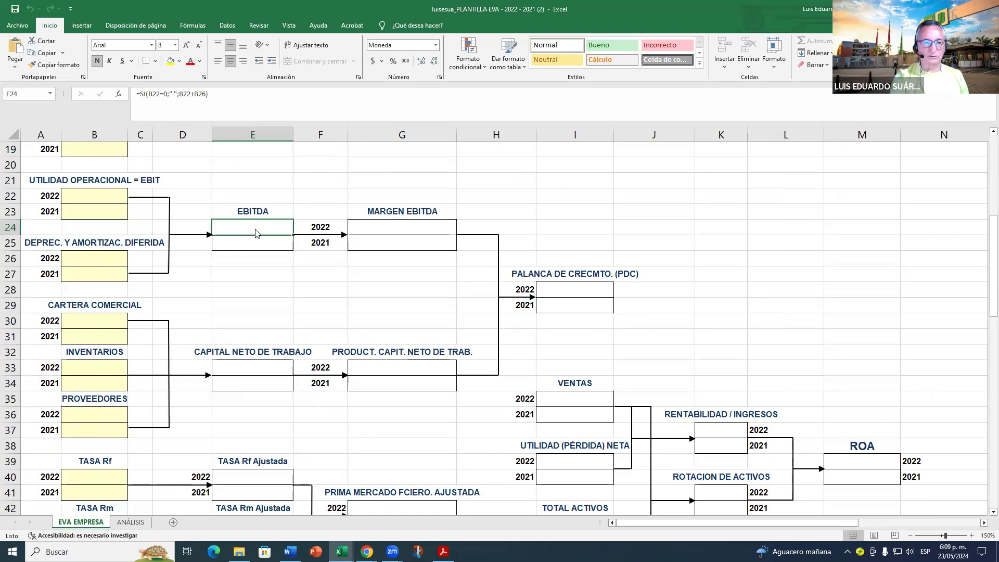
Step: Try editing the protected EBITDA cell, then scroll around the EVA template sheet
key("Return")
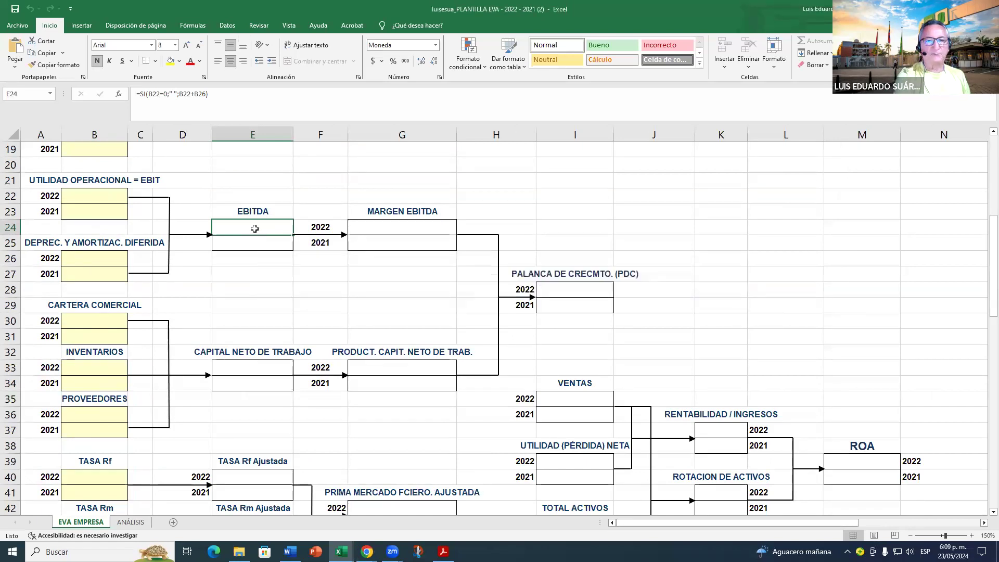
scroll(100, 198, "down", 3)
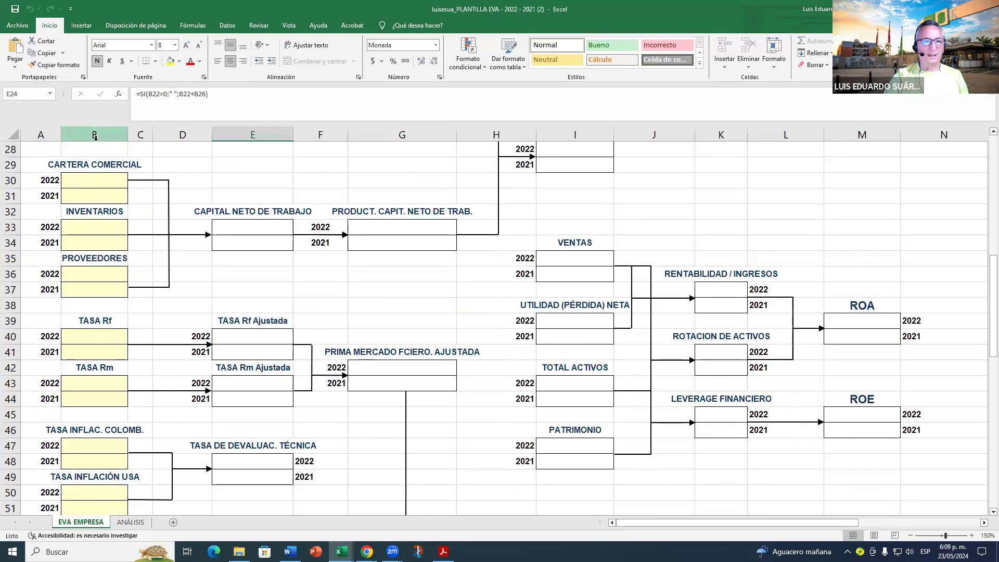
scroll(92, 237, "down", 4)
scroll(92, 237, "down", 7)
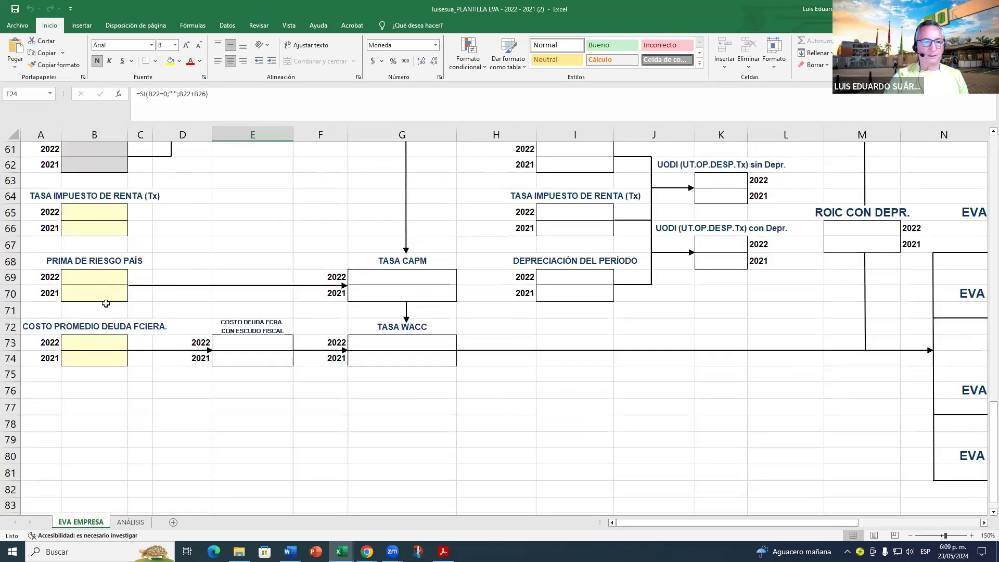
scroll(102, 301, "up", 6)
scroll(103, 300, "up", 14)
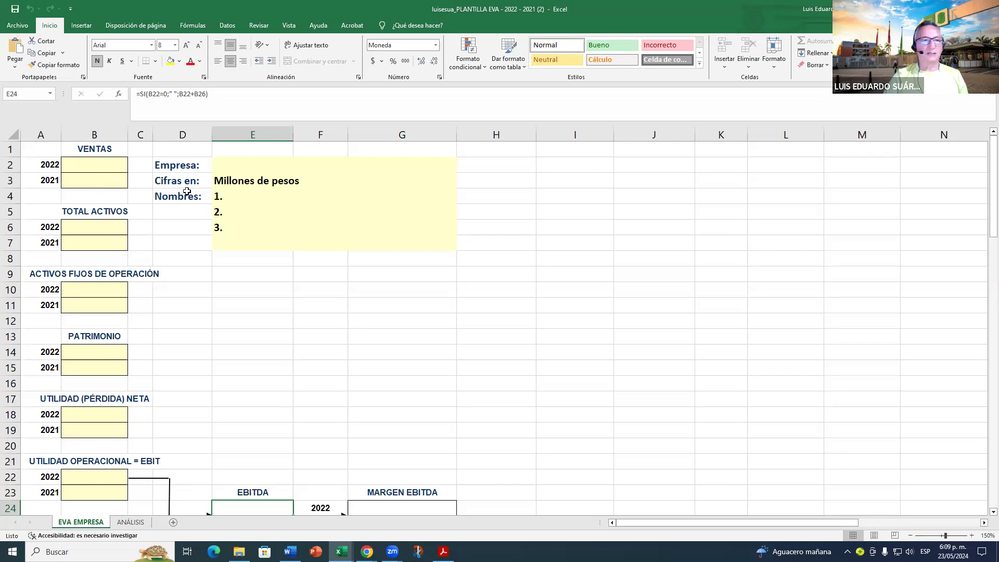
scroll(177, 255, "down", 5)
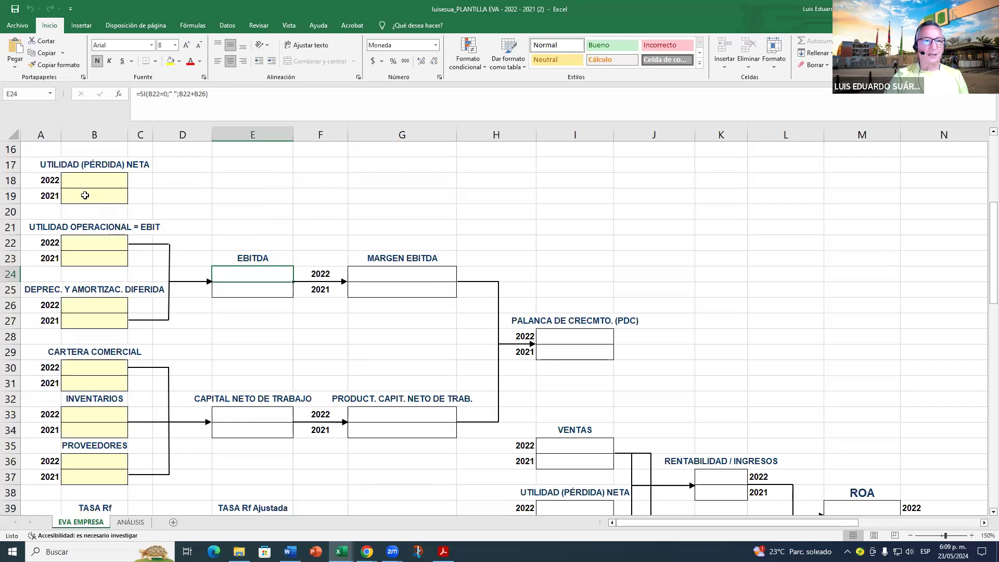
scroll(86, 187, "up", 3)
scroll(89, 184, "up", 2)
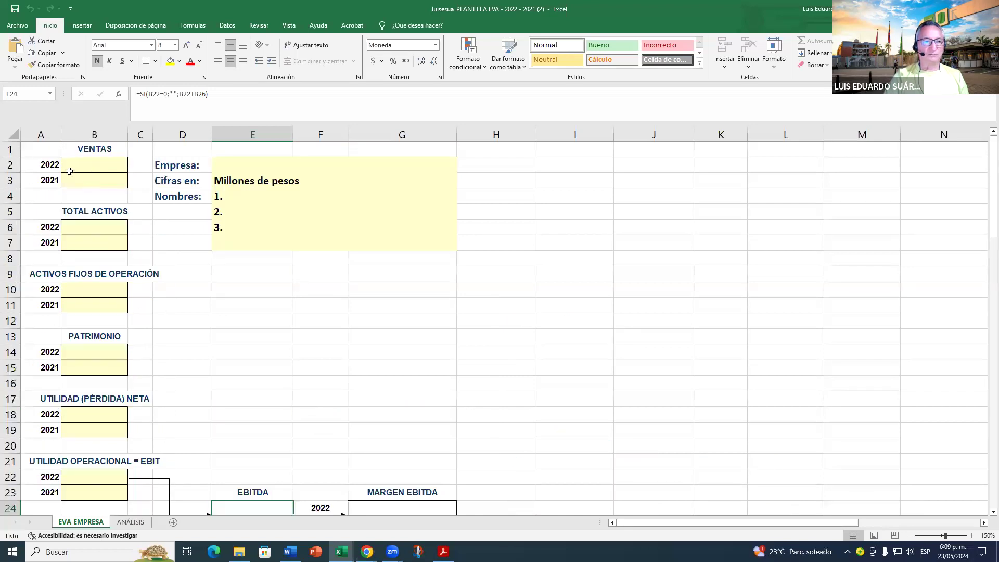
scroll(53, 166, "down", 6)
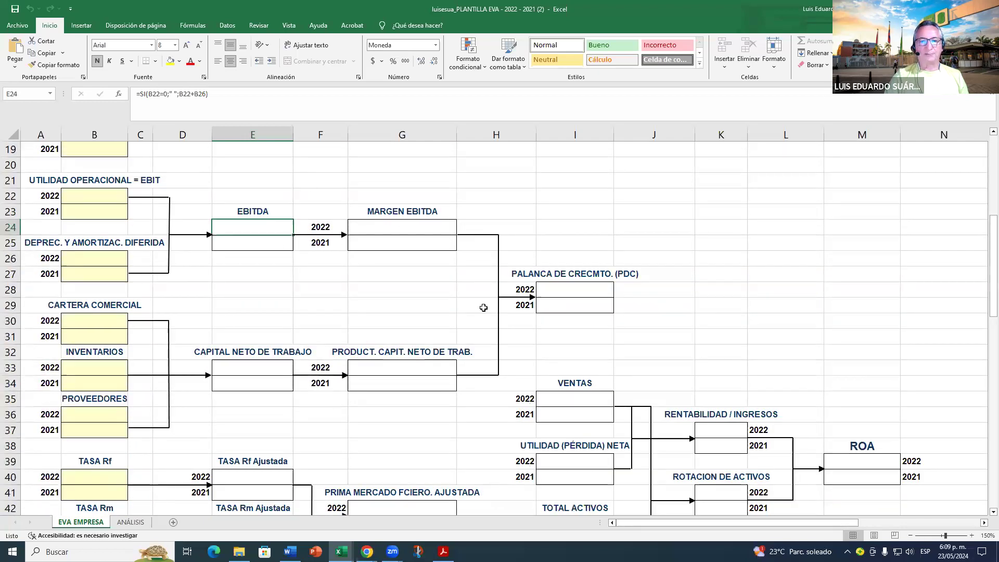
scroll(484, 307, "down", 6)
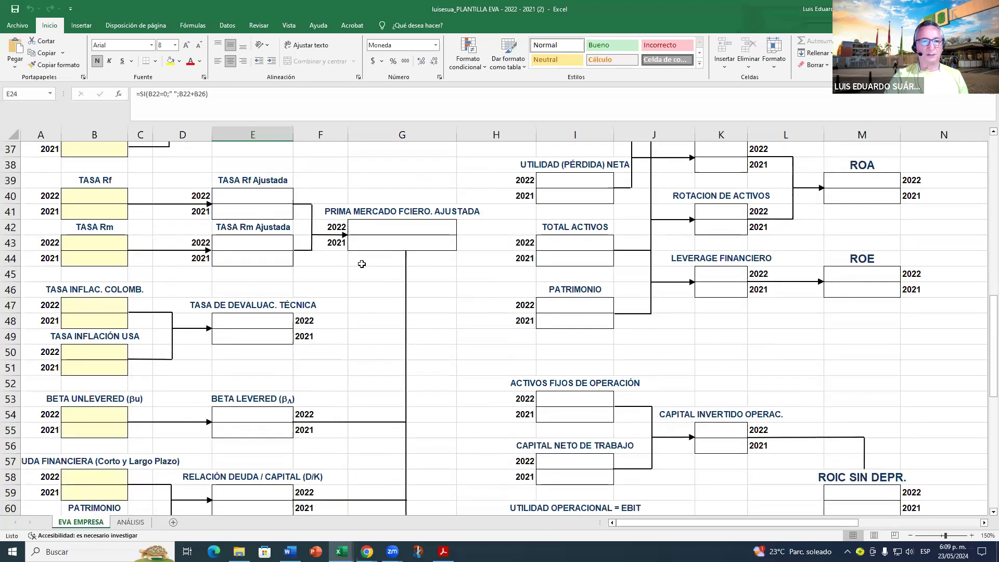
scroll(362, 264, "down", 9)
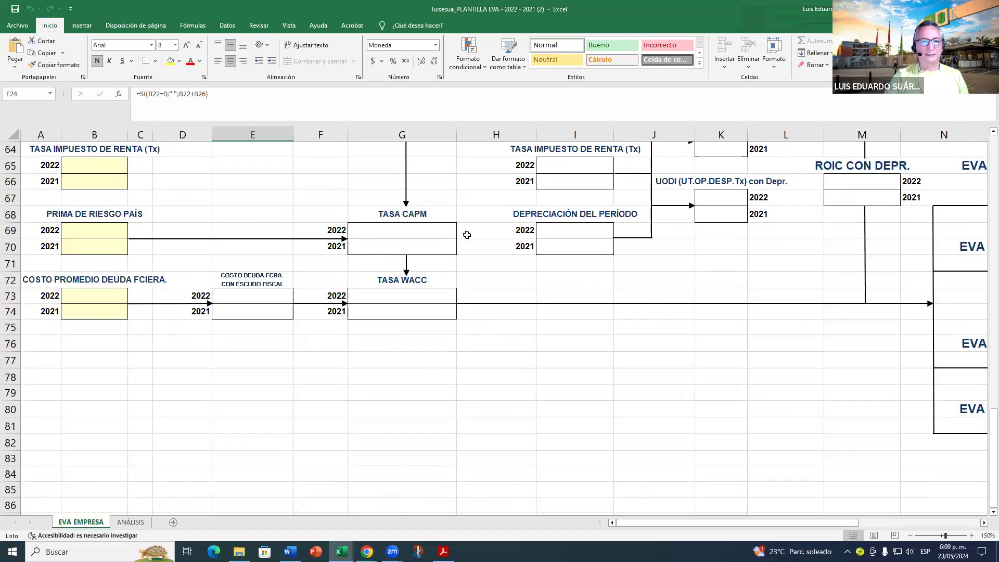
left_click_drag(669, 522, 897, 521)
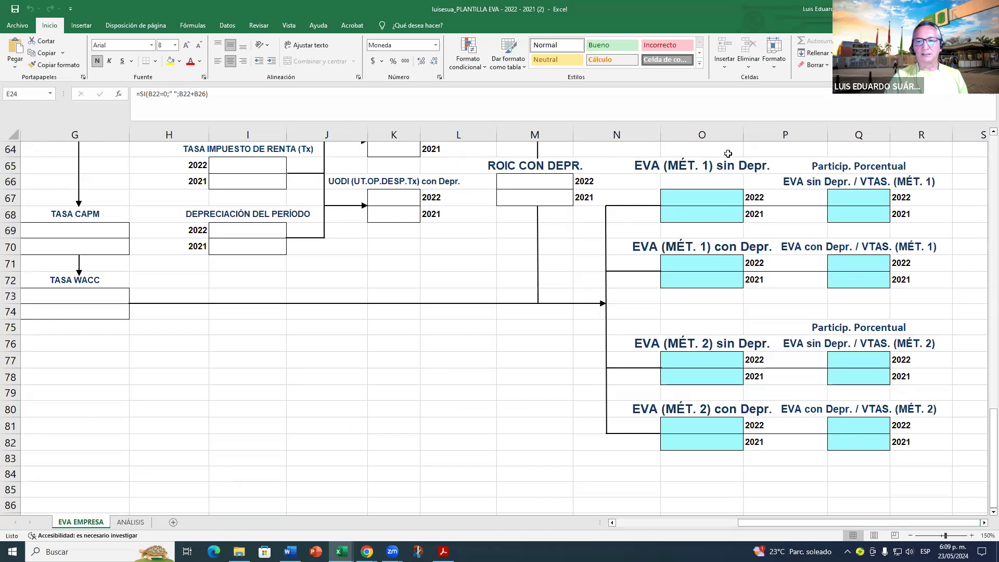
scroll(544, 261, "up", 6)
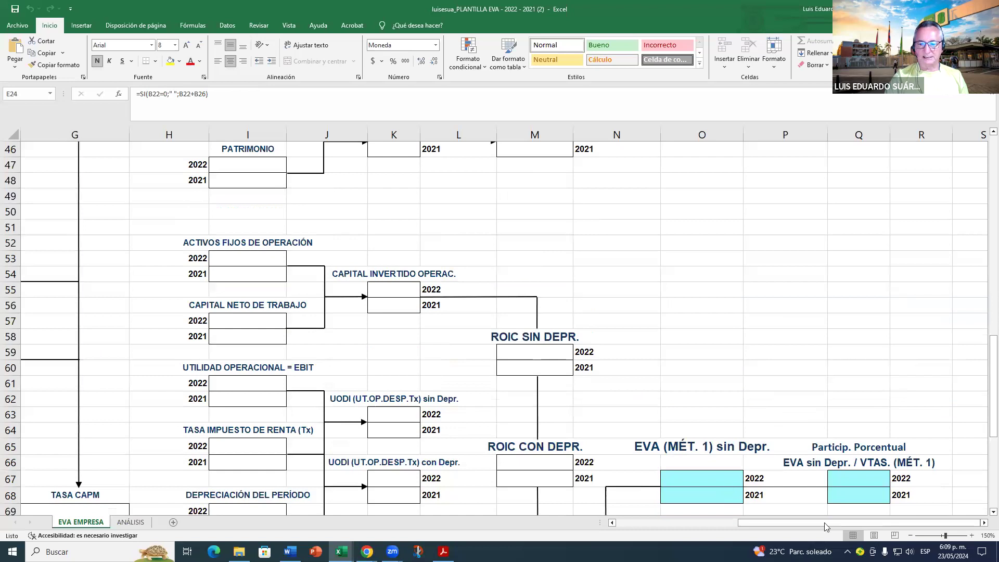
left_click_drag(825, 526, 619, 527)
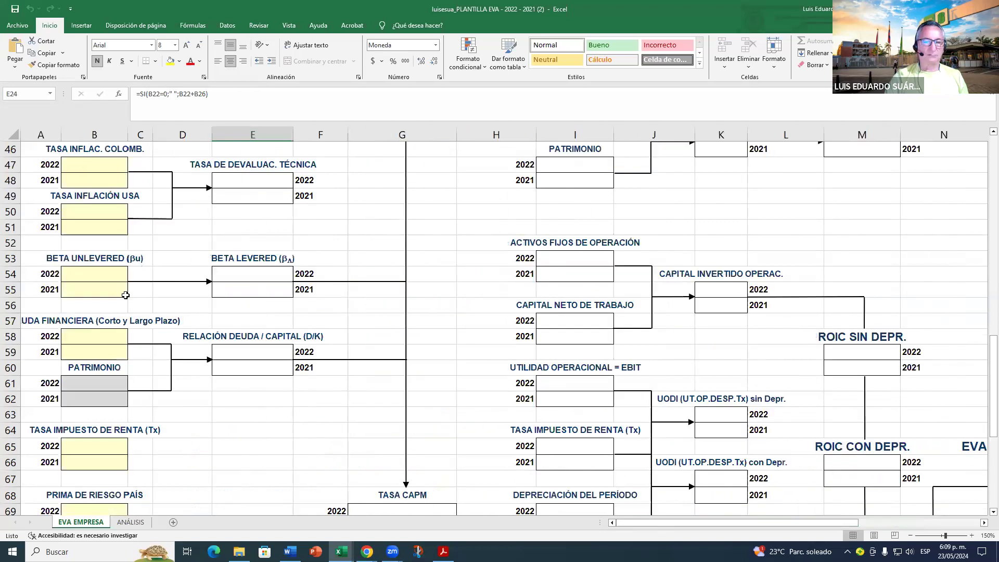
scroll(126, 295, "up", 2)
scroll(246, 301, "up", 12)
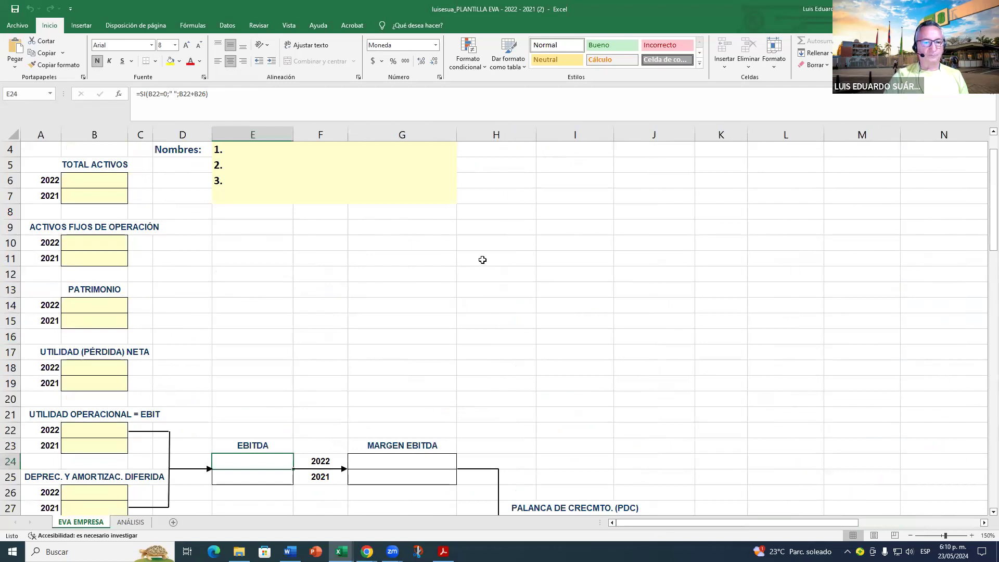
Step: Compare the ANÁLISIS sheet's numbered list with the EVA EMPRESA template
left_click(129, 522)
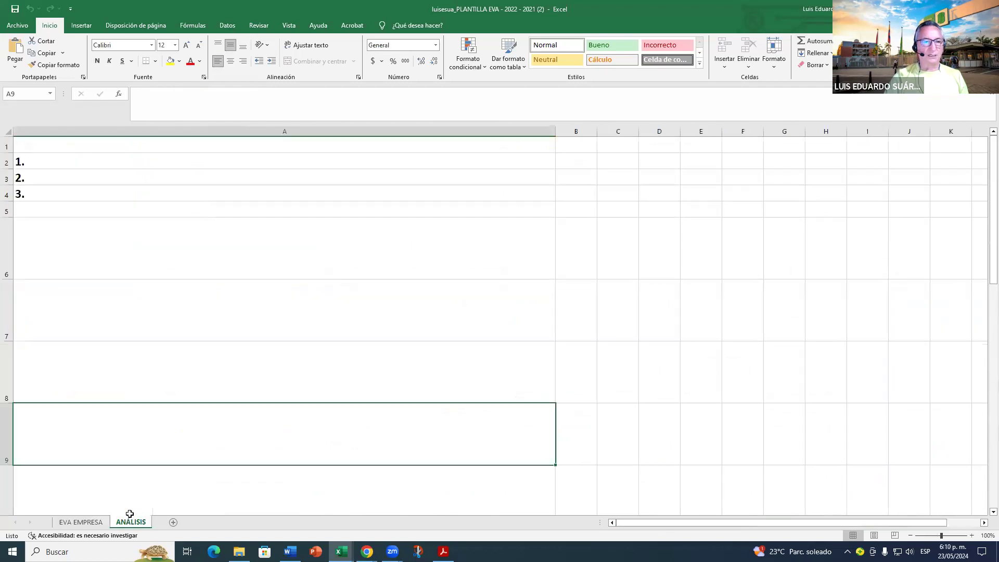
left_click(122, 238)
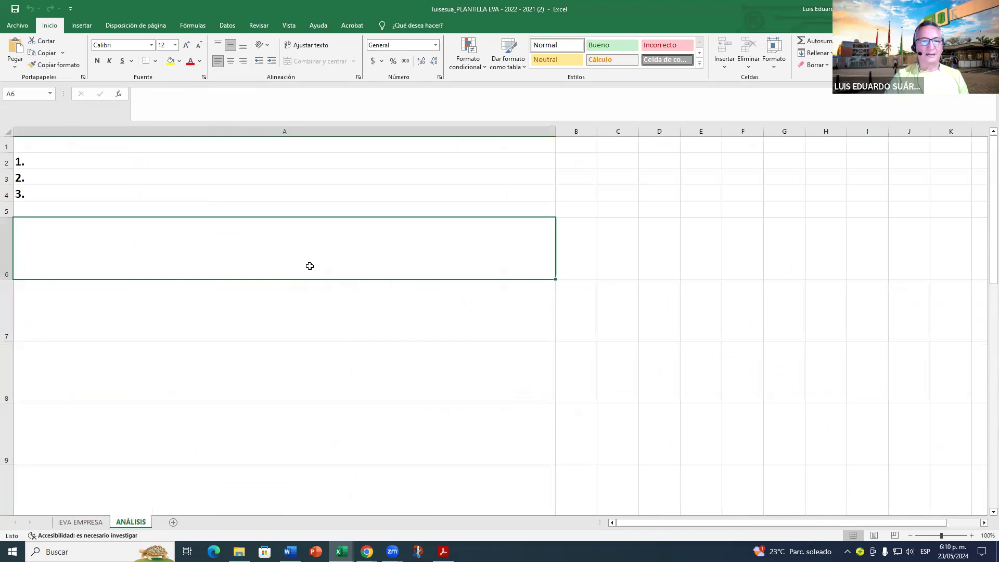
left_click(81, 522)
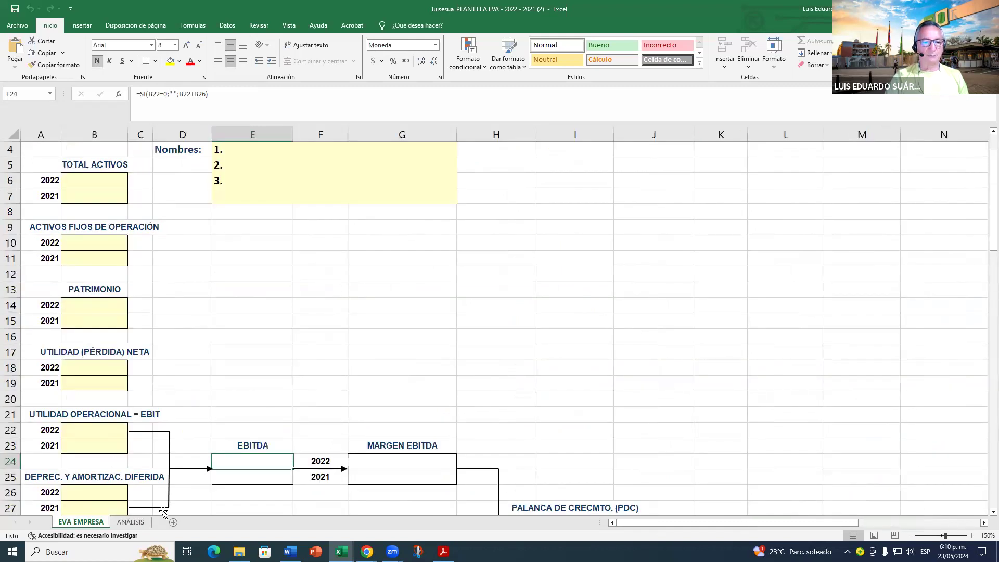
left_click(130, 522)
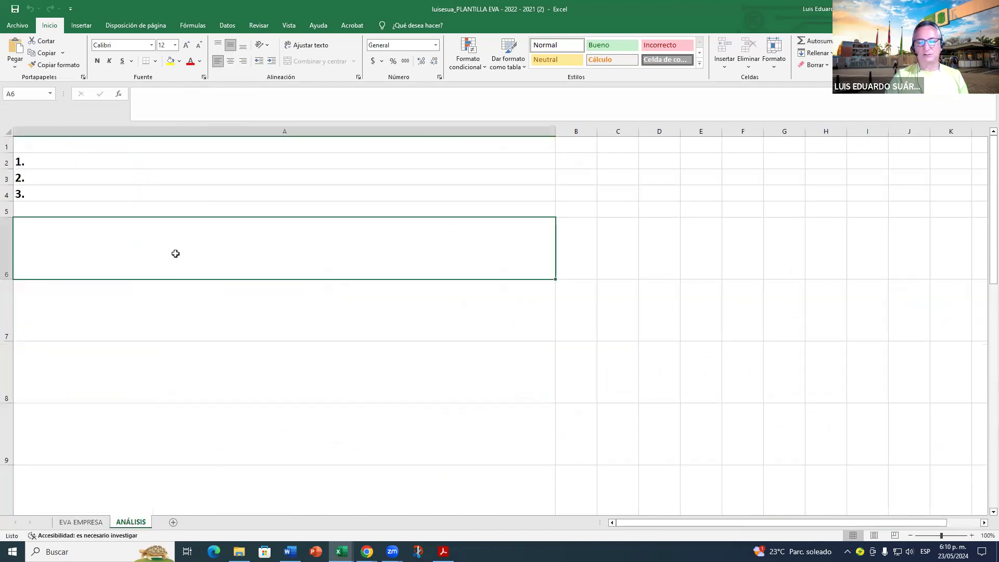
left_click(80, 522)
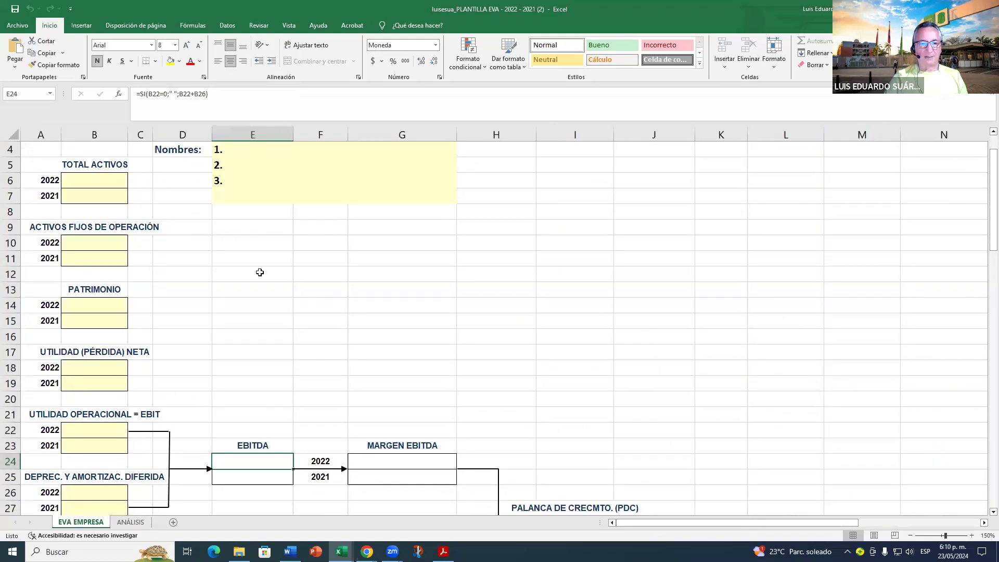
Step: Bring up the Moodle course in Chrome and open the FORO PARA ELEGIR EMPRESA forum
mouse_move(367, 551)
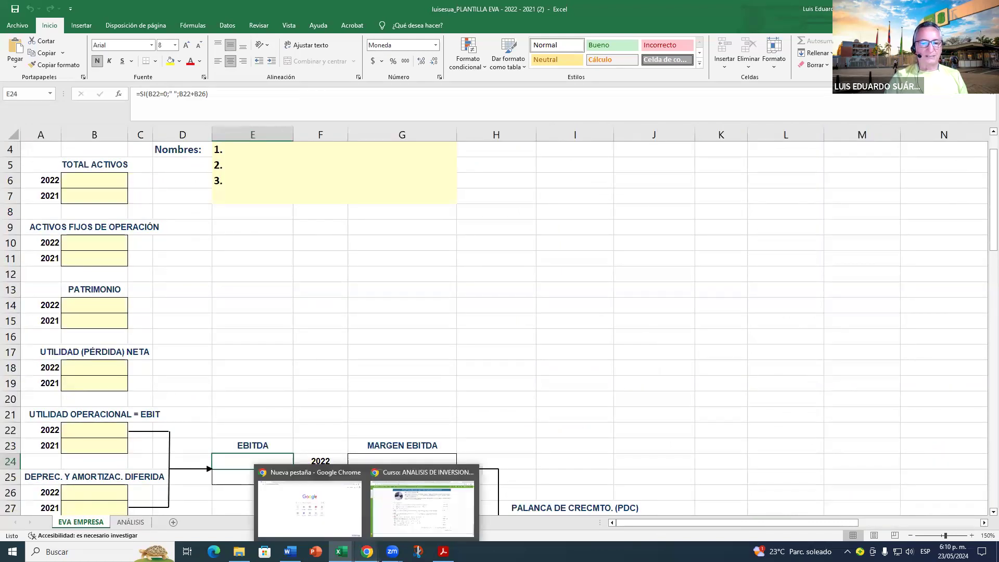
left_click(411, 521)
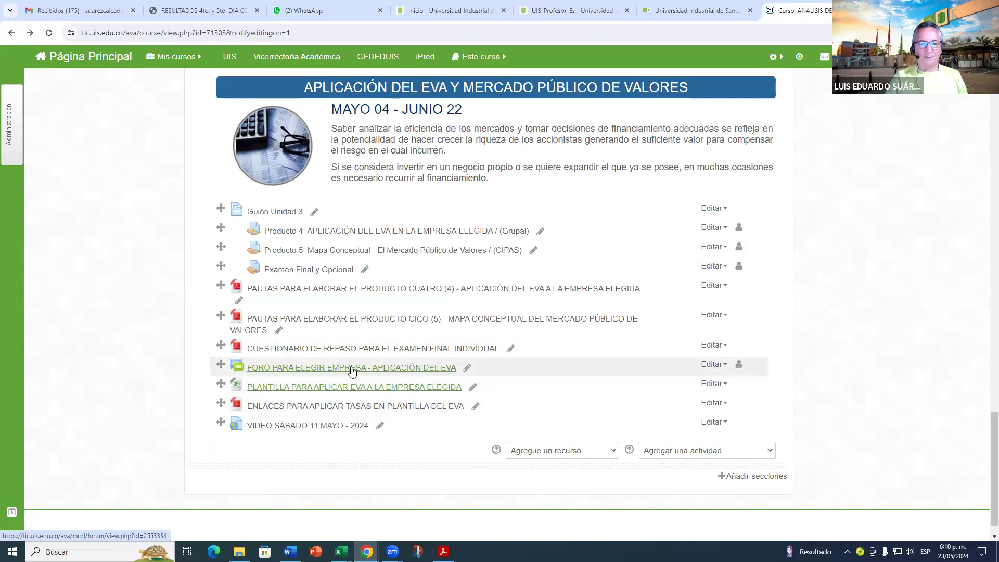
left_click(296, 368)
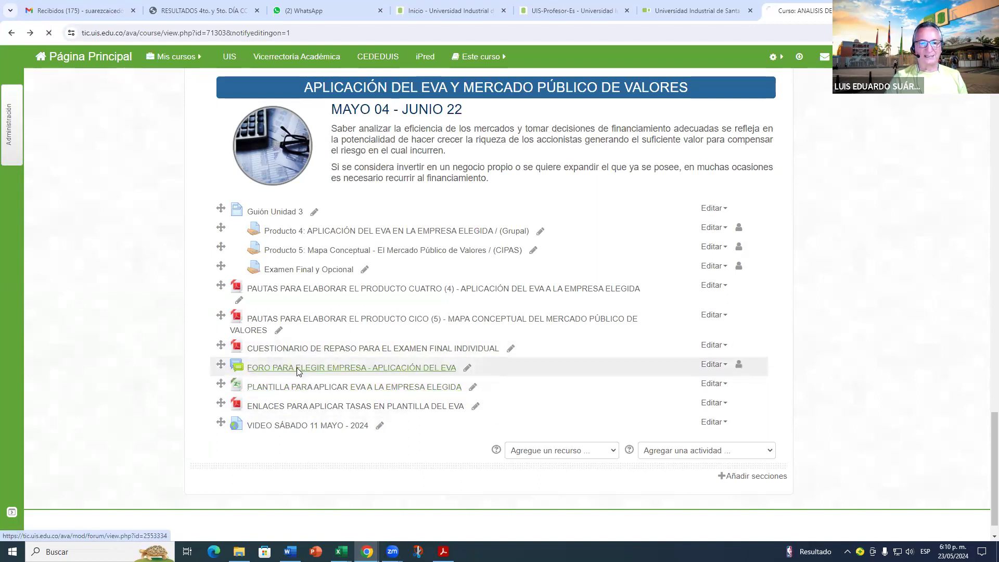
scroll(598, 272, "down", 3)
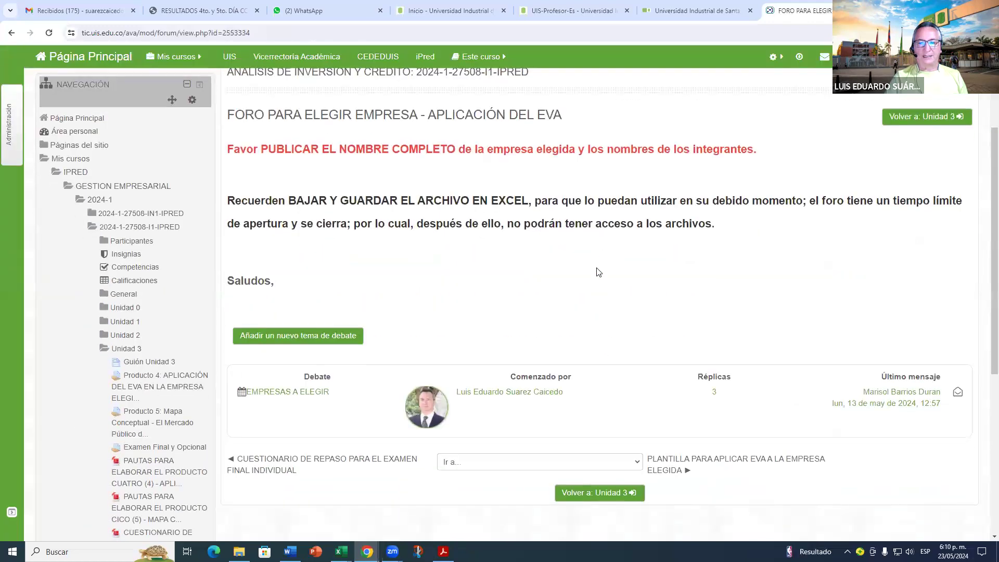
scroll(598, 272, "down", 2)
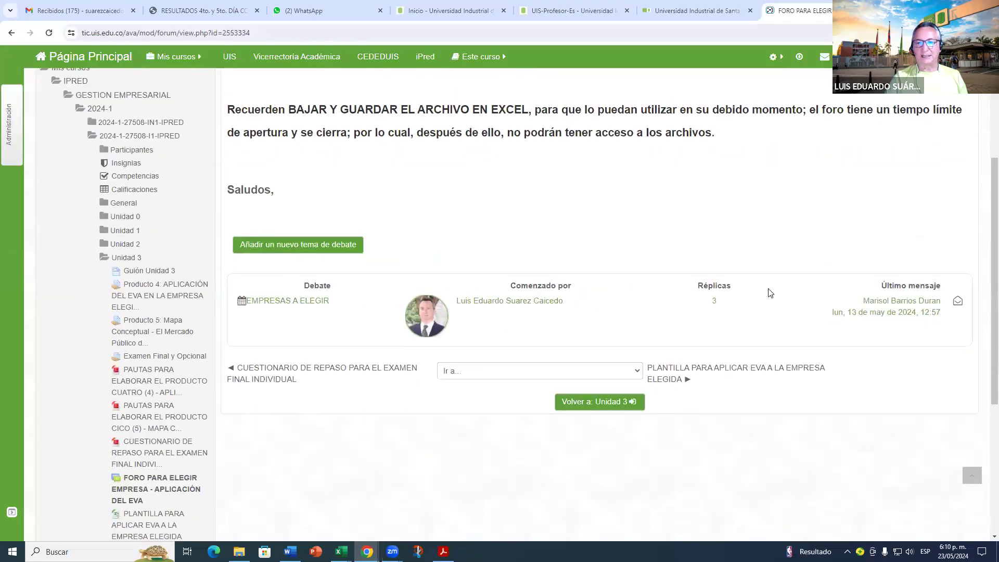
Step: Read the EMPRESAS A ELEGIR discussion, then return to the Página Principal
left_click(295, 301)
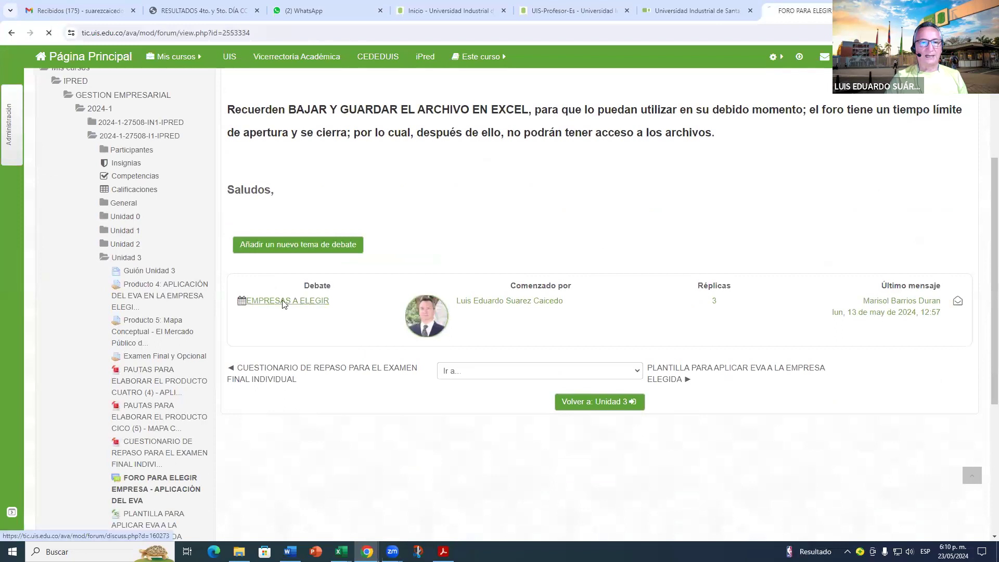
scroll(455, 303, "down", 5)
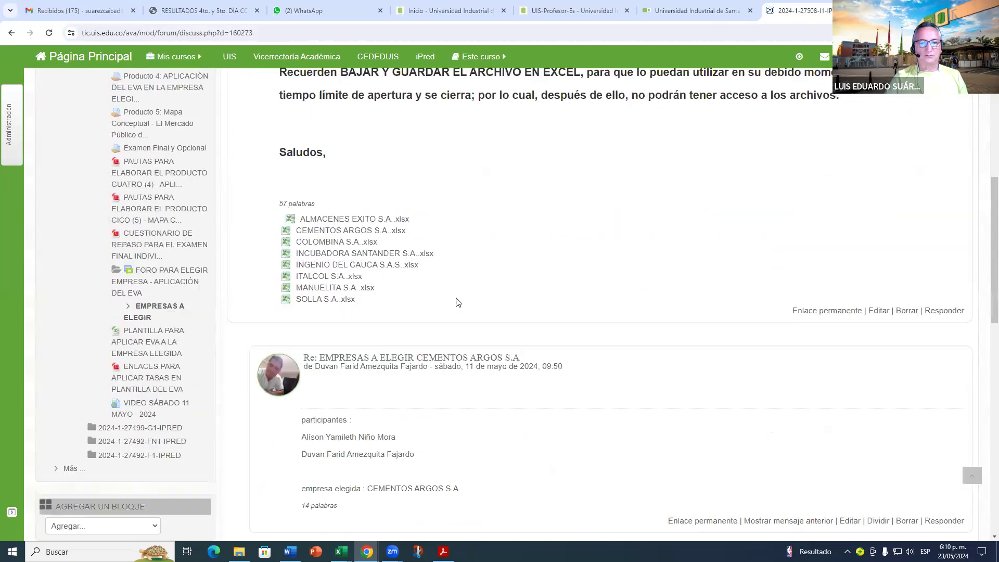
scroll(458, 302, "down", 2)
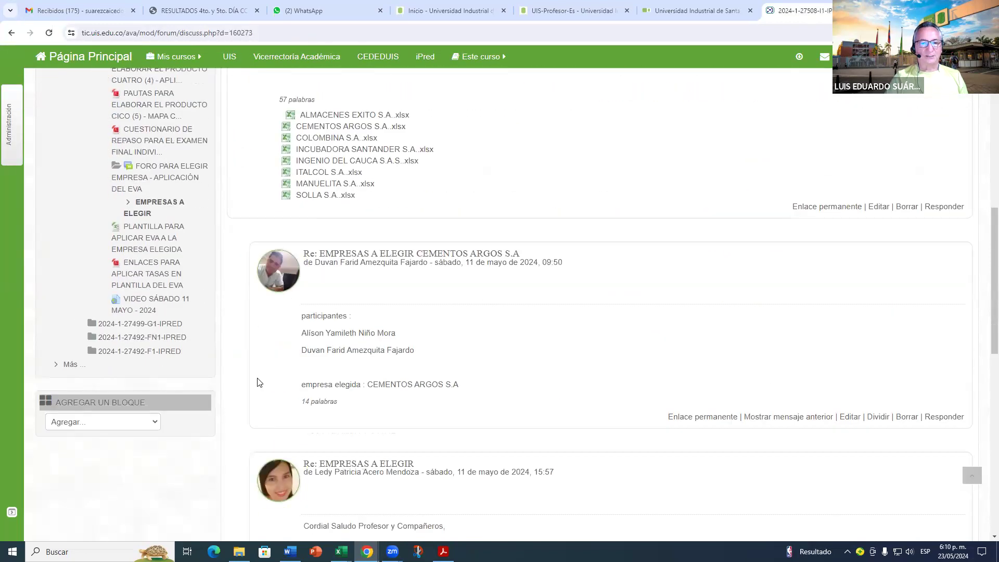
scroll(429, 370, "down", 5)
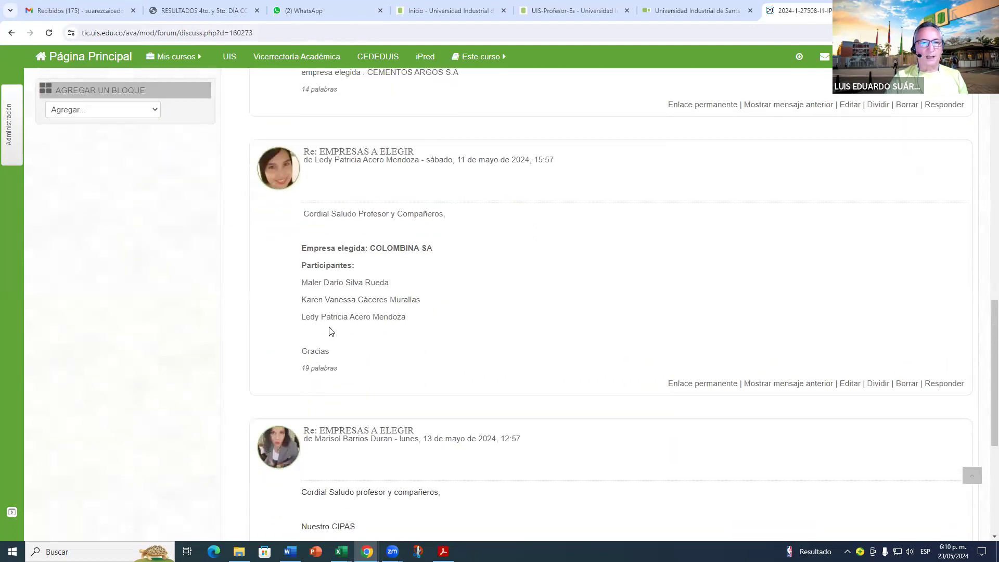
scroll(329, 332, "up", 3)
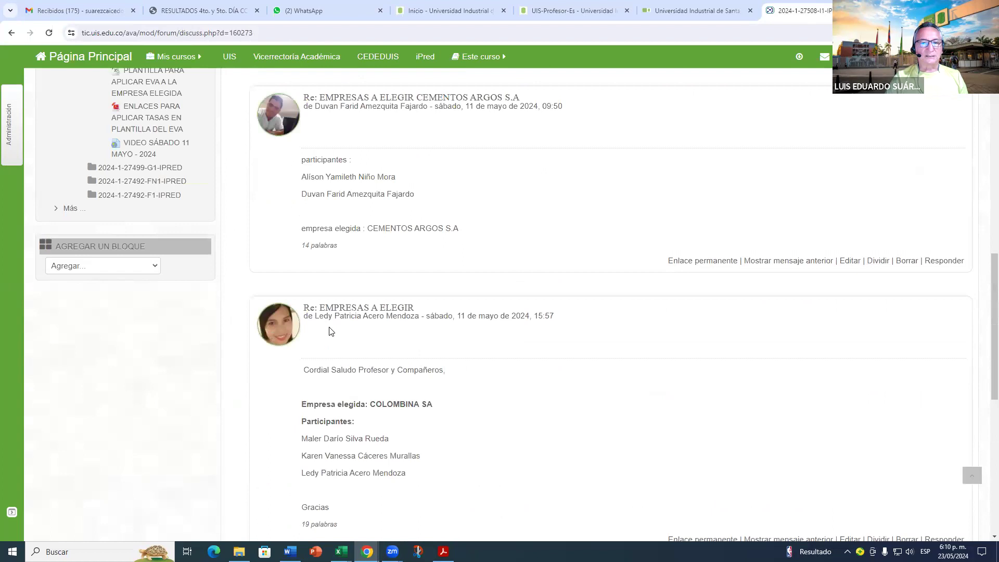
scroll(328, 331, "up", 10)
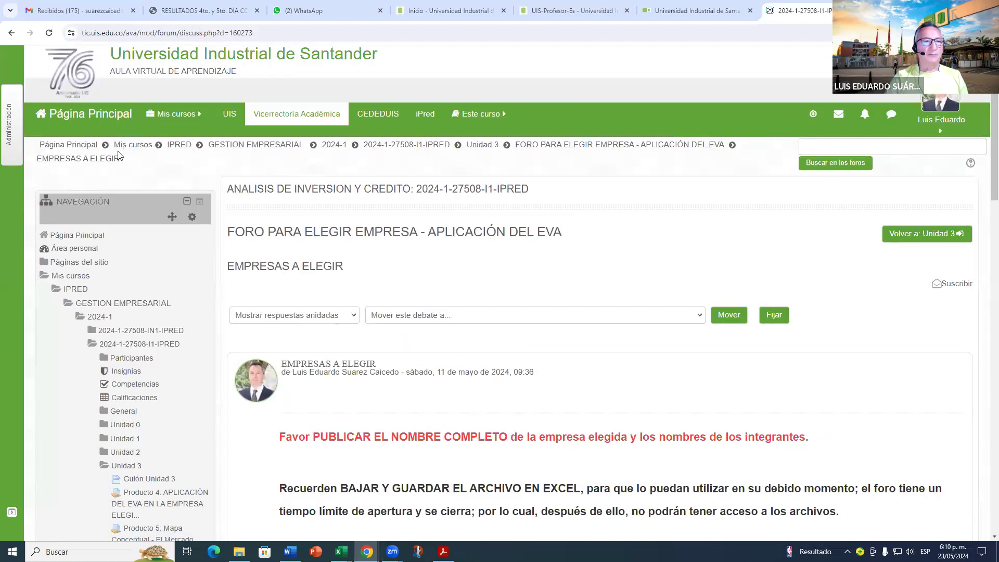
left_click(83, 148)
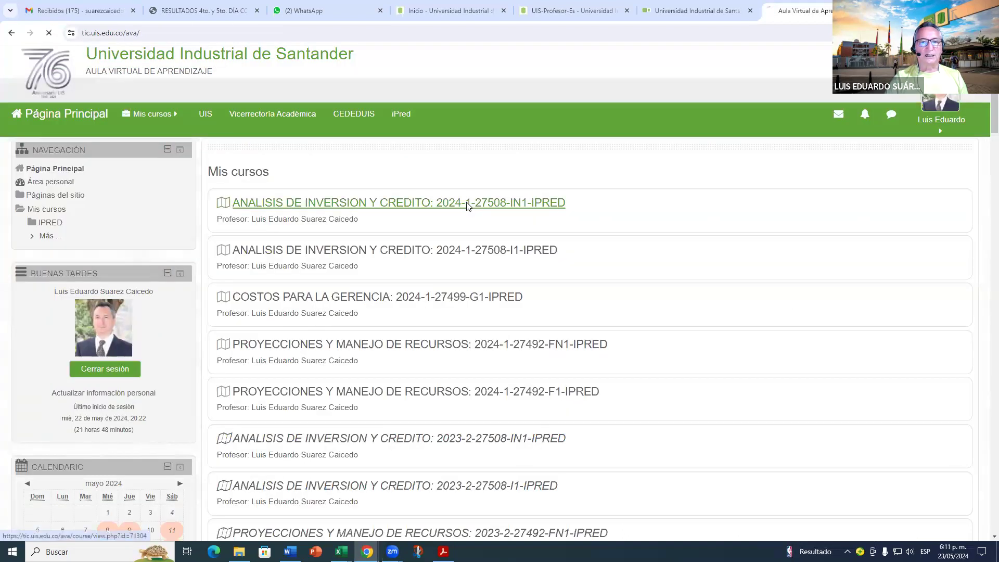
Step: Open the ANALISIS DE INVERSION Y CREDITO course and its FORO PARA ELEGIR EMPRESA A APLICAR EL EVA discussion
left_click(466, 204)
scroll(706, 232, "down", 3)
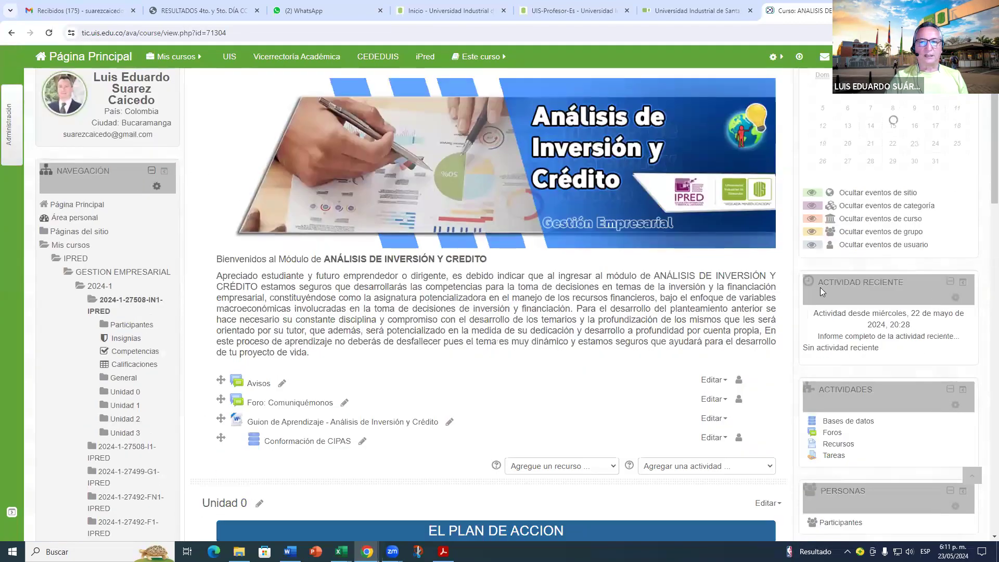
scroll(469, 312, "down", 15)
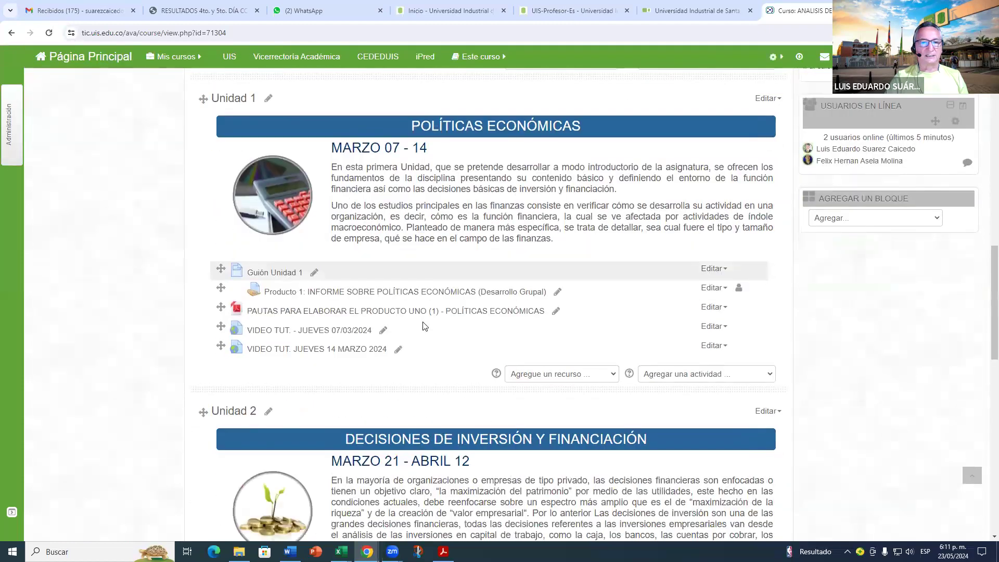
scroll(423, 327, "down", 15)
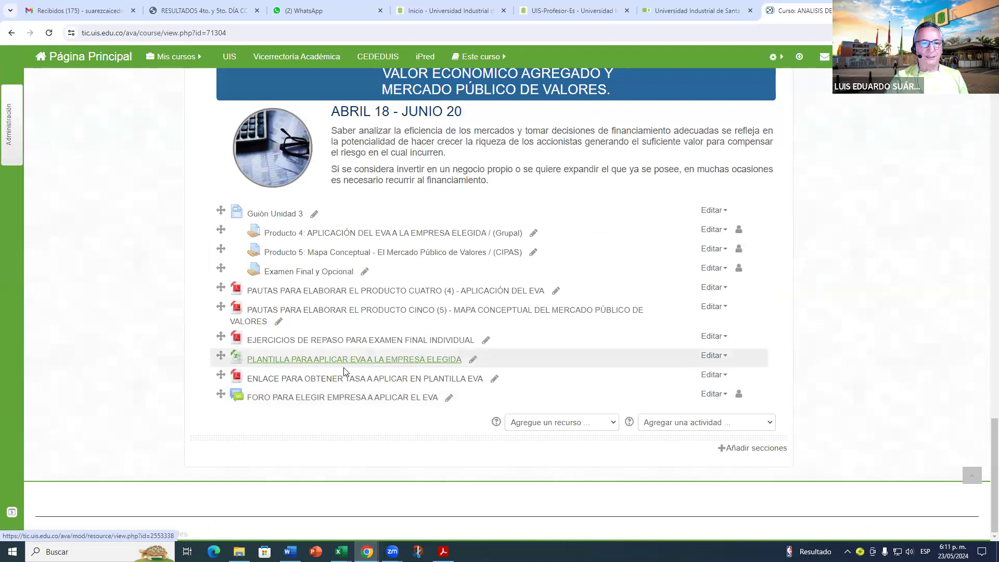
left_click(329, 399)
scroll(540, 307, "down", 3)
scroll(539, 306, "down", 3)
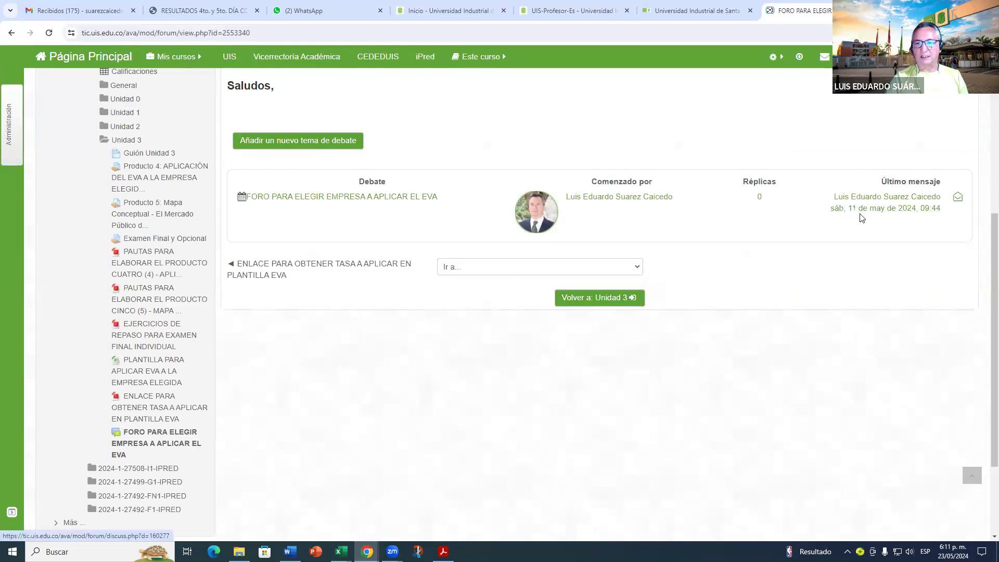
left_click(305, 202)
Step: Scroll to the forum's attached files and open COLOMBINA S.A..xlsx in Excel
scroll(341, 189, "down", 8)
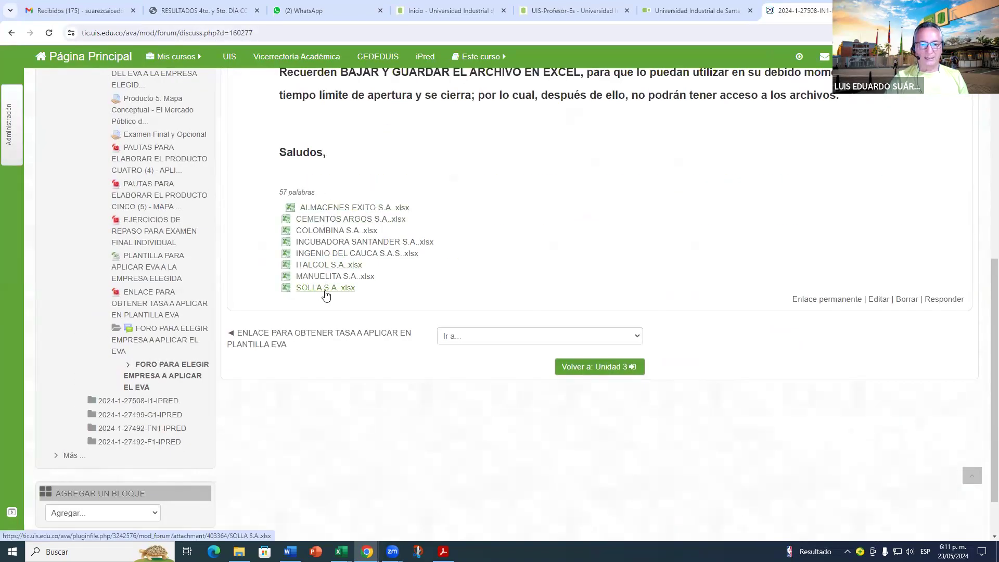
scroll(510, 239, "up", 3)
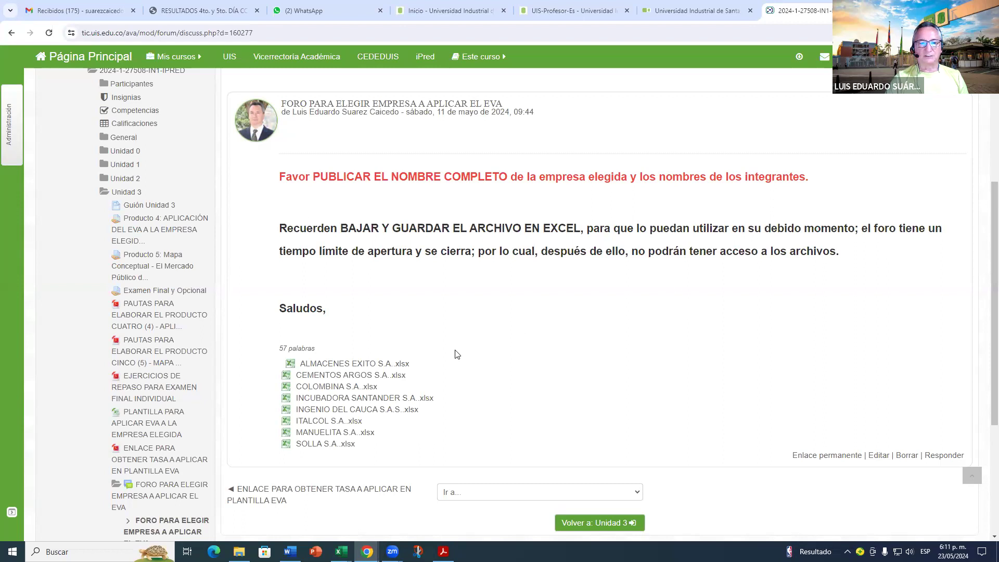
scroll(457, 354, "down", 2)
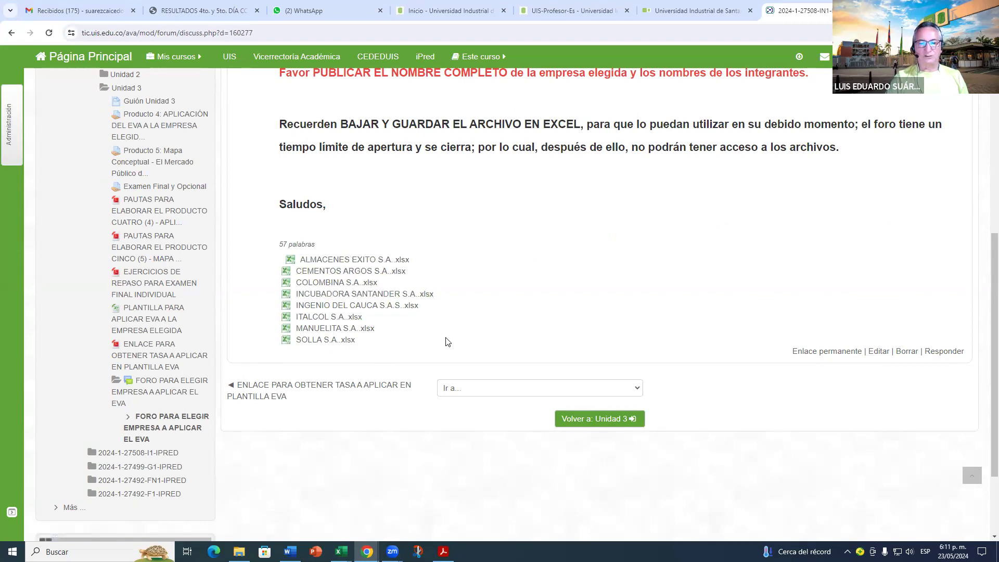
scroll(446, 342, "down", 2)
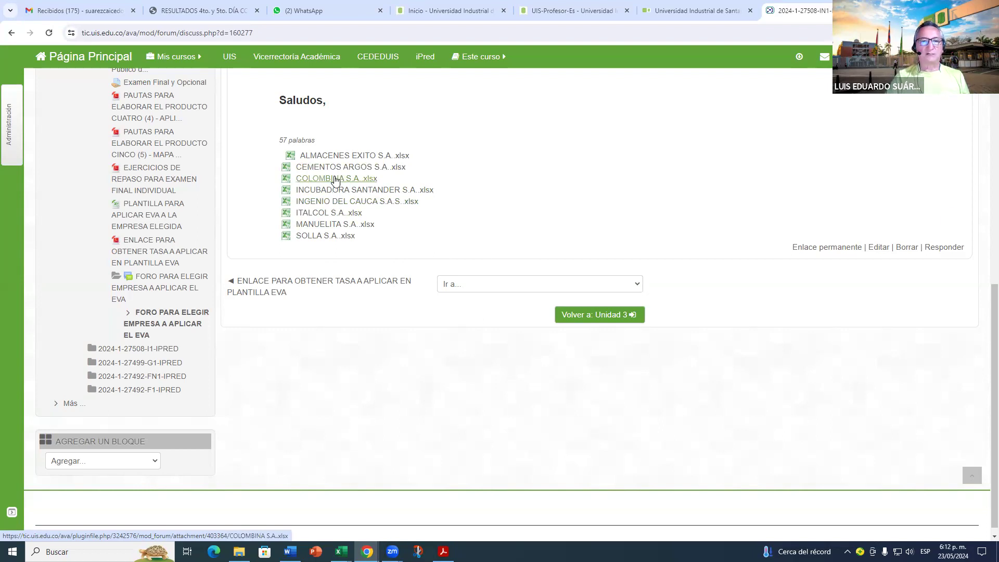
left_click(322, 179)
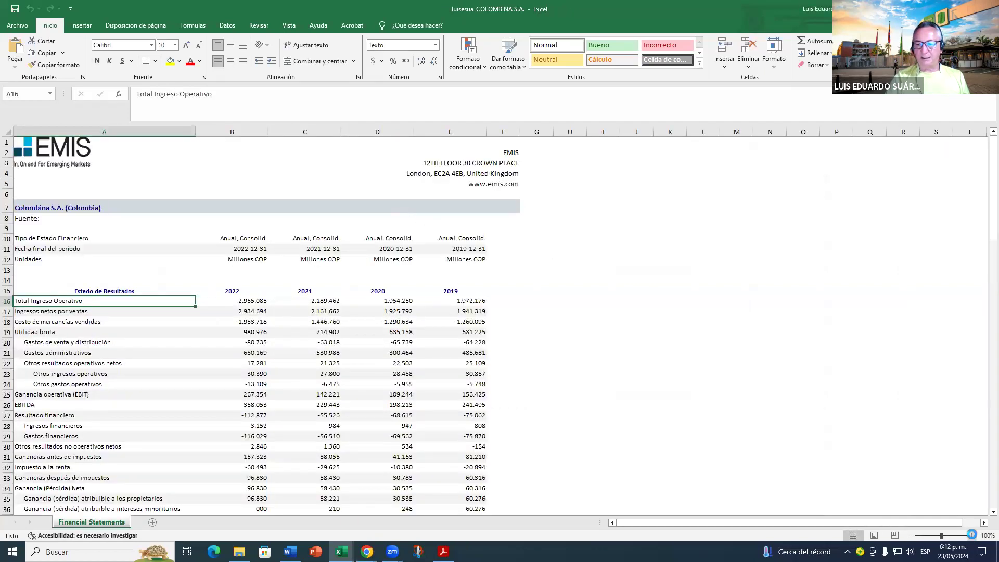
Step: Zoom the Colombina sheet to 130% and review income statement, balance sheet and cash flow
left_click(971, 536)
left_click(971, 535)
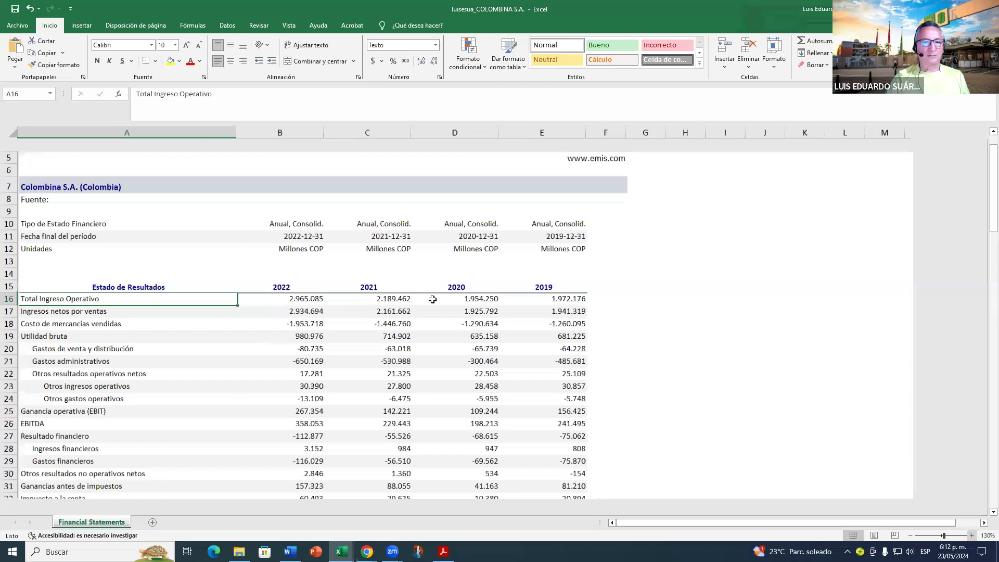
scroll(318, 302, "up", 1)
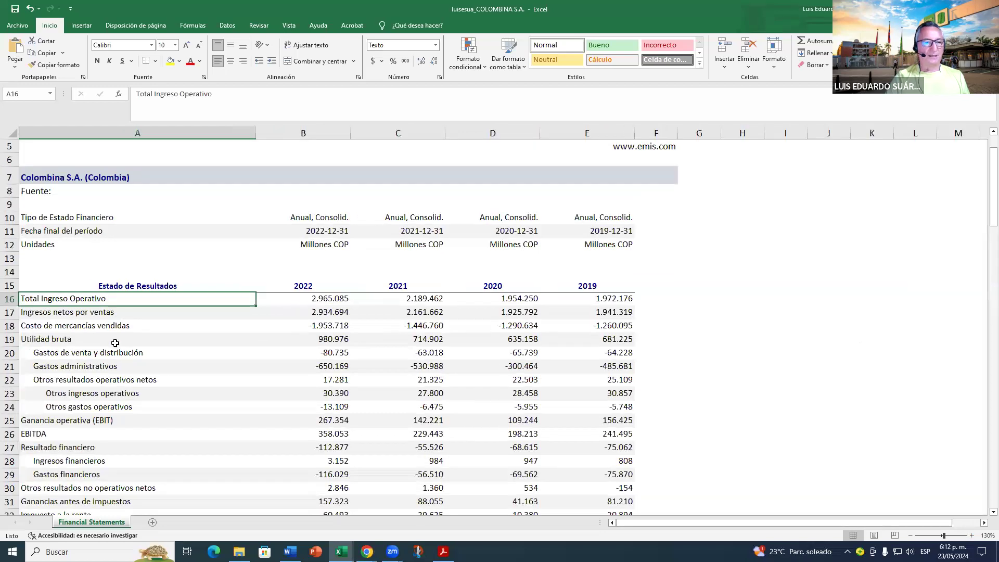
scroll(115, 343, "down", 1)
scroll(115, 343, "down", 12)
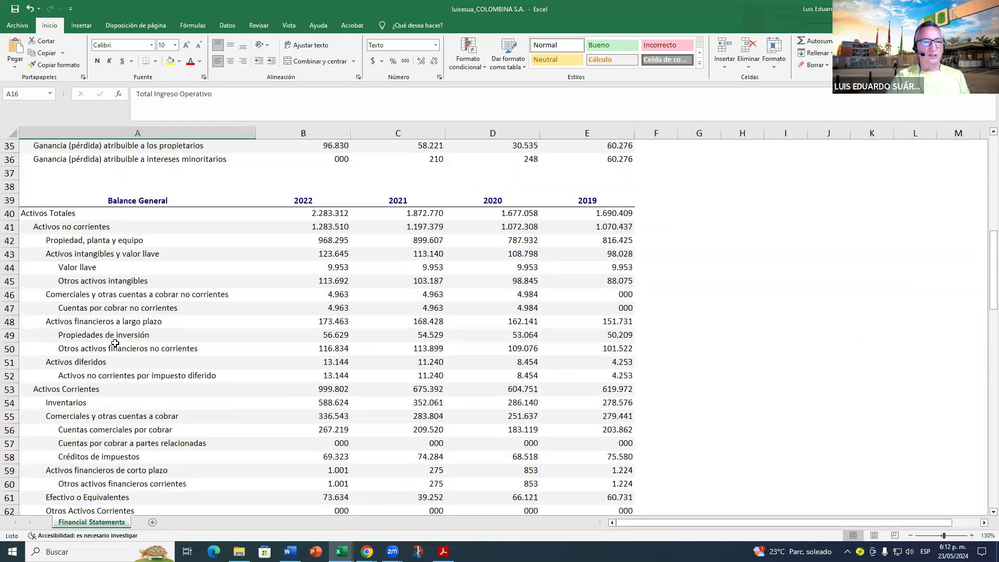
scroll(117, 343, "down", 14)
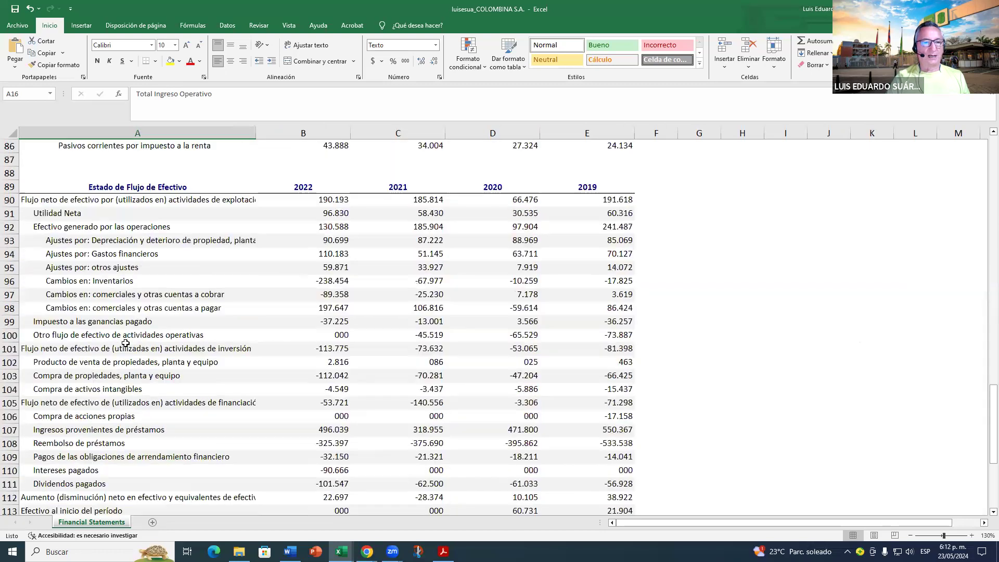
scroll(125, 343, "up", 20)
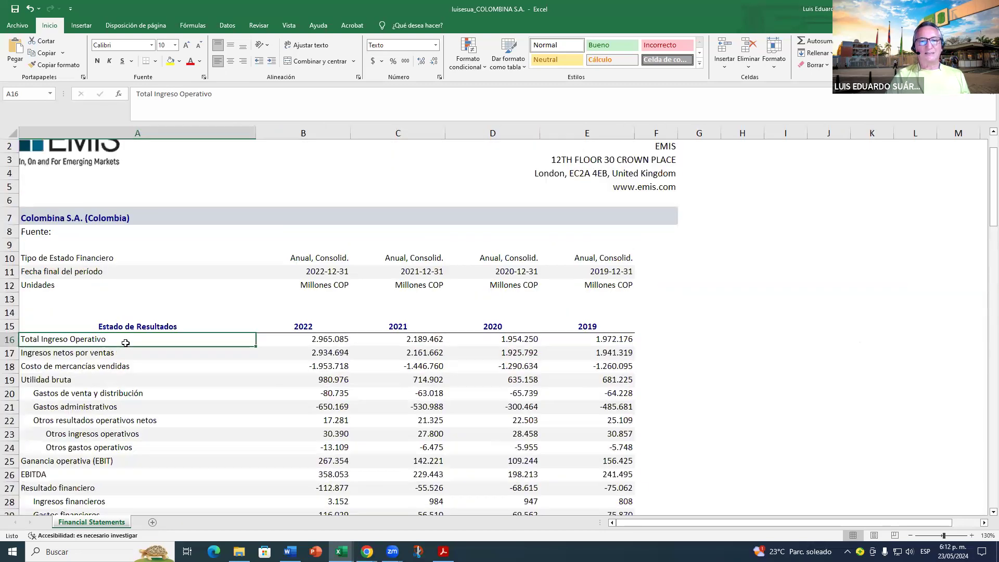
scroll(198, 257, "up", 1)
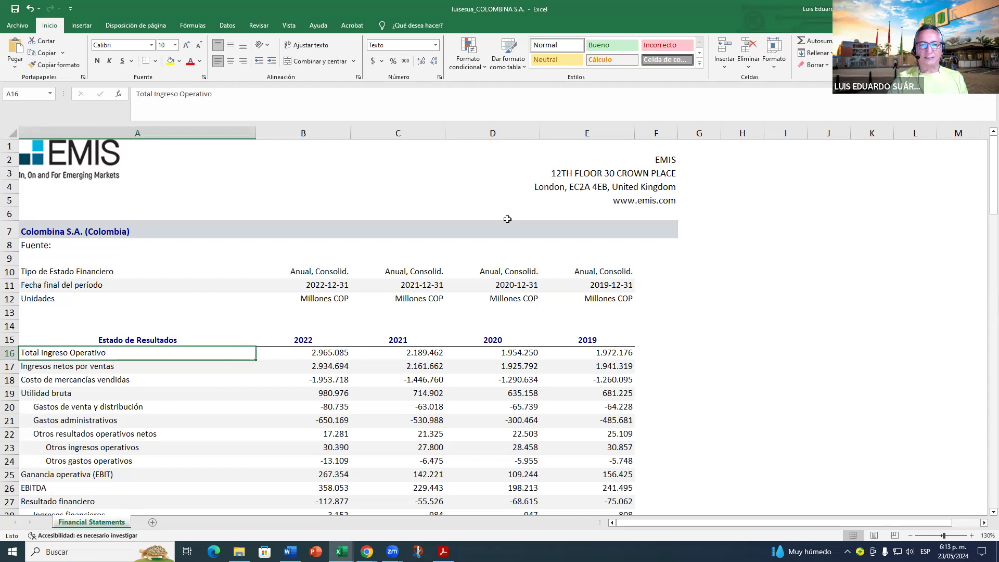
scroll(308, 333, "down", 2)
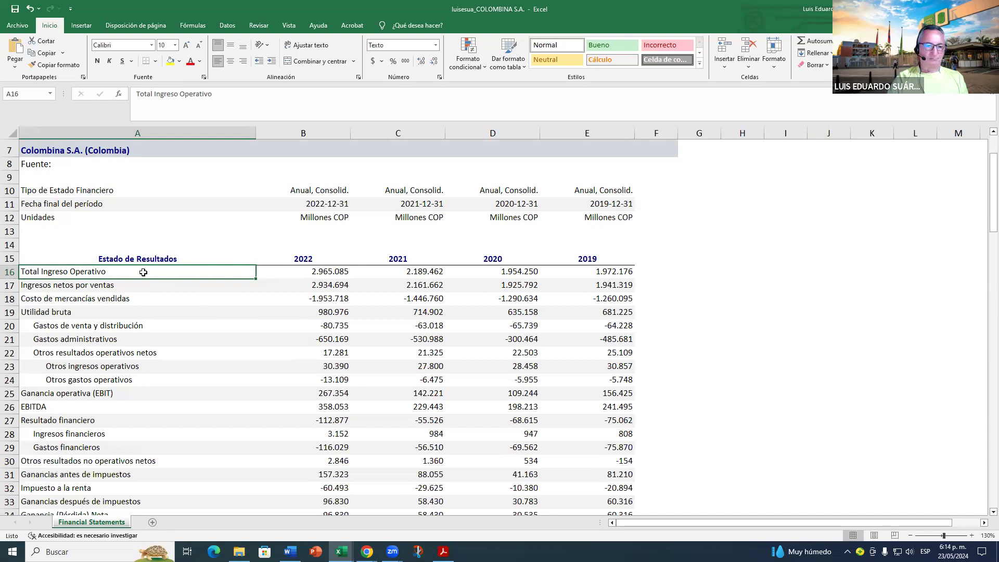
scroll(164, 245, "down", 1)
scroll(275, 251, "up", 2)
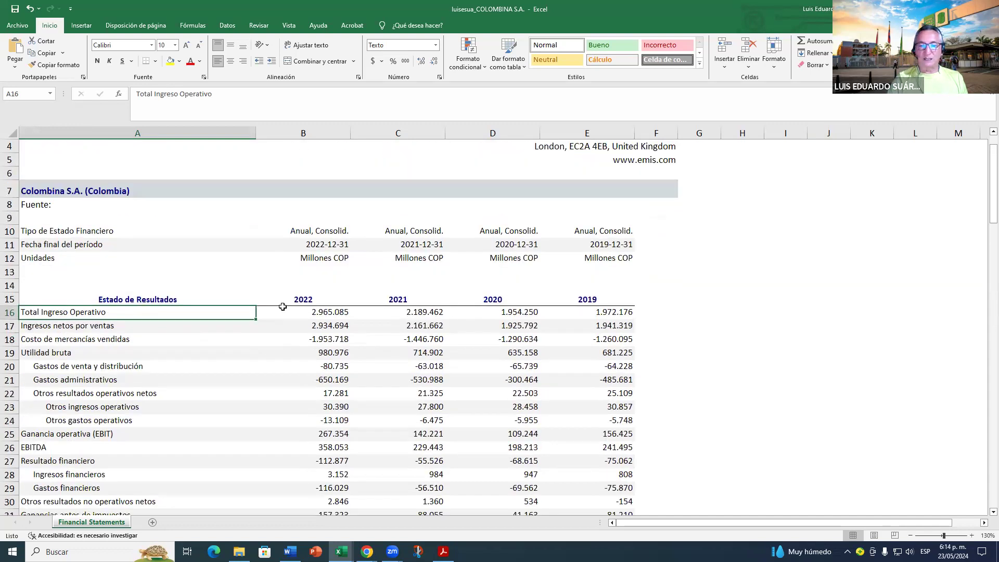
Step: Check the 2022 Total Ingreso Operativo in B16, then return to the PLANTILLA EVA workbook
left_click(316, 314)
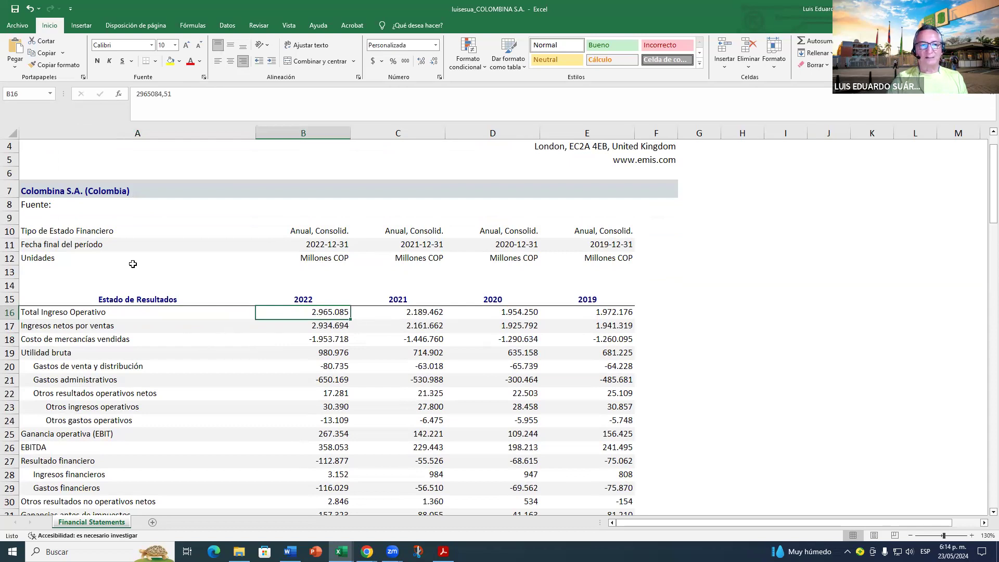
scroll(132, 264, "up", 1)
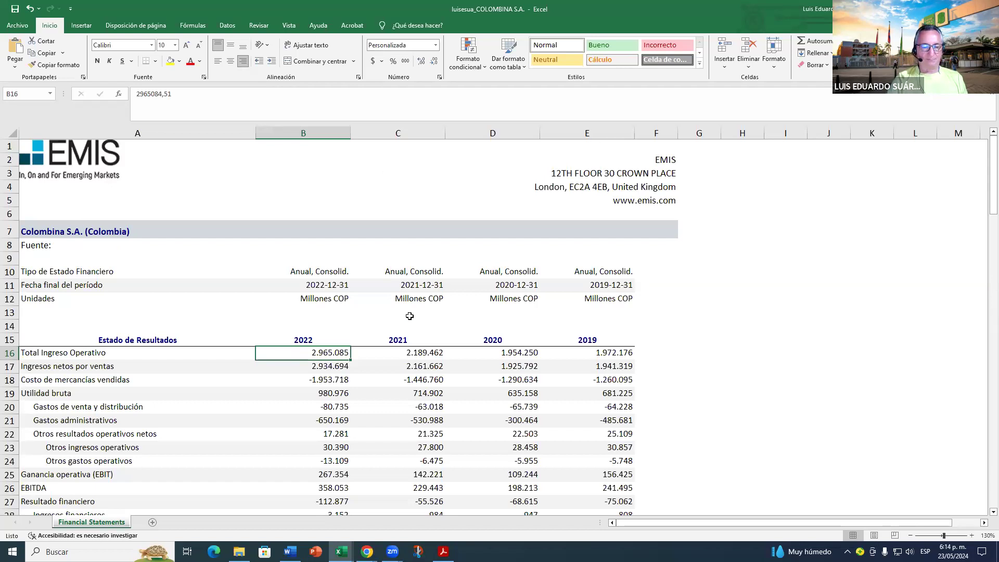
scroll(409, 315, "down", 1)
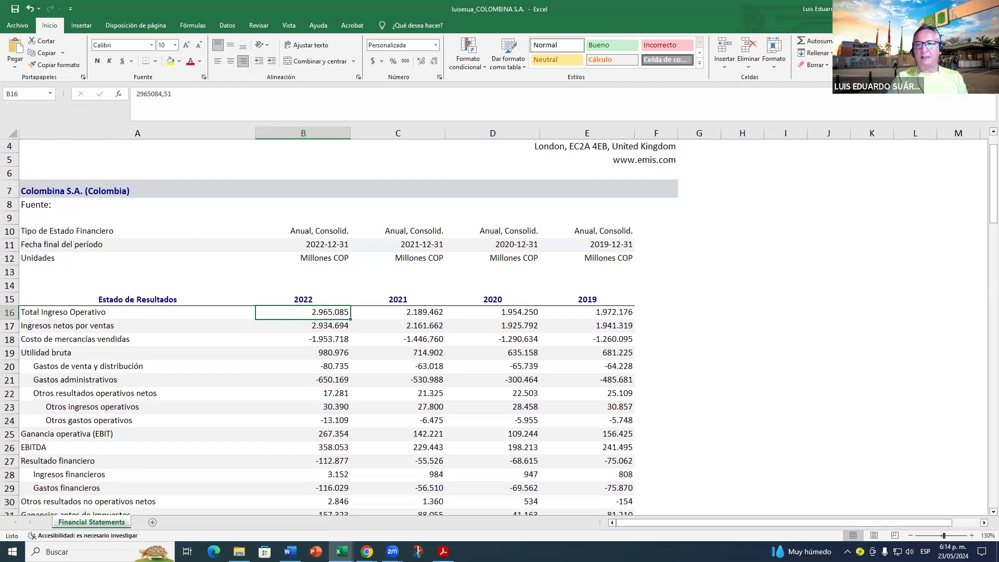
key("alt+Tab")
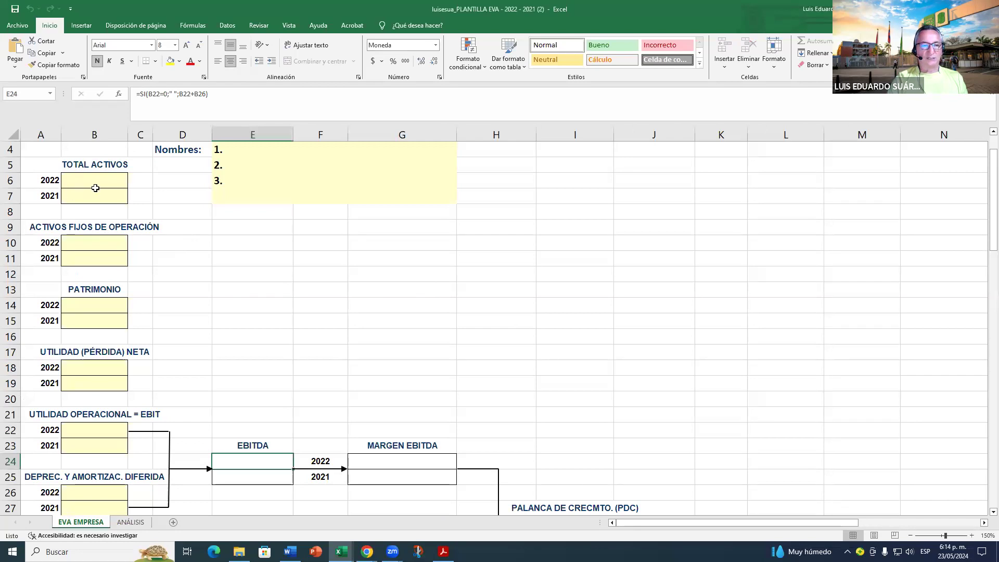
Step: Bring the NAC. DE CHOCOLATES - EVA workbook to the front from the taskbar
scroll(177, 213, "up", 1)
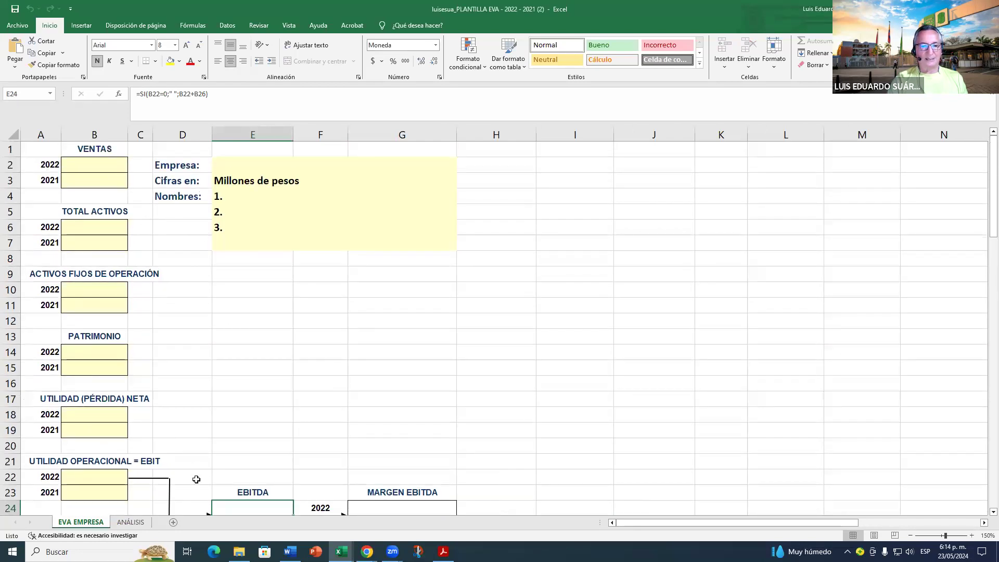
mouse_move(341, 552)
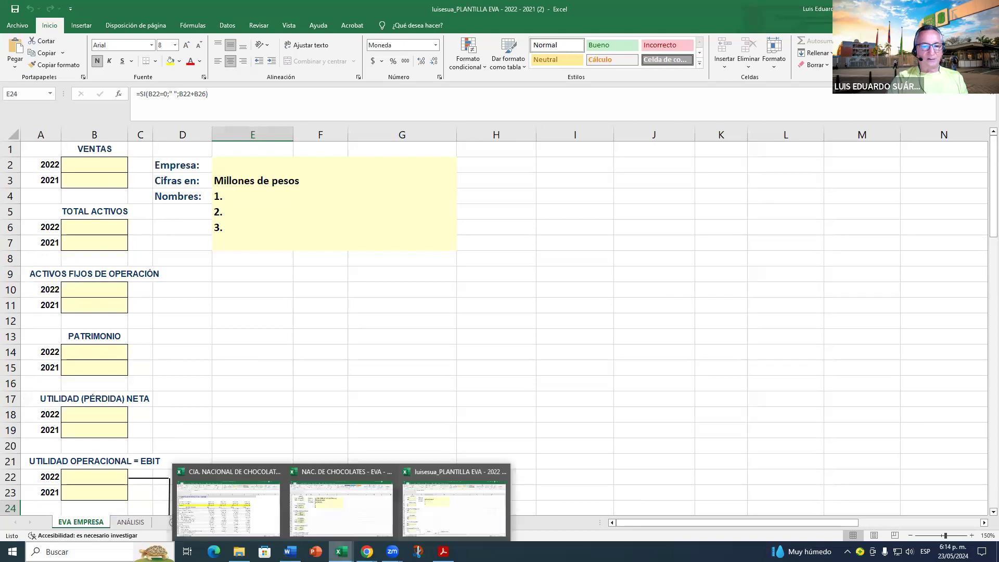
left_click(329, 527)
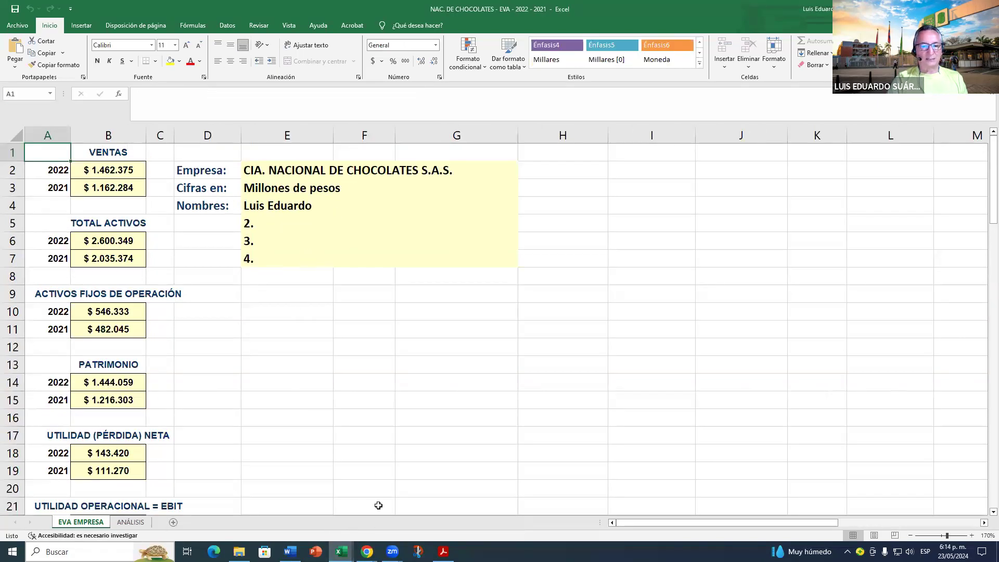
mouse_move(367, 551)
left_click(416, 500)
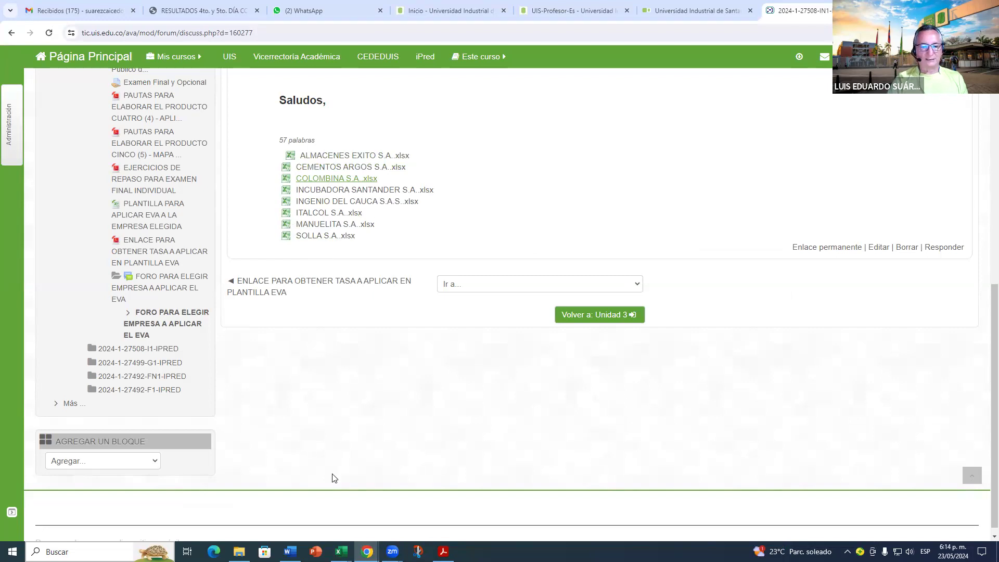
mouse_move(341, 552)
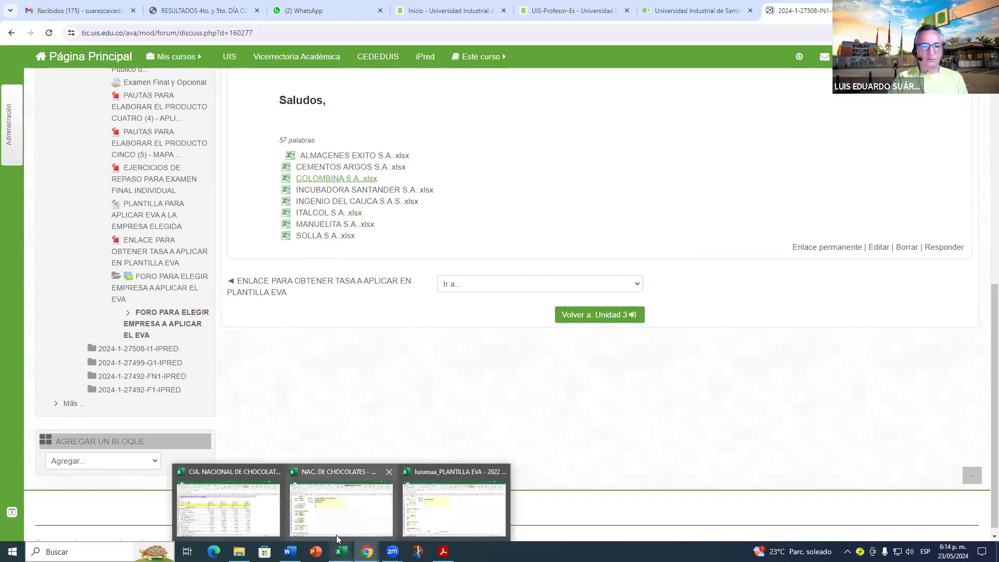
left_click(335, 508)
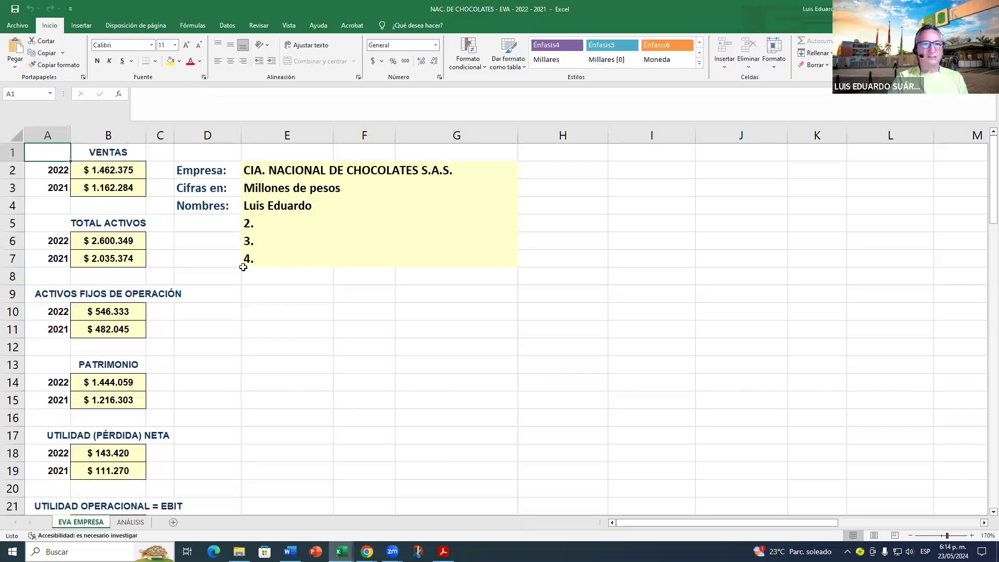
Step: Inspect the company name, units, 2022/2021 year labels, EBIT/EBITDA rows and 2022 sales value
left_click(253, 168)
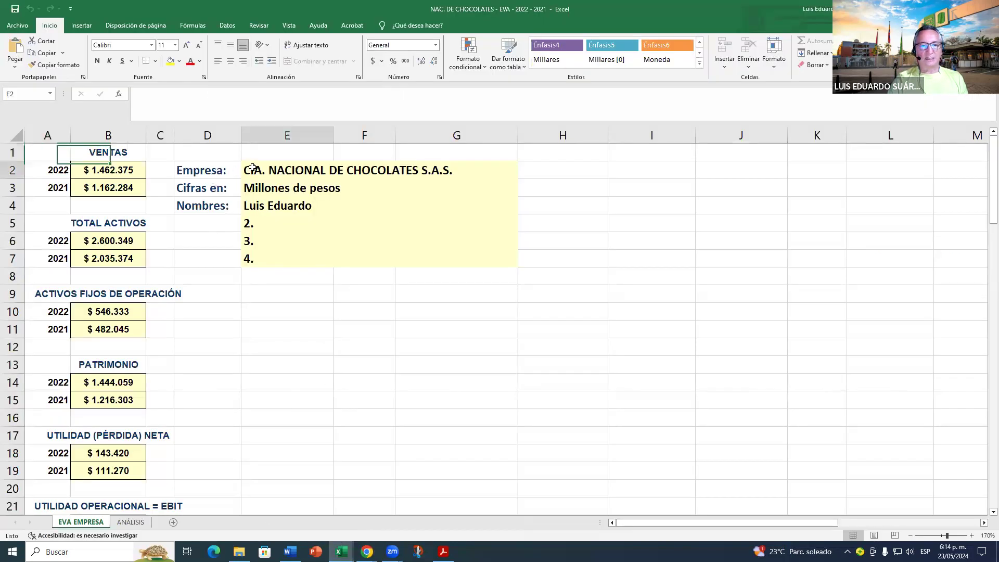
left_click(260, 189)
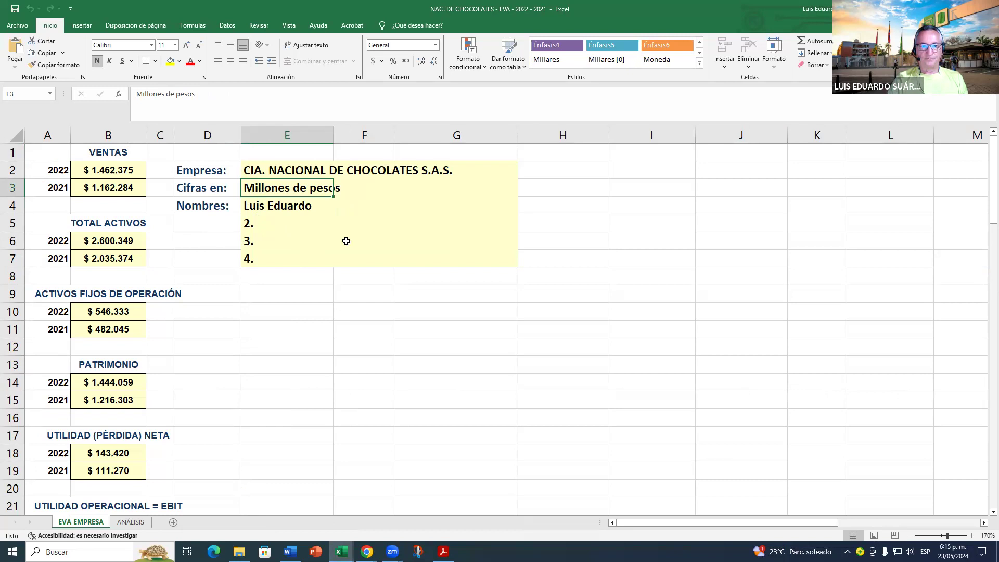
left_click(60, 167)
left_click(59, 185)
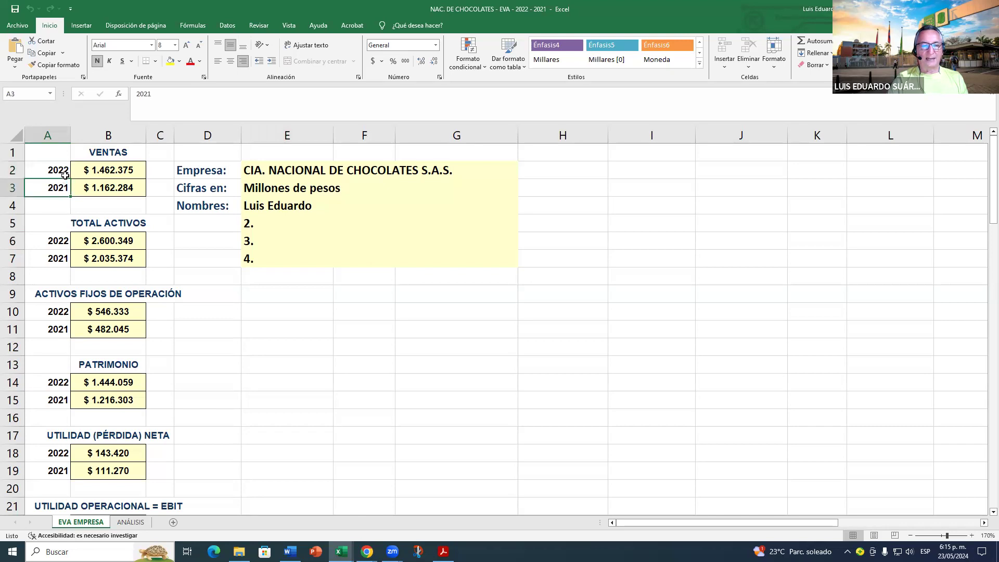
scroll(64, 175, "down", 4)
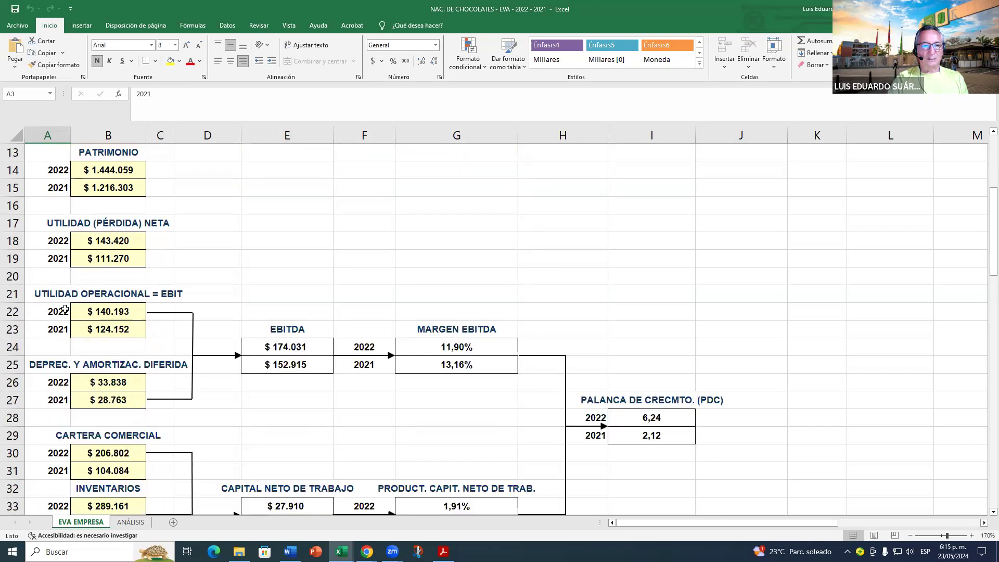
scroll(59, 304, "down", 5)
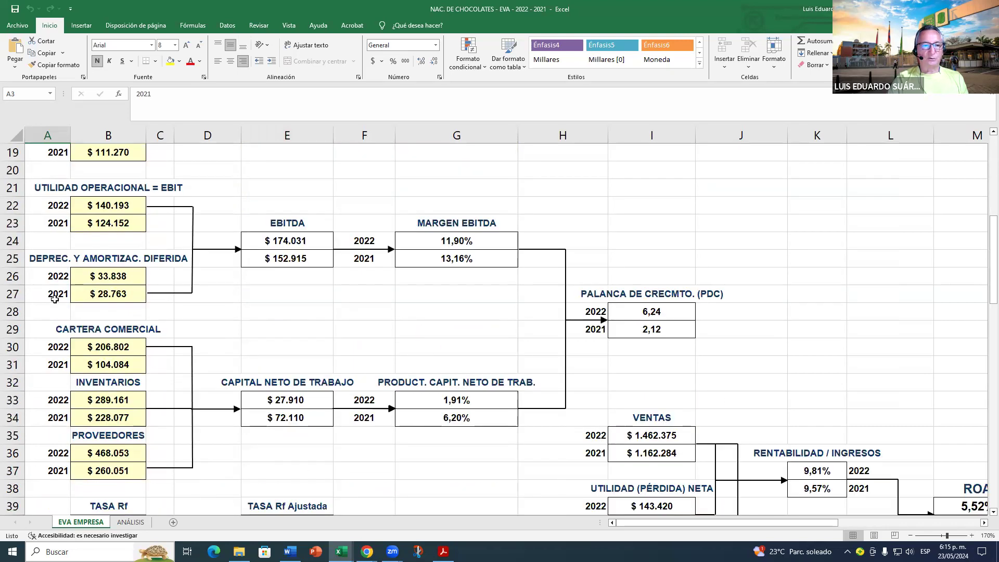
scroll(59, 307, "down", 9)
scroll(66, 315, "up", 18)
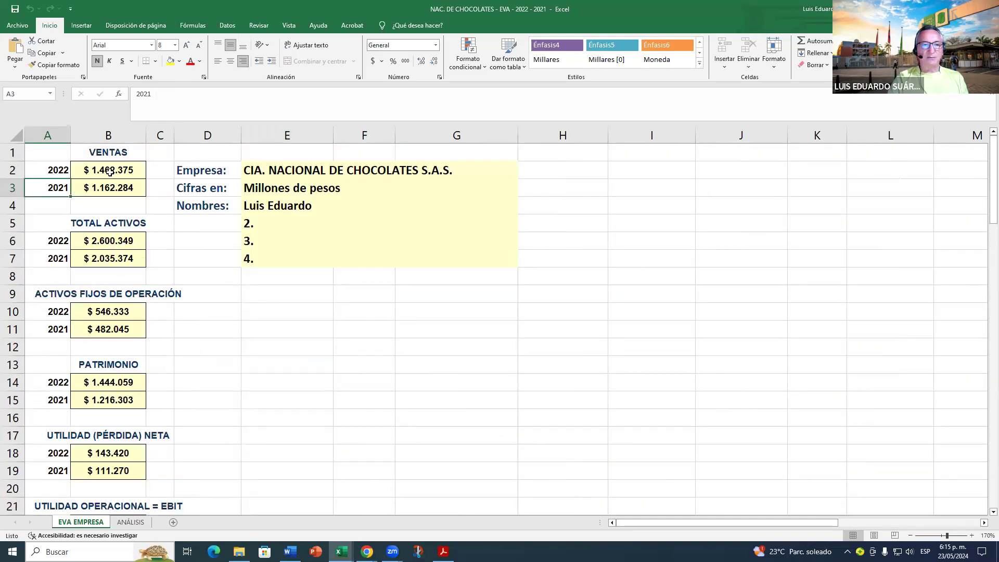
left_click(110, 172)
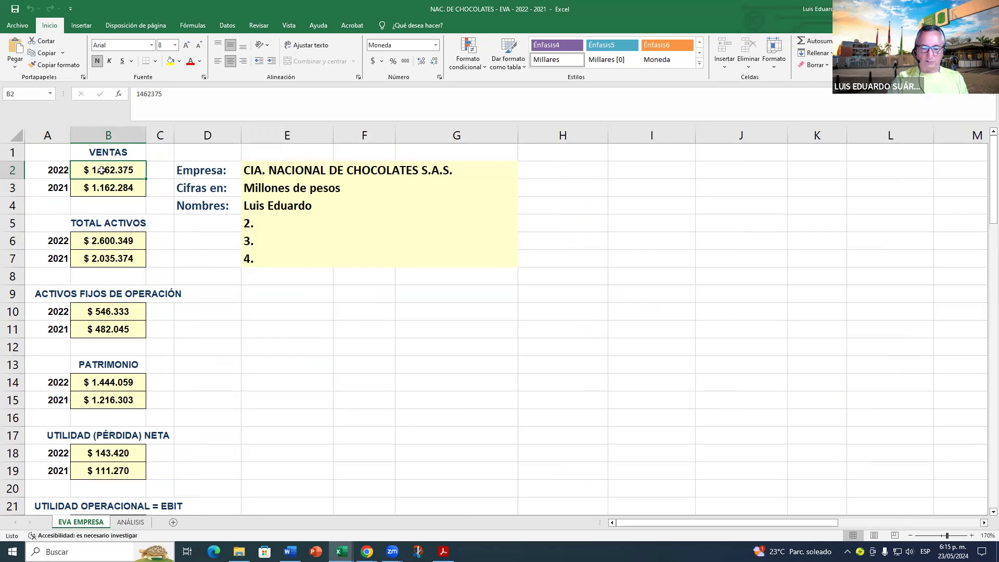
key("Delete")
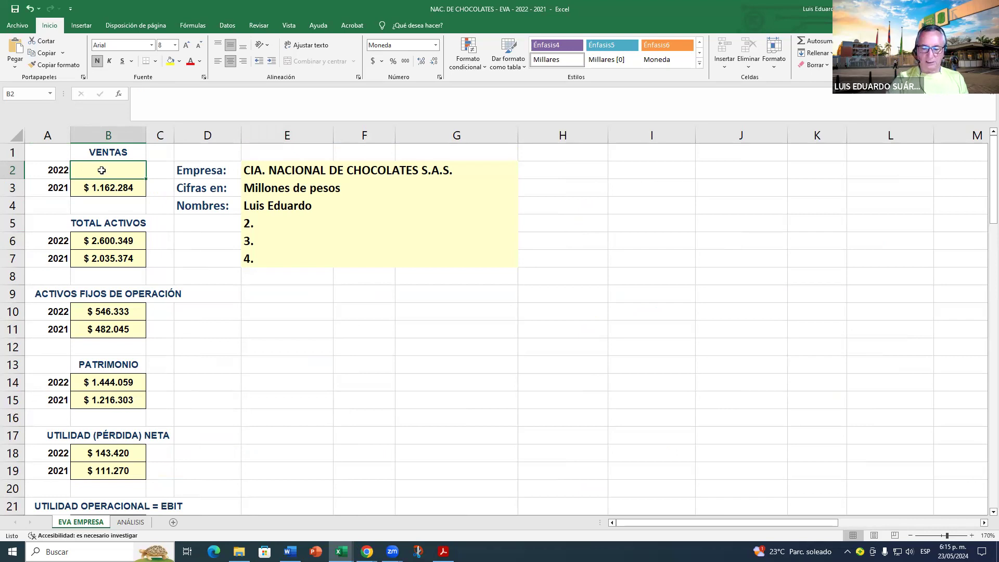
type("524.870")
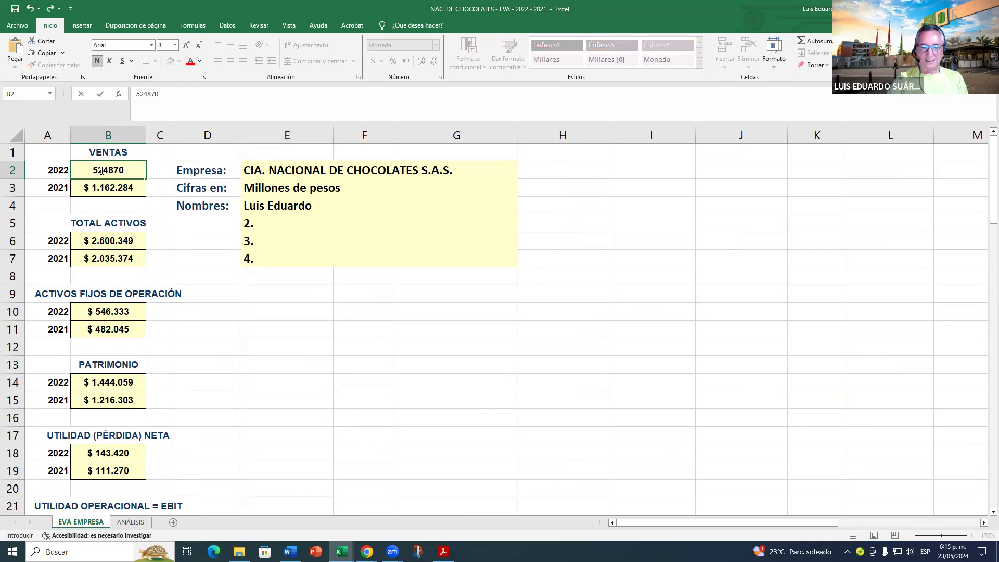
key("Return")
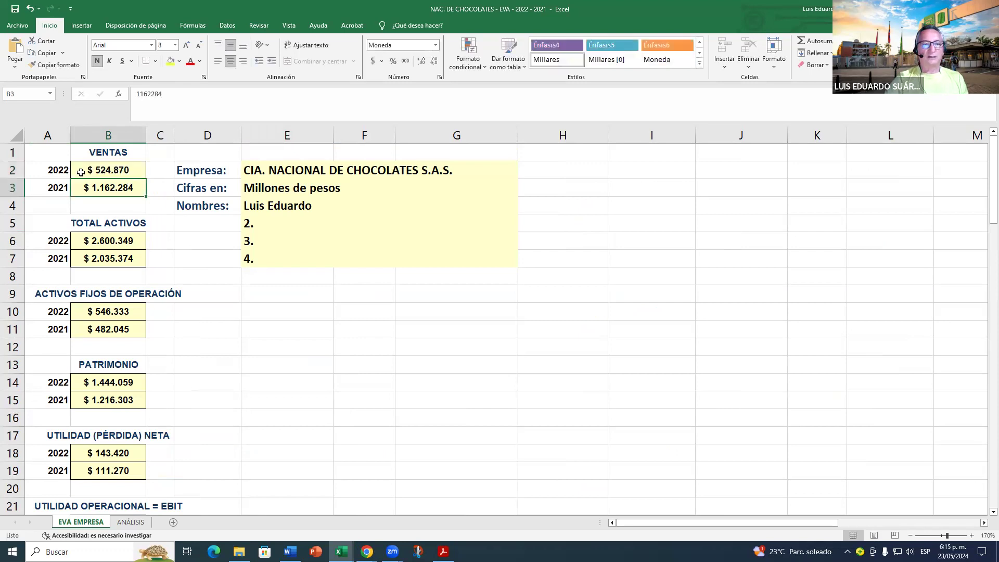
left_click(104, 169)
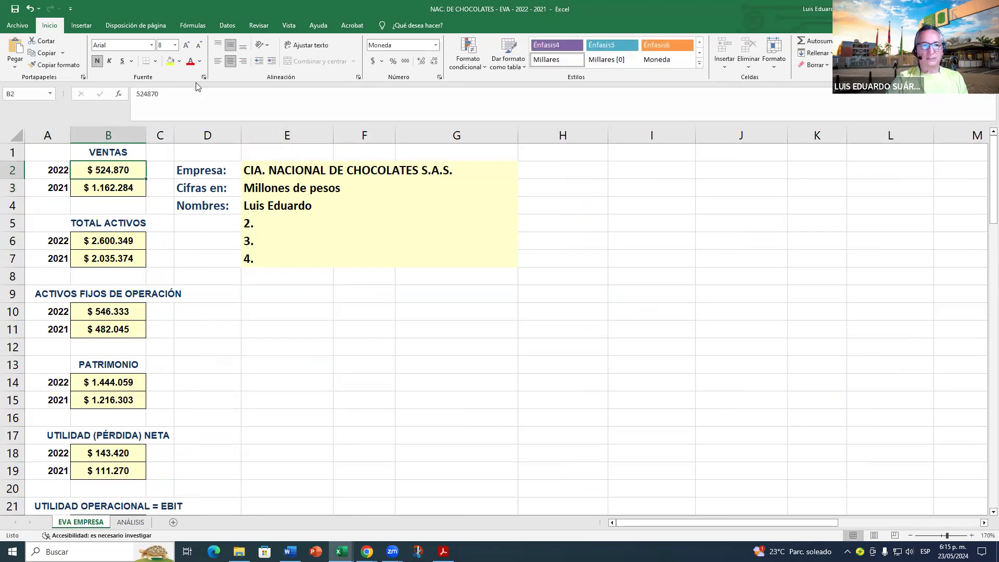
left_click(32, 10)
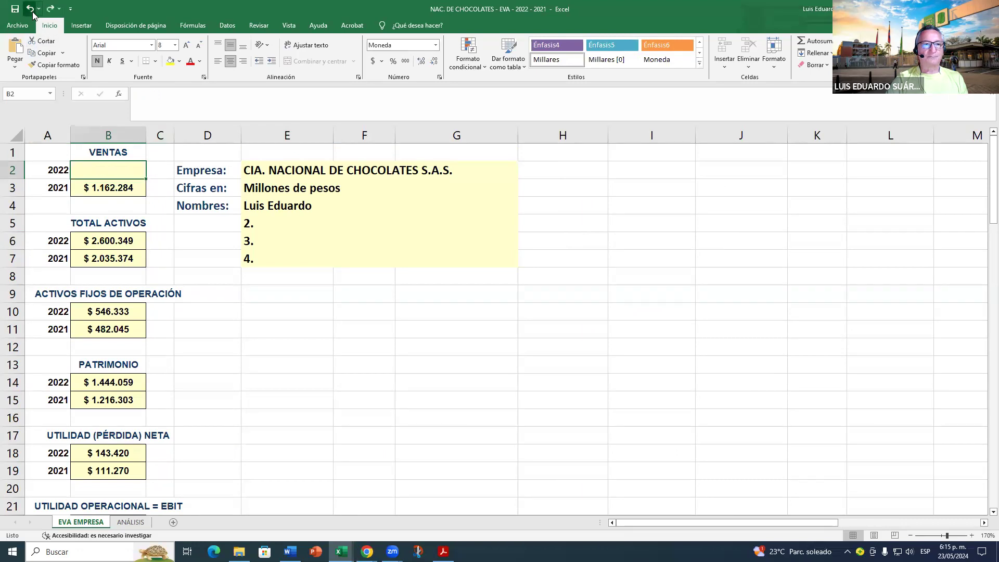
left_click(31, 11)
left_click(109, 187)
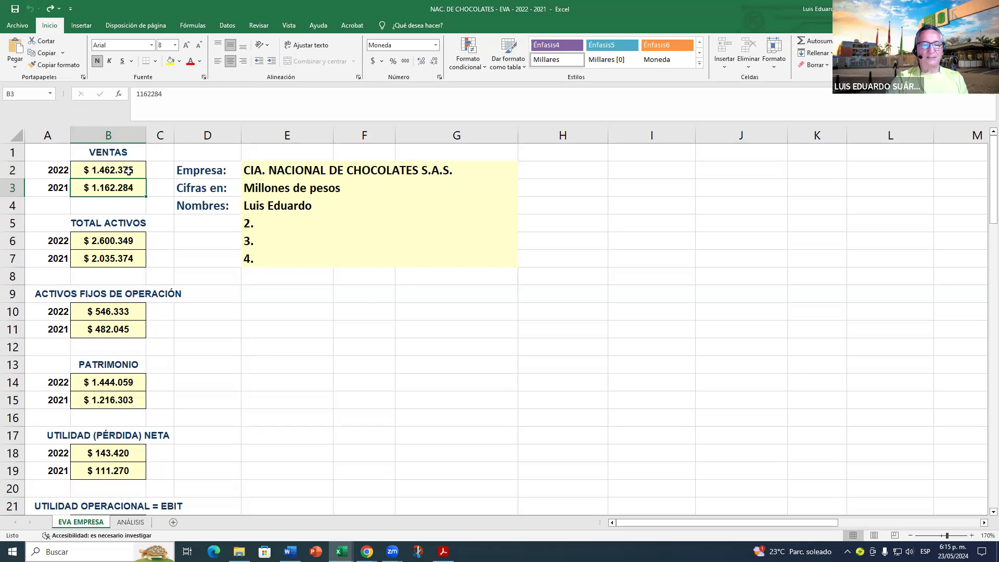
left_click(265, 190)
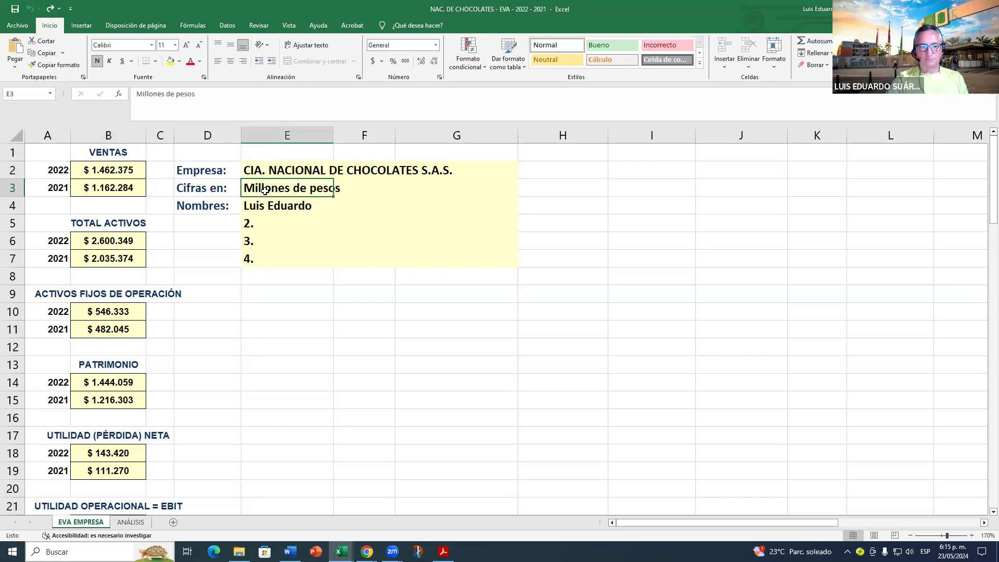
left_click(114, 312)
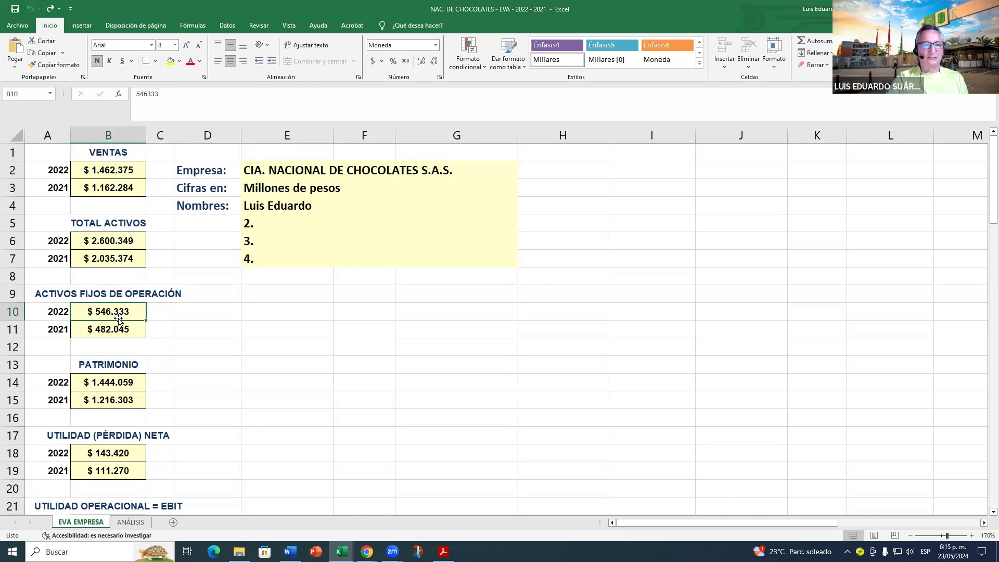
left_click(254, 189)
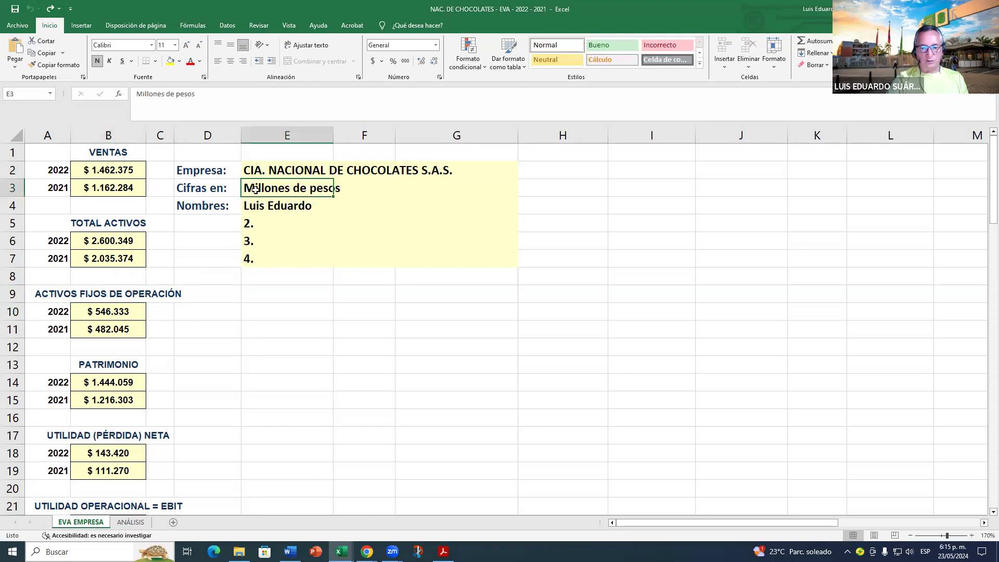
left_click(89, 168)
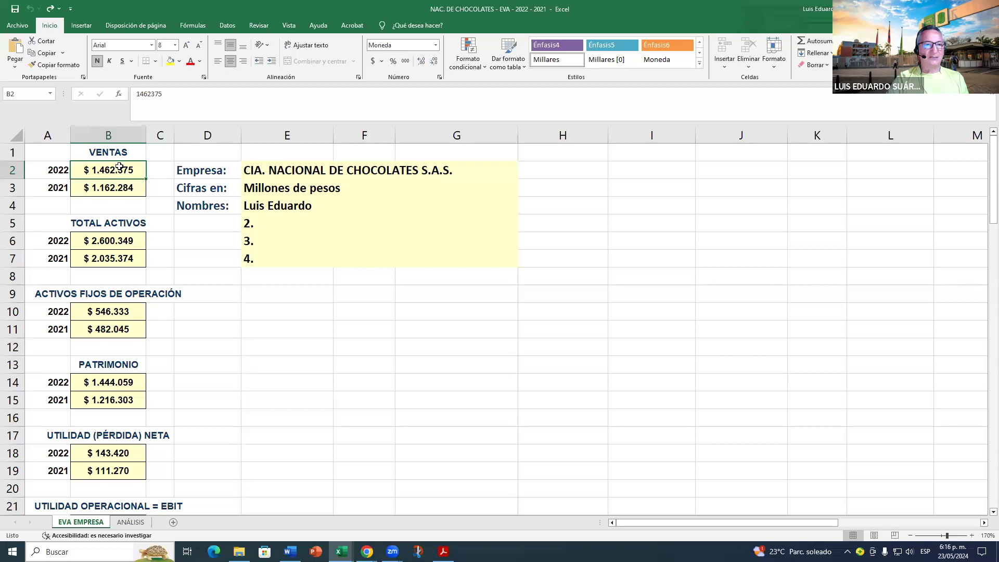
left_click(262, 191)
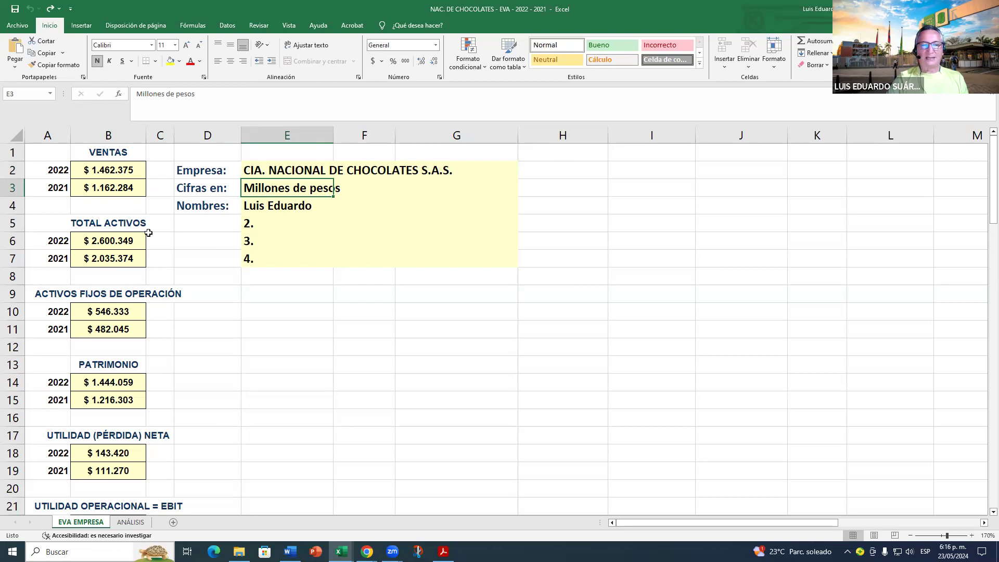
left_click(111, 170)
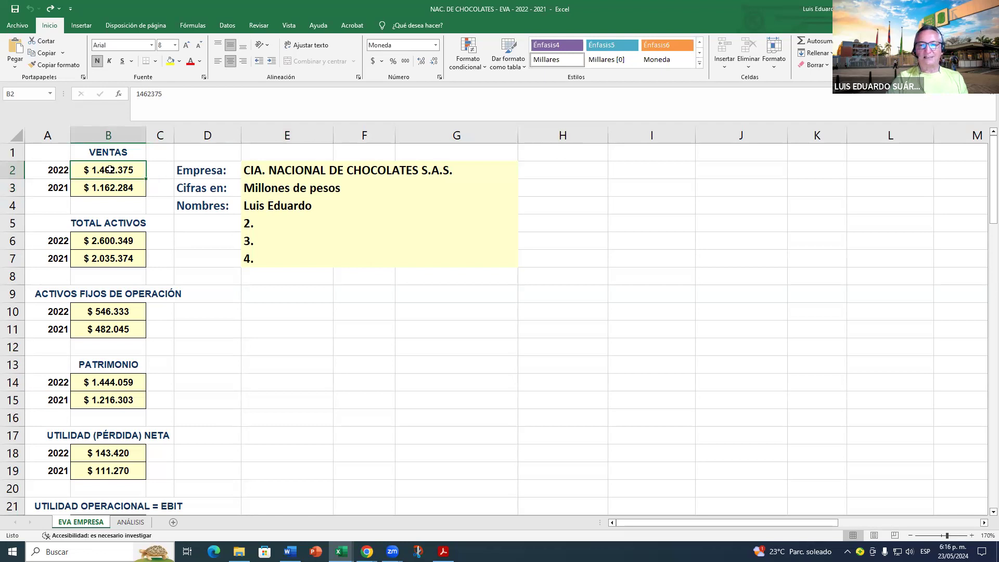
scroll(99, 304, "down", 8)
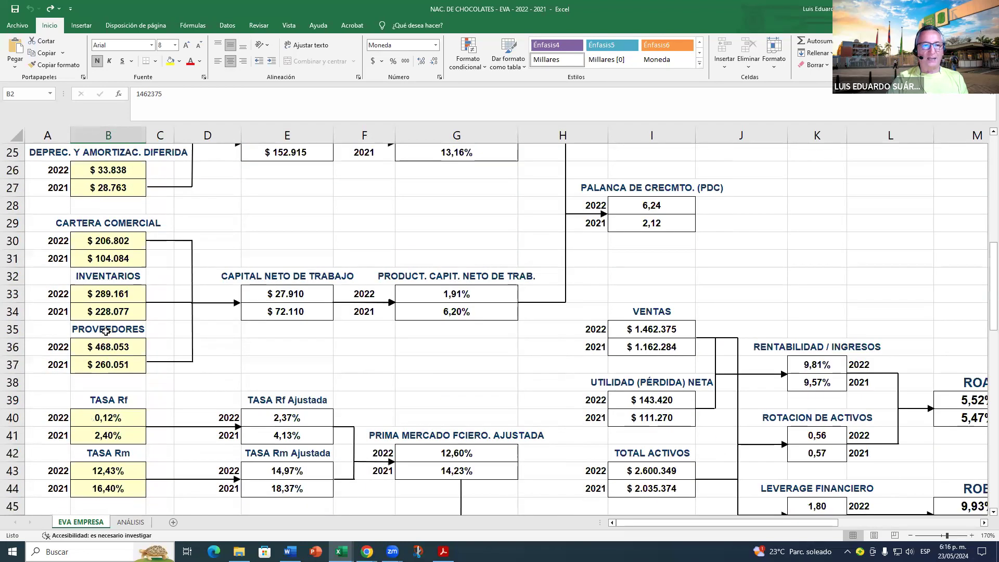
scroll(106, 331, "up", 8)
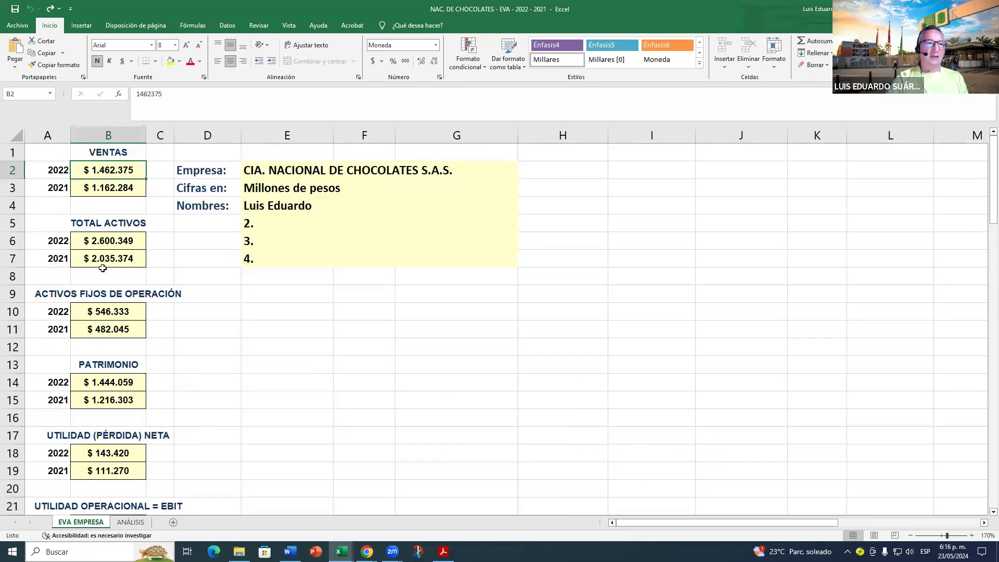
left_click(130, 241)
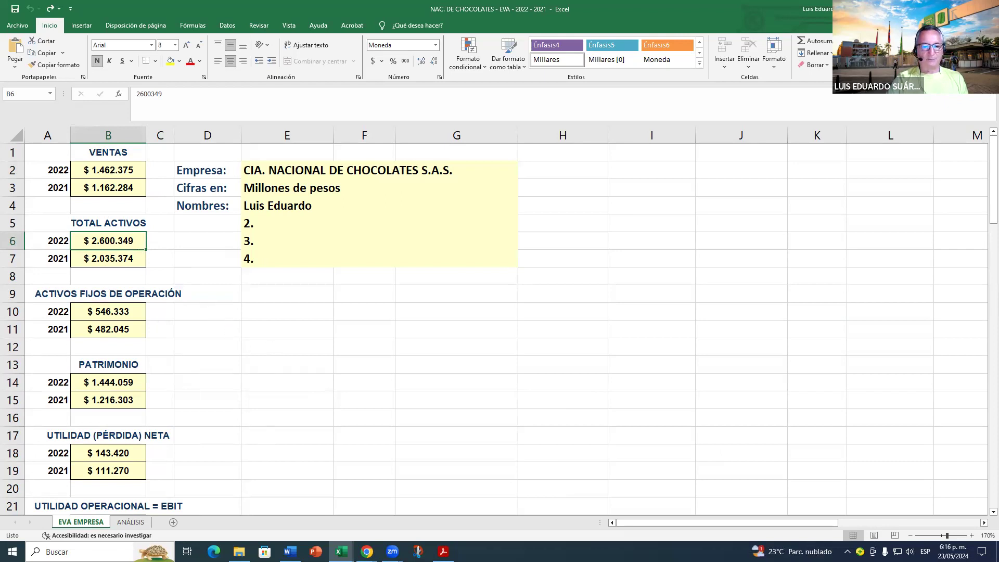
mouse_move(341, 552)
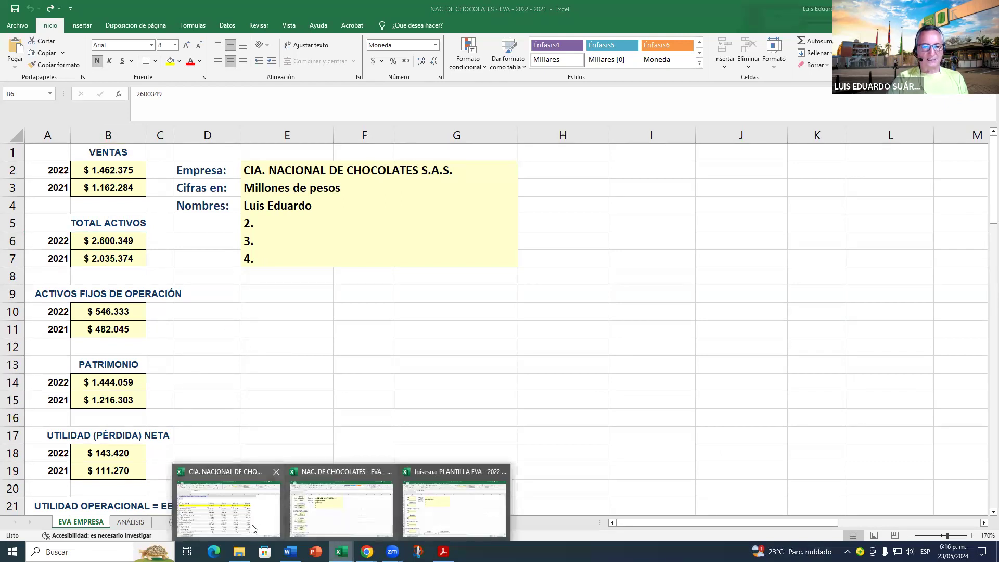
Step: In the chocolates statements workbook, select the Millones COP units row B12:E12 and 2022 figures B14:B24
left_click(254, 529)
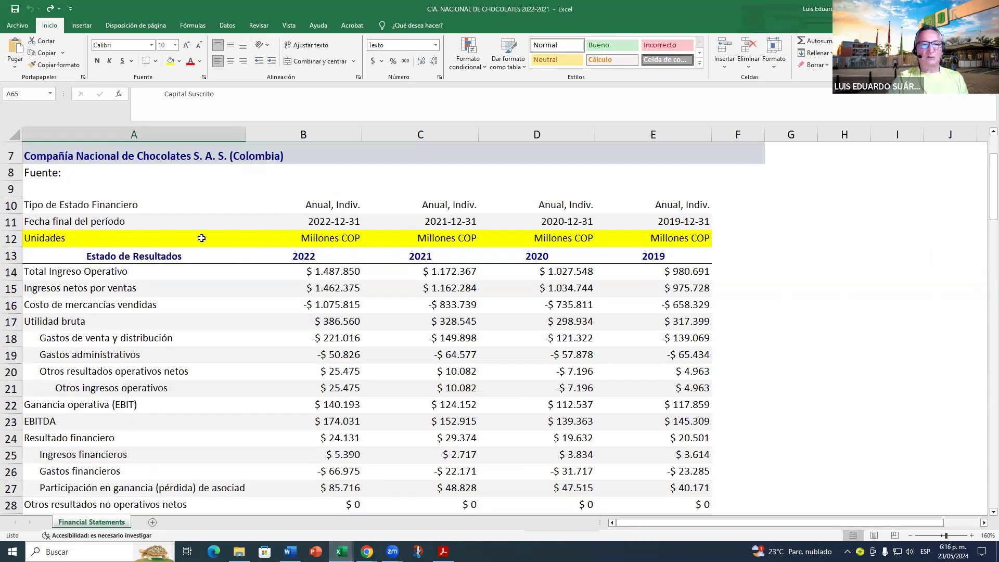
scroll(372, 272, "down", 1)
scroll(359, 268, "up", 1)
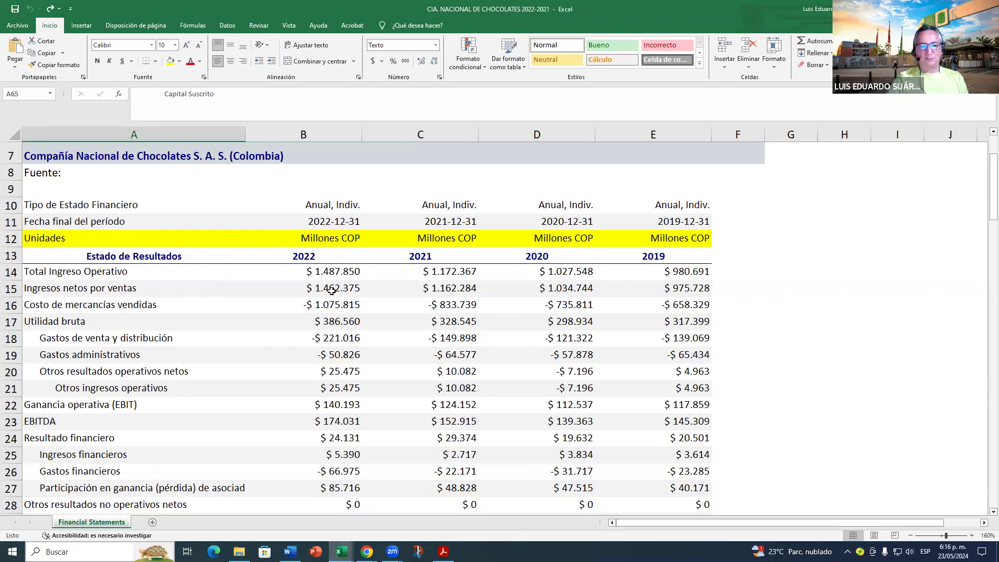
left_click(336, 237)
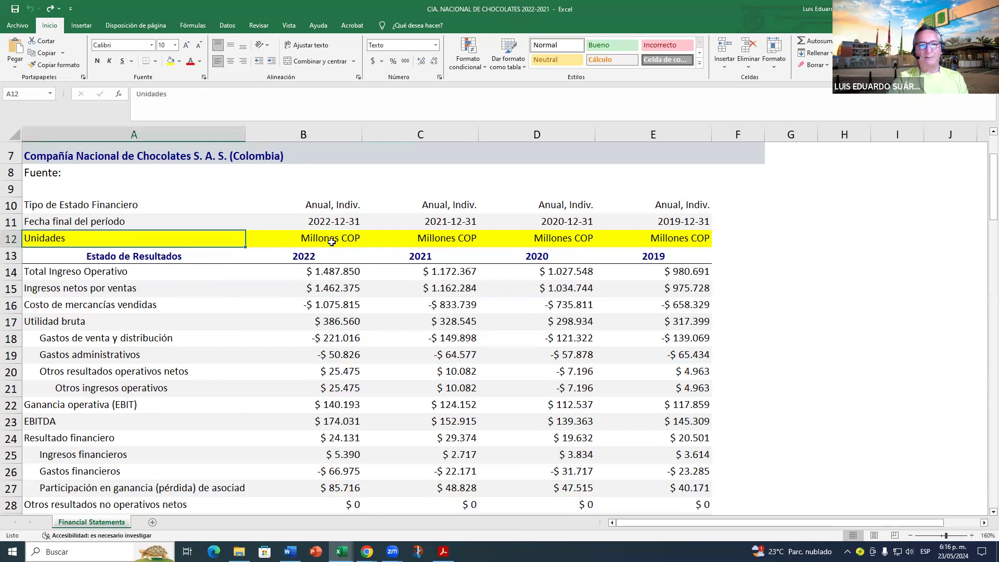
left_click_drag(333, 240, 677, 221)
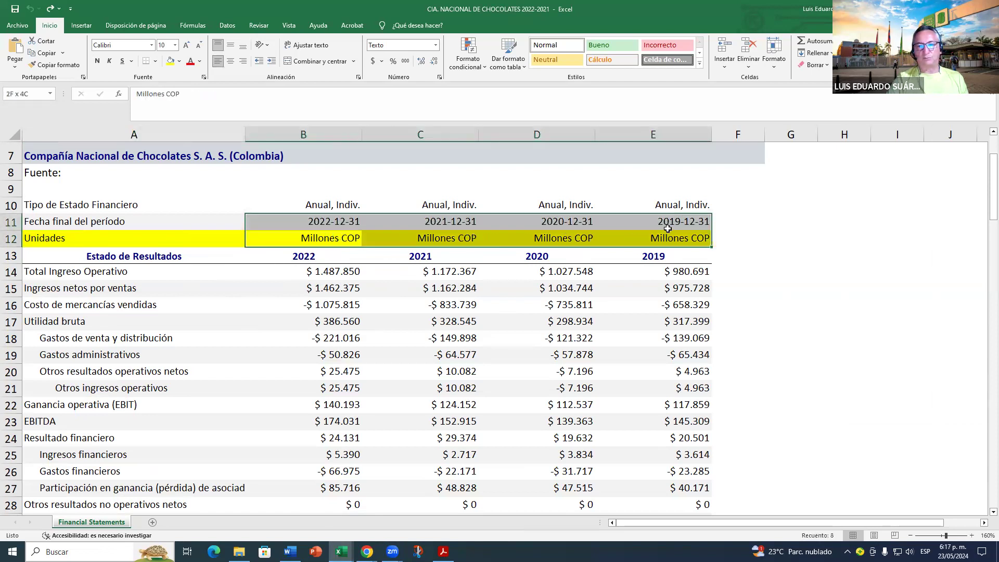
left_click_drag(325, 273, 333, 437)
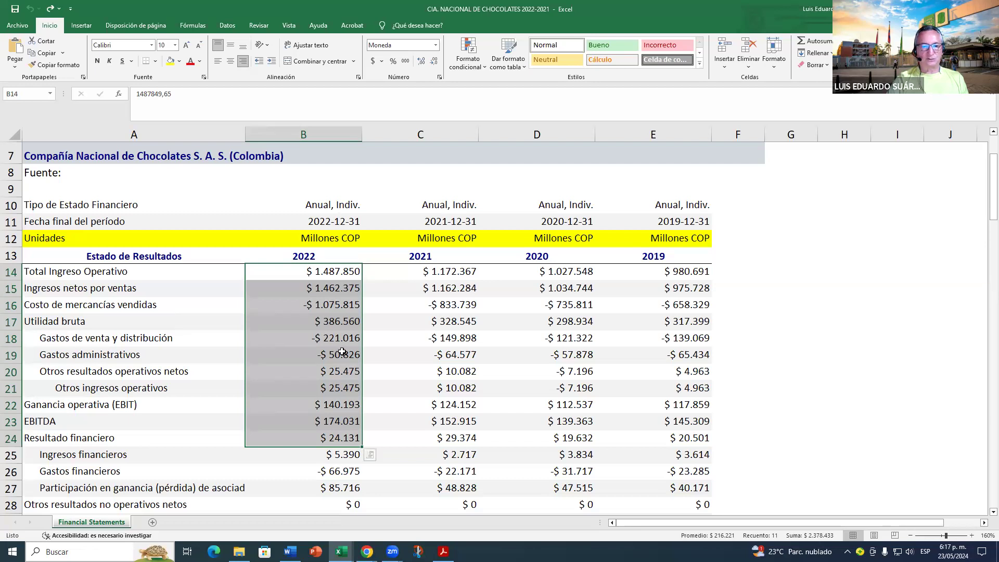
Step: Inspect 2022 other operating income in B21 and financial income in B25, then restore the window
scroll(343, 349, "down", 1)
left_click(344, 336)
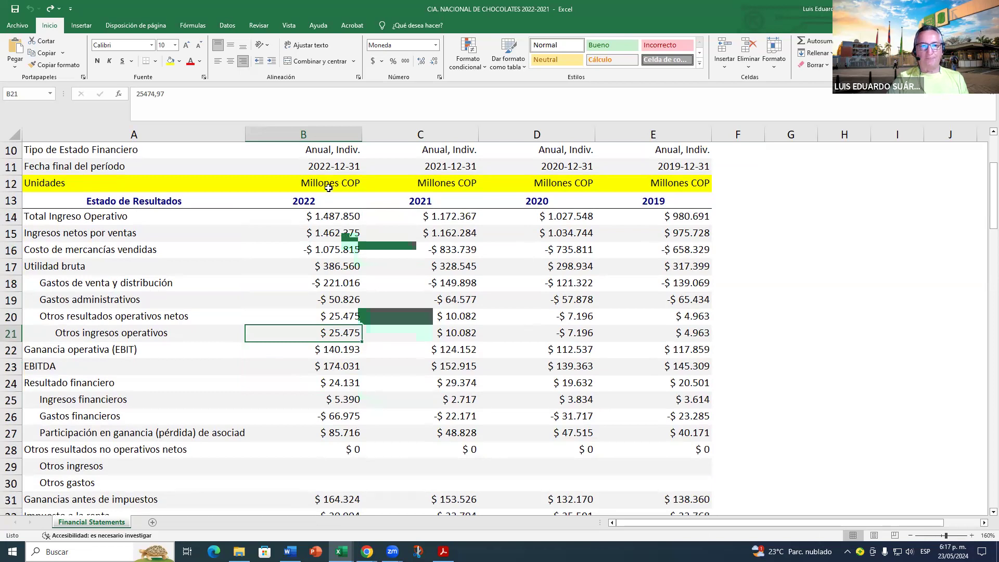
left_click(344, 394)
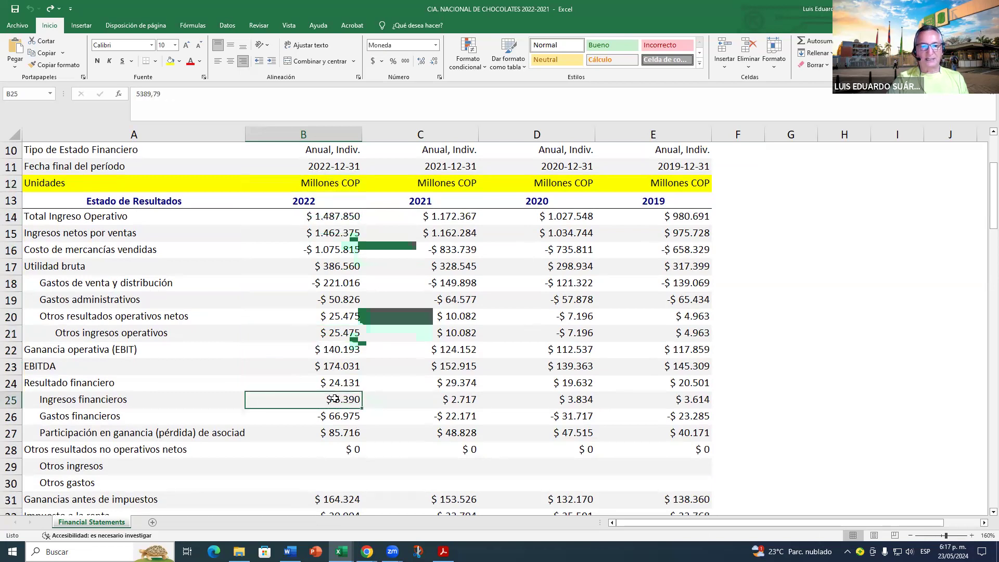
left_click(345, 189)
scroll(335, 381, "down", 6)
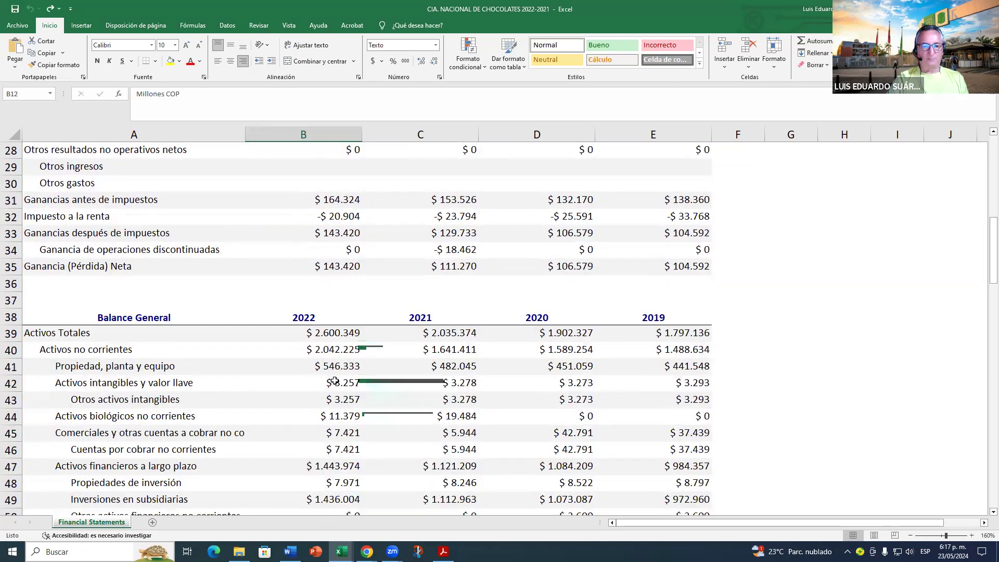
scroll(335, 381, "up", 9)
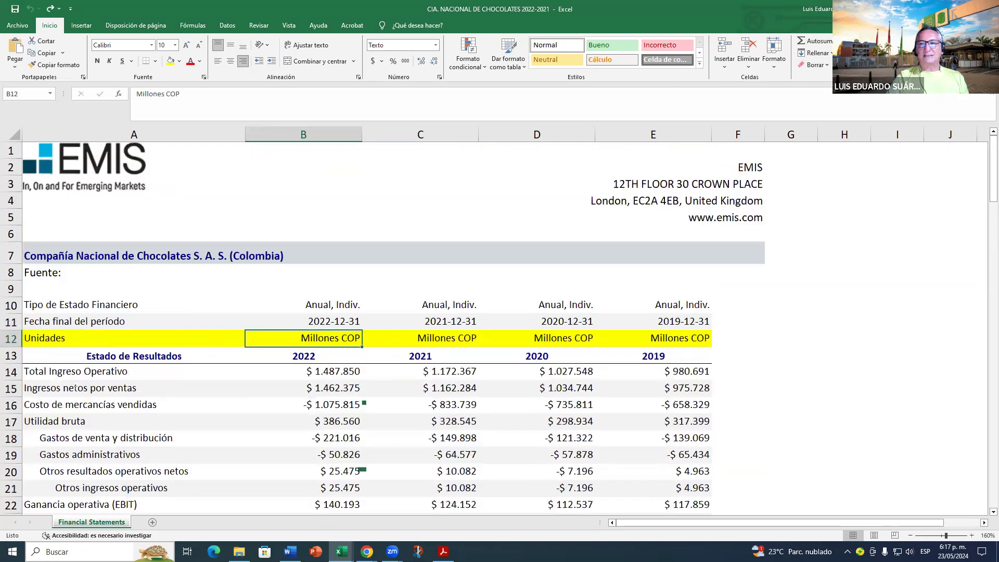
key("super+Down")
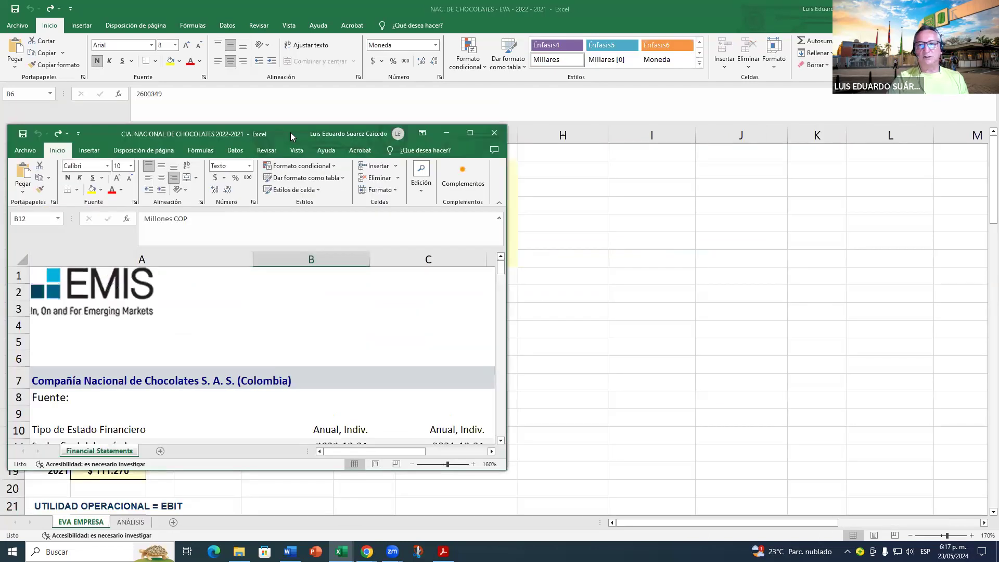
Step: Snap the statements workbook to the right half and the EVA workbook to the left half
key("super+Right")
key("super+Up")
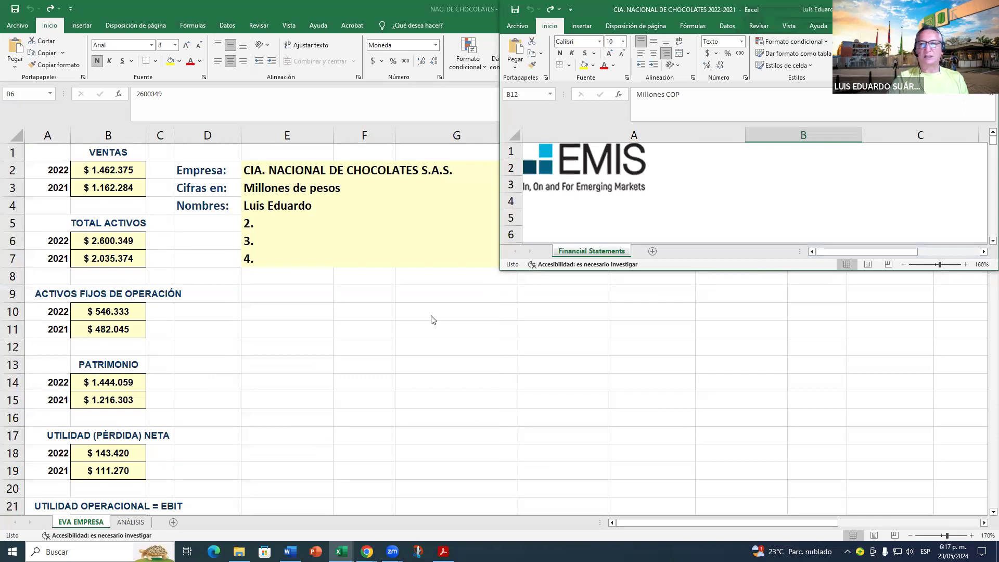
key("alt+Tab")
key("super+Down")
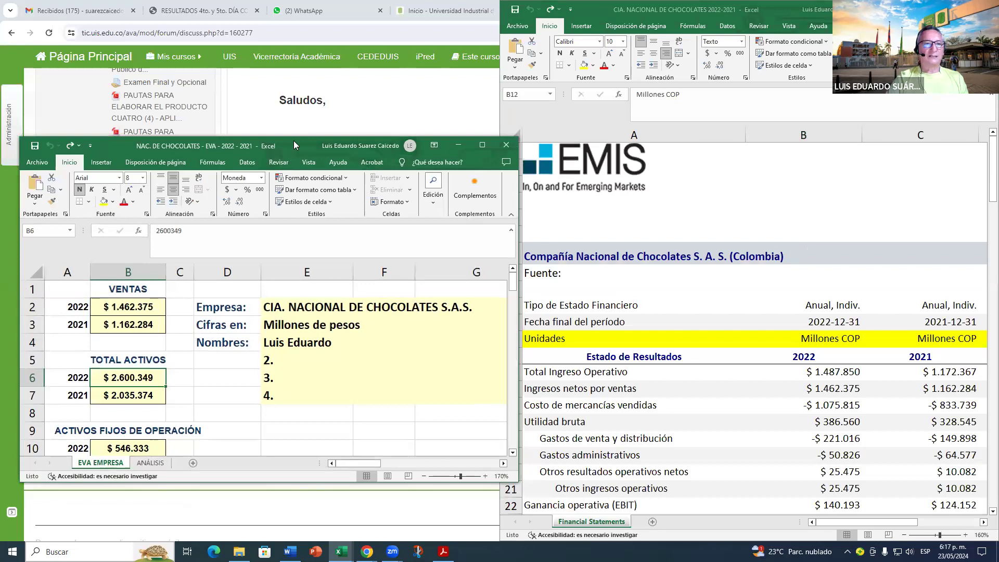
left_click_drag(293, 141, 5, 6)
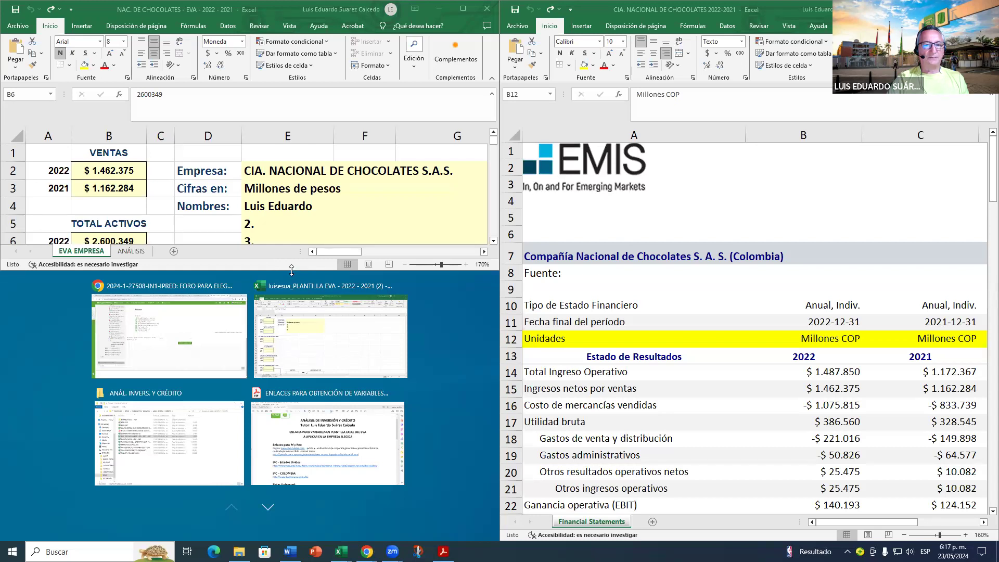
left_click(291, 268)
left_click_drag(293, 293, 293, 526)
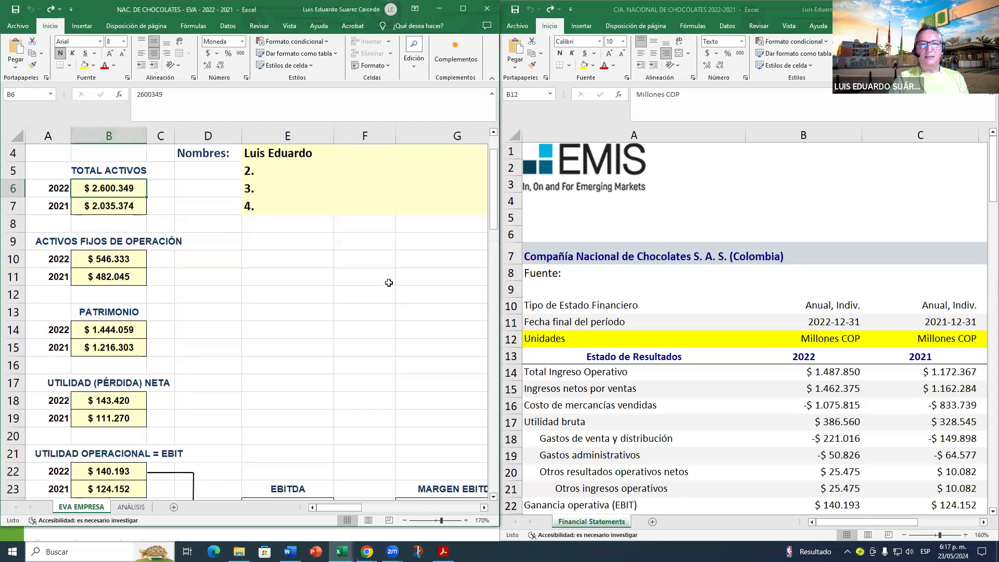
scroll(388, 282, "up", 1)
left_click(876, 238)
scroll(876, 237, "down", 3)
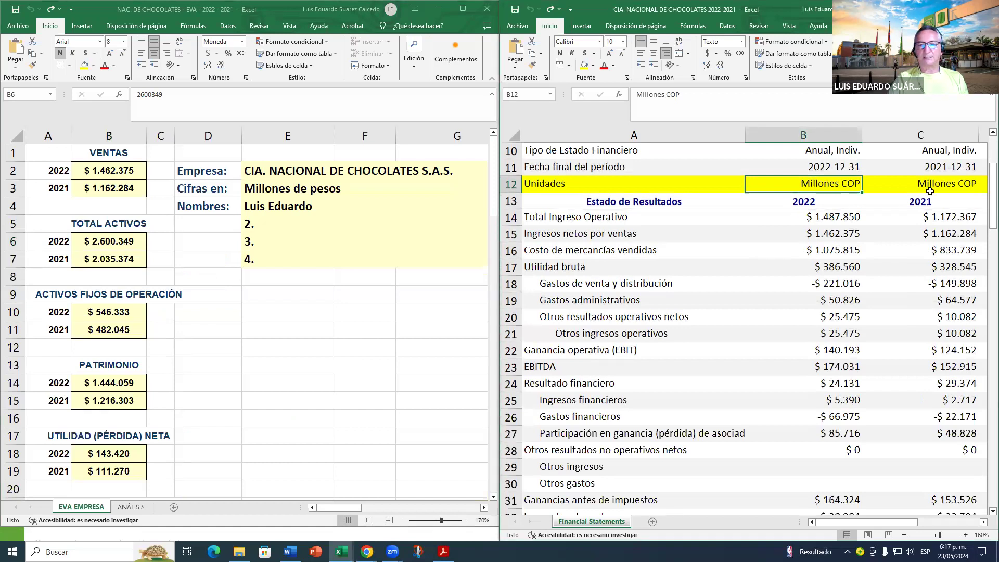
left_click(263, 168)
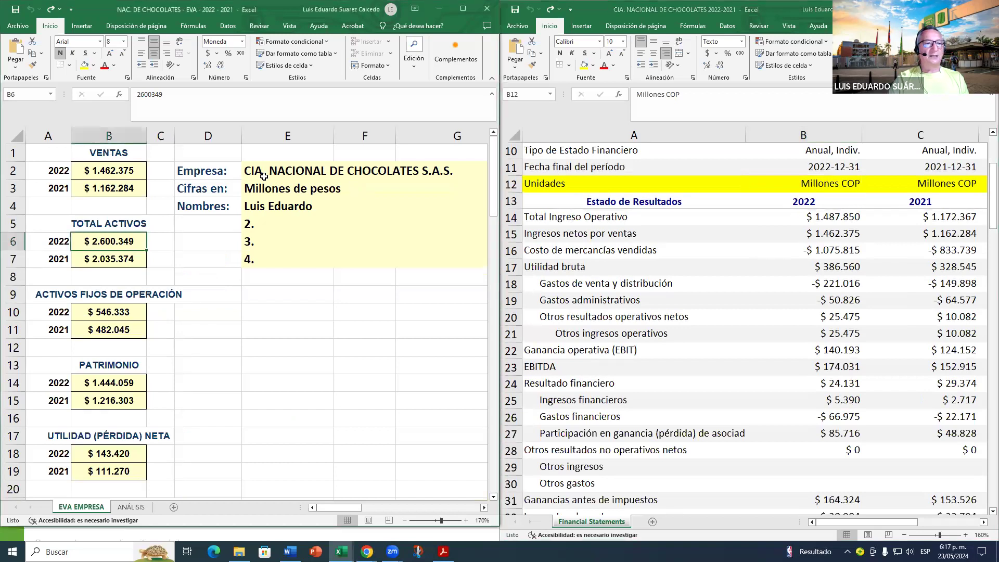
Step: Compare the template's company name and Millones de pesos units with the statements header, selecting the team-member slots
left_click(266, 170)
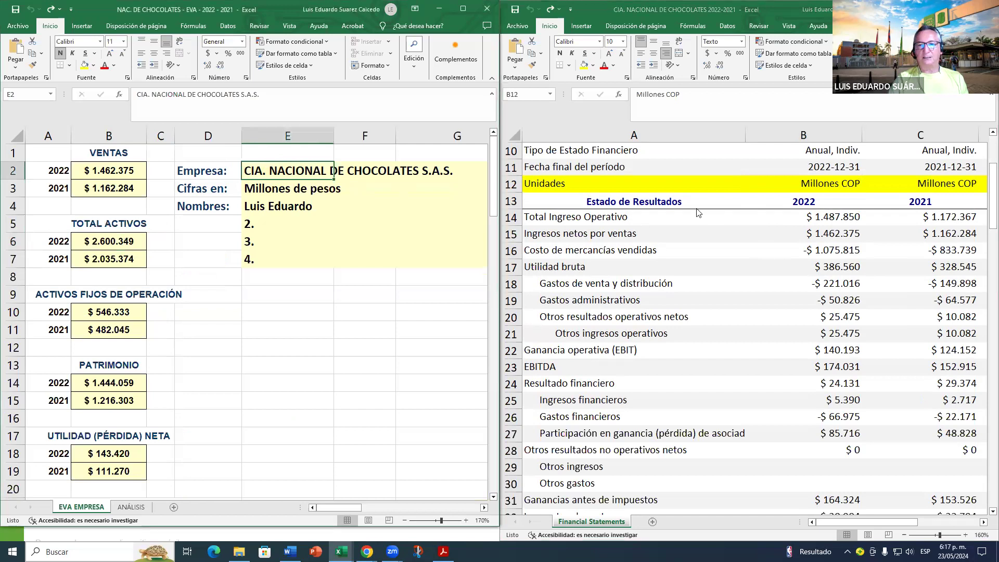
left_click(723, 237)
scroll(684, 227, "up", 3)
left_click(608, 253)
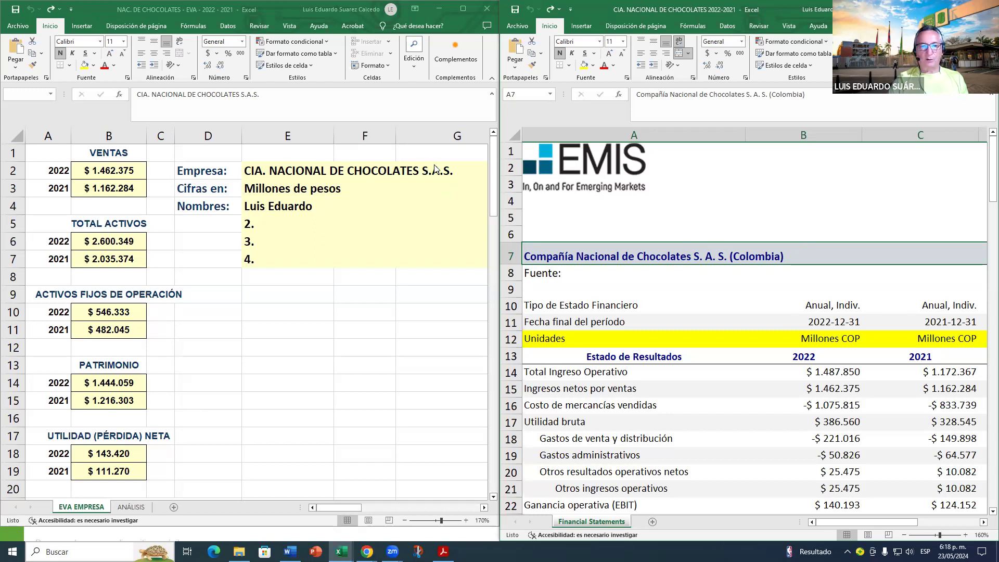
left_click(253, 173)
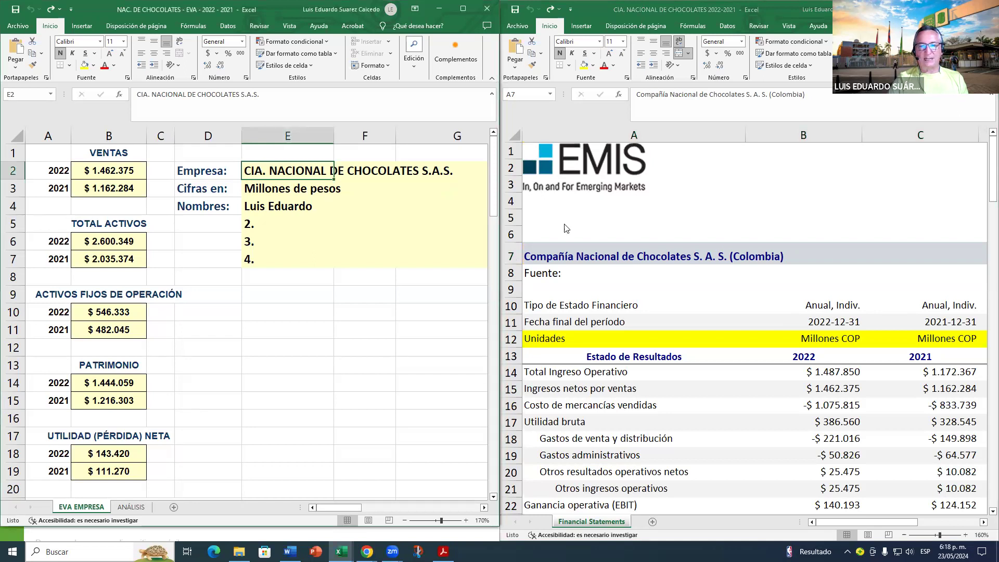
left_click(275, 189)
left_click_drag(268, 211, 264, 254)
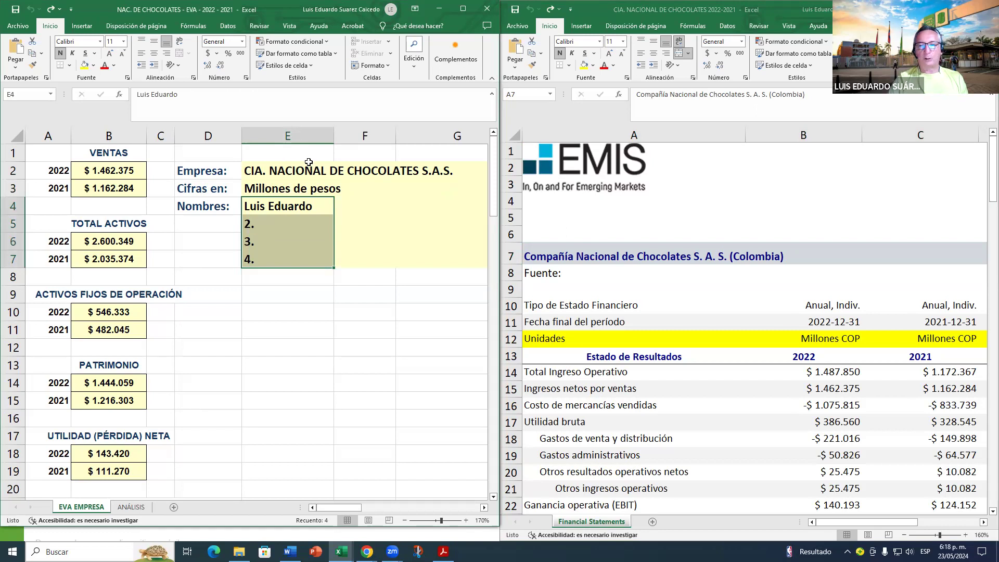
Step: Switch to Chrome and scroll through the EVA company forum post and its eight .xlsx attachments
mouse_move(367, 552)
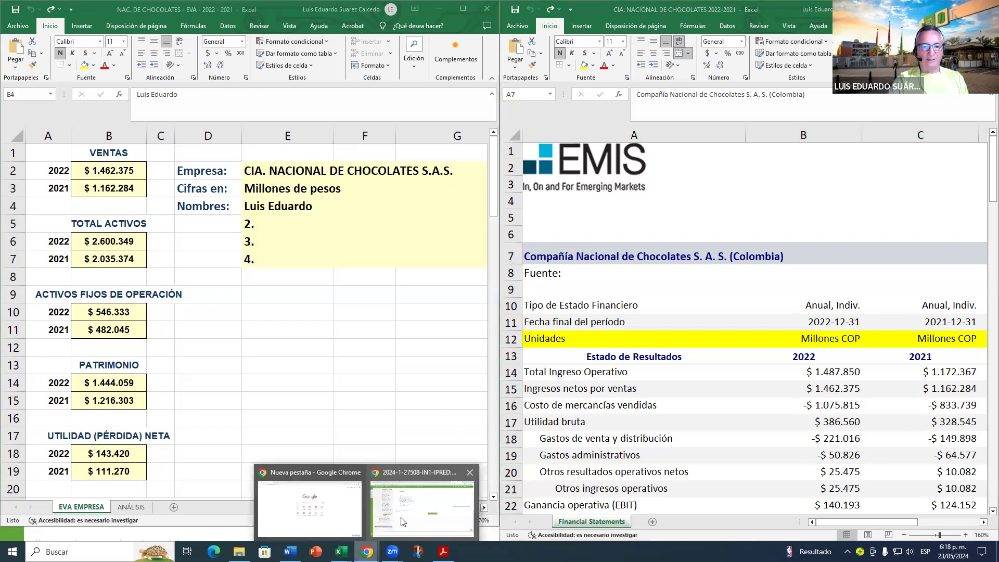
left_click(403, 520)
scroll(394, 345, "up", 4)
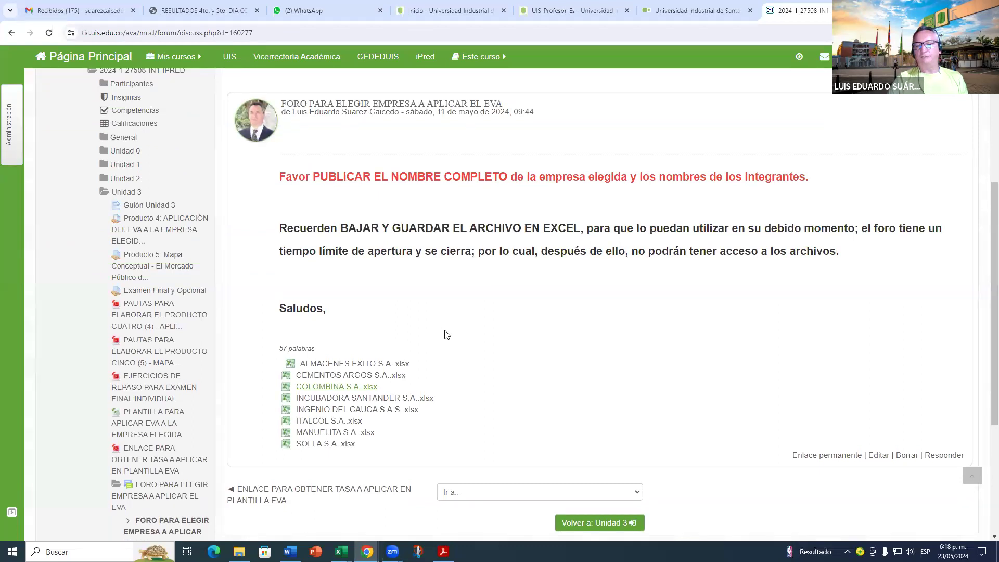
scroll(517, 339, "down", 3)
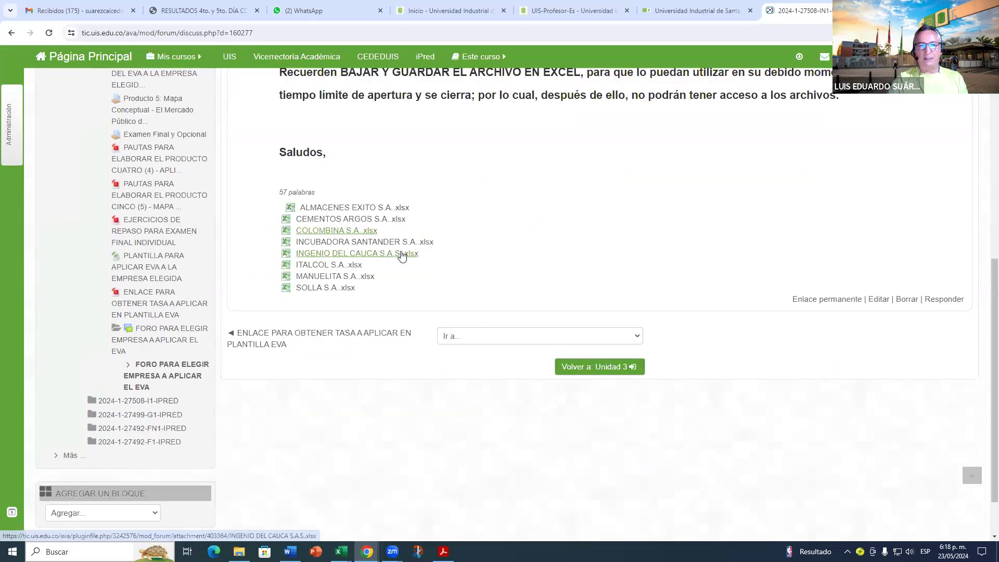
scroll(398, 248, "up", 6)
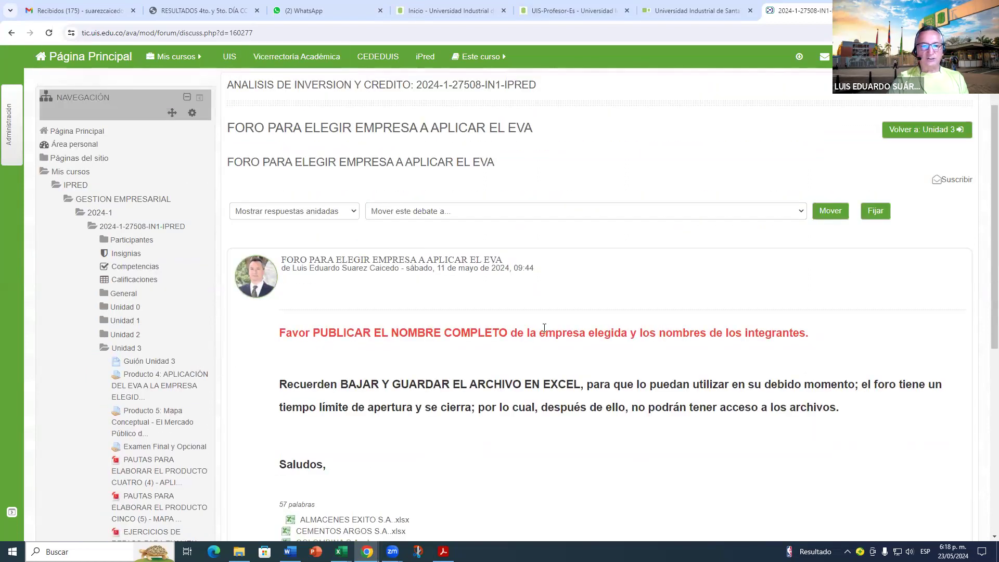
scroll(859, 310, "up", 3)
scroll(710, 320, "down", 7)
scroll(710, 320, "down", 2)
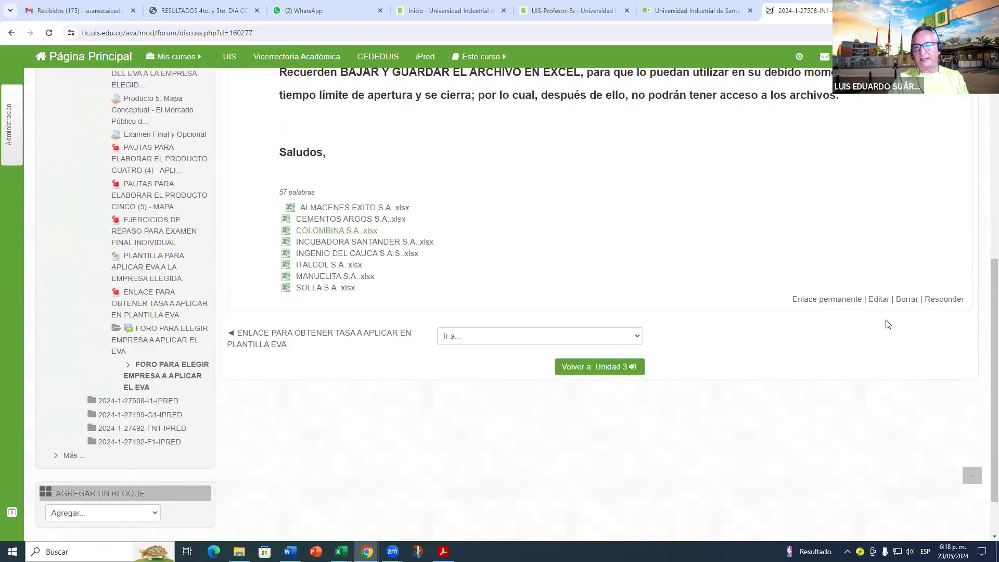
Step: Open the company-selection forum post's edit form in UIS Aula Virtual
left_click(878, 303)
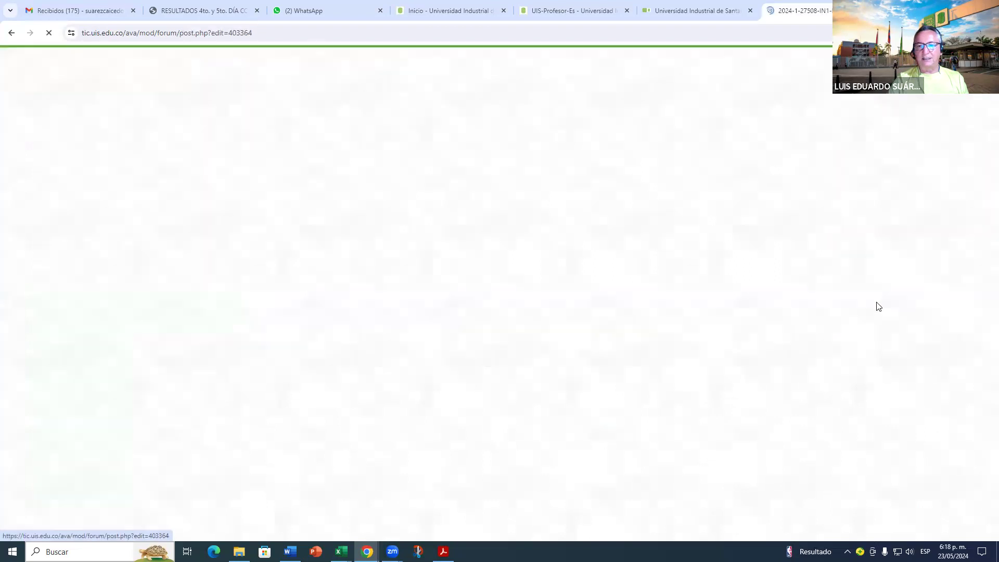
scroll(736, 301, "down", 10)
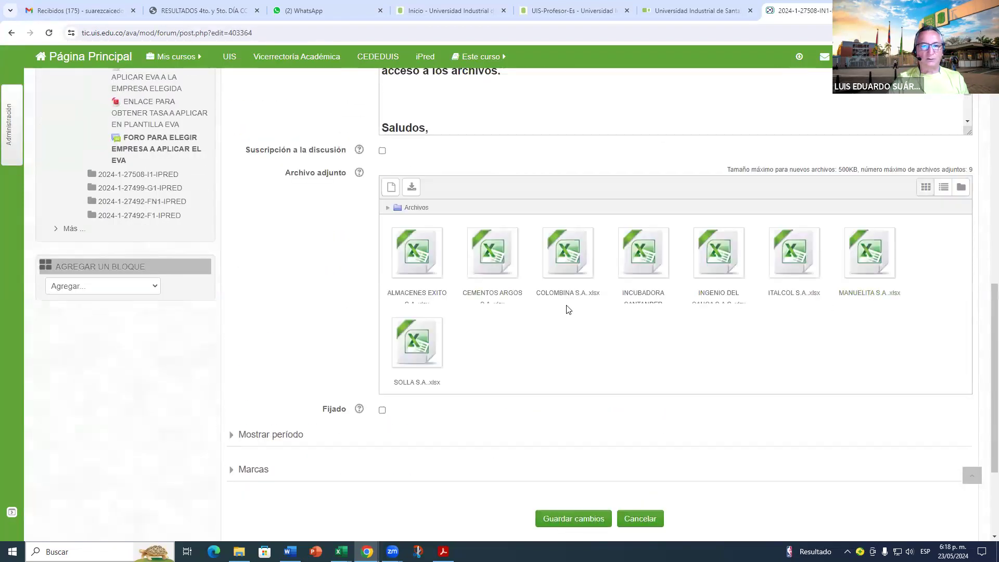
scroll(509, 307, "up", 1)
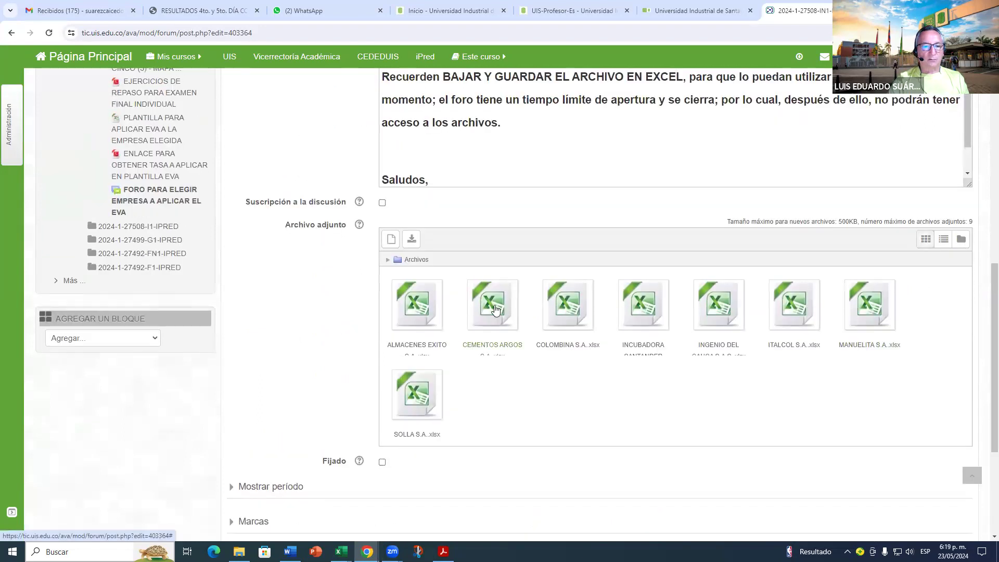
scroll(281, 478, "down", 1)
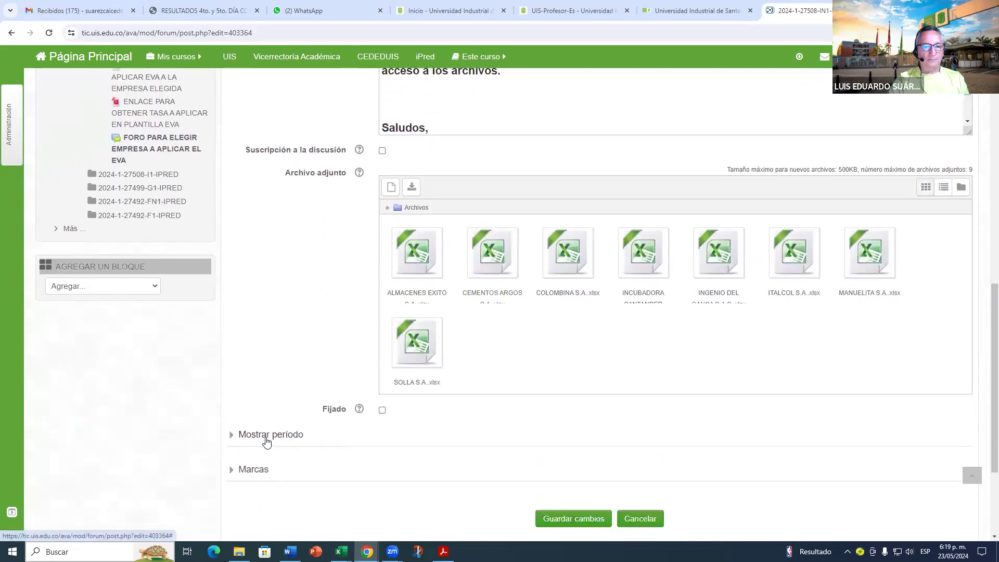
Step: Expand Mostrar período to show 11 May–11 June 2024, then return to the form's top
left_click(268, 436)
scroll(493, 375, "down", 2)
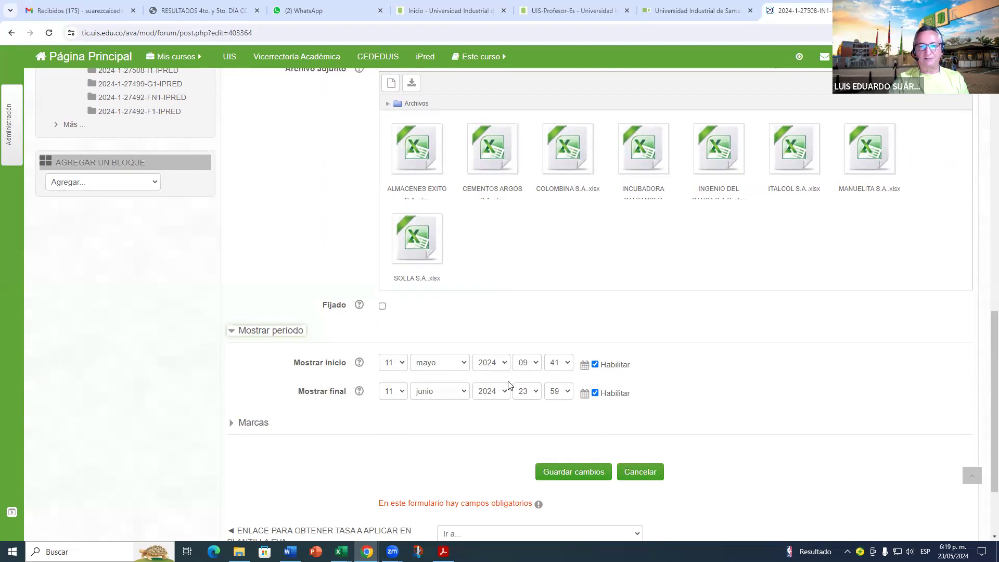
scroll(521, 365, "up", 3)
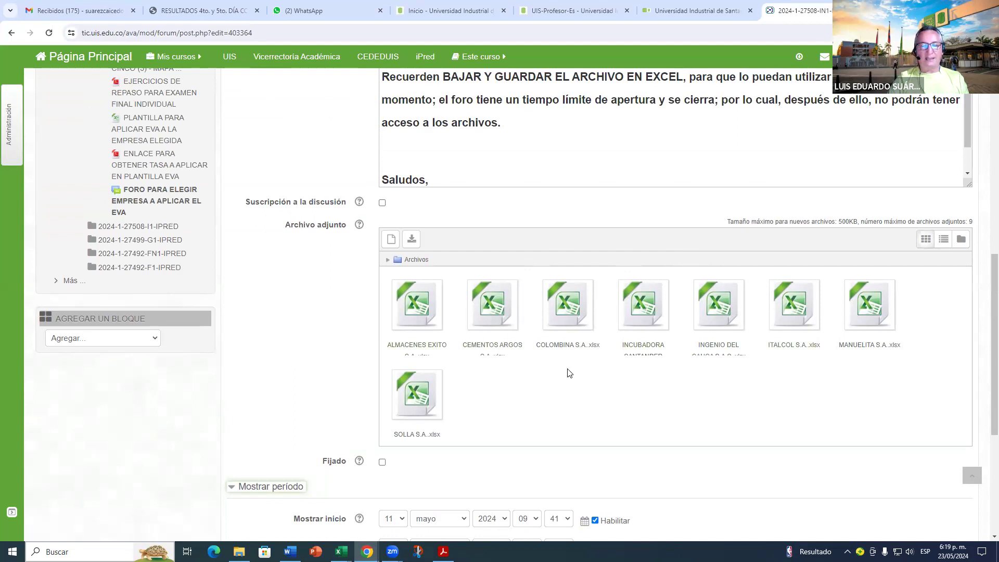
scroll(569, 373, "up", 2)
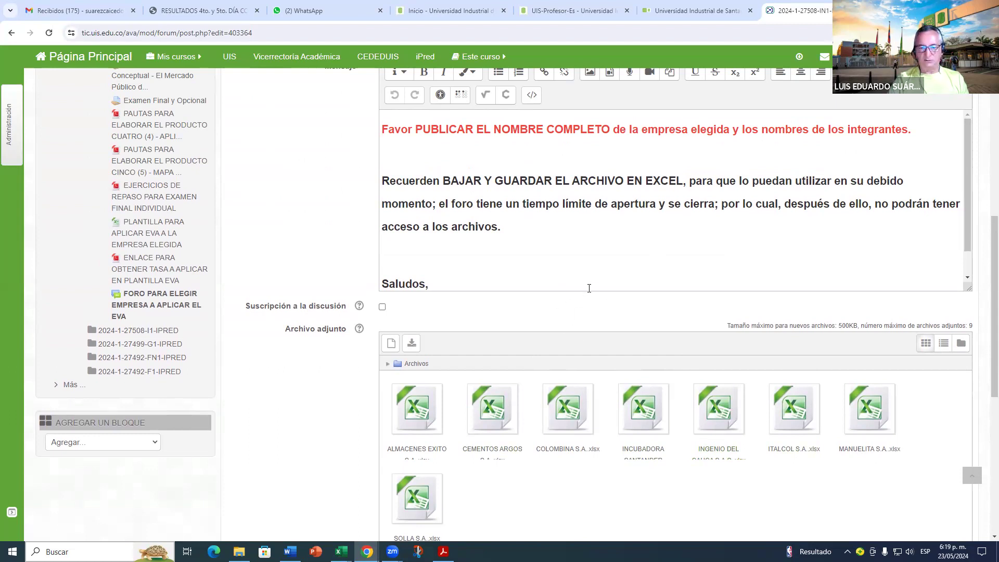
scroll(589, 288, "up", 7)
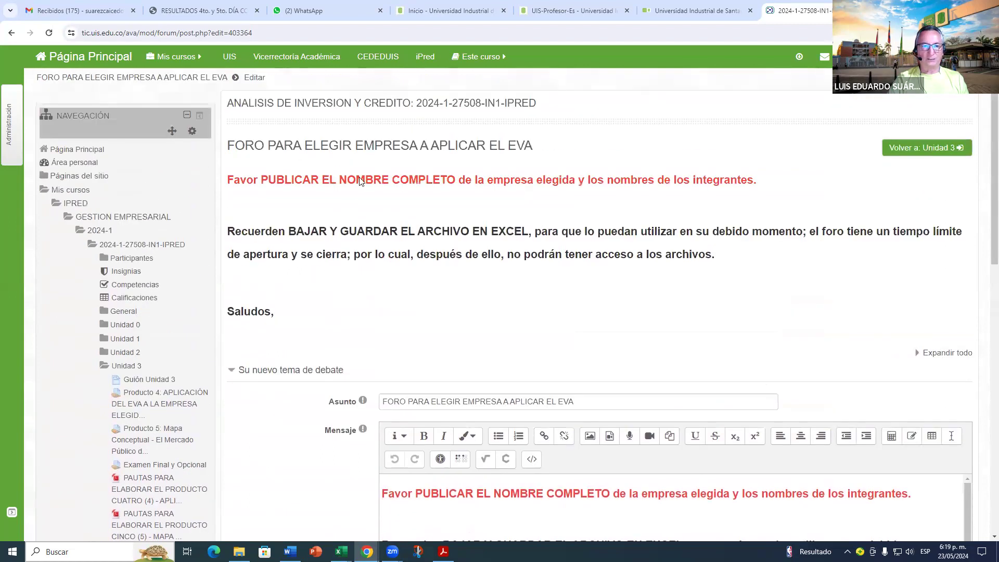
scroll(270, 199, "up", 2)
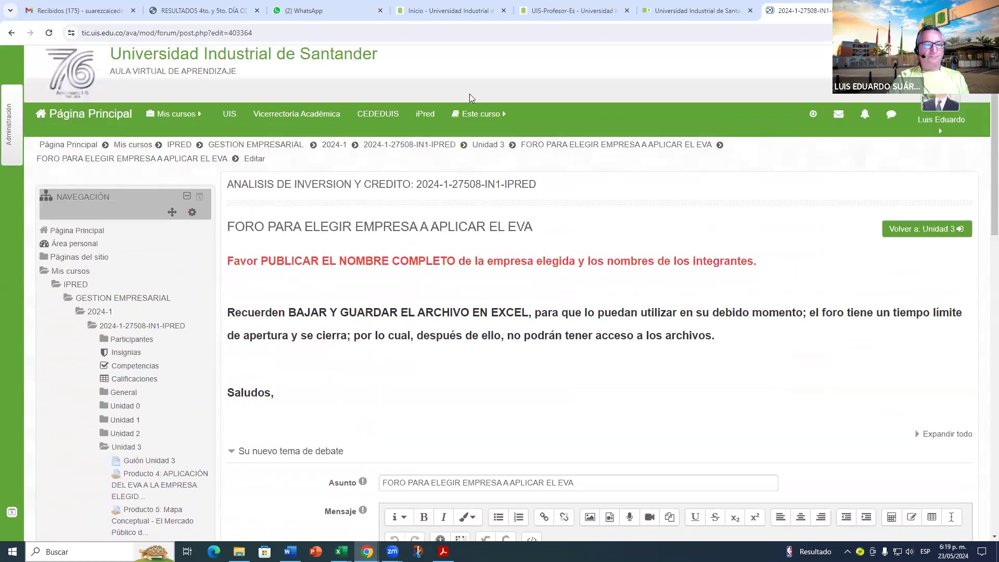
mouse_move(341, 551)
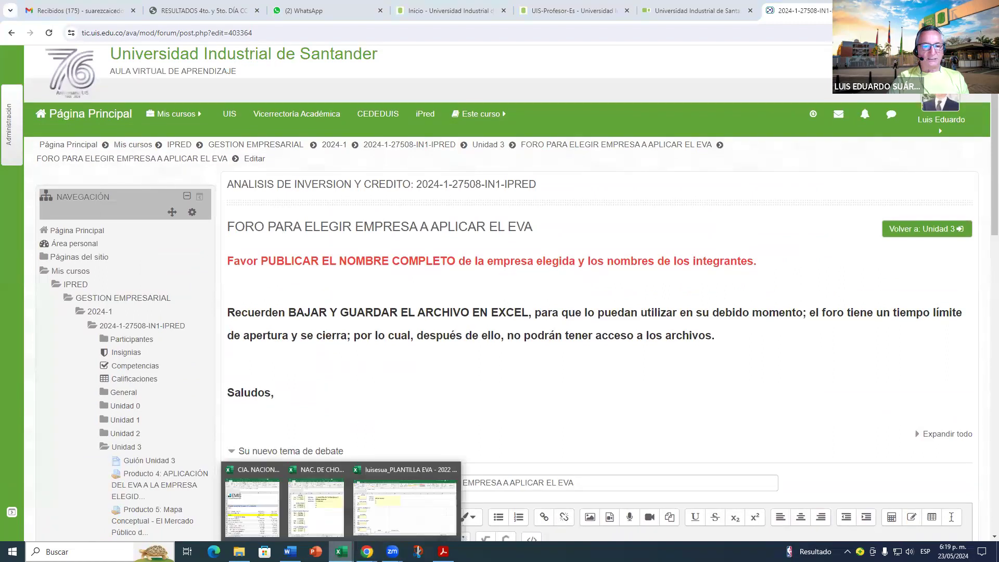
left_click(330, 528)
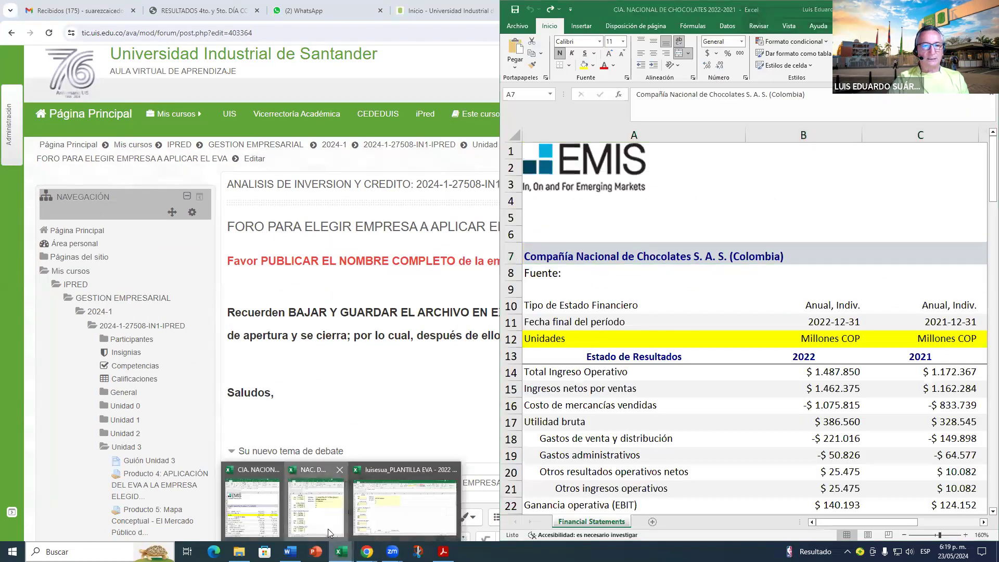
left_click(328, 533)
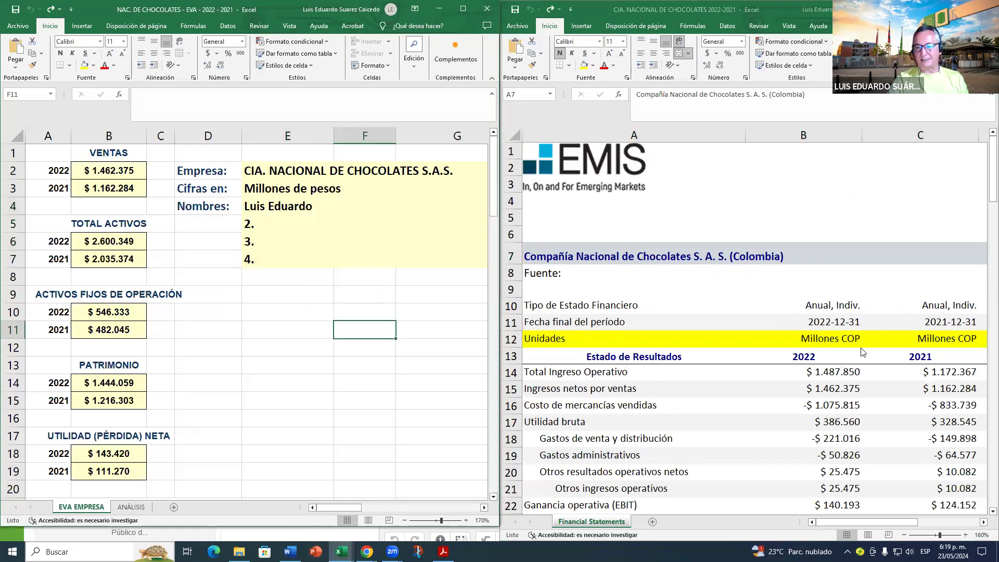
scroll(861, 325, "down", 1)
scroll(861, 325, "up", 1)
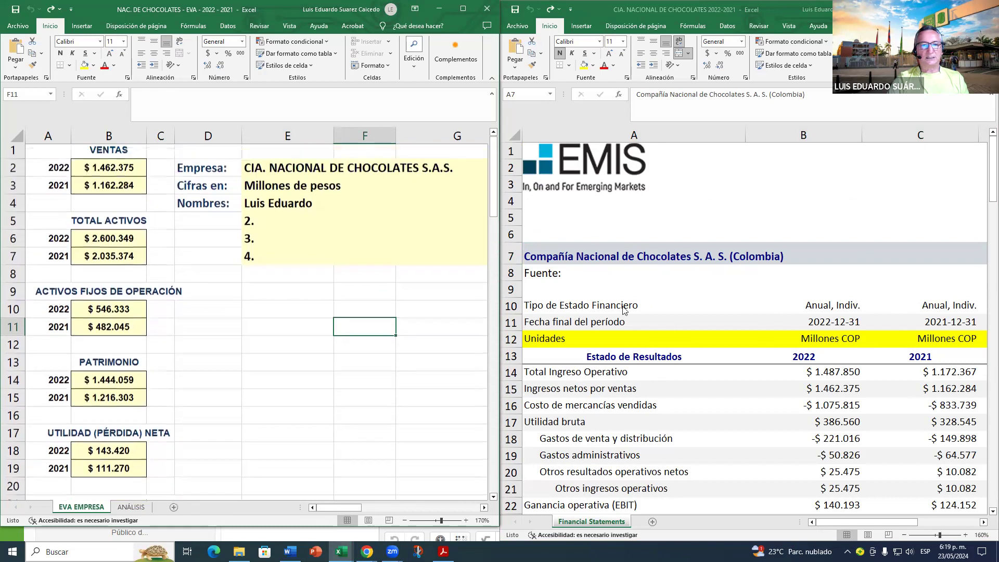
scroll(704, 289, "down", 3)
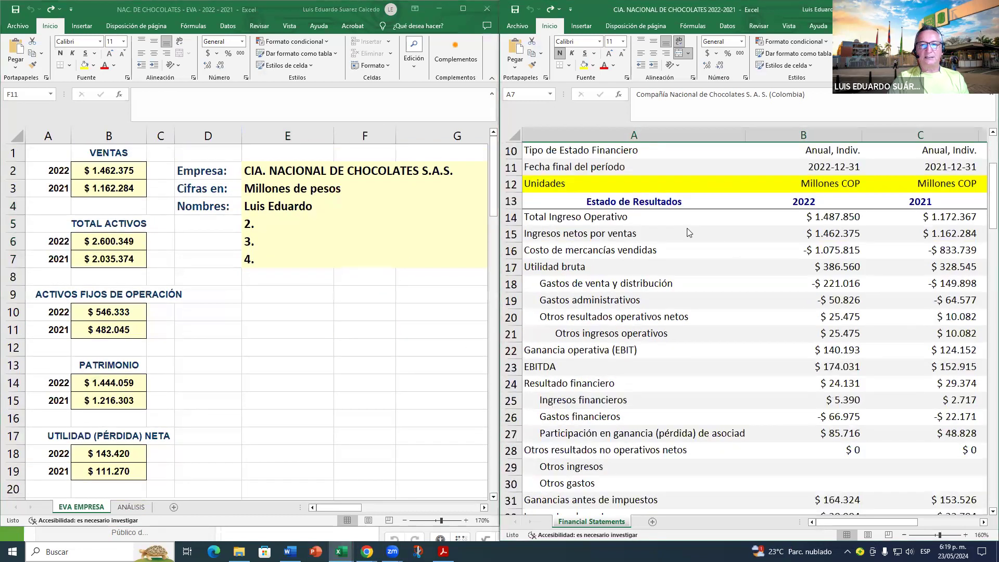
left_click(116, 155)
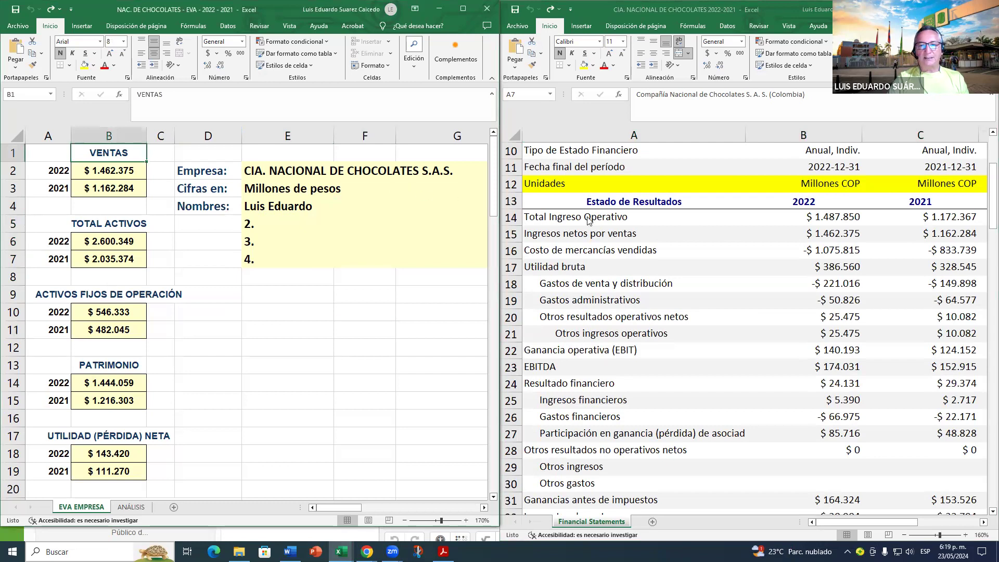
left_click(553, 239)
left_click(854, 235)
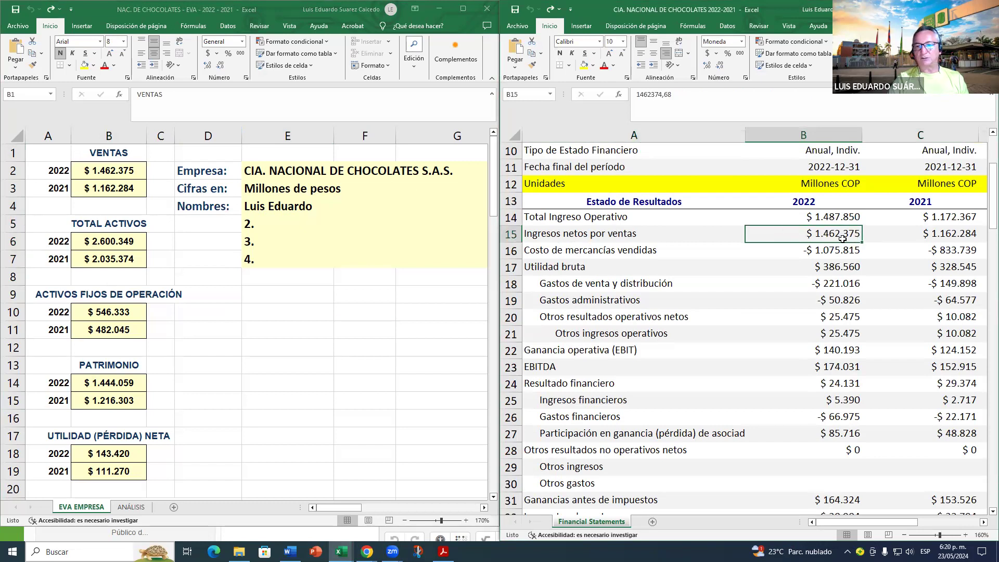
left_click(120, 172)
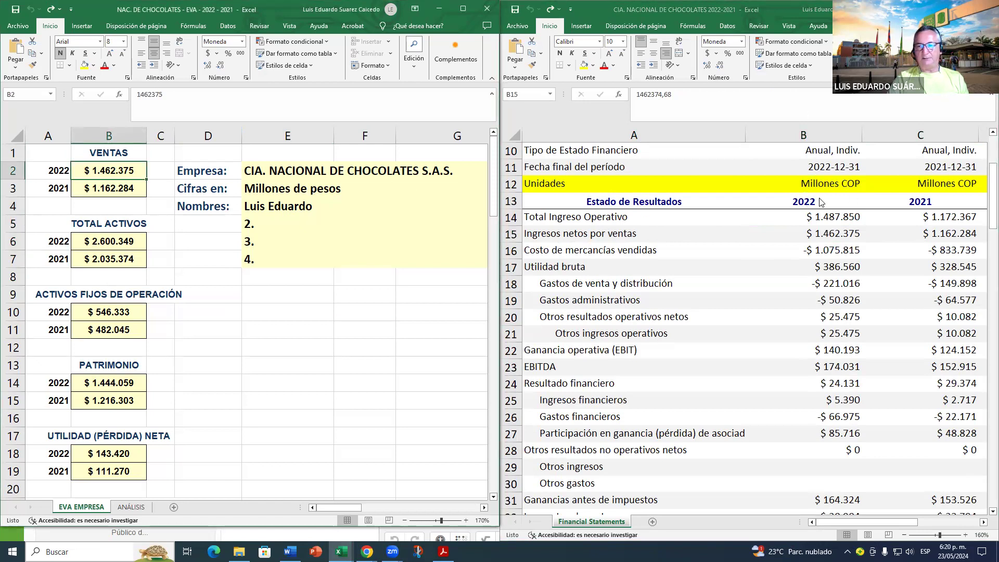
left_click(945, 238)
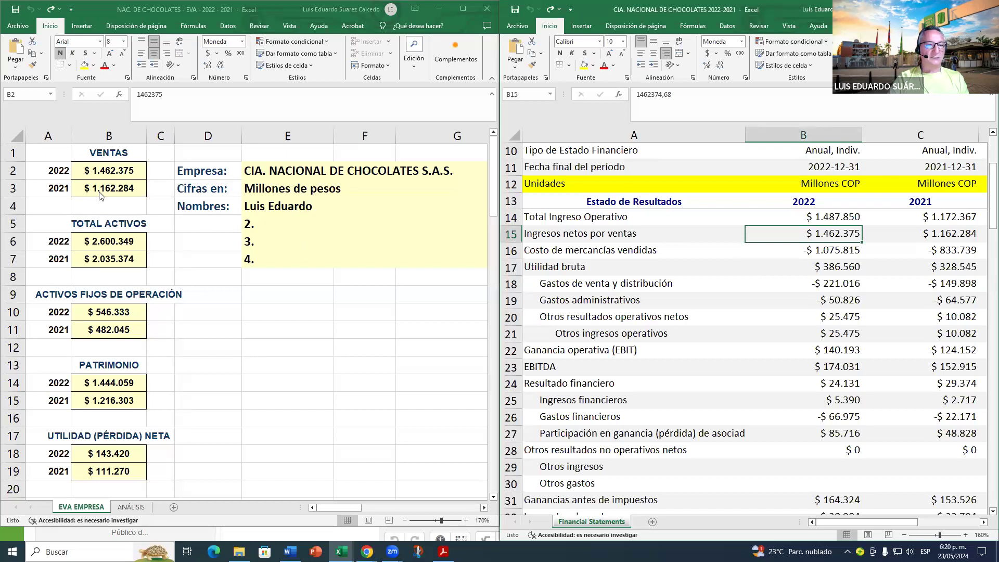
key("alt+Tab")
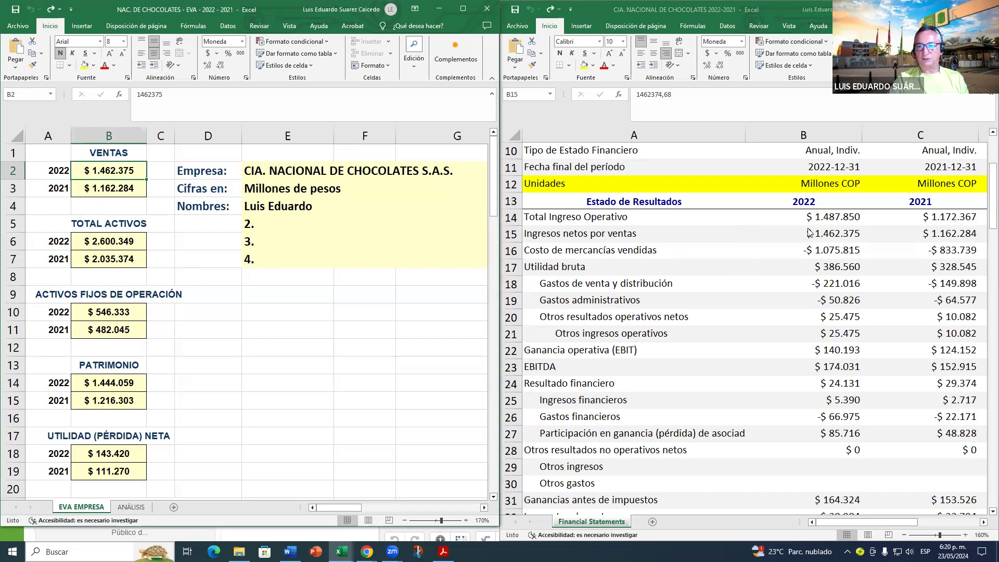
left_click(120, 242)
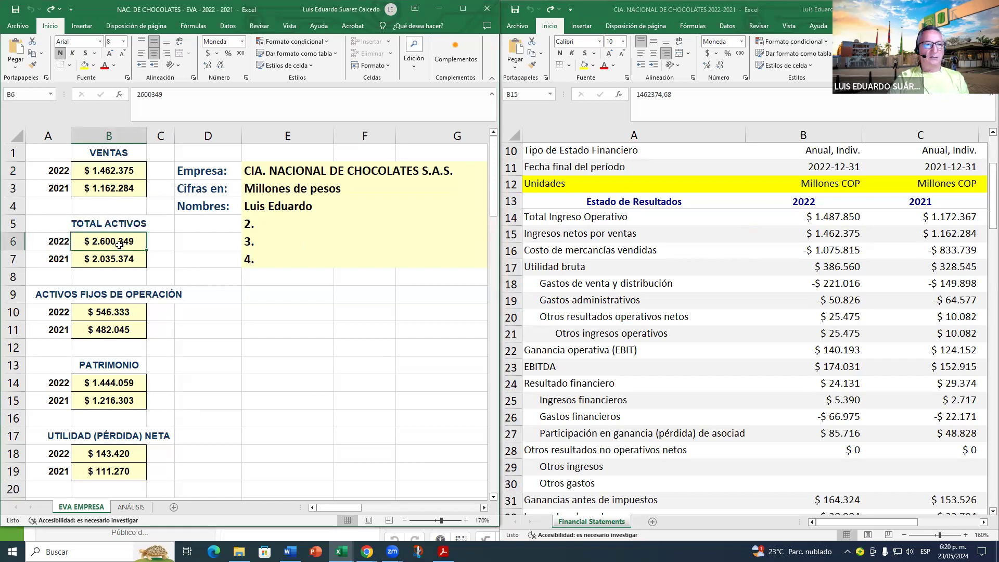
scroll(333, 271, "down", 3)
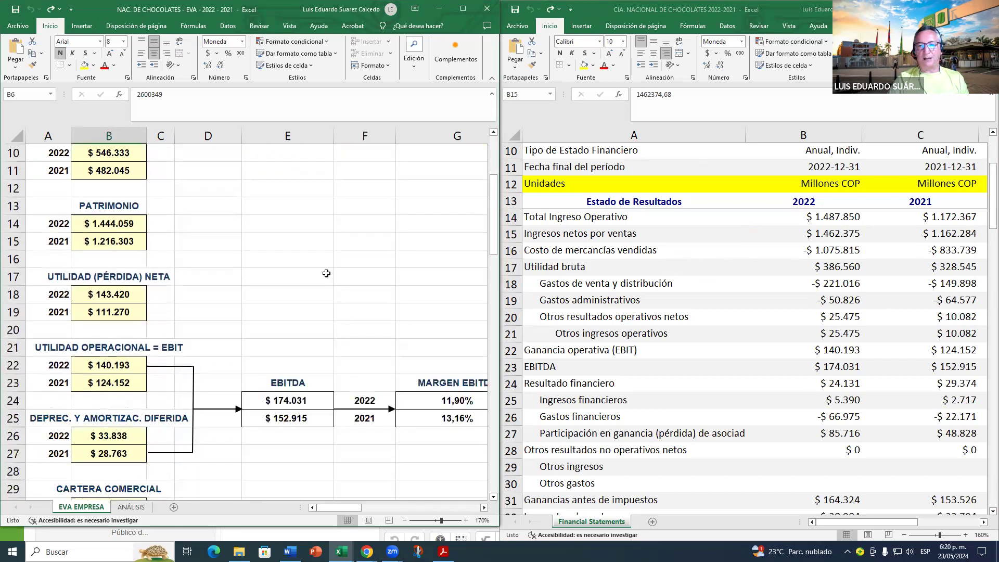
scroll(333, 271, "up", 3)
scroll(733, 291, "down", 8)
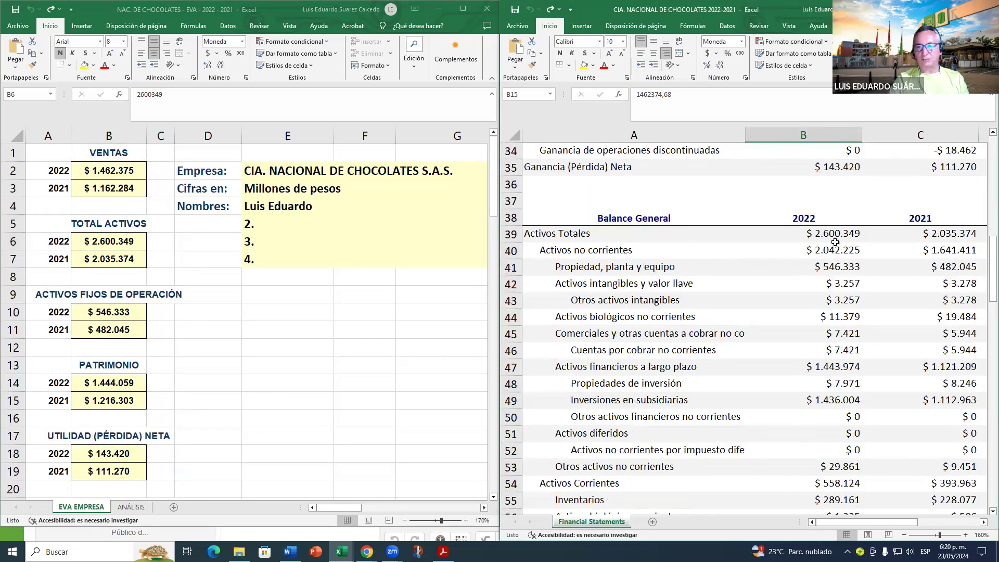
left_click(832, 237)
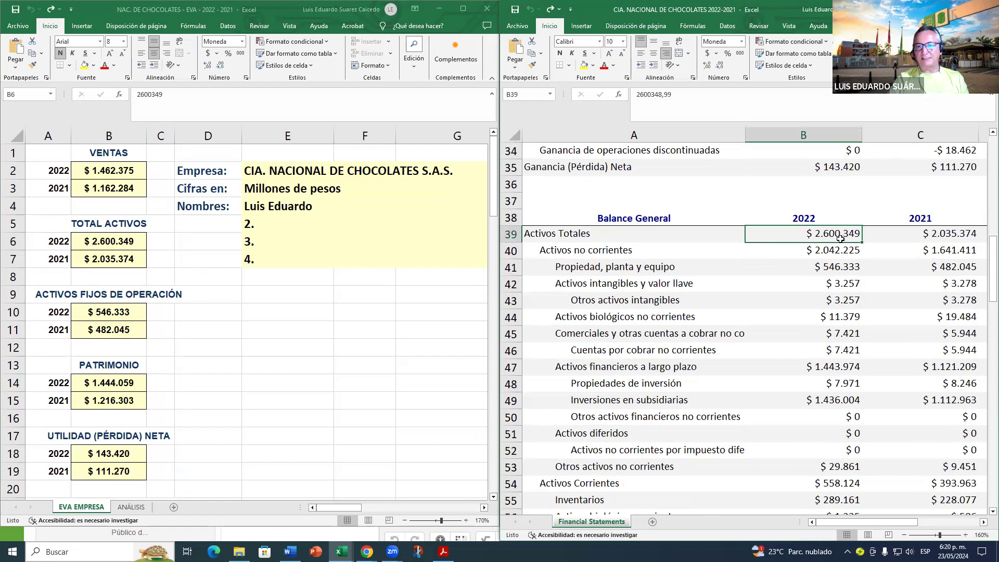
left_click(119, 246)
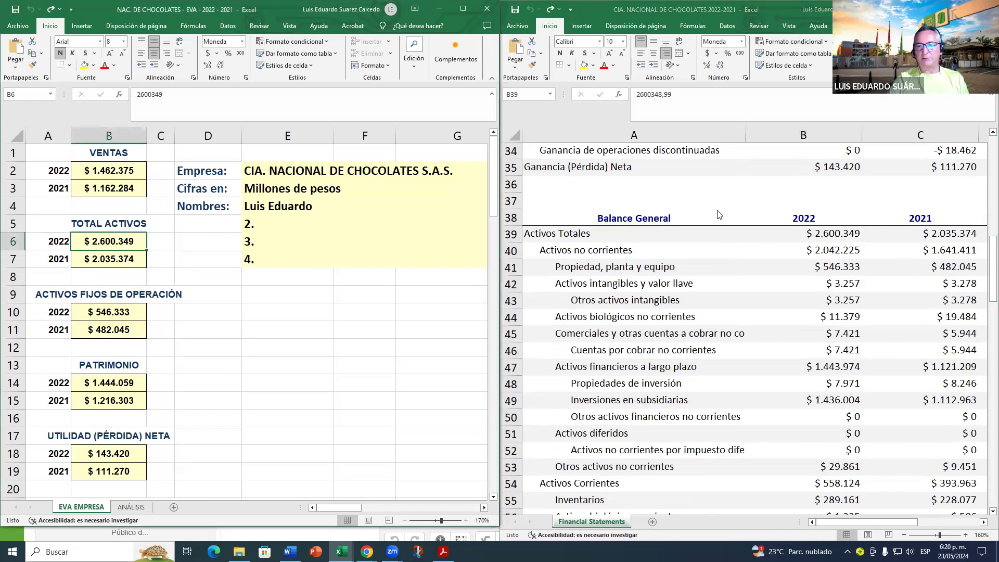
left_click(658, 145)
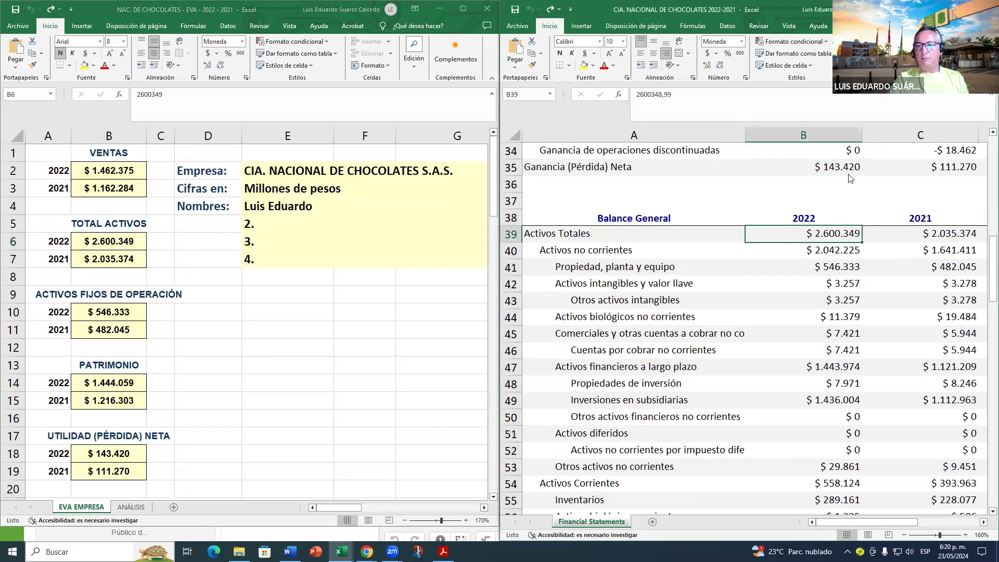
left_click(971, 236)
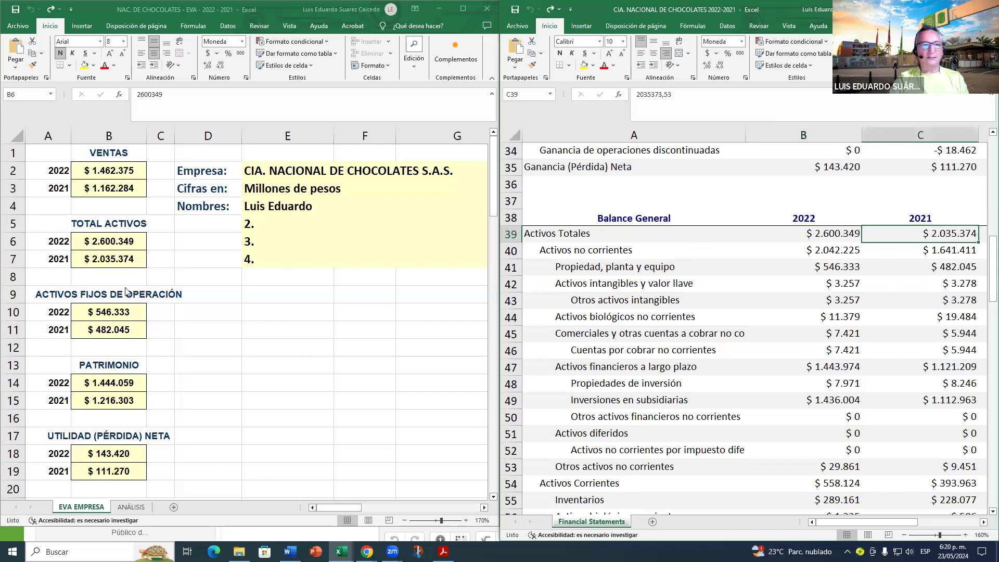
left_click(101, 259)
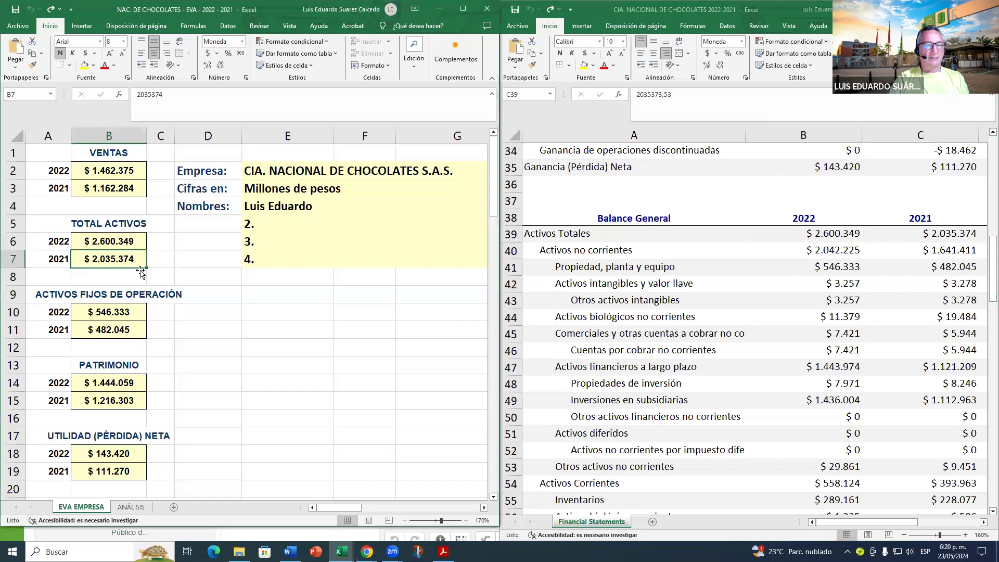
scroll(187, 299, "down", 2)
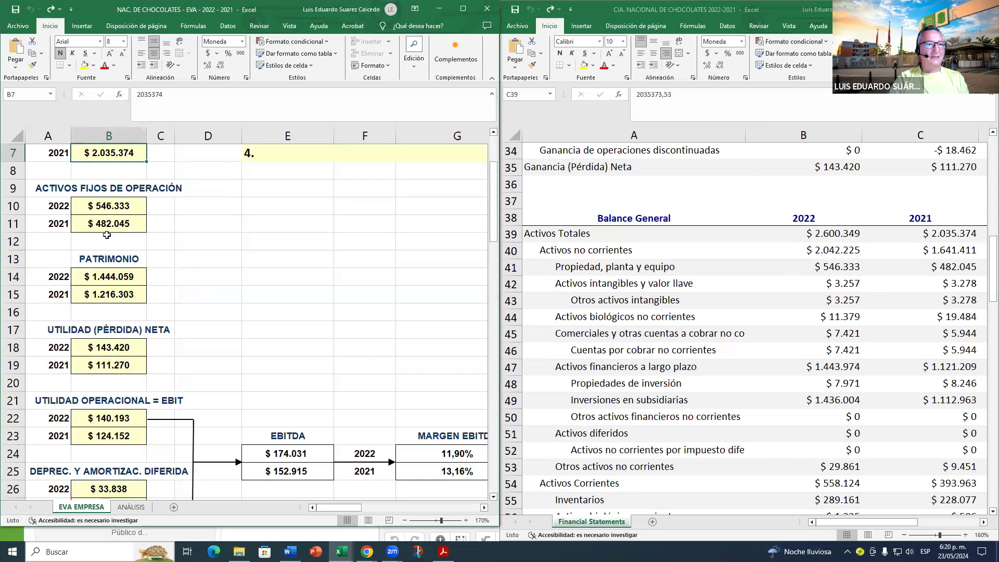
left_click(107, 209)
scroll(47, 244, "up", 2)
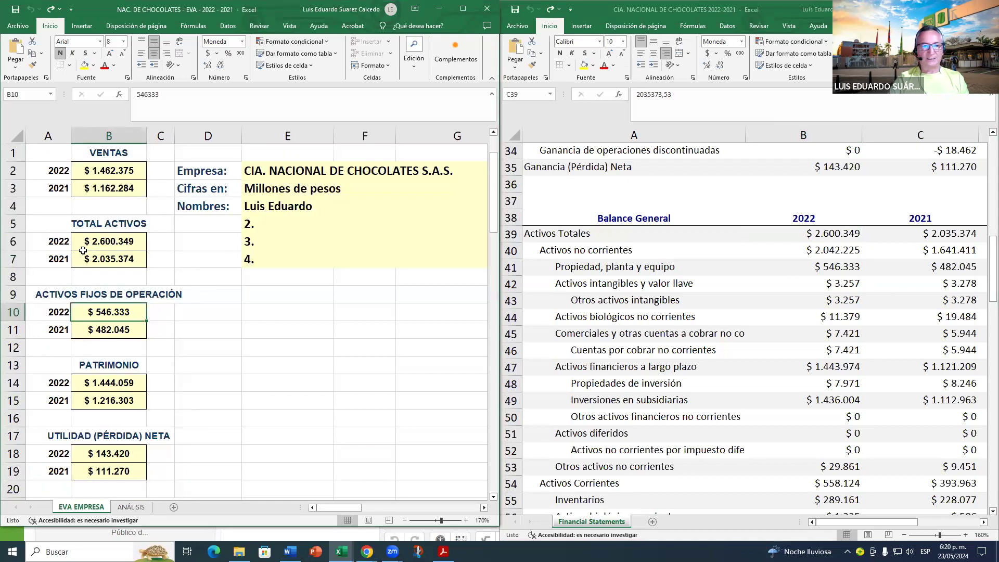
left_click(116, 225)
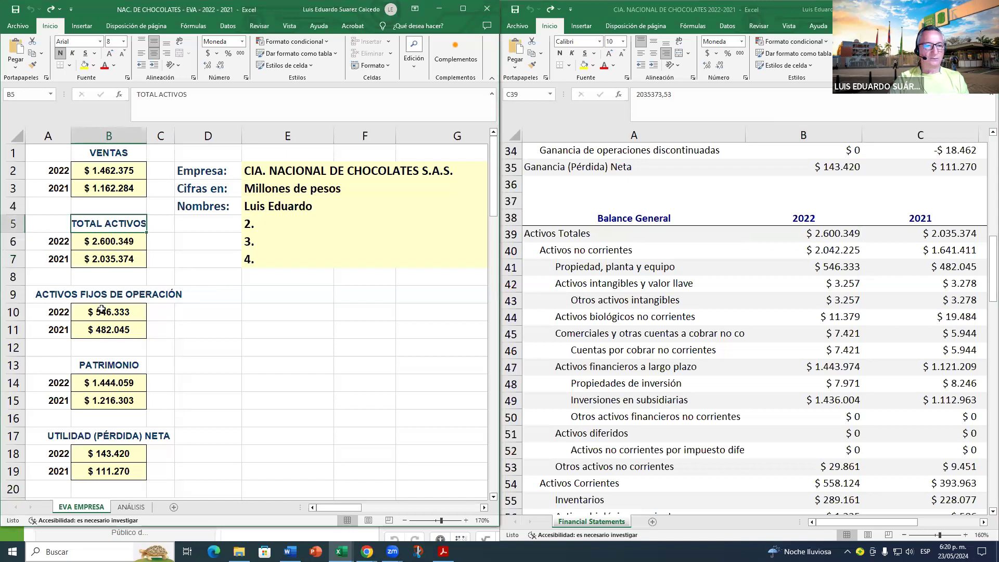
left_click(101, 309)
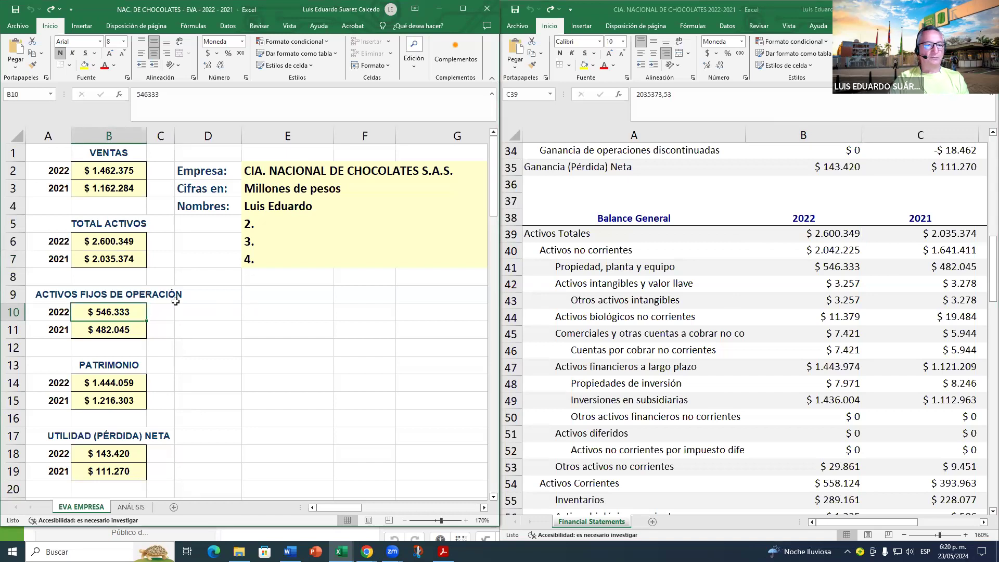
scroll(195, 288, "down", 1)
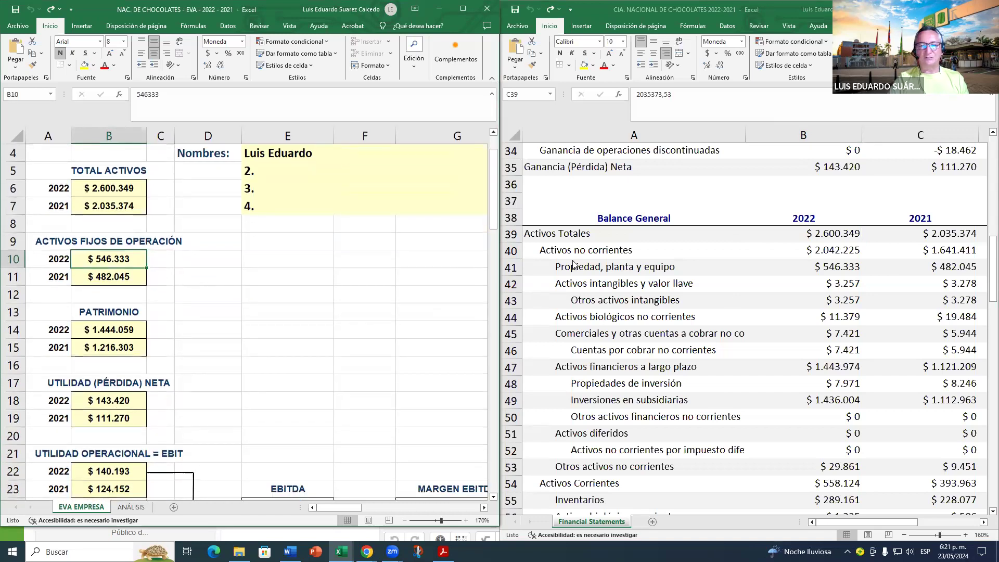
left_click_drag(576, 267, 914, 261)
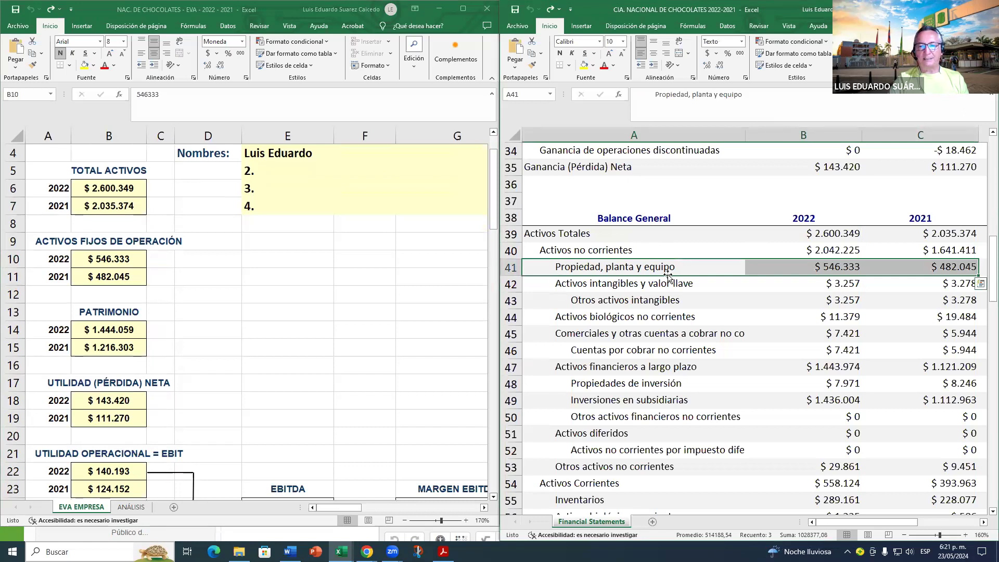
left_click(83, 244)
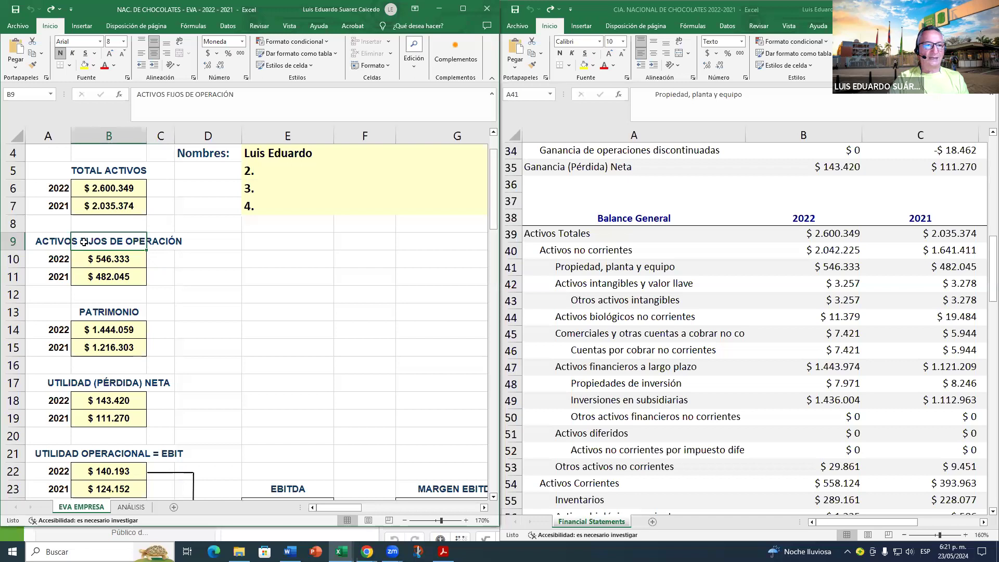
left_click(141, 266)
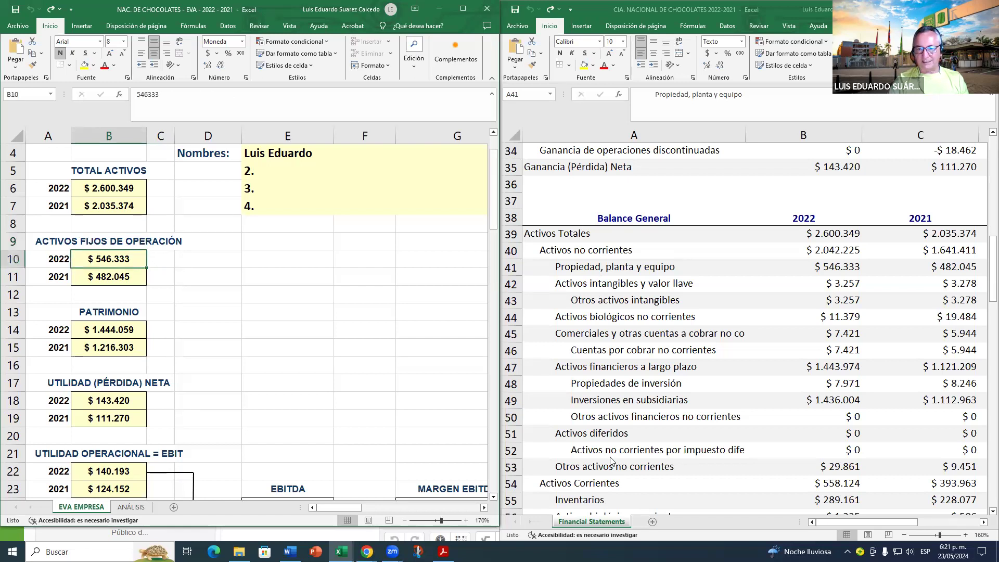
left_click(617, 218)
scroll(676, 230, "up", 11)
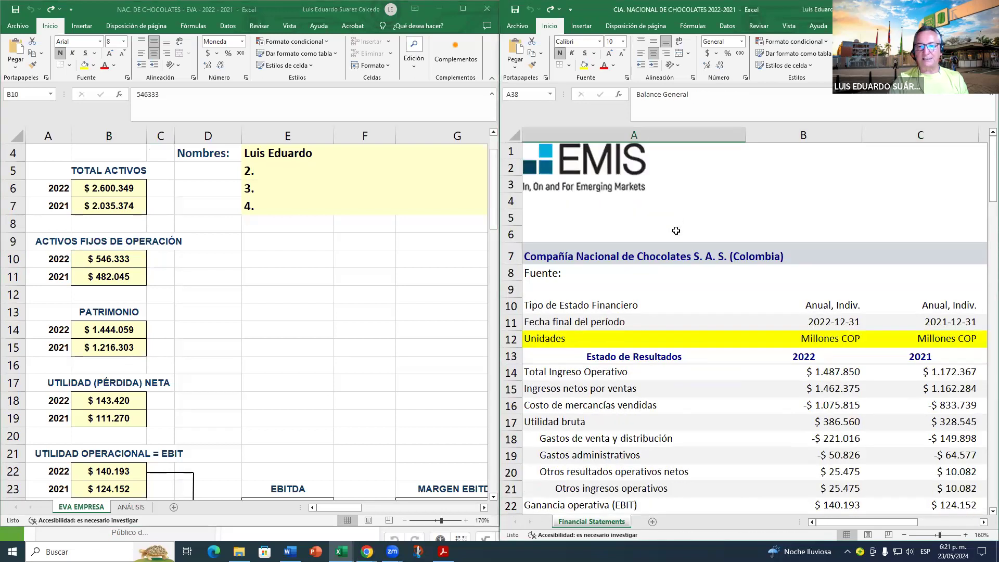
scroll(676, 231, "down", 2)
scroll(676, 230, "up", 2)
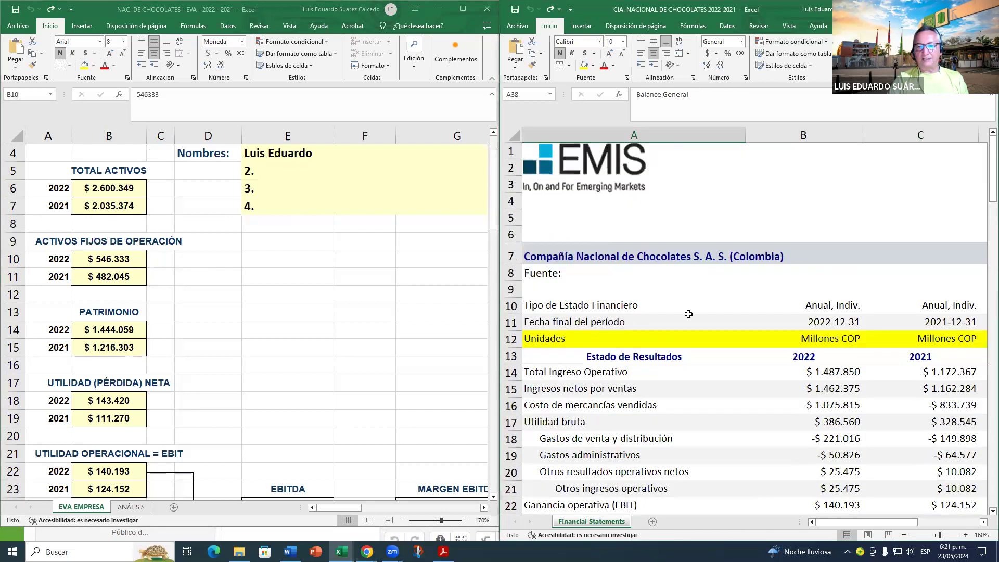
scroll(688, 314, "down", 10)
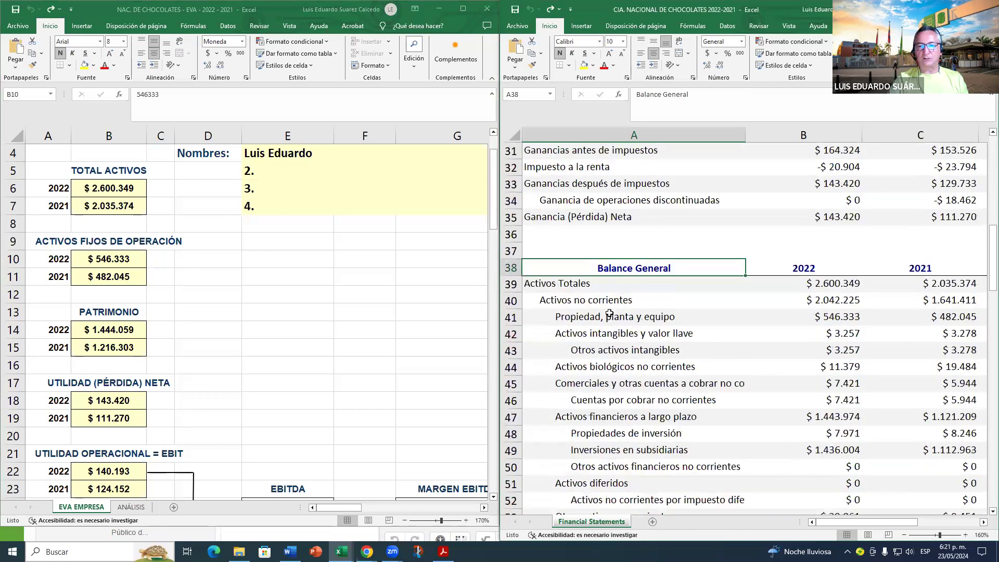
scroll(609, 313, "down", 1)
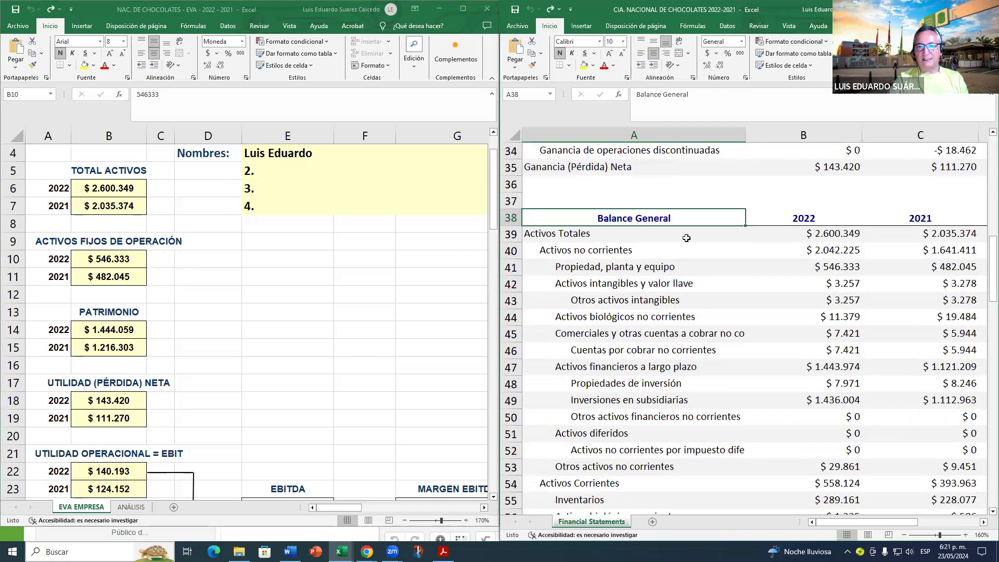
left_click(612, 268)
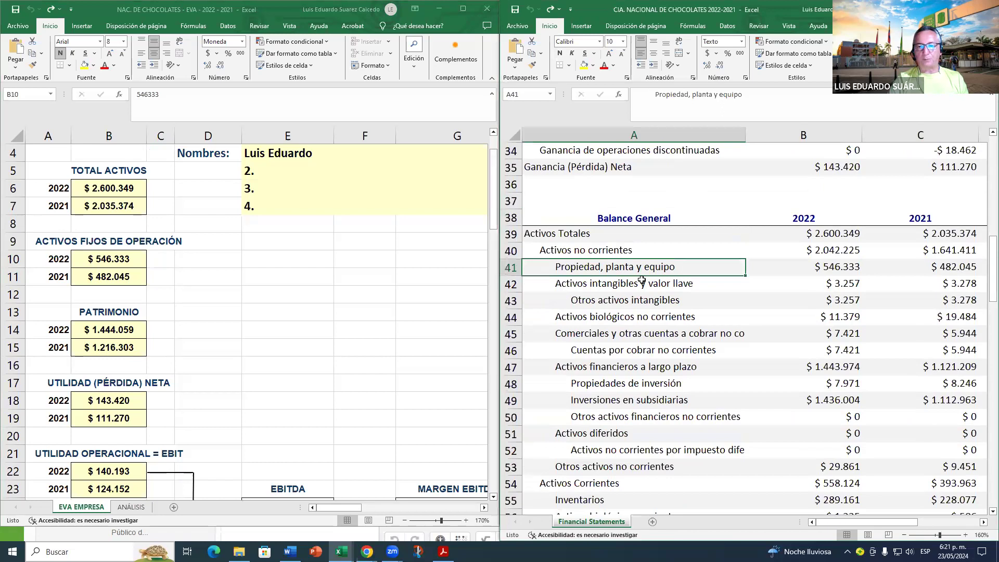
left_click(846, 268)
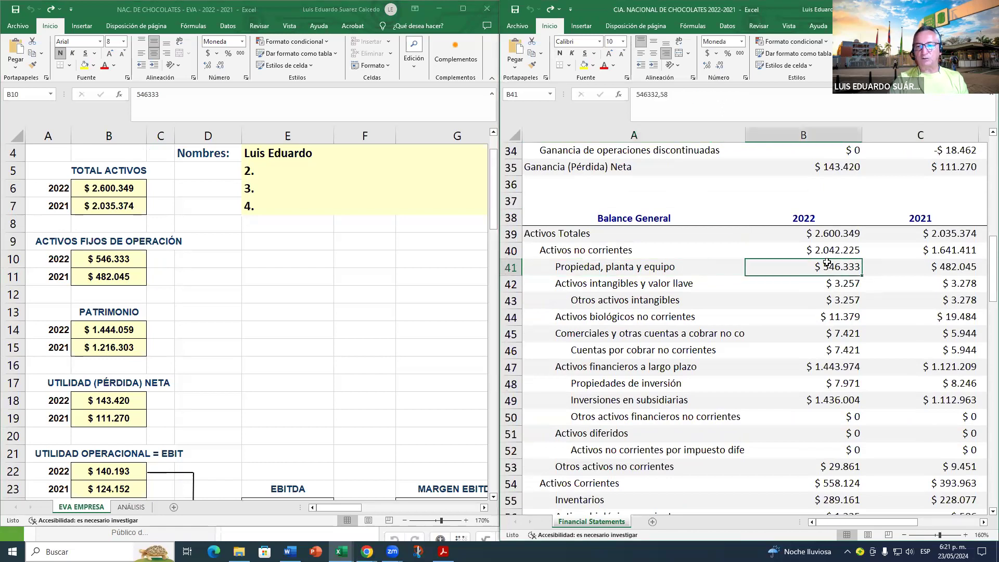
left_click(116, 264)
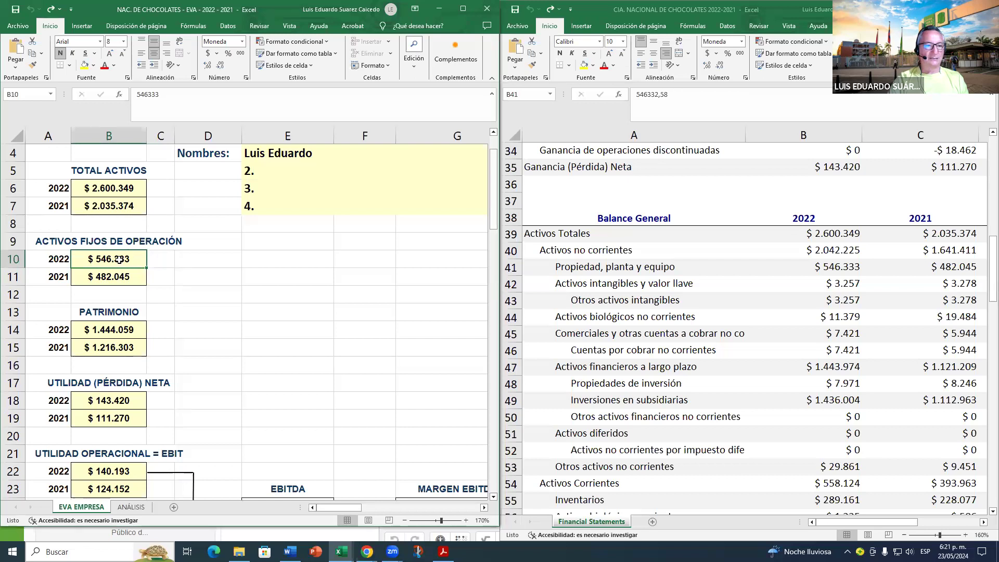
left_click(944, 272)
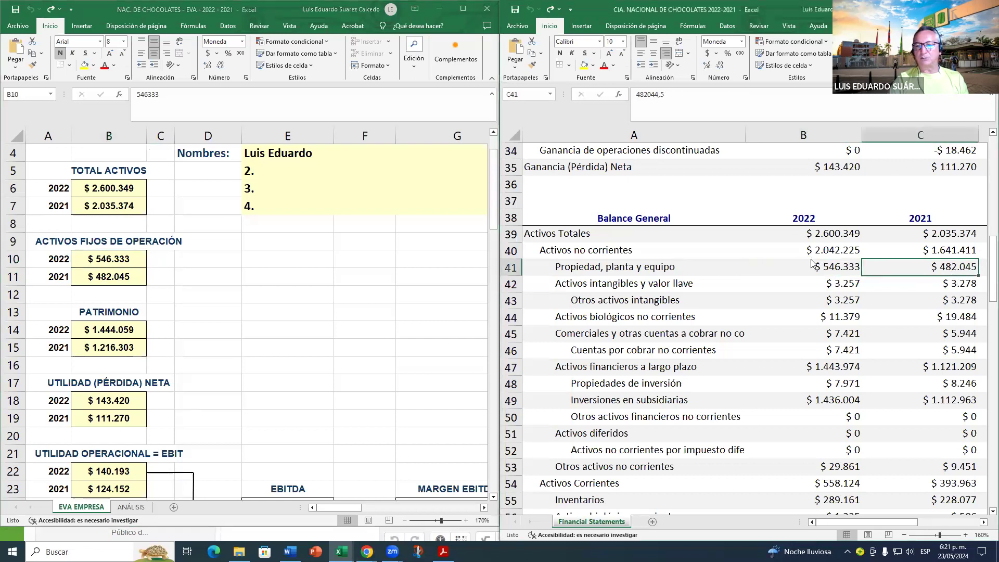
left_click(100, 285)
left_click(100, 285)
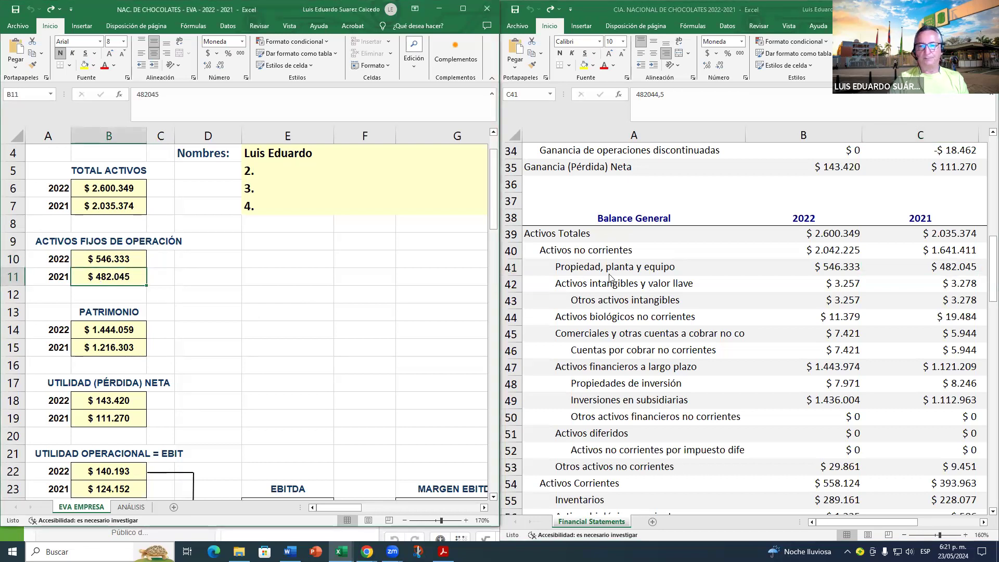
left_click(101, 311)
scroll(627, 275, "down", 1)
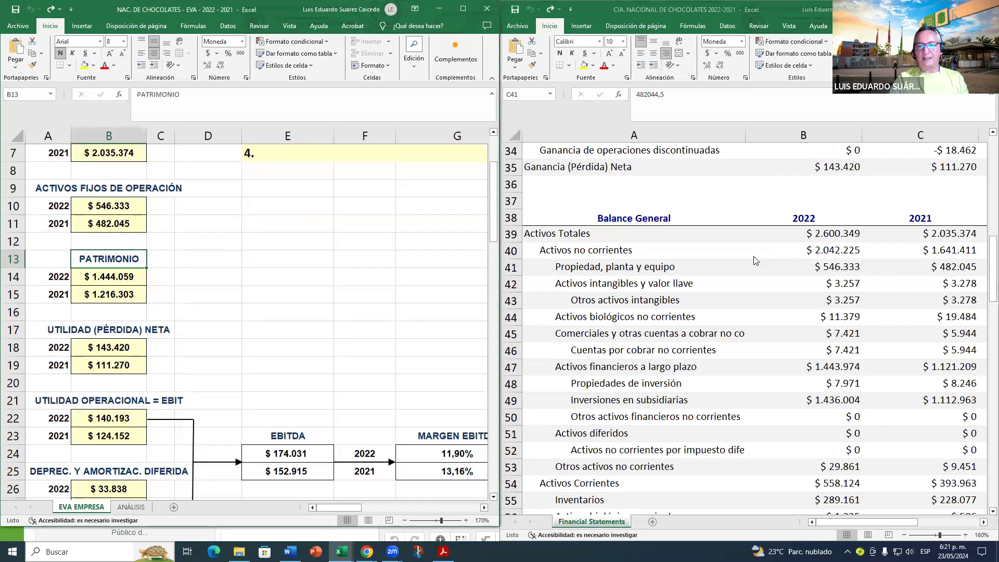
scroll(756, 260, "down", 10)
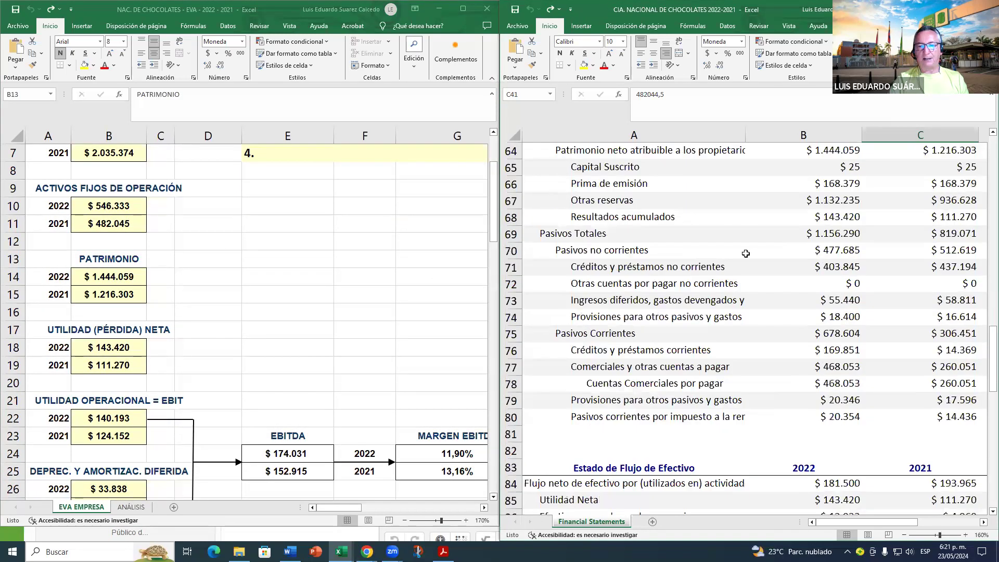
scroll(745, 253, "up", 2)
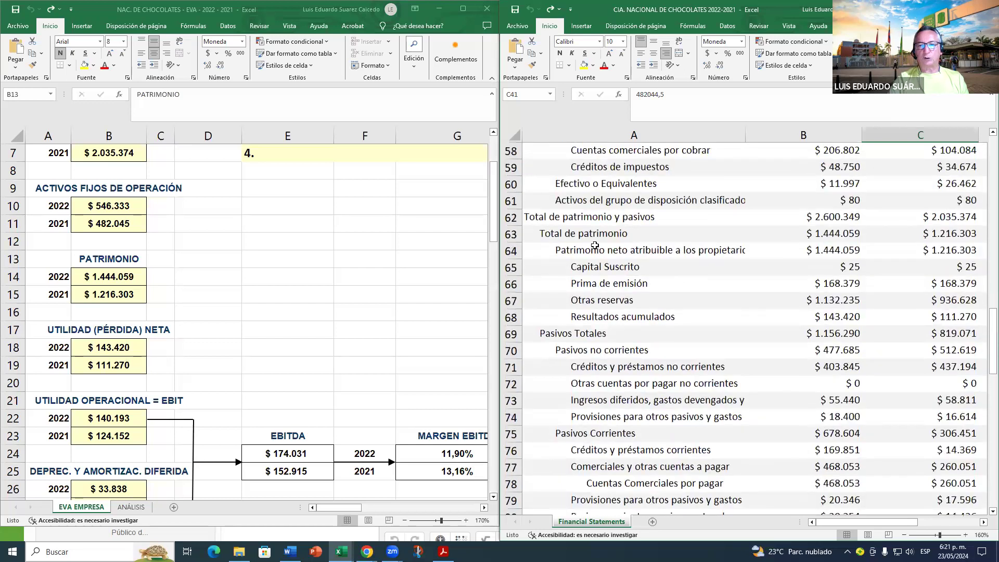
left_click(576, 235)
left_click(615, 254)
left_click(585, 238)
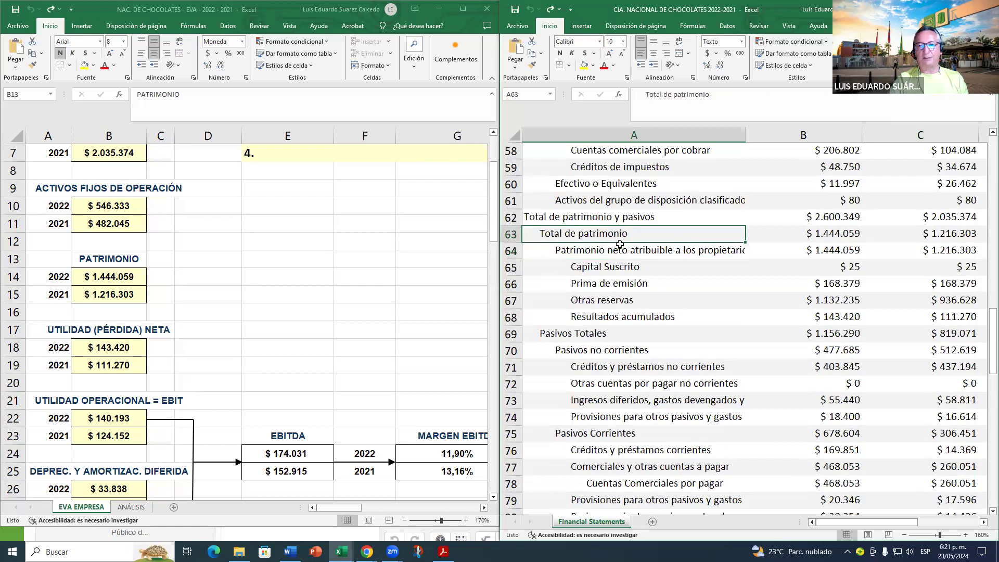
left_click(821, 235)
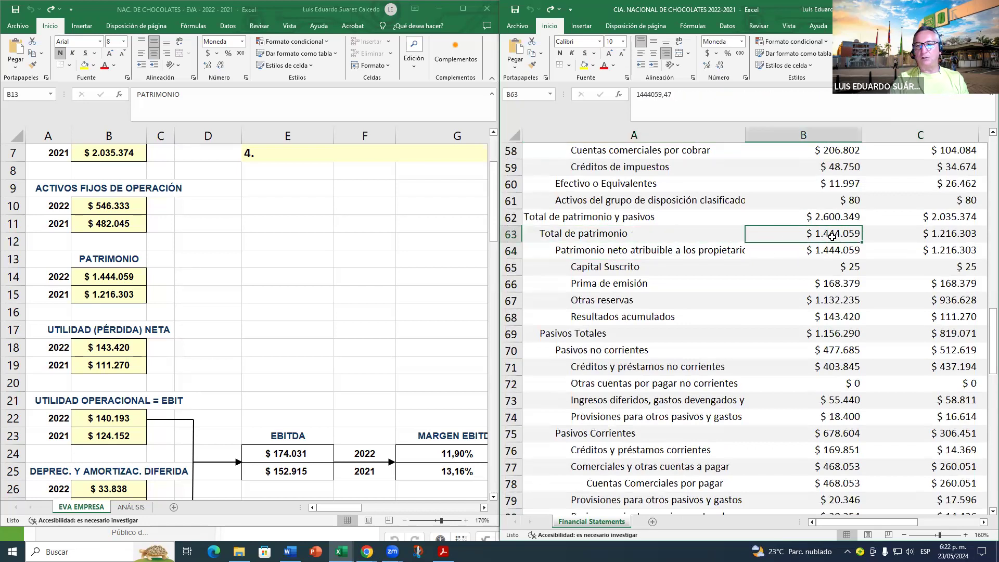
left_click(121, 283)
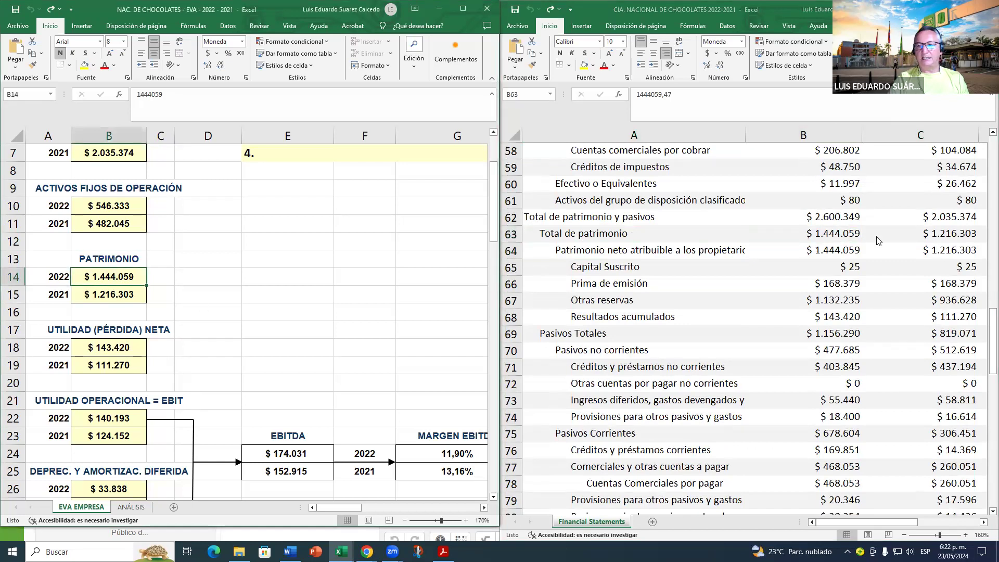
key("alt+Tab")
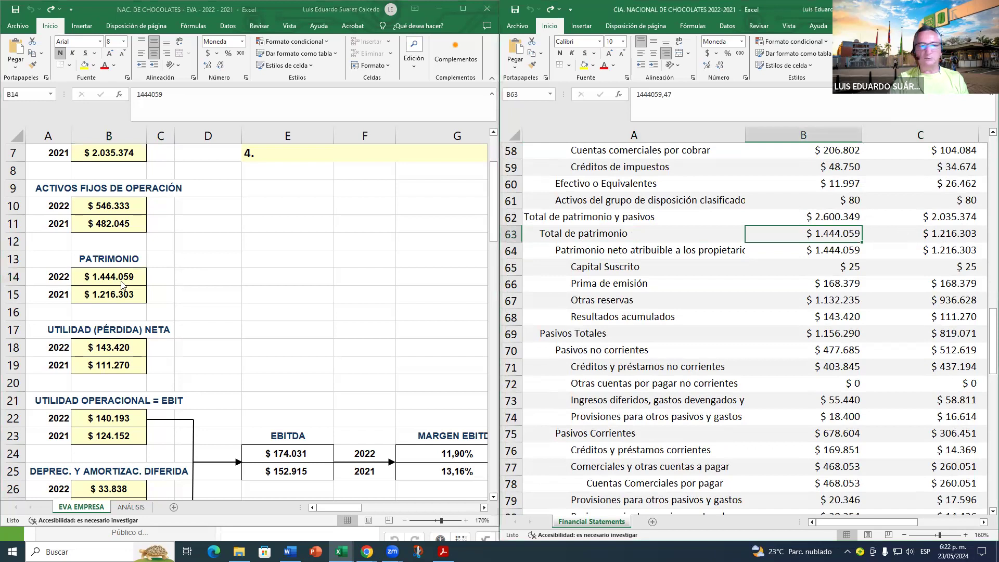
left_click(105, 299)
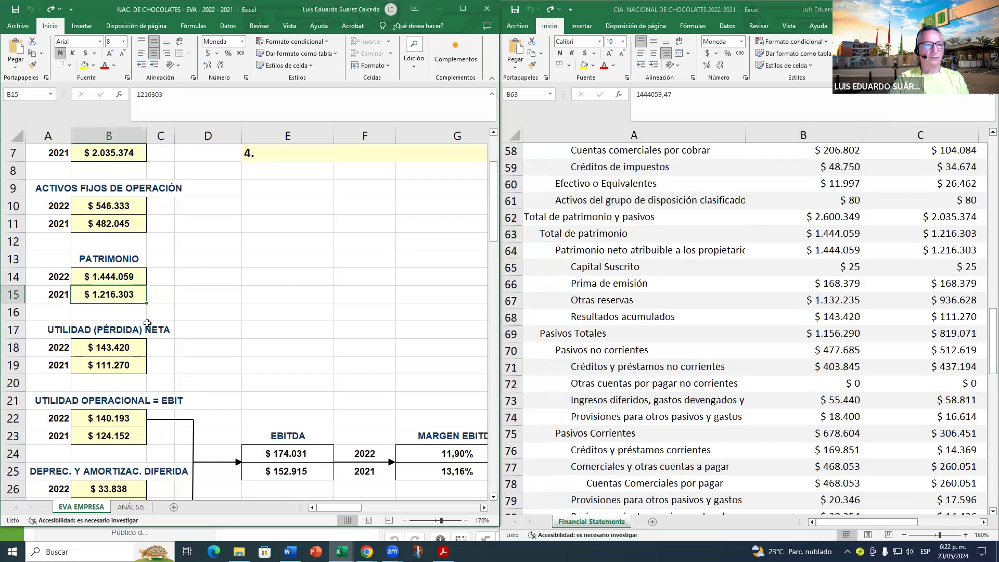
scroll(96, 337, "down", 1)
left_click(130, 298)
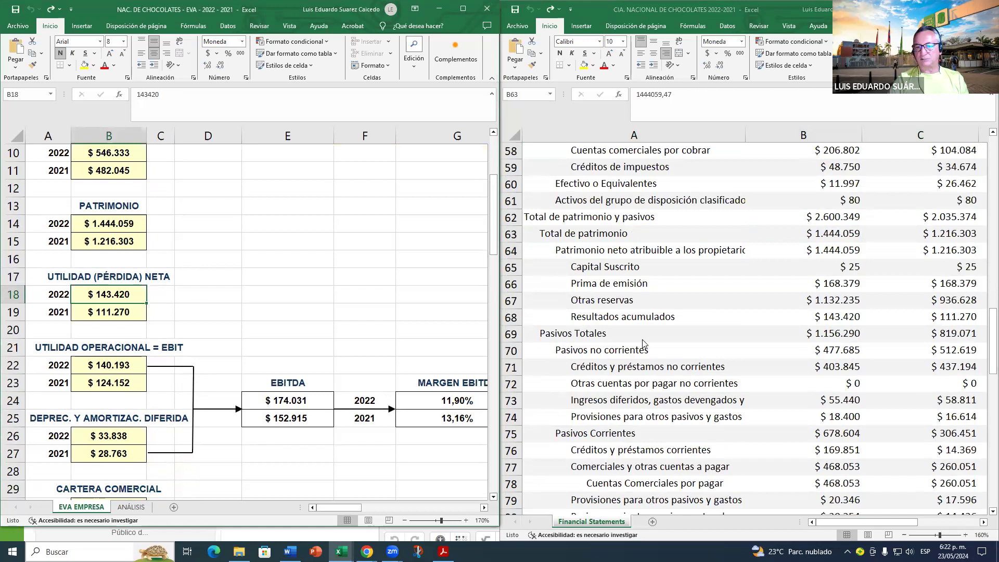
scroll(335, 342, "up", 1)
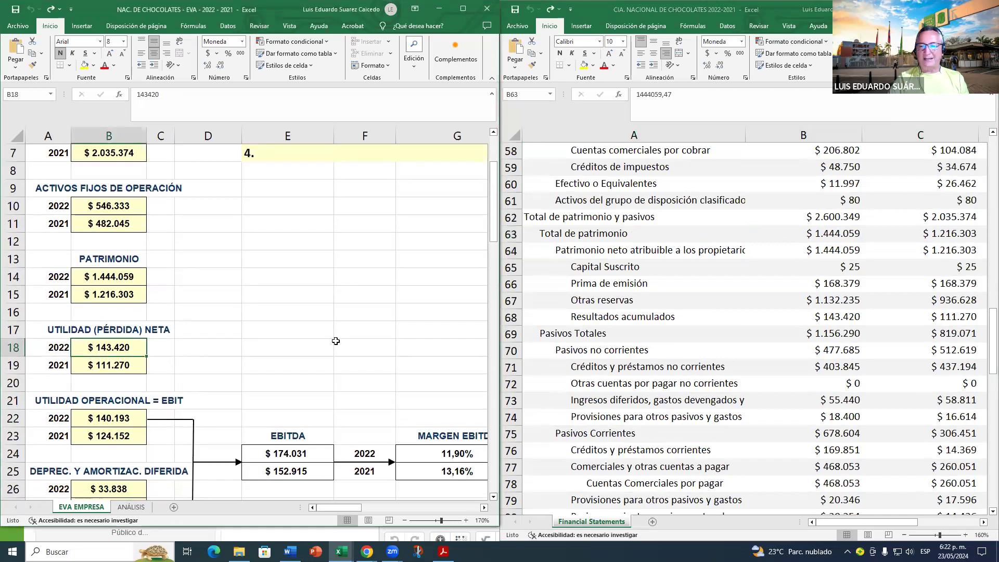
scroll(109, 194, "up", 2)
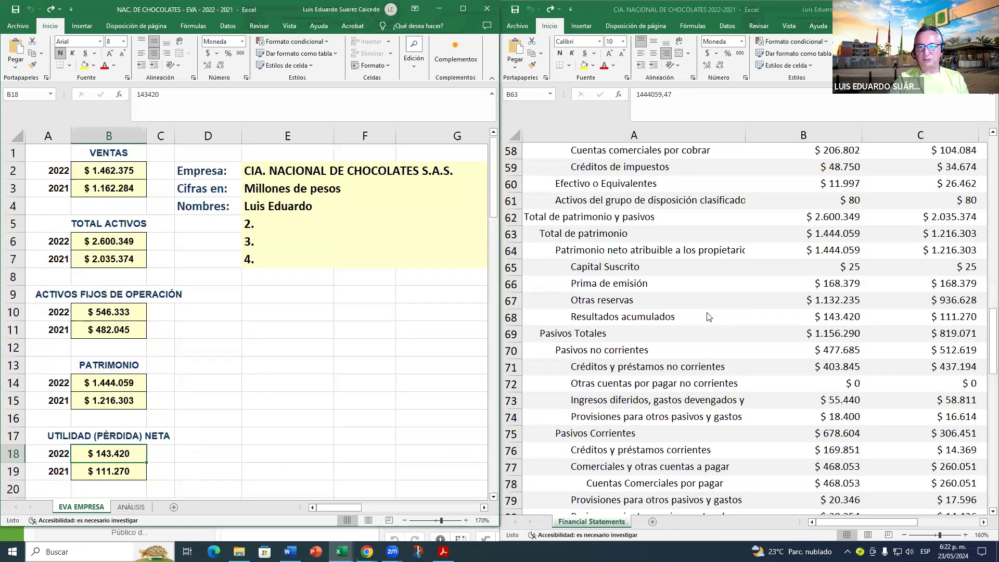
scroll(613, 209, "up", 5)
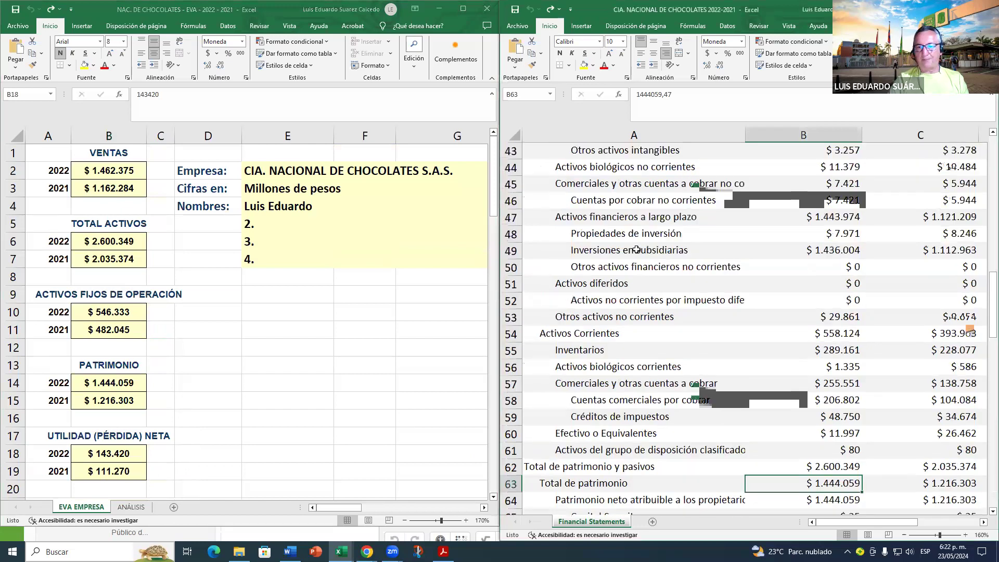
scroll(624, 211, "up", 2)
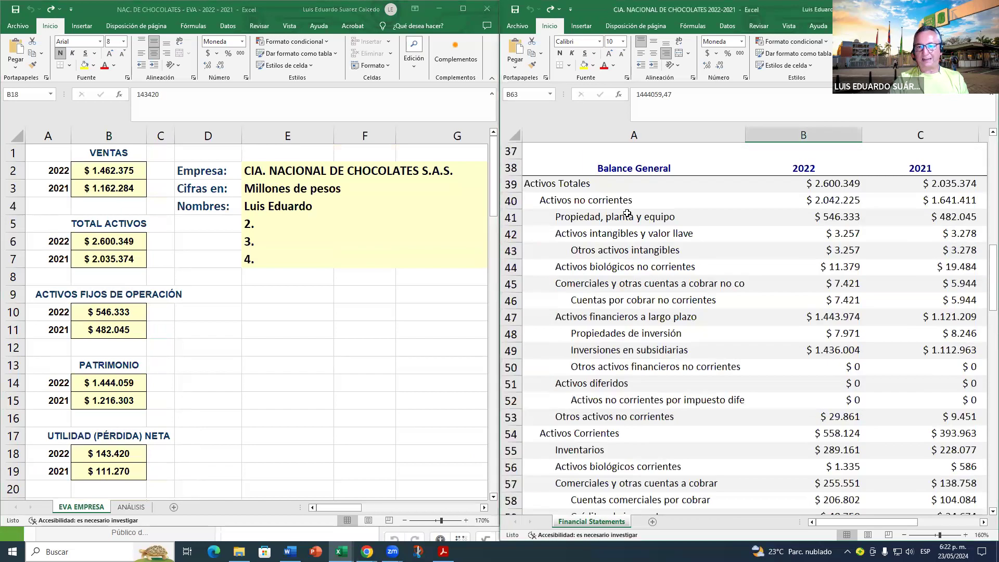
left_click(627, 213)
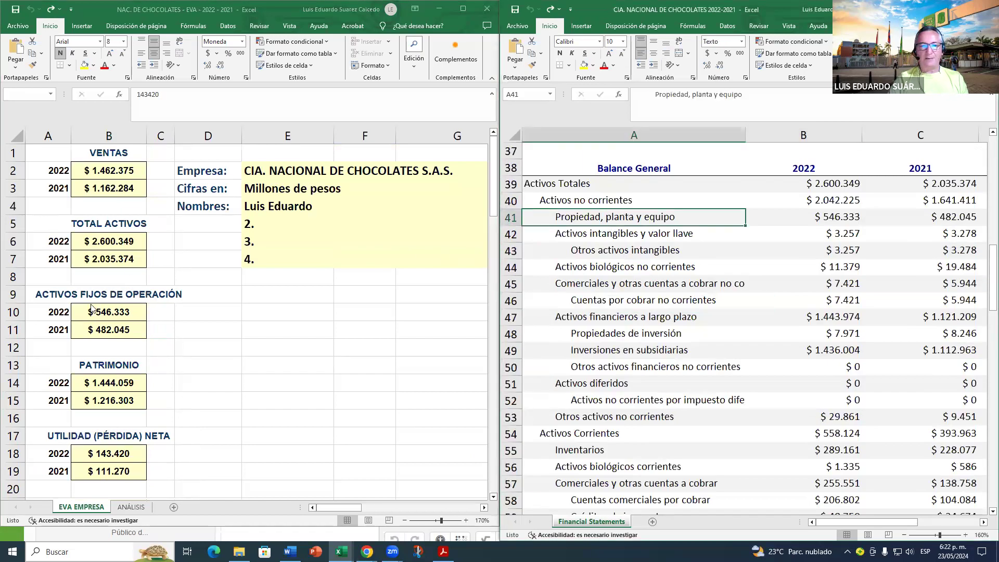
scroll(83, 333, "down", 4)
scroll(203, 359, "down", 2)
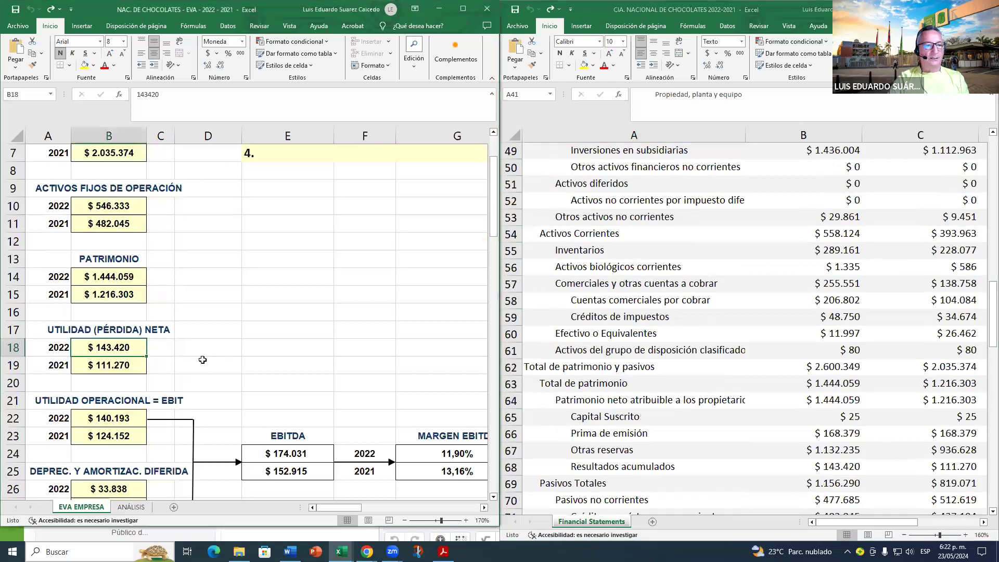
scroll(203, 359, "down", 2)
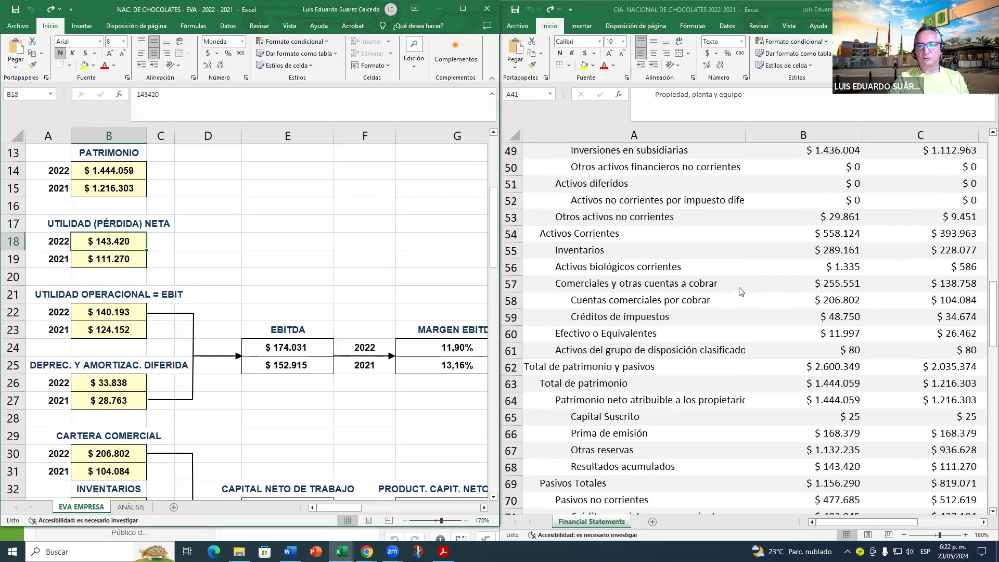
scroll(741, 292, "up", 16)
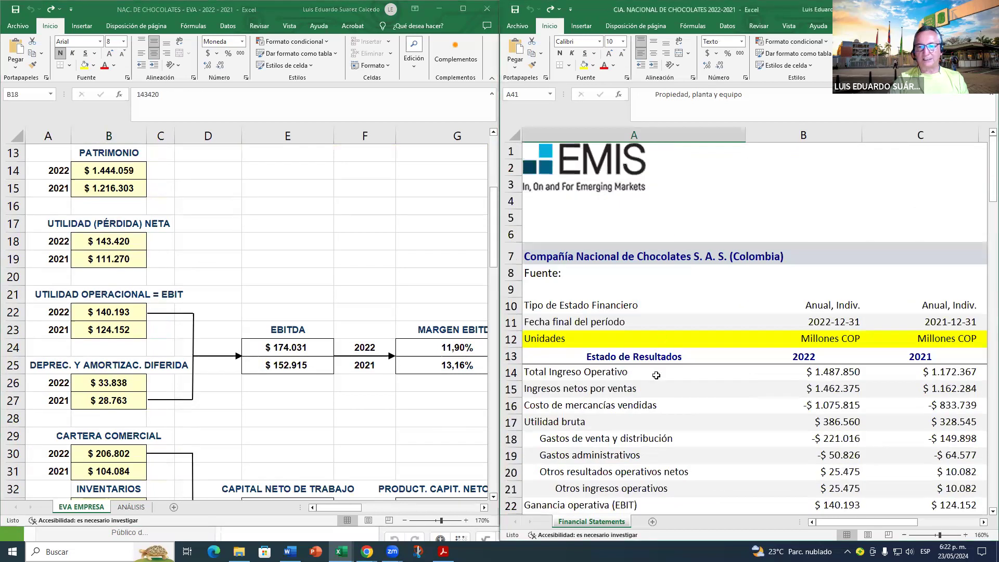
scroll(757, 347, "down", 8)
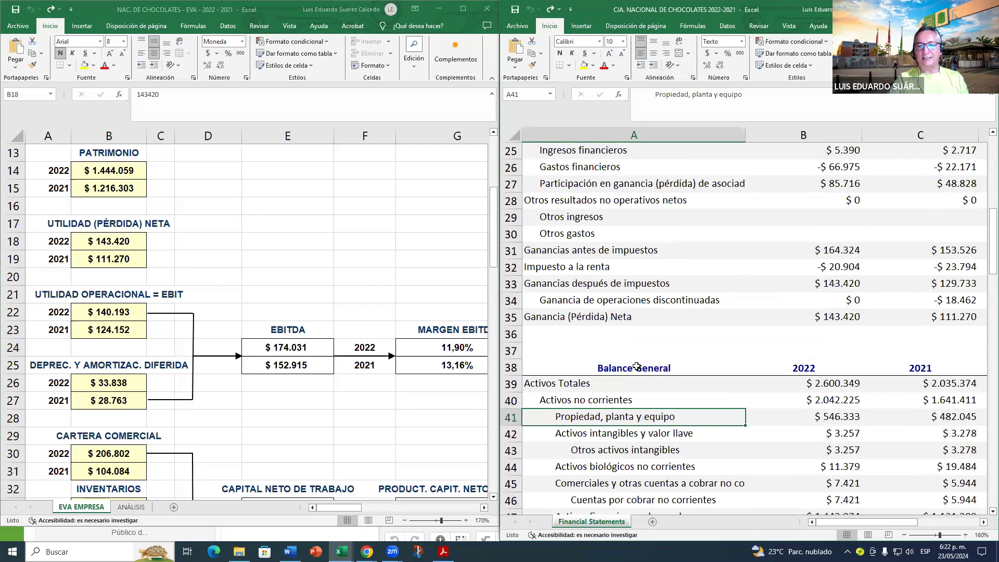
left_click(573, 322)
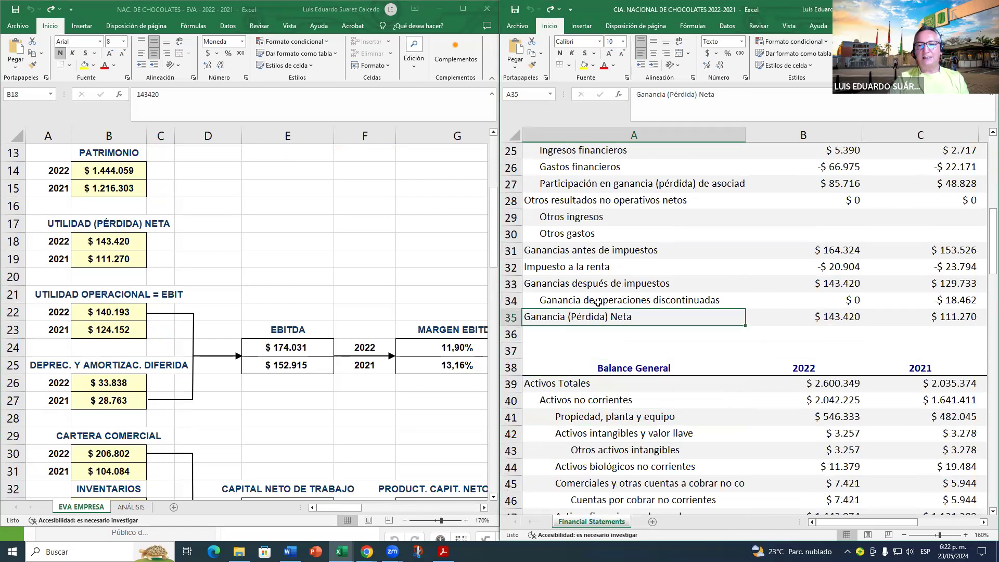
left_click(815, 316)
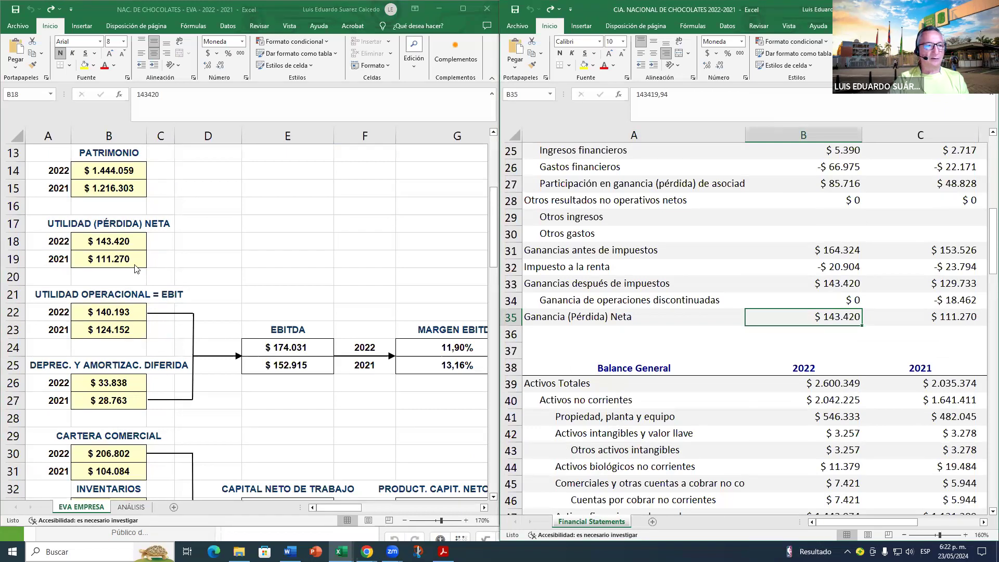
left_click(119, 240)
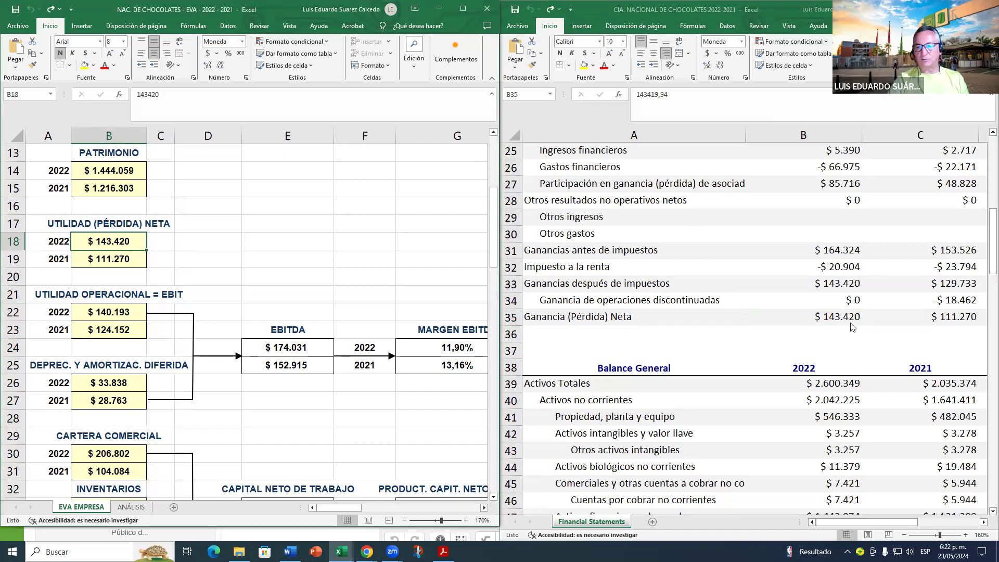
left_click(821, 322)
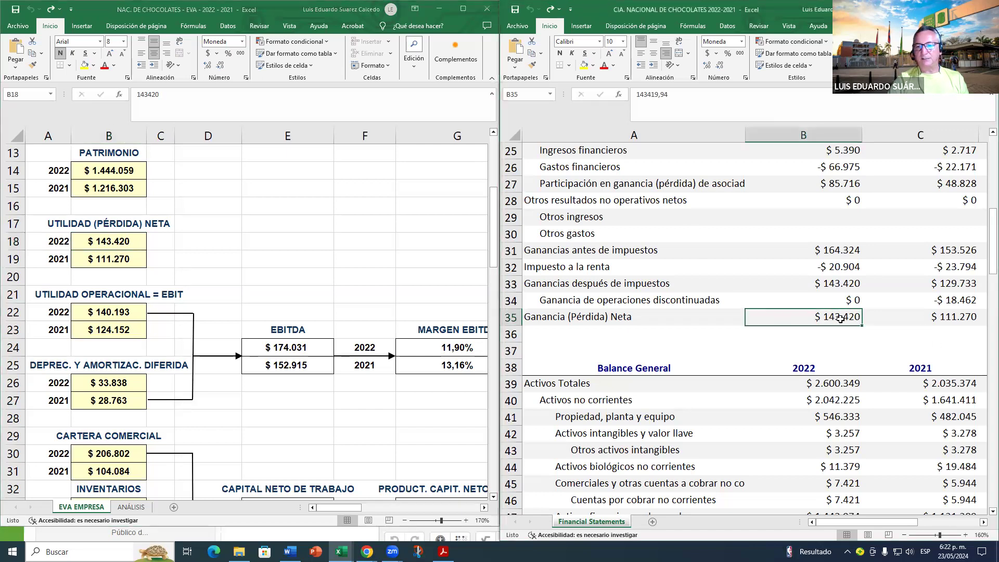
left_click(973, 324)
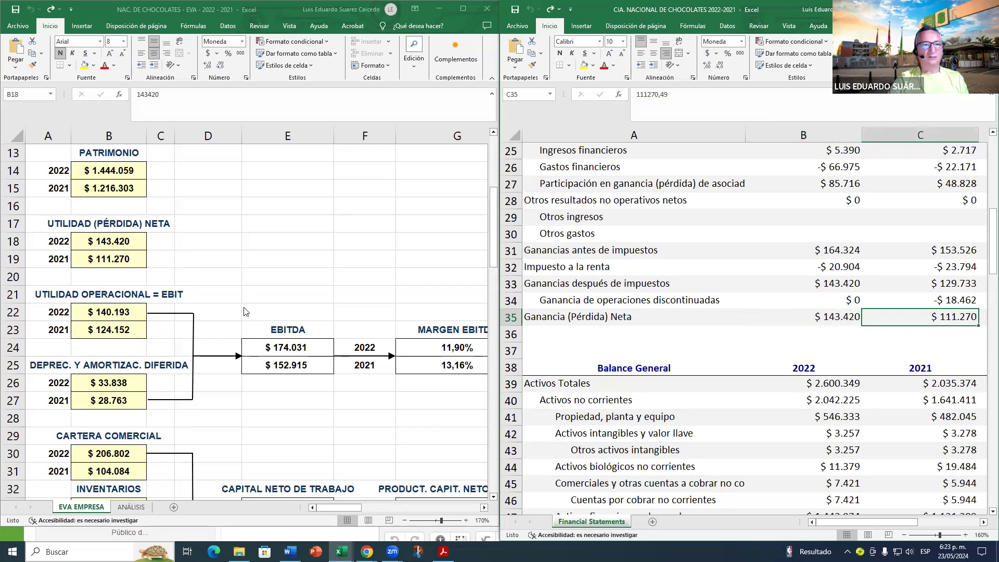
left_click(128, 261)
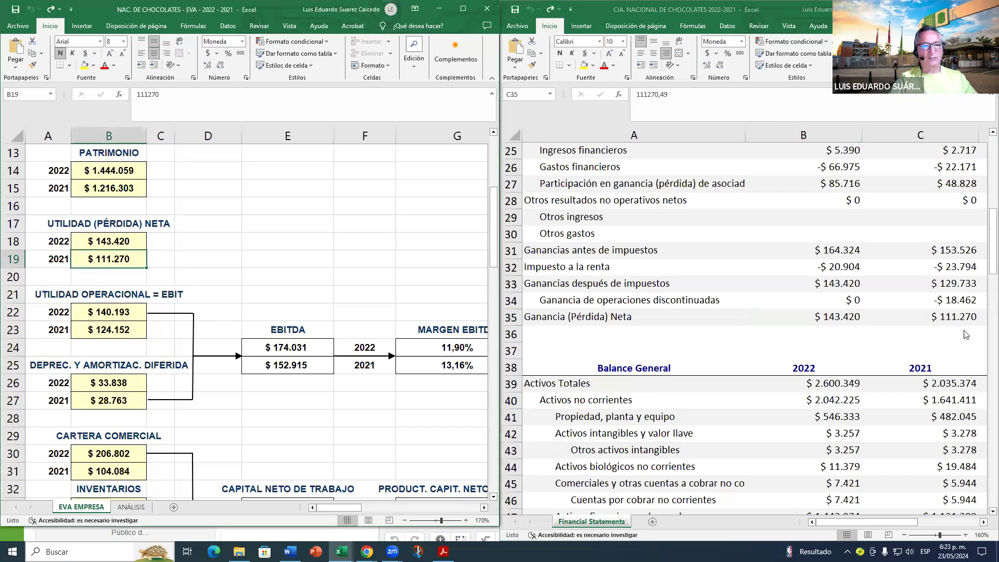
left_click(821, 320)
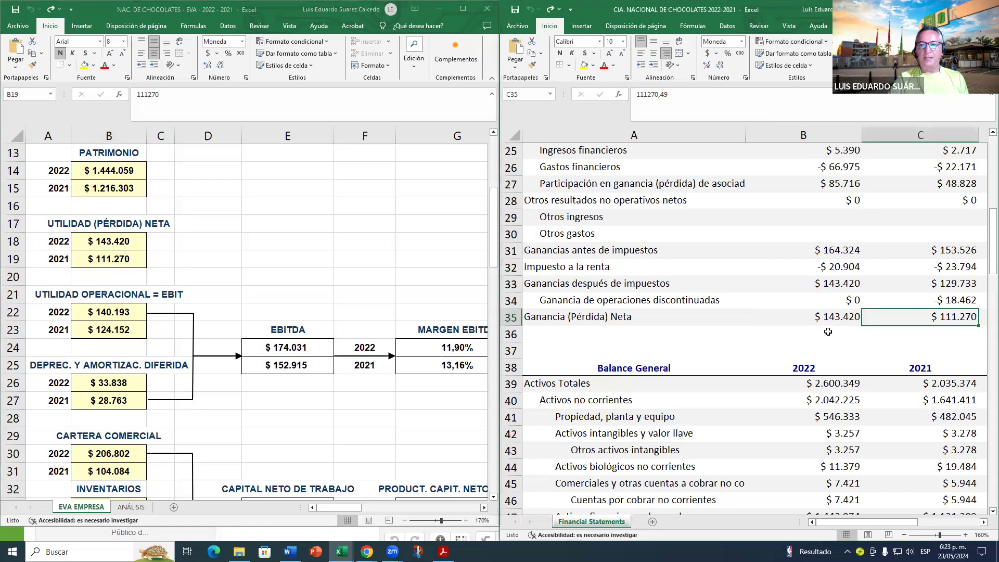
left_click(824, 319)
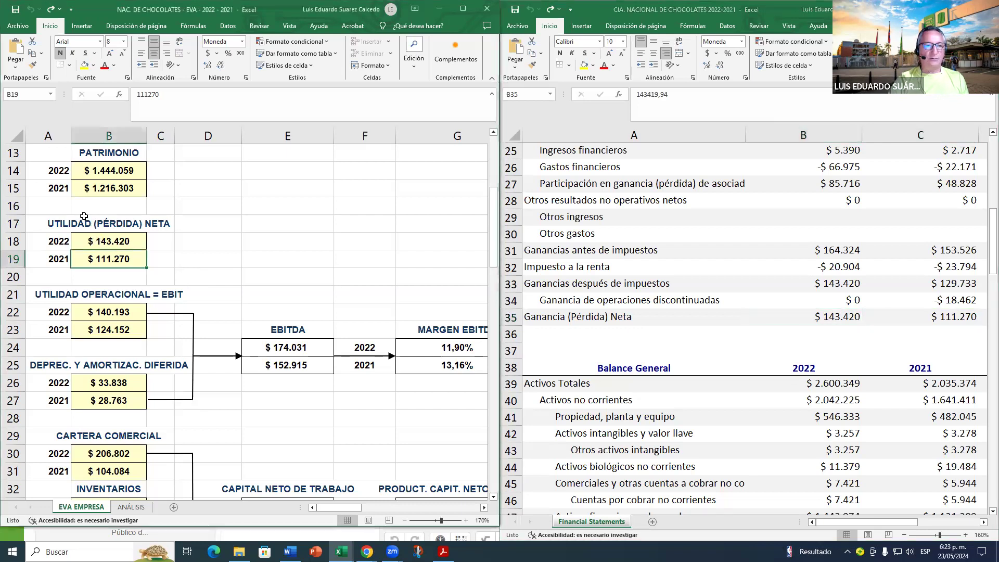
left_click(65, 217)
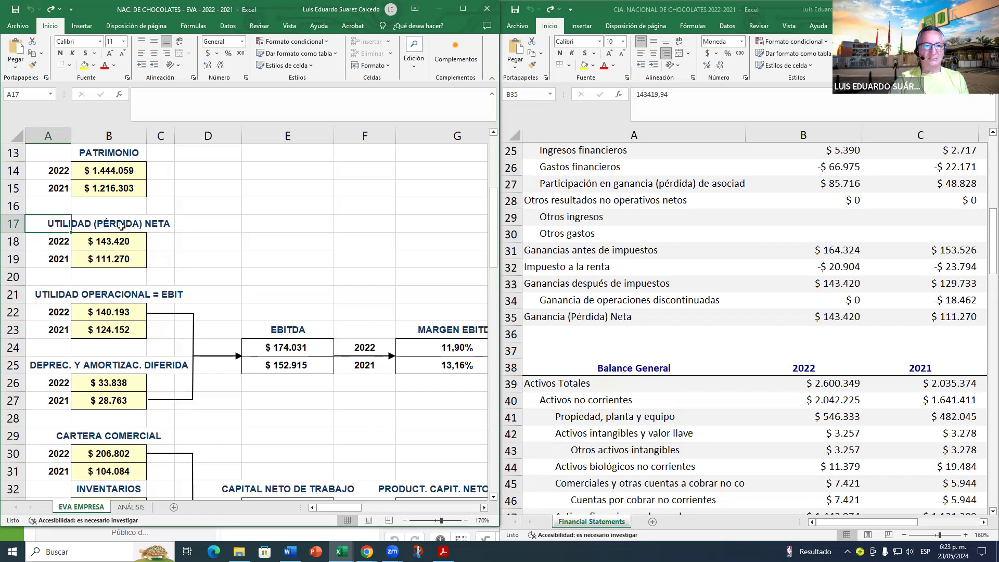
left_click(116, 244)
left_click(136, 97)
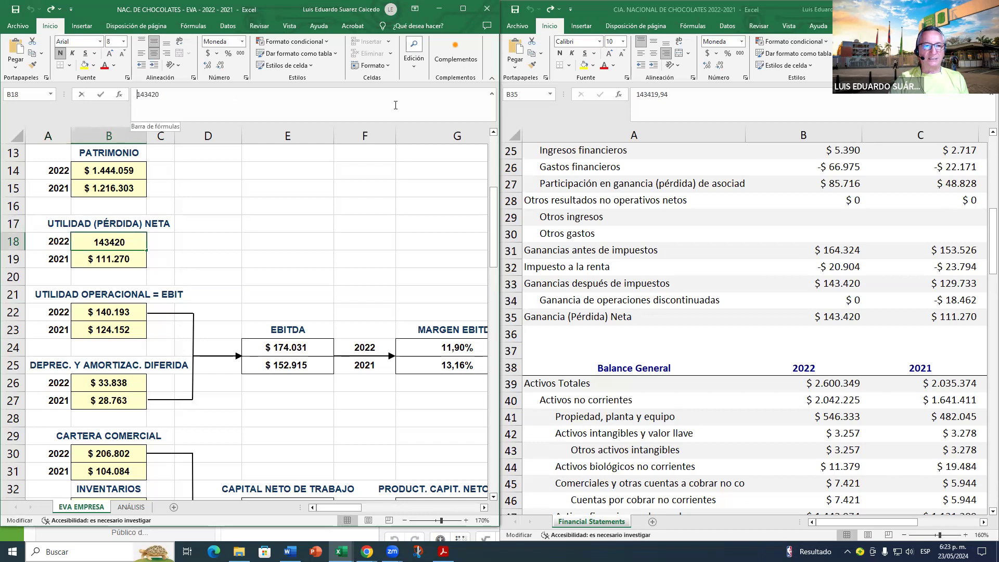
type("-")
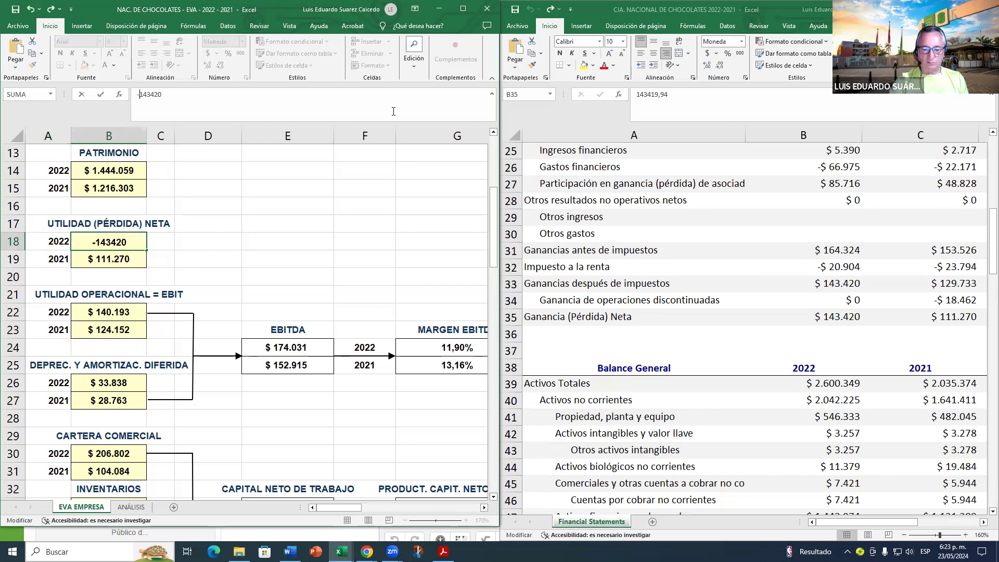
key("Return")
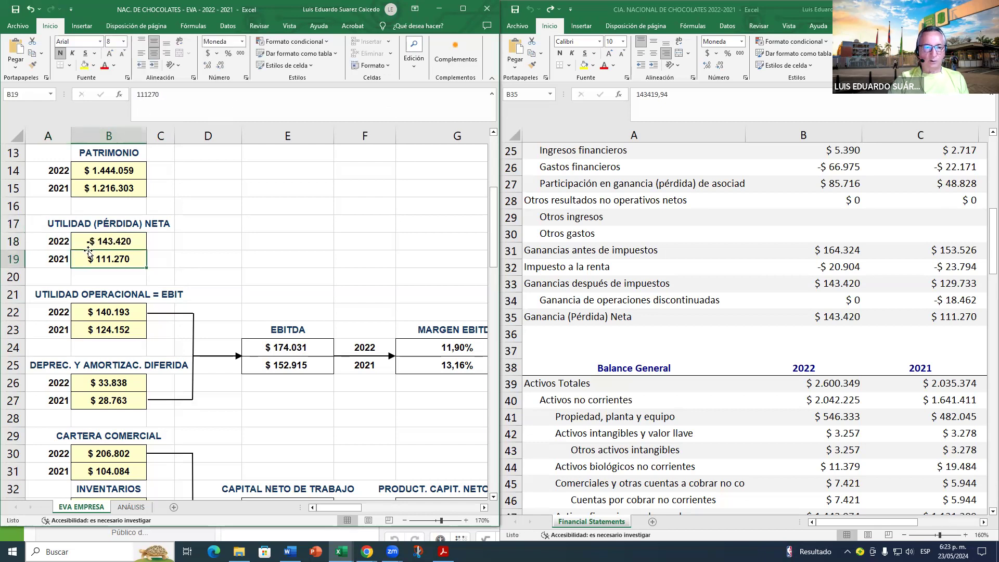
left_click(104, 242)
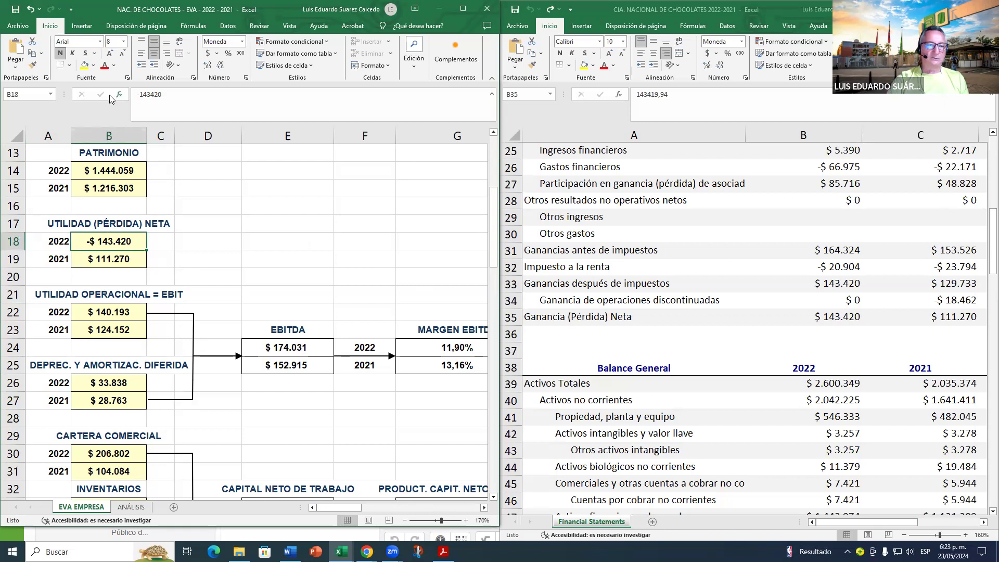
left_click(30, 9)
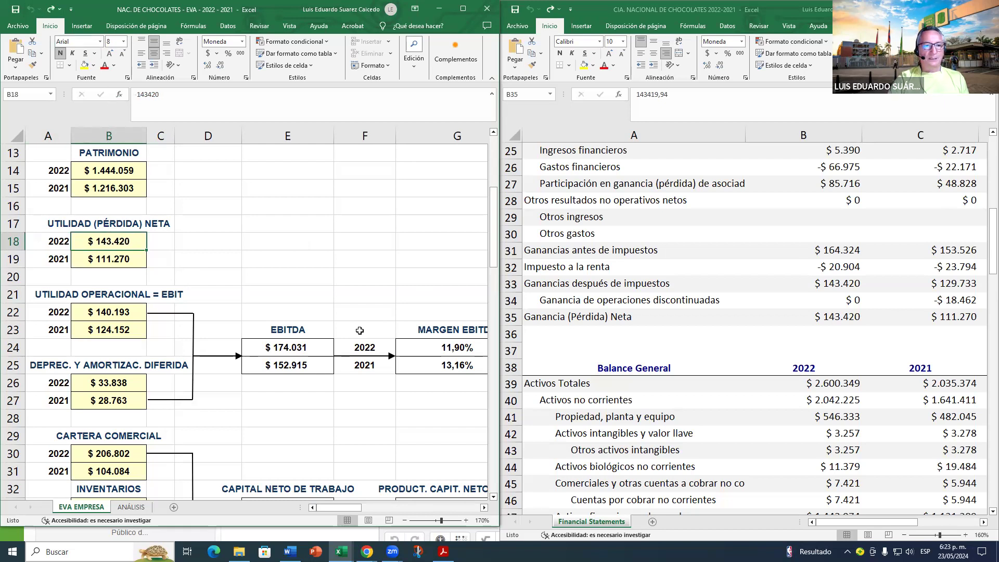
left_click(851, 317)
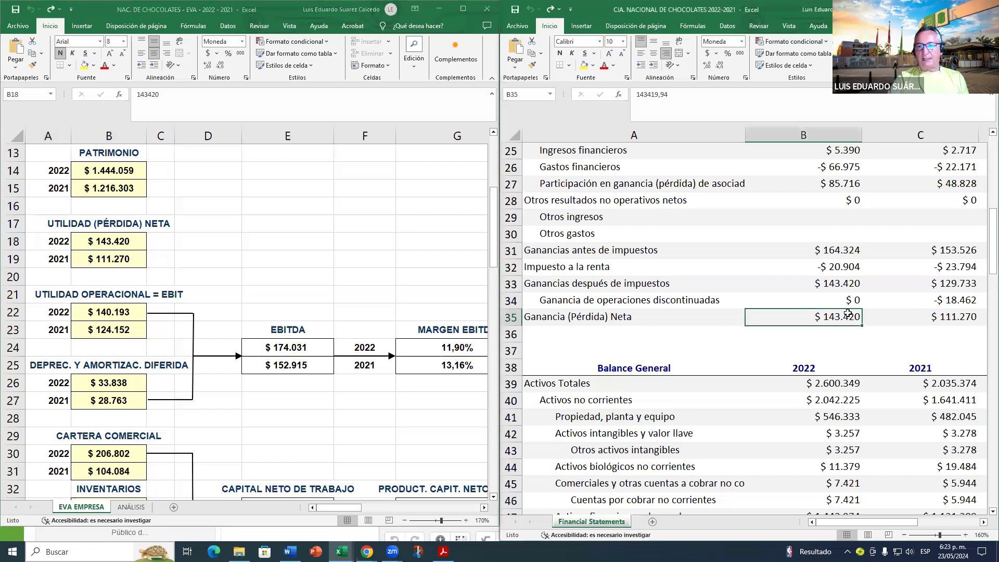
left_click(943, 316)
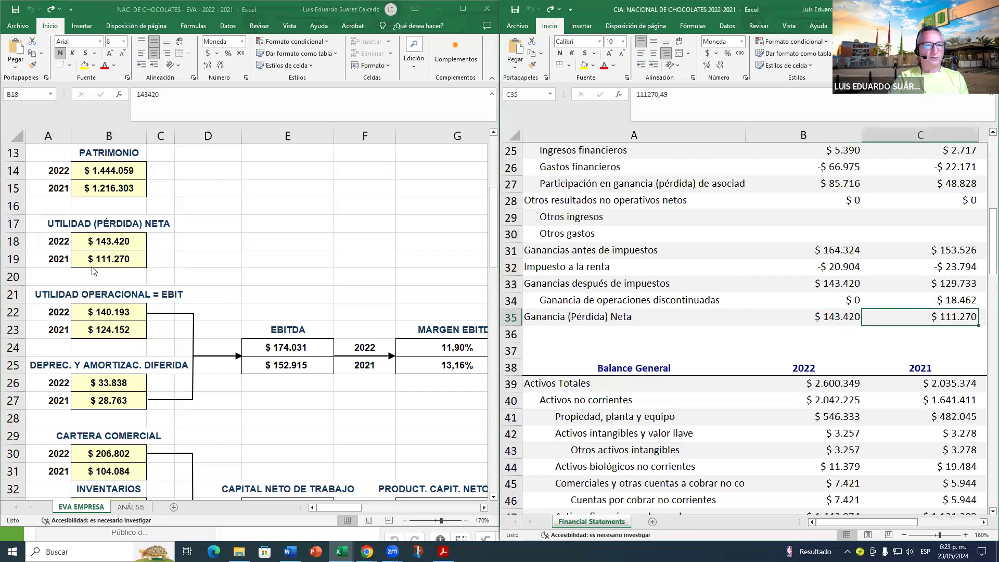
left_click(113, 314)
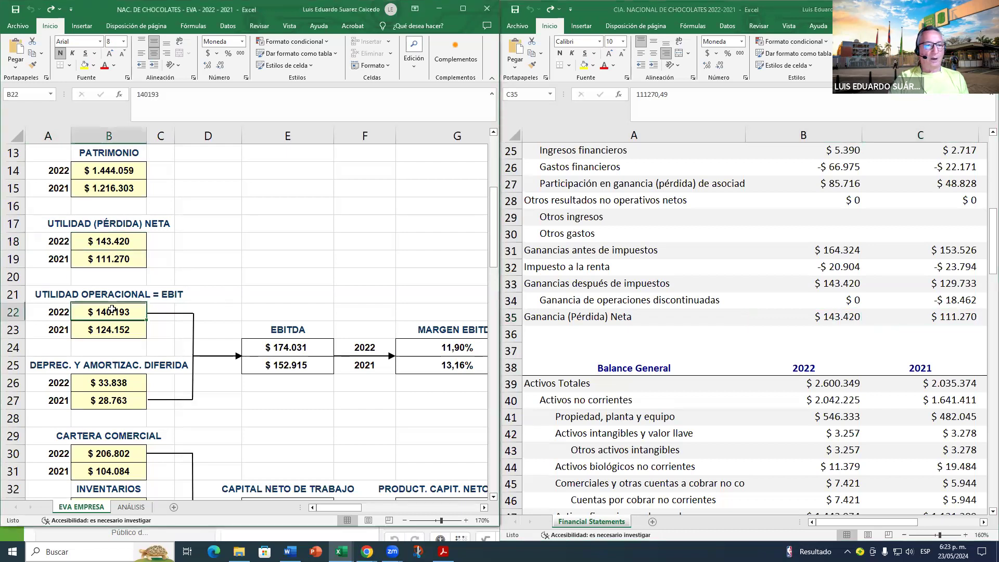
left_click(673, 258)
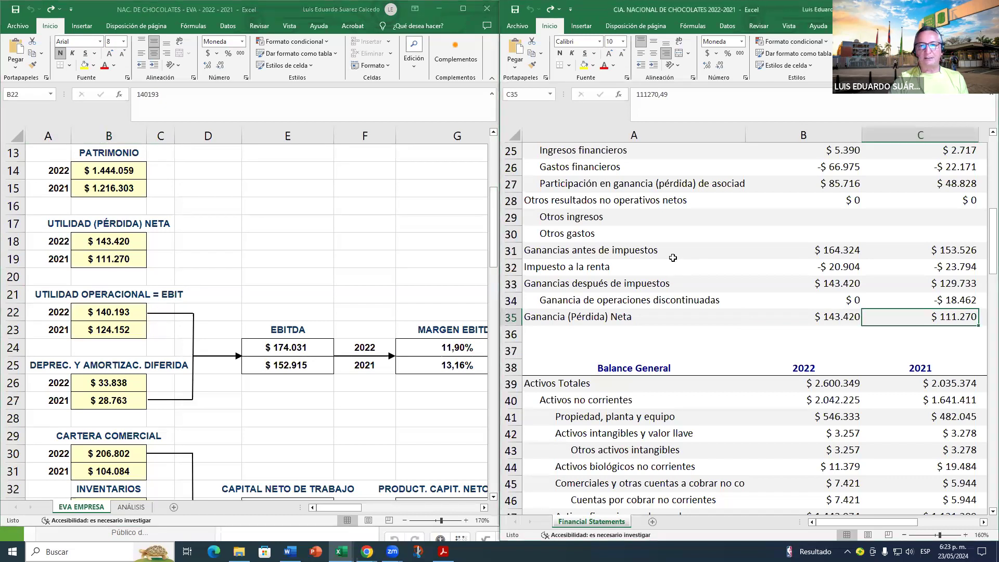
scroll(673, 257, "up", 3)
scroll(673, 257, "up", 3)
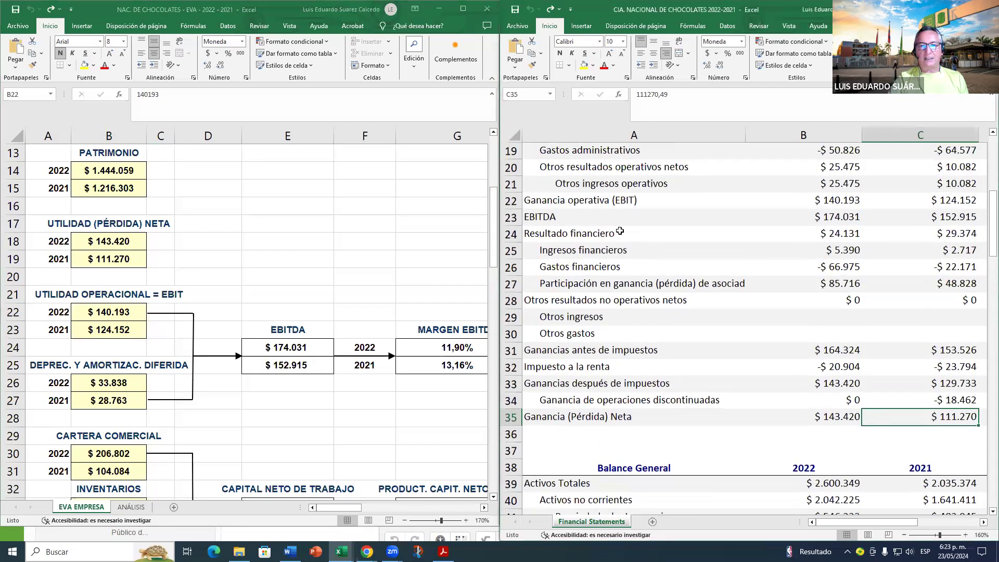
left_click(552, 200)
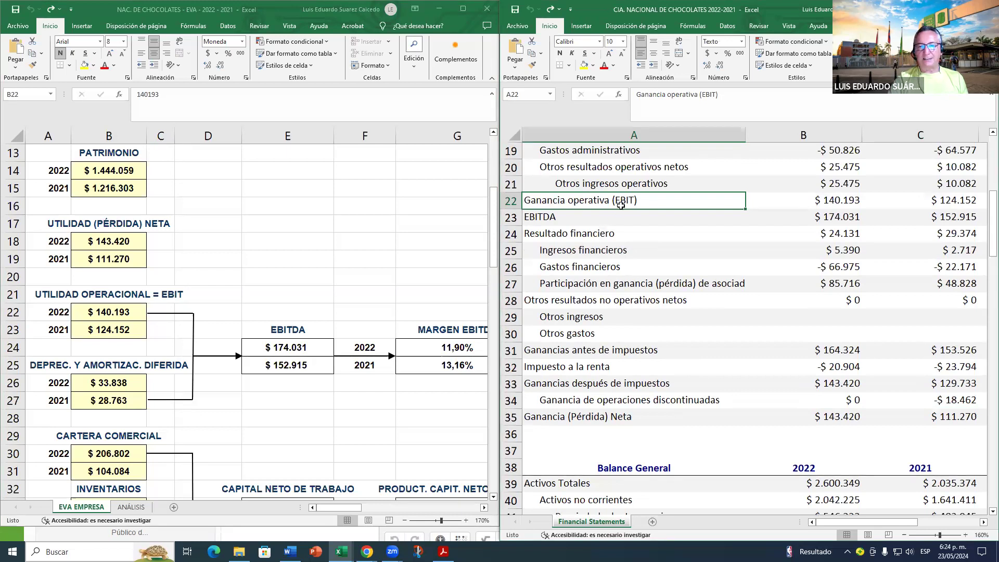
left_click(146, 294)
left_click(279, 326)
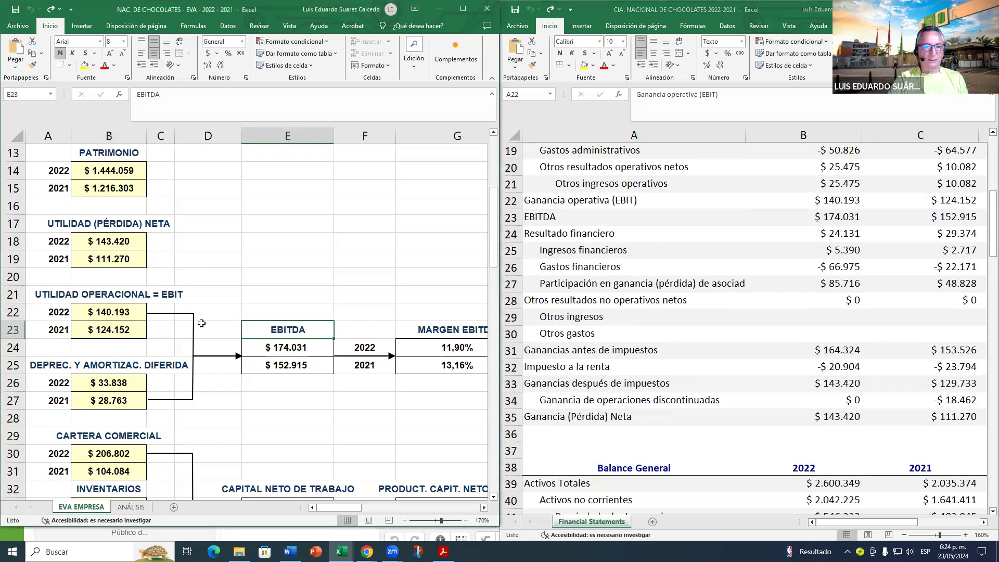
left_click(831, 200)
left_click(818, 200)
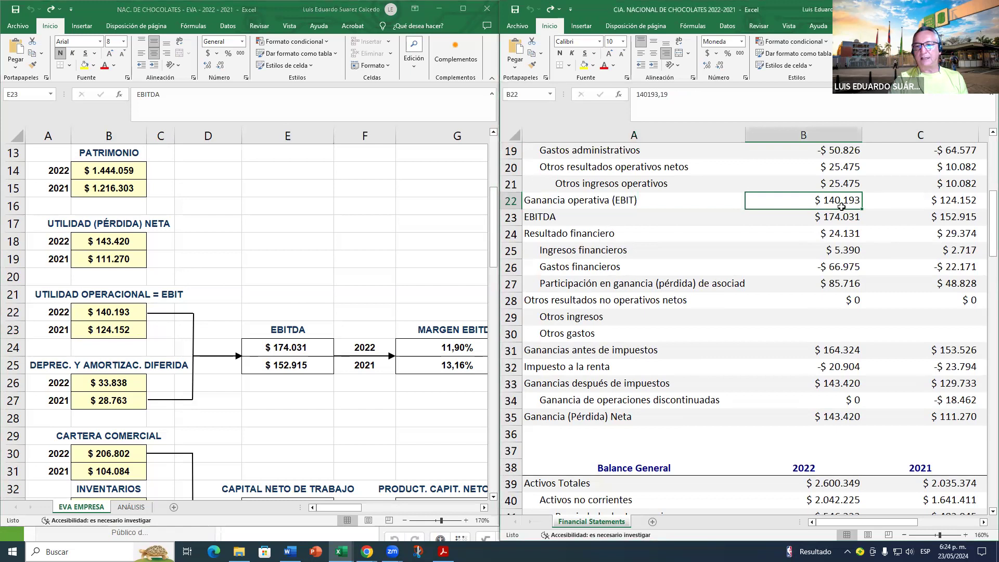
left_click(119, 315)
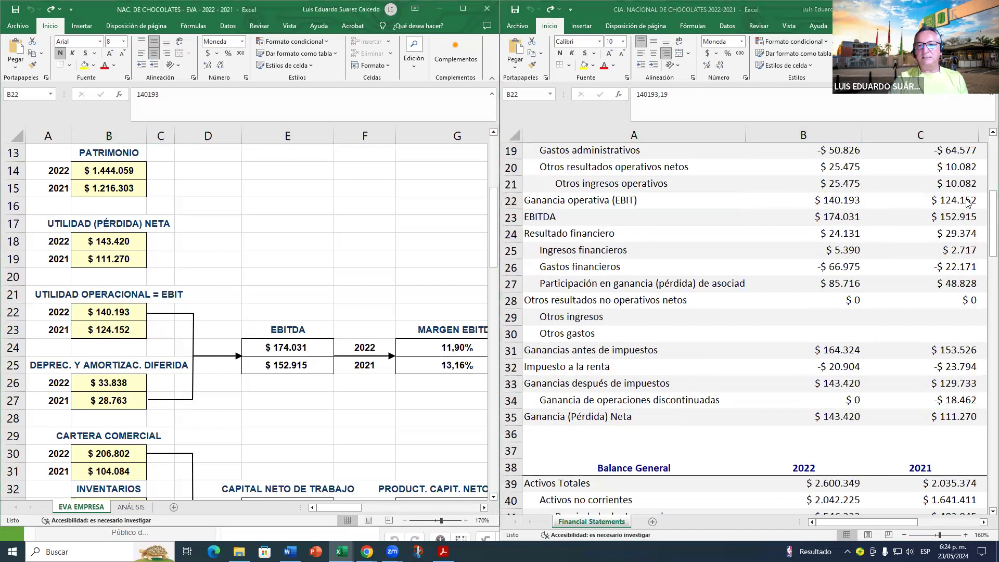
key("alt+Tab")
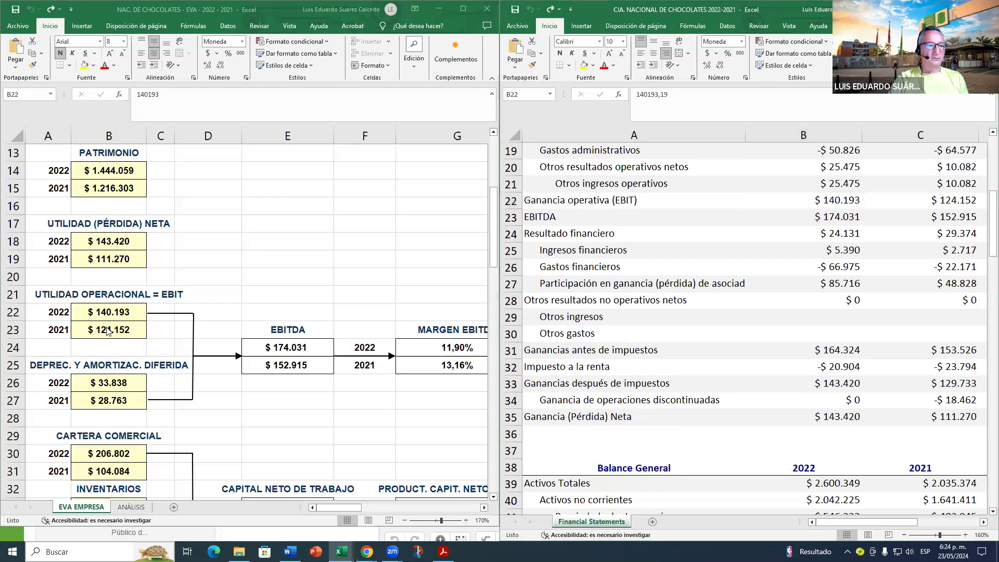
left_click(99, 334)
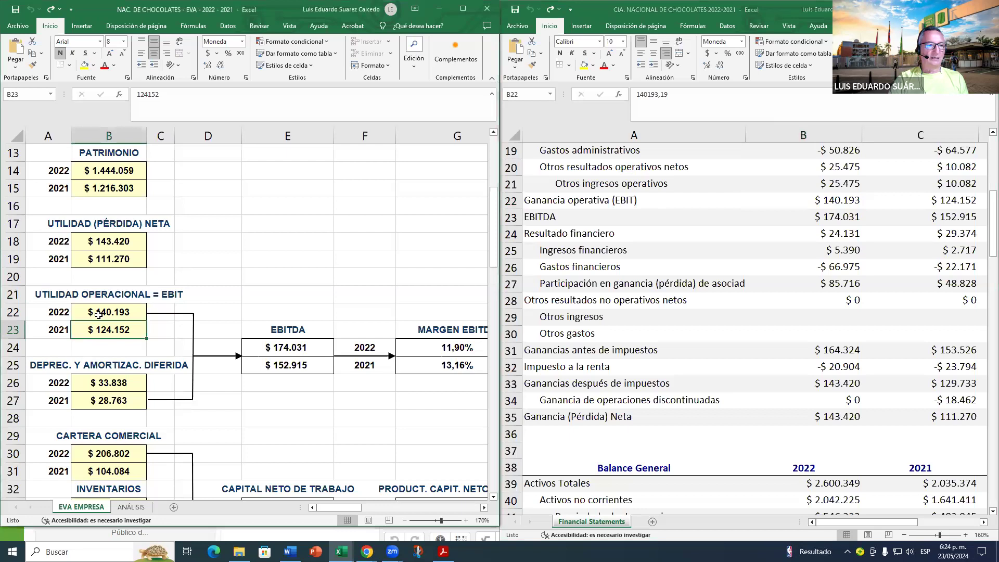
left_click(106, 295)
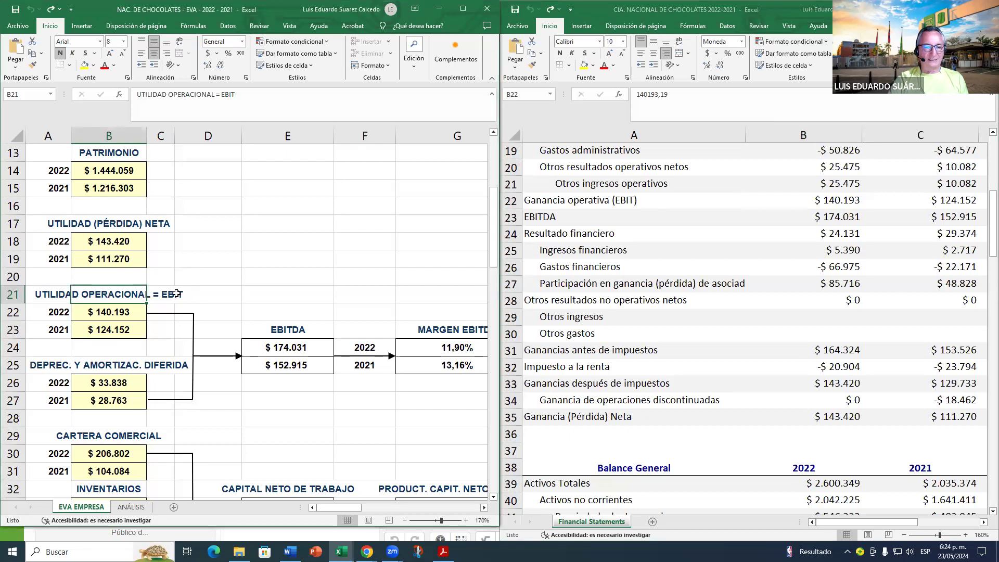
left_click(603, 192)
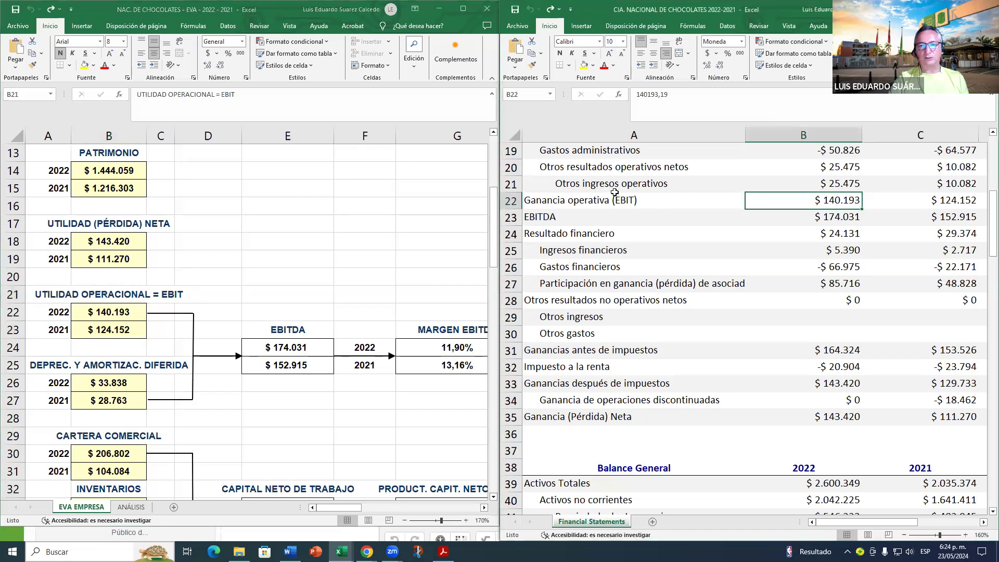
left_click(615, 204)
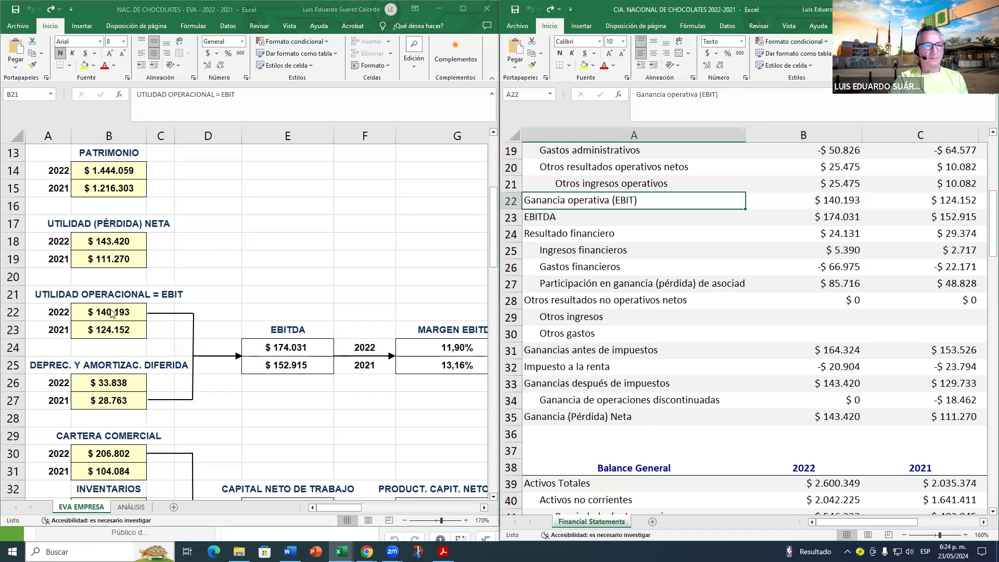
scroll(184, 310, "down", 1)
scroll(123, 329, "down", 1)
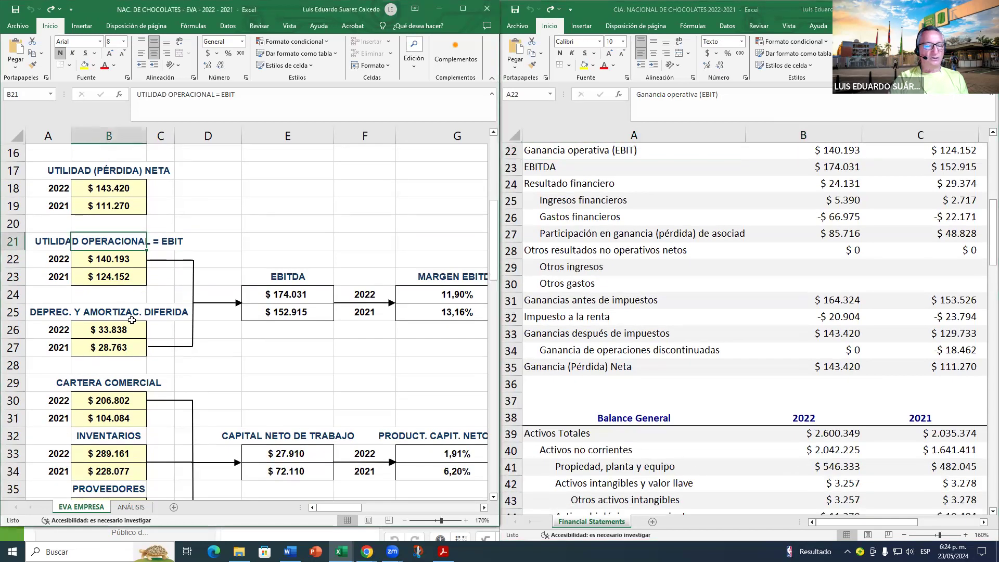
Step: Clear the 2022 and 2021 depreciation values in B26:B27 after reviewing the EBITDA formula
left_click(122, 332)
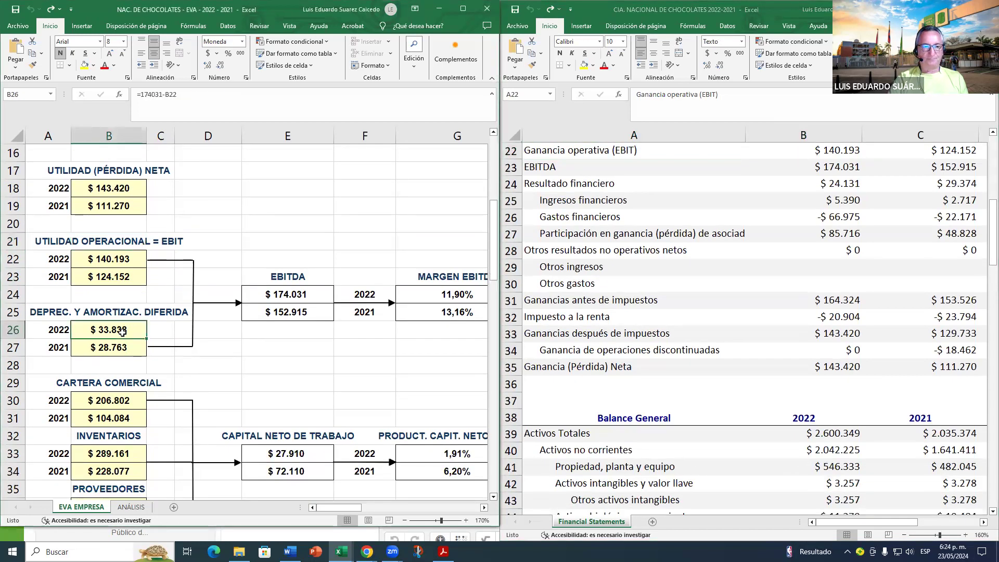
left_click(293, 294)
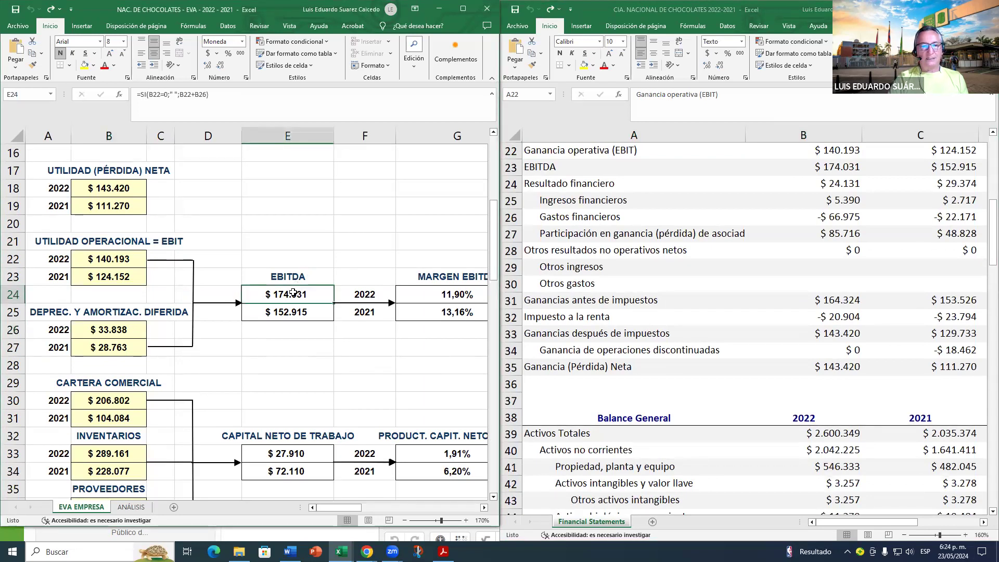
left_click(104, 332)
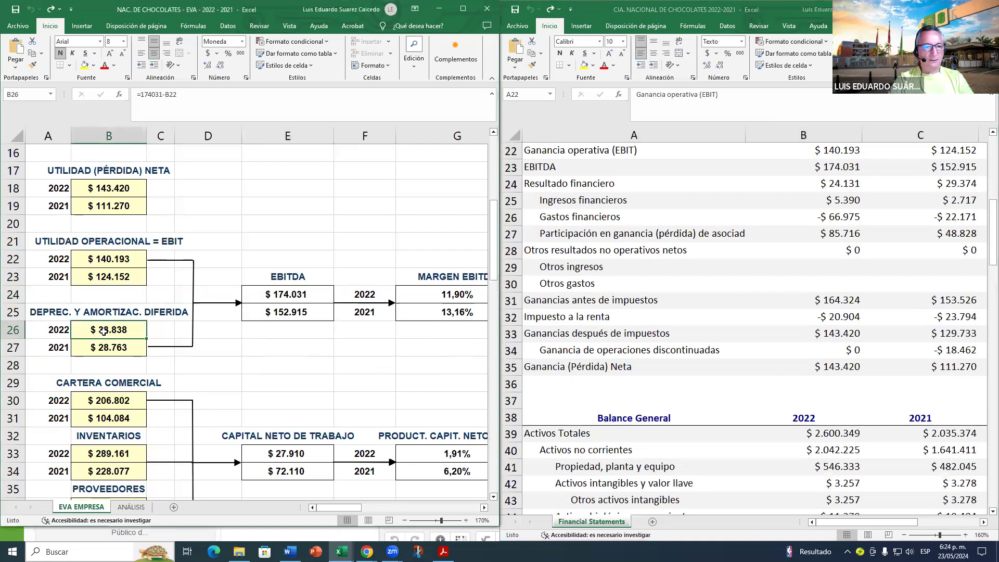
left_click_drag(104, 332, 106, 347)
key("Delete")
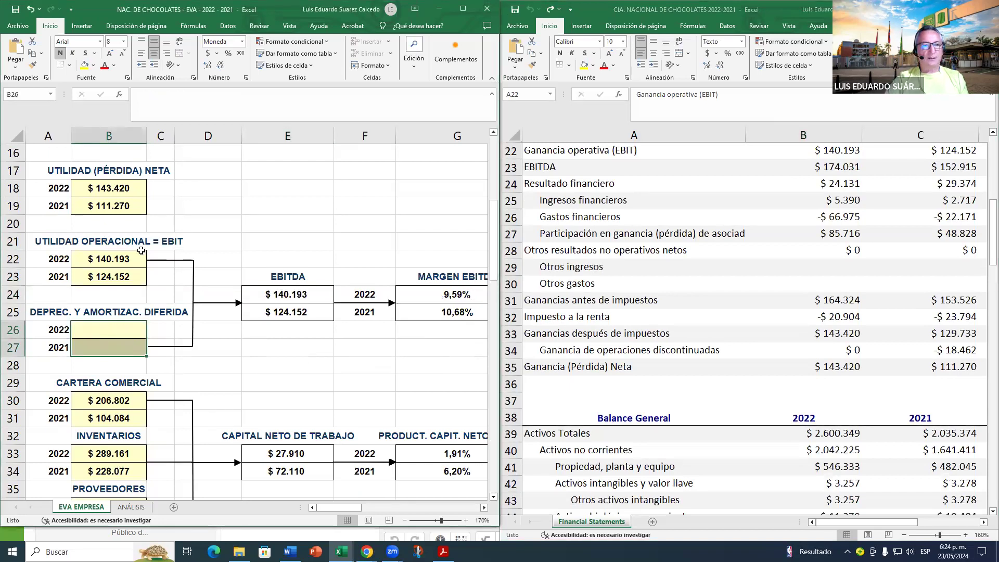
Step: Verify that 2022 and 2021 EBITDA now equal EBIT, 140.193 and 124.152
left_click(126, 261)
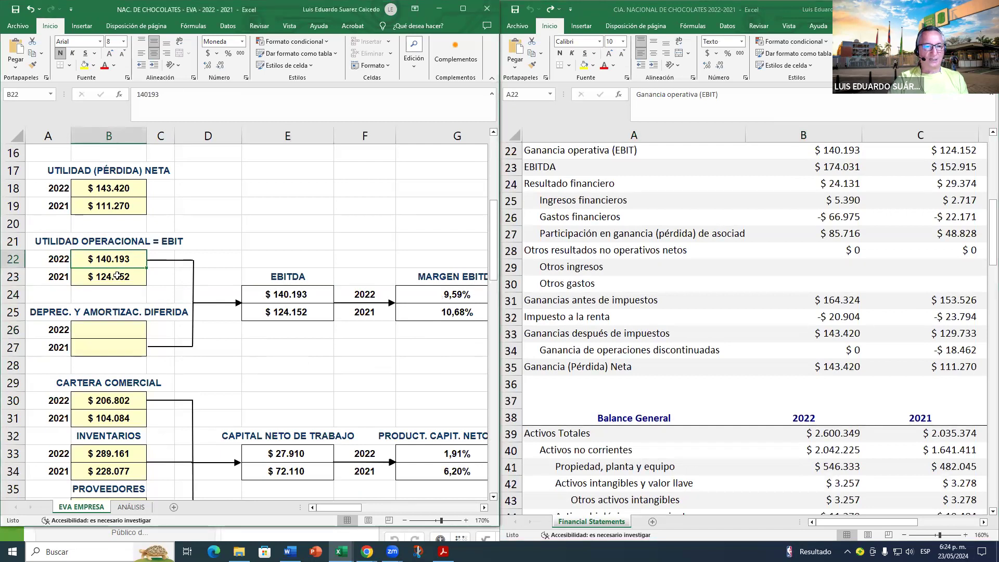
left_click(117, 275)
left_click(296, 295)
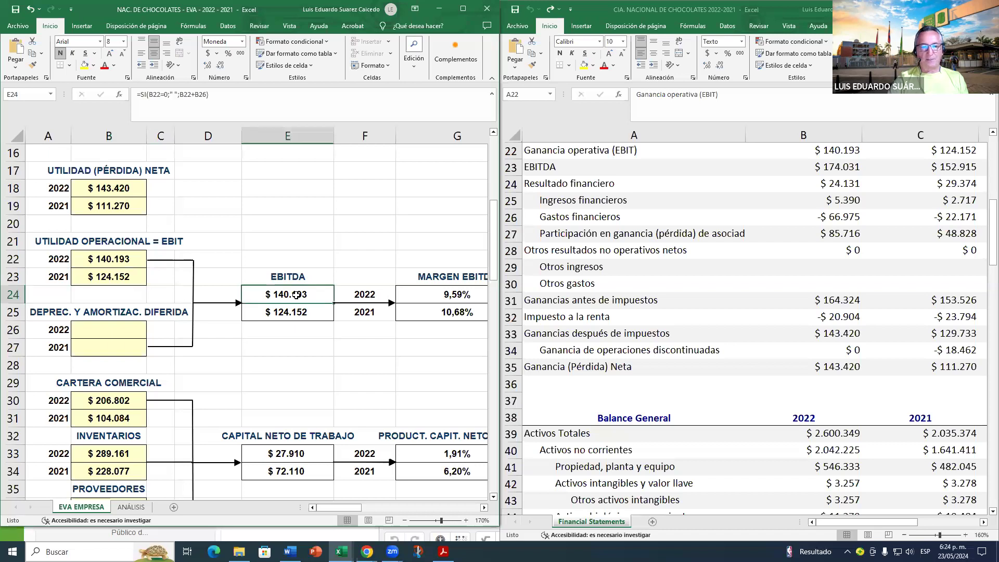
left_click(112, 257)
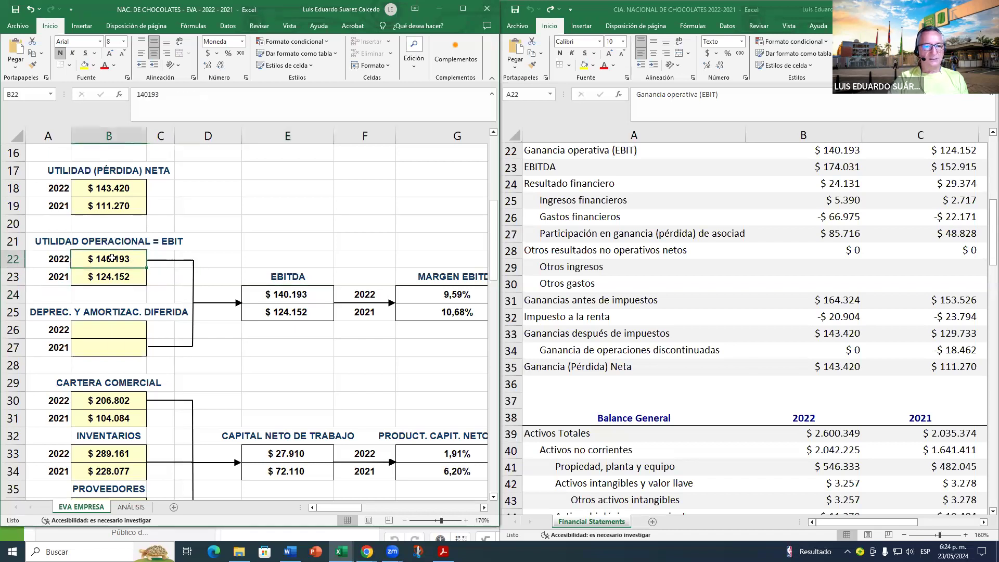
left_click(275, 294)
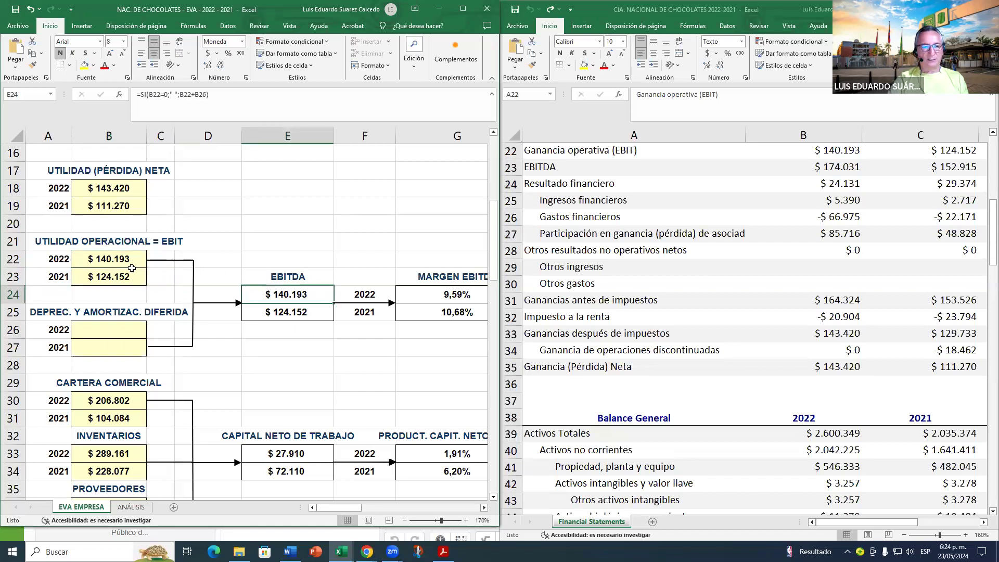
left_click(103, 279)
left_click(285, 314)
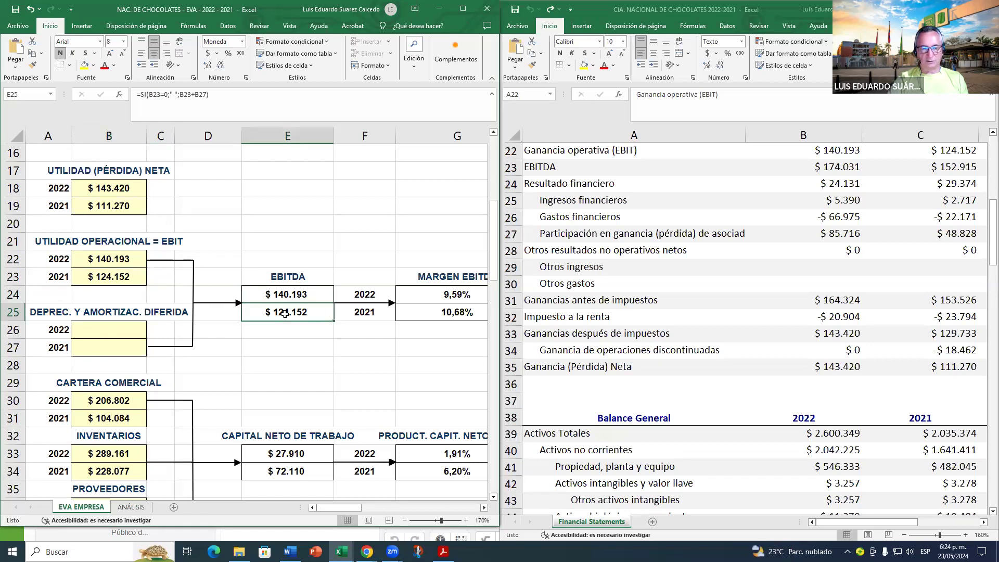
left_click(104, 331)
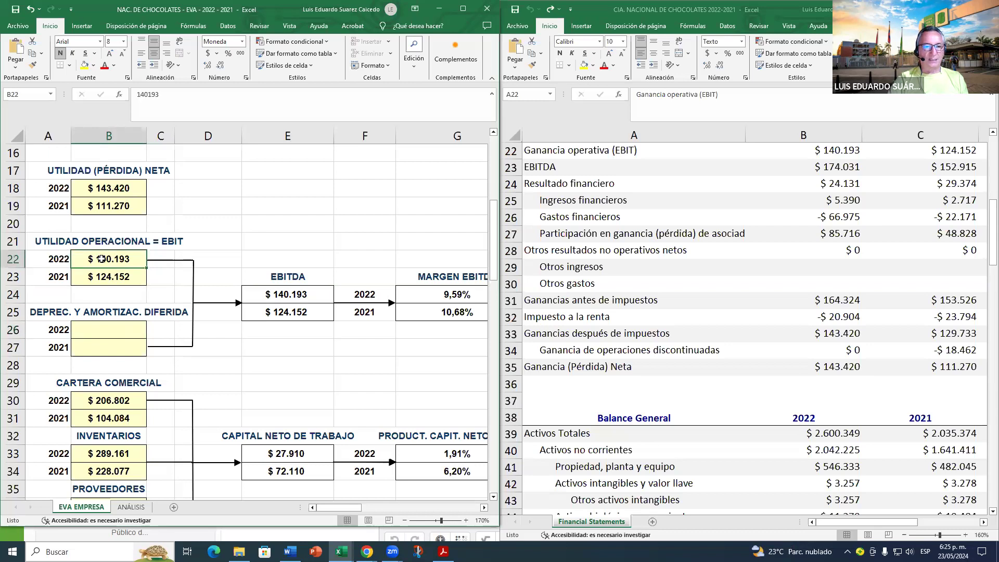
left_click(292, 299)
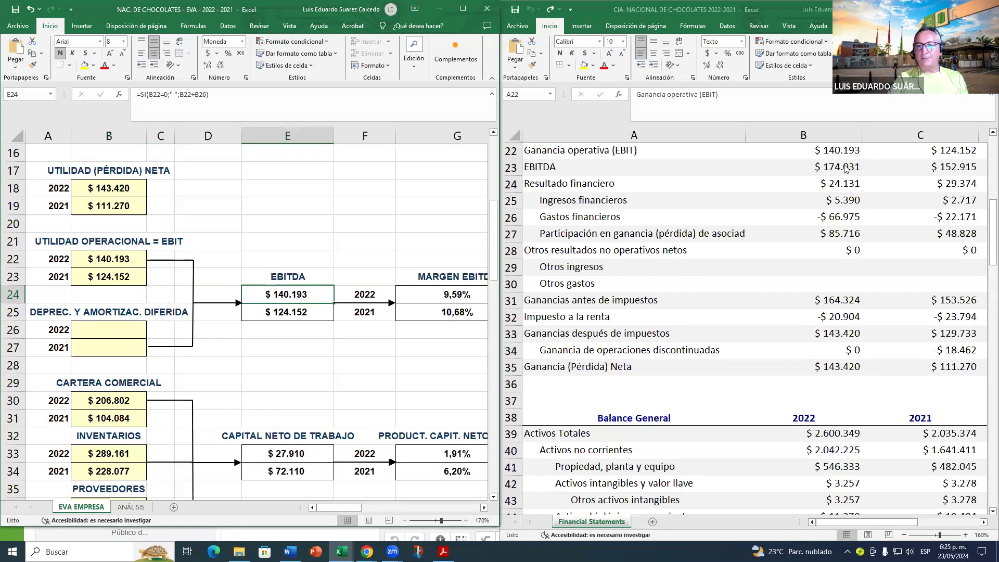
scroll(786, 172, "up", 1)
left_click(573, 217)
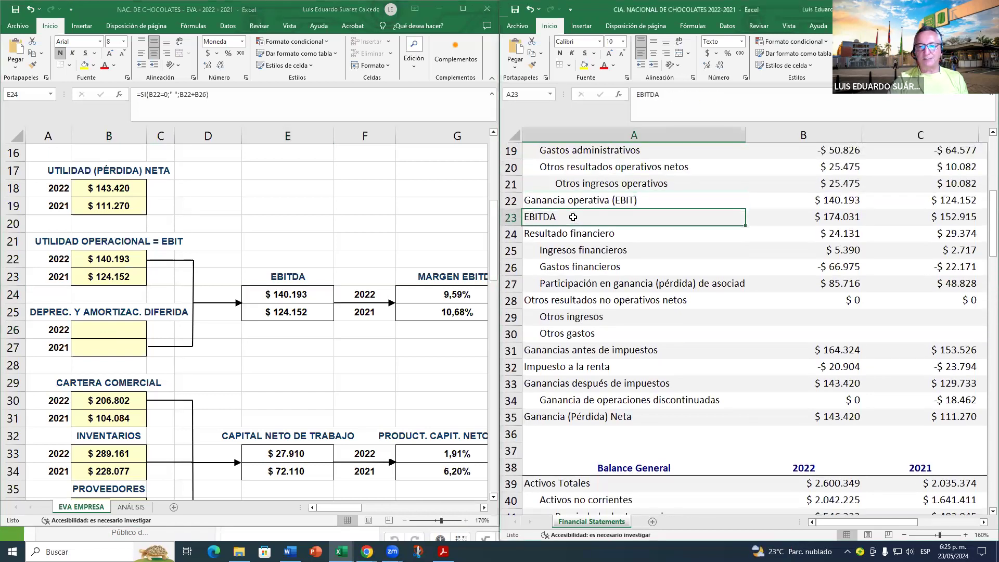
left_click(290, 299)
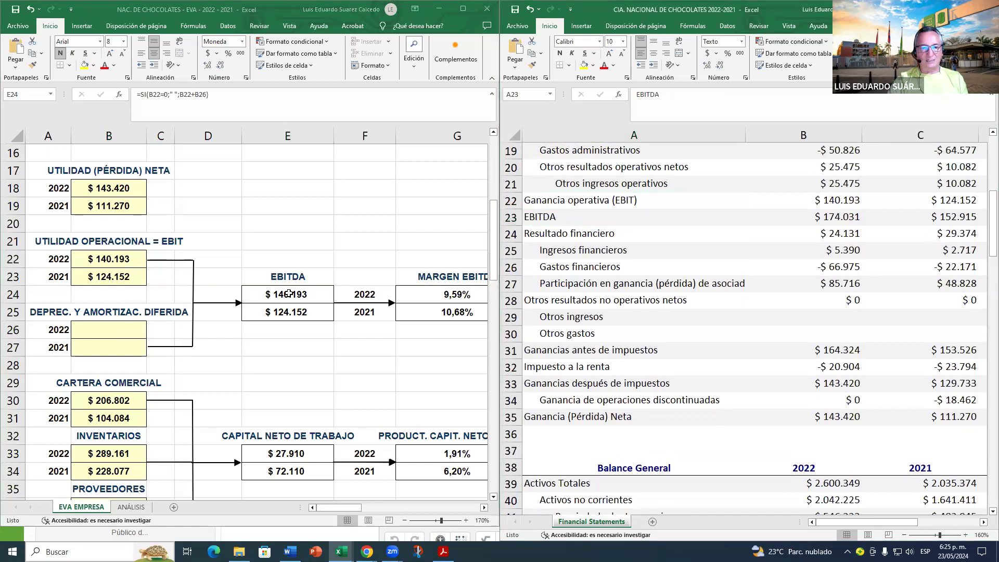
double_click(290, 296)
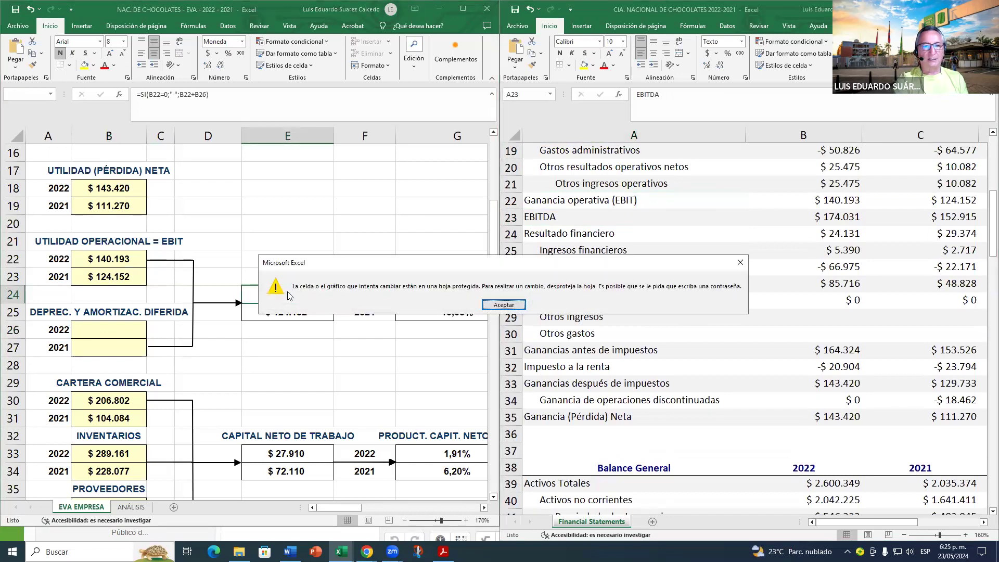
key("Return")
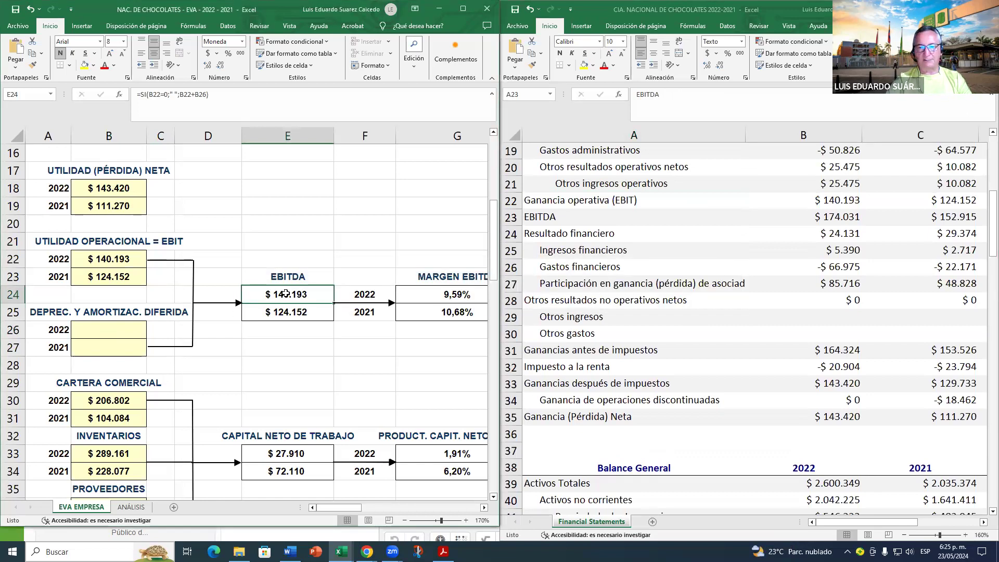
left_click(127, 261)
left_click(122, 324)
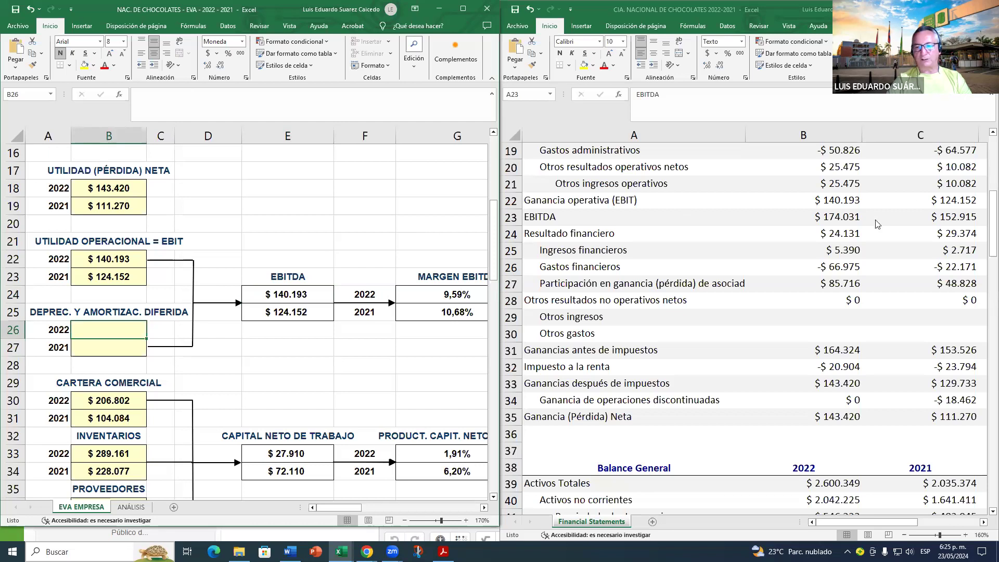
left_click(850, 221)
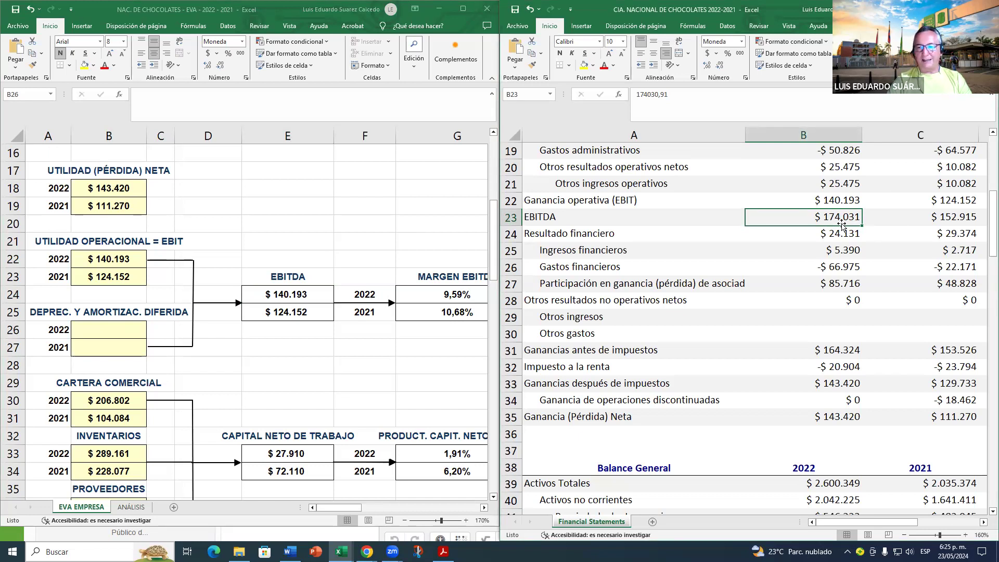
left_click(829, 200)
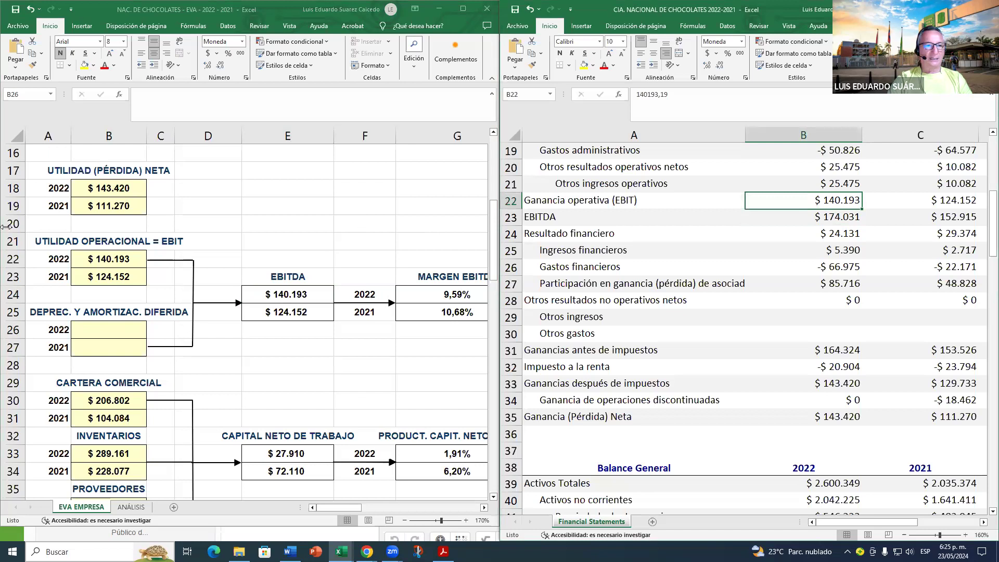
left_click(134, 331)
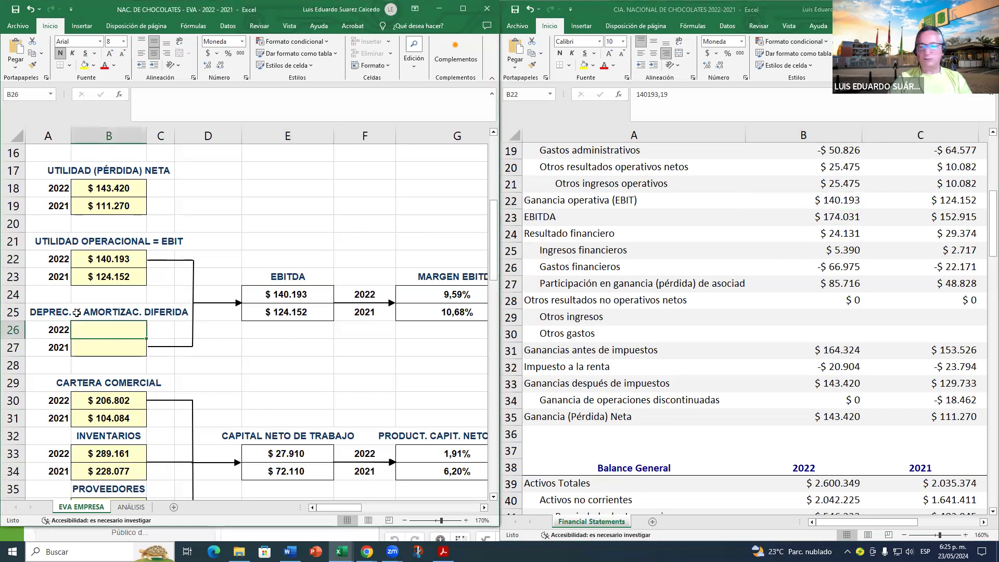
left_click(848, 204)
Step: Look up the reported 2022 EBITDA and EBIT and review the template's EBITDA formula
left_click(840, 216)
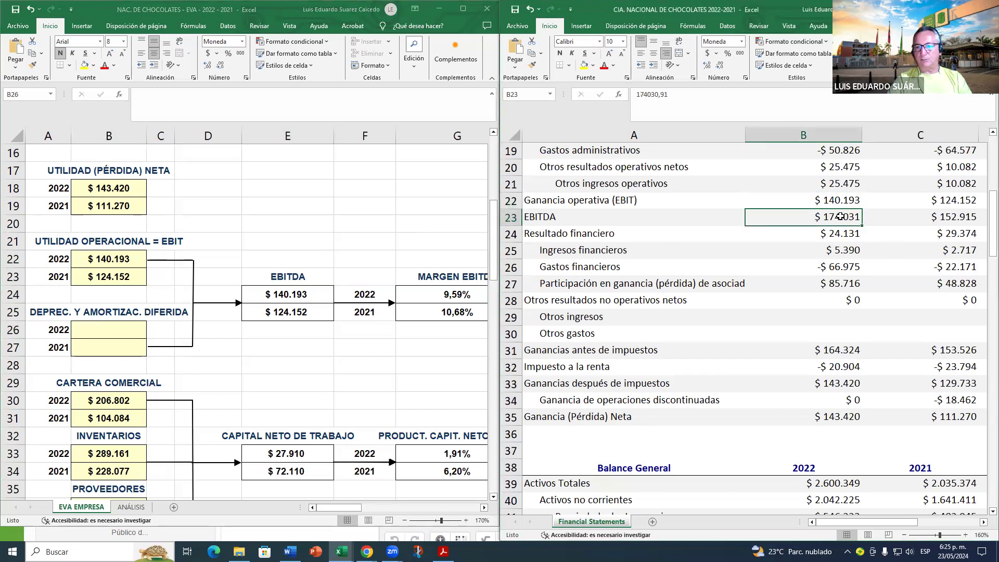
left_click(844, 202)
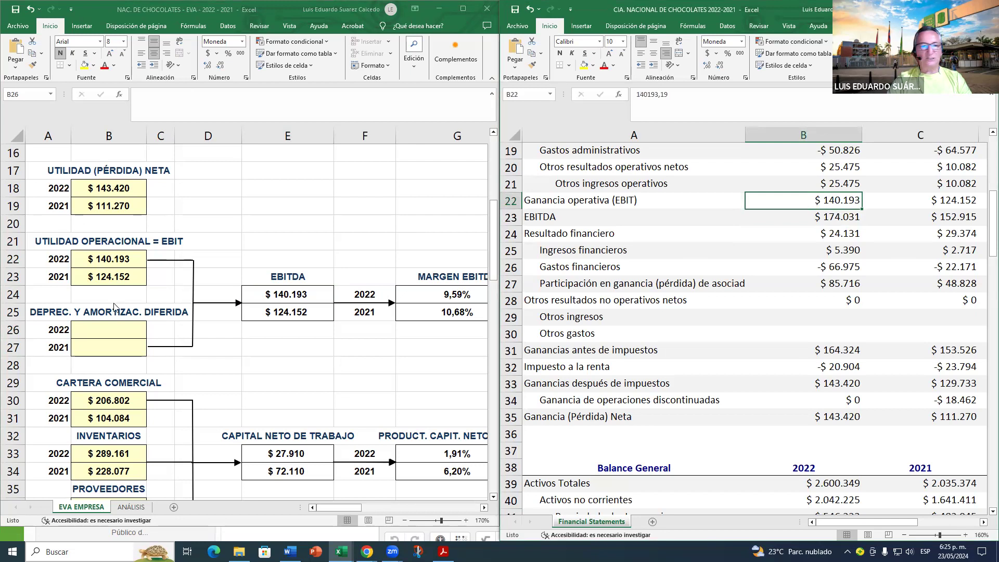
left_click(120, 329)
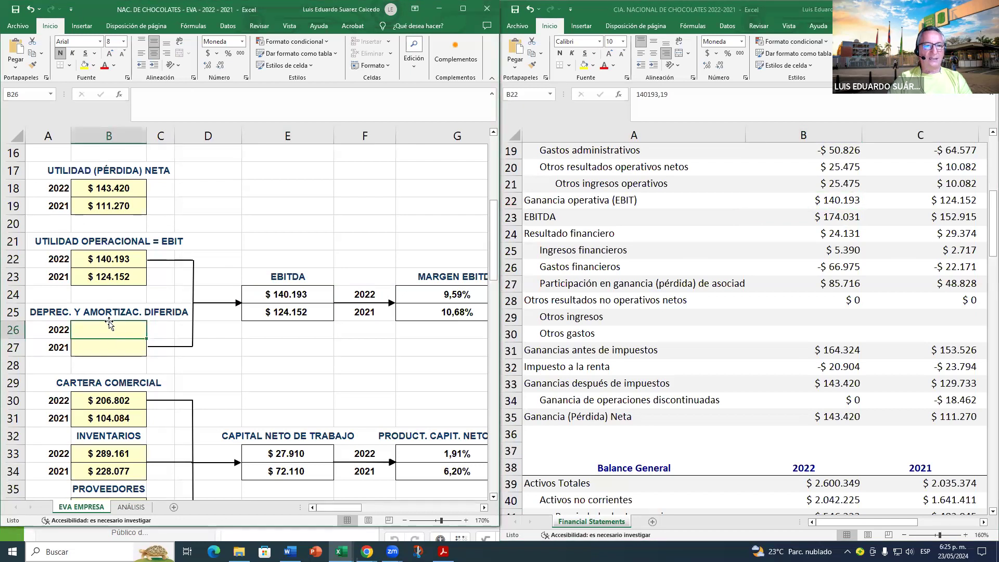
left_click(305, 293)
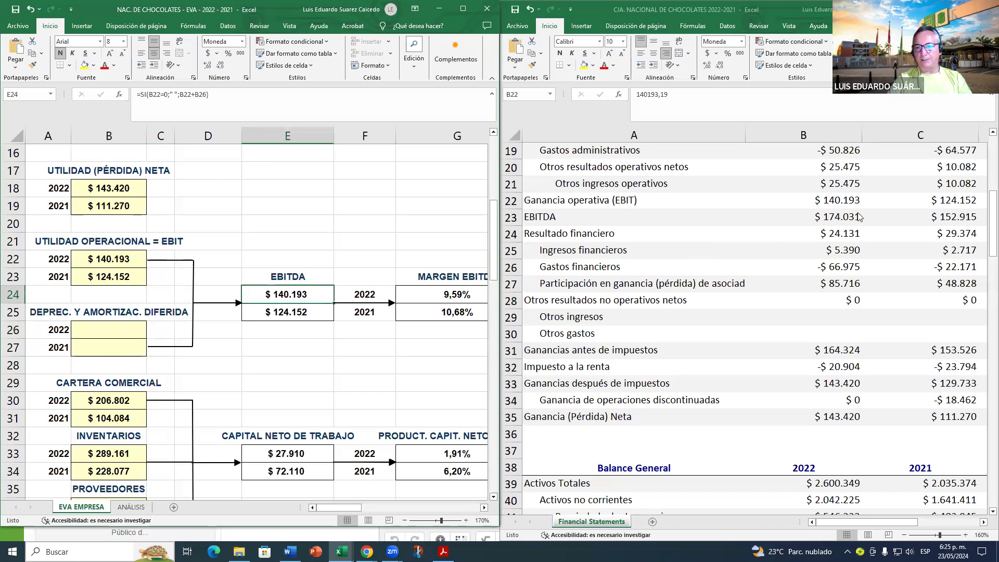
Step: Enter =174031-B22 in B26, giving 2022 depreciation of 33.838
left_click(125, 328)
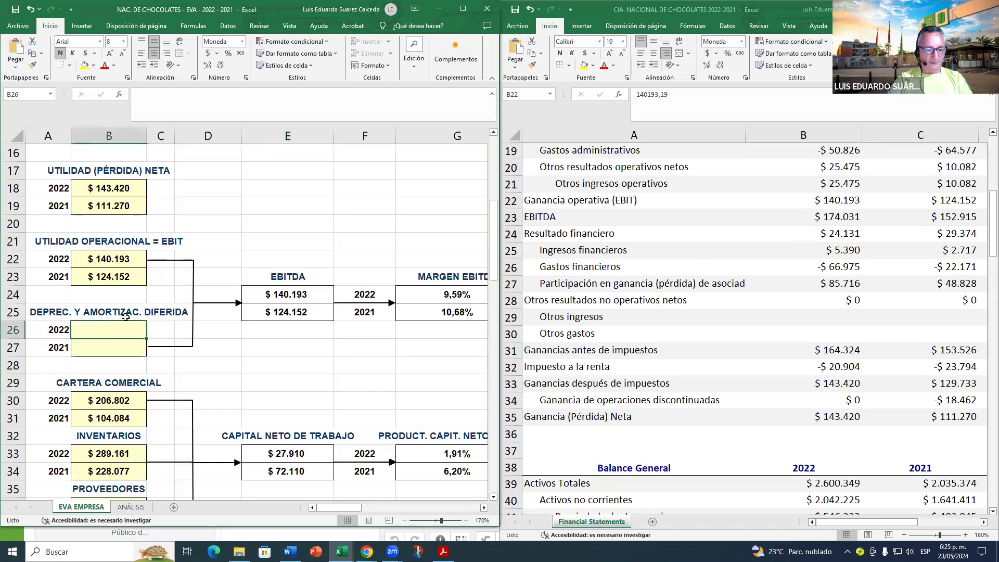
type("=")
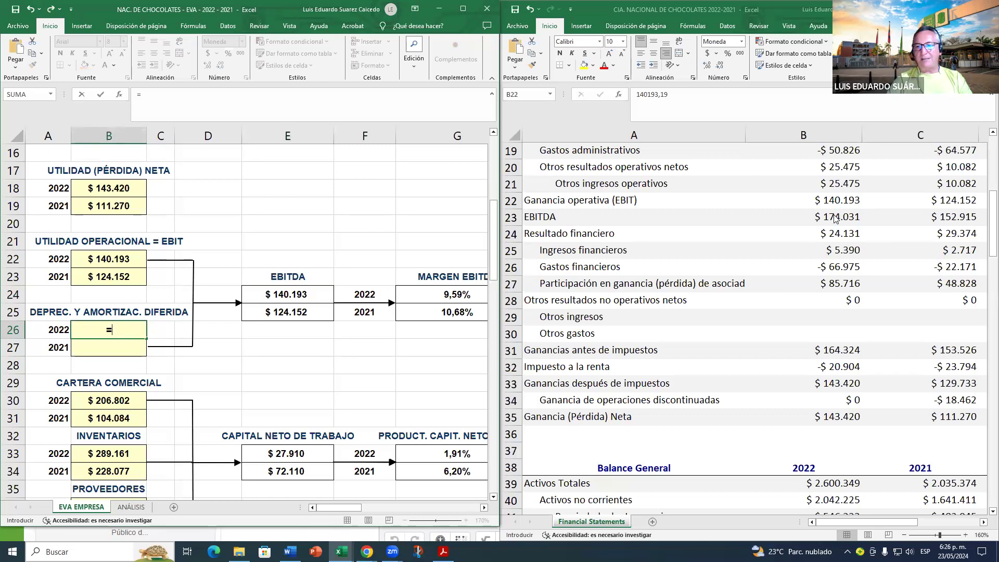
type("174031")
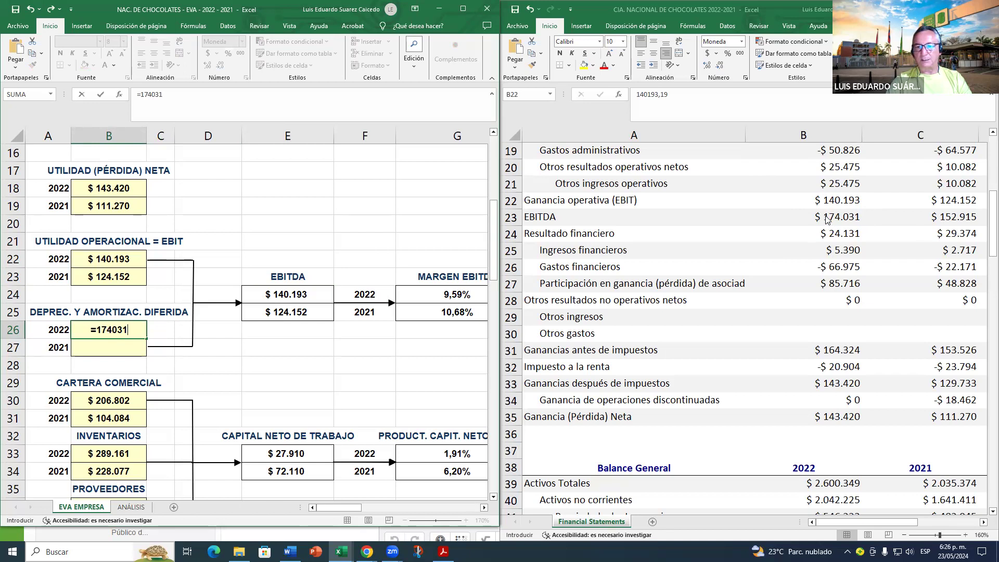
type("-")
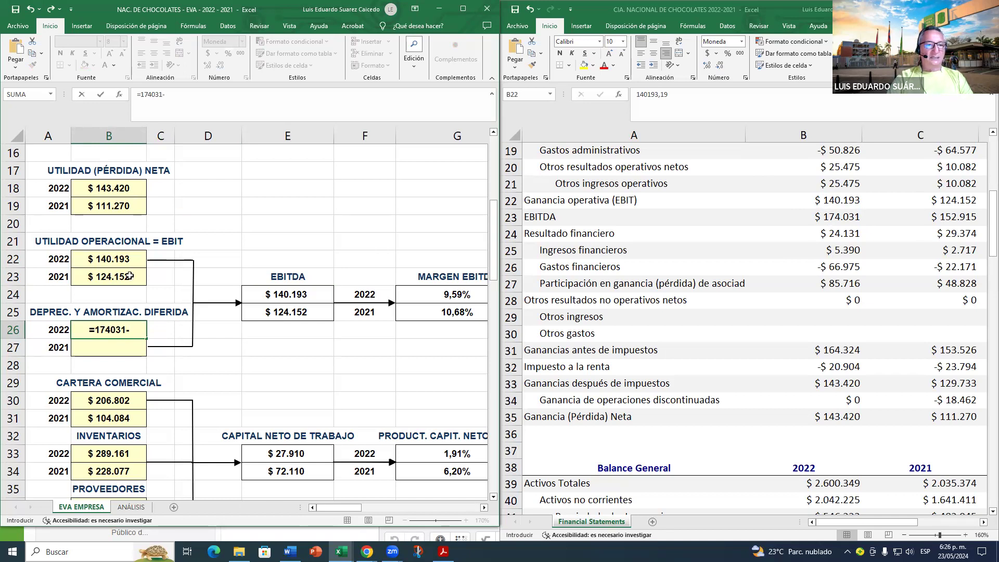
left_click(131, 254)
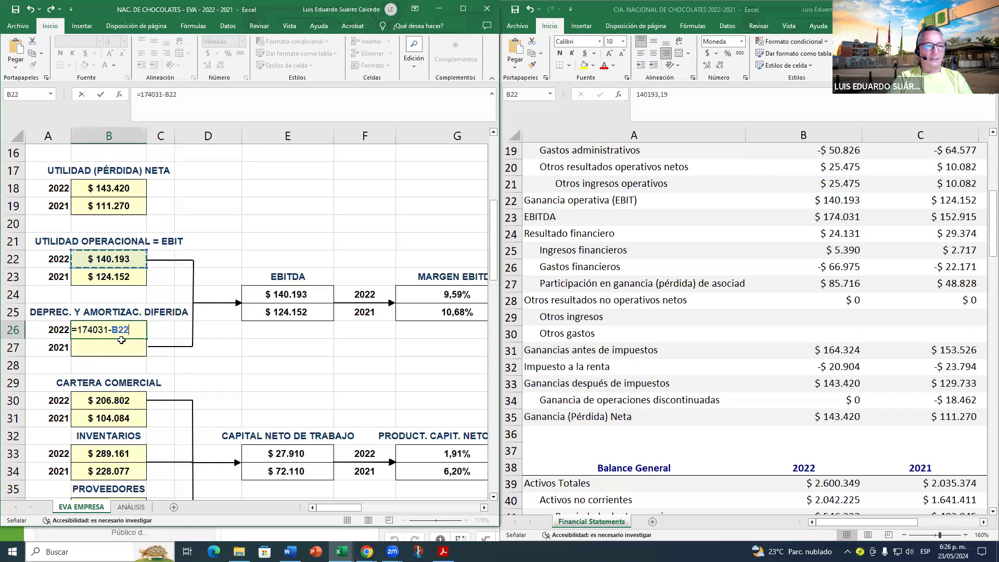
key("Return")
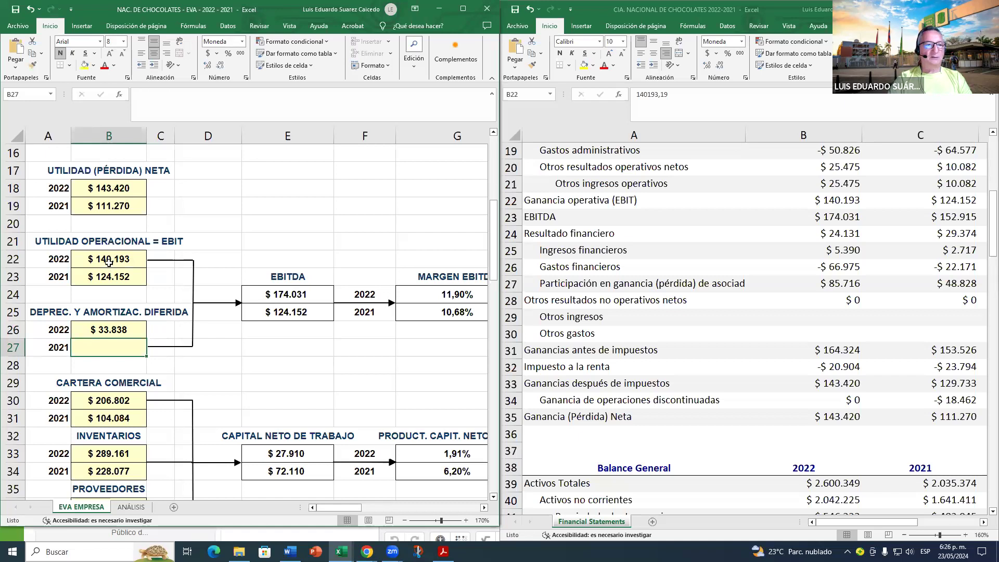
left_click(290, 298)
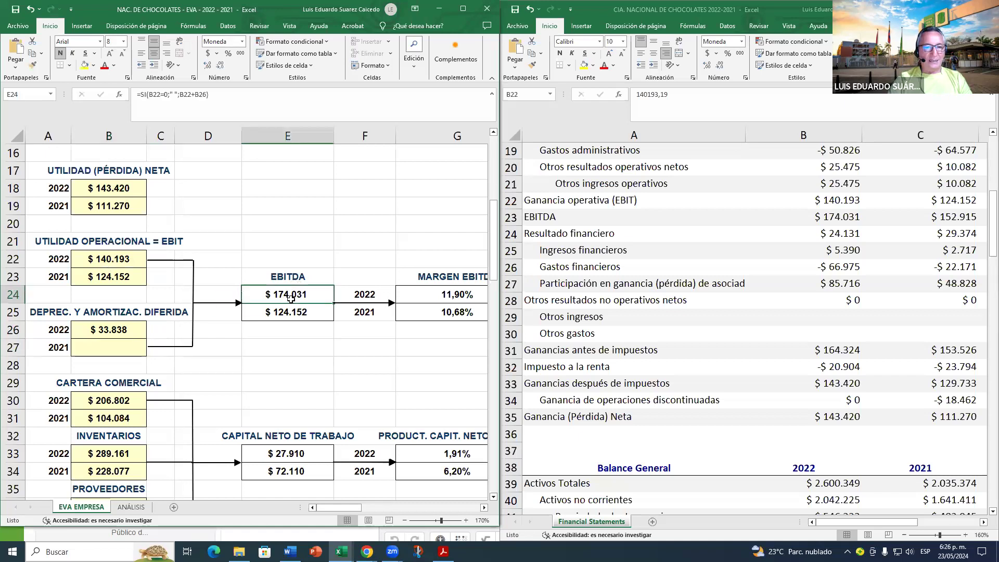
left_click(108, 259)
left_click(110, 333)
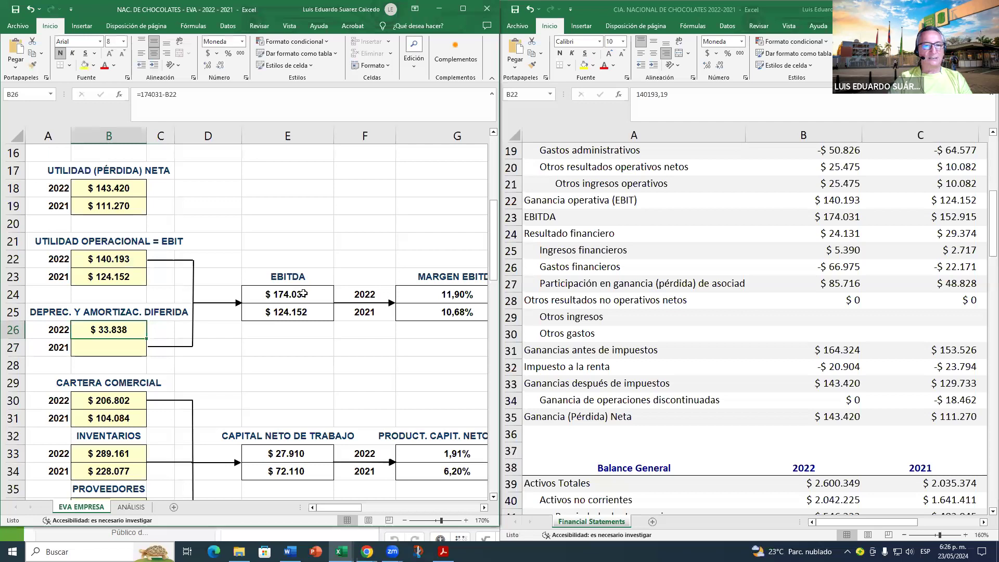
left_click(300, 294)
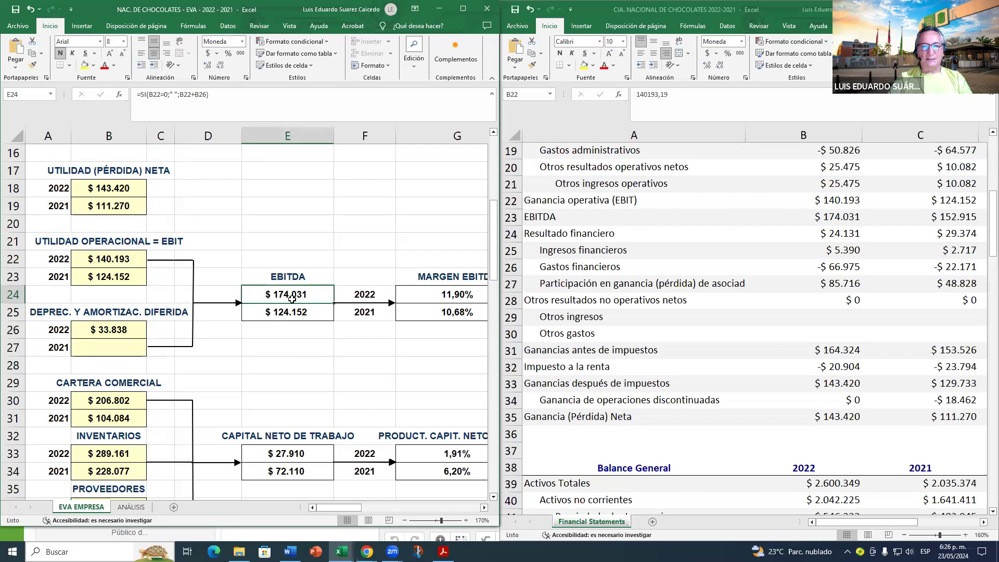
left_click(831, 218)
left_click(832, 218)
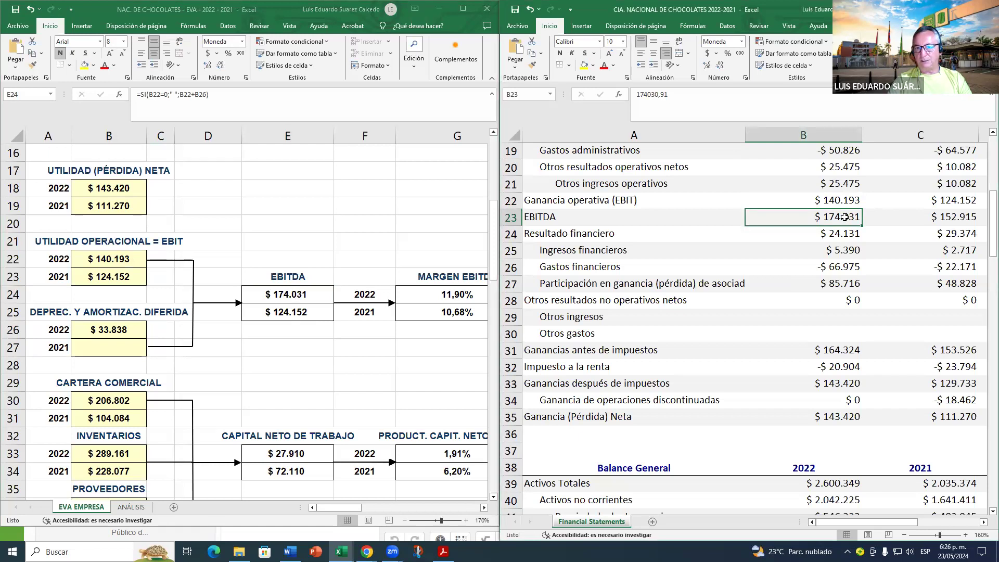
left_click(300, 297)
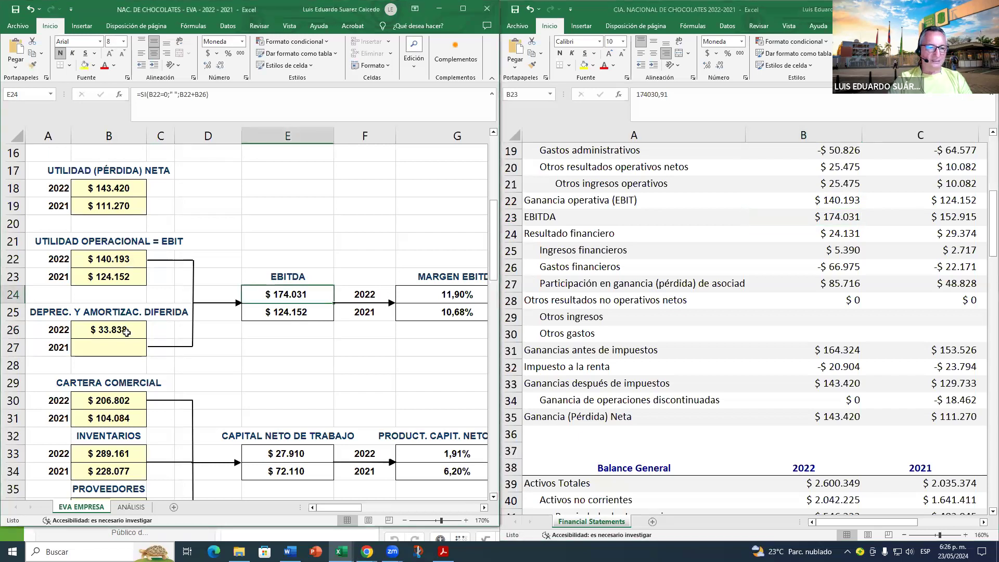
left_click(126, 332)
left_click(295, 291)
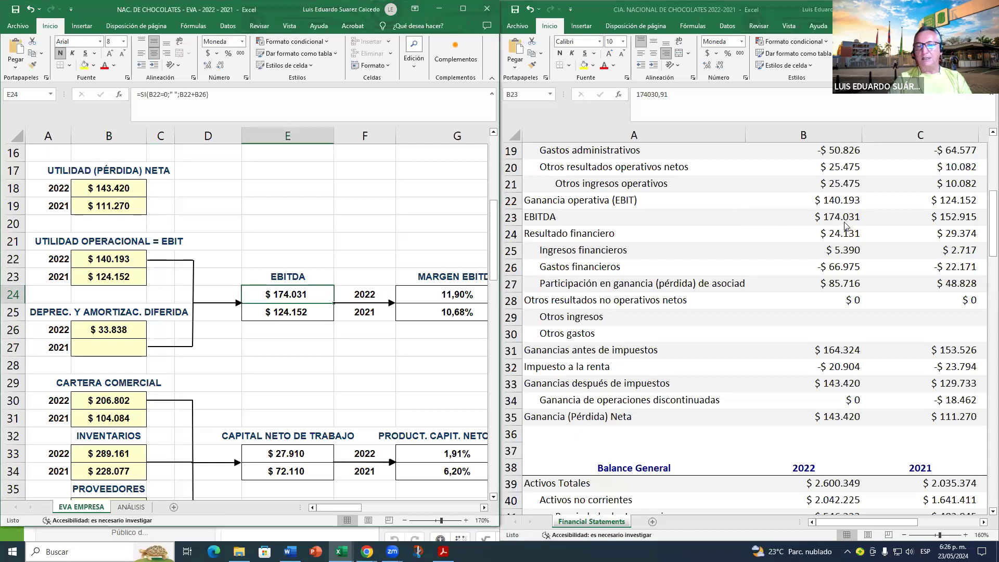
left_click(119, 355)
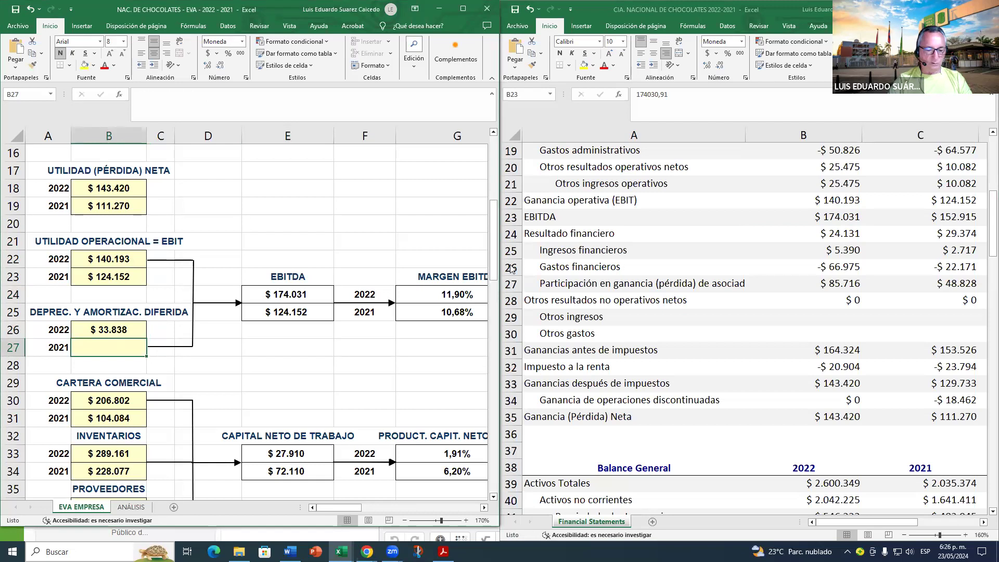
Step: Enter =152915-B23 in B27, giving 2021 depreciation of 28.763
type("=")
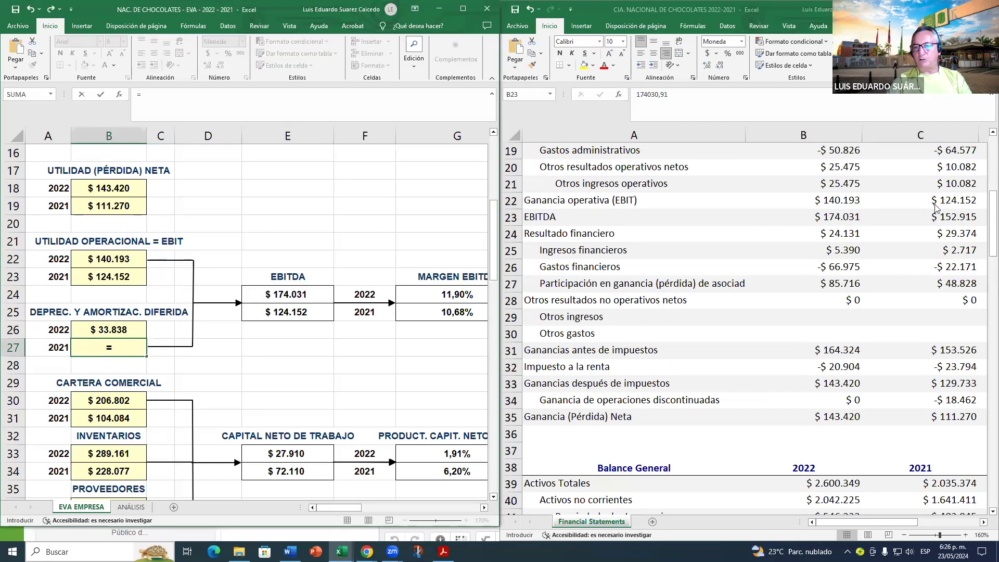
type("152")
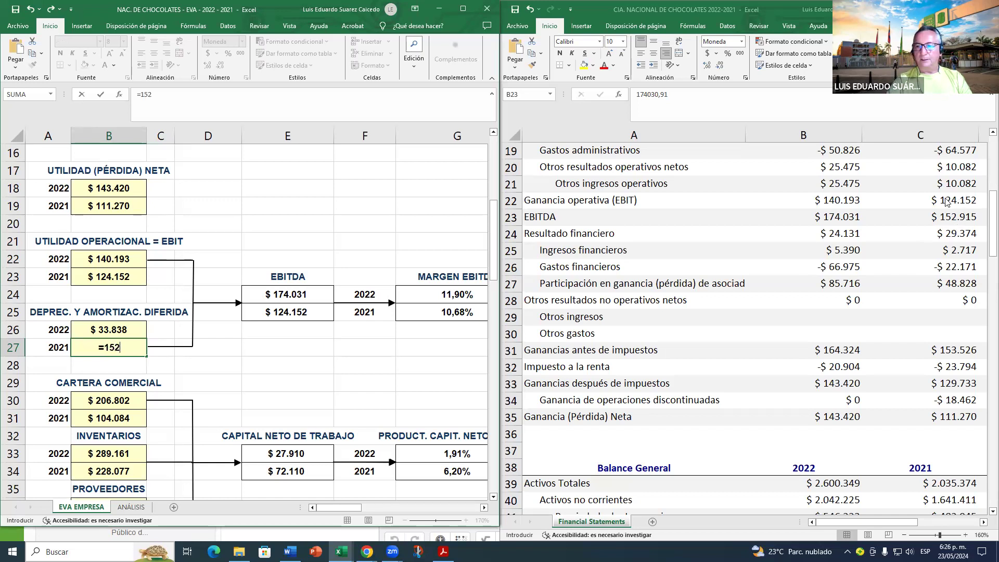
type("915")
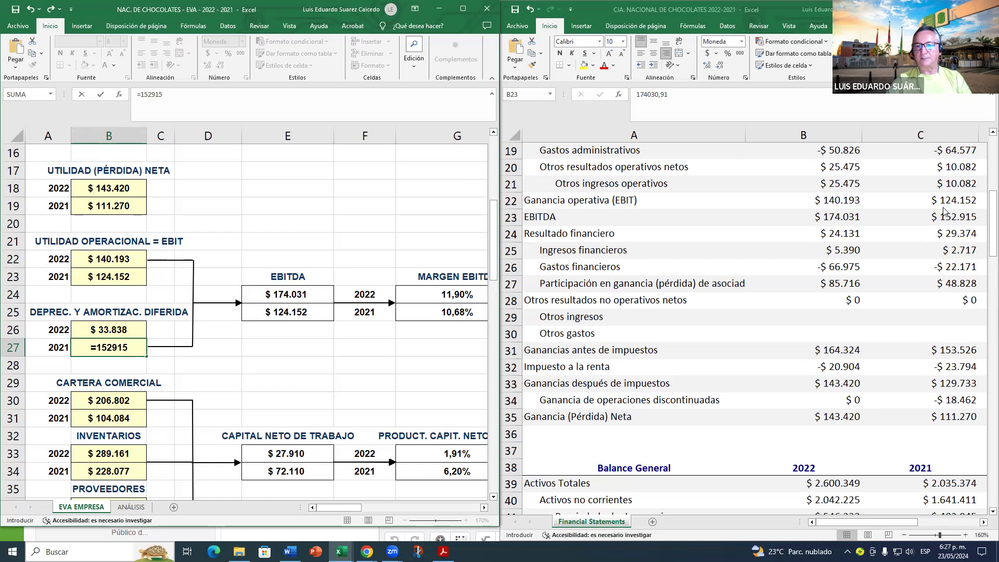
type("-")
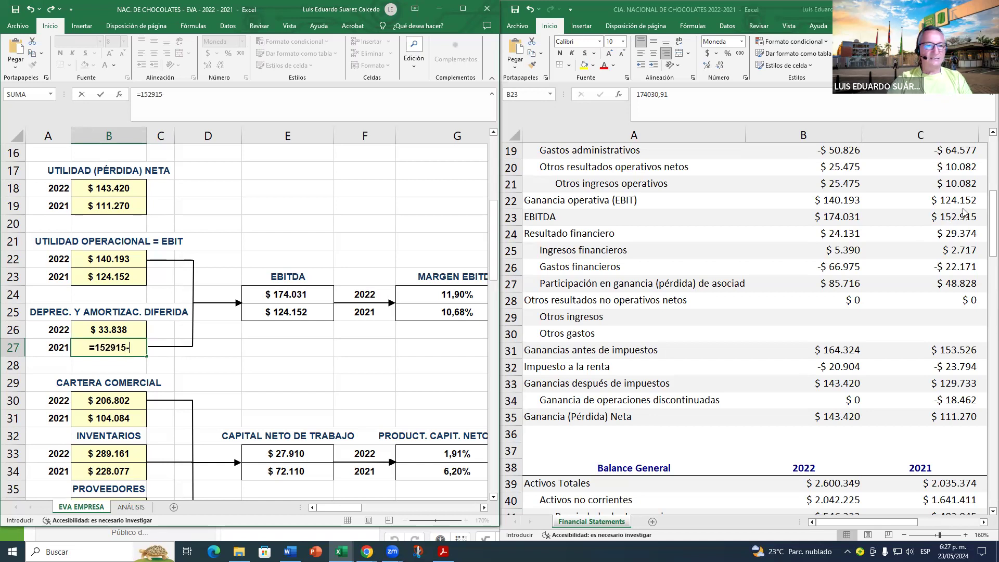
left_click(119, 282)
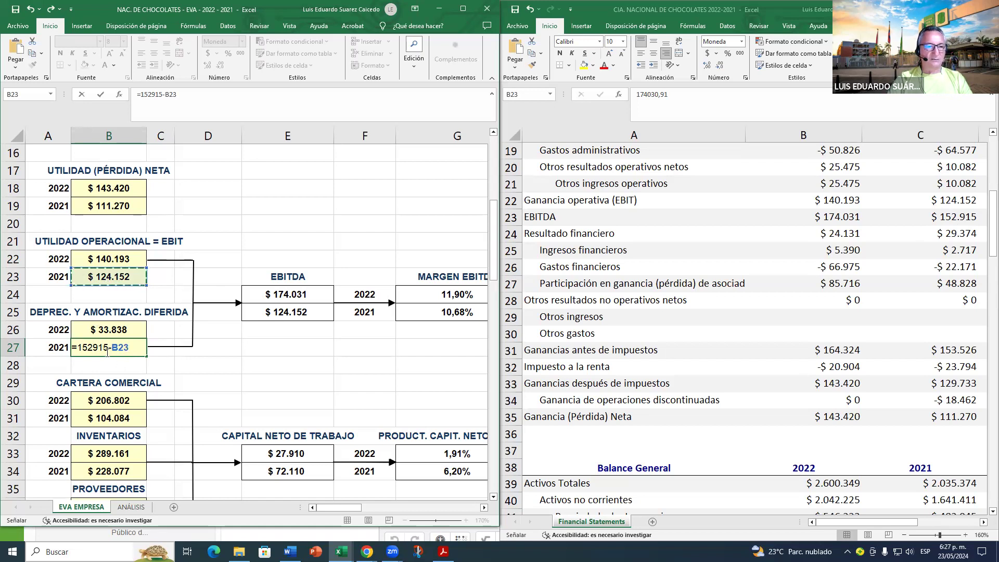
key("Return")
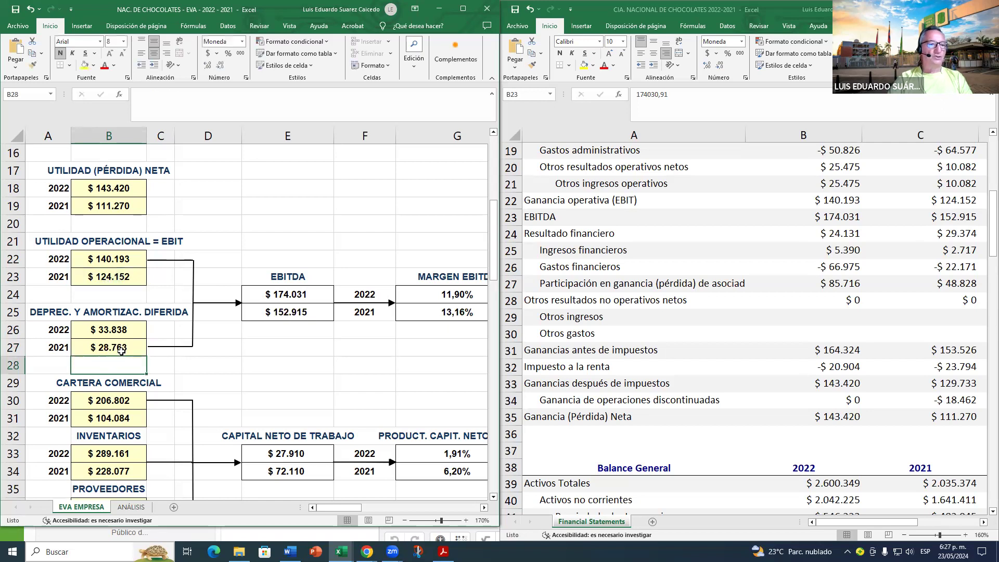
left_click(121, 350)
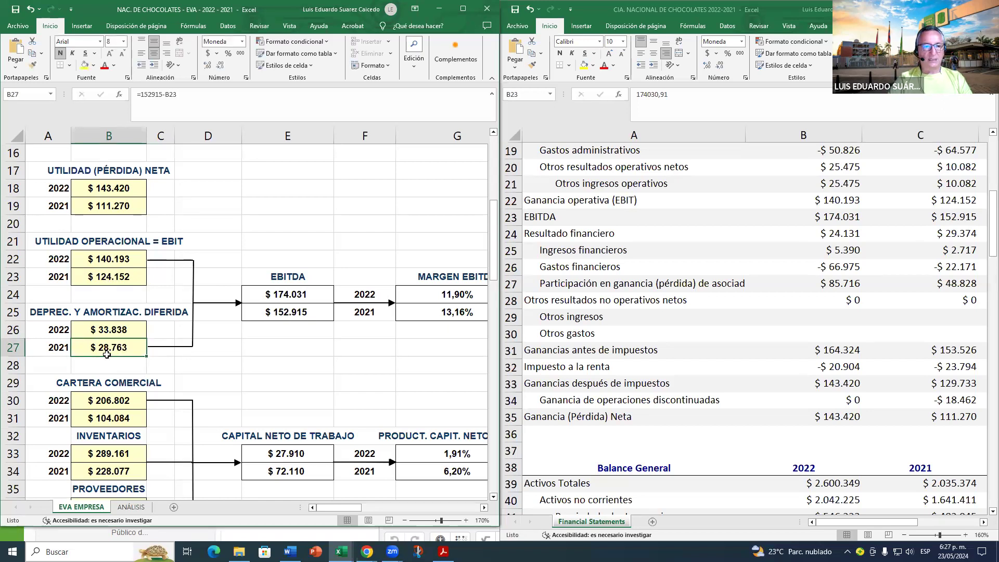
Step: Confirm 2021 EBITDA of 152.915 matches the reported statements, and recheck 2022 figures
left_click(298, 311)
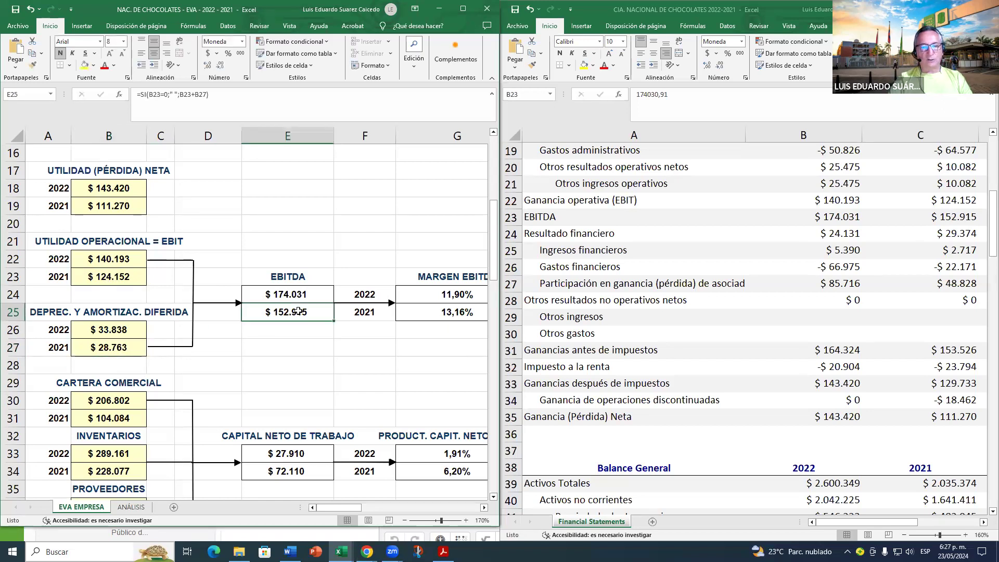
left_click(111, 277)
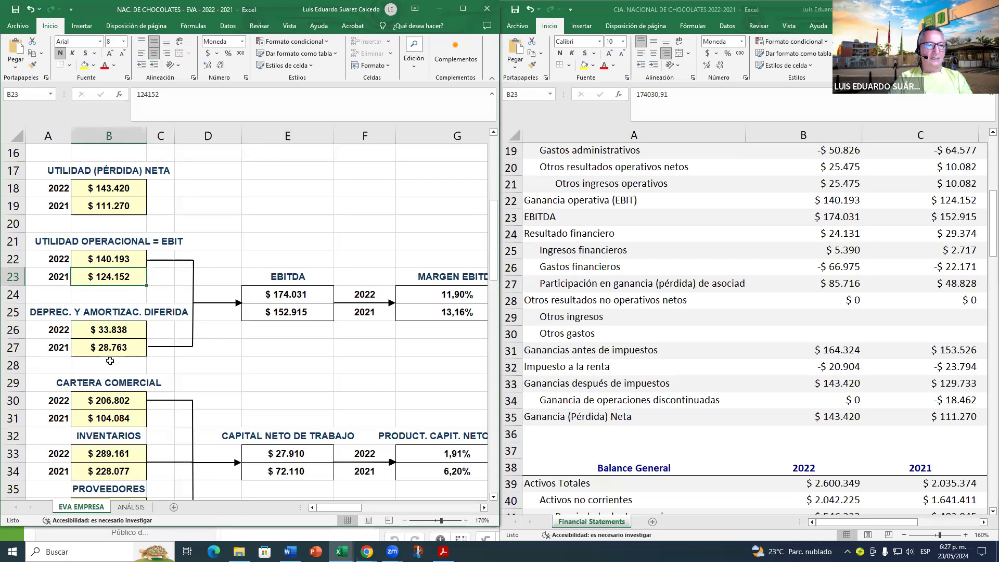
left_click(279, 315)
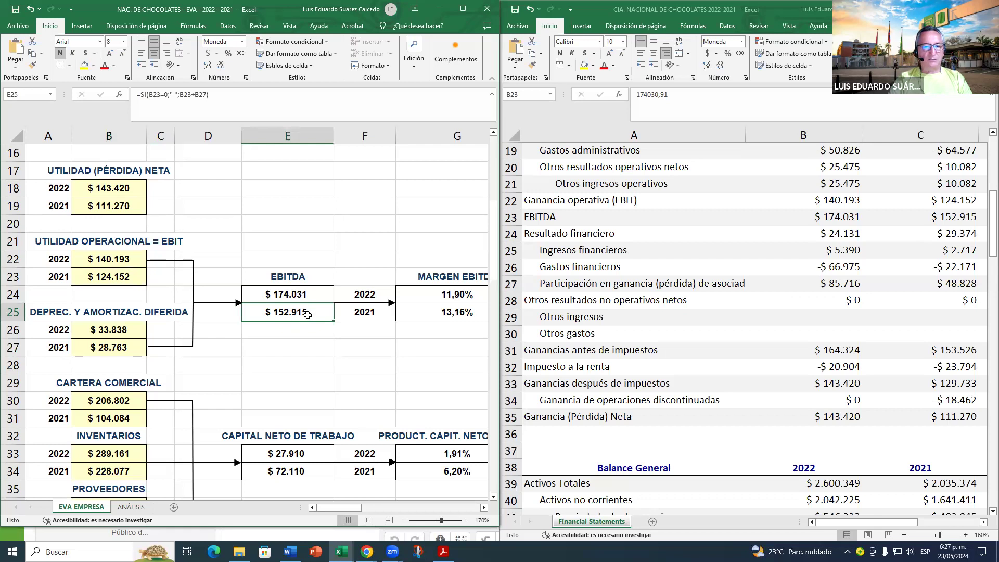
left_click(951, 215)
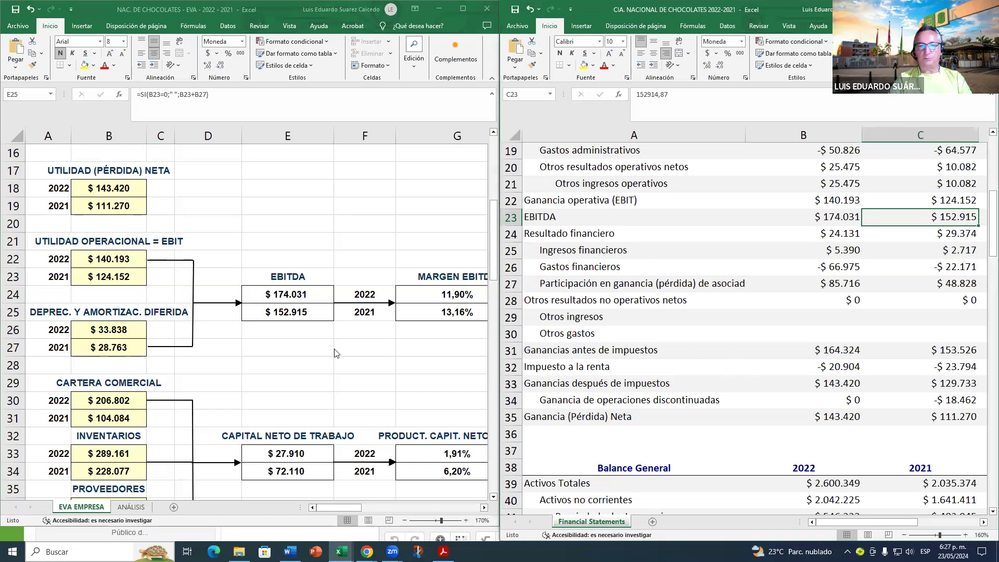
left_click(119, 329)
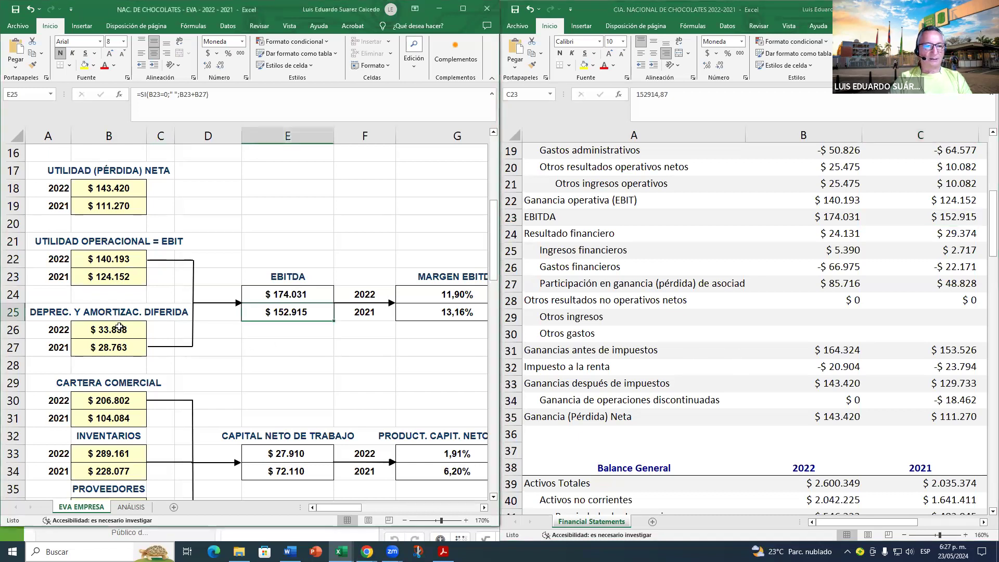
left_click(287, 293)
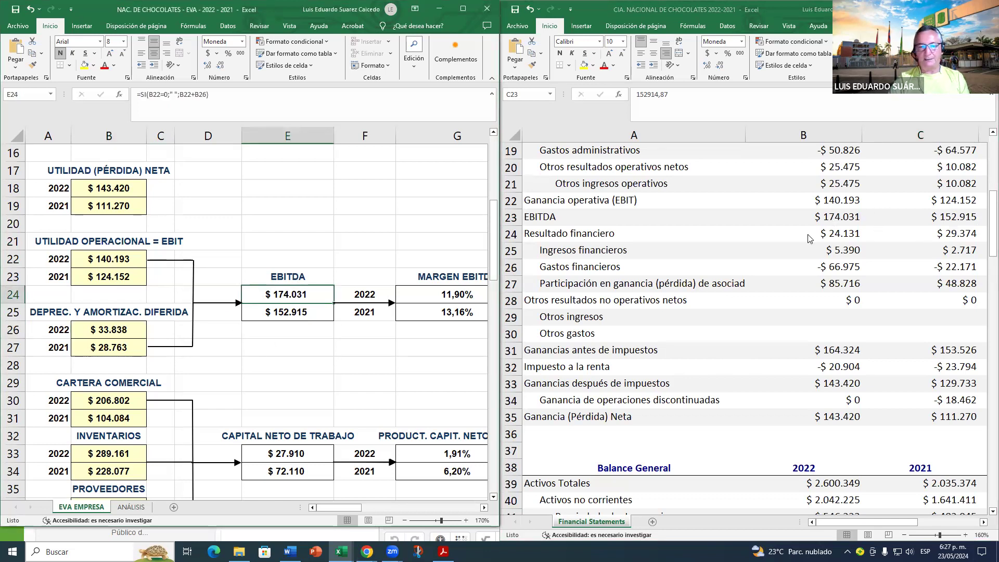
Step: Locate the depreciation adjustment line in the Estado de Flujo de Efectivo
scroll(245, 323, "down", 1)
scroll(650, 281, "down", 19)
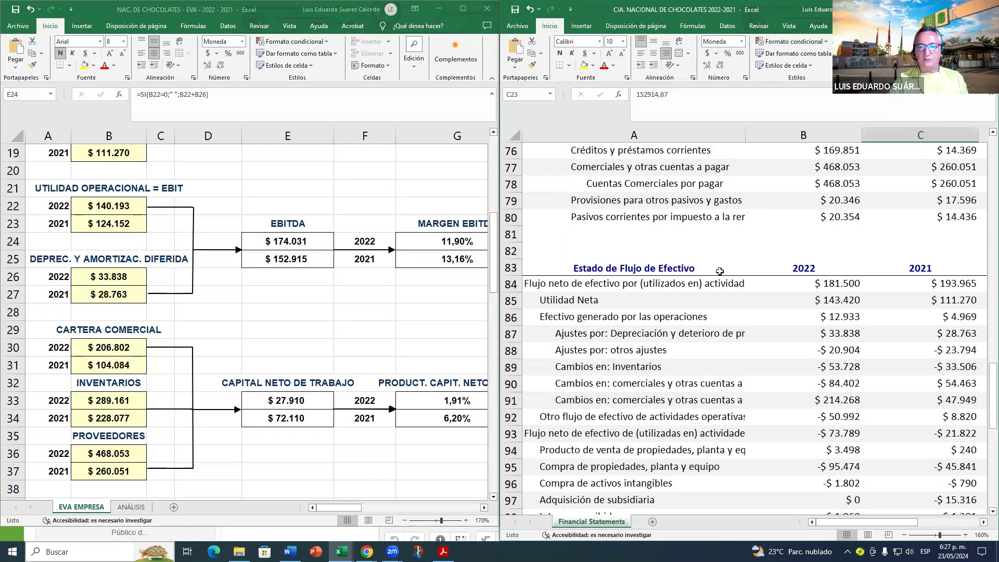
left_click(617, 334)
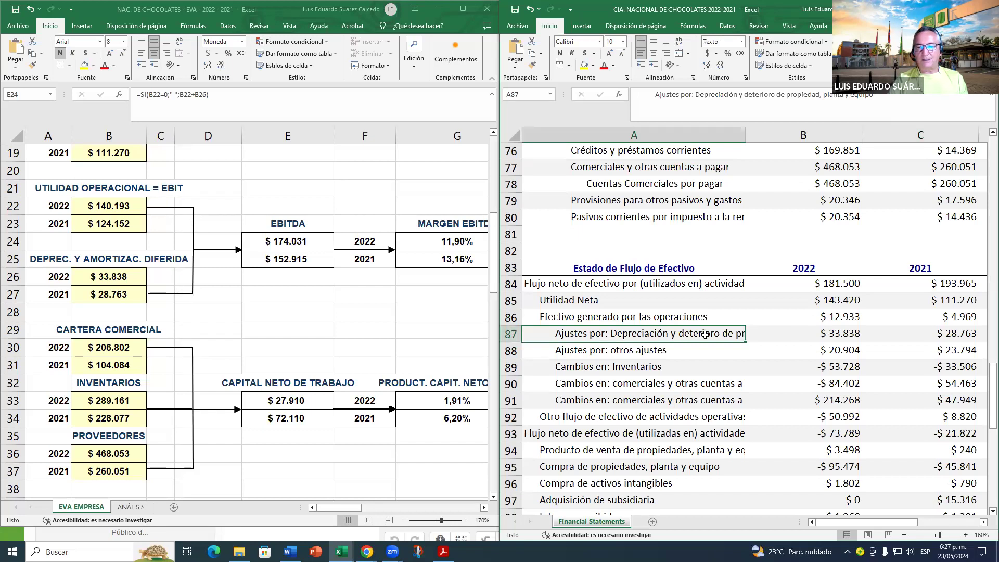
left_click(865, 333)
left_click(854, 333)
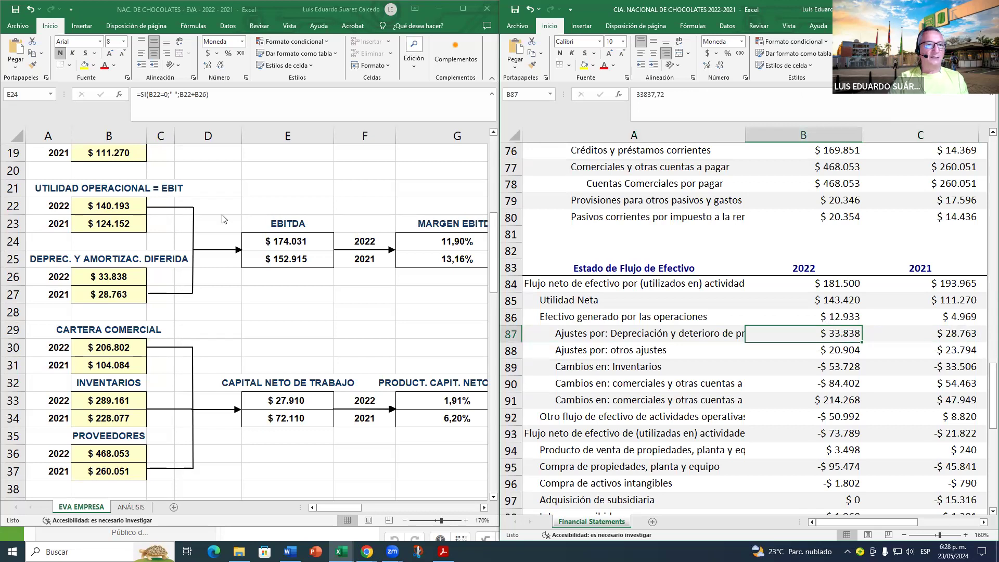
Step: Compare cash-flow depreciation in B87 and C87 with the template's 33.838 and 28.763
left_click(109, 275)
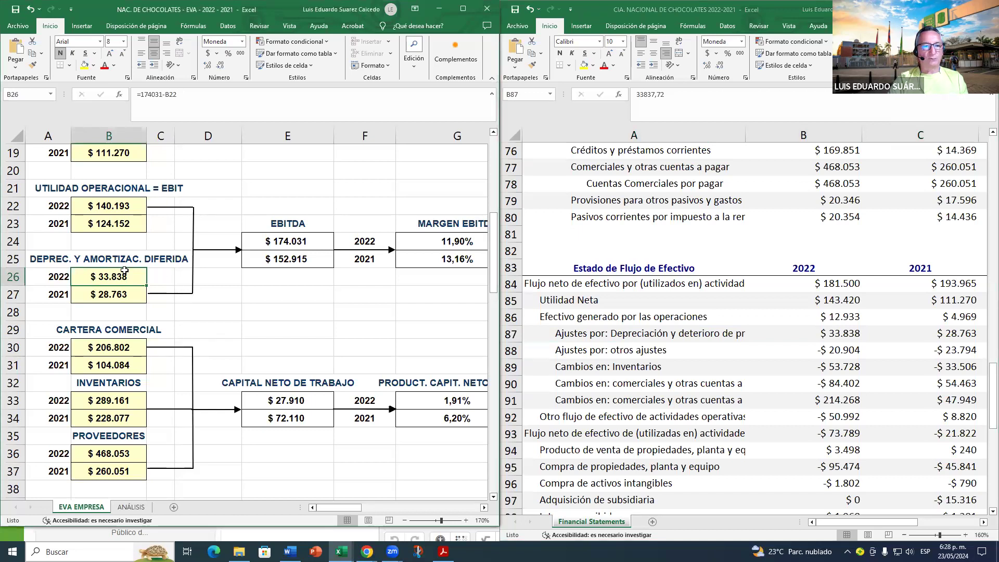
left_click(843, 335)
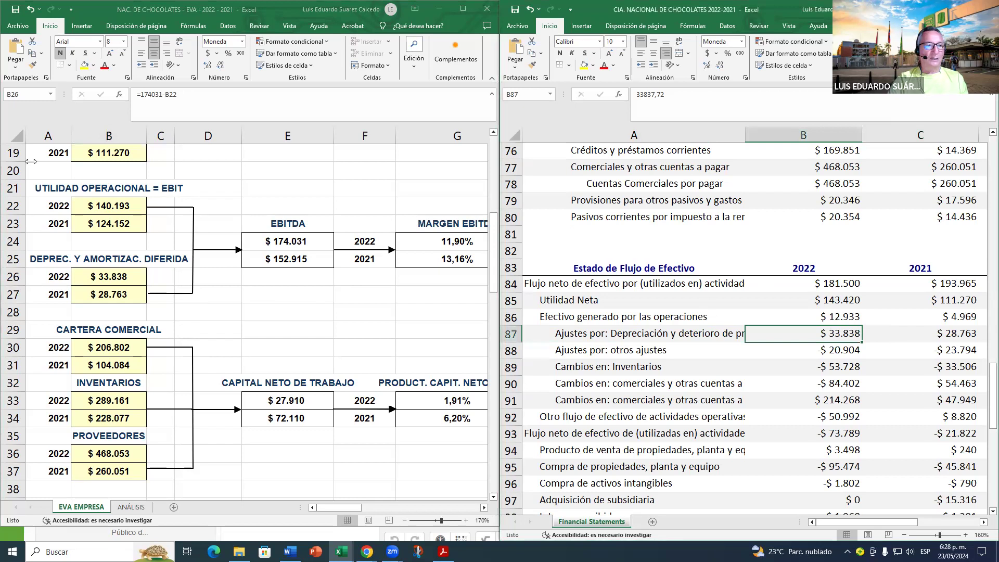
left_click(100, 274)
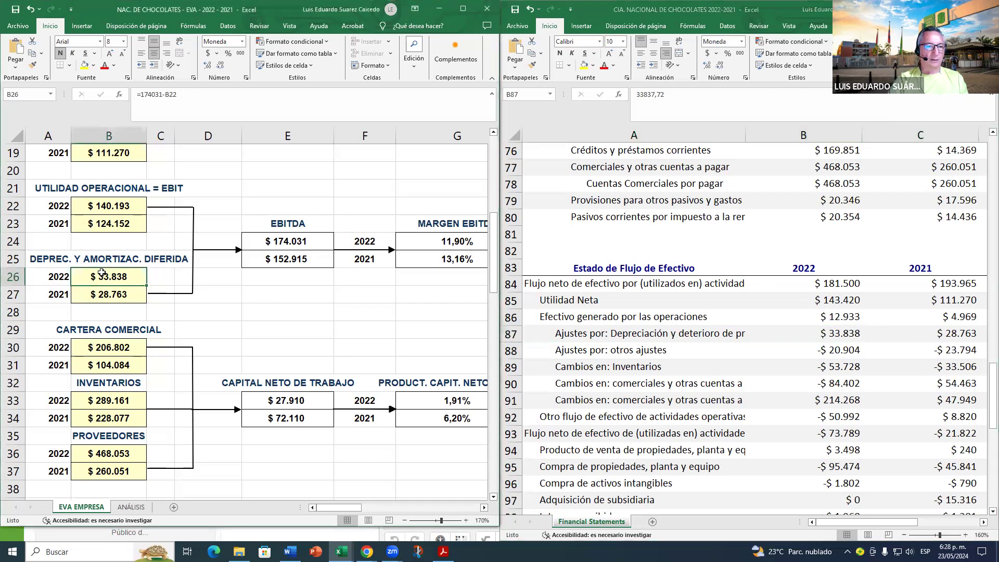
left_click(109, 295)
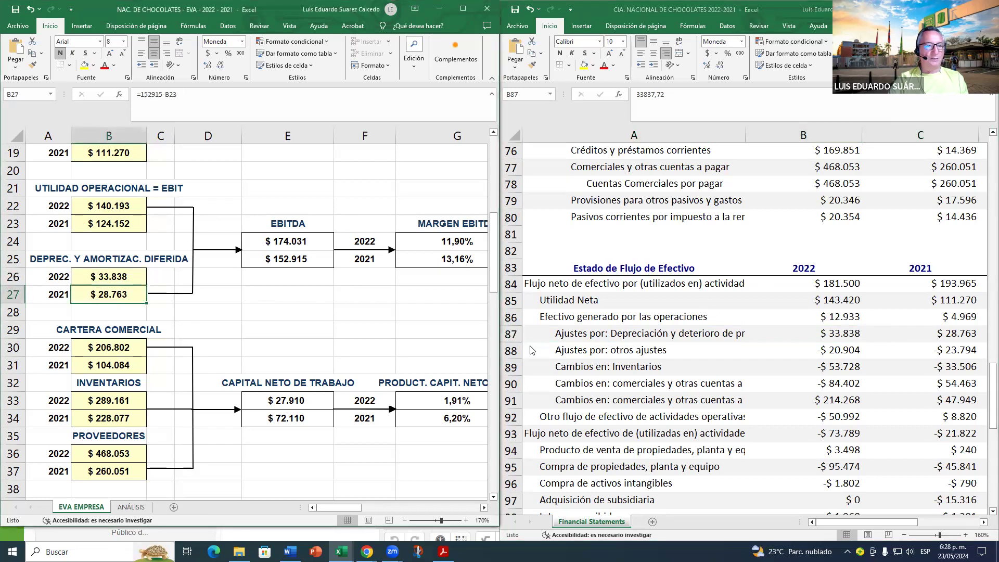
left_click(964, 333)
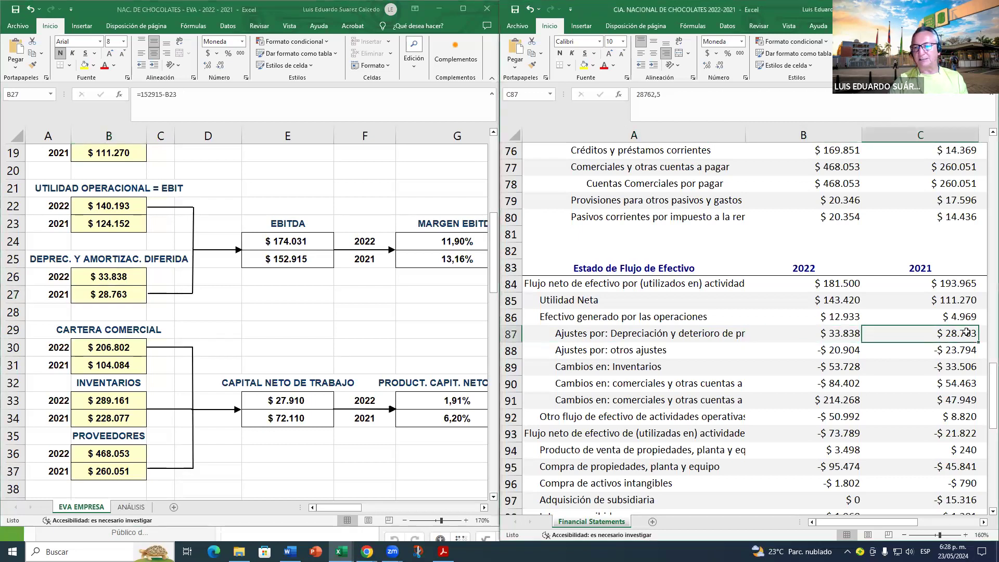
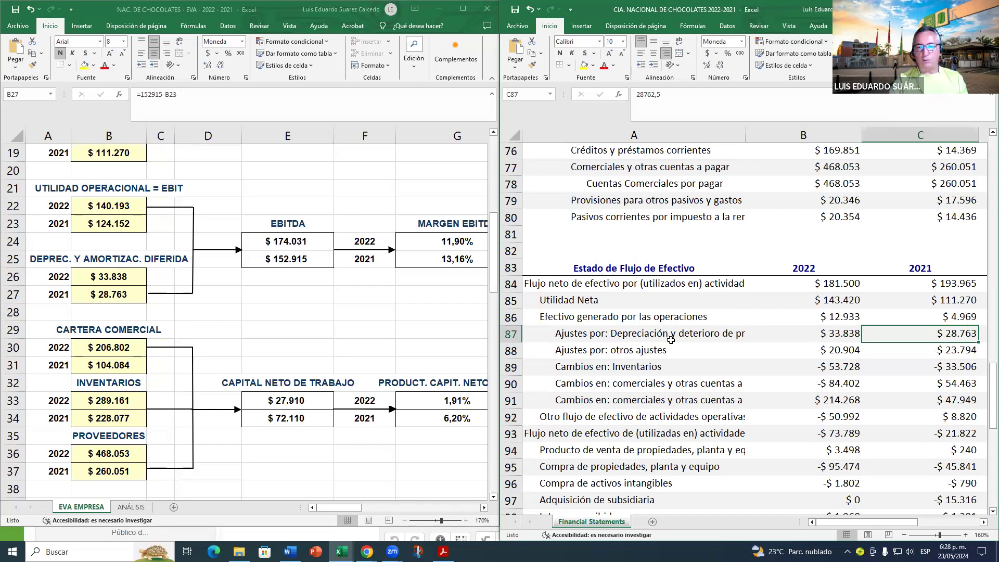
Step: Inspect the 2022 depreciation adjustment, EBITDA and EBITDA margin formulas on EVA EMPRESA
left_click(840, 335)
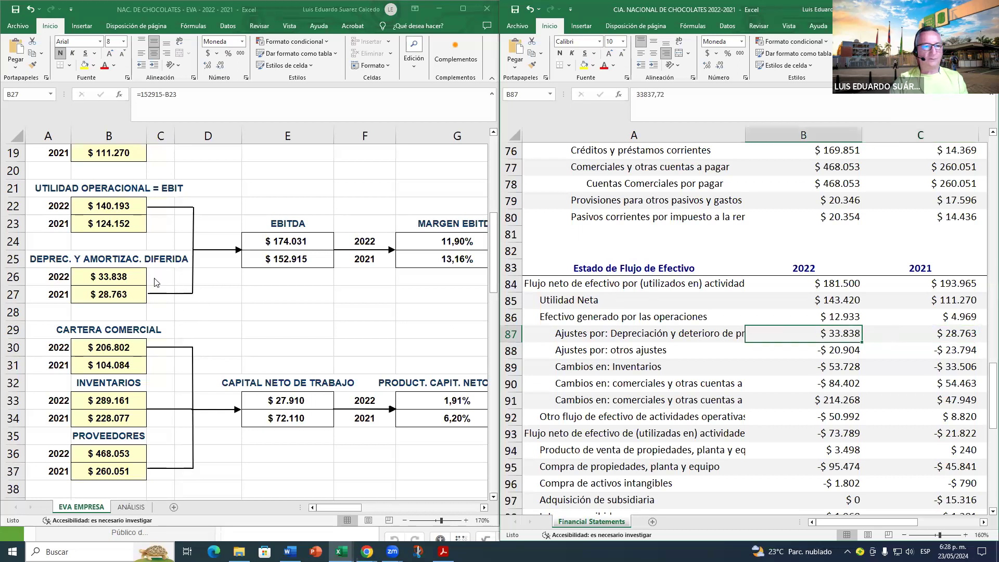
left_click(295, 248)
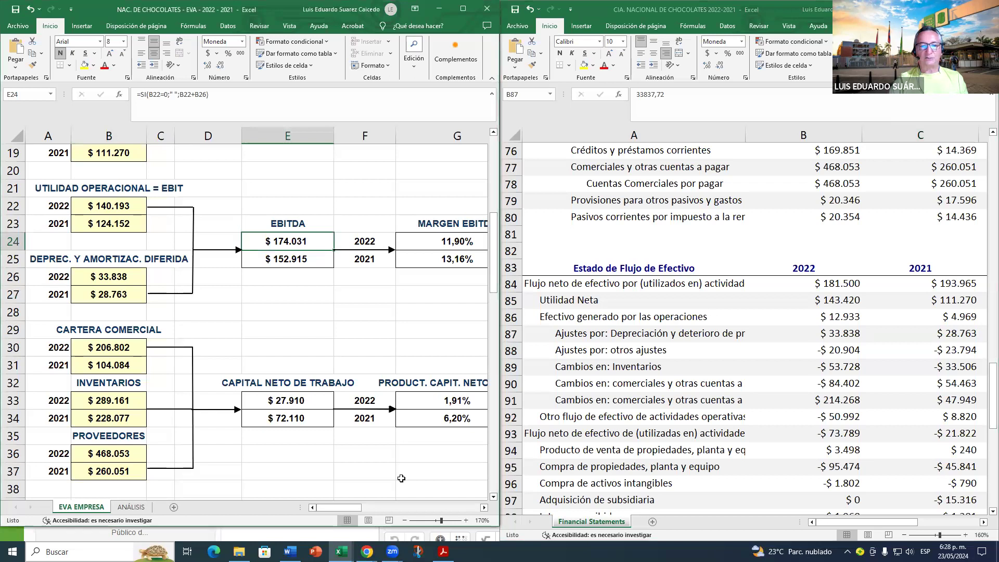
left_click(483, 510)
left_click(484, 510)
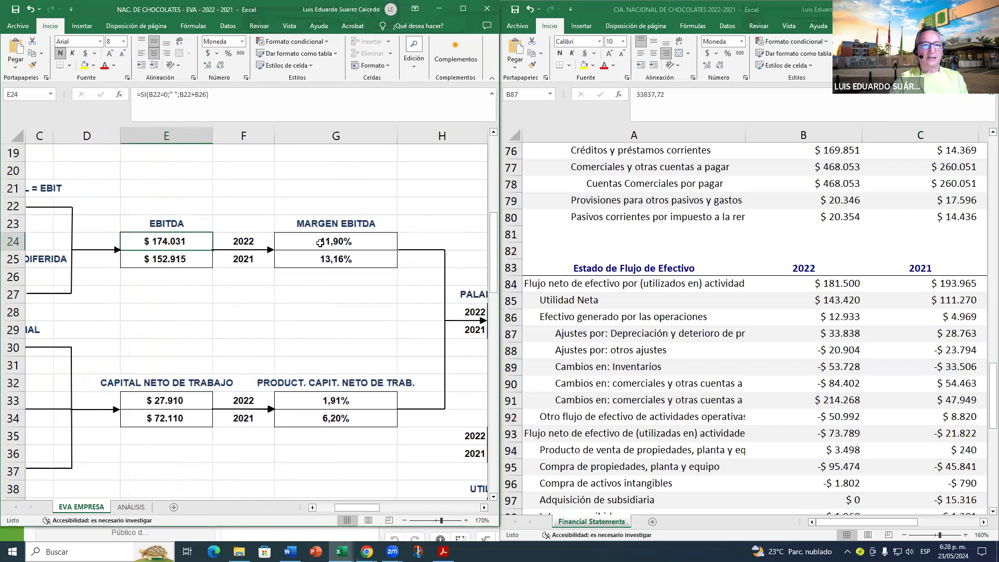
left_click(357, 239)
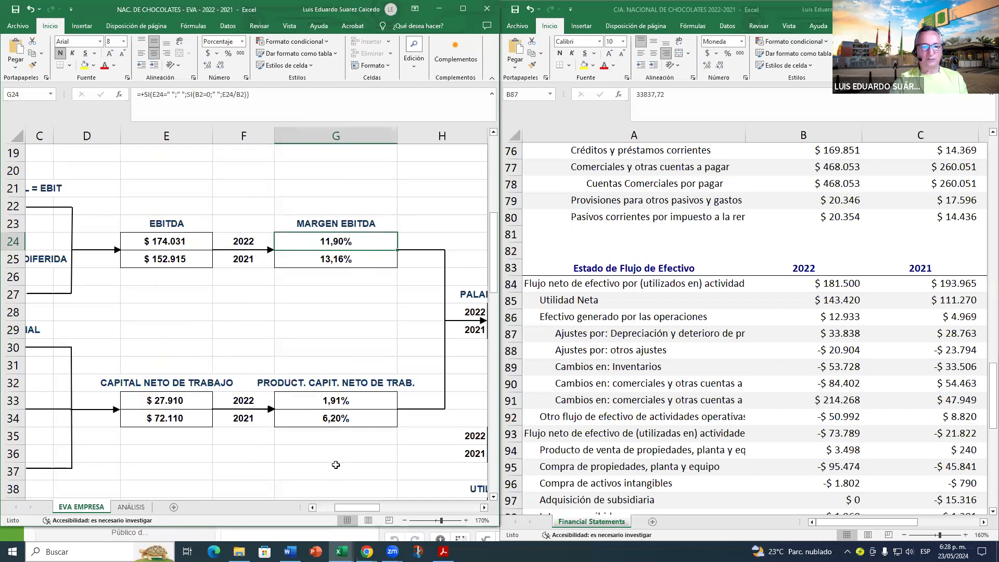
left_click_drag(343, 508, 326, 508)
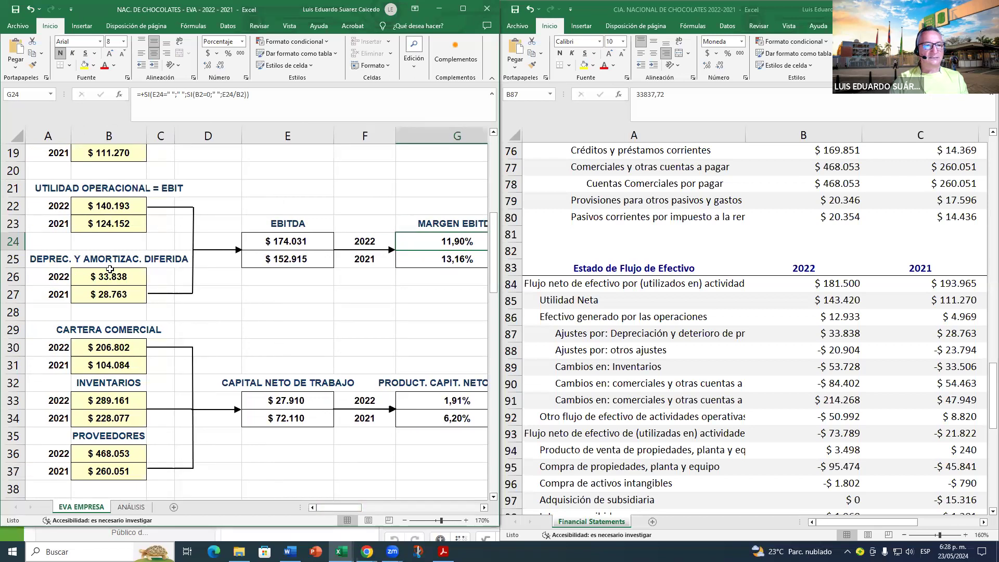
scroll(109, 259, "up", 4)
scroll(109, 259, "up", 2)
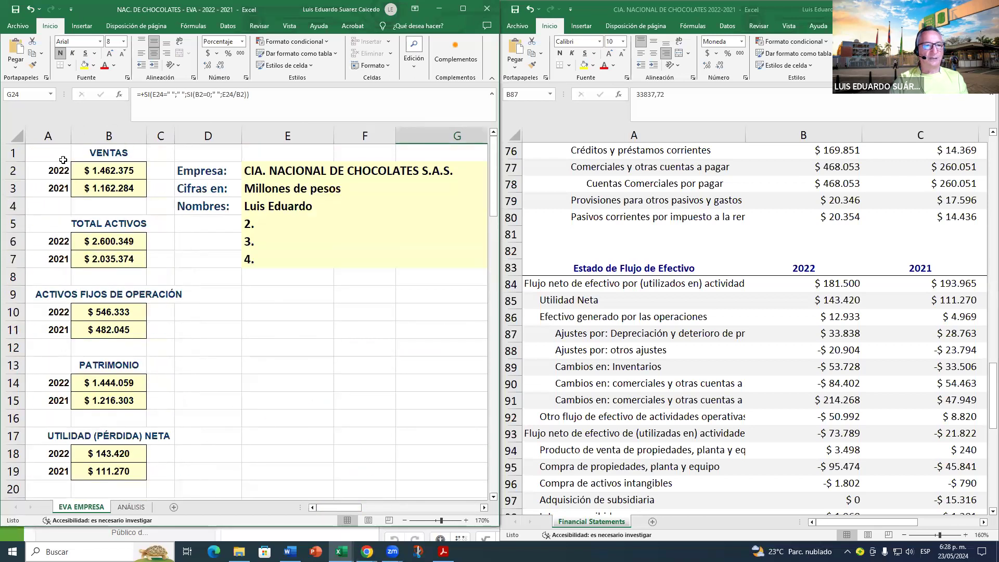
scroll(106, 234, "down", 1)
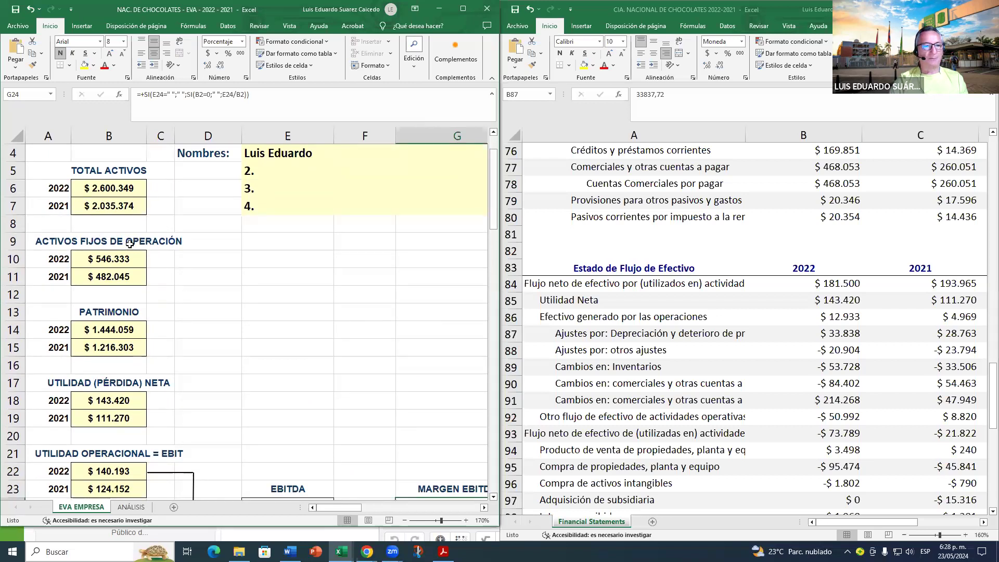
scroll(127, 247, "down", 2)
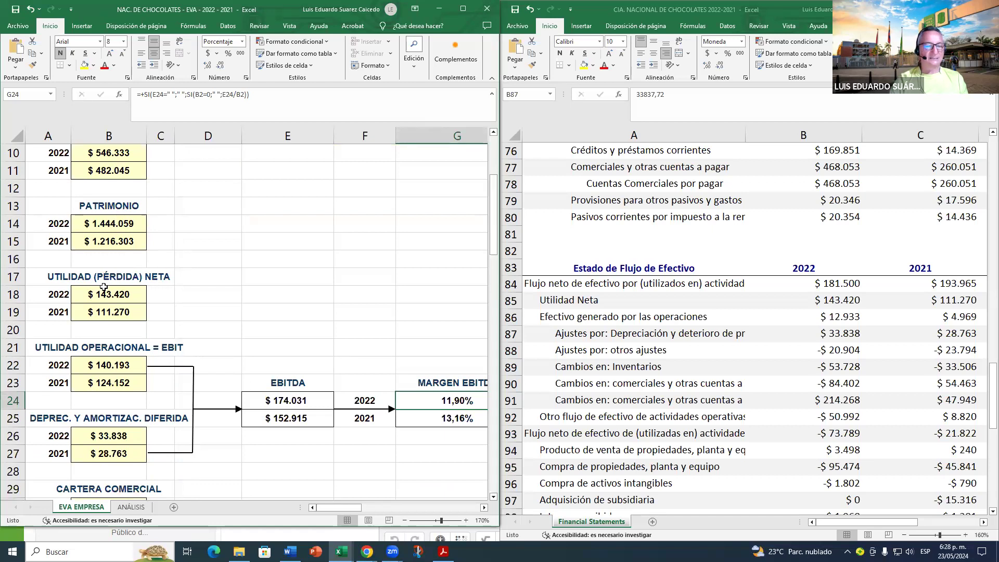
Step: Re-enter the 2022 EBIT as 140.193, taken from the Ganancia operativa (EBIT) row
left_click(124, 364)
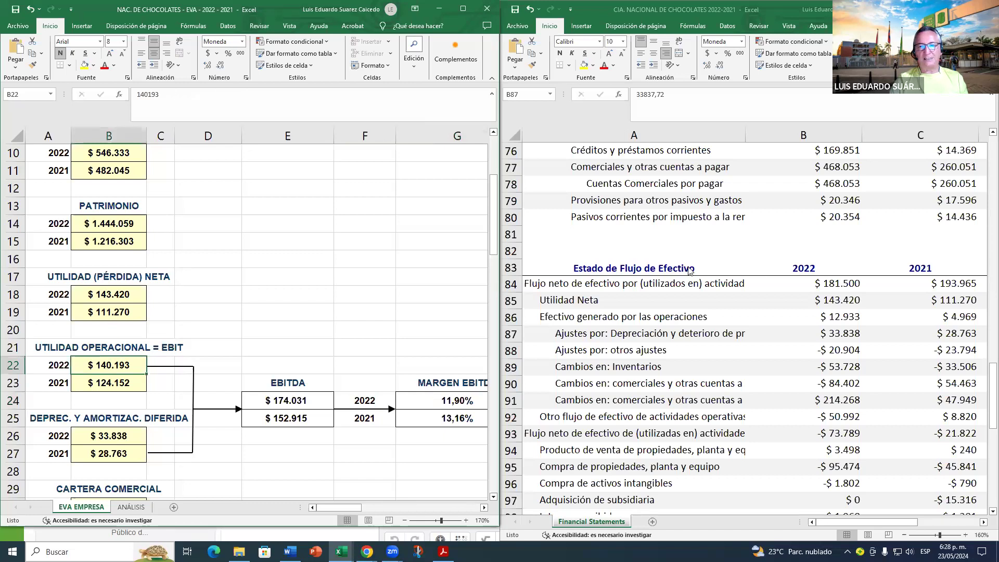
scroll(787, 199, "up", 3)
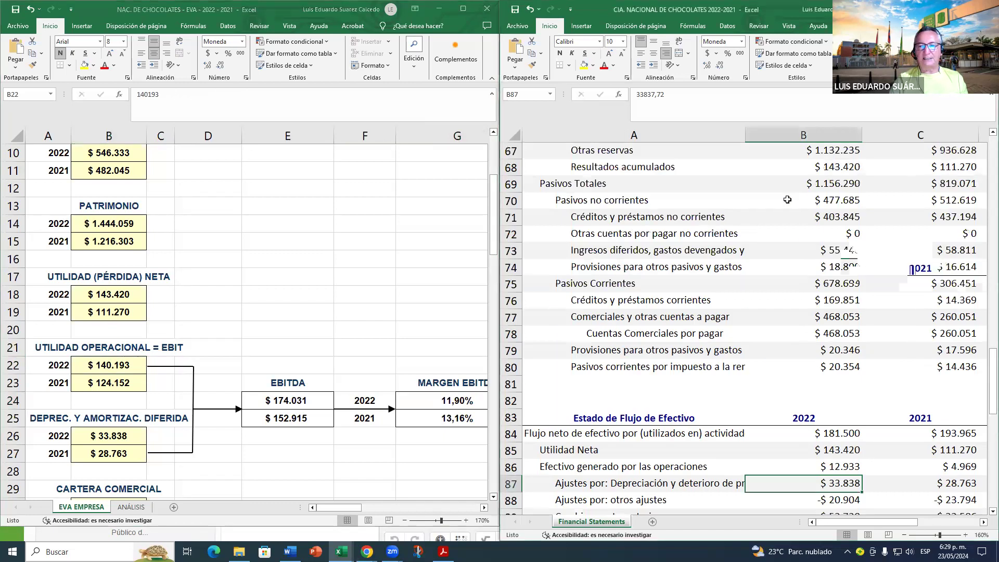
scroll(787, 200, "up", 18)
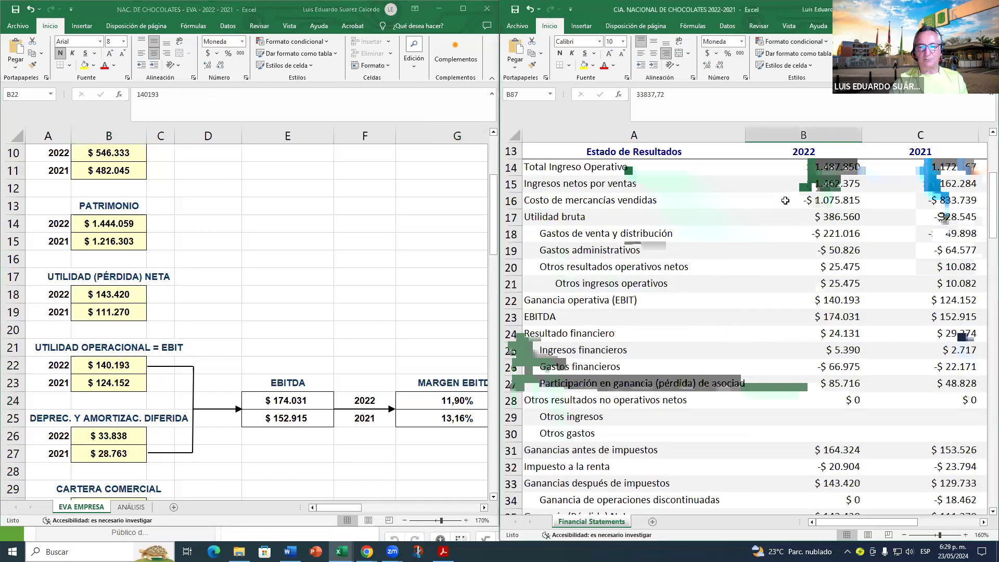
left_click(615, 300)
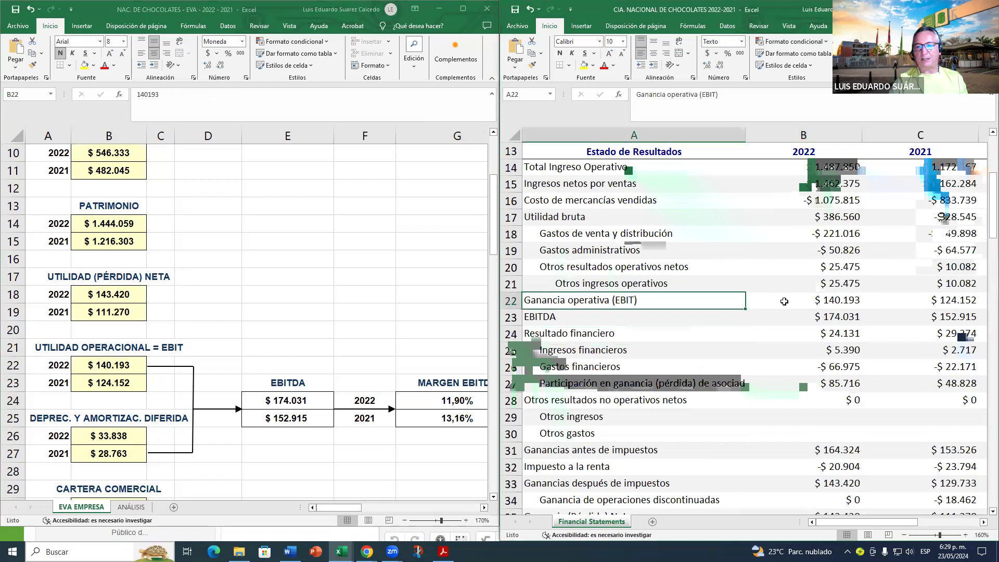
left_click(812, 303)
left_click(810, 199)
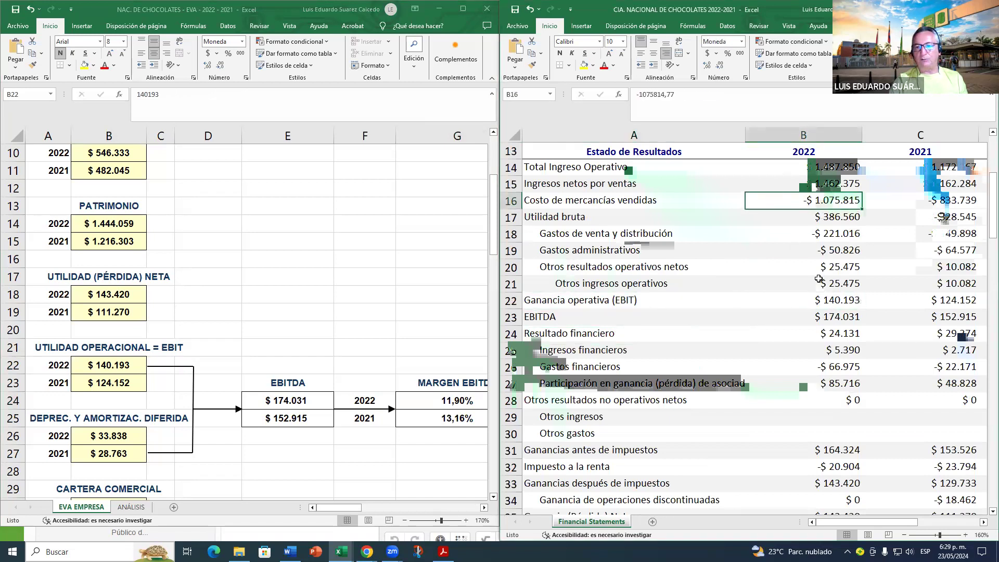
left_click(99, 366)
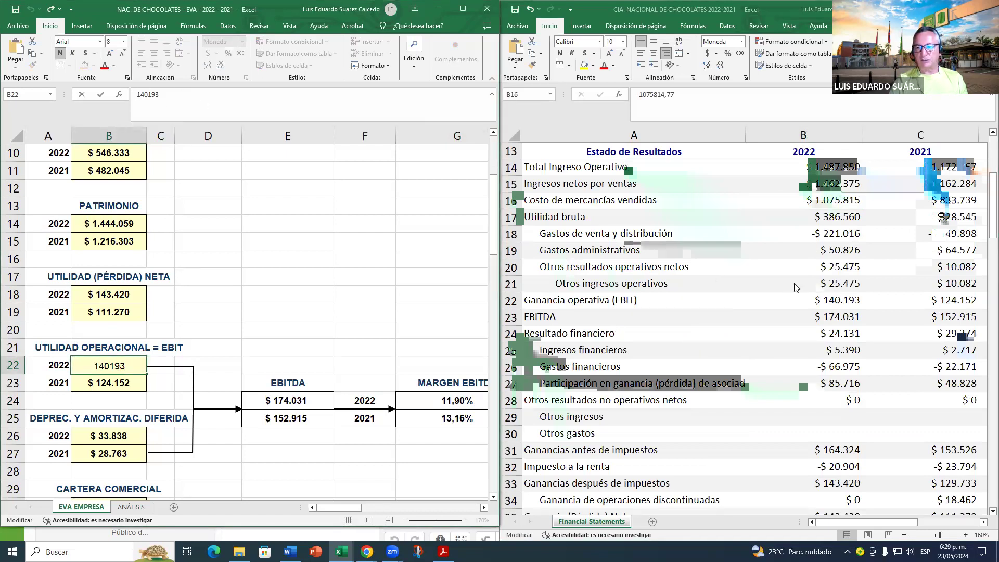
left_click(194, 308)
Step: Move down to the 2022 trade receivables input
scroll(194, 307, "down", 3)
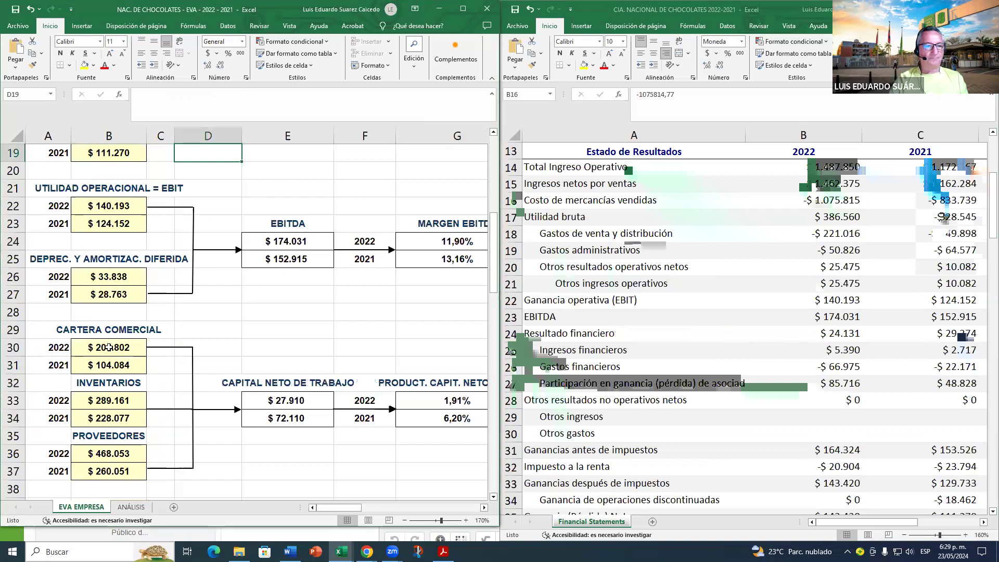
left_click(108, 348)
scroll(675, 302, "down", 1)
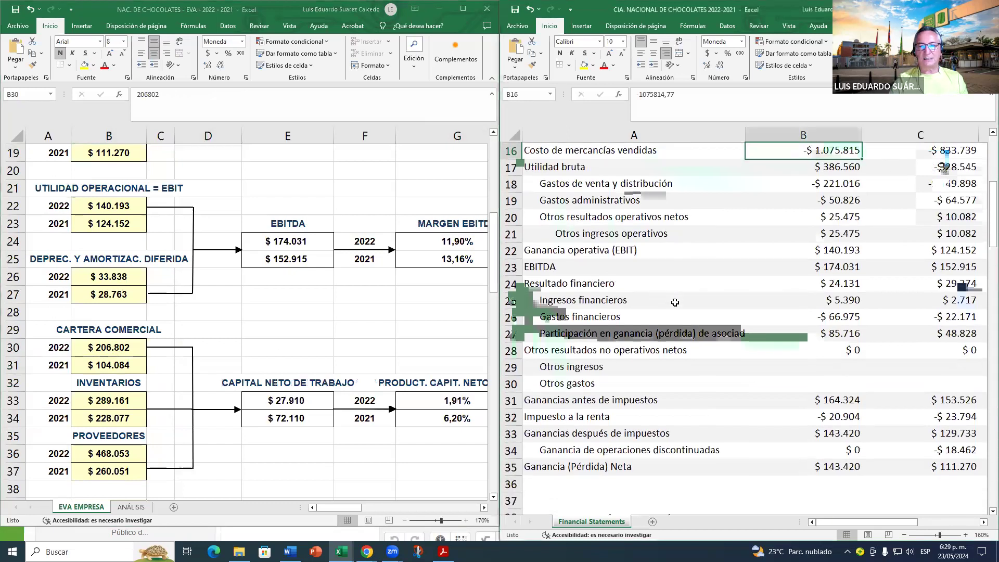
scroll(675, 302, "down", 5)
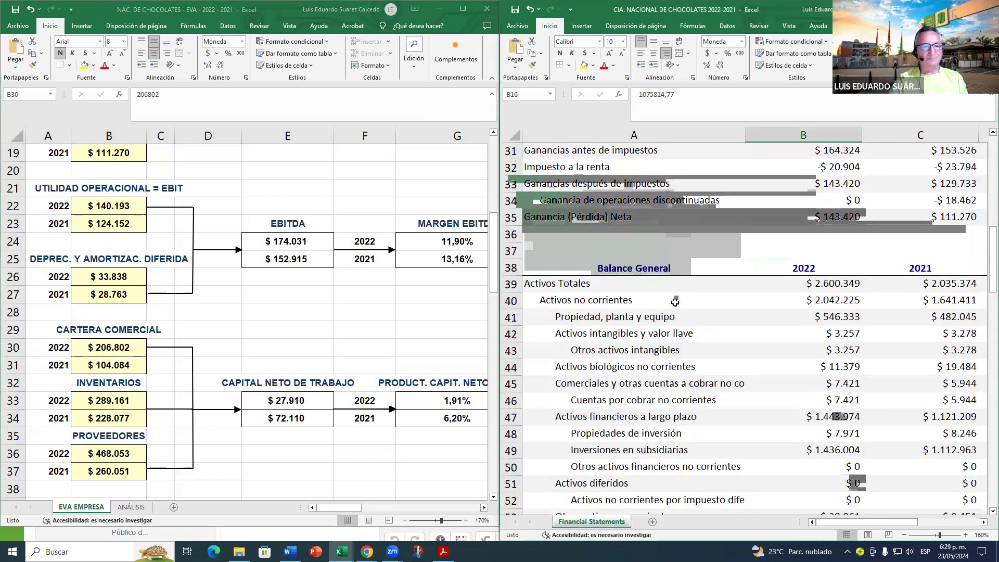
left_click(116, 349)
left_click(681, 348)
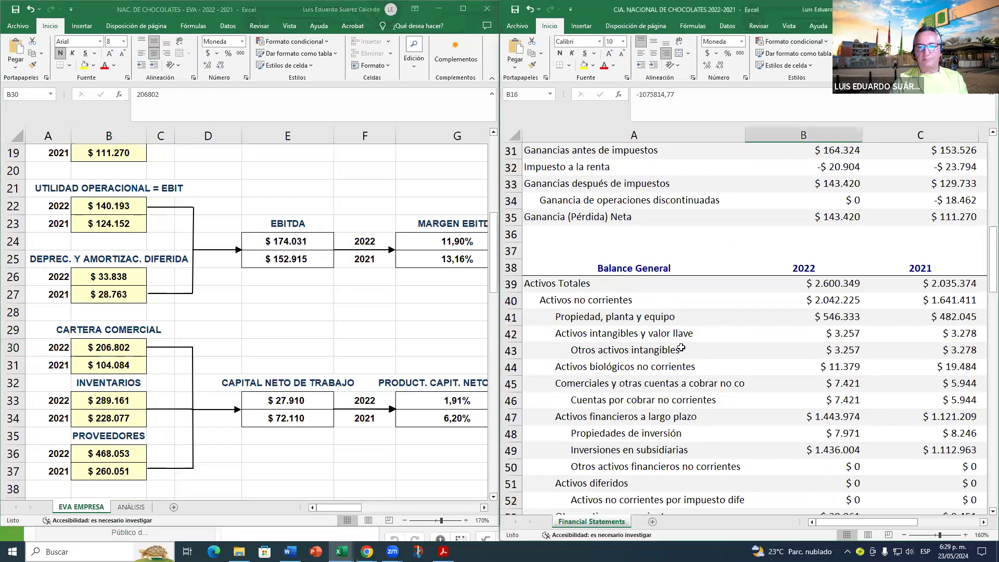
scroll(682, 348, "down", 2)
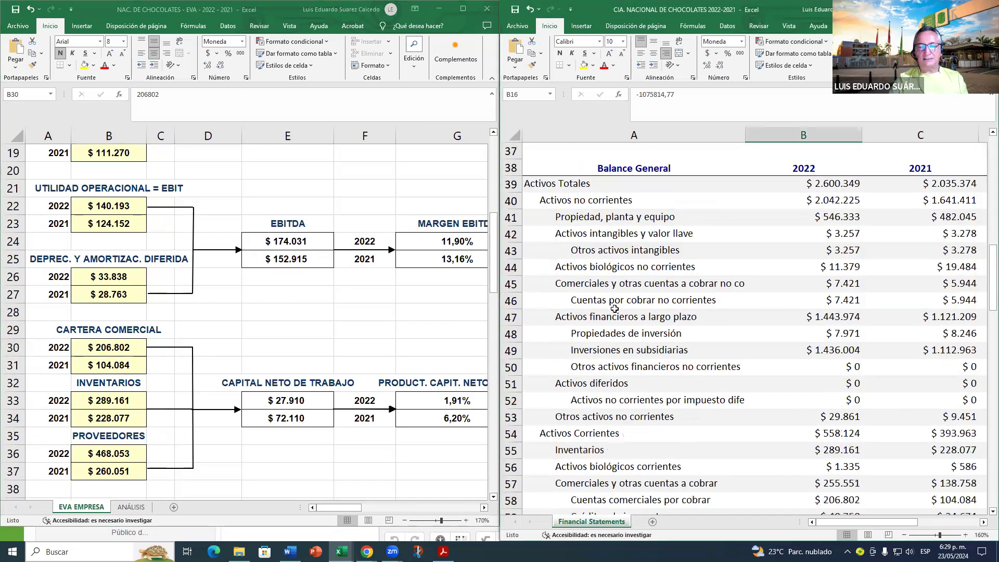
scroll(626, 360, "down", 1)
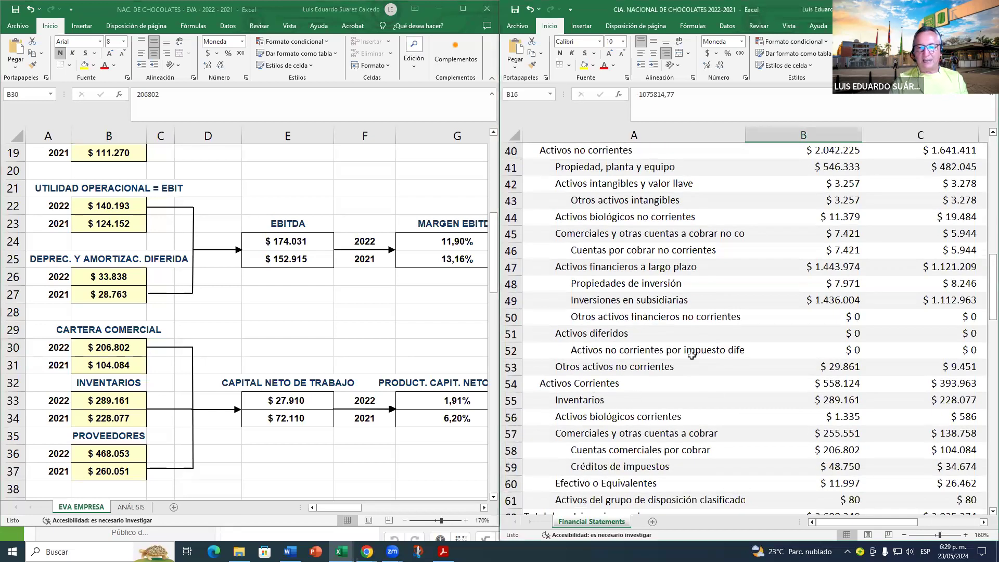
scroll(694, 432, "down", 1)
left_click(628, 404)
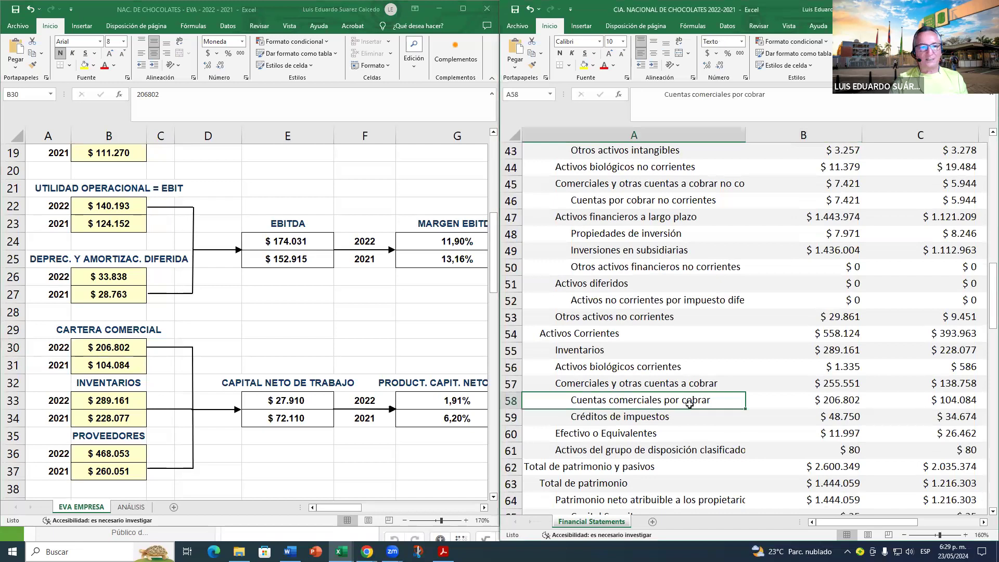
left_click(790, 401)
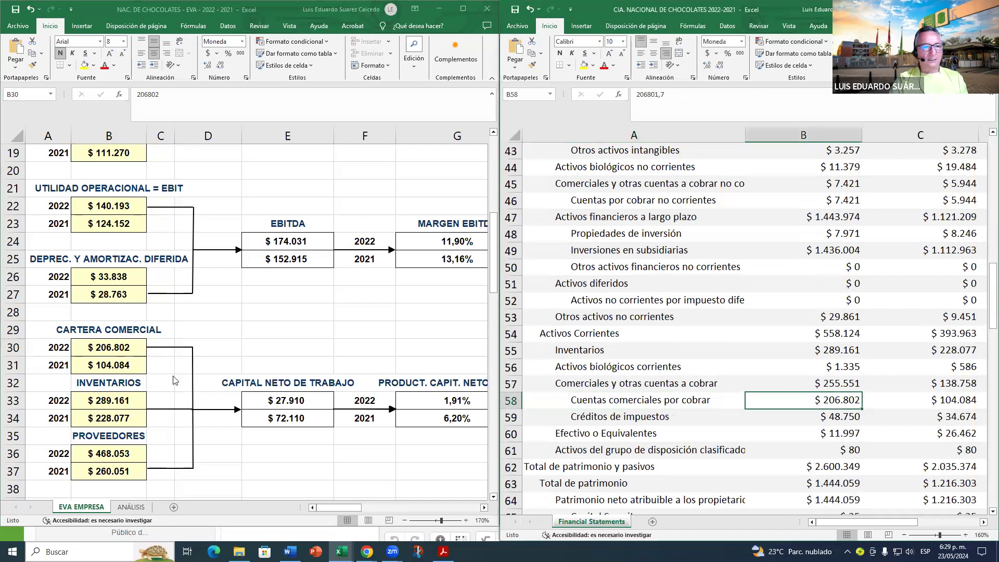
left_click(121, 347)
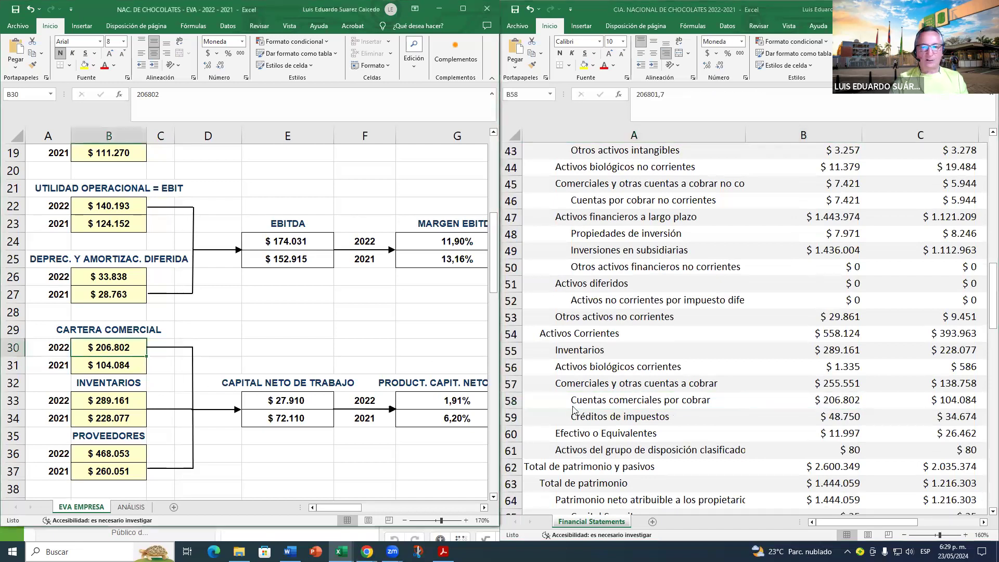
left_click(636, 399)
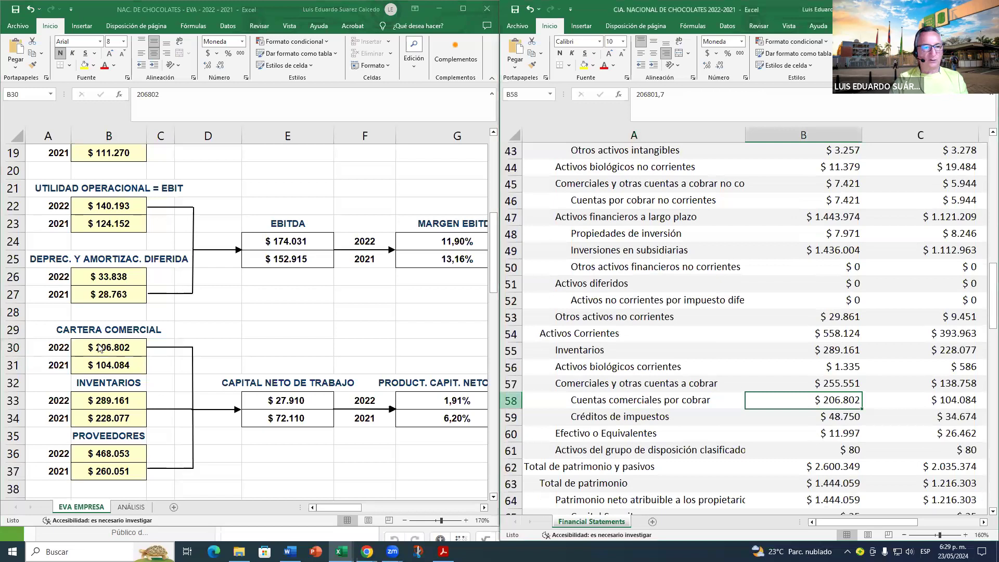
left_click(628, 404)
left_click(608, 386)
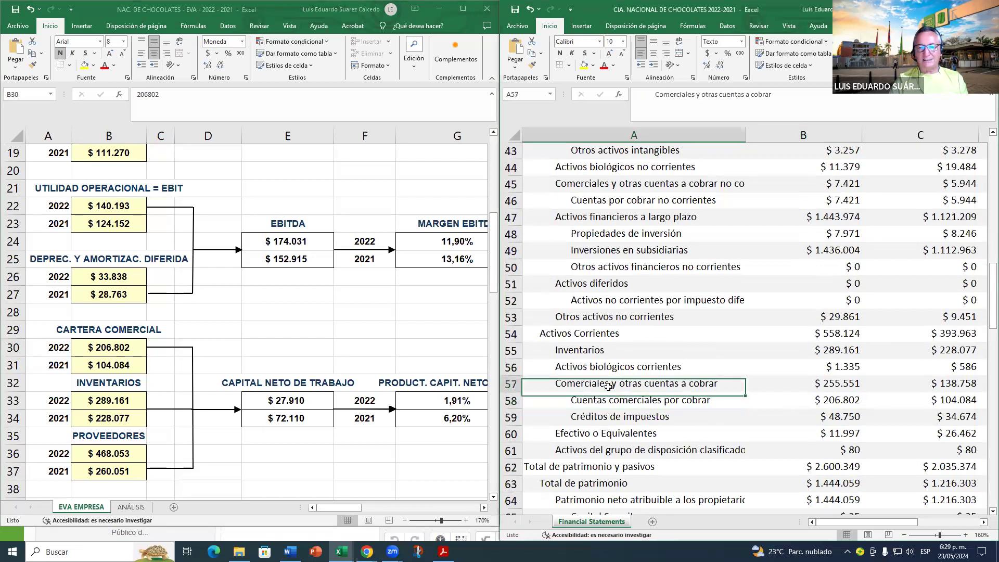
left_click(857, 383)
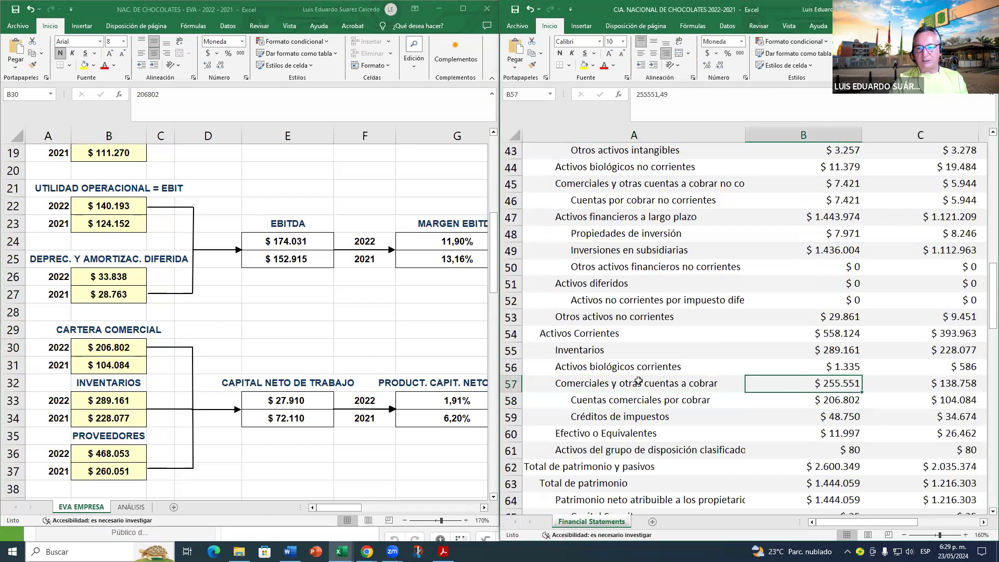
scroll(593, 385, "down", 2)
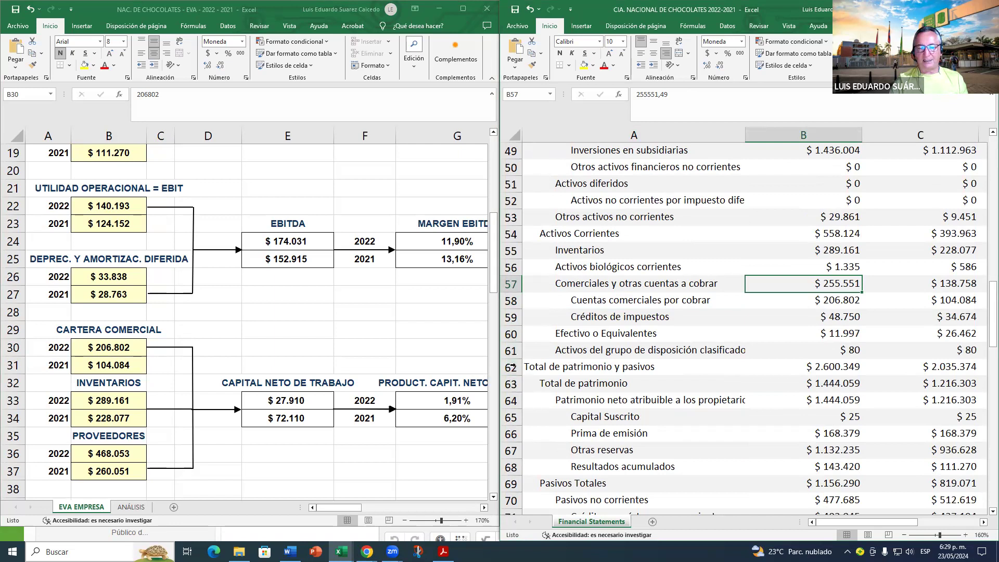
left_click(793, 366)
left_click(590, 368)
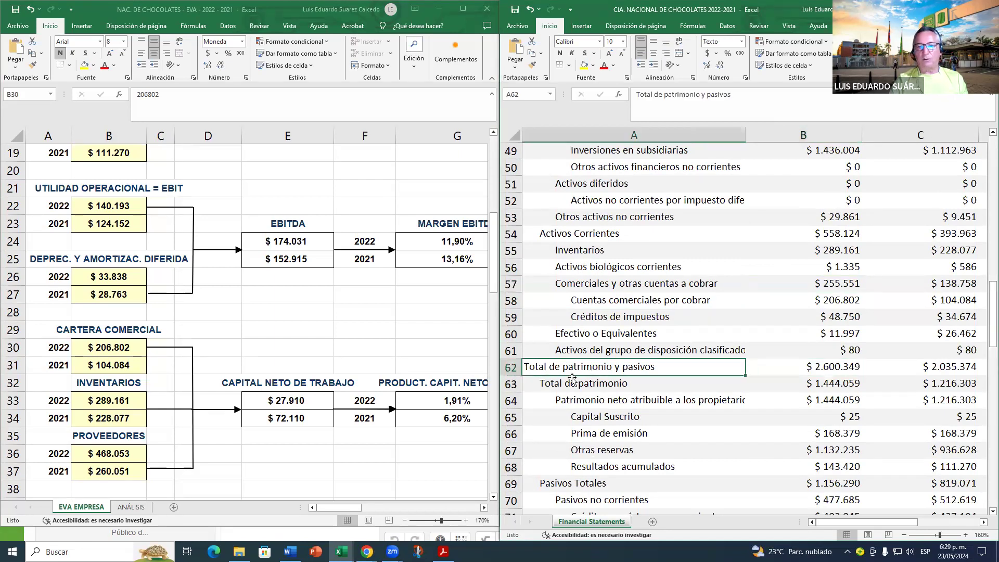
left_click(573, 381)
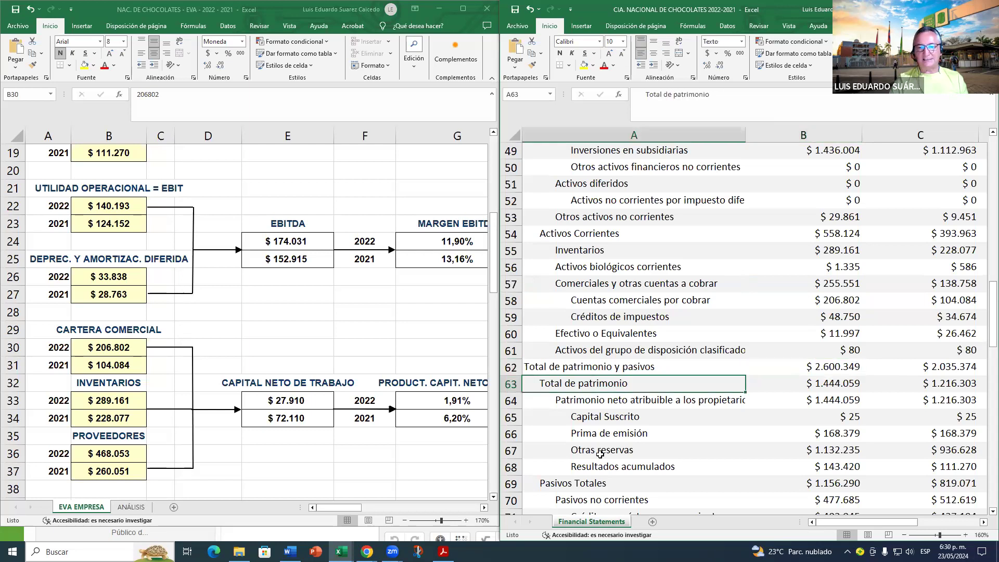
scroll(599, 453, "down", 2)
left_click(573, 387)
left_click(573, 285)
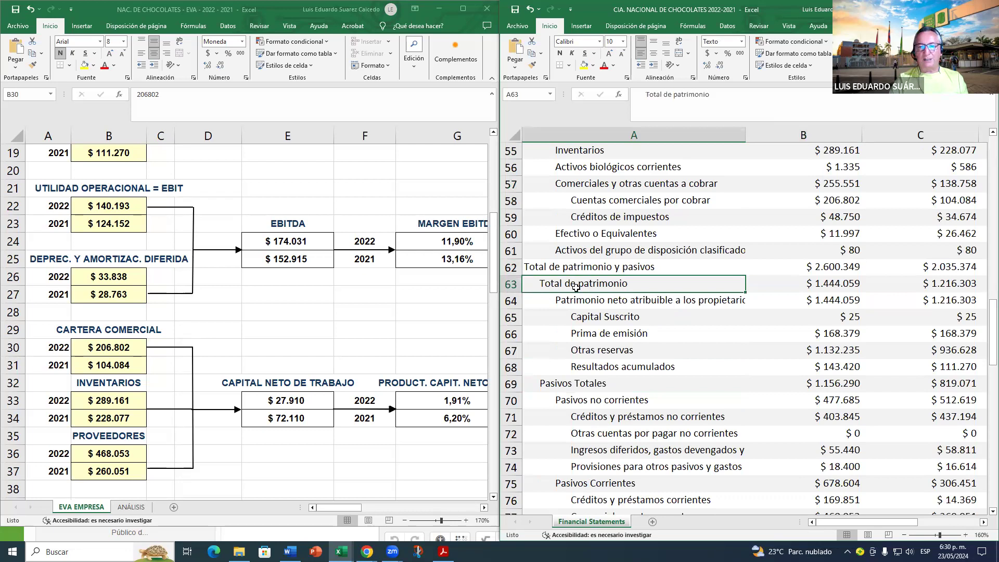
left_click(596, 305)
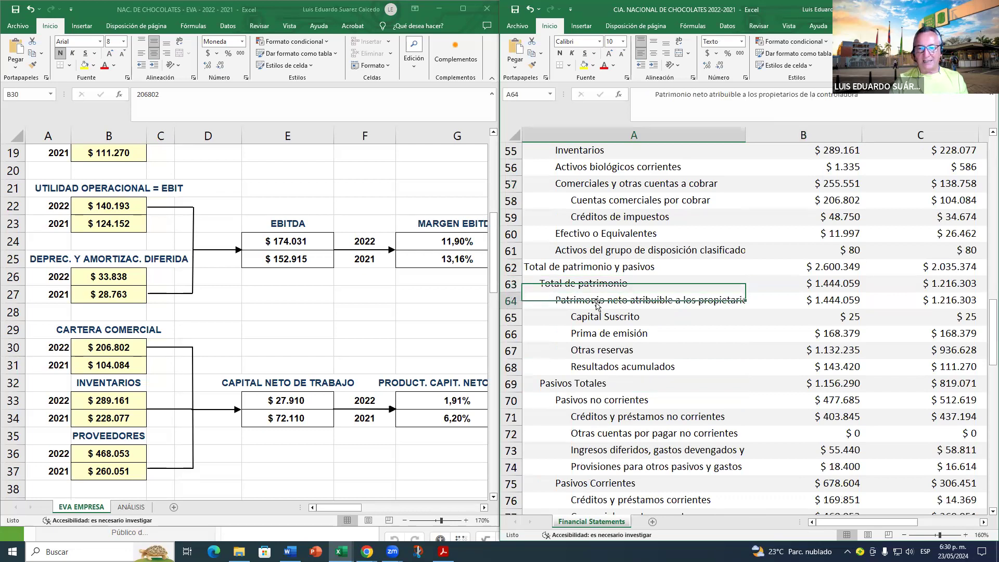
left_click_drag(597, 319, 598, 367)
left_click(570, 322)
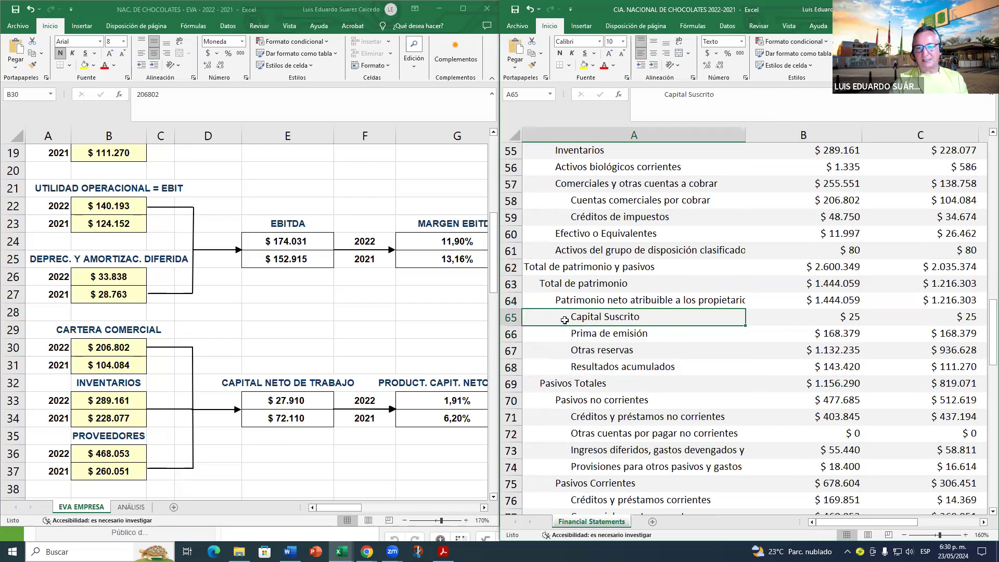
left_click(572, 310)
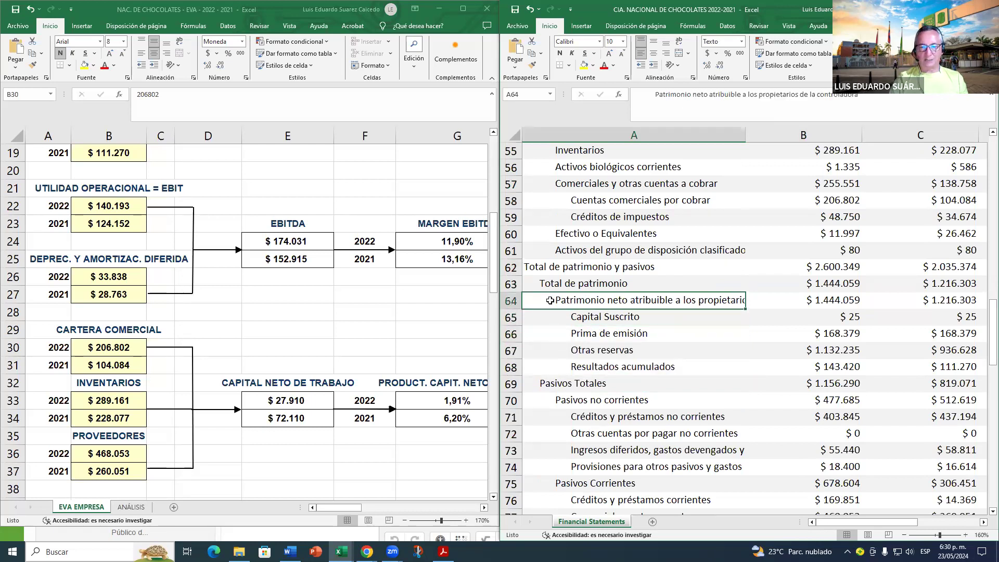
scroll(550, 300, "up", 1)
left_click(620, 253)
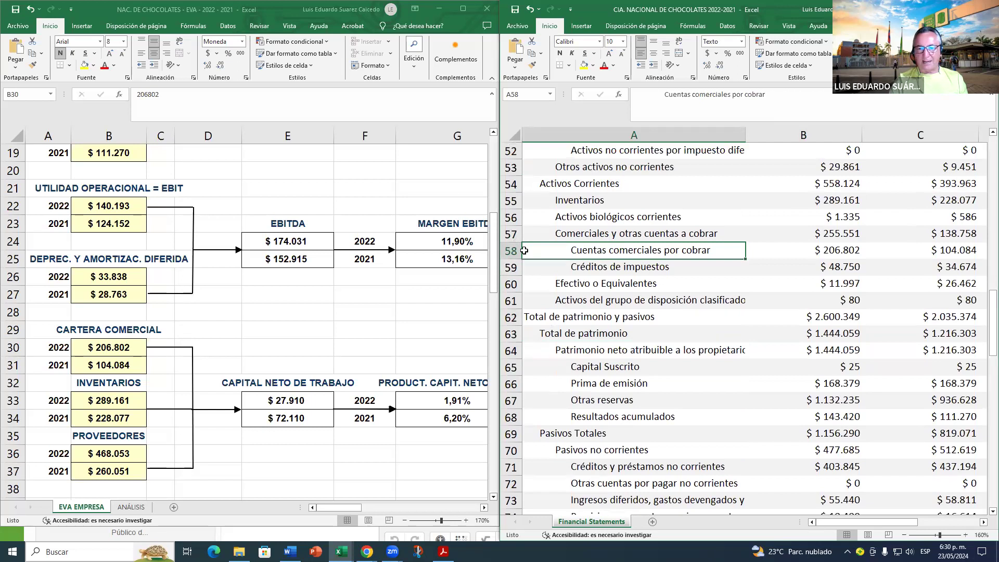
left_click(583, 235)
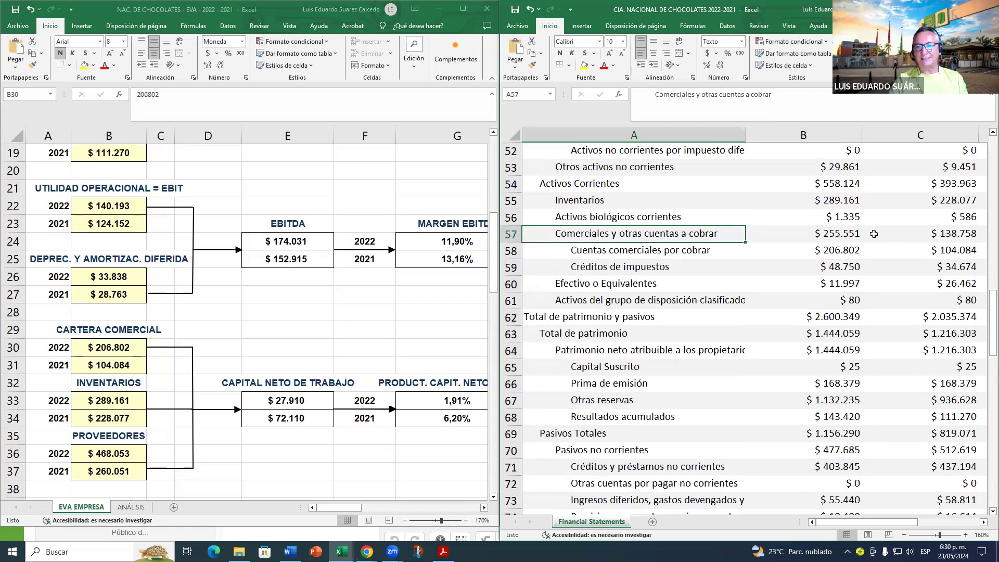
left_click(836, 254)
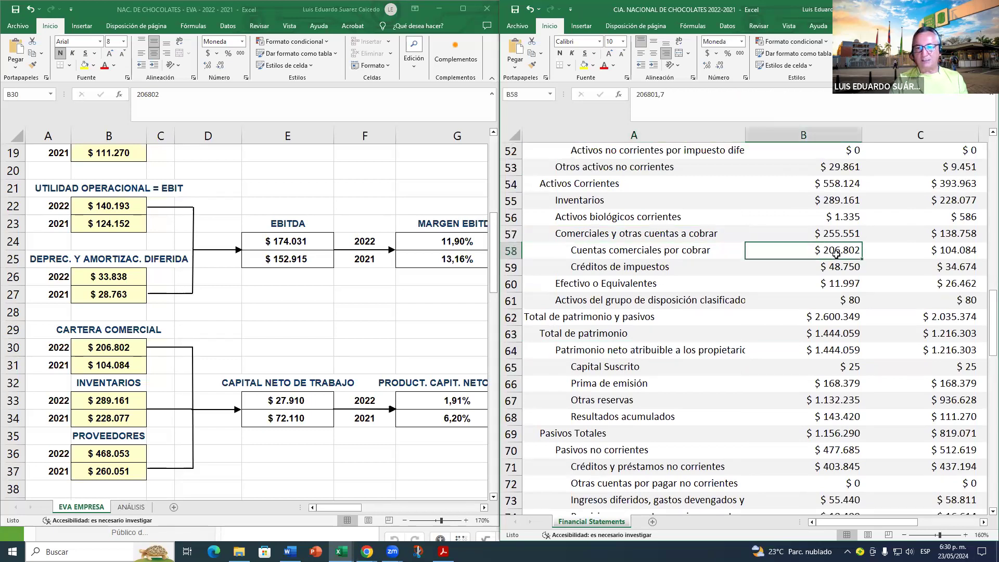
left_click(840, 266)
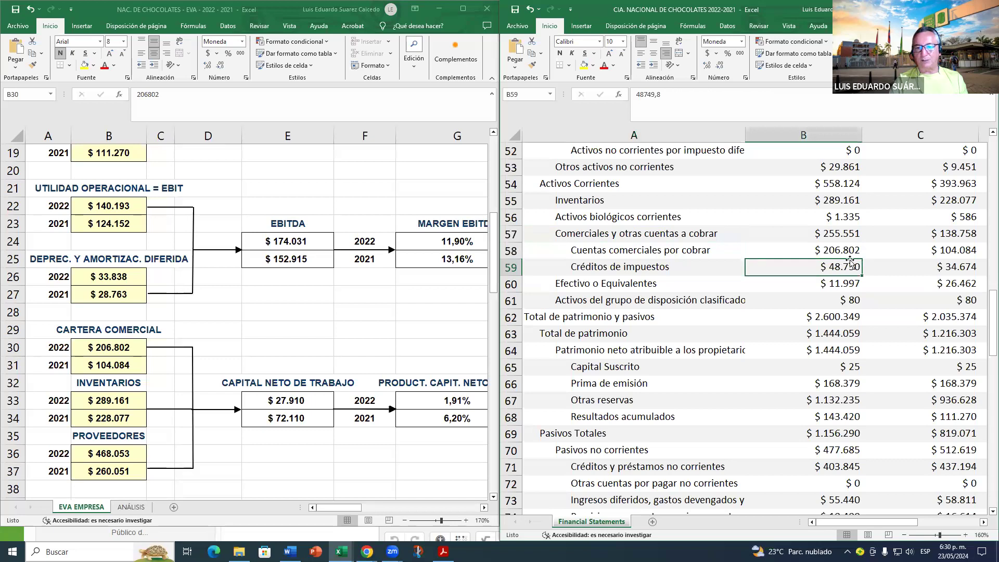
left_click_drag(839, 250, 839, 269)
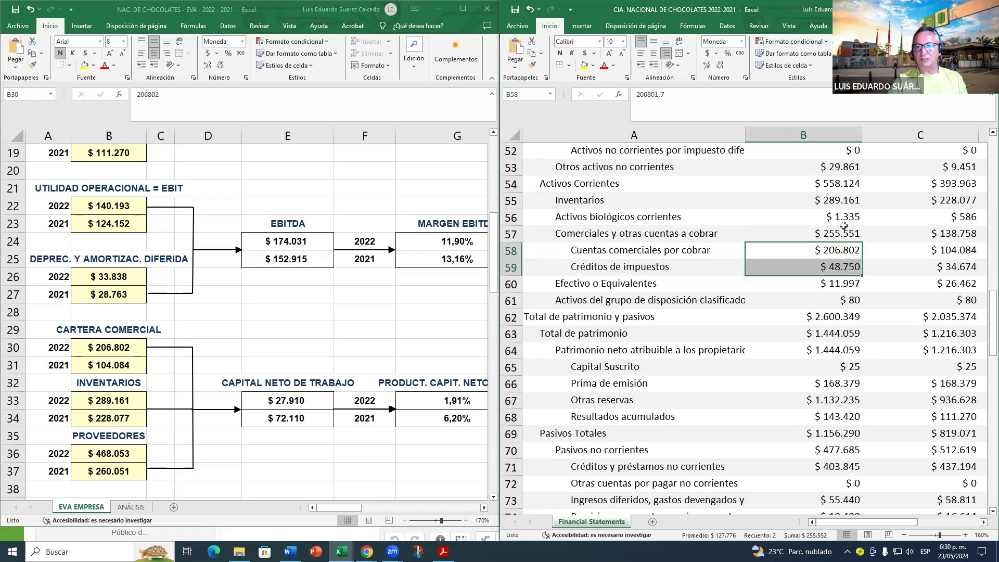
left_click(830, 235)
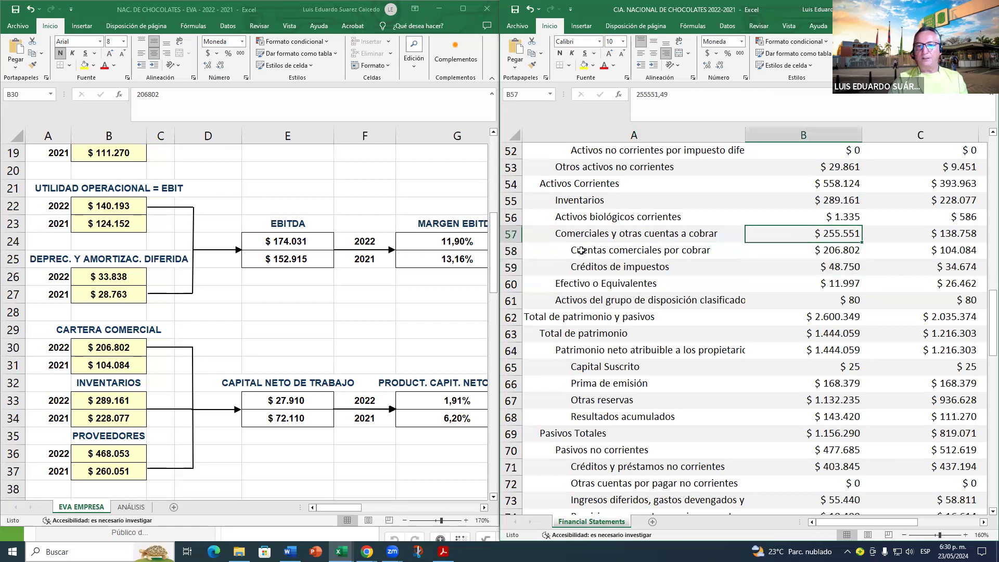
left_click(110, 354)
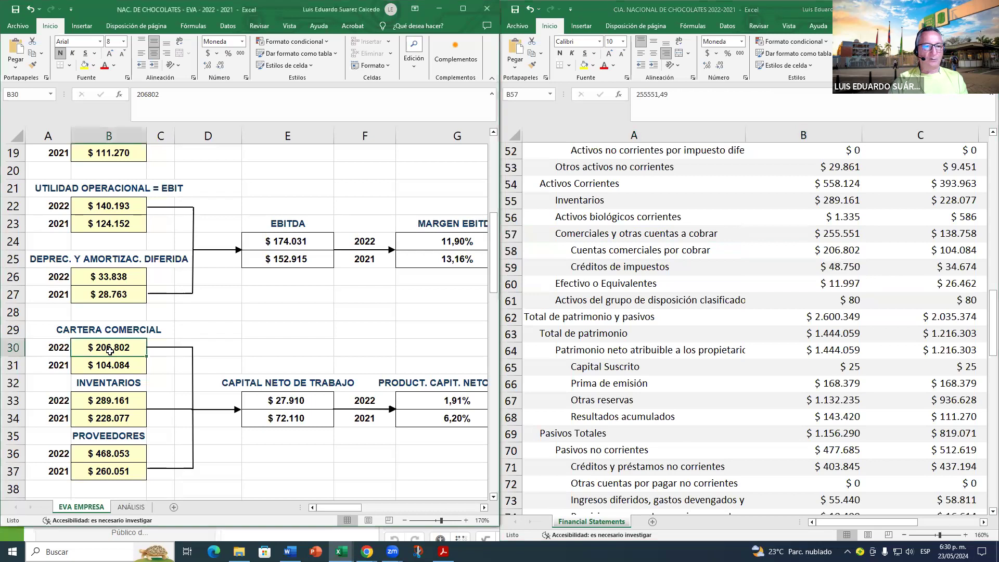
left_click(605, 250)
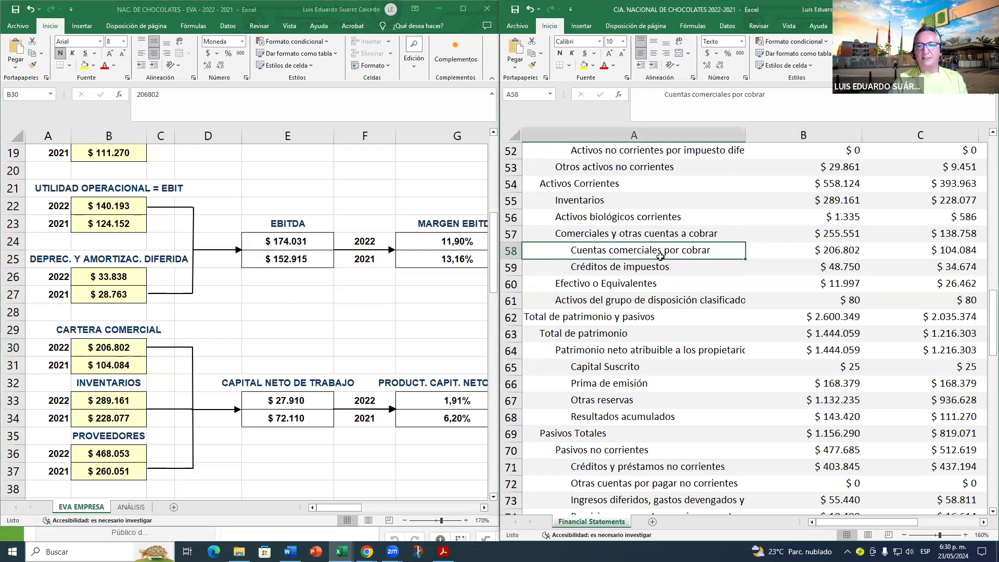
left_click(848, 250)
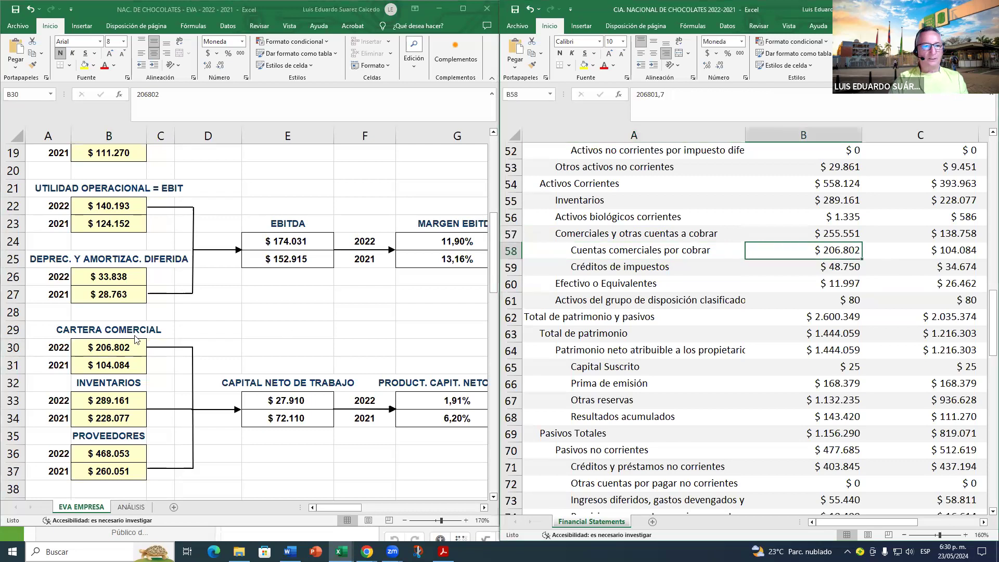
scroll(848, 251, "down", 2)
left_click(124, 348)
scroll(124, 349, "down", 2)
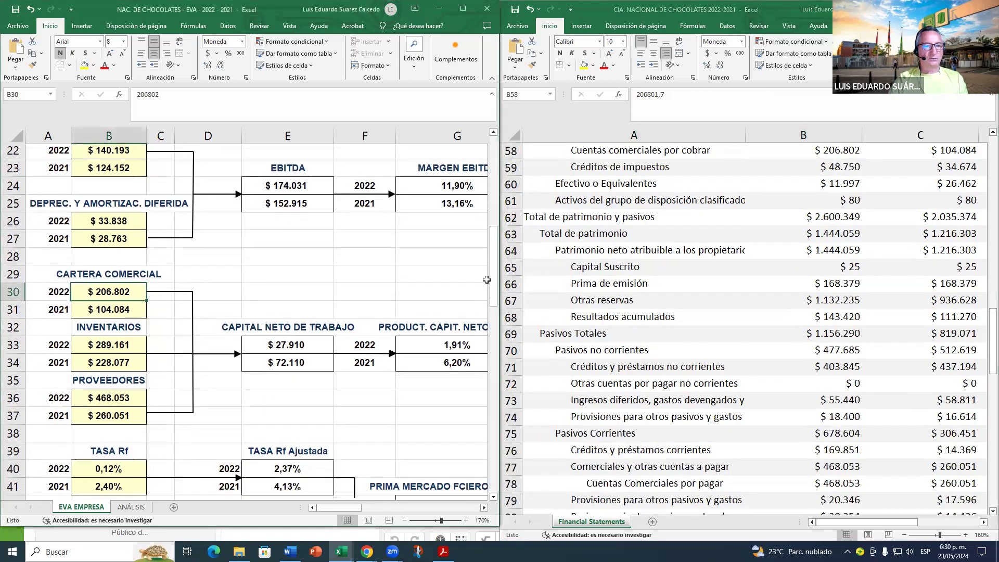
left_click(839, 150)
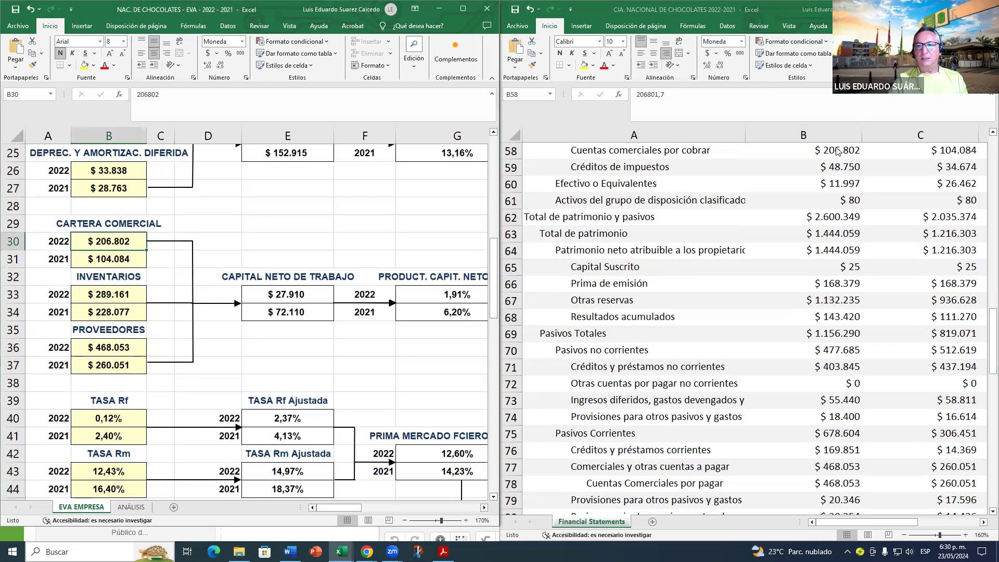
scroll(840, 183, "up", 1)
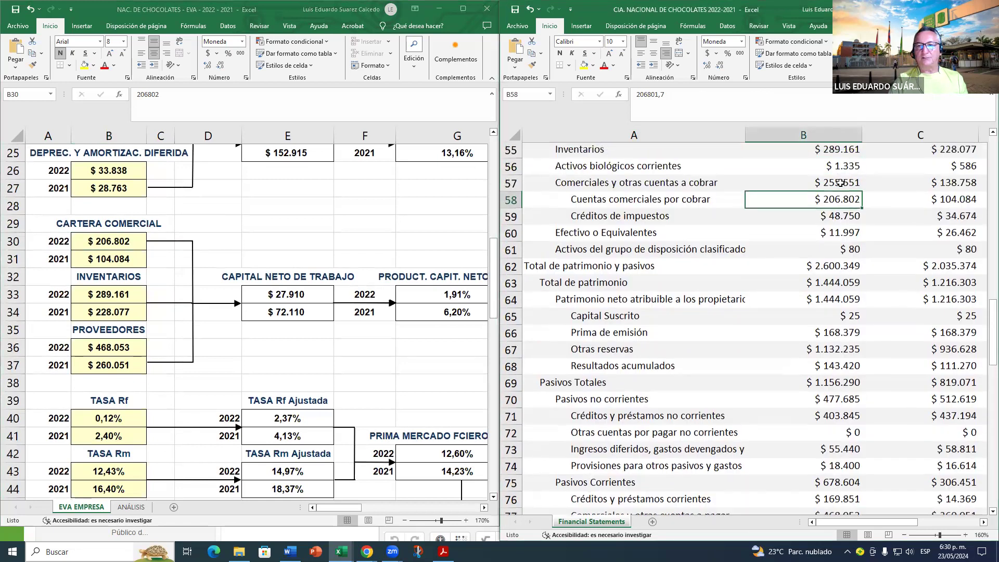
left_click(964, 203)
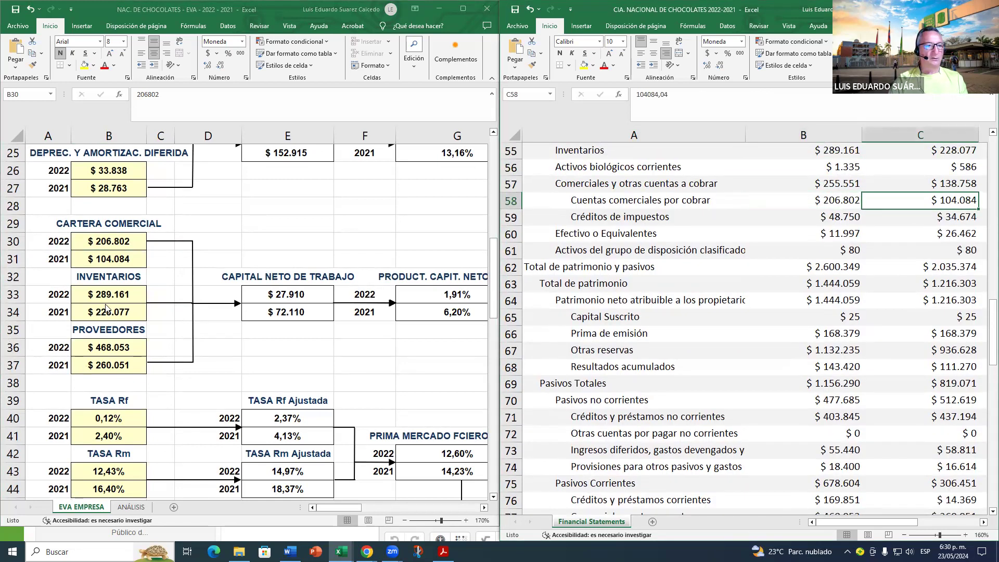
left_click(117, 262)
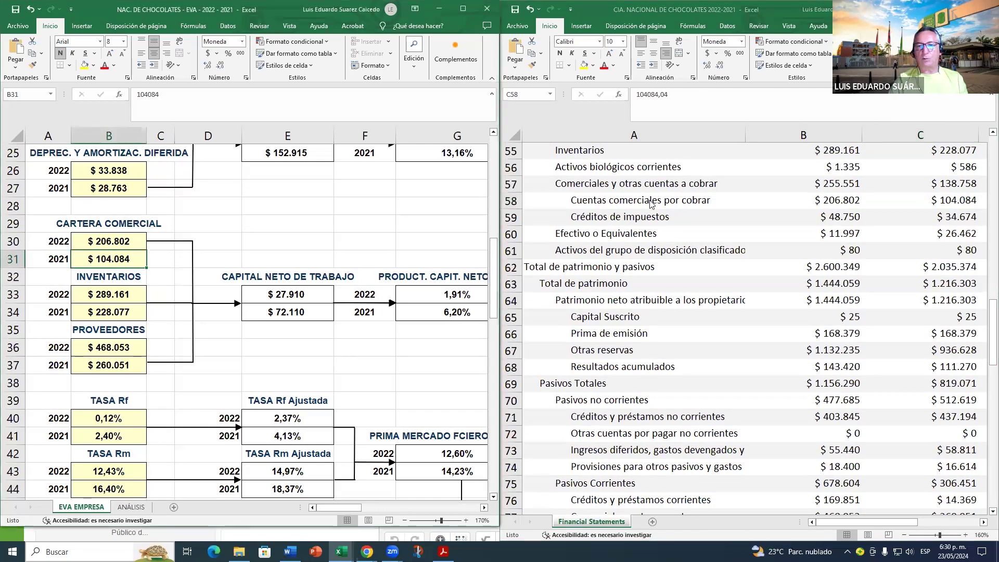
left_click(118, 298)
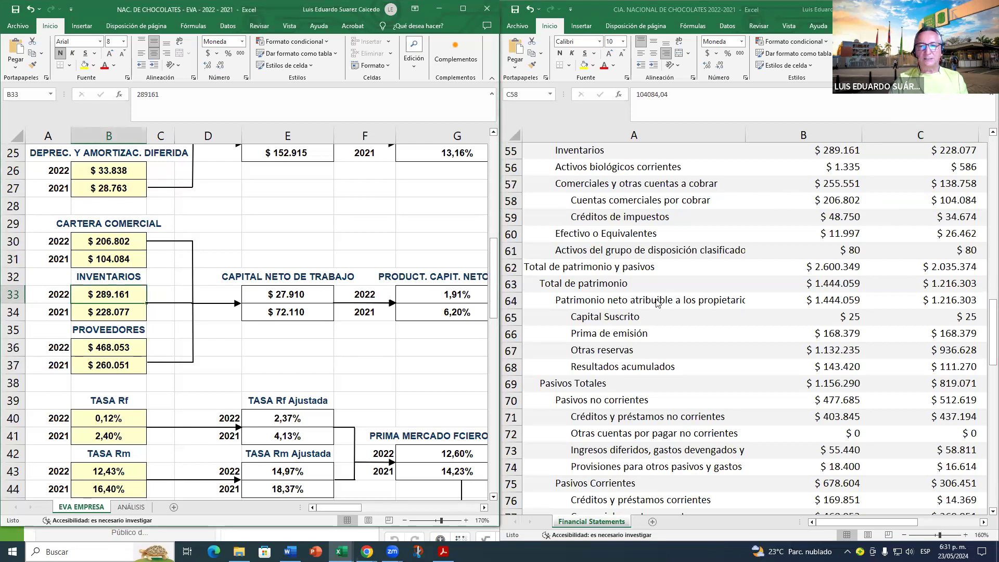
left_click(604, 150)
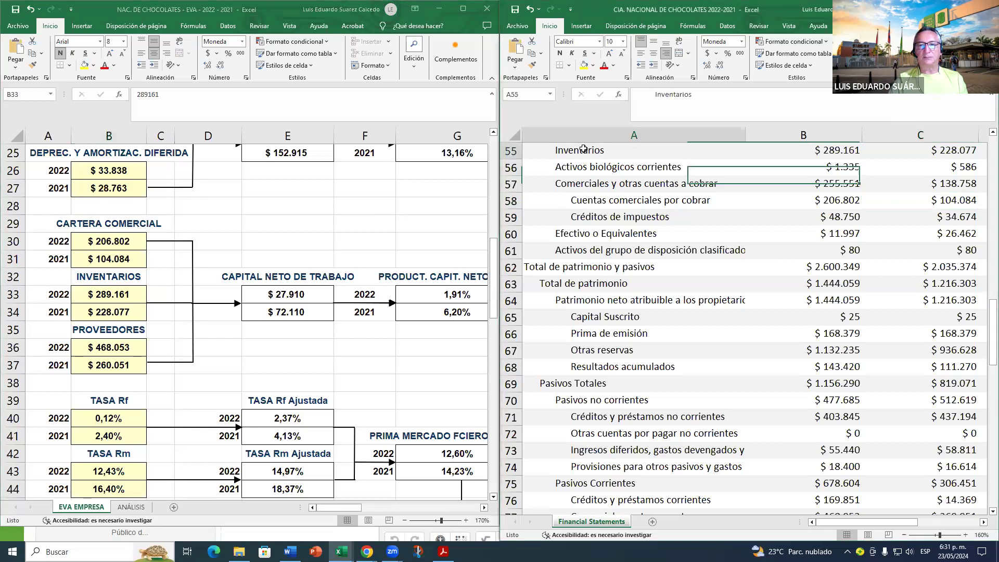
left_click(844, 156)
scroll(851, 182, "up", 1)
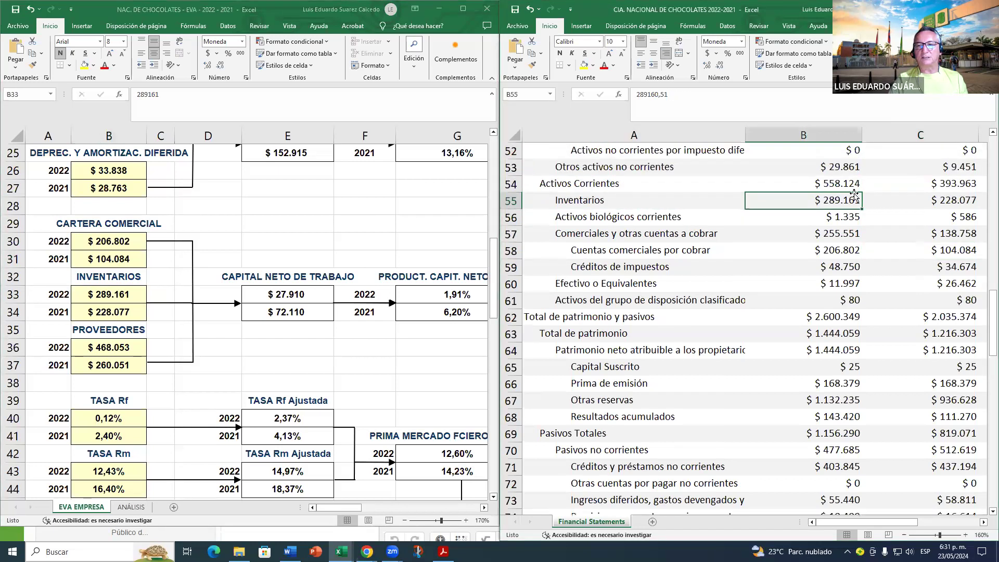
left_click(103, 300)
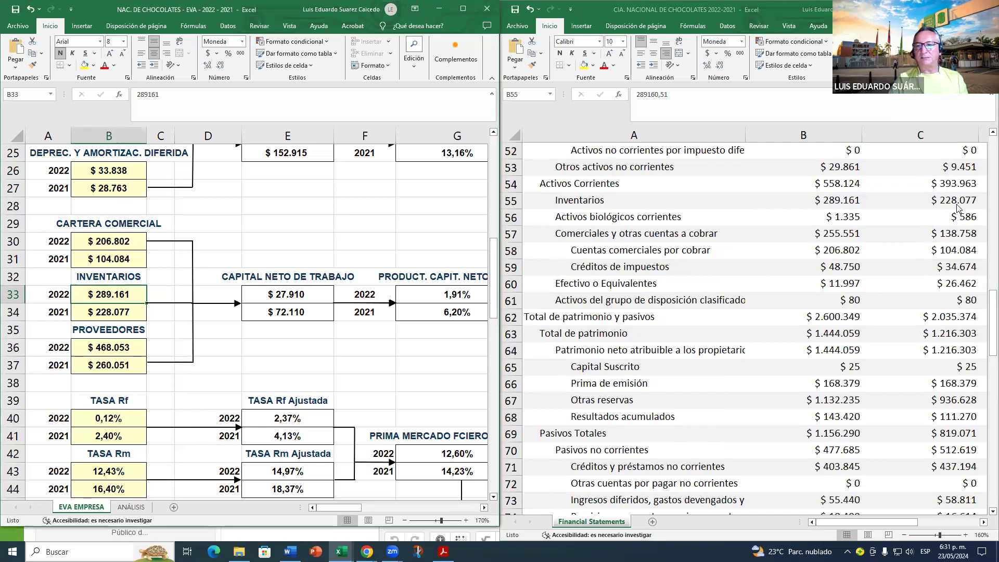
key("alt+Tab")
left_click(119, 311)
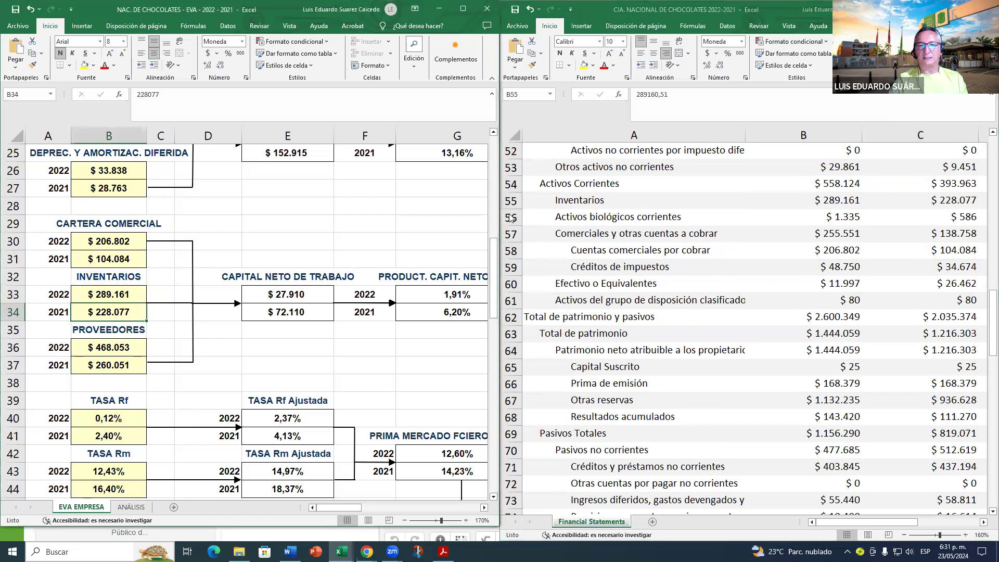
left_click(114, 291)
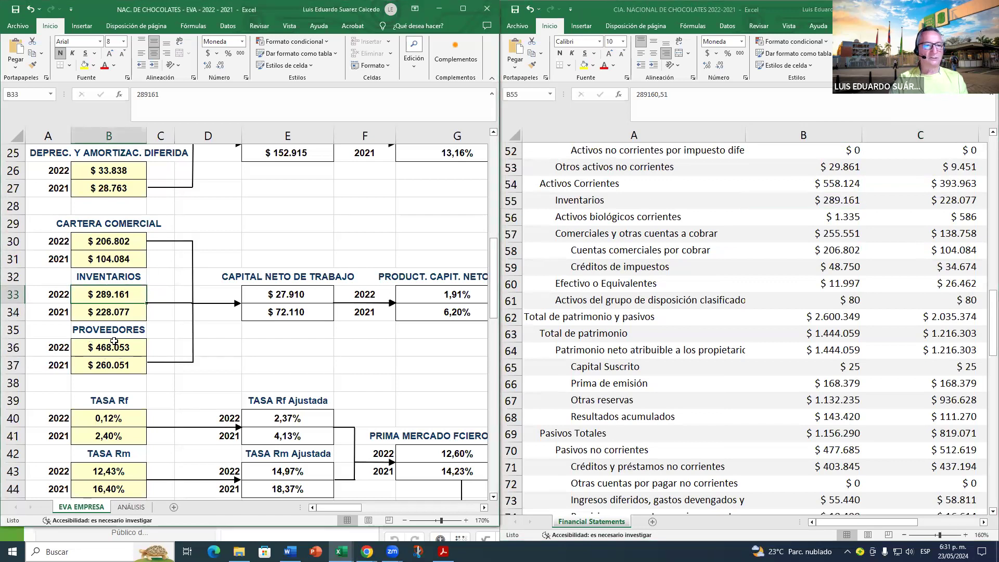
left_click(114, 332)
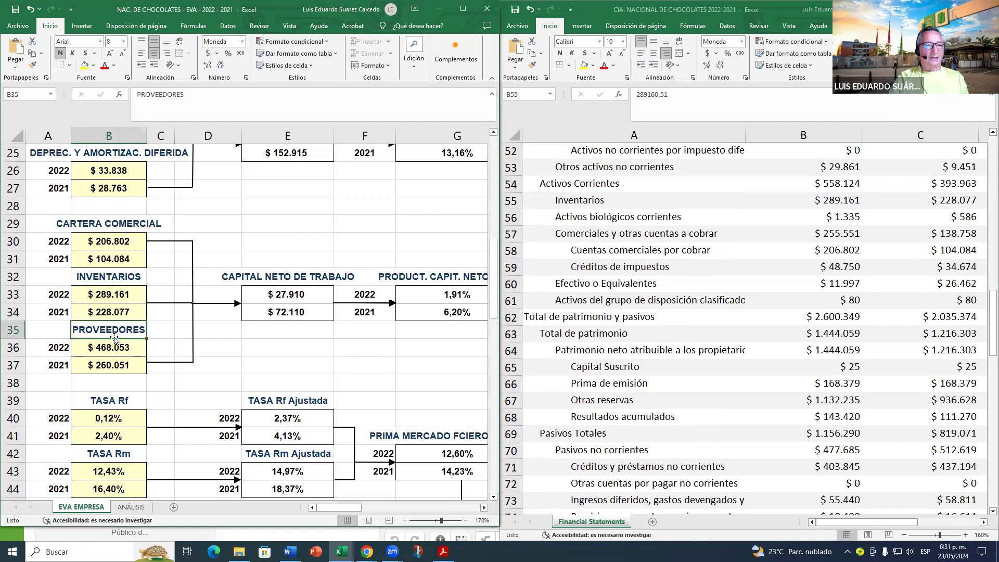
left_click(115, 350)
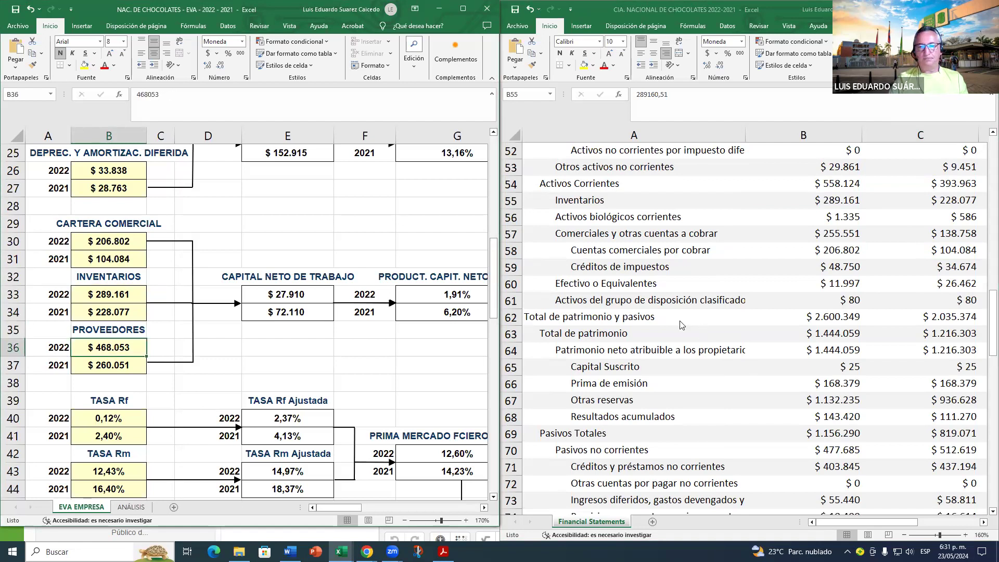
scroll(329, 318, "down", 4)
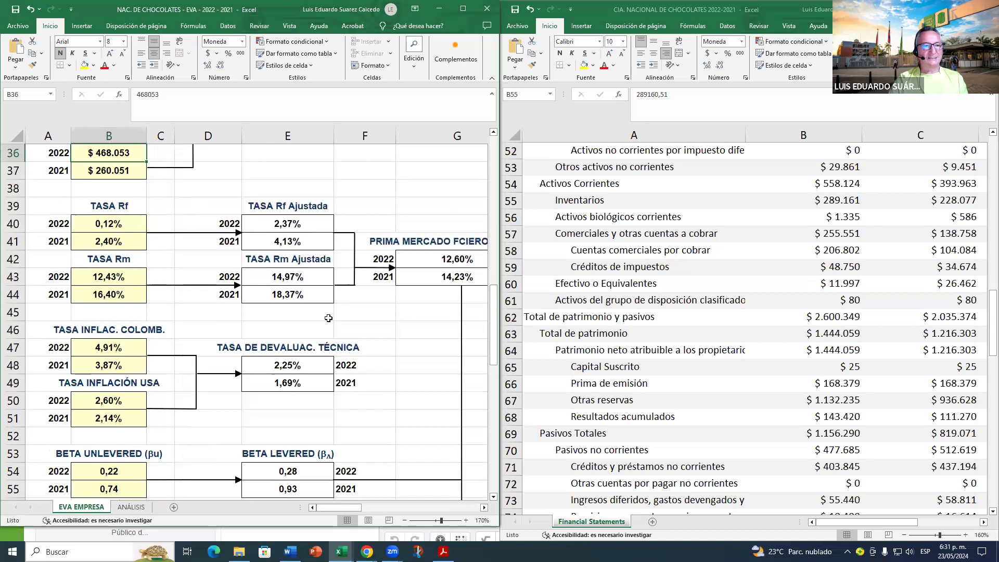
scroll(328, 318, "up", 10)
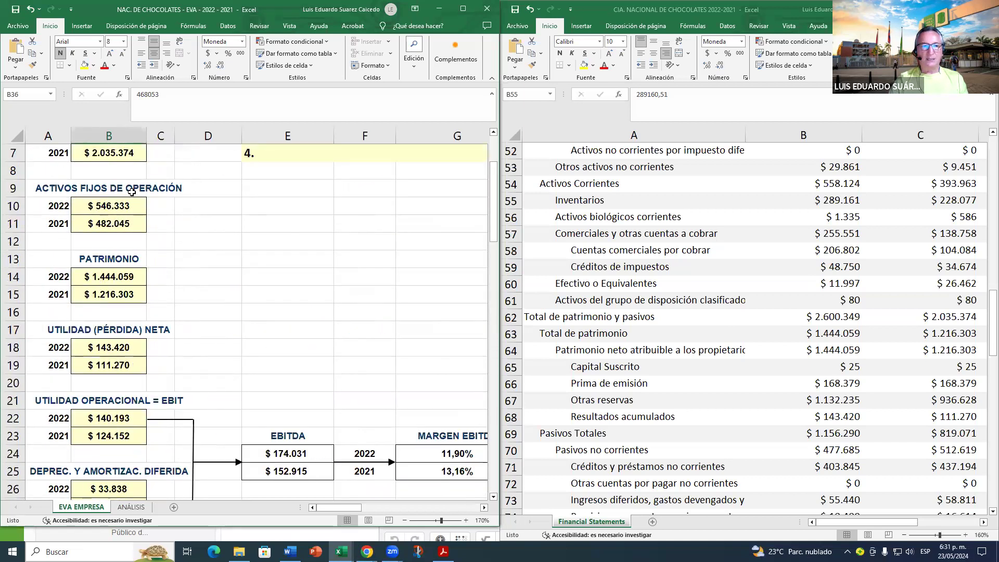
scroll(118, 191, "down", 4)
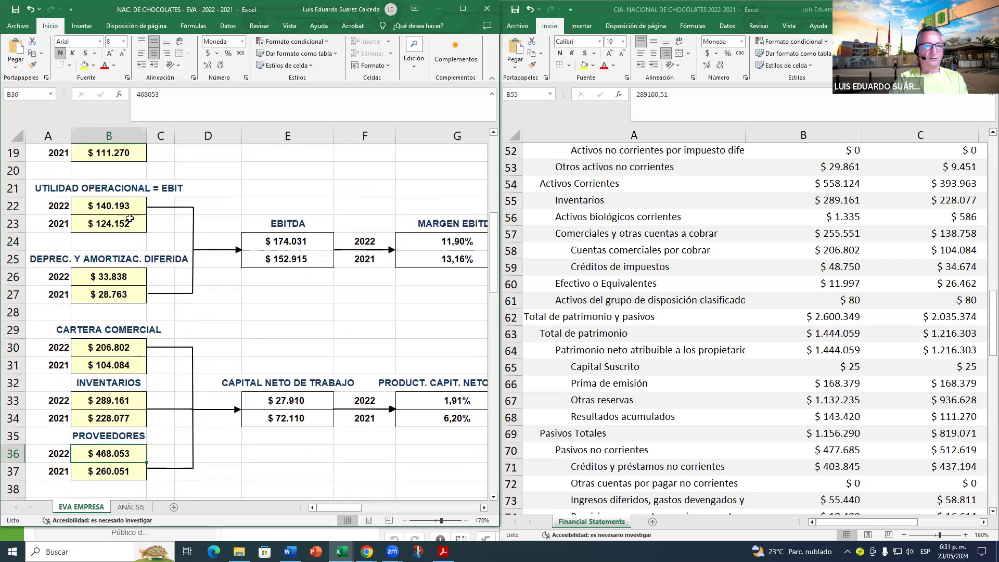
scroll(127, 347, "down", 3)
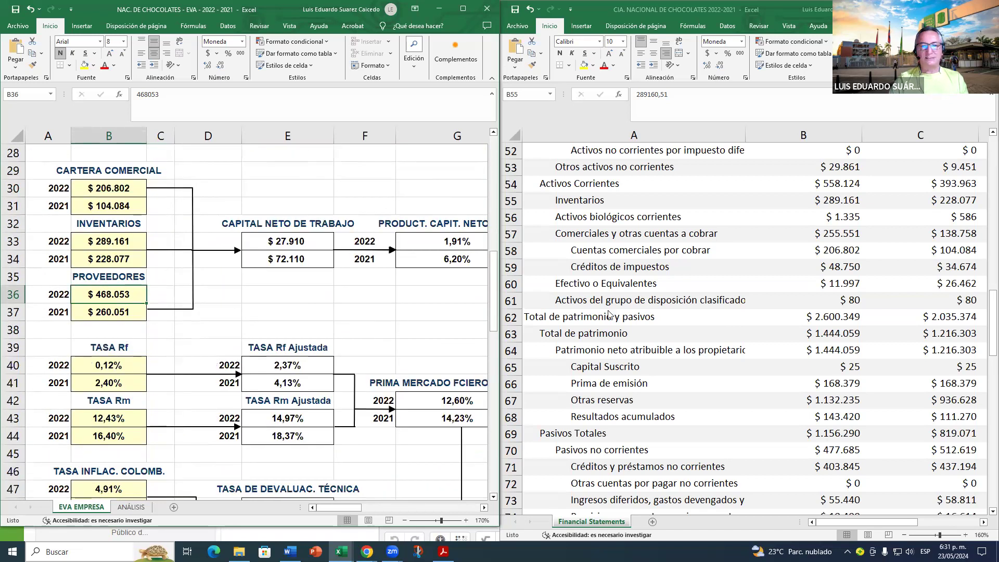
scroll(634, 312, "down", 2)
scroll(648, 196, "up", 1)
left_click(647, 197)
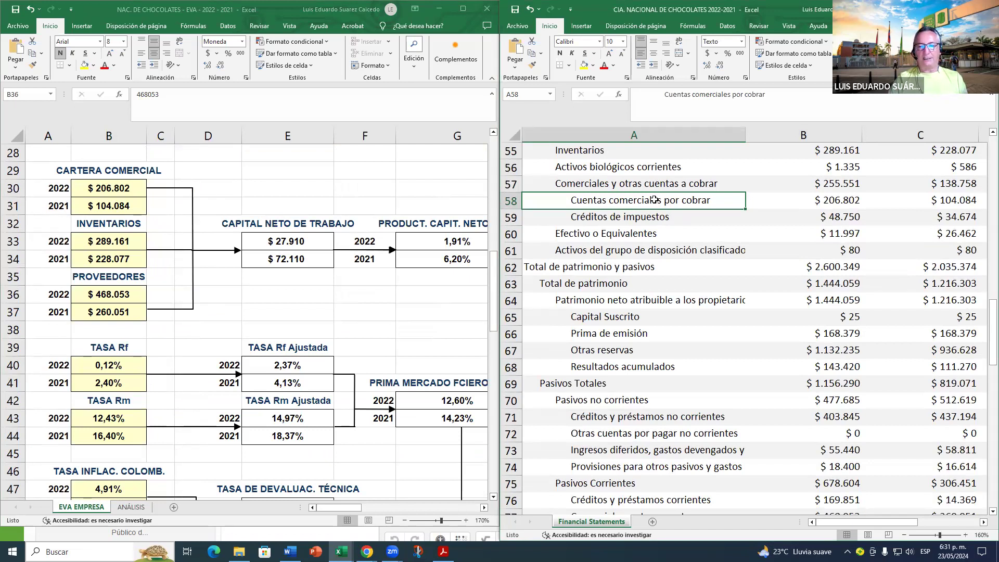
scroll(643, 252, "down", 3)
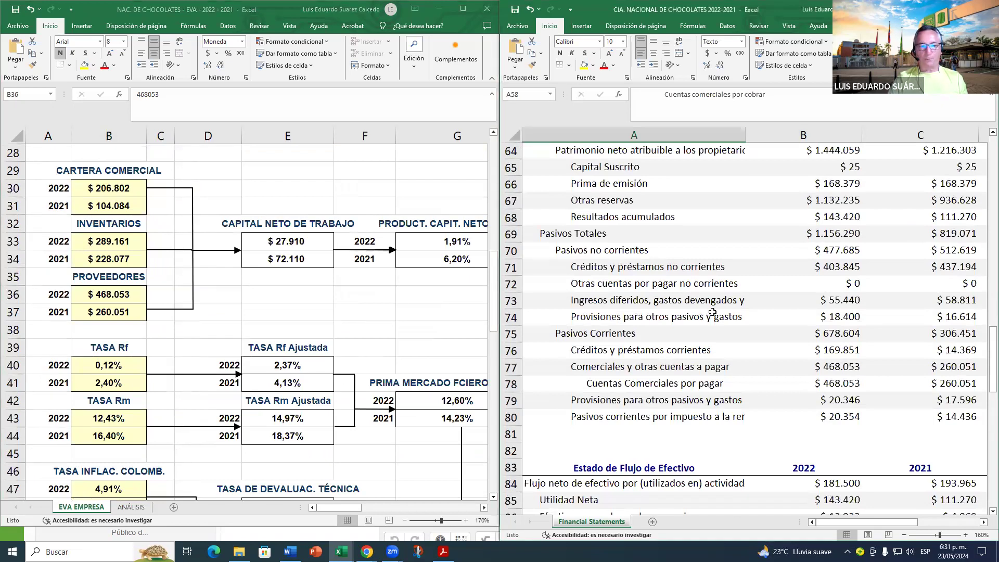
scroll(713, 313, "down", 2)
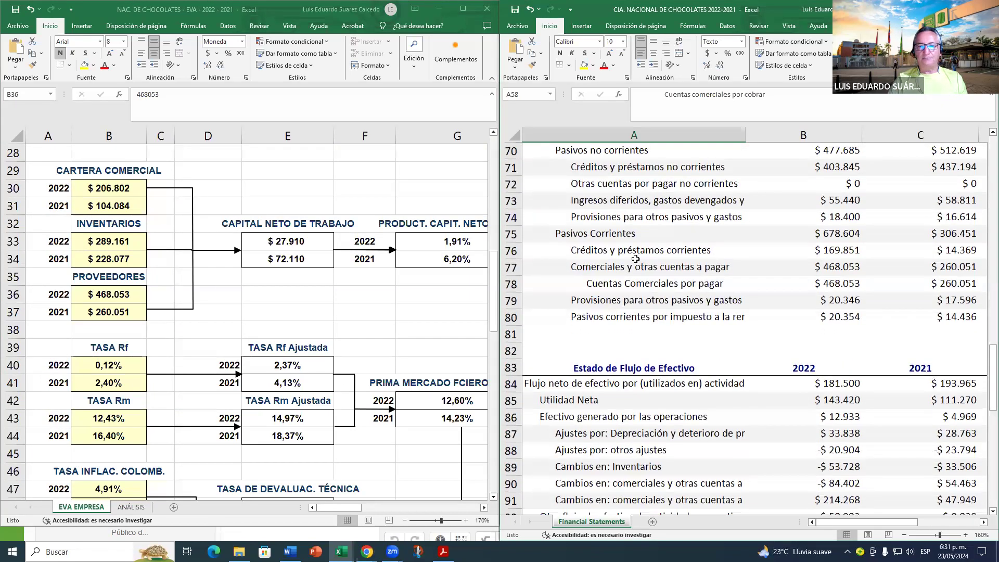
left_click(636, 283)
left_click(600, 239)
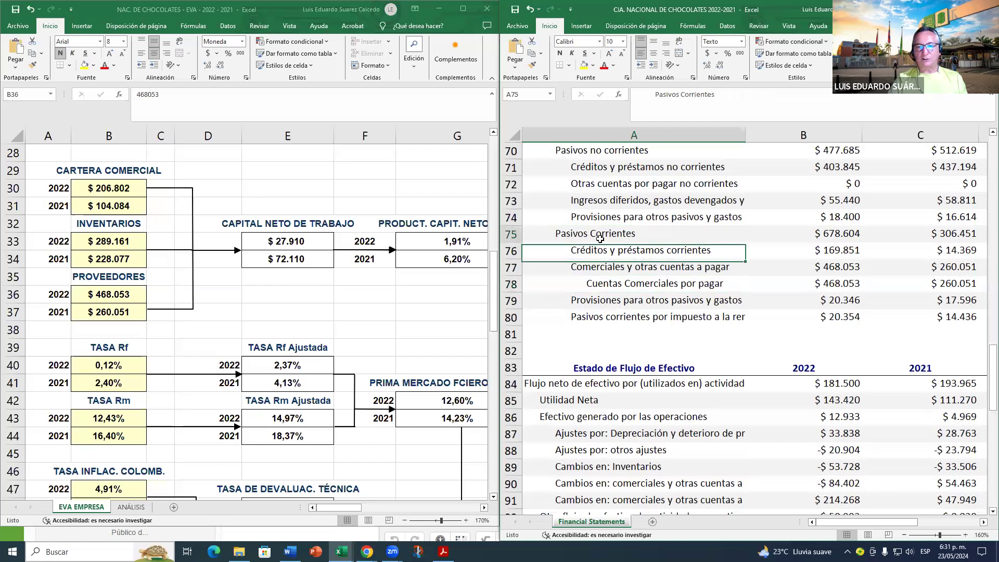
left_click(598, 286)
left_click(588, 269)
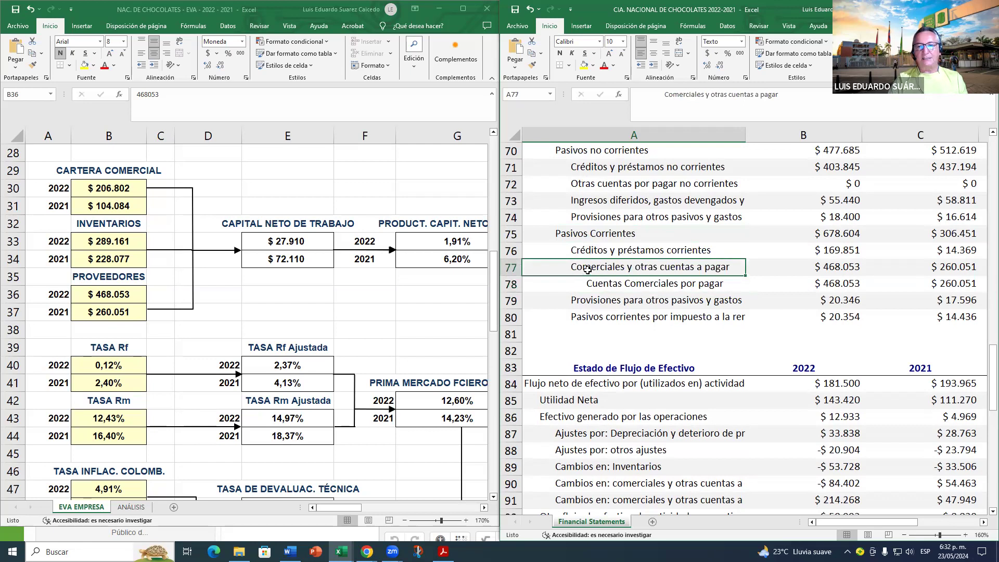
left_click_drag(838, 268, 752, 281)
left_click(638, 284)
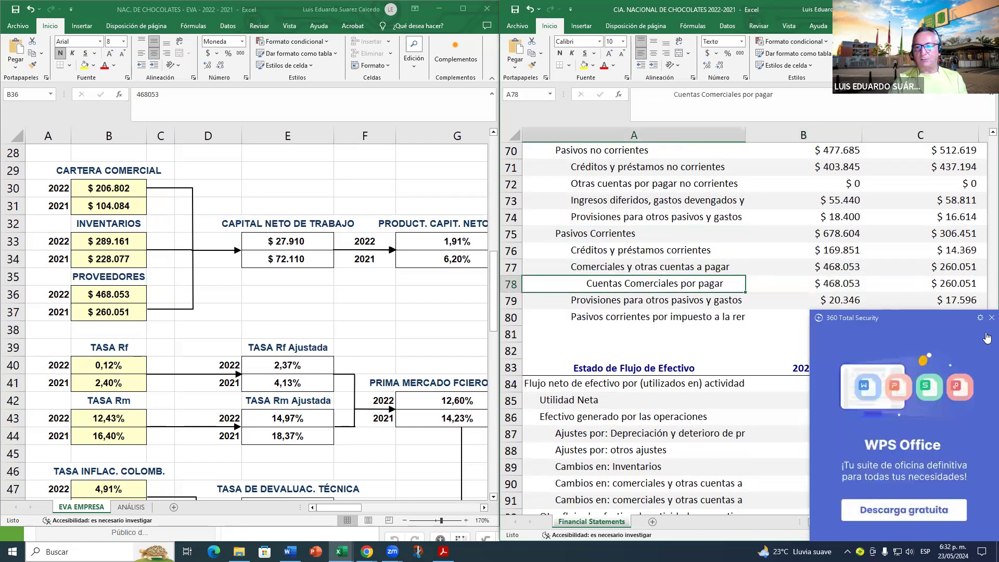
left_click(991, 318)
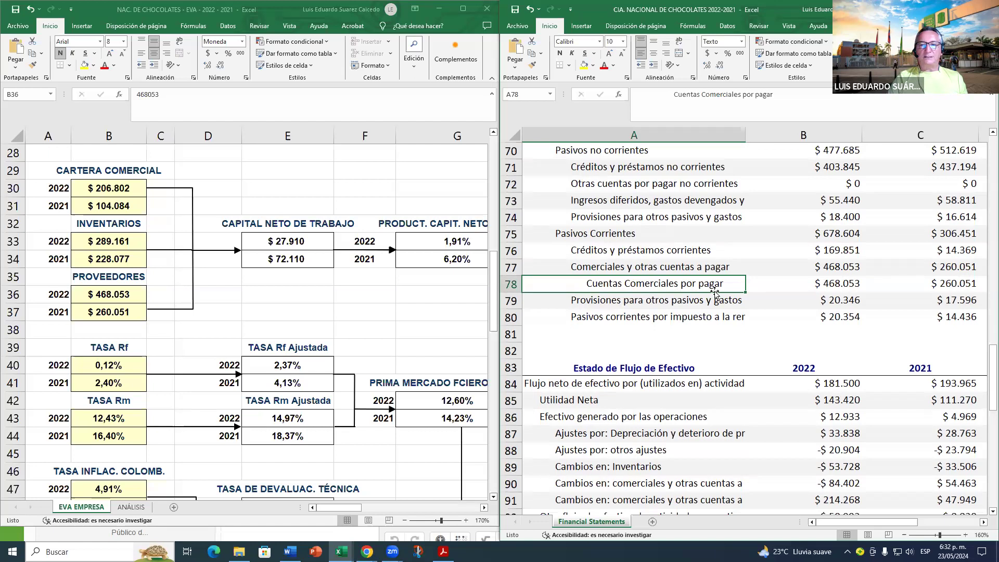
left_click(844, 287)
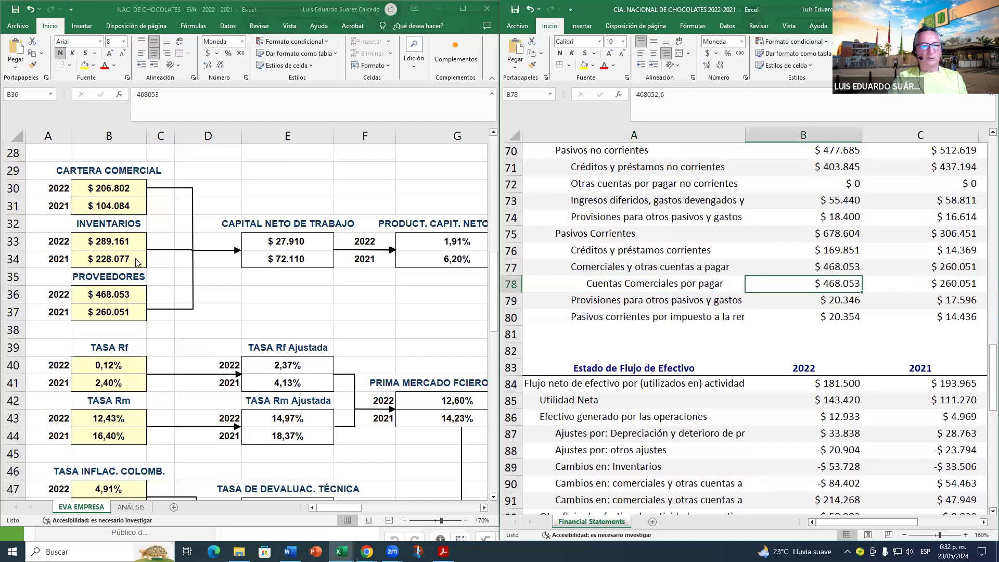
left_click(128, 298)
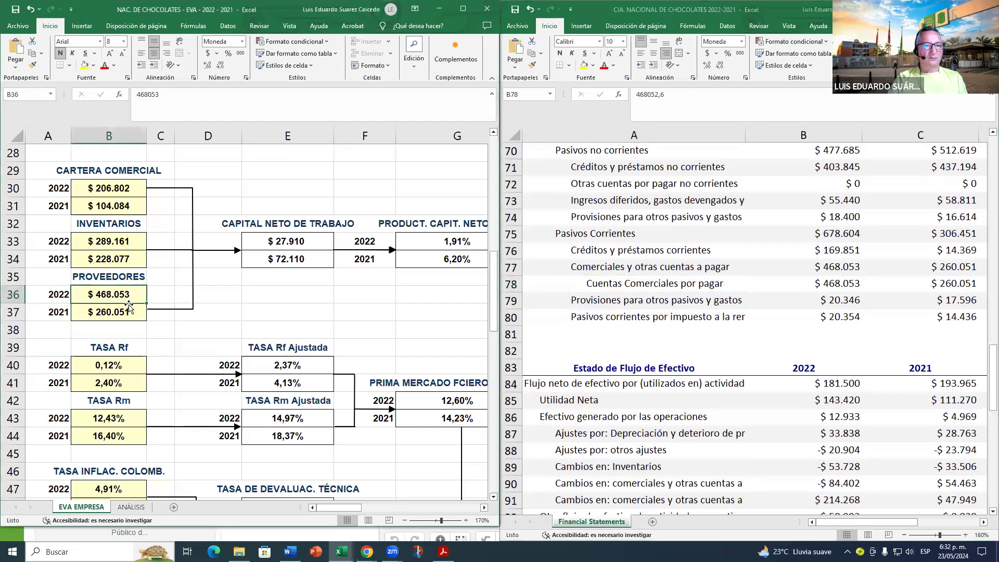
left_click(959, 281)
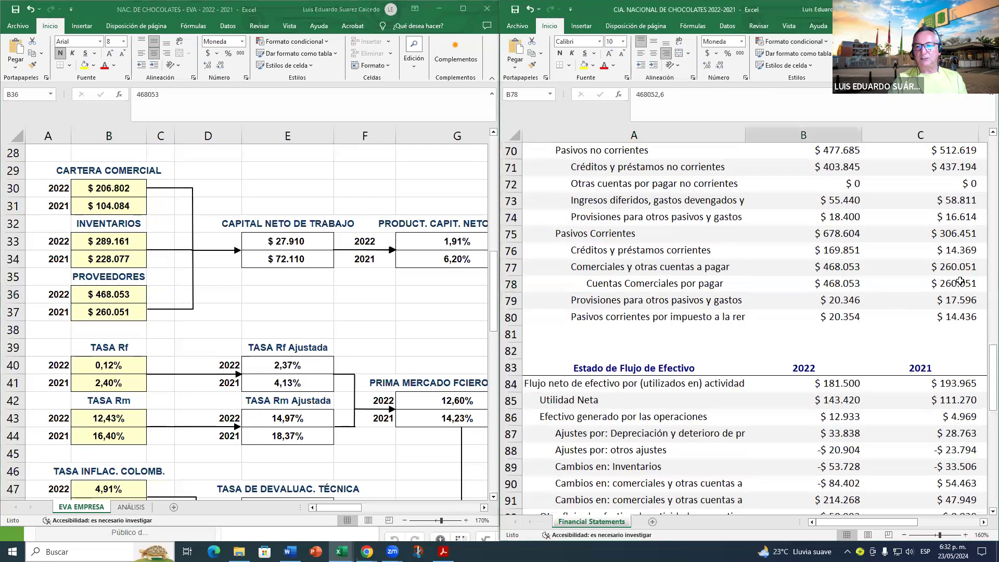
left_click(959, 282)
left_click(113, 313)
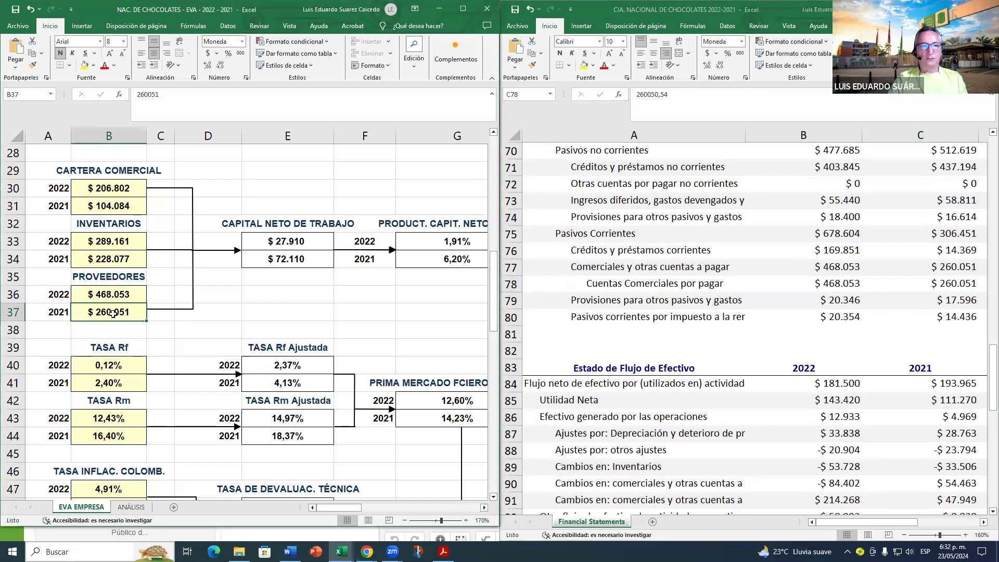
left_click(643, 286)
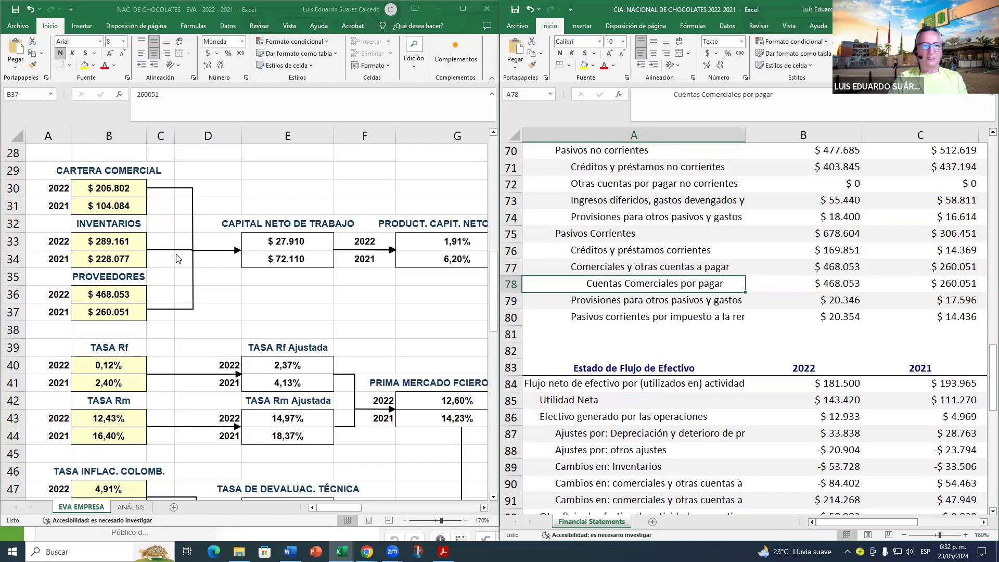
left_click(125, 194)
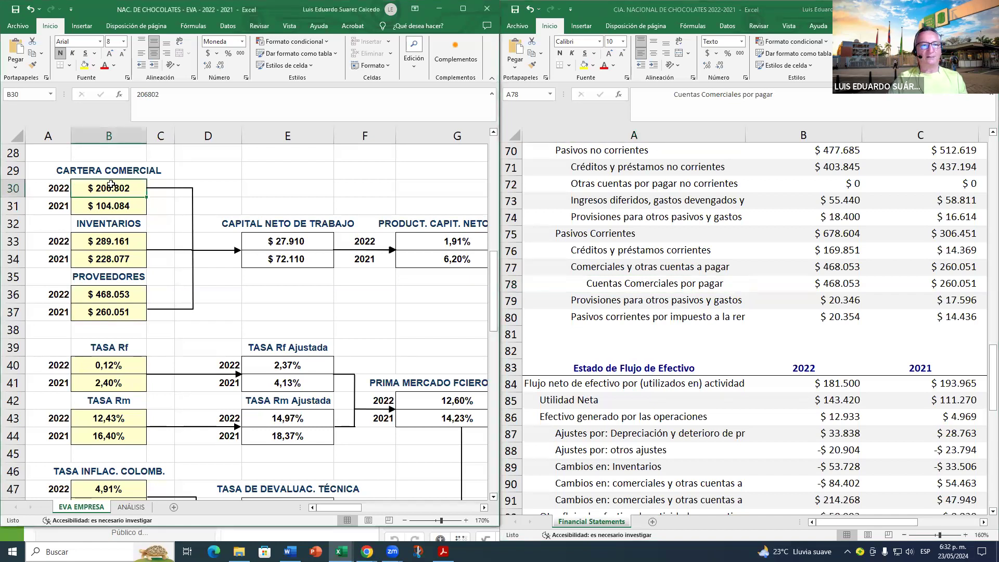
left_click(108, 294)
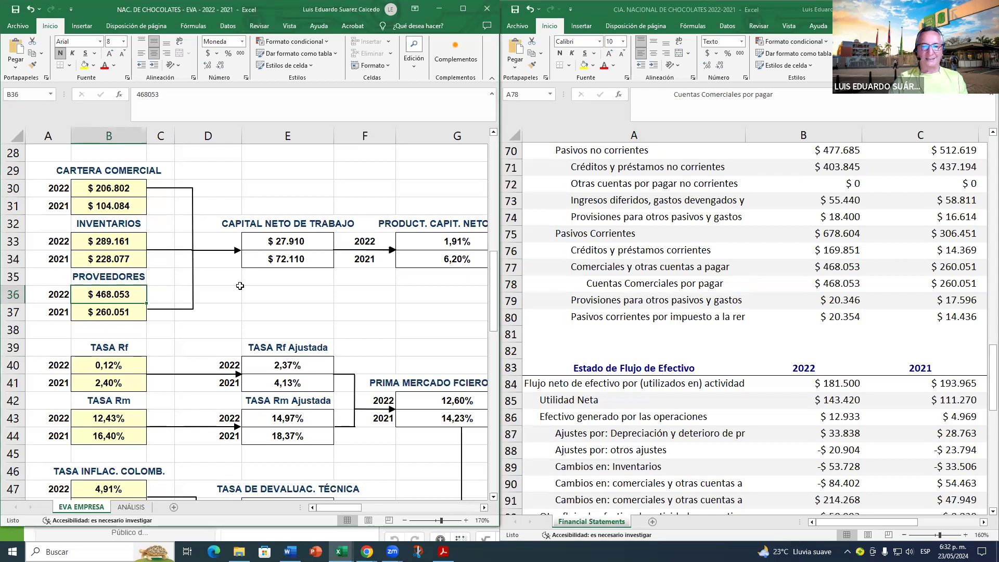
scroll(238, 296, "up", 3)
scroll(241, 229, "down", 4)
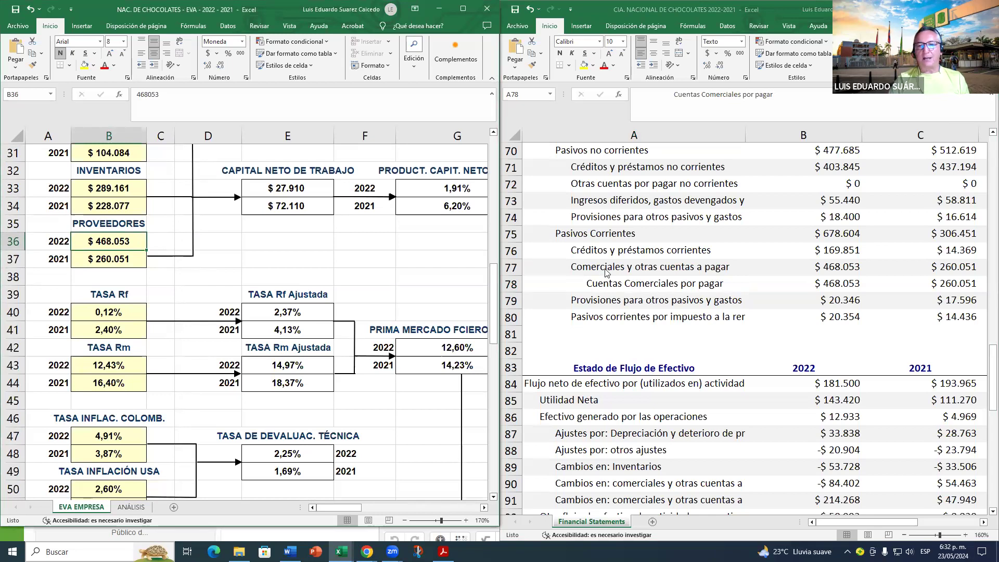
left_click(651, 284)
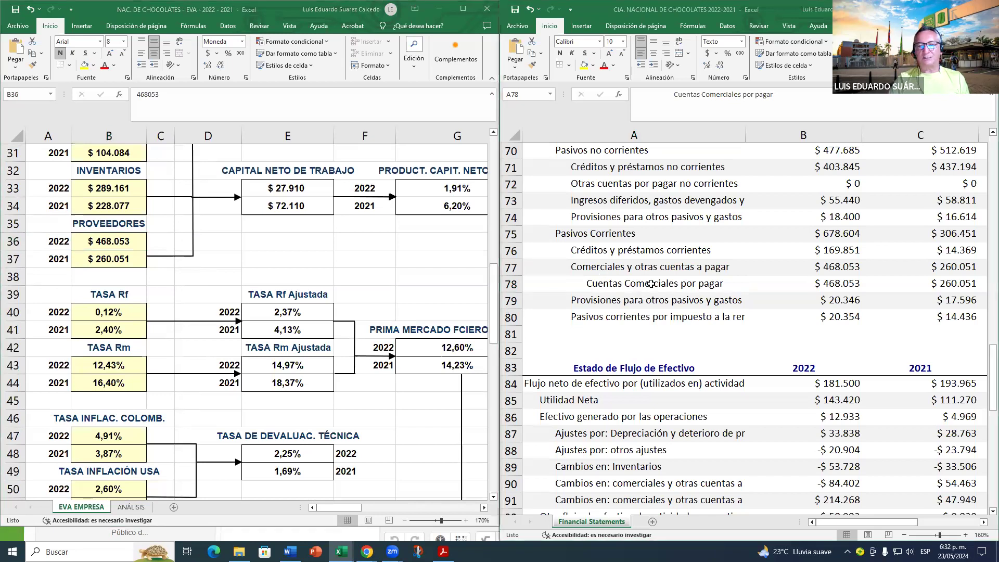
left_click(858, 284)
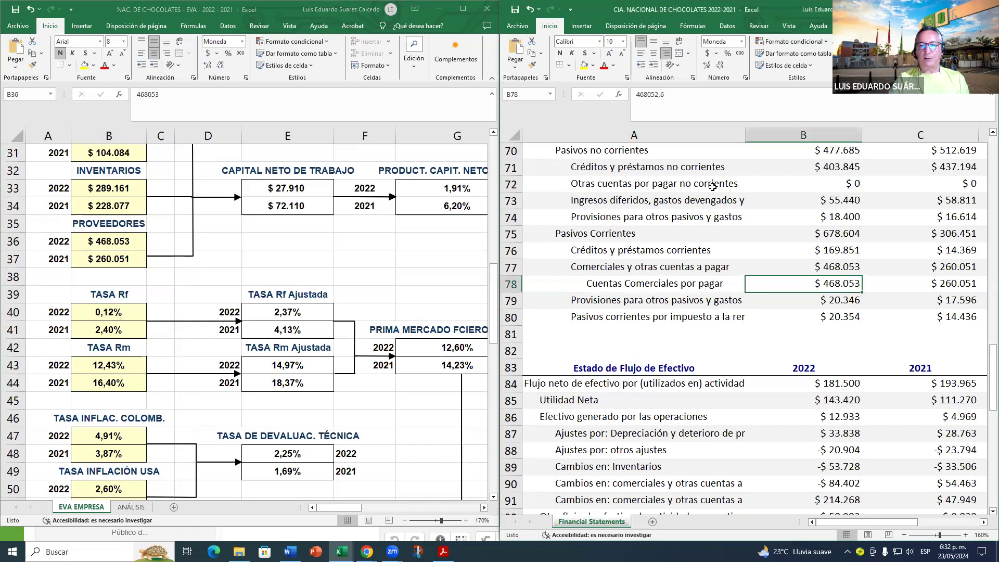
scroll(677, 190, "up", 4)
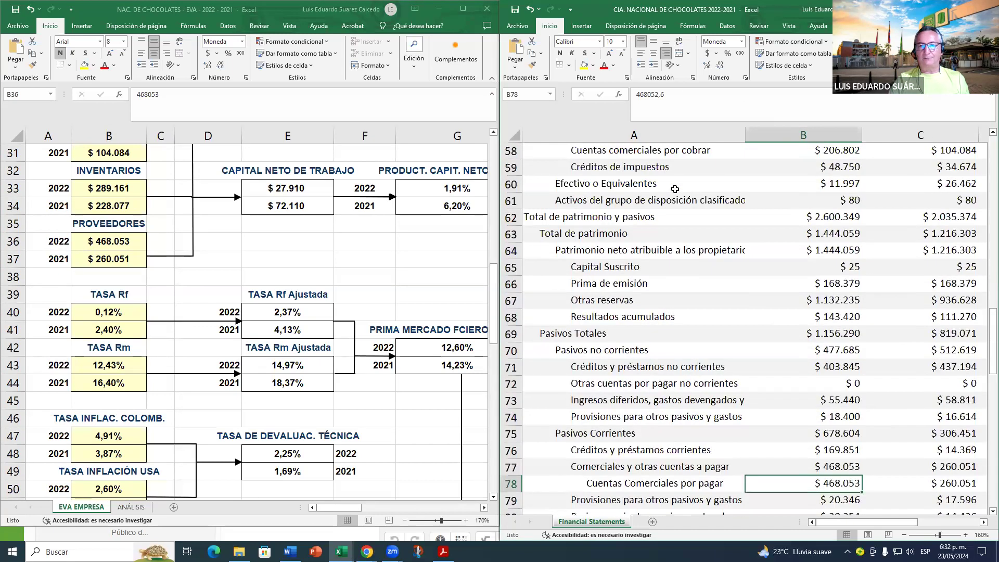
left_click(813, 156)
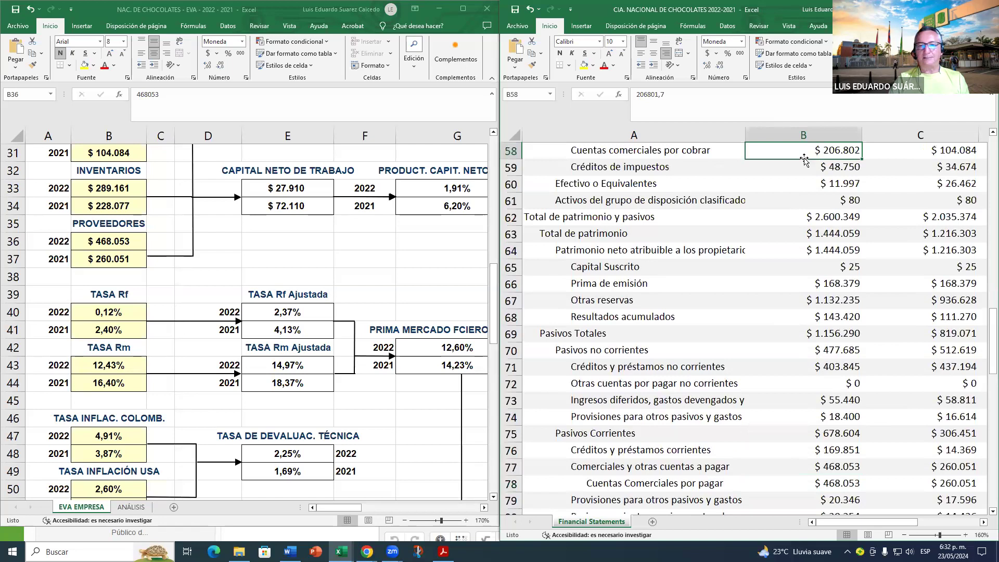
left_click(121, 239)
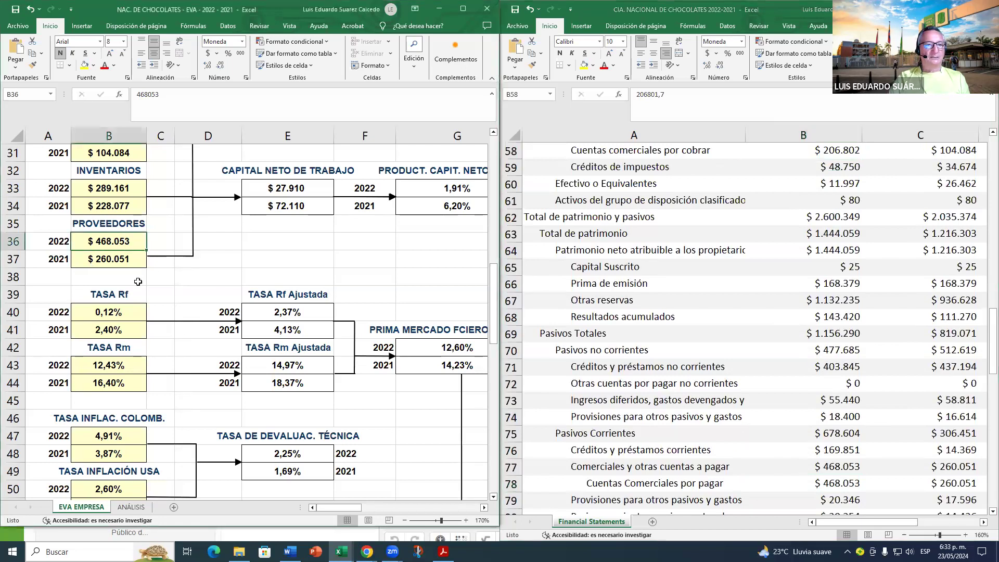
scroll(104, 299, "down", 1)
scroll(106, 301, "down", 1)
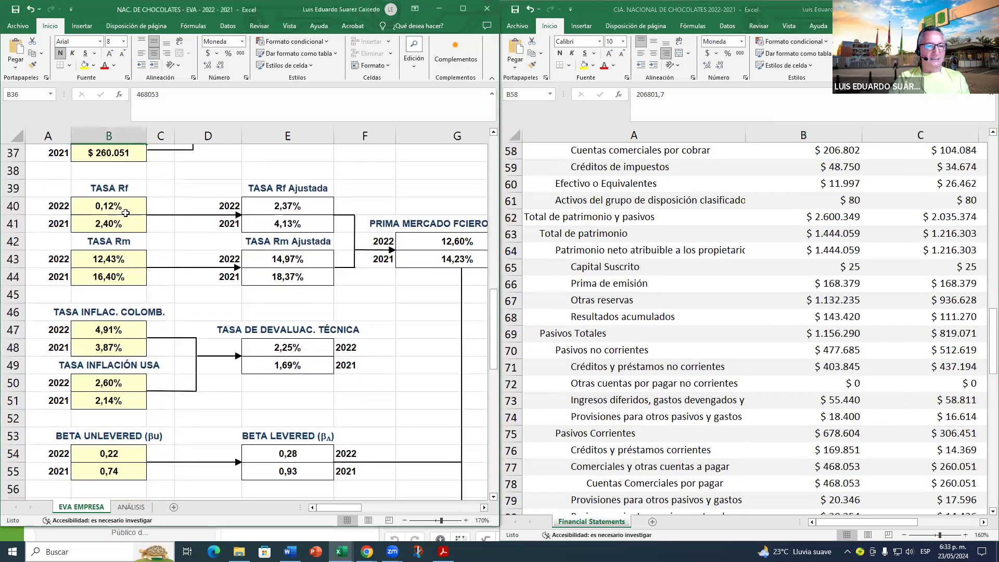
scroll(121, 319, "down", 5)
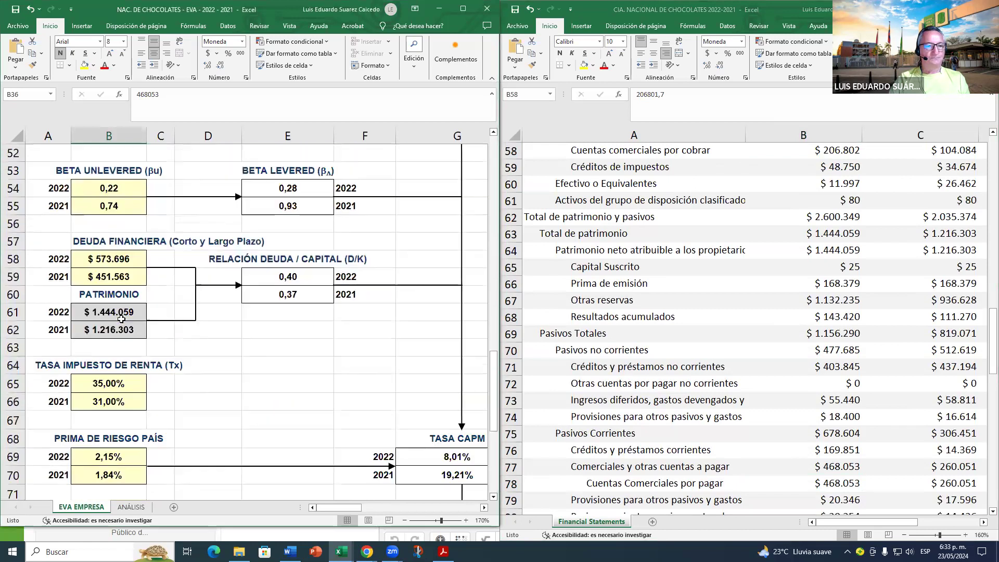
left_click(125, 260)
scroll(127, 265, "up", 2)
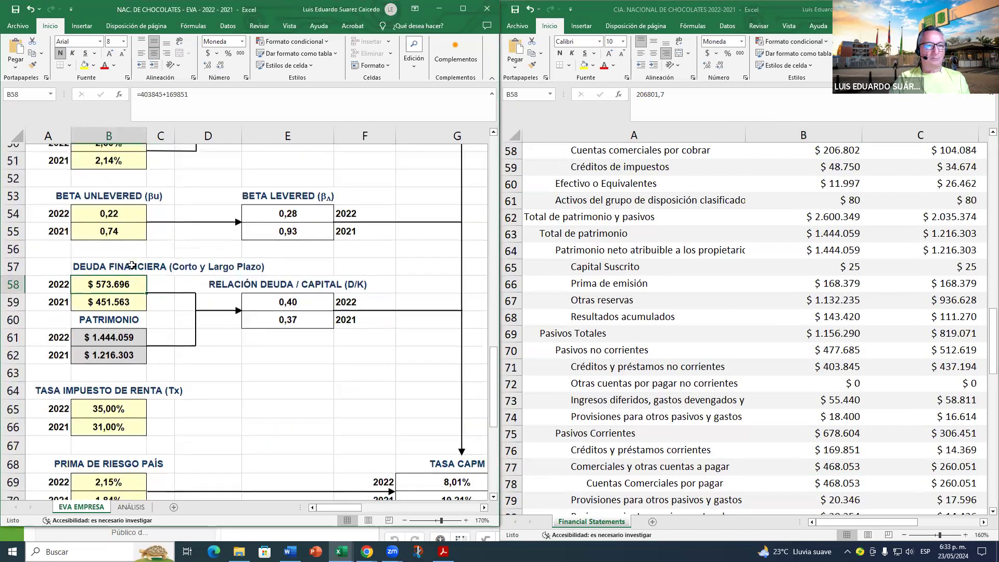
scroll(132, 266, "up", 3)
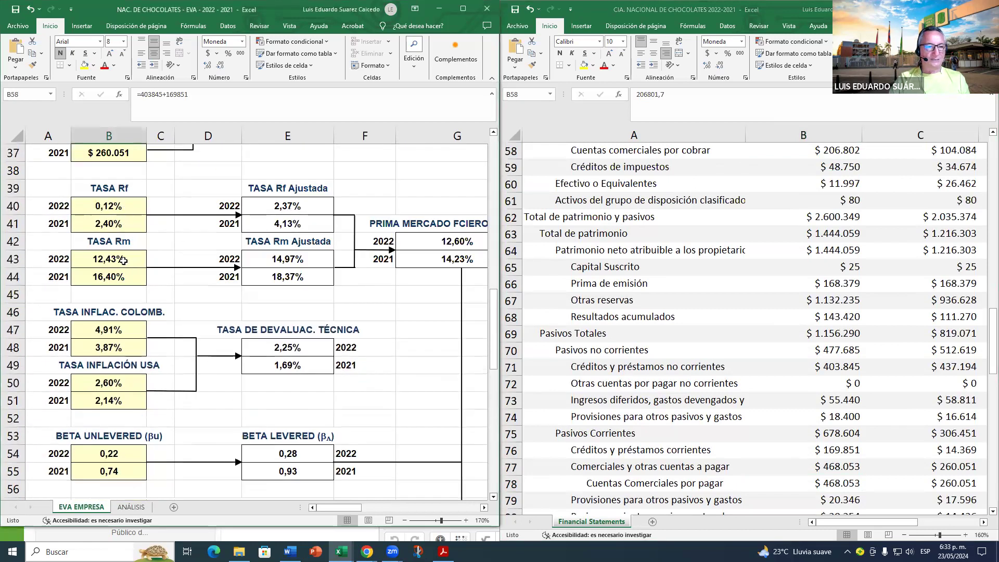
scroll(128, 443, "down", 3)
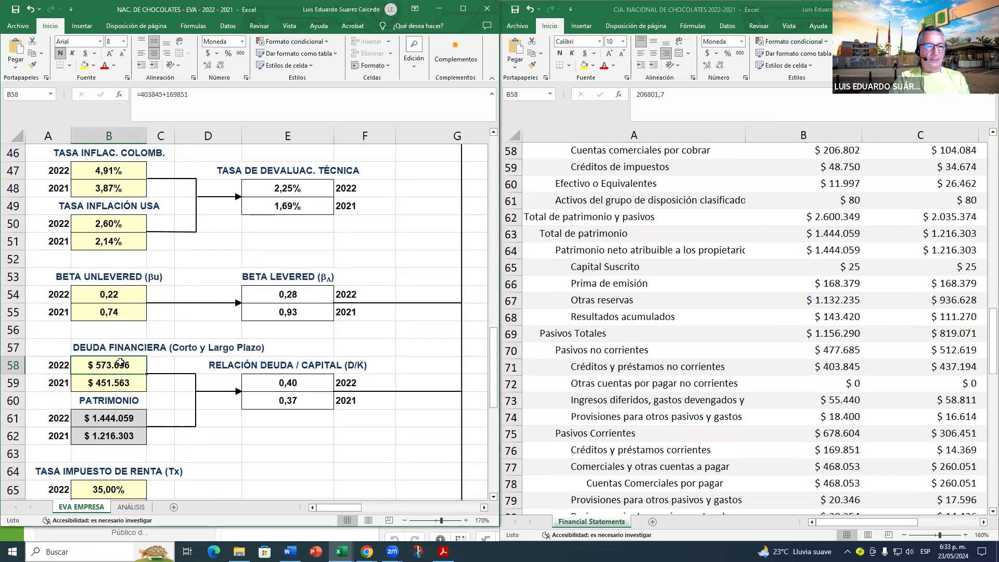
Step: Commit the 2022 Deuda Financiera formula =403845+169851 in B58
left_click(180, 349)
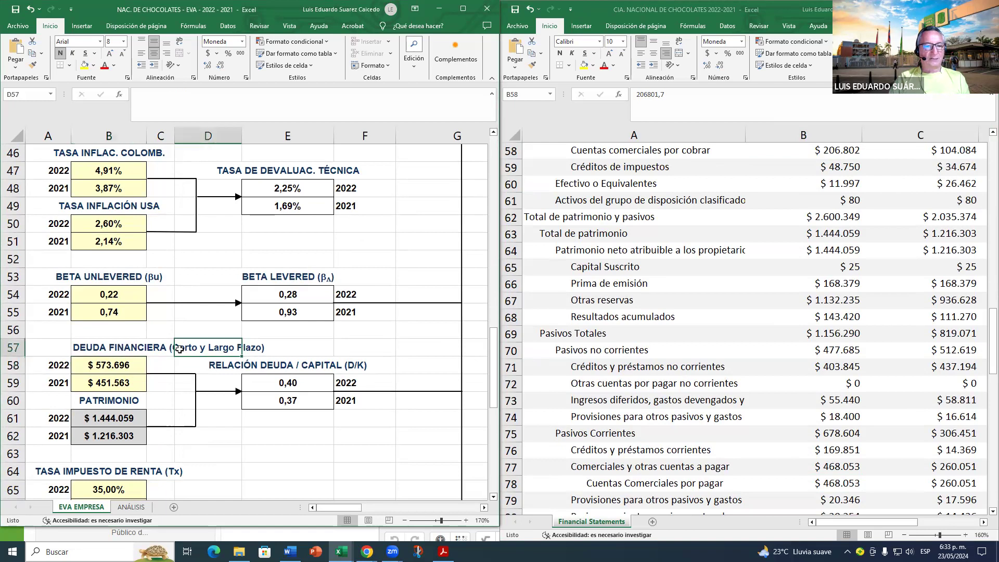
left_click(112, 364)
double_click(113, 364)
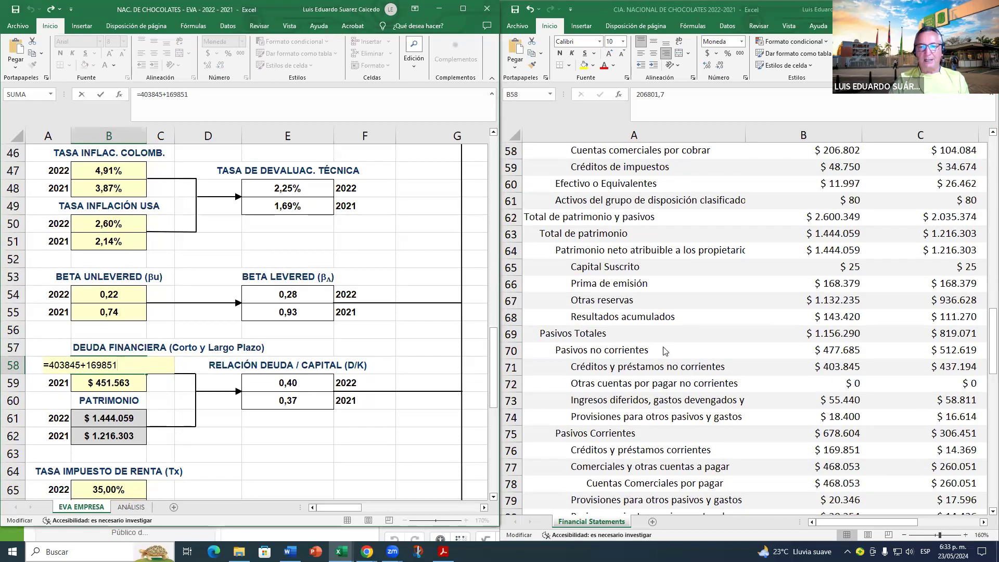
scroll(665, 352, "down", 1)
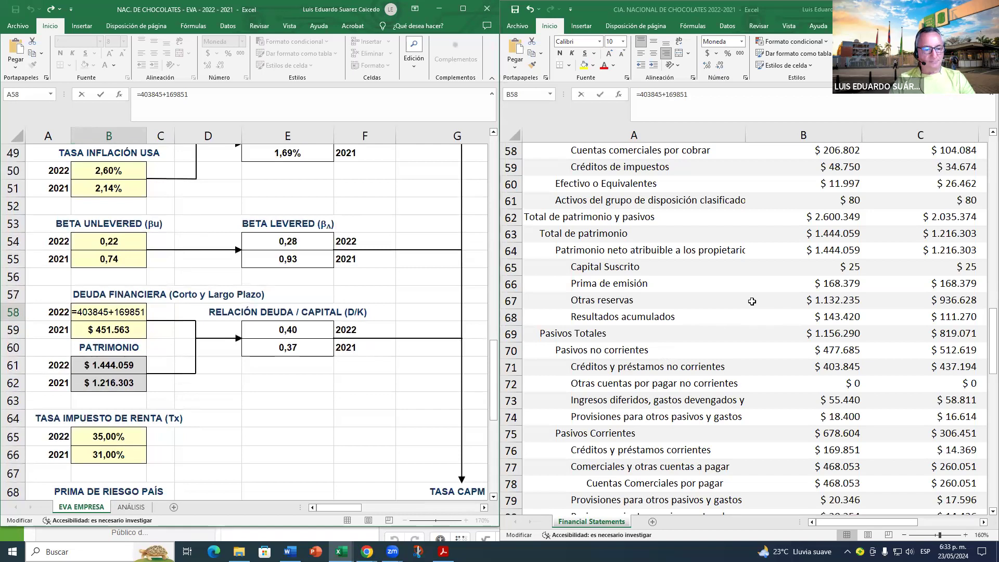
key("ctrl+Return")
Step: Review the Pasivos no corrientes and Pasivos Corrientes lines and the 2022 current liabilities total
scroll(704, 332, "down", 2)
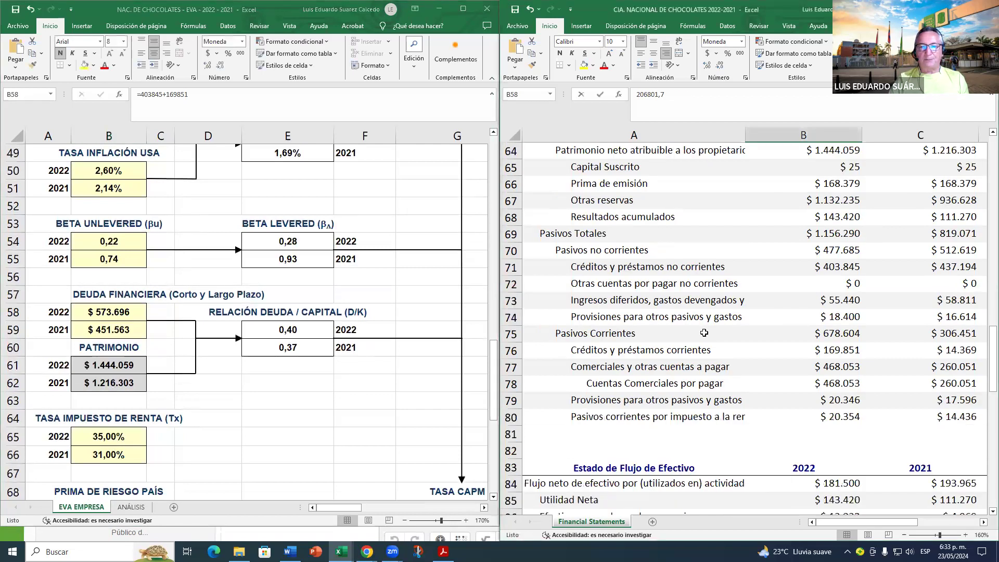
left_click(616, 253)
left_click(619, 333)
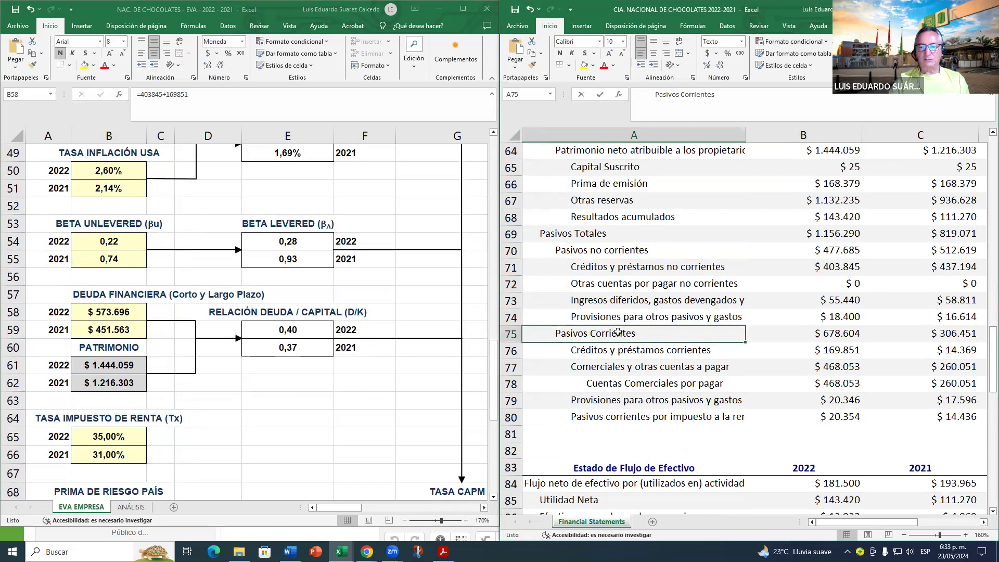
left_click(619, 283)
left_click(621, 249)
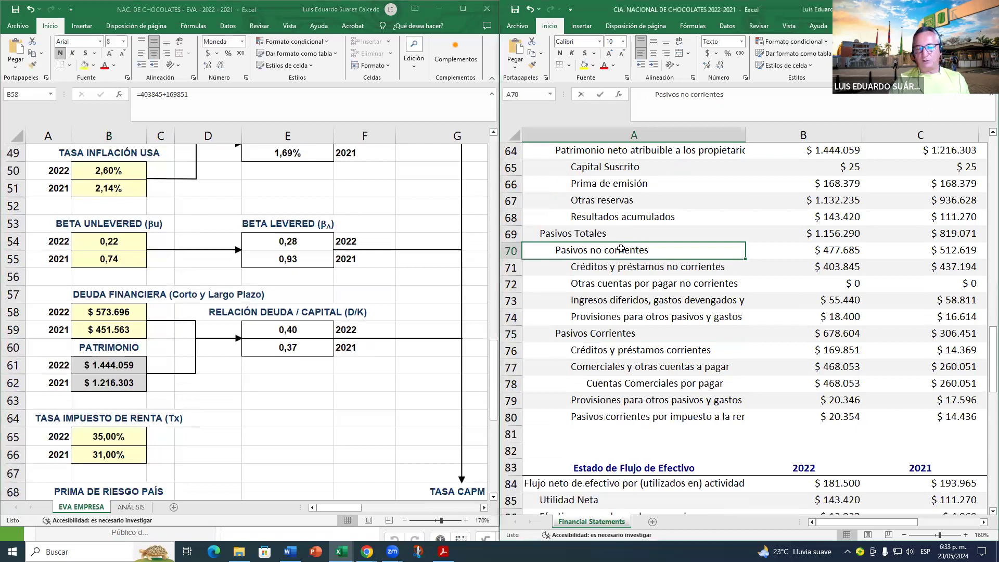
left_click(601, 333)
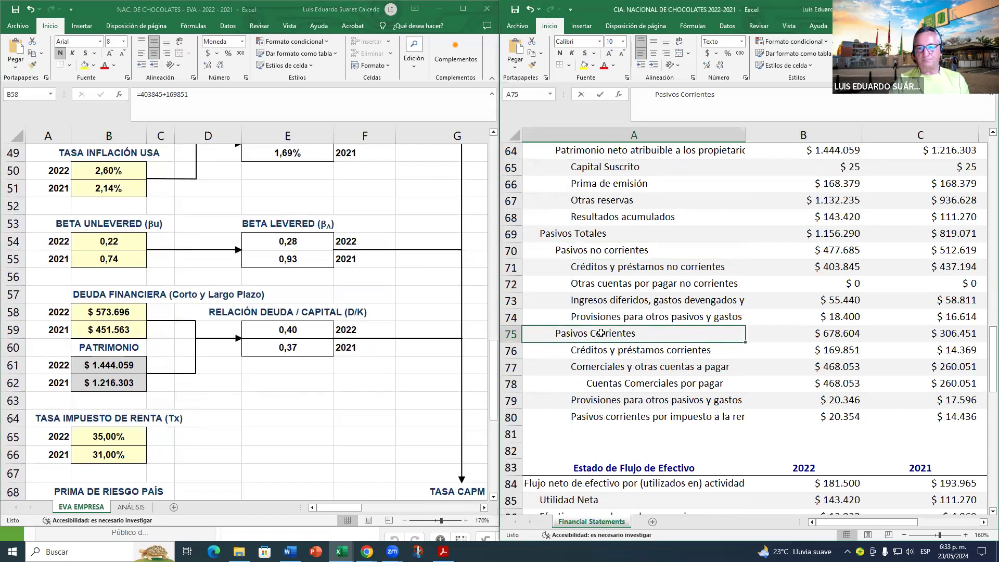
left_click(561, 253)
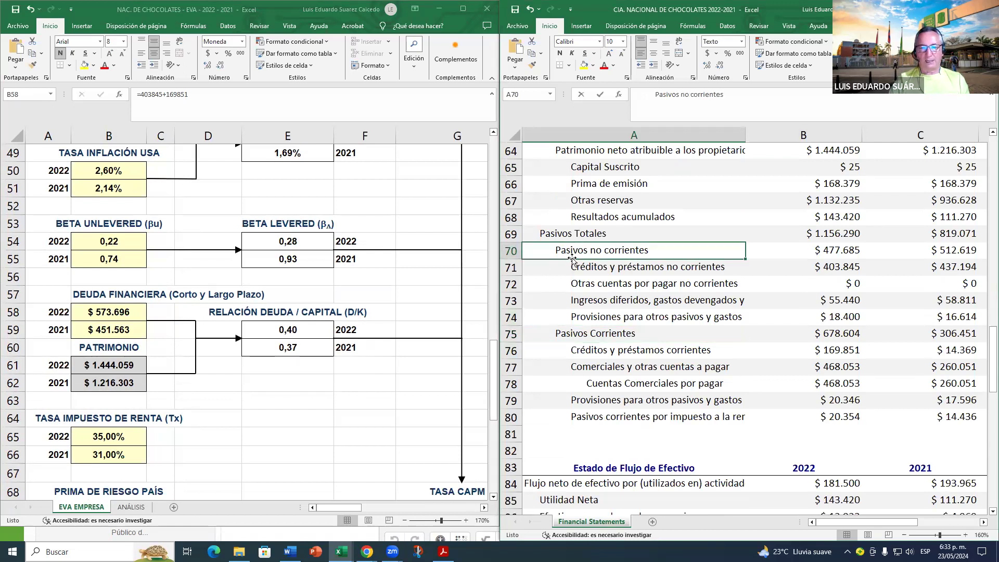
scroll(609, 317, "down", 1)
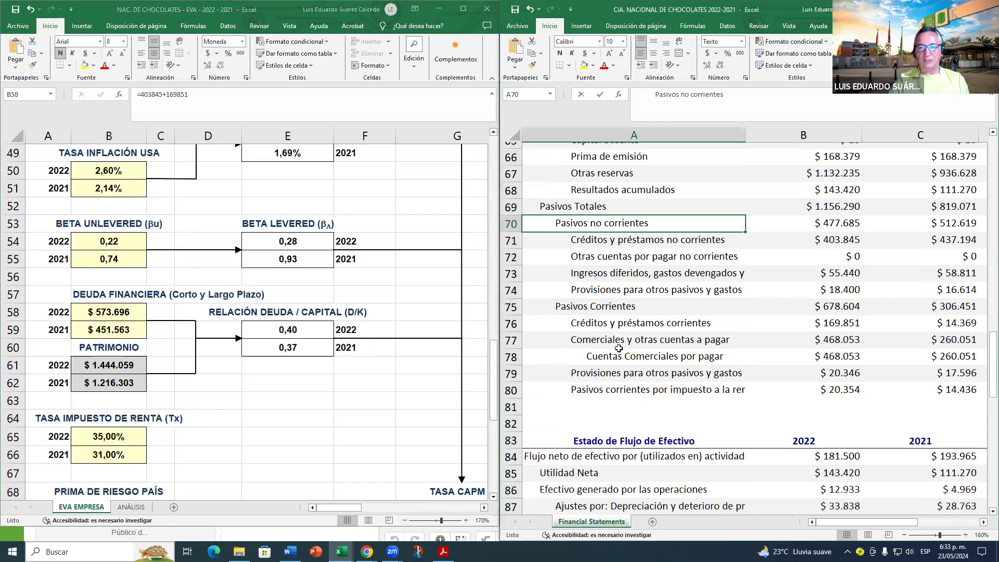
left_click(633, 334)
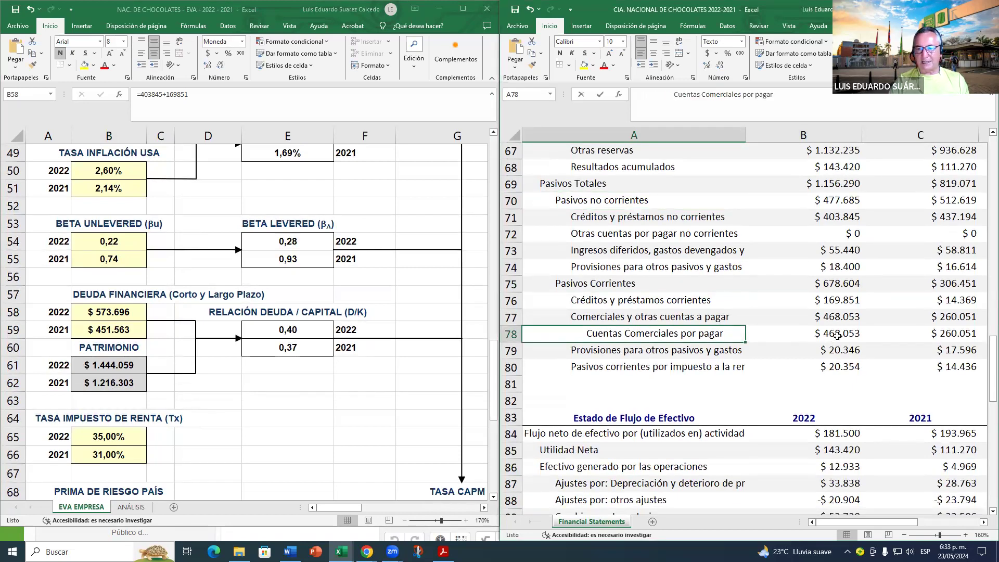
left_click(832, 283)
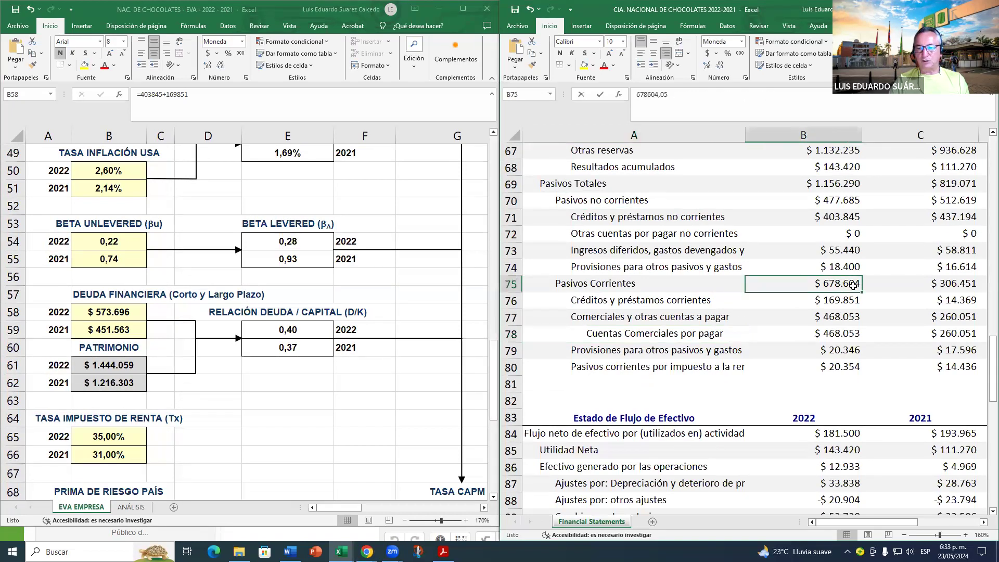
Step: Check the 2022 trade payables, provisions and income tax liabilities, then select B67:B80 to total them
left_click_drag(594, 284, 828, 283)
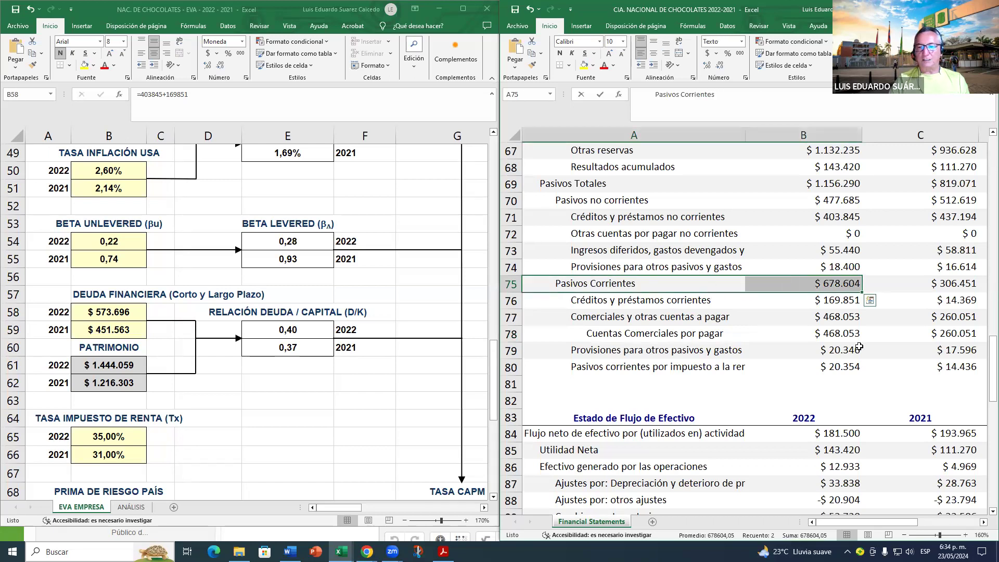
left_click(840, 320)
left_click(847, 336)
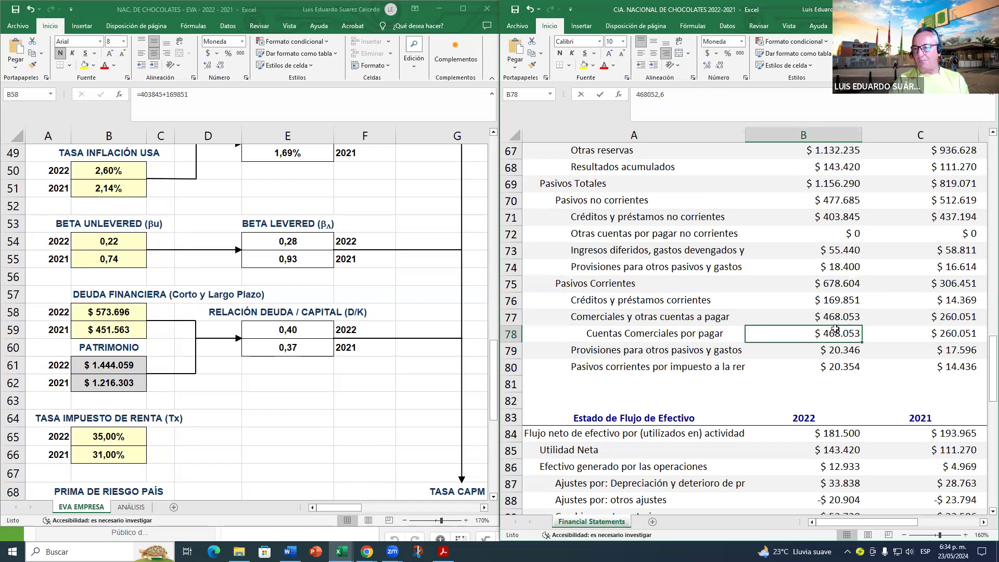
left_click(663, 333)
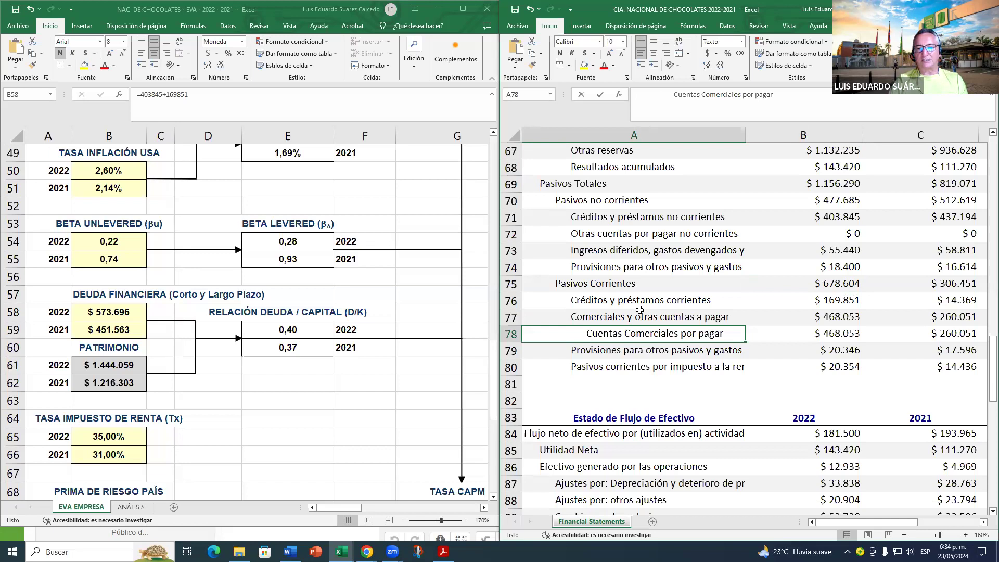
left_click(619, 352)
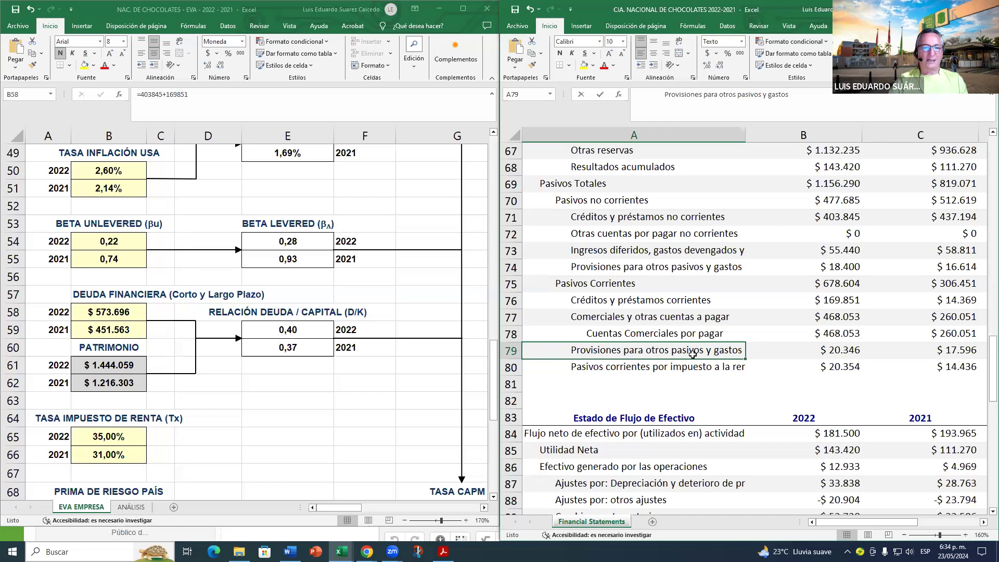
left_click(780, 351)
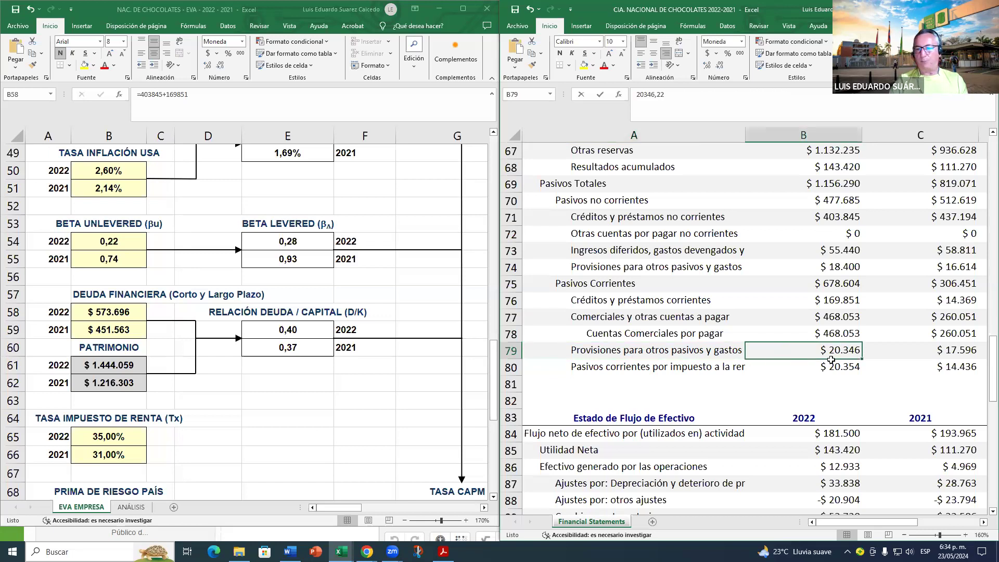
left_click(673, 368)
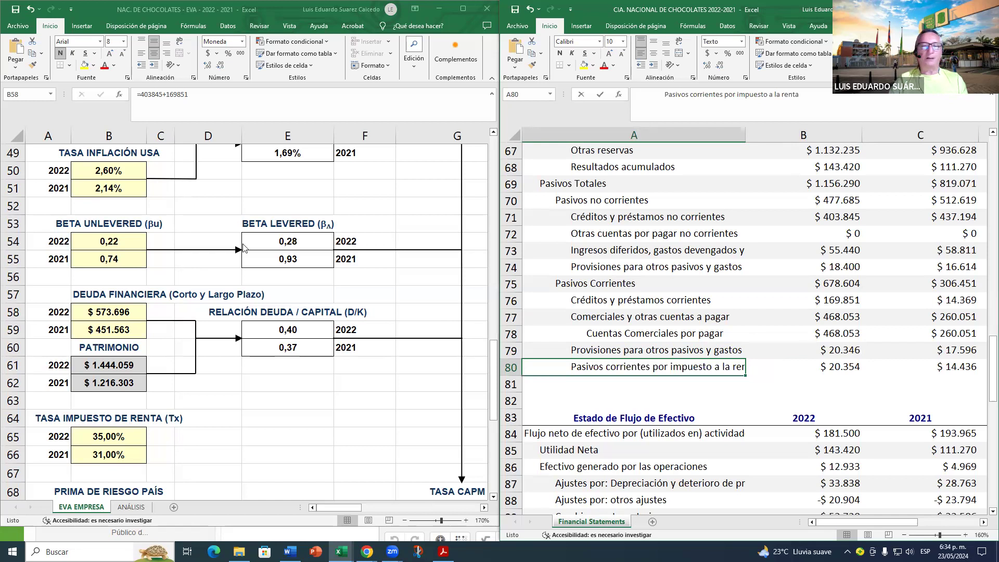
left_click_drag(840, 154, 838, 367)
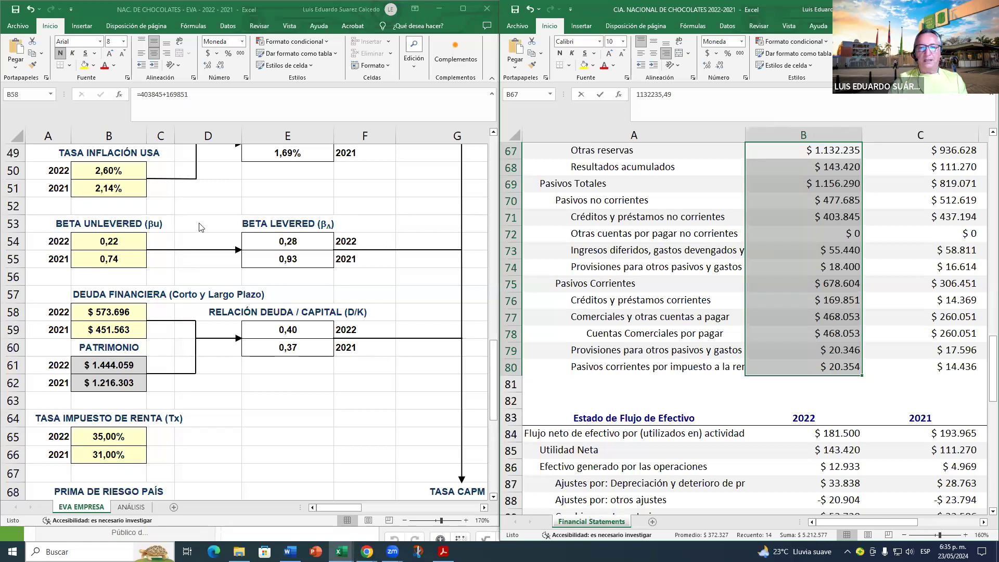
left_click(131, 307)
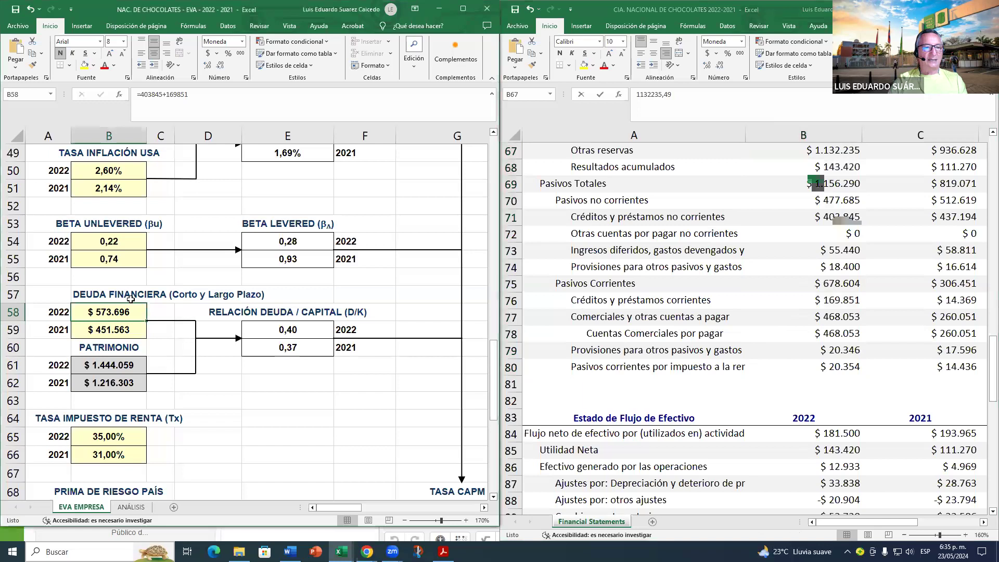
scroll(130, 301, "down", 1)
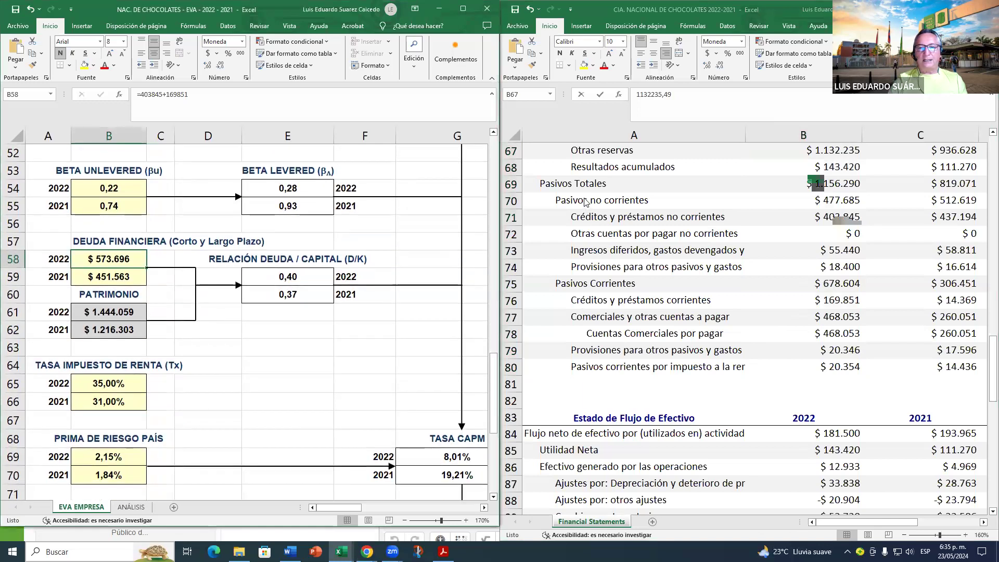
left_click(585, 202)
left_click(578, 200)
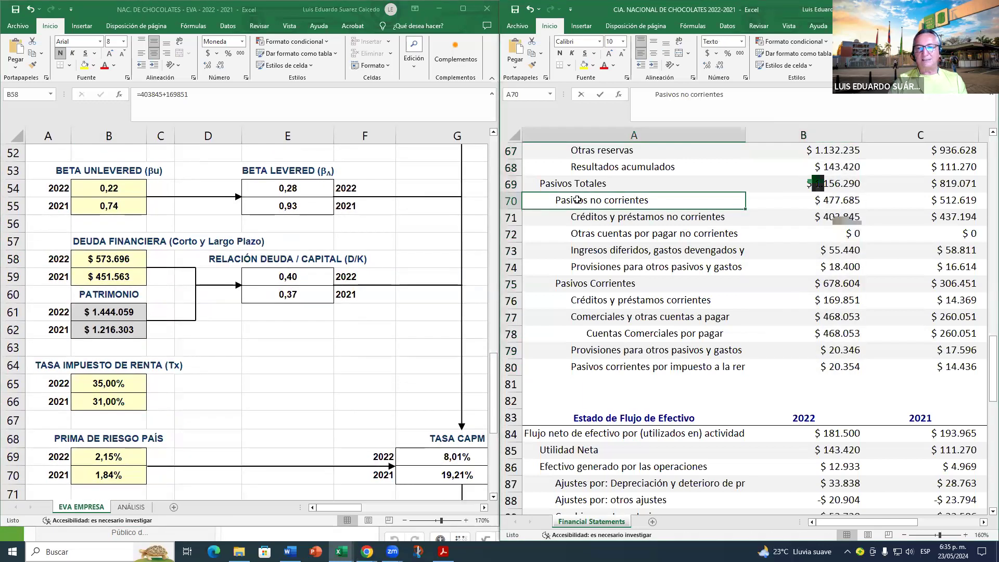
left_click(605, 286)
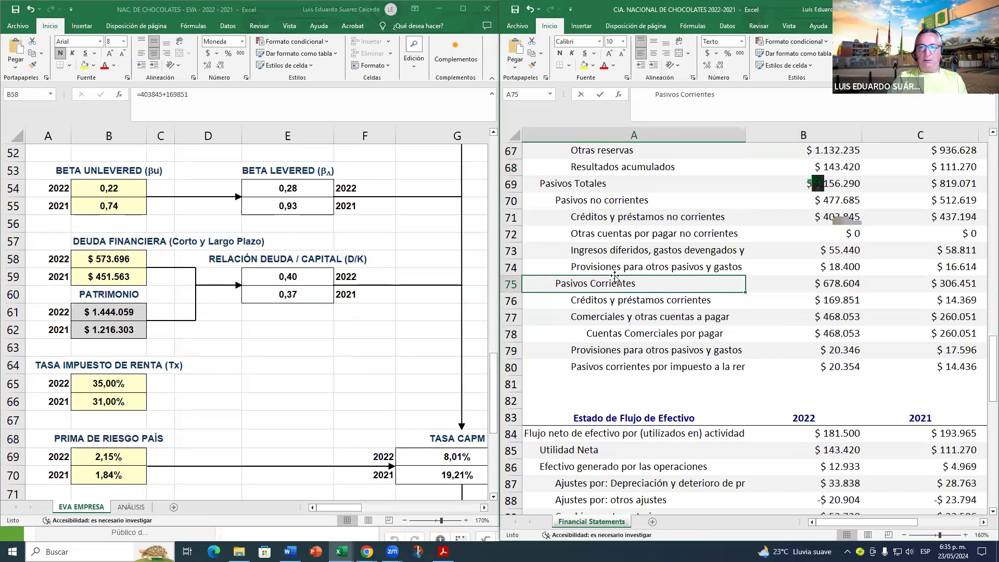
left_click(634, 216)
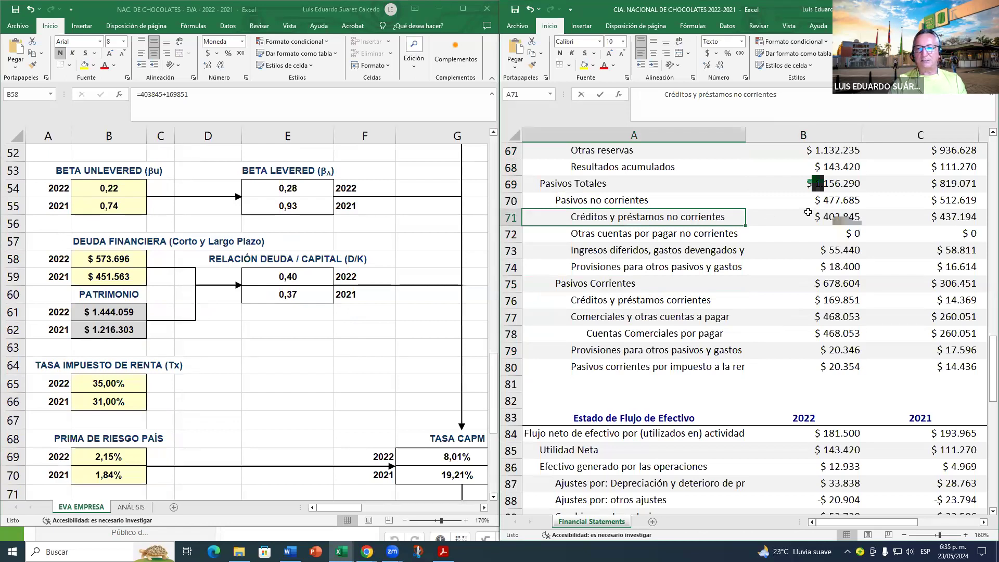
left_click(835, 216)
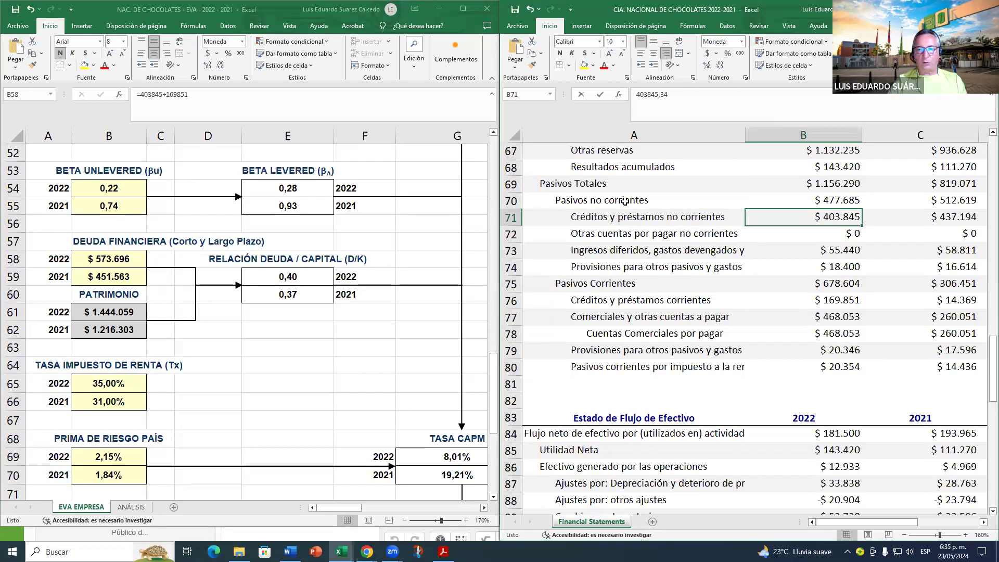
scroll(614, 245, "down", 1)
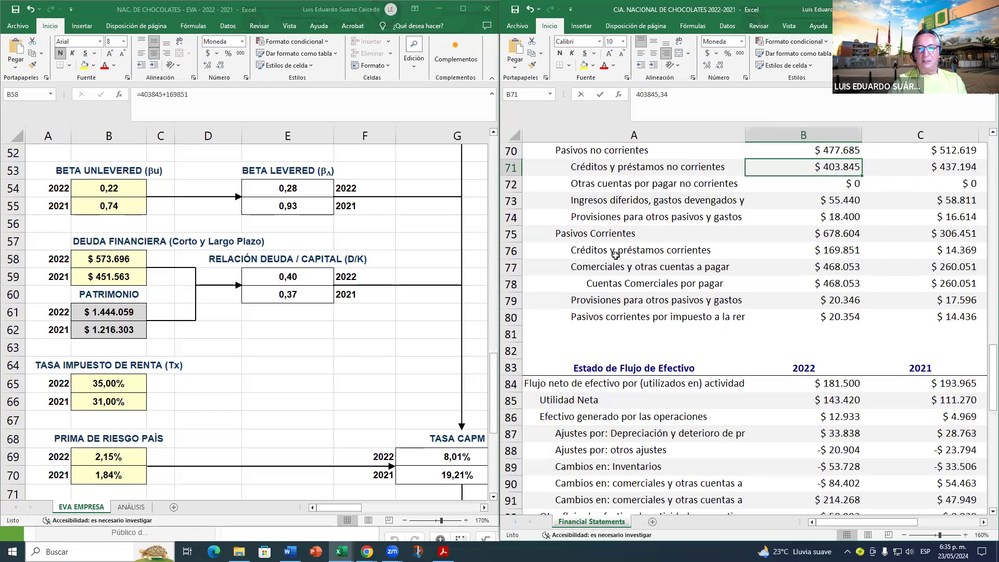
left_click(839, 248)
scroll(692, 240, "up", 1)
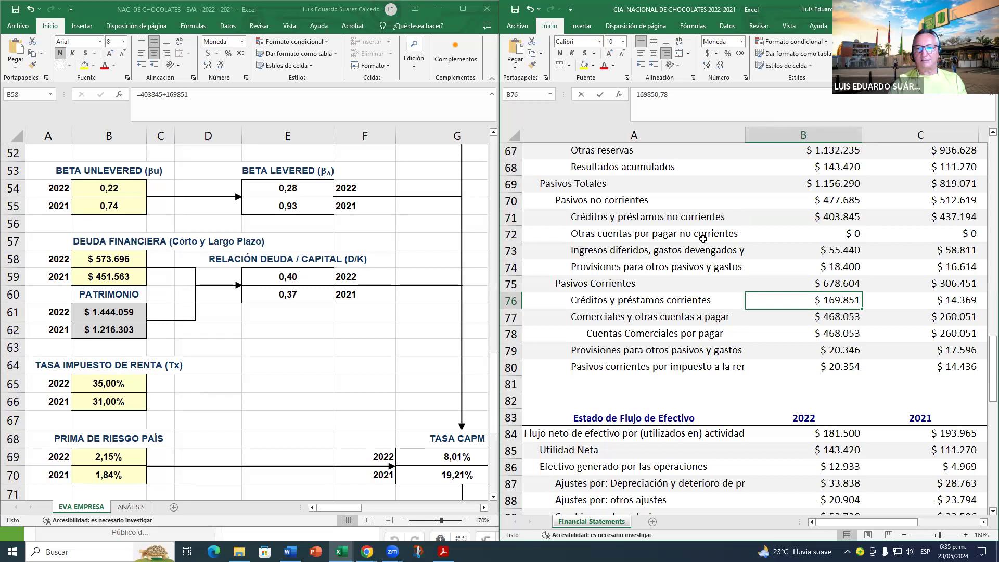
left_click(824, 218)
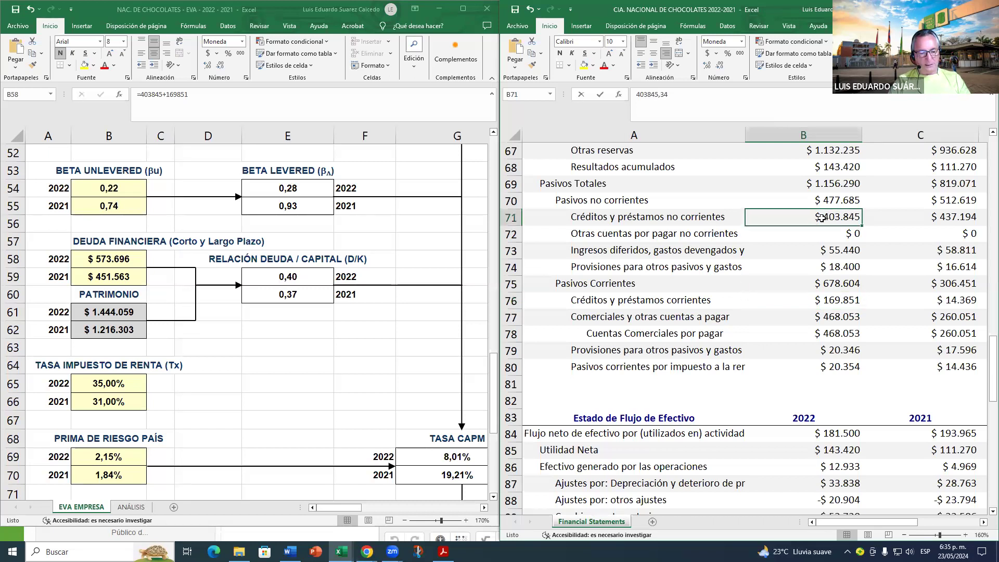
left_click(839, 303, "ctrl")
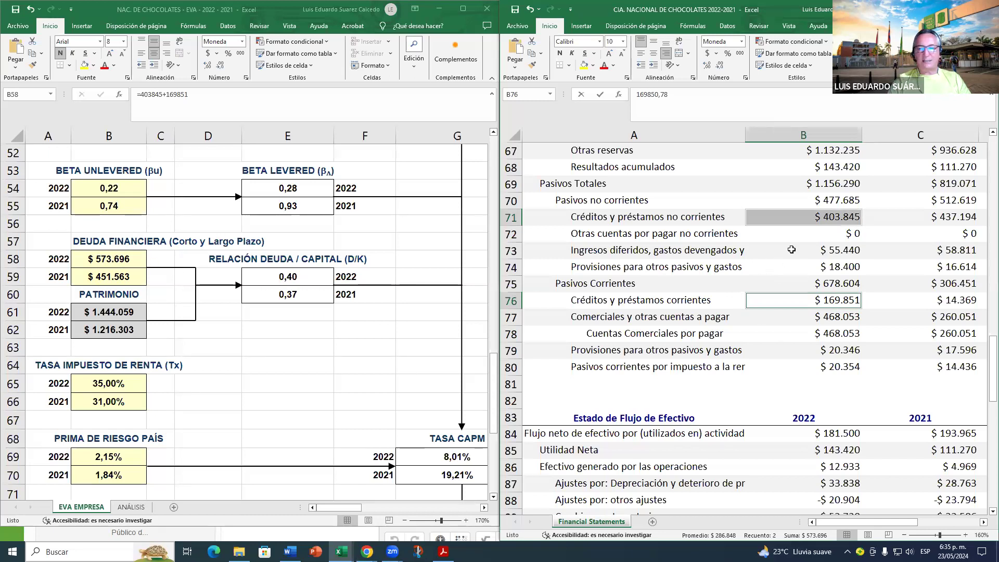
left_click(847, 299)
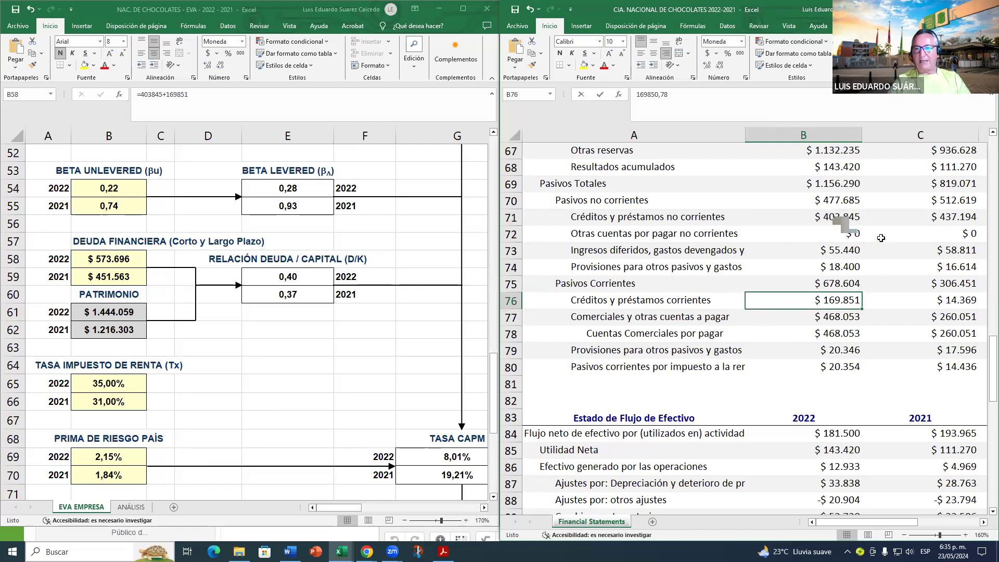
left_click(828, 217)
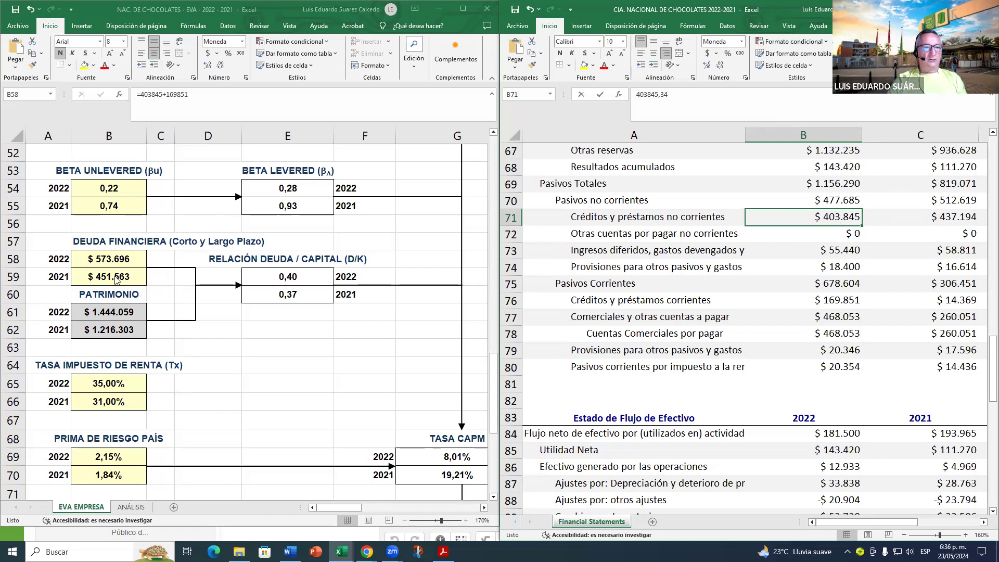
left_click(123, 256)
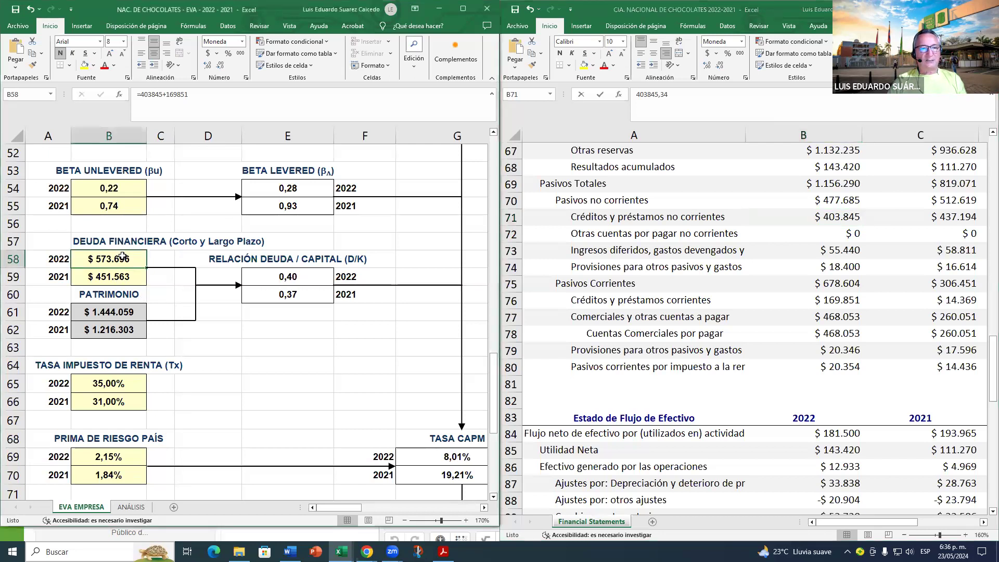
Step: Enter =403845+169851 as 2022 financial debt and =437194+14369 as 2021 financial debt
double_click(123, 256)
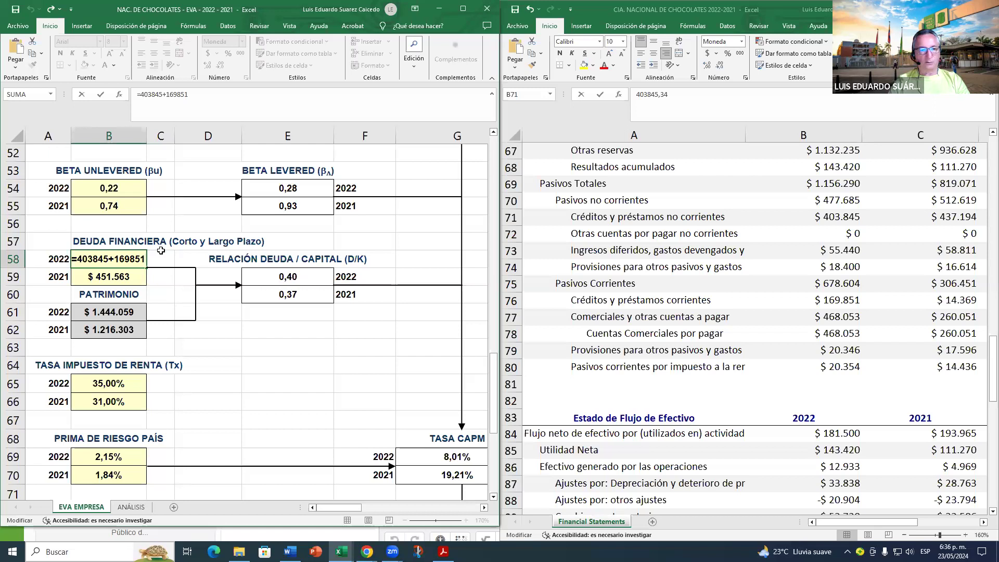
key("Return")
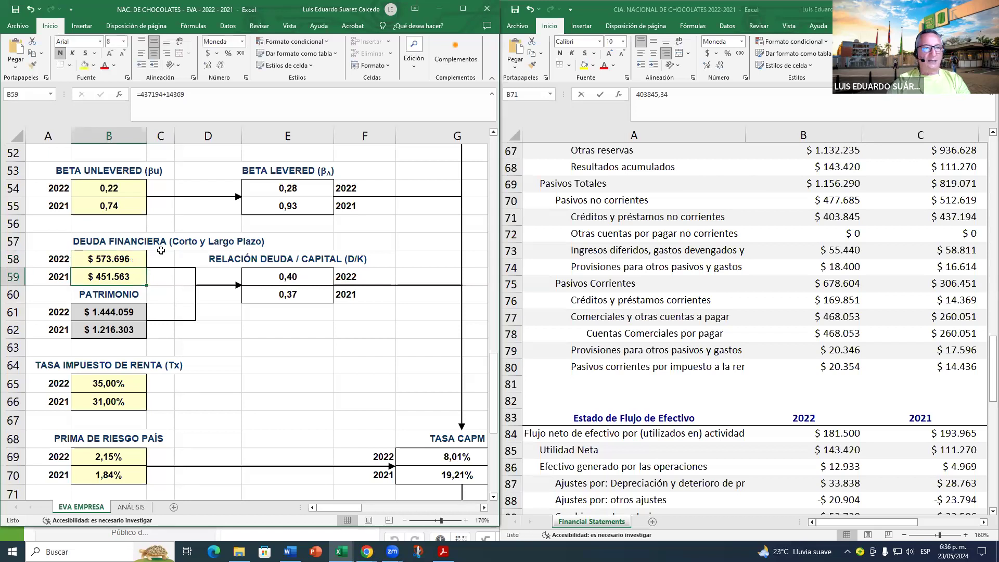
key("F2")
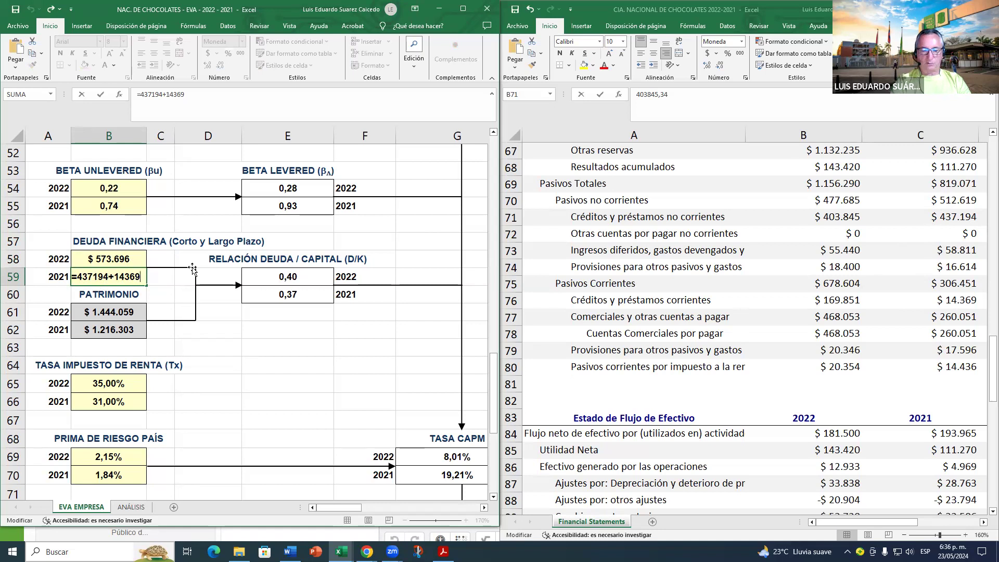
key("Return")
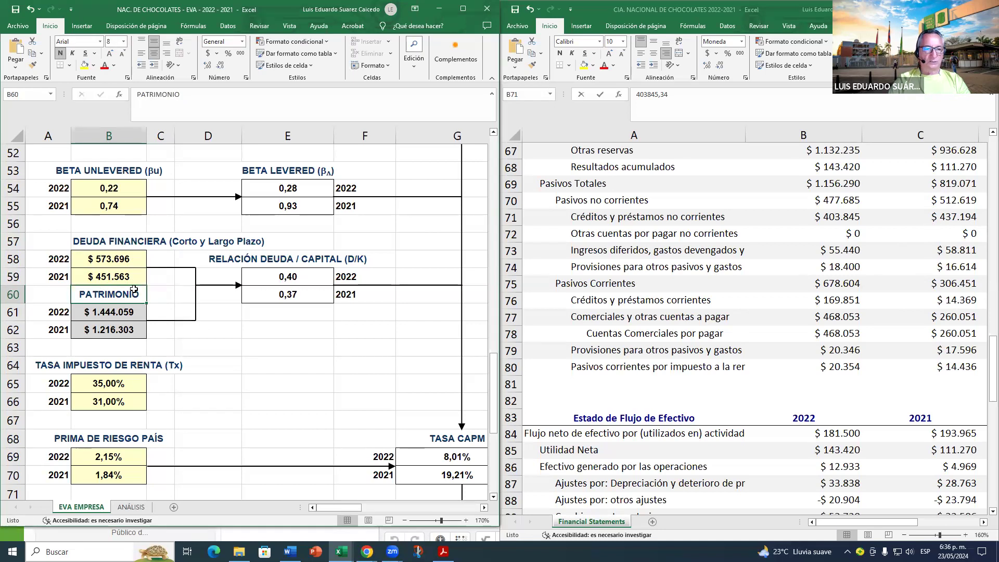
Step: Try editing the 2022 equity in B61 and dismiss the protected-sheet warning
left_click(121, 314)
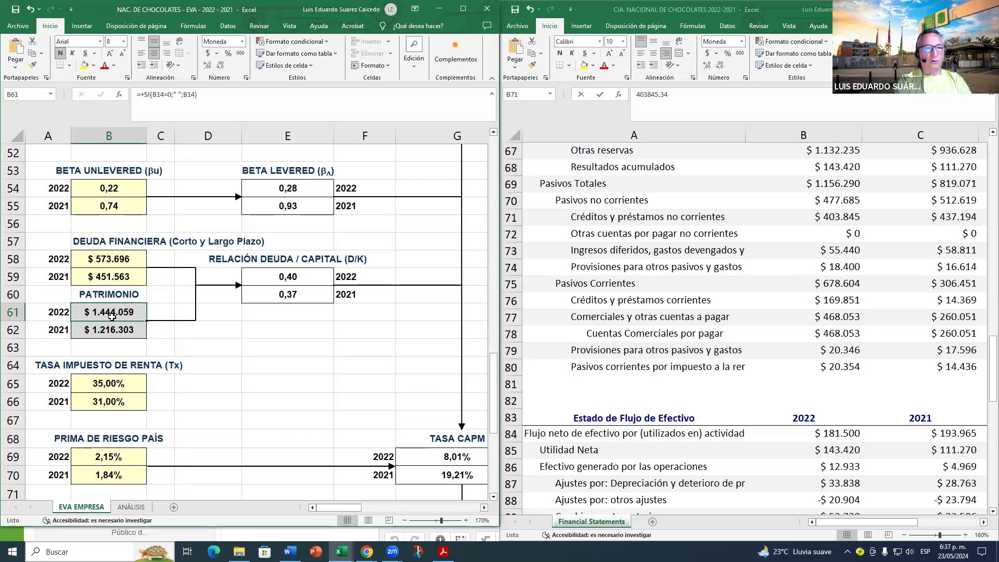
double_click(112, 315)
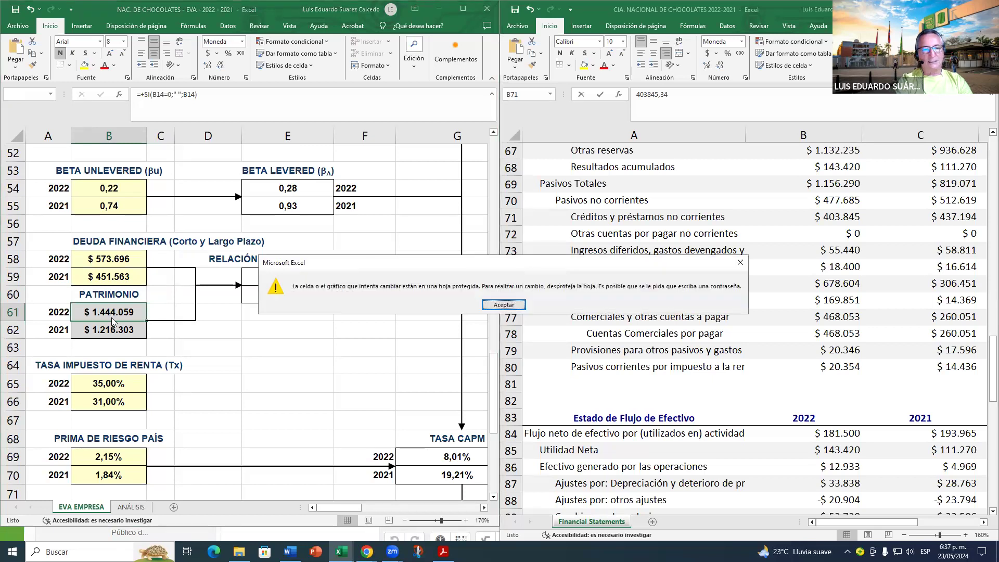
key("Return")
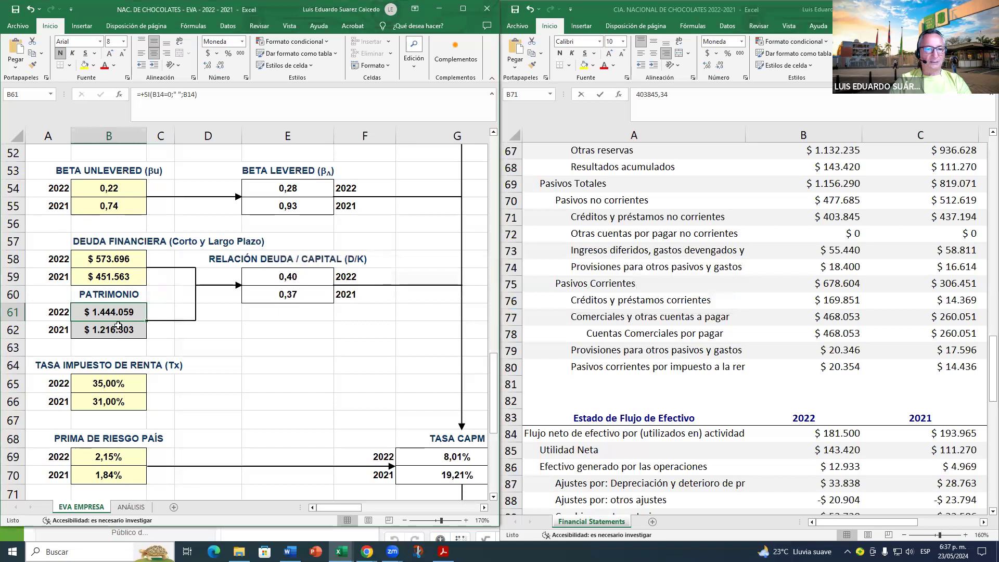
scroll(119, 313, "up", 12)
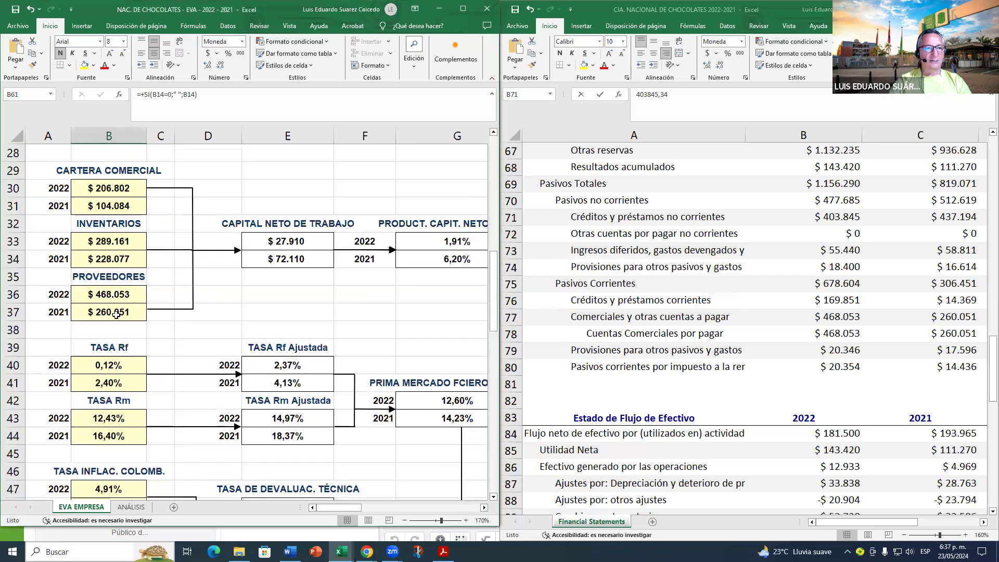
scroll(116, 315, "up", 4)
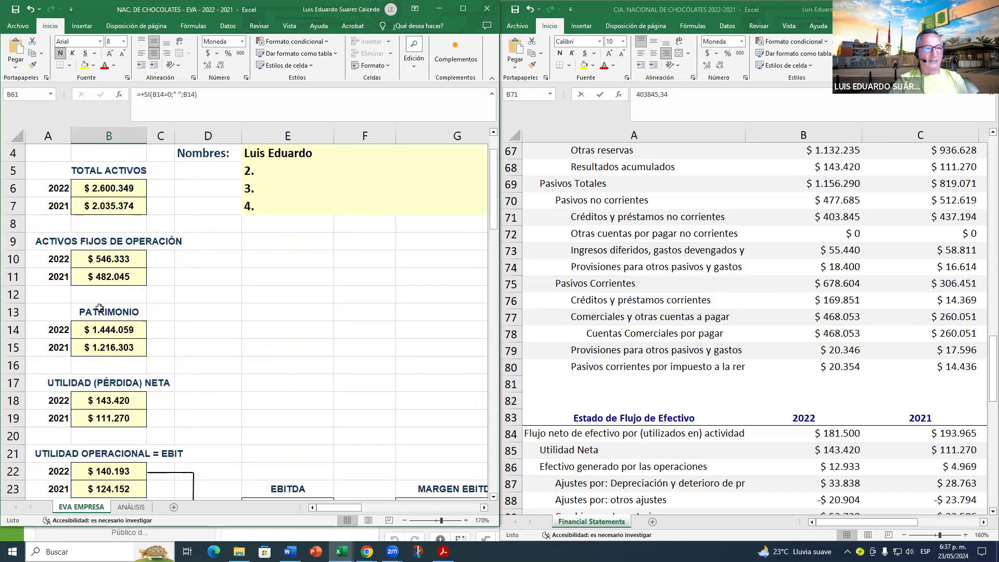
Step: Confirm the equity values in B14 and B15 feed the B61 and B62 formulas
left_click(104, 333)
left_click(111, 351)
left_click(103, 334)
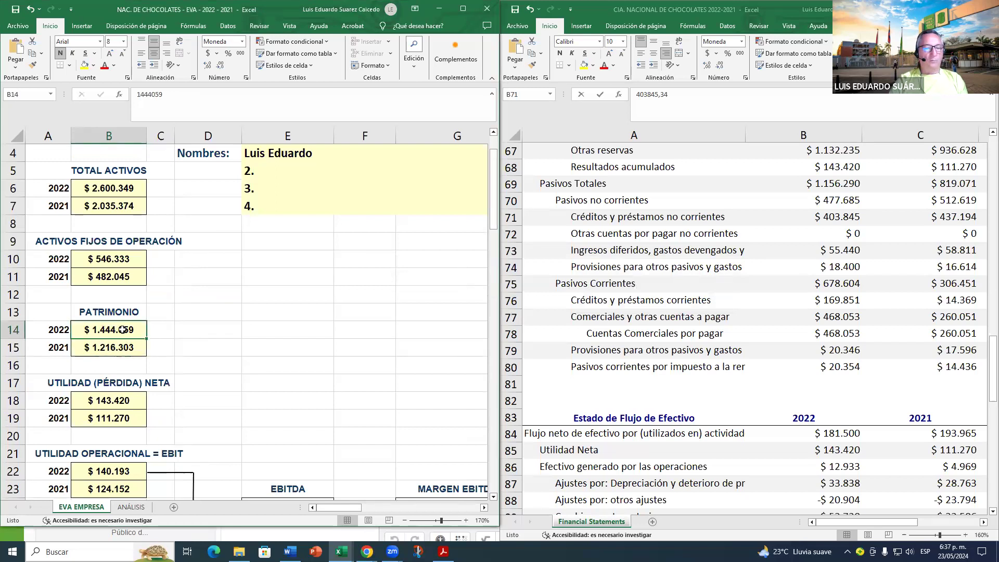
left_click(108, 356)
scroll(120, 356, "down", 13)
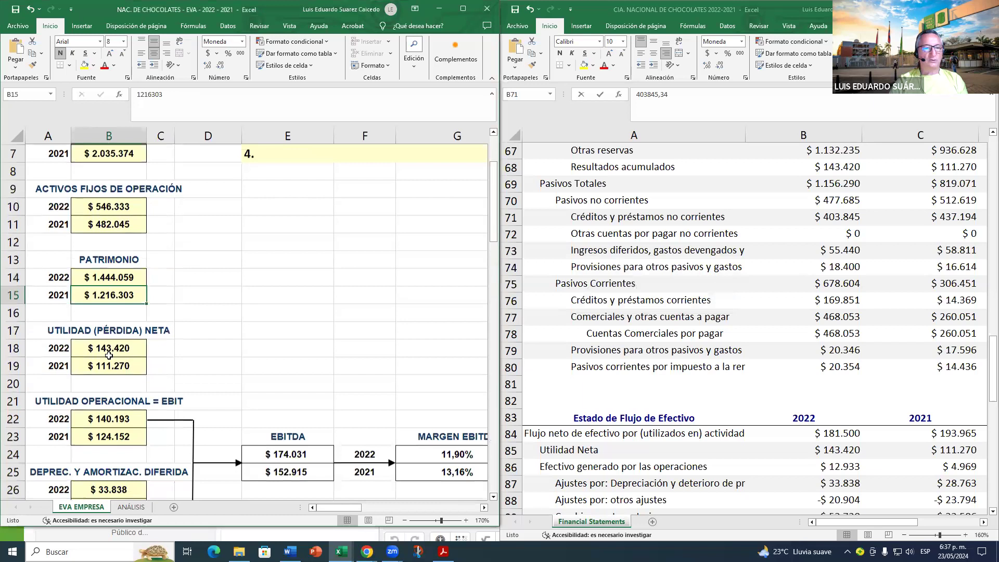
scroll(128, 356, "down", 3)
left_click(81, 315)
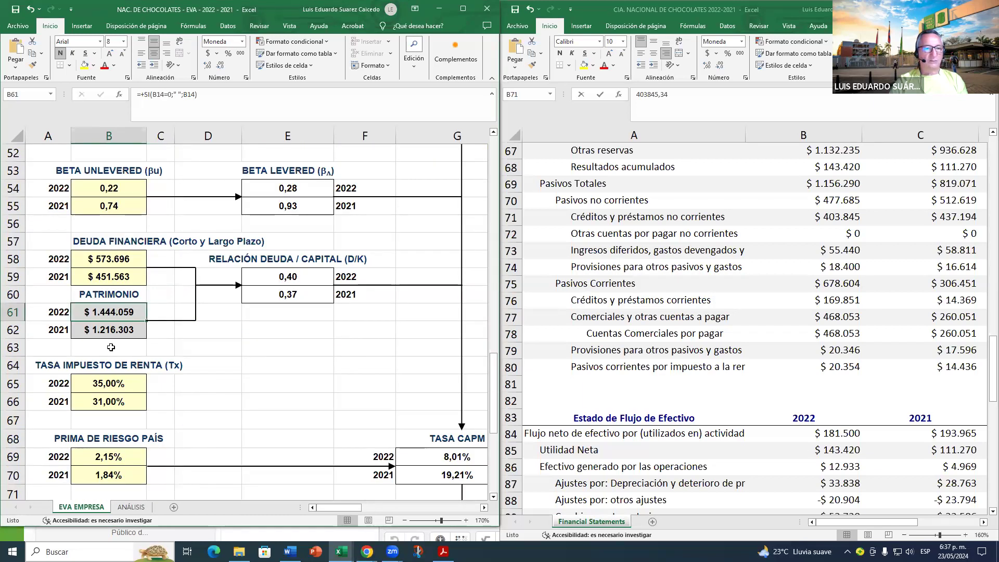
left_click(112, 331)
scroll(122, 333, "down", 3)
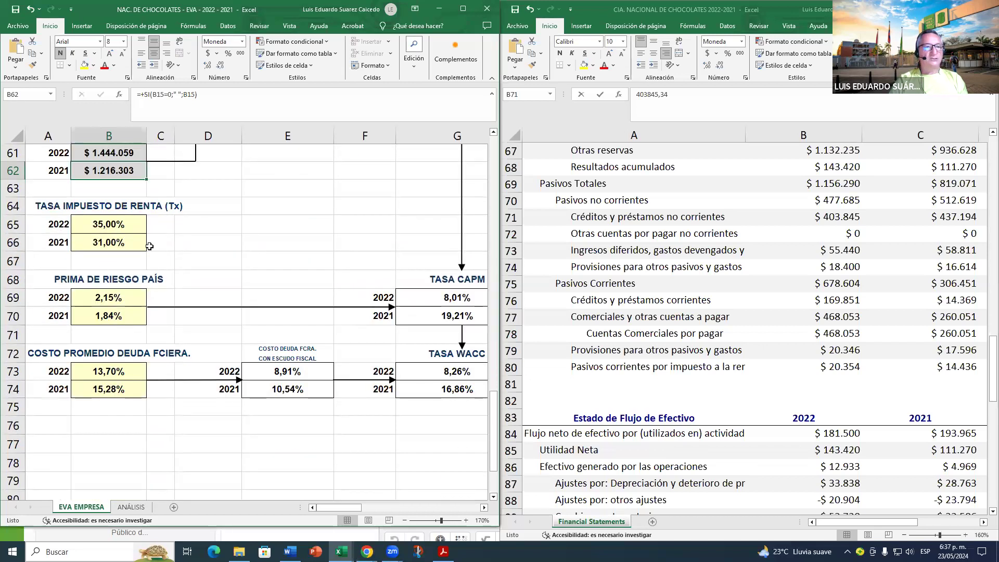
scroll(121, 381, "up", 4)
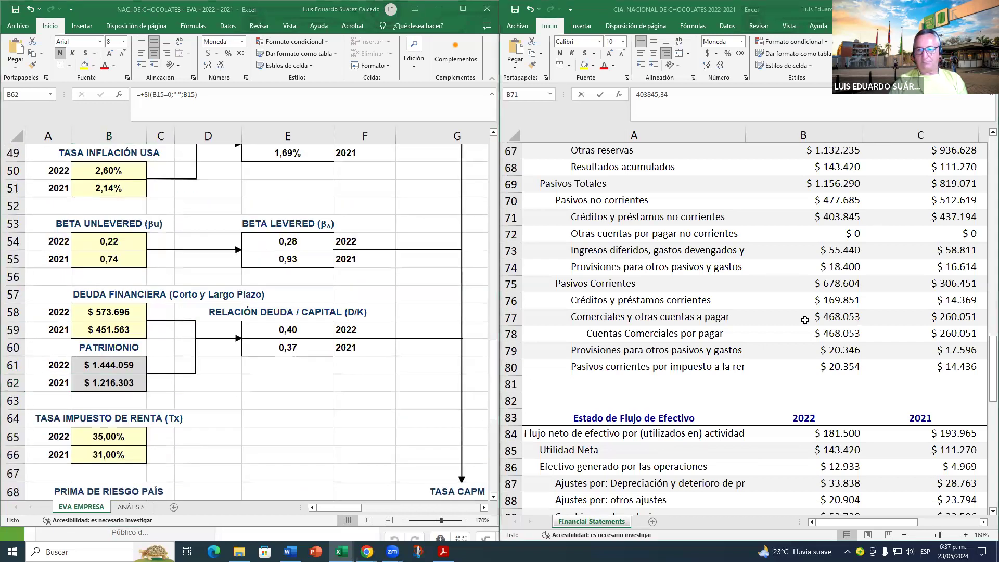
Step: Switch between the financial statements and EVA workbooks, then go to the course forum in Chrome
left_click(792, 216)
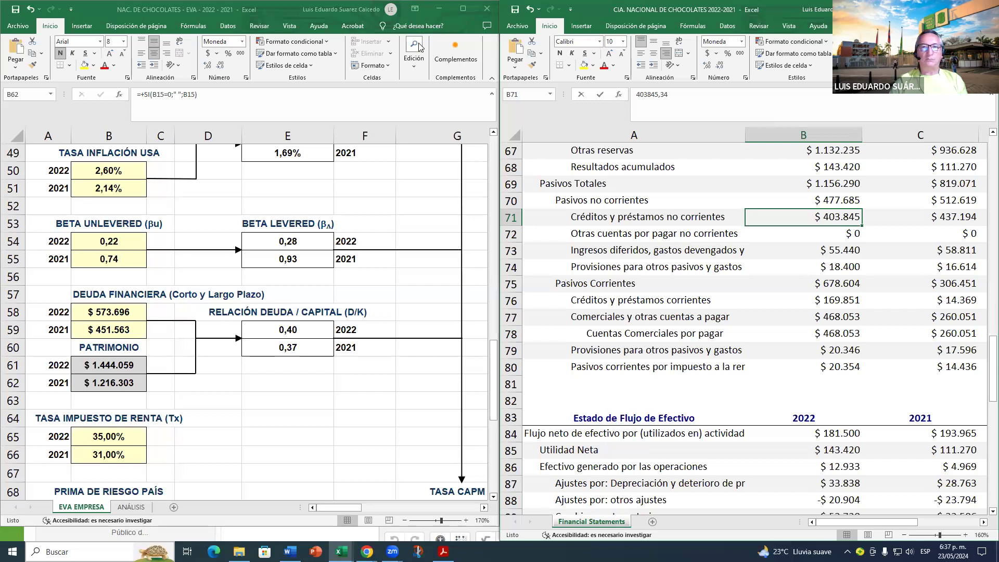
left_click(474, 68)
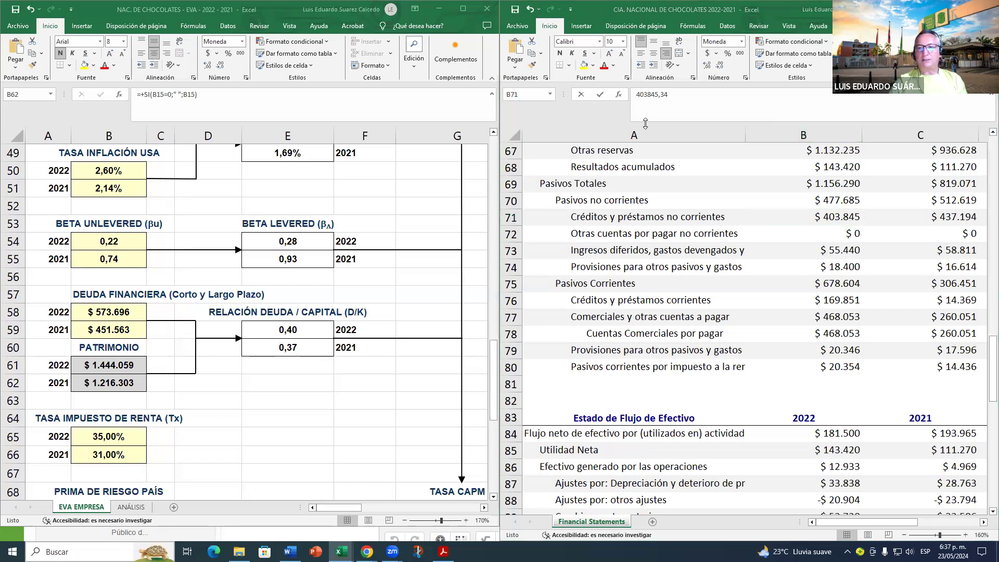
left_click(781, 213)
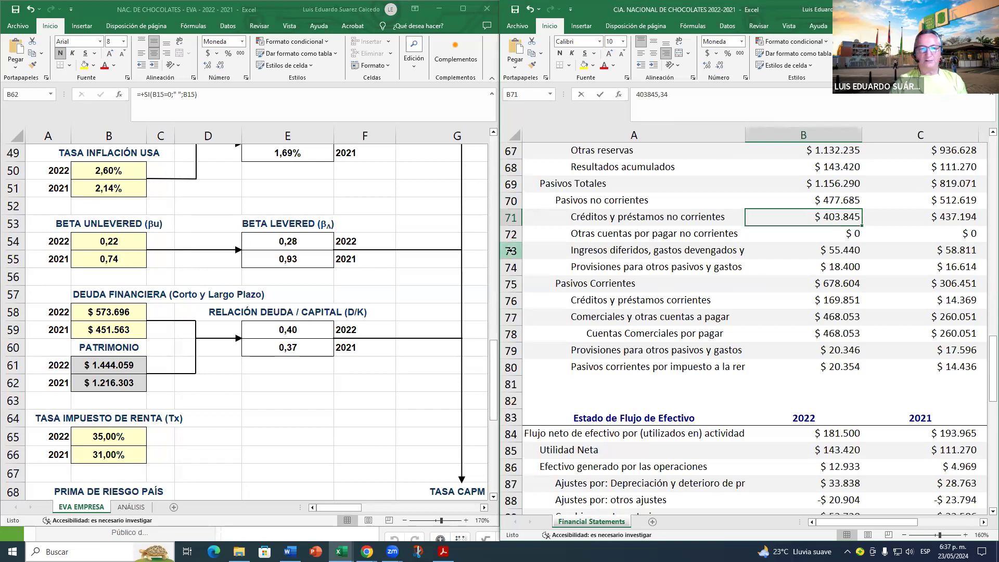
scroll(109, 212, "up", 4)
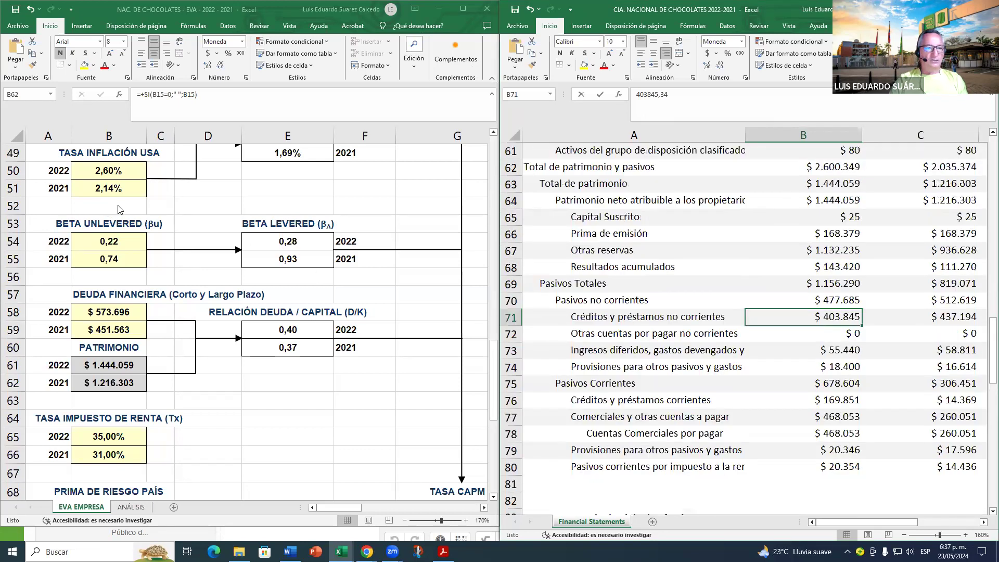
scroll(98, 211, "up", 4)
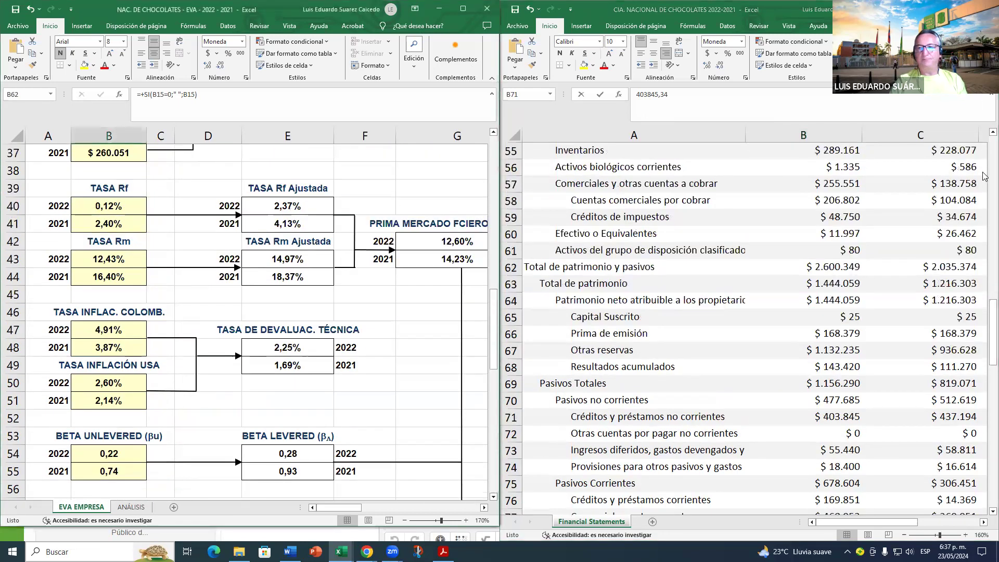
key("alt+Tab")
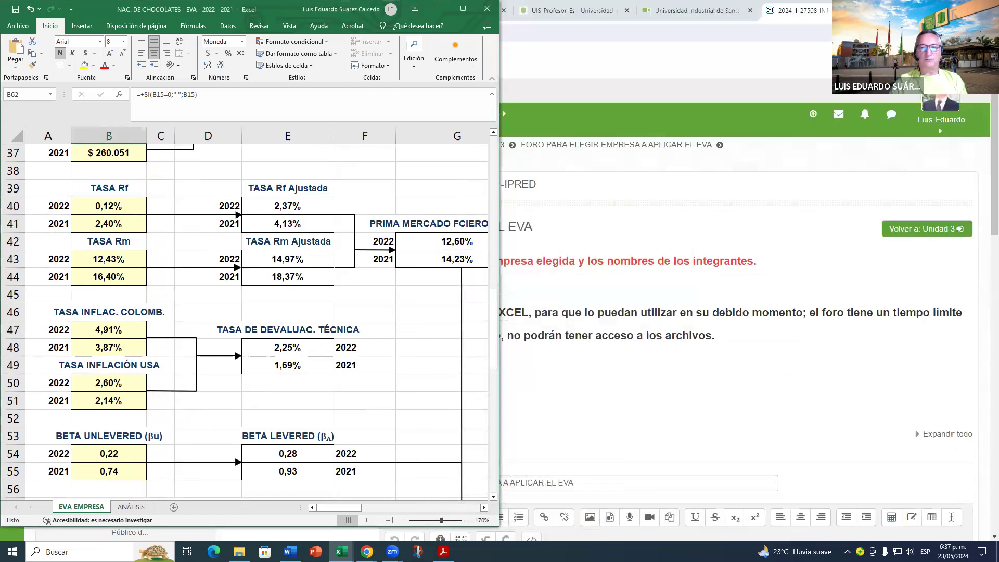
Step: Go to the course main page and scroll down to Unidad 3's ENLACES PARA OBTENCIÓN DE VARIABLES PDF
left_click(642, 222)
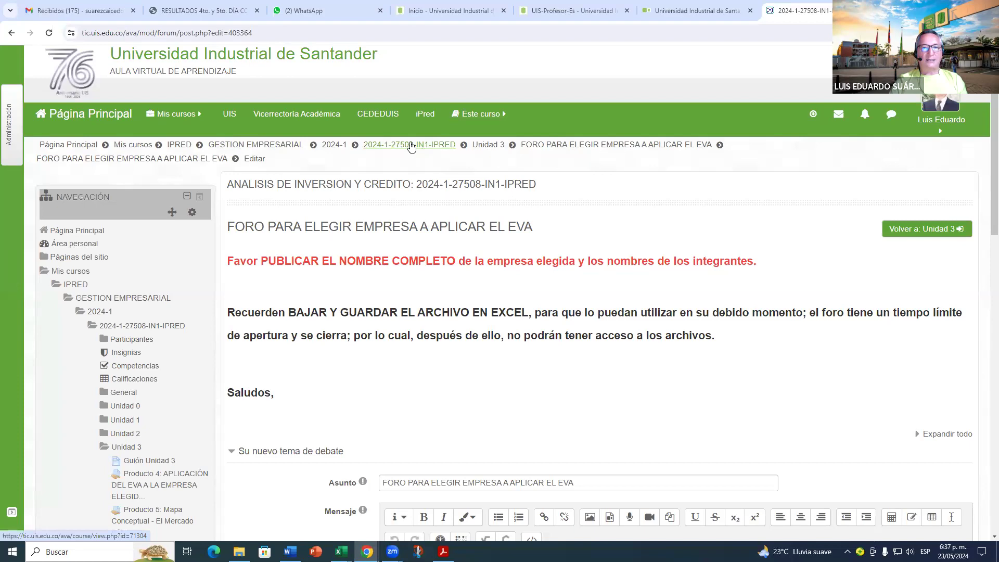
scroll(473, 247, "down", 1)
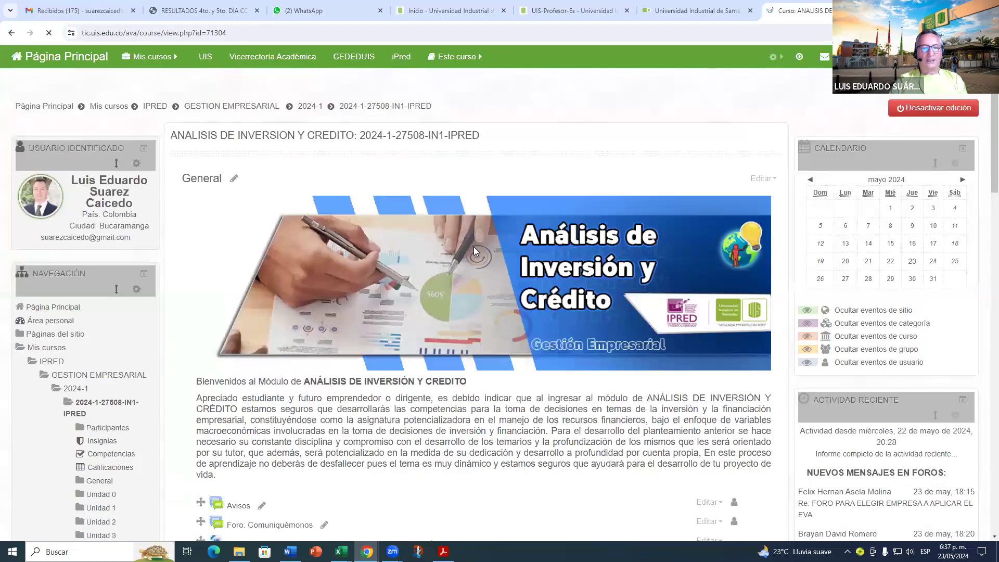
scroll(485, 249, "down", 20)
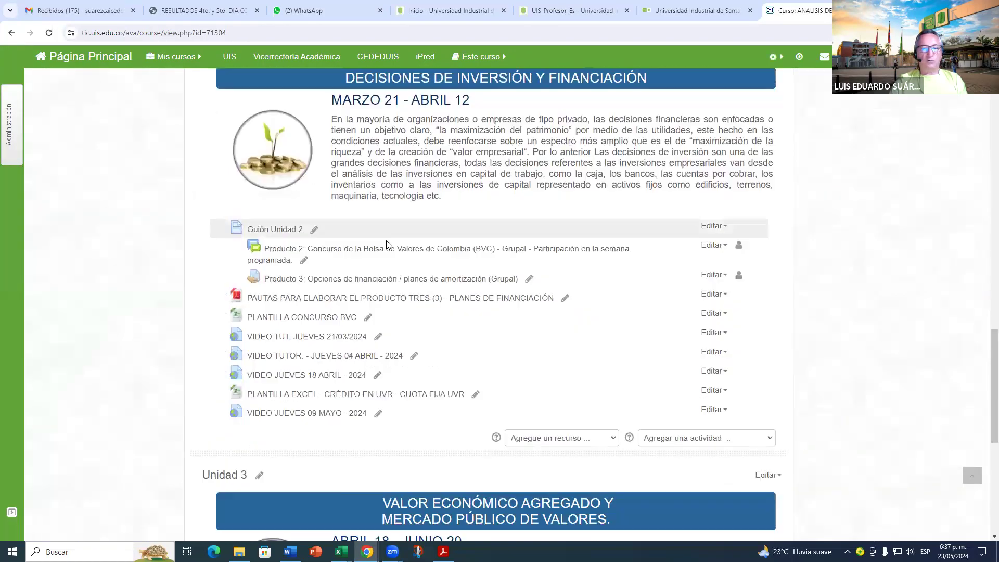
scroll(390, 248, "down", 1)
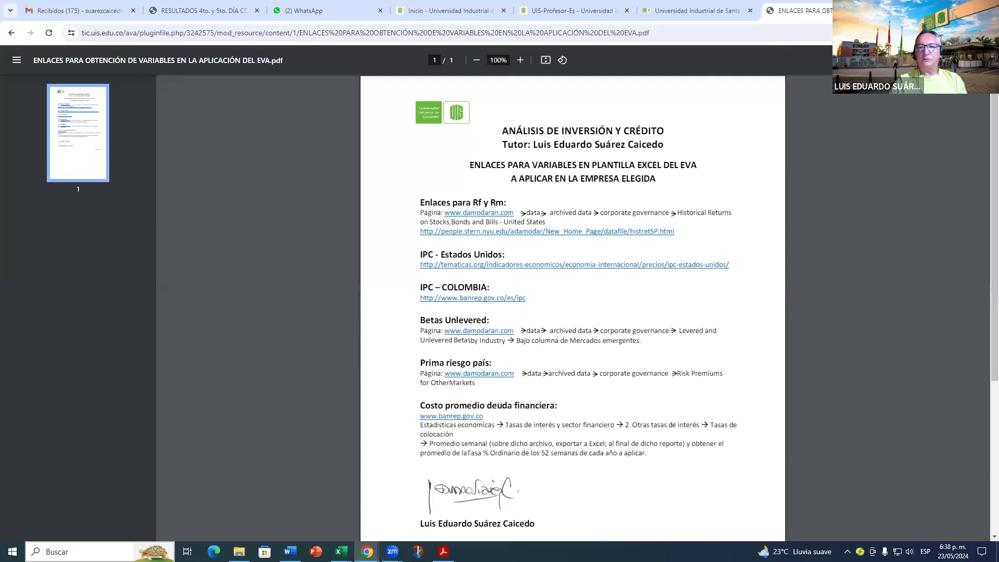
Step: Save the links PDF into Downloads, replacing the existing copy
key("ctrl+s")
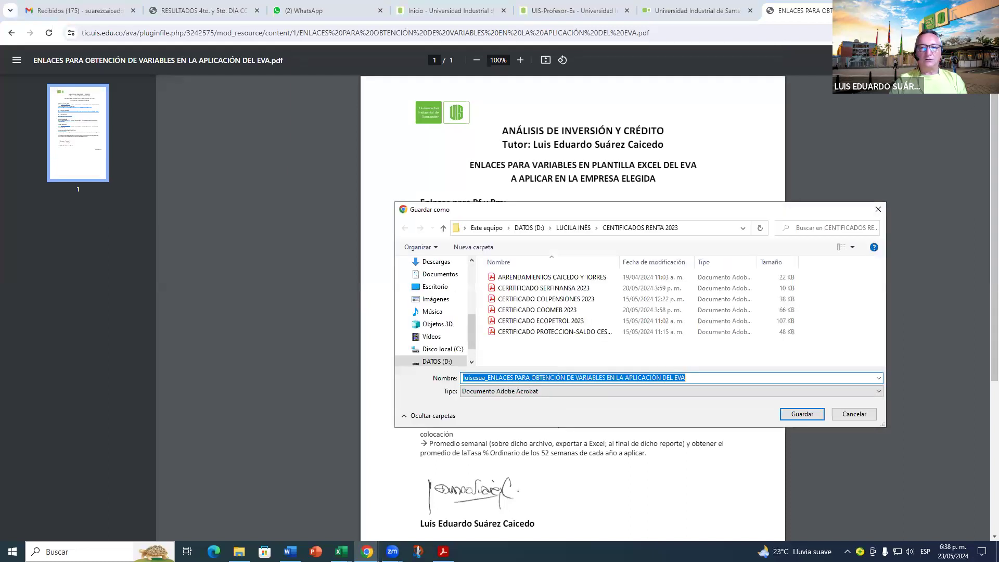
left_click(447, 263)
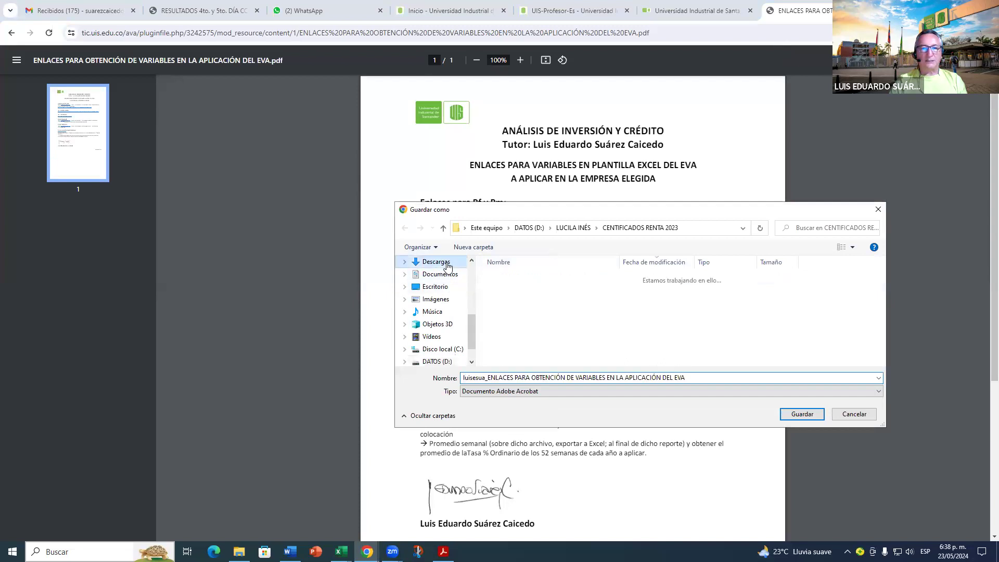
left_click(806, 414)
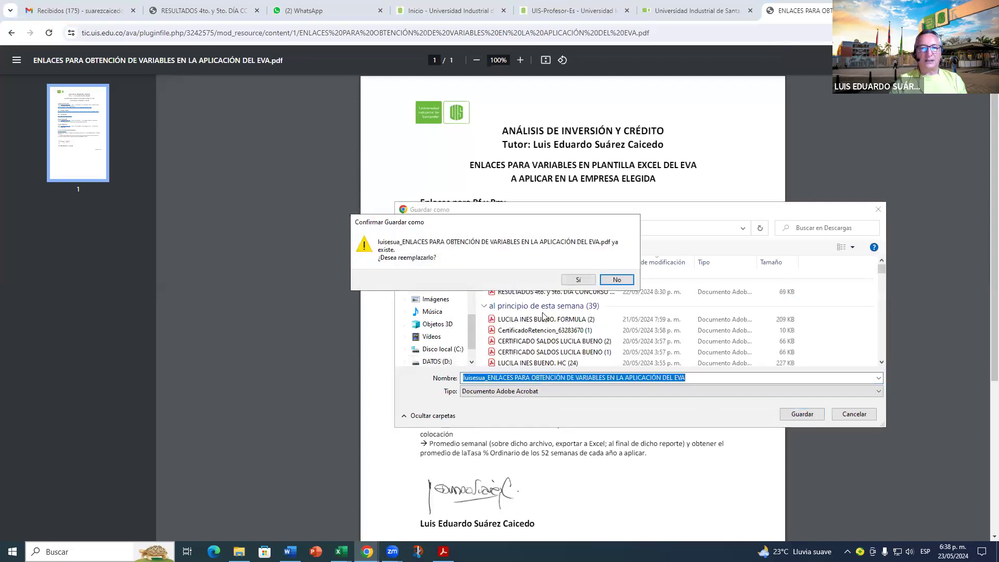
left_click(579, 281)
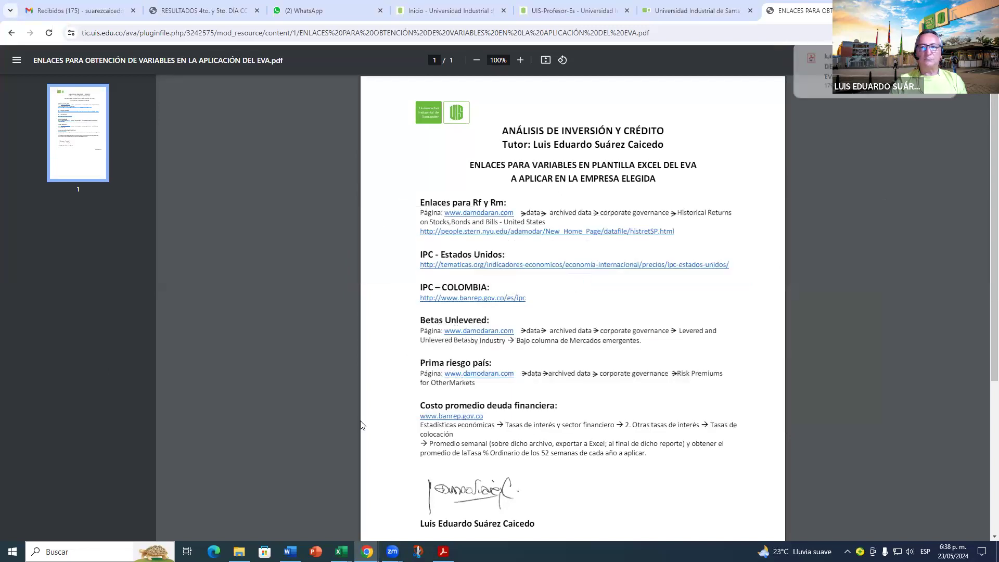
Step: Show the Descargas folder in File Explorer
mouse_move(239, 551)
left_click(259, 536)
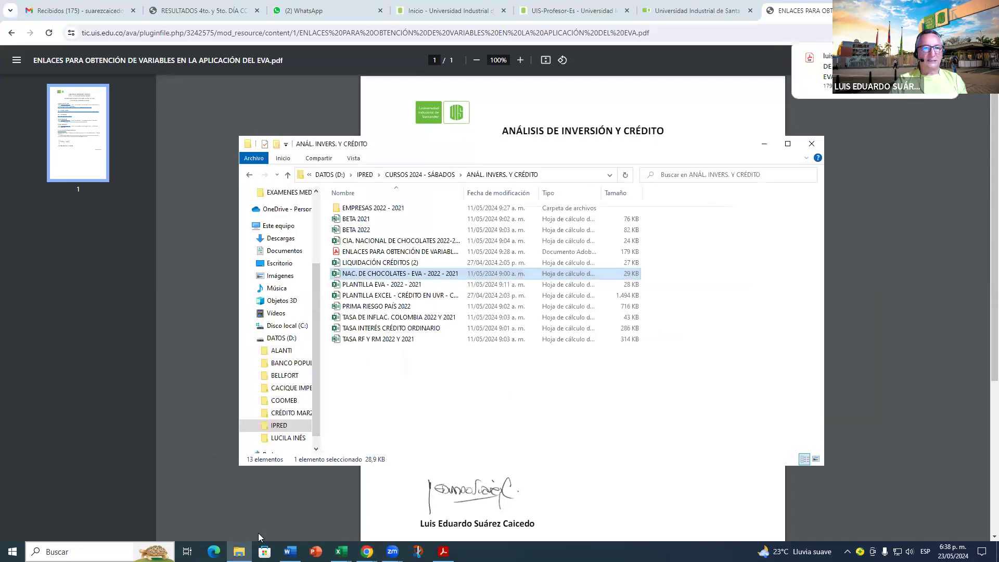
left_click(279, 239)
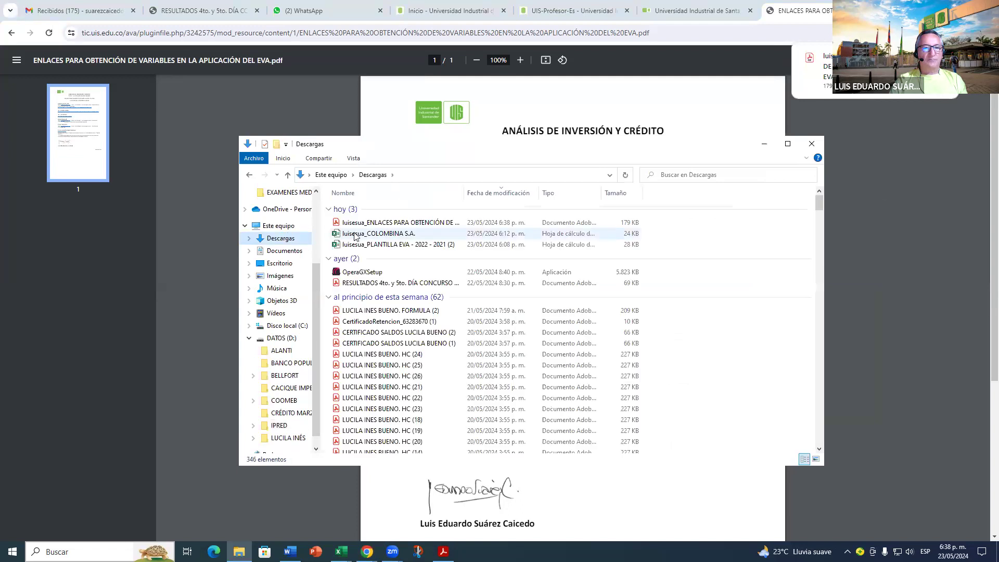
Step: Open the luisesua_ENLACES PDF in Acrobat and read through its Rf, Rm, IPC and beta sources
double_click(373, 224)
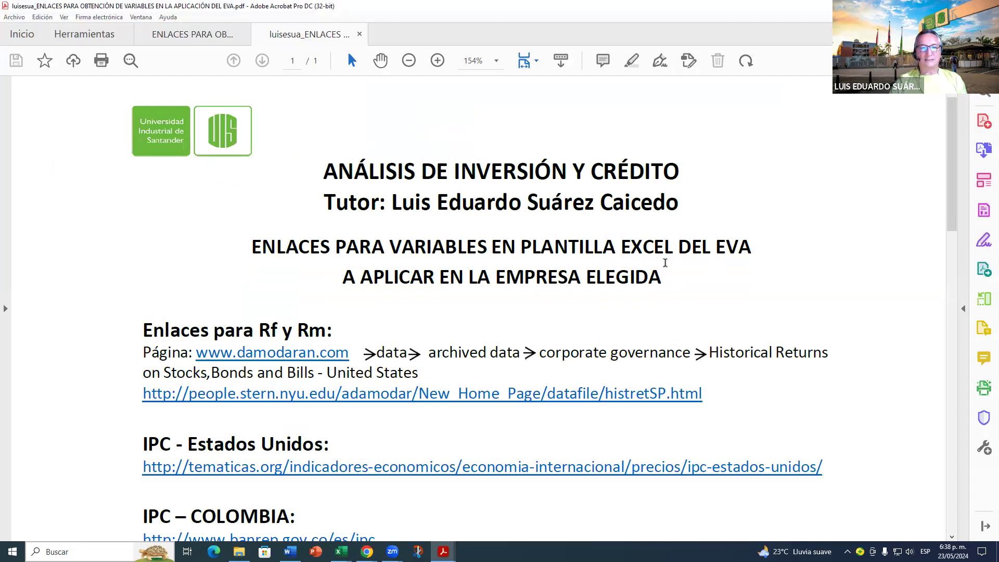
scroll(520, 265, "down", 3)
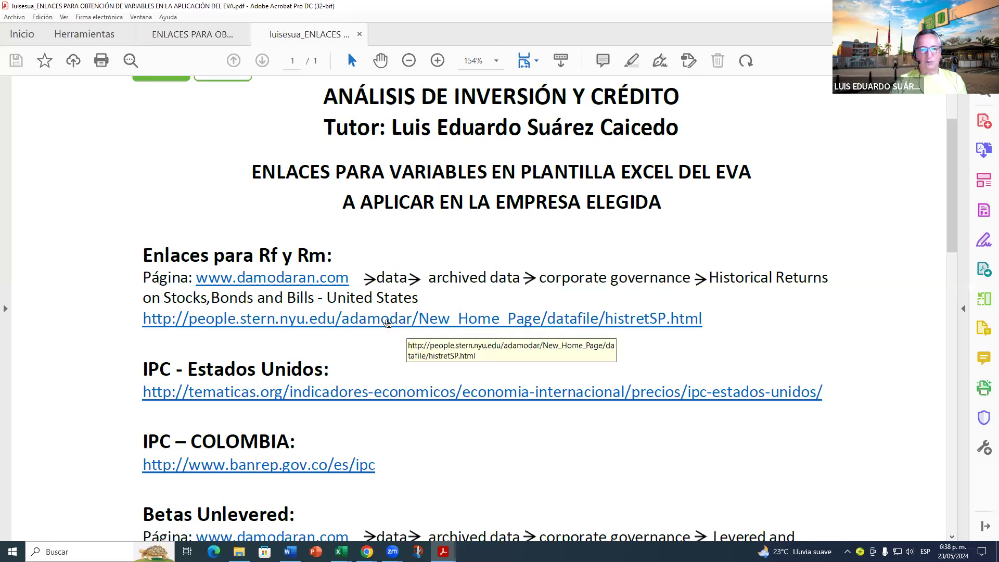
scroll(408, 327, "down", 2)
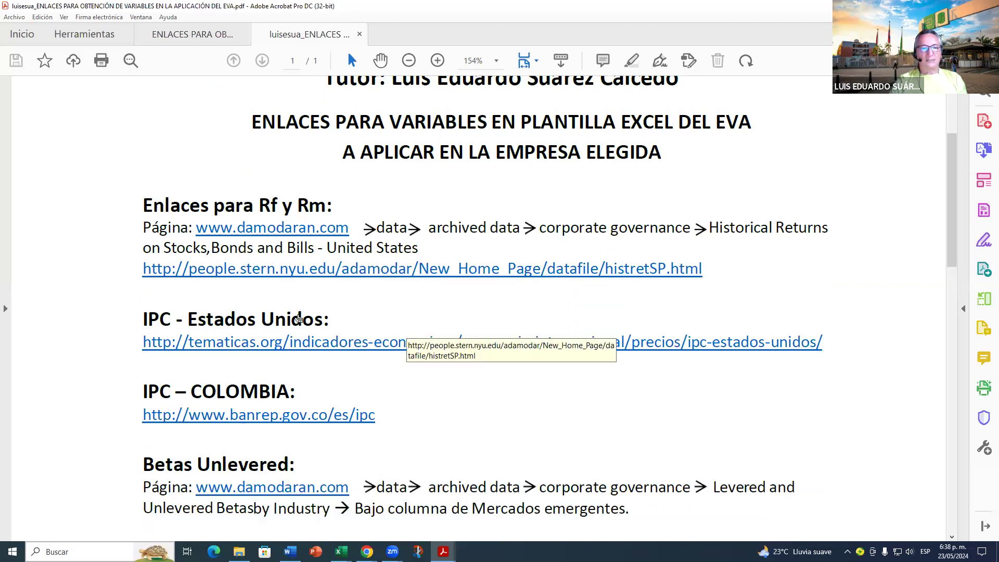
scroll(394, 276, "down", 2)
scroll(402, 299, "down", 2)
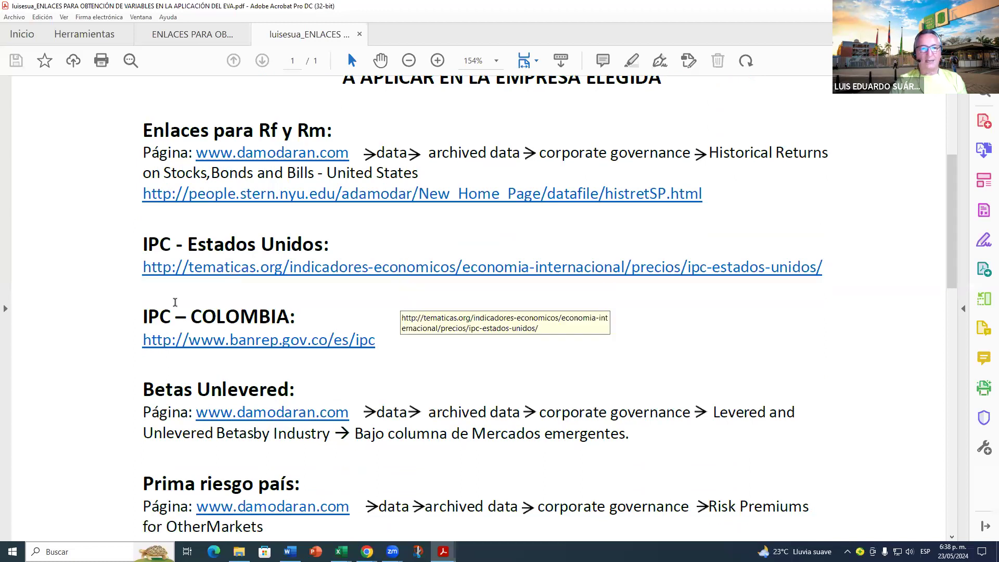
scroll(302, 297, "down", 2)
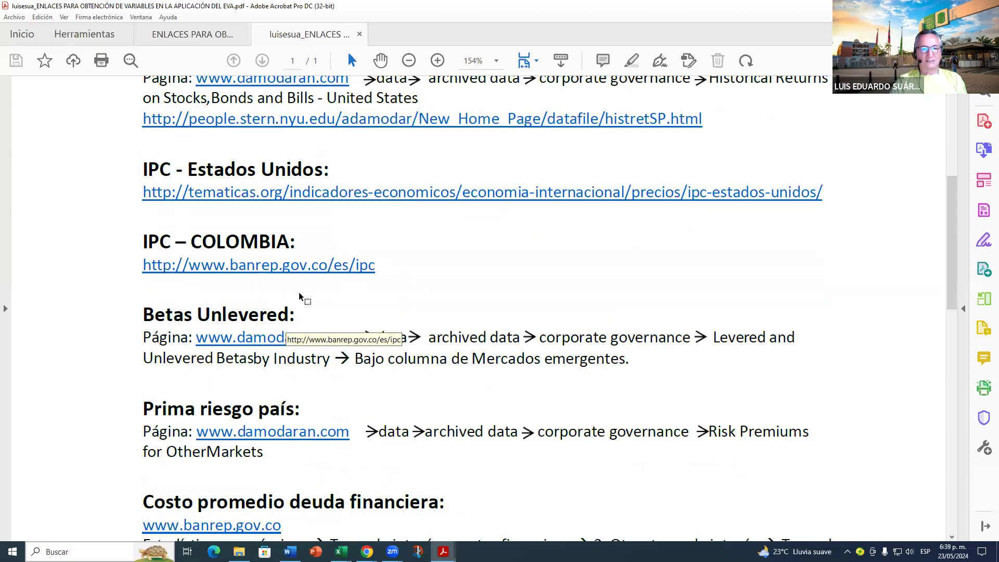
scroll(224, 290, "down", 1)
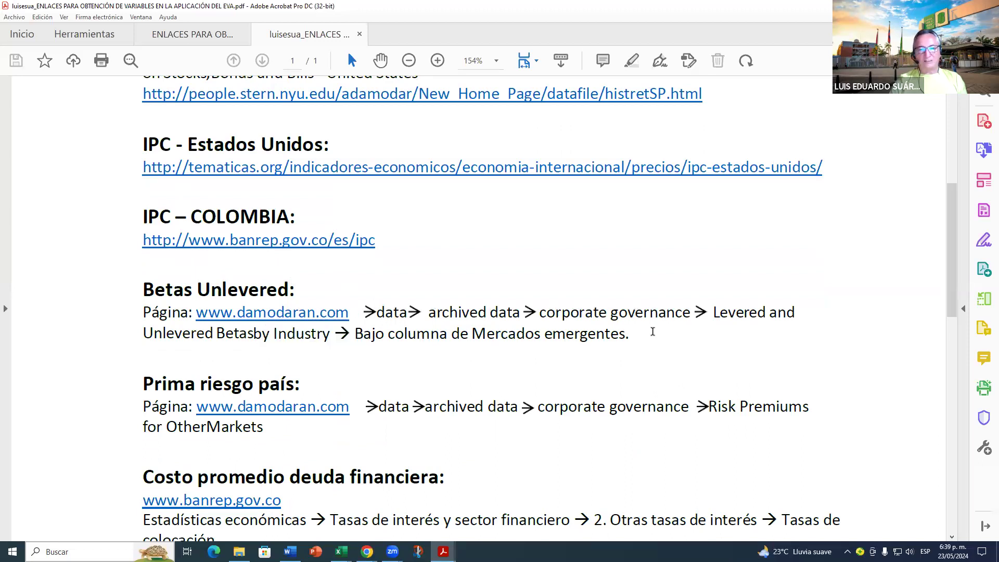
scroll(425, 324, "down", 1)
scroll(231, 335, "down", 1)
scroll(221, 311, "down", 1)
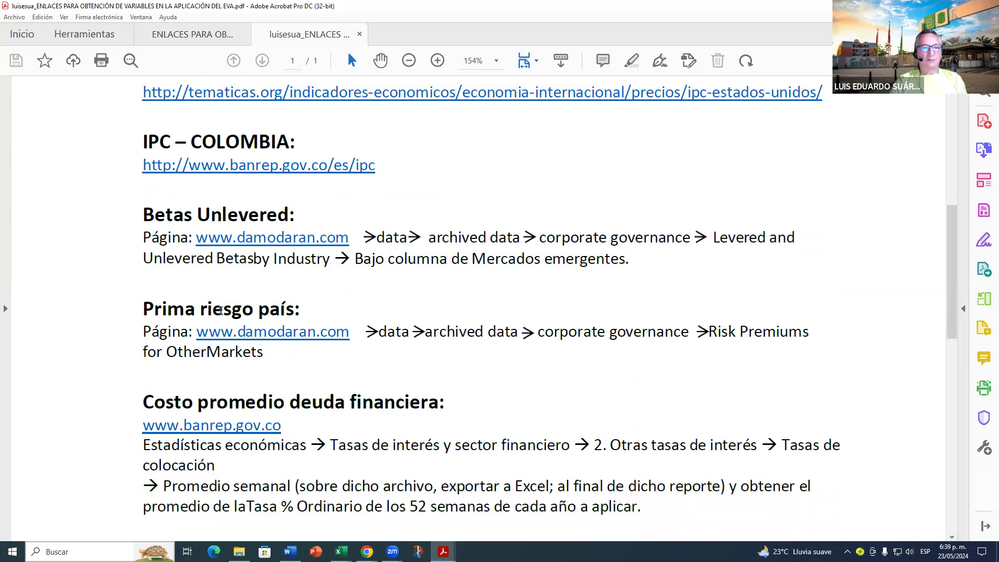
scroll(341, 364, "down", 2)
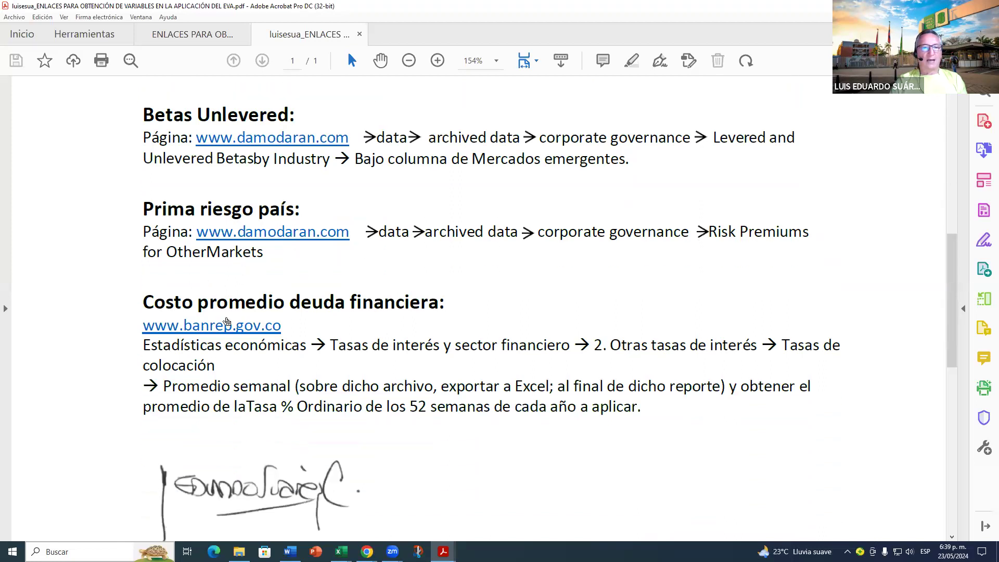
scroll(446, 364, "down", 4)
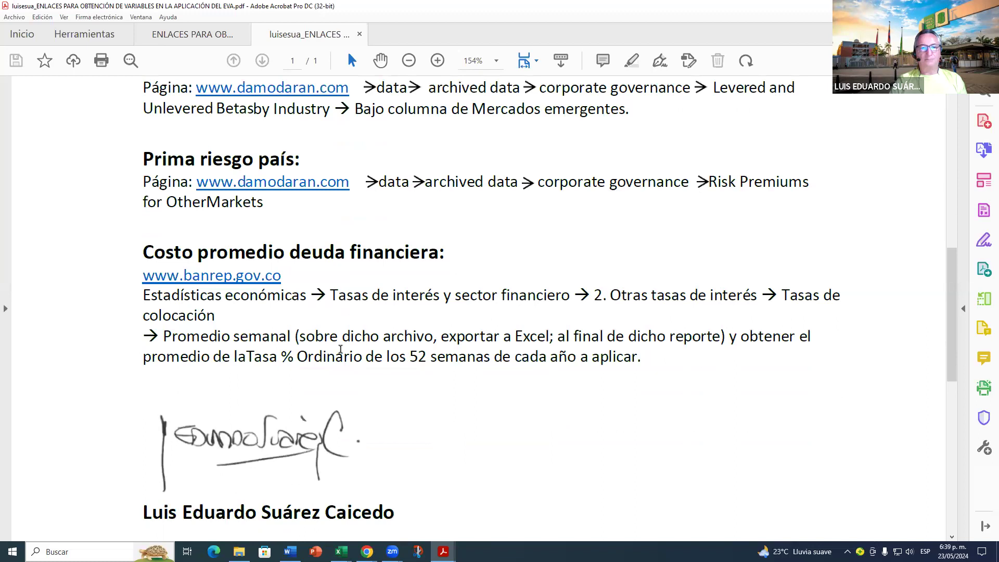
scroll(600, 332, "down", 1)
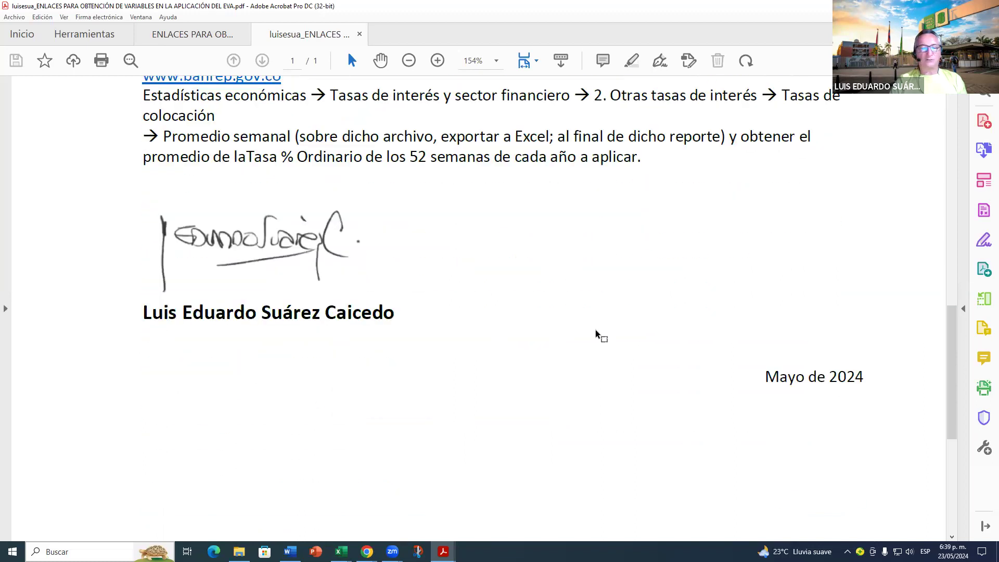
scroll(598, 332, "up", 5)
scroll(598, 333, "up", 8)
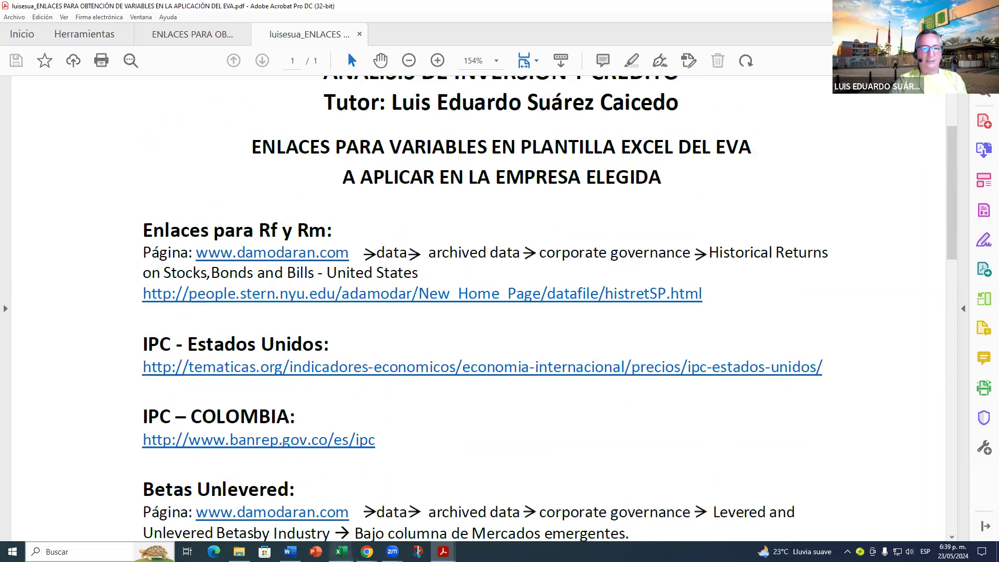
Step: Bring the NAC. DE CHOCOLATES workbook forward and check the 2022 Rf rate in B40
mouse_move(341, 550)
left_click(313, 536)
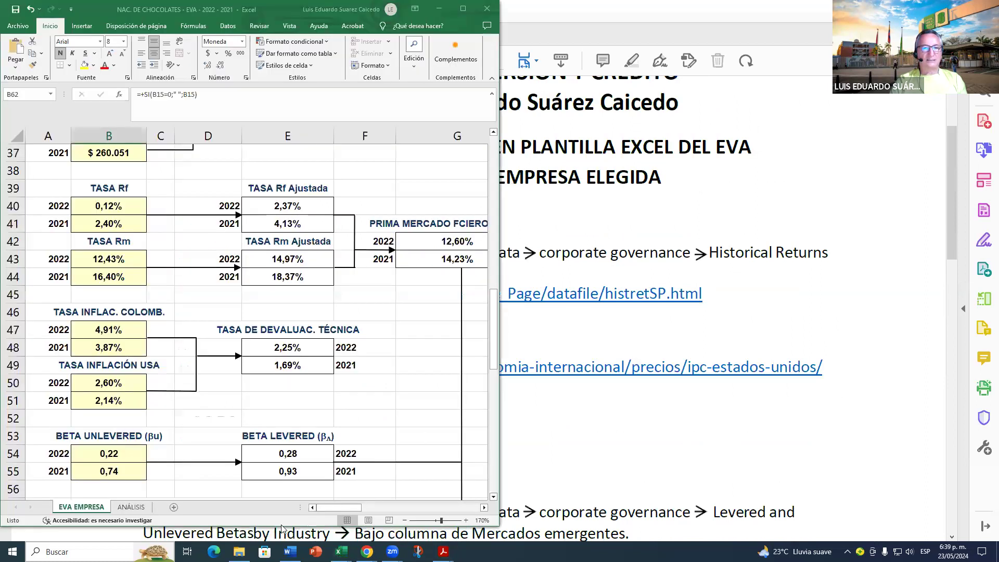
left_click(120, 327)
scroll(120, 327, "up", 3)
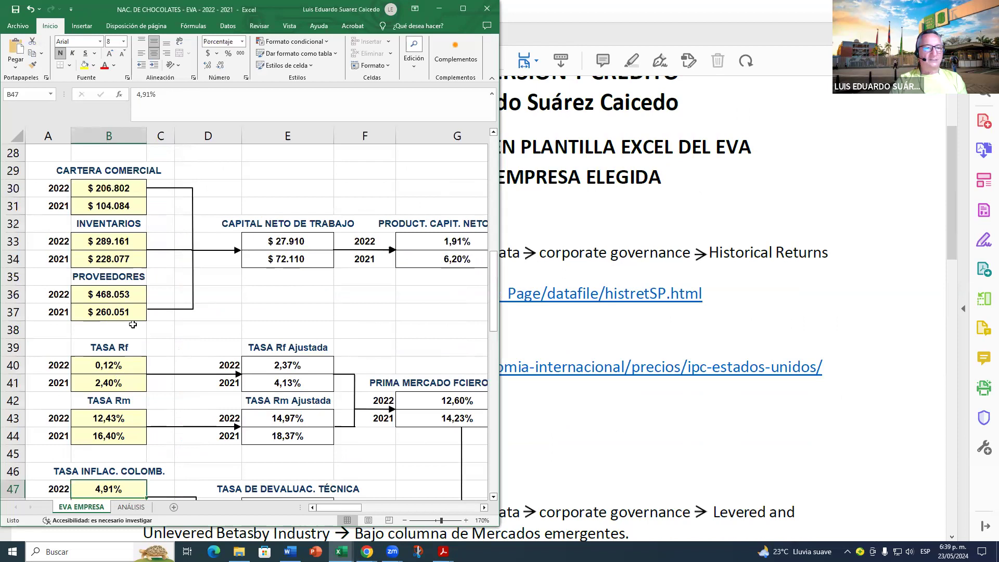
left_click(114, 363)
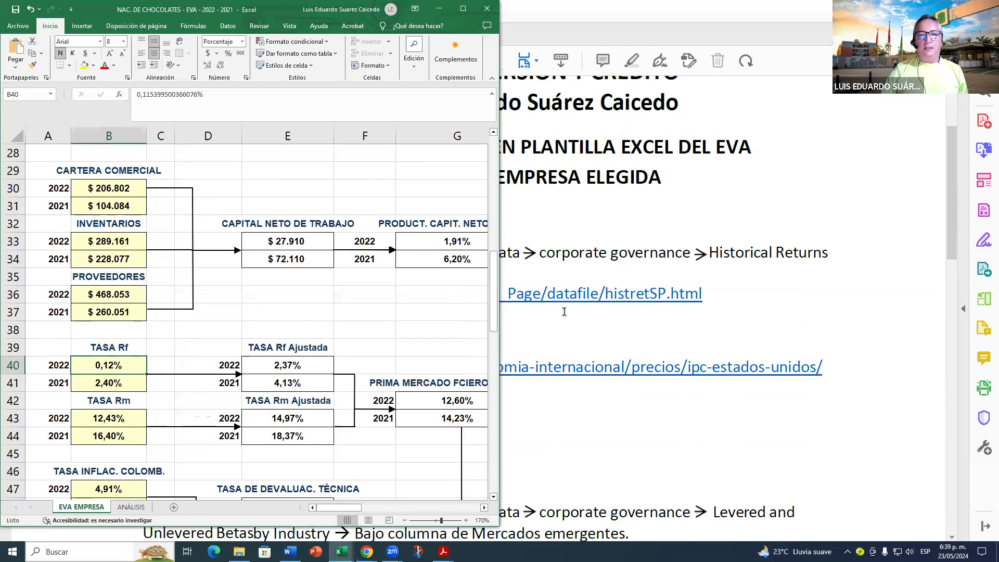
Step: Clear the 2021 Rf, Rm, Colombian inflation, US inflation and unlevered beta inputs (B41–B55)
left_click(126, 382)
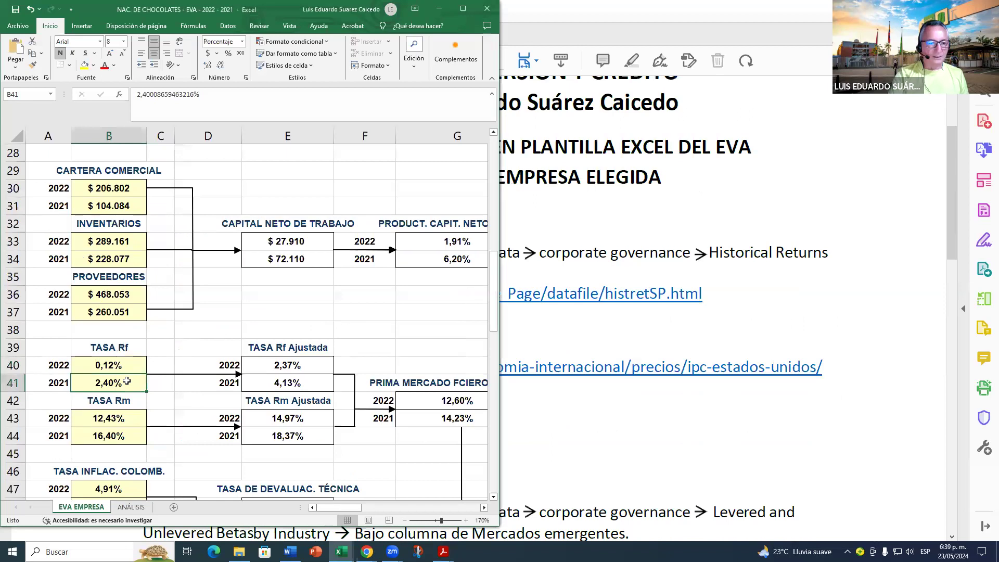
key("Delete")
key("Down")
key("Down")
key("Down")
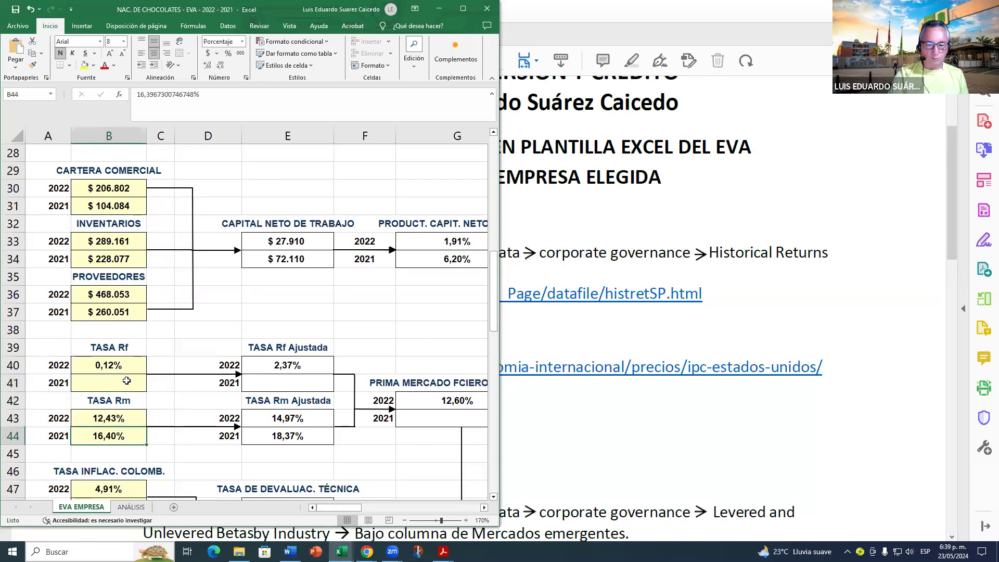
key("Delete")
key("Down")
key("Down")
key("Down")
key("Down")
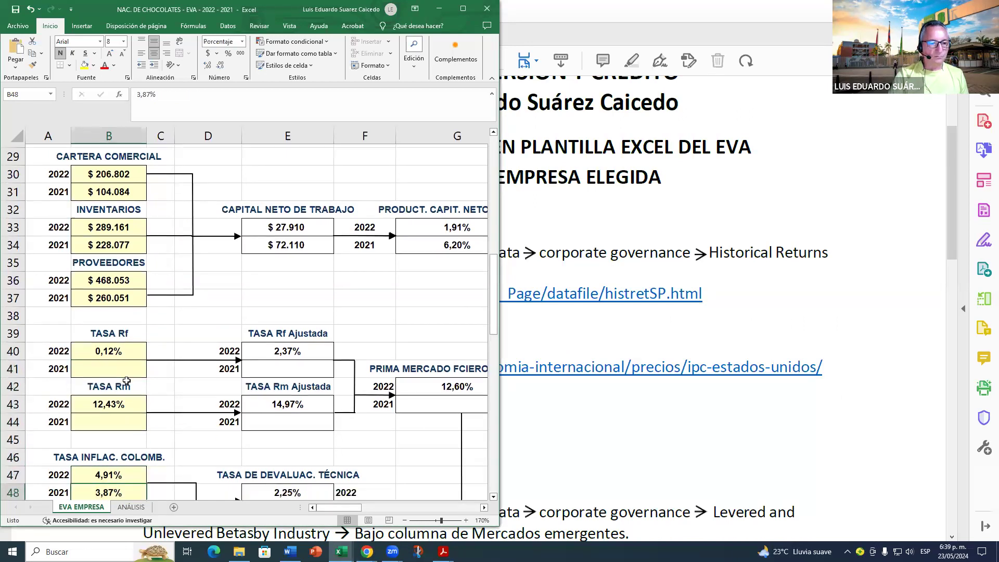
key("Delete")
key("Down")
key("Down")
key("Down")
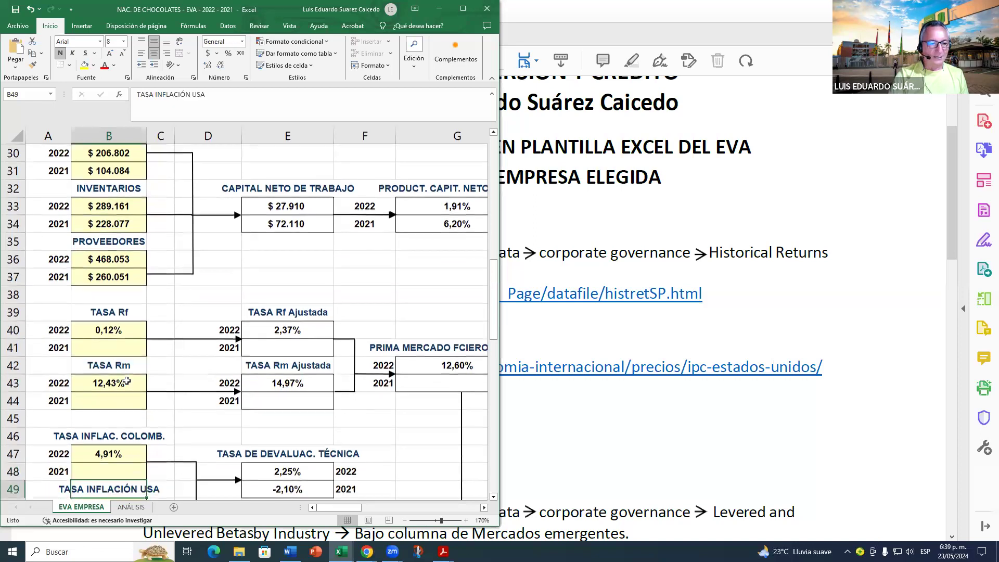
key("Delete")
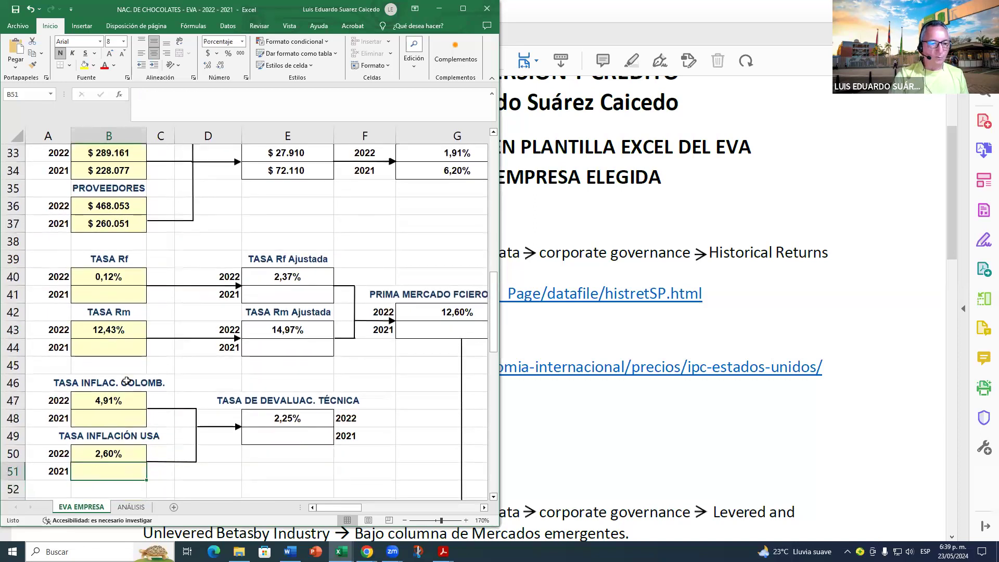
key("Down")
key("Down")
key("Down")
key("Down")
key("Delete")
key("Down")
key("Down")
key("Down")
key("Down")
key("Down")
key("Down")
Step: Clear both tax rates in B65:B66, the 2021 country risk in B70 and debt cost in B74
key("Down")
key("Down")
key("Down")
key("Down")
key("Down")
key("Up")
key("Down")
key("Up")
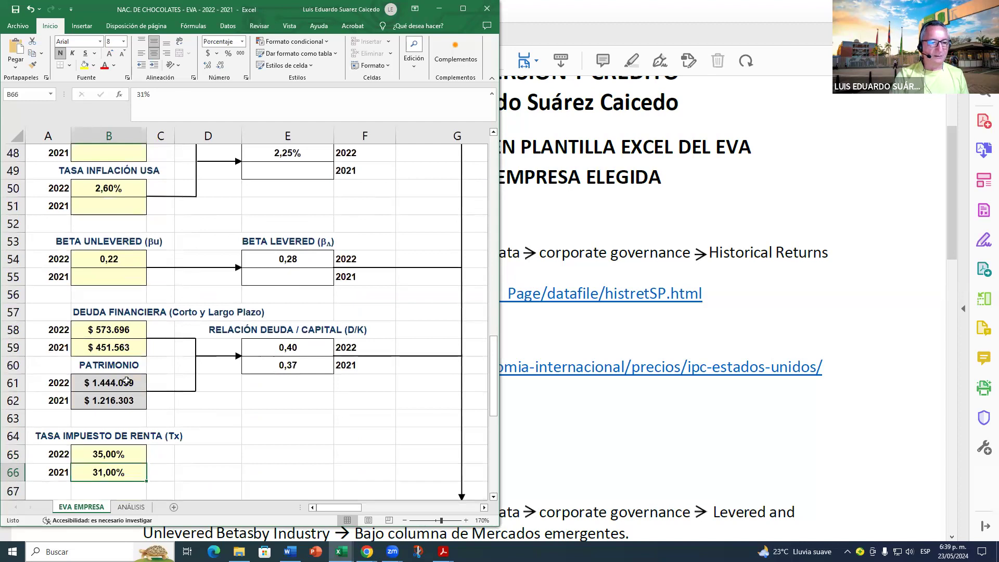
key("shift+Down")
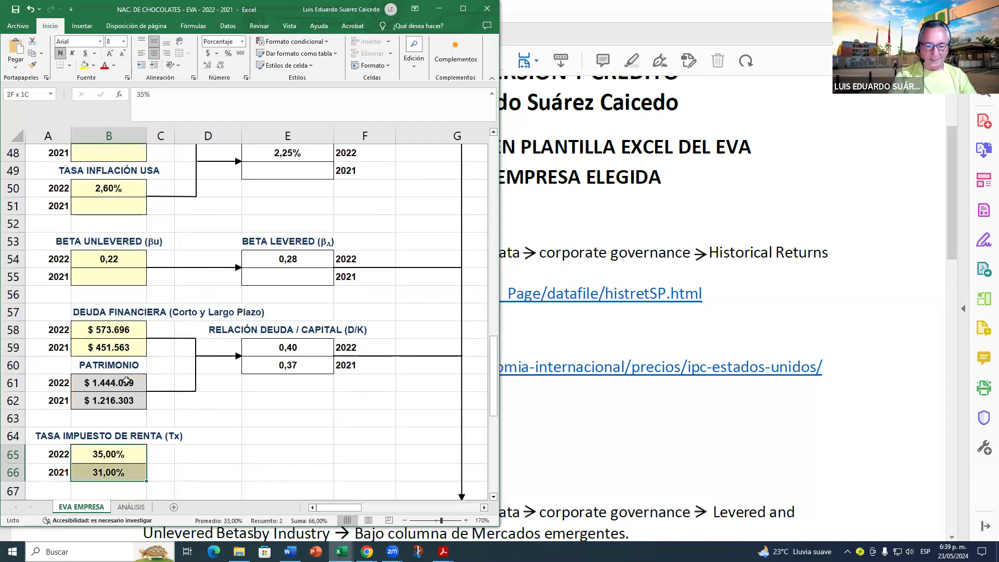
key("Delete")
key("Down")
key("Down")
key("Down")
key("Down")
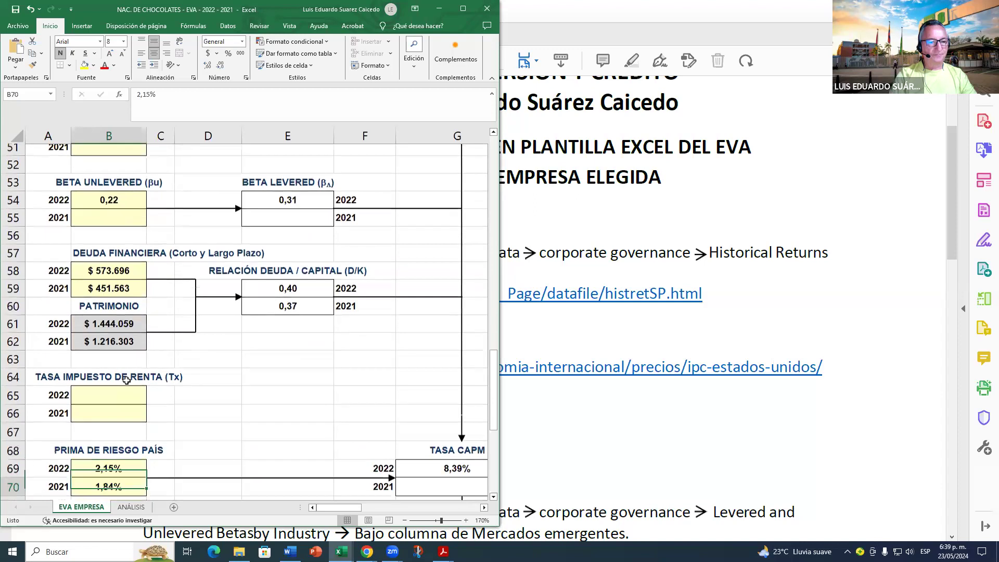
key("Down")
key("Delete")
key("Down")
key("Down")
key("Down")
key("Down")
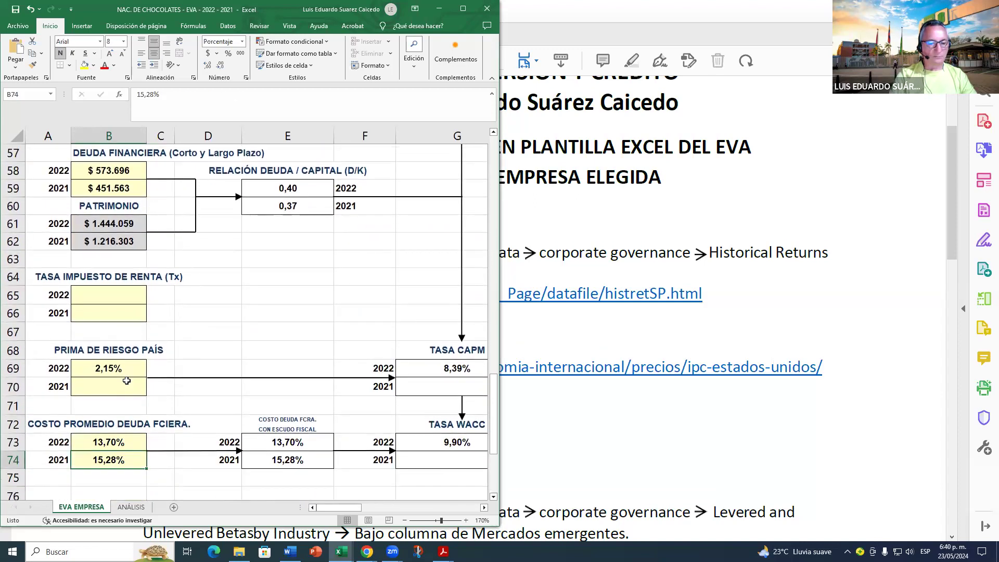
key("Delete")
Step: Return to the TASA Rf section and switch back to the EVA links PDF
left_click(250, 344)
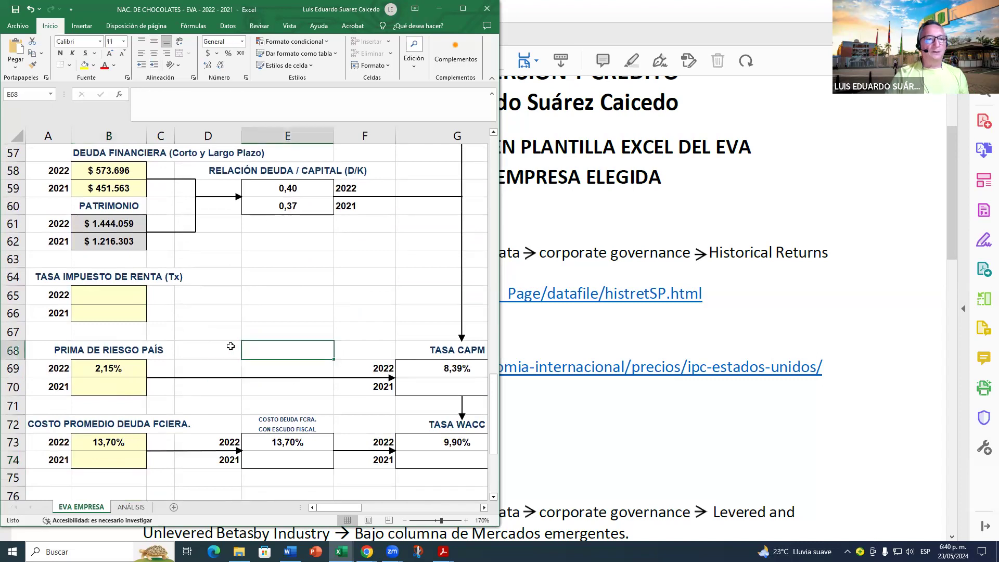
scroll(230, 346, "up", 7)
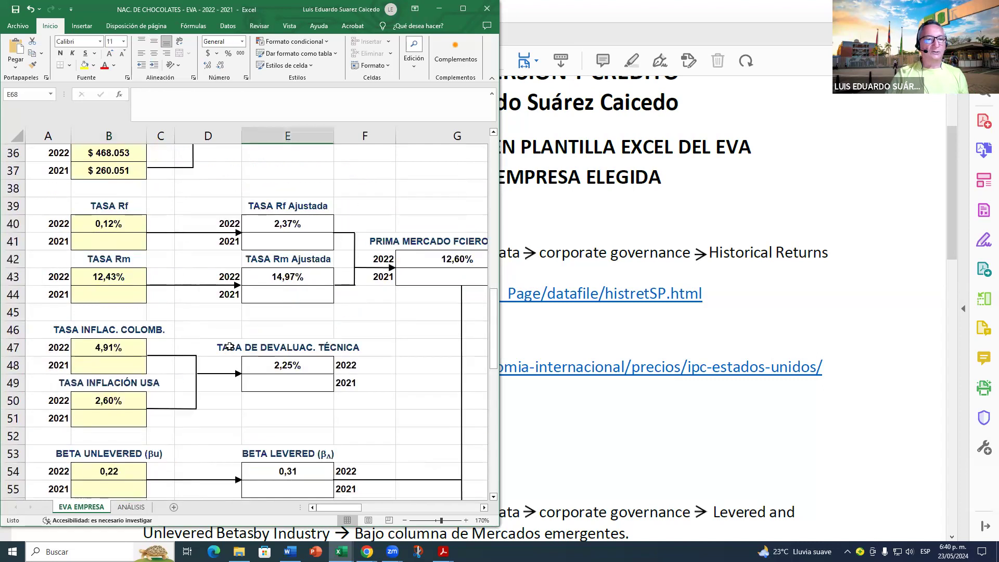
left_click(122, 208)
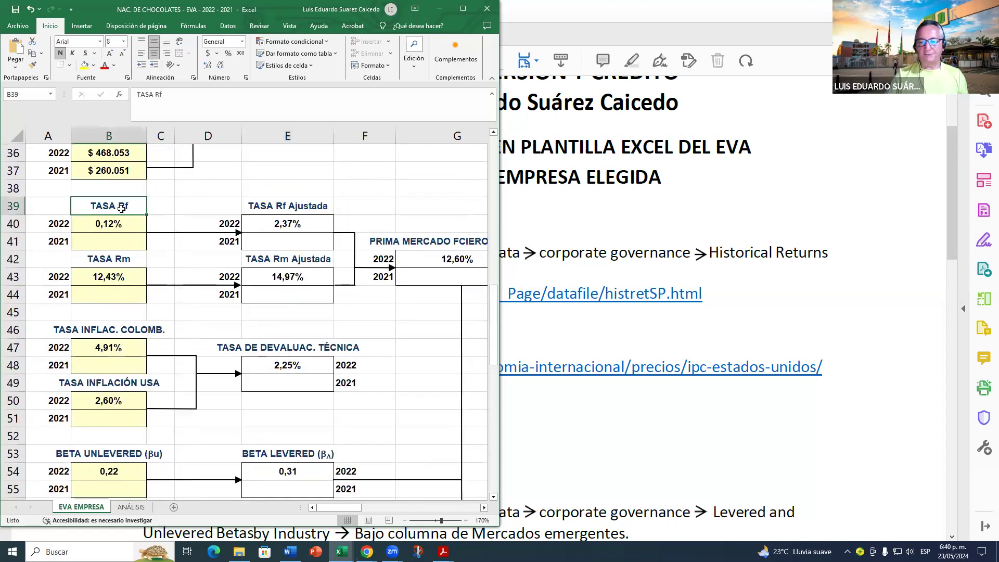
left_click(745, 199)
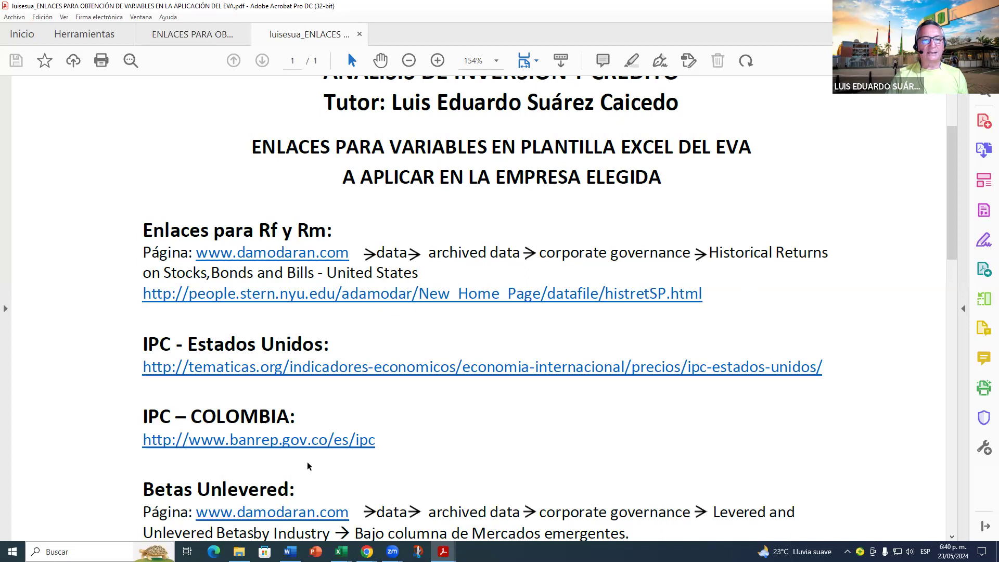
mouse_move(340, 552)
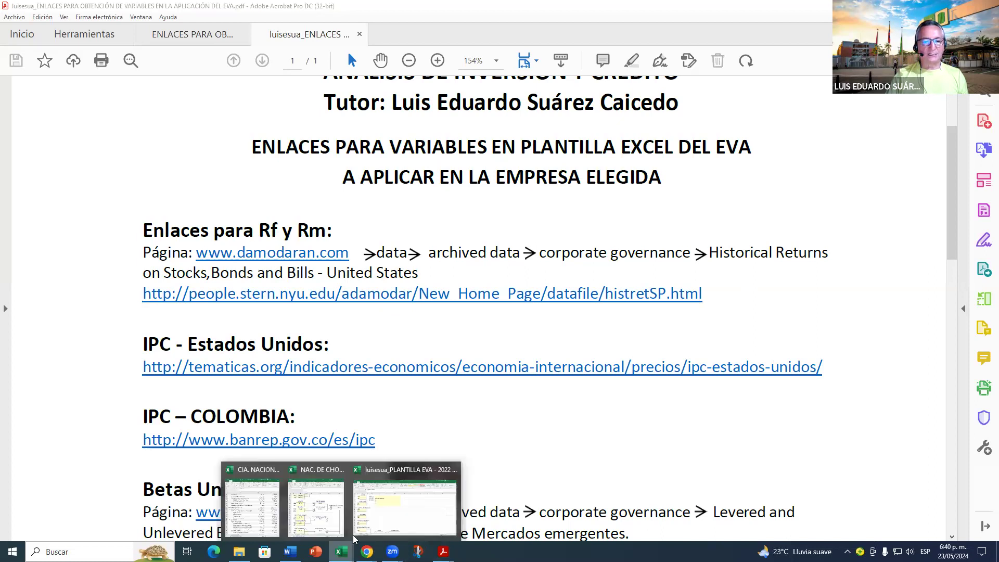
left_click(312, 531)
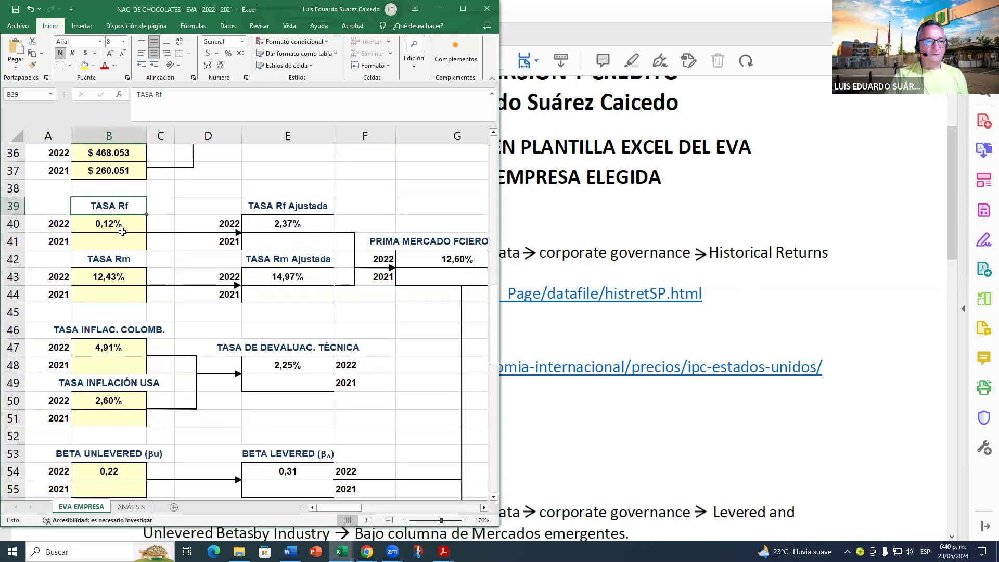
left_click(124, 262)
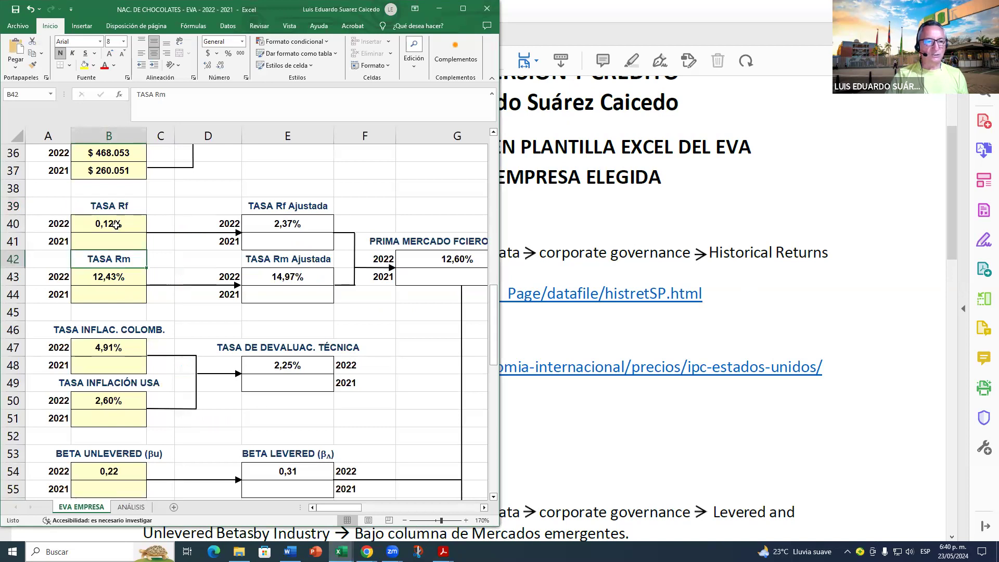
left_click(628, 237)
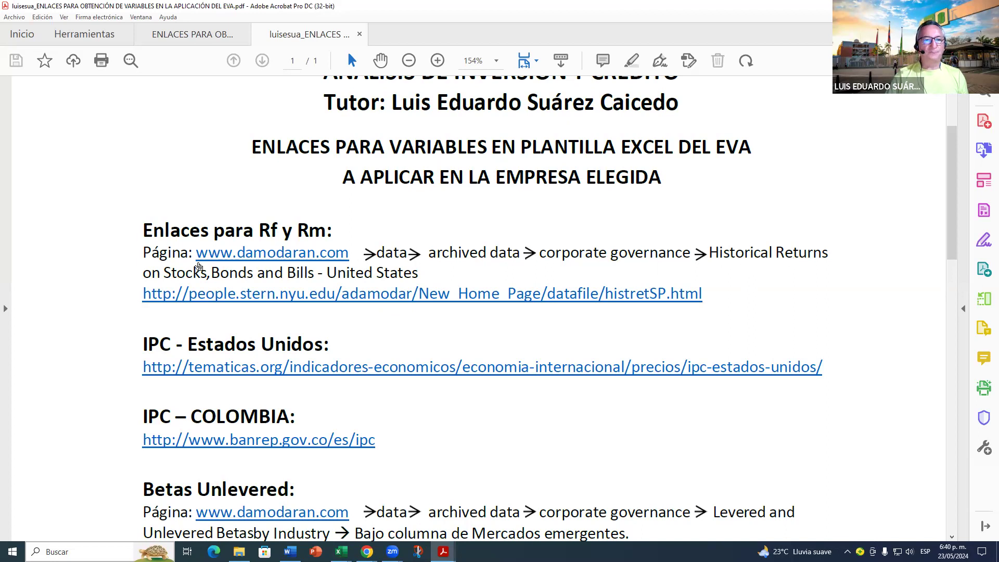
left_click(258, 258)
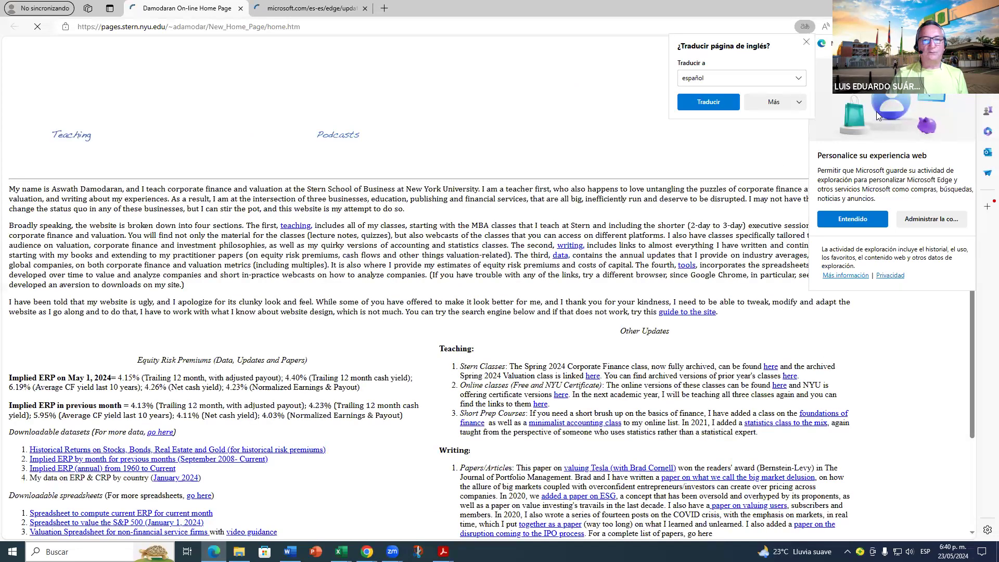
Step: Dismiss Edge's personalization notice, zoom Damodaran Online to 150 %, and return to the links PDF
left_click(863, 222)
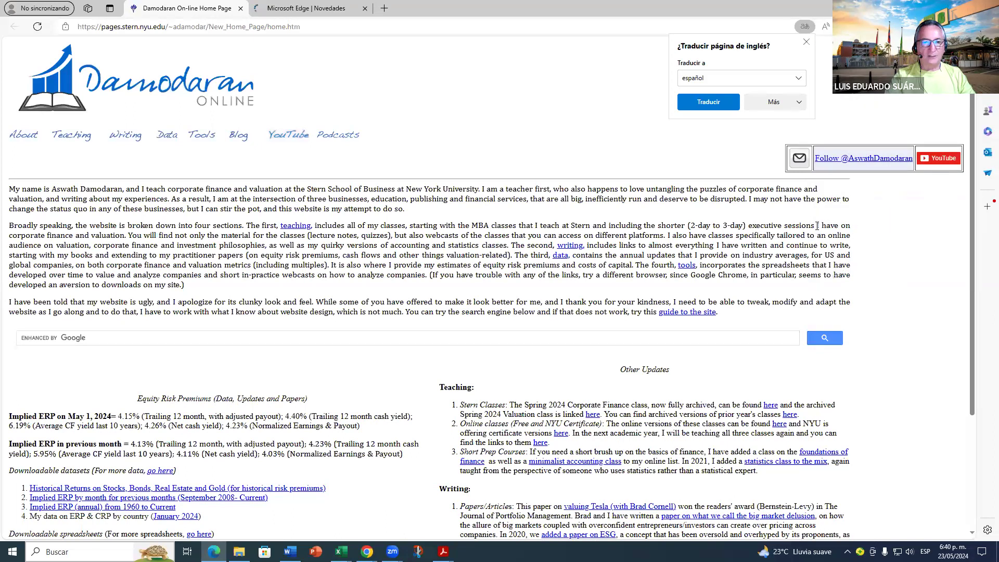
key("ctrl+plus")
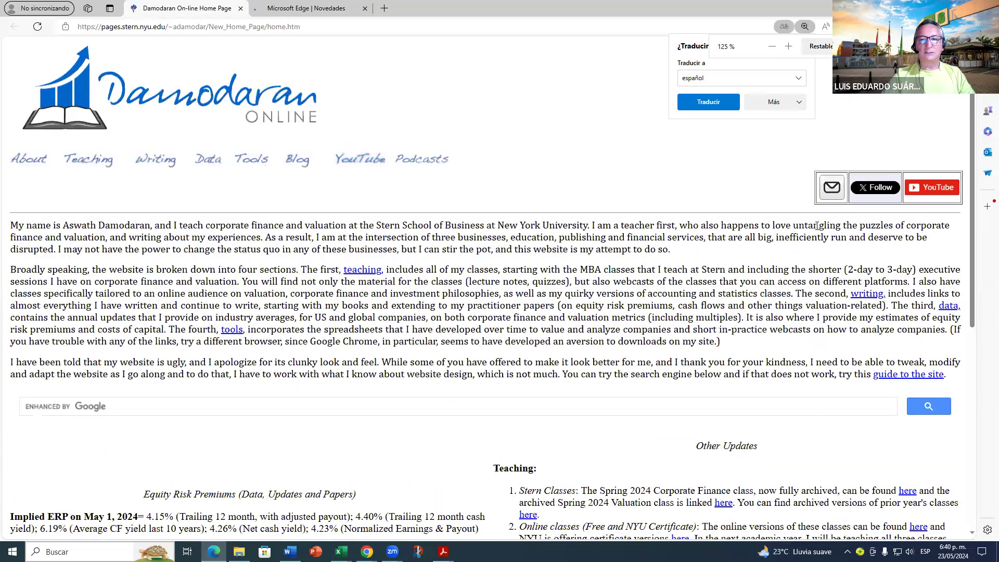
key("ctrl+plus")
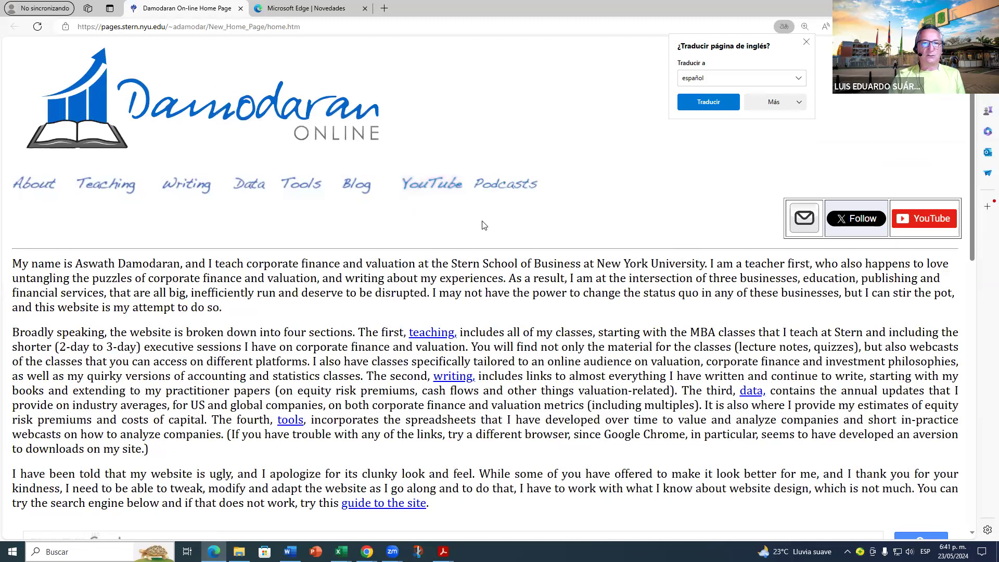
scroll(411, 255, "down", 2)
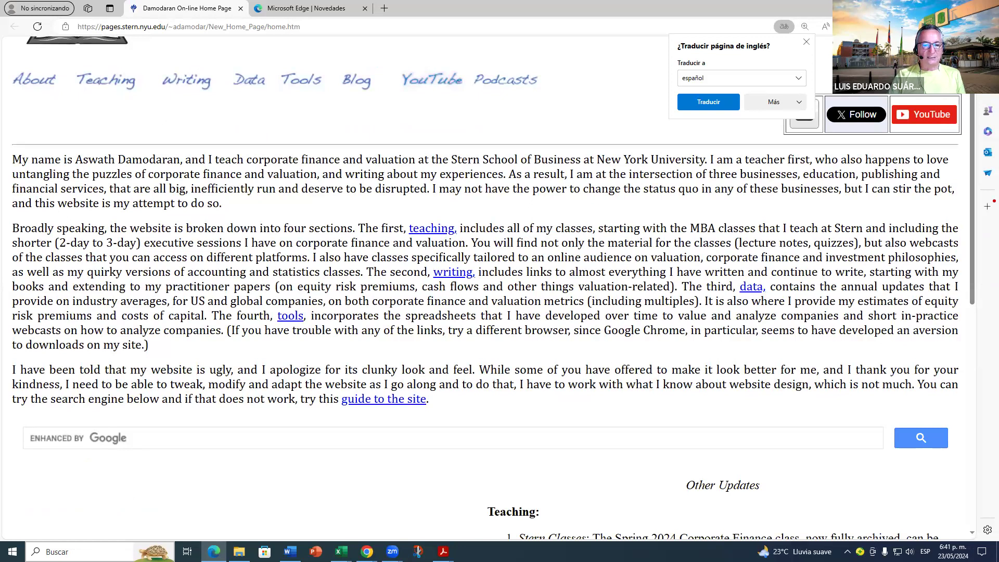
mouse_move(443, 551)
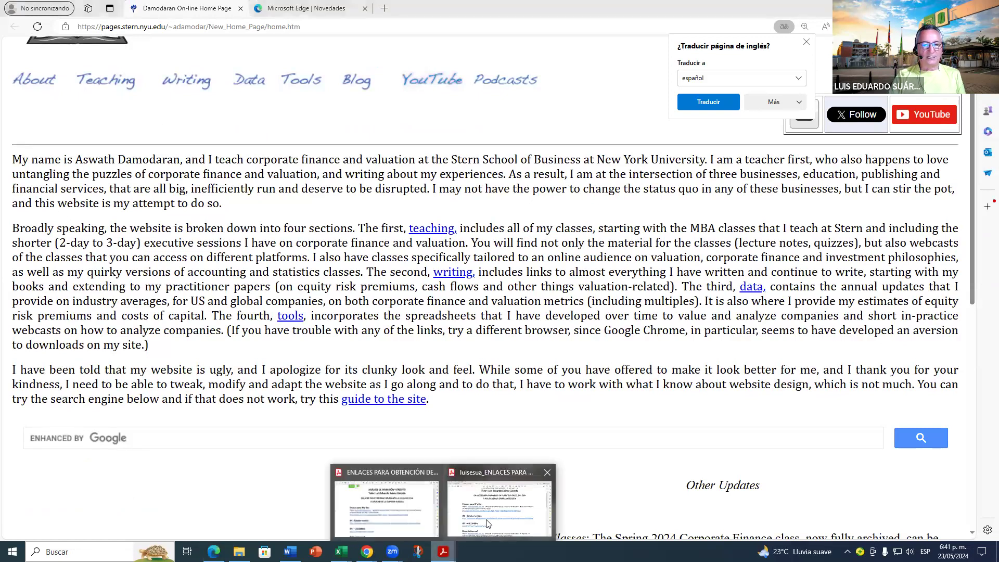
left_click(499, 508)
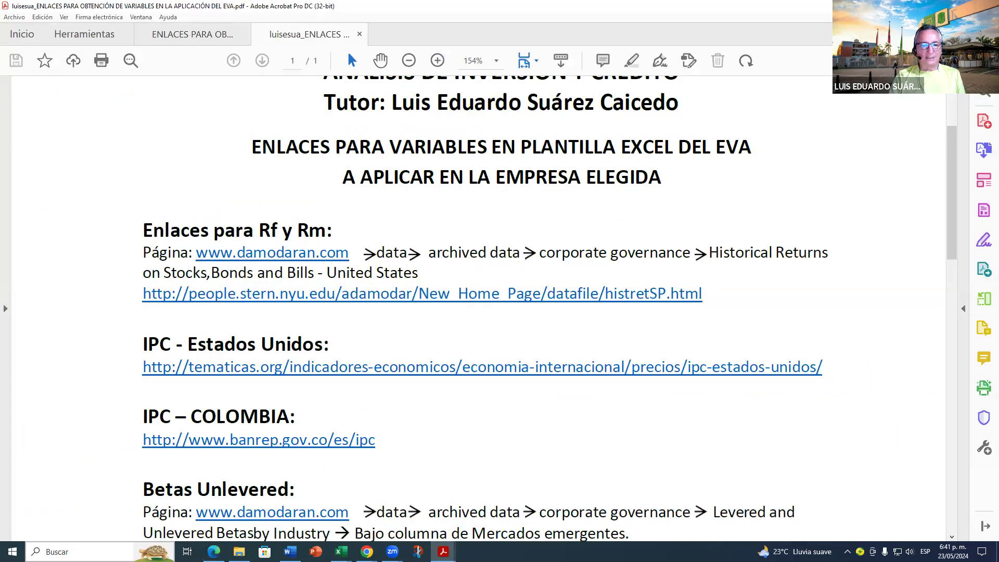
mouse_move(366, 551)
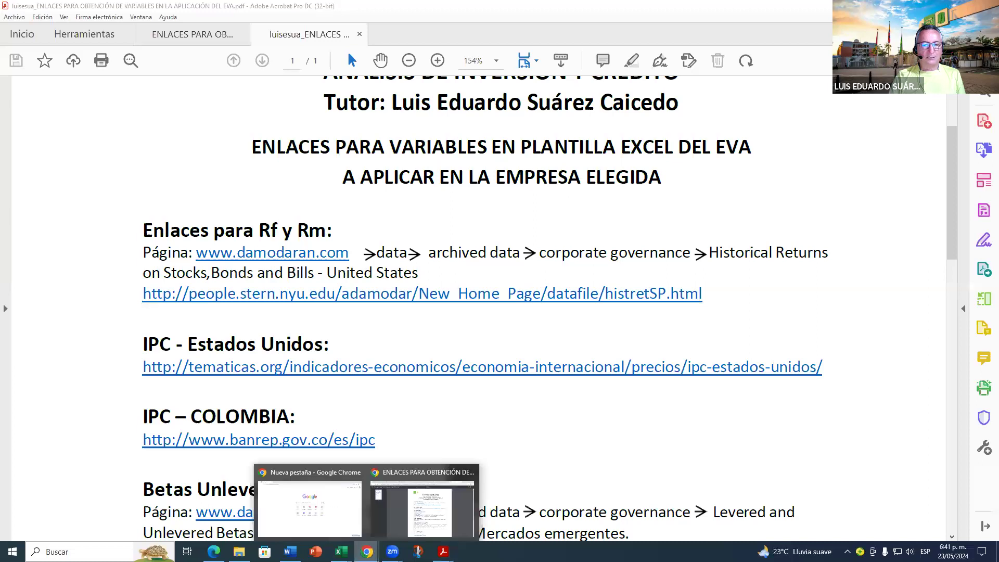
left_click(421, 502)
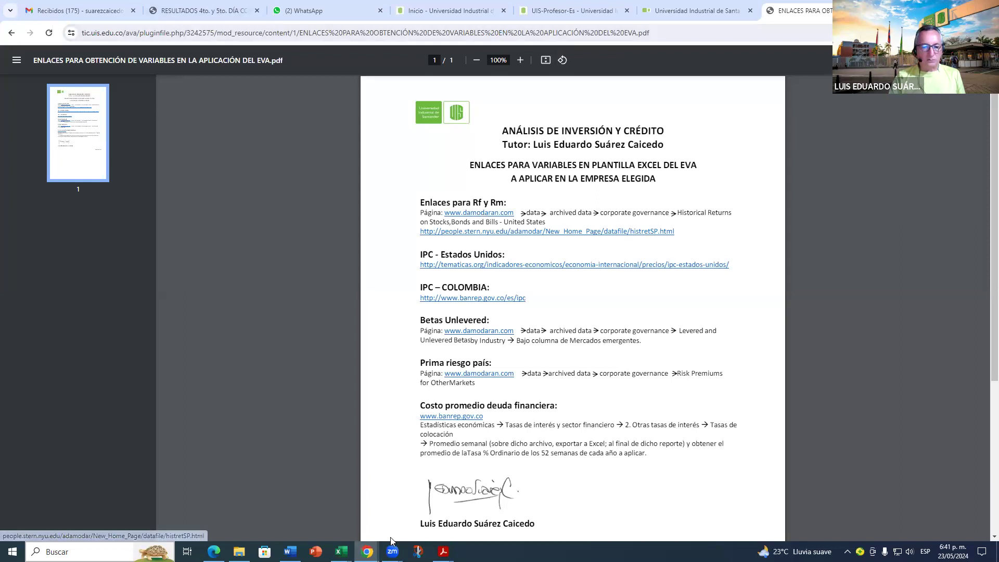
mouse_move(367, 551)
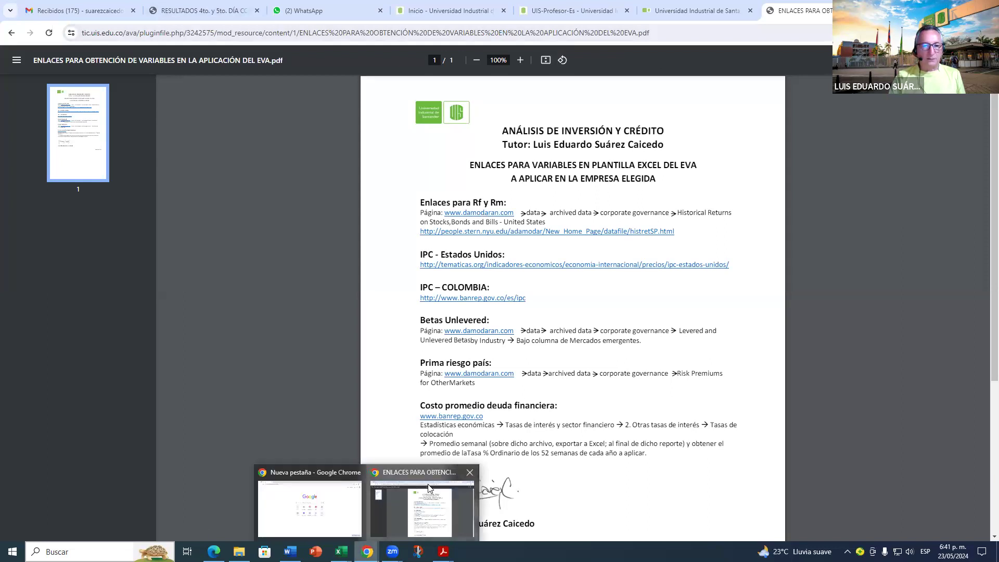
left_click(482, 214)
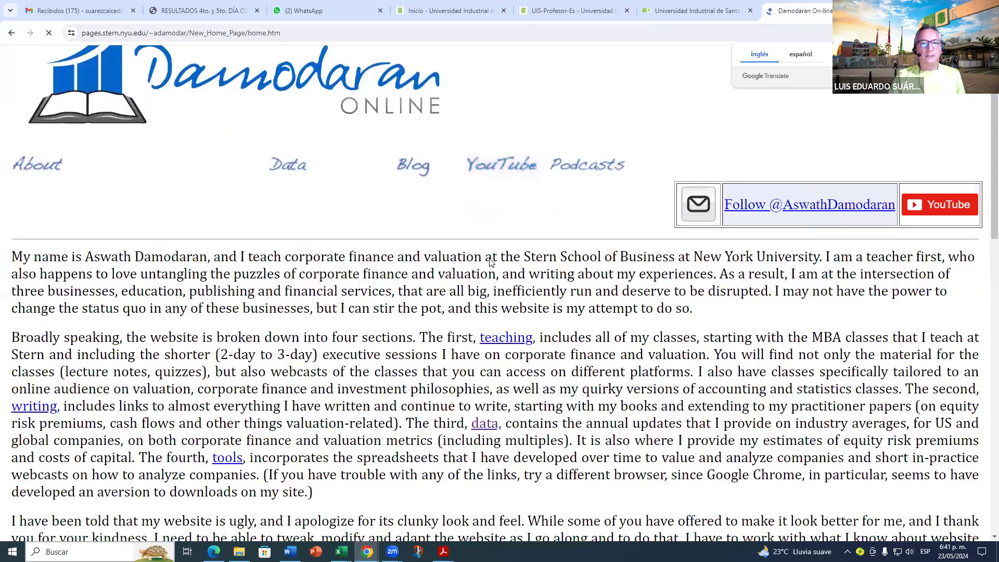
Step: Go to Damodaran's Data page (Useful Data Sets) via the 'data' link in the home page text
scroll(491, 260, "down", 1)
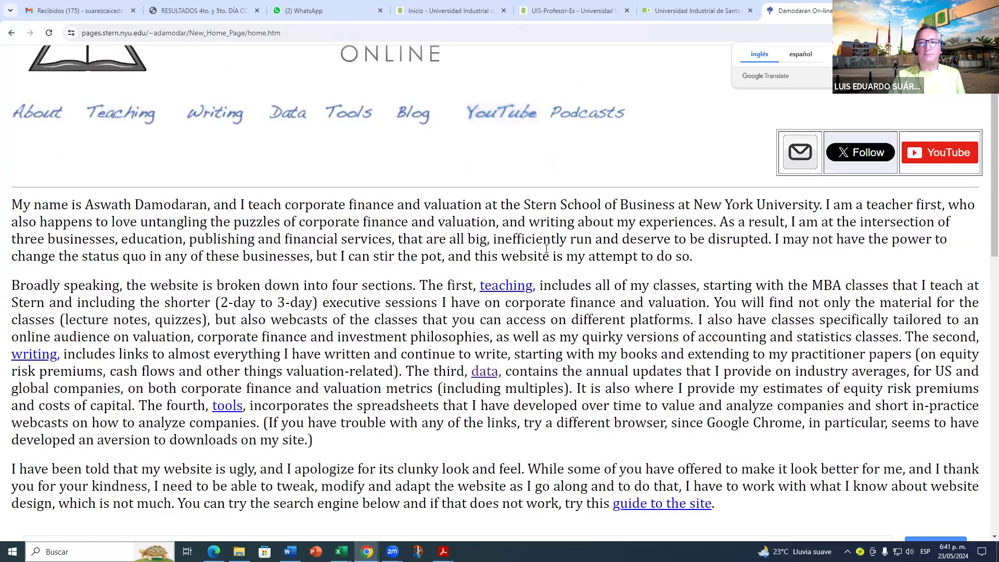
scroll(503, 283, "down", 1)
scroll(503, 284, "down", 2)
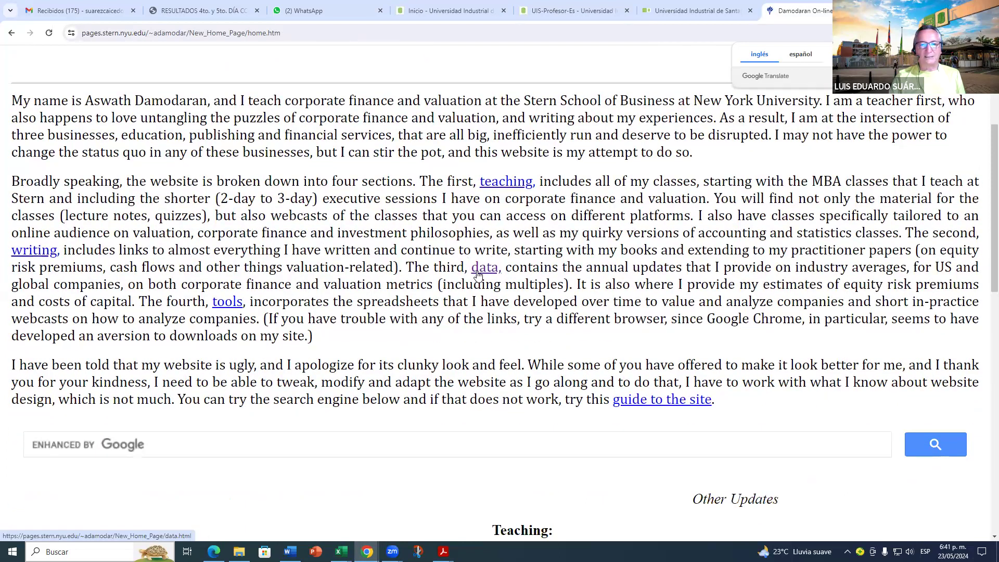
scroll(478, 275, "up", 1)
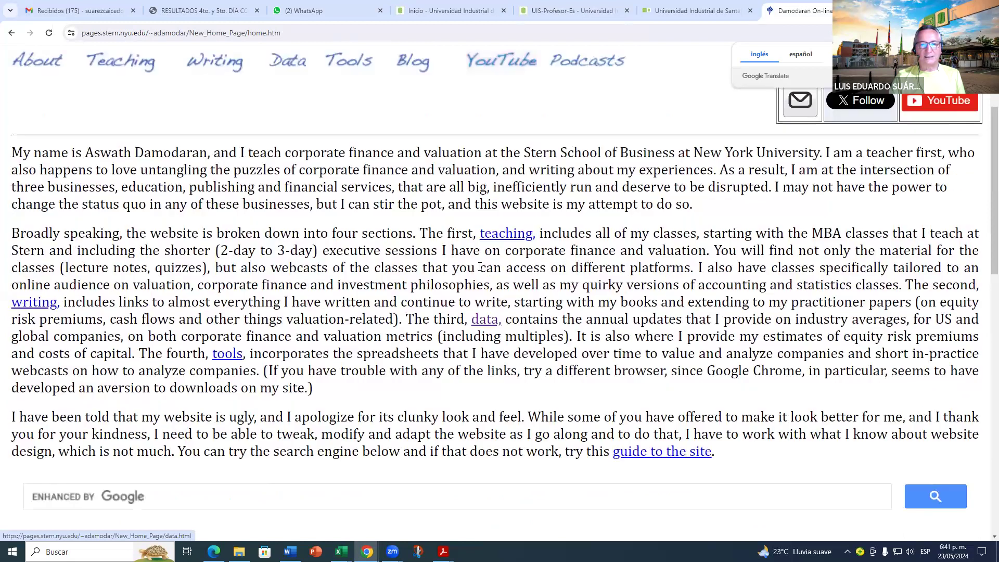
left_click(493, 324)
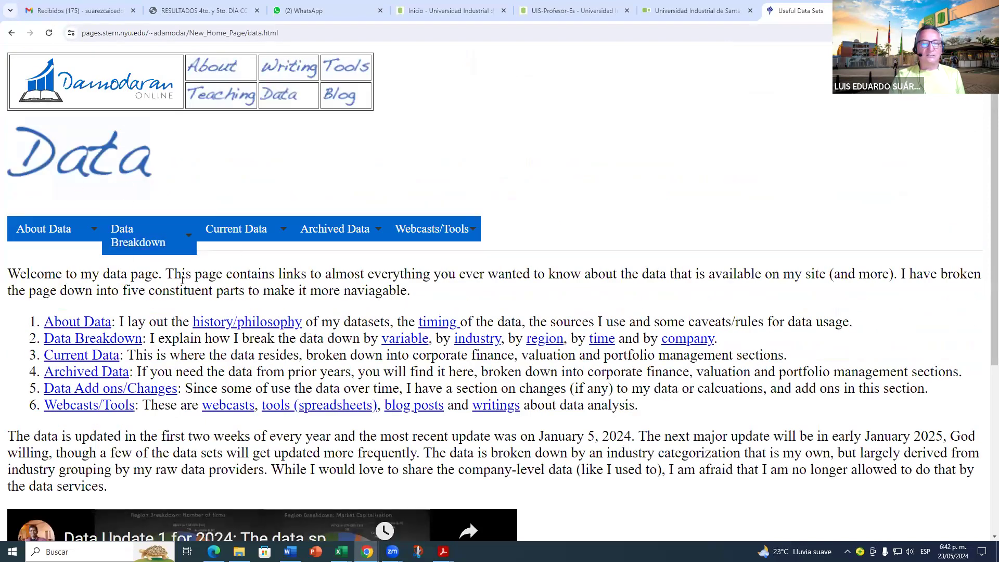
Step: Show the Archived Data categories and compare them with the navigation path in the links PDF
left_click(350, 234)
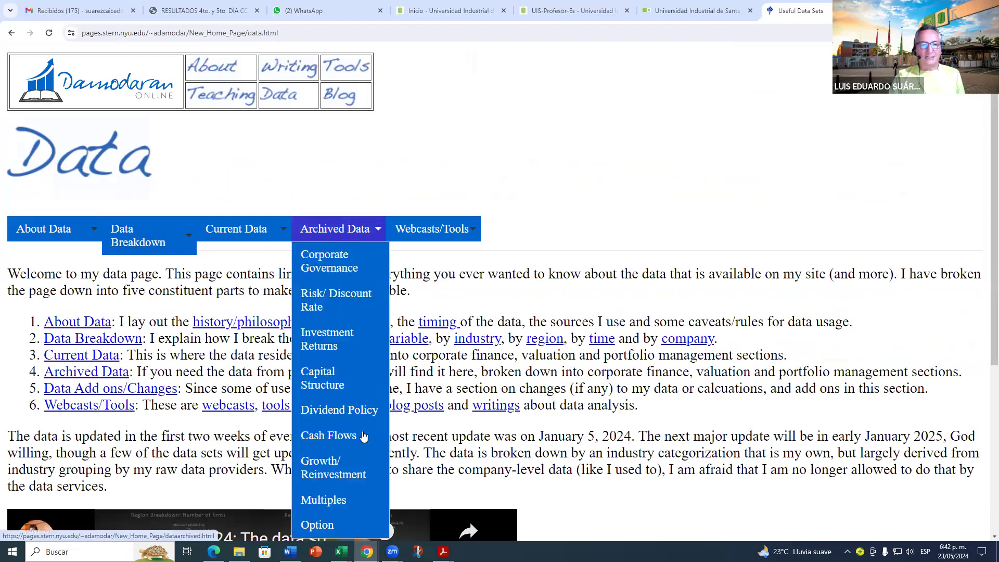
mouse_move(291, 552)
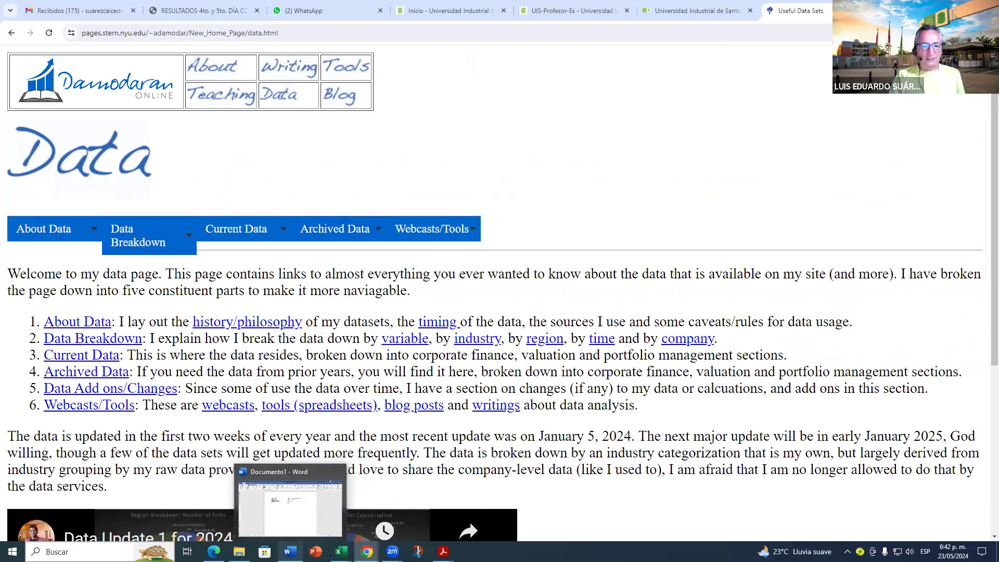
mouse_move(444, 551)
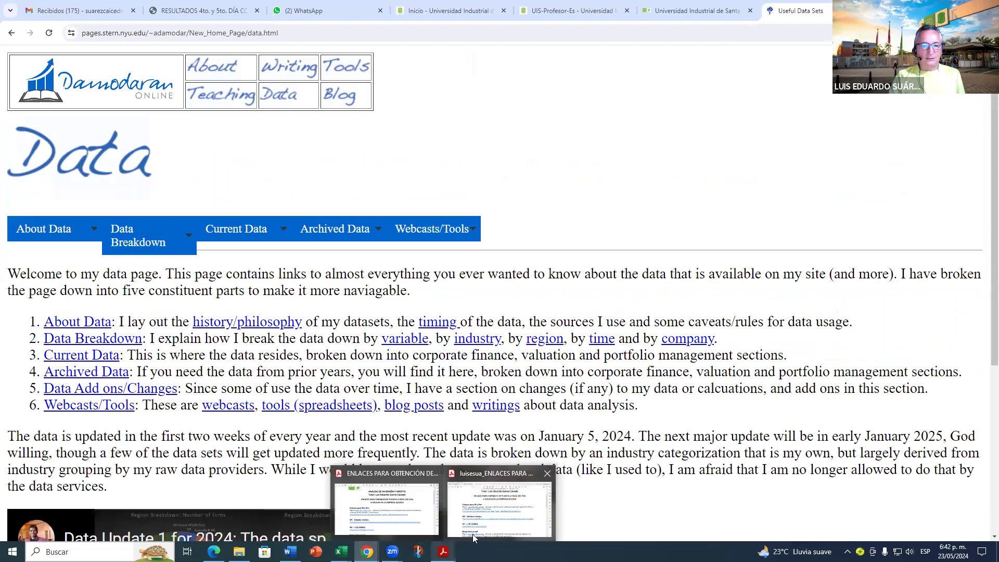
left_click(473, 534)
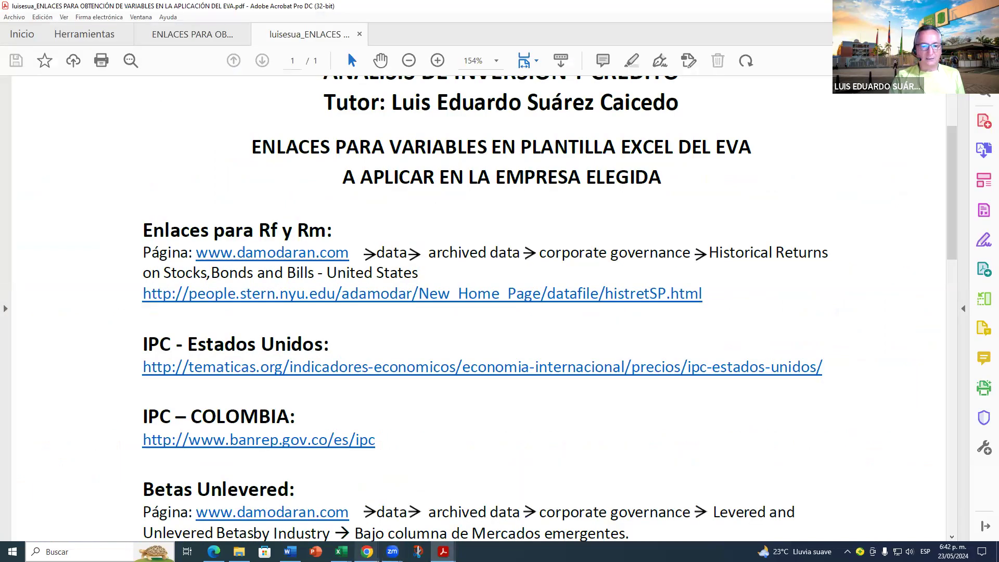
mouse_move(367, 551)
left_click(409, 489)
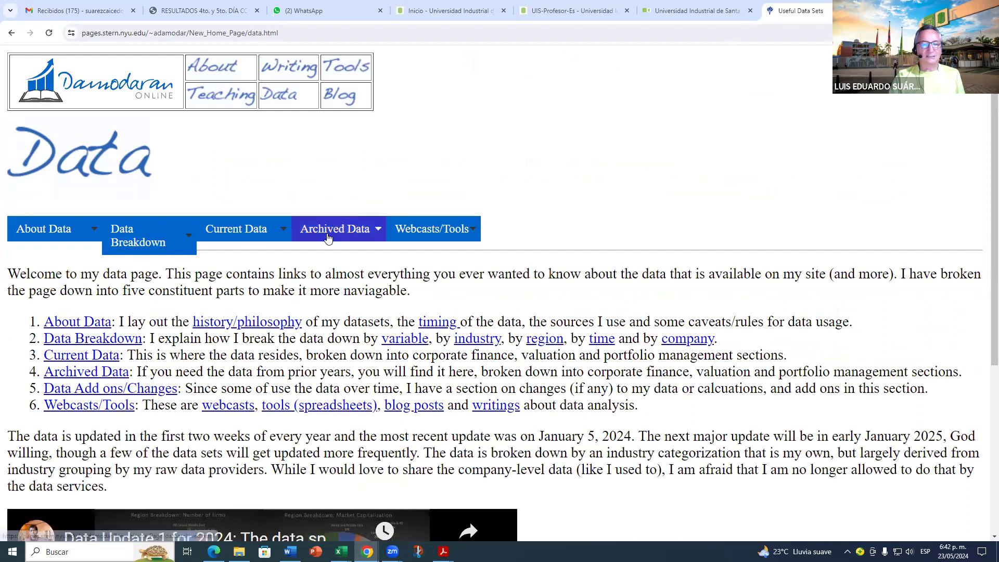
Step: Reopen the Archived Data menu, recheck the PDF path, and return to the Data page
left_click(379, 230)
mouse_move(341, 550)
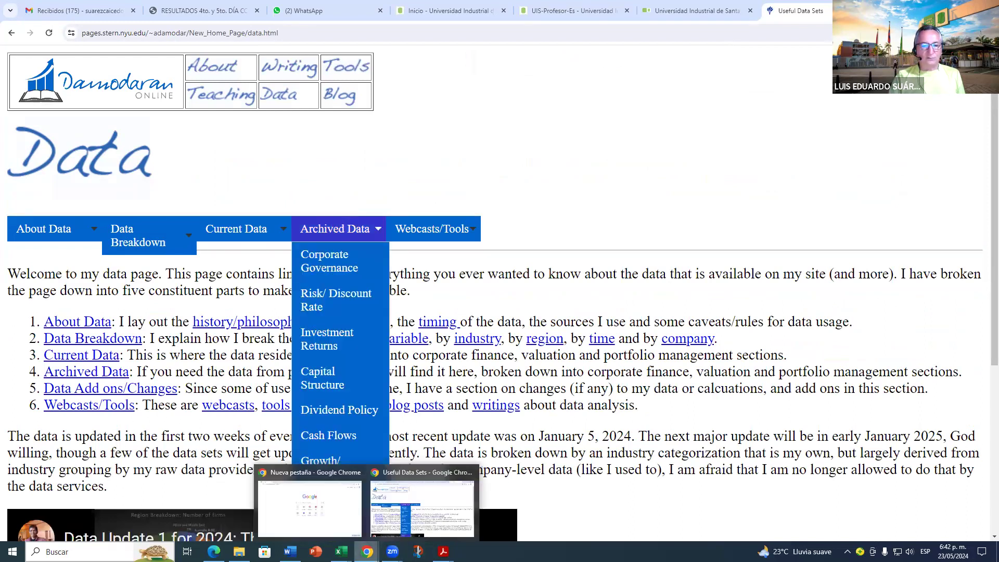
mouse_move(449, 547)
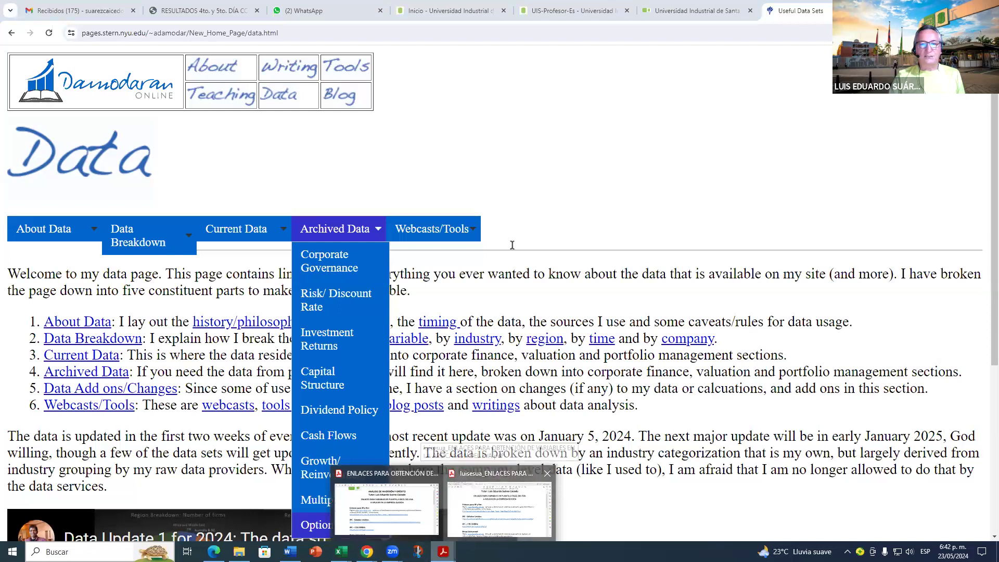
left_click(499, 508)
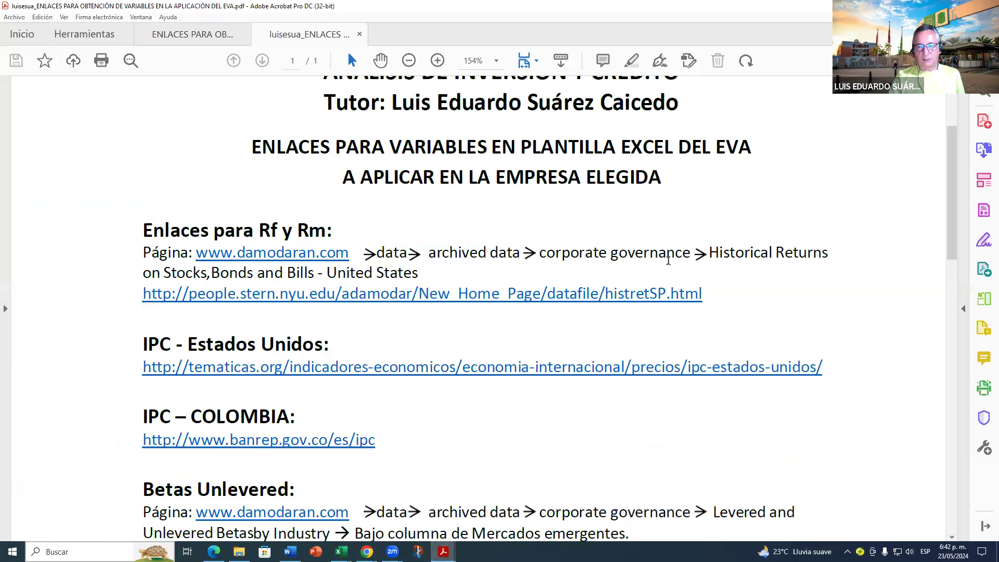
mouse_move(367, 551)
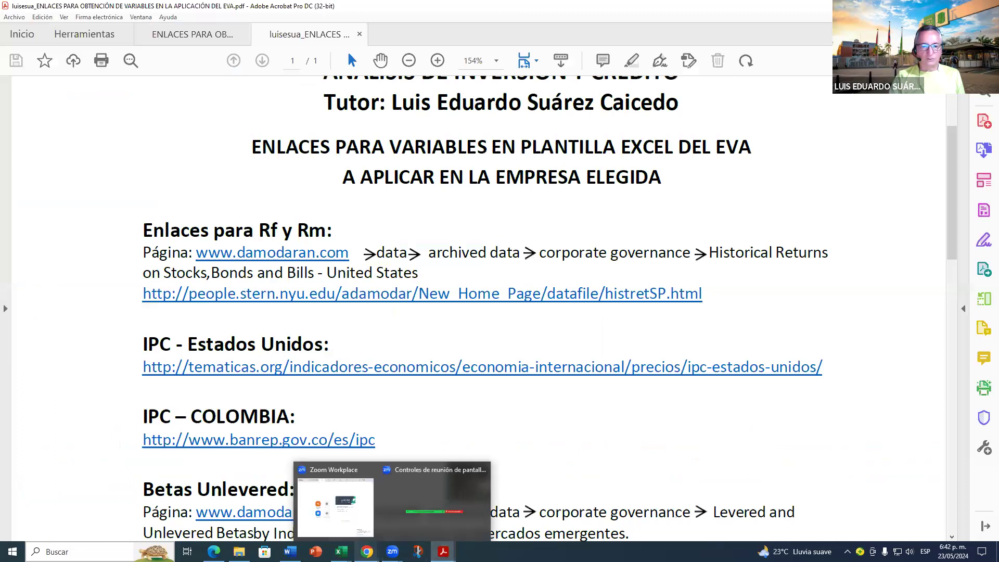
left_click(415, 507)
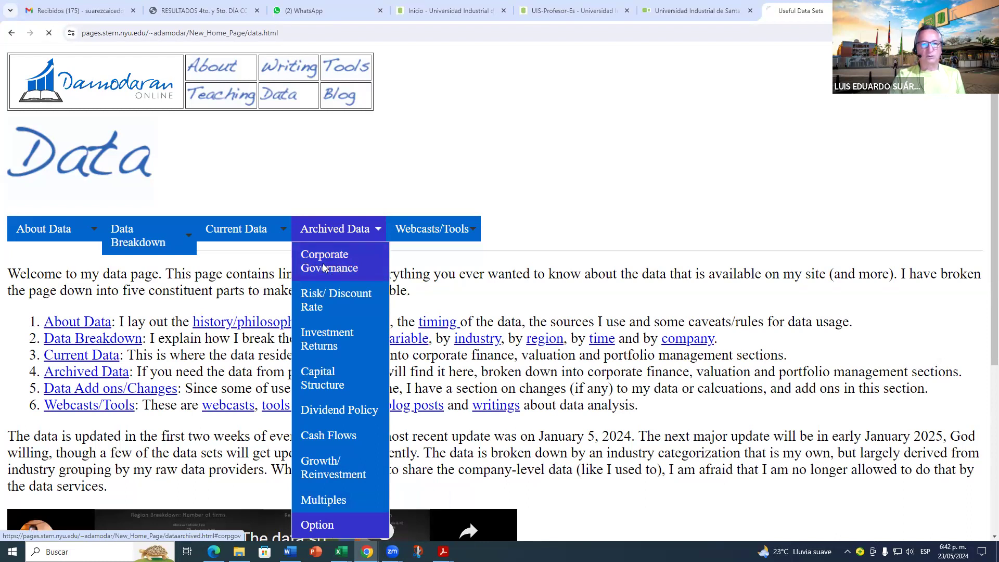
left_click(324, 267)
scroll(337, 305, "up", 4)
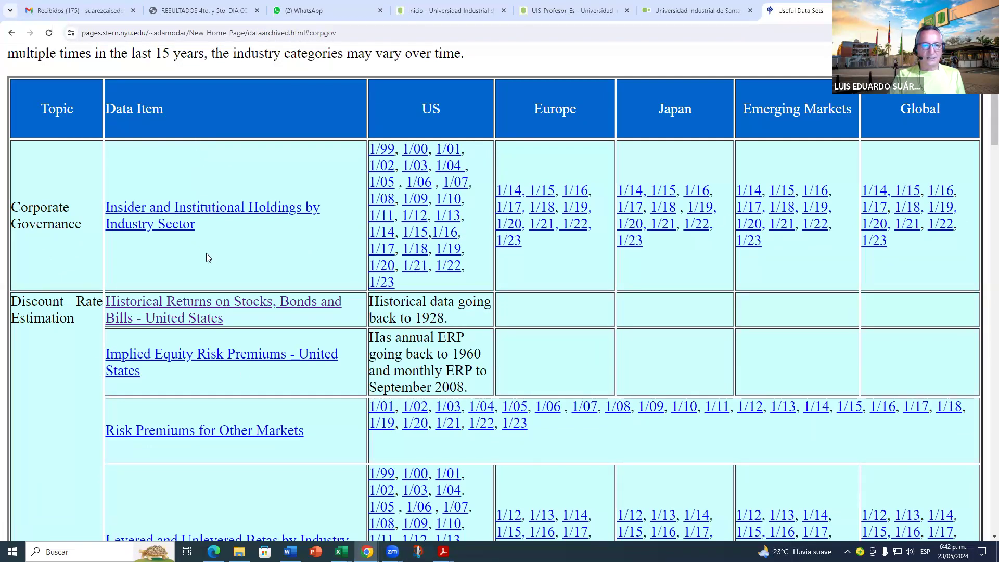
scroll(230, 319, "down", 1)
scroll(230, 320, "up", 1)
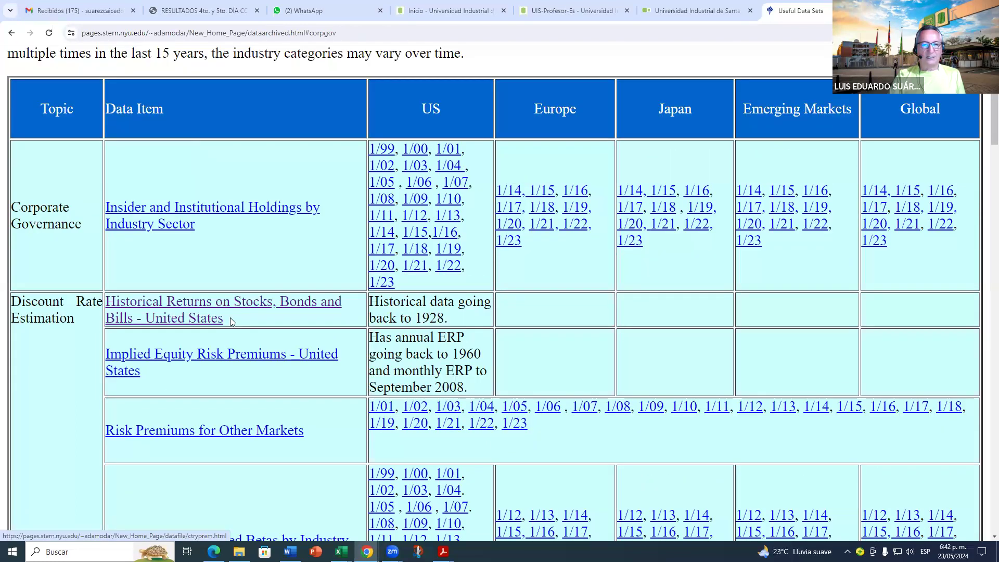
scroll(260, 297, "up", 2)
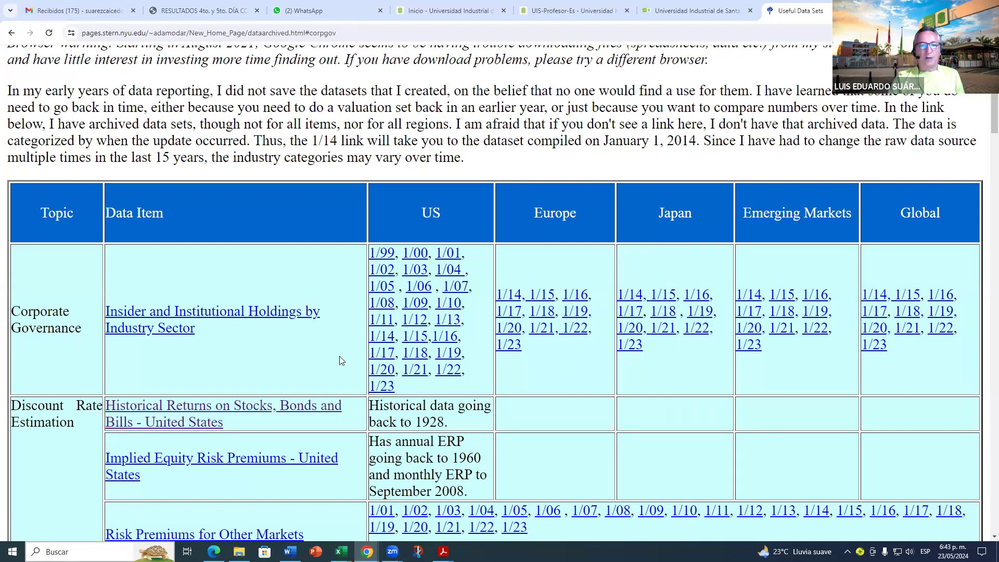
scroll(500, 326, "down", 1)
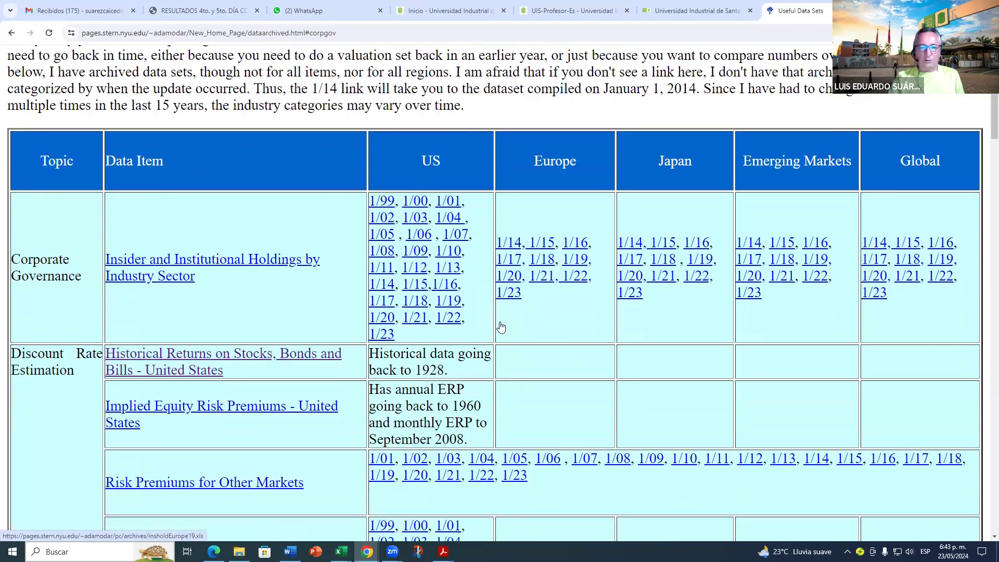
scroll(500, 327, "down", 3)
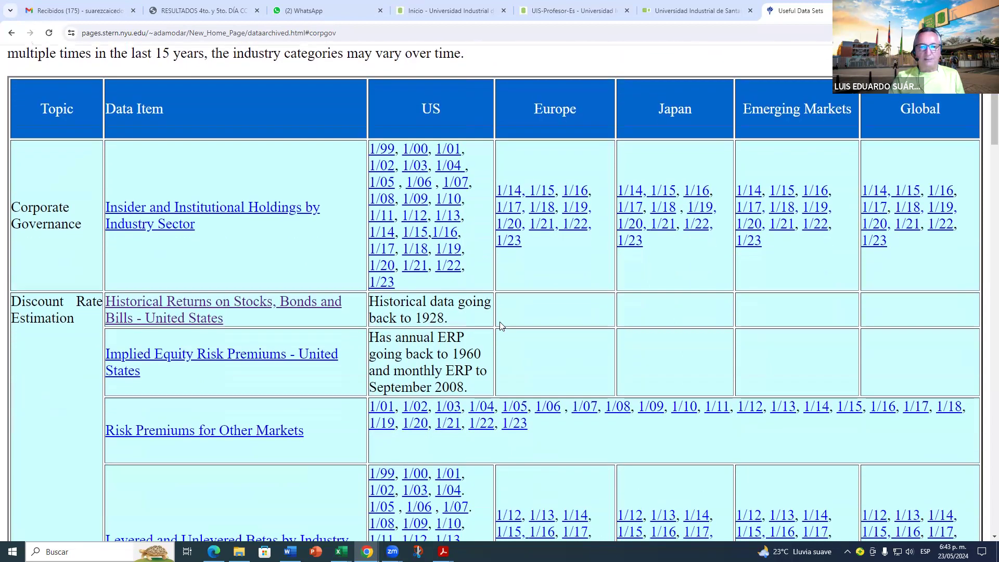
scroll(499, 327, "down", 2)
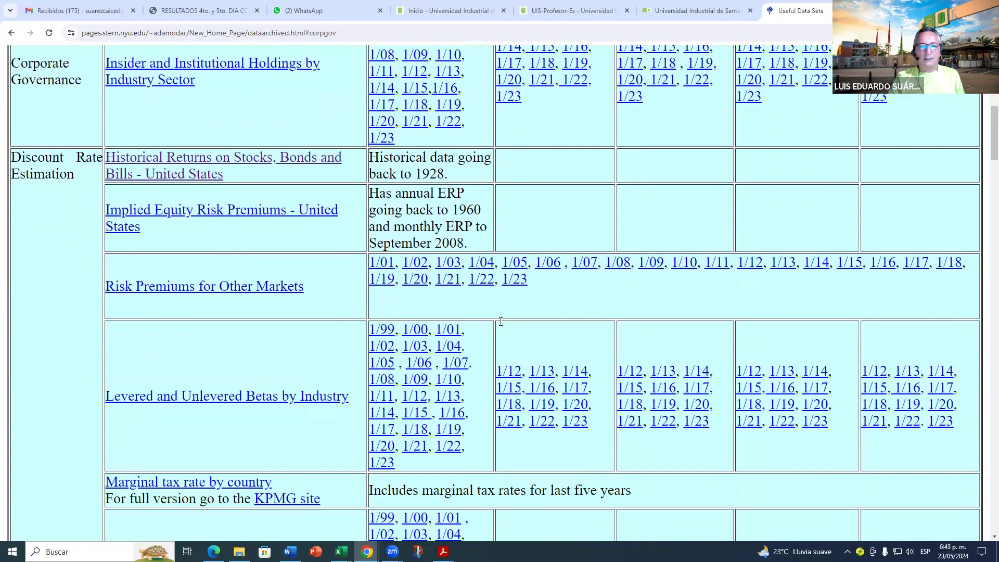
scroll(501, 327, "down", 5)
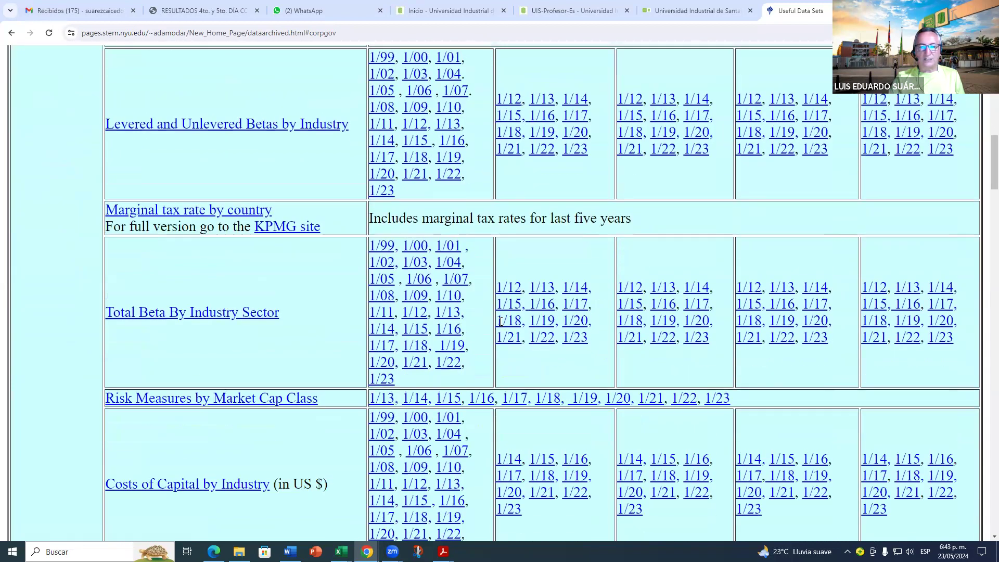
scroll(500, 326, "down", 3)
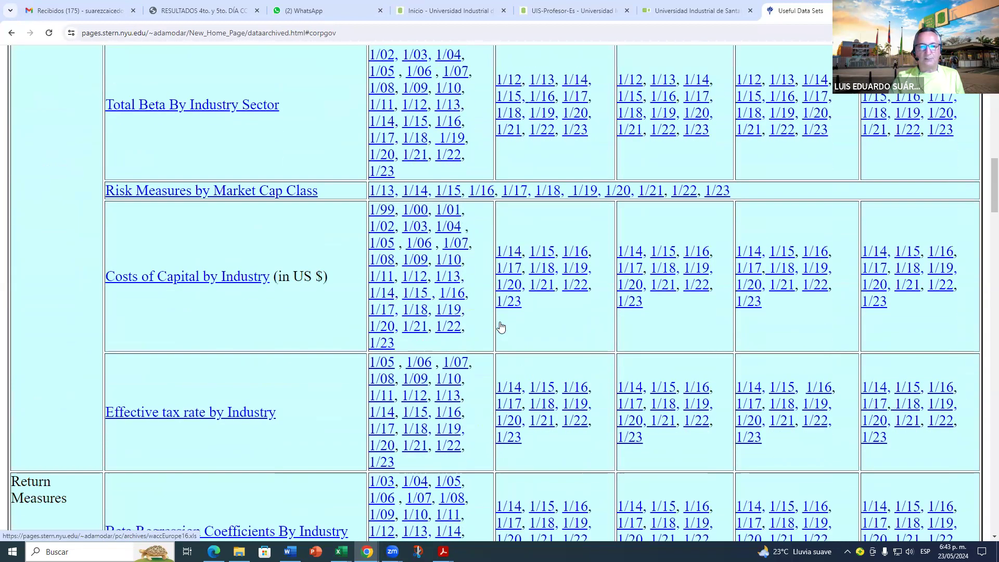
scroll(500, 327, "down", 2)
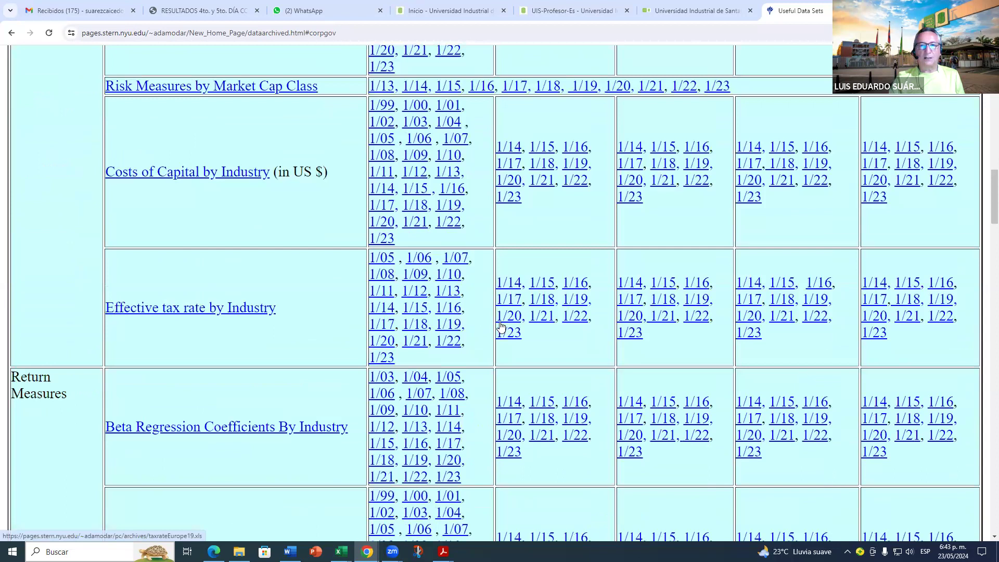
scroll(434, 269, "down", 2)
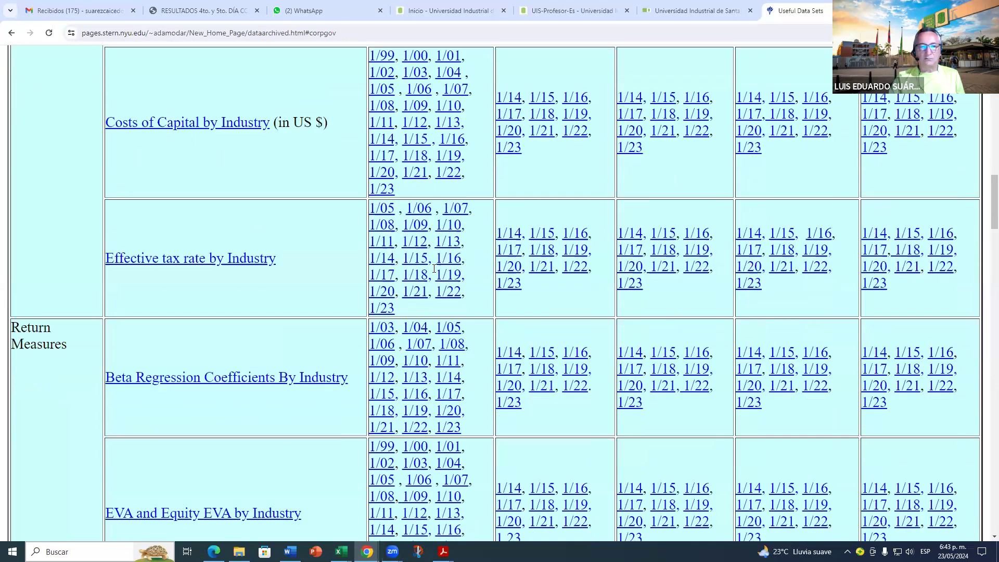
scroll(434, 269, "down", 4)
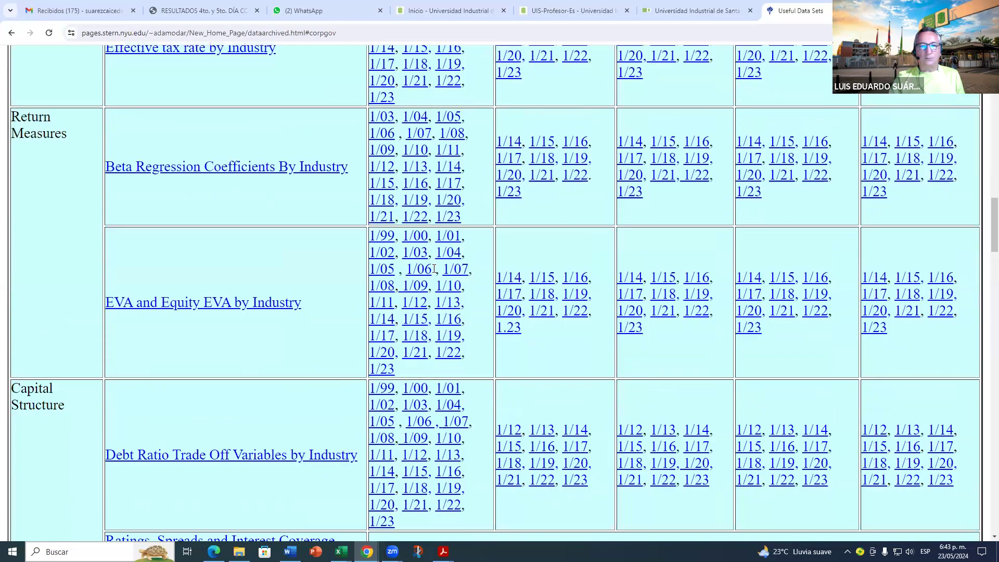
scroll(434, 269, "down", 3)
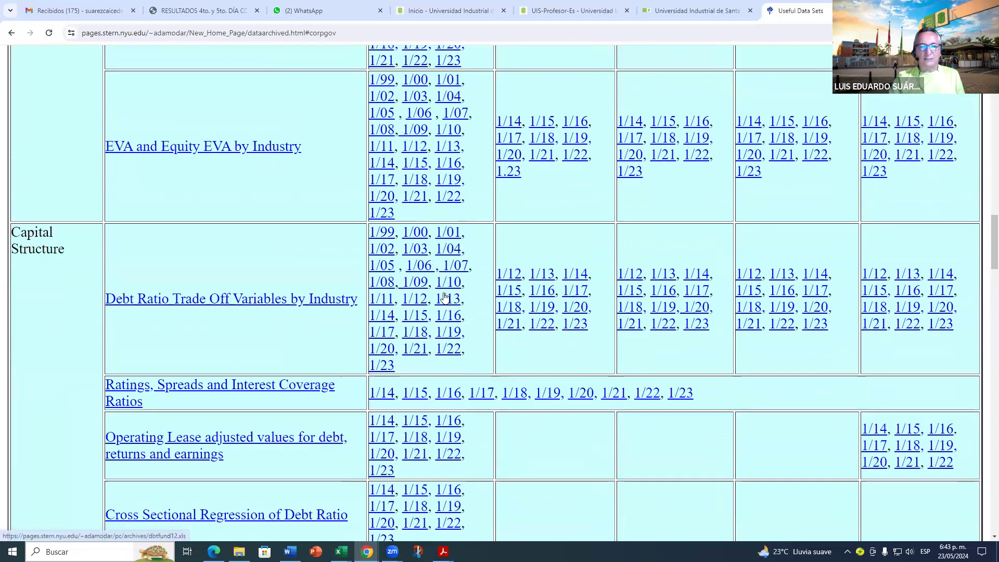
scroll(442, 298, "down", 6)
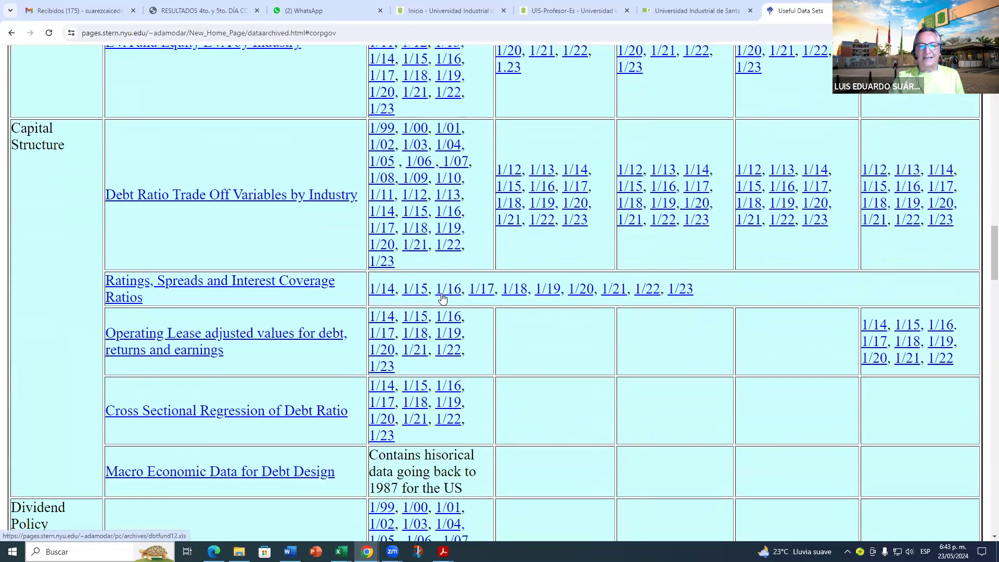
scroll(443, 296, "down", 4)
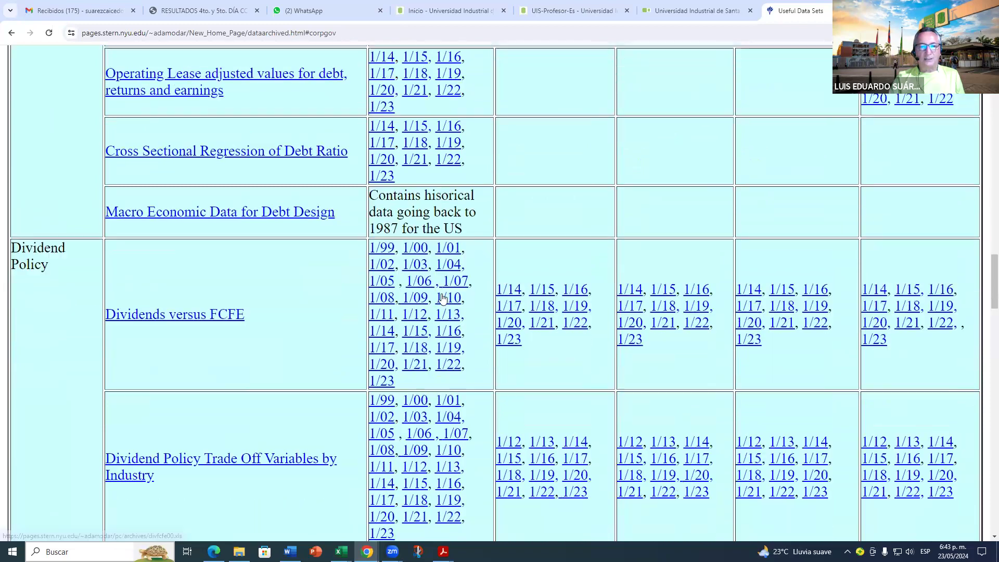
scroll(443, 298, "down", 8)
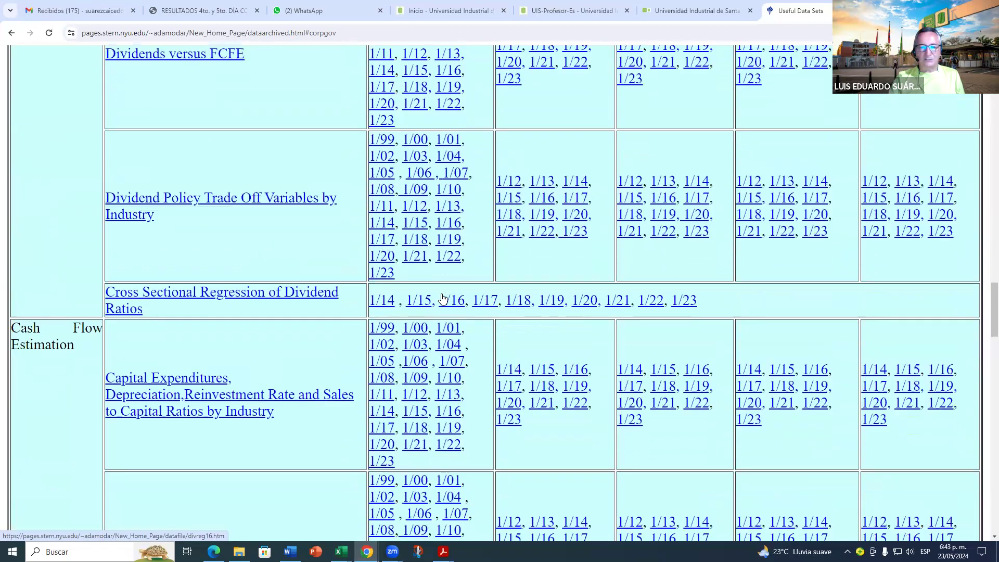
scroll(443, 299, "down", 6)
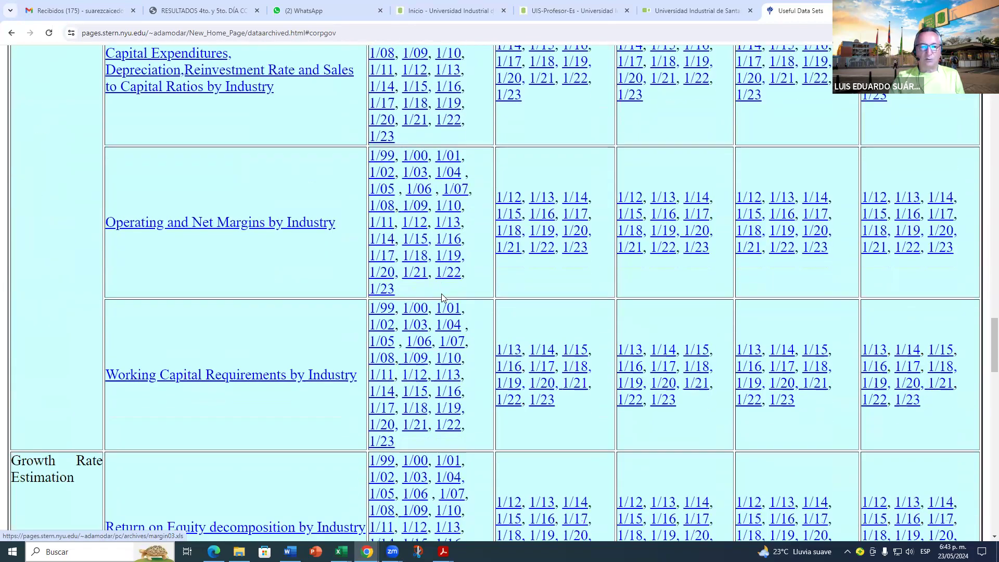
scroll(442, 298, "down", 4)
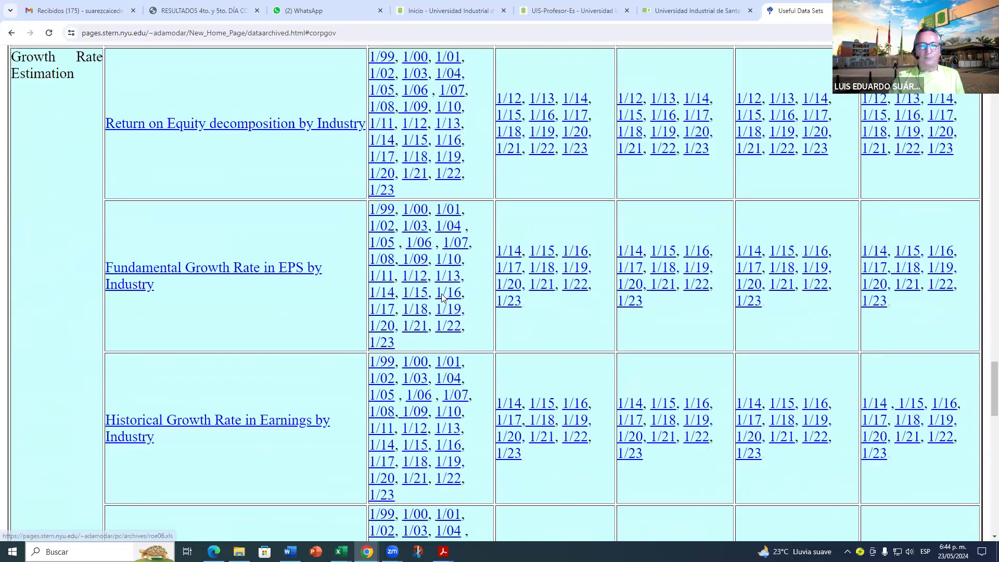
scroll(442, 293, "down", 6)
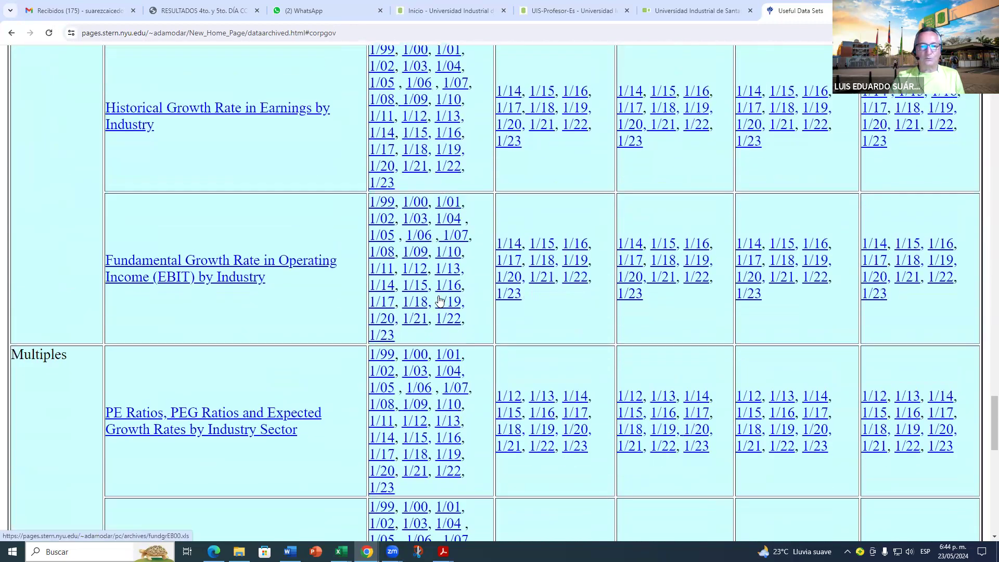
scroll(439, 301, "down", 6)
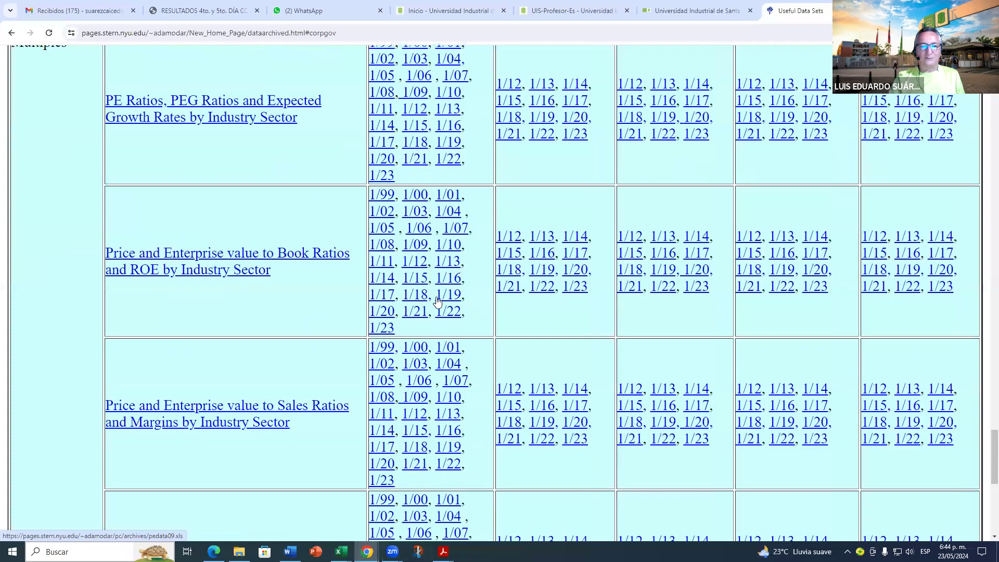
scroll(437, 302, "down", 4)
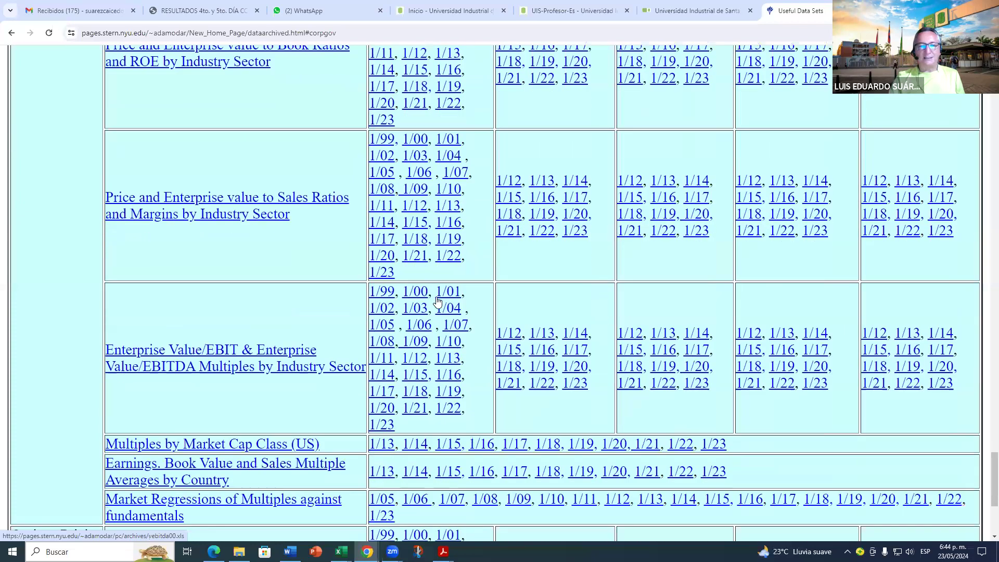
scroll(437, 302, "down", 3)
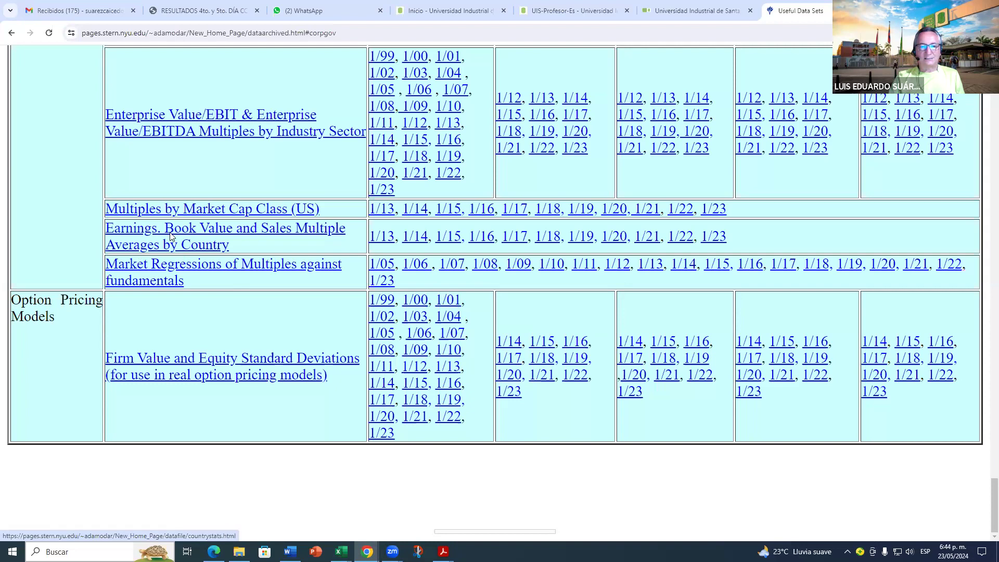
scroll(450, 313, "up", 20)
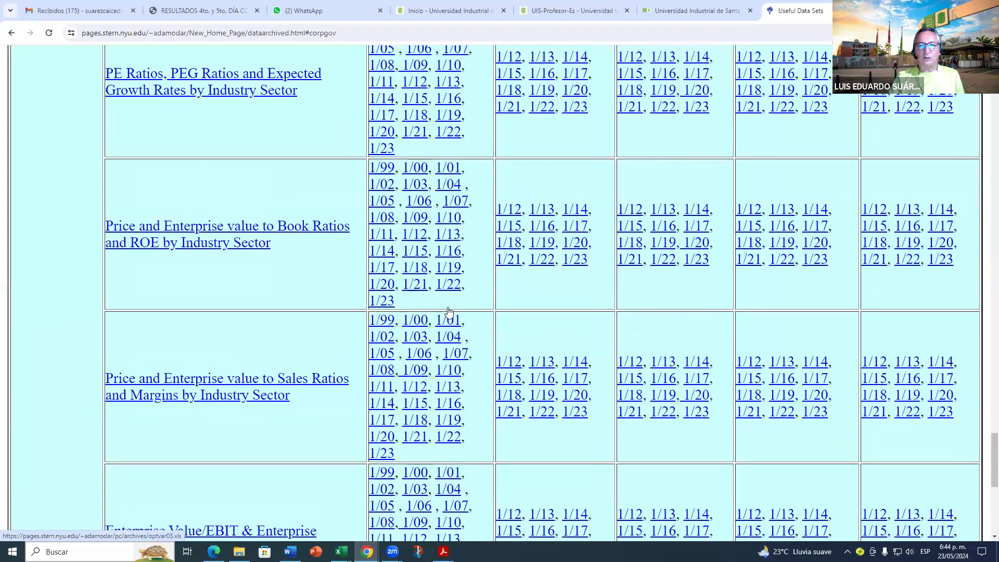
scroll(448, 309, "up", 20)
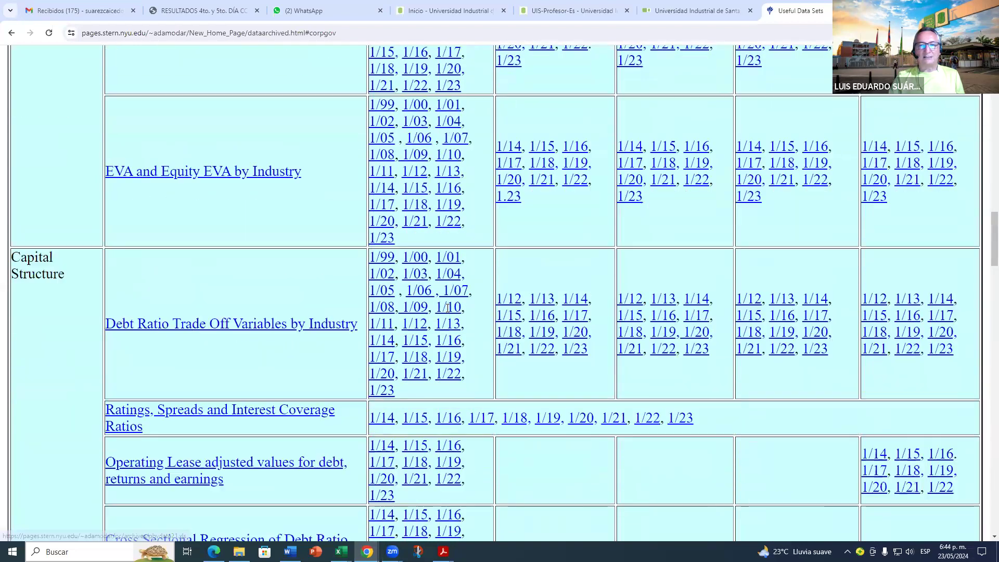
scroll(447, 307, "up", 12)
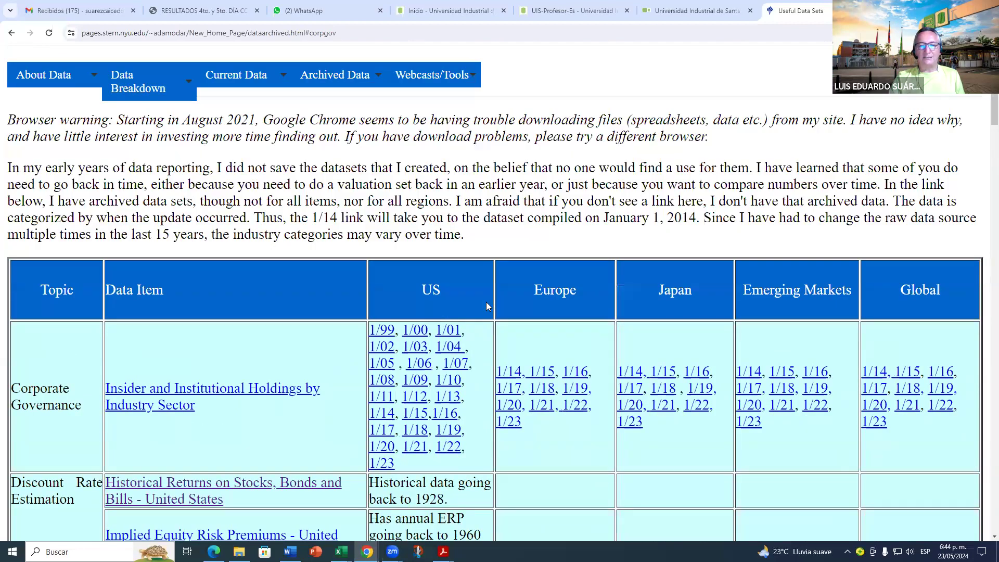
scroll(486, 302, "down", 4)
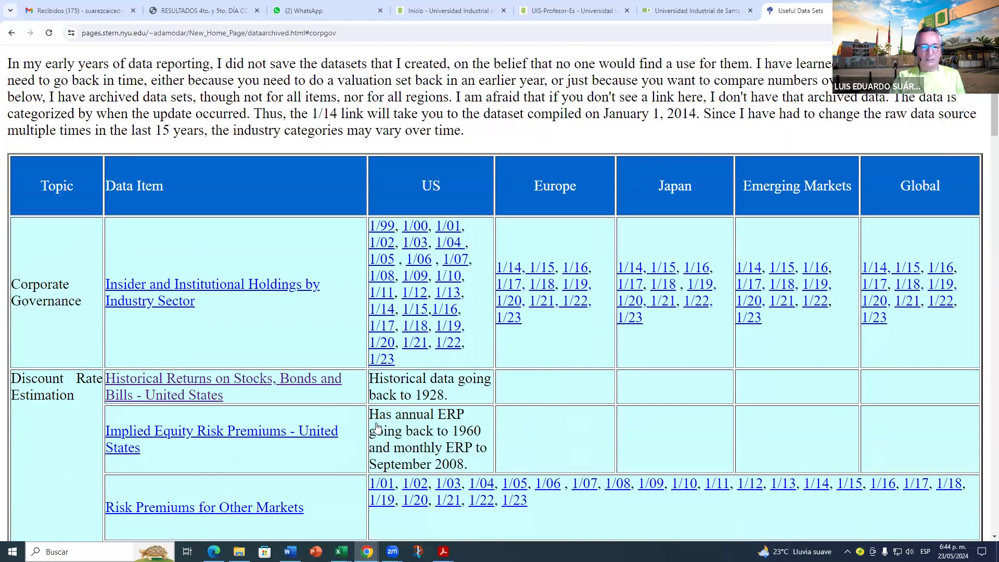
mouse_move(443, 552)
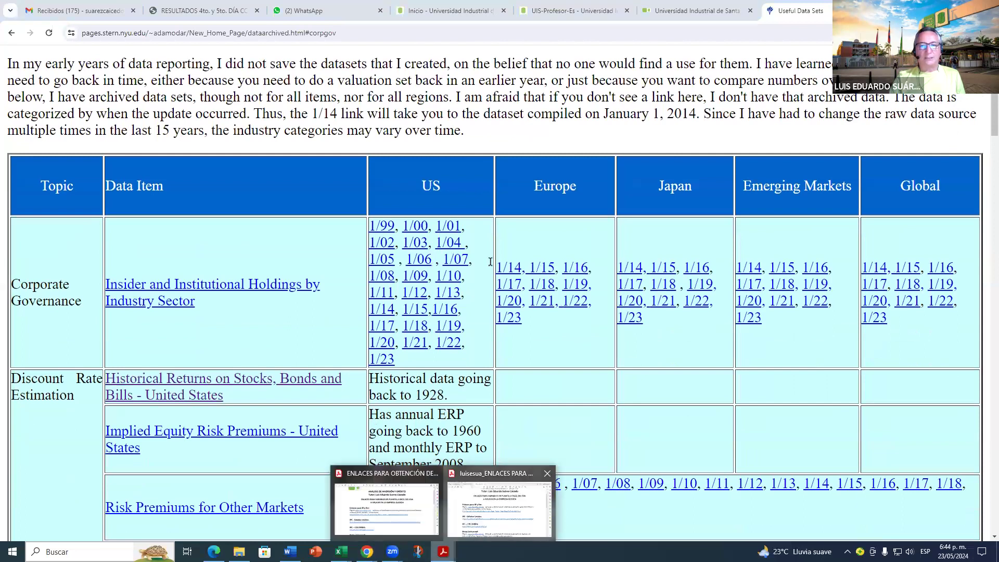
left_click(499, 507)
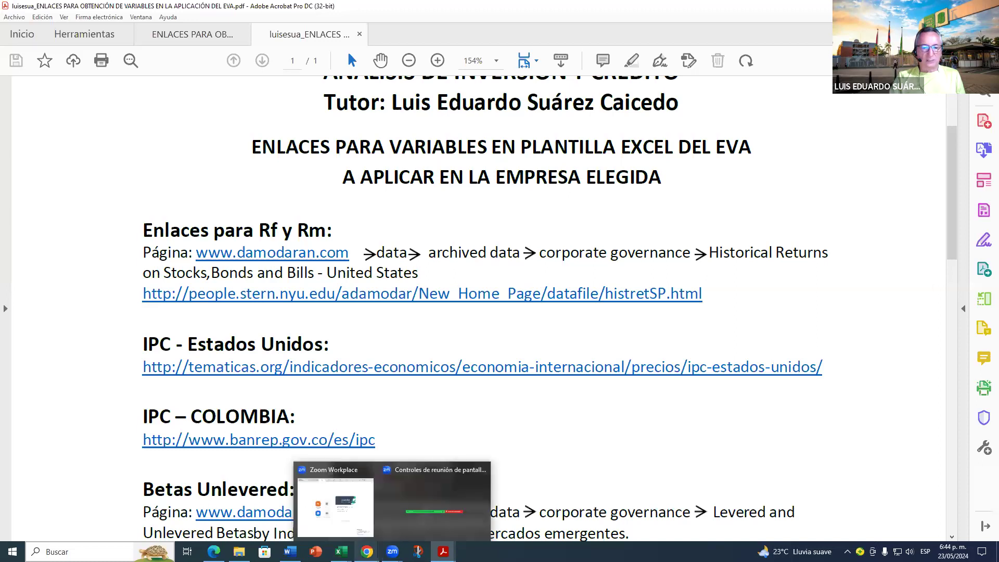
mouse_move(367, 551)
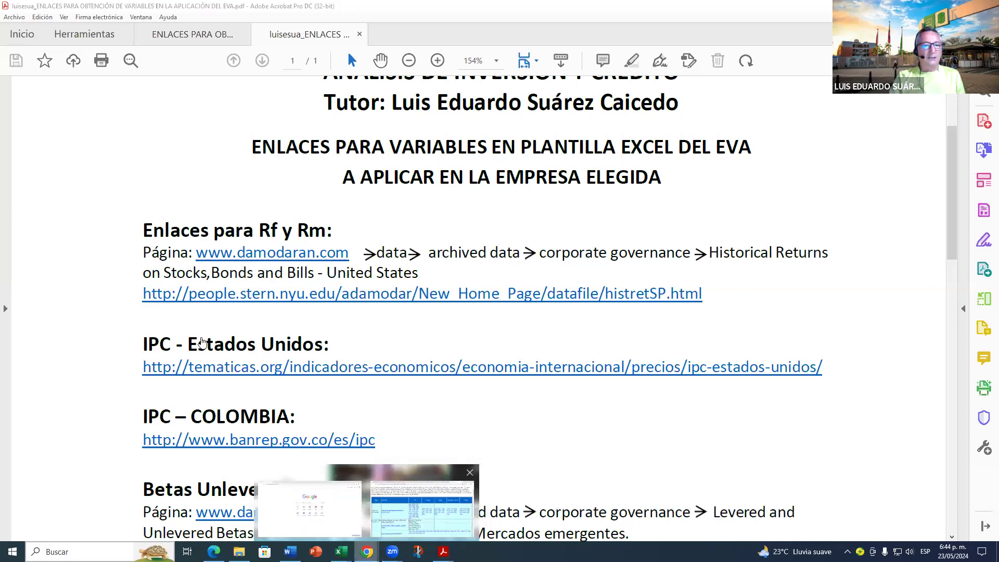
left_click(421, 510)
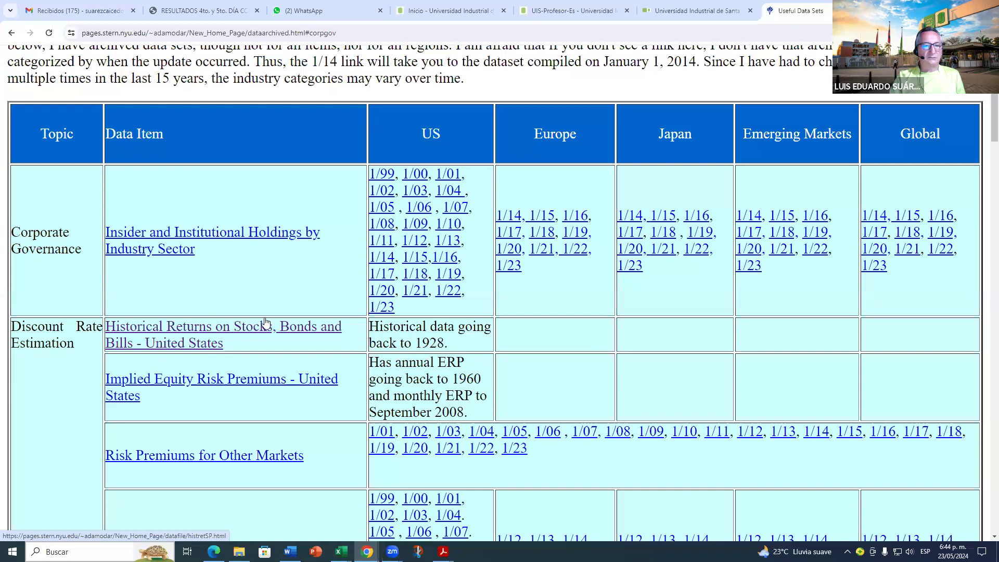
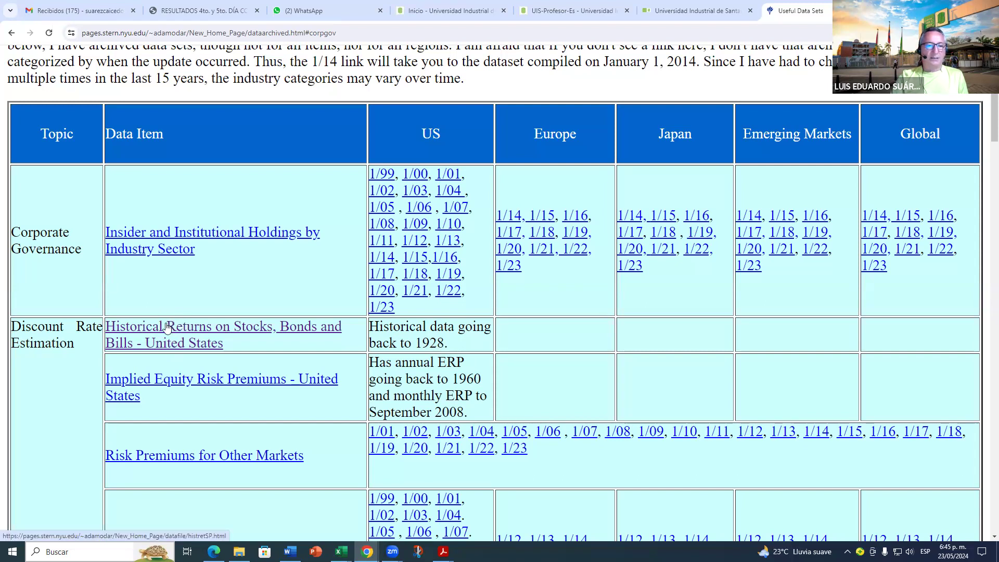
Step: Open the NYU Stern 'Historical Returns on Stocks, Bonds and Bills – United States' page and browse its 1928–2023 returns table
left_click(167, 329)
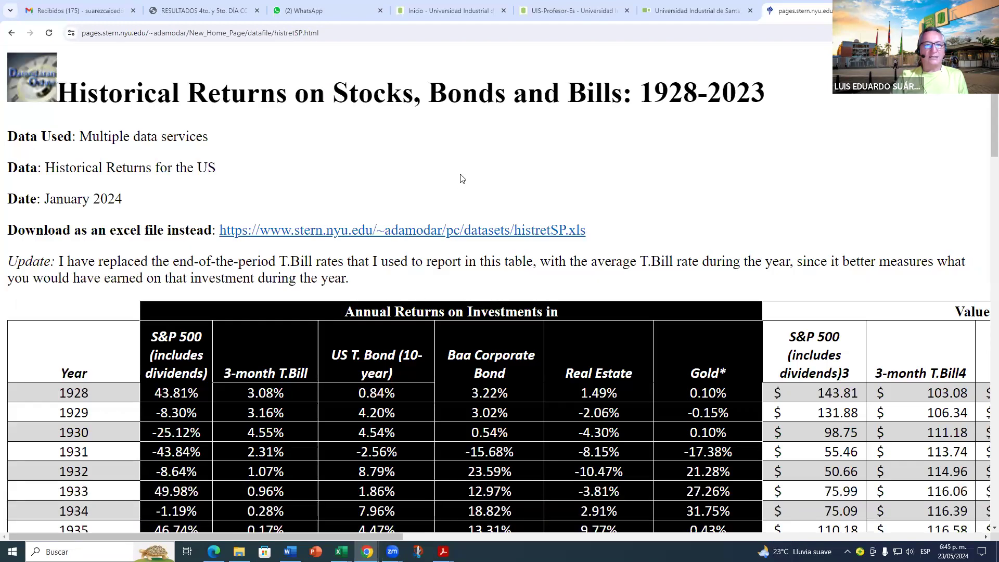
scroll(462, 179, "down", 5)
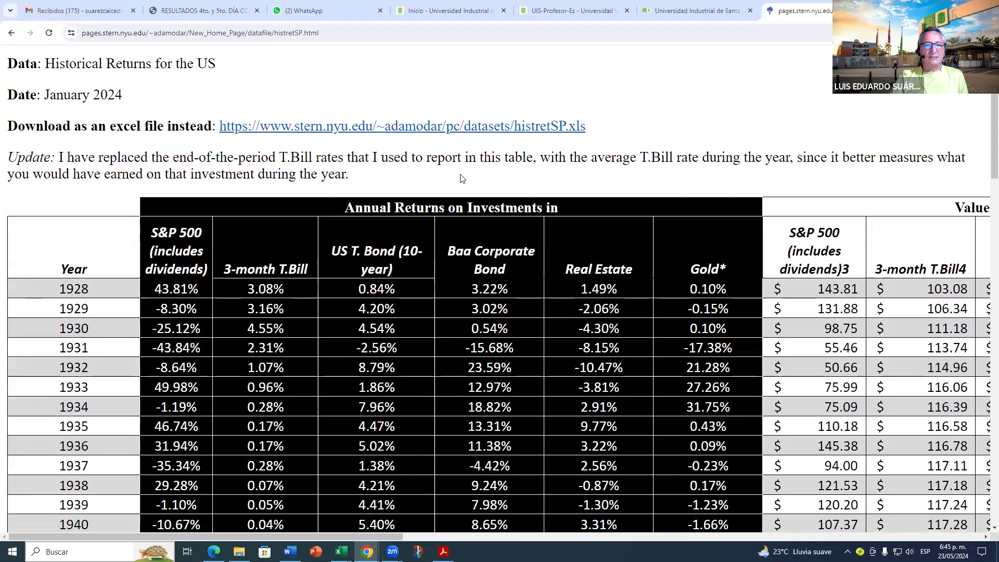
scroll(461, 179, "up", 2)
scroll(461, 178, "up", 3)
scroll(567, 193, "down", 4)
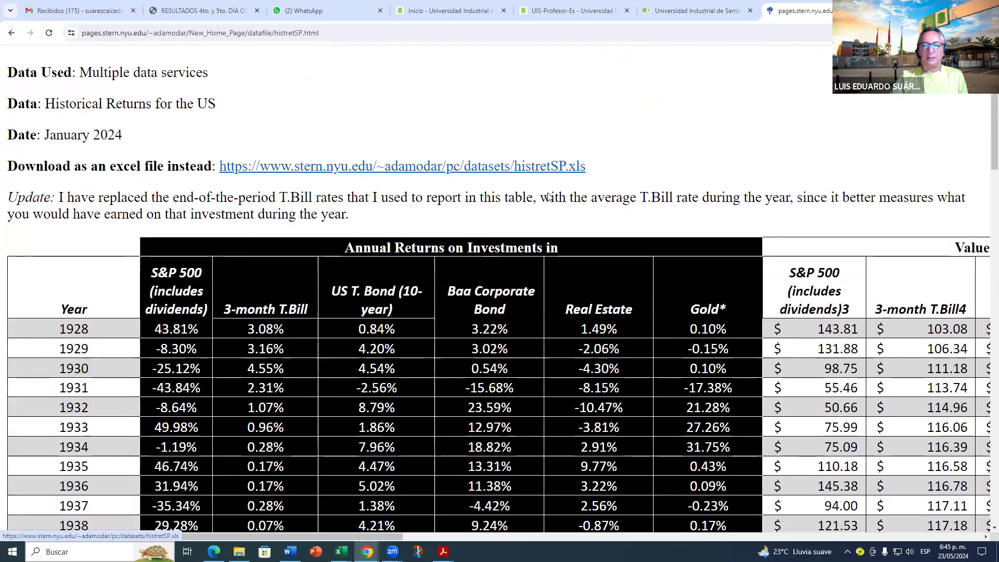
scroll(597, 223, "down", 10)
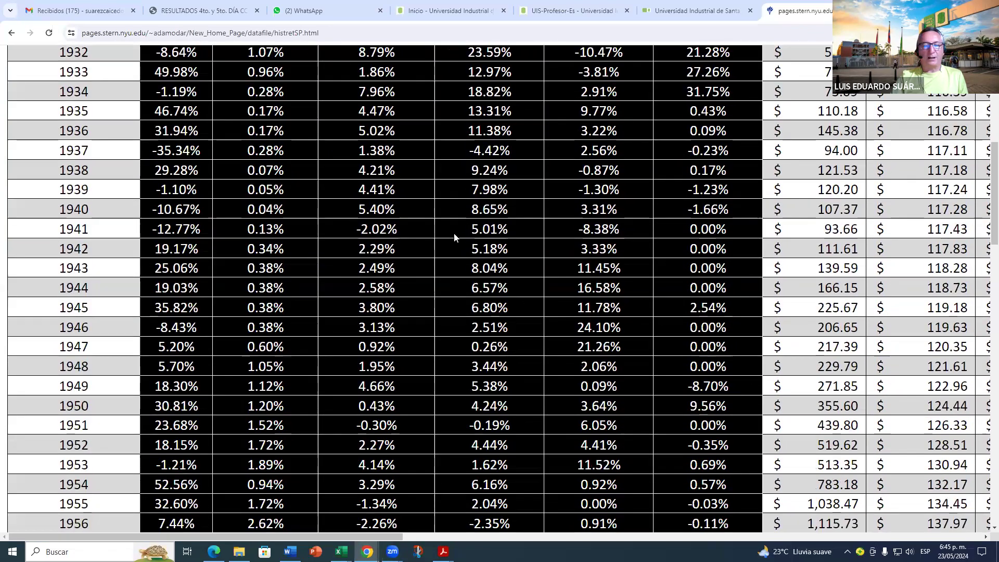
scroll(409, 238, "down", 14)
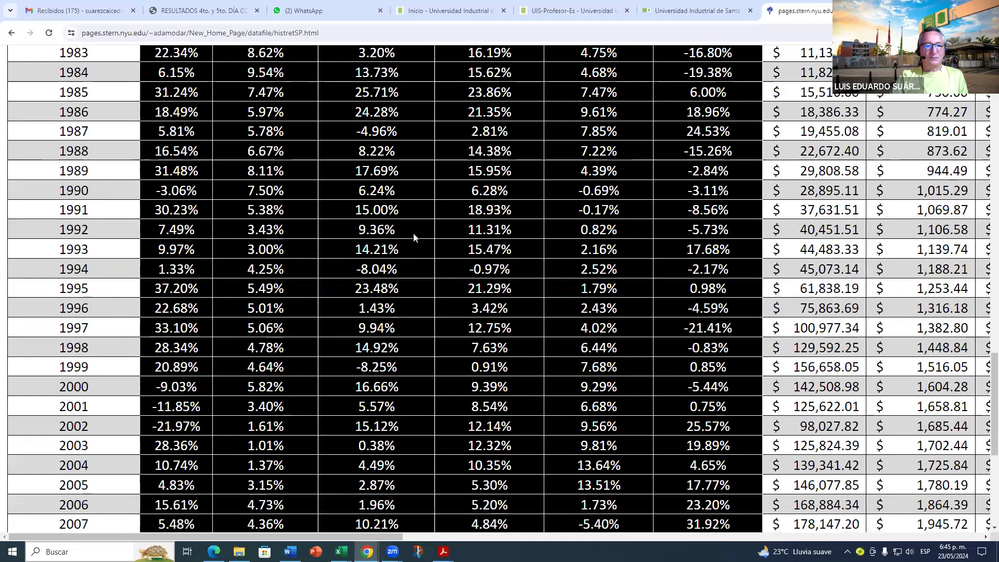
scroll(403, 239, "up", 20)
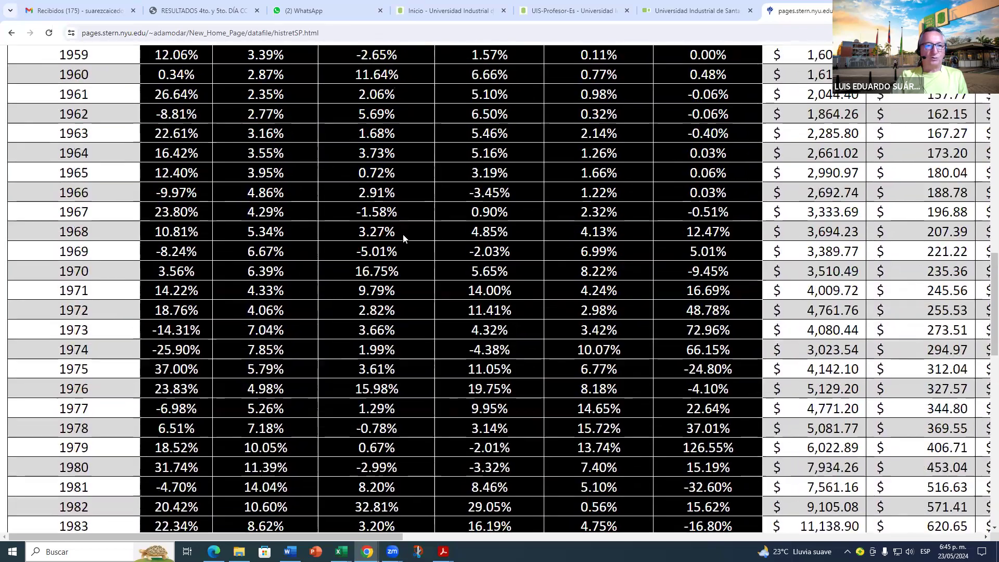
scroll(404, 239, "up", 4)
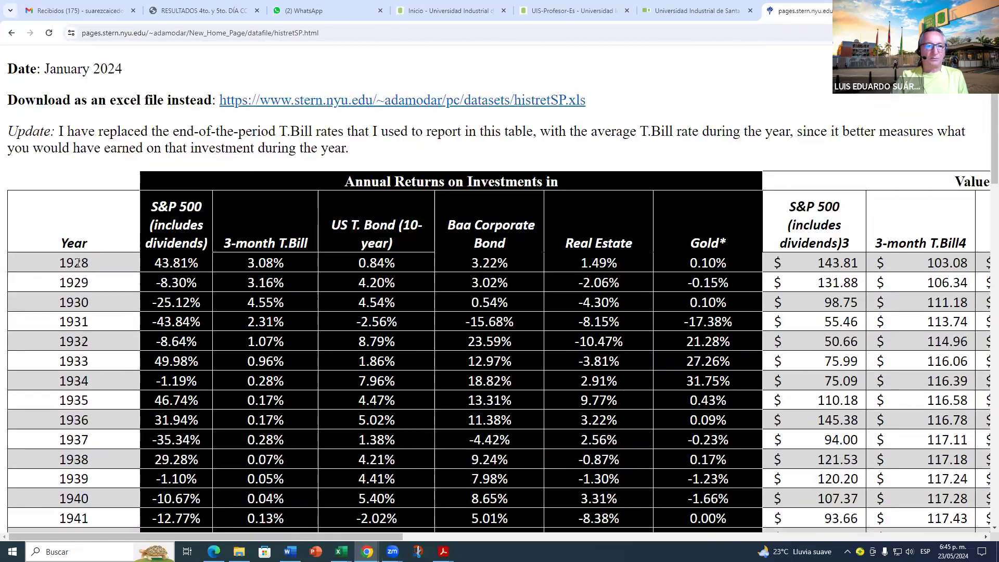
scroll(91, 271, "down", 20)
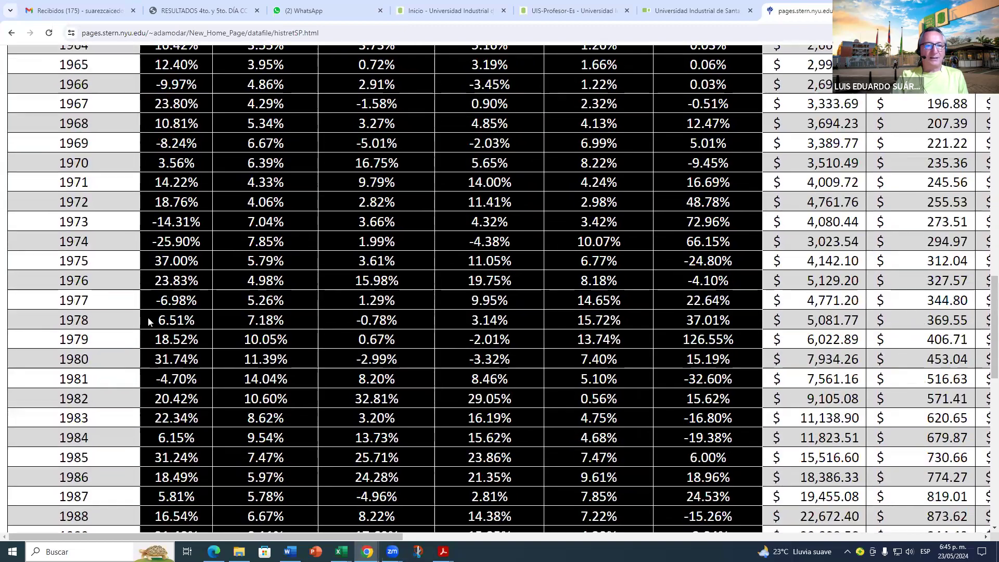
scroll(164, 322, "down", 7)
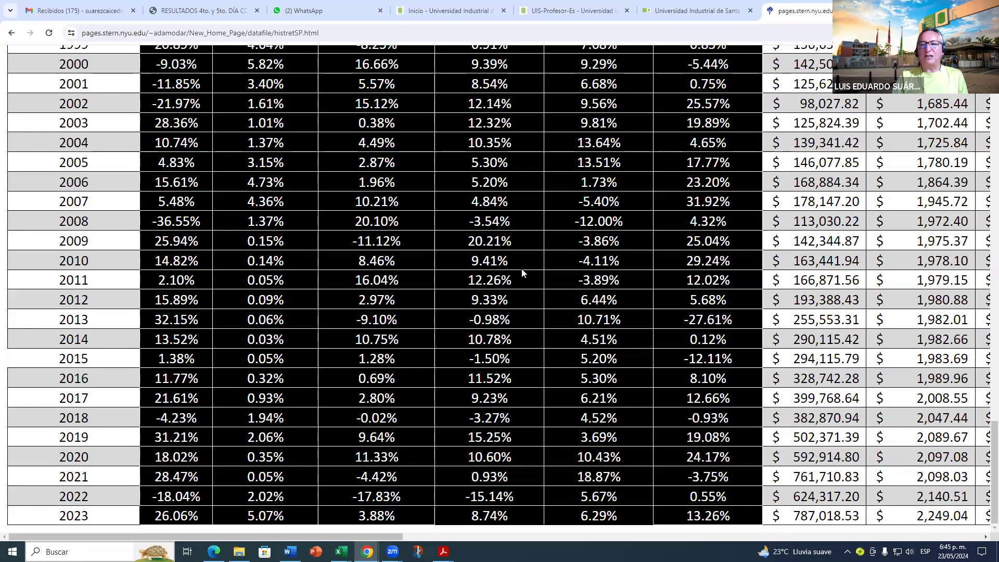
scroll(622, 234, "up", 4)
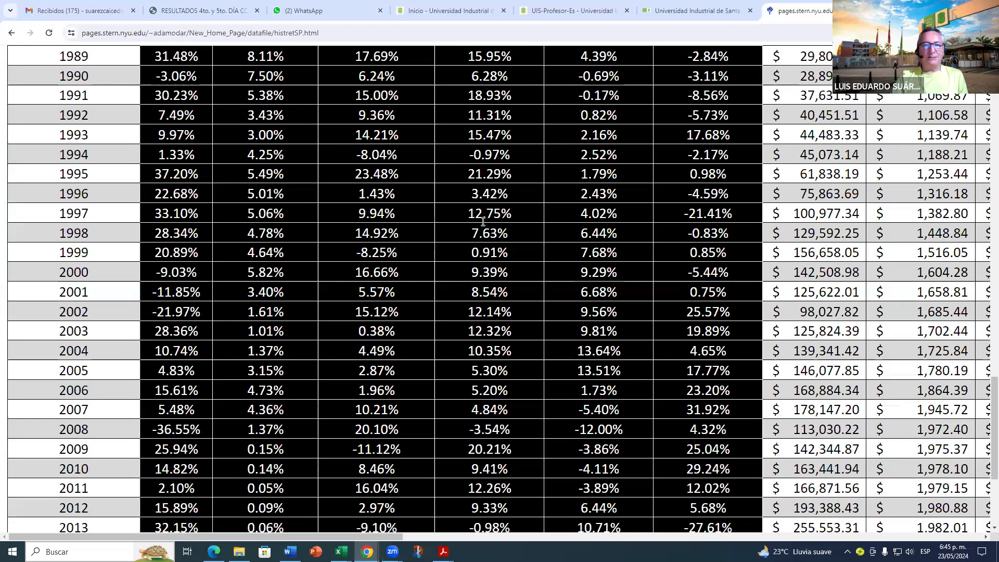
scroll(483, 221, "up", 19)
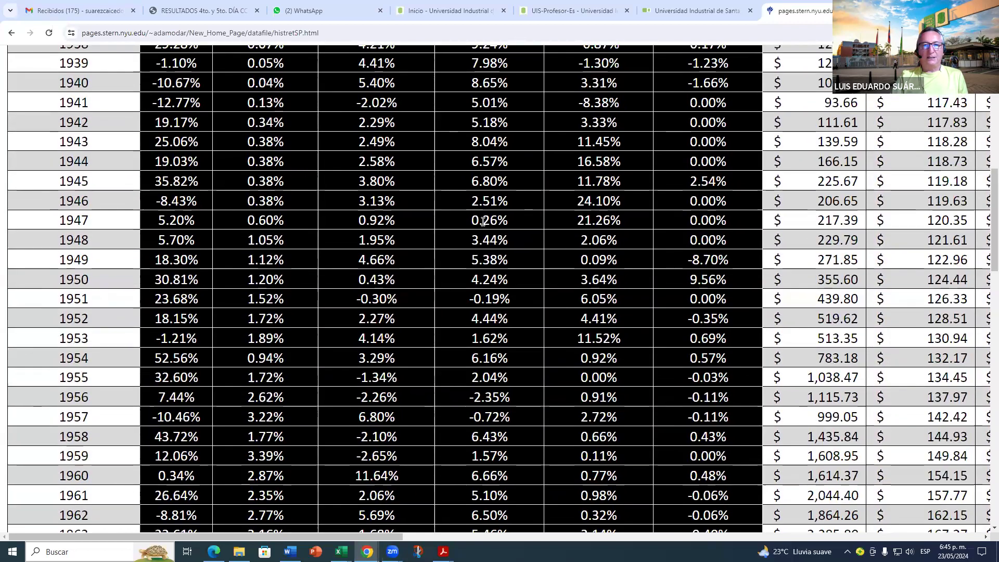
scroll(483, 221, "up", 10)
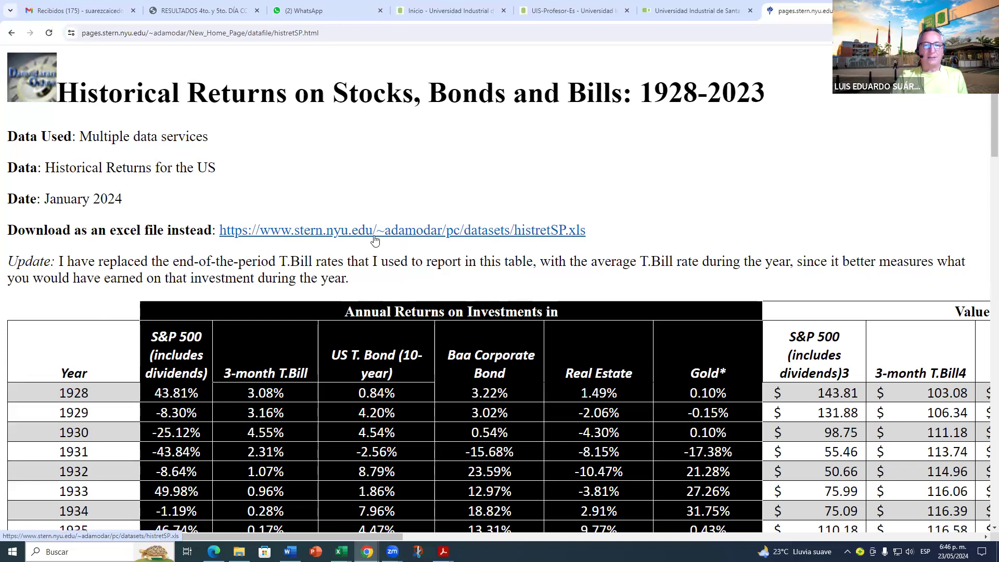
Step: Select the histretSP.xls download link address on the page and copy it
left_click(337, 231)
right_click(378, 237)
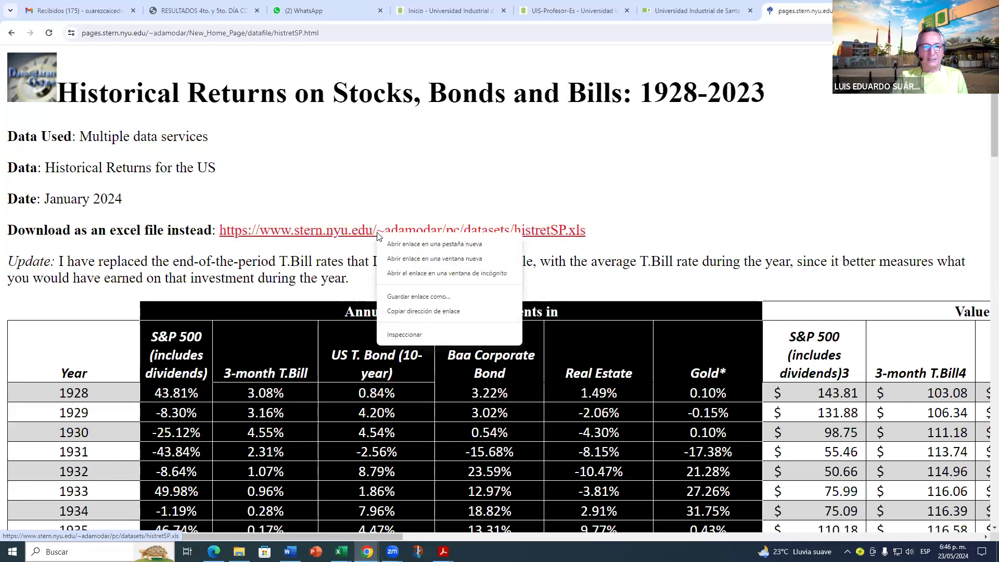
left_click(599, 202)
left_click_drag(599, 230, 219, 237)
key("ctrl+c")
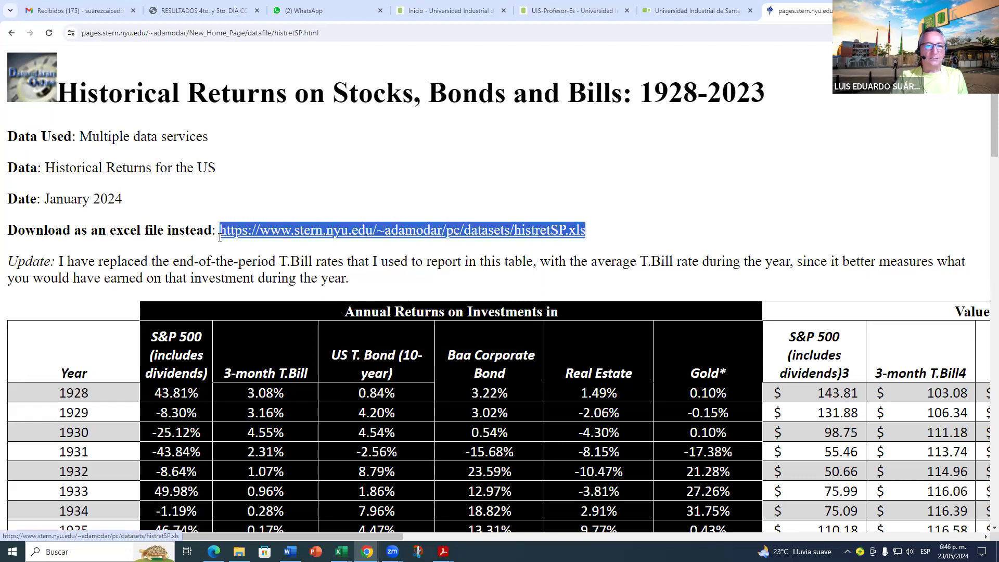
right_click(251, 233)
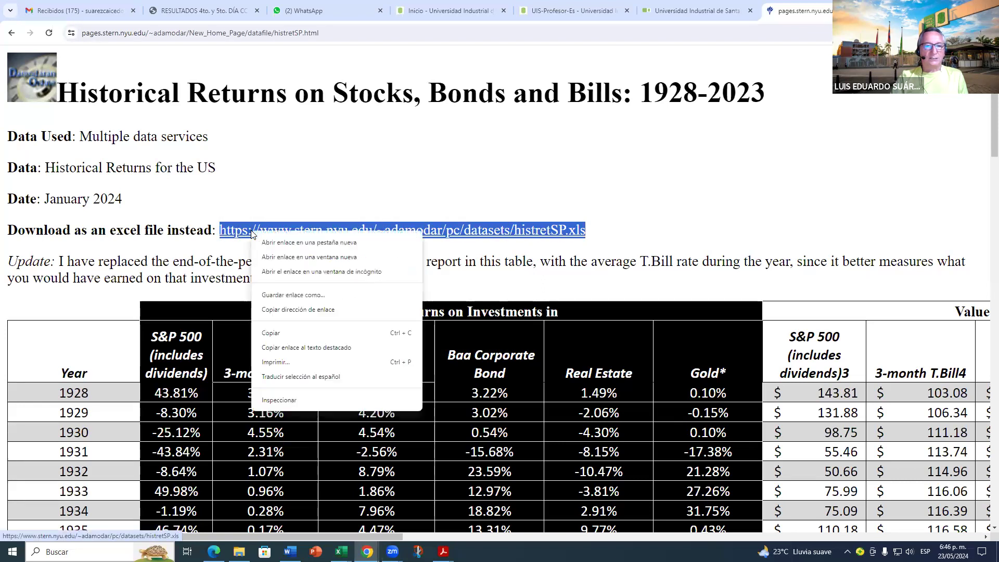
left_click(275, 332)
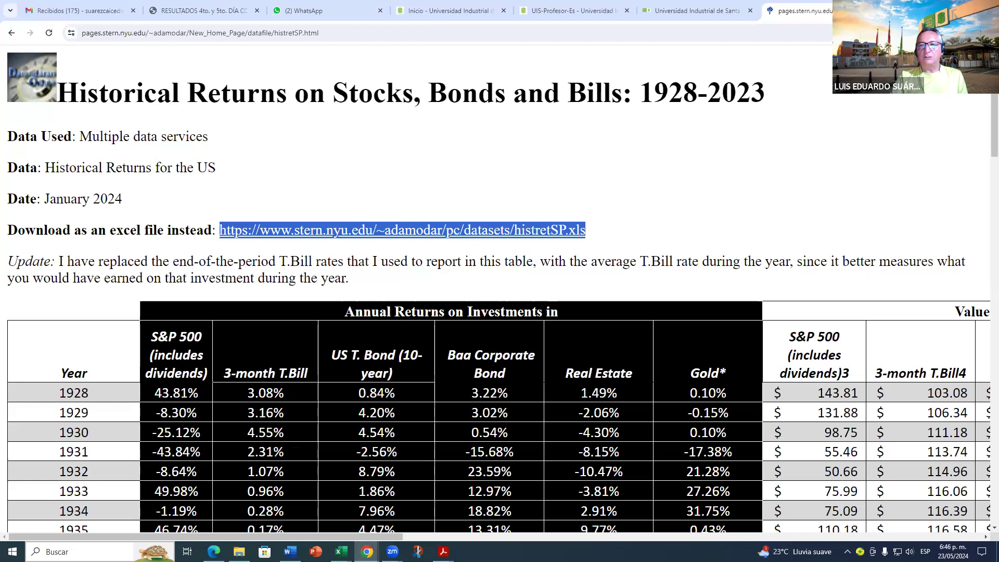
Step: Paste the copied histretSP.xls address into a new Chrome tab to download the spreadsheet
key("ctrl+t")
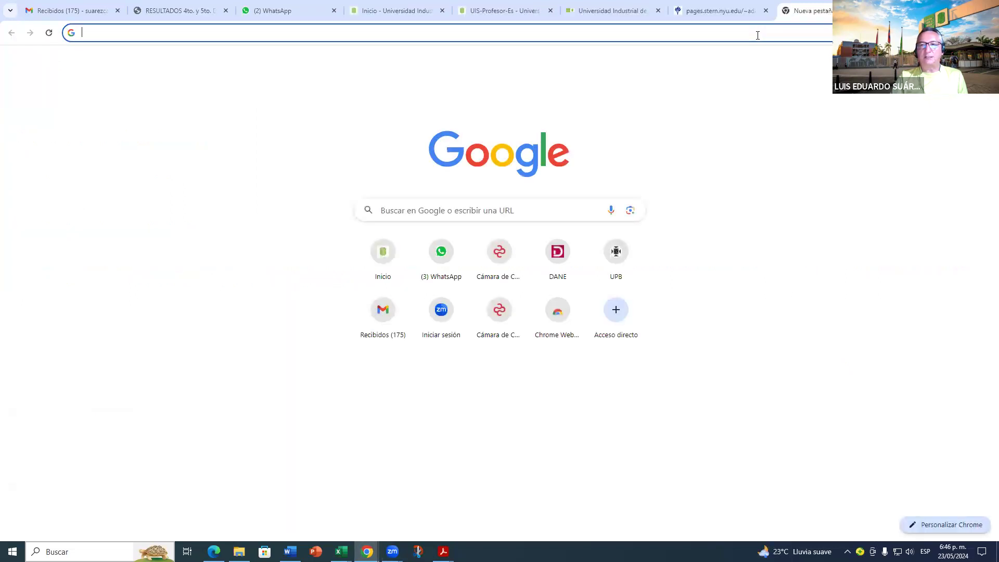
left_click(758, 36)
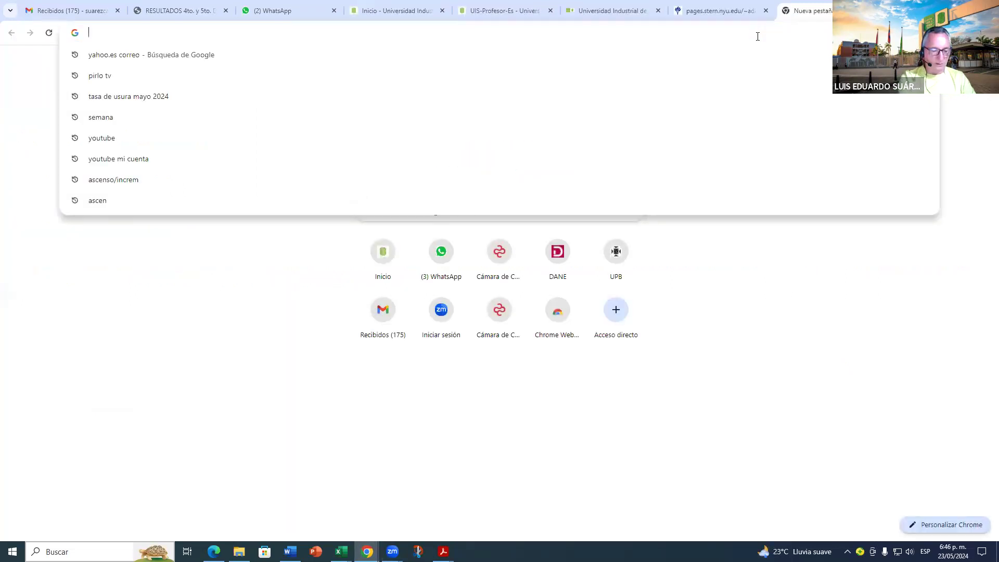
key("ctrl+v")
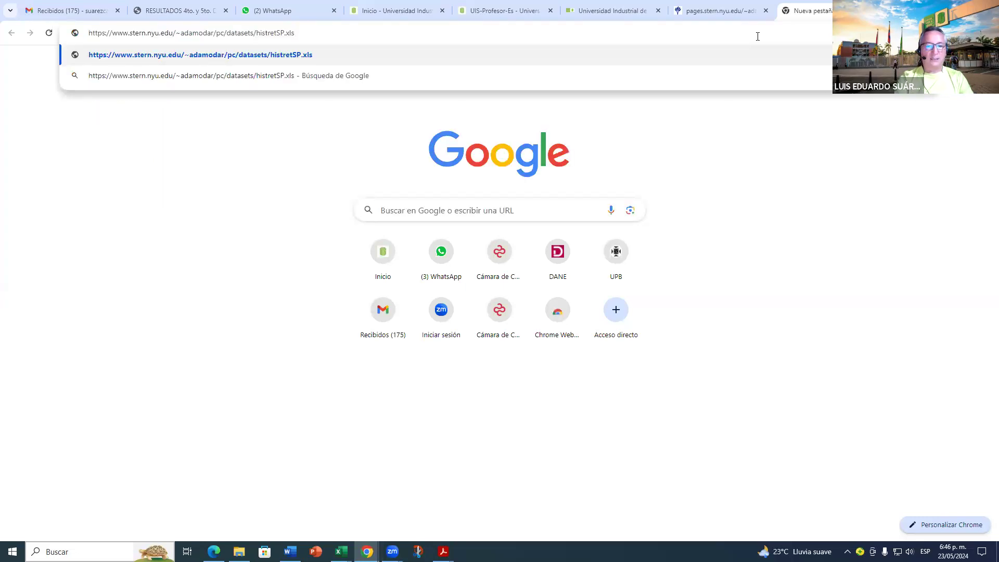
key("Return")
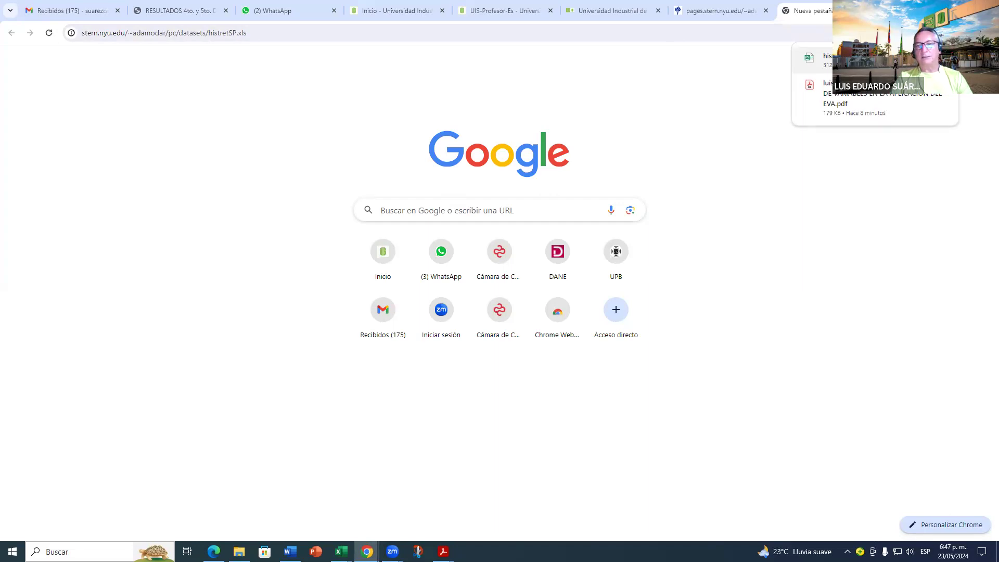
key("alt+Tab")
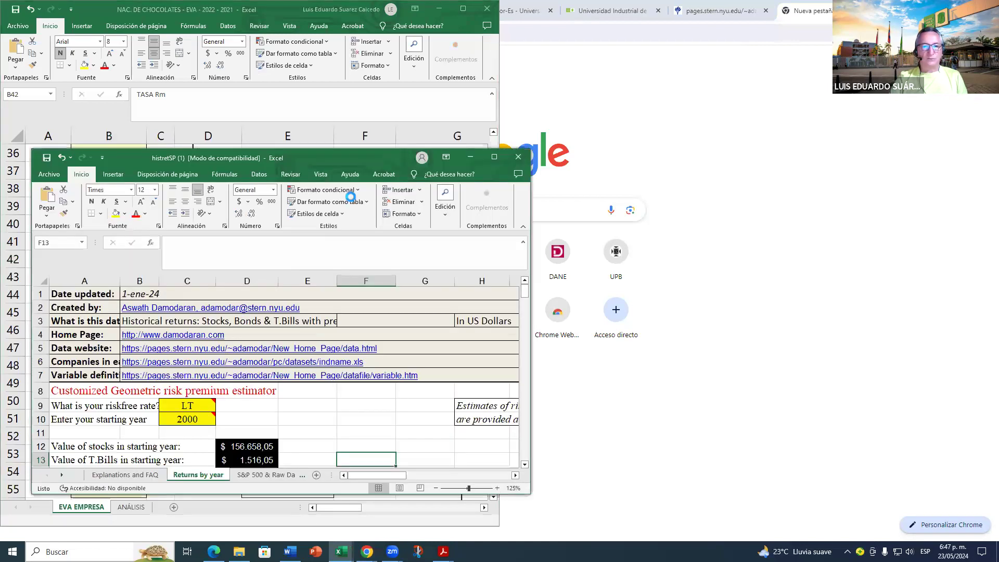
Step: Maximize the histretSP workbook, scroll to the Returns by year table, and shorten header row 20
left_click_drag(320, 157, 414, 52)
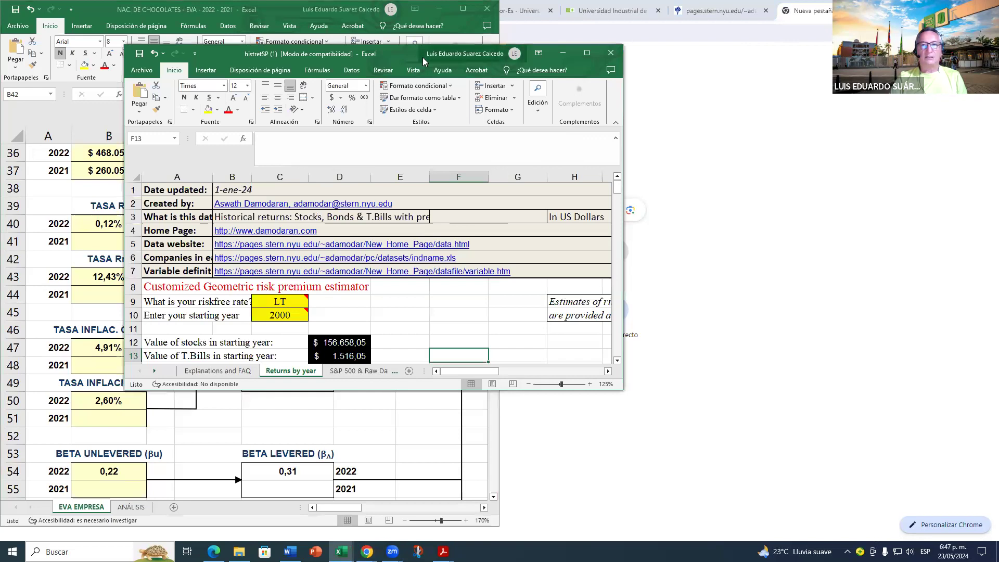
left_click(591, 52)
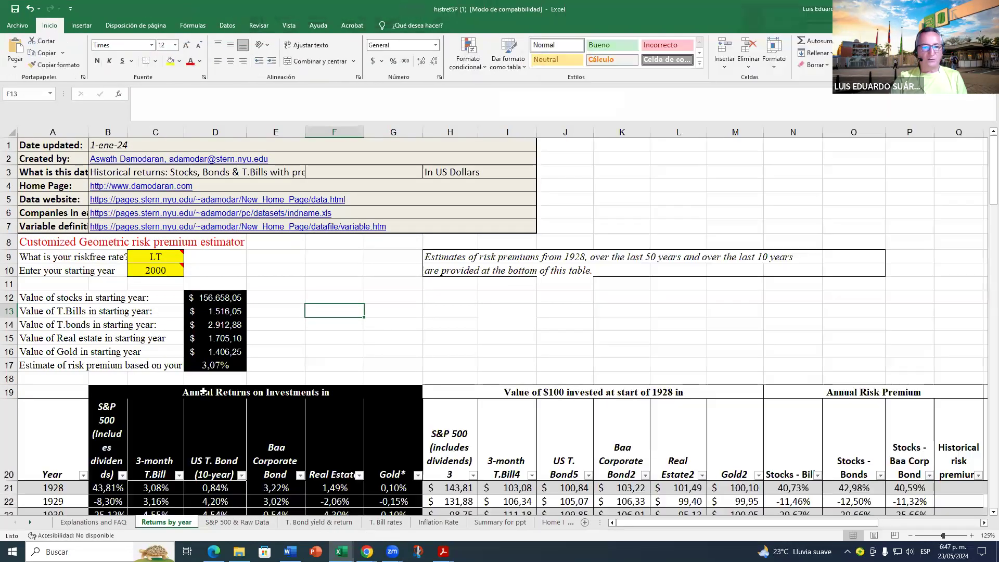
scroll(263, 348, "down", 4)
scroll(323, 330, "up", 4)
left_click(333, 270)
scroll(225, 409, "down", 1)
left_click(220, 446)
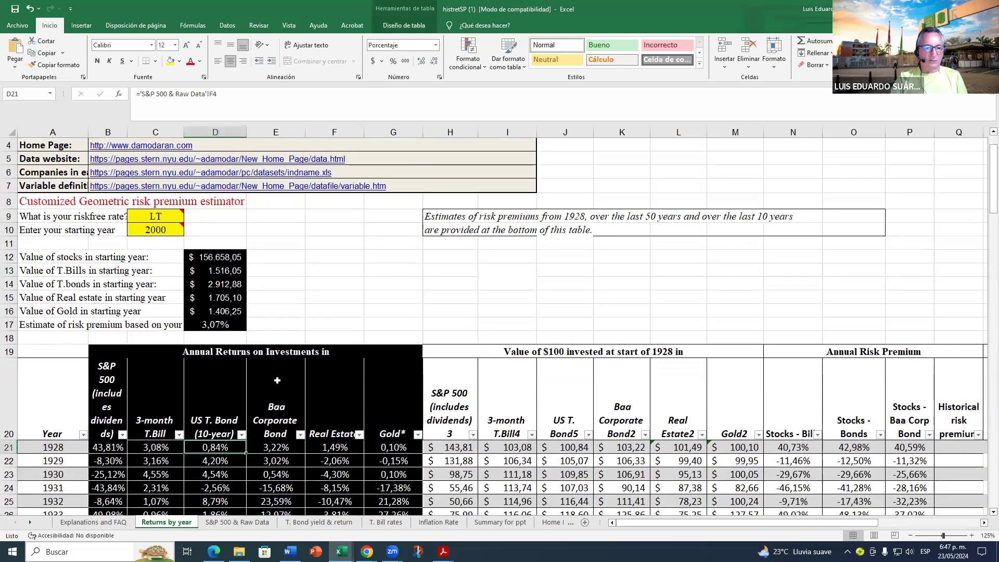
scroll(334, 272, "down", 2)
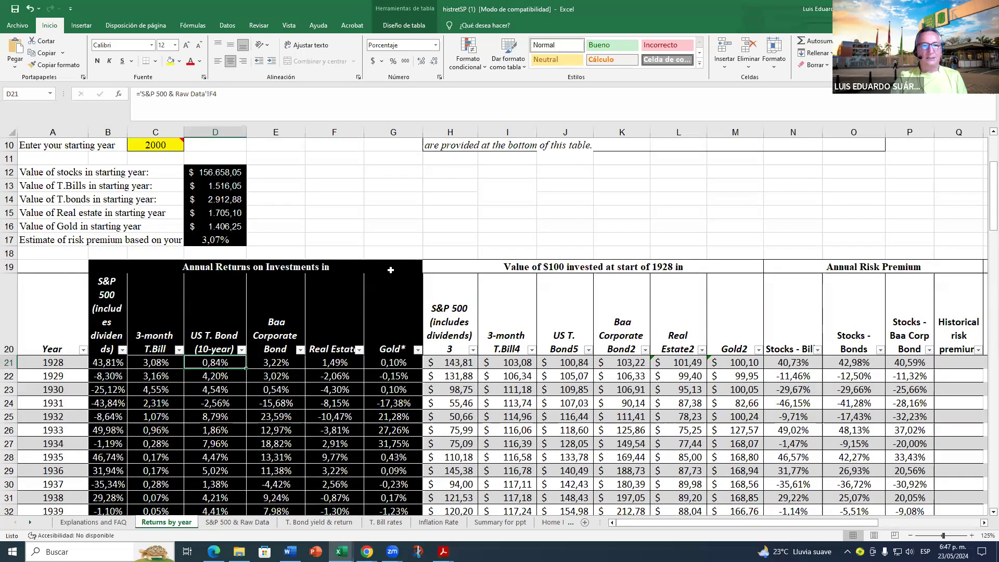
scroll(376, 273, "down", 3)
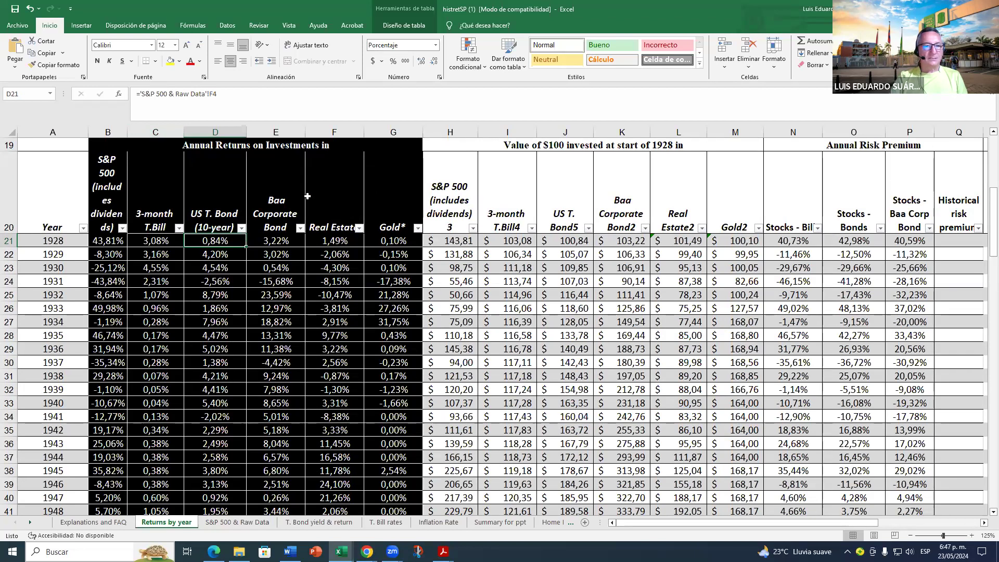
left_click_drag(13, 235, 17, 199)
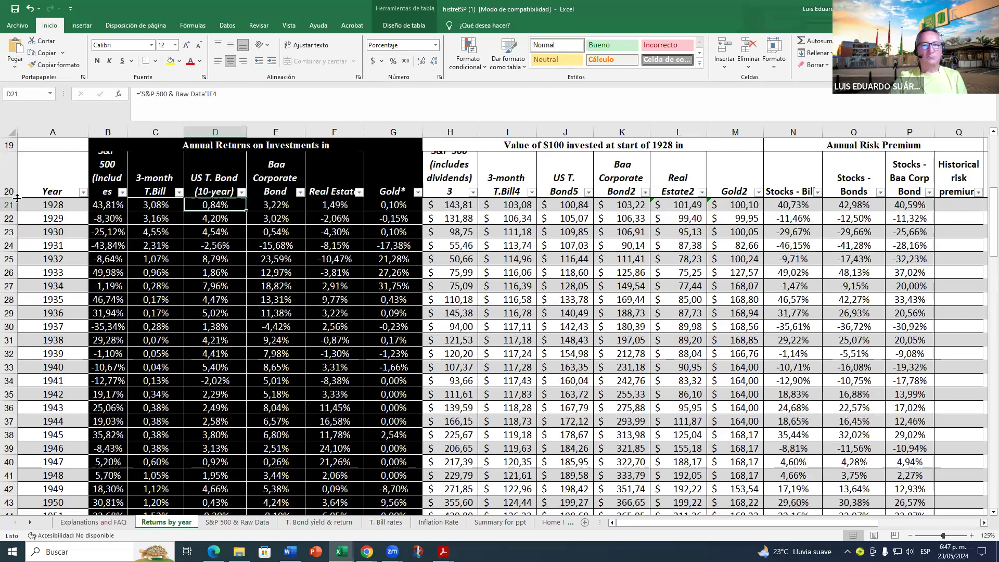
Step: Widen columns H, K and L and shorten header row 20
left_click(449, 177)
left_click_drag(479, 134, 507, 131)
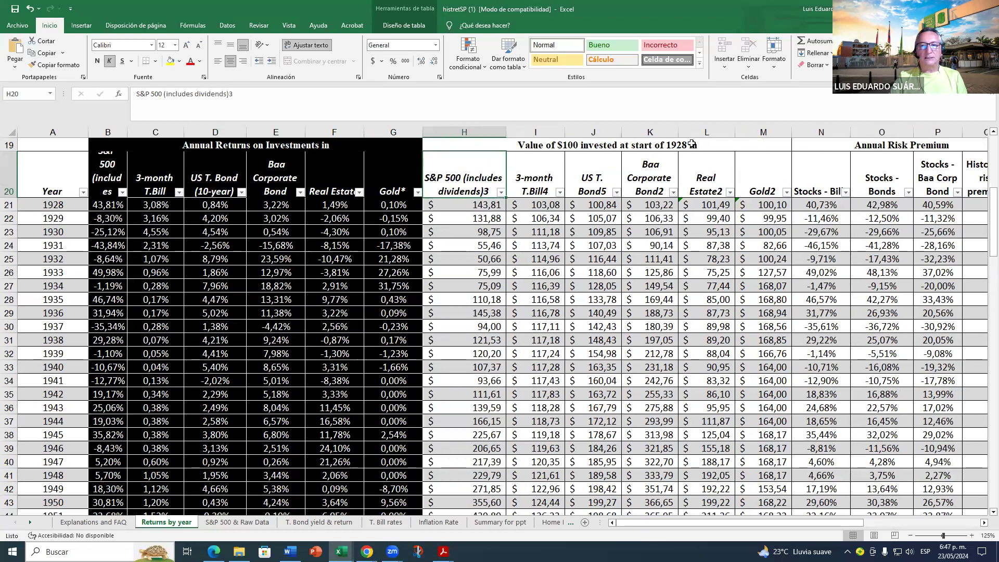
left_click_drag(678, 136, 690, 136)
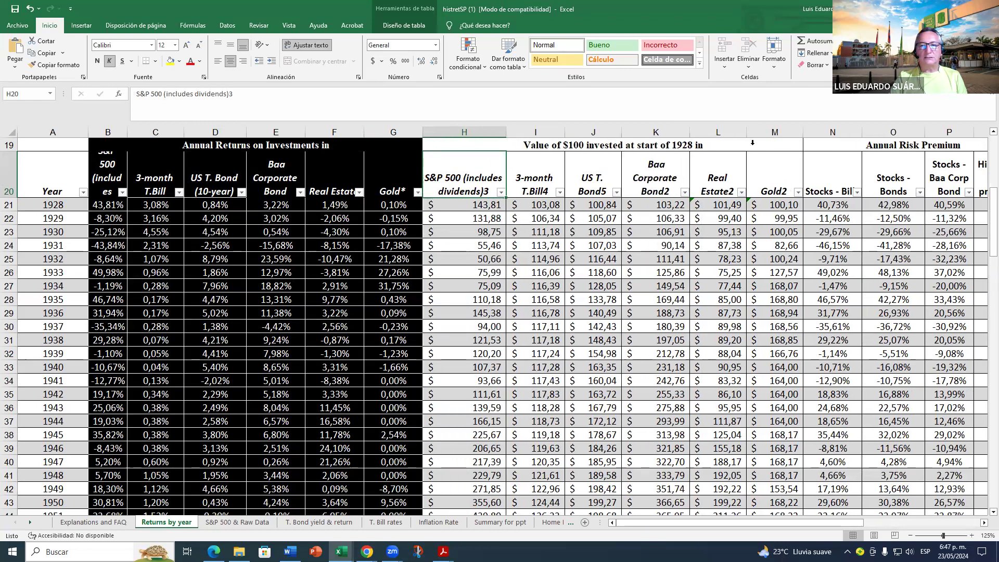
left_click_drag(751, 137, 759, 137)
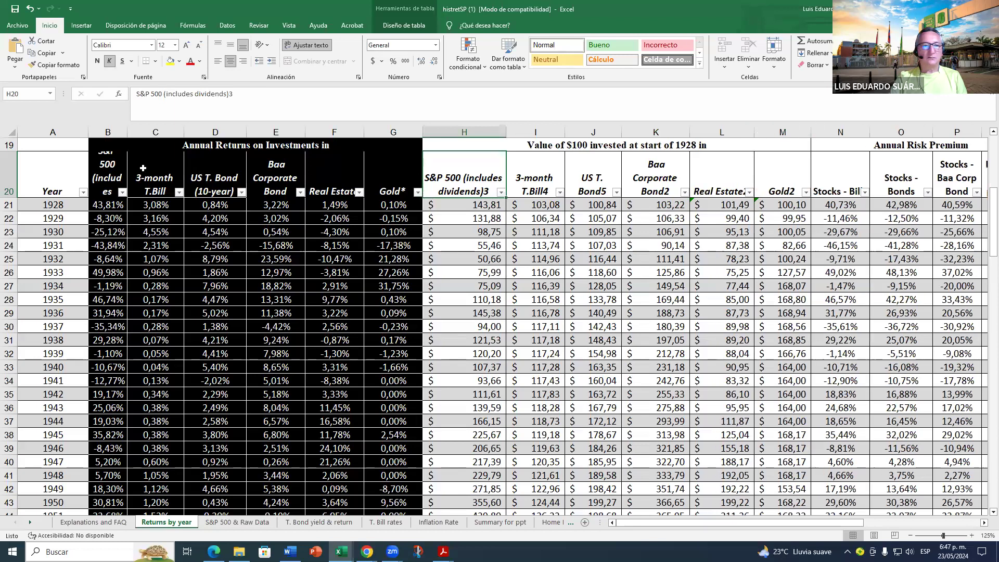
left_click_drag(13, 199, 13, 184)
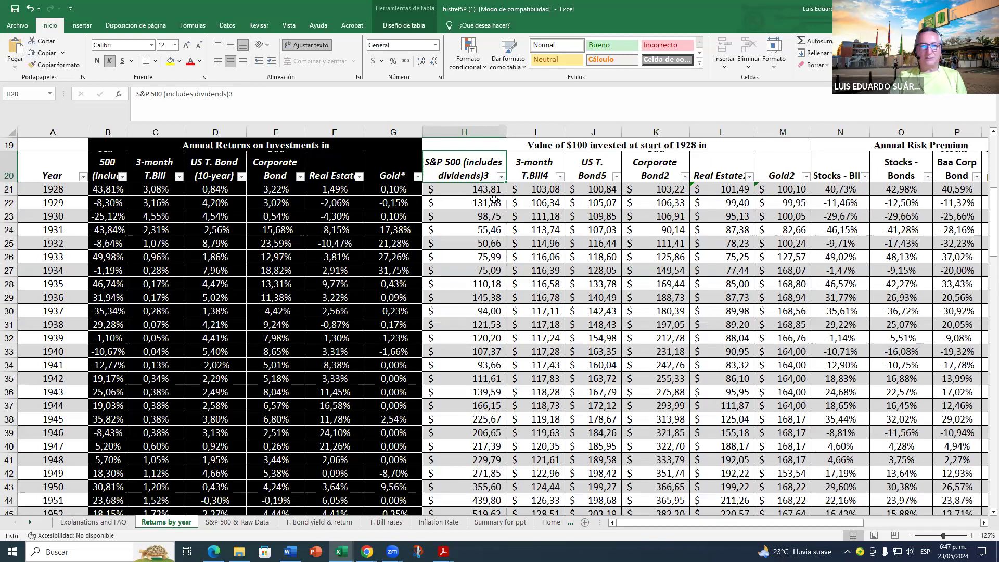
Step: Fill column H with the theme light orange
left_click(474, 131)
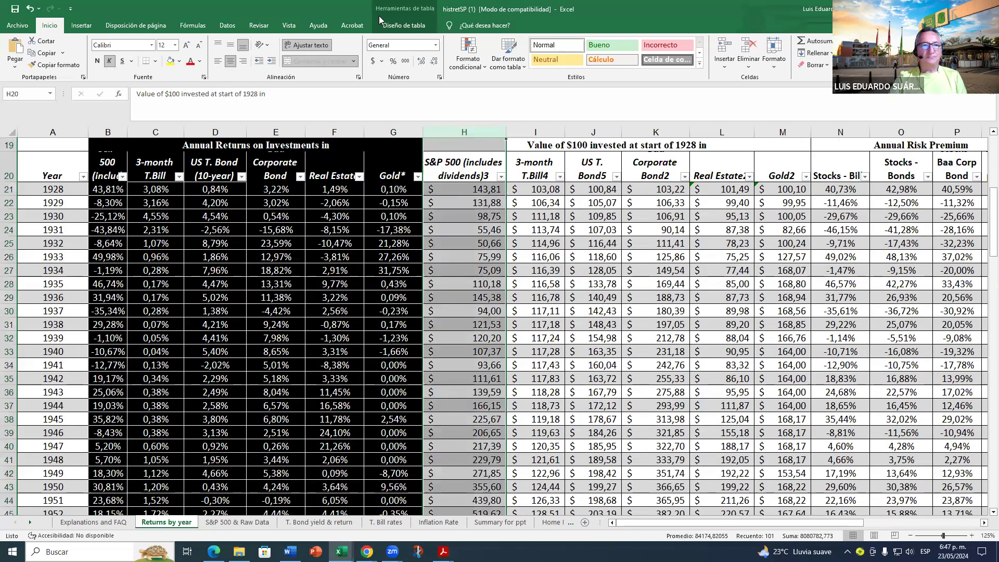
left_click(179, 62)
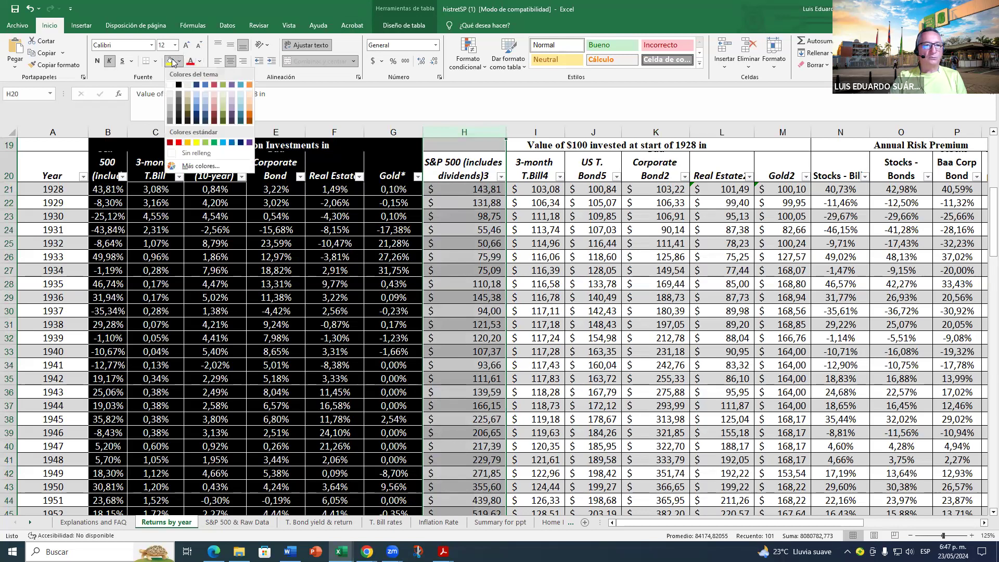
left_click(251, 106)
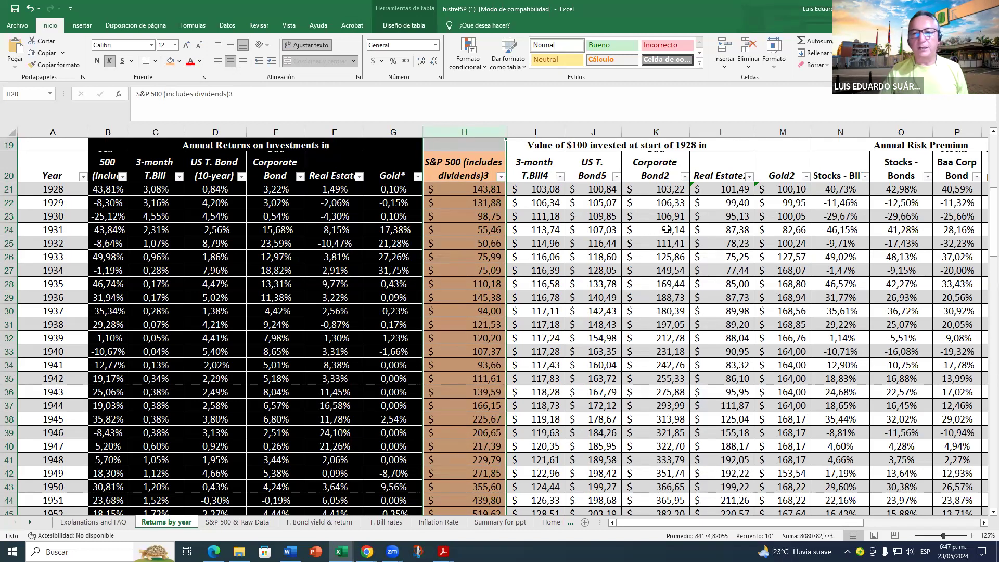
Step: Fill column J with a custom light cyan colour (#A0F4F6)
left_click(599, 129)
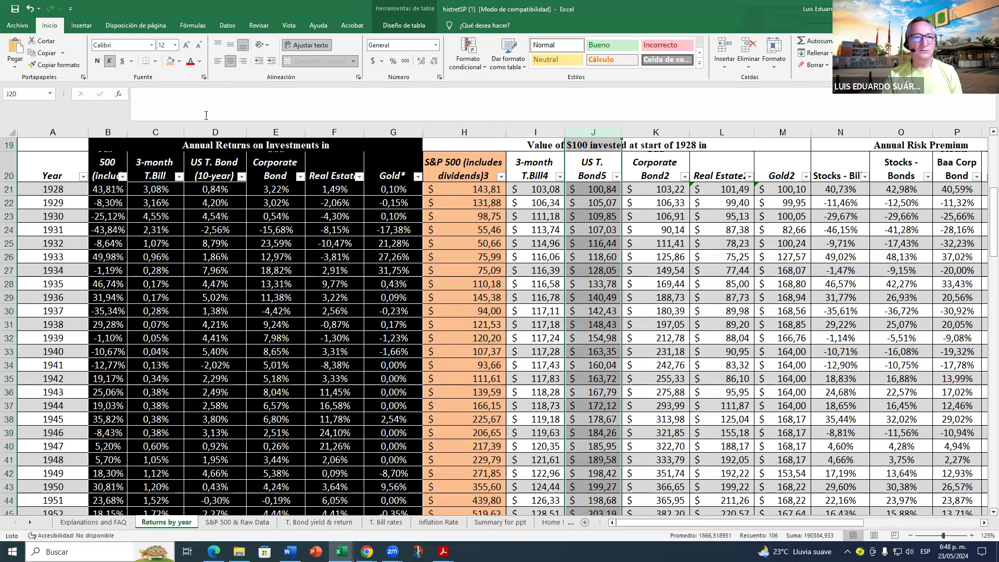
left_click(179, 61)
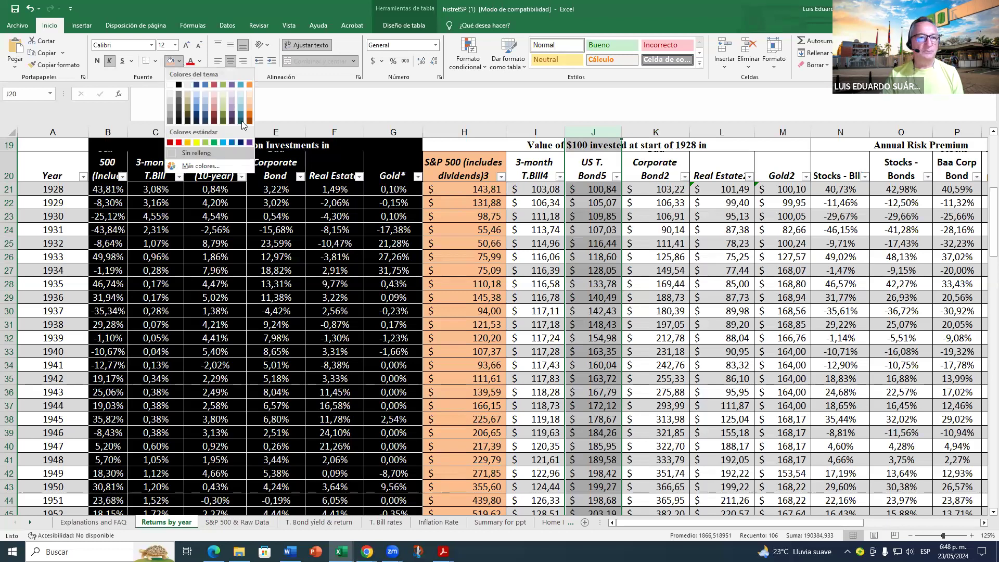
left_click(201, 166)
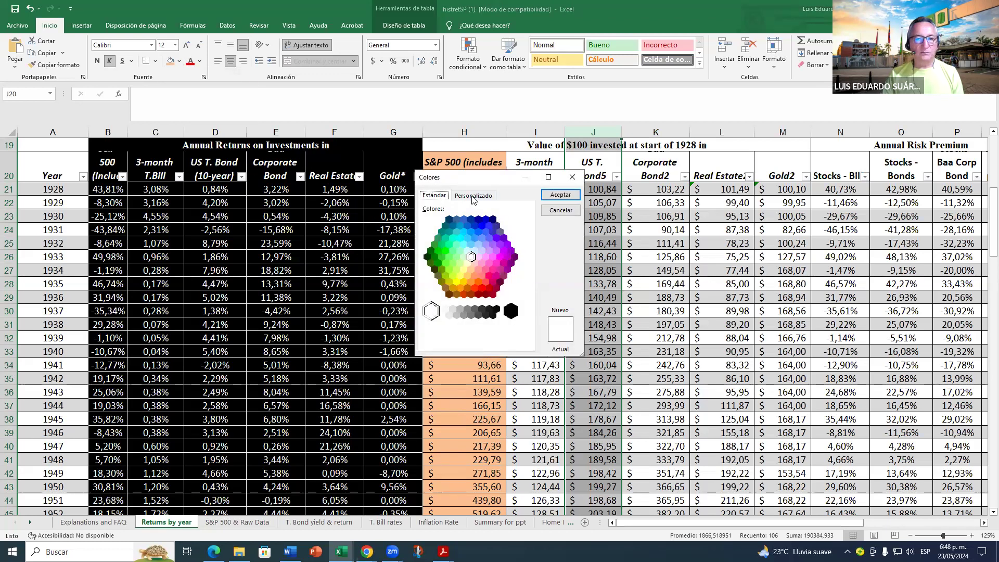
left_click(474, 196)
left_click(468, 226)
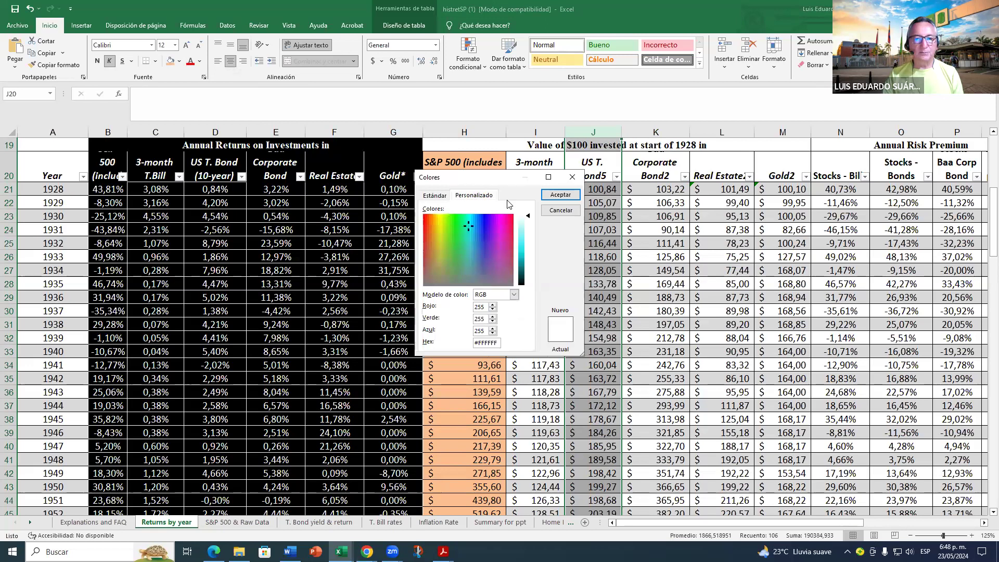
left_click(523, 230)
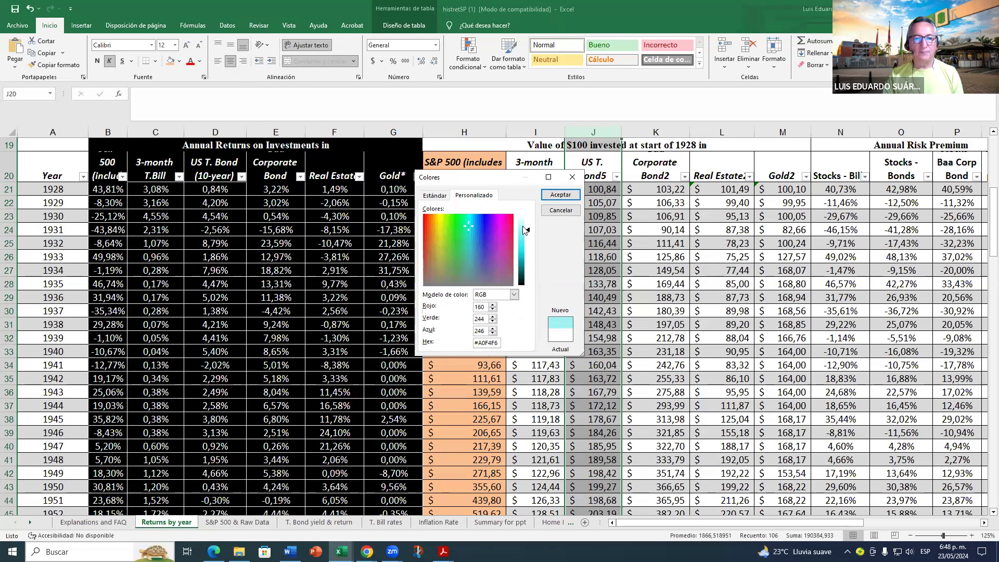
left_click(561, 195)
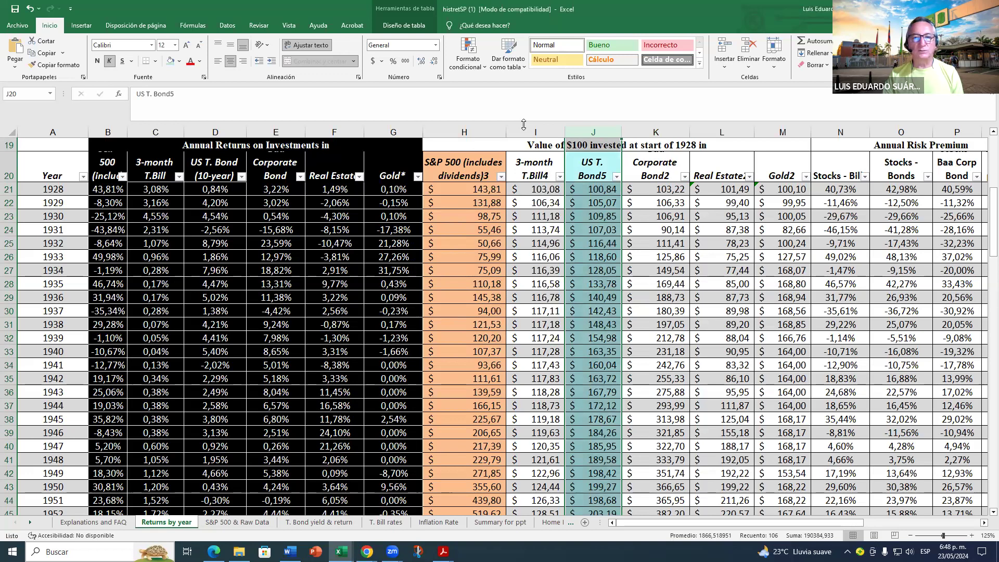
Step: Check the column H and US T. Bond5 headers and the value formula in H21
left_click(464, 154)
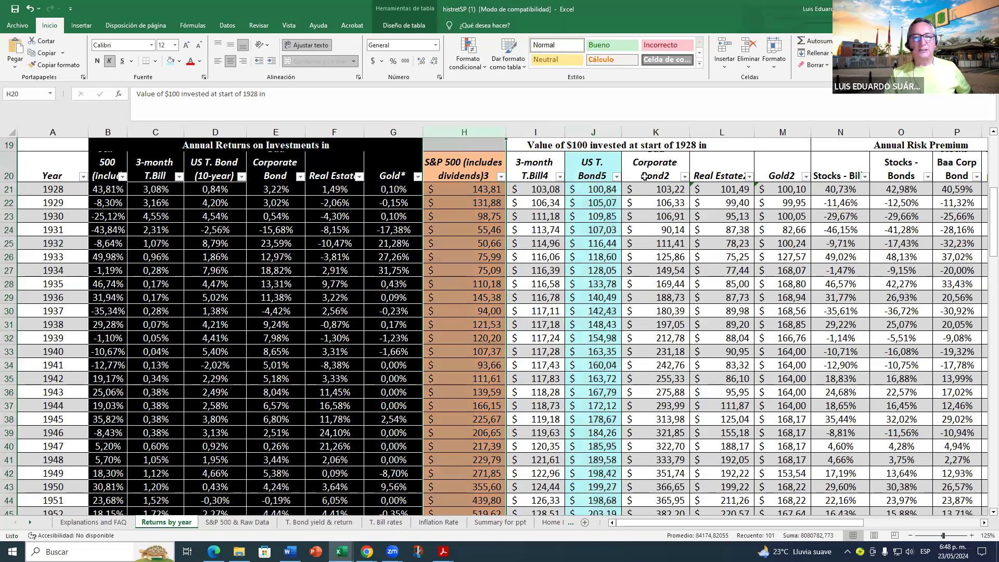
left_click(604, 176)
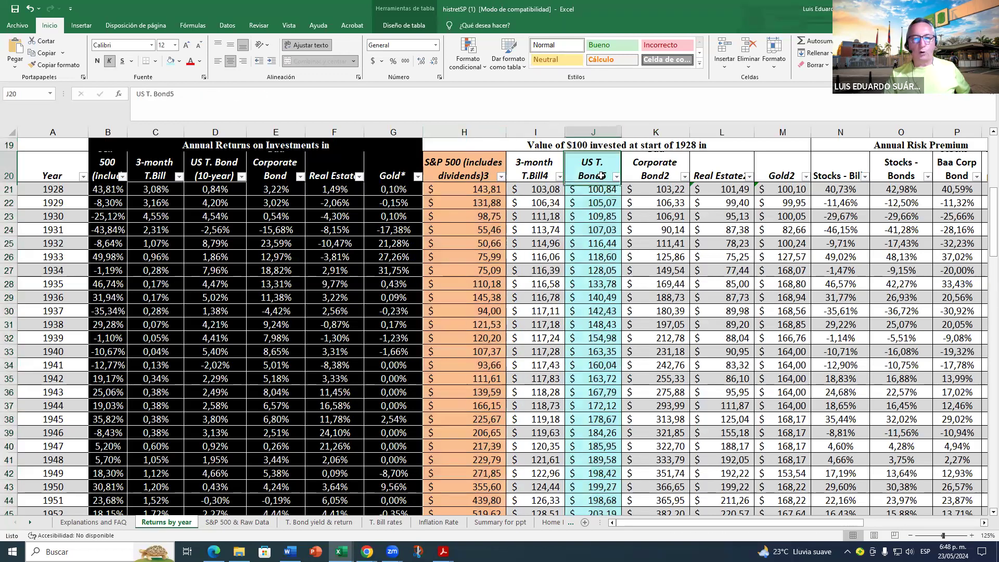
left_click(487, 192)
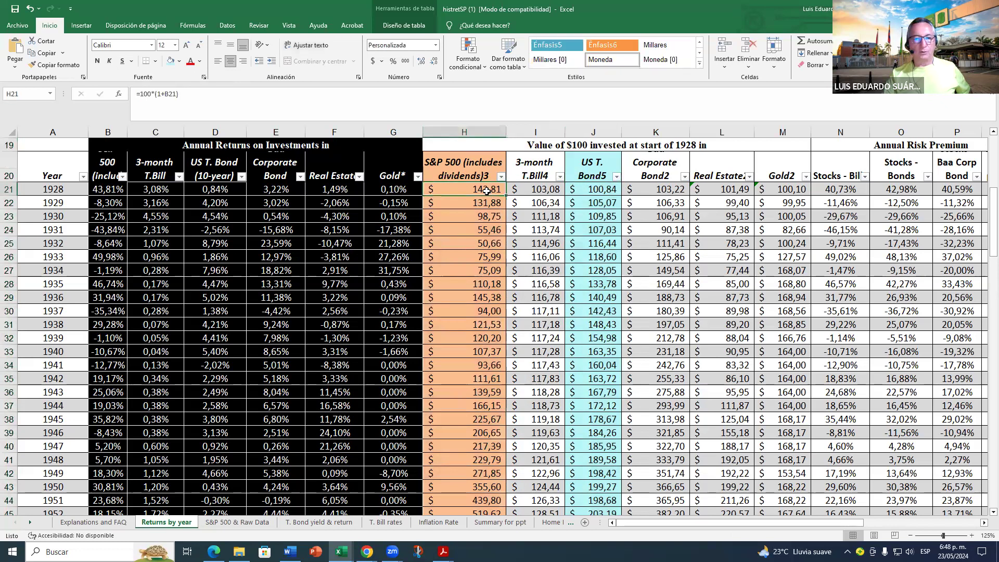
Step: Freeze panes at B21 from the View tab's Inmovilizar paneles option
left_click(111, 191)
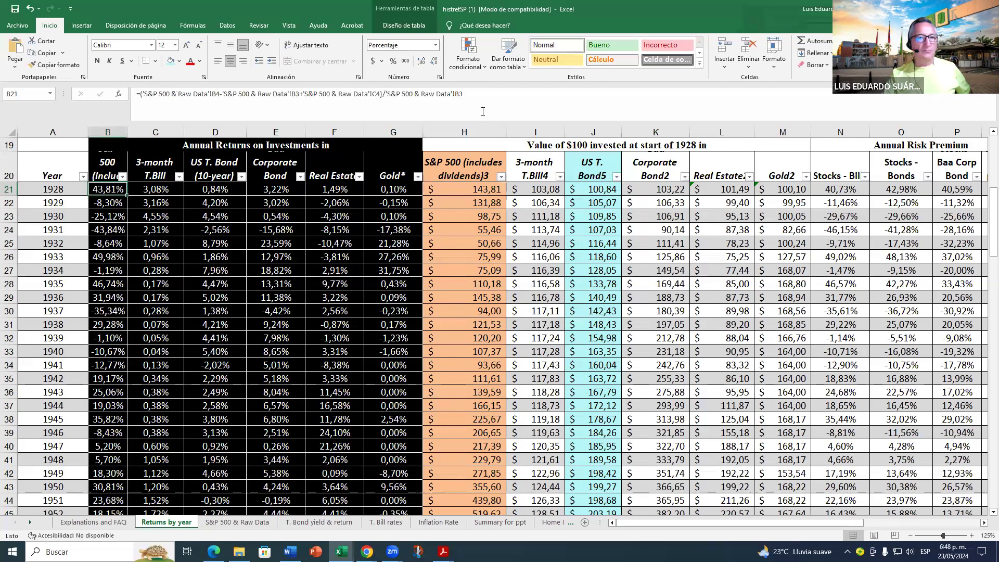
left_click(287, 30)
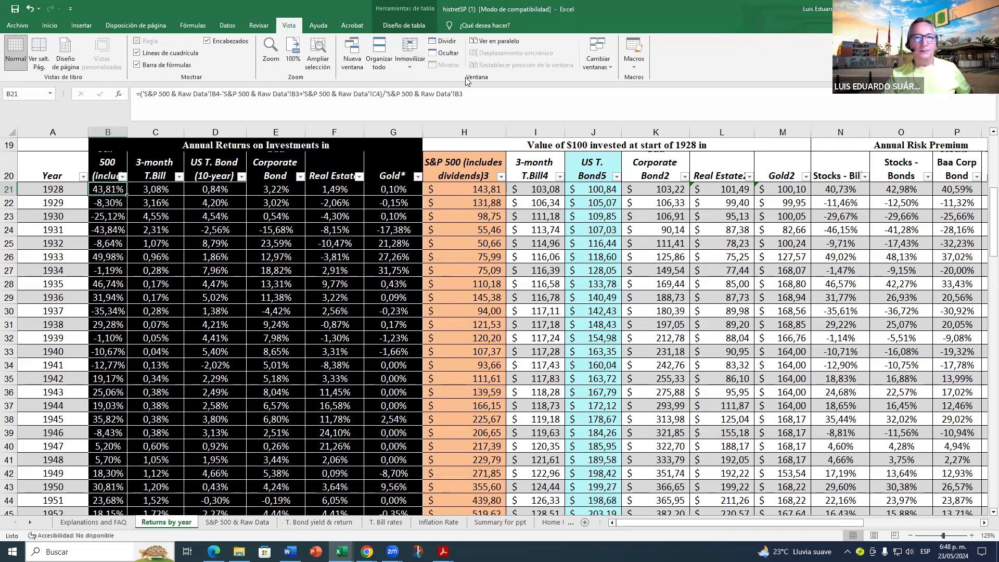
left_click(410, 58)
left_click(439, 89)
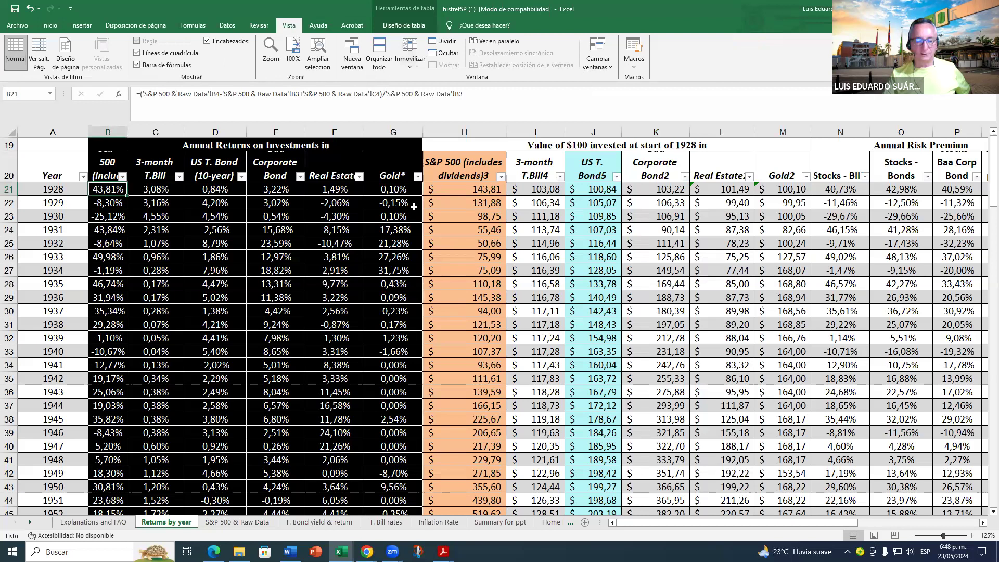
Step: Page down and back up through the years to confirm the headings stay frozen
key("Page_Down")
key("Page_Down")
key("Page_Down")
key("Page_Down")
key("Page_Down")
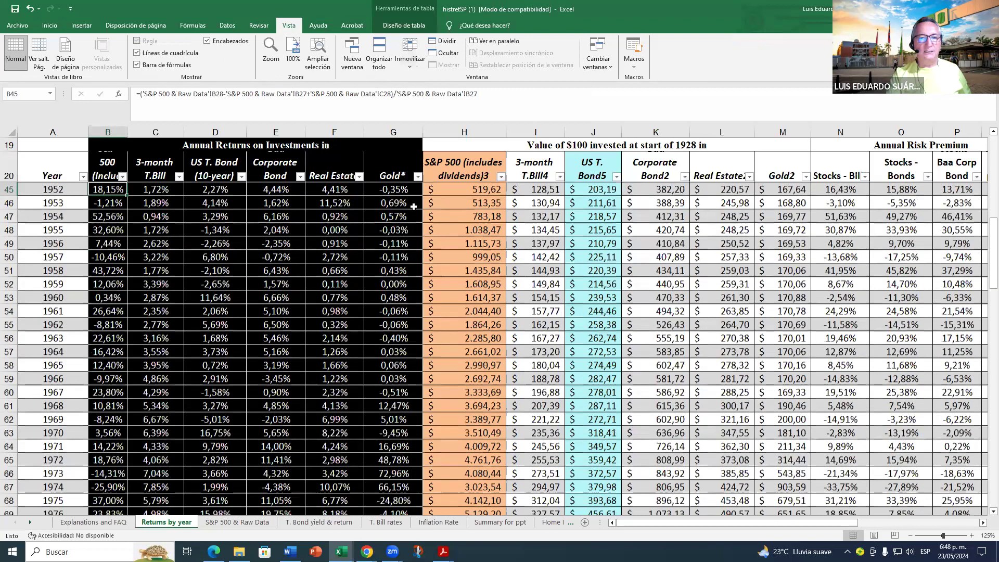
key("Page_Up")
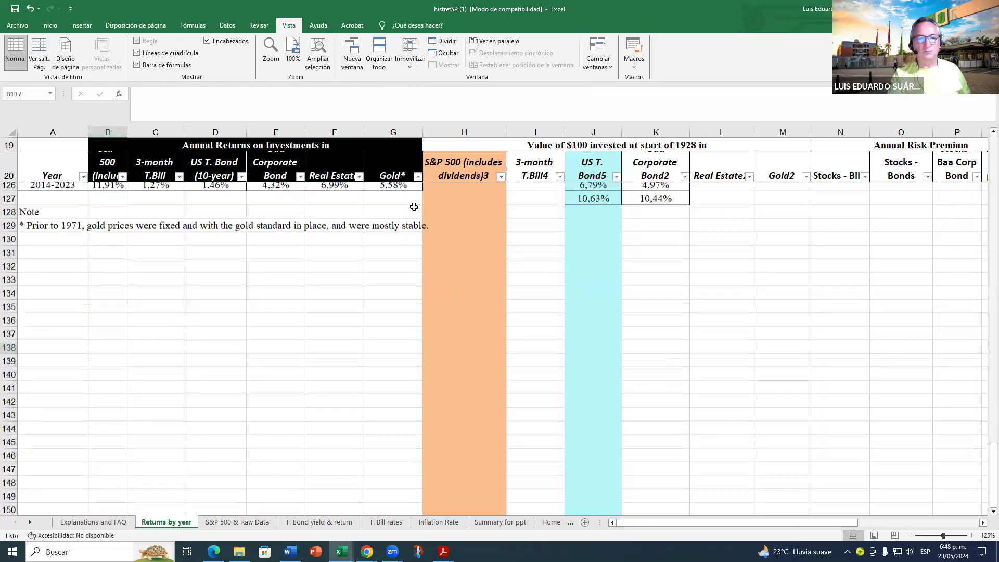
key("Page_Up")
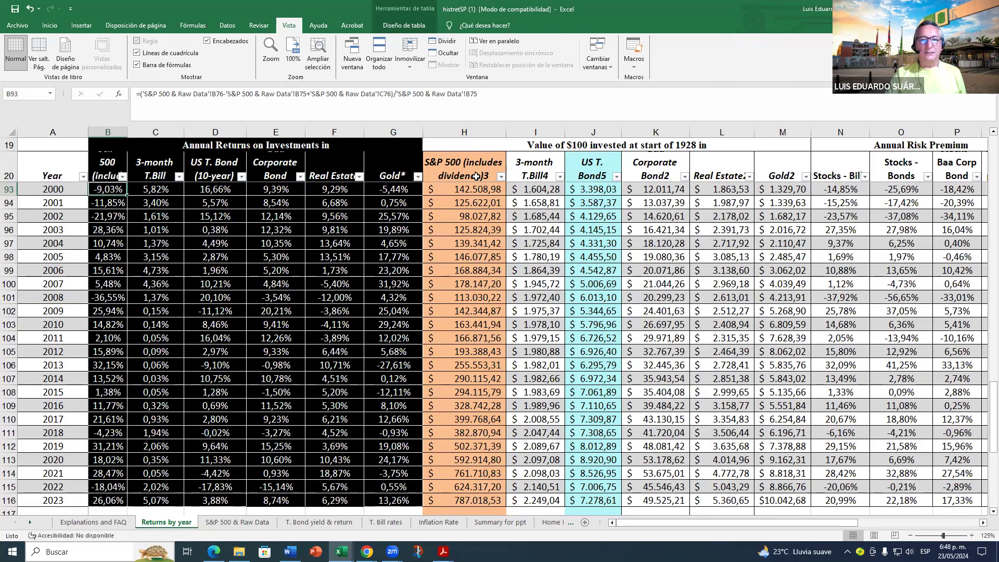
left_click(454, 165)
left_click(459, 143)
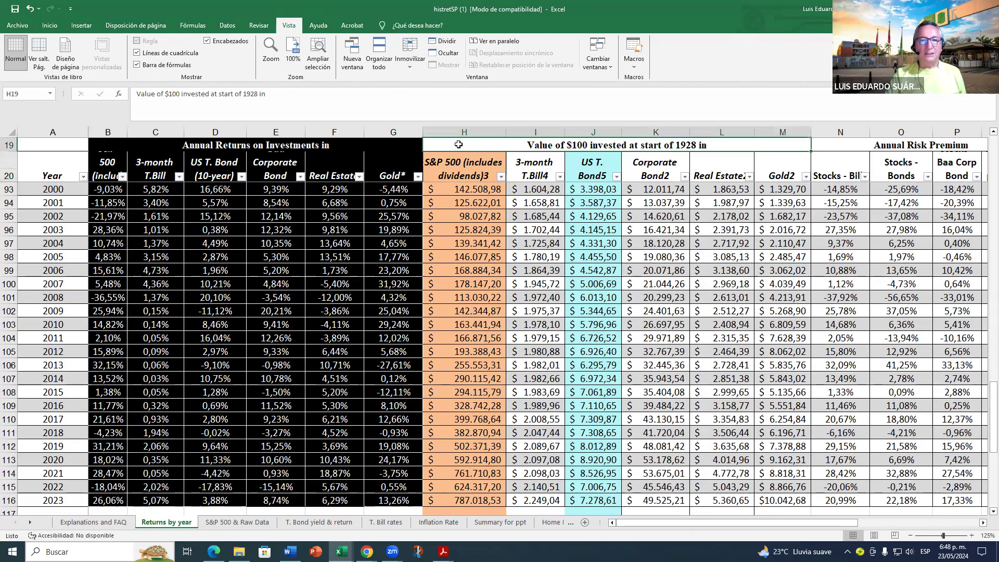
left_click(466, 163)
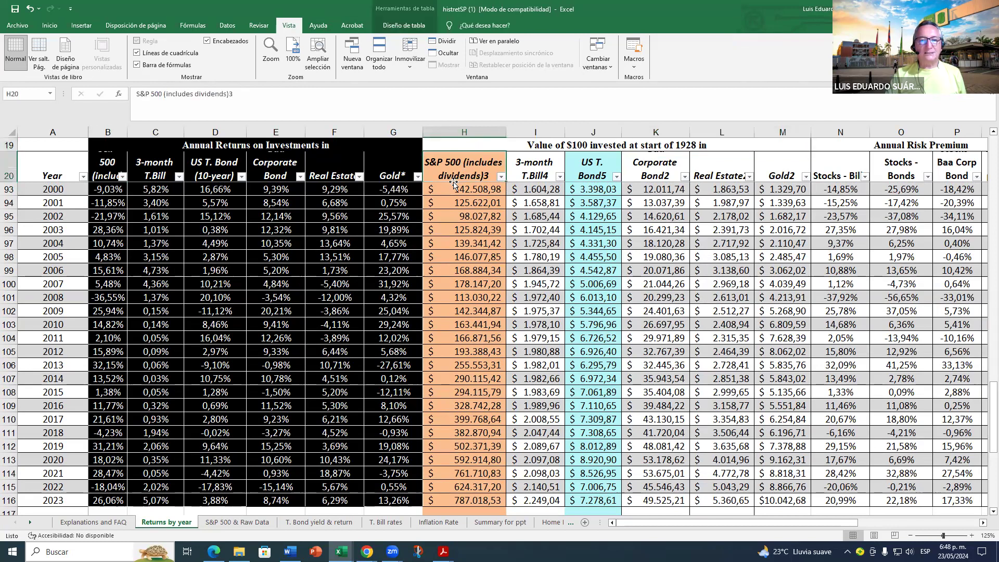
scroll(461, 189, "down", 12)
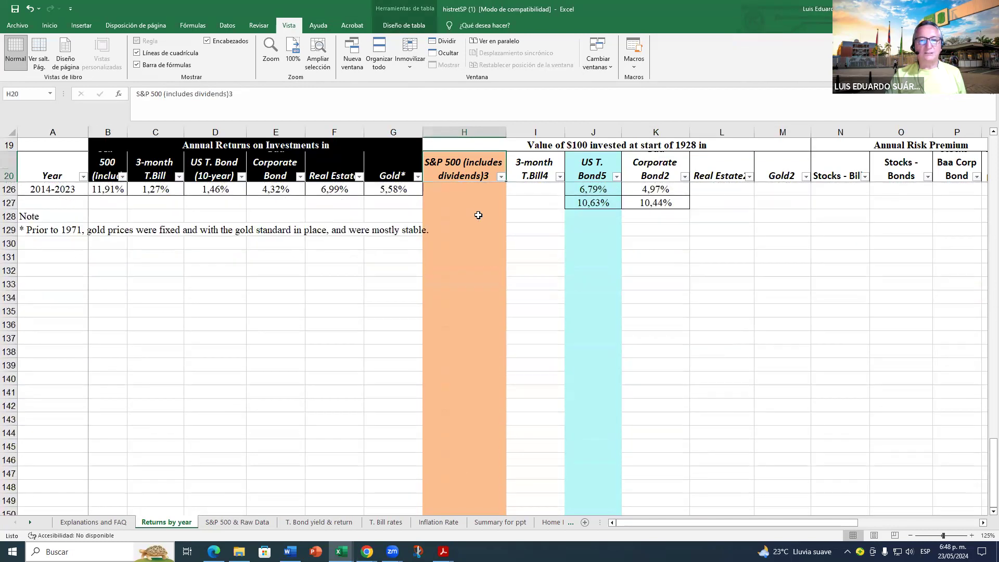
Step: Enter the label 'Rm' in H131 and 'Rf' in J131 below the returns table
left_click(457, 217)
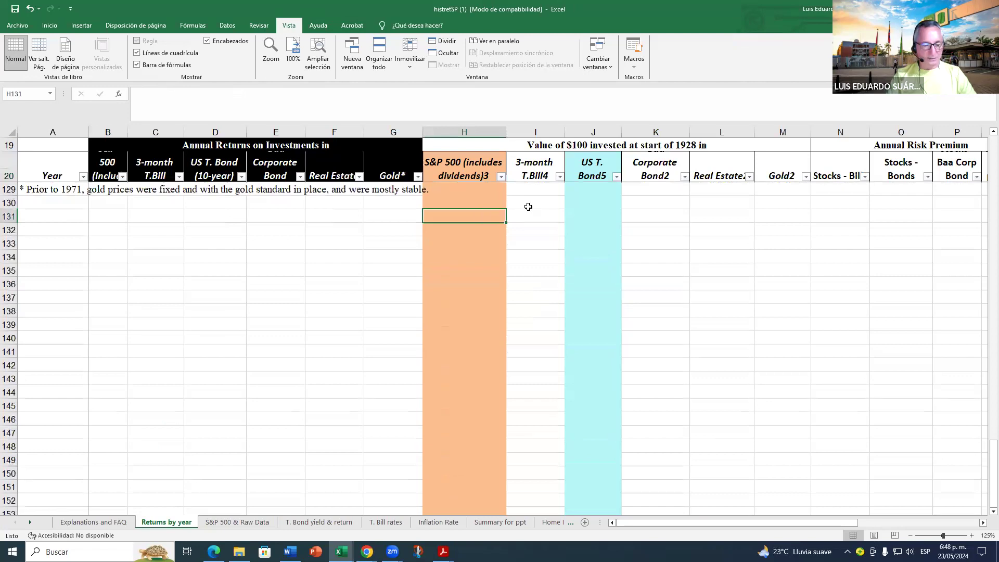
type("r")
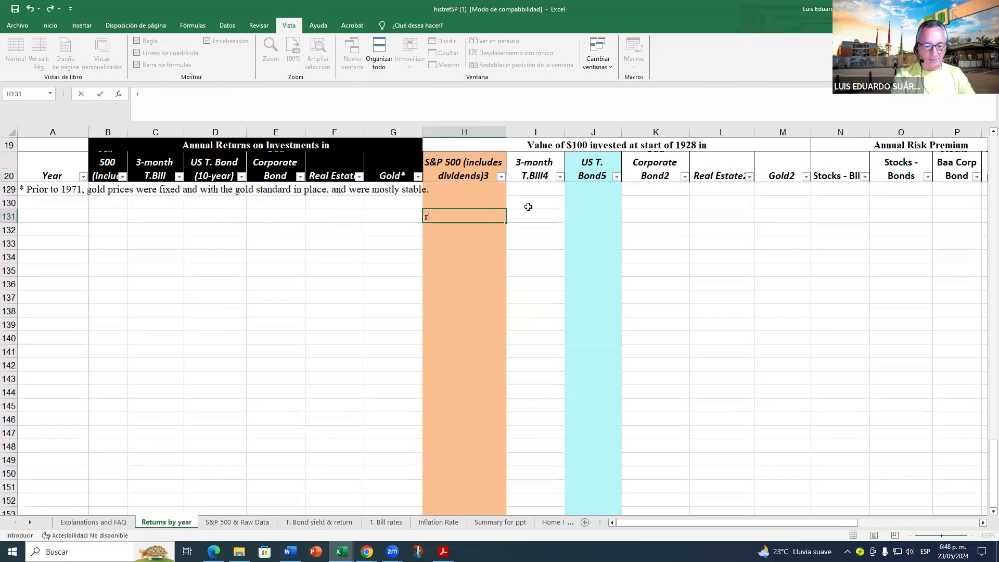
type("Rm")
key("Return")
key("Up")
key("Right")
key("Right")
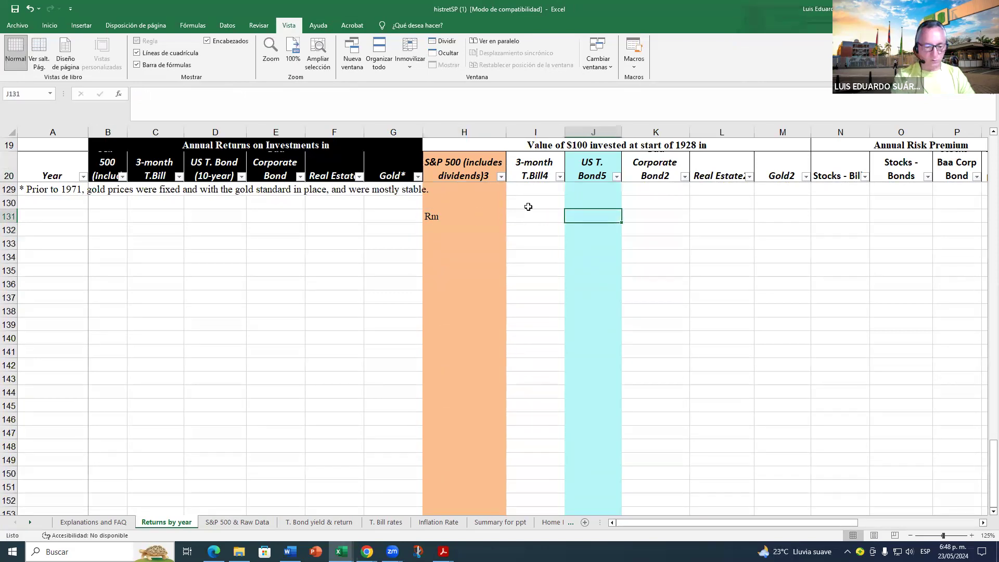
type("R")
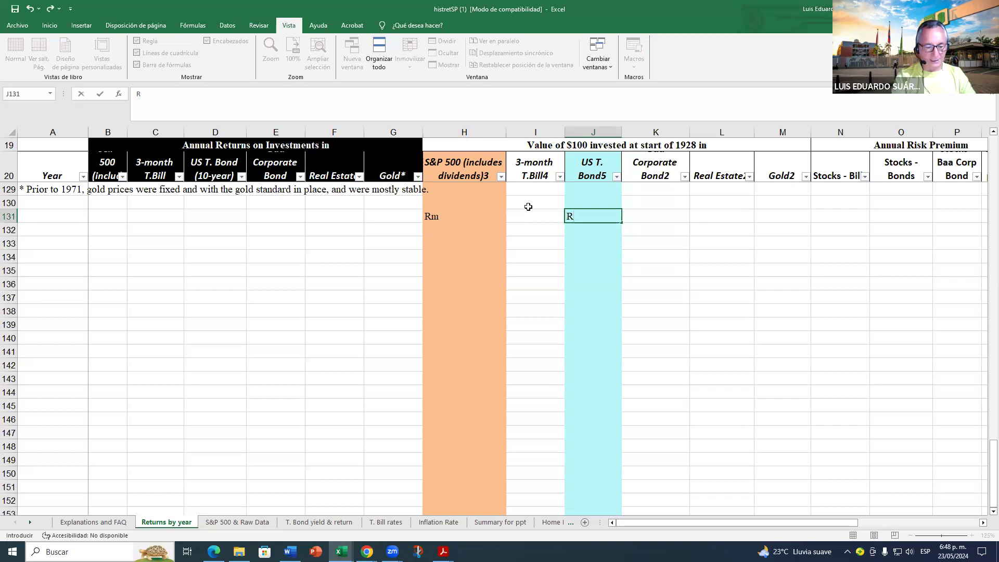
key("Return")
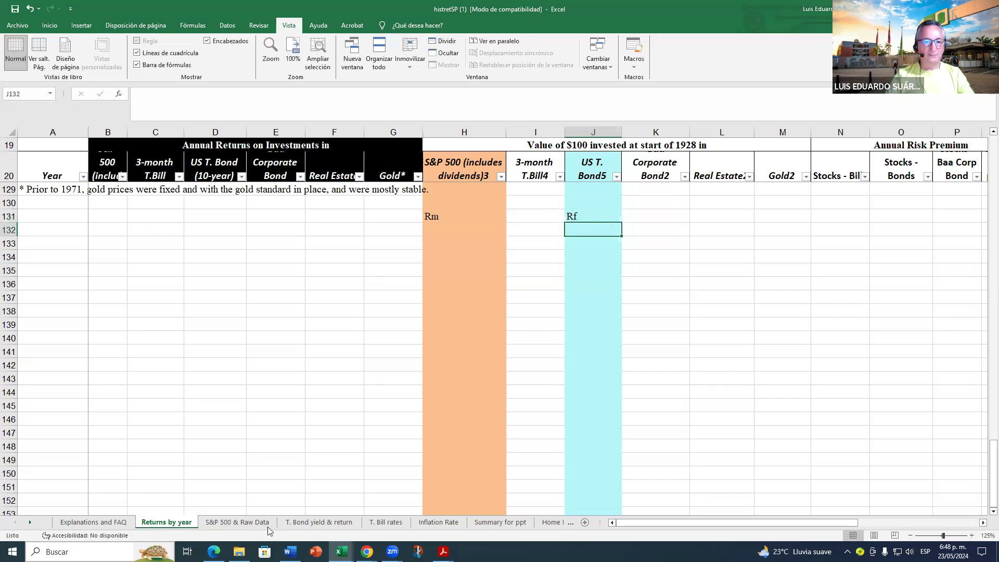
key("alt+Tab")
left_click(131, 225)
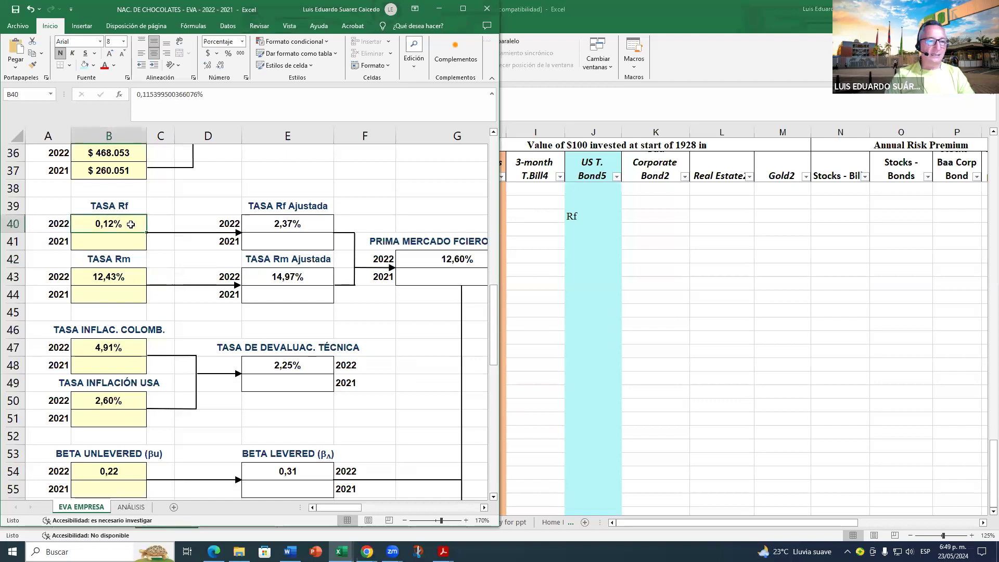
left_click(138, 280)
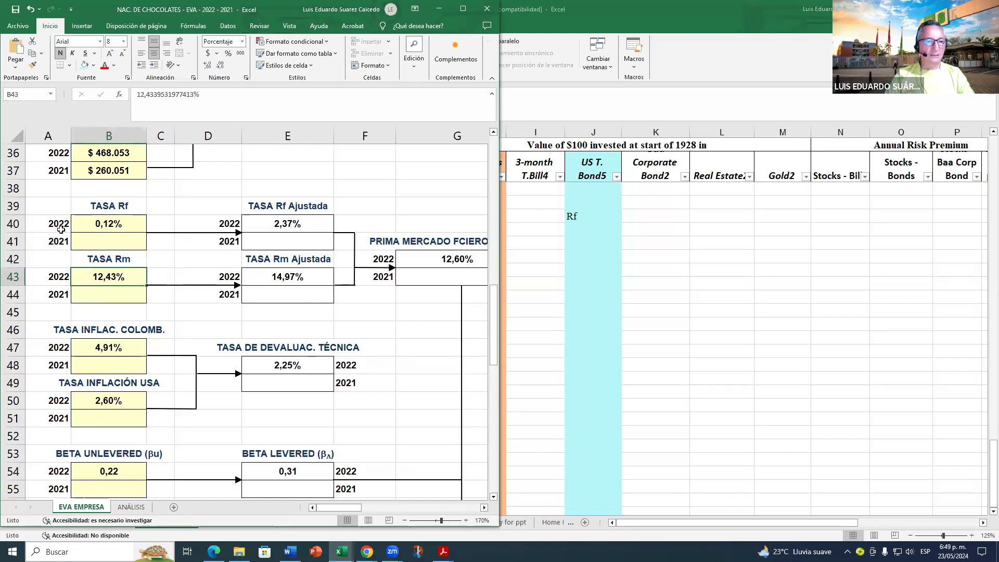
key("alt+Tab")
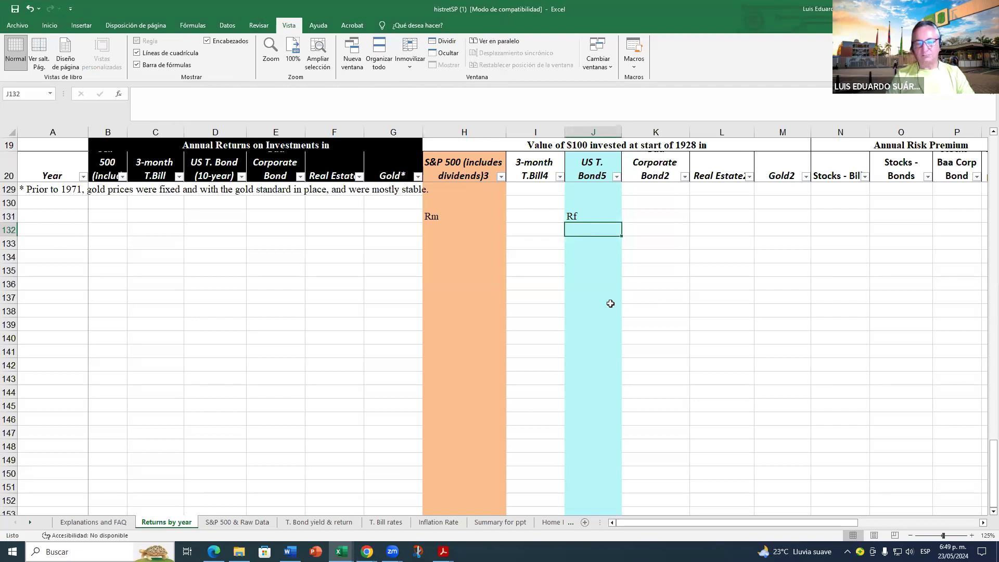
scroll(525, 265, "up", 2)
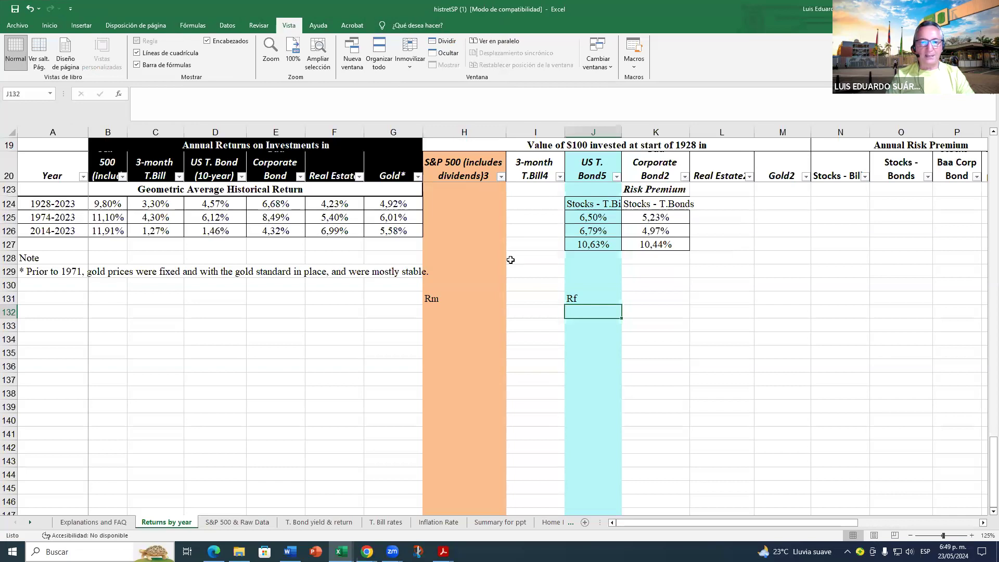
scroll(510, 260, "up", 1)
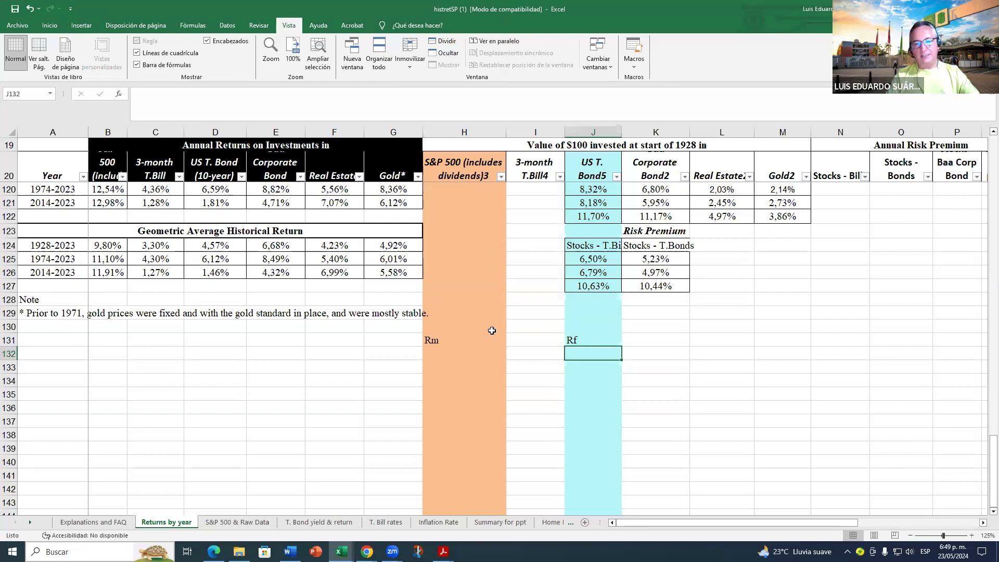
left_click(370, 354)
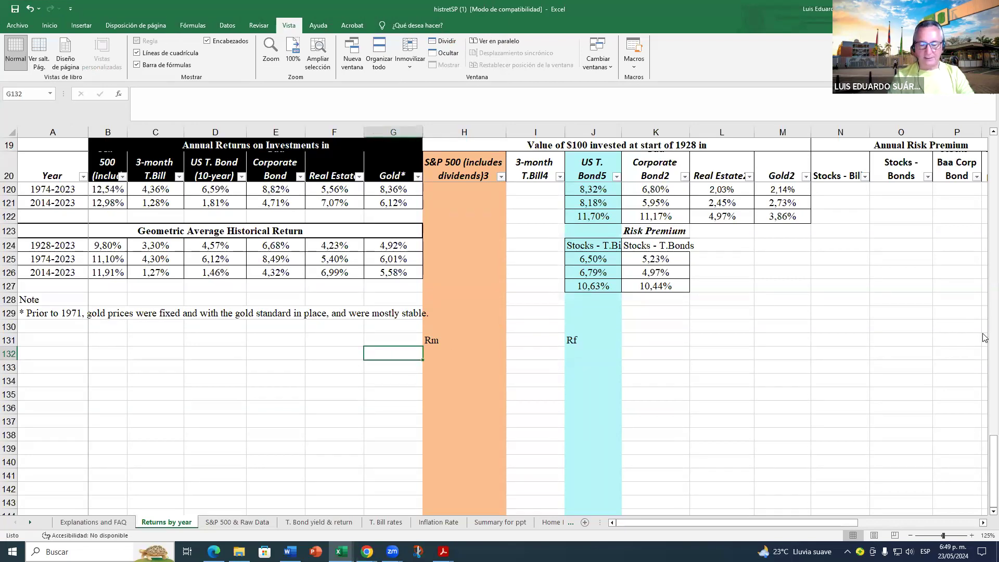
key("Right")
key("Right")
key("Right")
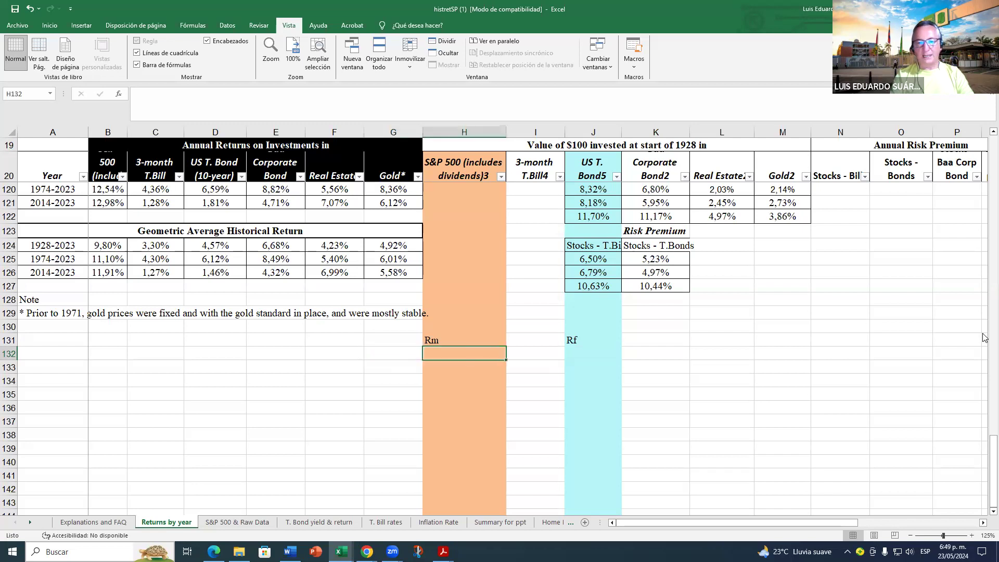
key("Left")
key("Left")
key("Left")
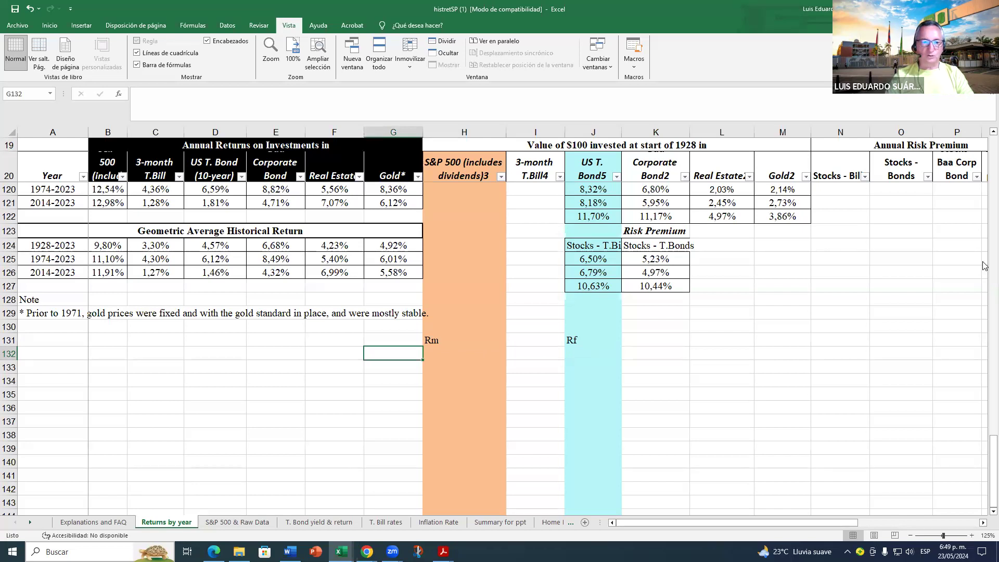
scroll(576, 241, "up", 2)
scroll(576, 241, "up", 4)
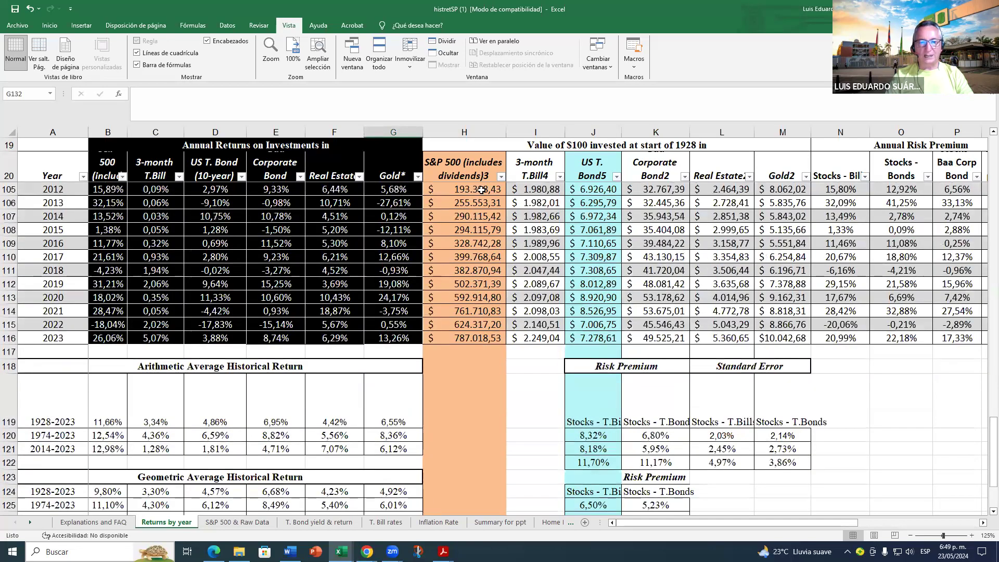
left_click(472, 332)
left_click(574, 320)
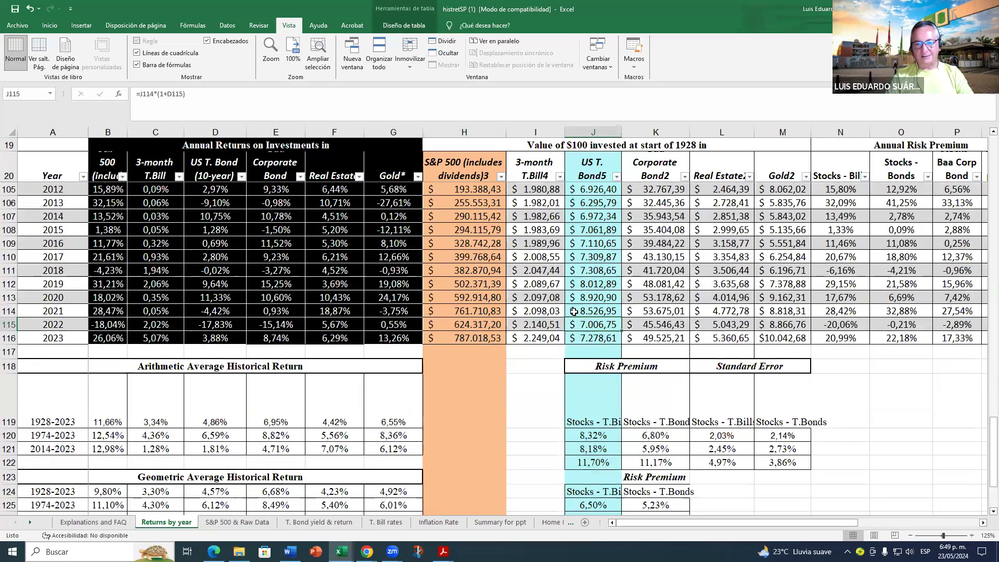
scroll(524, 316, "down", 5)
scroll(524, 315, "down", 3)
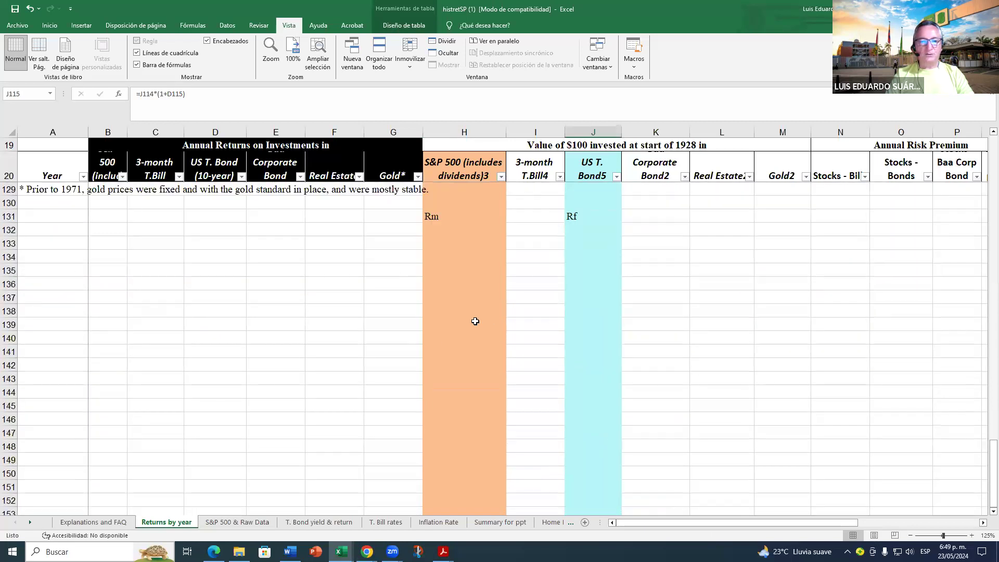
left_click(270, 229)
left_click(166, 240)
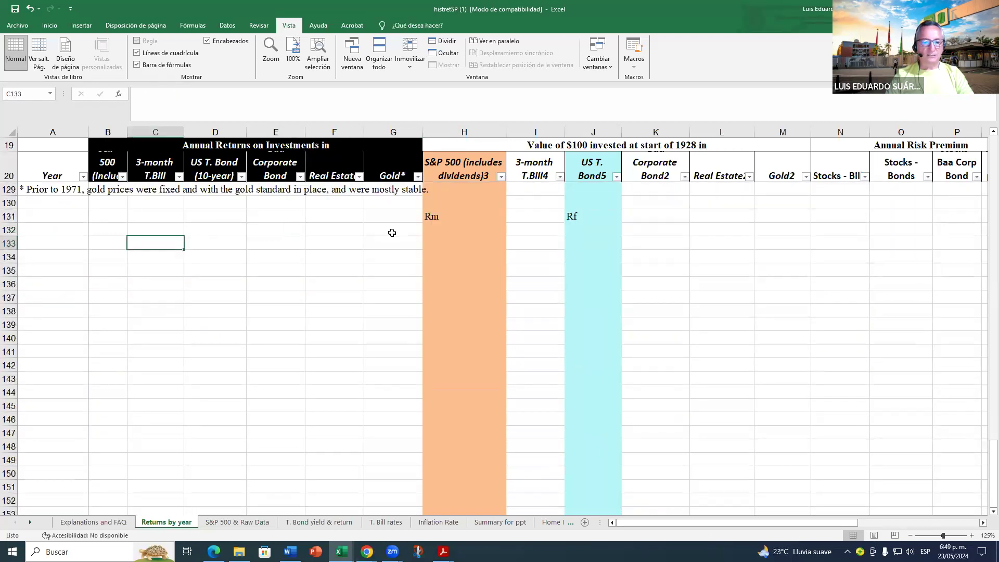
Step: Type the note 'promedio geométrico = (Año final / Año inicial)^ (1 / n) -1' in C133, fixing typos
type("pro")
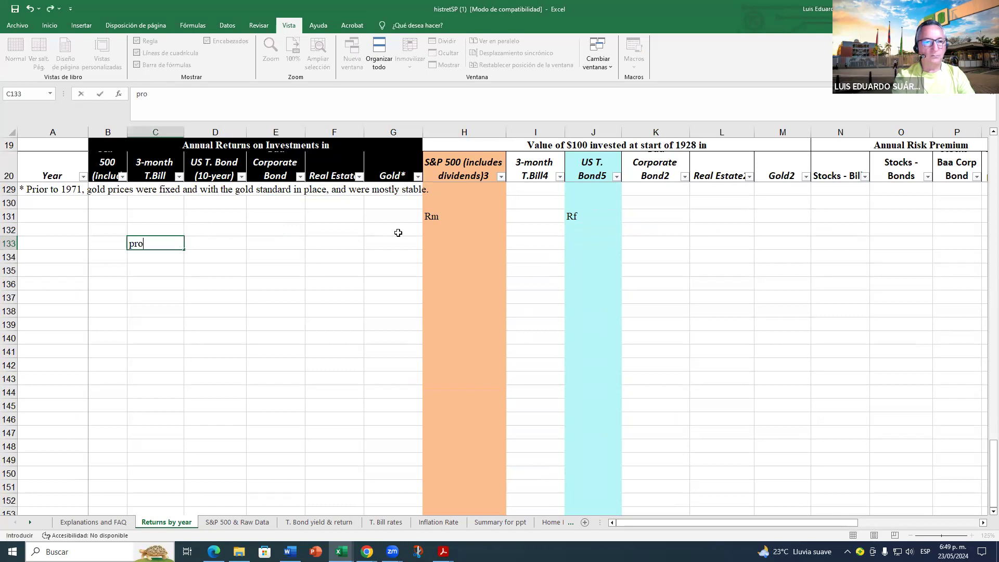
type("medio")
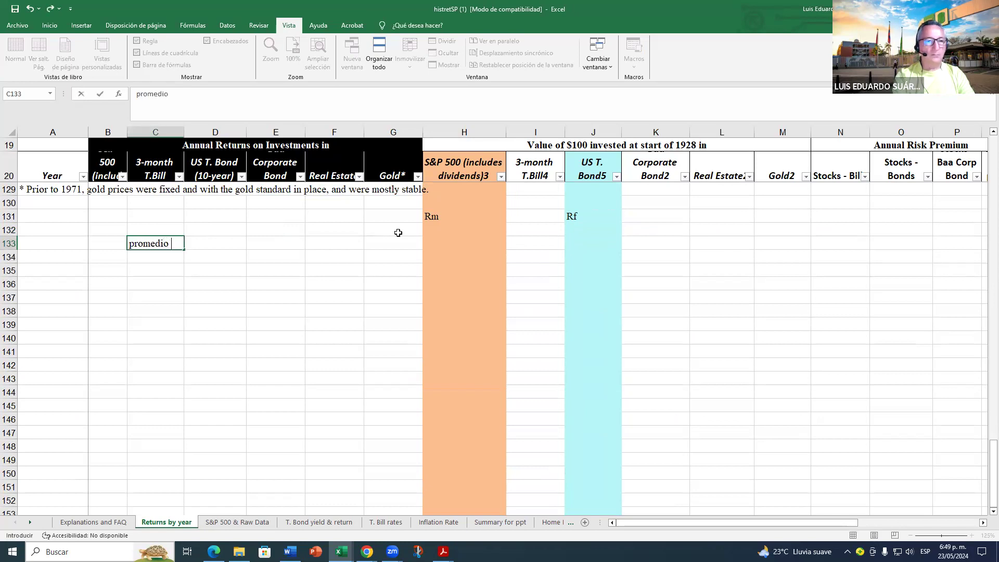
type(" geom")
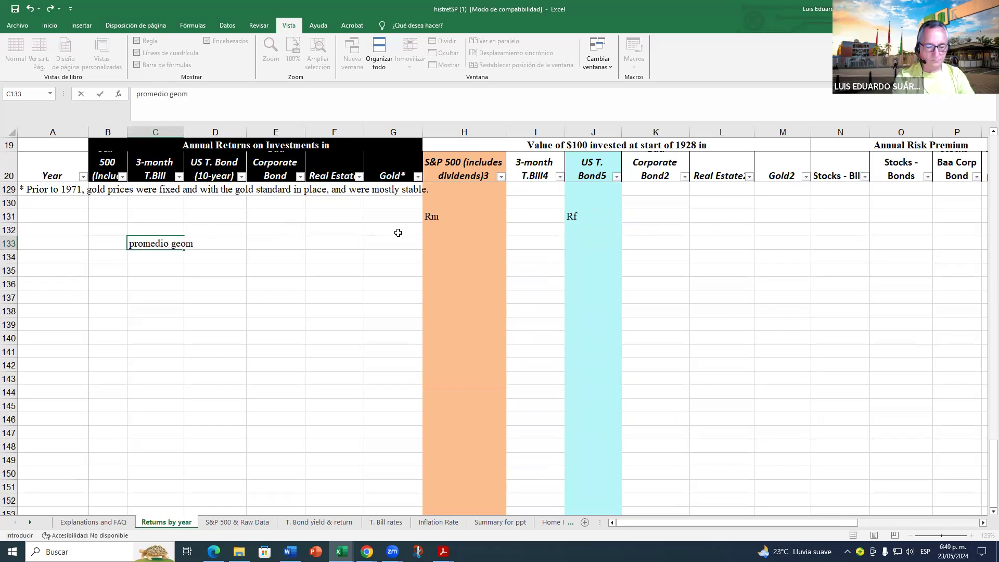
type("étrivo ")
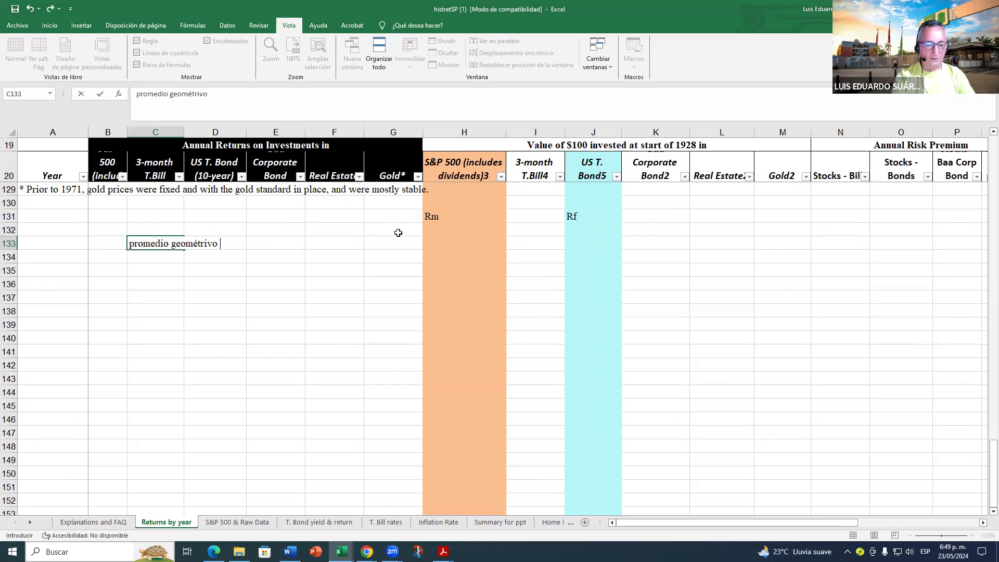
type("<=")
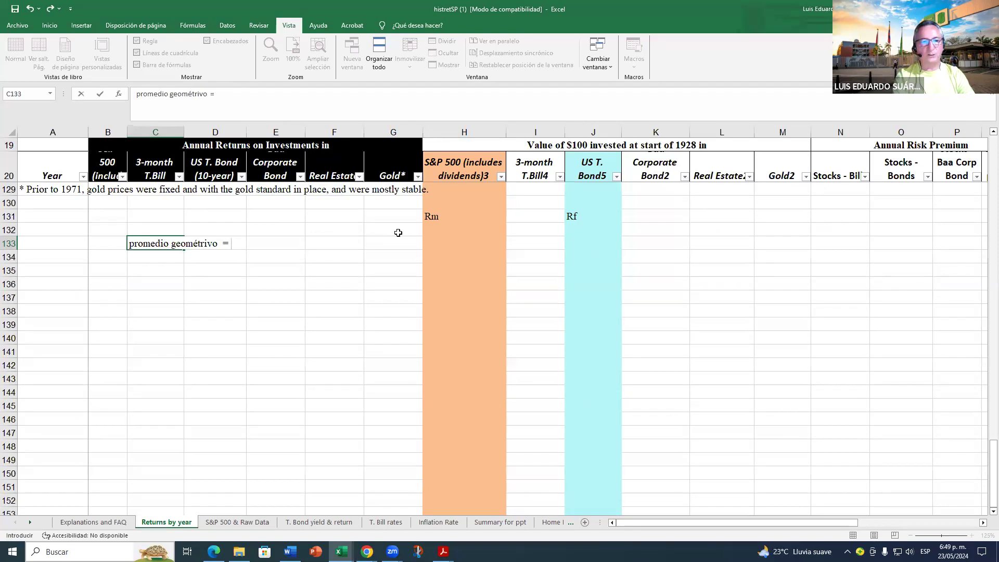
key("F2")
key("BackSpace")
type("c")
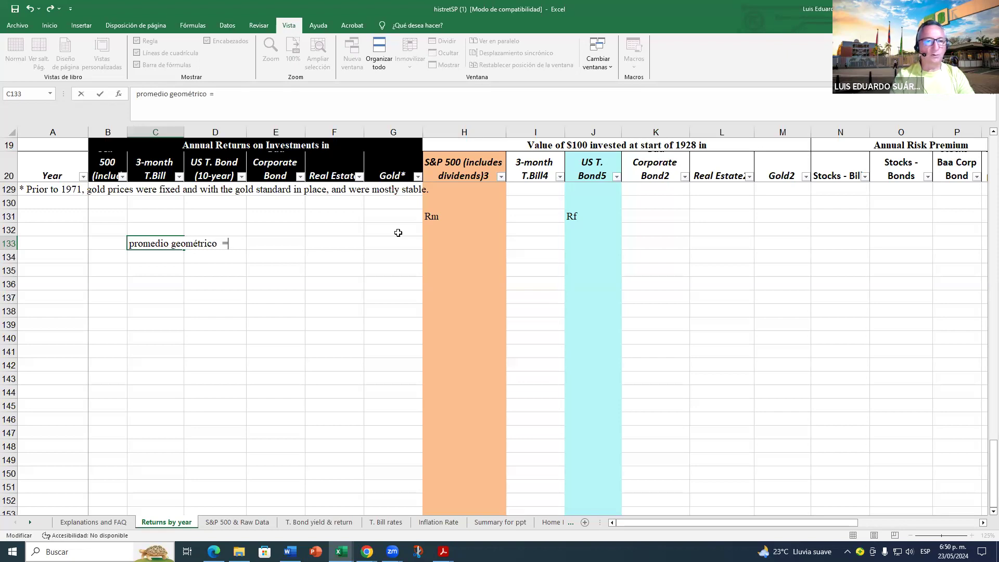
type("(")
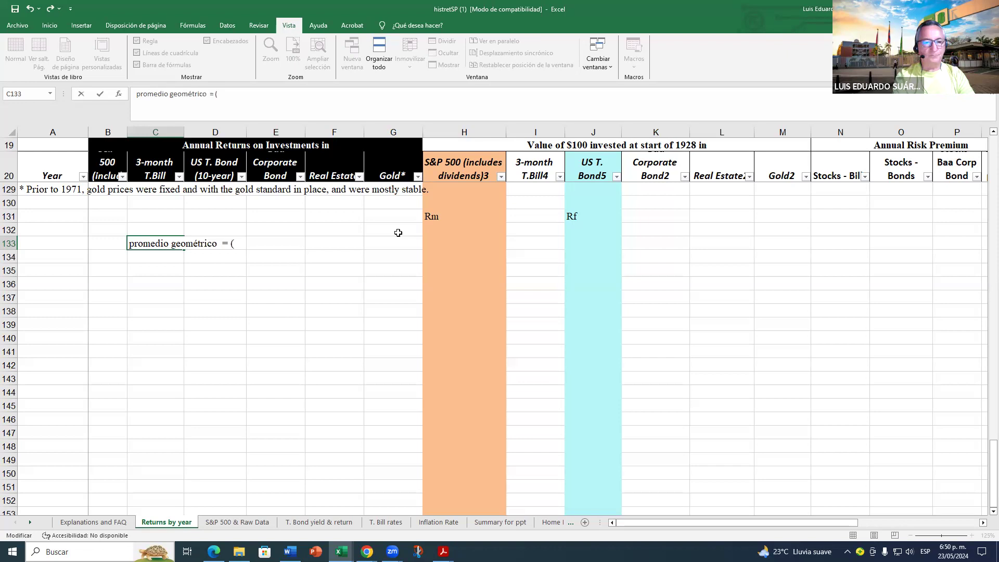
type("AÑ")
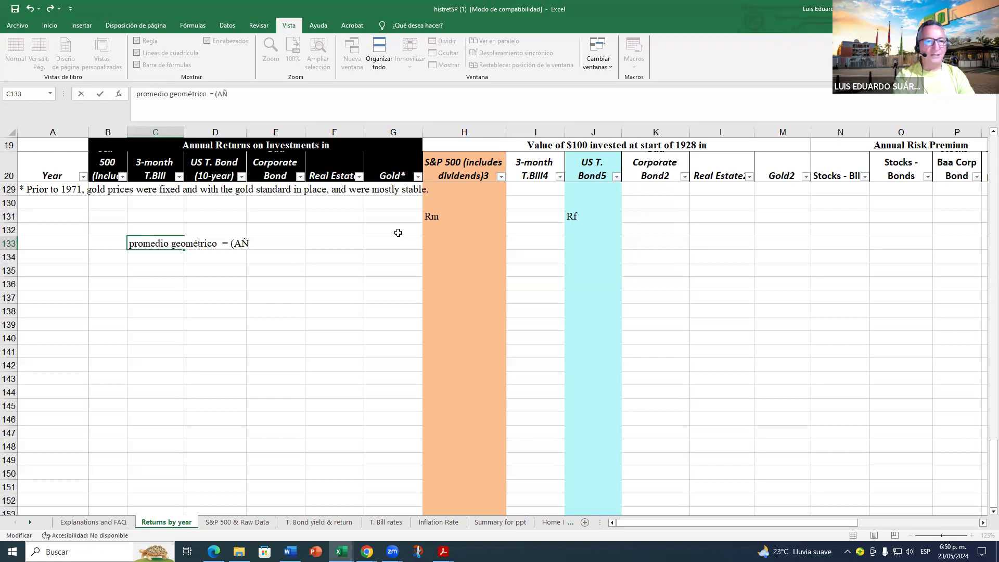
key("BackSpace")
key("BackSpace")
type("Ño")
key("BackSpace")
key("BackSpace")
type("ño final")
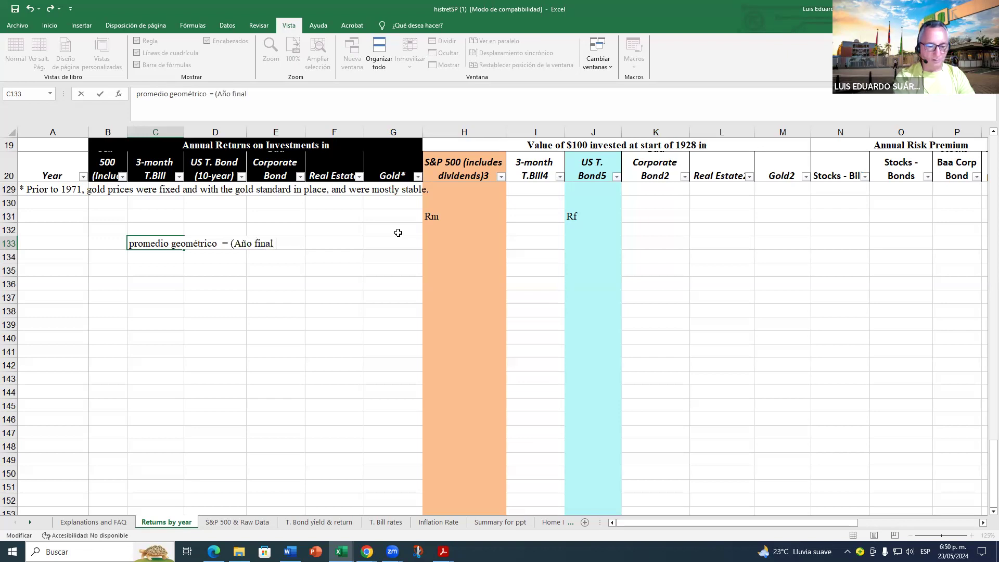
type(" / Año inicial)^")
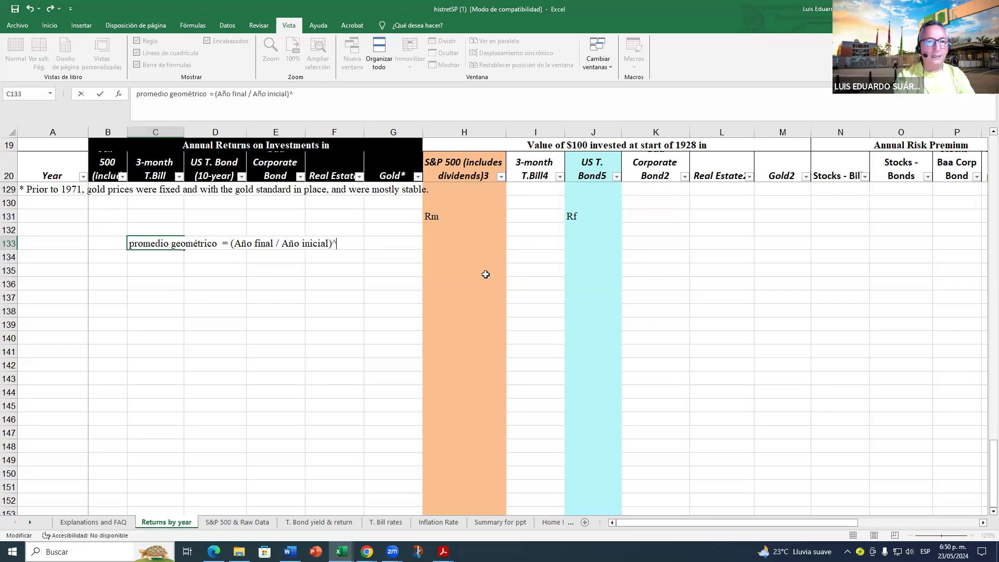
type("1 ")
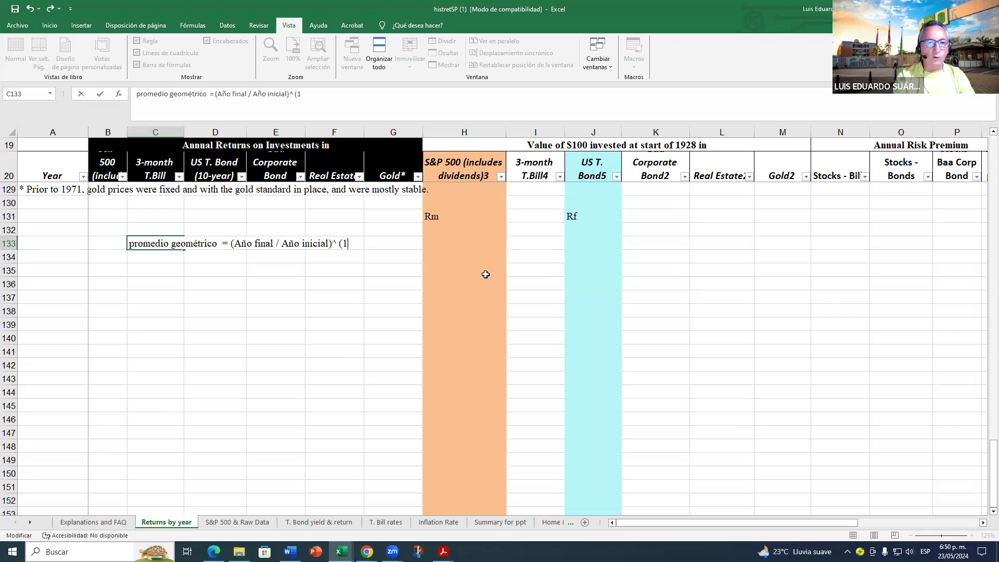
type("/")
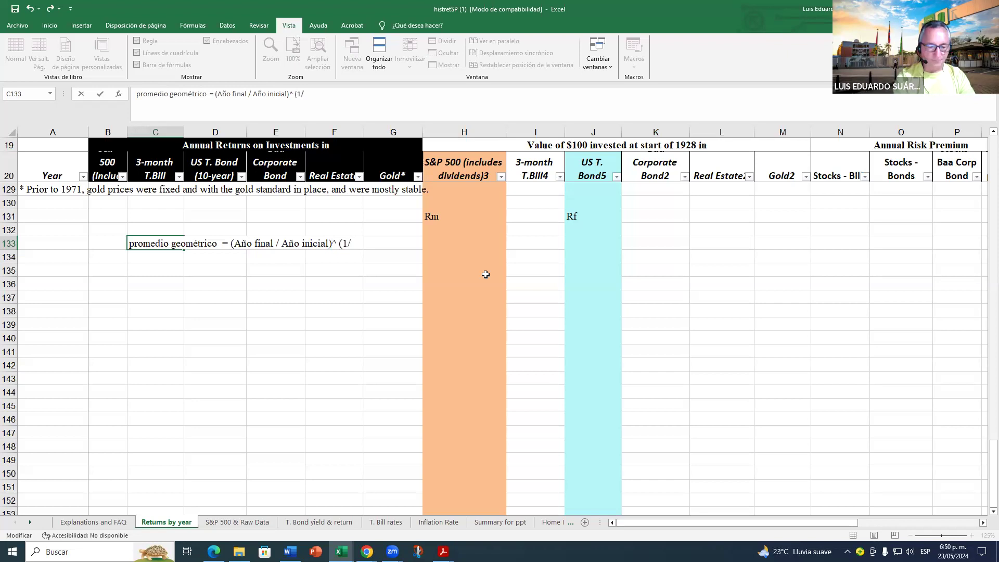
type(" n) -1")
key("Return")
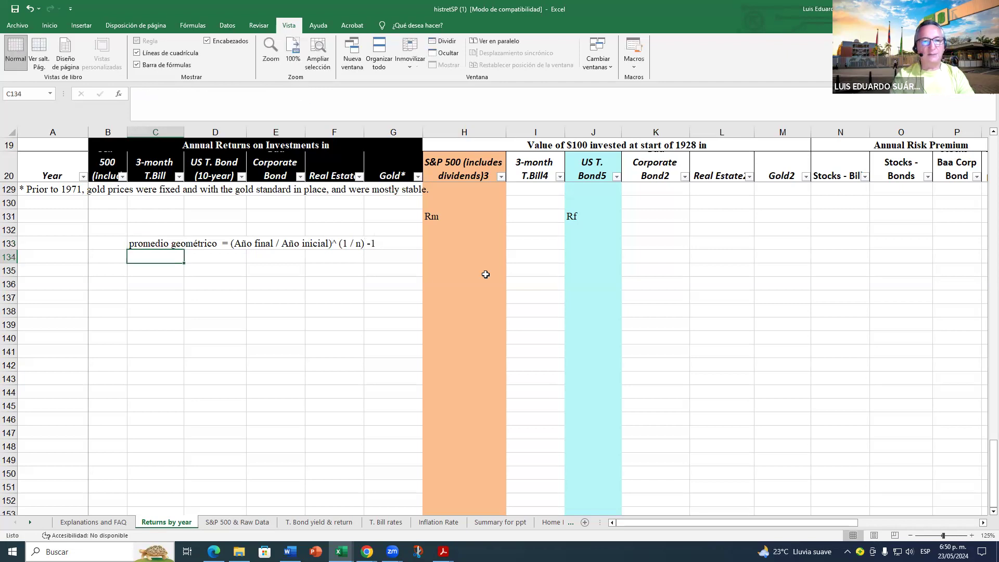
Step: Capitalize the note's first word to 'Promedio'
key("Up")
key("F2")
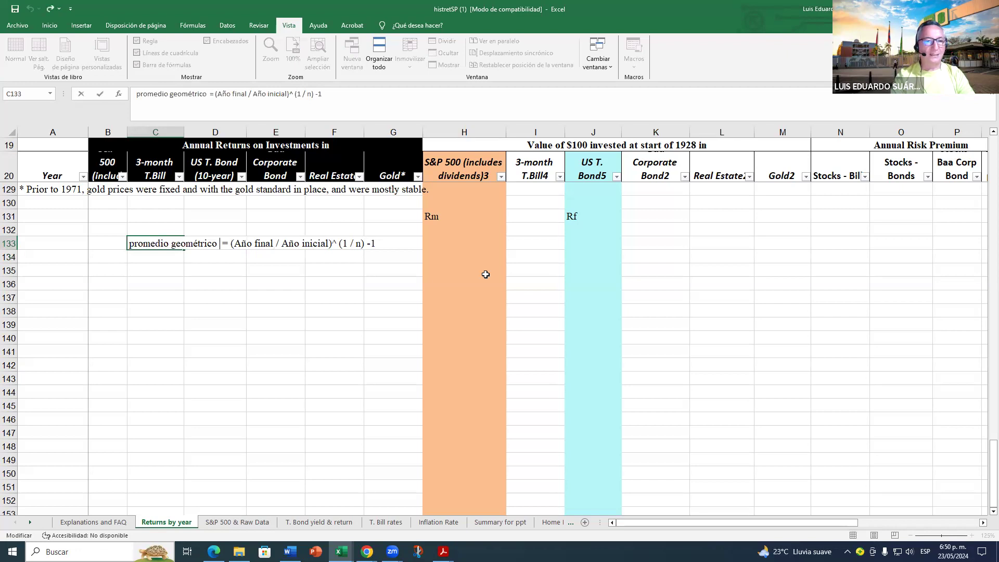
key("Home")
key("Delete")
type("P")
key("Return")
key("Up")
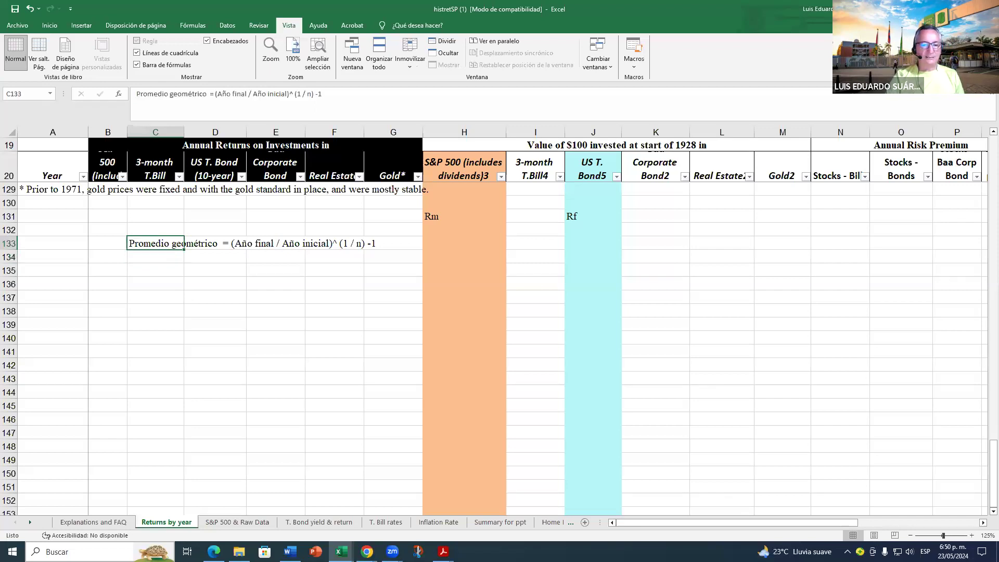
left_click(341, 552)
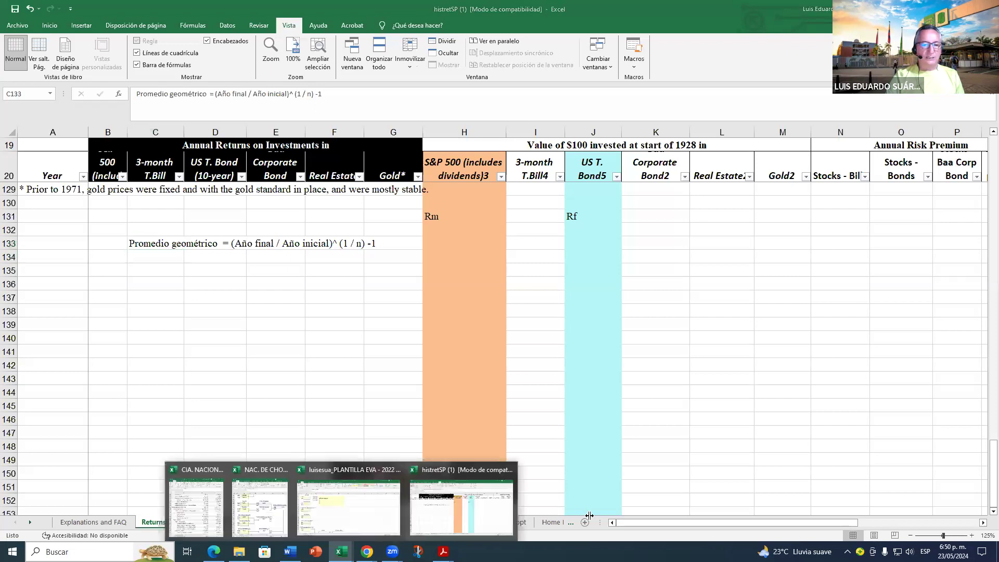
left_click(280, 517)
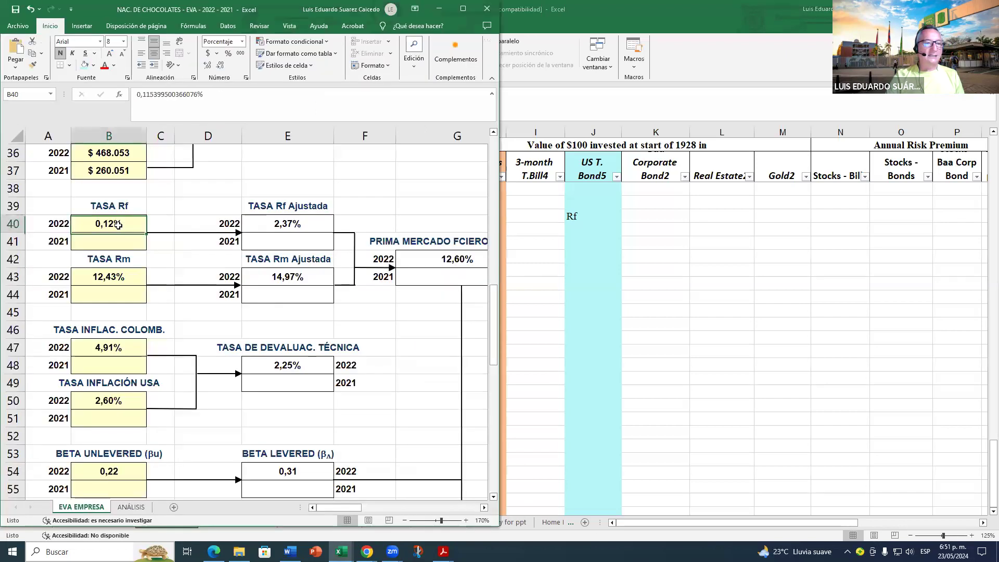
left_click(120, 236)
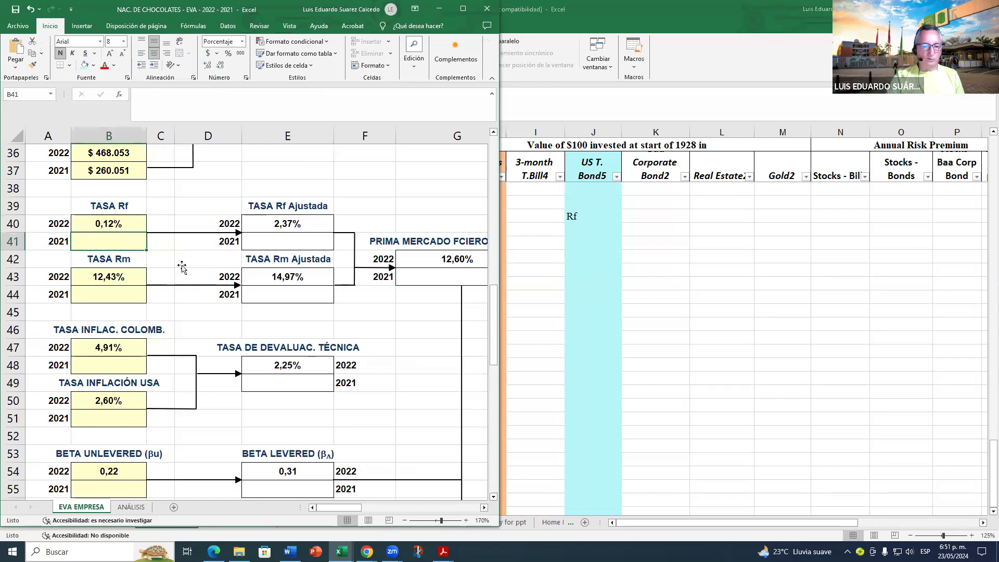
left_click(341, 552)
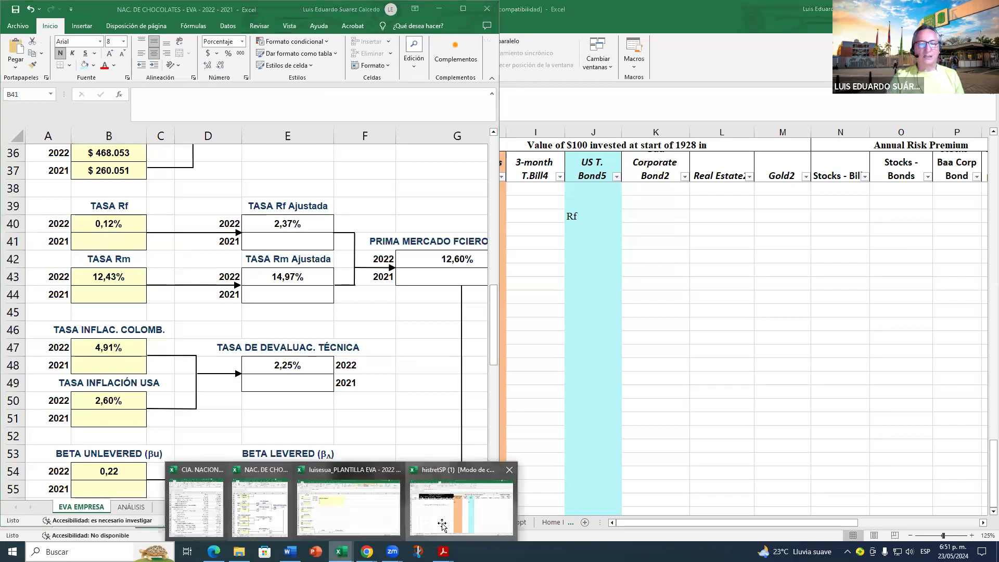
left_click(442, 526)
left_click(442, 242)
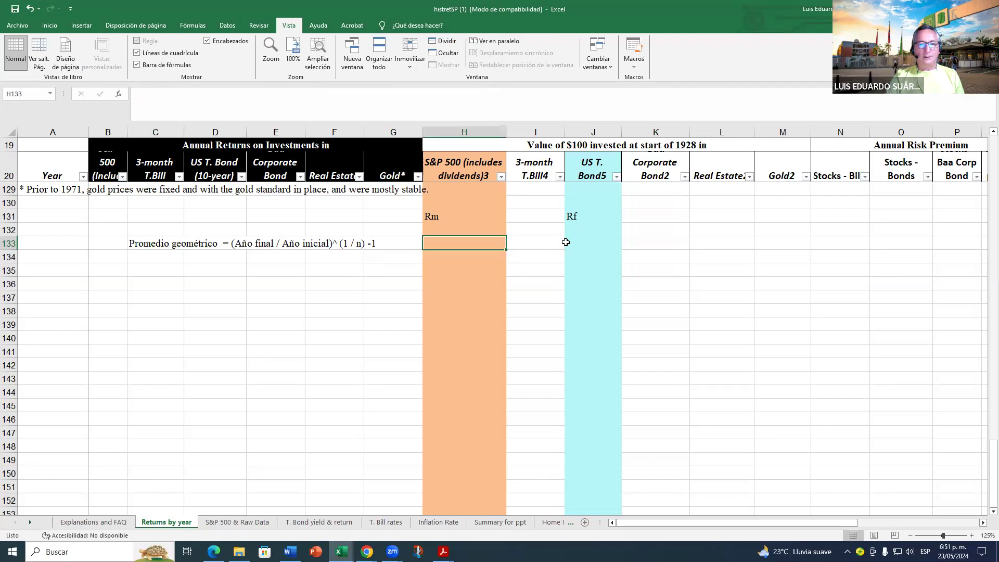
Step: Start H133's formula as =(H115/H105, dividing the 2022 S&P 500 value by 2012's
type("=")
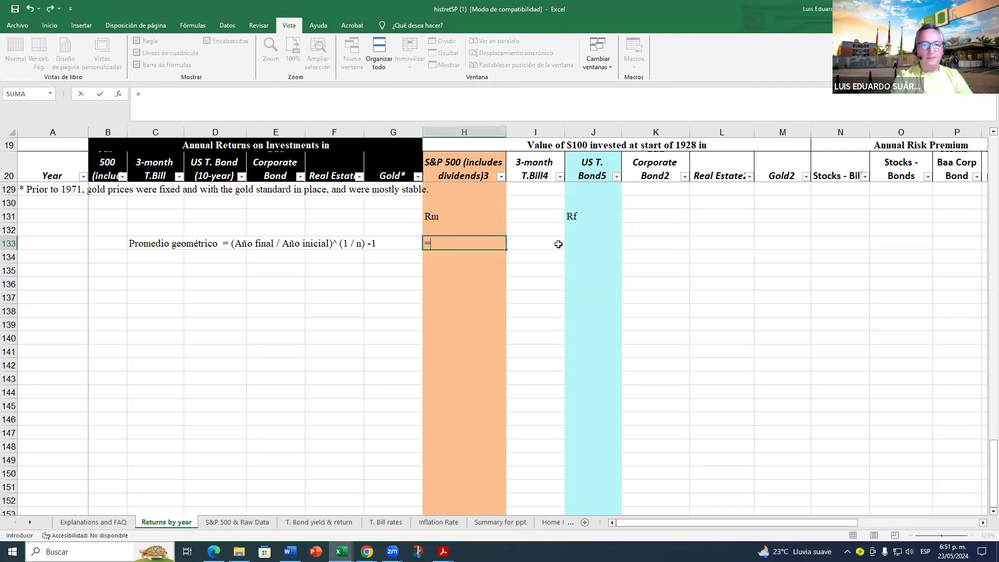
type("(")
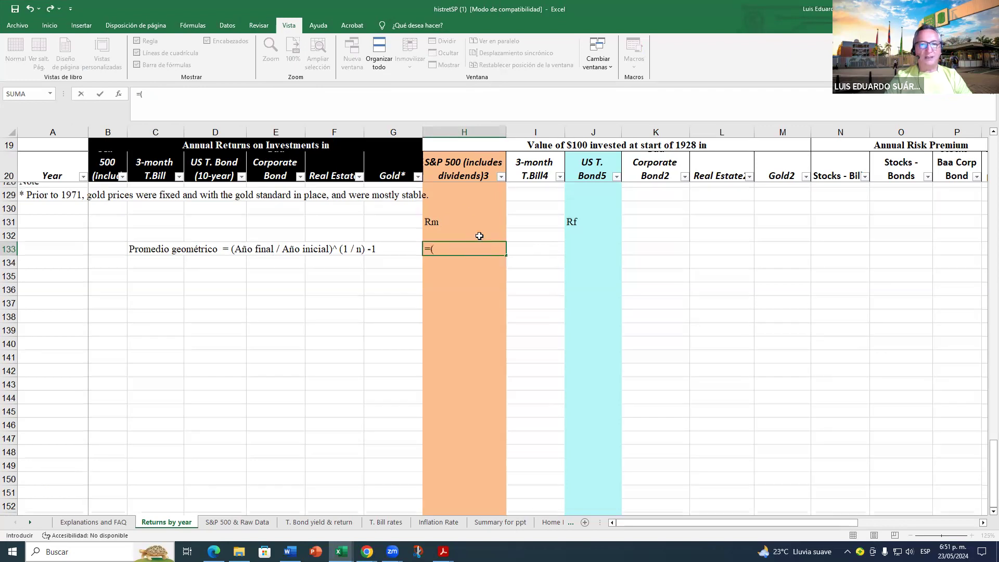
scroll(478, 231, "up", 3)
scroll(479, 237, "up", 4)
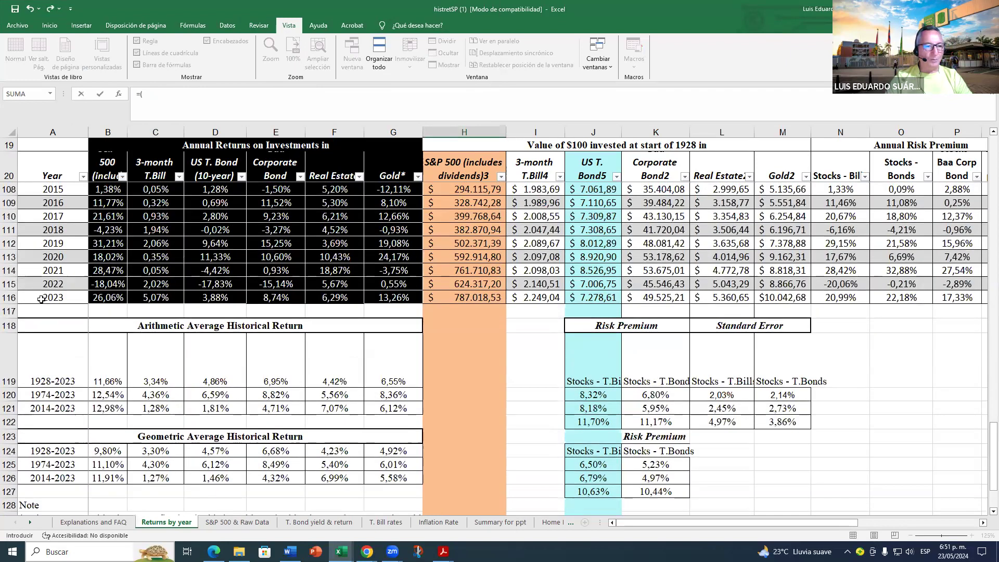
left_click(61, 281)
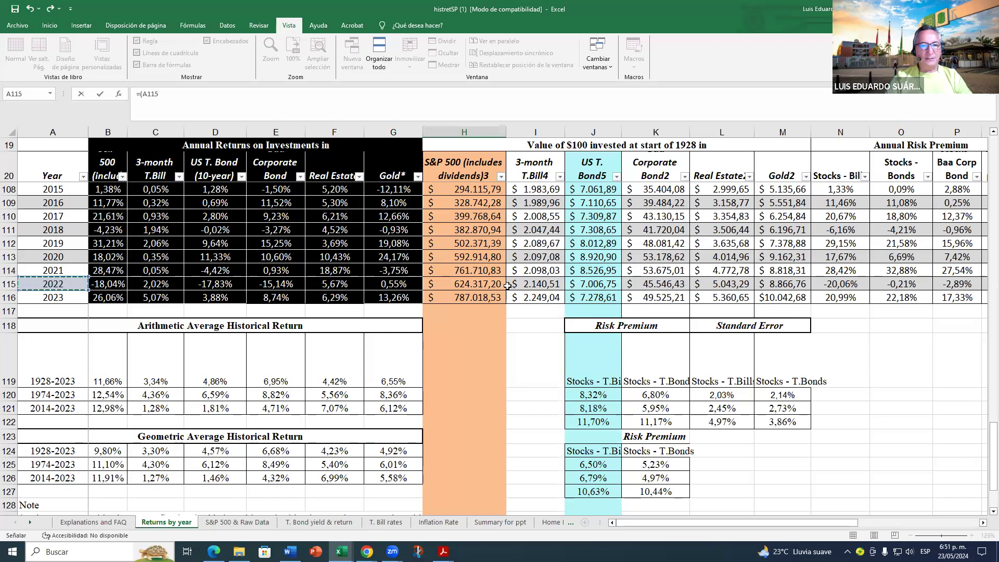
left_click(463, 284)
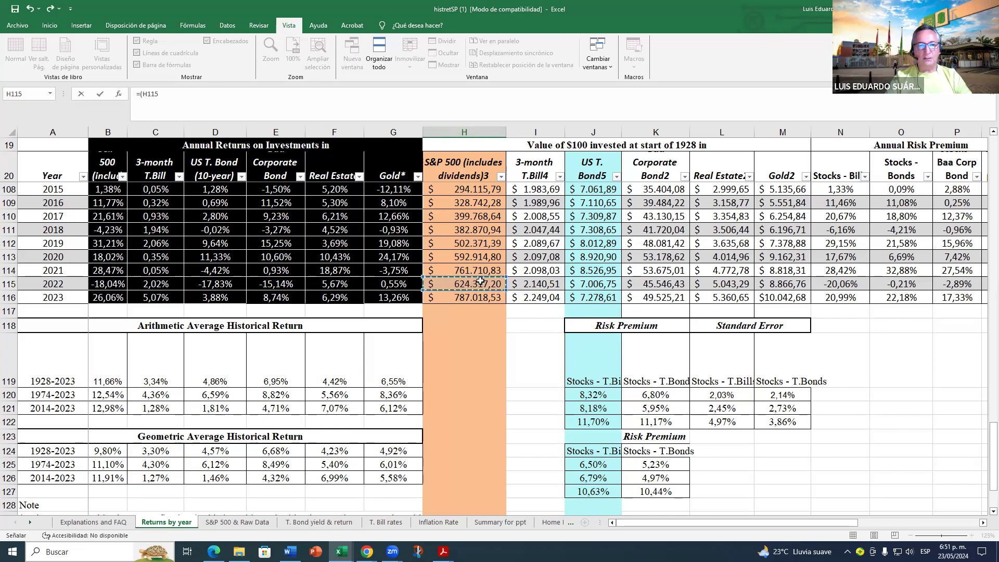
type("/")
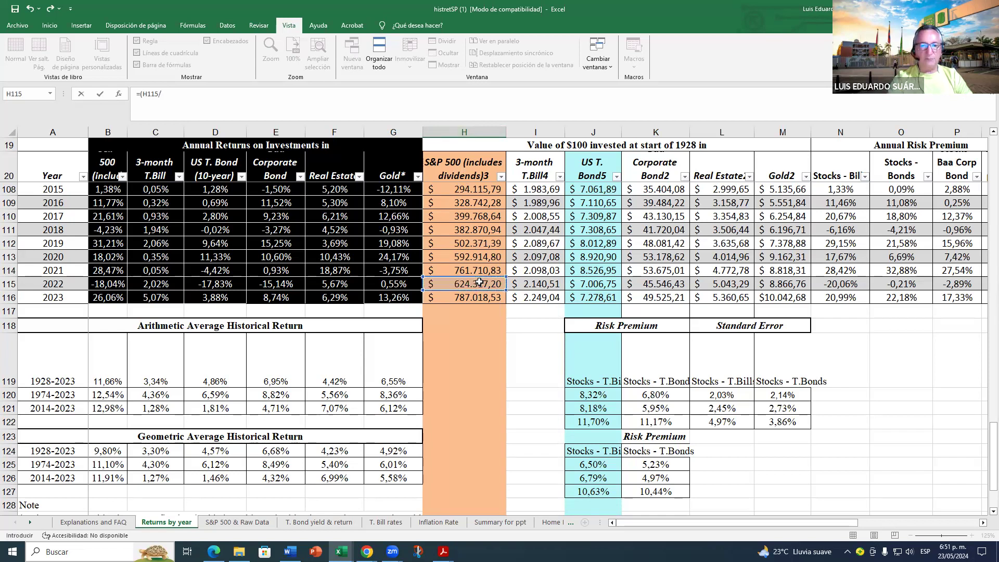
scroll(462, 313, "down", 9)
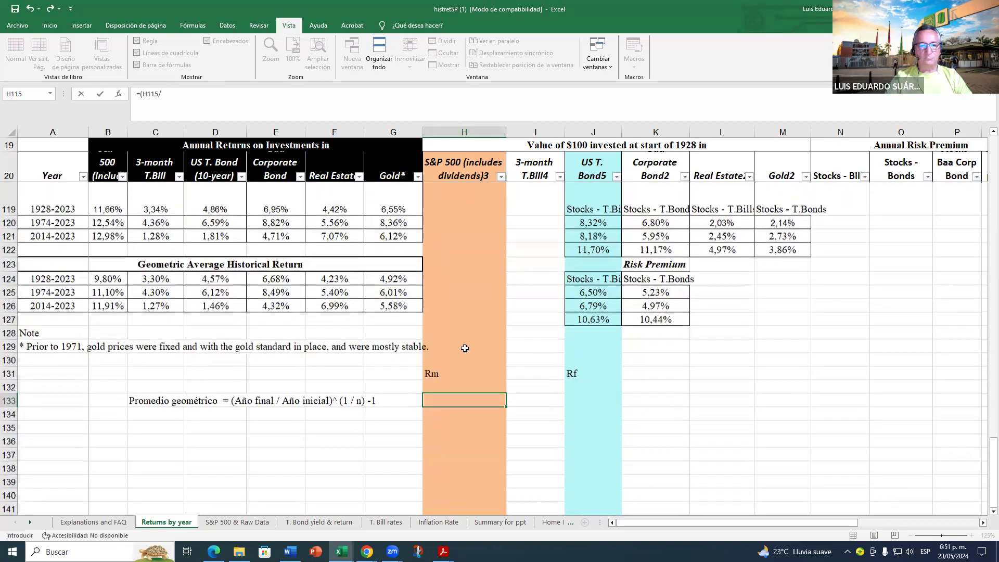
scroll(460, 295, "up", 2)
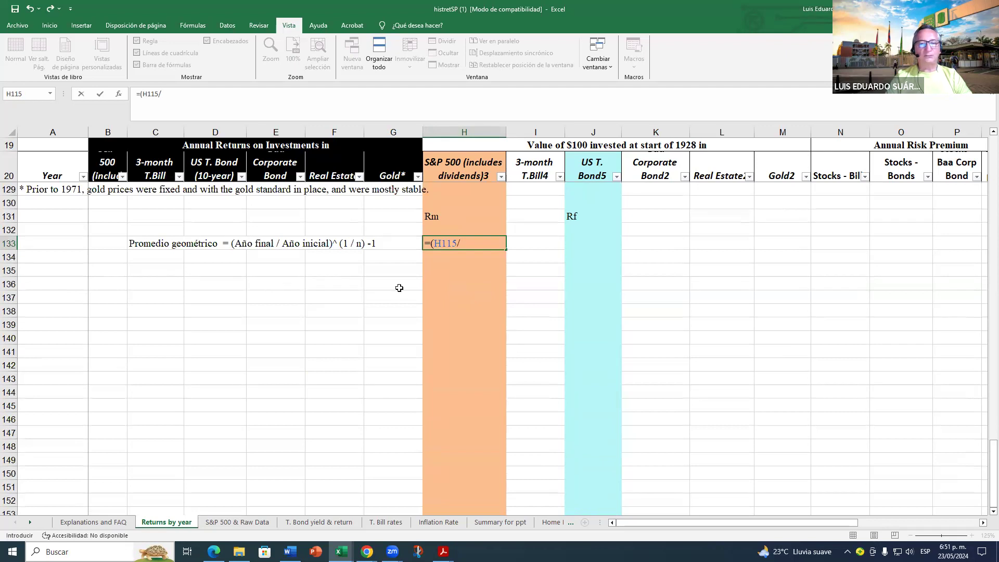
scroll(399, 288, "up", 2)
scroll(399, 288, "up", 2)
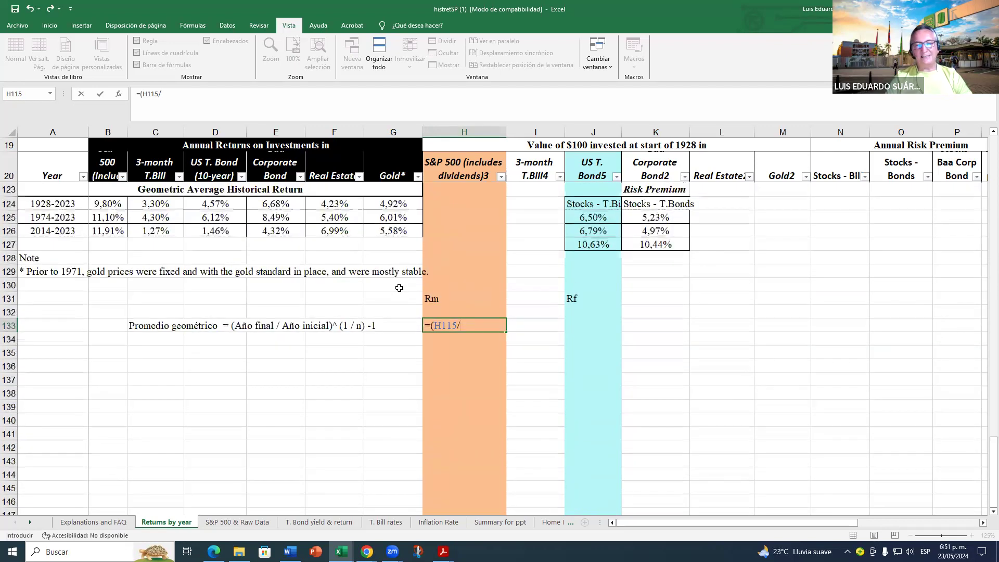
scroll(399, 287, "up", 5)
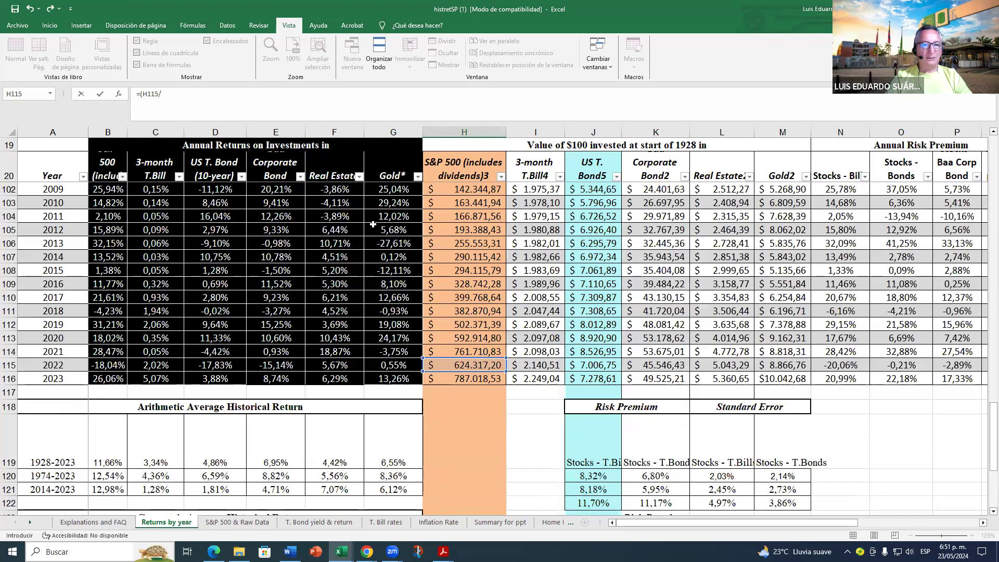
left_click(68, 230)
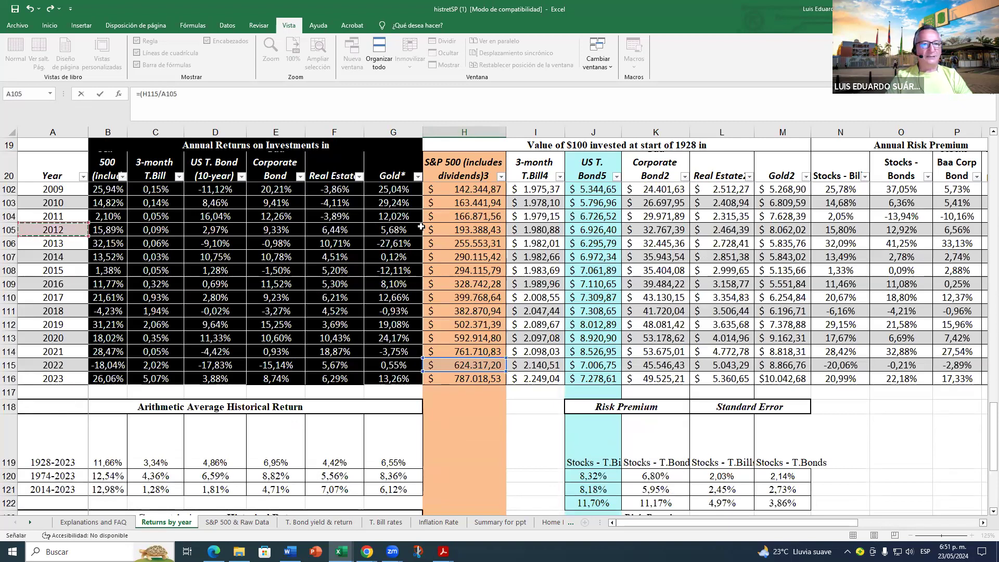
left_click(468, 232)
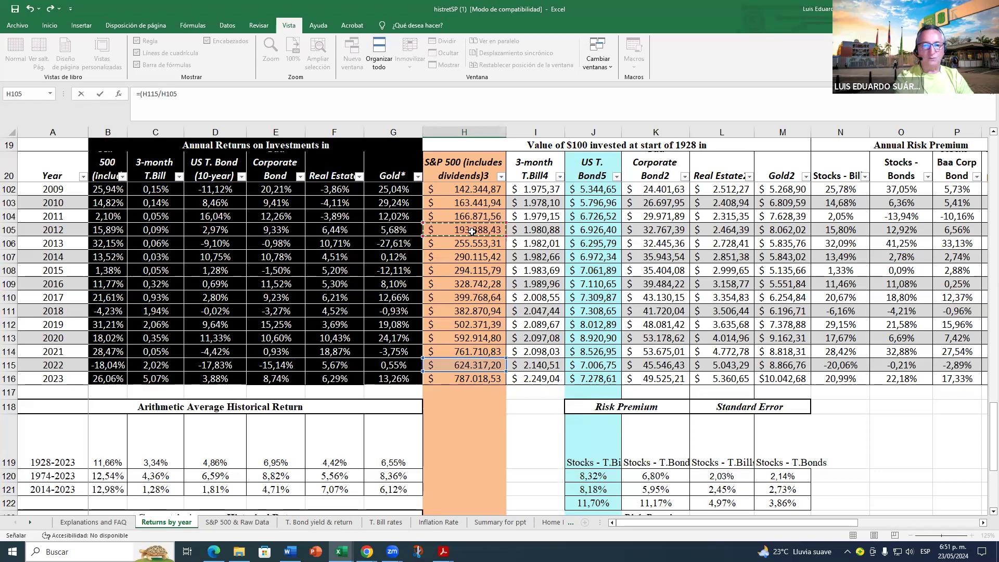
Step: Close the ratio and begin the ^(1/ exponent, giving =(H115/H105)^(1/ in H133
type(")")
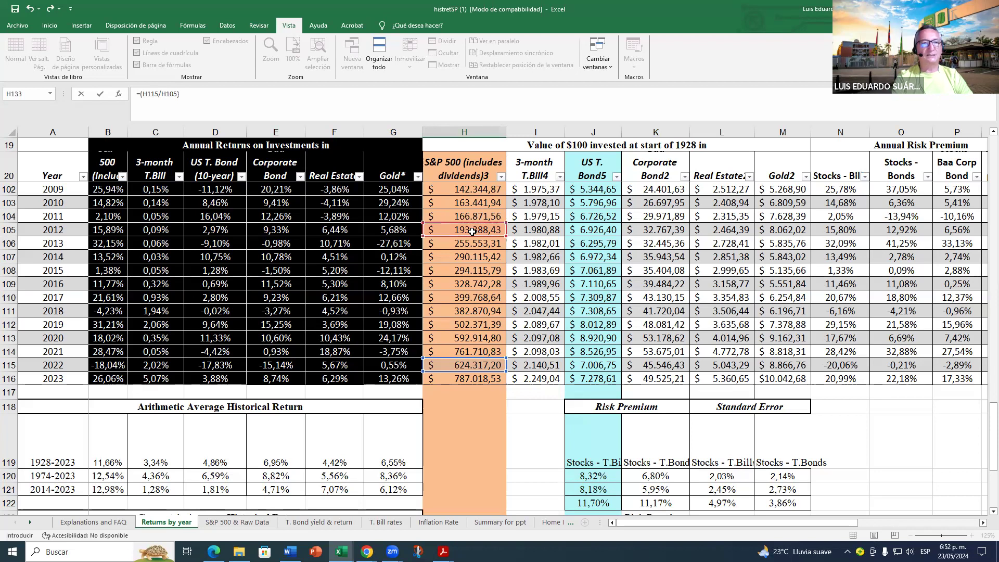
scroll(296, 225, "down", 10)
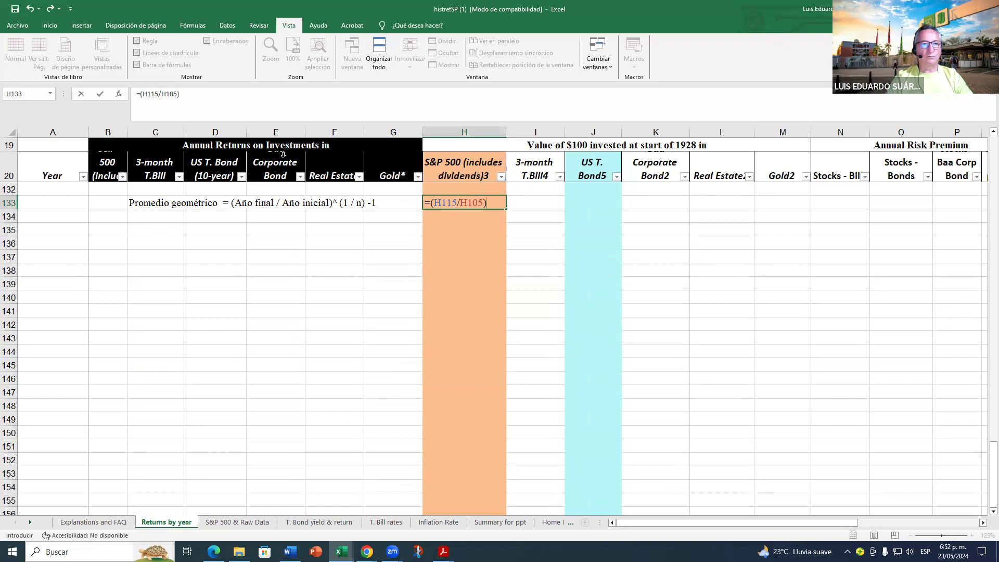
type("^")
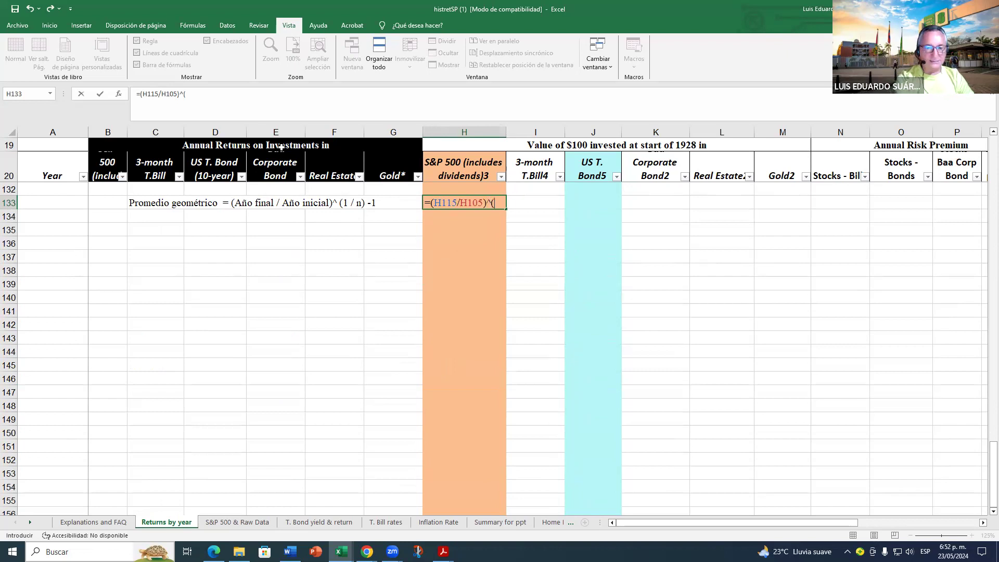
type("(1/")
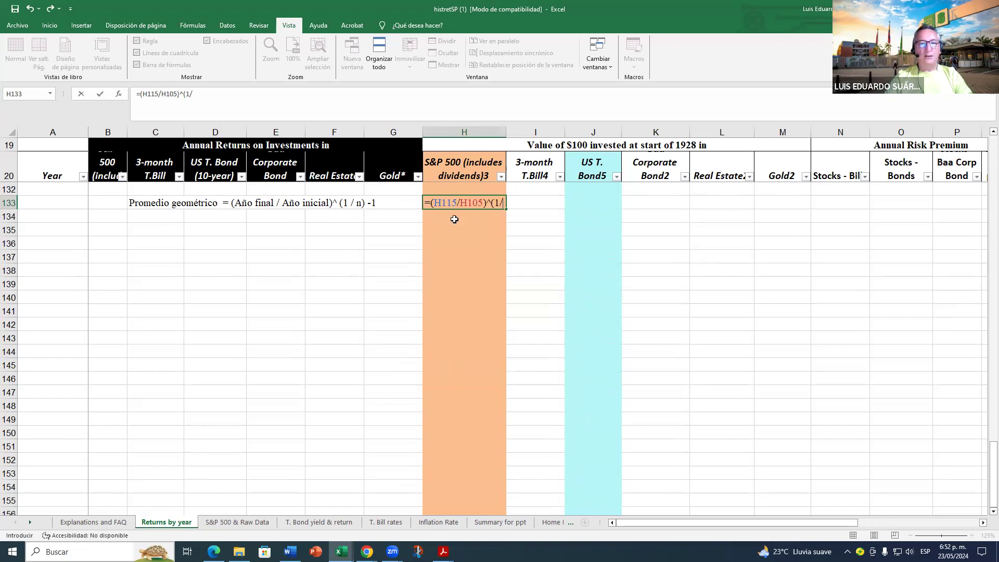
scroll(454, 219, "up", 4)
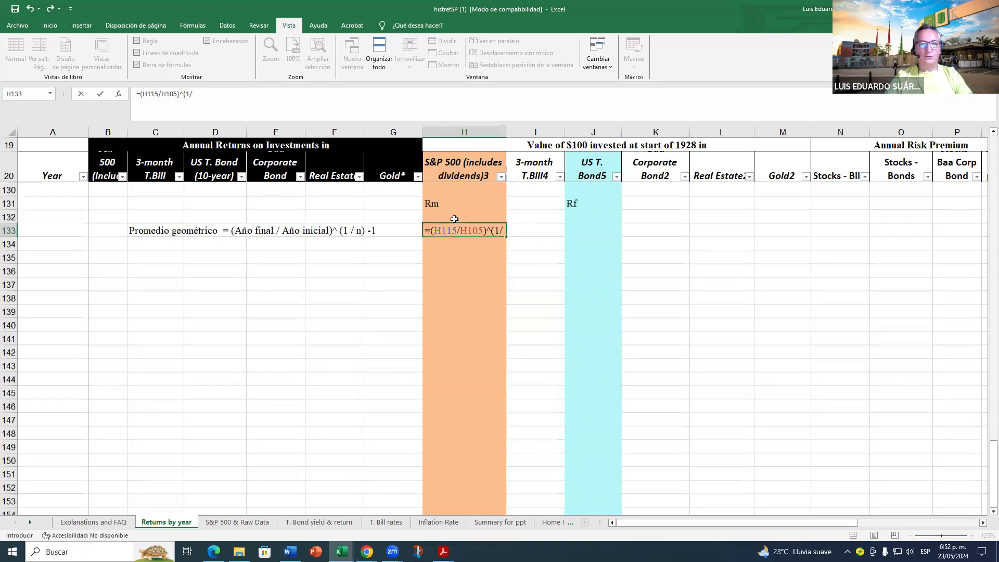
scroll(455, 219, "up", 3)
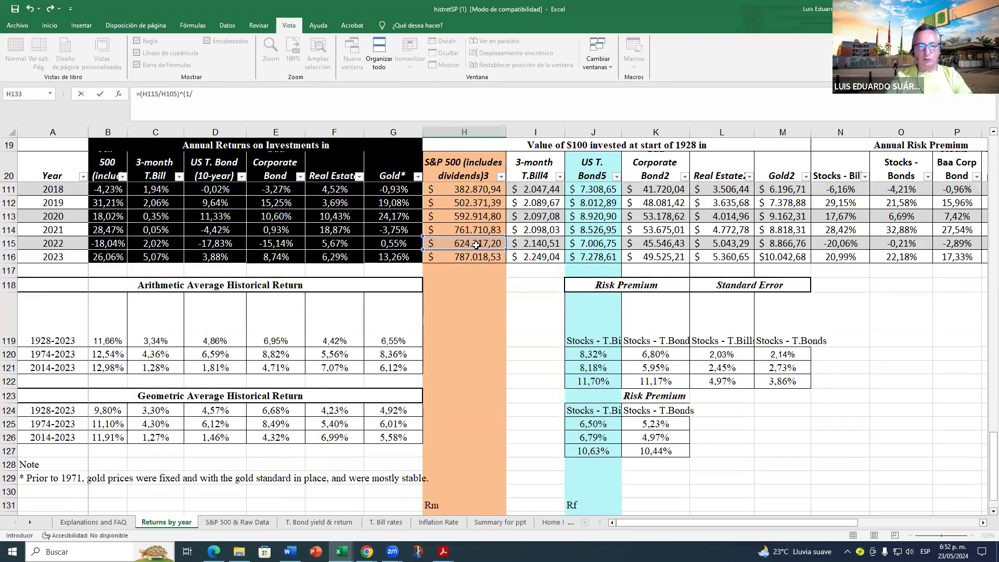
scroll(481, 251, "up", 2)
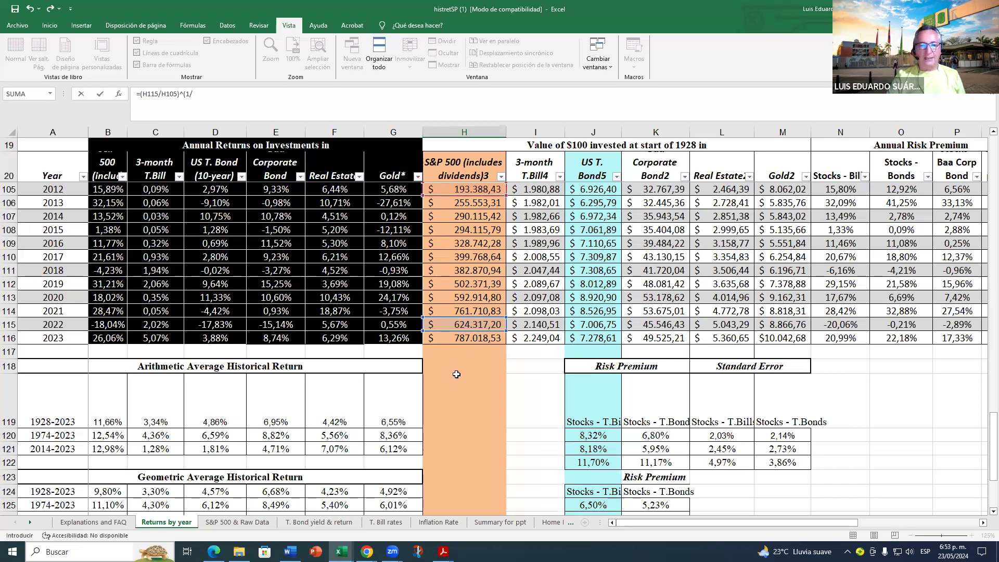
scroll(458, 372, "down", 10)
scroll(470, 289, "up", 3)
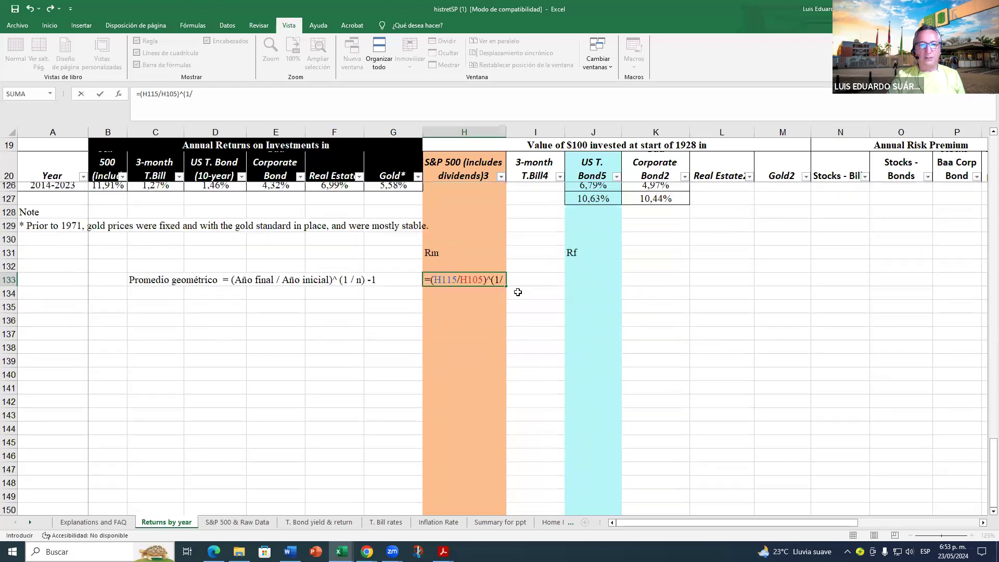
Step: Complete the H133 Rm formula as =(H115/H105)^(1/10)-1, giving 0,124339532
scroll(494, 275, "up", 9)
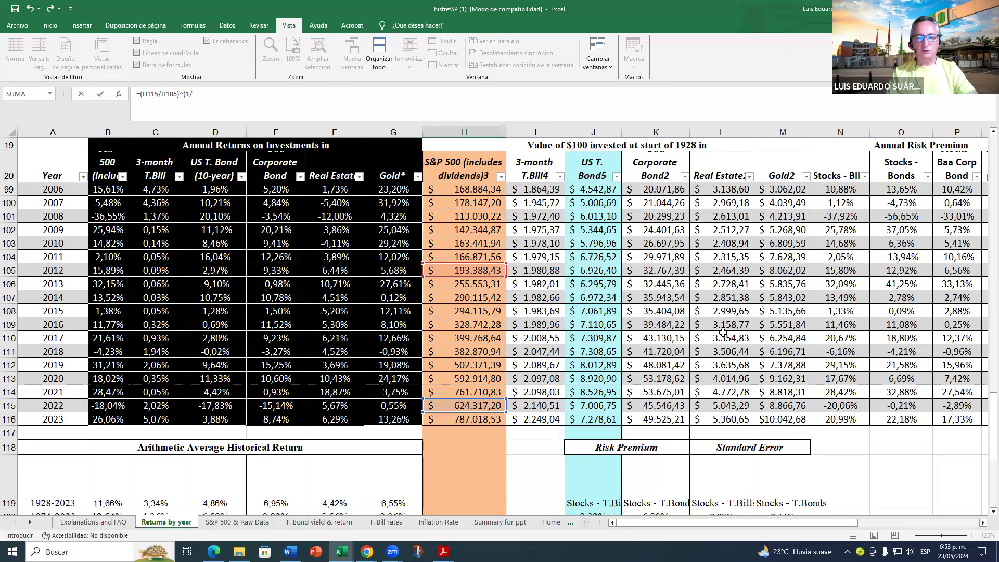
scroll(723, 333, "down", 1)
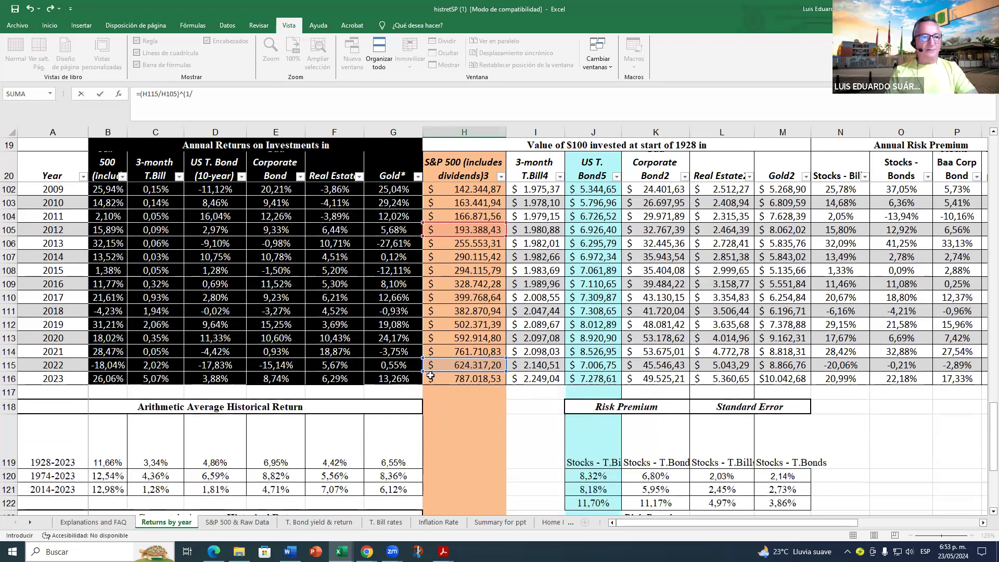
scroll(523, 308, "down", 8)
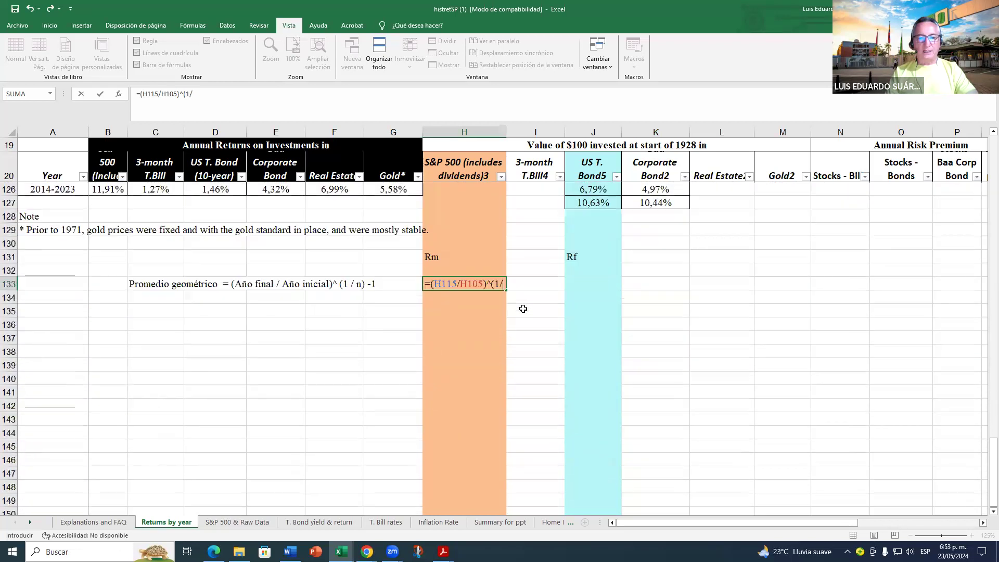
type("10")
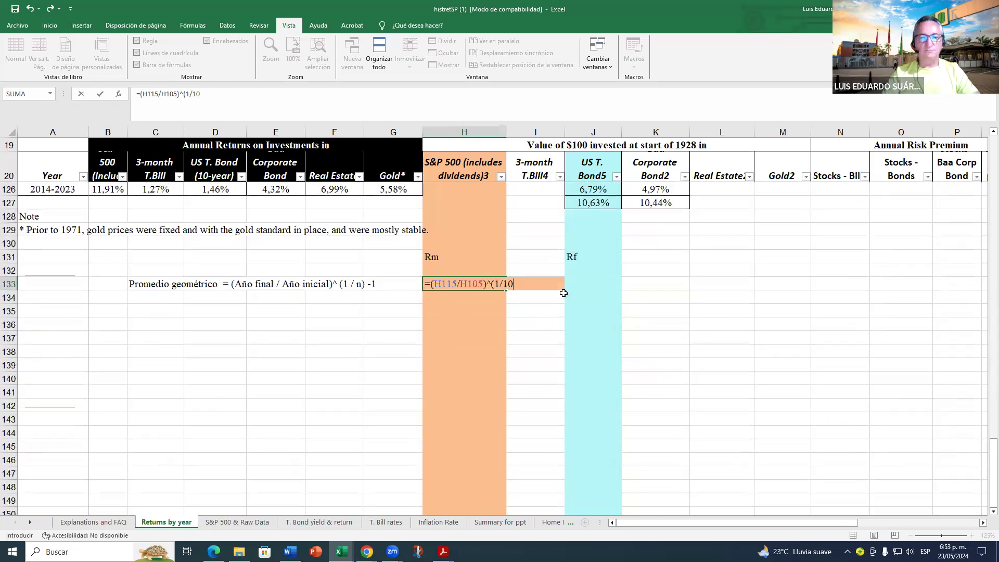
type(")")
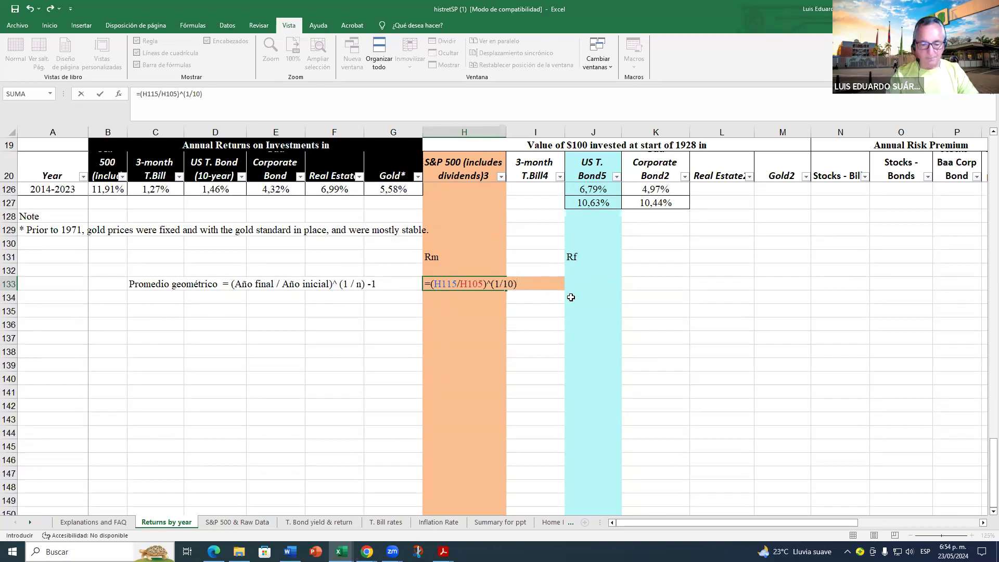
type("1")
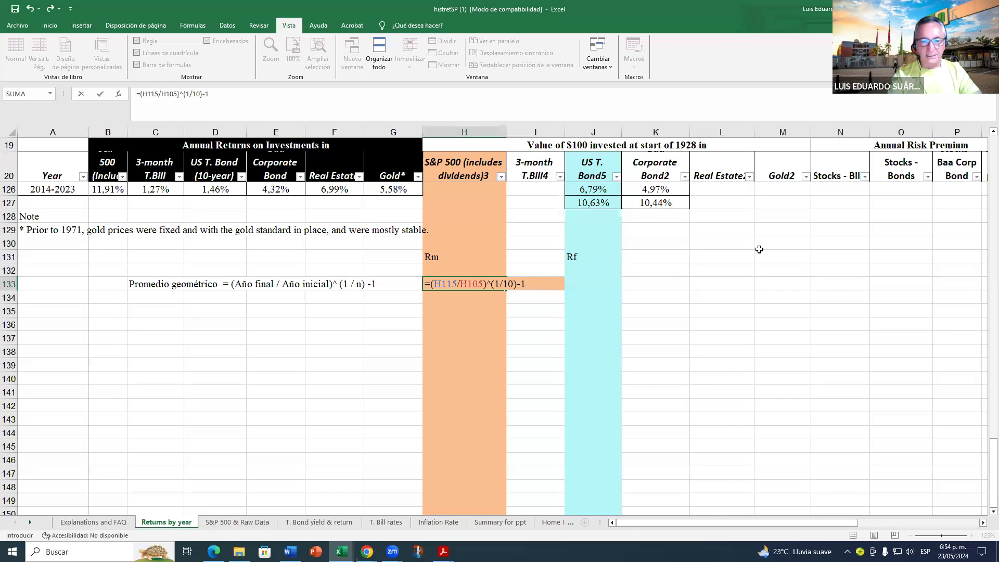
key("Return")
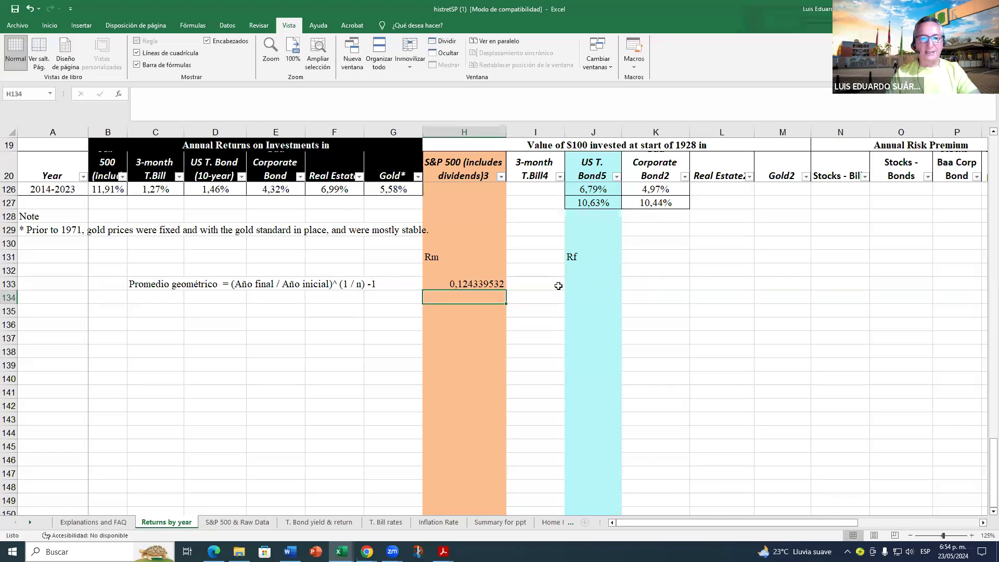
Step: Move the geometric-mean label from C133 one column left into B133
left_click(462, 285)
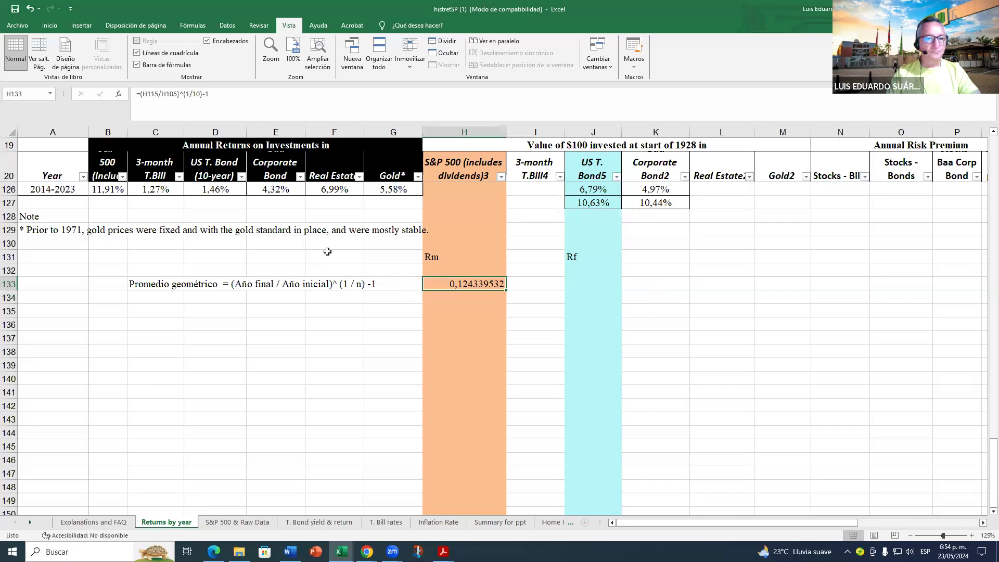
left_click(356, 287)
key("Left")
key("Left")
key("Left")
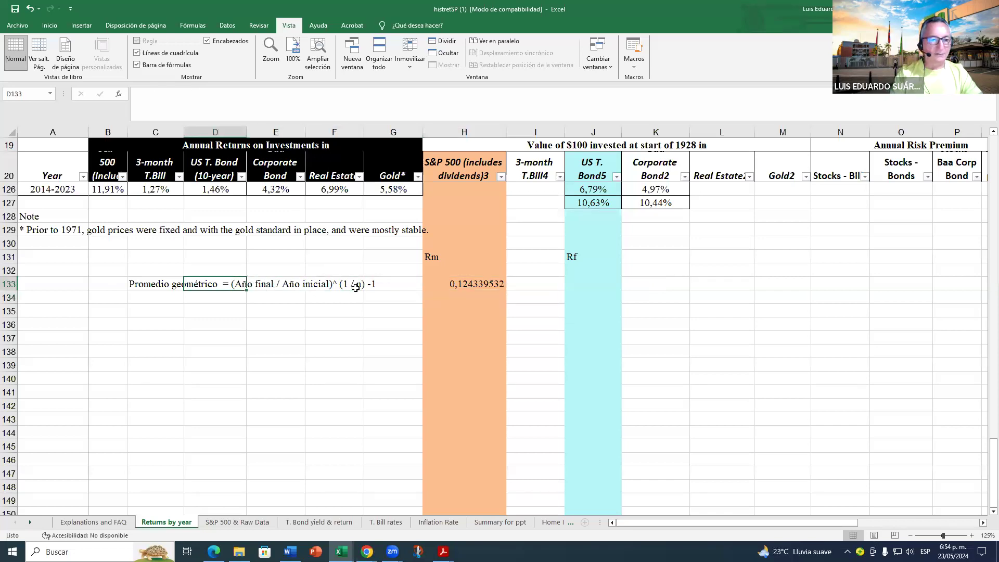
key("ctrl+x")
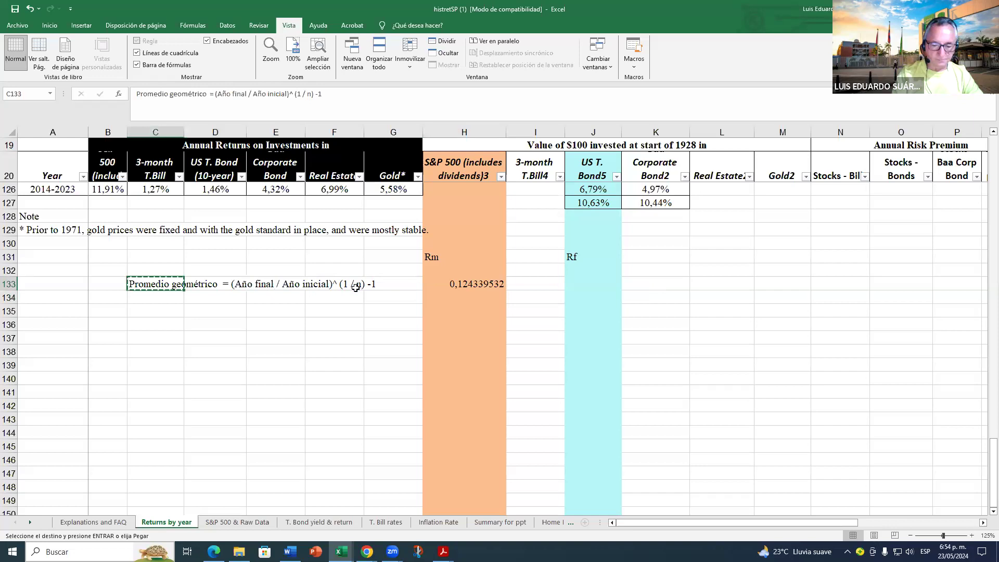
key("Left")
key("ctrl+v")
Step: Enter year labels 2022 in G133 and 2021 in G134
key("Right")
key("Right")
key("Right")
key("Right")
key("Right")
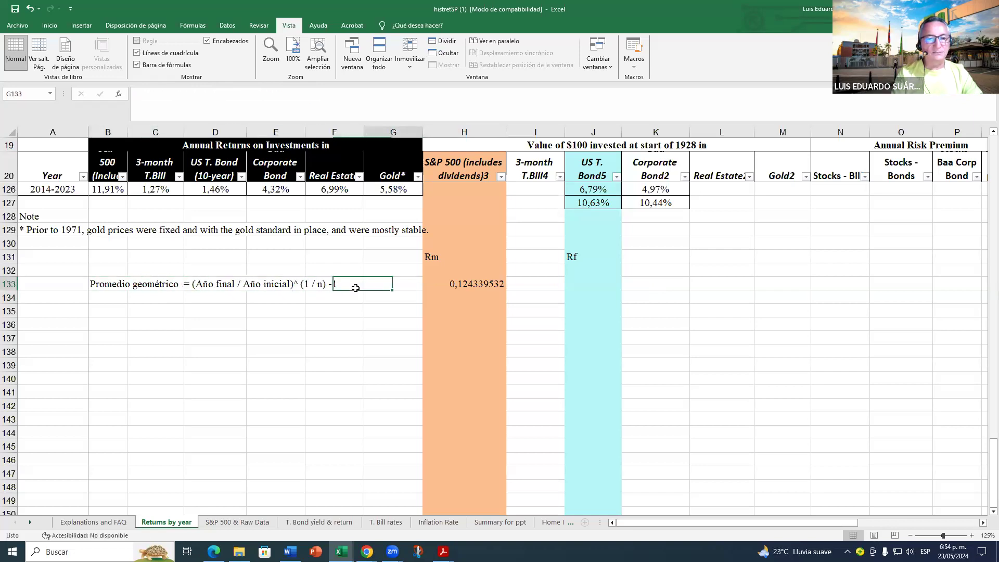
type("2022")
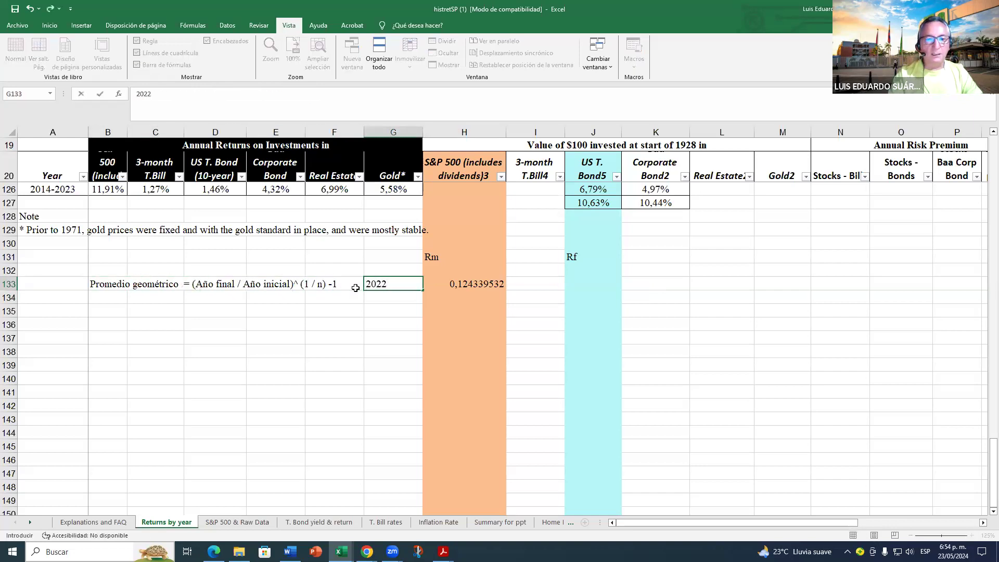
key("Return")
type("2021")
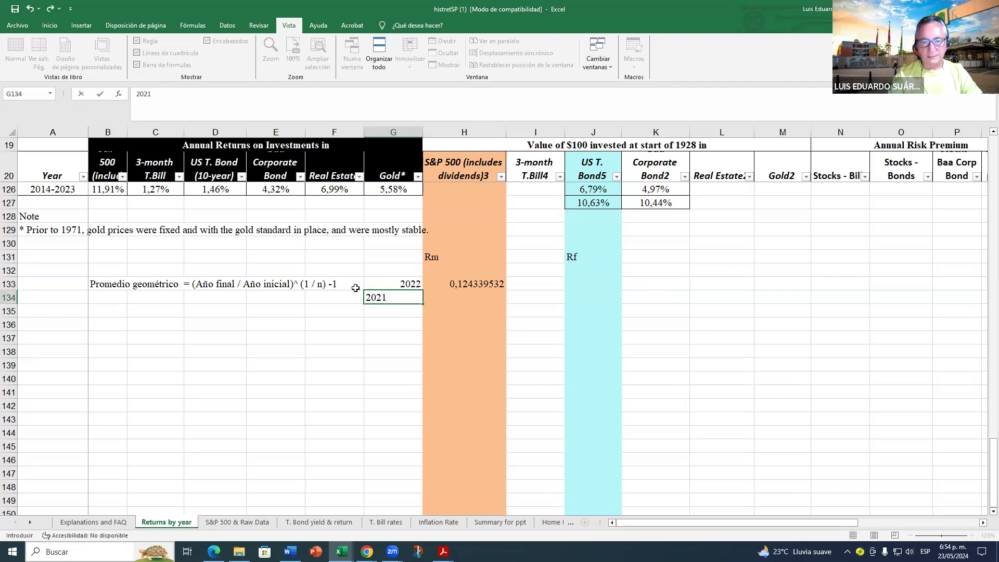
key("Return")
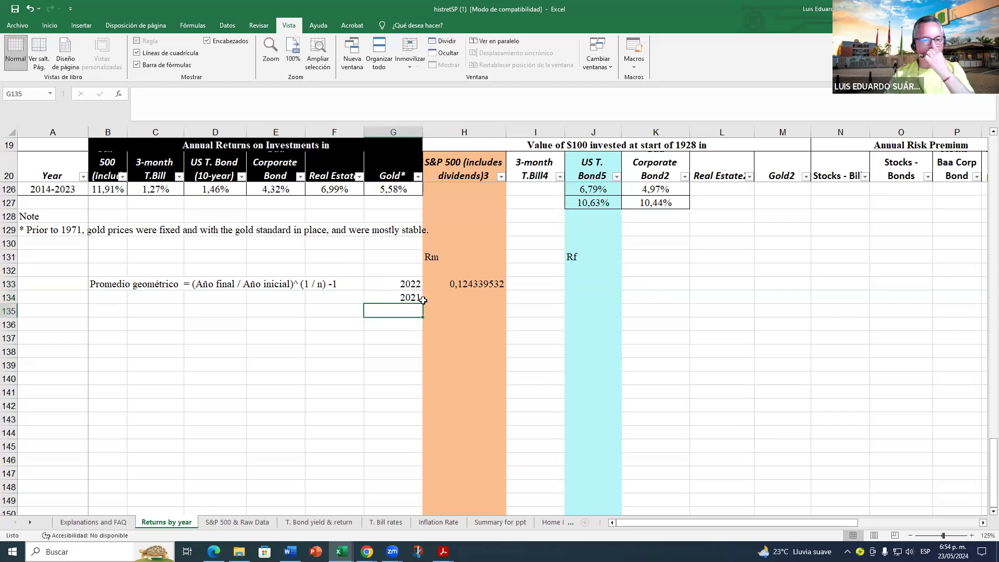
left_click(487, 287)
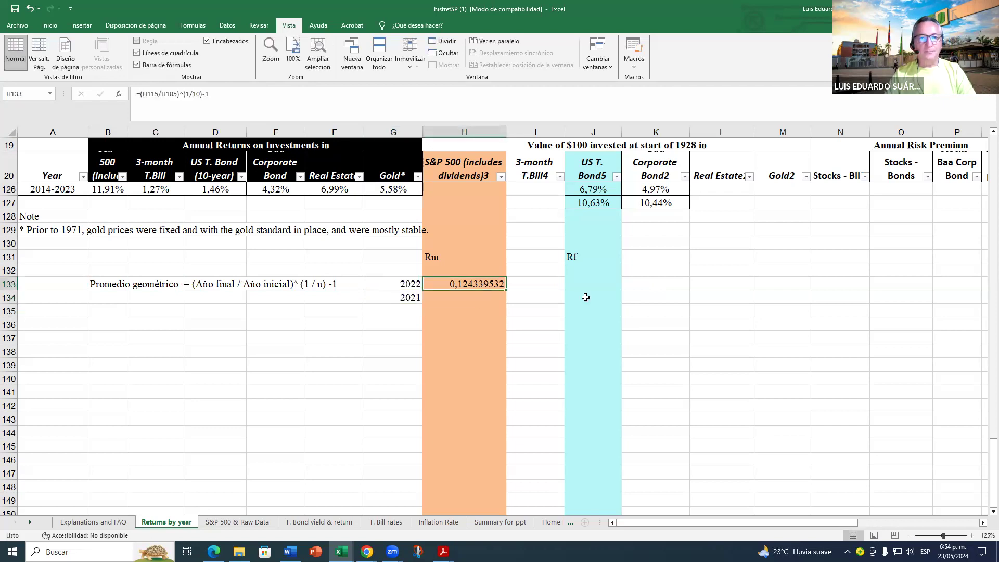
Step: Format H133 as a two-decimal percentage so Rm reads 12,43%
left_click(49, 25)
left_click(393, 62)
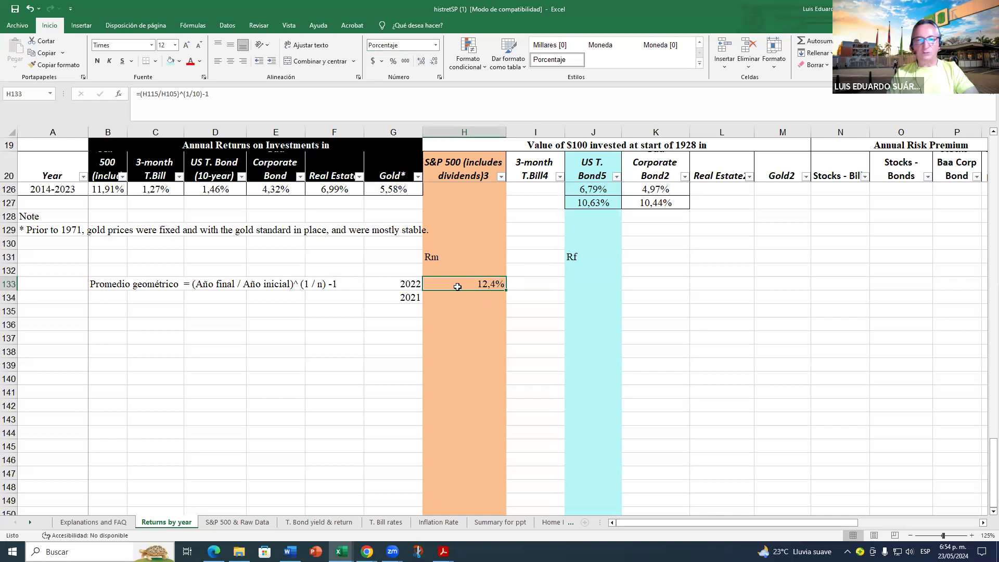
left_click(420, 61)
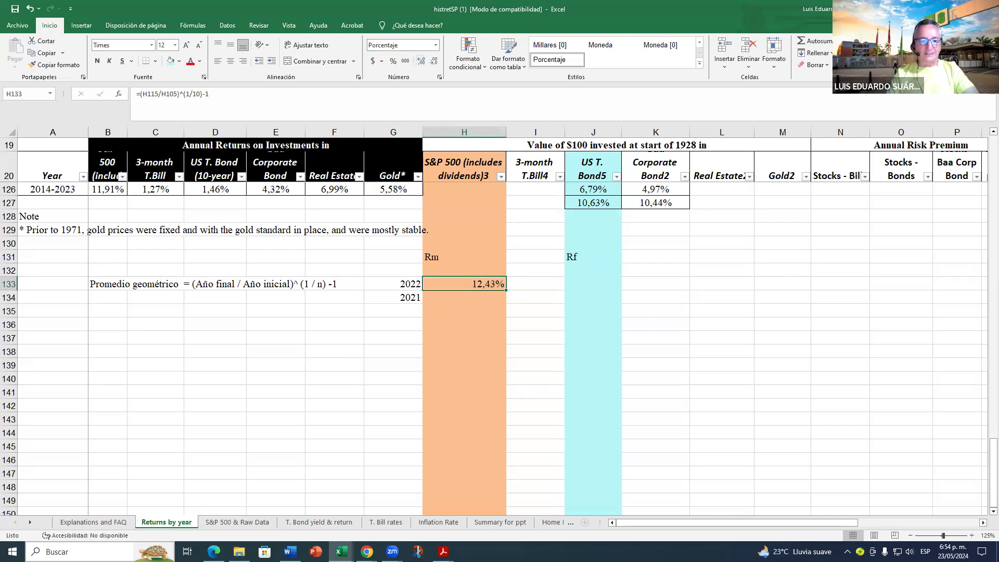
mouse_move(367, 552)
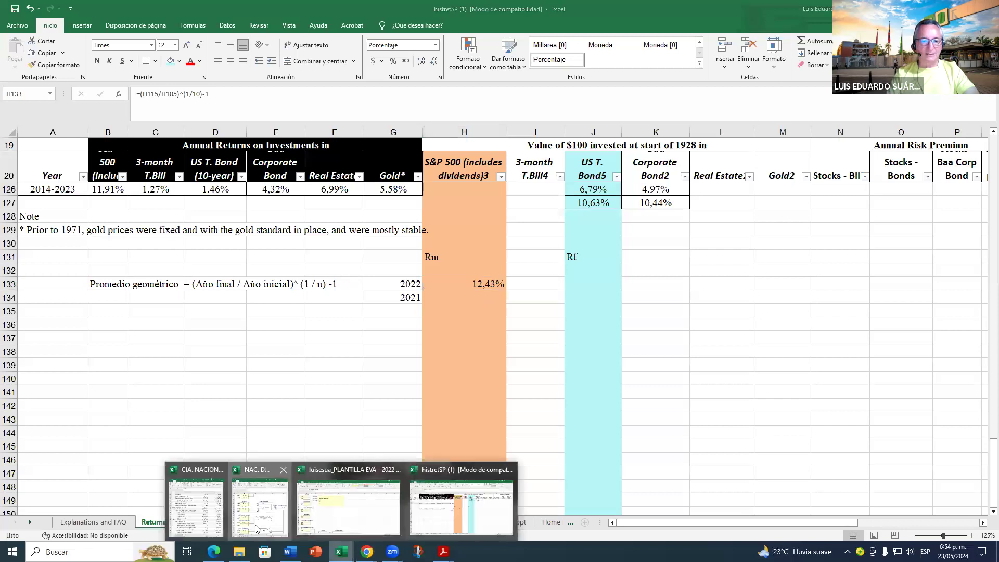
left_click(255, 527)
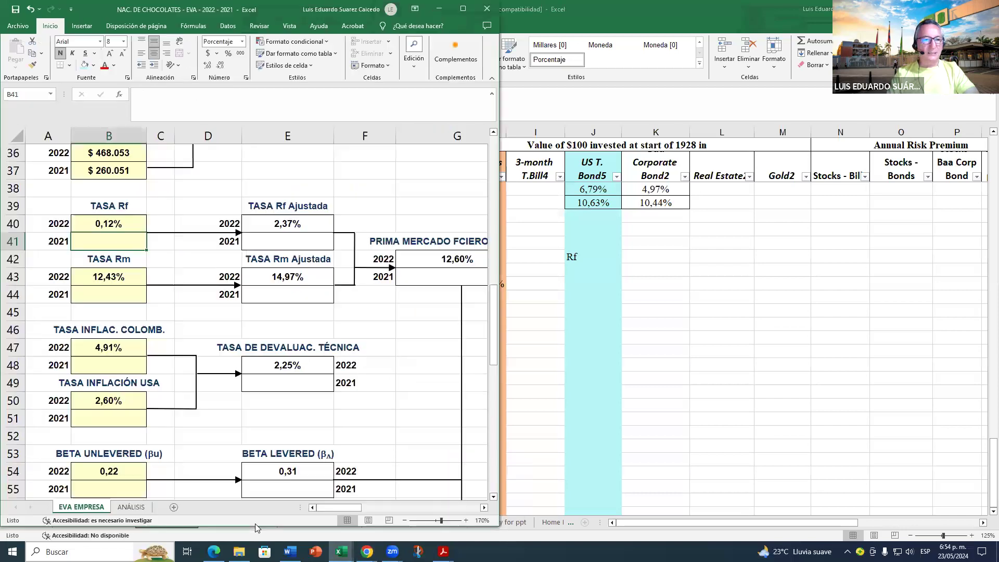
left_click(103, 278)
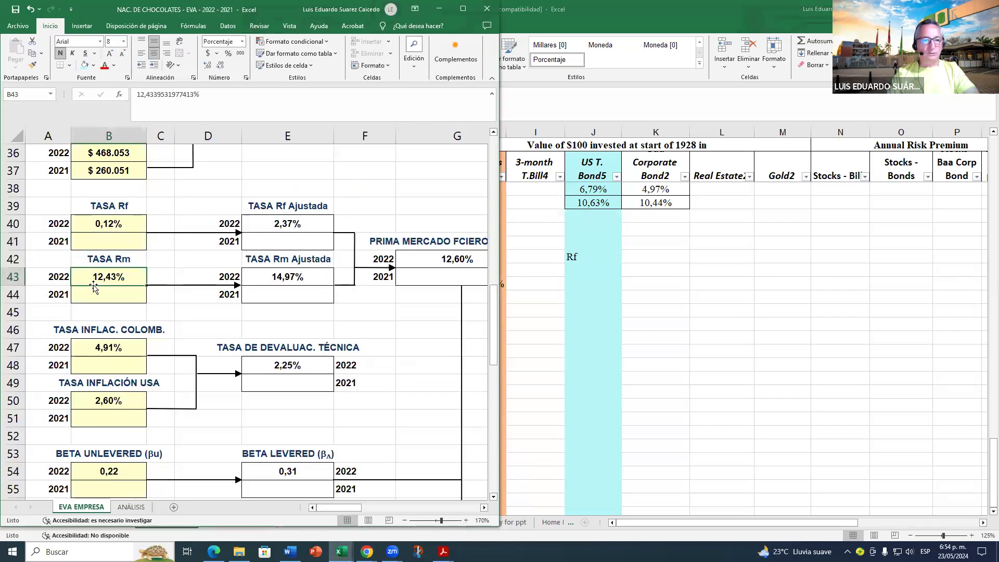
left_click(120, 258)
left_click(116, 278)
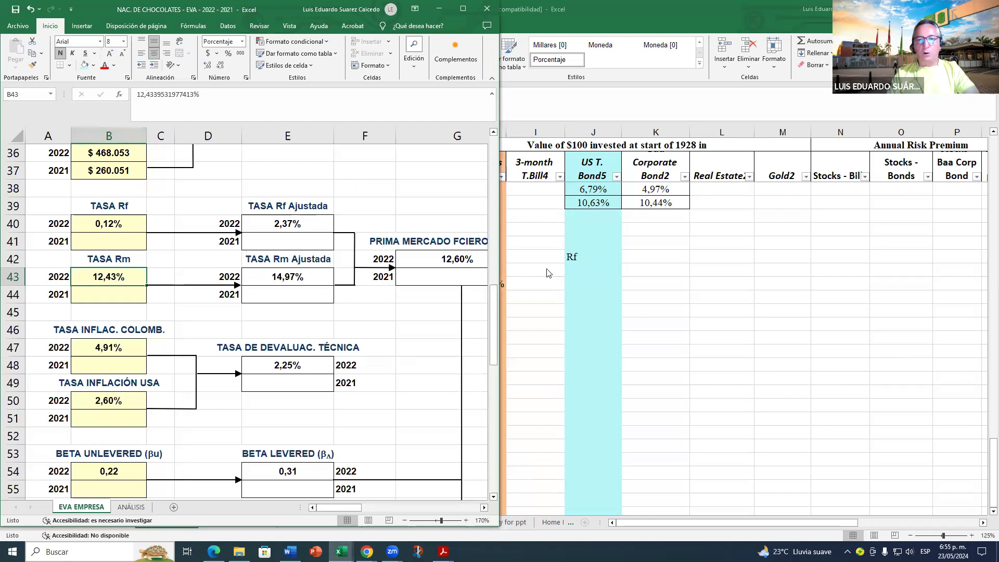
left_click(519, 271)
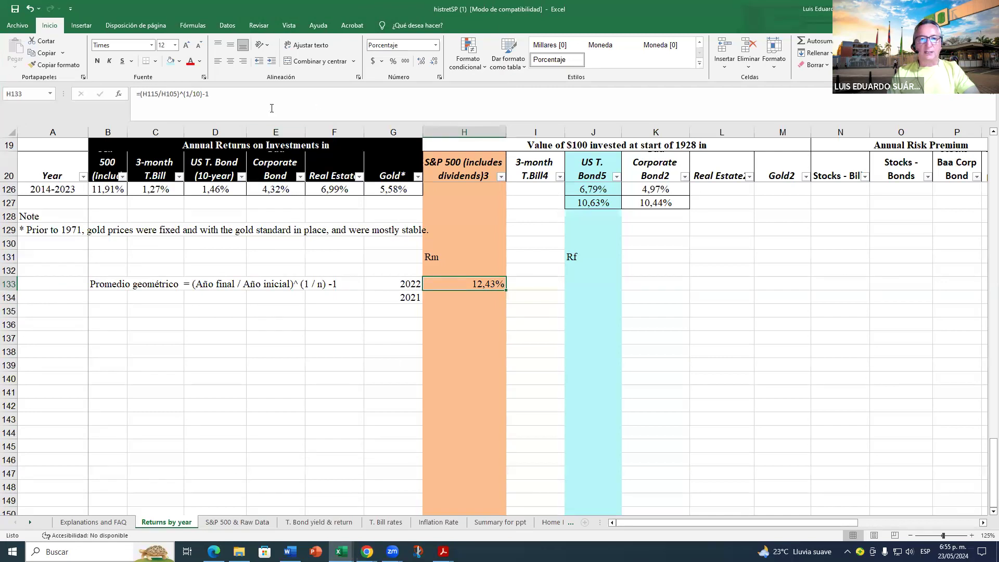
Step: Adjust the Rm percentage's decimals up and back down to two places
left_click(425, 62)
left_click(426, 63)
left_click(425, 62)
left_click(425, 62)
left_click(425, 62)
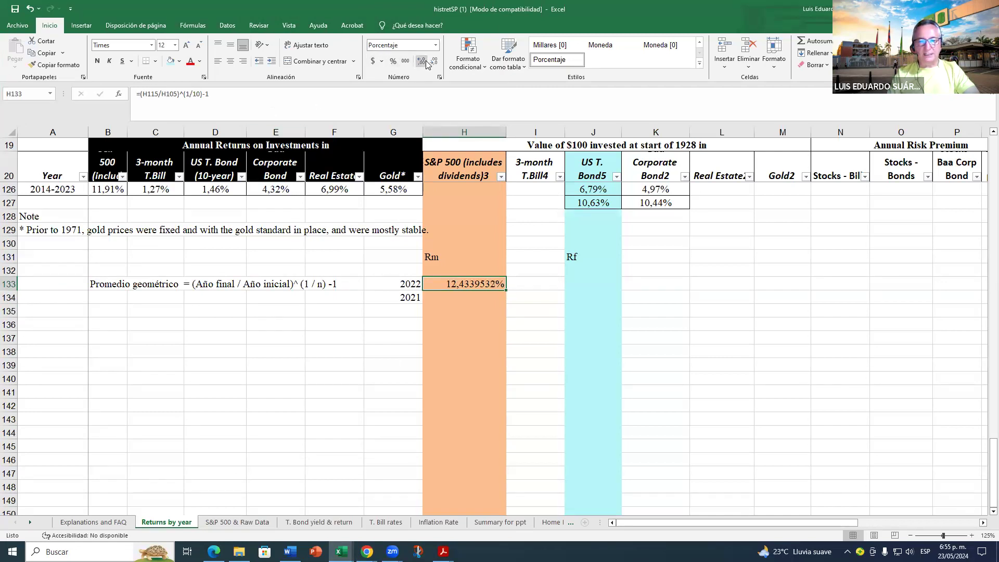
left_click(435, 63)
left_click(434, 62)
left_click(434, 62)
left_click(434, 63)
left_click(434, 62)
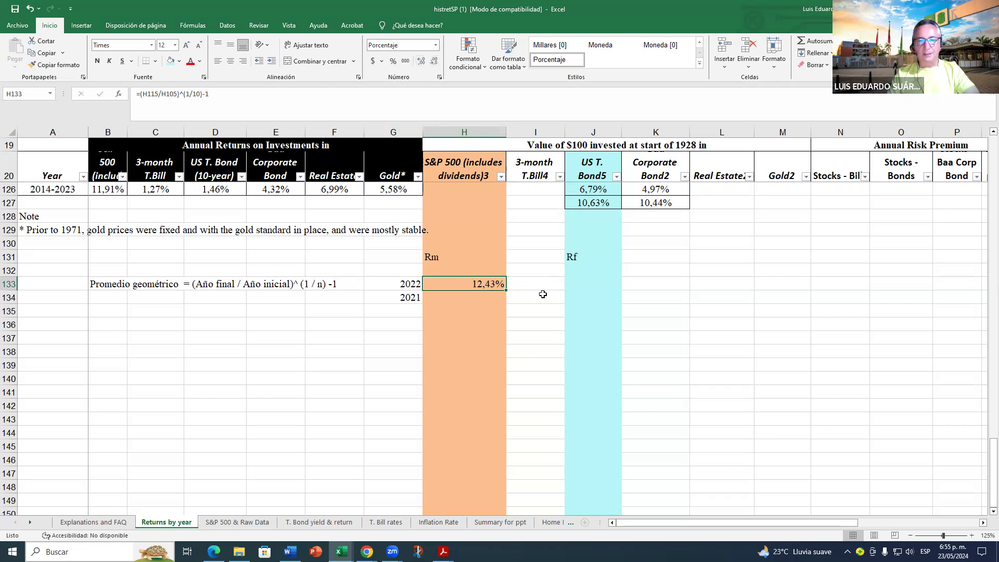
Step: Enter the Rf formula =(J115/J105)^(1/10)-1 in J133 from the US T. Bond values
left_click(586, 281)
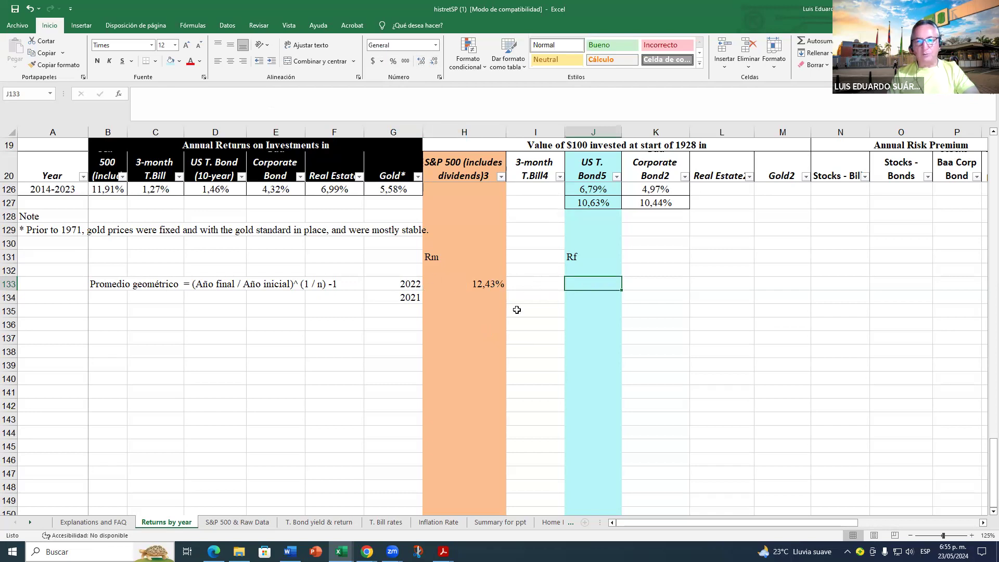
scroll(564, 303, "up", 1)
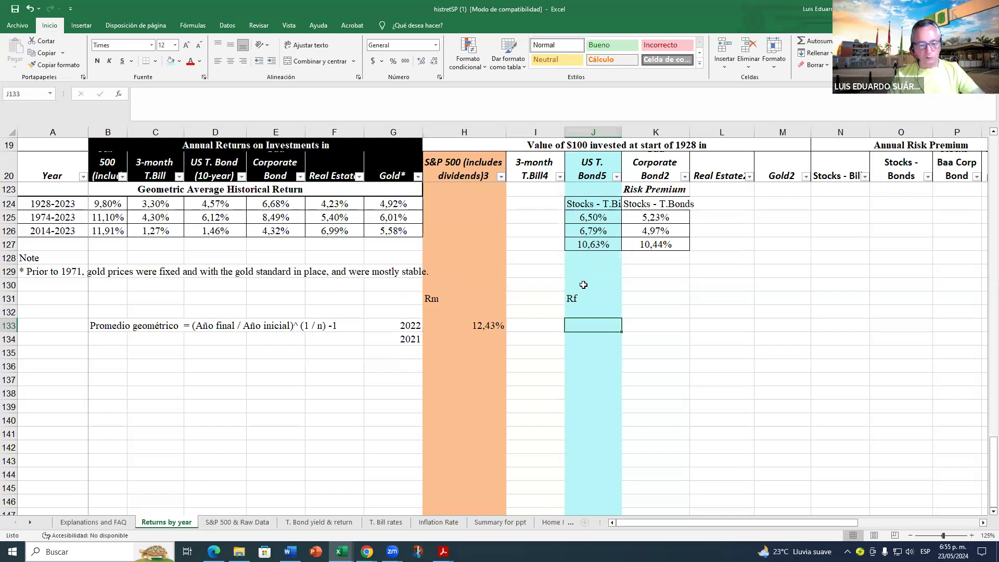
type("=(")
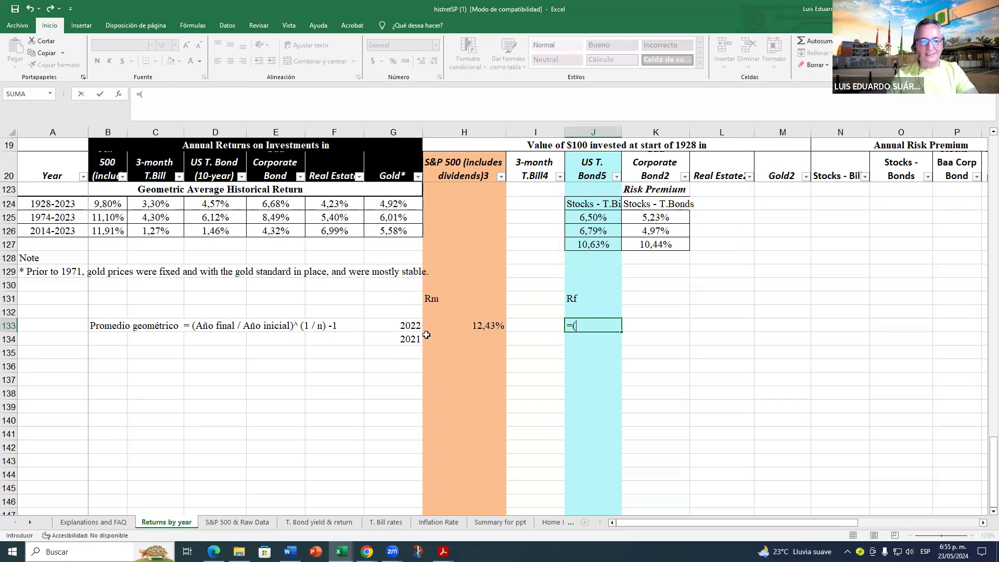
scroll(562, 396, "up", 5)
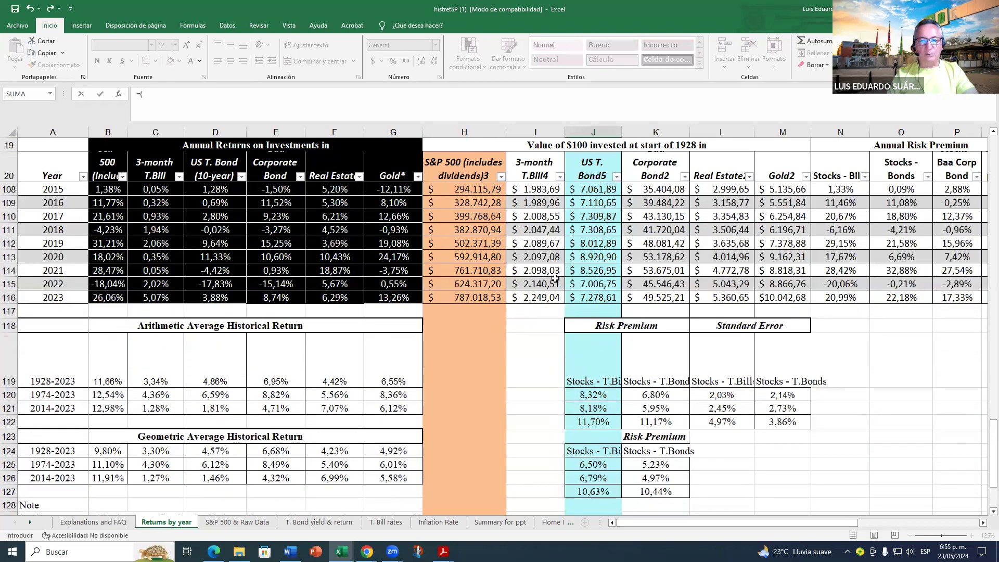
left_click(603, 283)
type("/")
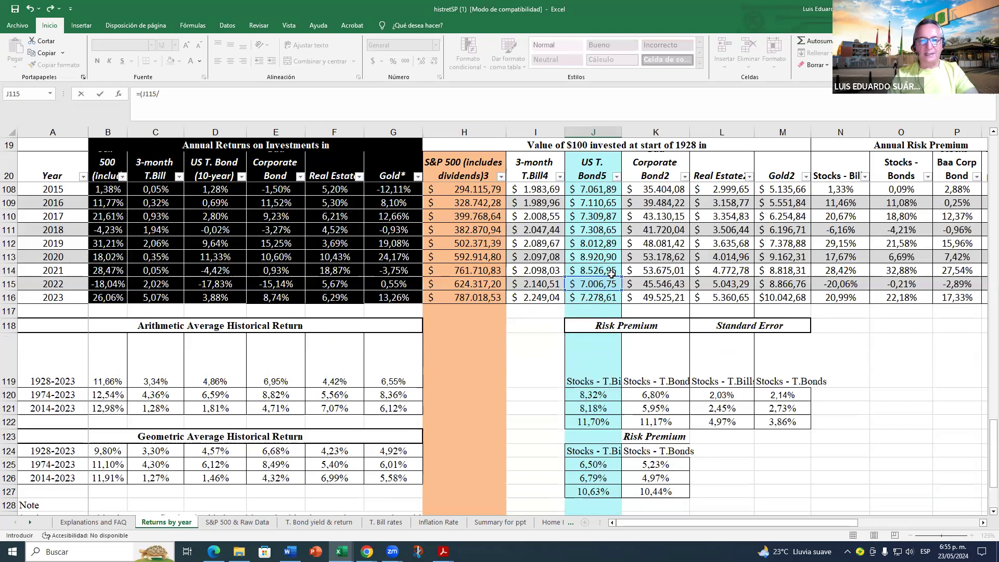
scroll(612, 274, "up", 2)
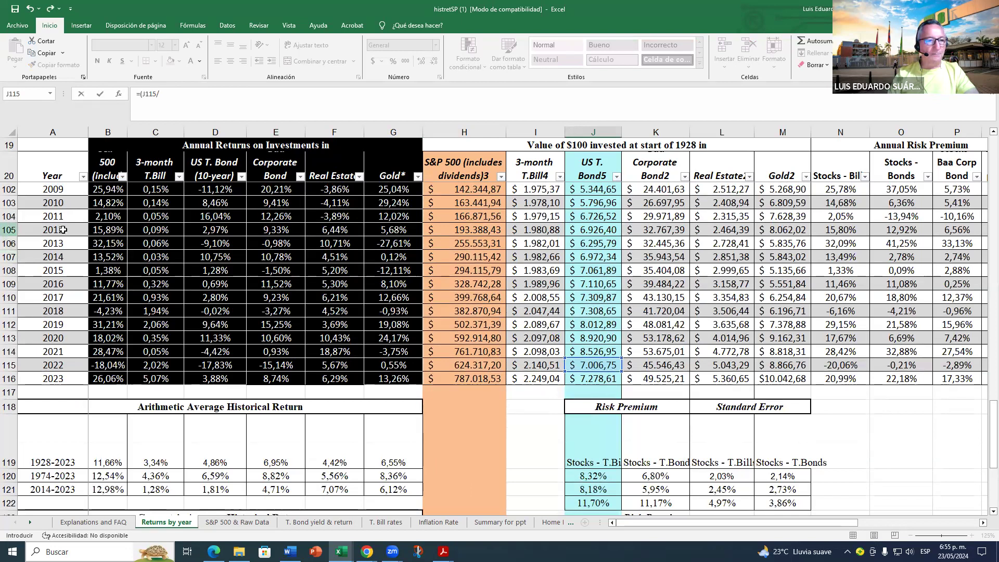
left_click(583, 230)
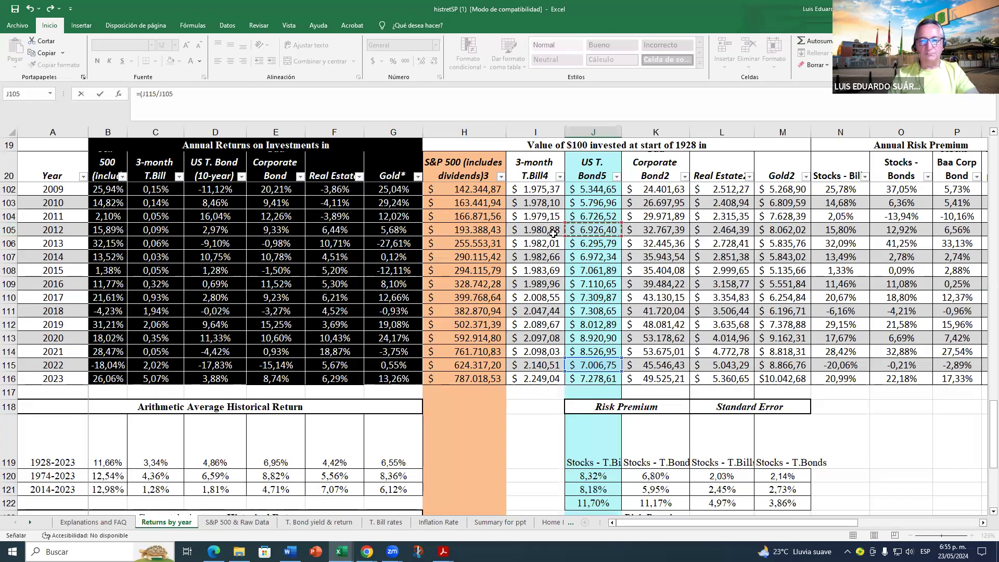
type(")")
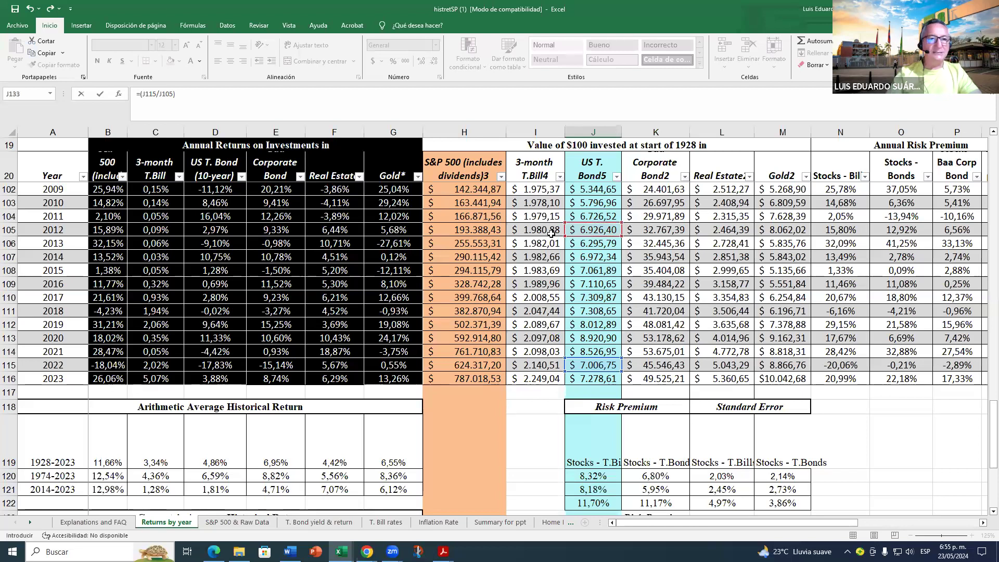
scroll(616, 275, "down", 10)
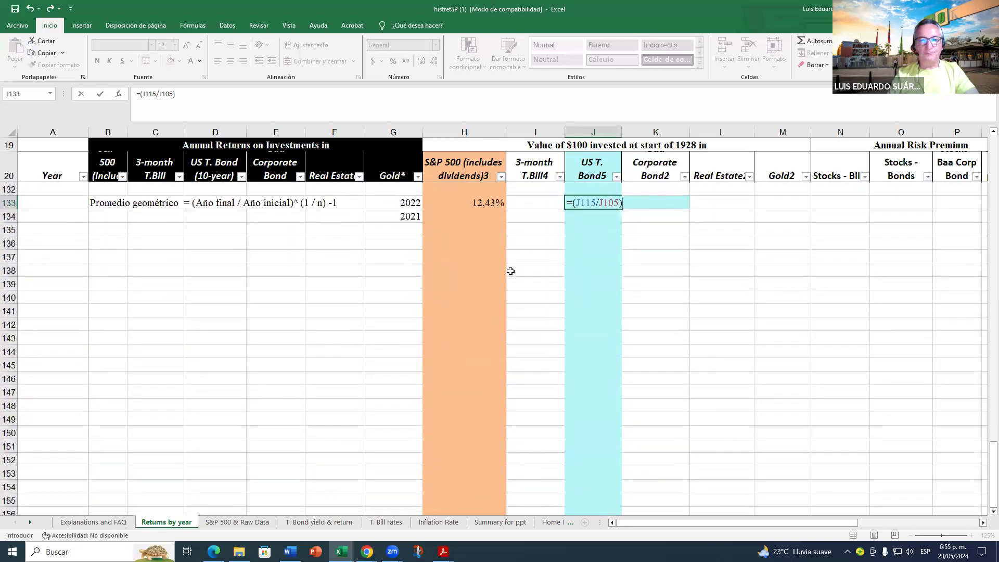
scroll(511, 267, "up", 1)
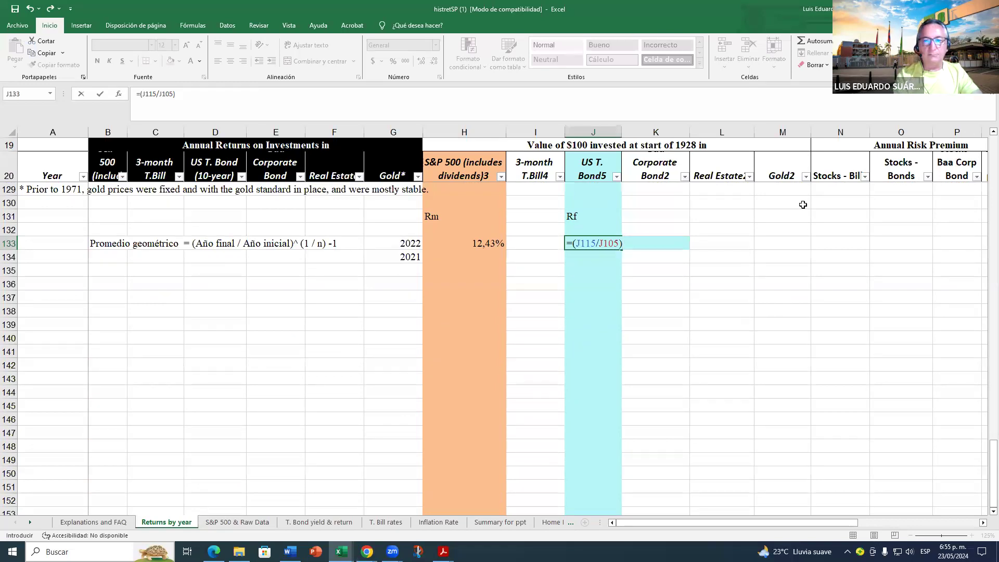
type("(")
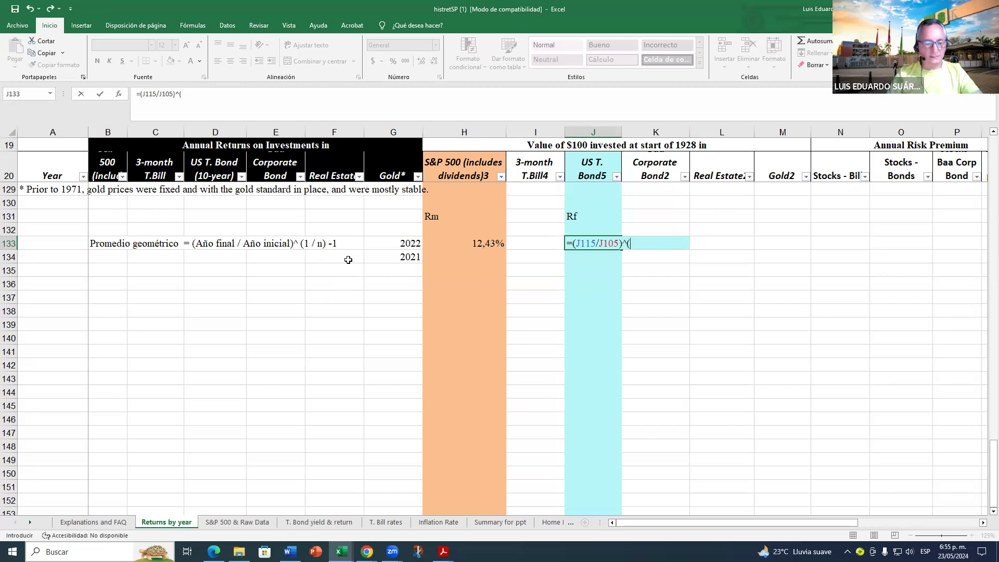
type("1/10)-1")
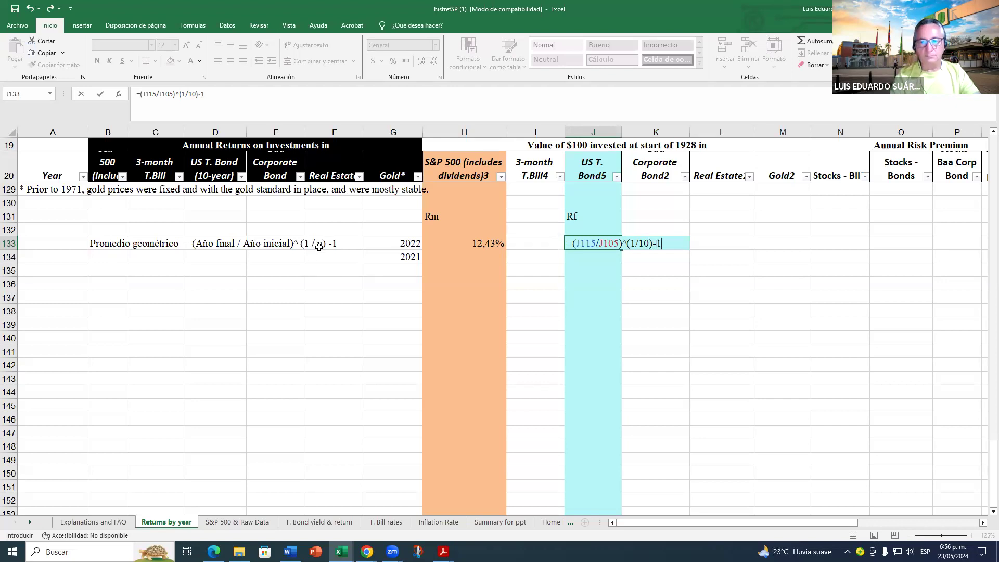
key("Return")
Step: Format J133 as a percentage with two decimals, showing 0,12%
left_click(607, 240)
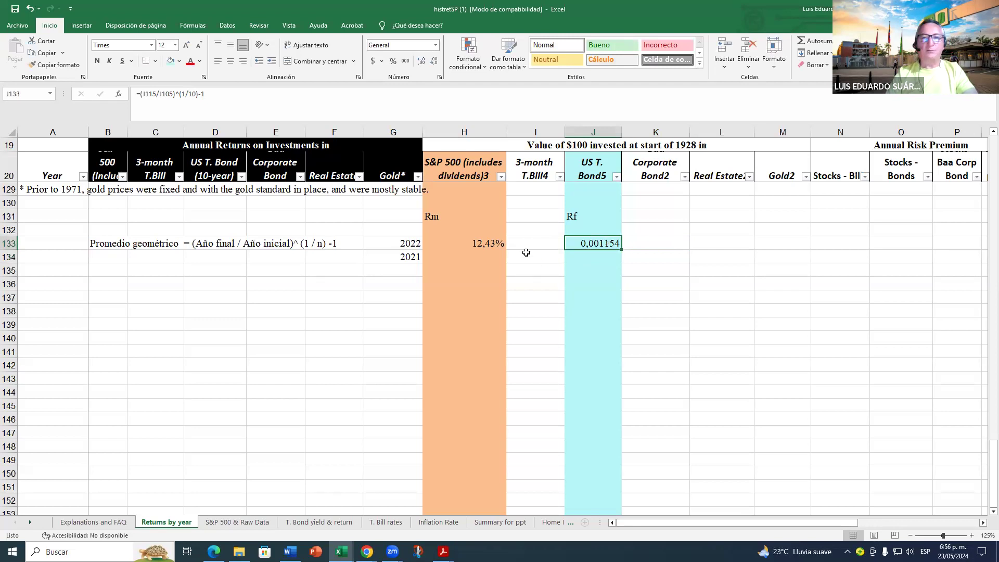
left_click(394, 60)
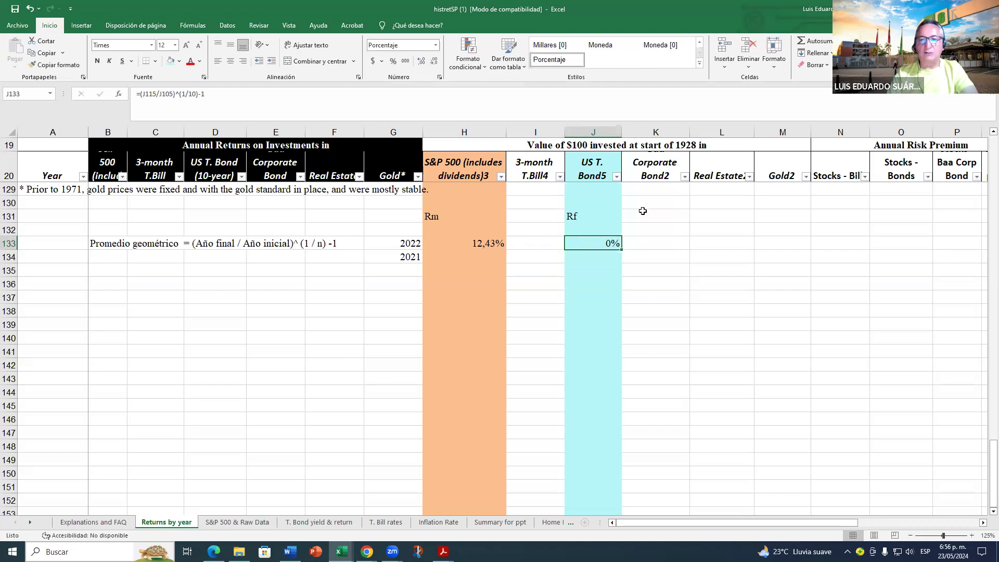
left_click(419, 65)
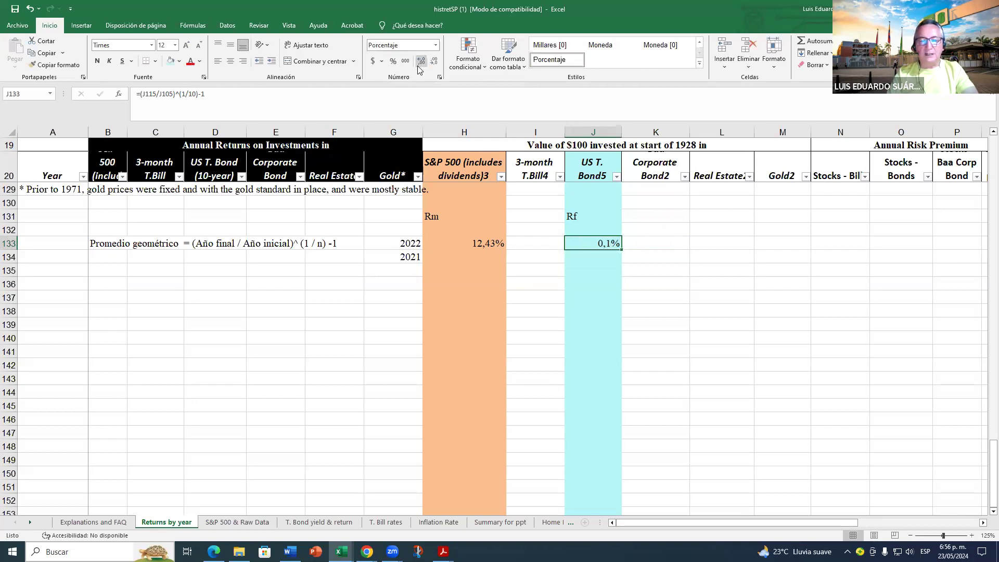
left_click(421, 61)
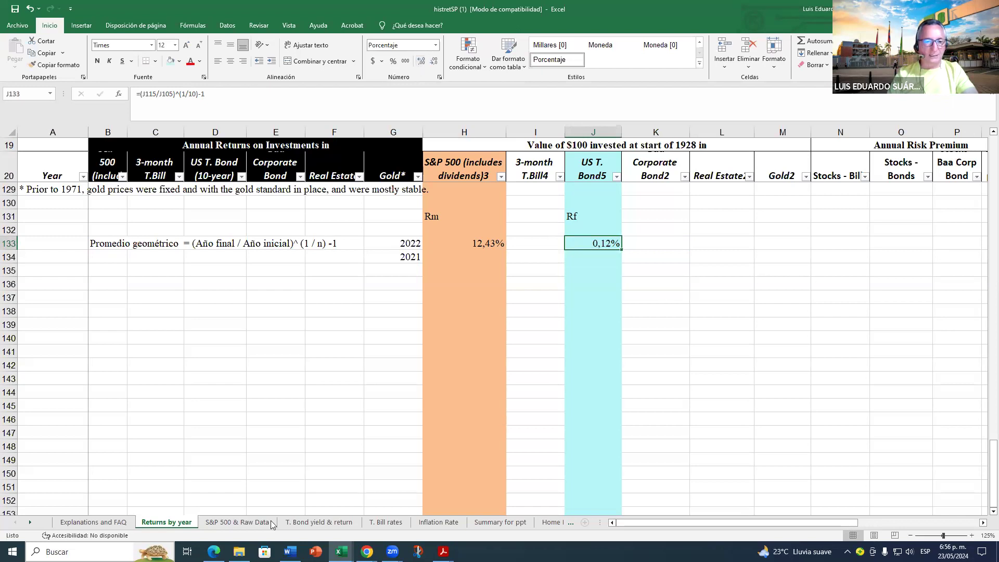
Step: Compare the EVA workbook with the returns sheet, checking the year labels 2022 and 2021
key("alt+Tab")
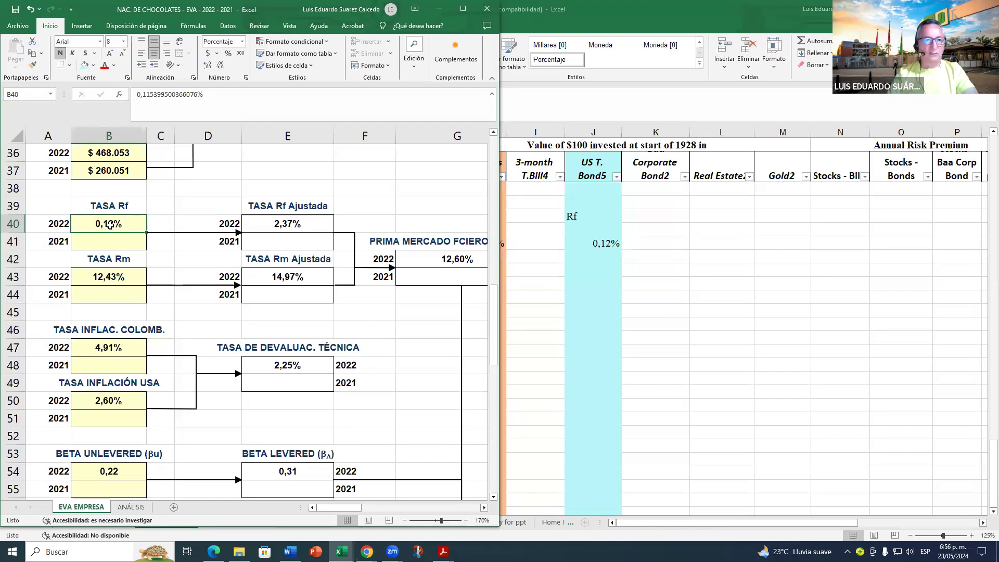
key("alt+Tab")
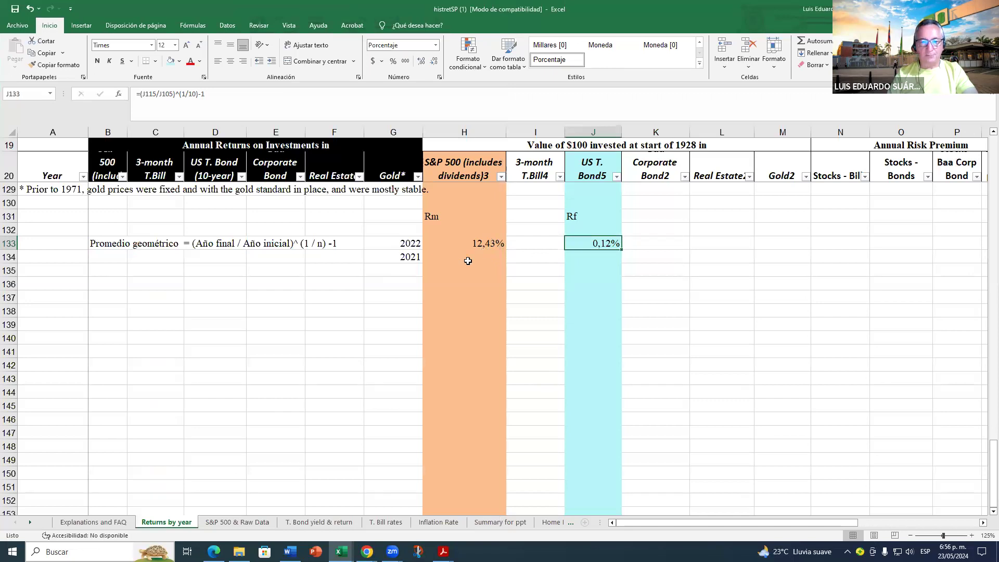
left_click(469, 257)
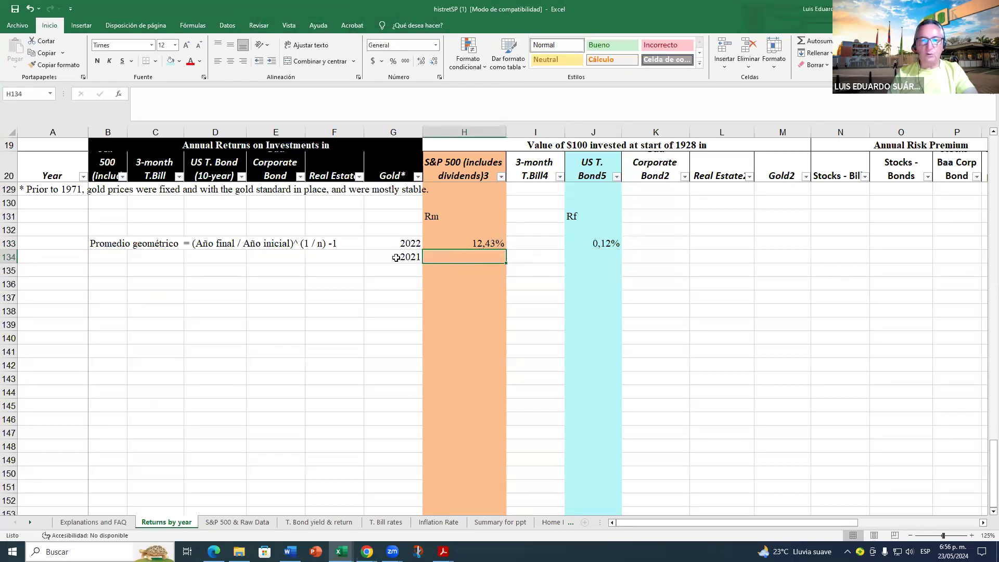
left_click(415, 243)
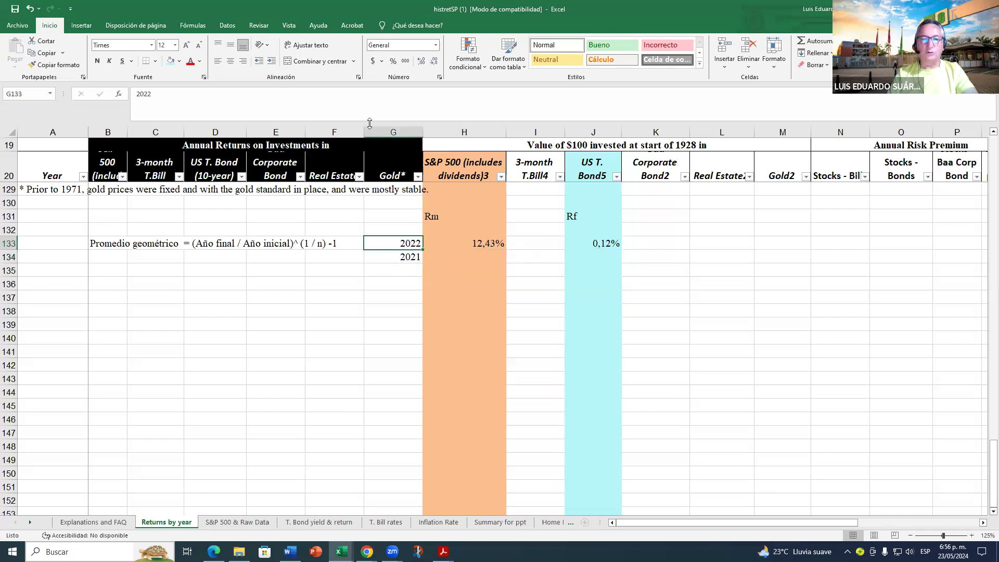
left_click(414, 257)
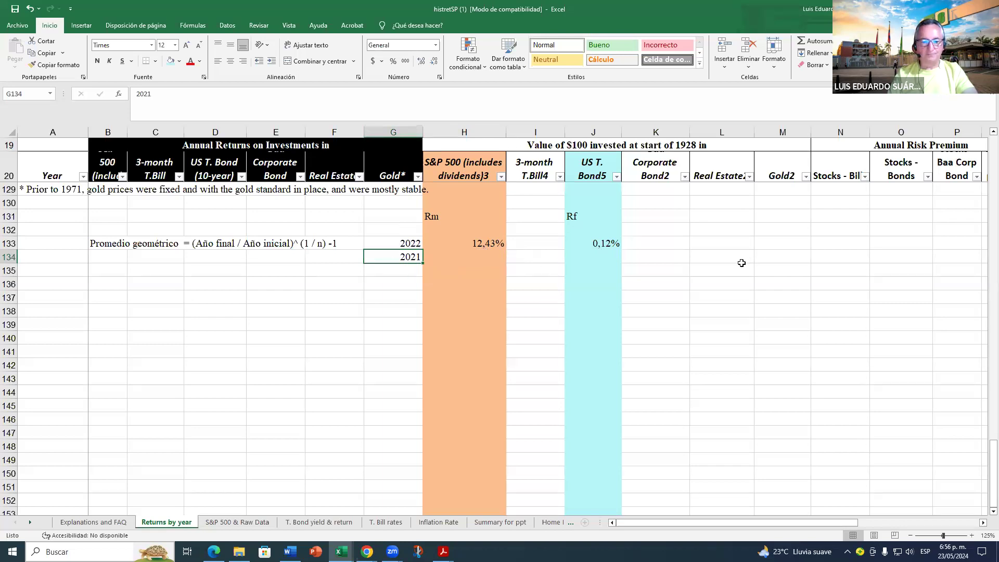
Step: Check the 2022 Colombian inflation value in the EVA workbook, then switch to the links PDF
mouse_move(342, 552)
left_click(284, 523)
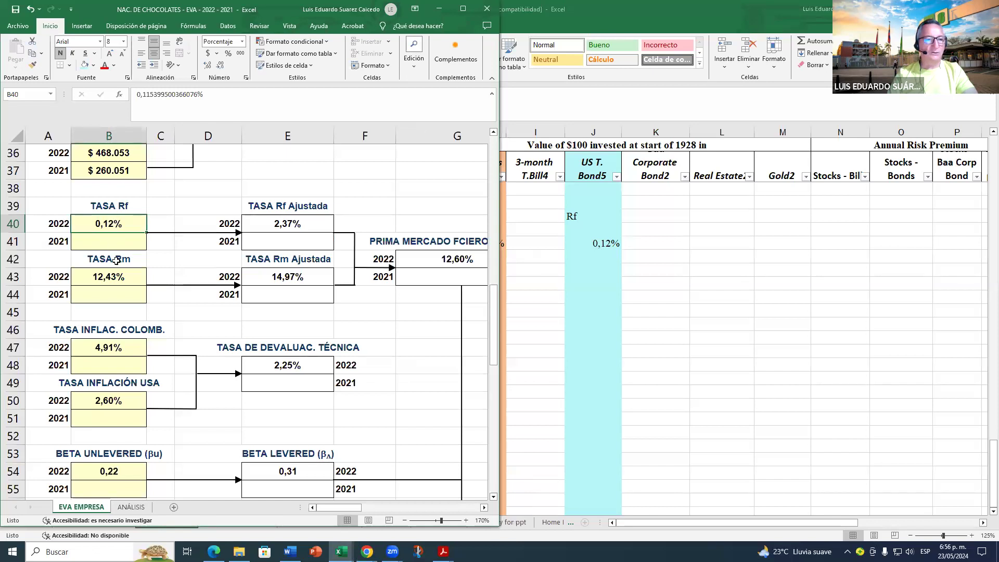
scroll(112, 275, "down", 1)
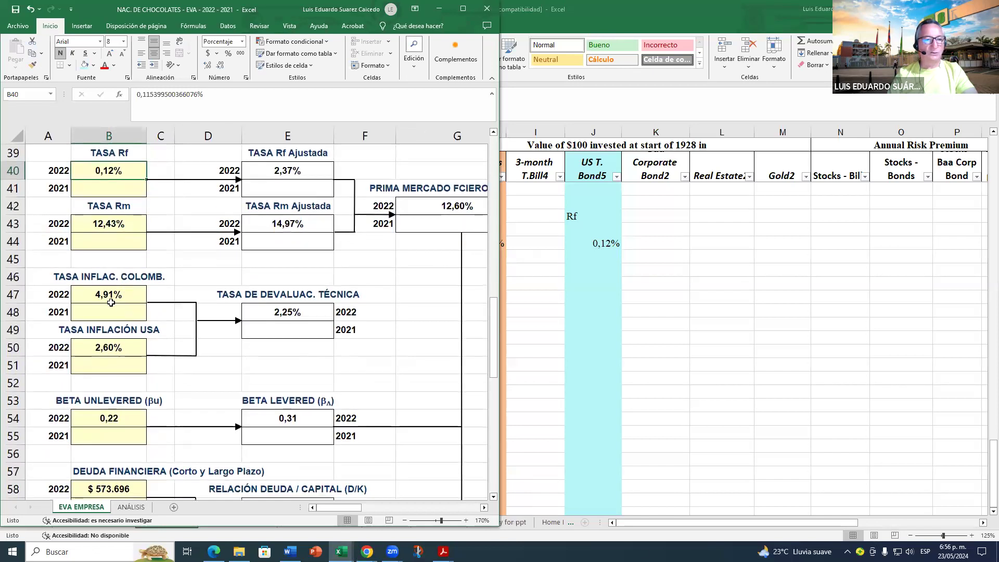
left_click(113, 294)
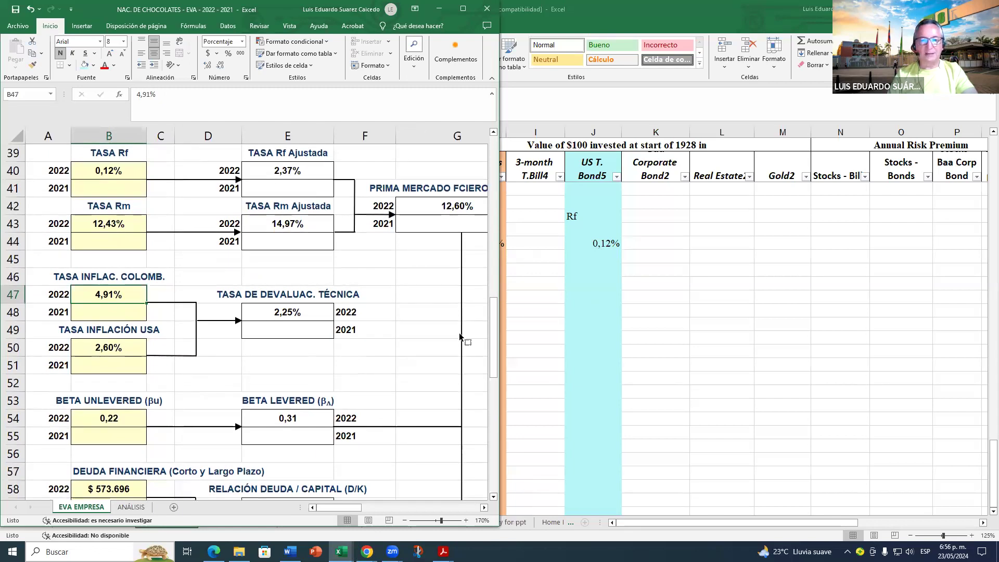
key("alt+Tab")
scroll(144, 290, "down", 1)
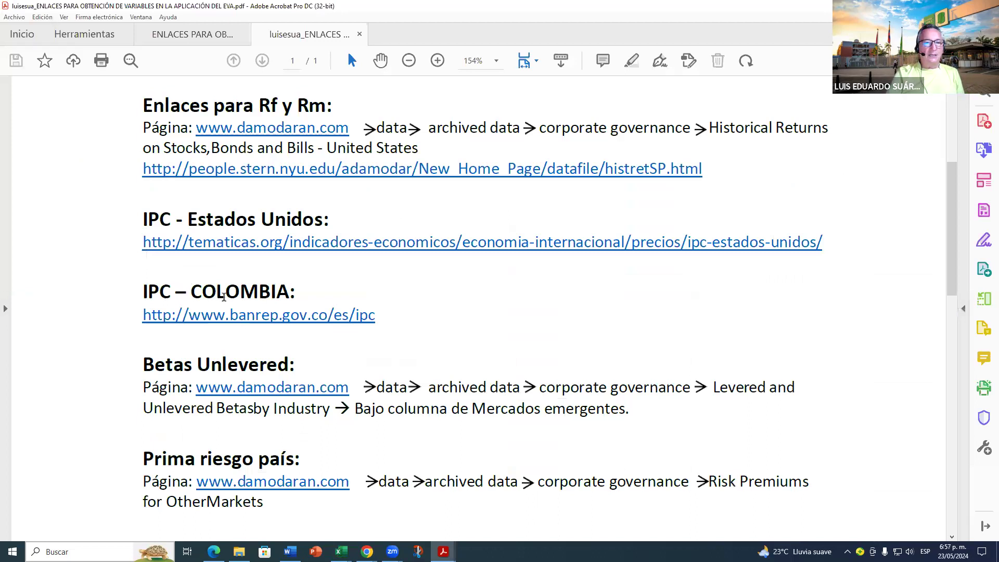
left_click(262, 319)
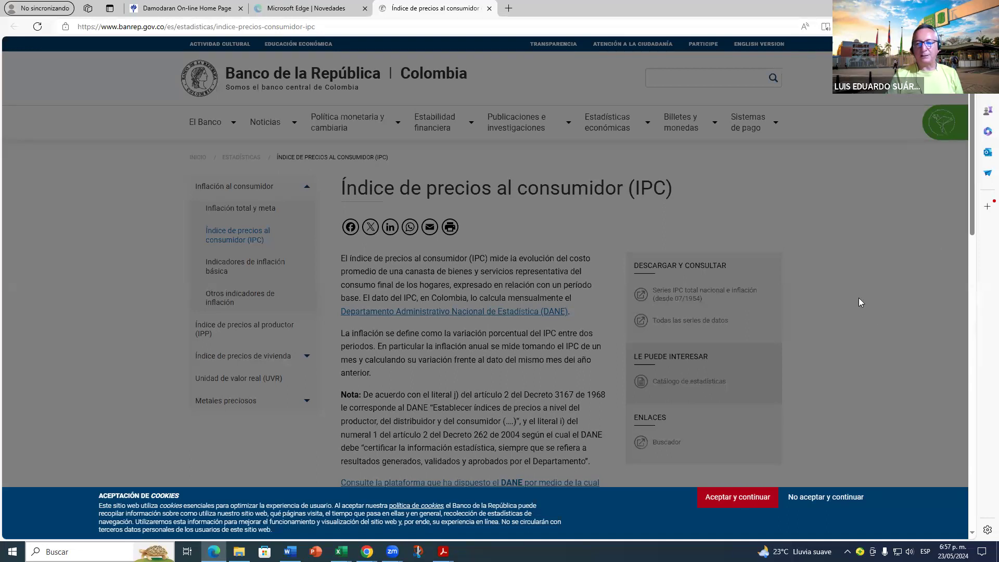
Step: Zoom the IPC page to 125% and inspect the Todas las series de datos link
scroll(844, 331, "down", 1)
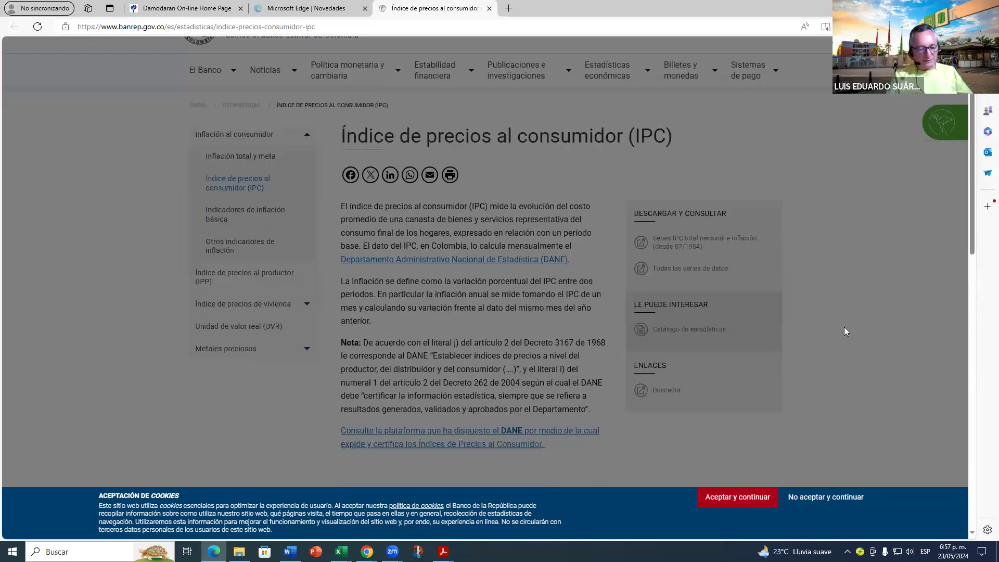
key("ctrl+plus")
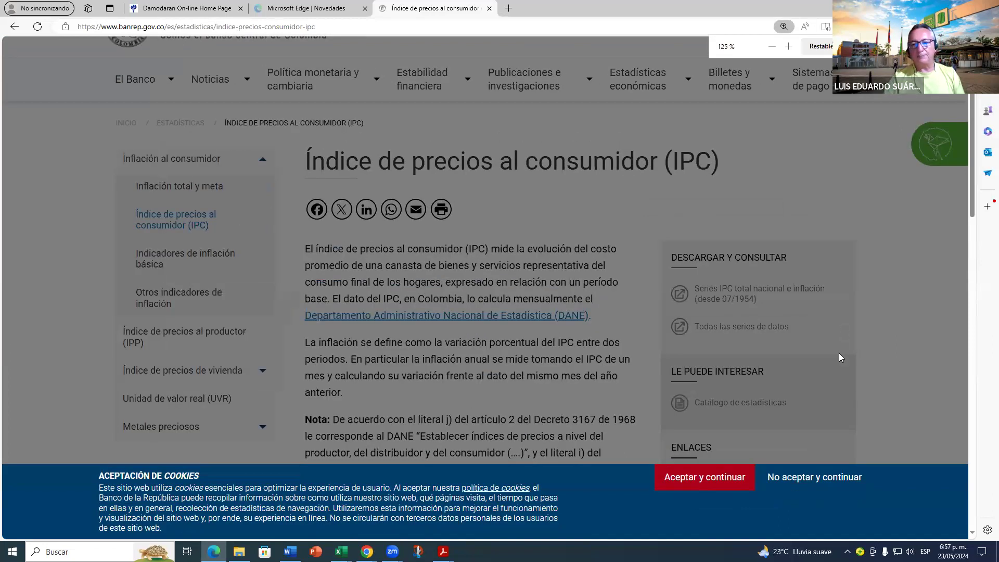
scroll(839, 353, "down", 1)
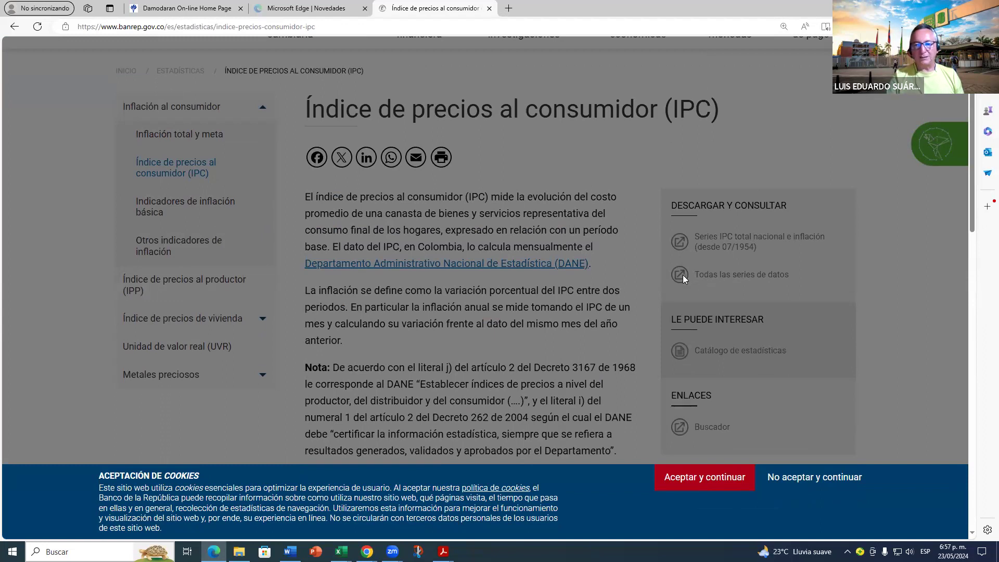
right_click(707, 276)
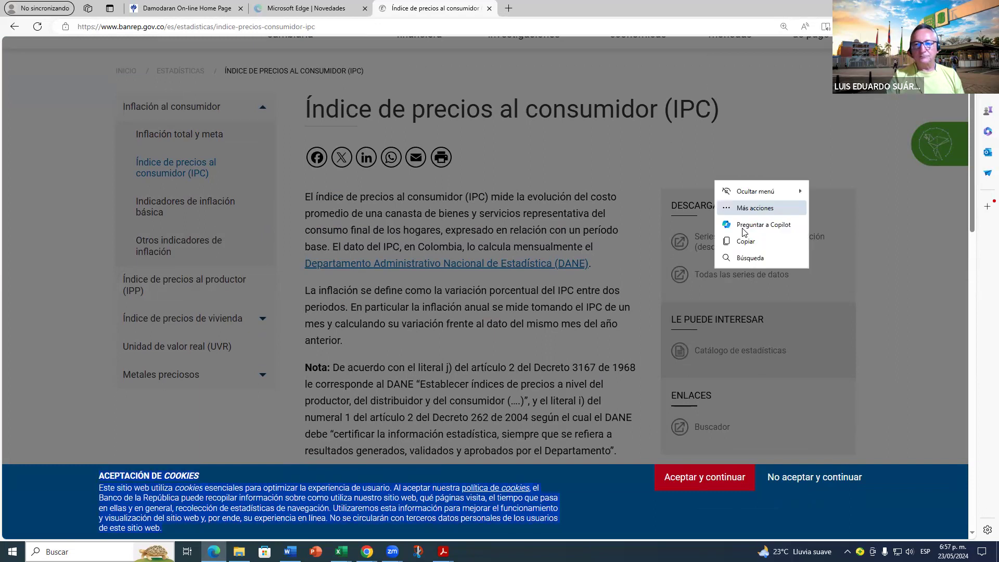
left_click(801, 279)
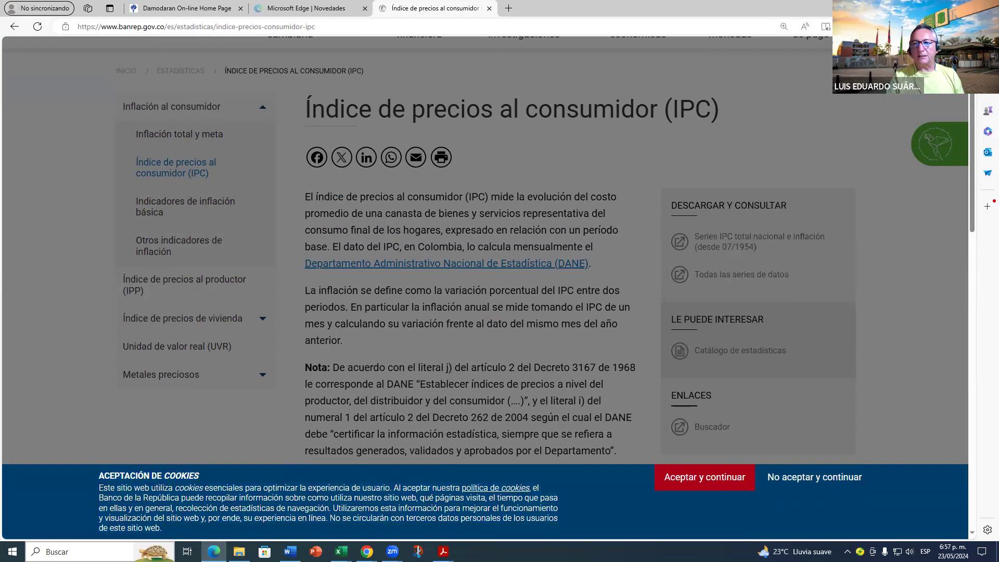
Step: Open Edge's Configuración page in a new tab from the browser menu
left_click(967, 27)
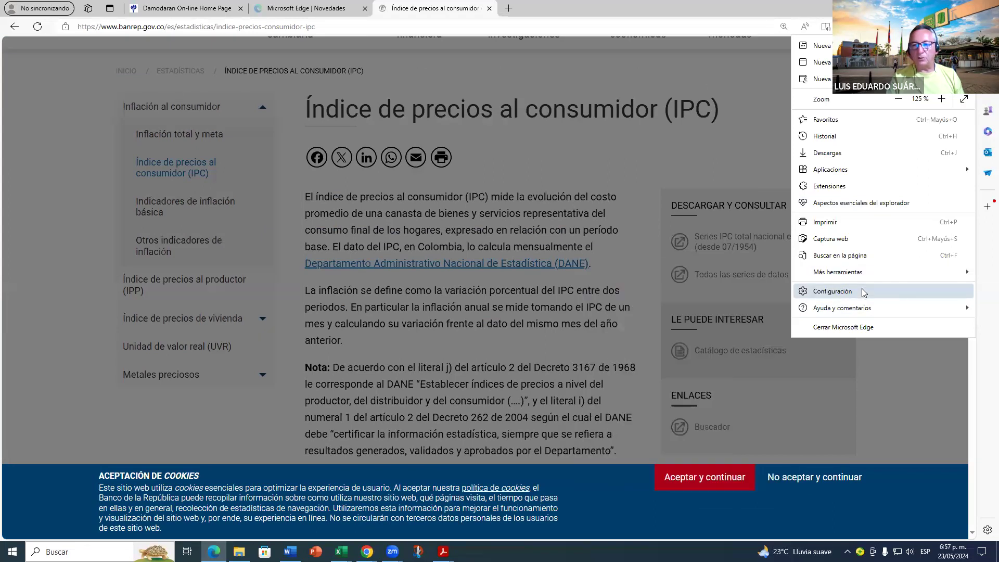
left_click(863, 292)
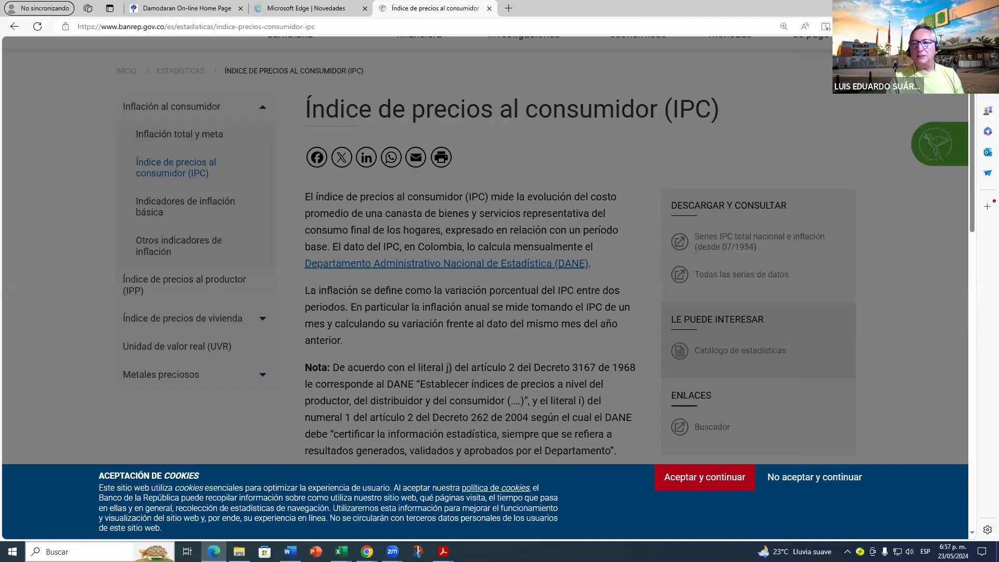
left_click(980, 26)
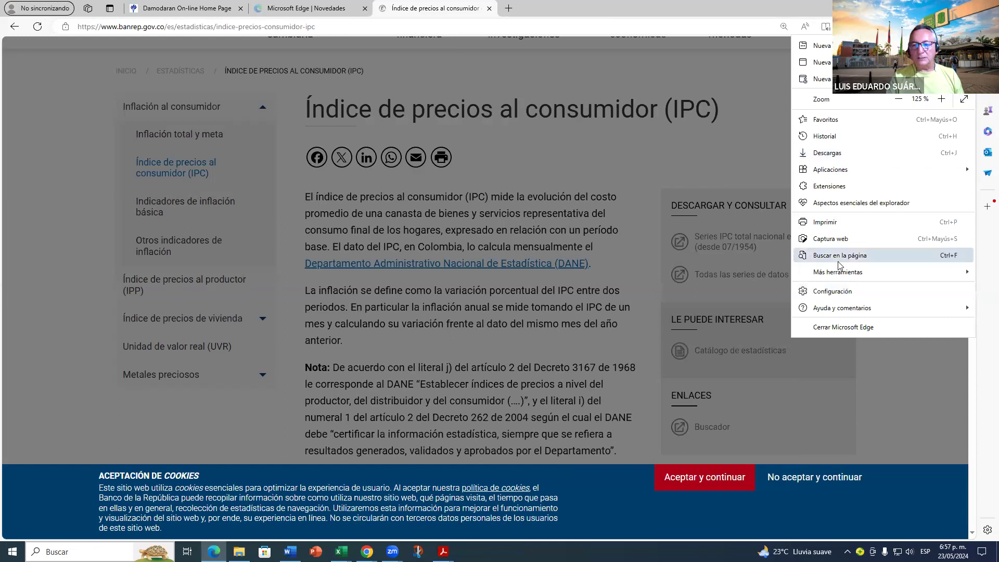
left_click(848, 298)
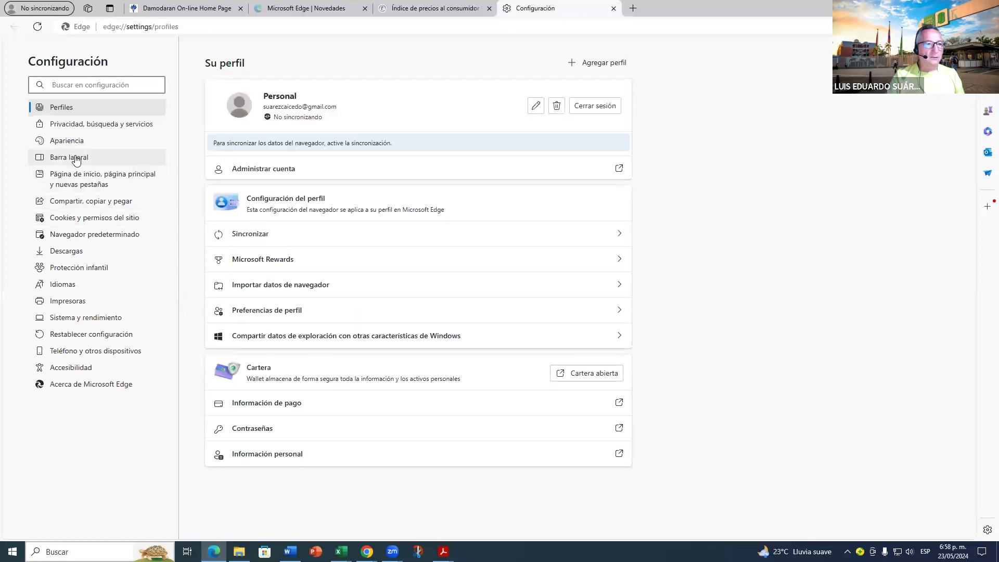
Step: Review the privacy and Cookies y permisos del sitio settings, then close the settings tab
left_click(95, 125)
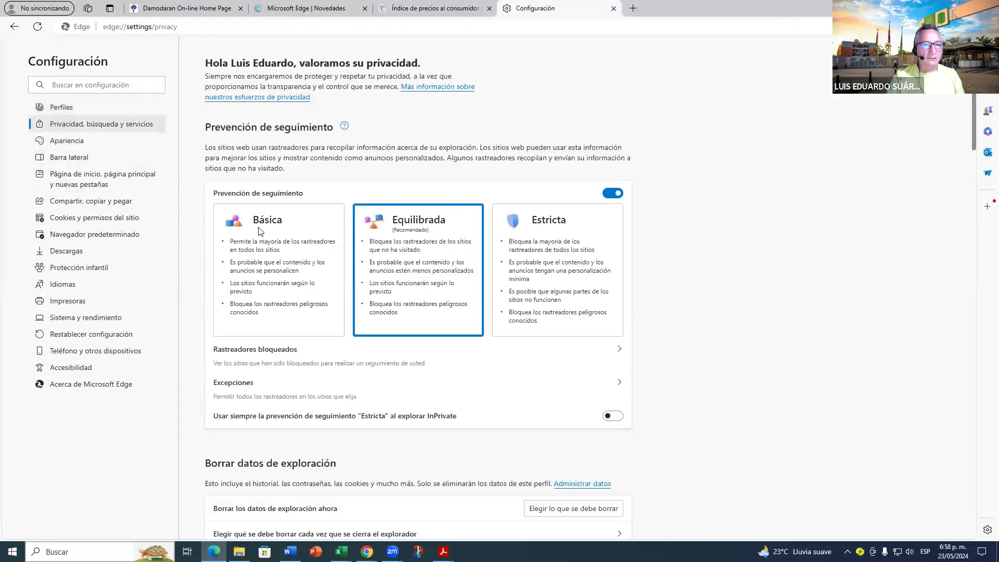
scroll(349, 250, "down", 5)
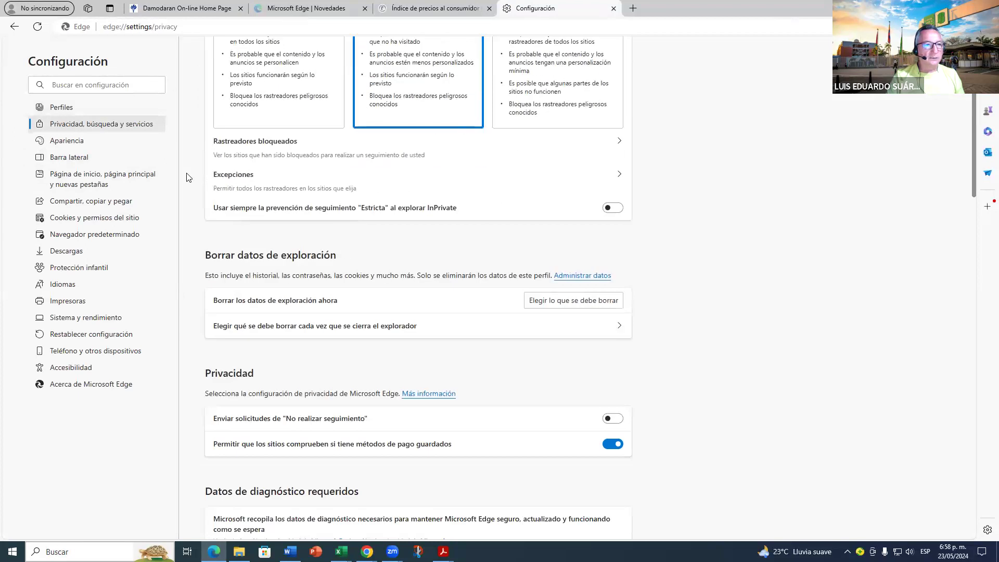
scroll(474, 256, "down", 4)
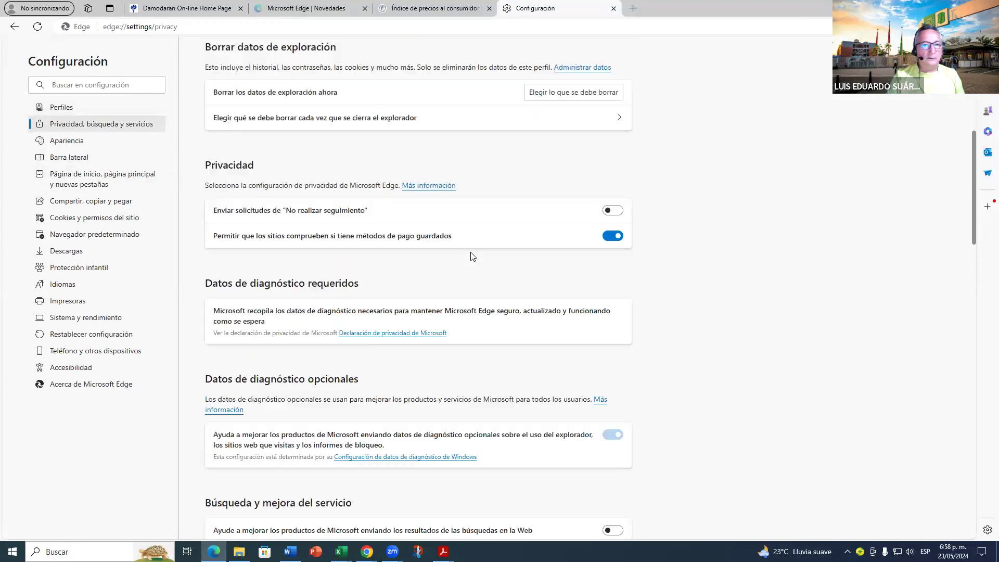
scroll(470, 268, "down", 3)
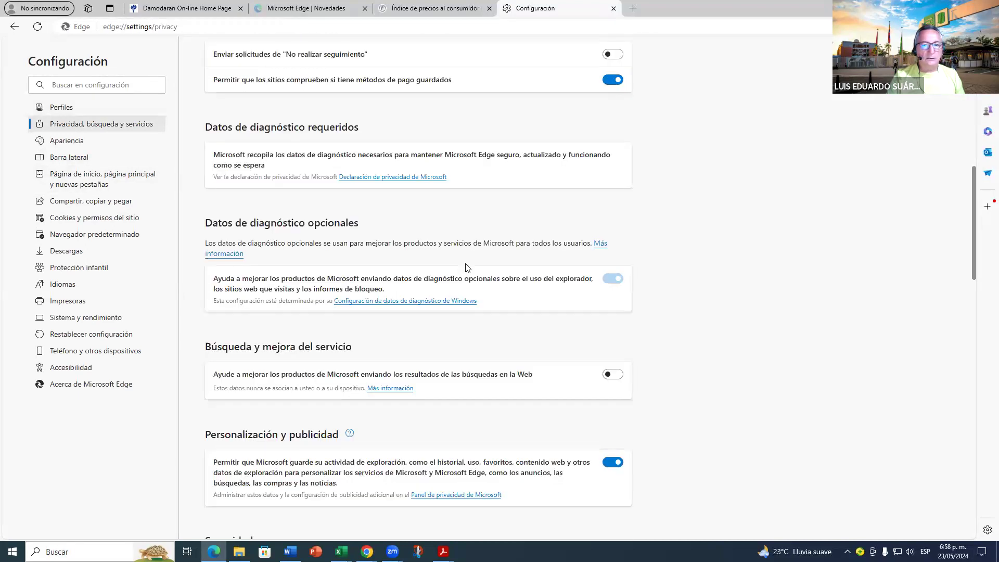
scroll(466, 264, "up", 4)
scroll(489, 254, "up", 7)
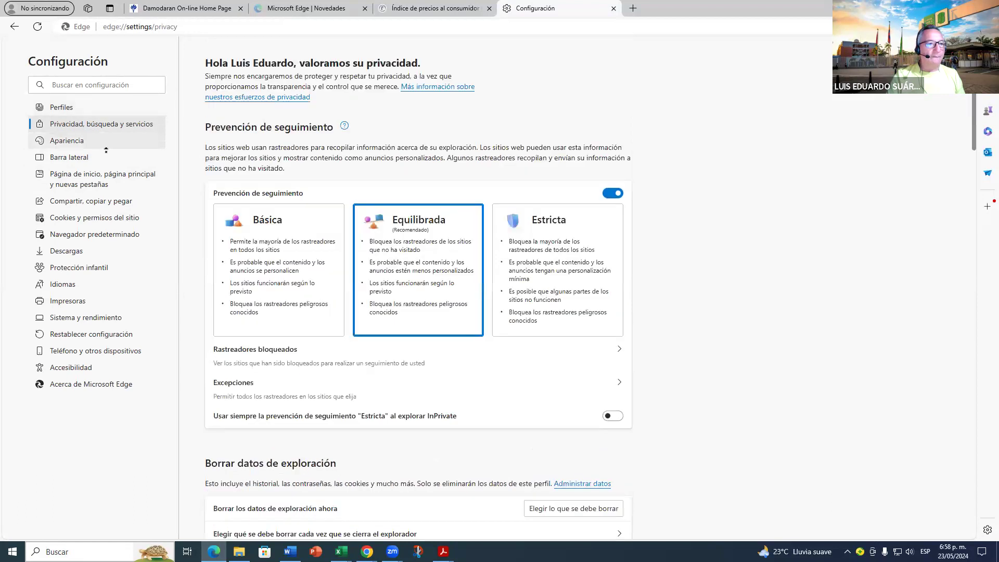
left_click(76, 220)
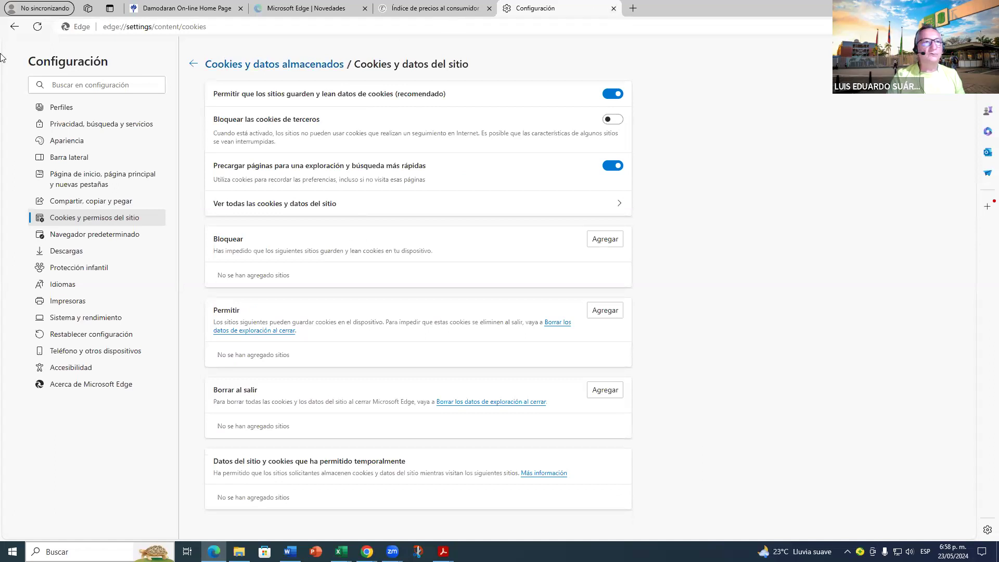
left_click(613, 8)
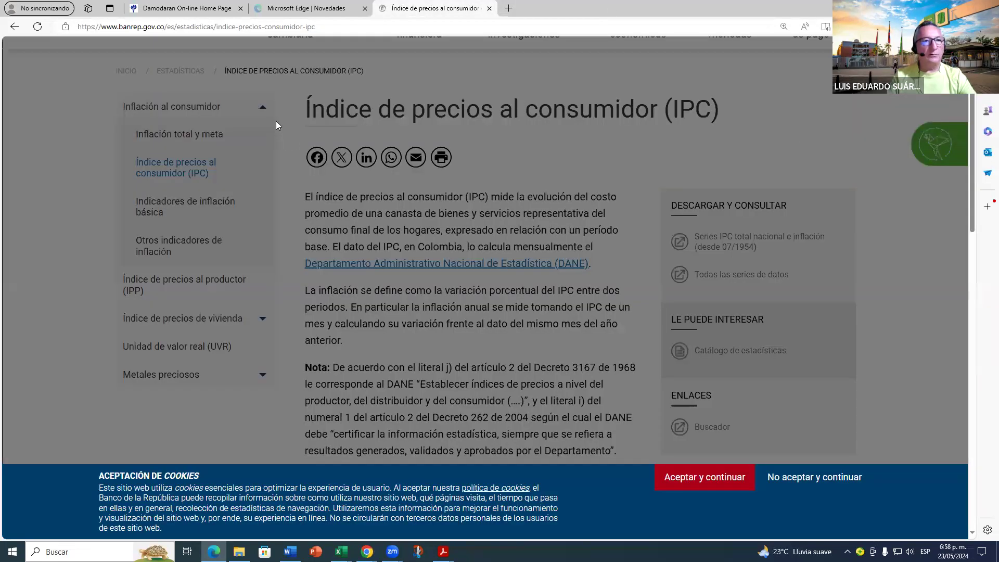
Step: Reload the IPC page and inspect the Todas las series de datos link
left_click(339, 26)
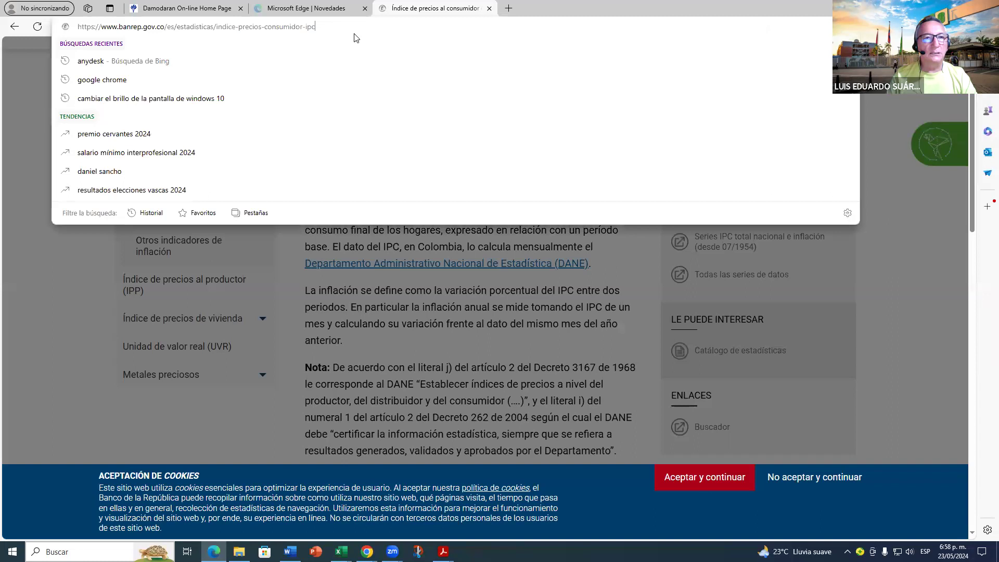
key("Return")
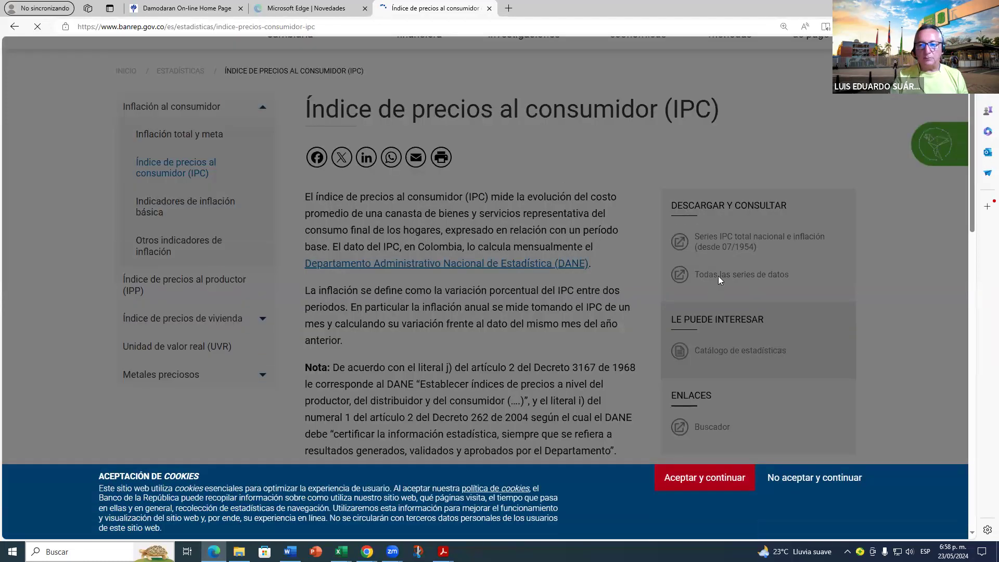
scroll(687, 287, "down", 1)
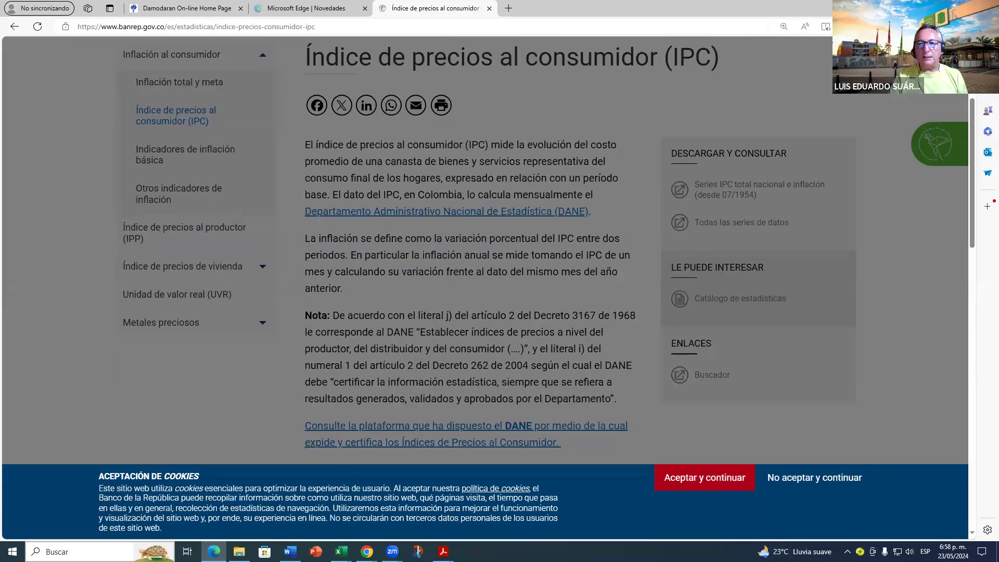
right_click(717, 223)
left_click(711, 220)
left_click_drag(683, 222, 722, 219)
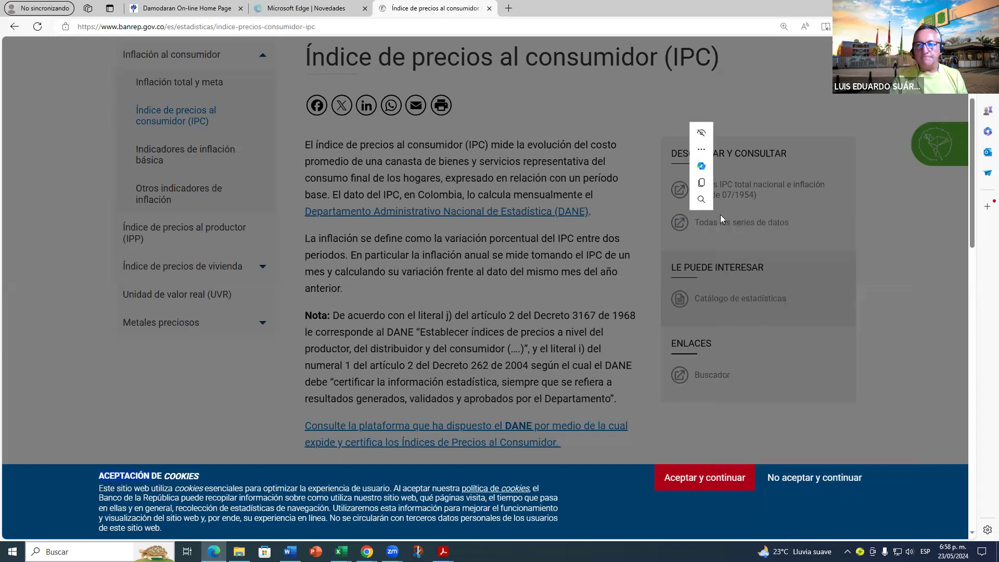
left_click(692, 223)
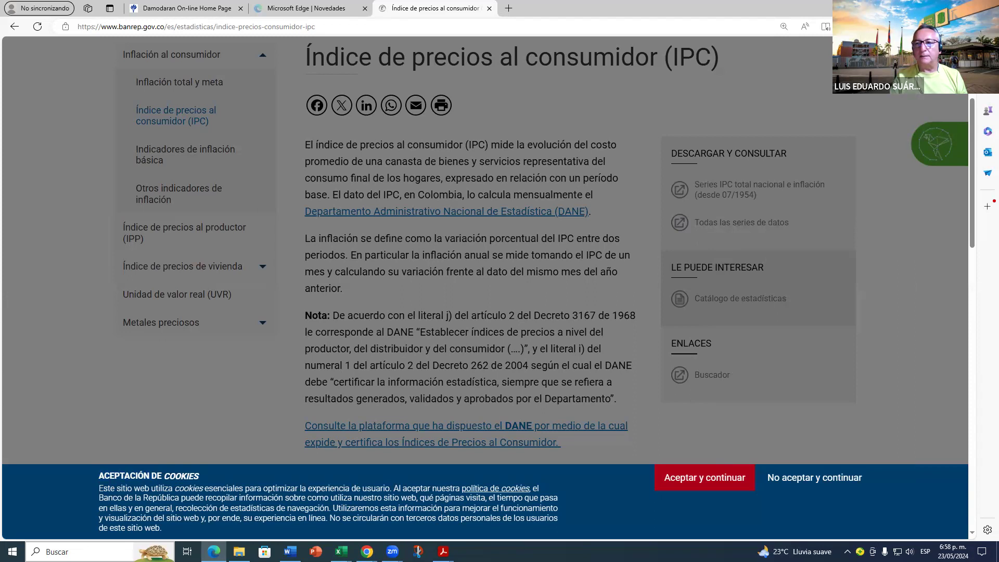
Step: Open Edge's Configuración in a new tab via the Alt+F menu
key("alt+f")
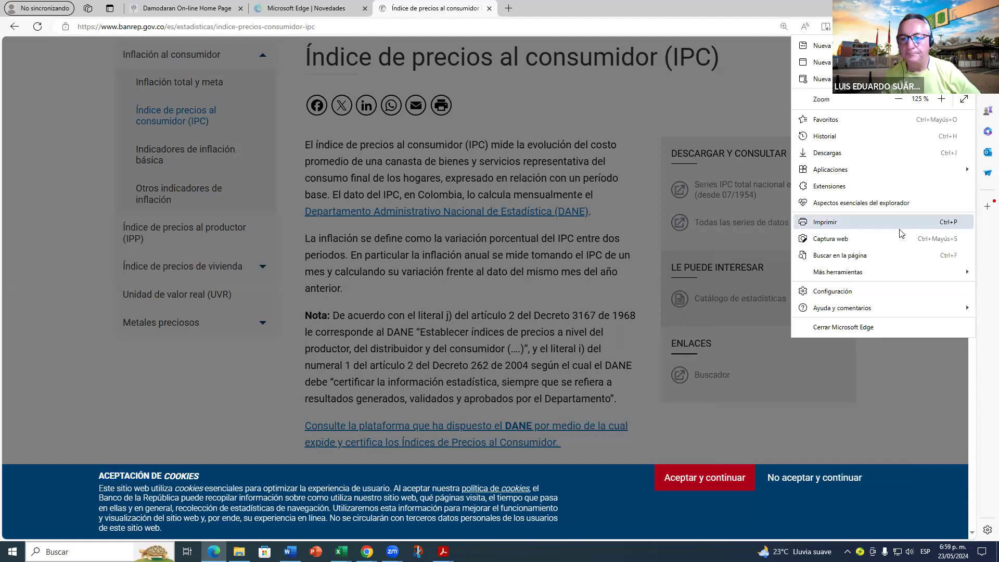
mouse_move(862, 276)
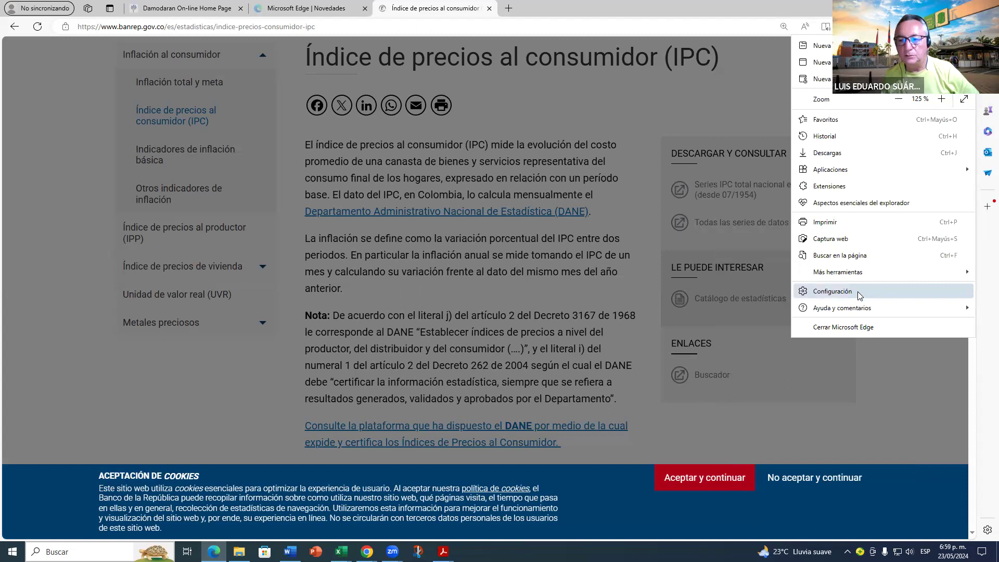
left_click(861, 291)
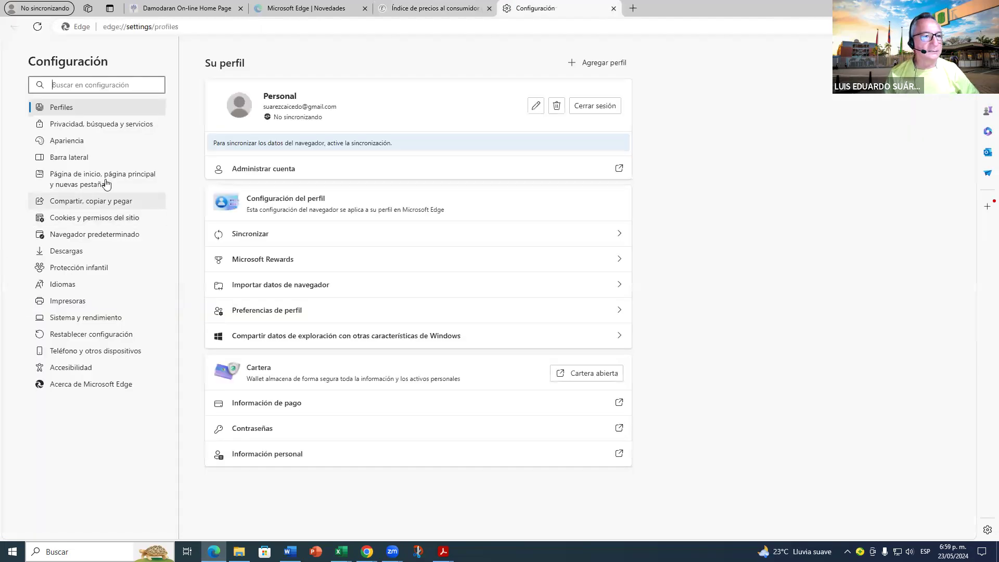
Step: Browse Cookies y permisos del sitio and its Todos los sitios permissions list
left_click(111, 126)
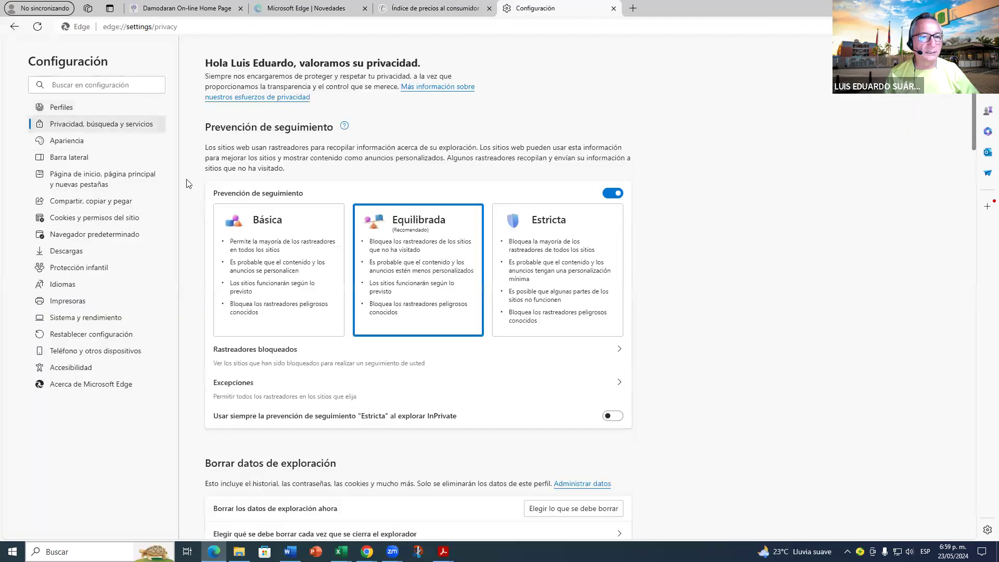
scroll(275, 260, "down", 2)
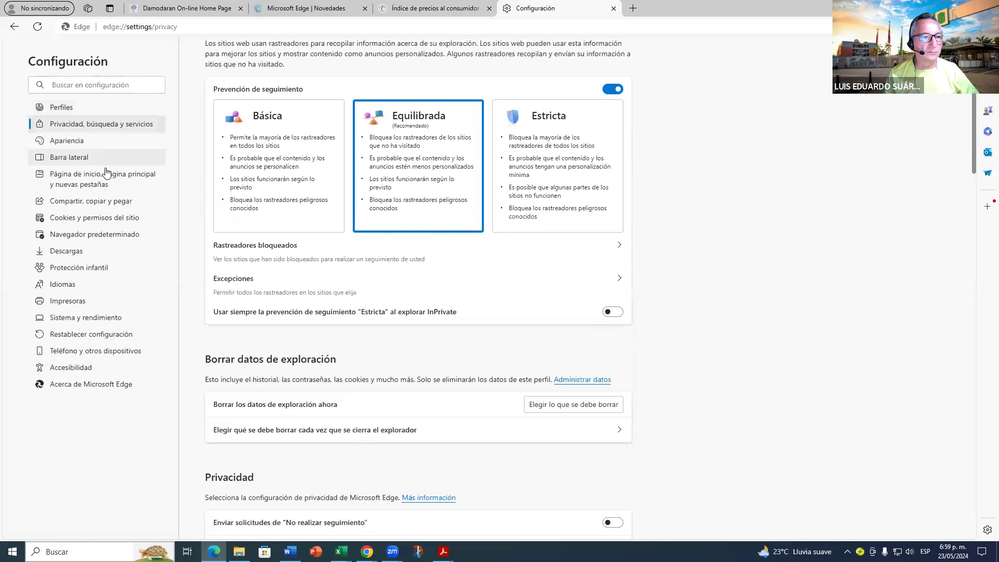
left_click(89, 218)
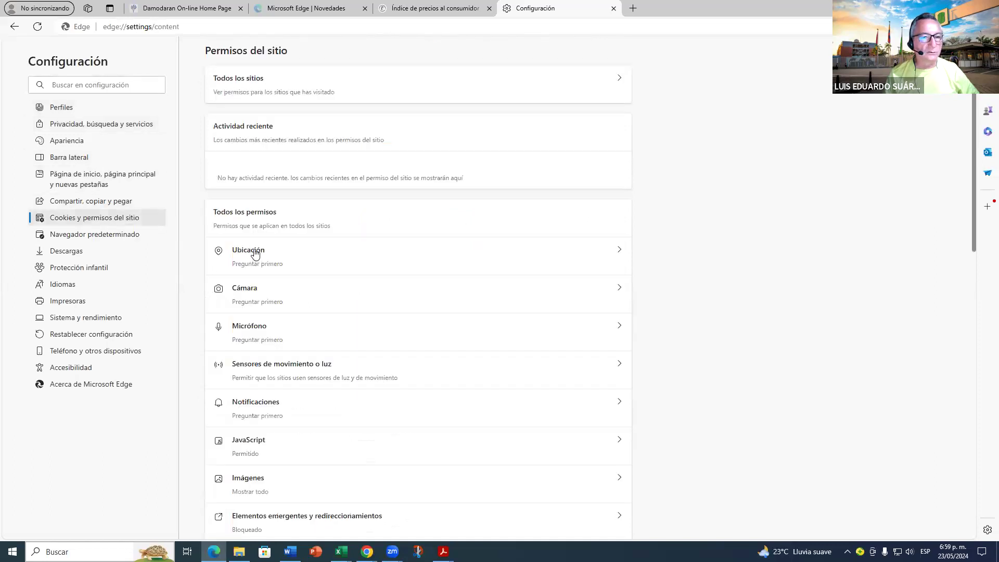
left_click(619, 77)
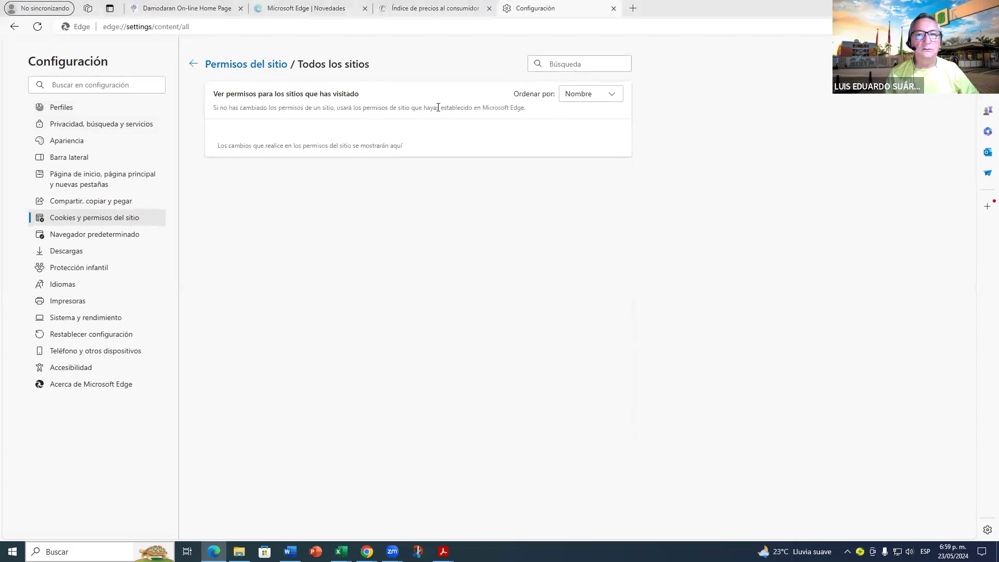
left_click(194, 64)
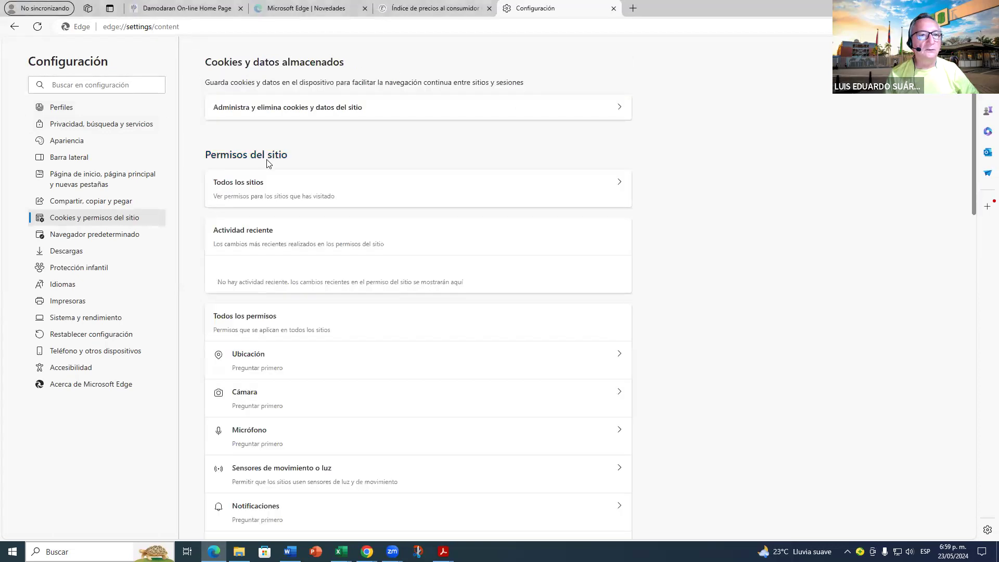
scroll(292, 163, "down", 1)
left_click(616, 131)
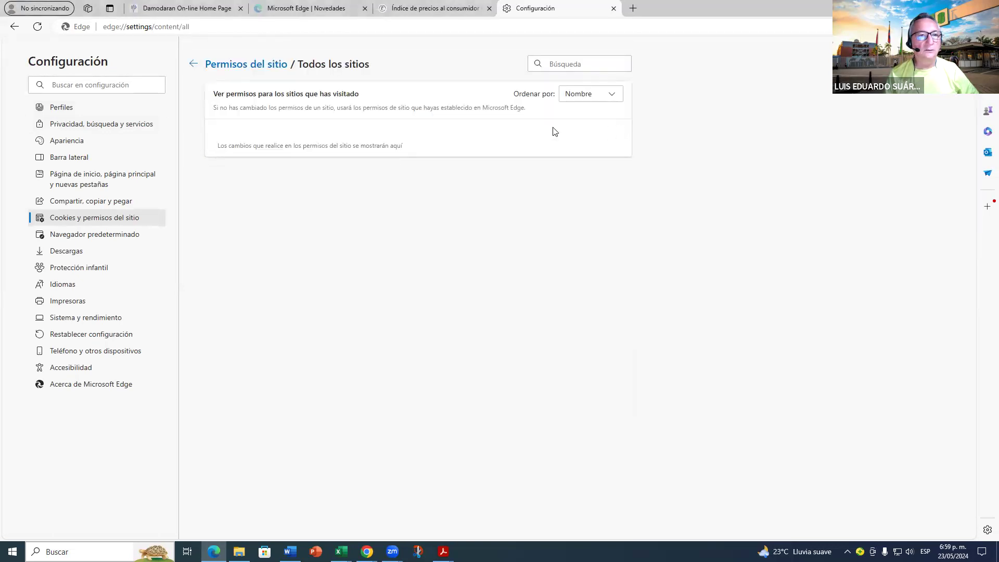
left_click(193, 64)
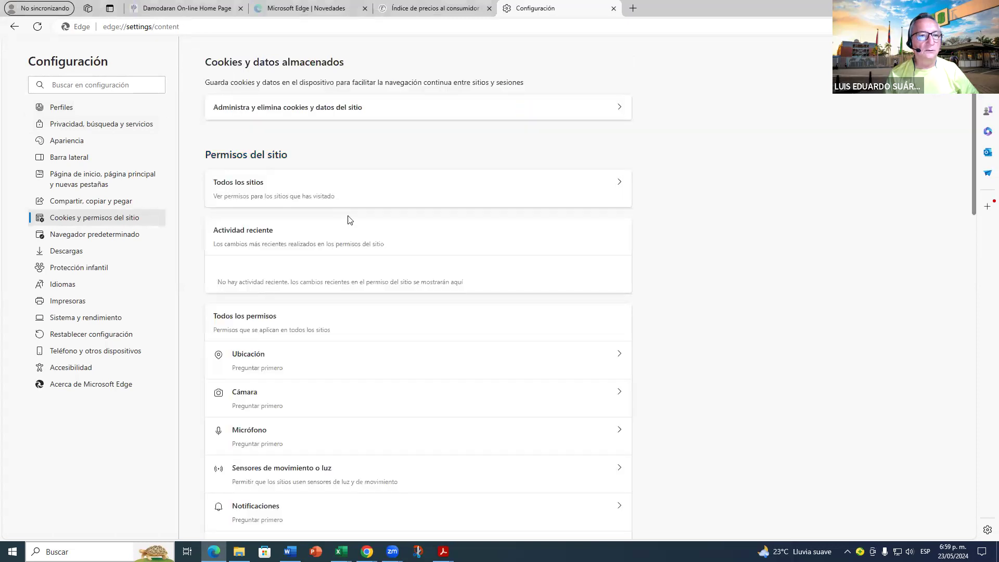
scroll(350, 219, "down", 2)
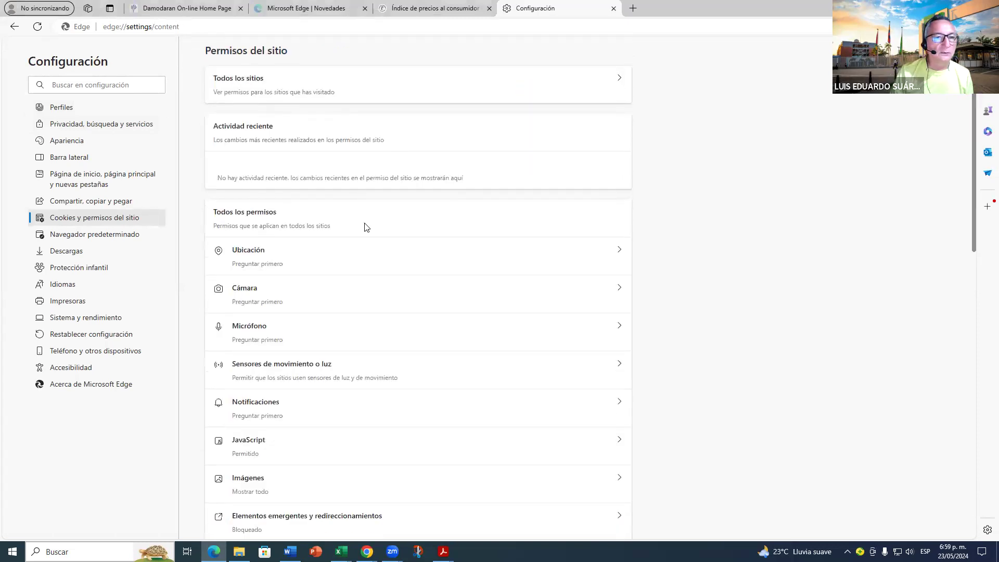
scroll(314, 184, "down", 6)
scroll(322, 208, "up", 7)
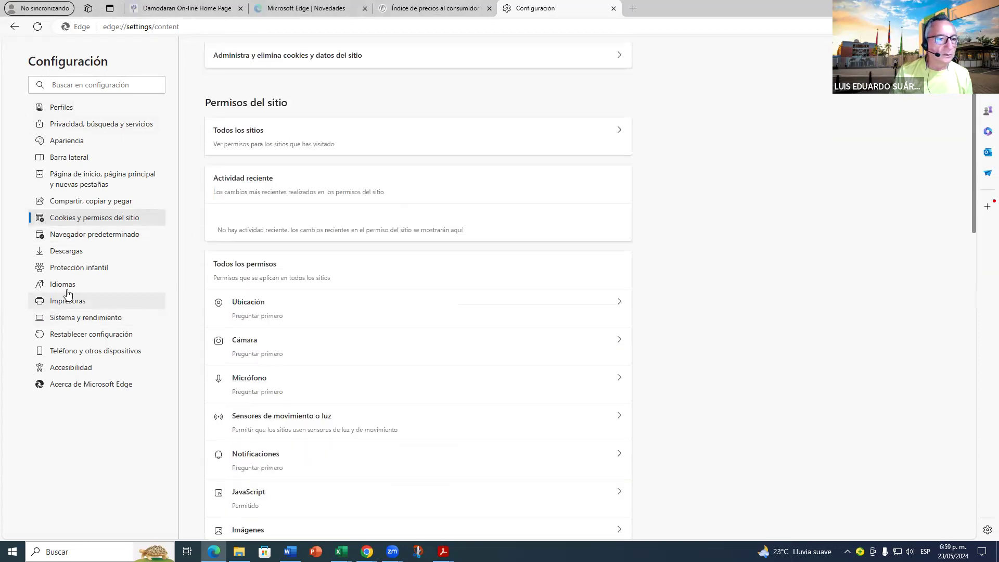
Step: View the Rastreadores bloqueados list under Privacidad, then close the settings tab
left_click(85, 126)
scroll(378, 230, "down", 3)
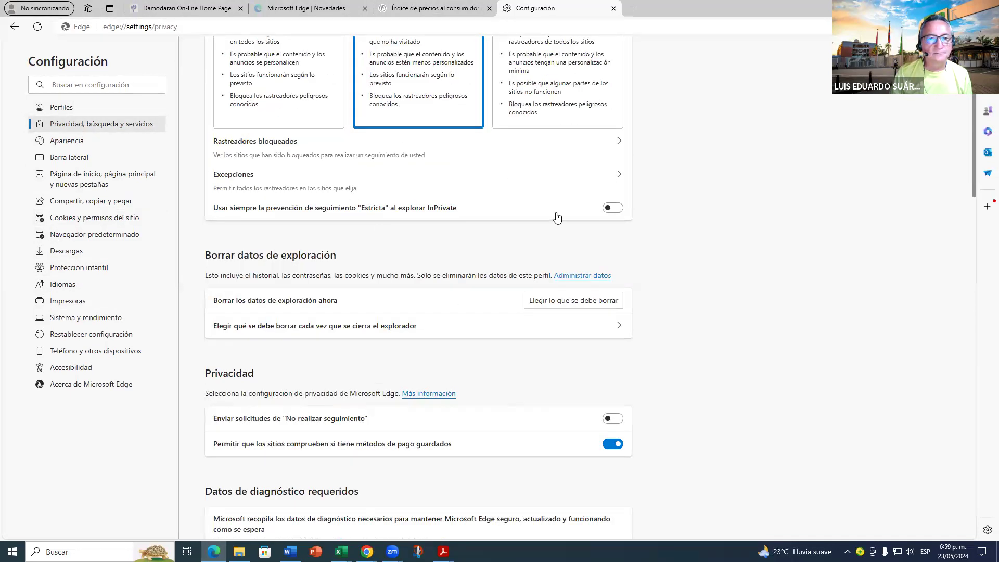
left_click(620, 141)
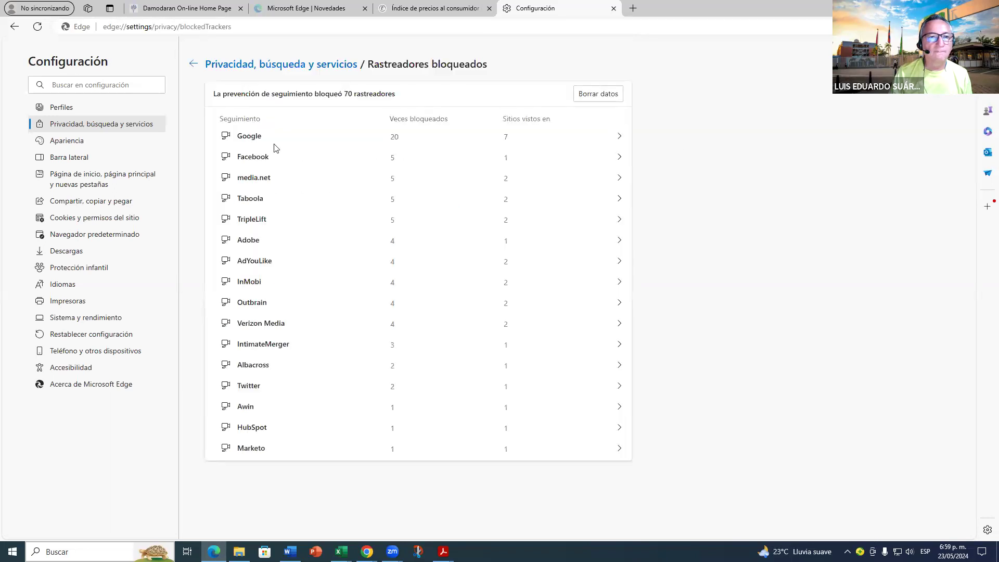
left_click(193, 64)
scroll(284, 227, "down", 7)
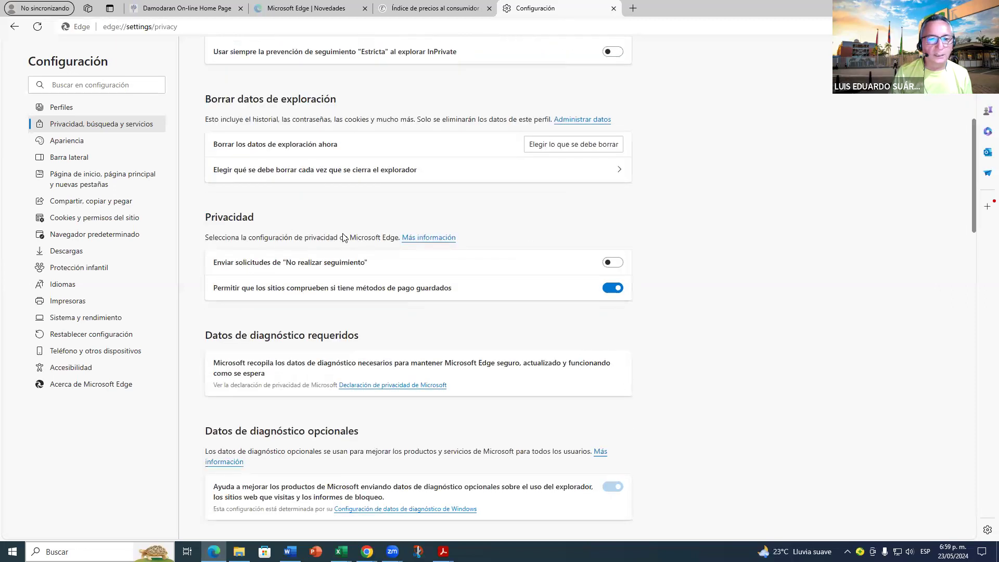
scroll(358, 238, "down", 3)
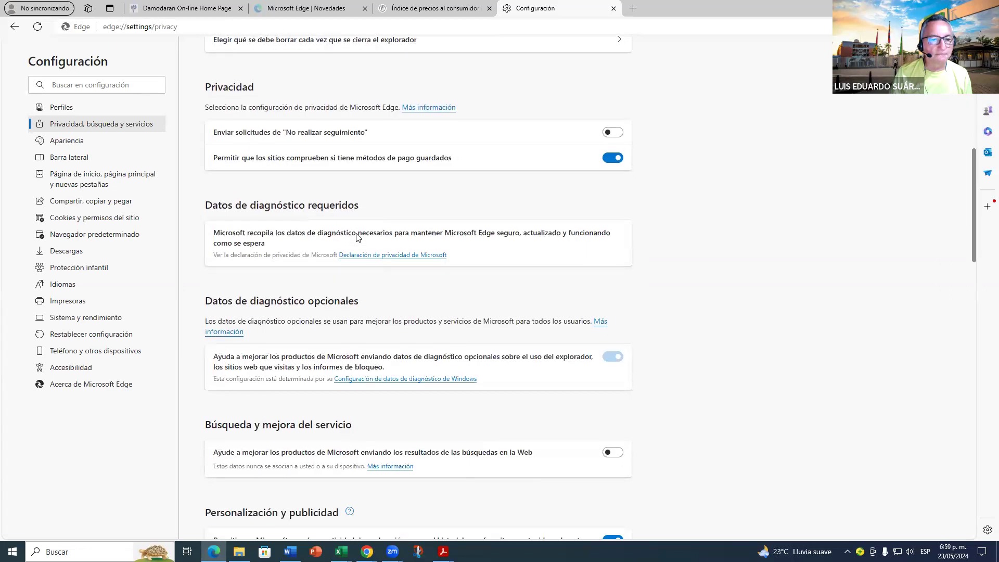
key("ctrl+w")
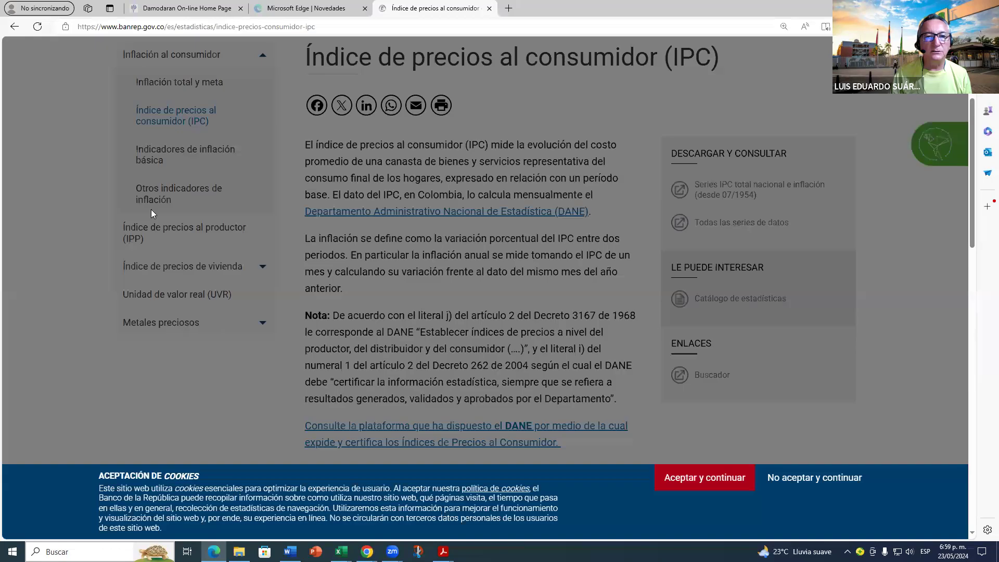
scroll(416, 107, "up", 3)
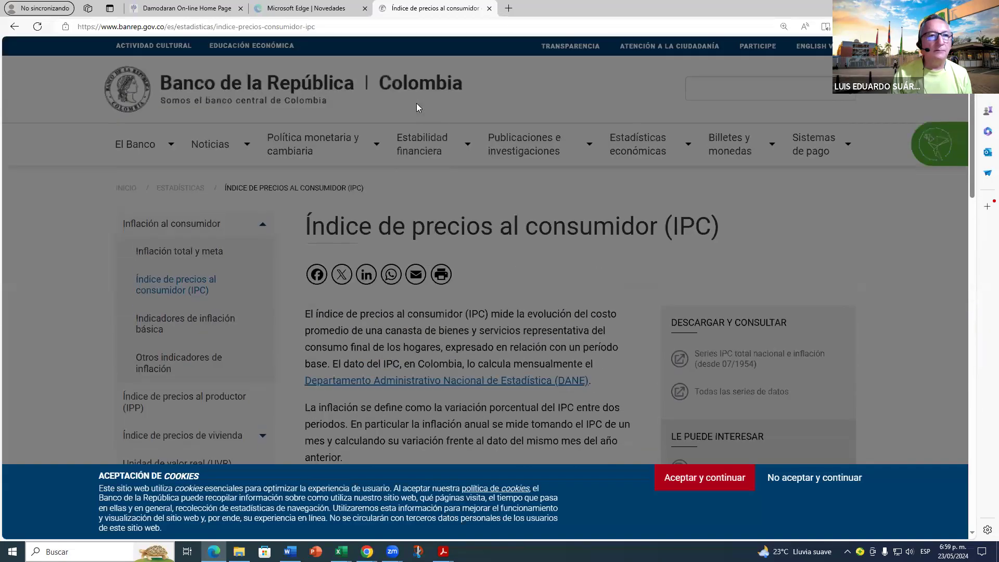
left_click(510, 7)
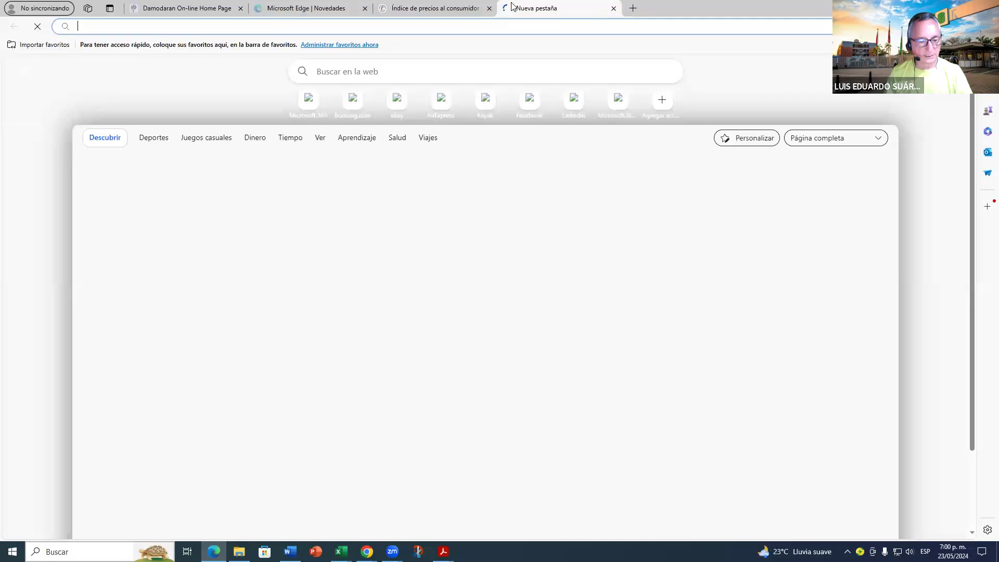
type("www")
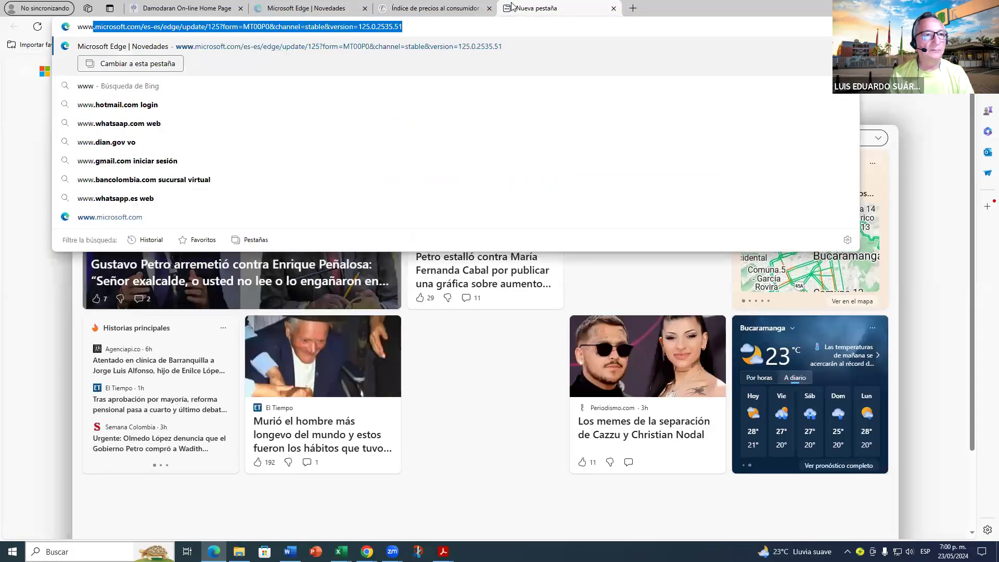
type(".b")
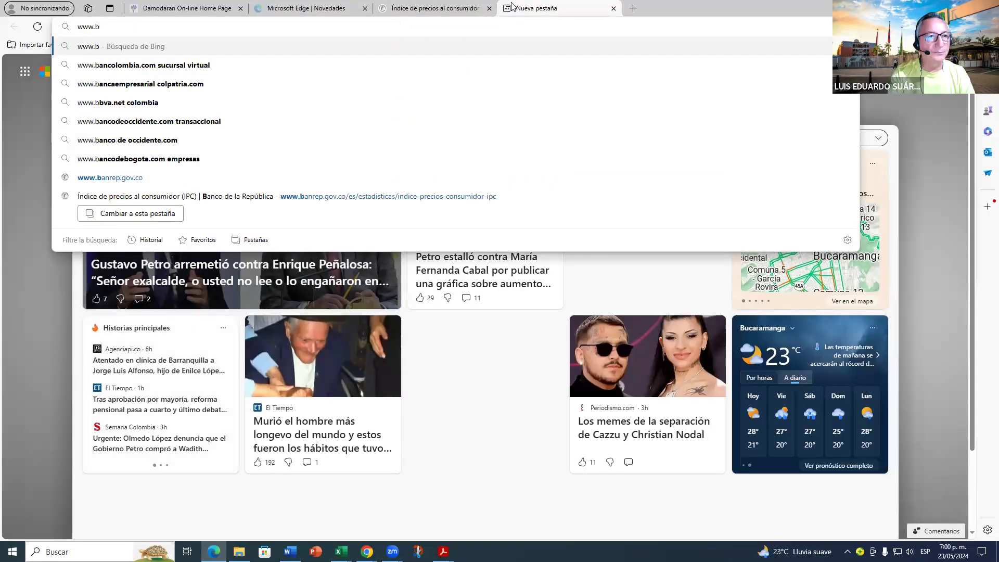
type("anre")
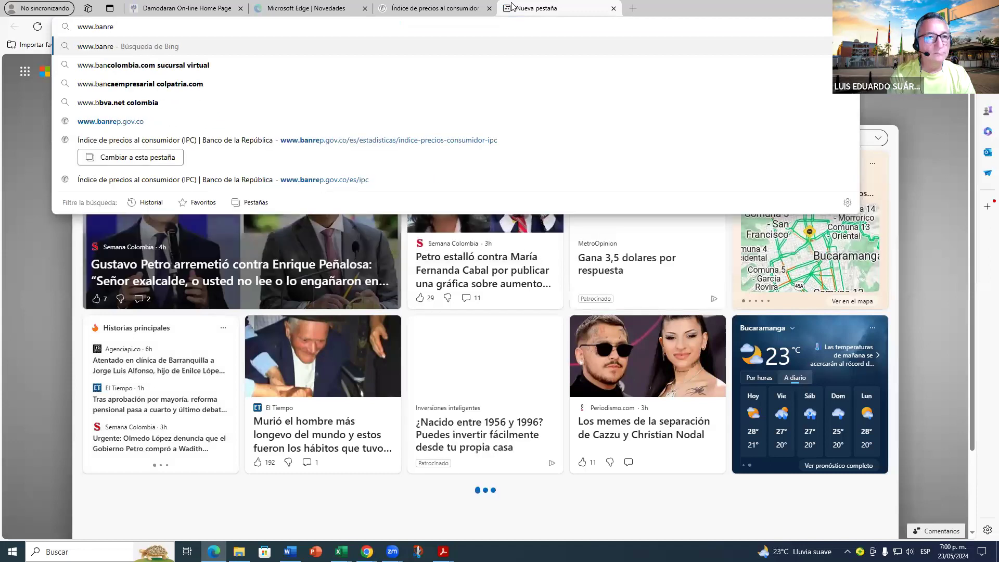
type("p.g")
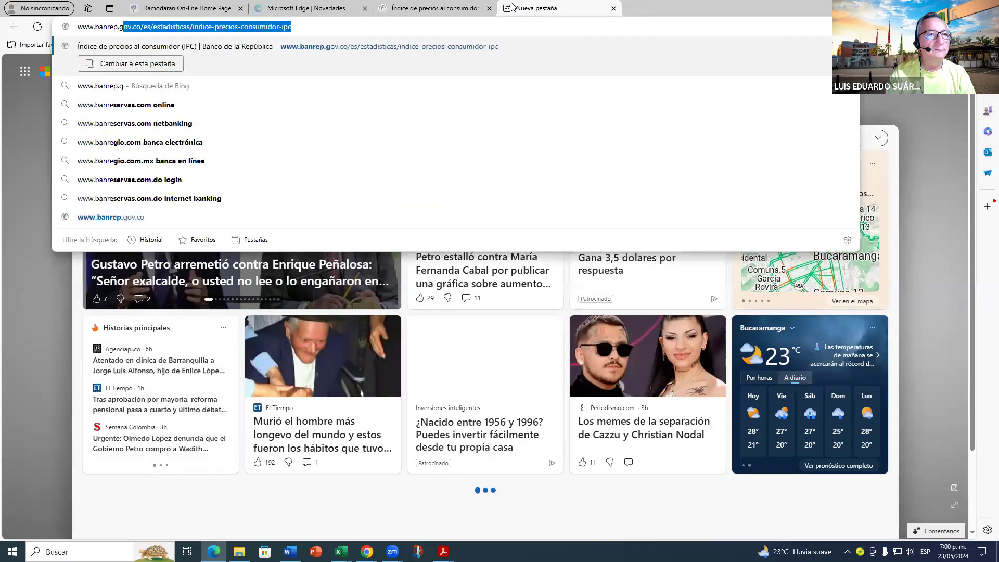
type("ov.c")
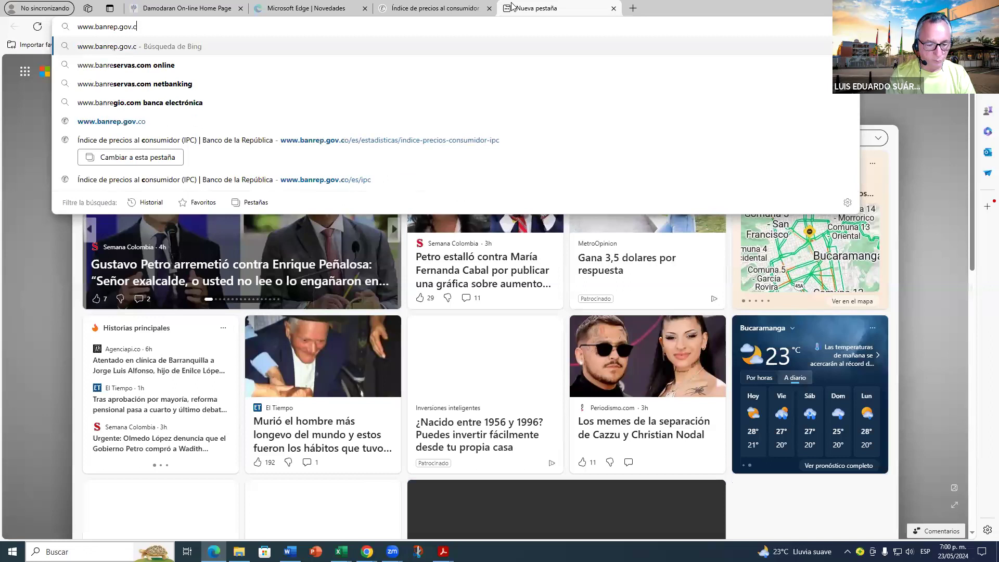
type("o")
key("Return")
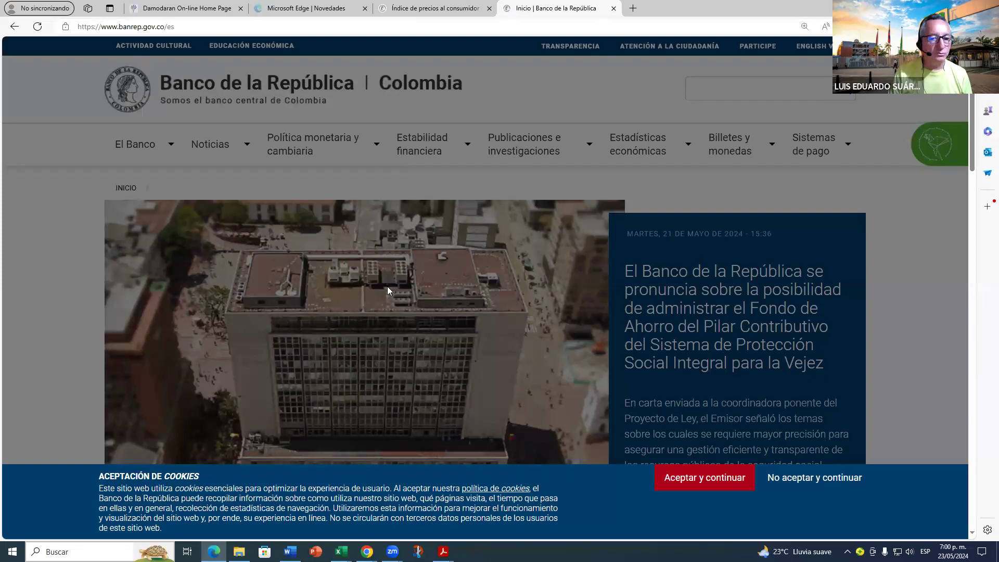
Step: Open the Banco de la República site in the Edge sidebar via 'Abrir en la barra lateral'
scroll(535, 310, "down", 2)
scroll(562, 309, "down", 6)
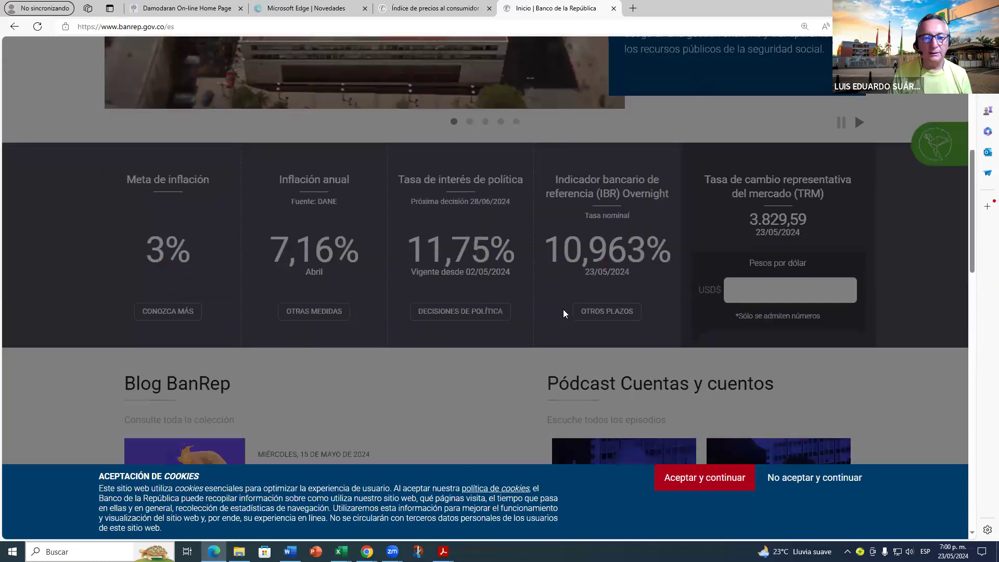
scroll(839, 228, "up", 8)
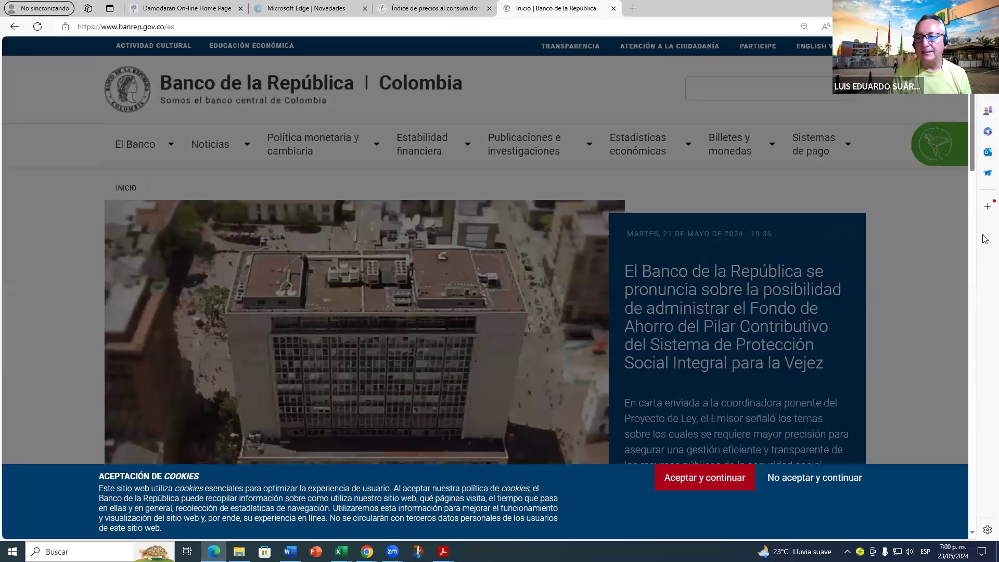
left_click(986, 208)
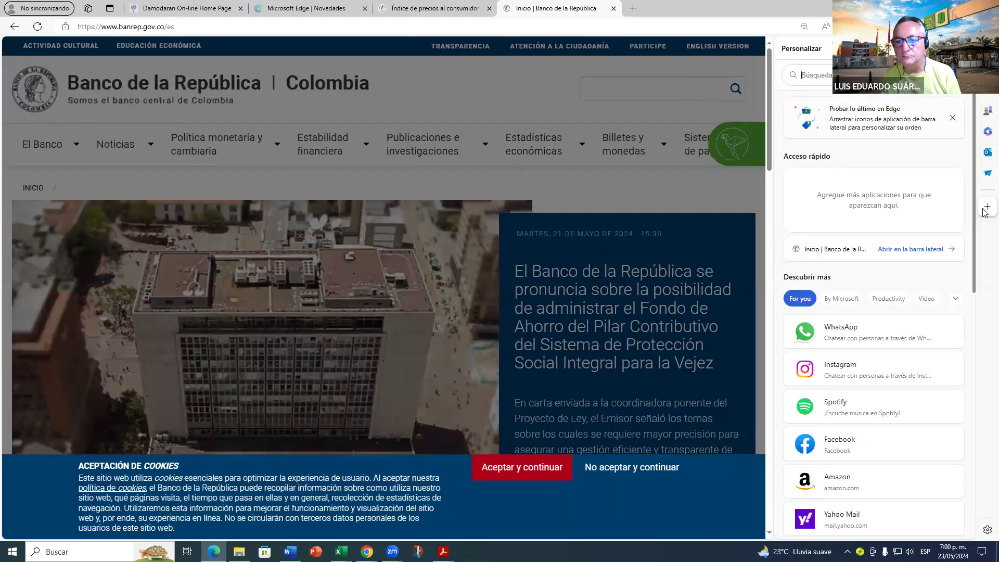
left_click(928, 252)
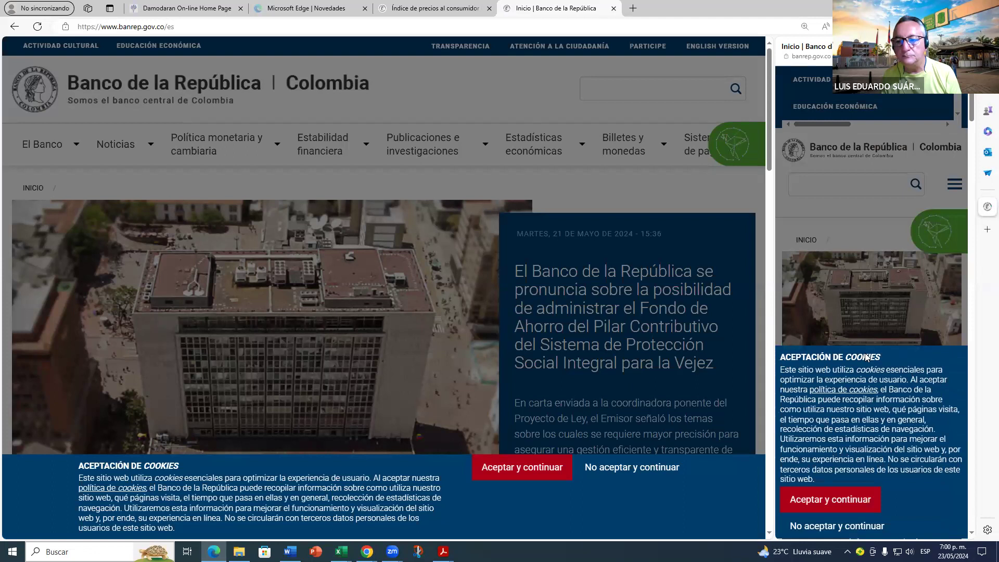
Step: Accept the home page cookie notice with 'Aceptar y continuar'
scroll(870, 398, "down", 2)
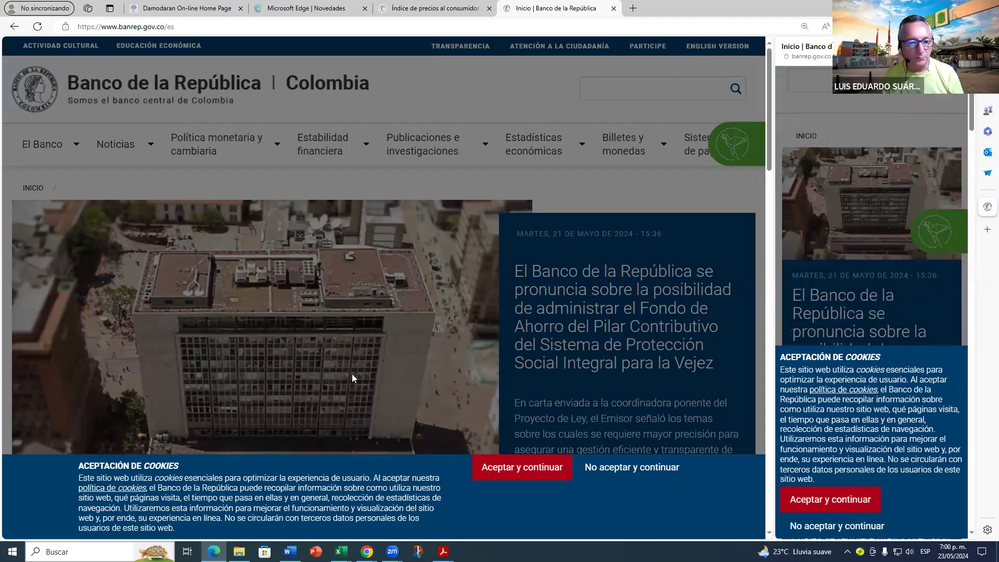
scroll(262, 474, "down", 3)
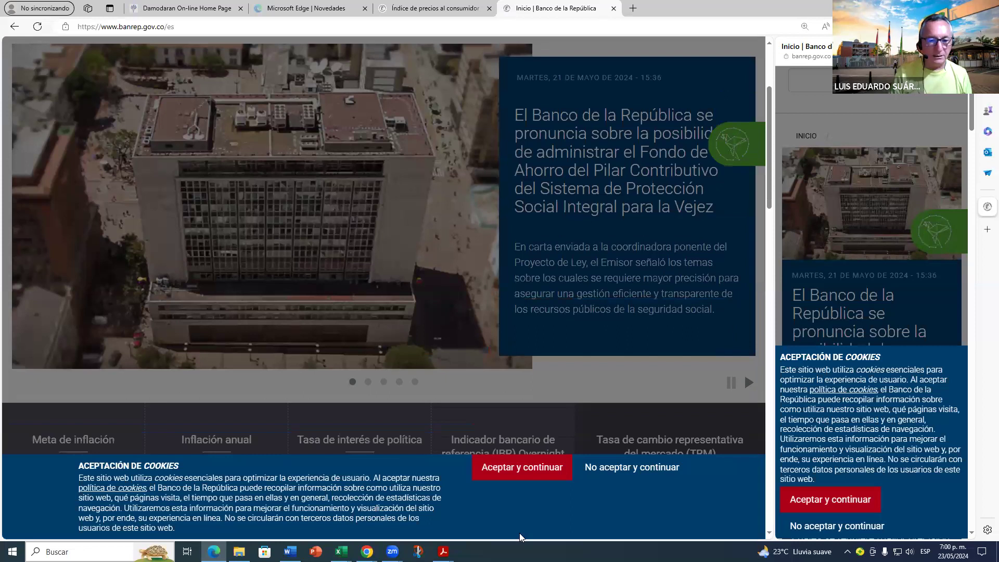
scroll(402, 519, "down", 2)
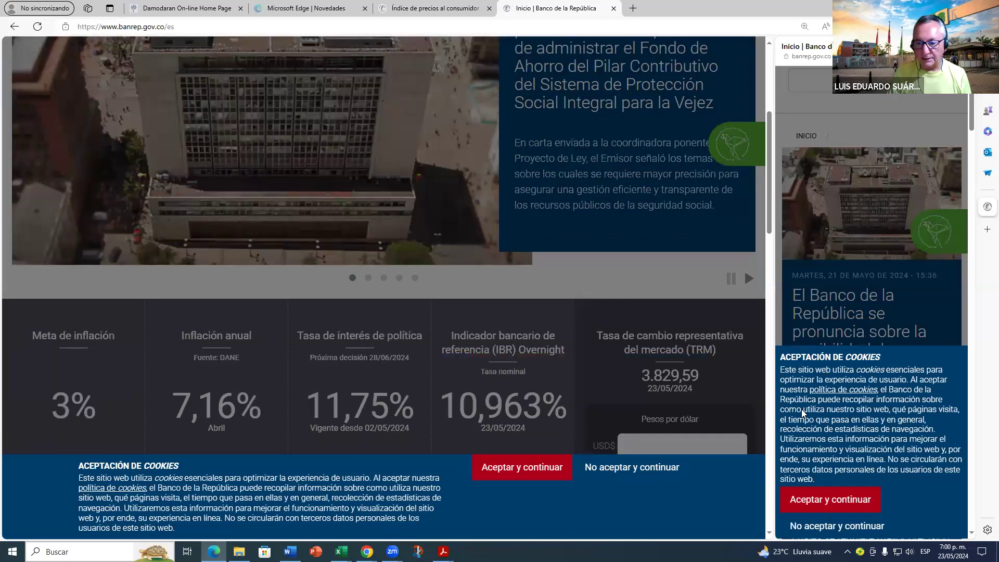
left_click(531, 470)
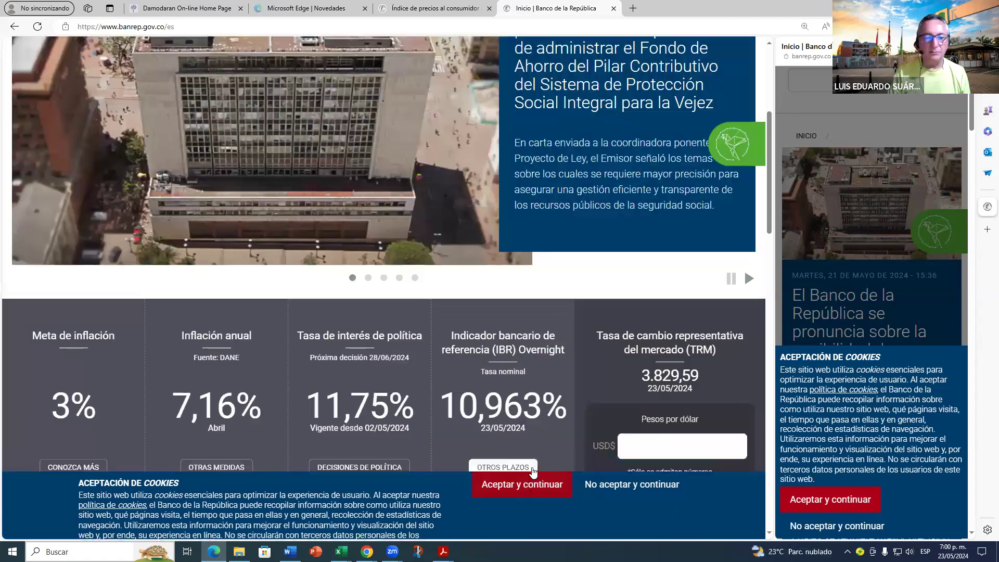
scroll(362, 265, "up", 5)
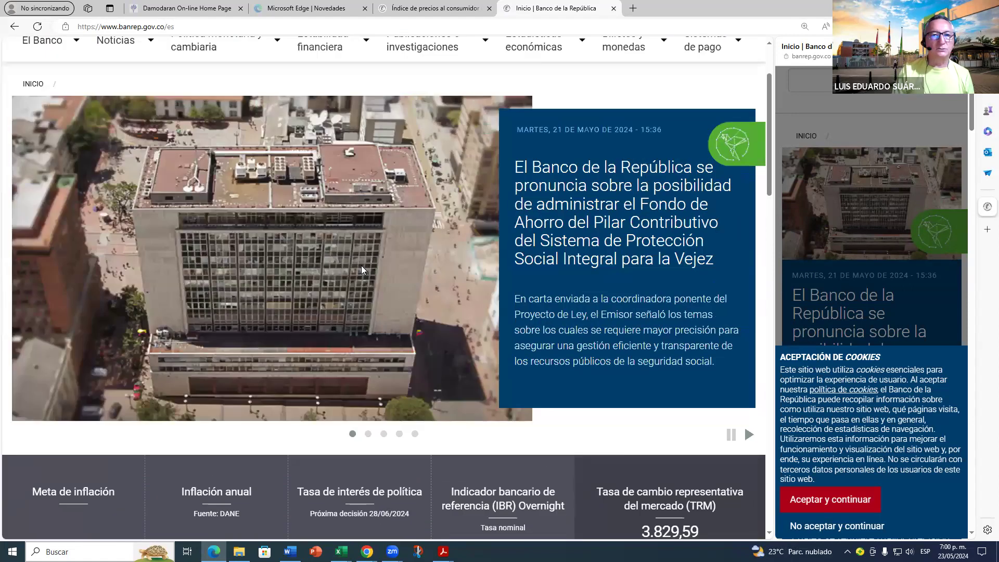
Step: Go to the 'Índice de precios al consumidor' tab, accept its cookies, and open 'Todas las series de datos'
left_click(408, 10)
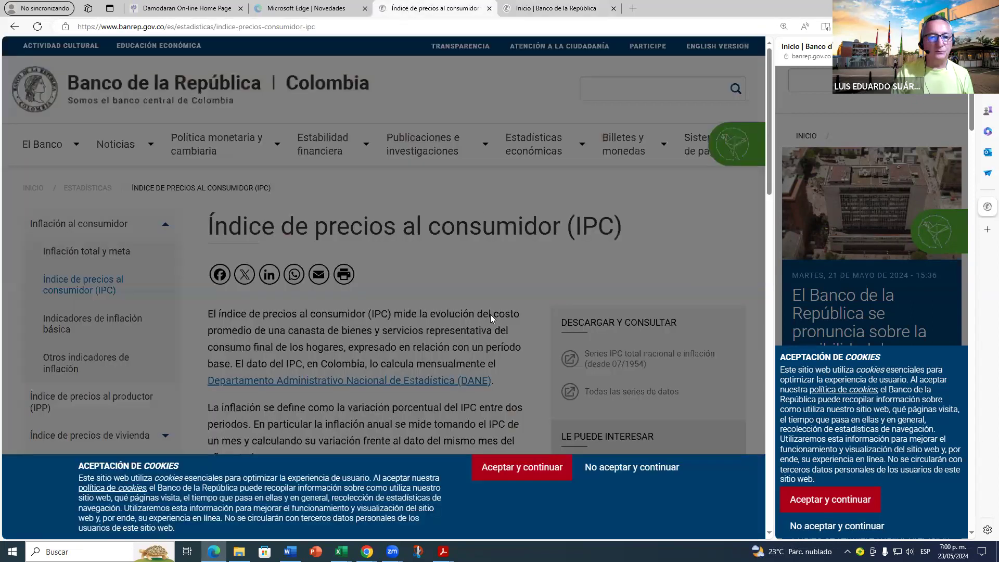
left_click(514, 474)
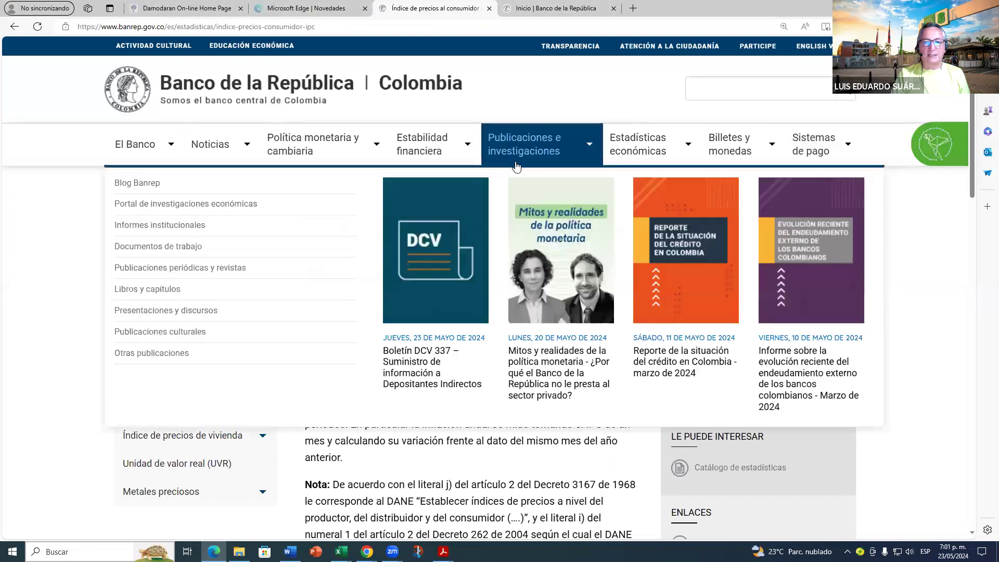
scroll(478, 247, "down", 2)
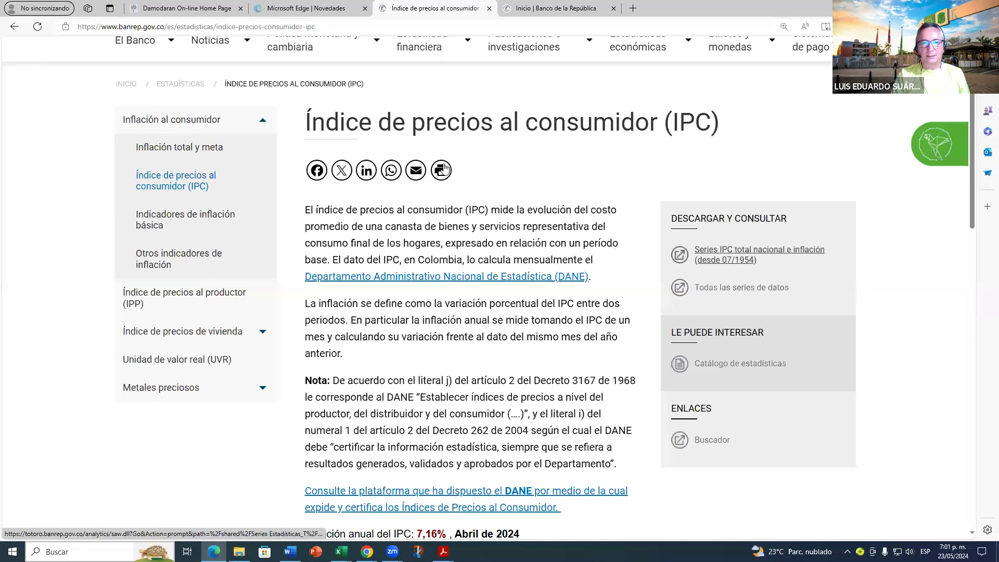
left_click(703, 295)
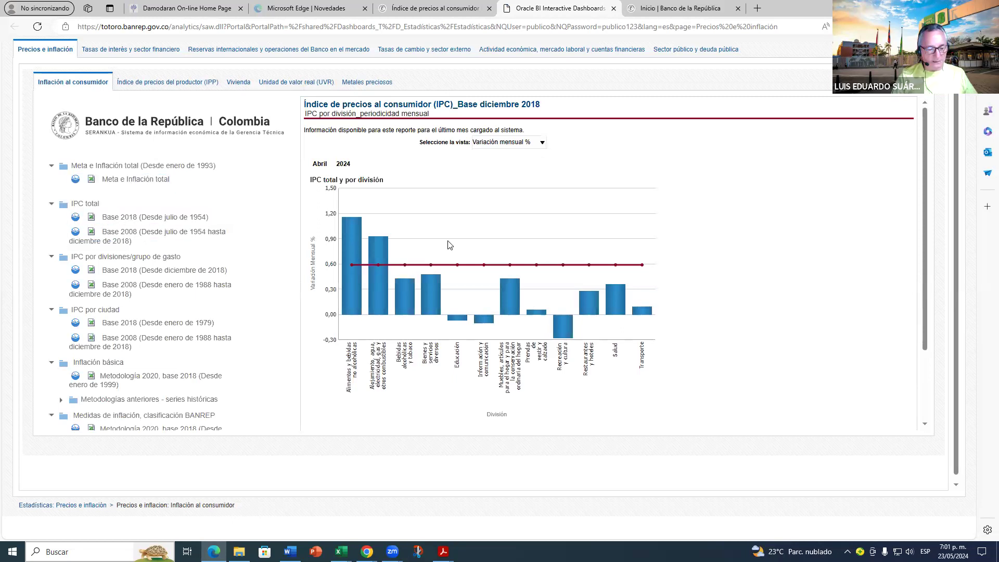
Step: Download the IPC total 'Base 2018 (Desde julio de 1954)' series as Excel and open it
key("ctrl+plus")
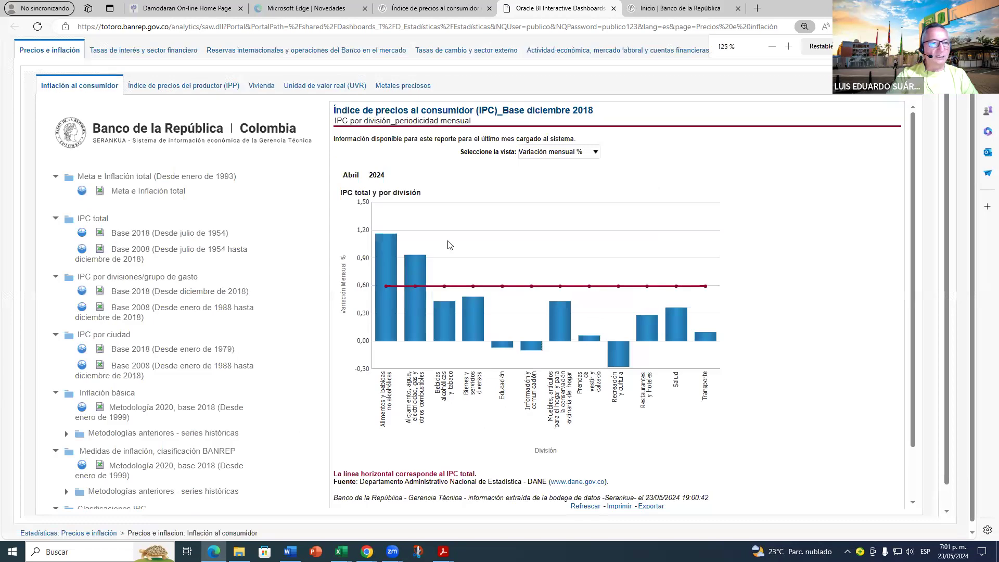
key("ctrl+plus")
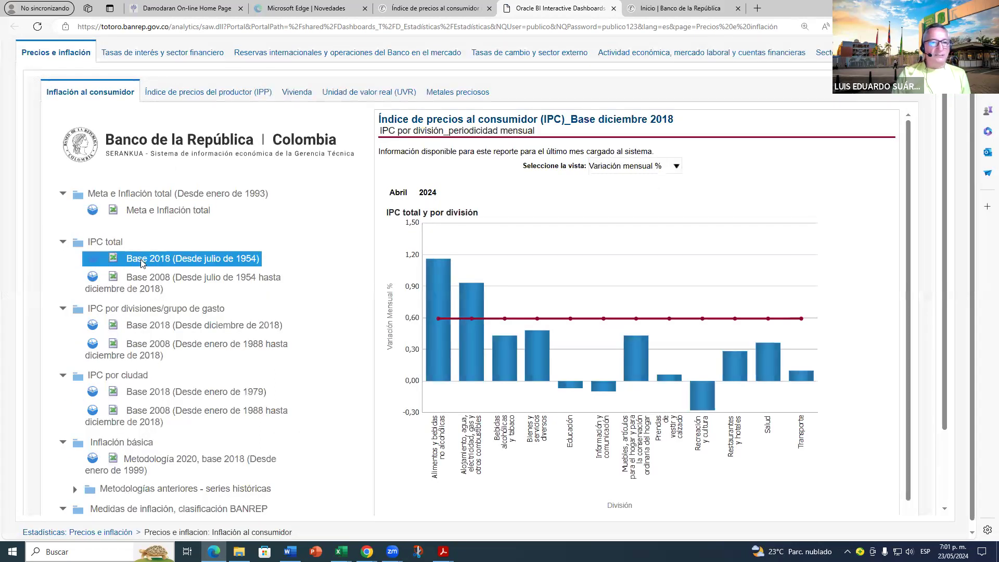
left_click(177, 260)
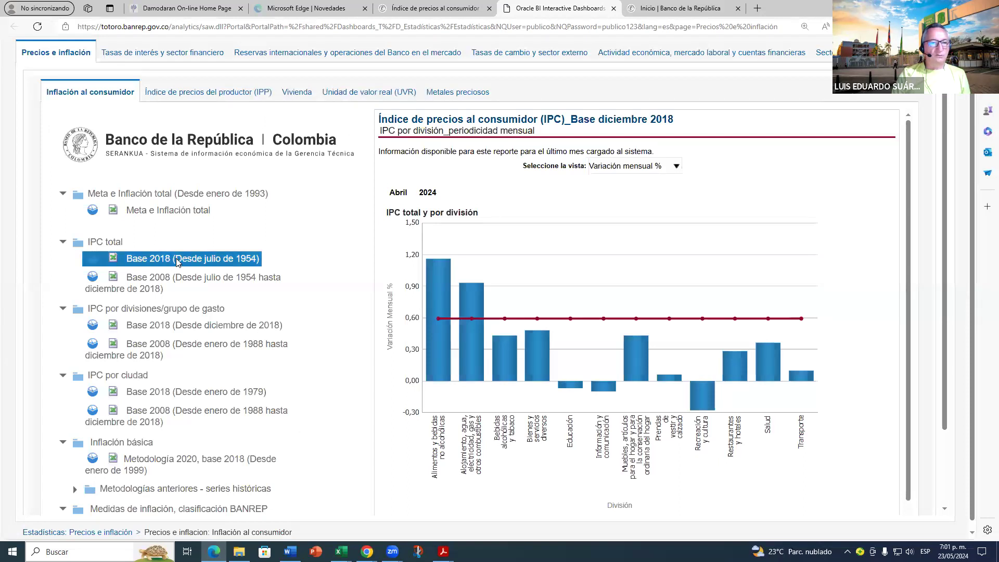
left_click(117, 261)
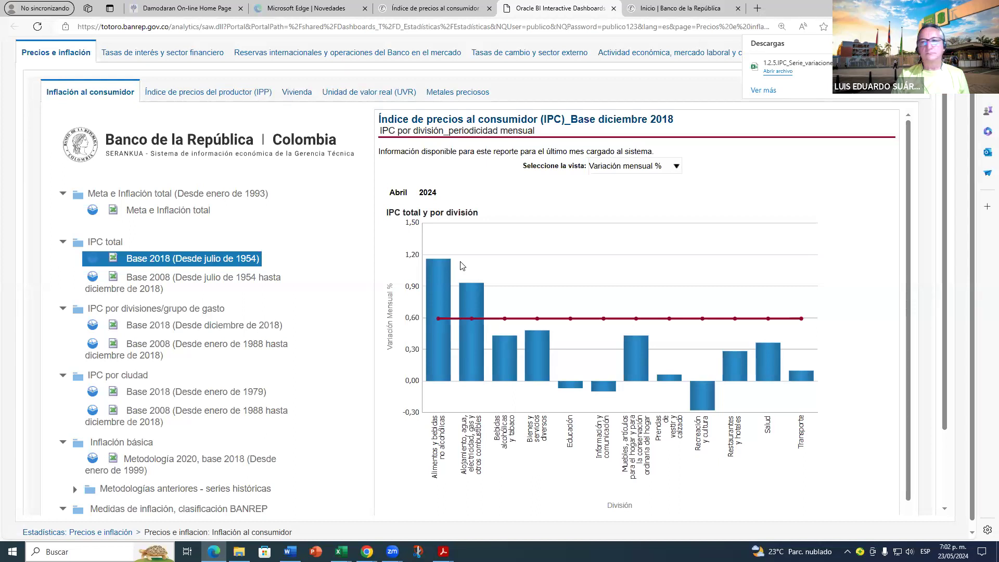
left_click(781, 71)
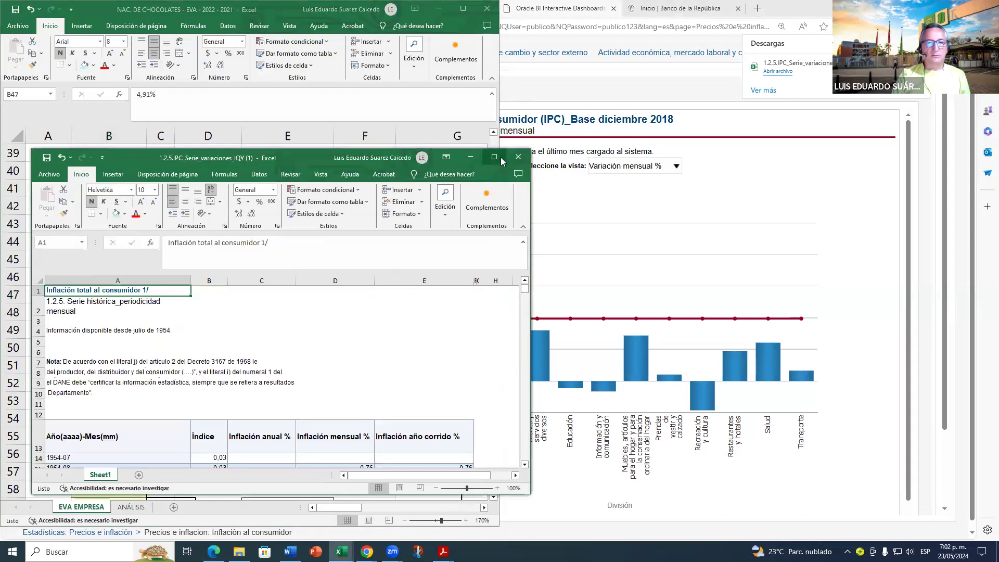
Step: Maximize the IPC workbook, zoom to 140%, and narrow column A to the dates
left_click(494, 158)
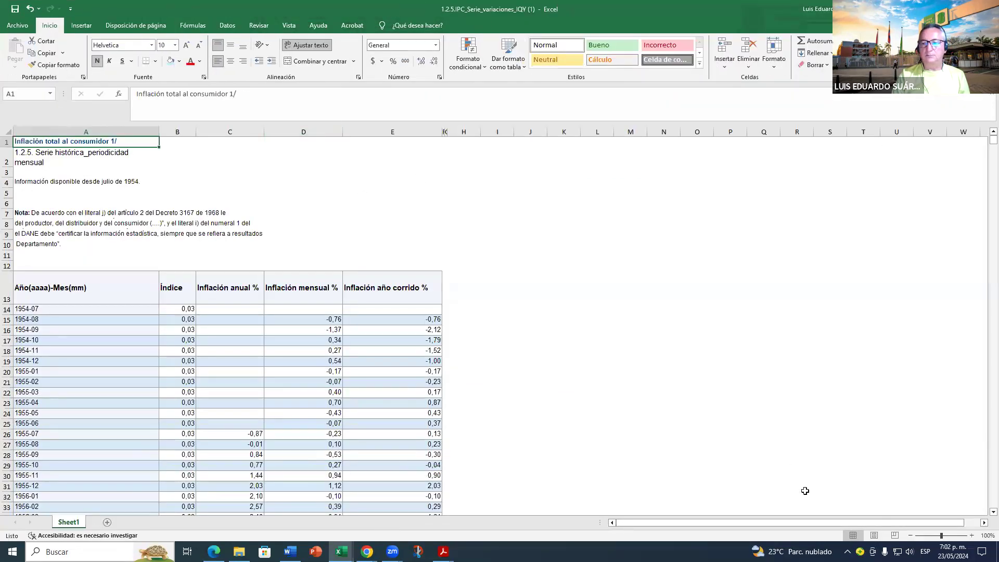
left_click(971, 536)
left_click(971, 535)
left_click(972, 535)
left_click(972, 535)
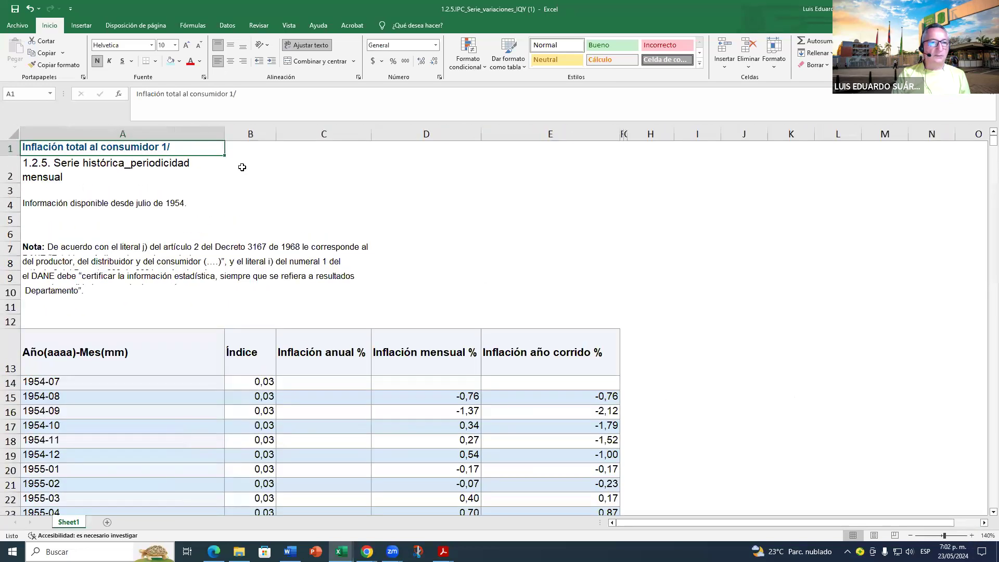
left_click_drag(225, 134, 75, 140)
left_click(58, 441)
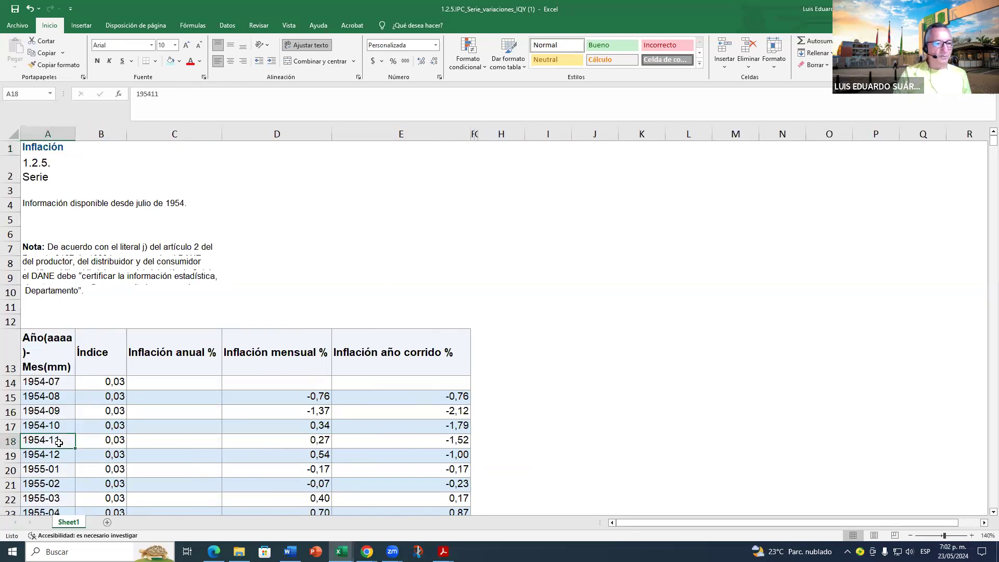
Step: Fill column B (Índice) with custom lavender RGB 189,183,235
left_click(103, 354)
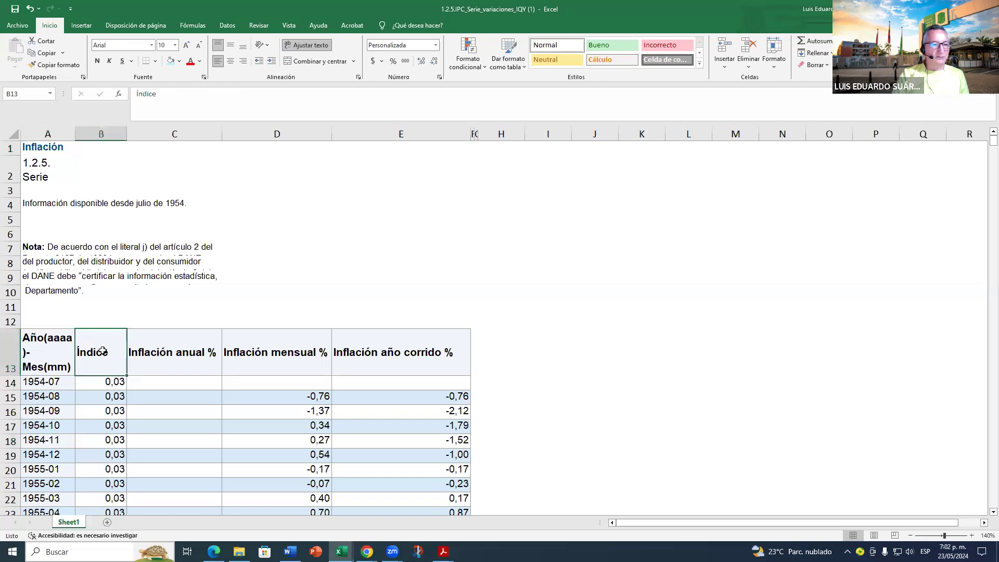
left_click(103, 134)
left_click(179, 62)
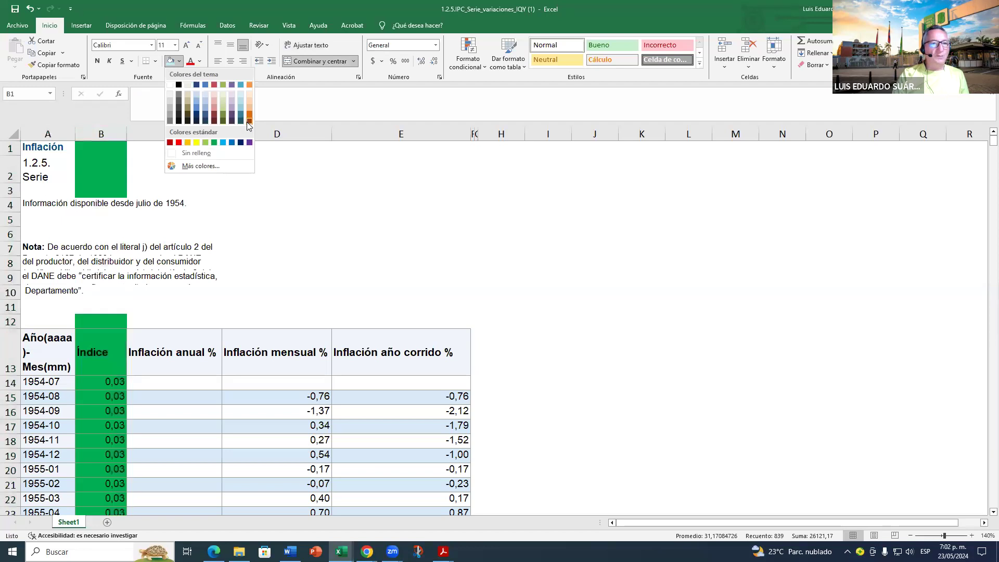
left_click(203, 166)
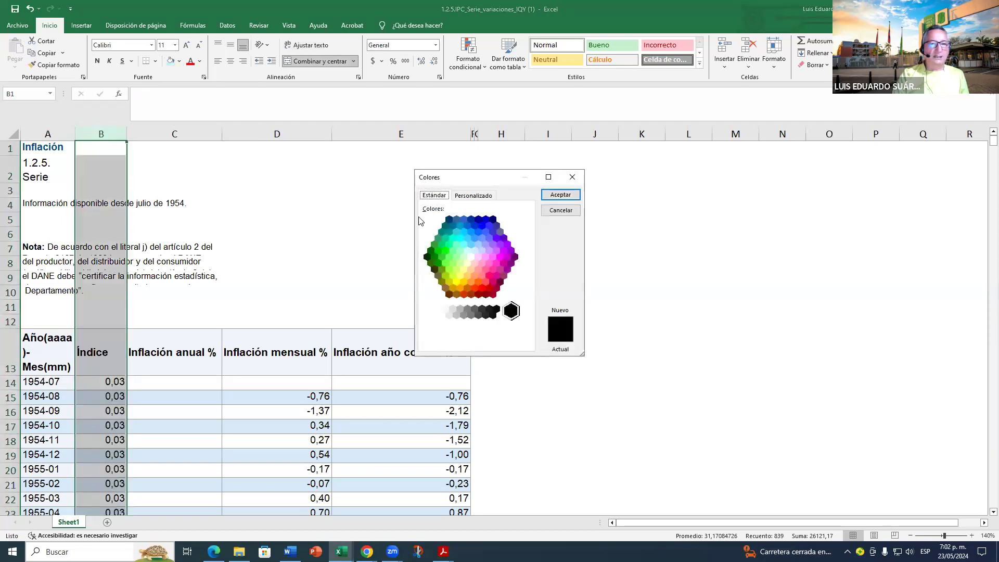
left_click(474, 197)
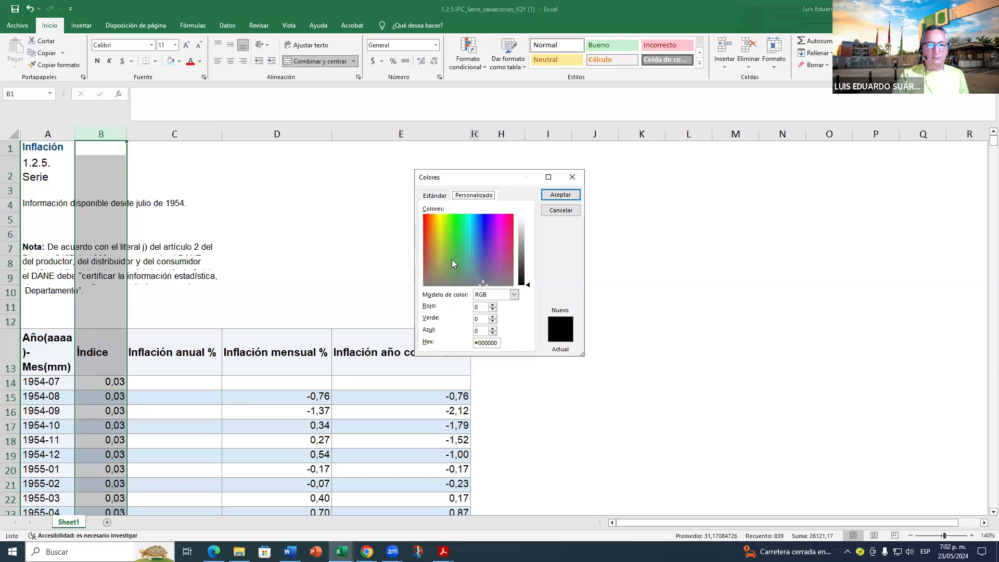
left_click(484, 245)
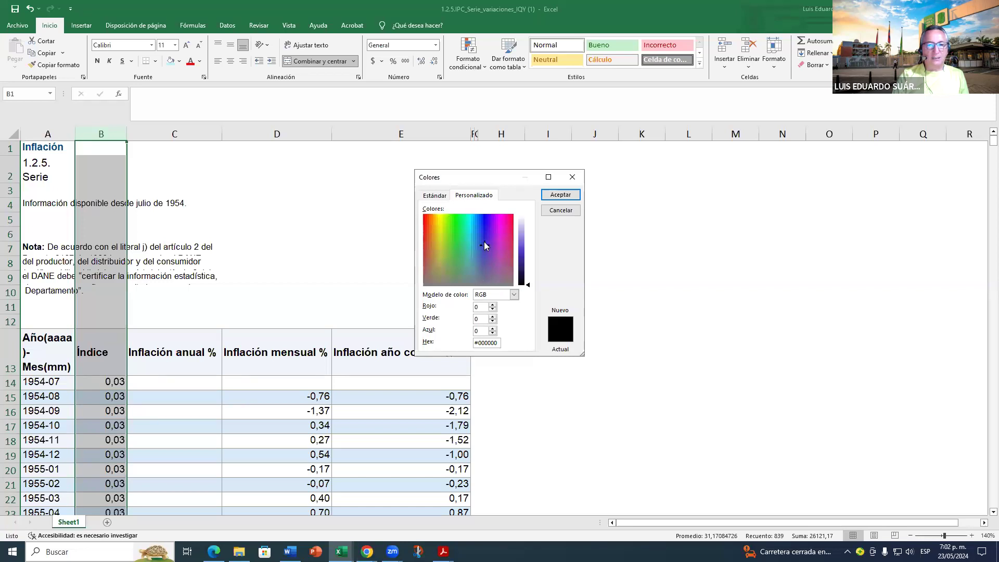
left_click(522, 228)
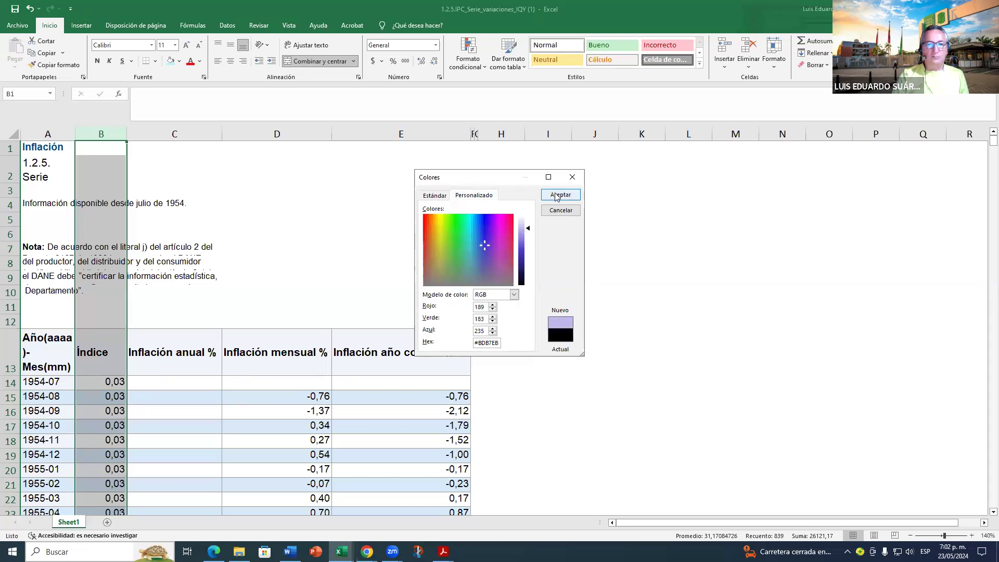
key("Return")
left_click(130, 381)
Step: Widen column B and jump to the end of the CPI series
scroll(130, 385, "down", 3)
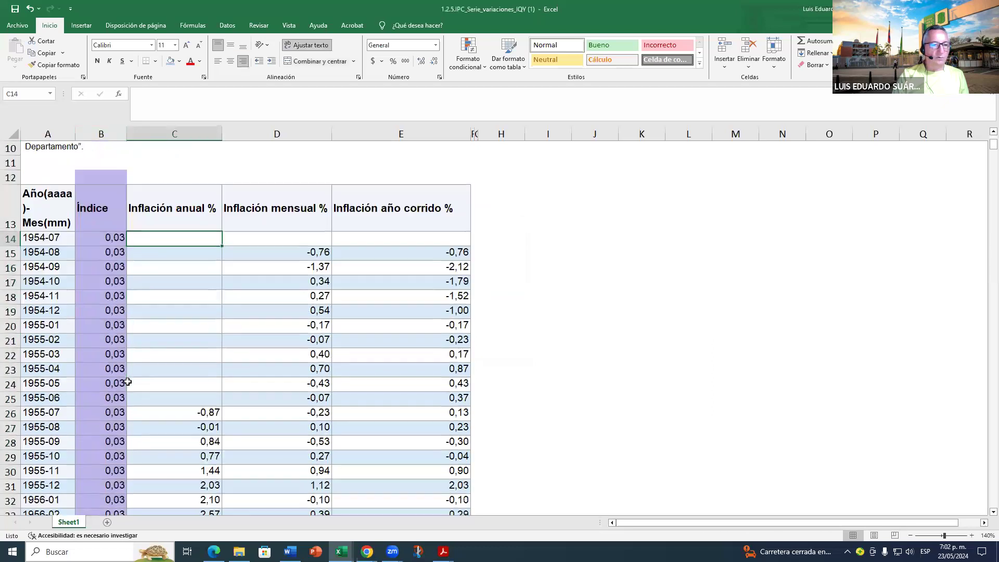
left_click_drag(126, 134, 153, 134)
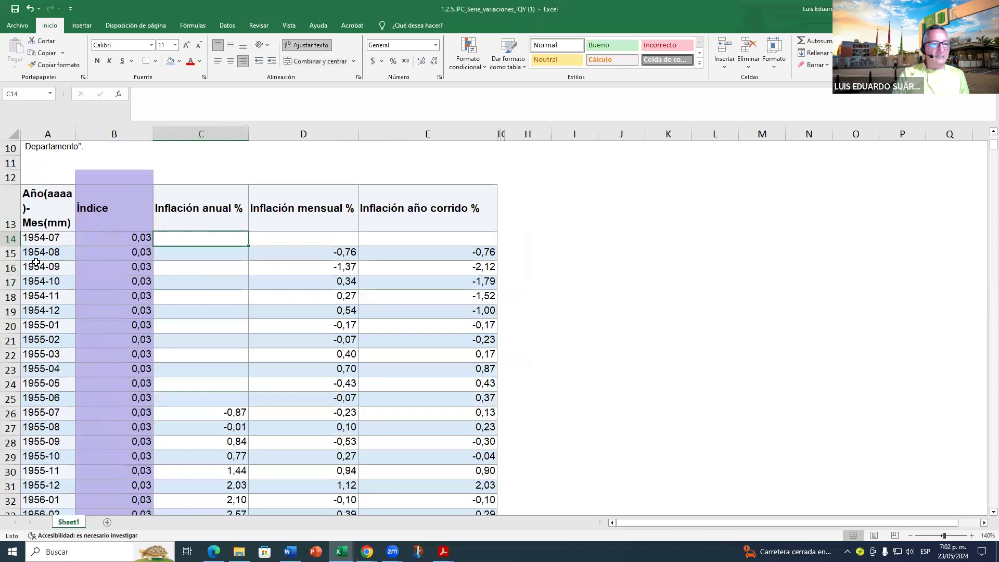
left_click(38, 293)
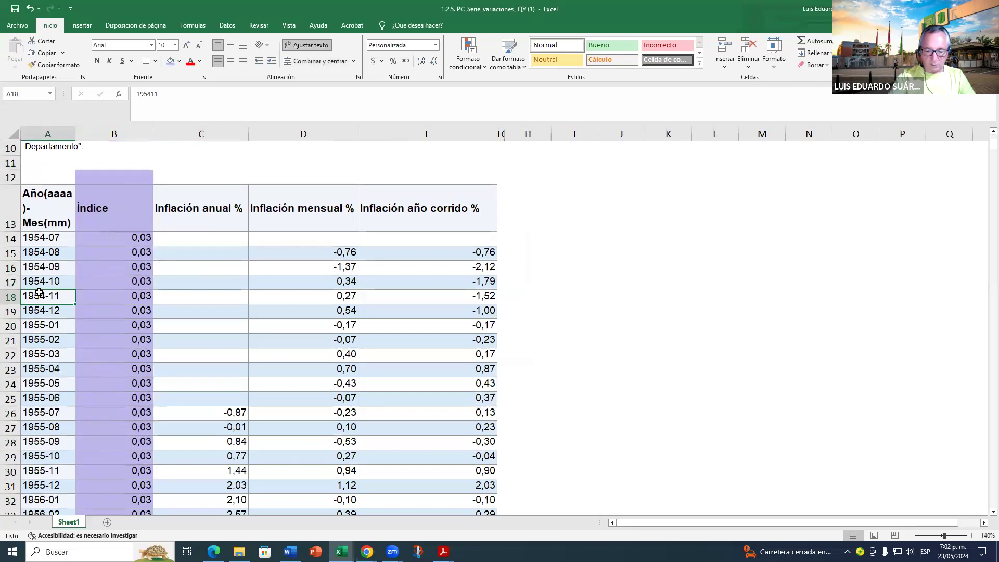
key("ctrl+End")
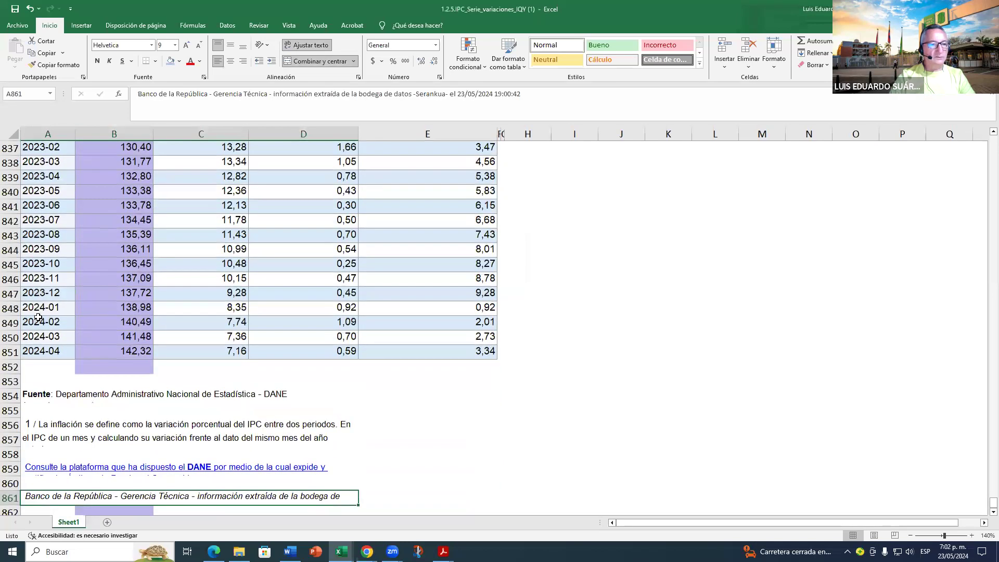
Step: Enter =B835 in H835 to pull the December 2022 index 126,03
left_click(150, 354)
scroll(149, 354, "up", 3)
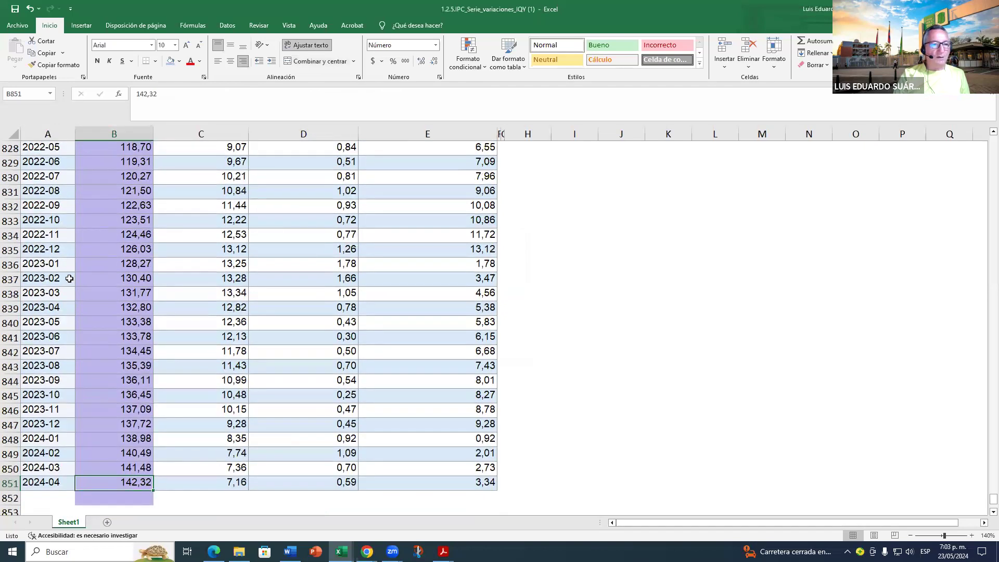
left_click(48, 252)
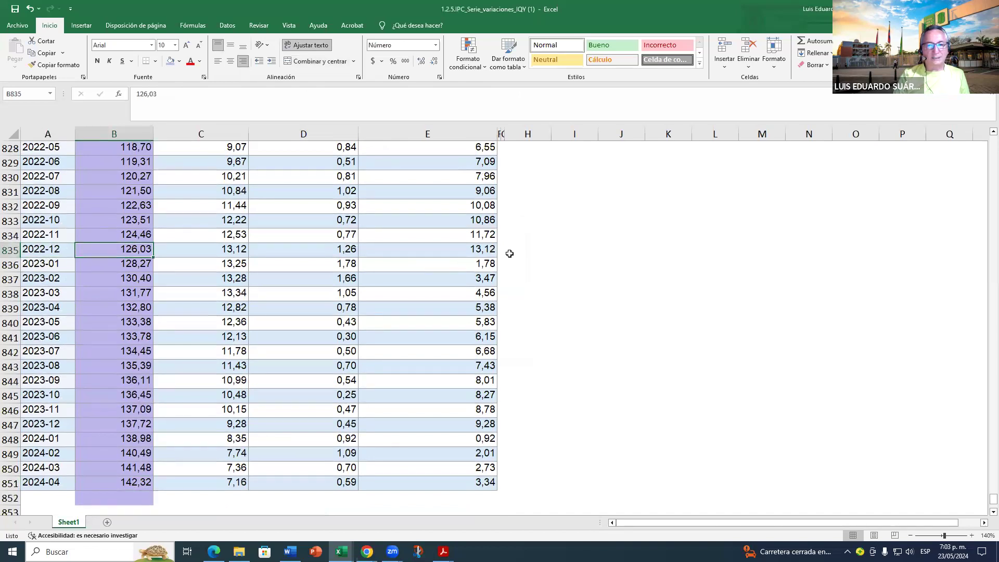
left_click(511, 252)
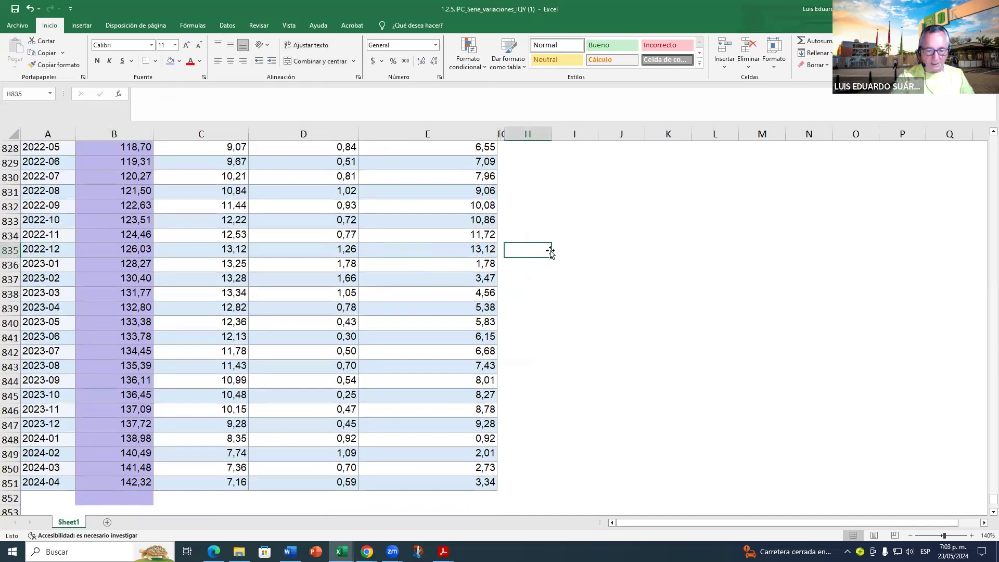
type("=")
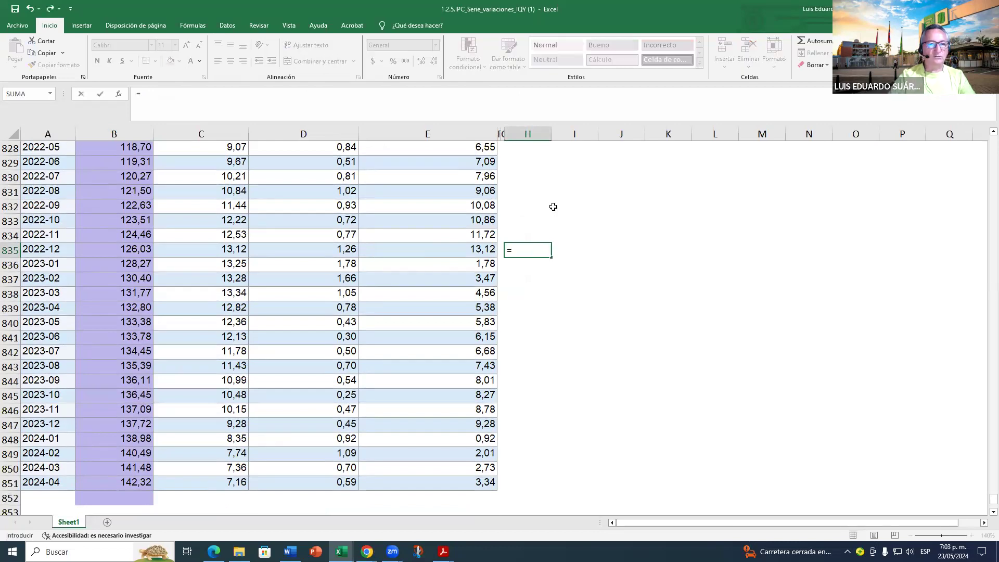
left_click(129, 252)
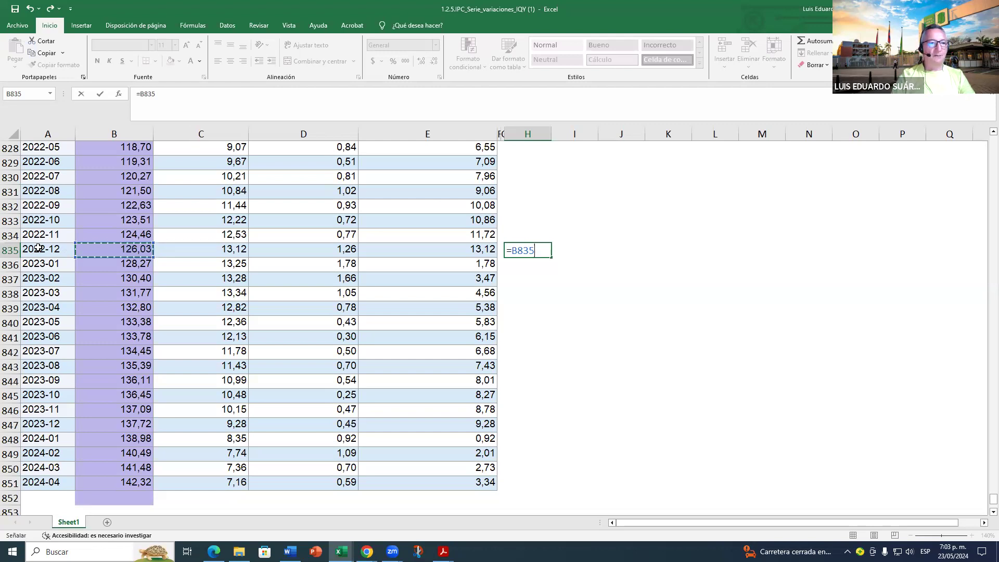
key("Return")
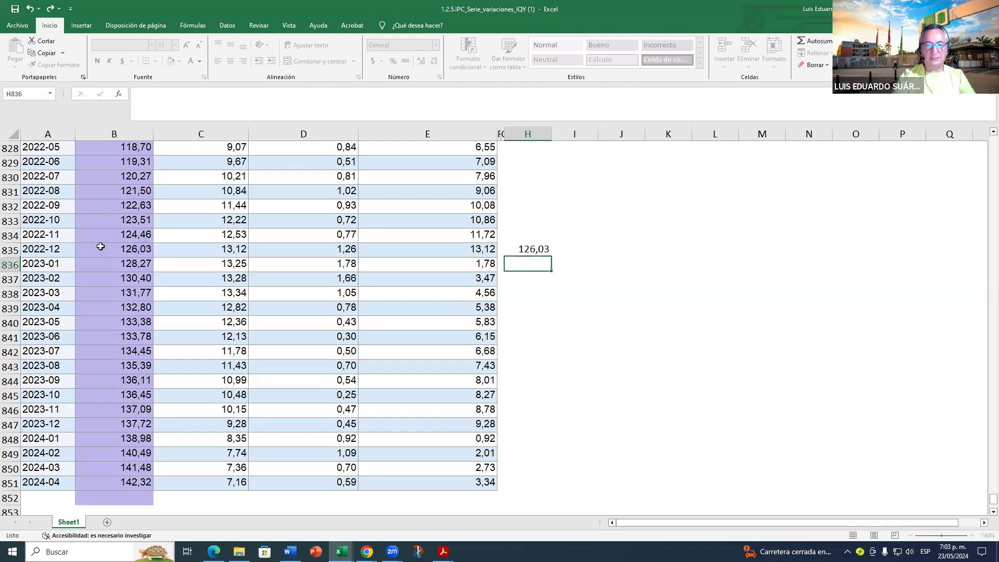
Step: Enter =B715 in H836 to pull the December 2012 index 78,05
left_click(526, 235)
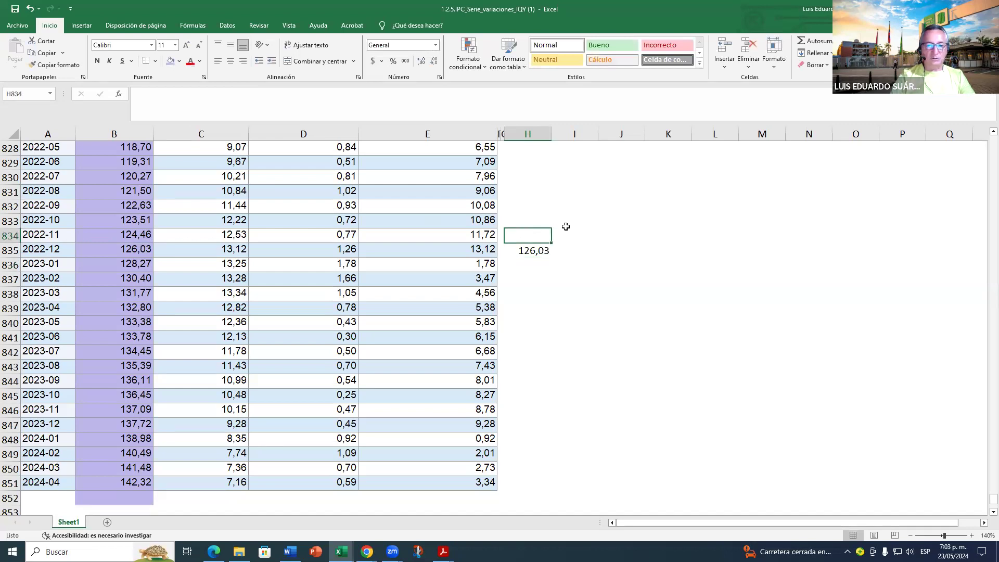
left_click(537, 264)
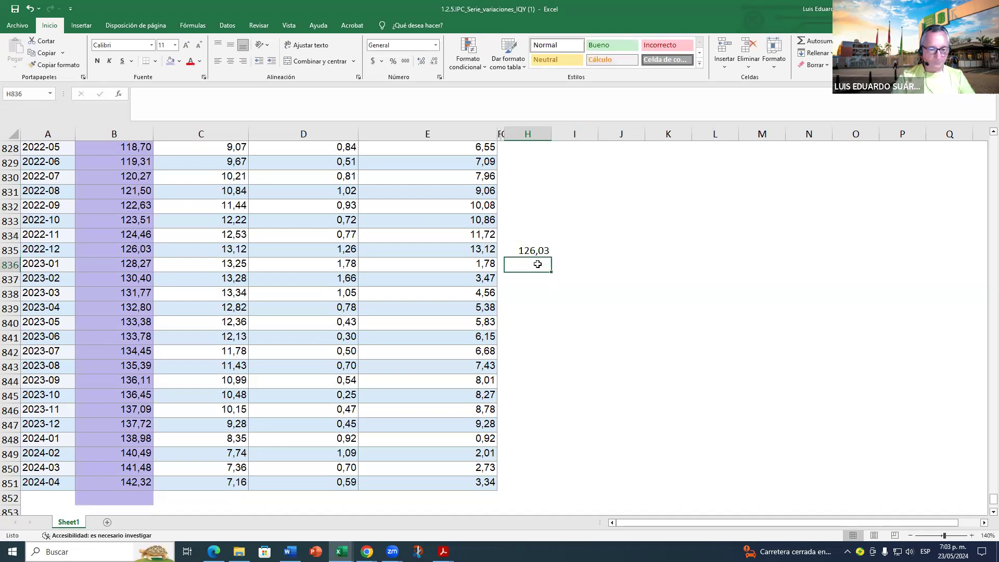
type("=")
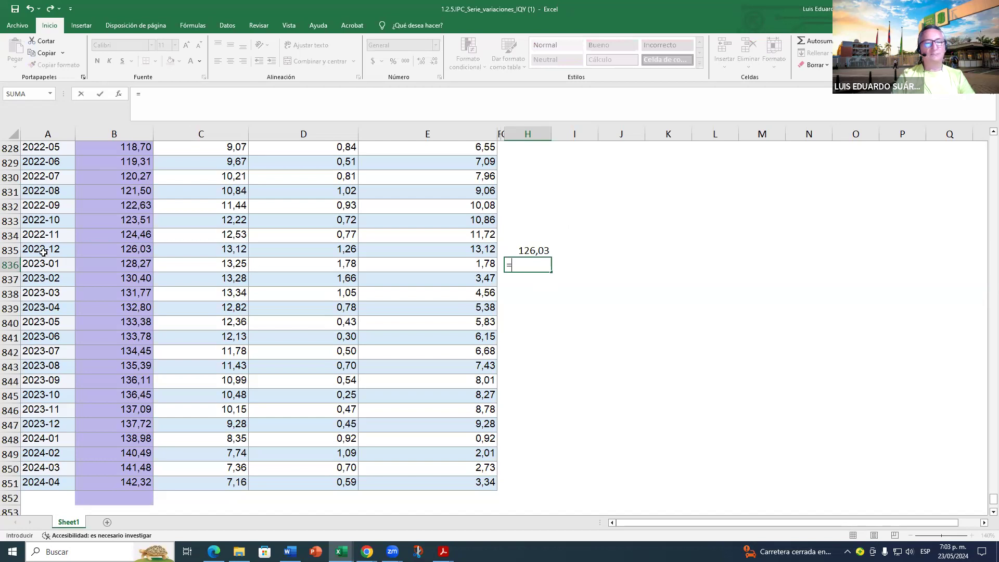
scroll(79, 239, "up", 1)
scroll(79, 238, "up", 20)
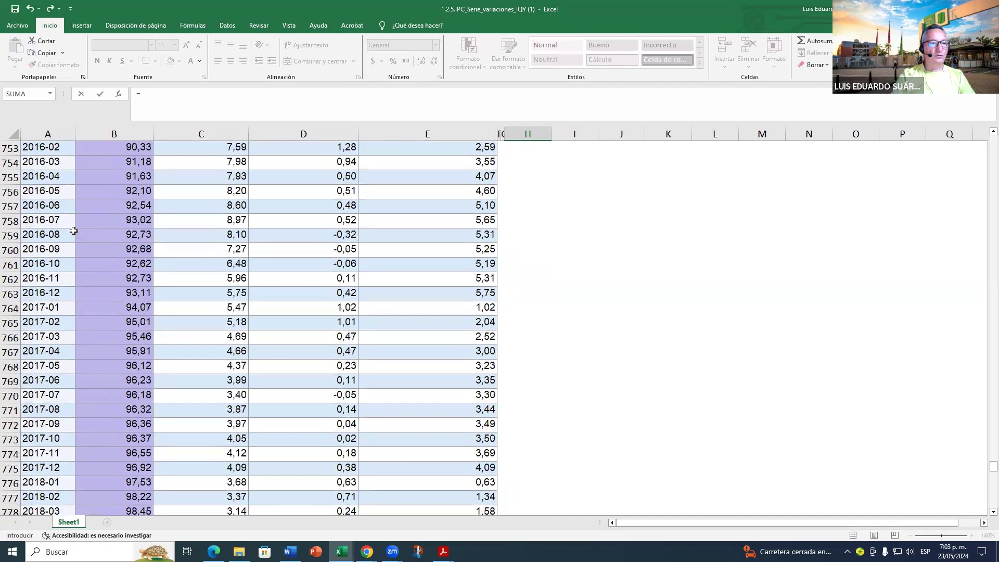
scroll(73, 230, "up", 10)
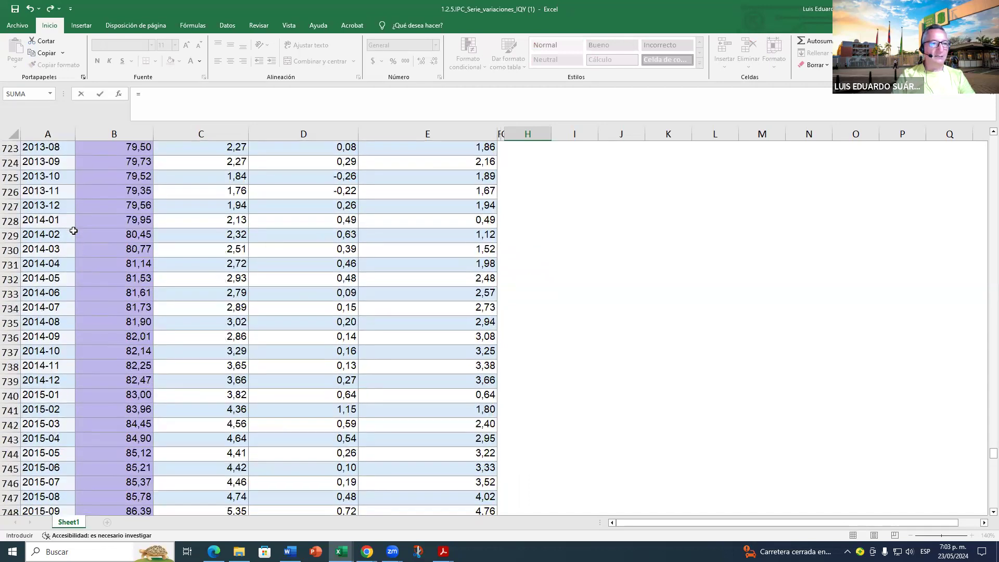
scroll(73, 231, "up", 4)
left_click(62, 205)
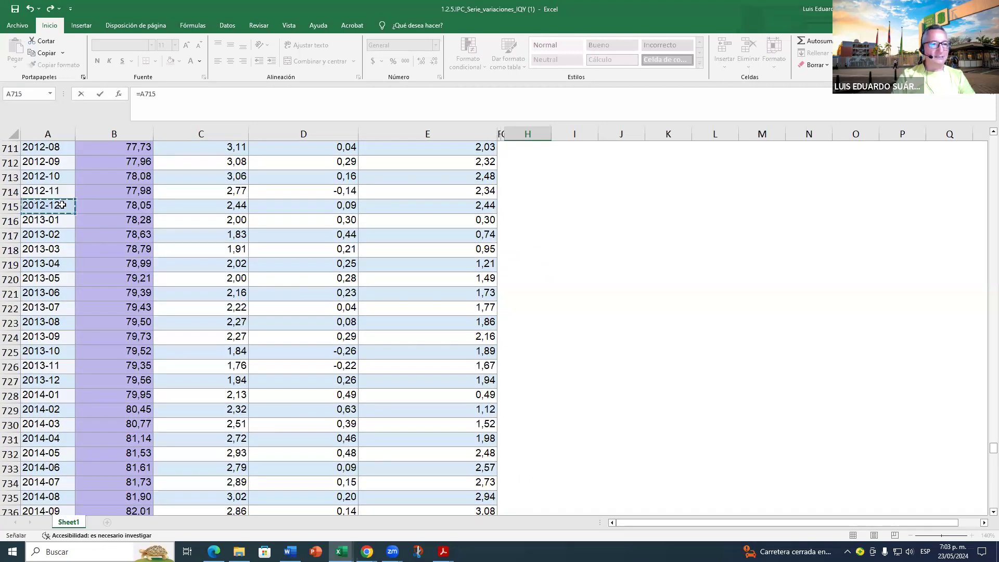
left_click(125, 206)
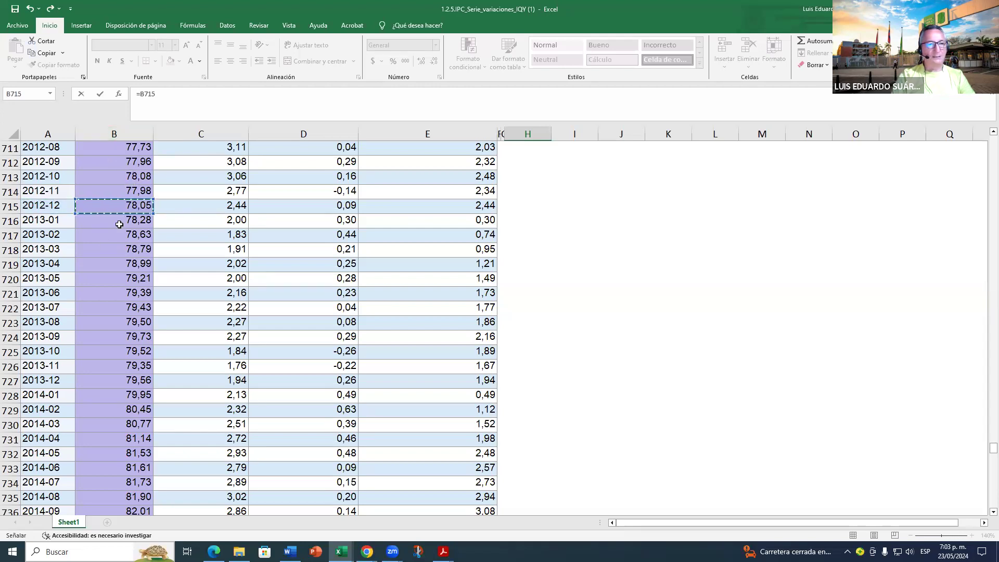
key("Escape")
scroll(257, 315, "down", 3)
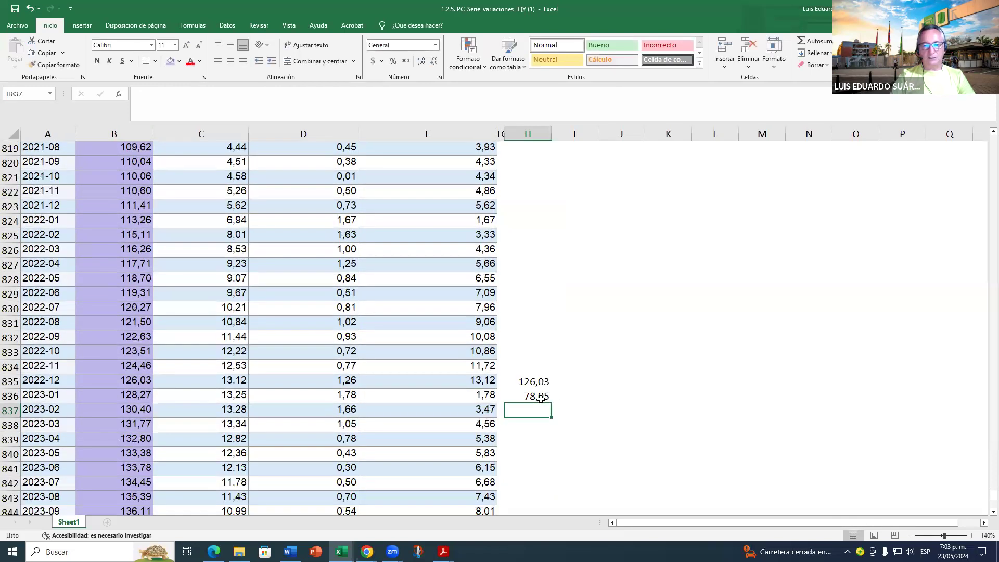
left_click(595, 385)
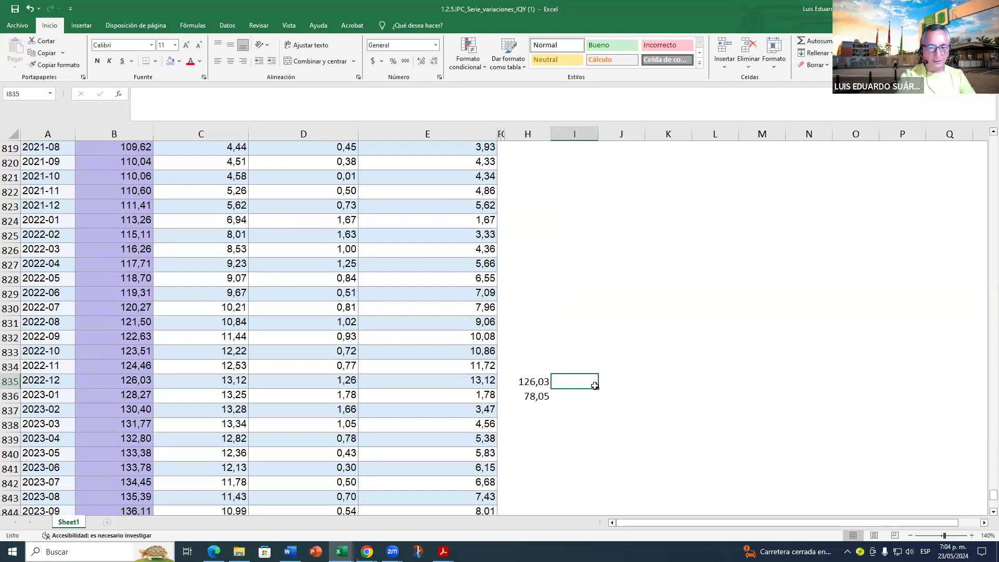
Step: Type =(H835/H836)^(1/10) in I835 for the ten-year annualized inflation
type("=(")
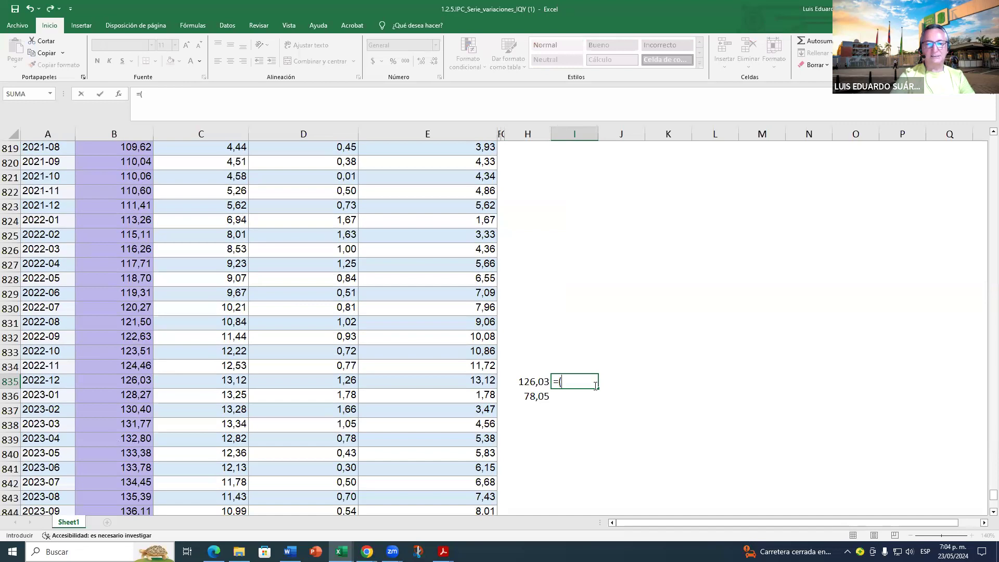
left_click(532, 384)
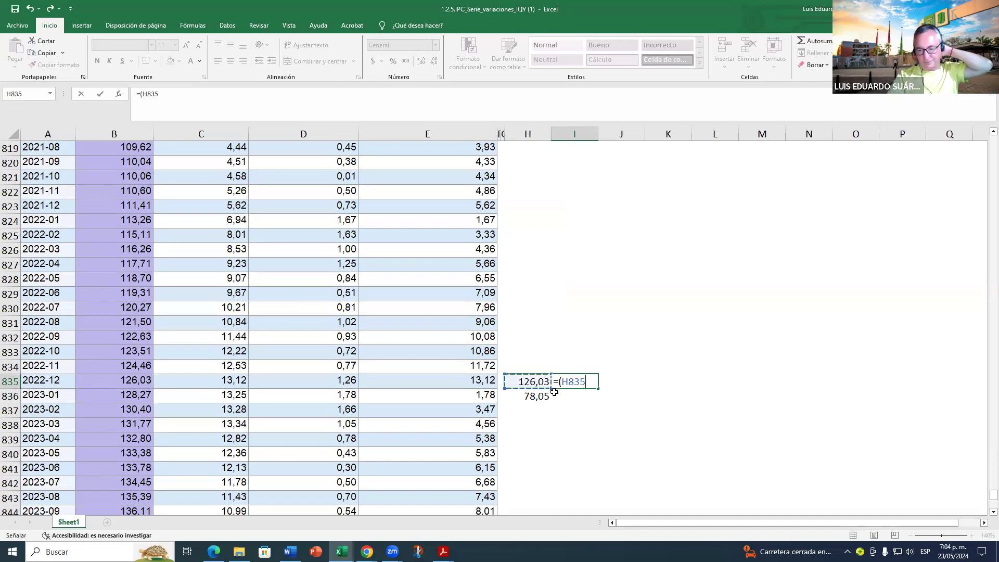
type("/")
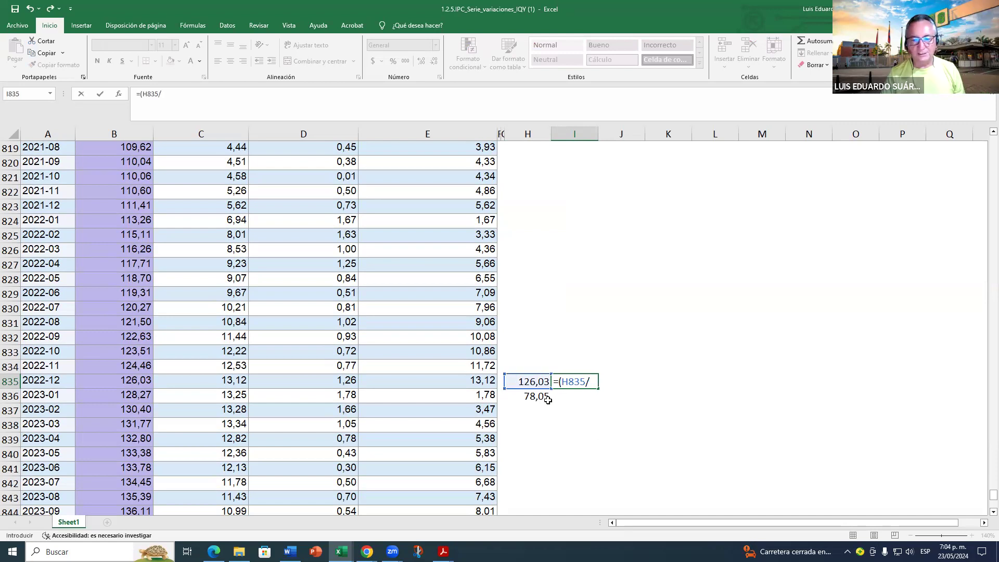
left_click(546, 399)
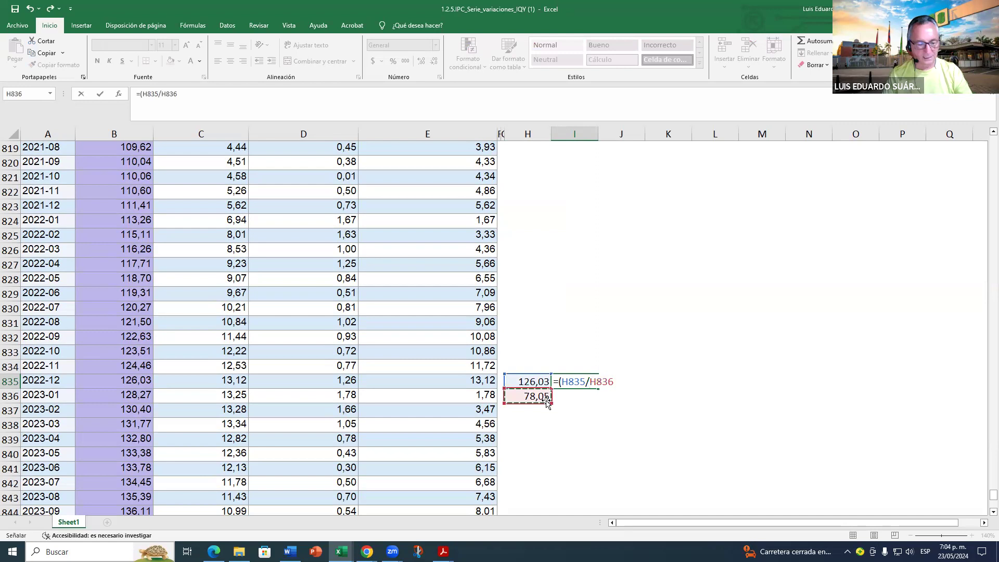
type(")")
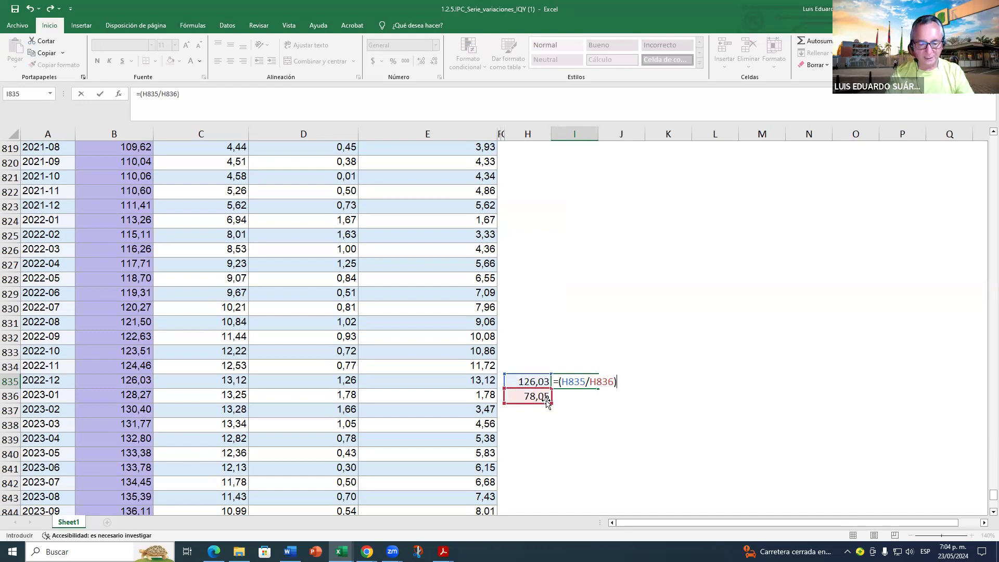
type("^")
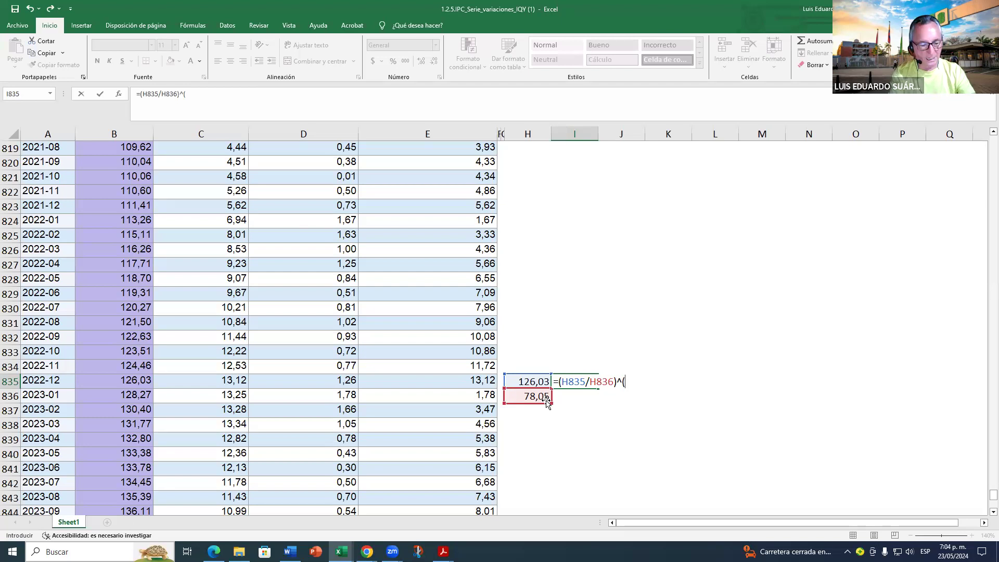
type("(1/10)-1")
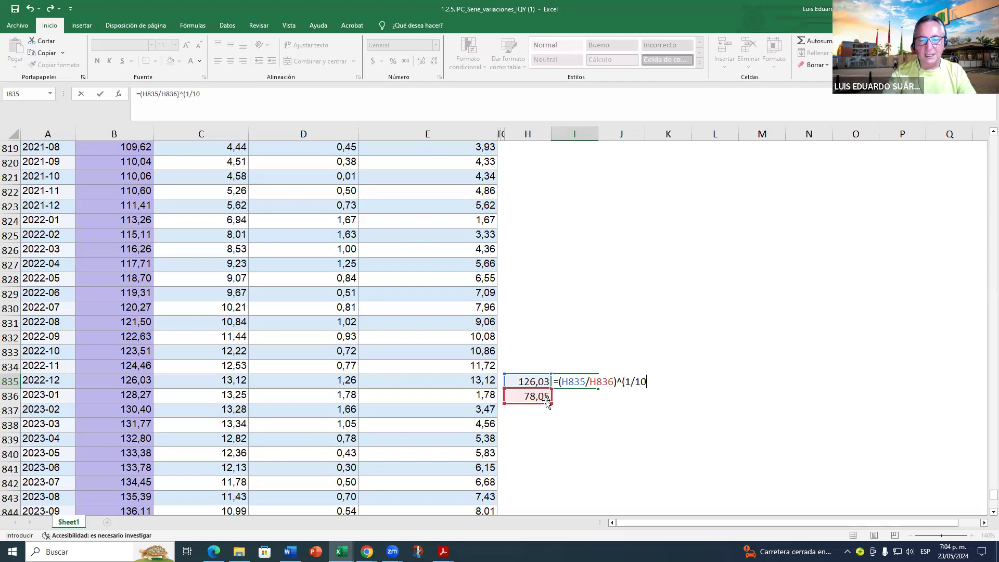
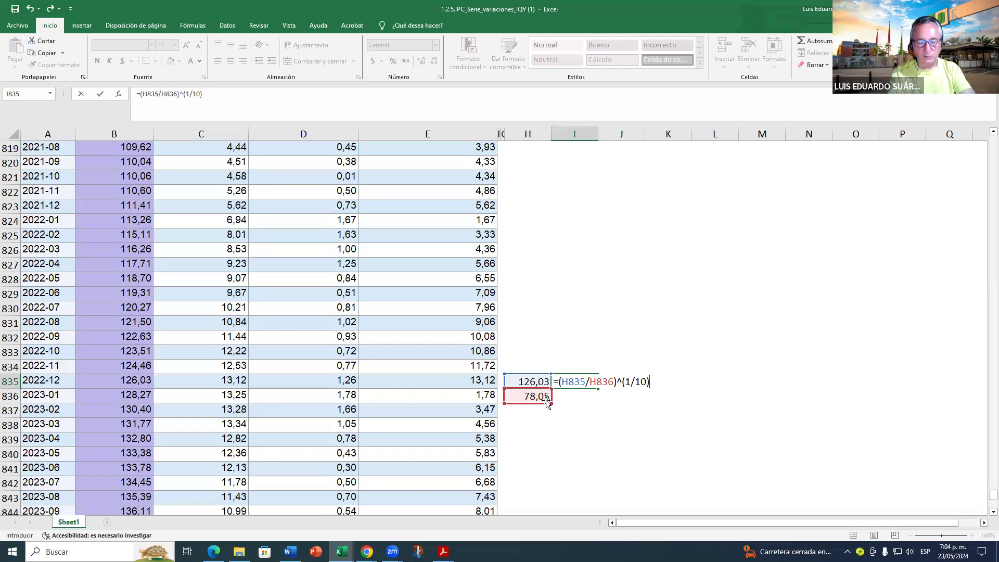
Step: Enter =(H835/H836)^(1/10)-1 in I835 and format it as a percentage showing 4,91%
type("-1")
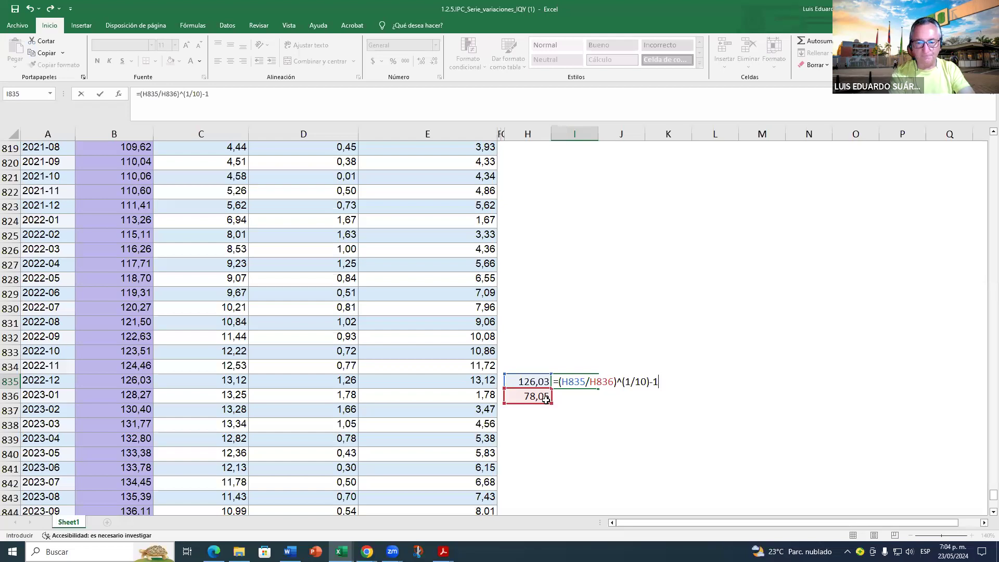
key("Return")
left_click(576, 383)
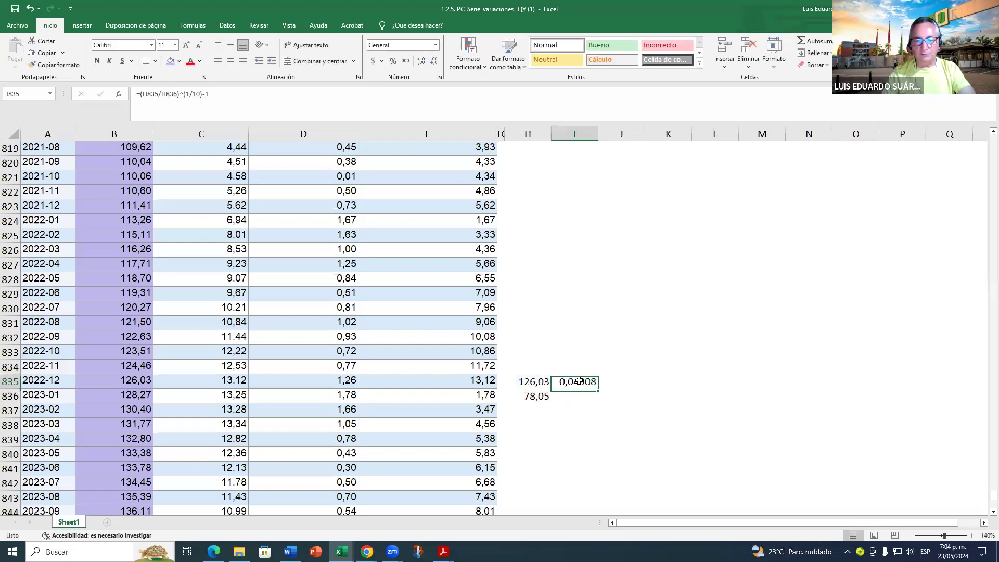
left_click(394, 62)
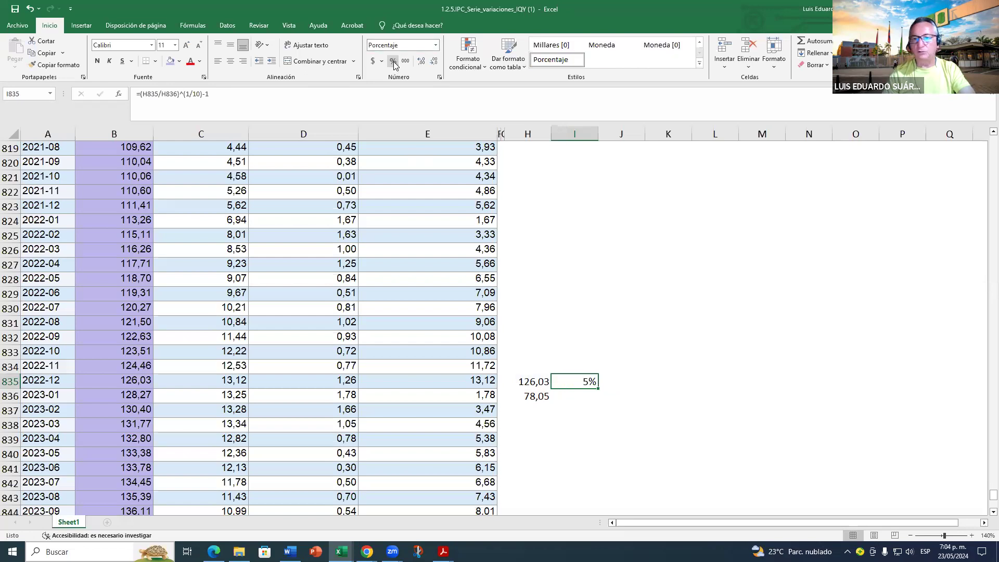
left_click(422, 65)
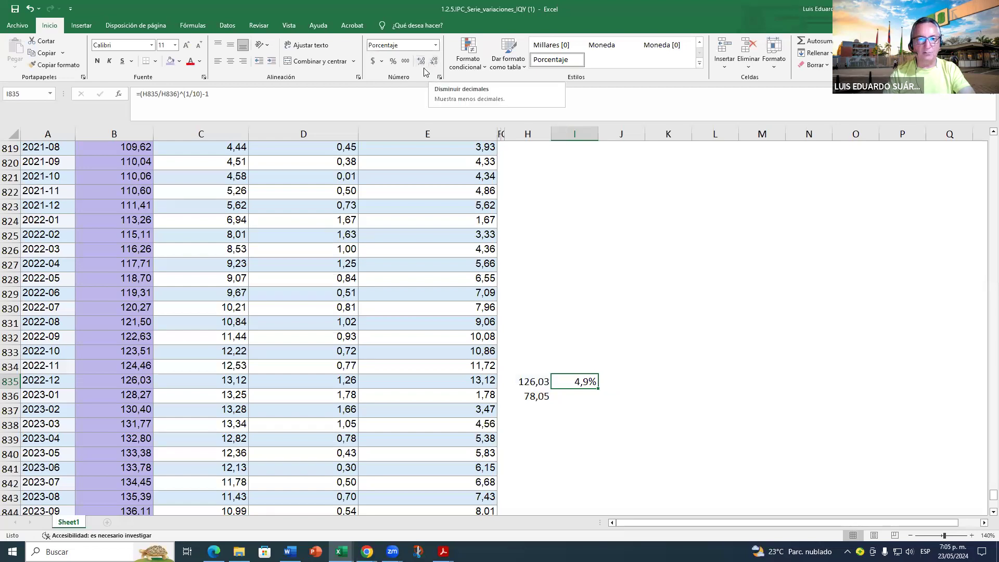
left_click(421, 61)
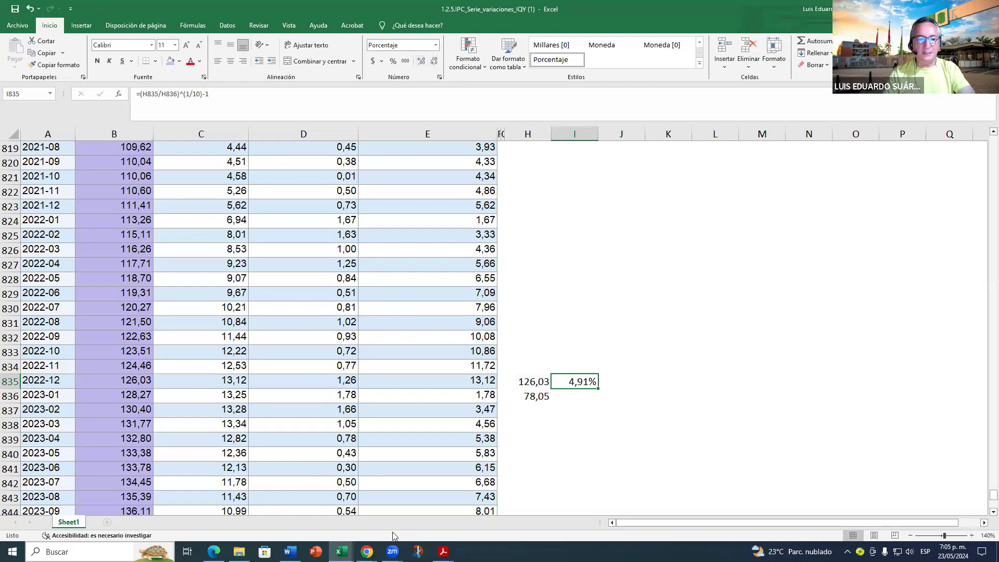
Step: Verify B47 in the NAC. DE CHOCOLATES workbook shows 4,91%, then switch to the links PDF
mouse_move(341, 551)
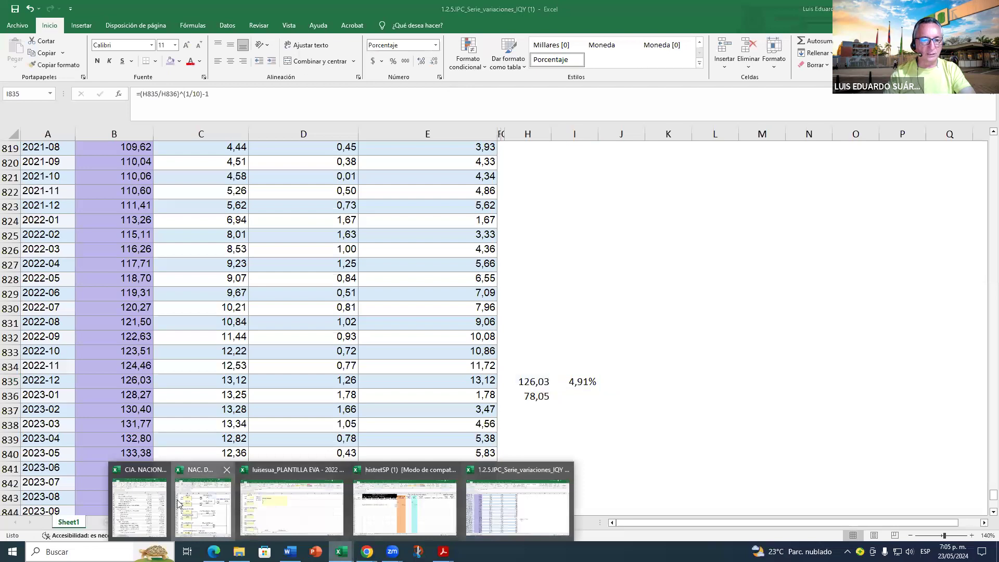
left_click(203, 507)
scroll(115, 292, "down", 1)
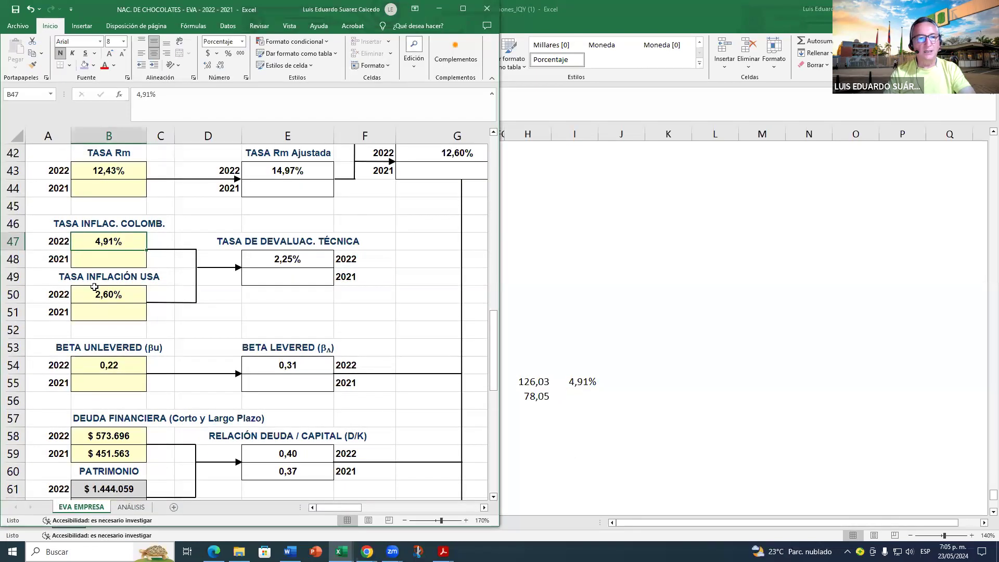
left_click(579, 397)
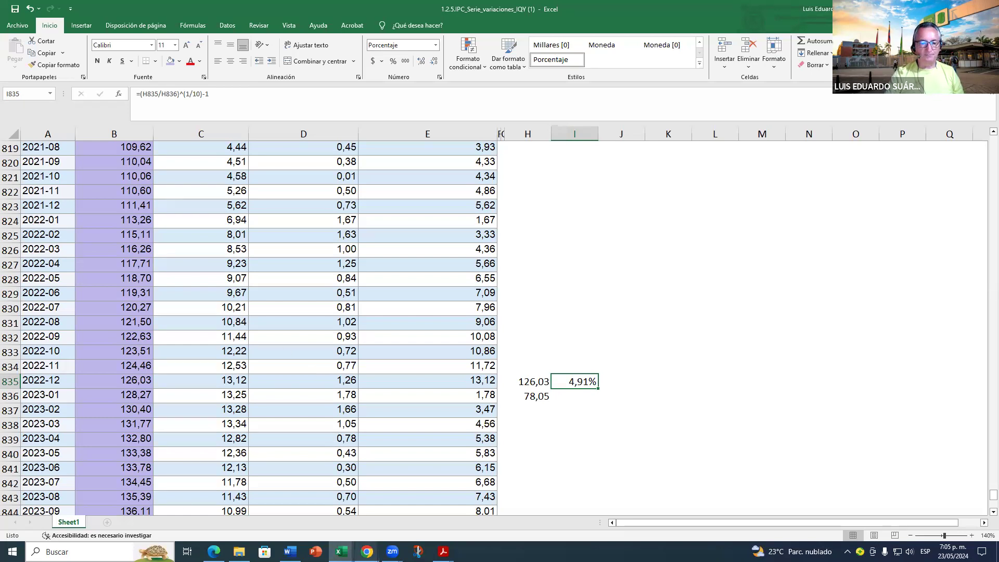
left_click(443, 551)
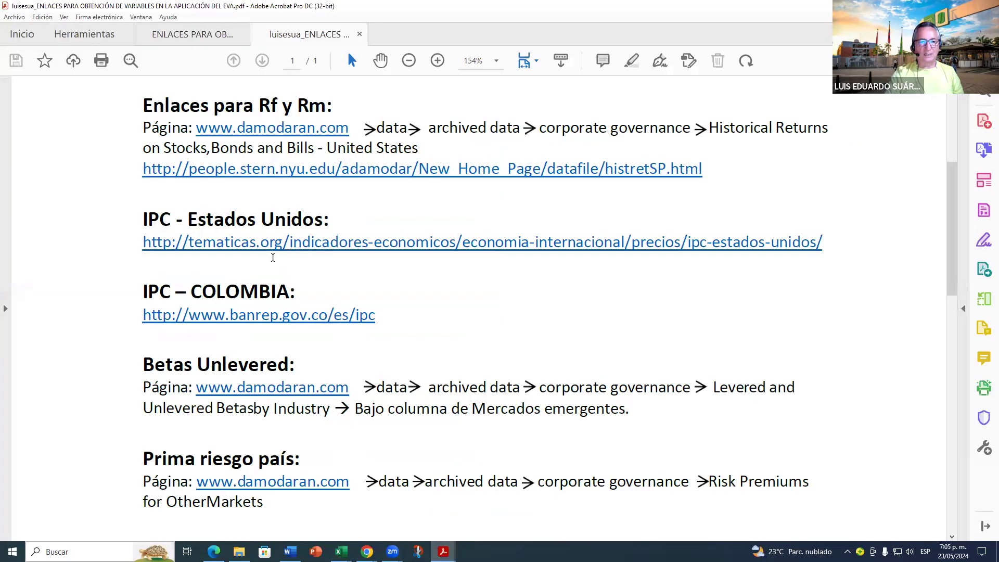
Step: Open the US CPI page on tematicas.org from the PDF and zoom it to 125%
left_click(321, 244)
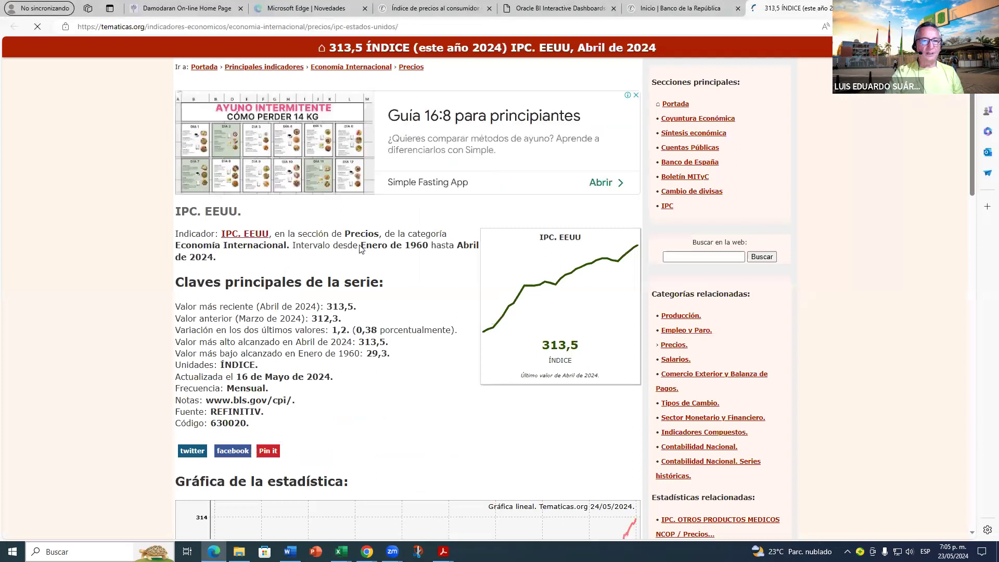
scroll(489, 287, "down", 4)
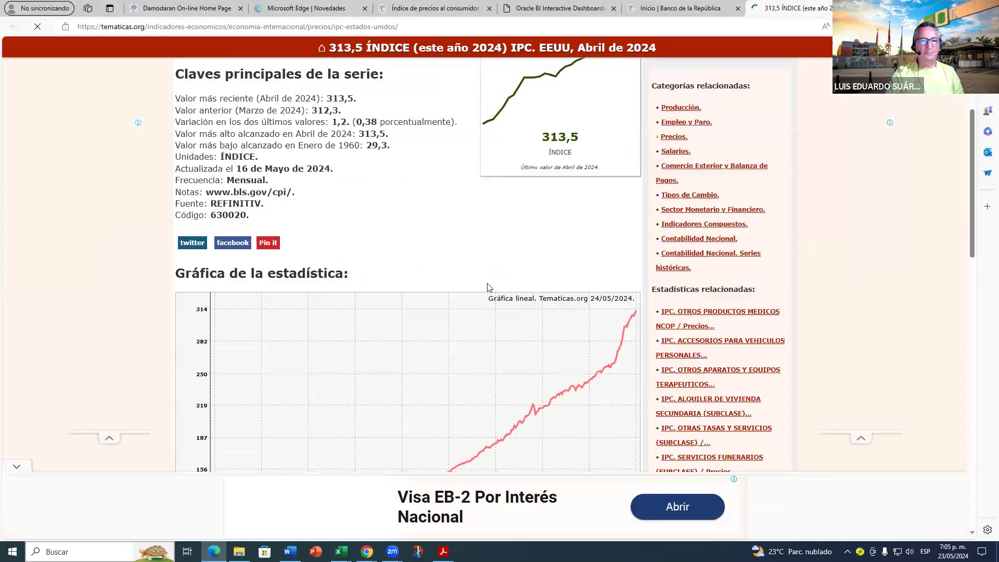
scroll(490, 287, "down", 2)
scroll(346, 249, "down", 2)
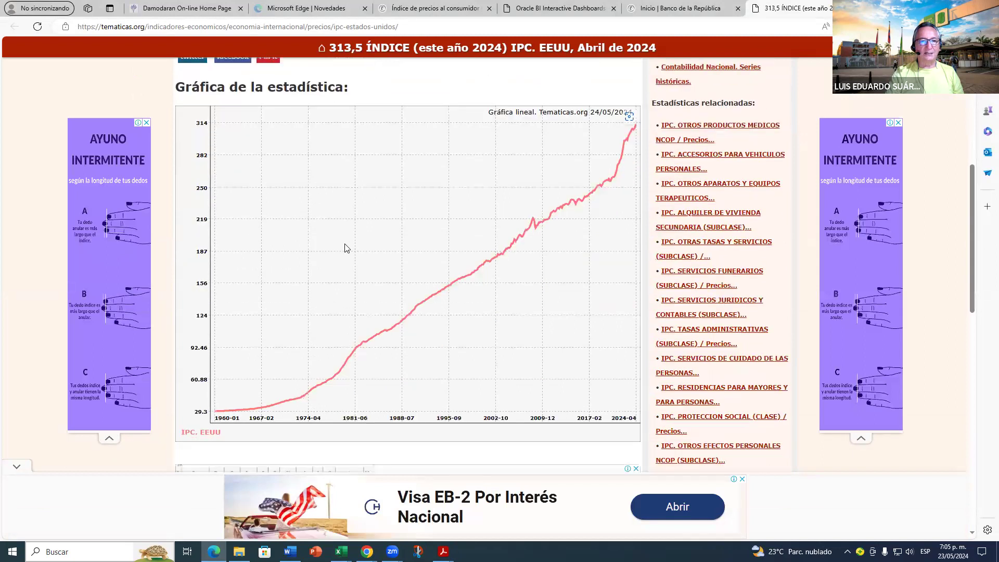
scroll(346, 248, "down", 5)
scroll(345, 250, "down", 4)
scroll(344, 249, "down", 4)
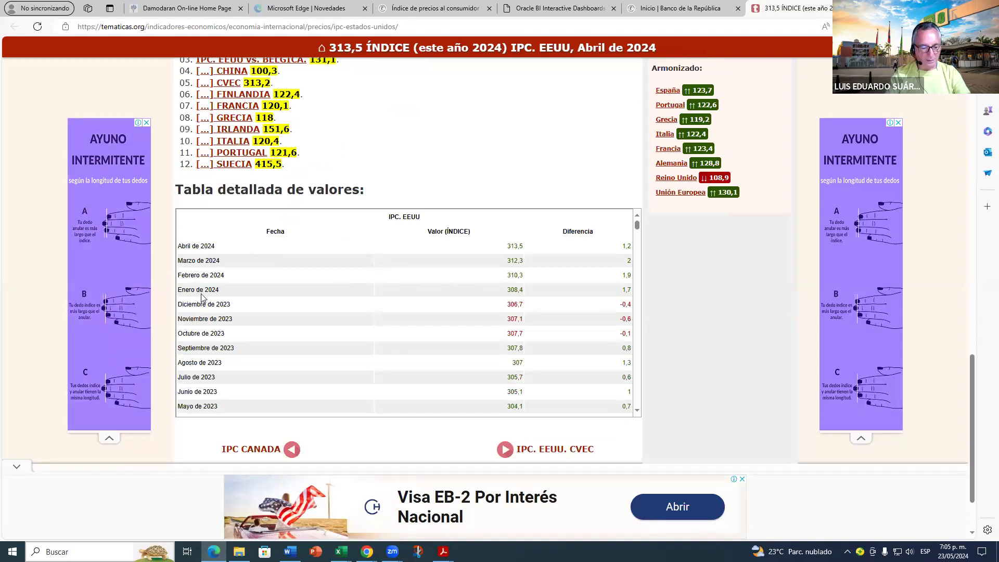
key("ctrl+plus")
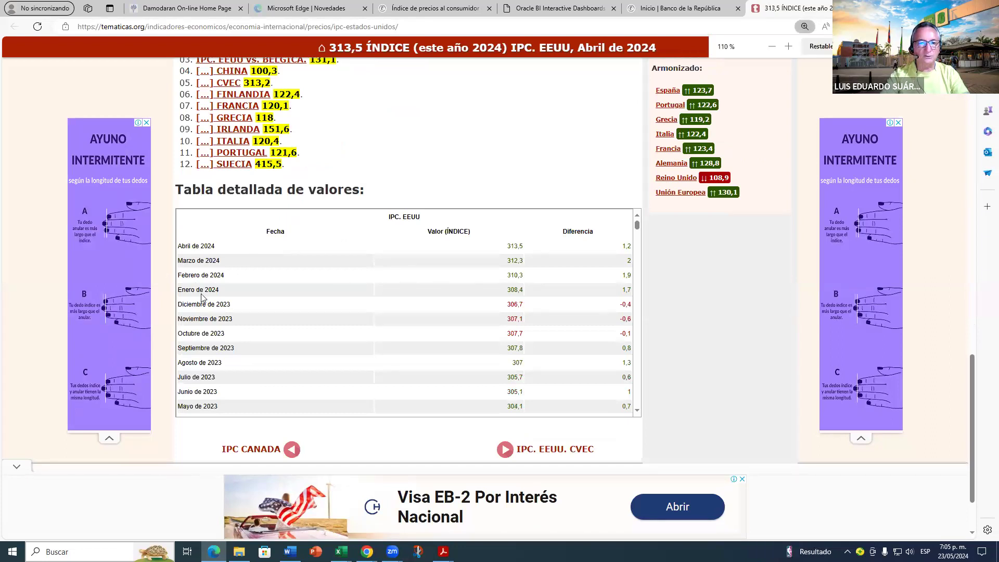
key("ctrl+plus")
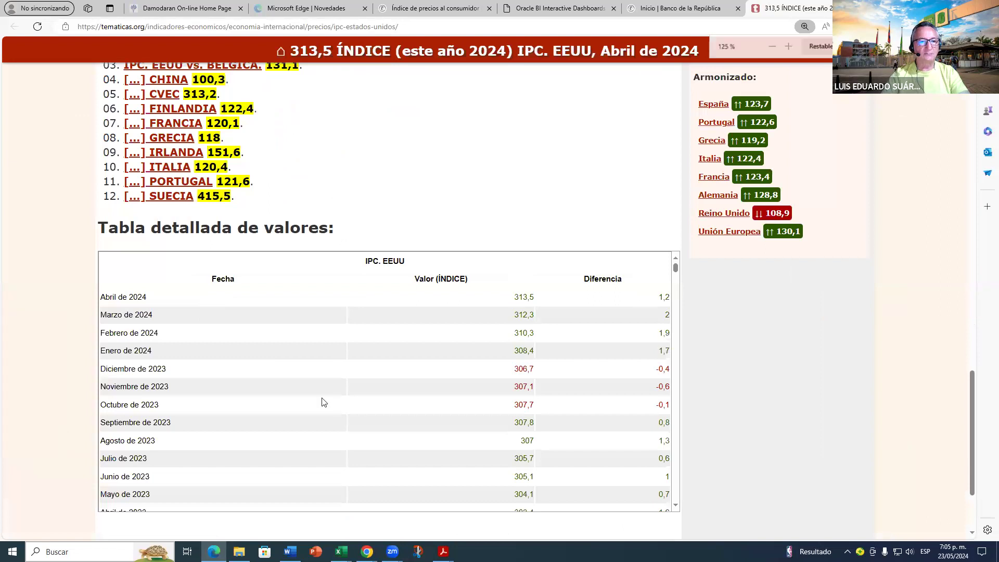
Step: Select the December 2022 CPI value 296,8 and return to the IPC series workbook
scroll(364, 373, "down", 2)
scroll(403, 368, "down", 1)
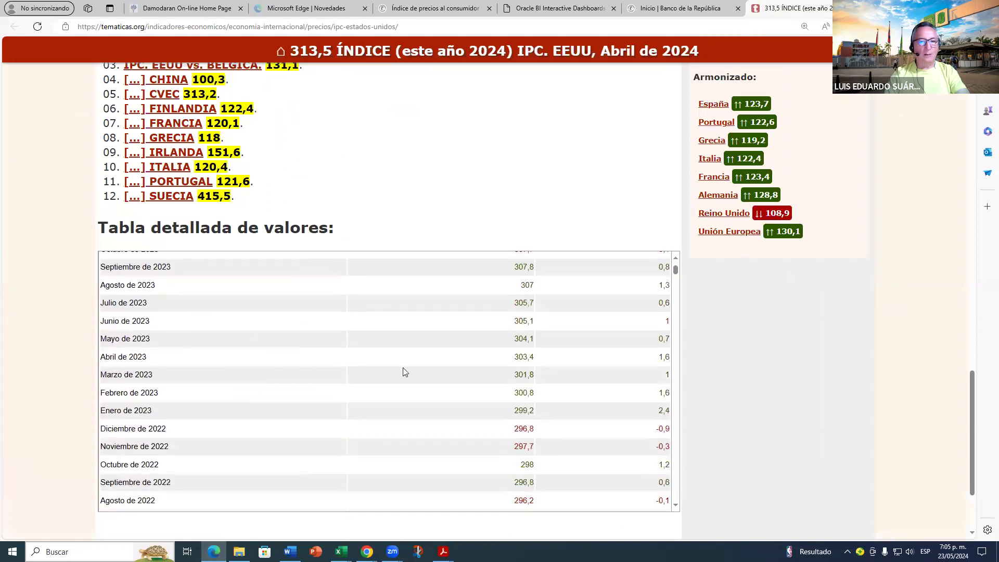
scroll(528, 311, "up", 3)
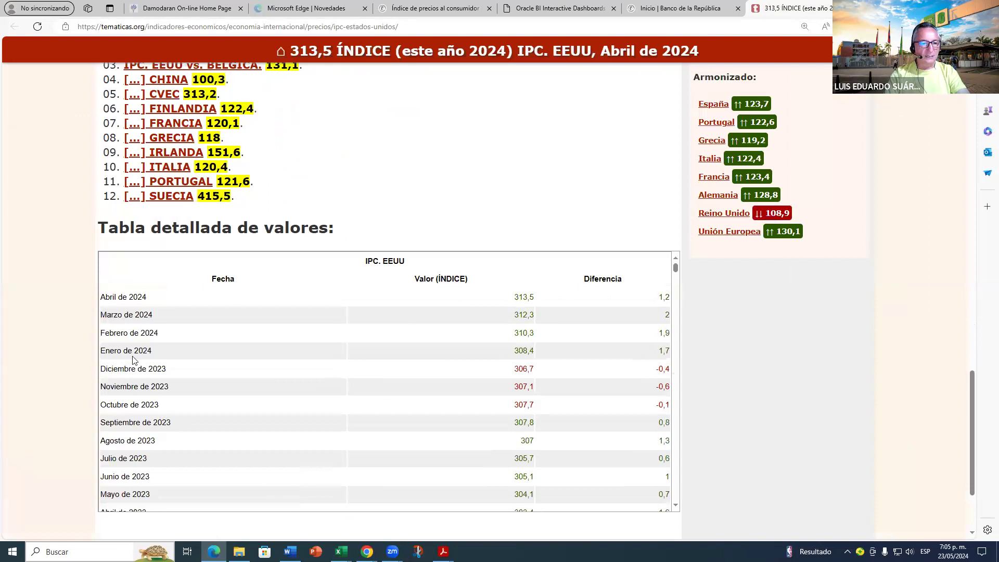
scroll(134, 360, "down", 5)
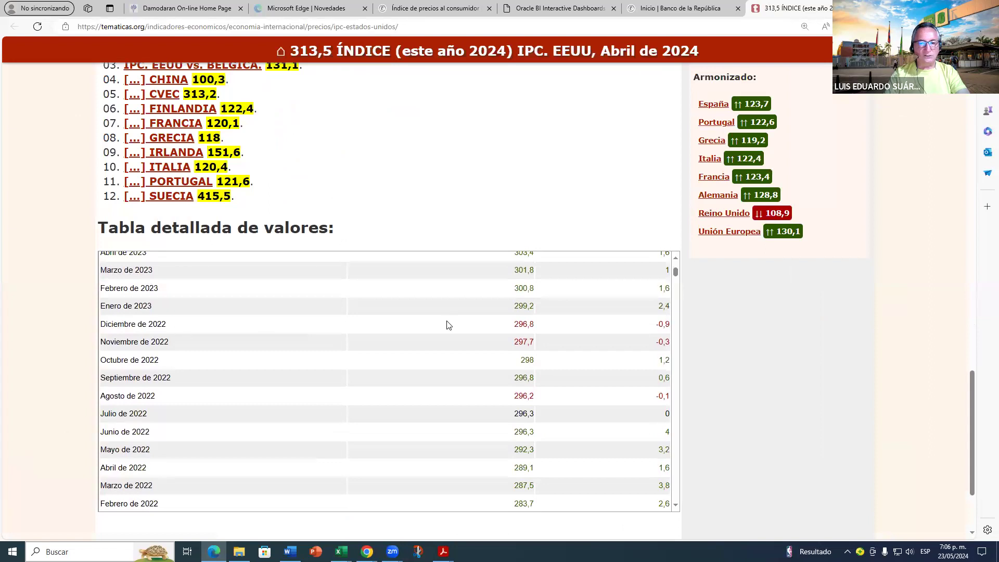
left_click_drag(515, 324, 531, 323)
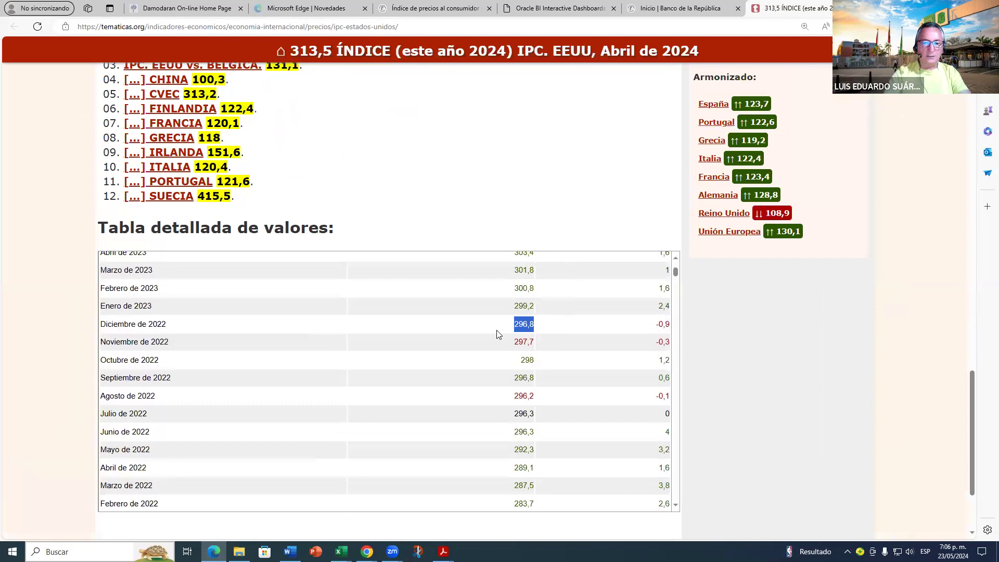
left_click(341, 552)
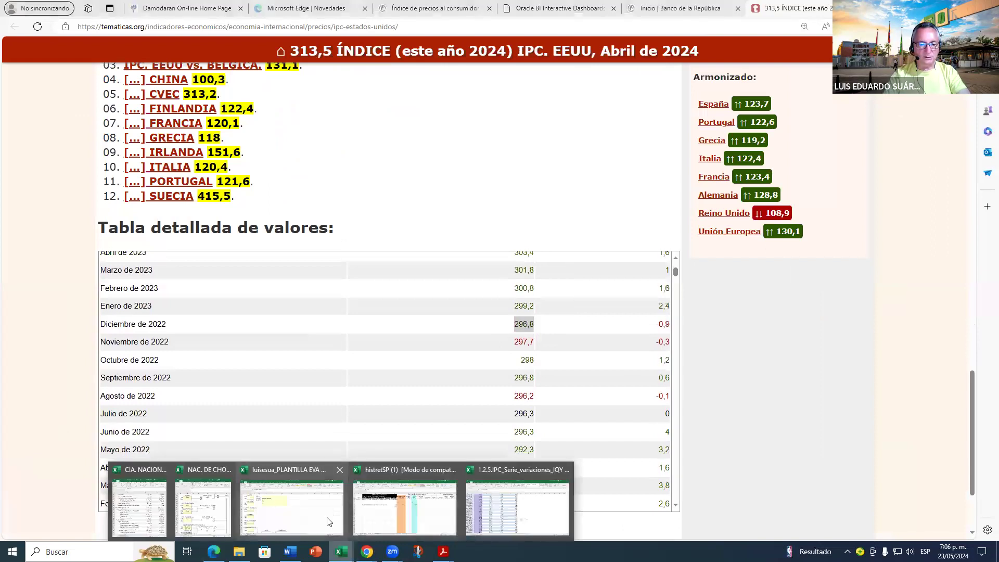
left_click(525, 515)
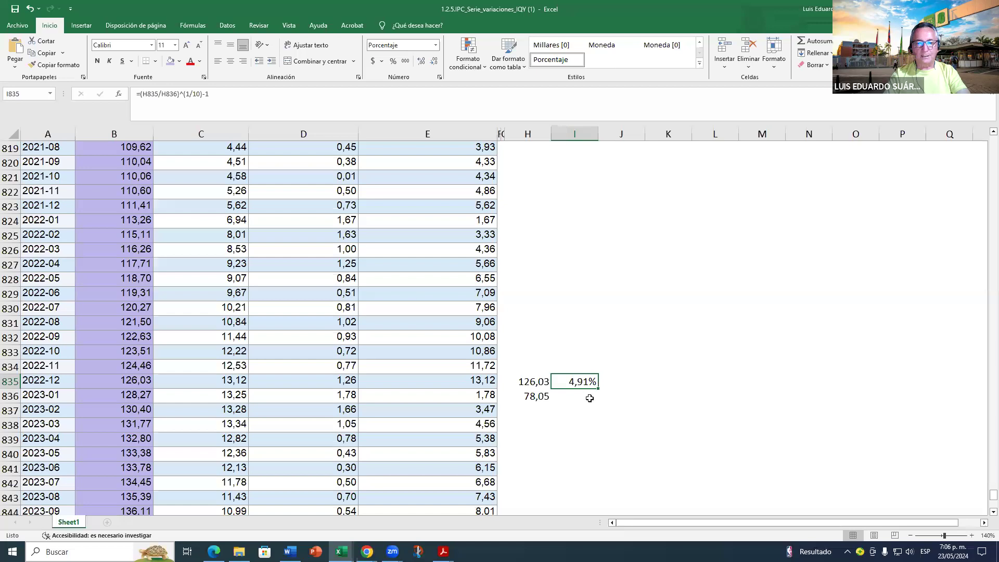
Step: Paste the US CPI value 296,8 into cell H839
scroll(571, 419, "down", 1)
left_click(536, 395)
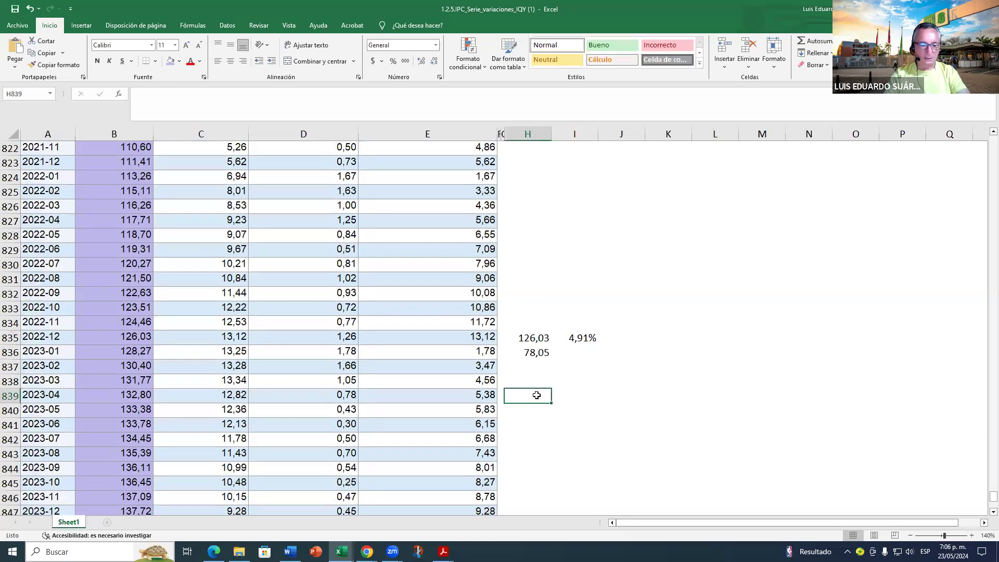
type("296,8")
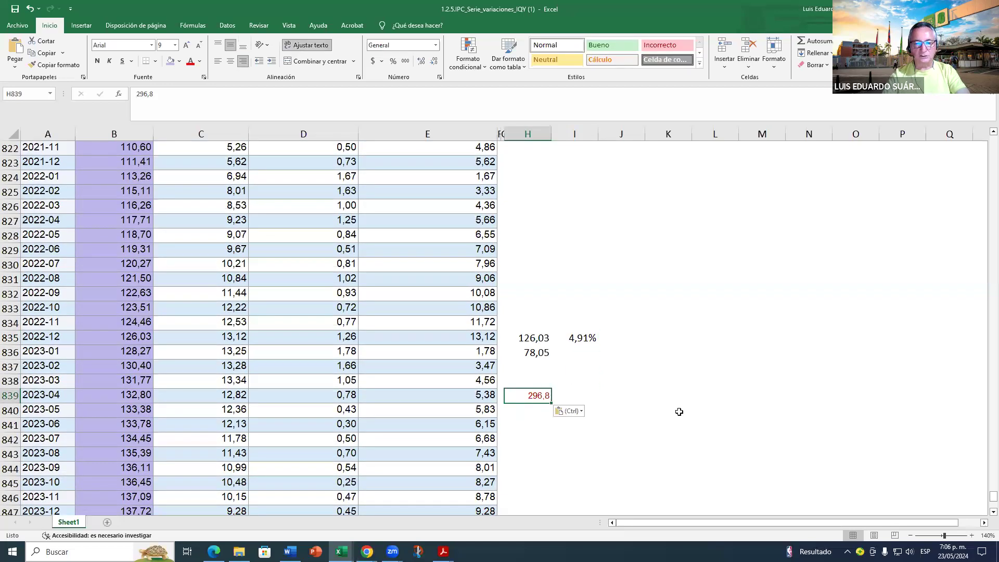
left_click(612, 380)
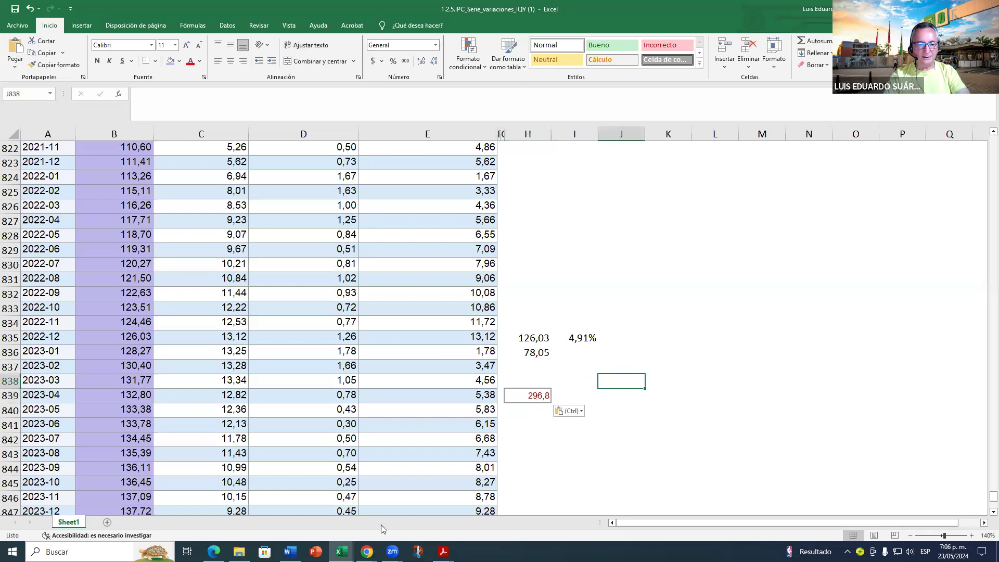
left_click(367, 552)
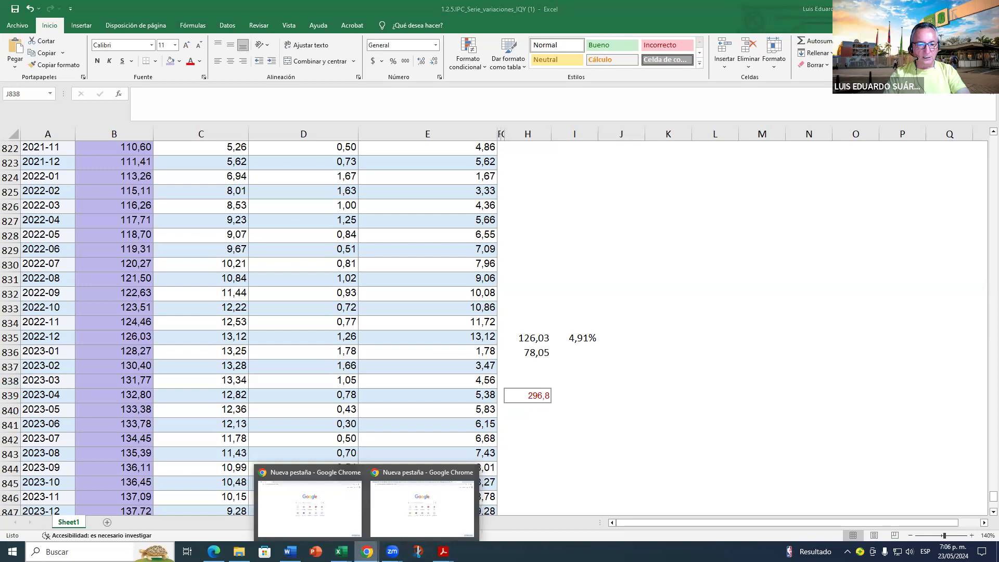
Step: Glance at Damodaran's Historical Returns on Stocks, Bonds and Bills page, then bring back the links PDF
mouse_move(367, 551)
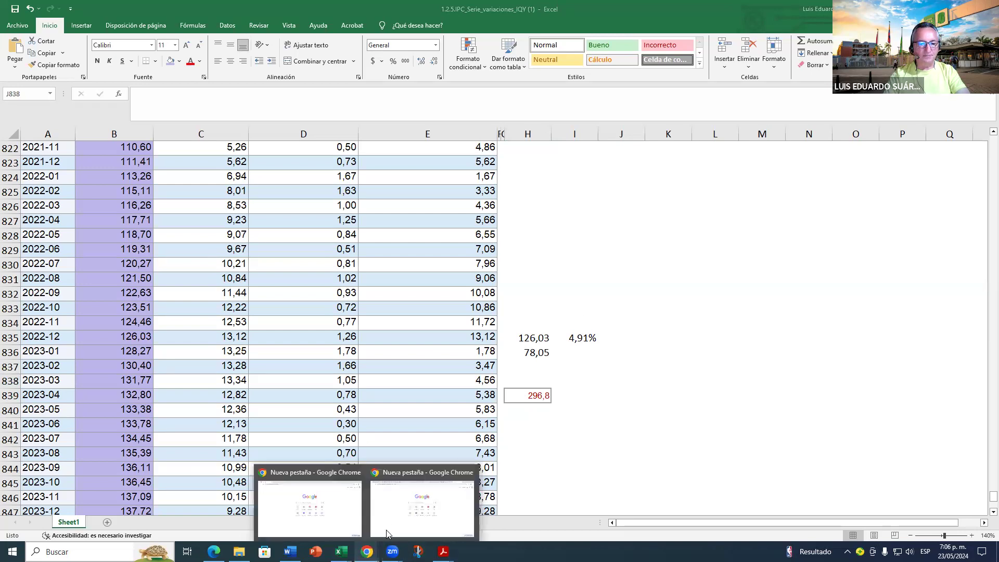
left_click(422, 507)
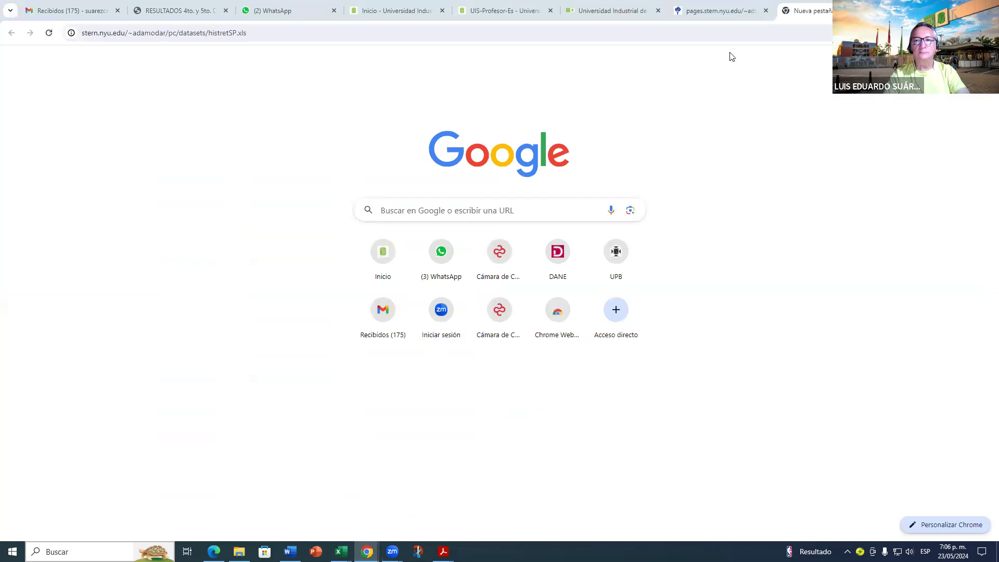
left_click(721, 10)
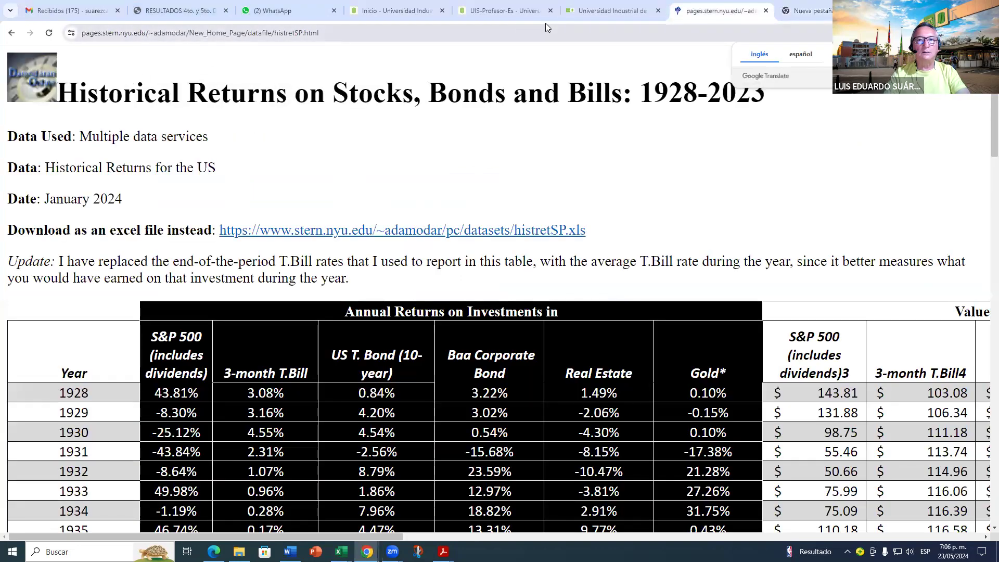
left_click(806, 11)
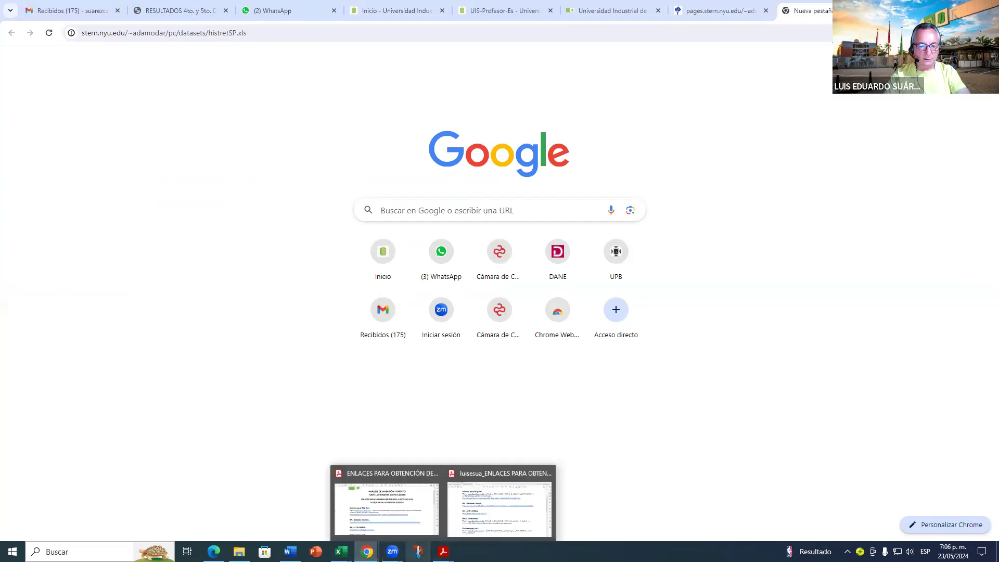
mouse_move(443, 551)
left_click(480, 530)
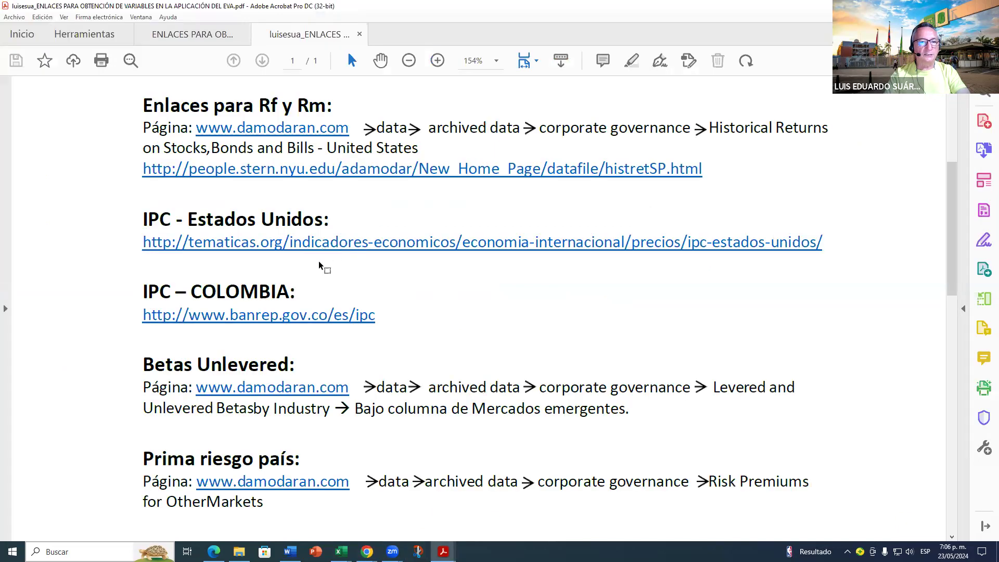
Step: Reopen the US CPI page from the PDF and locate the December 2022 value 296,8
left_click(326, 249)
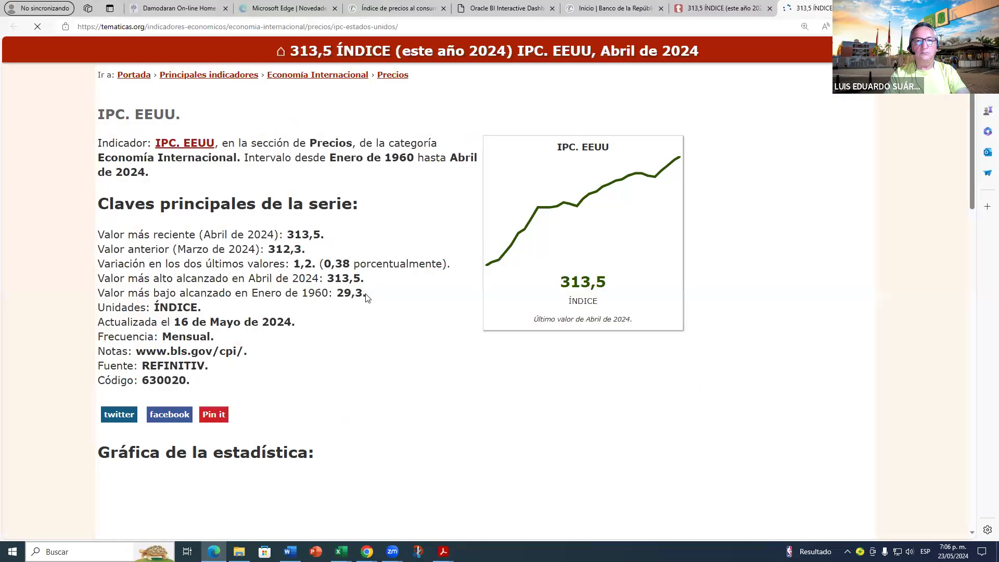
scroll(313, 312, "down", 3)
scroll(335, 317, "down", 10)
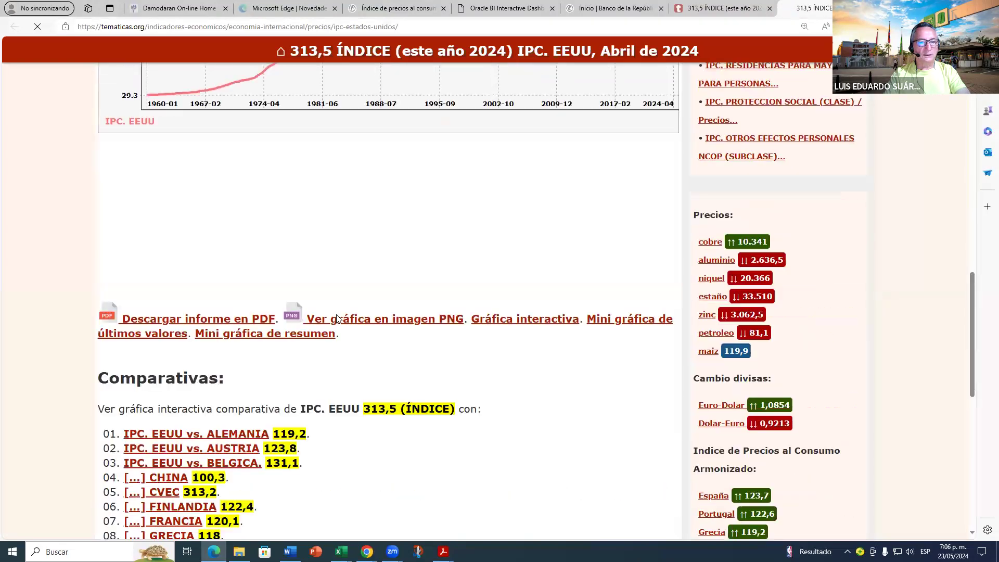
scroll(336, 319, "down", 2)
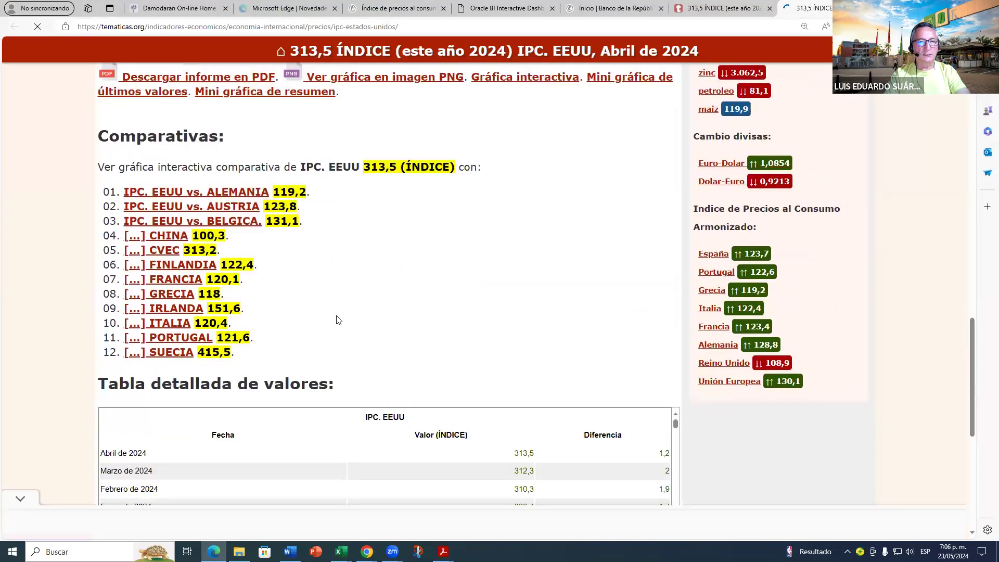
left_click(721, 8)
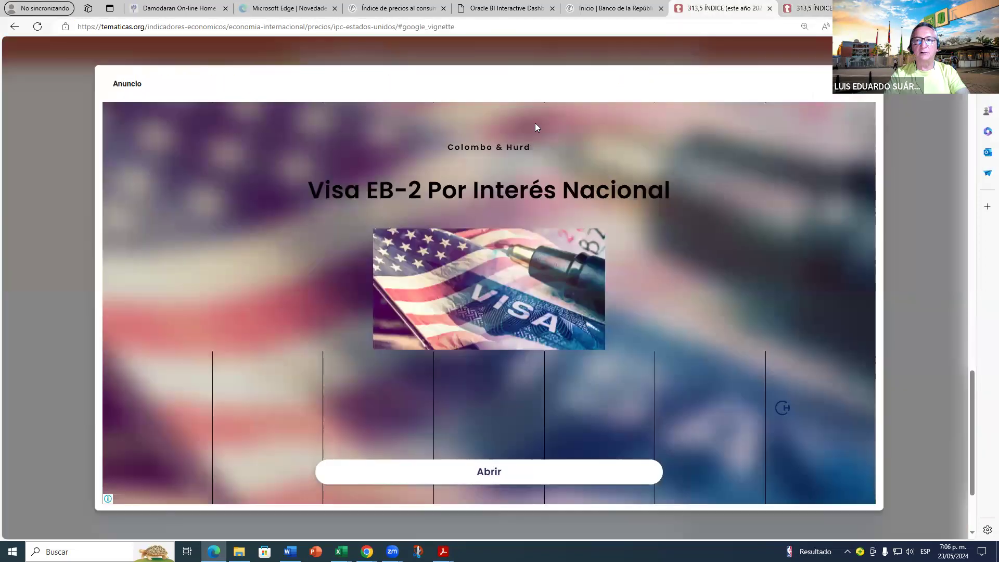
left_click(809, 8)
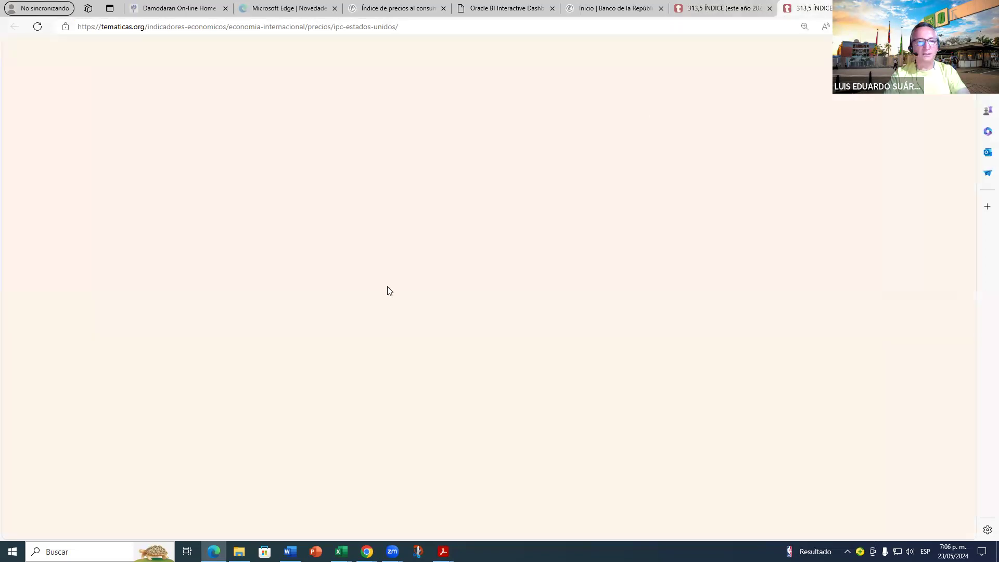
scroll(219, 295, "up", 2)
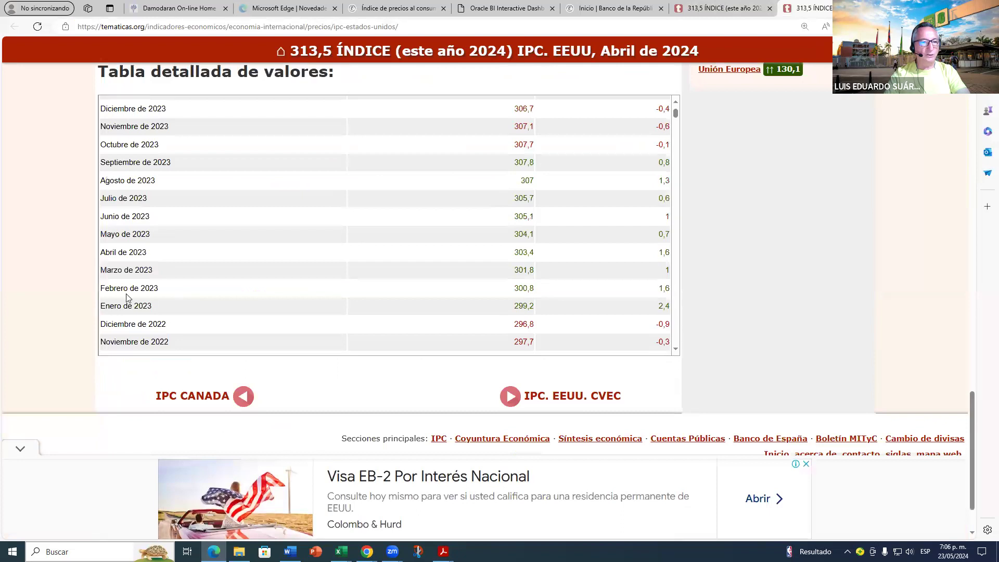
scroll(136, 289, "down", 2)
scroll(114, 305, "down", 1)
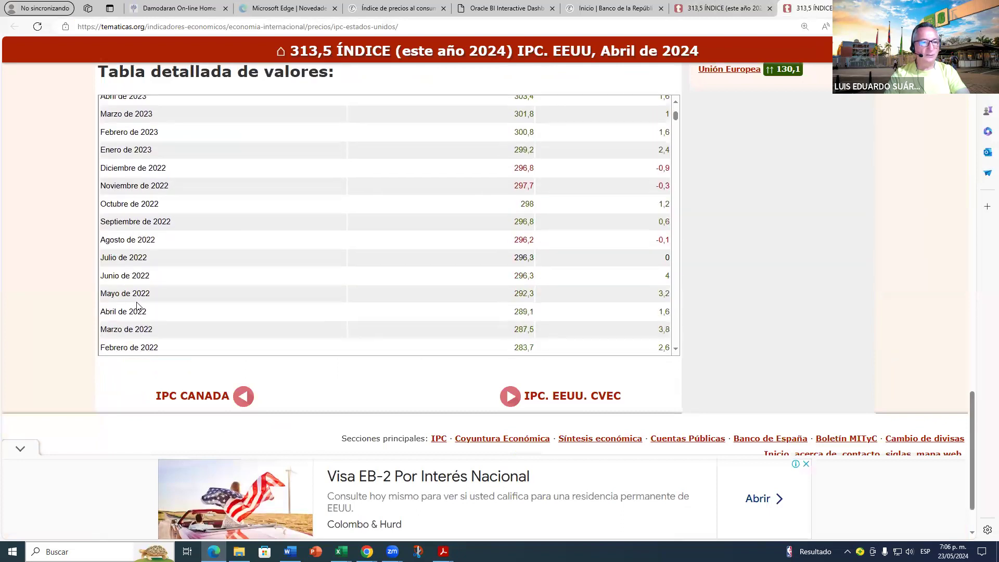
double_click(515, 166)
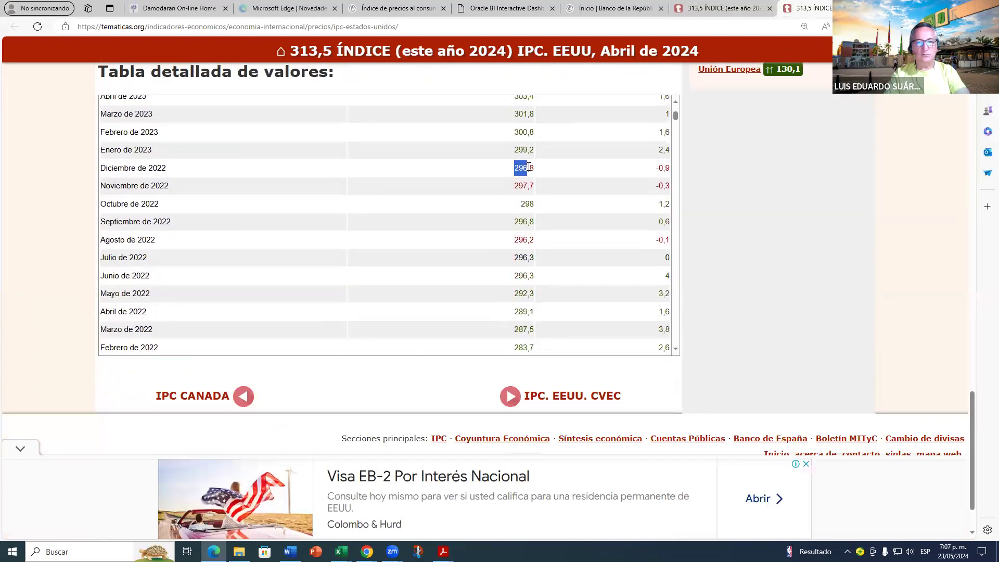
Step: Copy the December 2012 US CPI value 229,6 from the detailed table of values
scroll(125, 224, "down", 5)
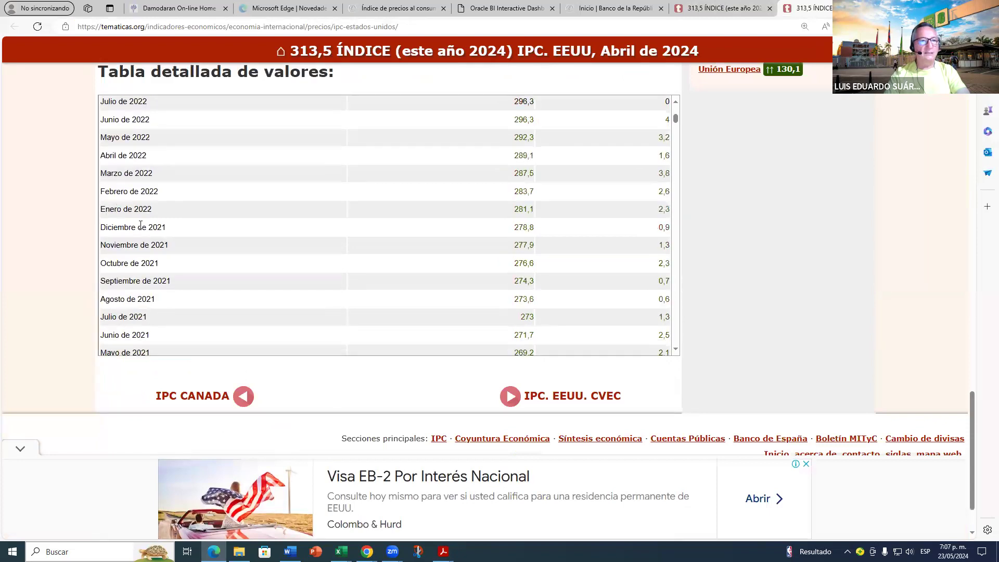
scroll(148, 229, "down", 9)
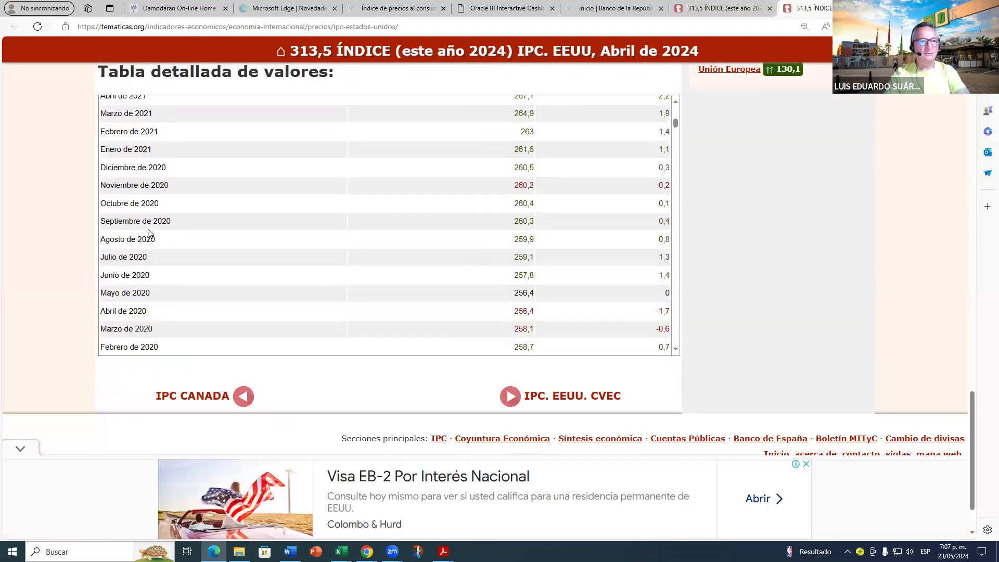
scroll(149, 233, "down", 2)
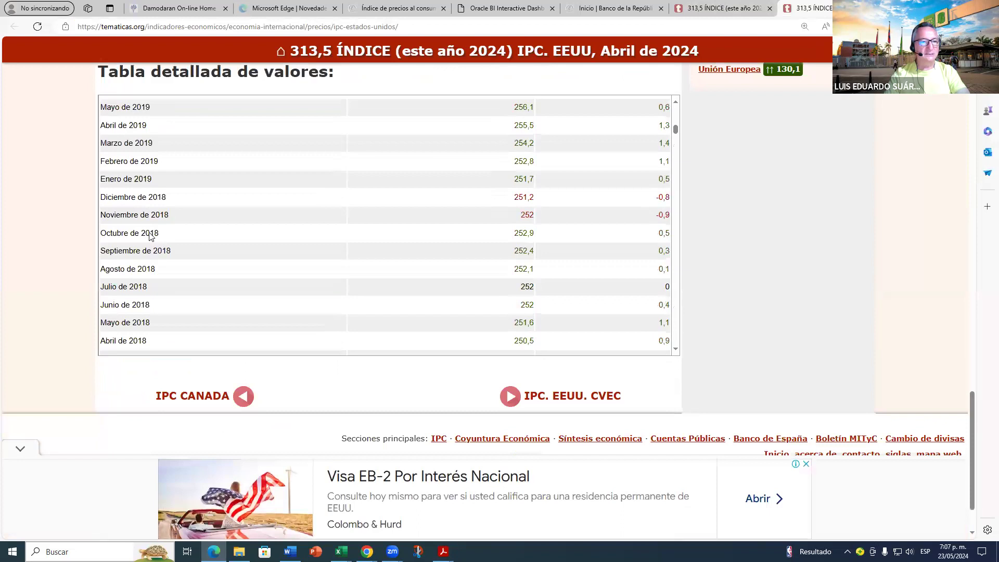
scroll(149, 232, "down", 5)
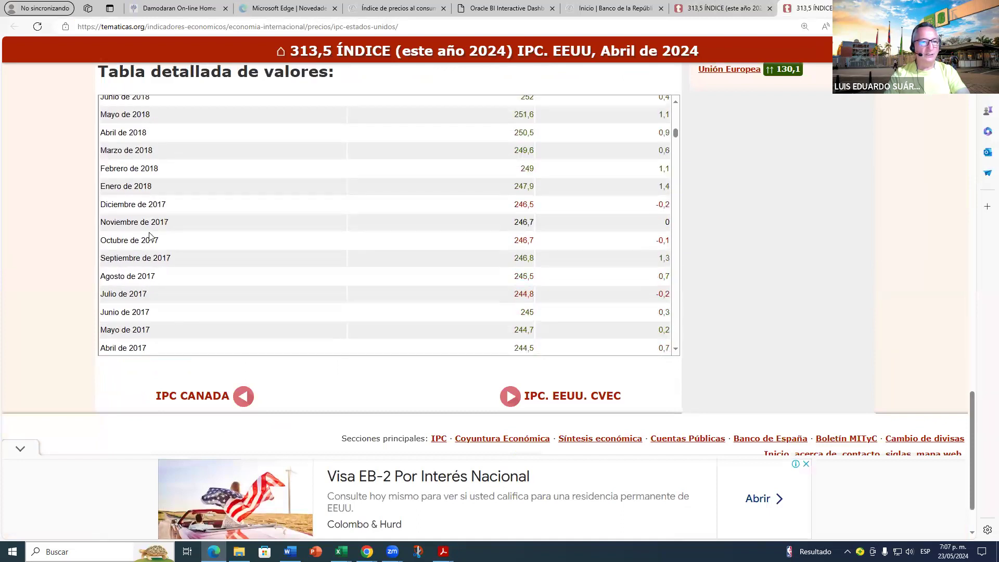
scroll(150, 240, "down", 9)
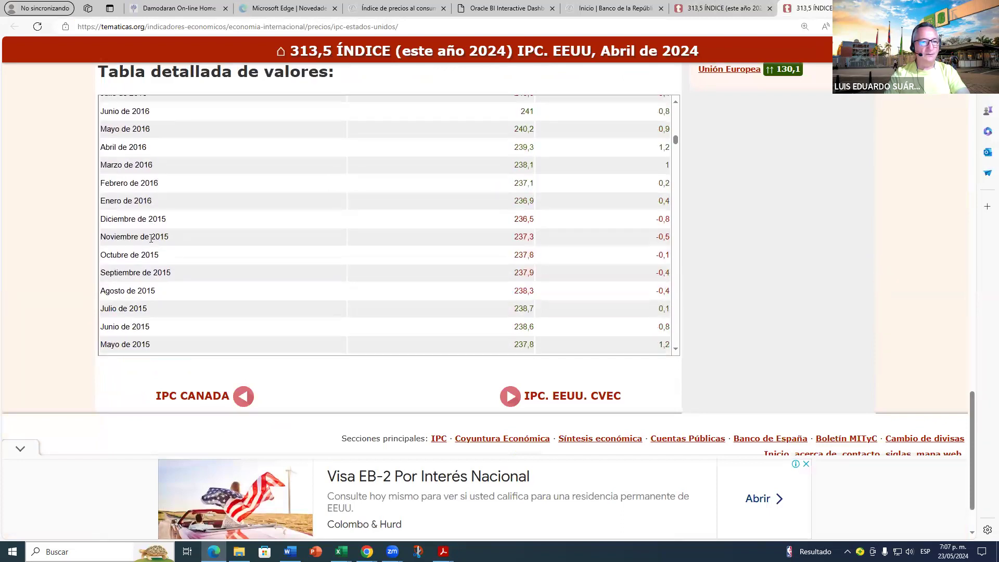
scroll(151, 242, "down", 8)
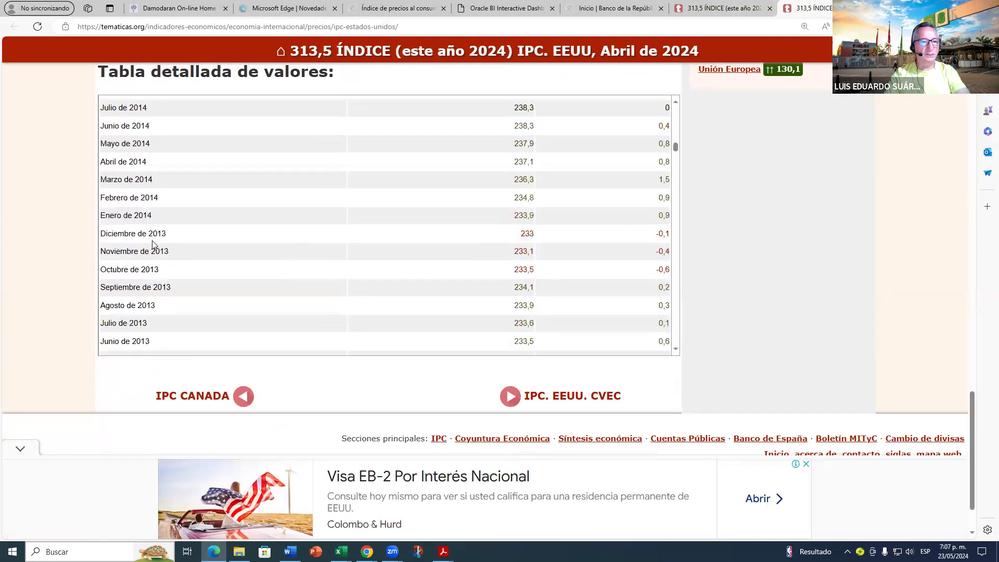
scroll(154, 244, "down", 1)
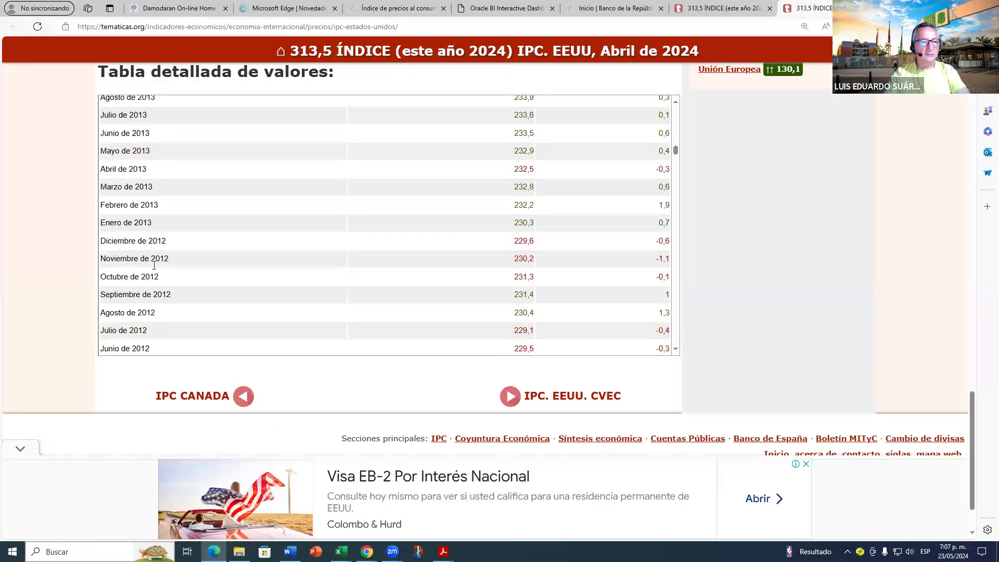
left_click_drag(123, 241, 530, 240)
left_click(533, 237)
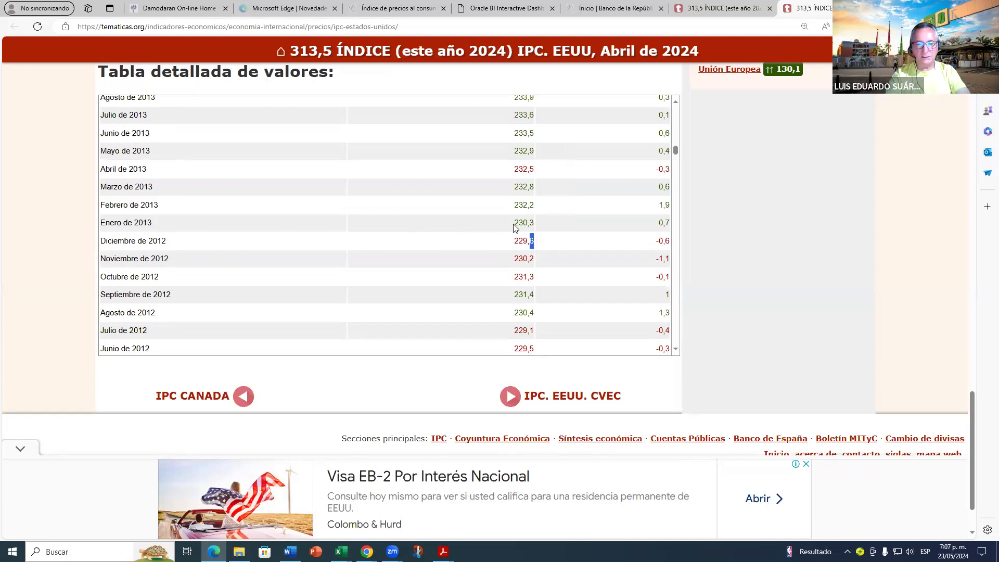
left_click_drag(534, 241, 517, 239)
right_click(518, 243)
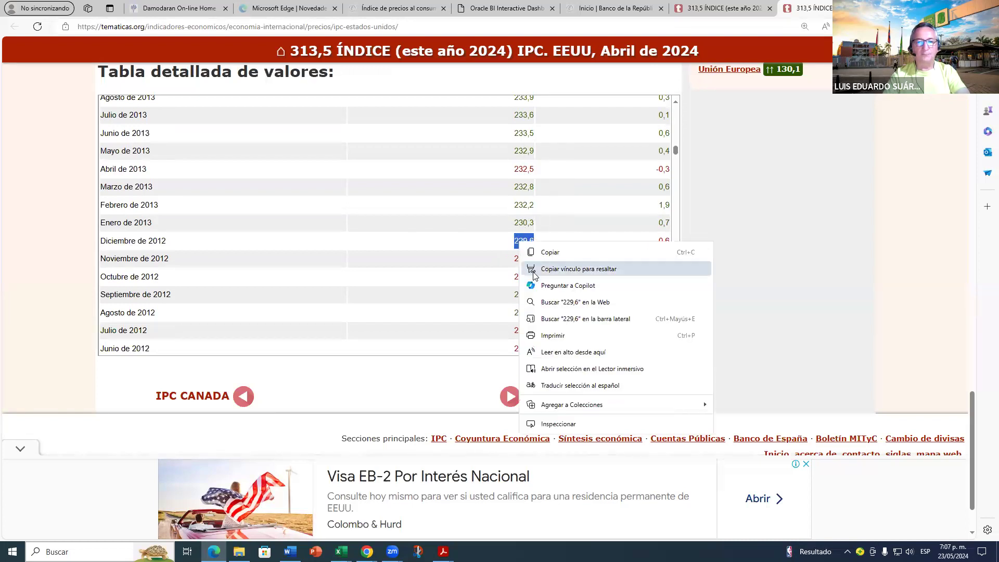
left_click(549, 253)
left_click(341, 551)
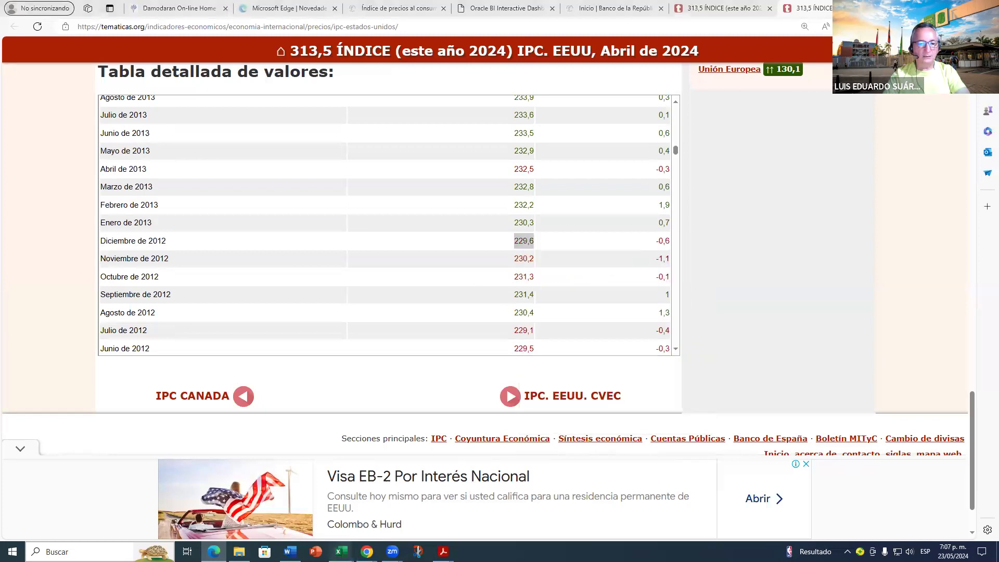
Step: Paste 229,6 into H840 and review the 4,91% growth formula in I835
left_click(512, 515)
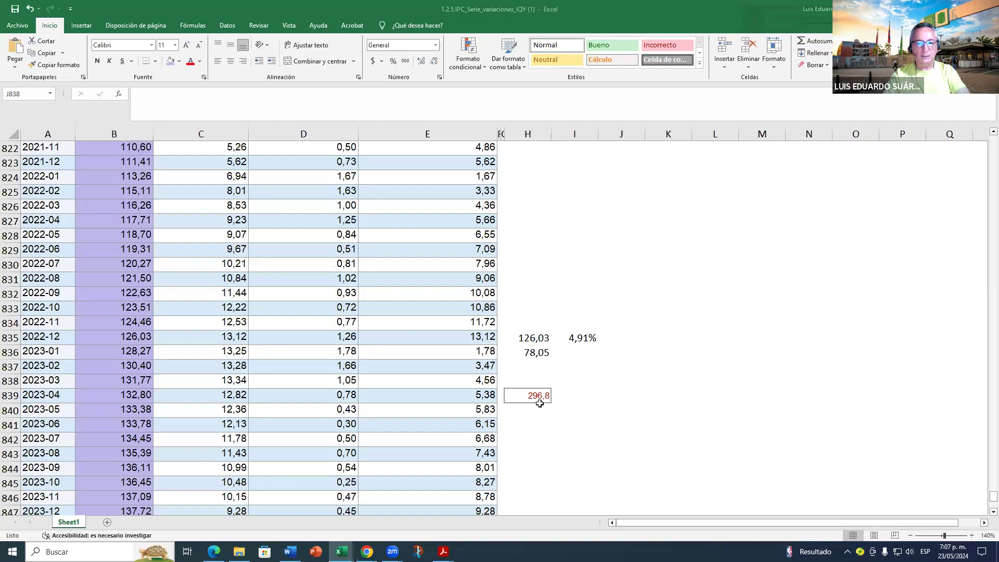
left_click(538, 409)
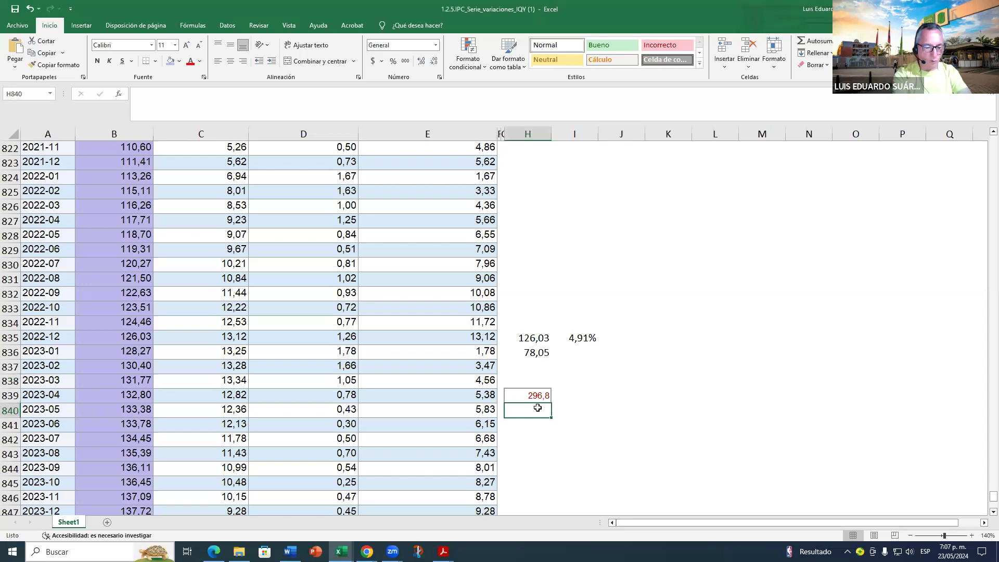
key("ctrl+v")
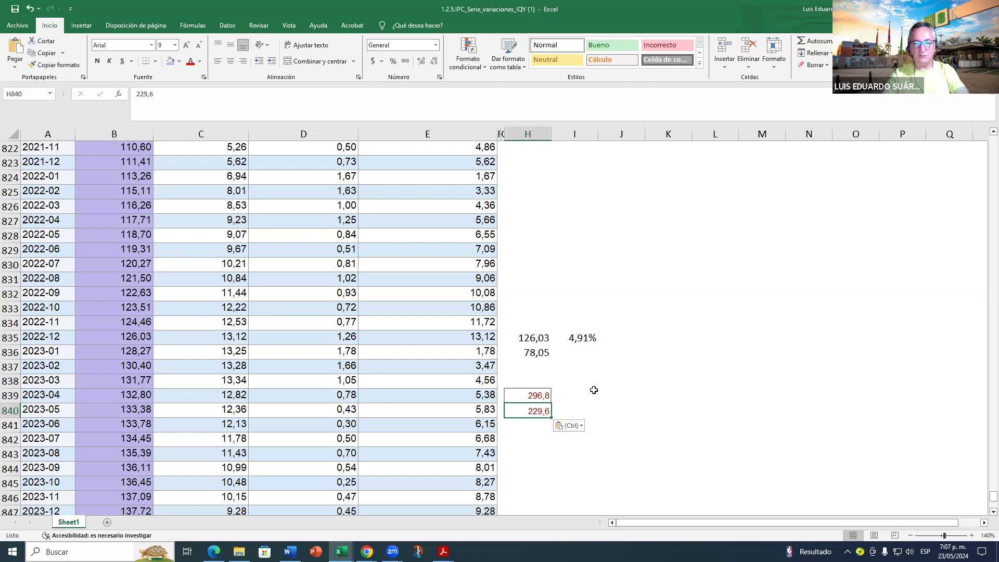
left_click(536, 395)
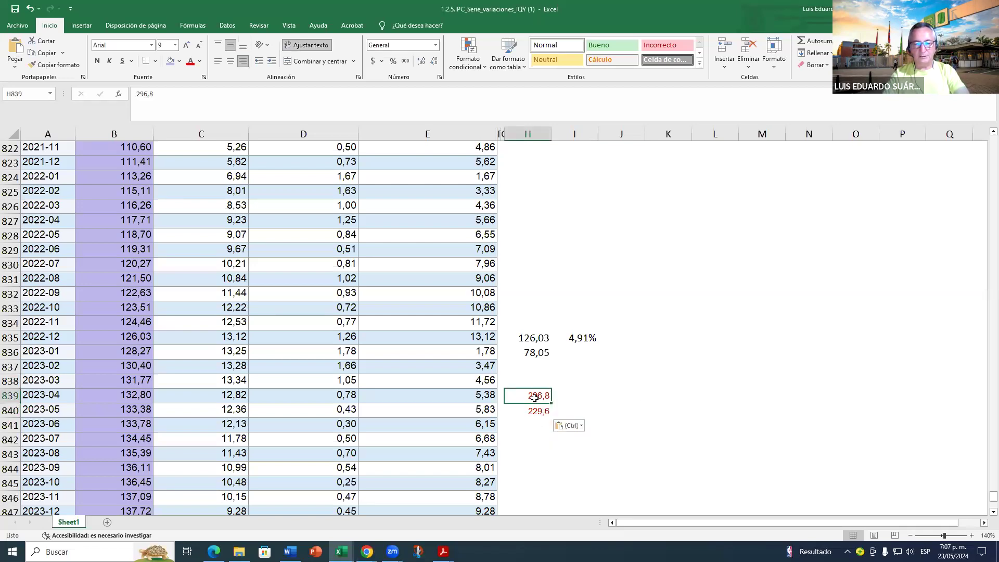
left_click(588, 339)
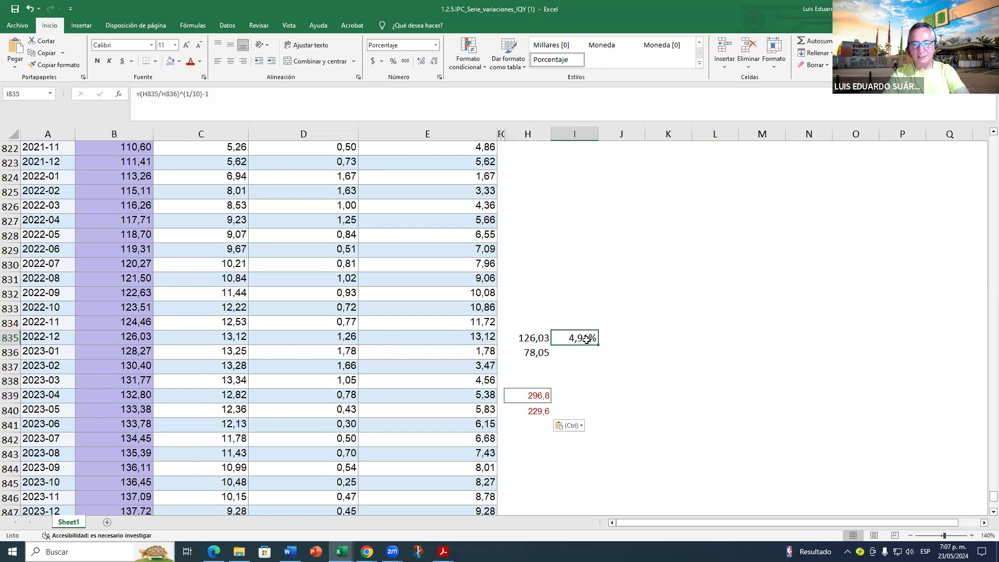
left_click(569, 398)
left_click(585, 339)
key("F2")
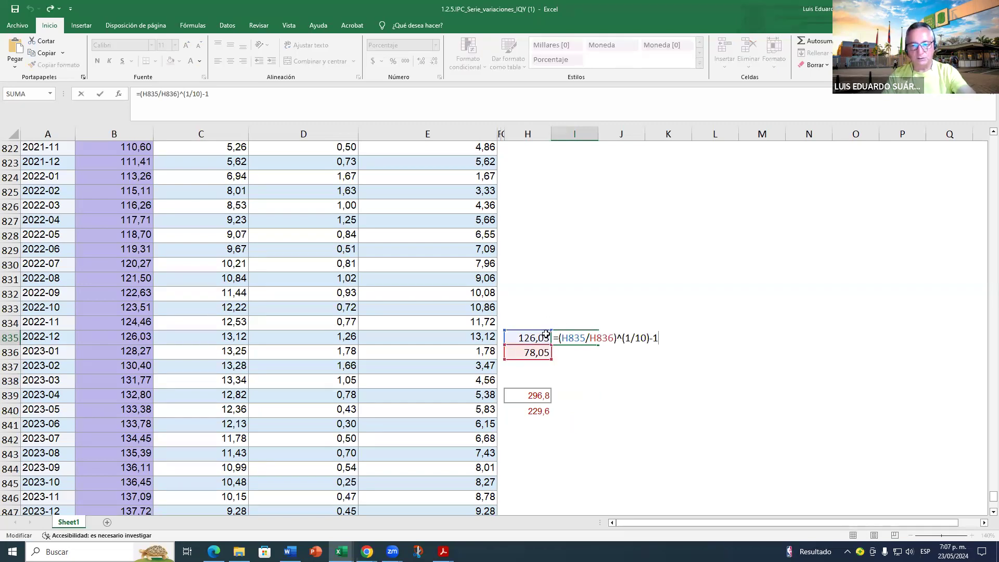
key("Escape")
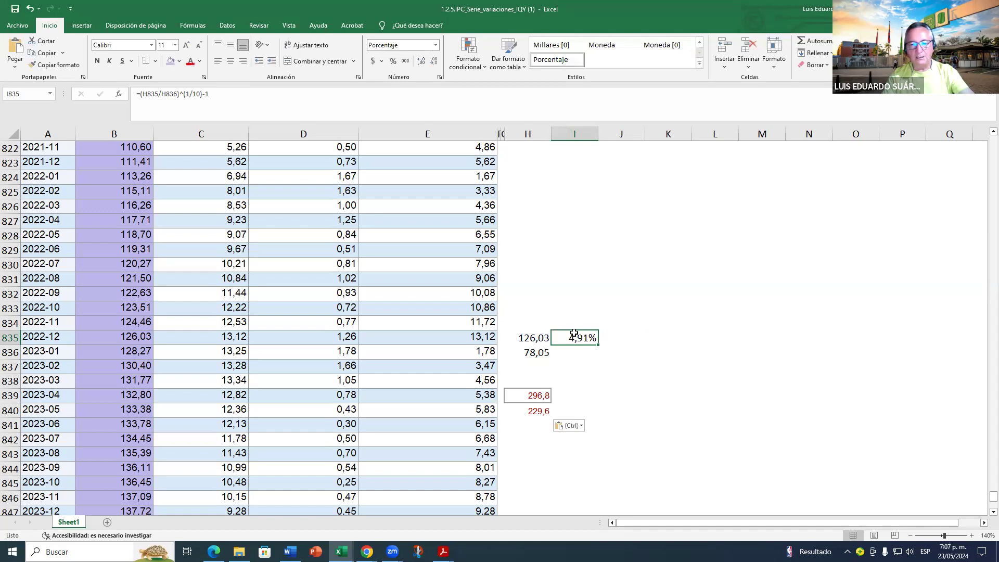
Step: Check the H835/H836 references and copy the I835 growth formula into I839
left_click(538, 338)
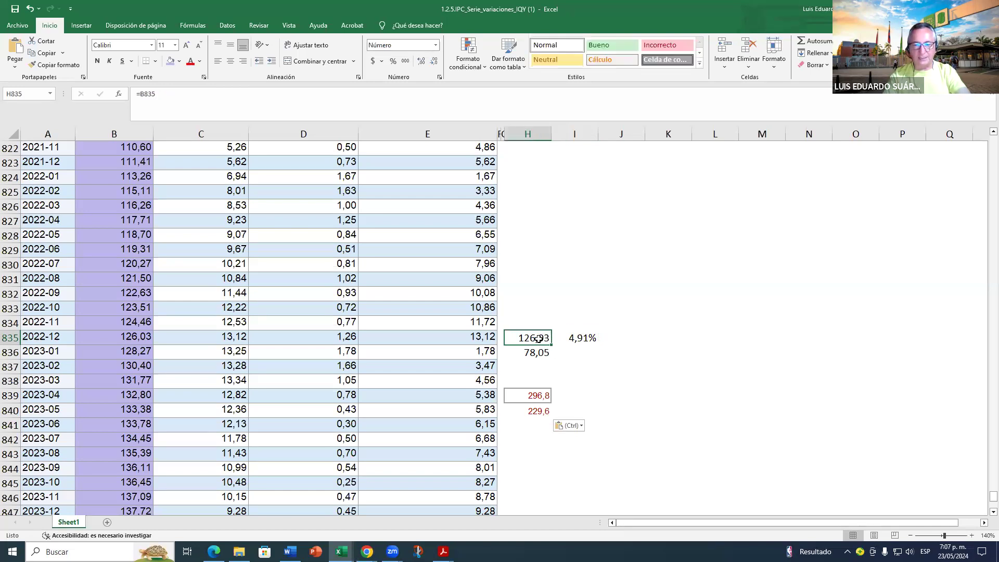
left_click(537, 411)
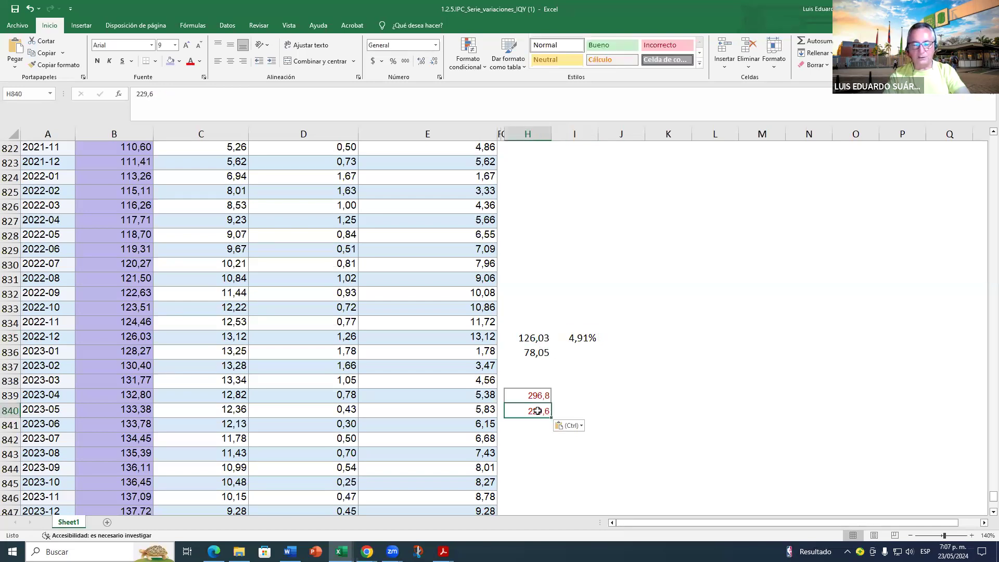
left_click(530, 339)
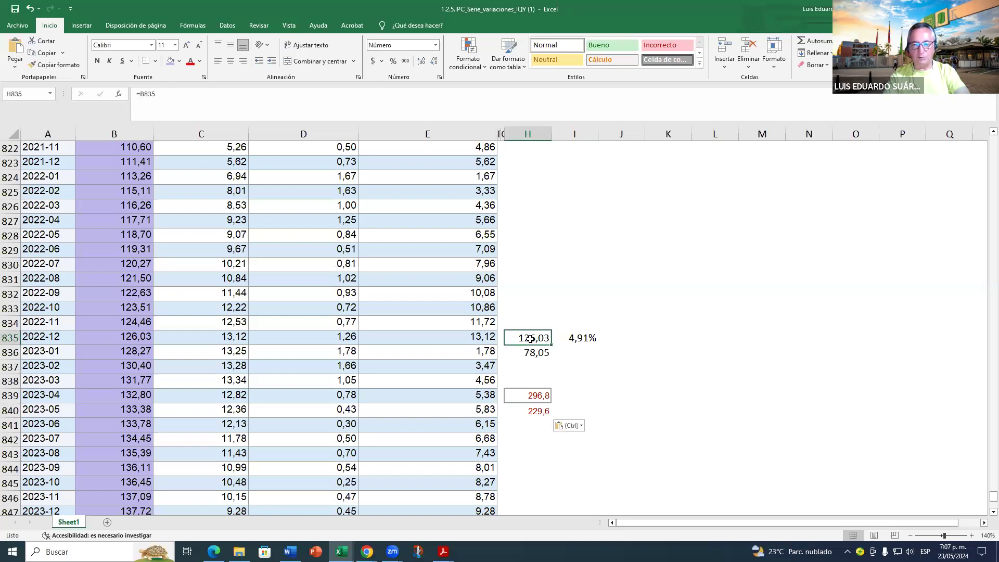
left_click(534, 352)
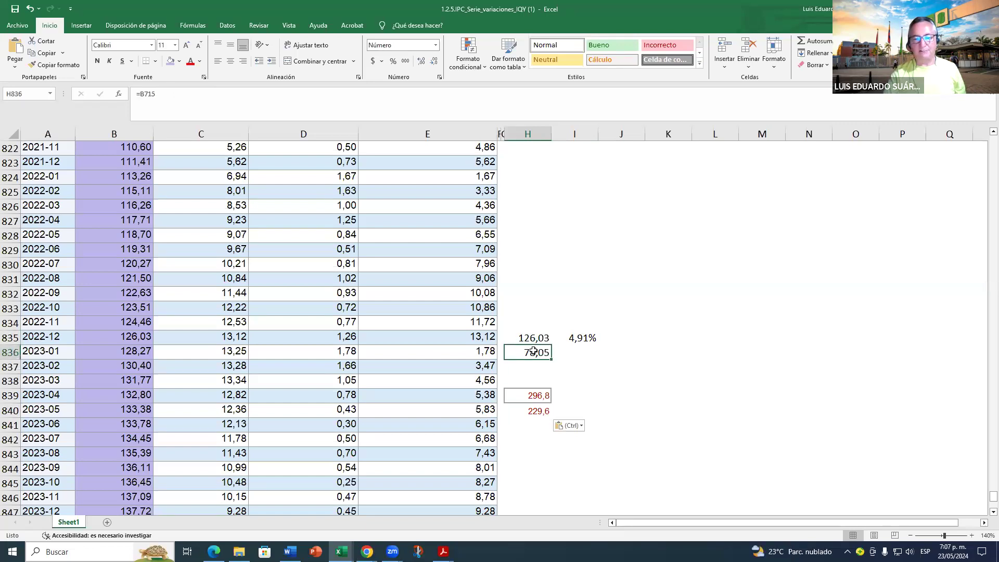
left_click(590, 339)
key("ctrl+c")
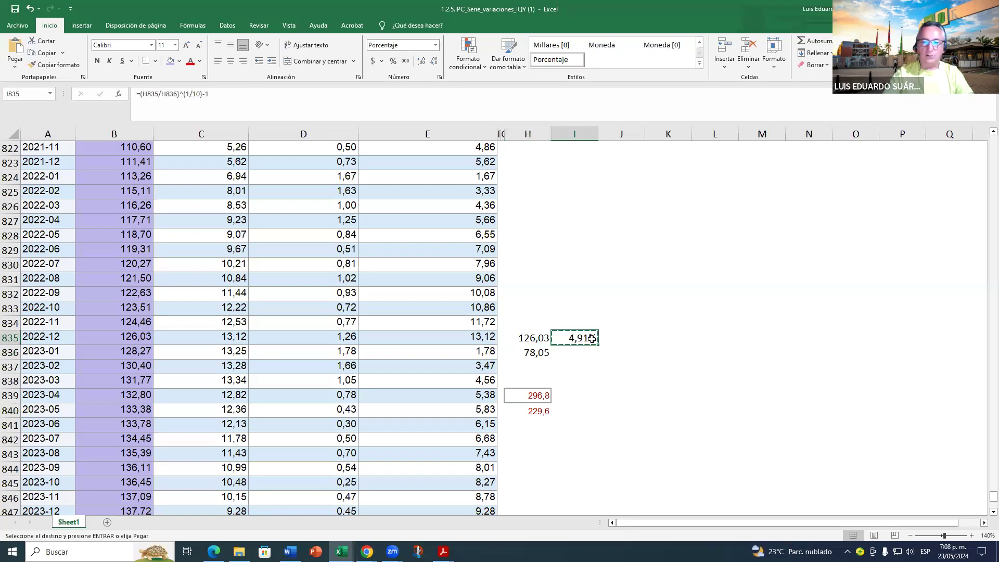
left_click(591, 391)
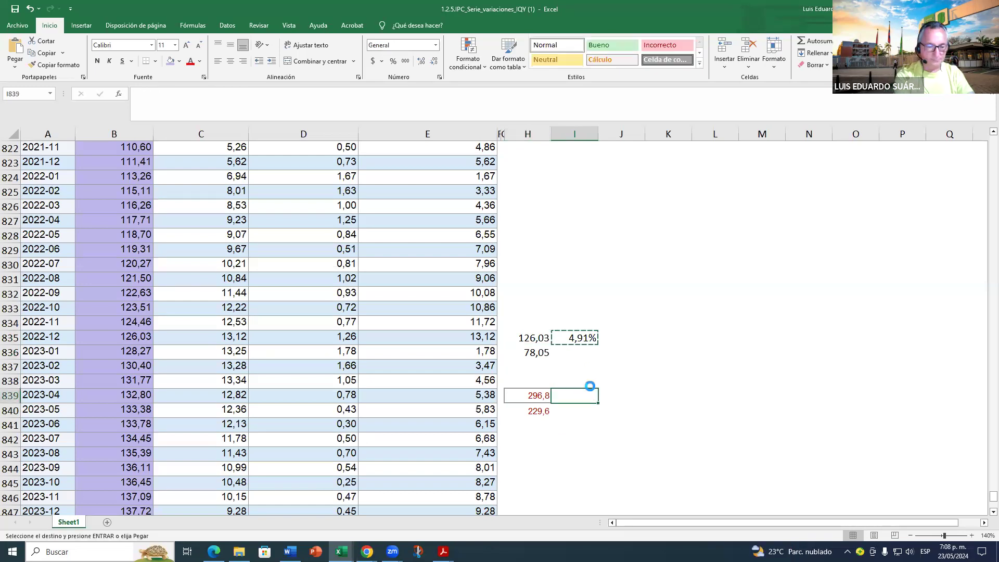
key("ctrl+v")
key("Escape")
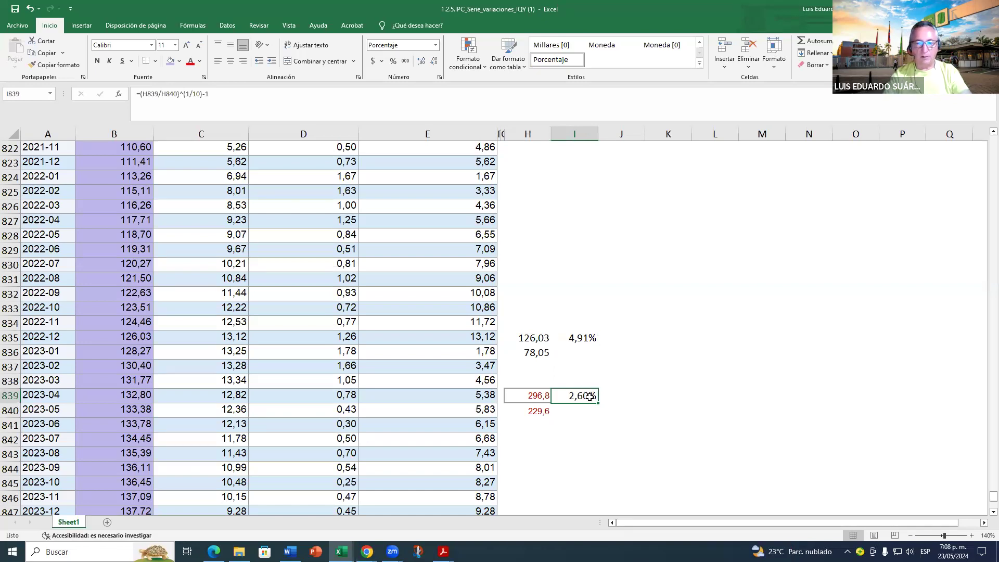
Step: Enter =(H839/H840)^(1/10)-1 in I839, giving a 2,60% annual US inflation rate
type("=")
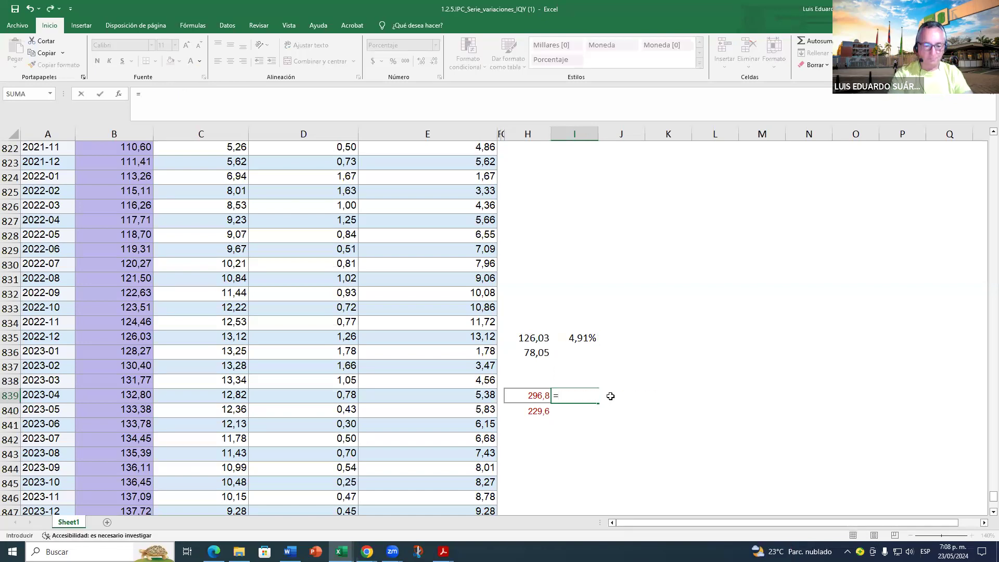
type("(")
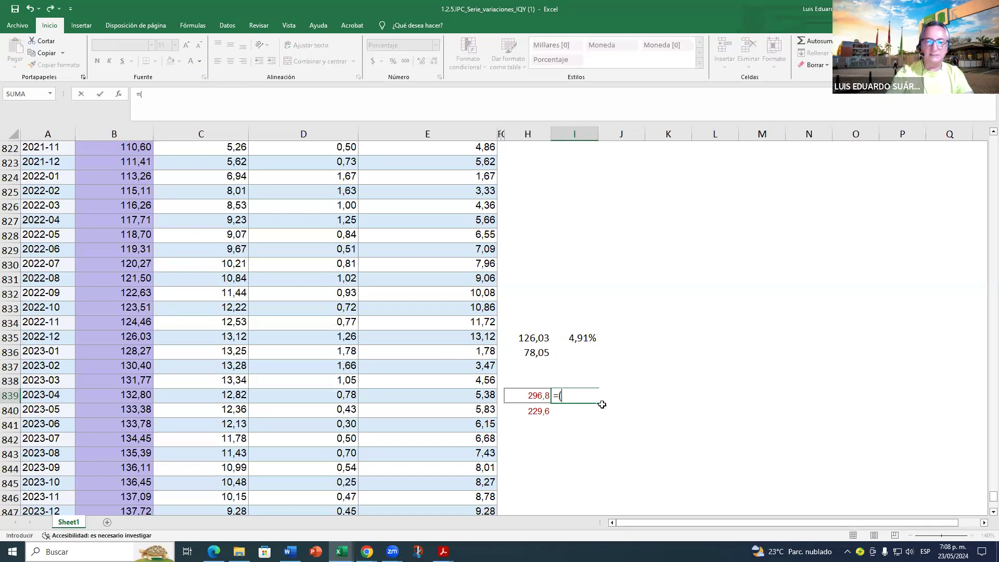
left_click(533, 398)
type("/")
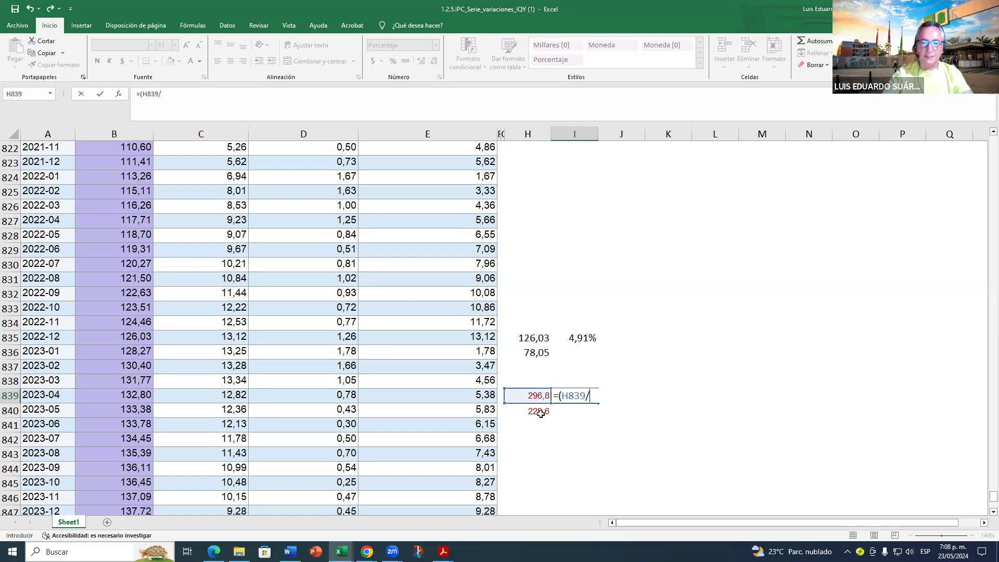
left_click(543, 415)
type(")")
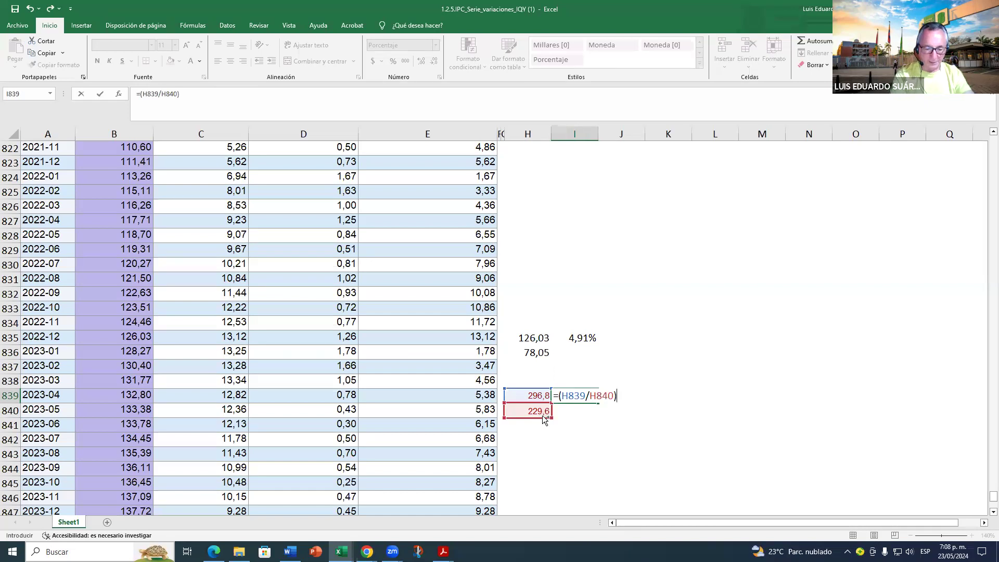
type("^(1/10)-1")
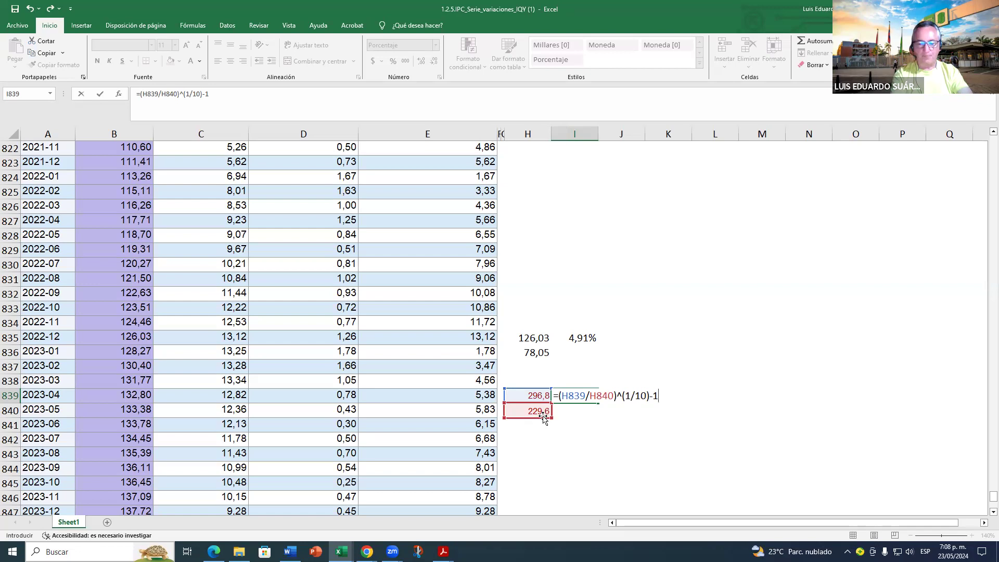
key("Return")
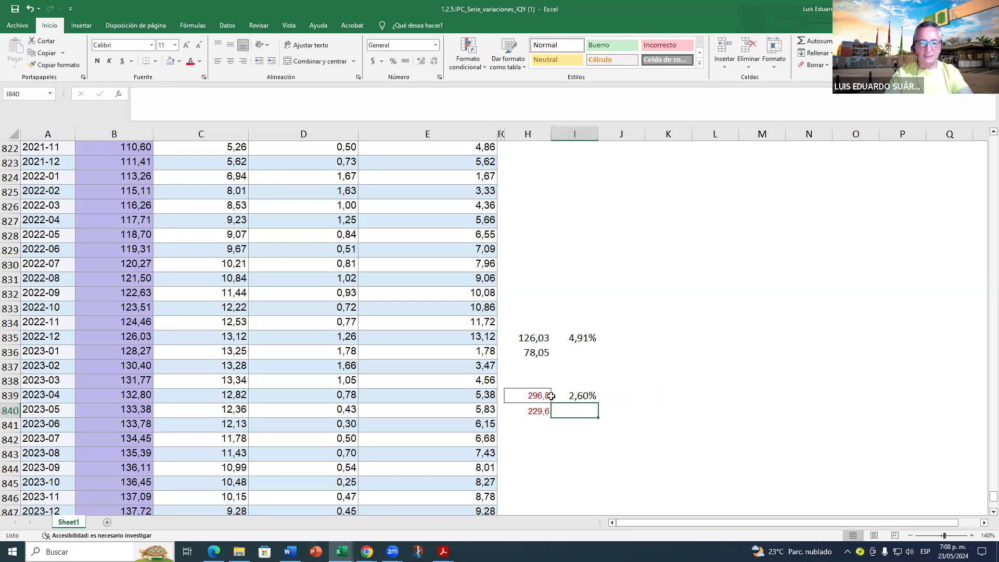
Step: Confirm the EVA template's 2022 US inflation in B50 now reads 2,60%
mouse_move(290, 551)
mouse_move(341, 552)
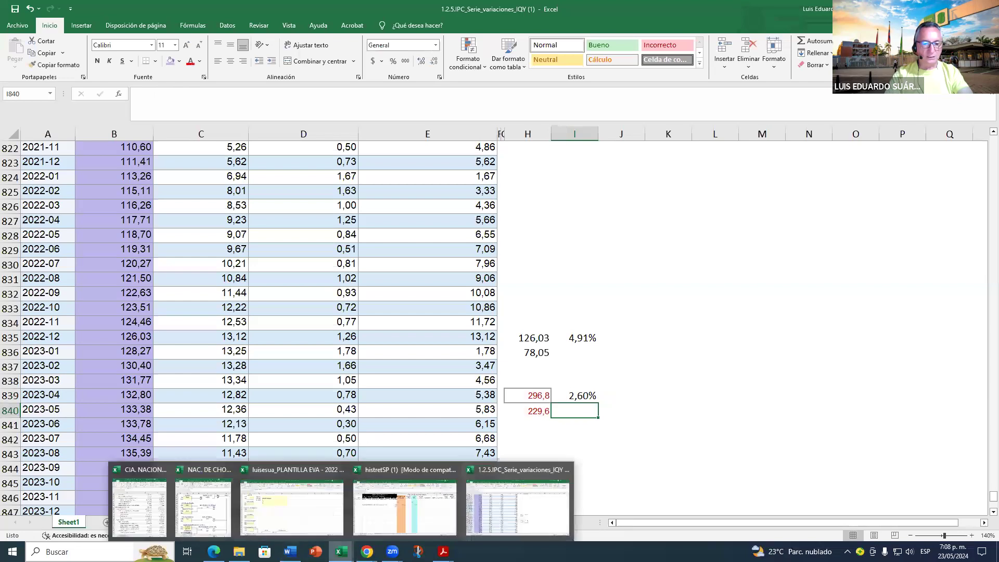
left_click(203, 502)
left_click(119, 294)
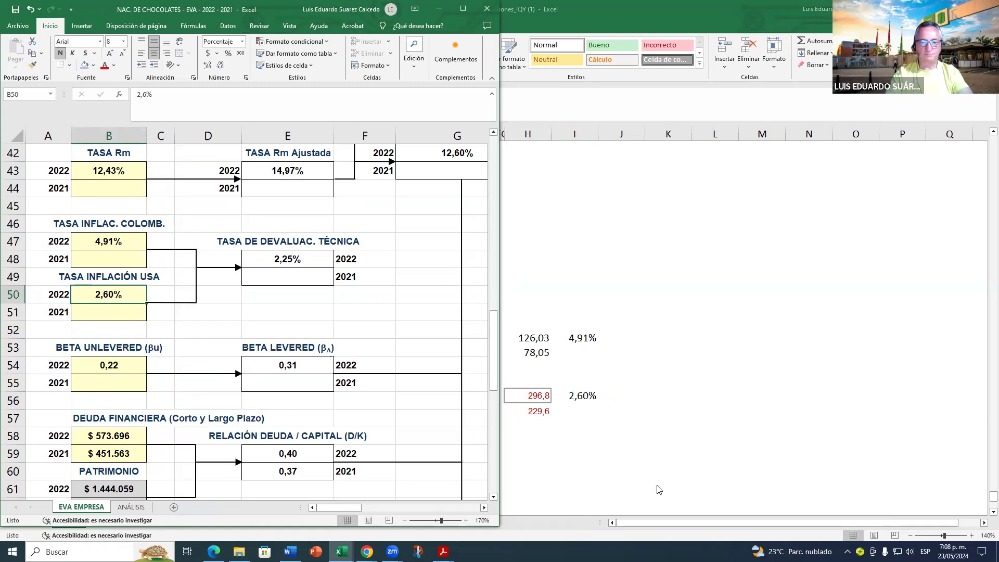
key("alt+Tab")
left_click(526, 482)
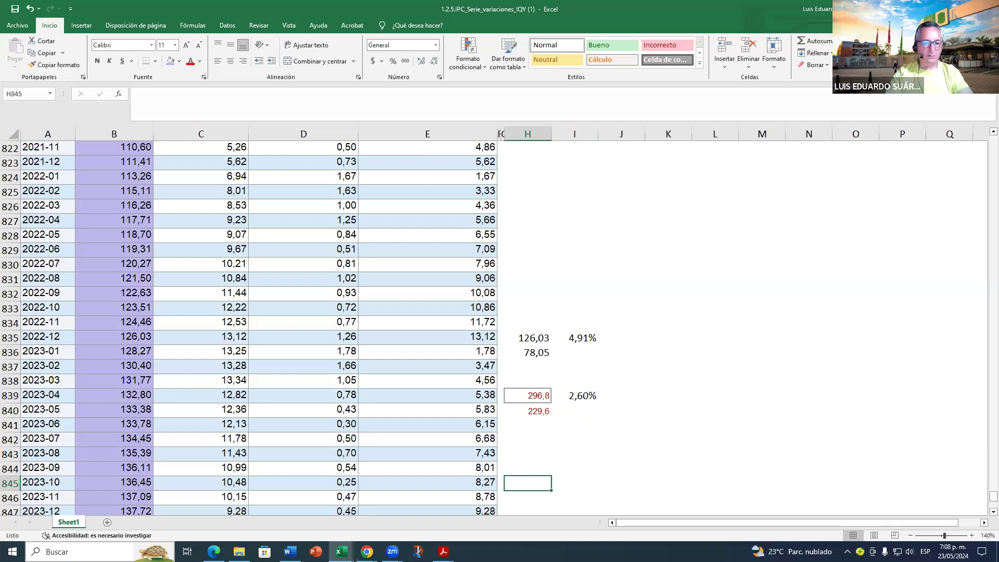
left_click(246, 520)
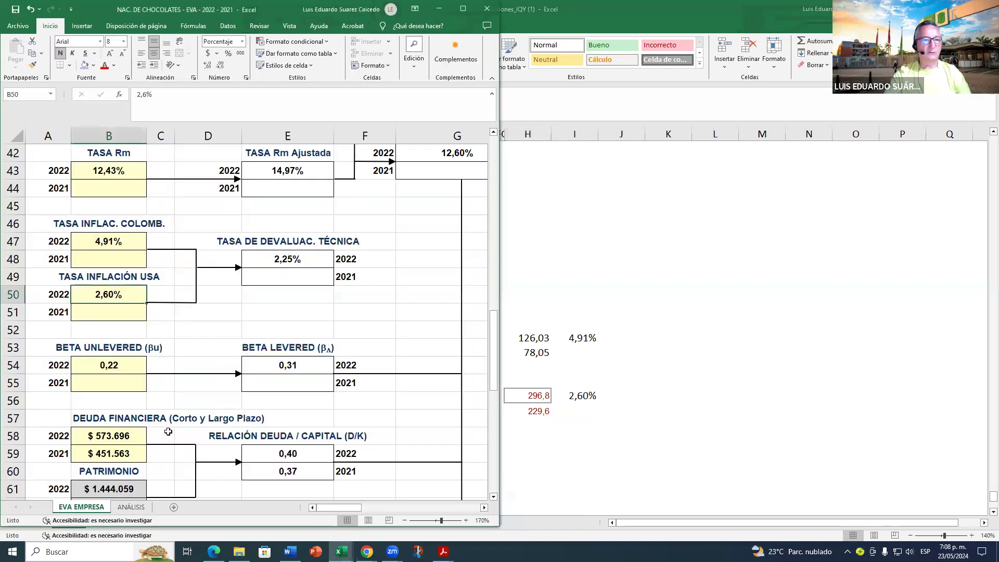
Step: Check the 2022 unlevered beta of 0,22 in B54, then return to the links PDF
left_click(113, 363)
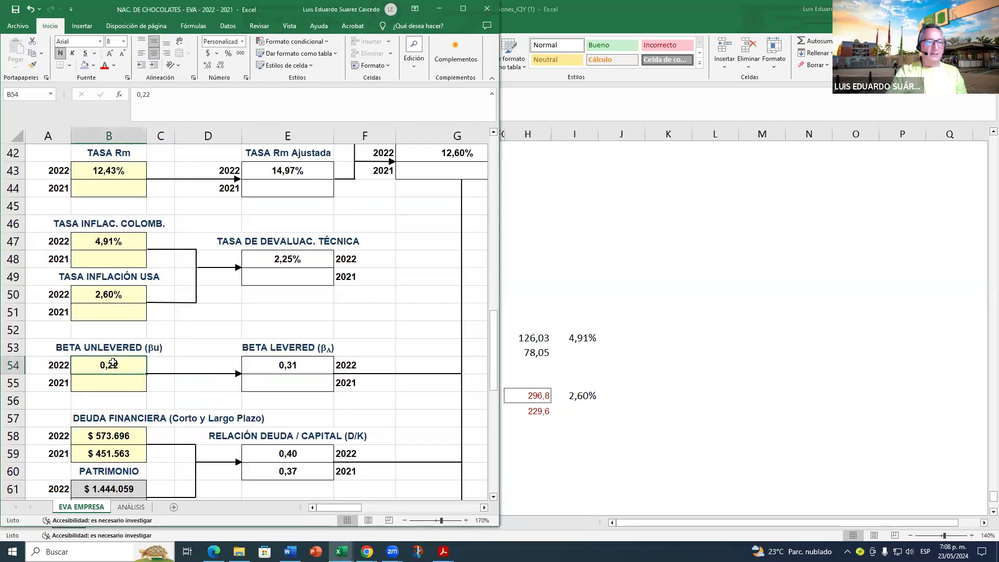
scroll(113, 339, "down", 1)
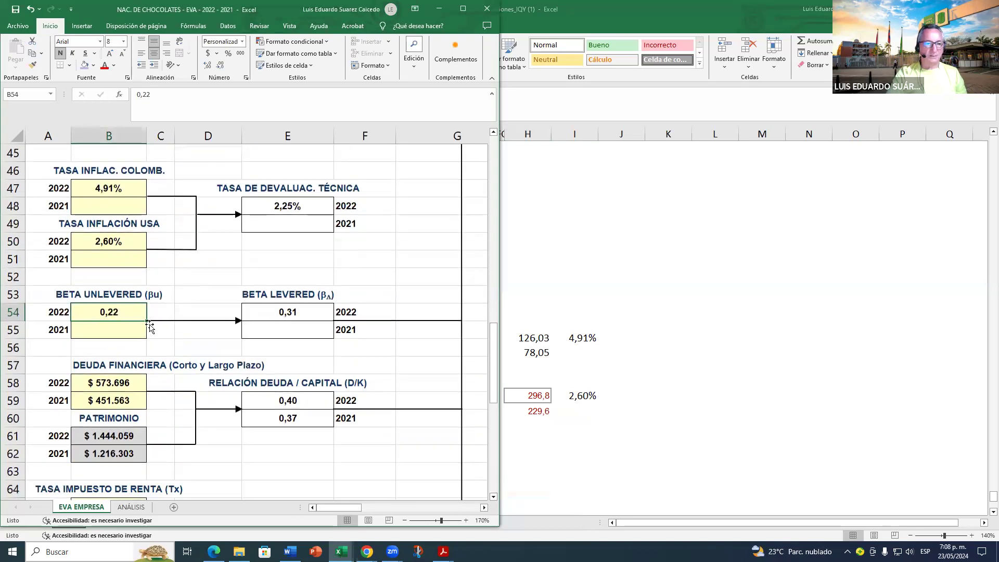
scroll(107, 307, "up", 2)
scroll(118, 229, "down", 1)
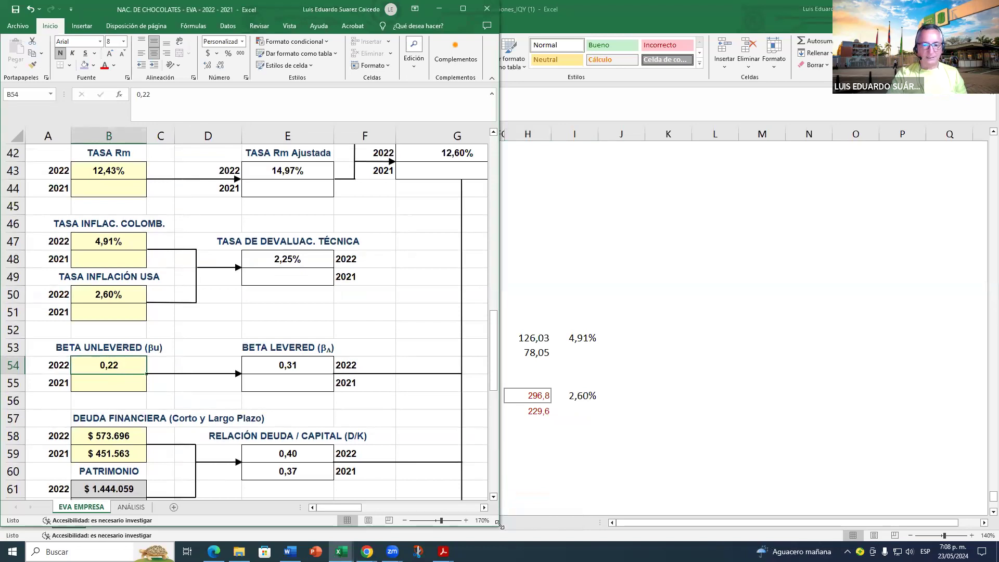
left_click(521, 500)
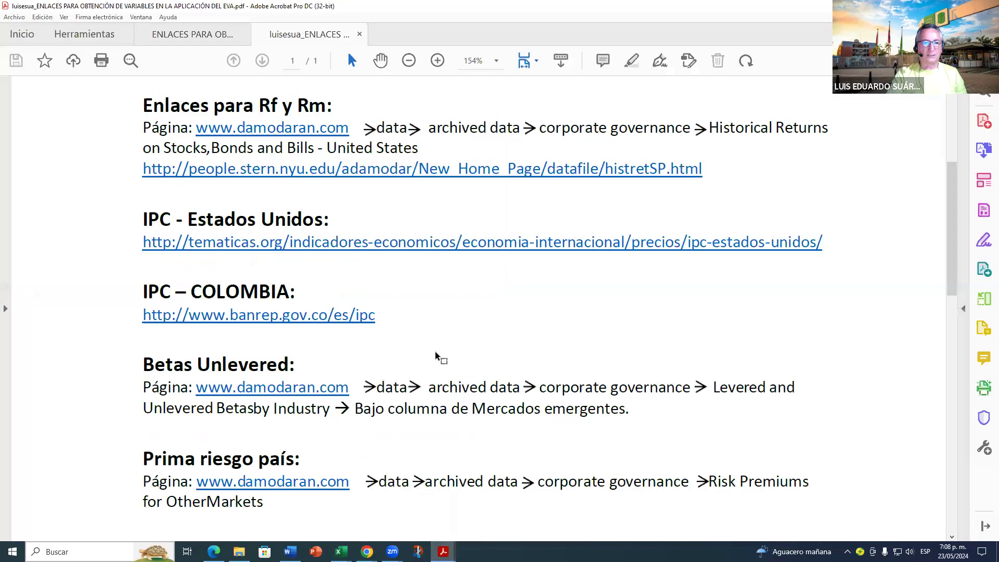
Step: Review the Rf/Rm and unlevered betas source paths in the links PDF, then open Damodaran's page in Chrome
scroll(424, 330, "down", 1)
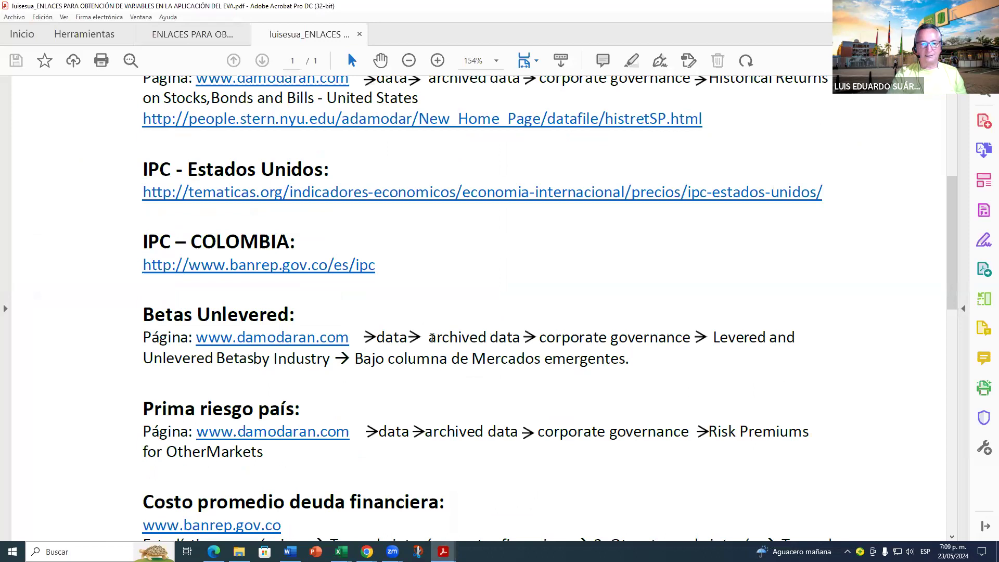
scroll(522, 323, "up", 2)
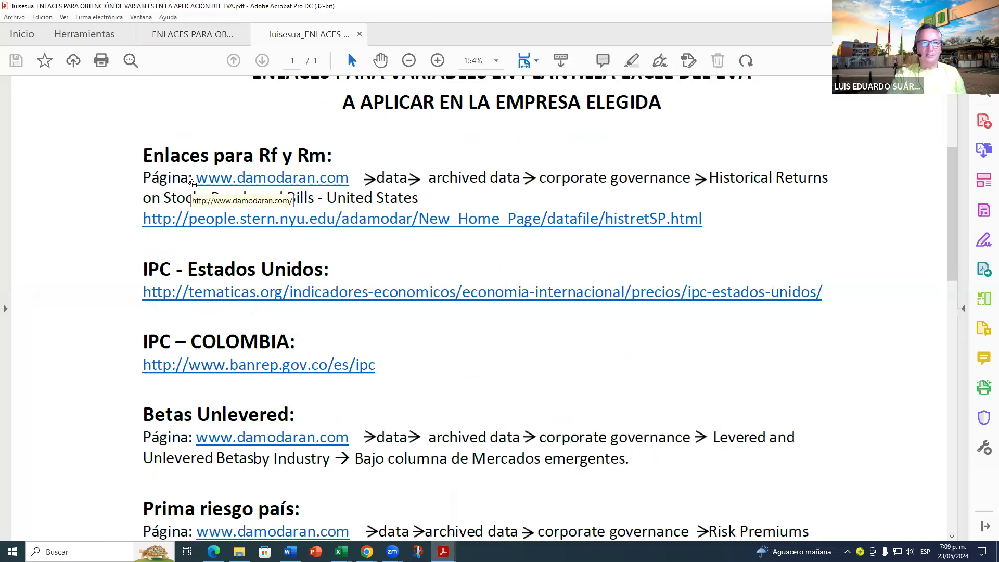
left_click_drag(197, 178, 648, 172)
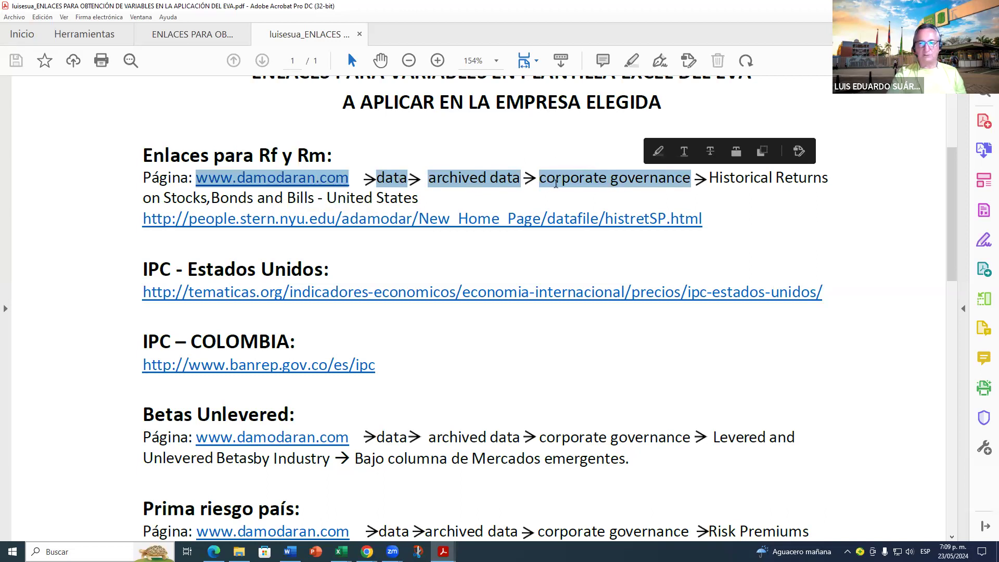
left_click_drag(207, 435, 675, 438)
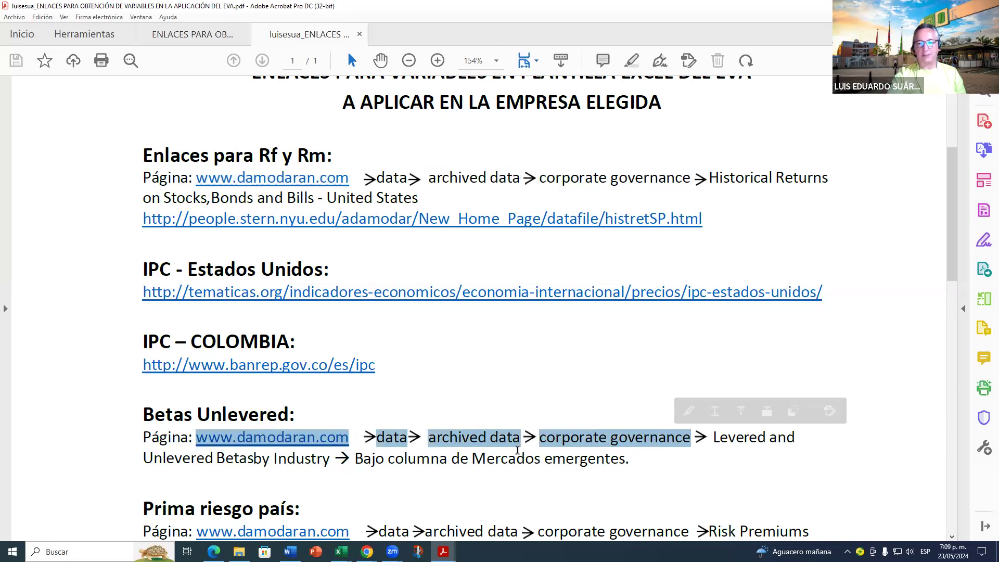
left_click(791, 203)
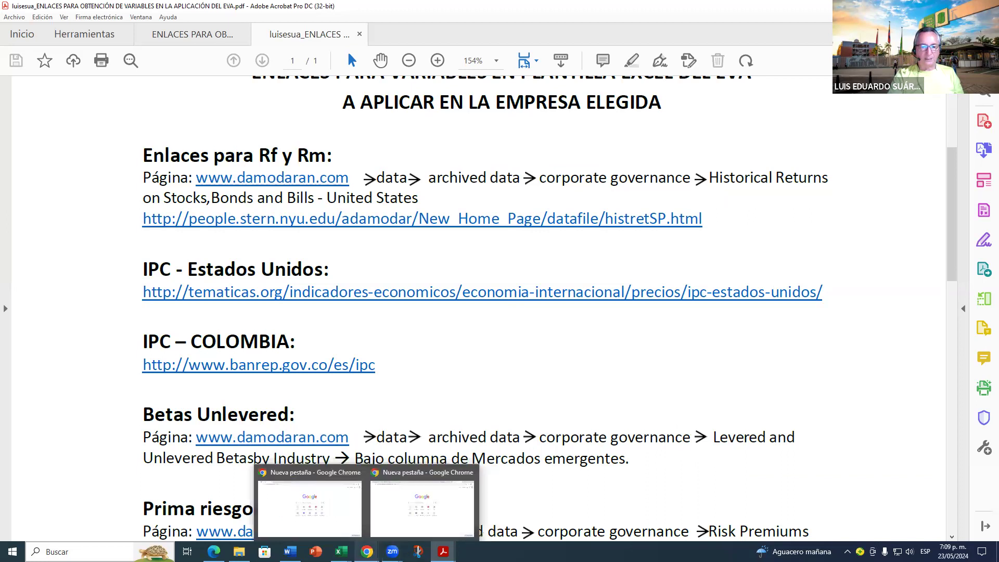
left_click(421, 500)
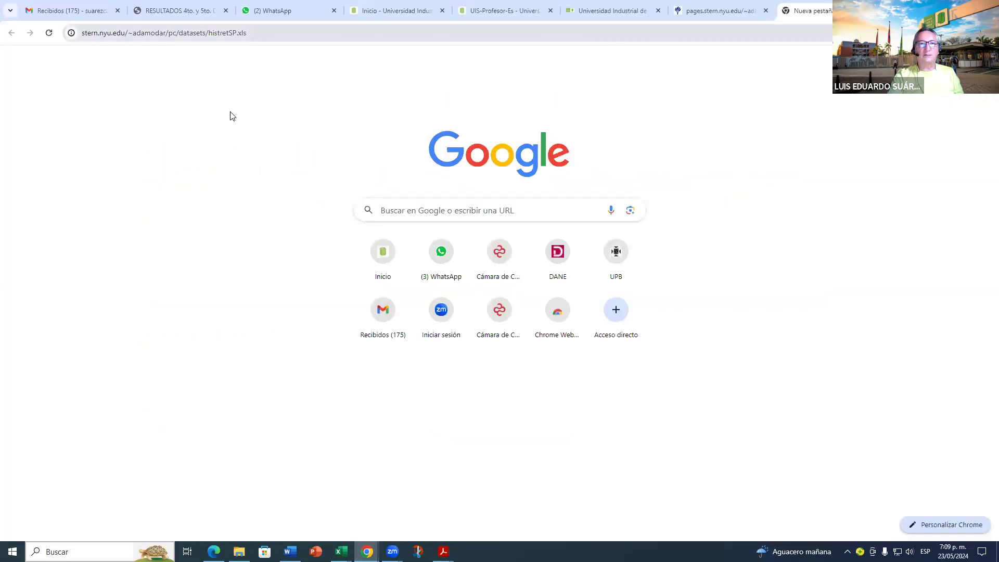
left_click(695, 15)
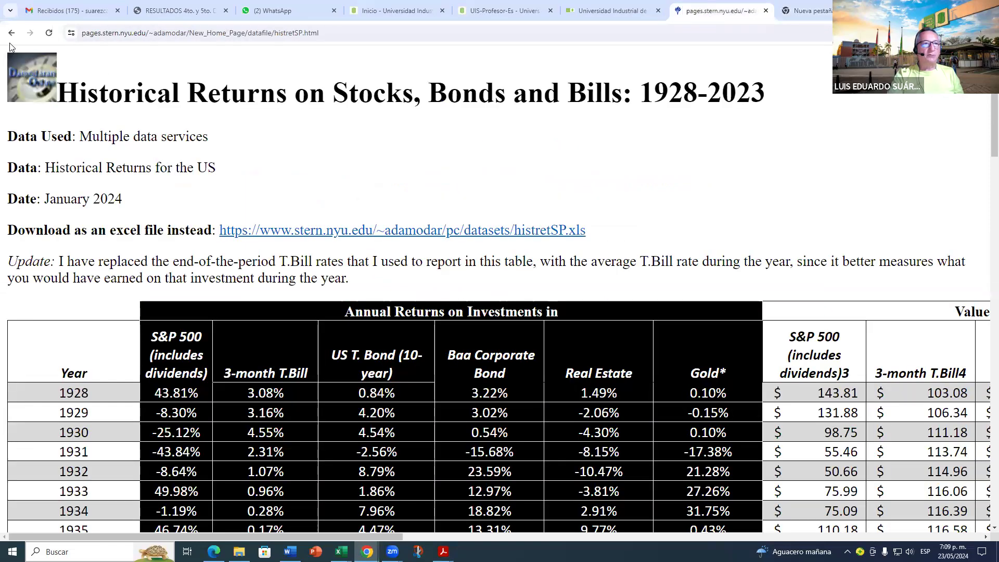
Step: Go back to Damodaran's archived data sets table, review it, then return to the links PDF
left_click(11, 33)
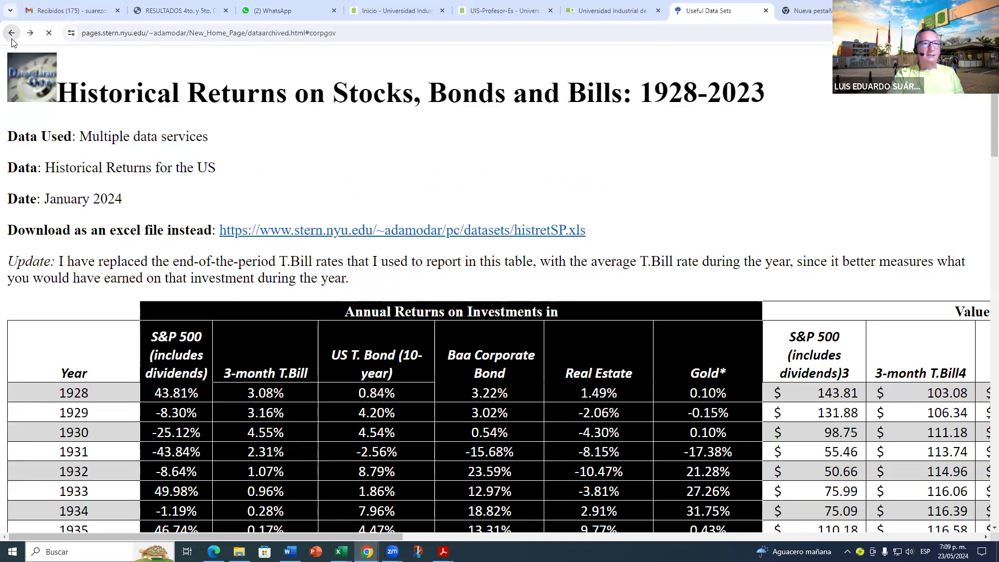
scroll(401, 302, "up", 4)
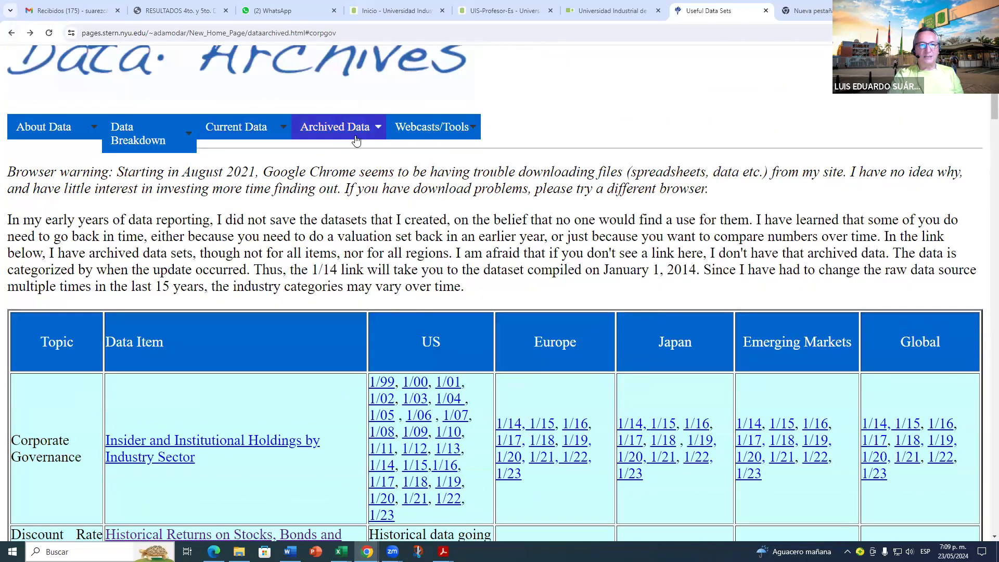
mouse_move(335, 130)
scroll(333, 359, "down", 3)
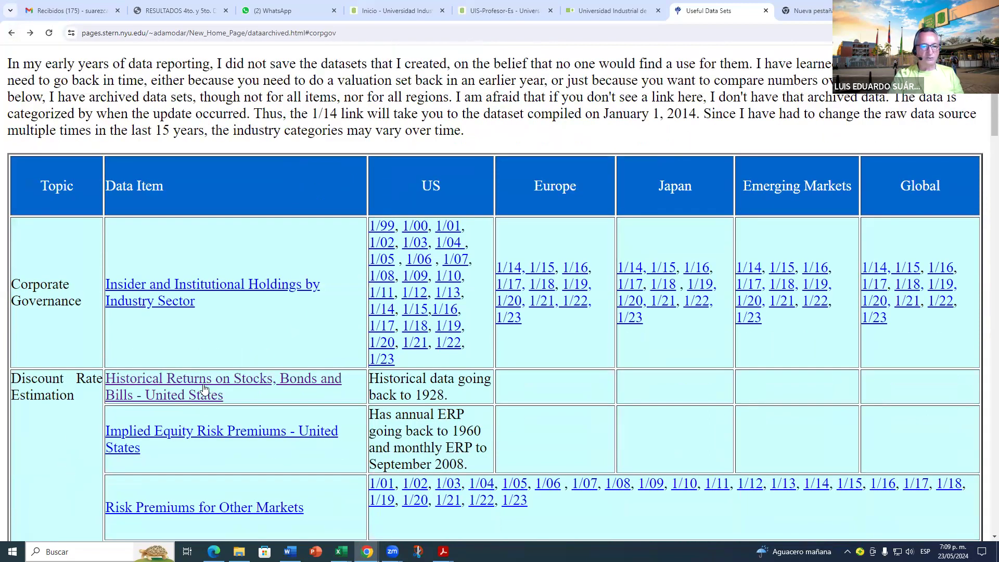
scroll(209, 388, "down", 1)
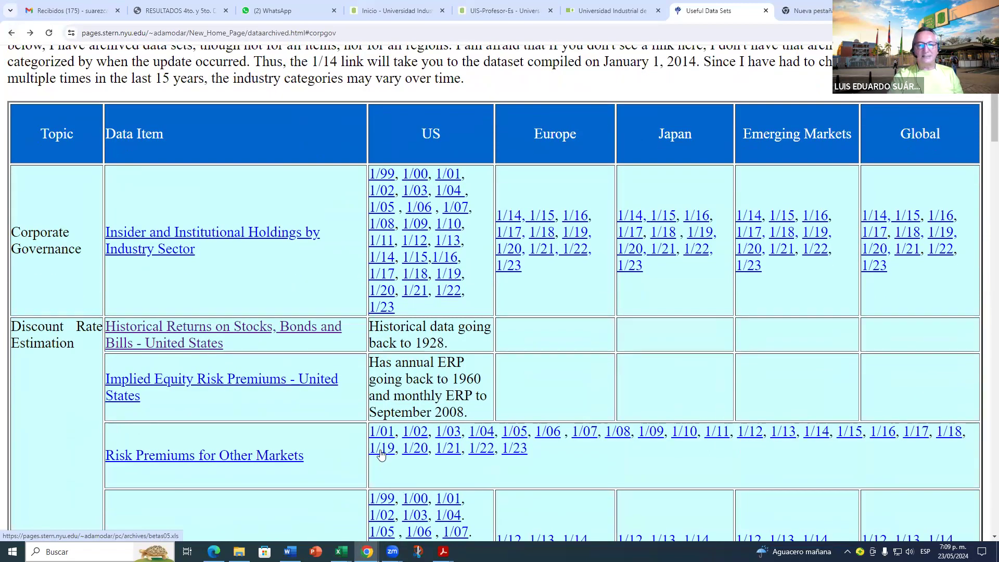
mouse_move(443, 551)
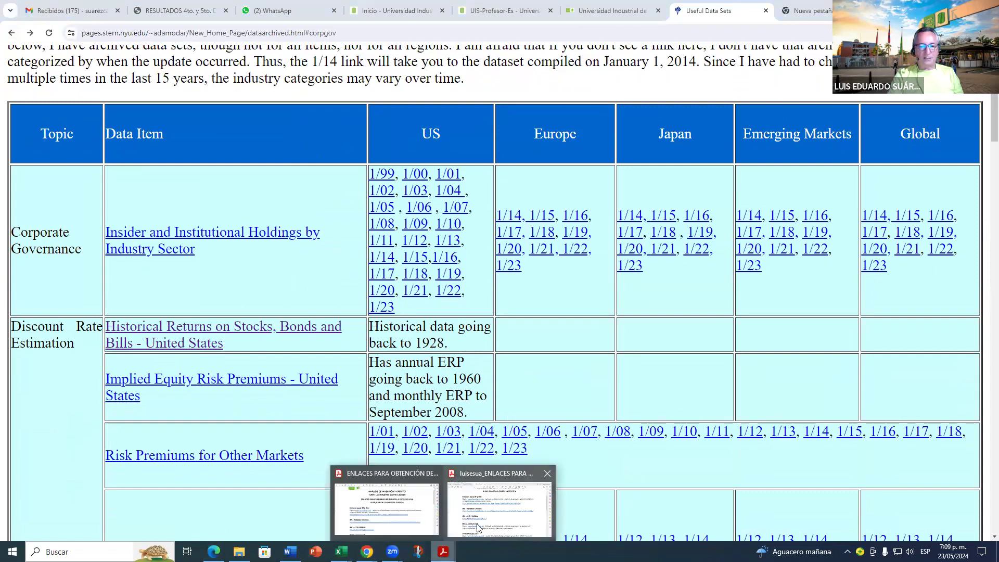
left_click(480, 526)
scroll(307, 432, "down", 1)
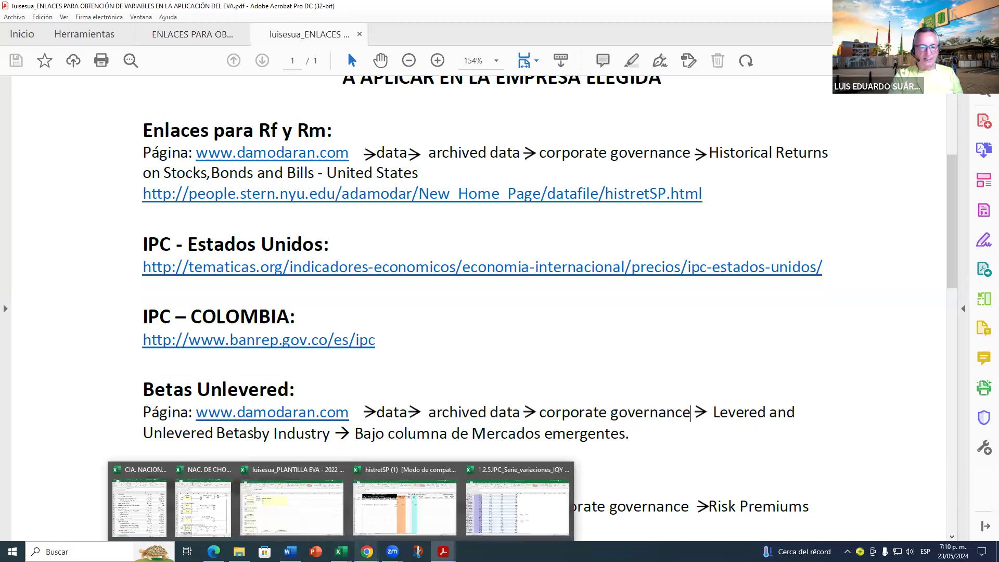
Step: Compare the Useful Data Sets page with the links PDF, scrolling to the Betas Unlevered entry
mouse_move(367, 552)
left_click(406, 535)
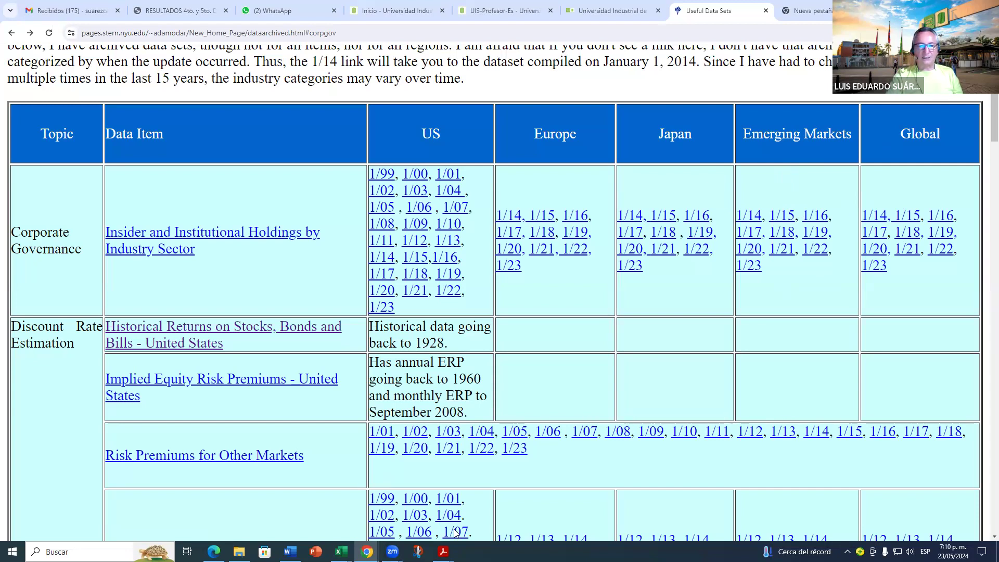
mouse_move(443, 552)
left_click(483, 515)
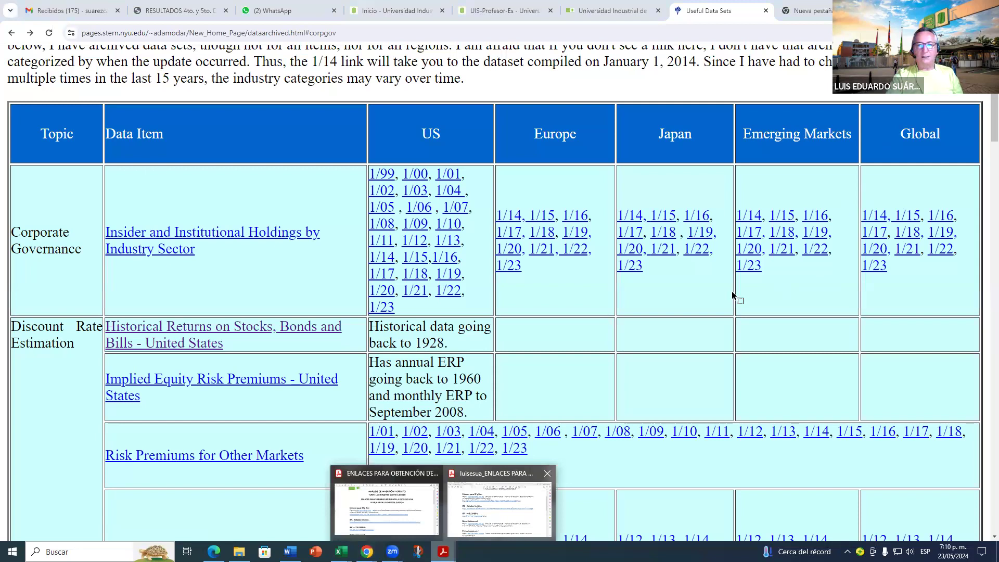
scroll(727, 330, "down", 2)
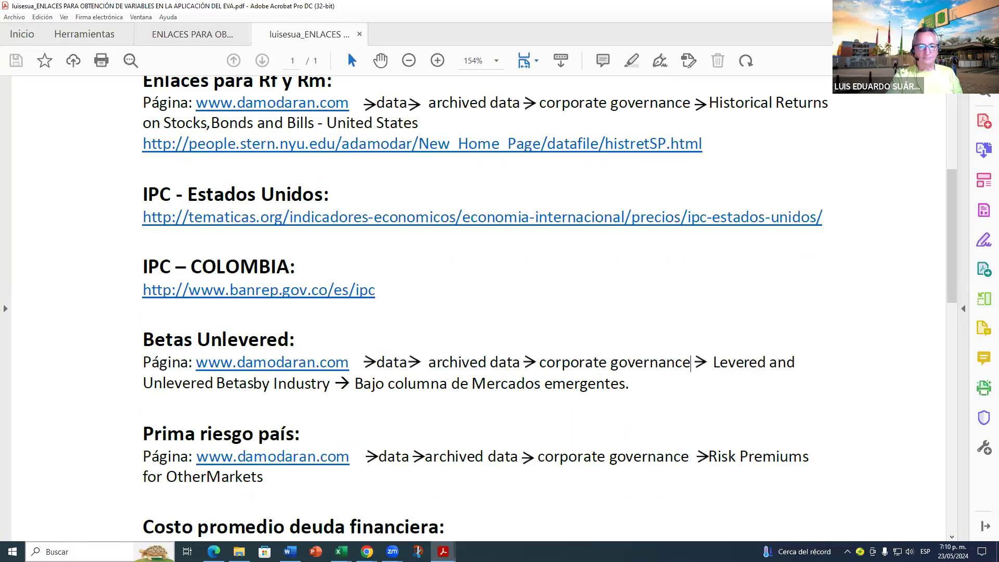
Step: Check Damodaran's archived data table, then scroll the links PDF to the country risk premium path
key("alt+Tab")
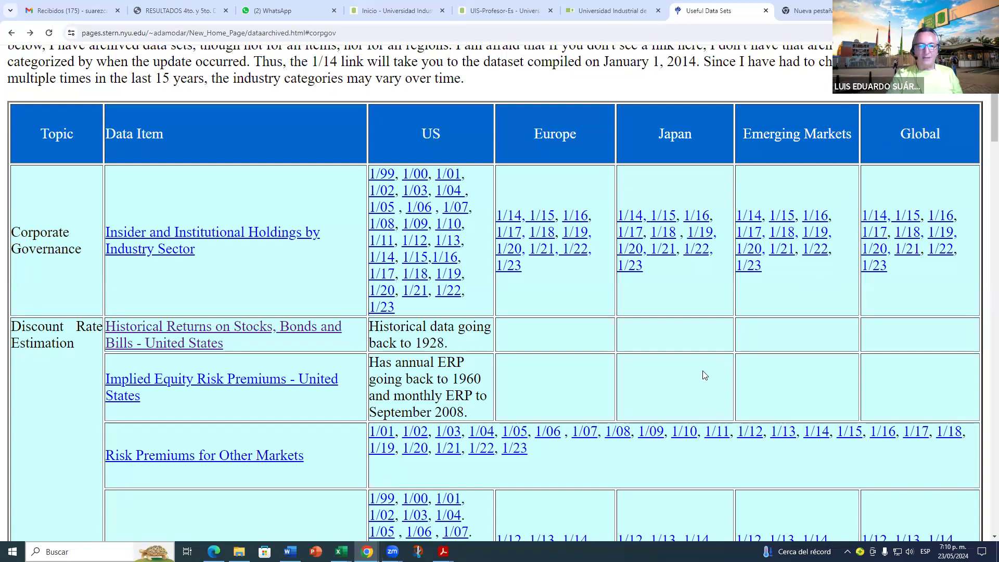
mouse_move(366, 551)
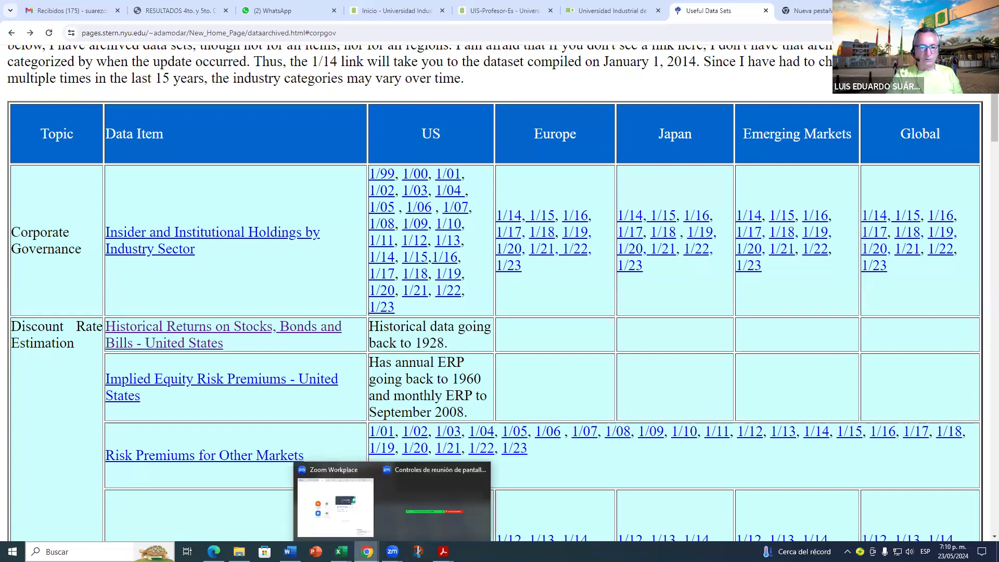
left_click(500, 505)
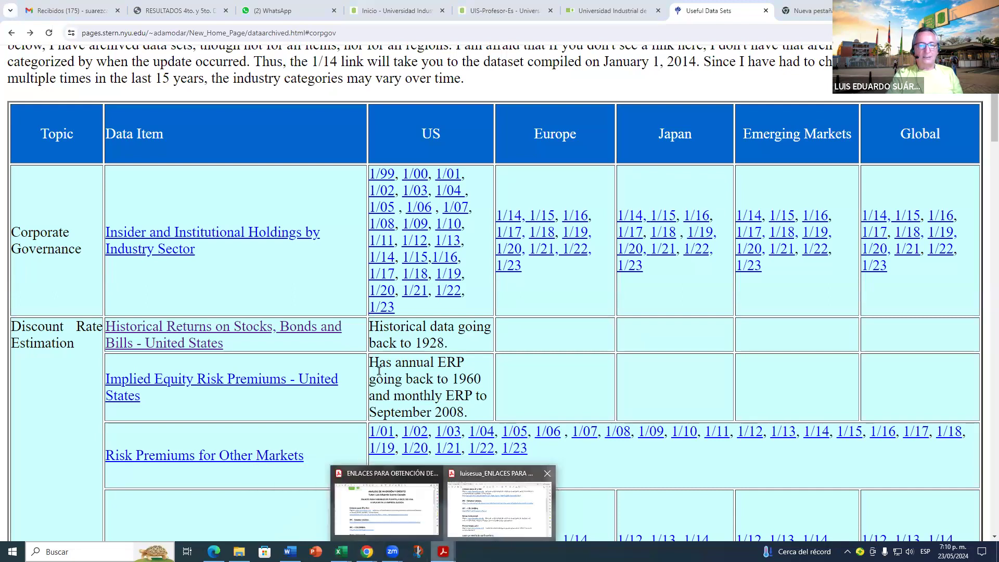
scroll(439, 312, "down", 3)
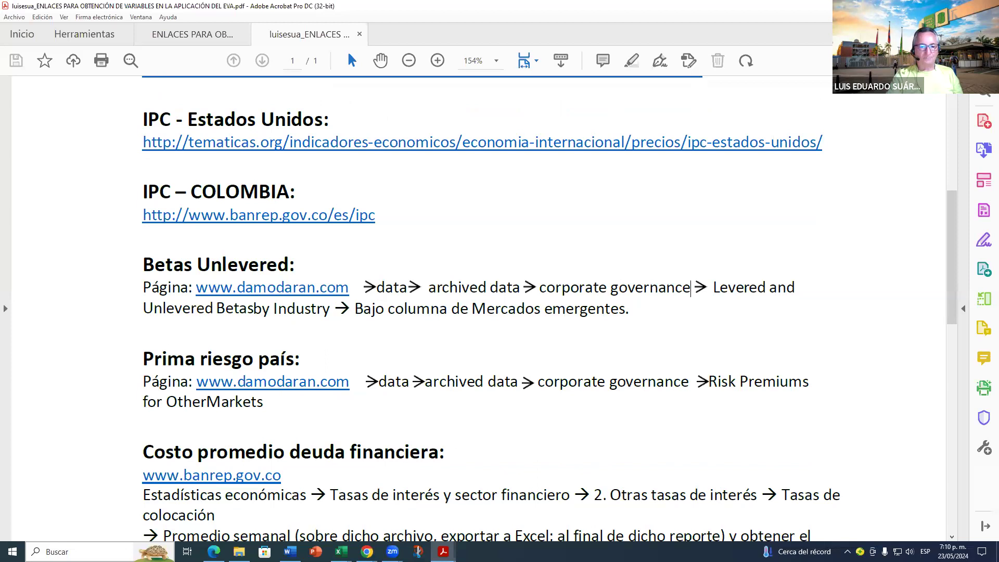
mouse_move(367, 551)
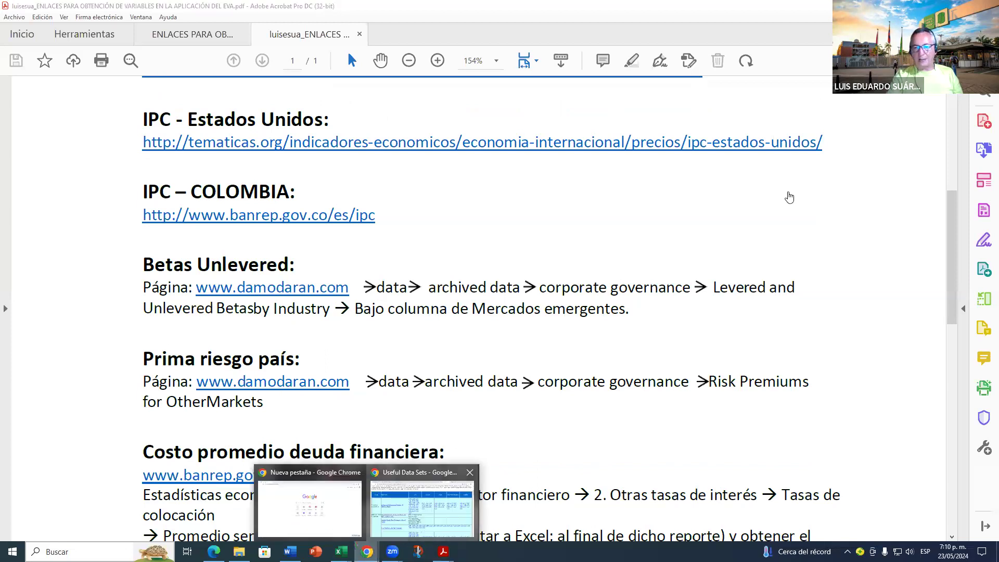
key("alt+Tab")
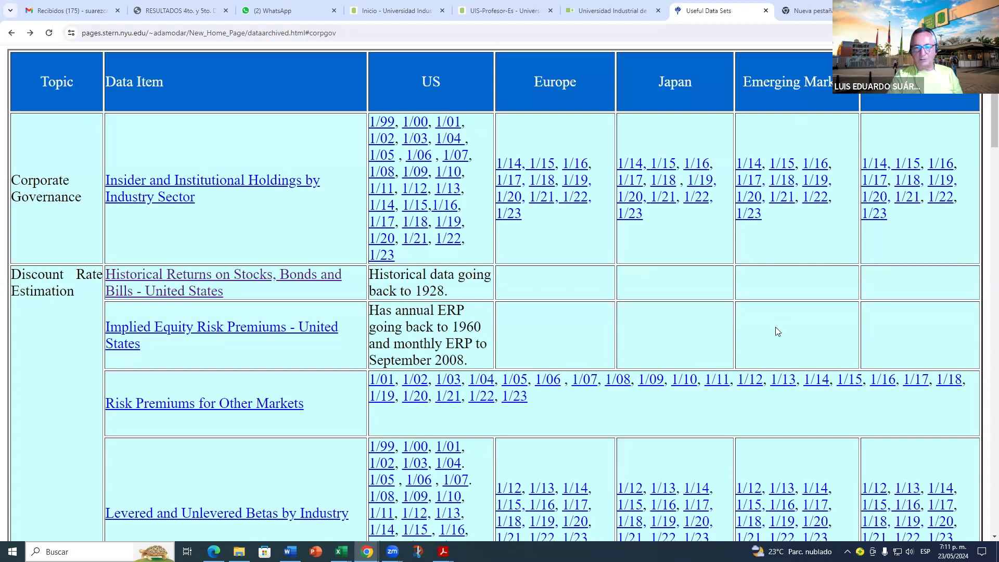
scroll(162, 390, "down", 4)
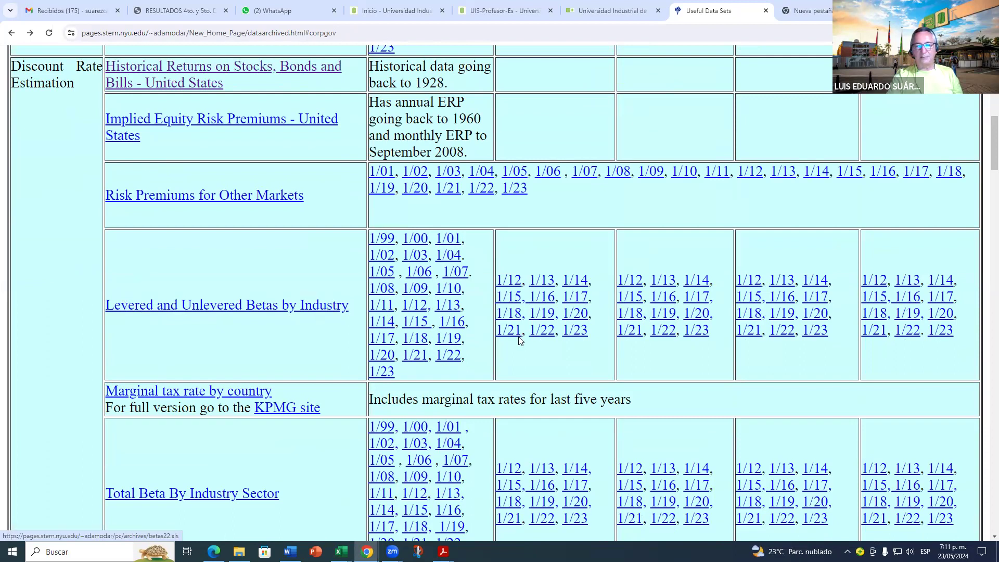
scroll(383, 272, "up", 1)
scroll(383, 271, "up", 5)
scroll(507, 308, "down", 7)
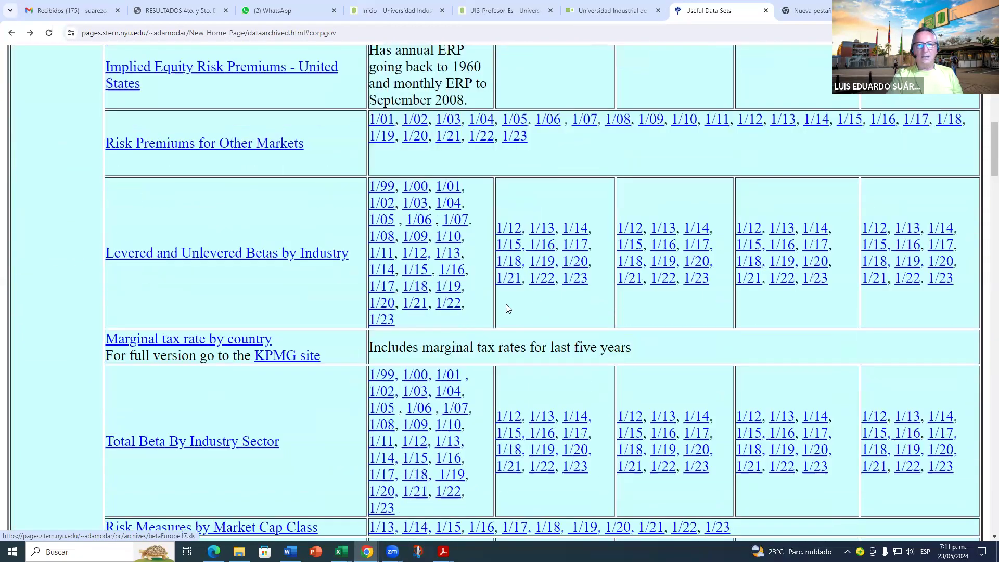
scroll(454, 197, "up", 2)
scroll(455, 198, "up", 6)
scroll(478, 153, "down", 9)
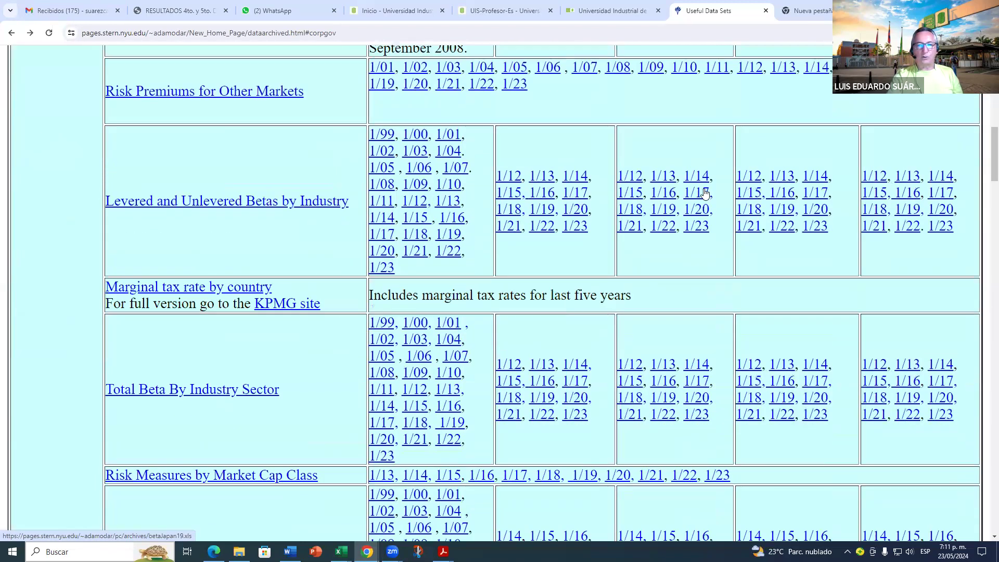
scroll(644, 224, "up", 6)
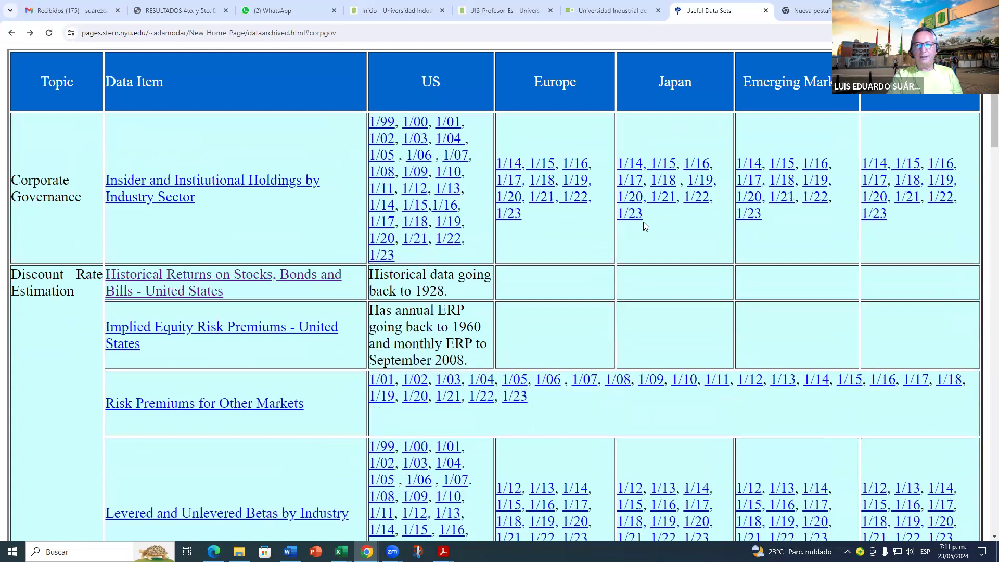
scroll(644, 224, "up", 2)
scroll(739, 201, "down", 8)
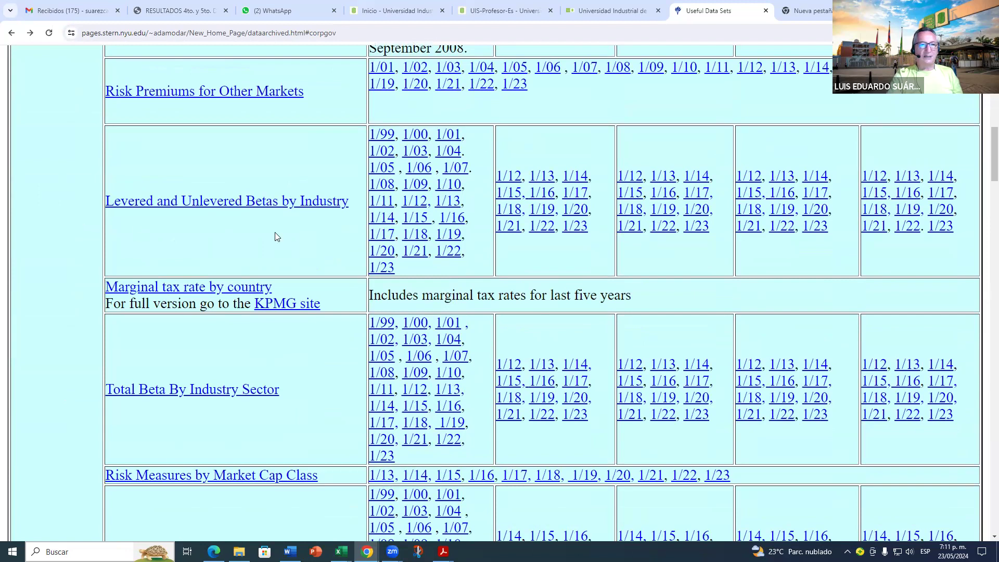
scroll(179, 305, "down", 3)
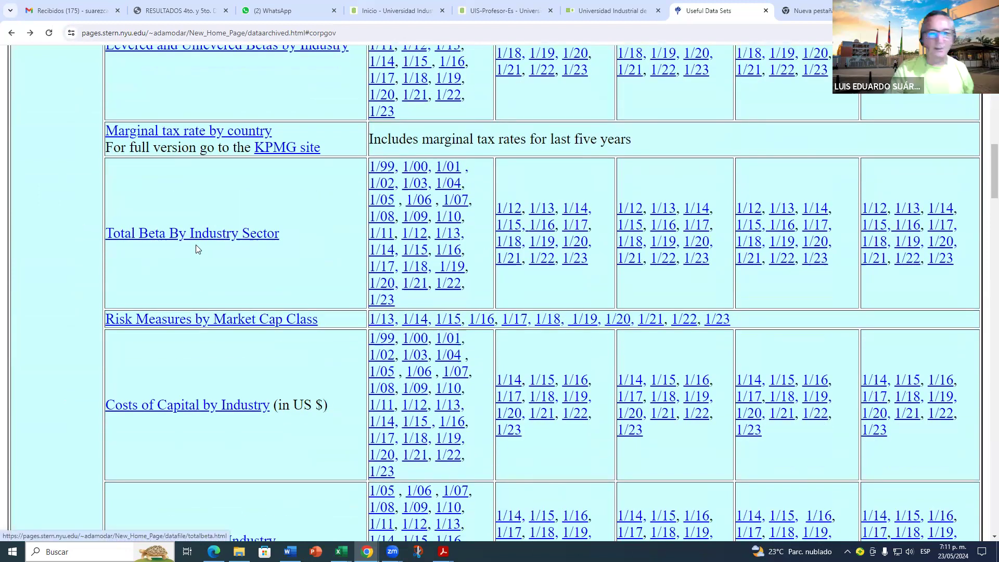
scroll(195, 244, "up", 1)
scroll(200, 246, "up", 2)
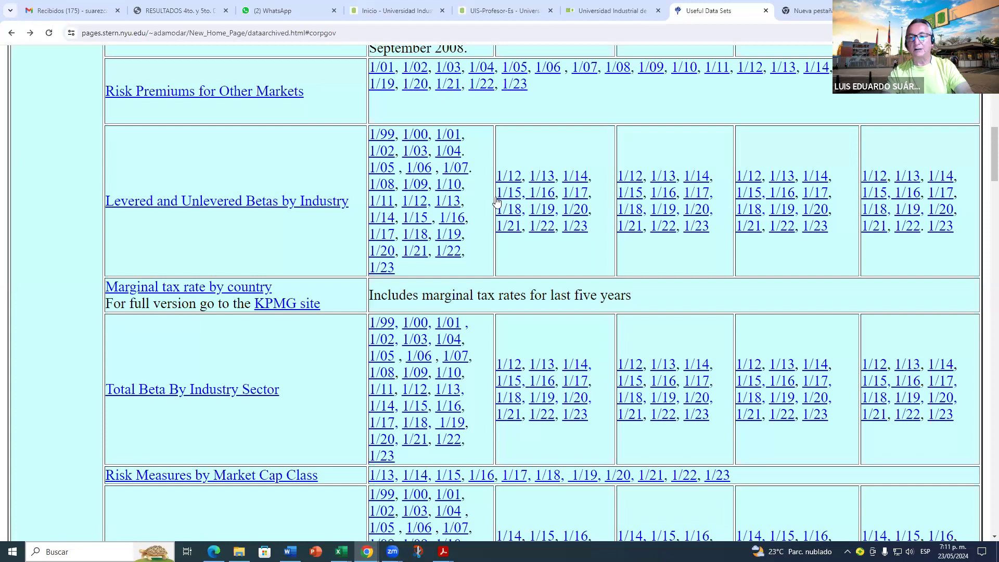
scroll(752, 209, "up", 2)
scroll(751, 208, "up", 5)
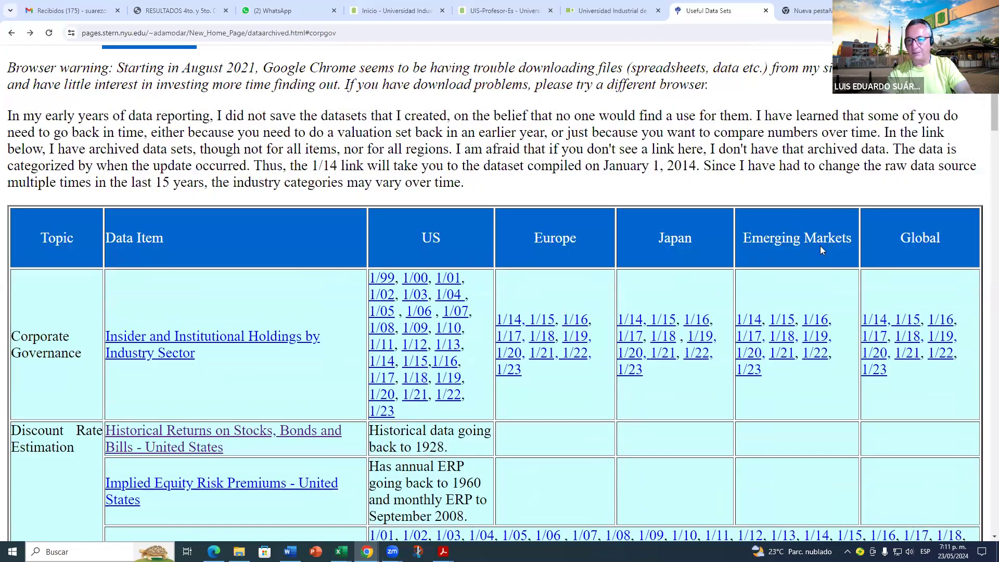
Step: Highlight the Emerging Markets heading and scroll down to the Levered and Unlevered Betas by Industry row
left_click_drag(740, 233, 843, 238)
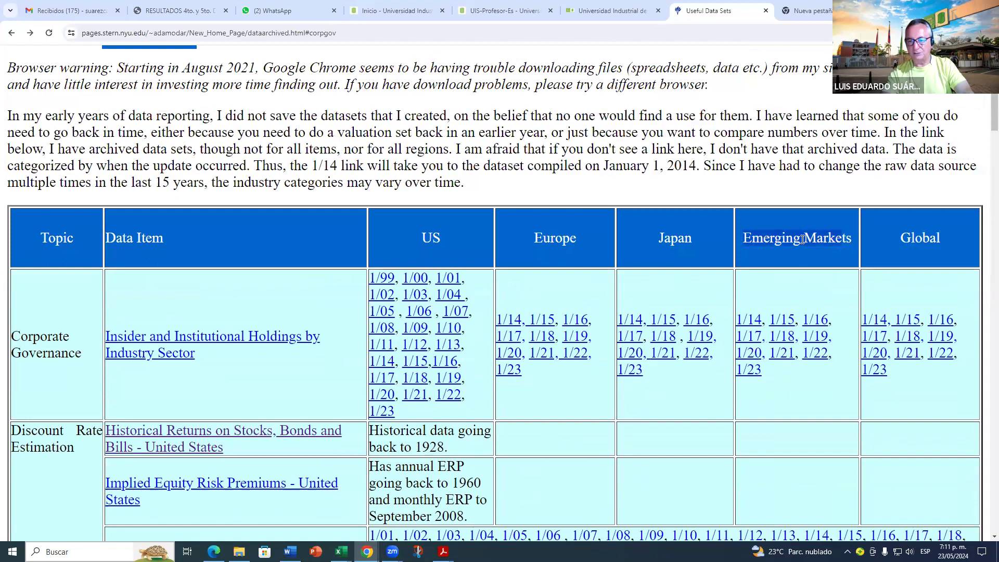
scroll(803, 239, "down", 1)
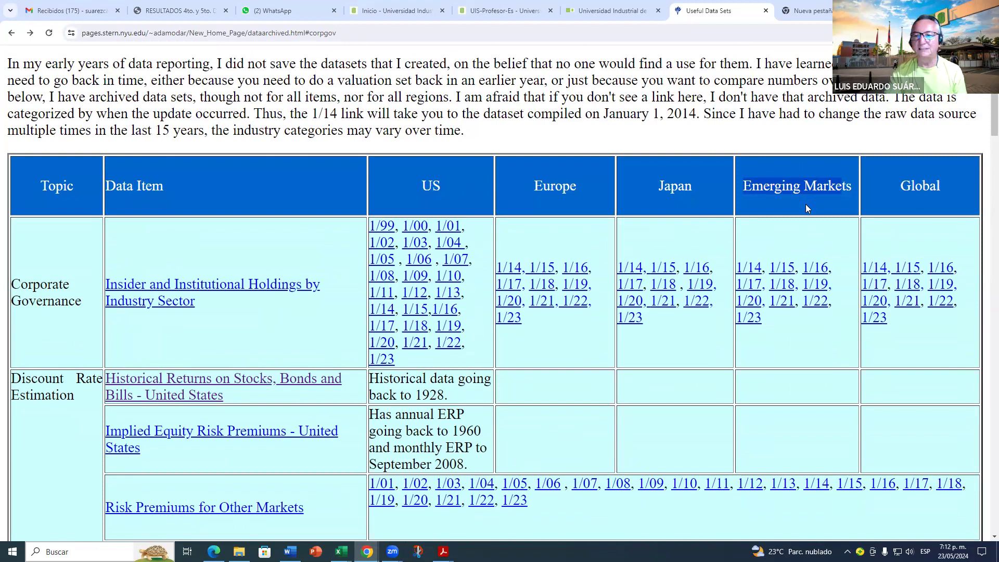
scroll(787, 236, "down", 2)
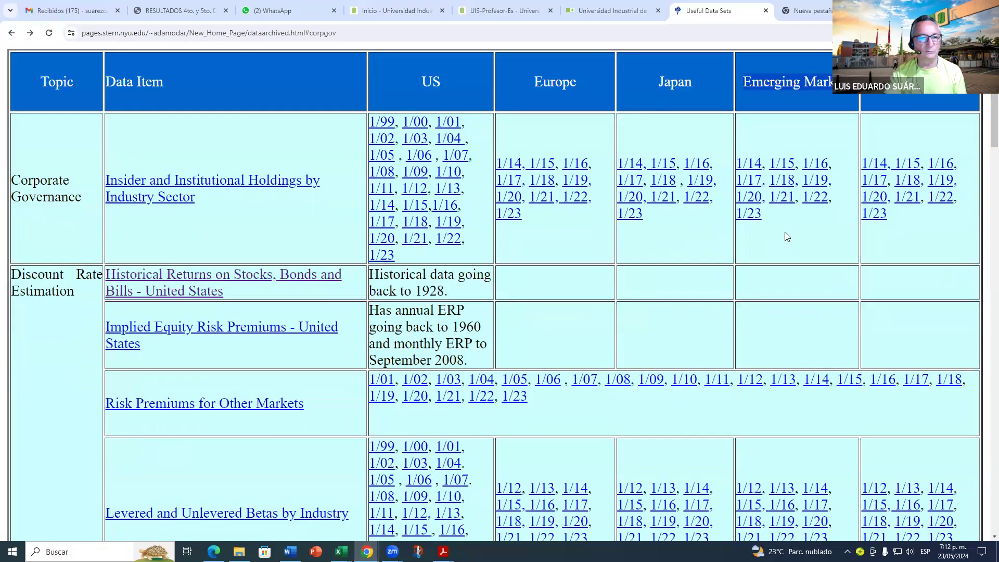
scroll(786, 234, "down", 3)
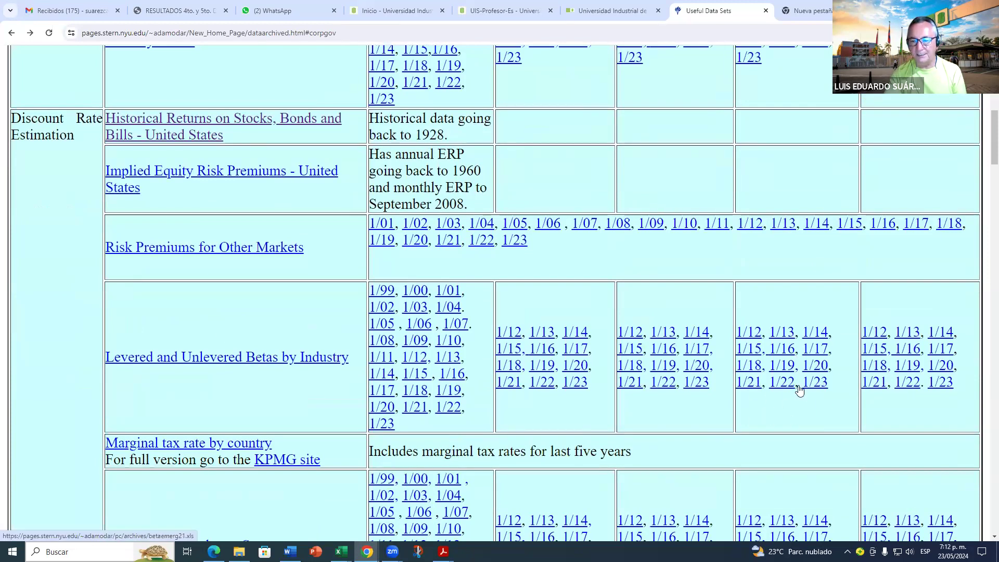
scroll(770, 382, "down", 1)
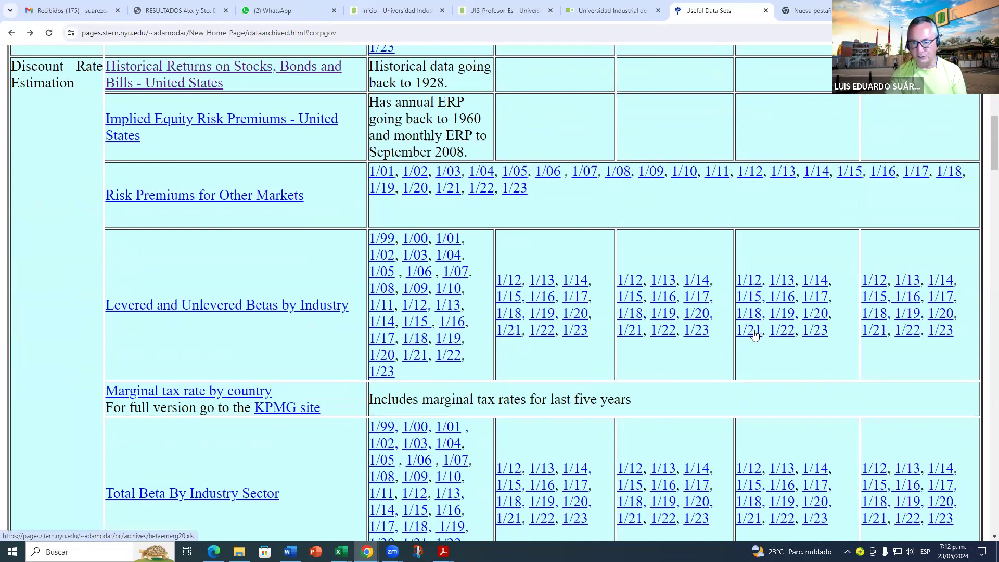
Step: Download the Emerging Markets 1/22 betas file and bring the Excel workbooks to the front
left_click(785, 332)
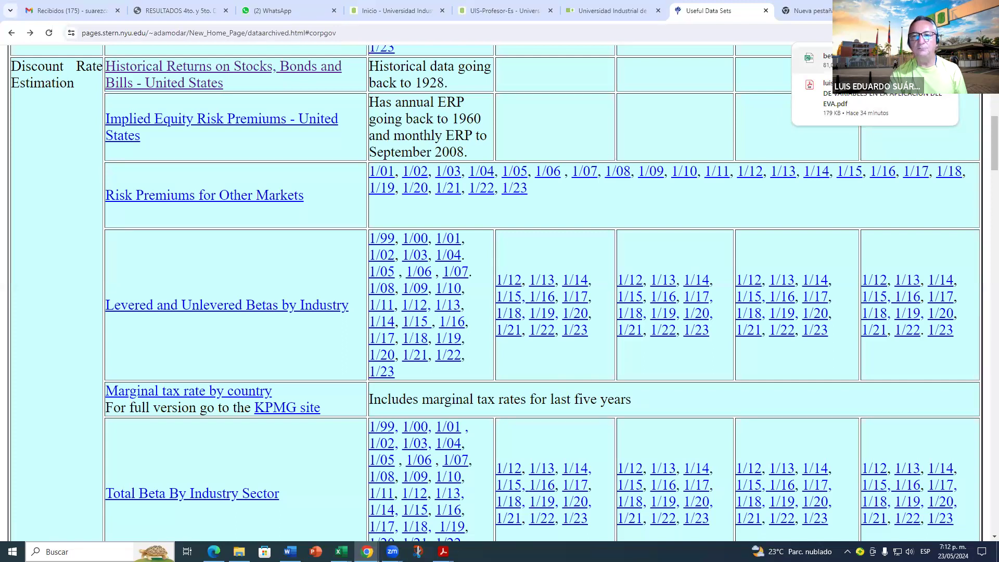
key("alt+Tab")
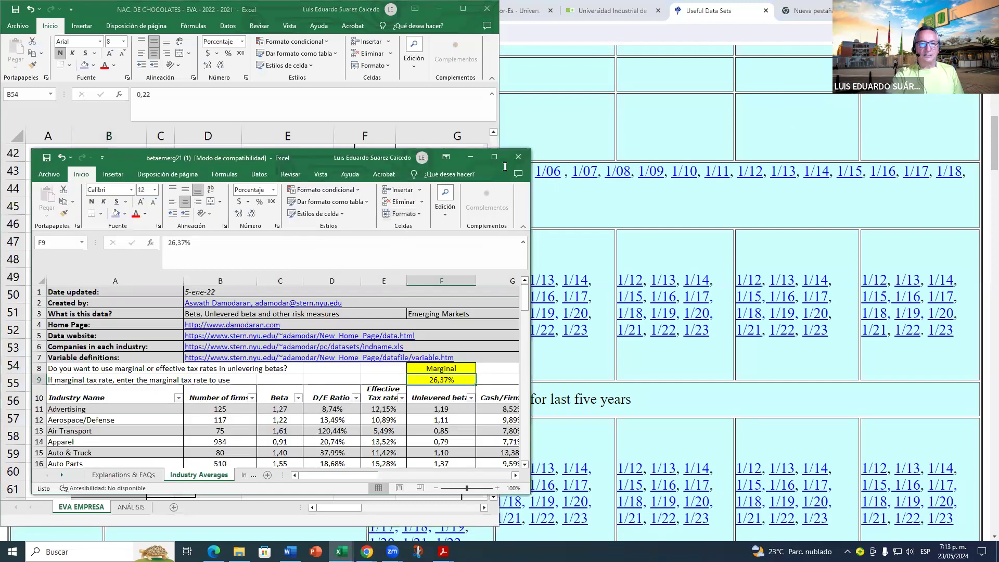
Step: Maximize the betaemerg21 workbook and zoom the beta table to 130%
left_click(493, 157)
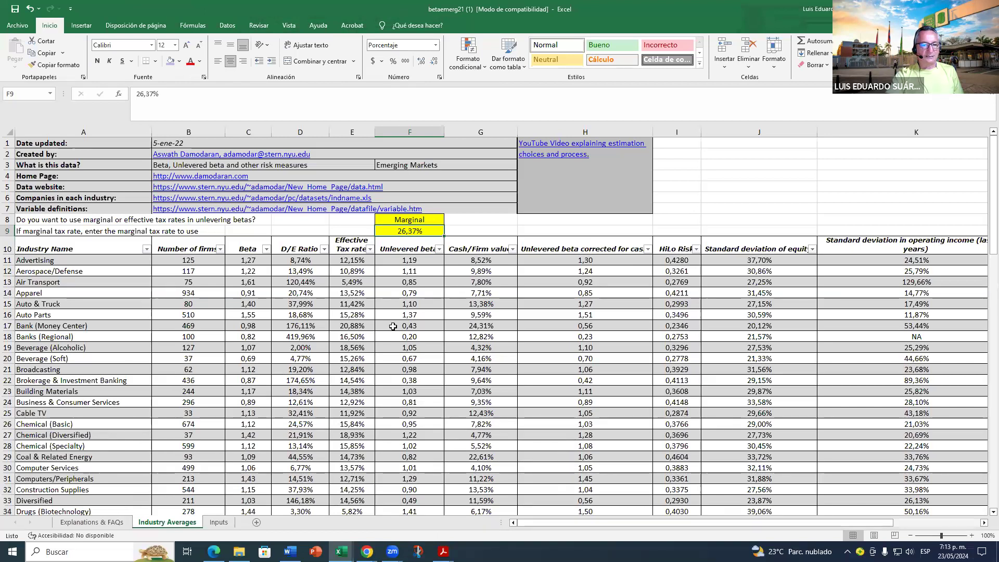
scroll(393, 326, "down", 1)
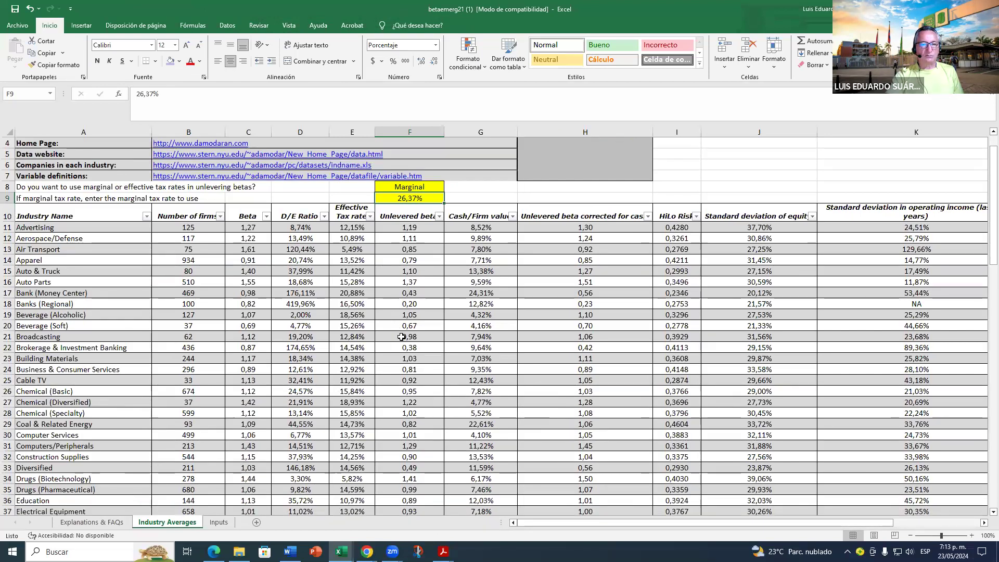
left_click(971, 535)
left_click(971, 535)
left_click(971, 536)
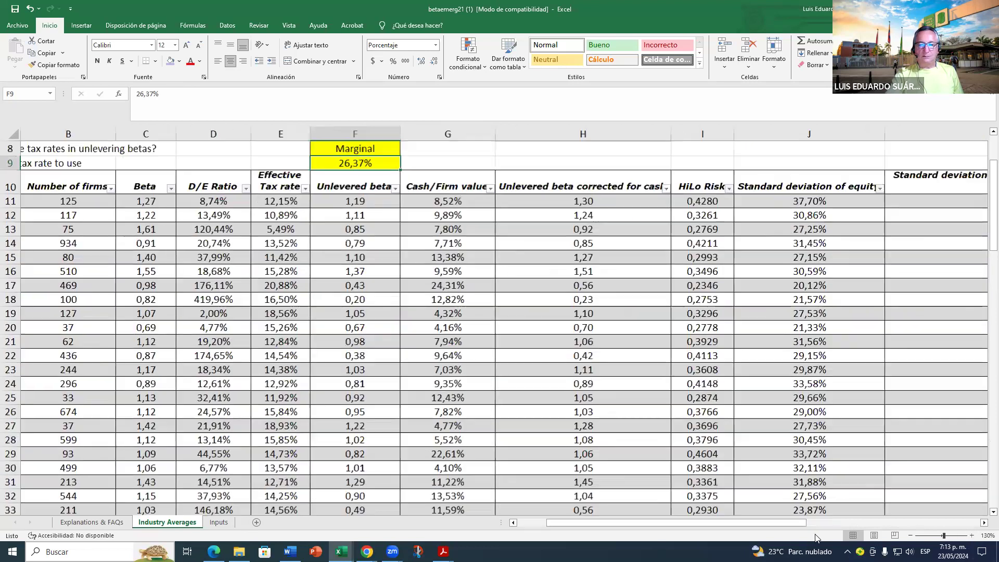
left_click_drag(785, 522, 654, 530)
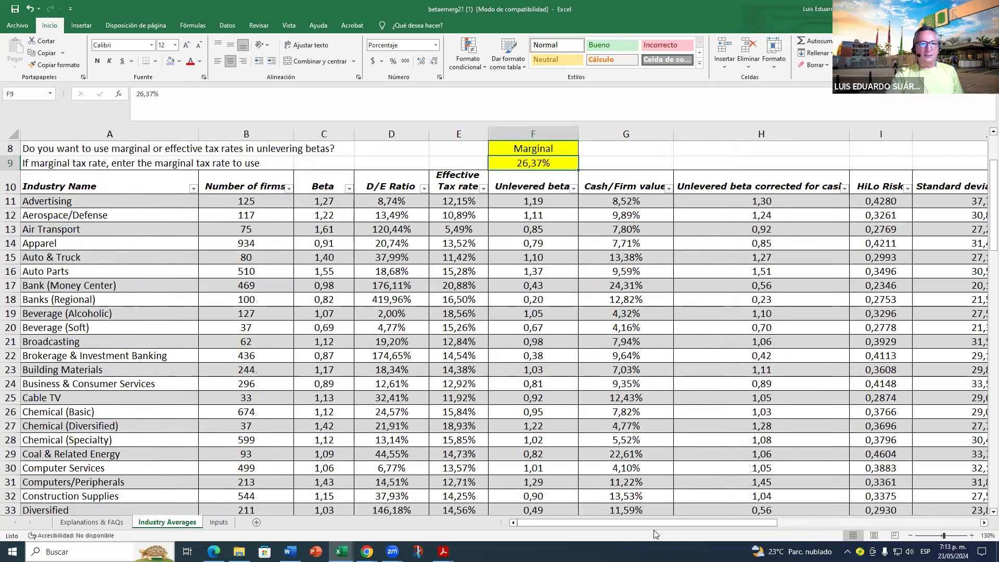
scroll(216, 369, "up", 1)
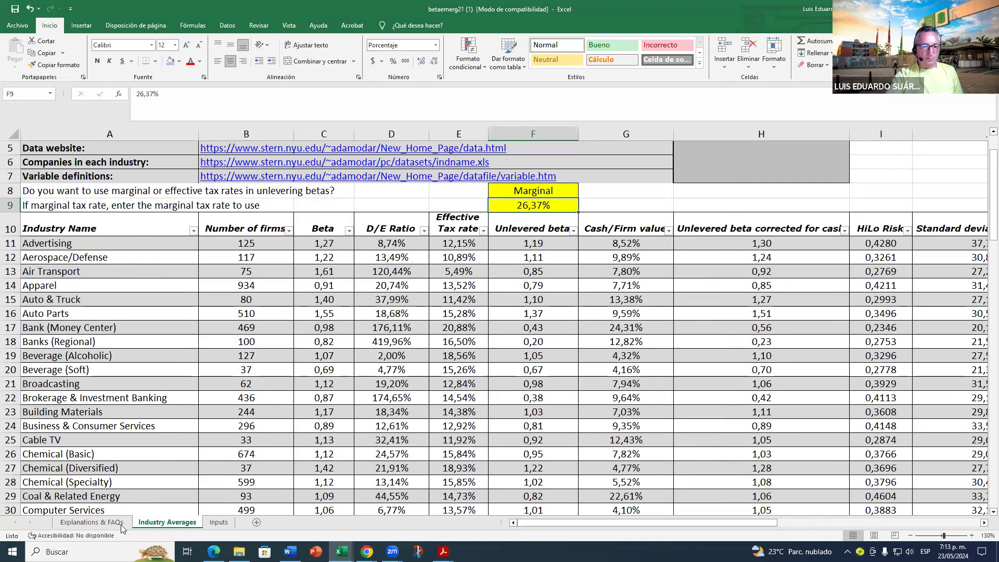
Step: Read the Explanations & FAQs sheet, then select column A on Industry Averages
left_click(93, 523)
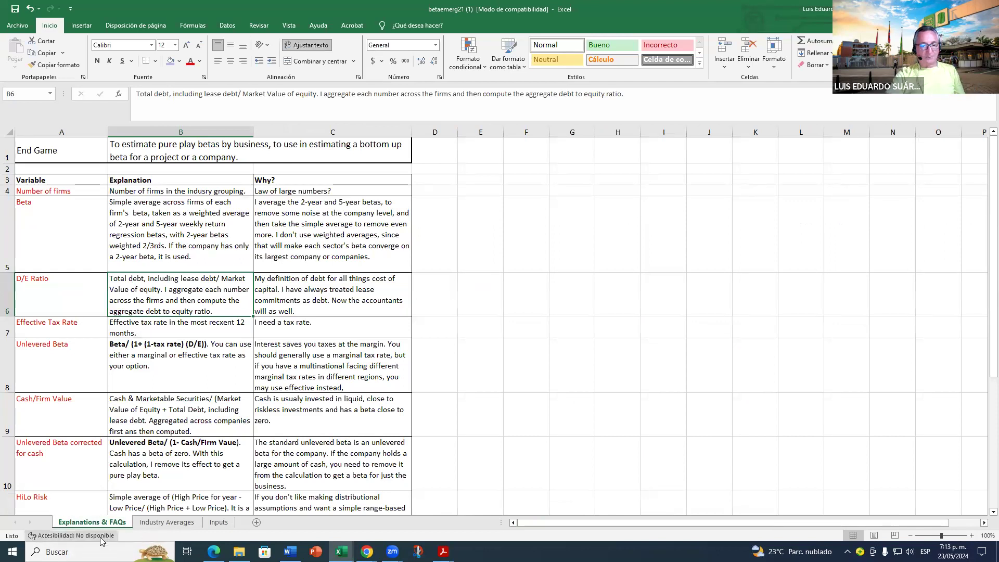
left_click(174, 523)
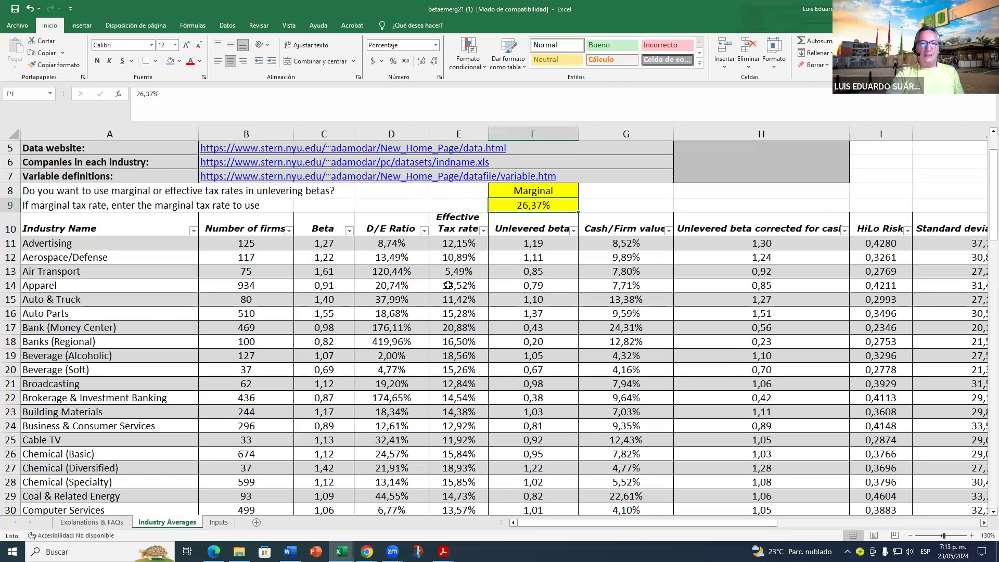
left_click(134, 136)
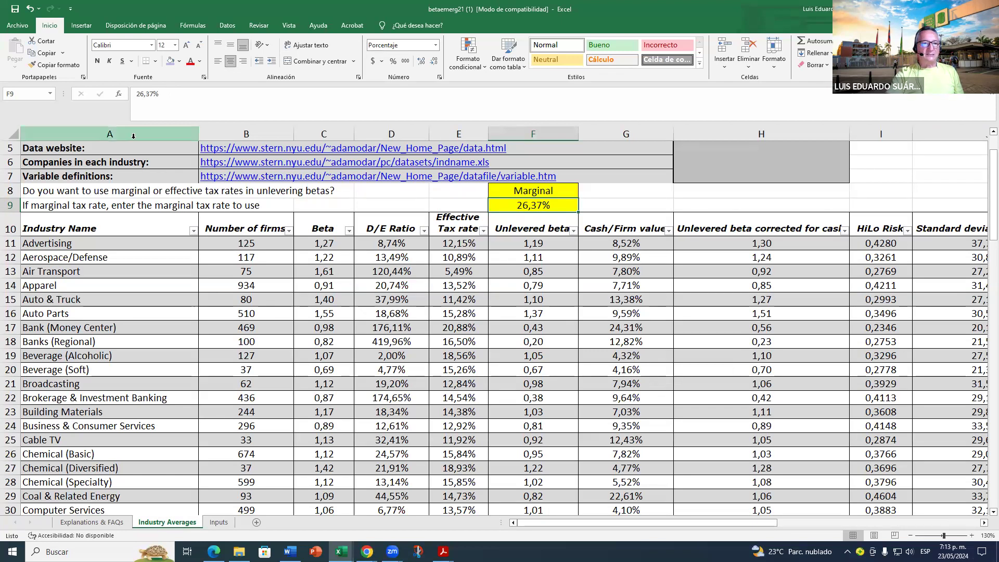
Step: Fill column A with the custom pale yellow-green colour #E5E79D
left_click(179, 62)
left_click(212, 172)
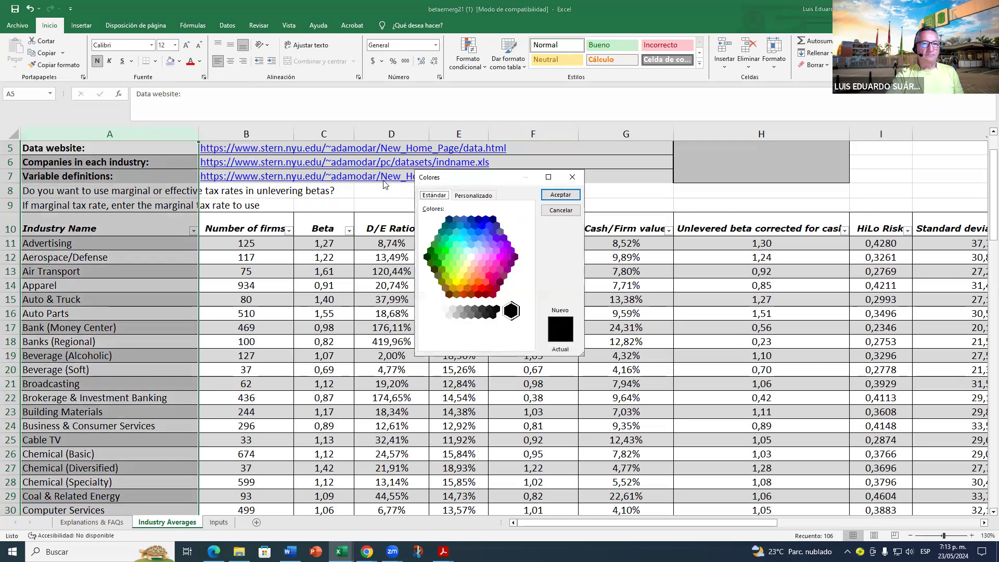
left_click(474, 196)
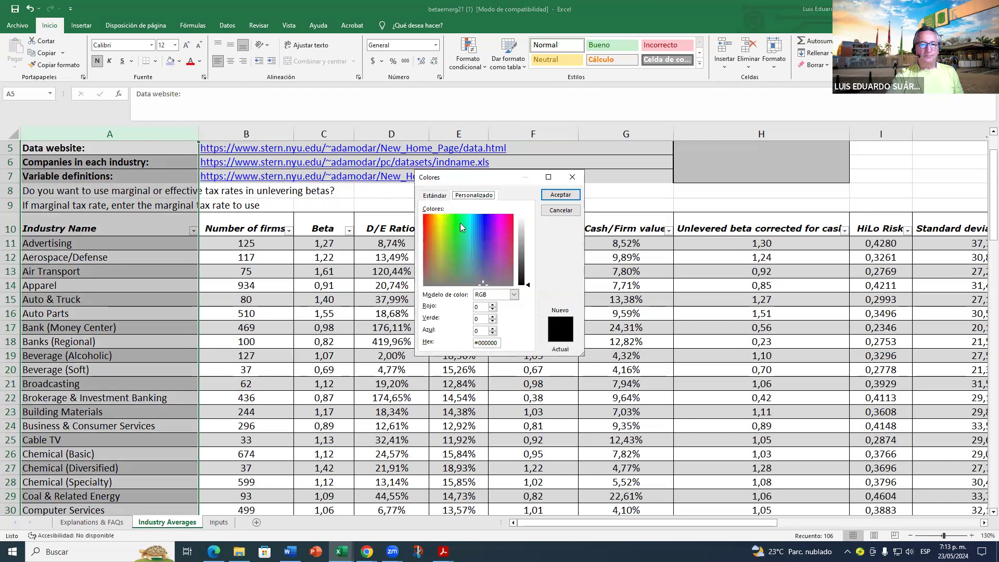
left_click(439, 241)
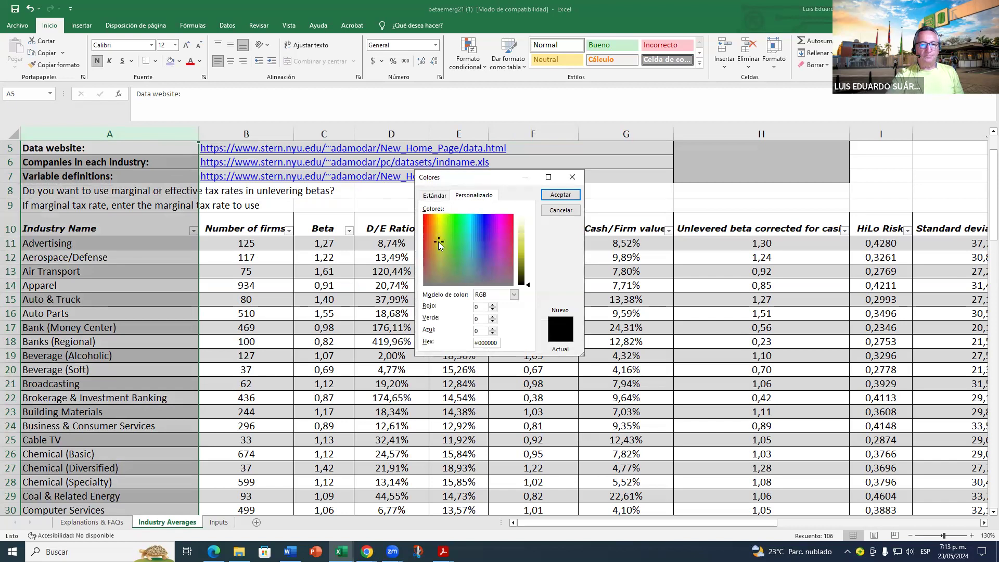
left_click(518, 232)
left_click(560, 195)
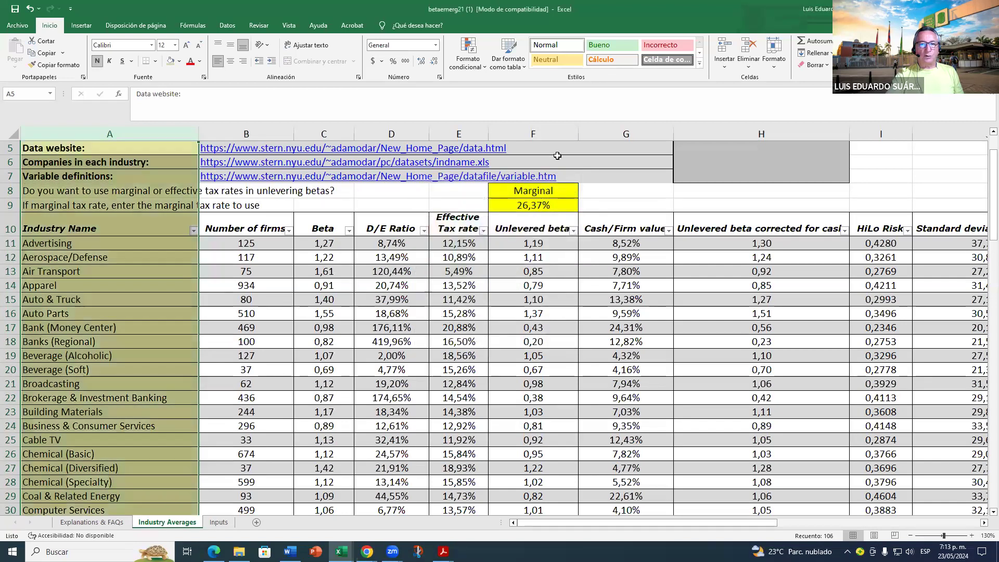
Step: Apply the same recent yellow-green fill to the Unlevered beta column F
left_click(542, 135)
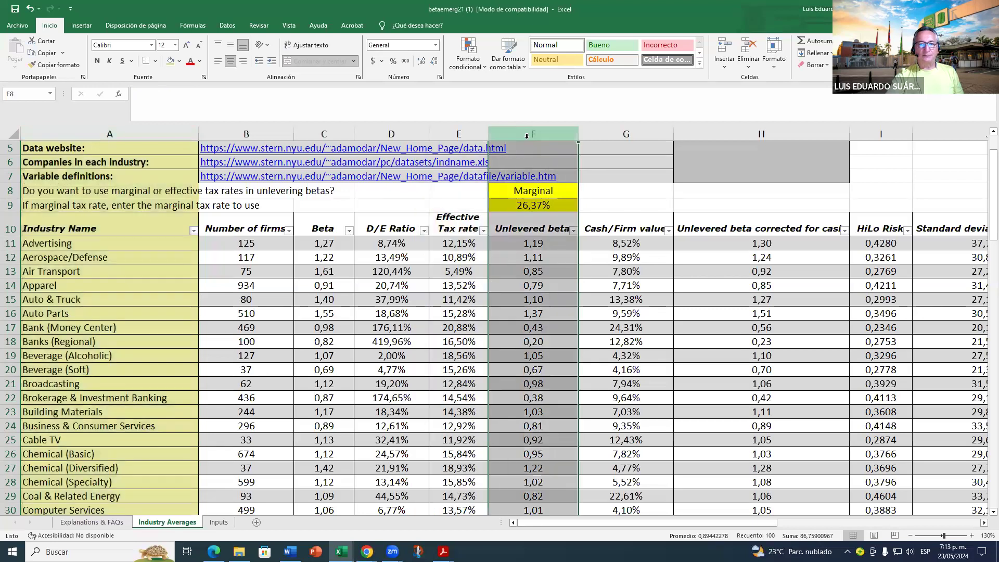
left_click(179, 61)
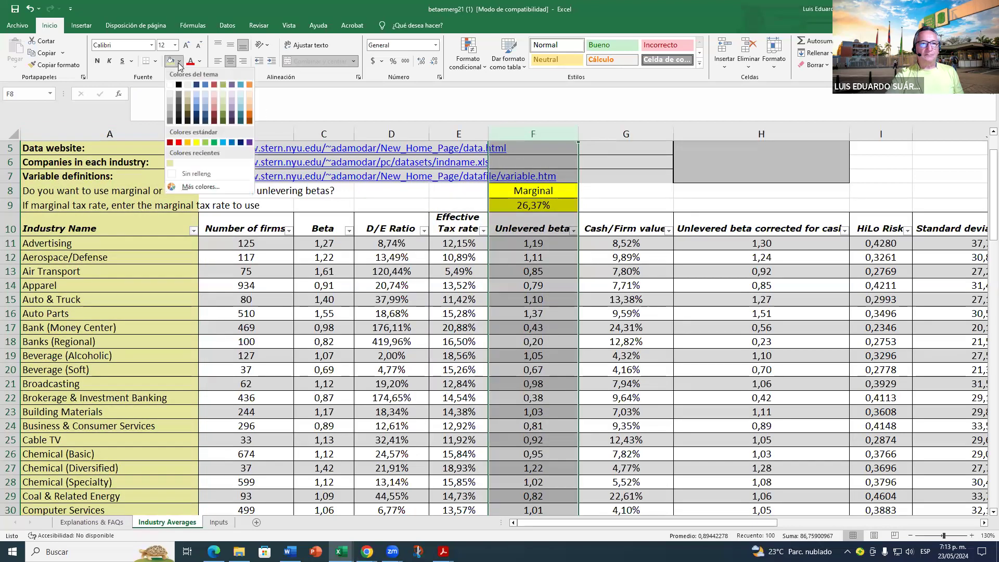
left_click(170, 163)
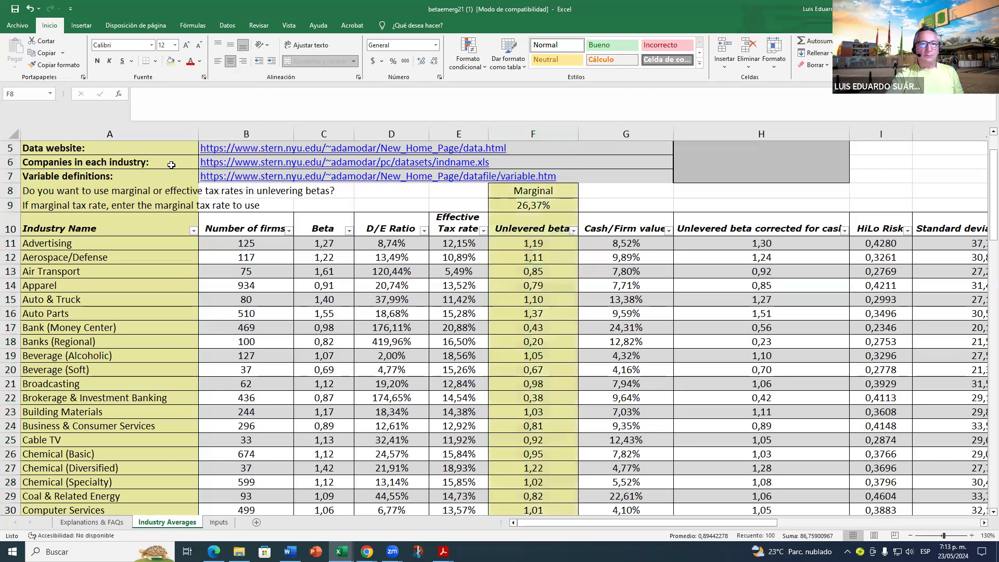
left_click(553, 248)
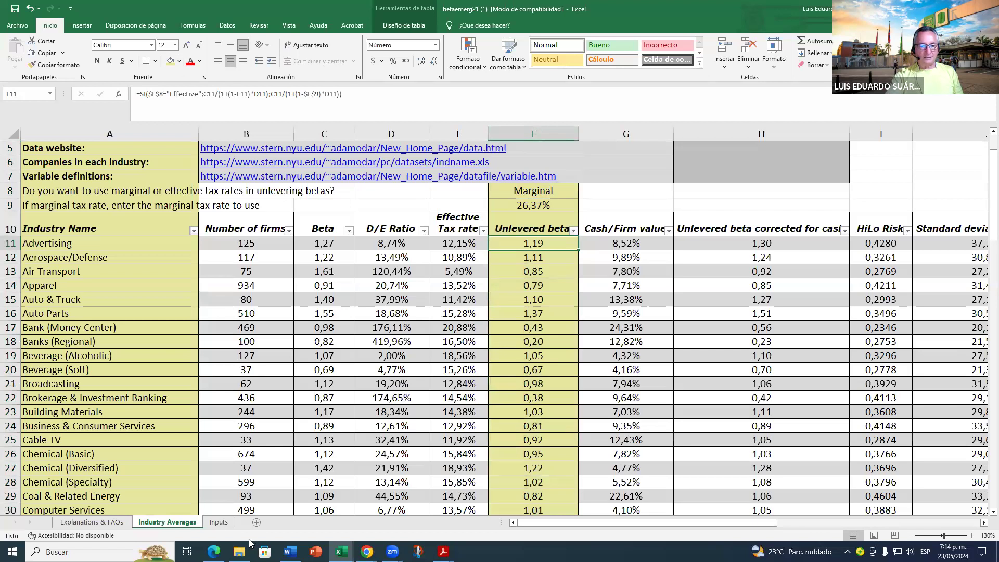
mouse_move(341, 551)
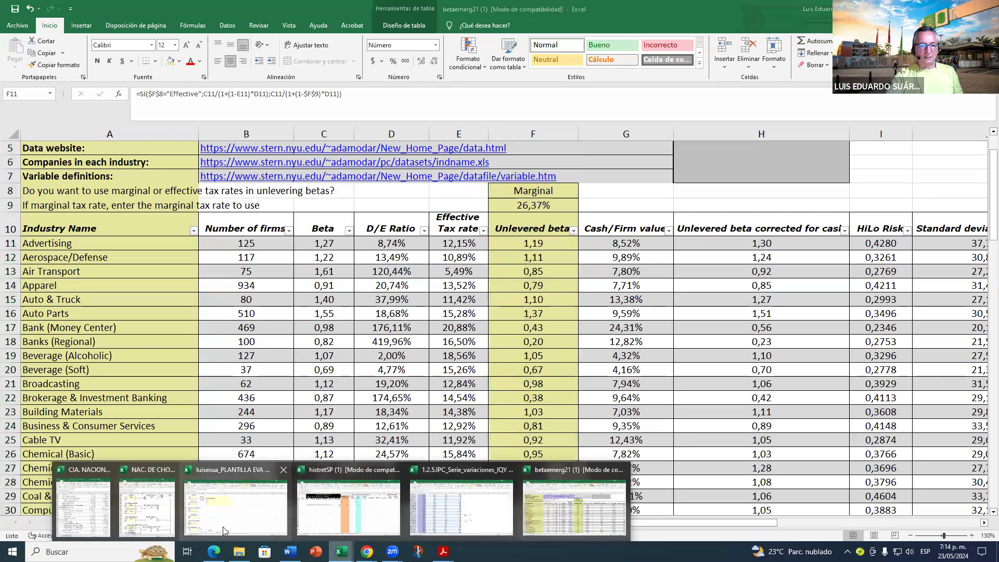
left_click(170, 525)
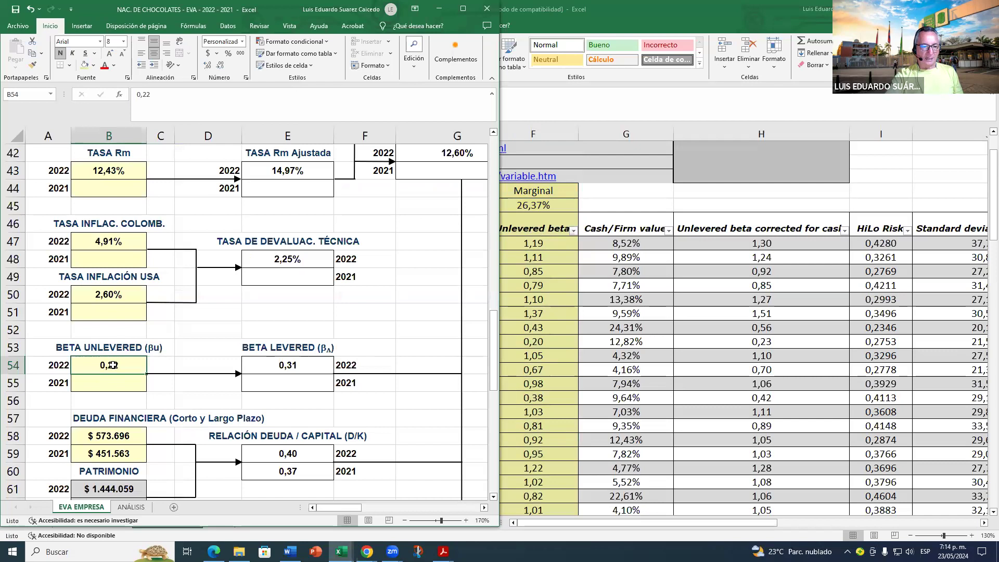
left_click(683, 273)
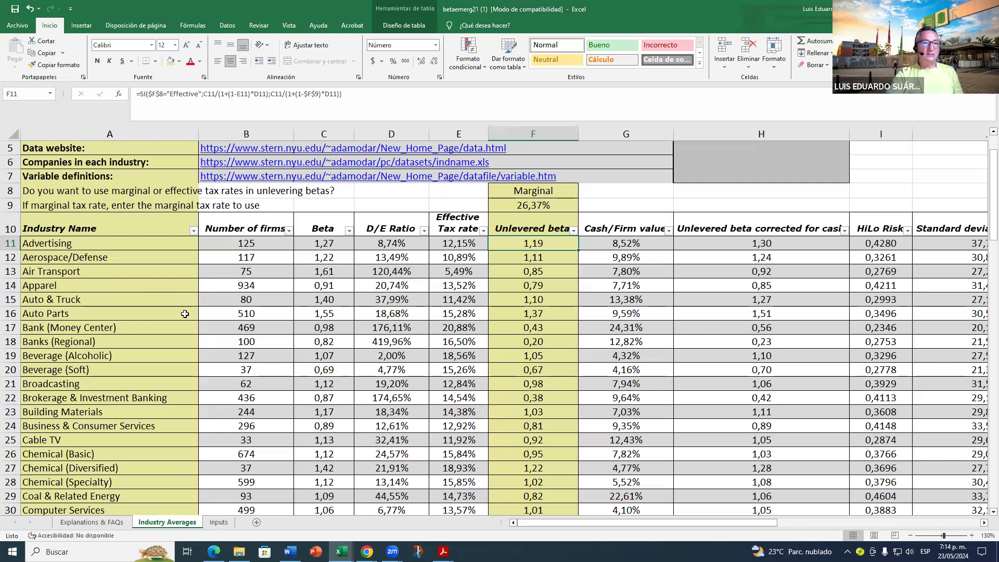
left_click_drag(83, 243, 91, 465)
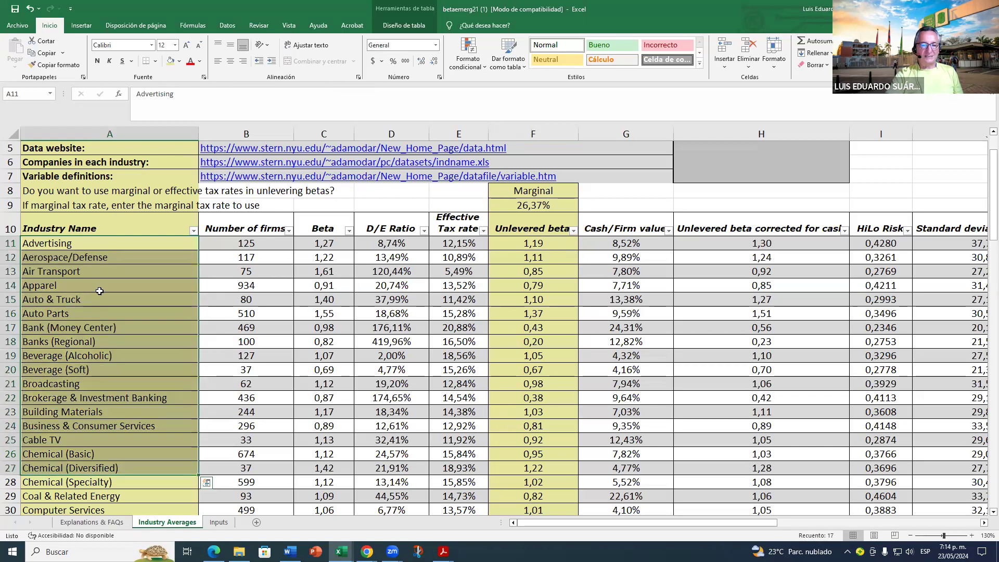
left_click(49, 435)
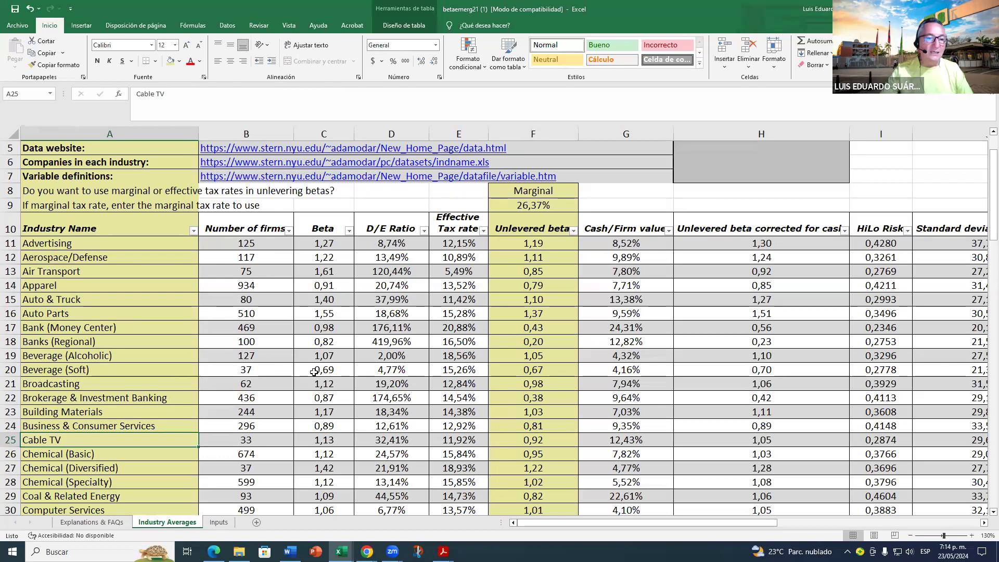
left_click(142, 303)
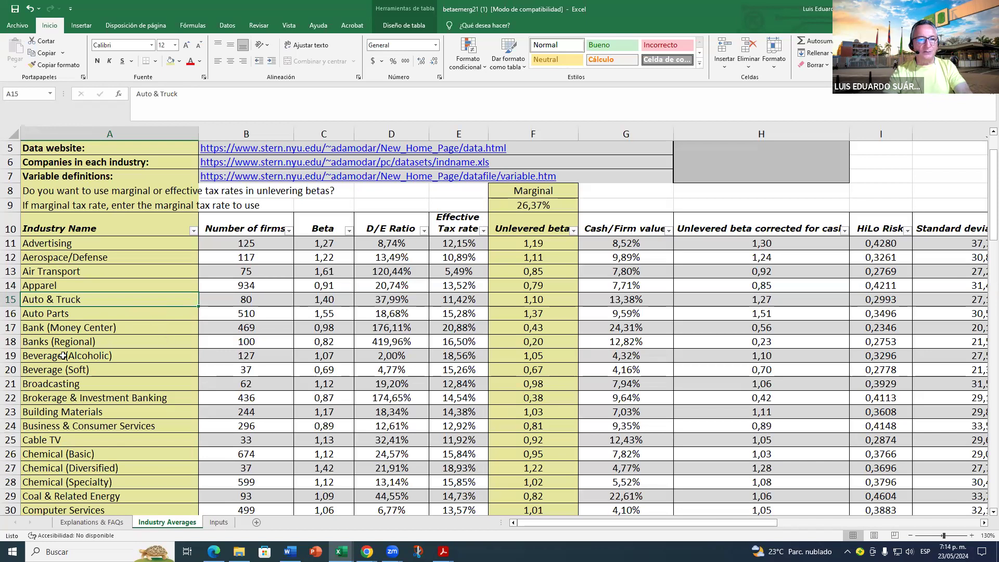
left_click(94, 230)
left_click(54, 246)
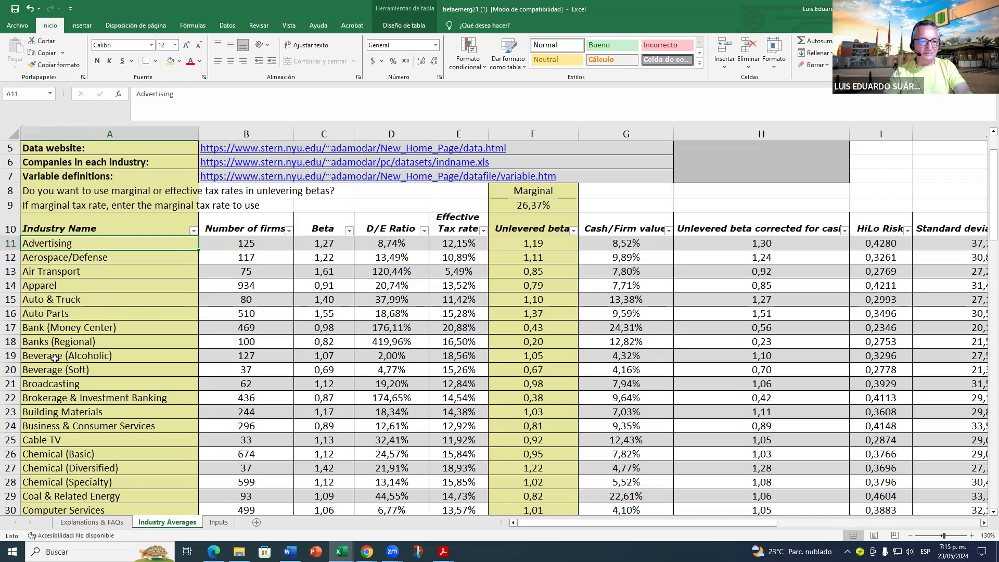
Step: Scroll down the Industry Averages sheet, selecting industries from Building Materials to Insurance (Prop/Cas.)
scroll(55, 358, "down", 1)
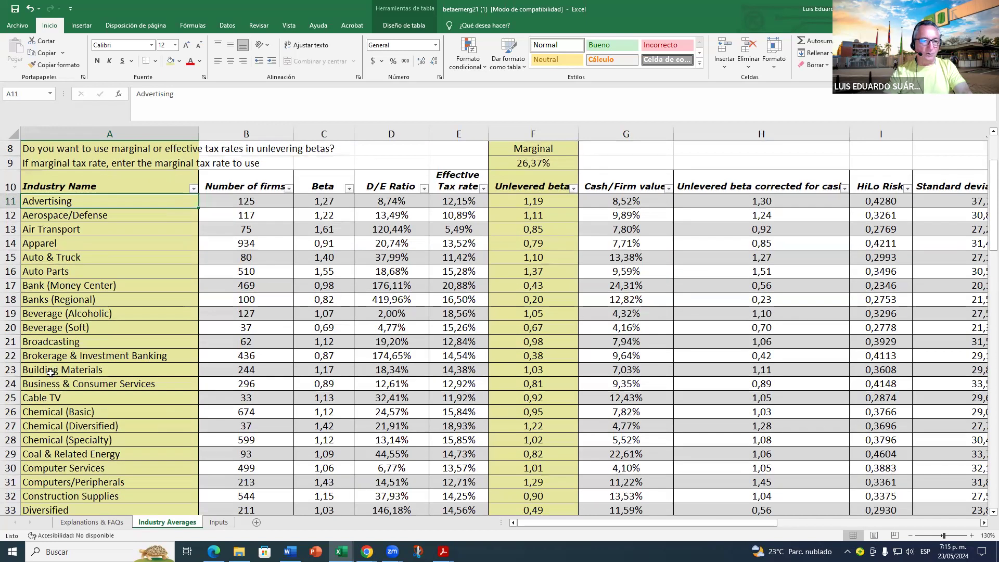
scroll(50, 373, "down", 1)
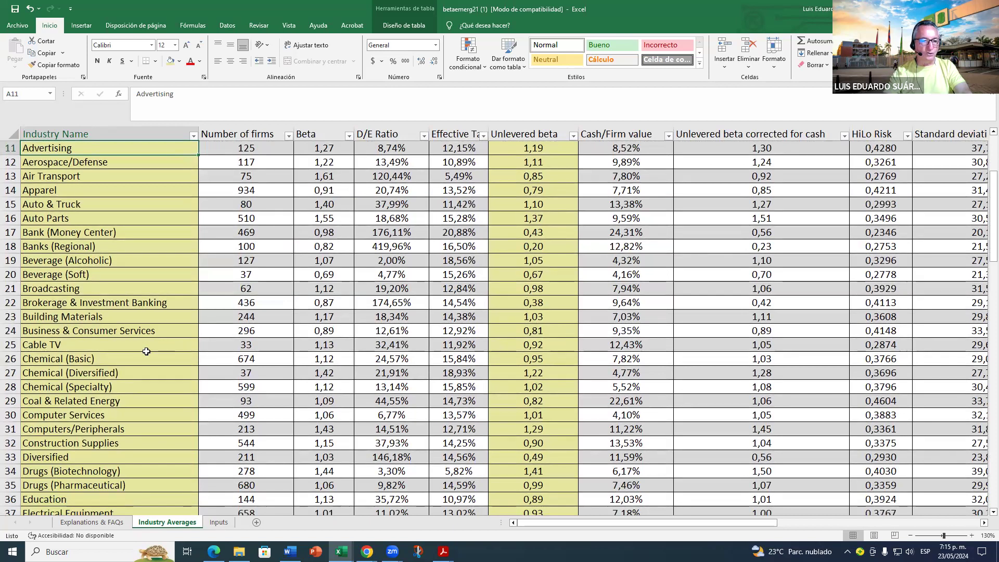
left_click(80, 319)
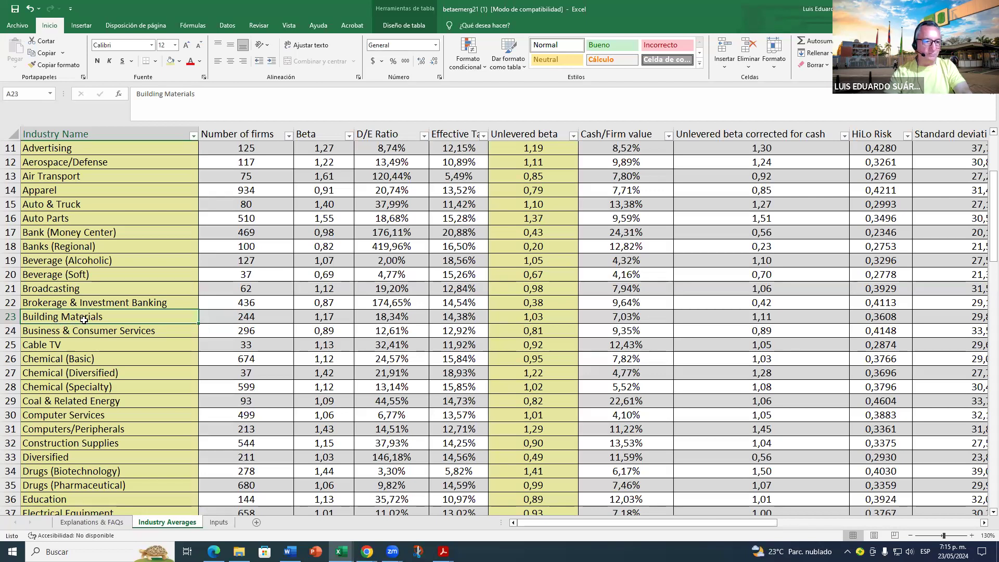
scroll(80, 341, "down", 1)
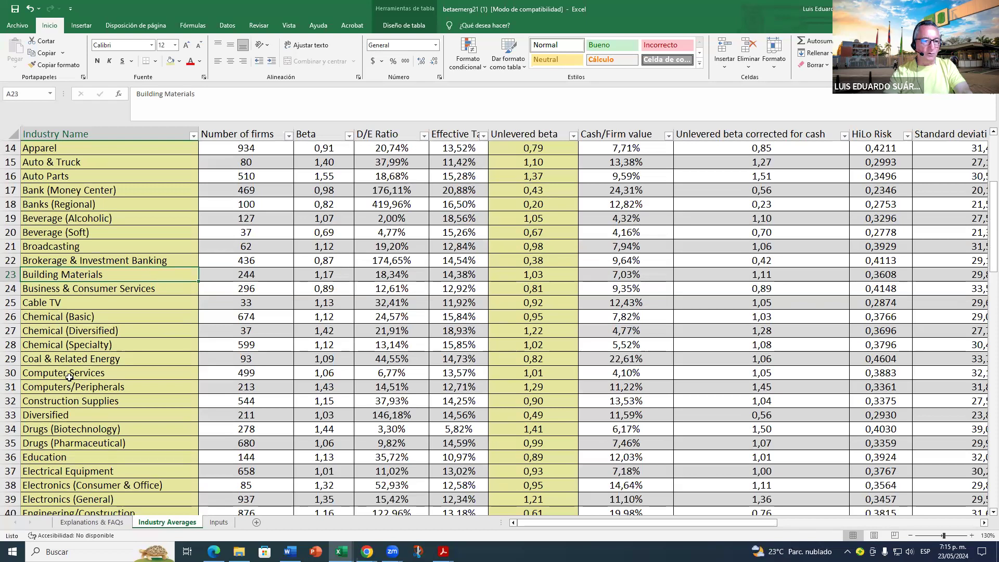
scroll(68, 383, "down", 1)
scroll(46, 411, "down", 1)
left_click(79, 348)
left_click(81, 361)
scroll(73, 376, "down", 2)
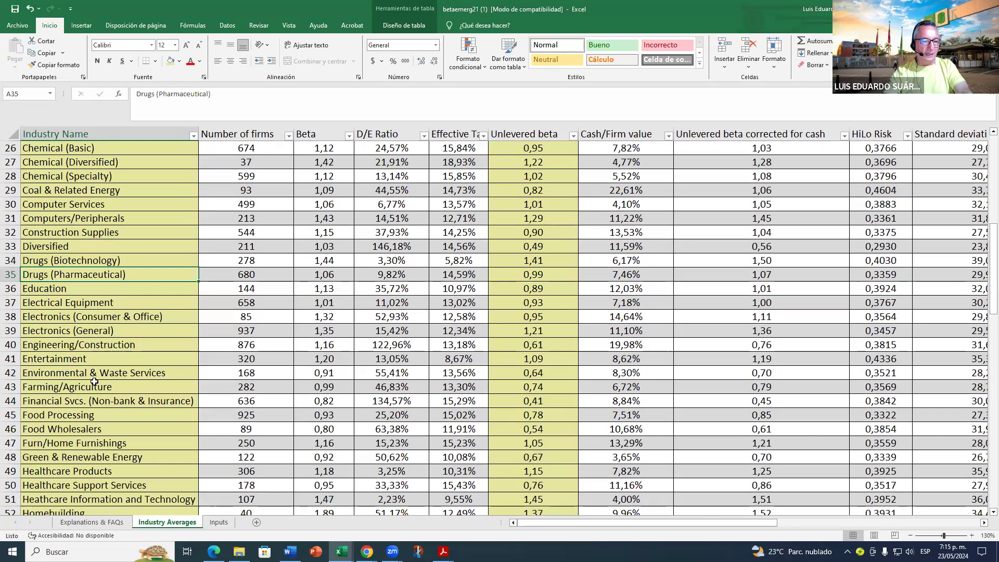
left_click(62, 388)
scroll(66, 378, "down", 1)
left_click(73, 389)
scroll(61, 455, "down", 1)
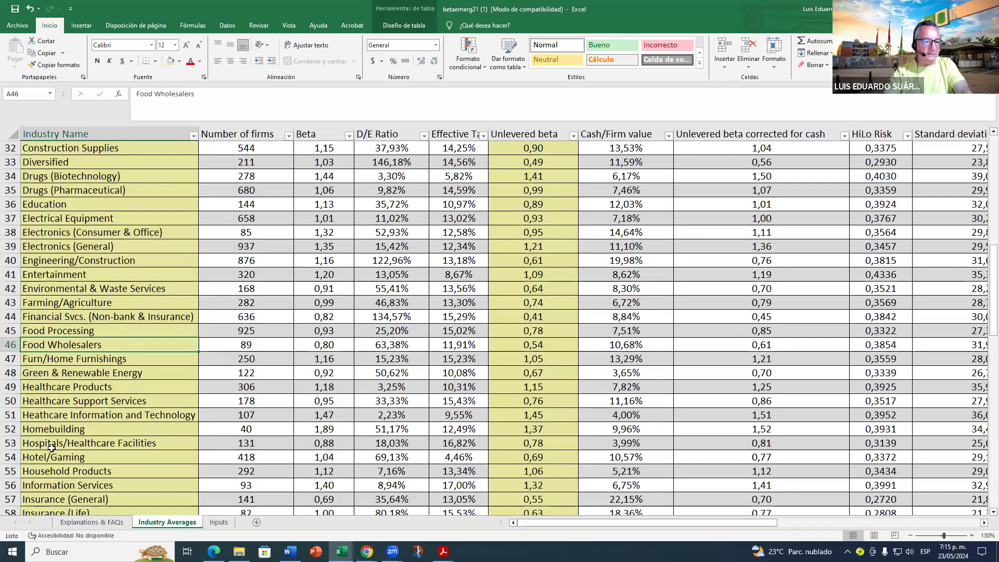
left_click(45, 431)
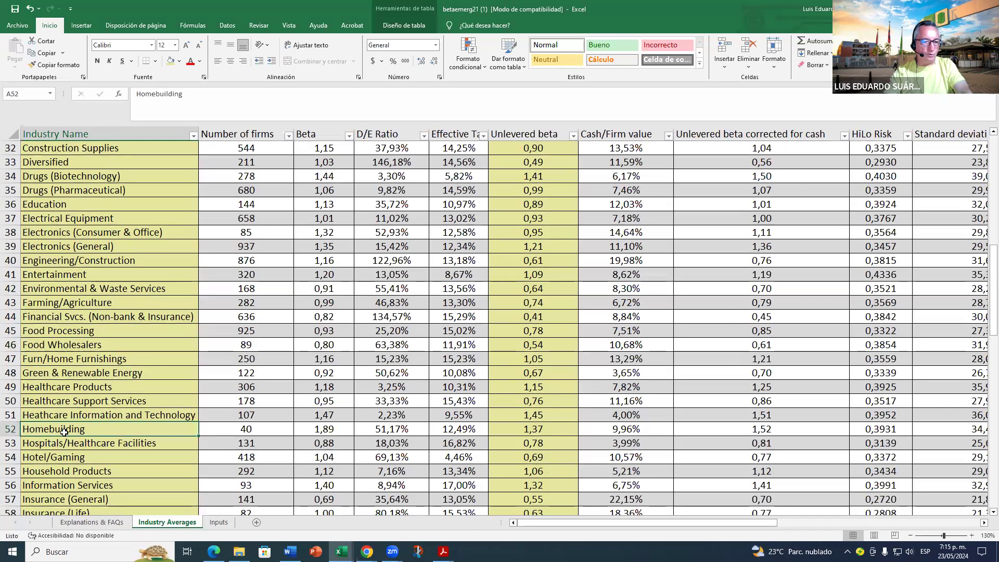
scroll(60, 386, "down", 2)
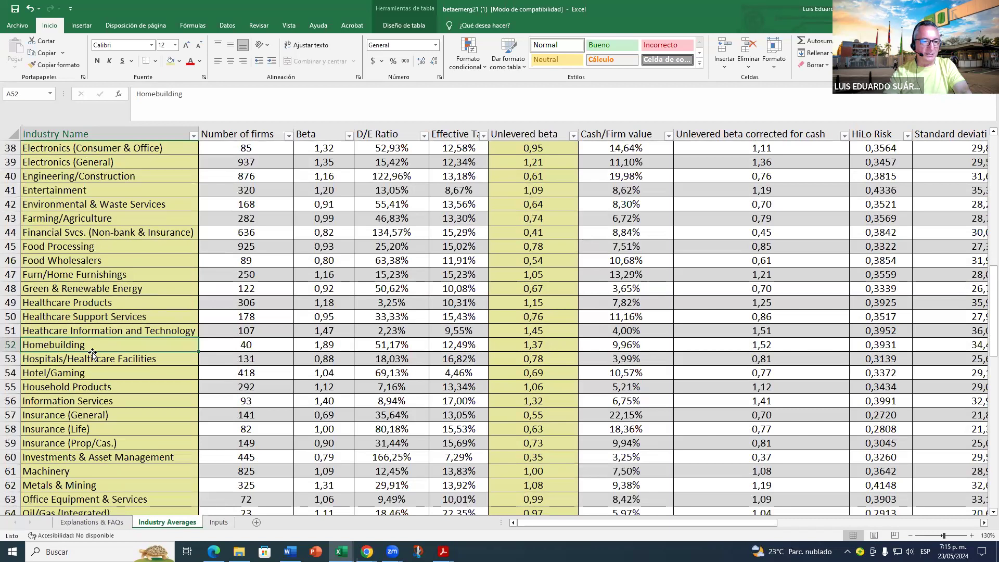
scroll(61, 404, "down", 1)
left_click(52, 397)
left_click(73, 374)
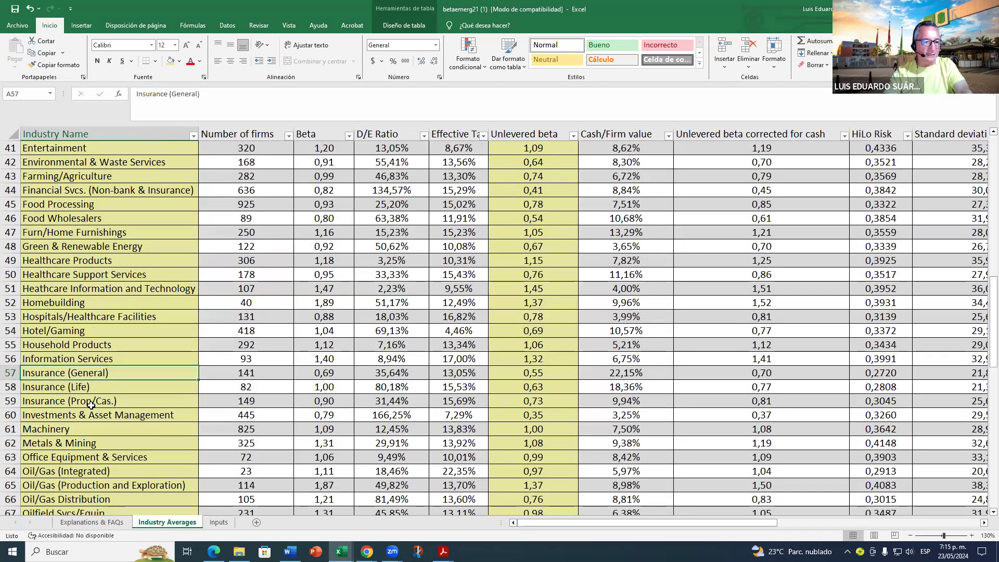
left_click(93, 401)
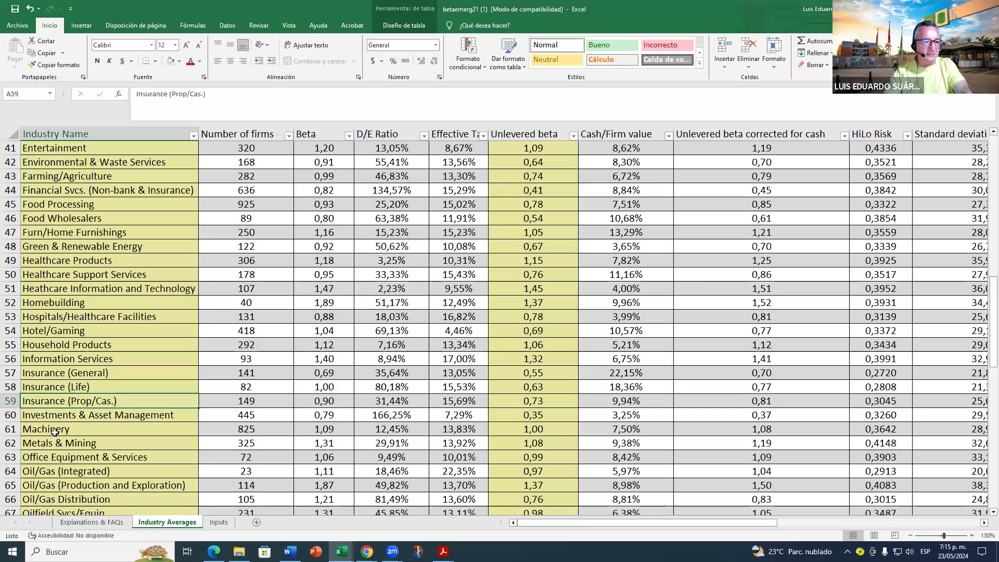
Step: Continue down through Power, Publishing, the Retail industries, Shoe, Software (Entertainment), Steel and Tobacco
scroll(48, 432, "down", 1)
scroll(48, 432, "down", 1)
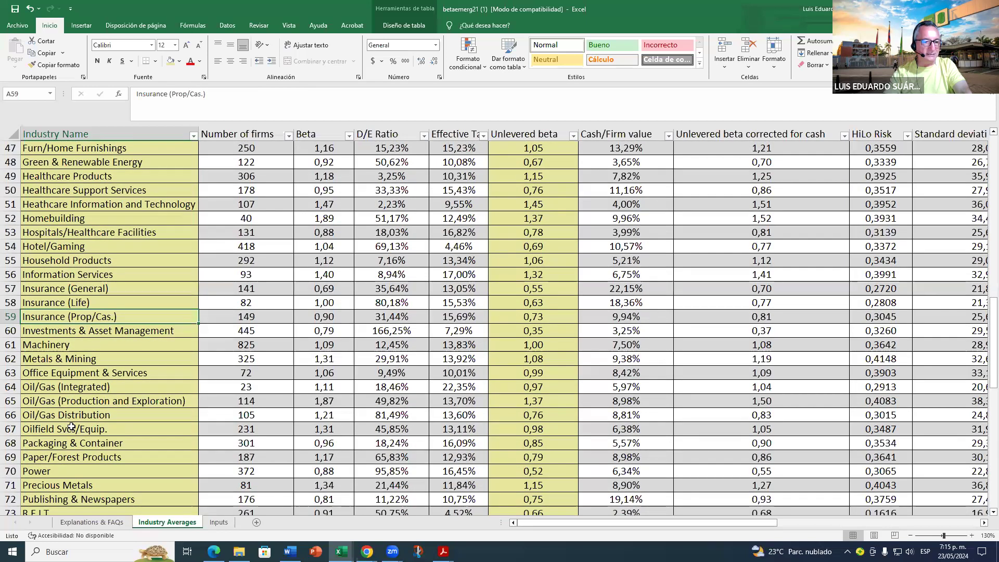
scroll(73, 428, "down", 2)
left_click(50, 388)
left_click(82, 413)
scroll(59, 447, "down", 2)
left_click(73, 448)
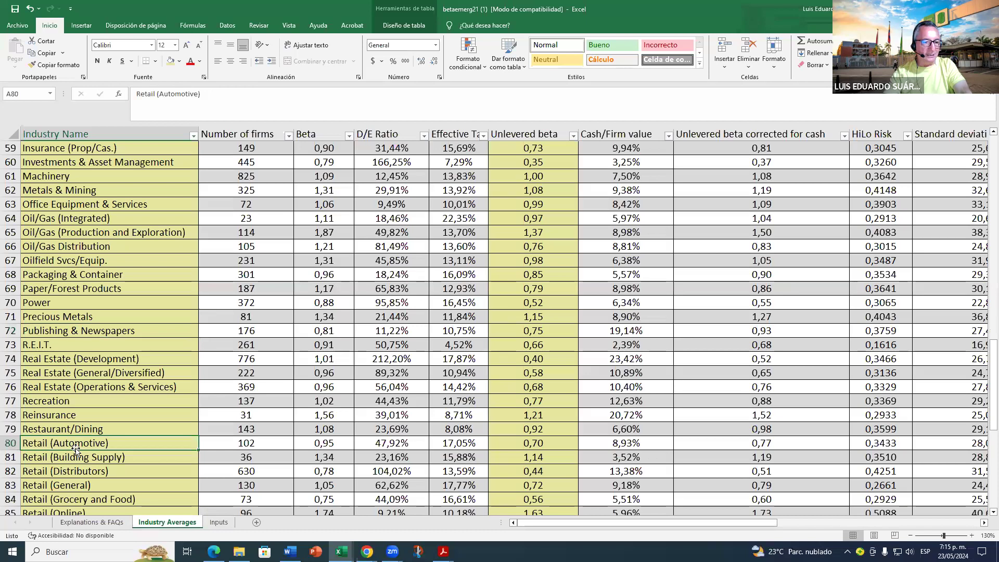
scroll(73, 450, "down", 1)
left_click(89, 414)
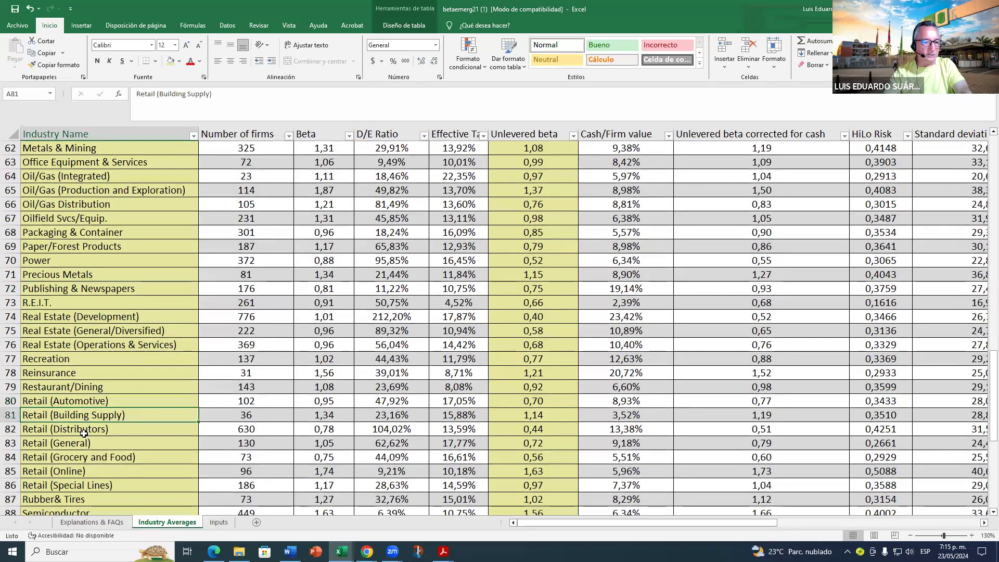
left_click(84, 433)
left_click(81, 445)
scroll(73, 426, "down", 1)
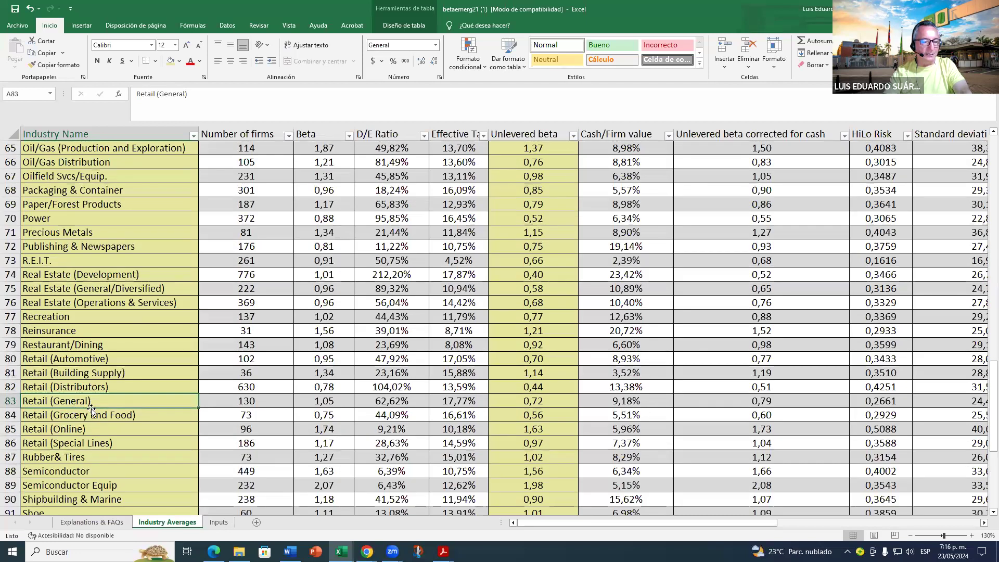
left_click(109, 420)
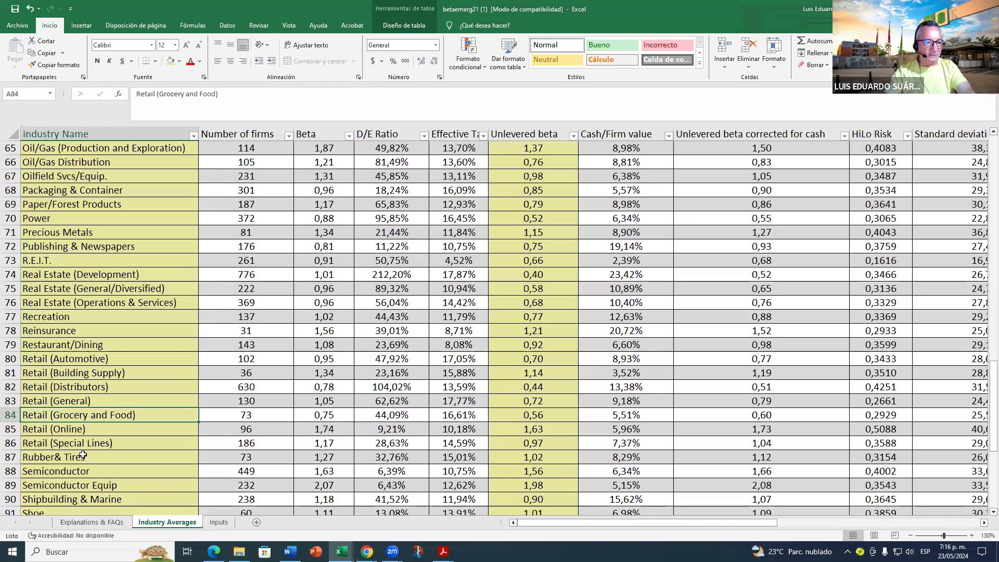
scroll(63, 450, "down", 1)
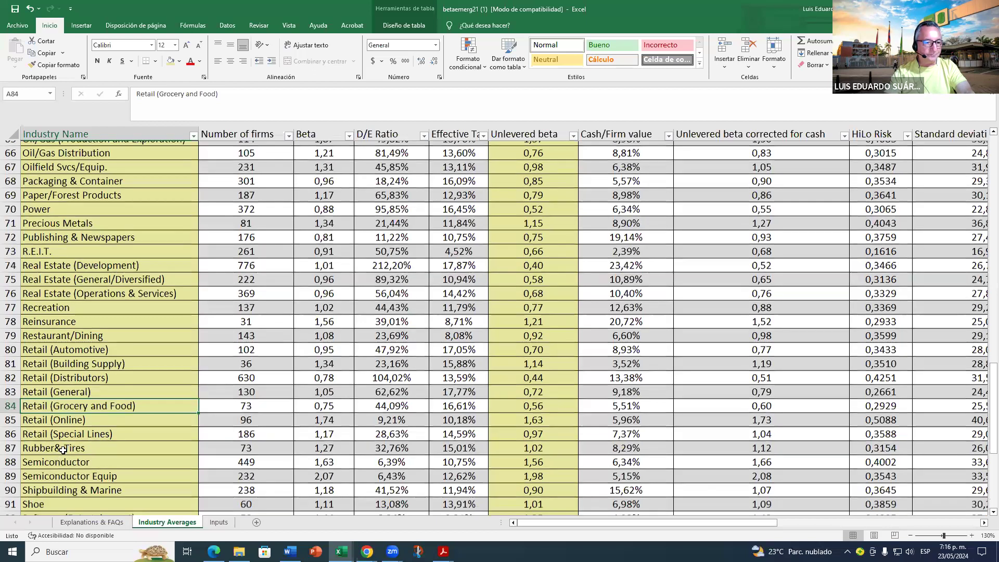
left_click(55, 472)
scroll(67, 403, "down", 2)
left_click(70, 403)
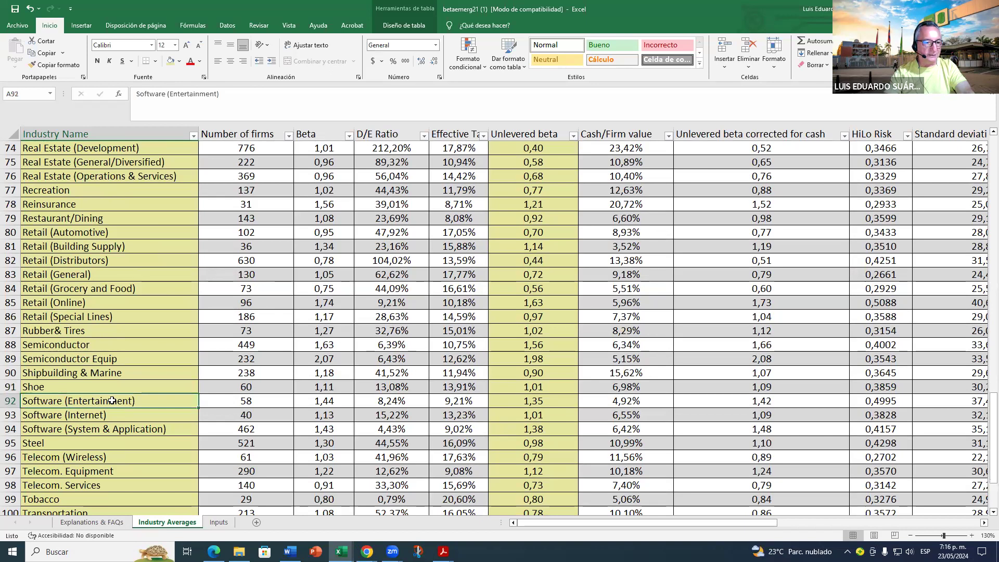
scroll(99, 406, "down", 1)
left_click(47, 405)
left_click(56, 458)
scroll(57, 459, "down", 1)
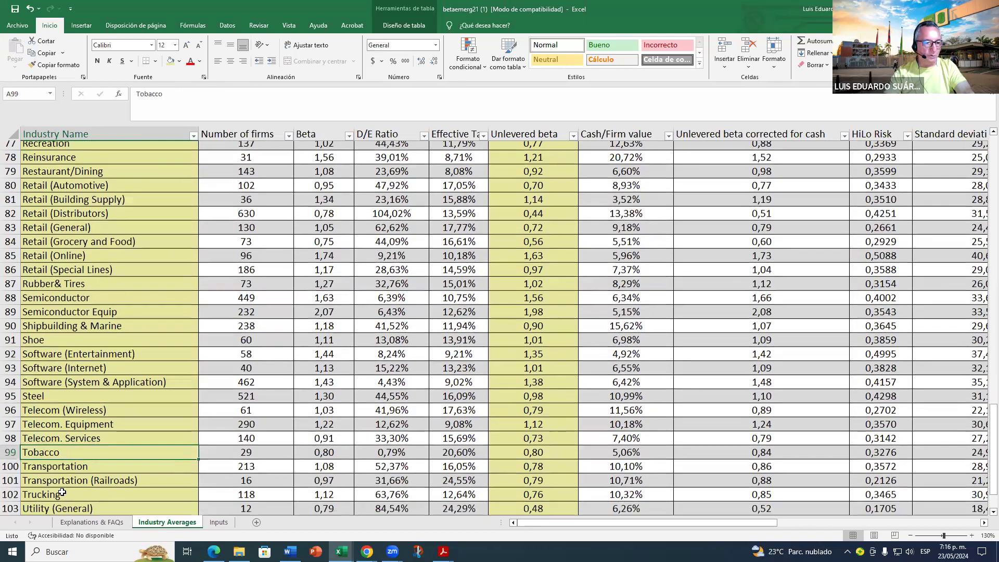
scroll(56, 459, "down", 2)
Step: Select the Total Market rows, with unlevered betas 0,79 overall and 0,91 without financials
left_click(71, 415)
left_click(78, 429)
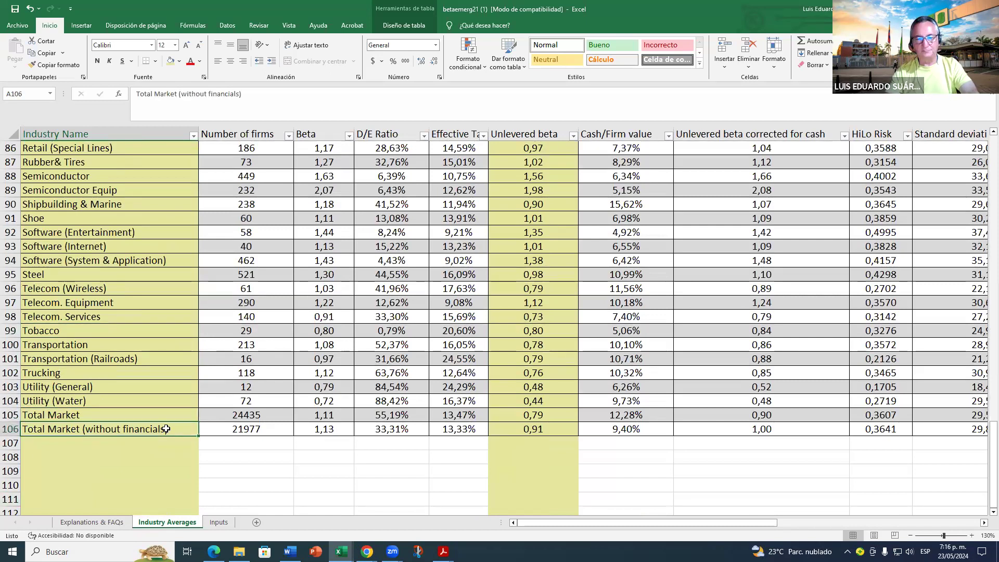
scroll(149, 407, "up", 2)
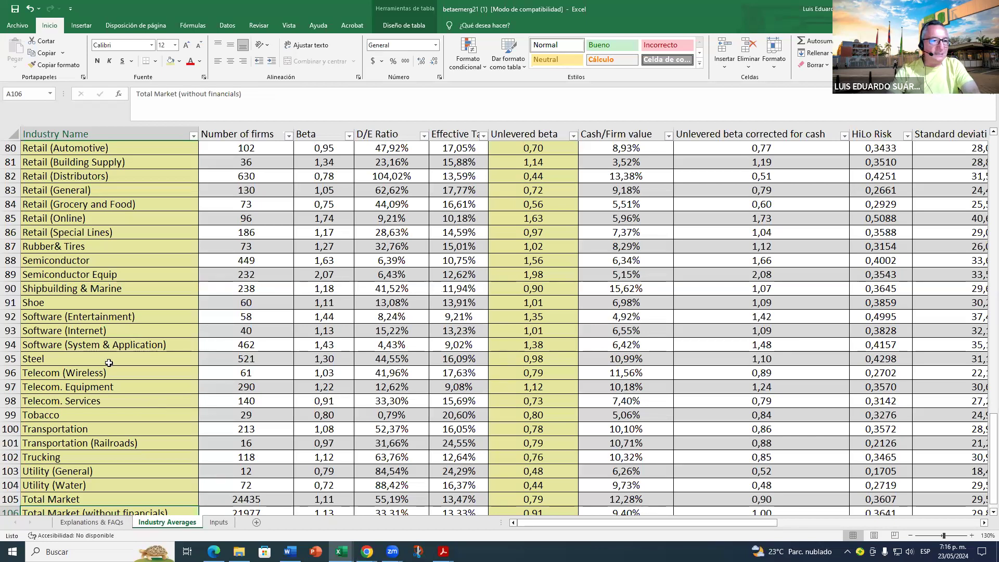
Step: Scroll up and compare Oil/Gas (Production and Exploration) with Oil/Gas Distribution
scroll(109, 363, "up", 2)
scroll(108, 363, "up", 3)
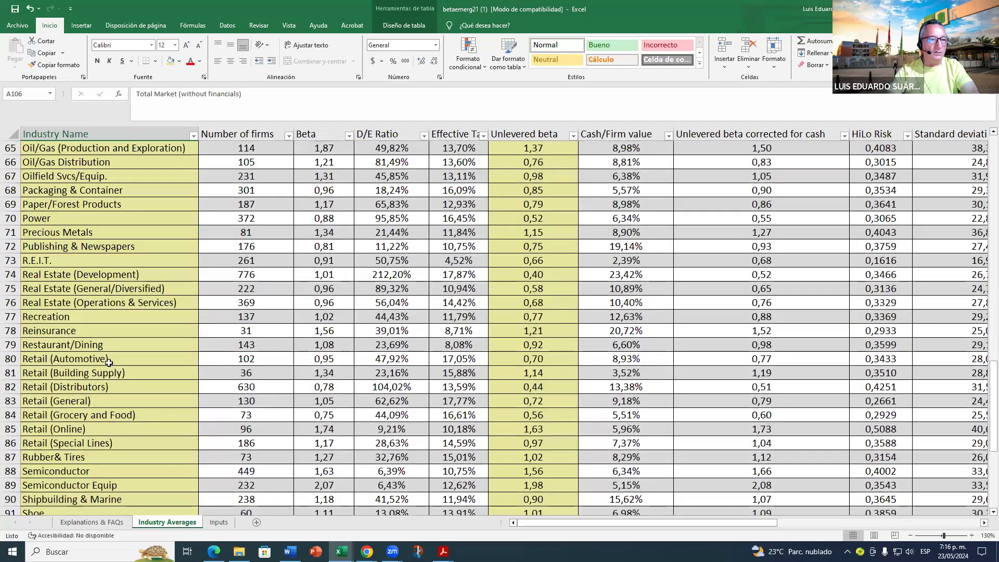
scroll(74, 253, "up", 1)
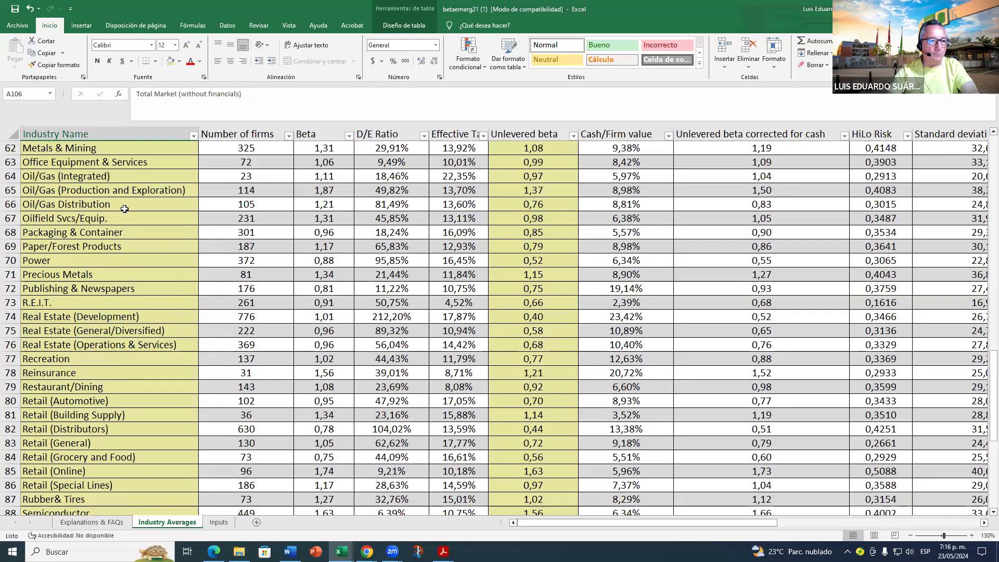
left_click(39, 191)
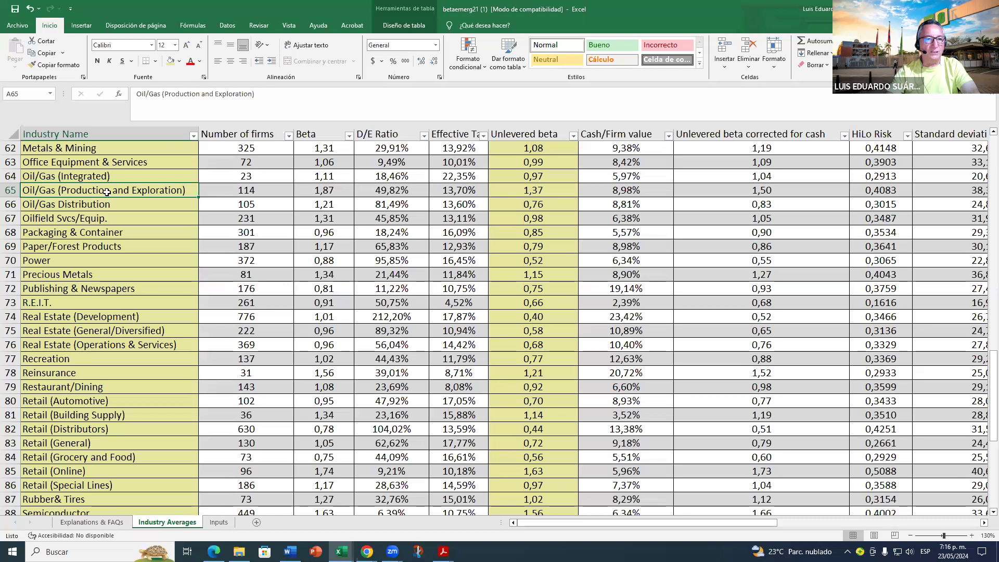
left_click(89, 204)
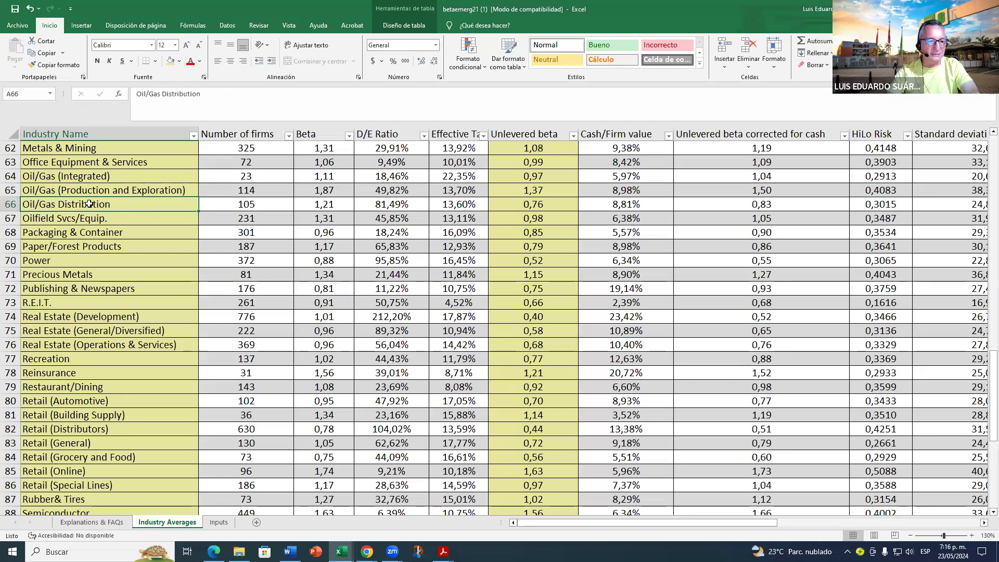
left_click(113, 190)
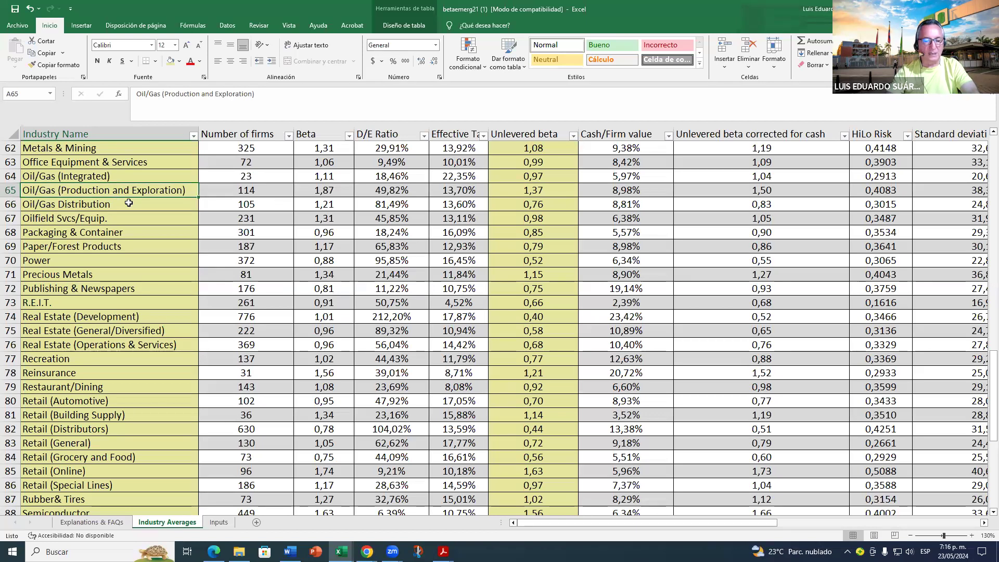
left_click(98, 206)
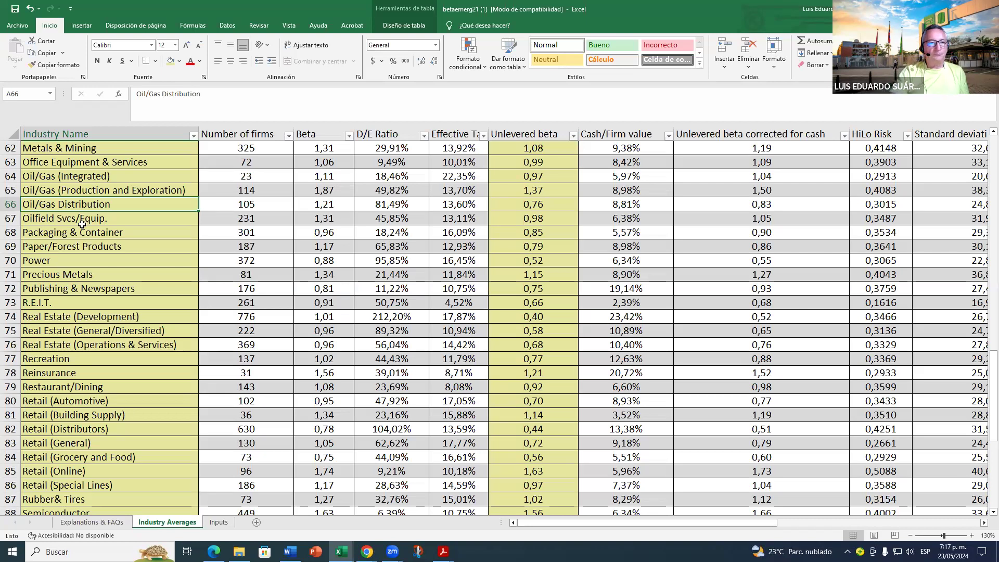
left_click(104, 193)
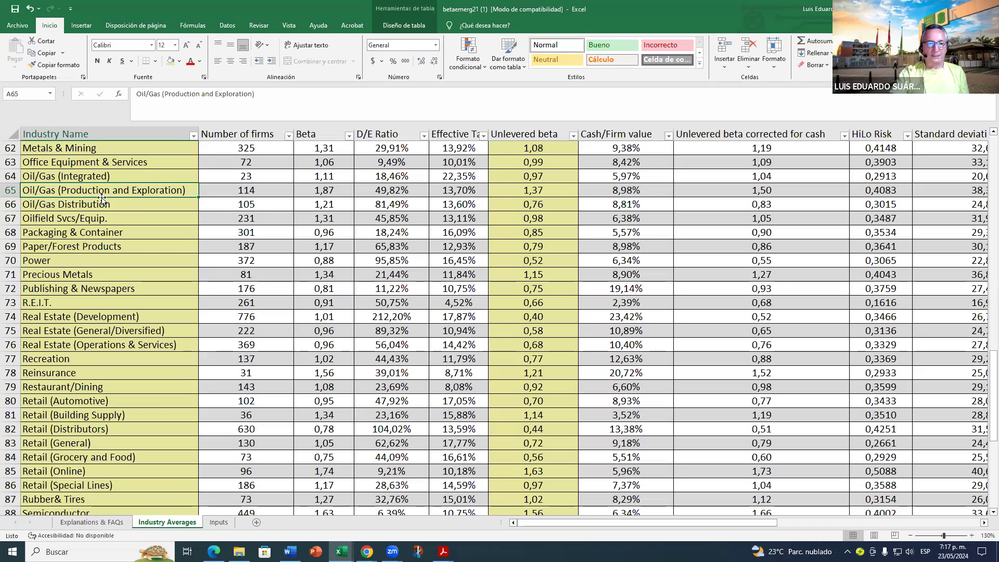
Step: Select the bank industries and inspect unlevered beta formulas for Bank, Beverage (Soft) and Brokerage
scroll(154, 281, "up", 4)
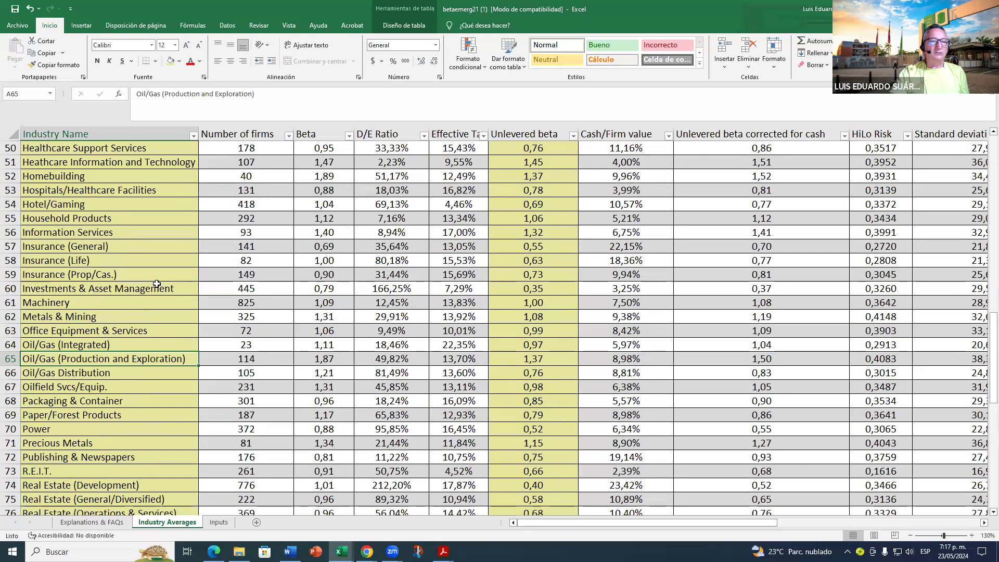
scroll(35, 358, "up", 4)
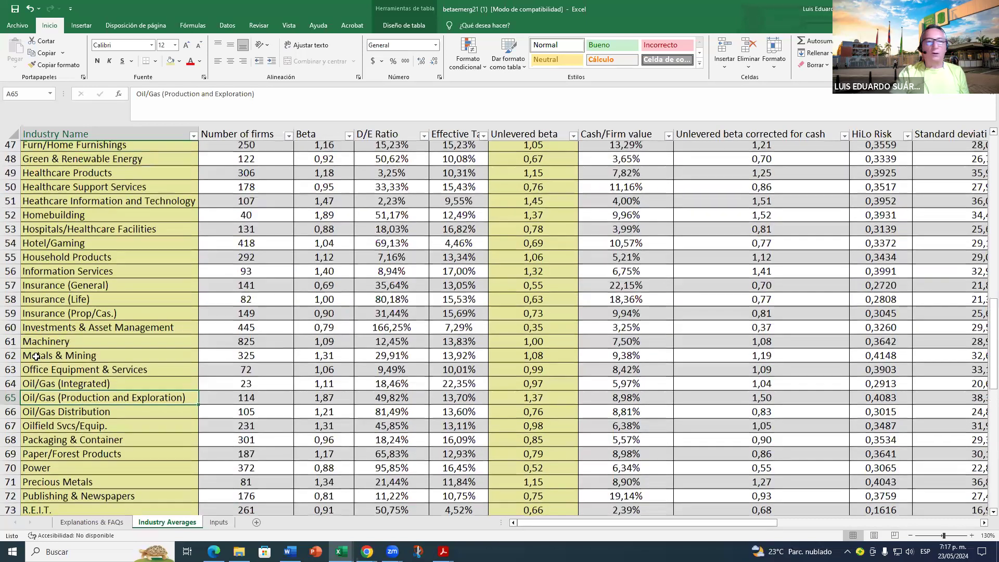
scroll(64, 296, "up", 7)
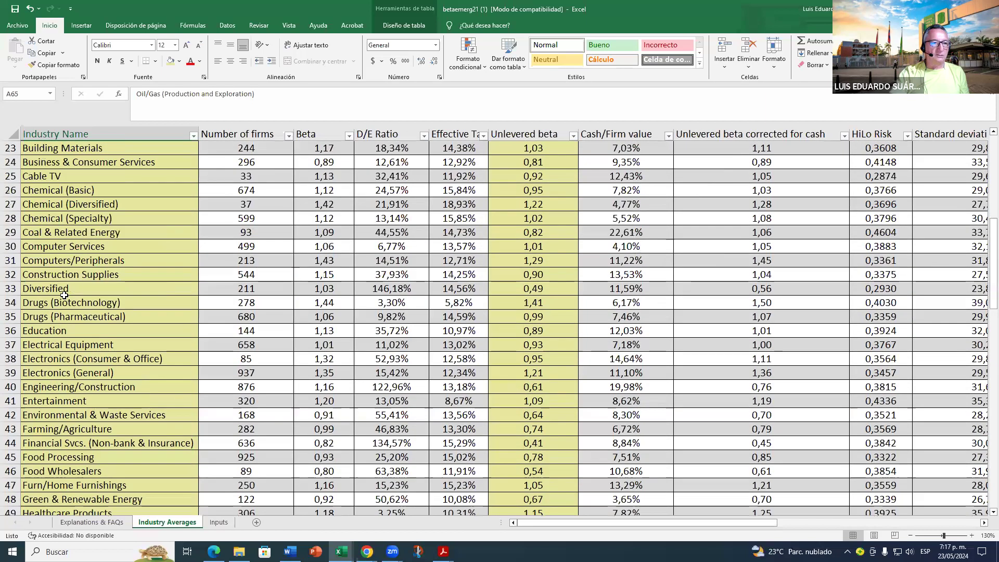
scroll(78, 201, "up", 1)
left_click(59, 194)
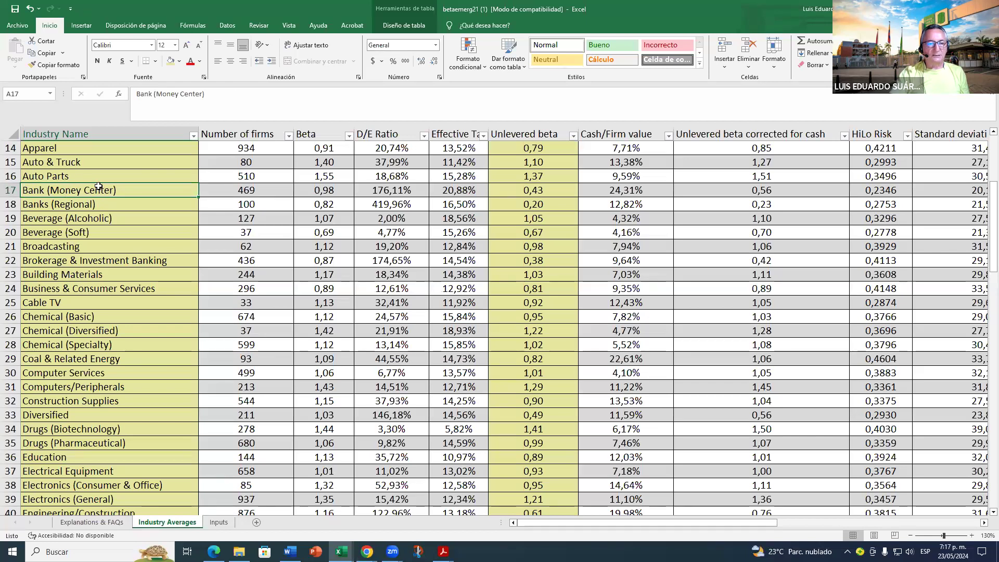
left_click(58, 205)
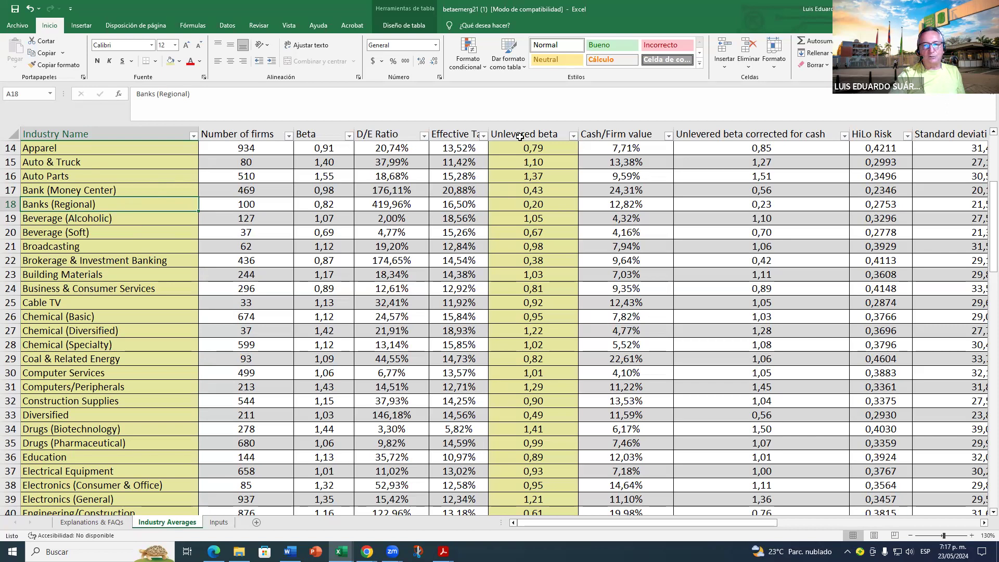
scroll(536, 156, "up", 5)
scroll(556, 230, "down", 4)
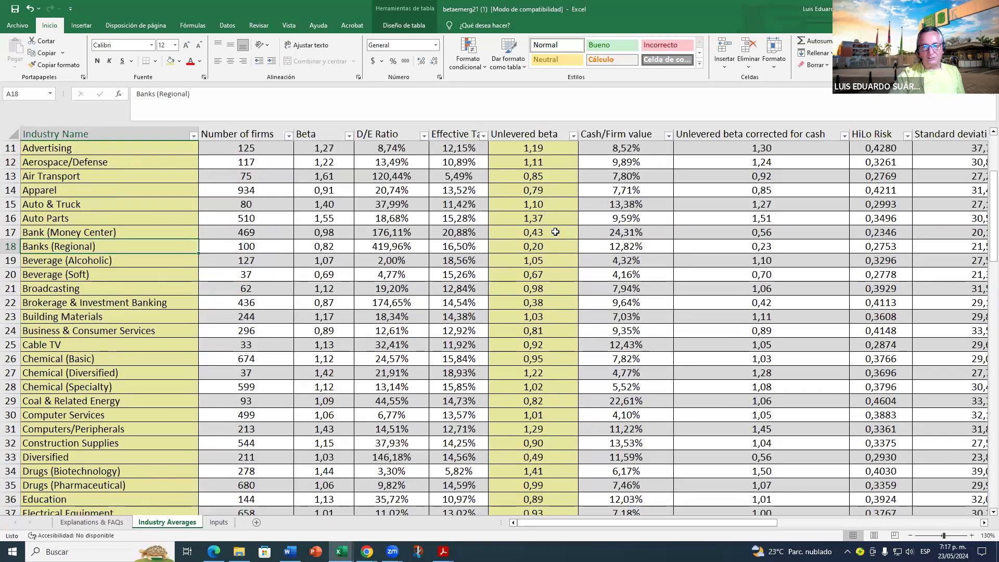
left_click(555, 231)
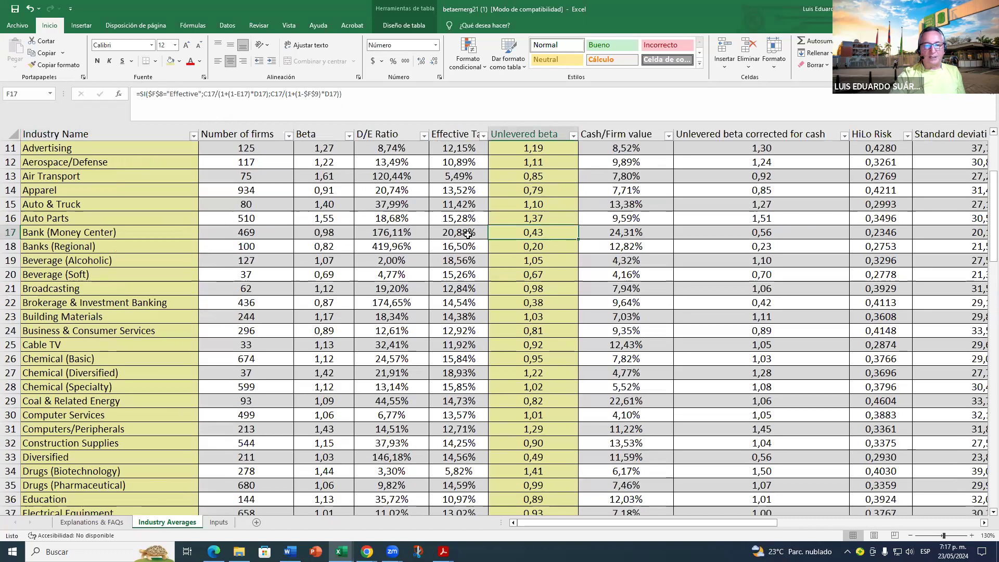
left_click(536, 271)
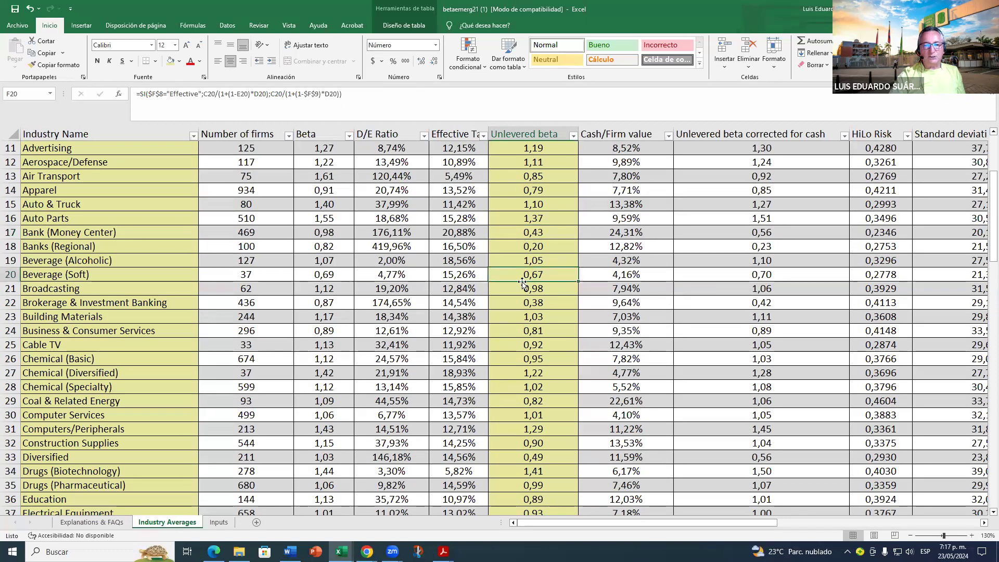
left_click(535, 300)
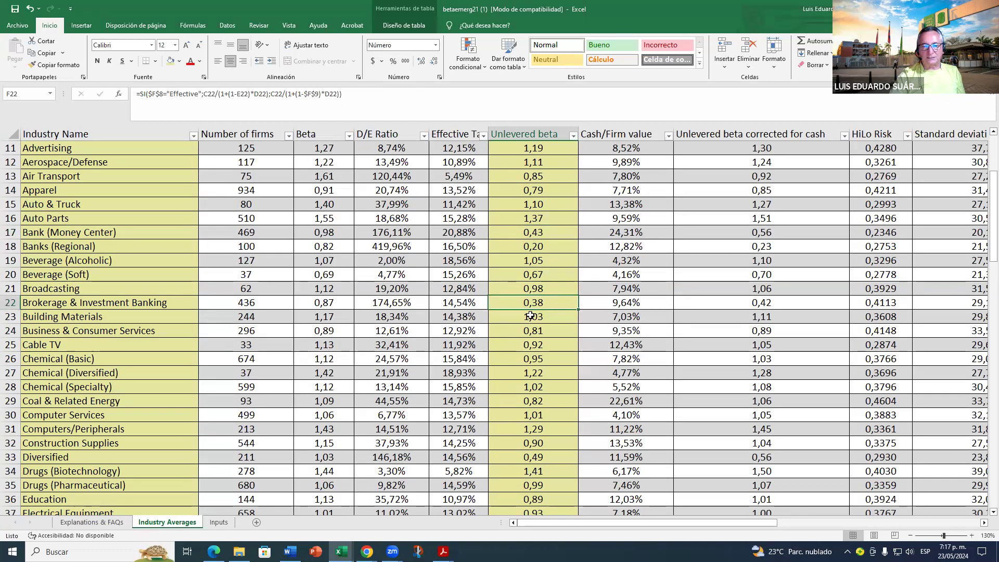
Step: Scroll down to Food Processing and inspect its unlevered beta formula
scroll(91, 316, "down", 2)
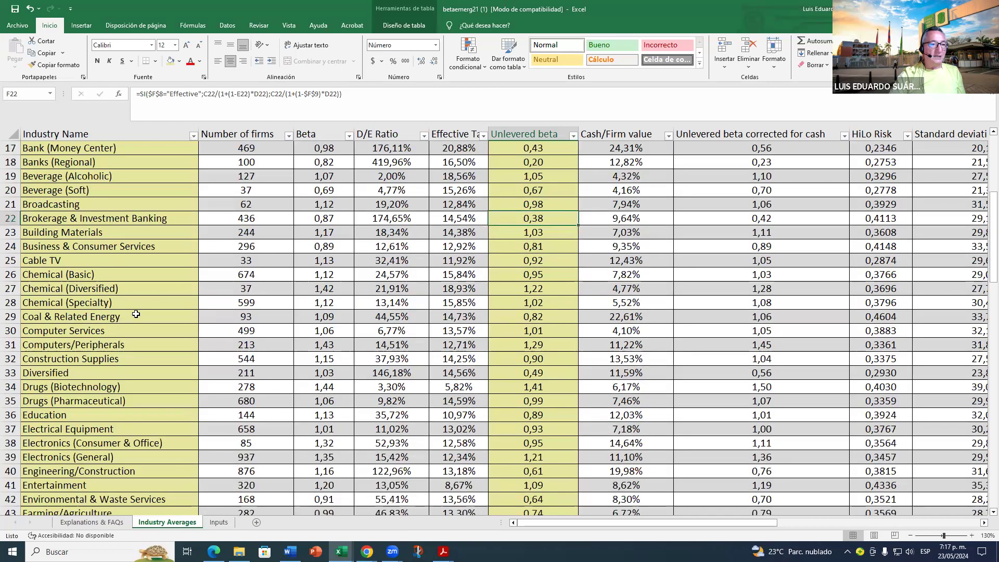
scroll(136, 314, "down", 2)
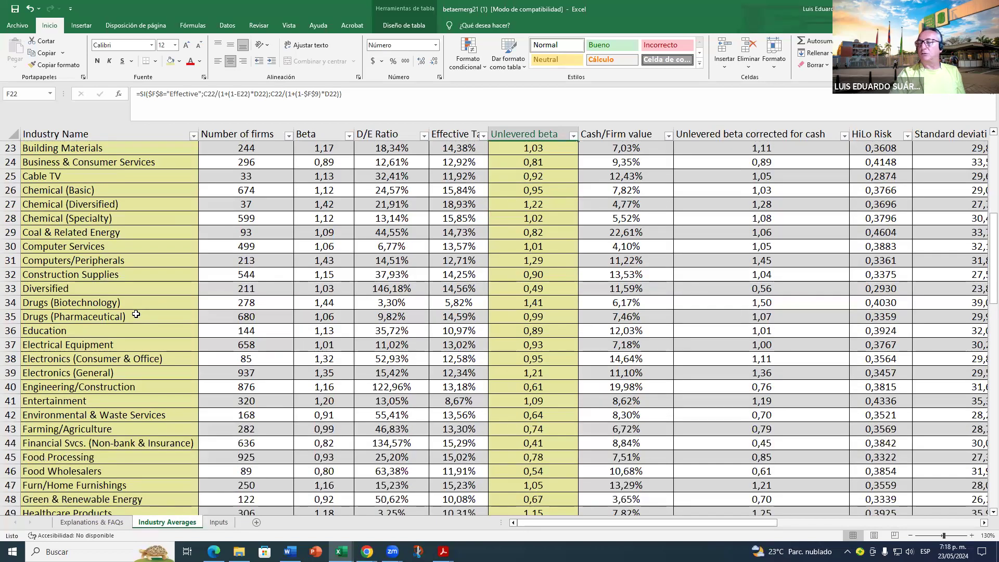
scroll(103, 297, "down", 4)
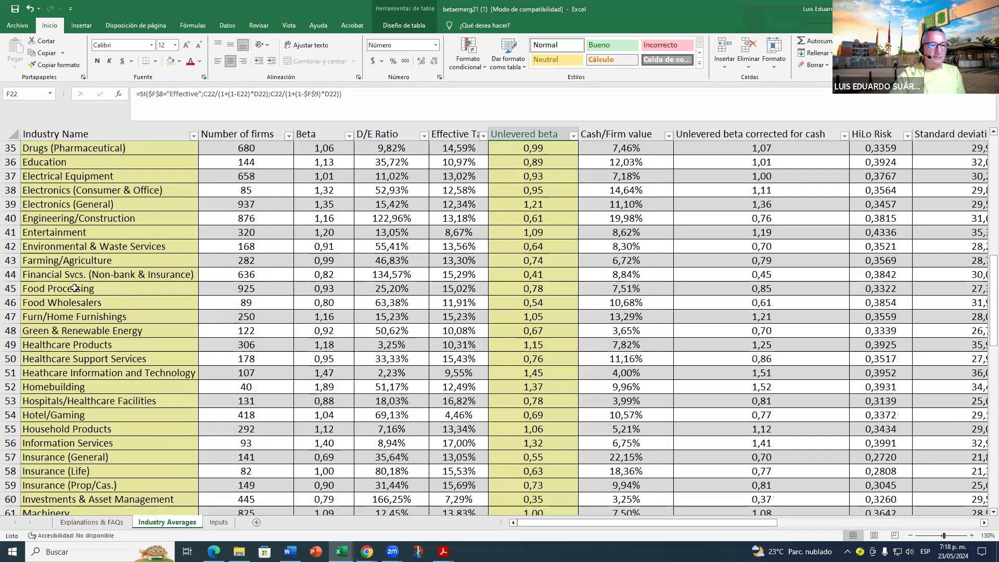
left_click(75, 288)
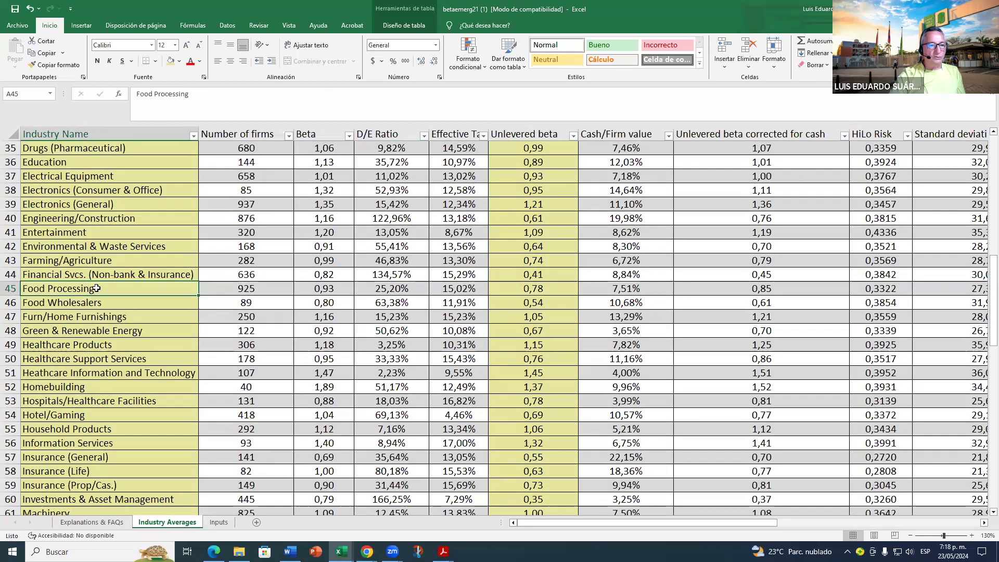
left_click(539, 292)
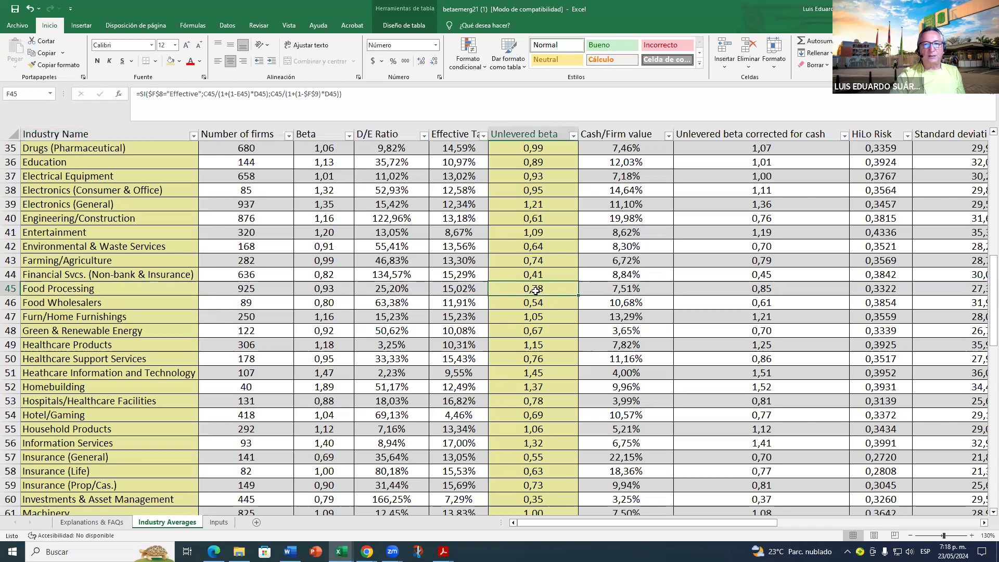
Step: Select Food Processing's name and its 0,78 unlevered beta in row 45
scroll(476, 246, "up", 11)
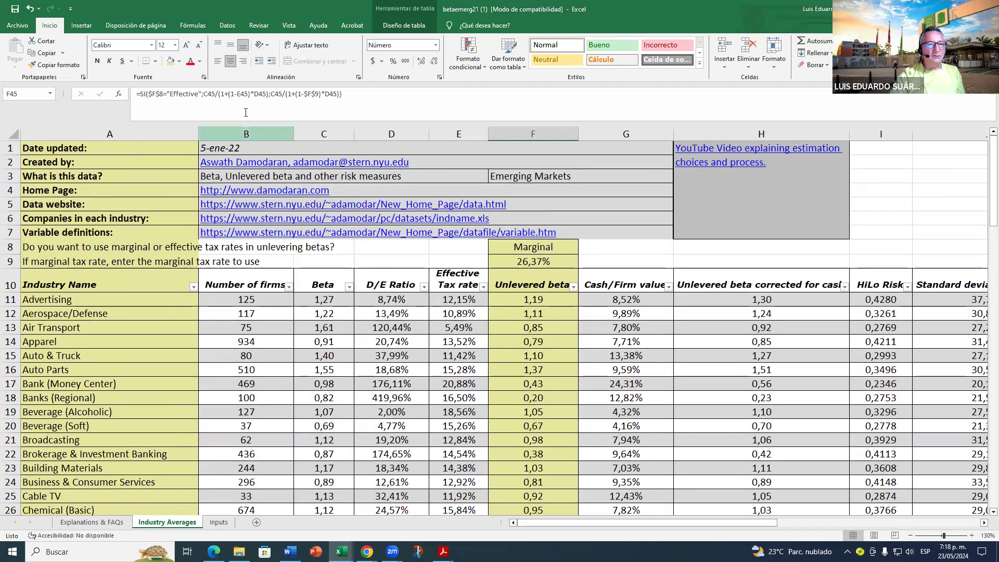
scroll(309, 213, "down", 16)
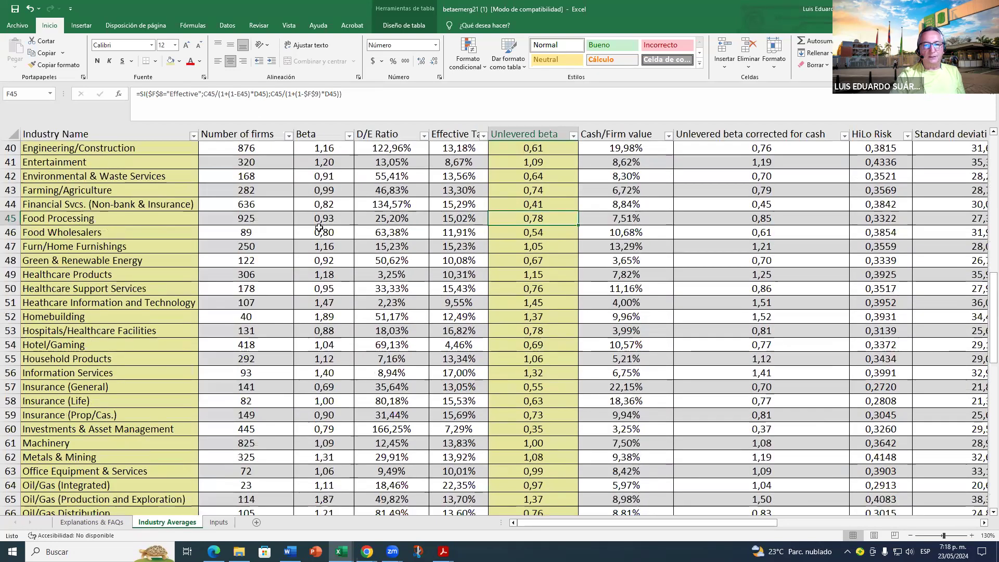
scroll(319, 227, "down", 5)
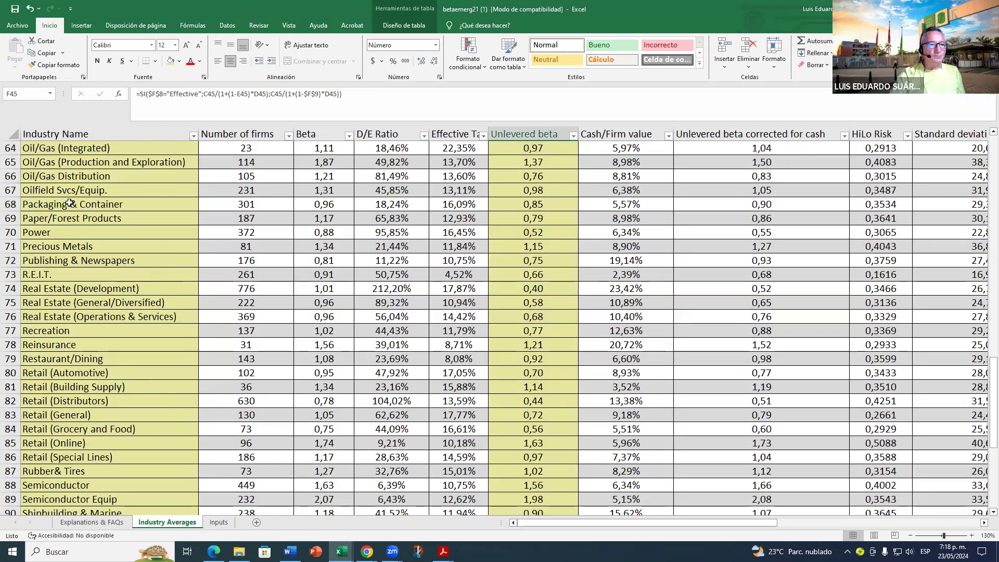
scroll(79, 207, "up", 1)
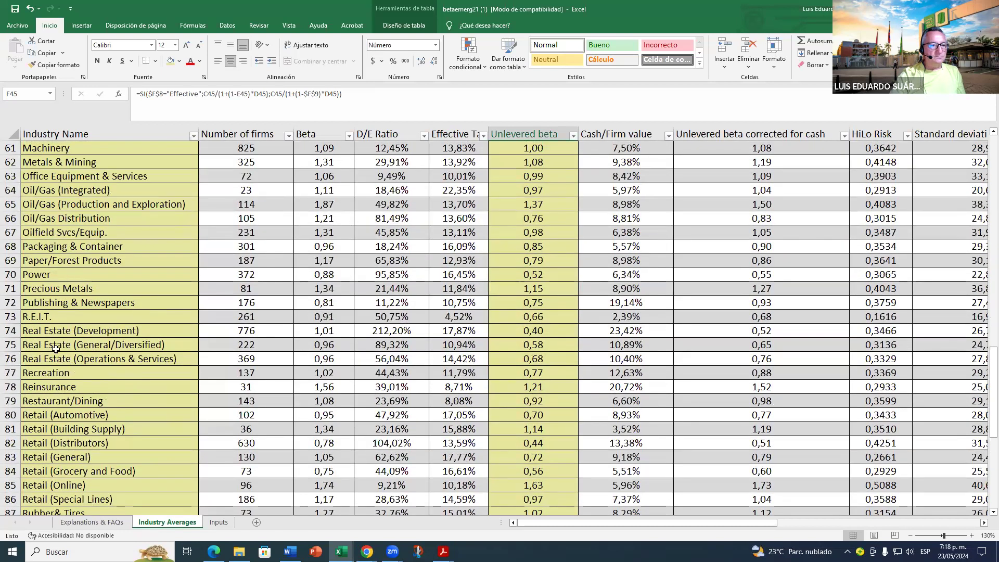
scroll(58, 321, "down", 2)
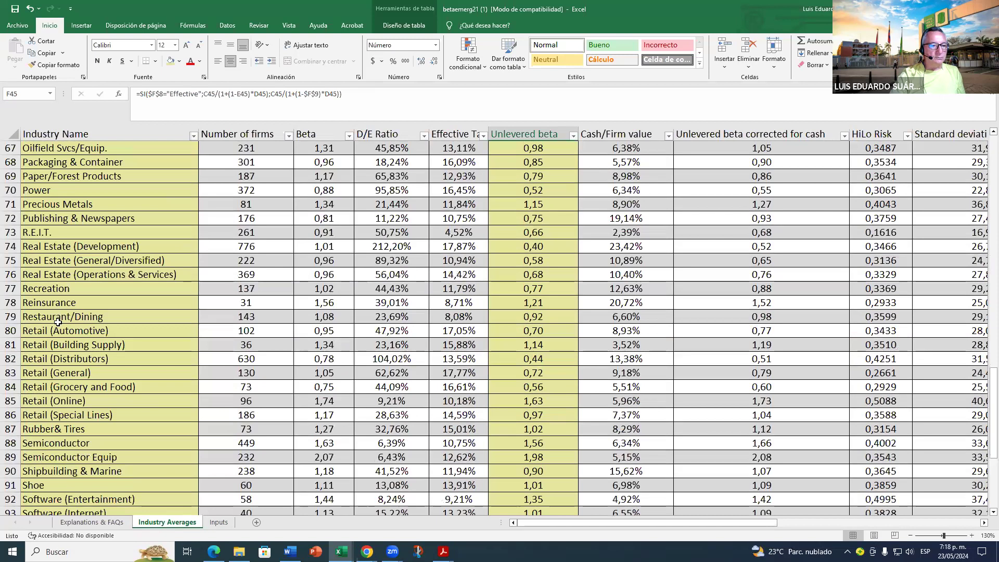
scroll(58, 321, "down", 2)
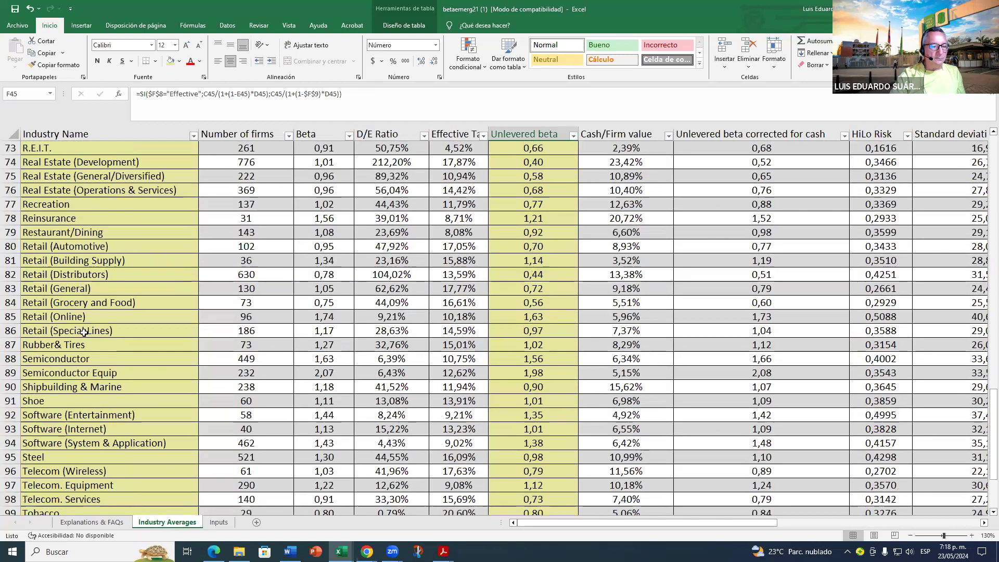
scroll(85, 334, "up", 2)
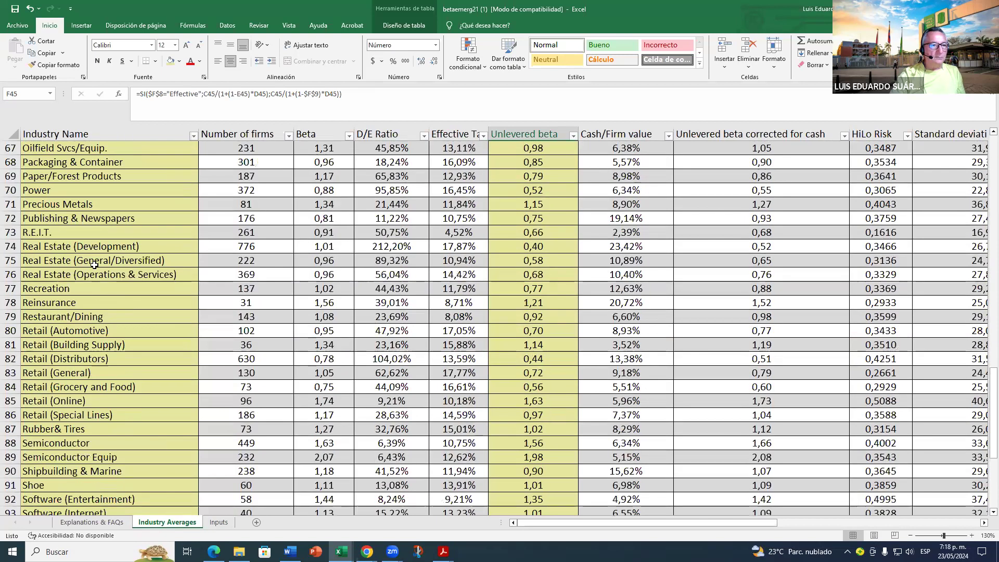
scroll(94, 266, "up", 3)
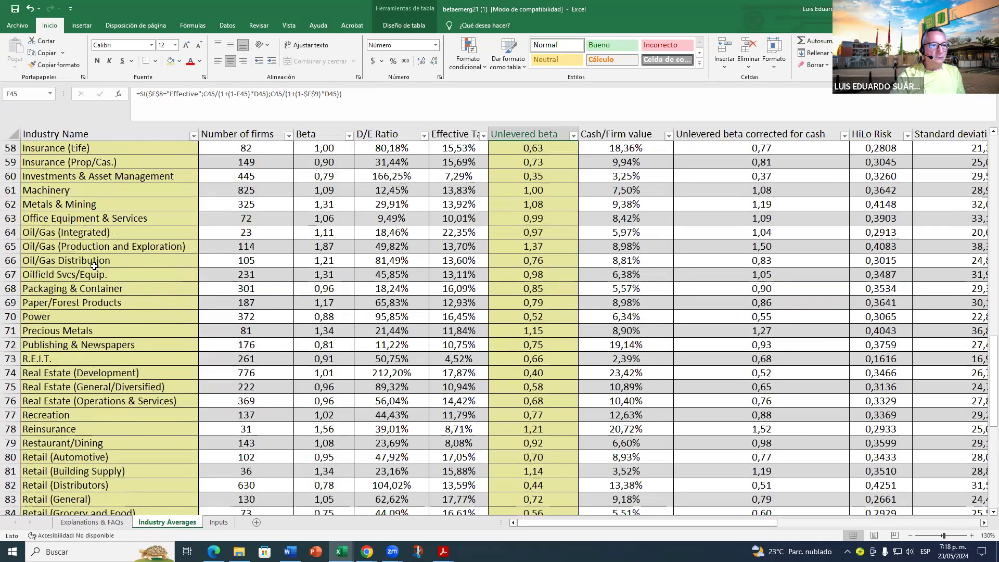
scroll(94, 266, "up", 2)
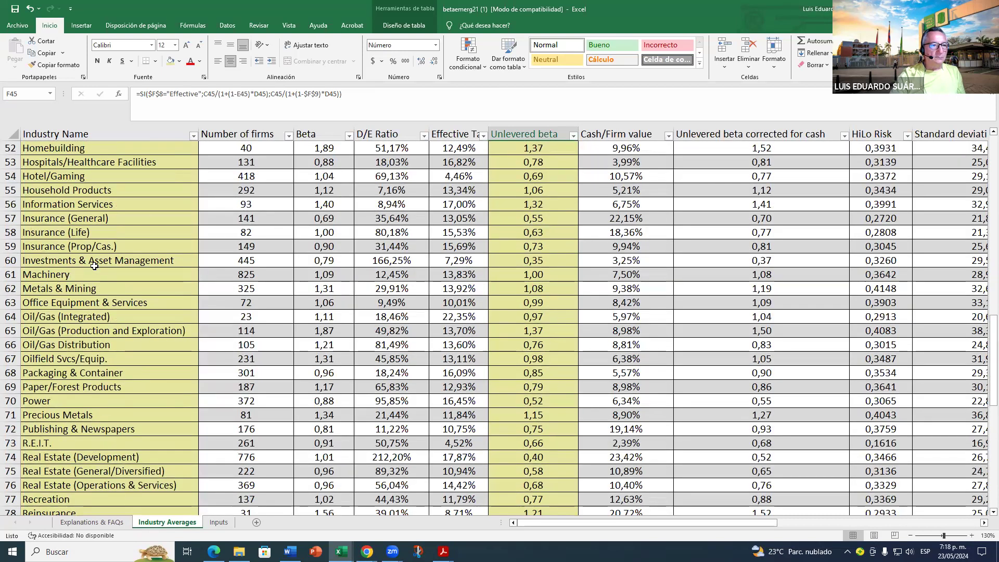
scroll(94, 266, "up", 2)
scroll(95, 266, "up", 2)
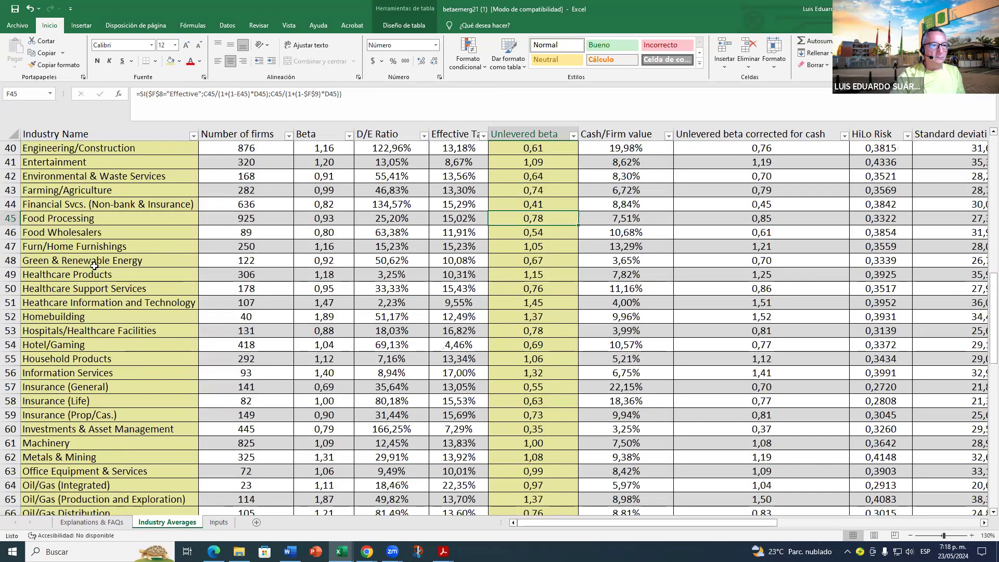
left_click(88, 220)
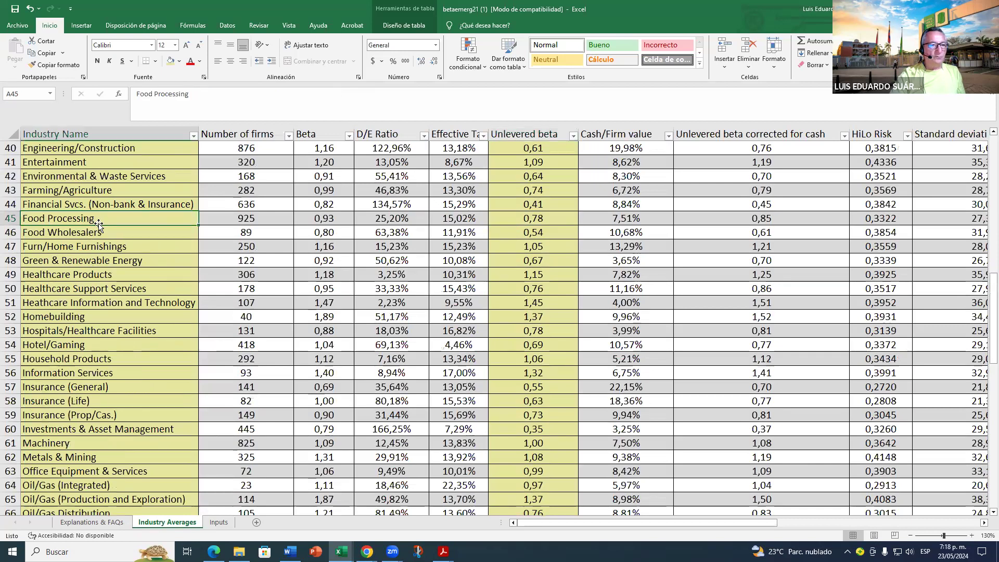
left_click(507, 220)
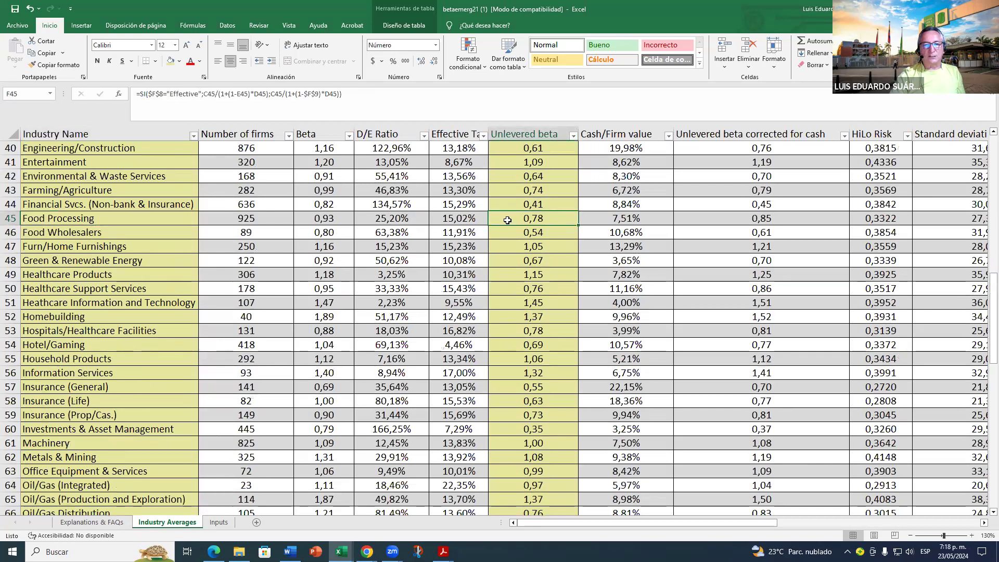
left_click(74, 221)
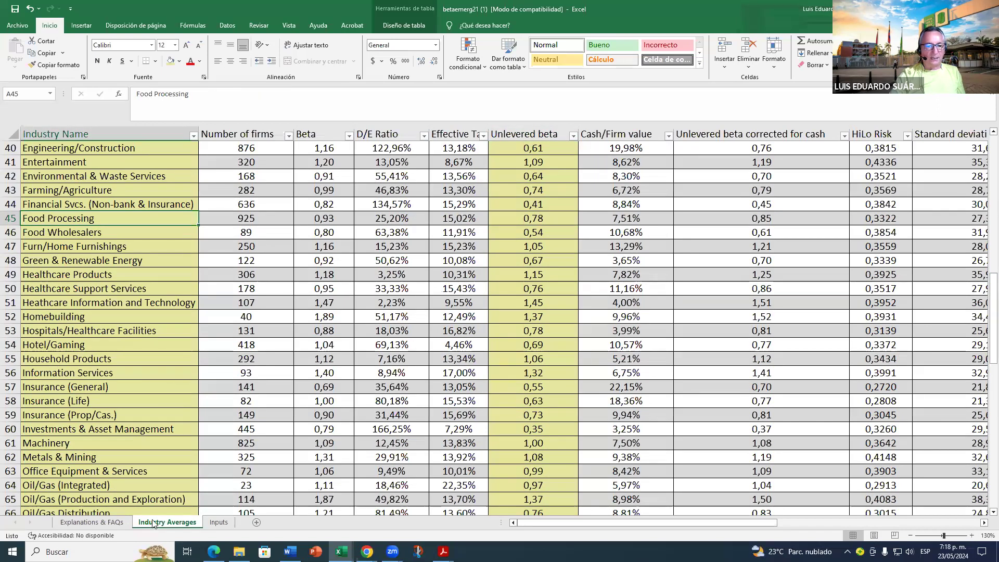
Step: Enter 0,78 as the 2022 unlevered beta in B54 of the NAC. DE CHOCOLATES workbook
mouse_move(342, 552)
left_click(107, 474)
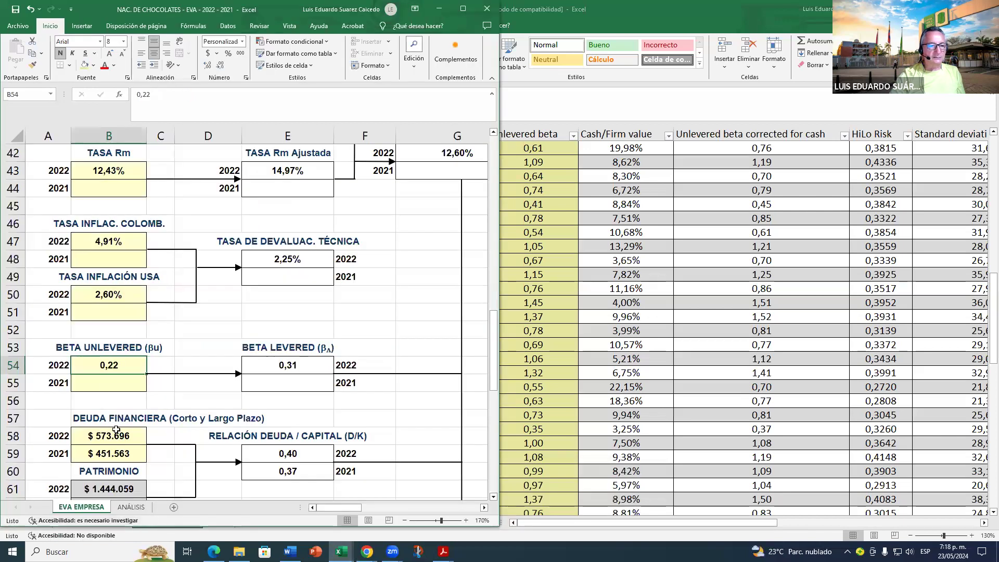
type("0")
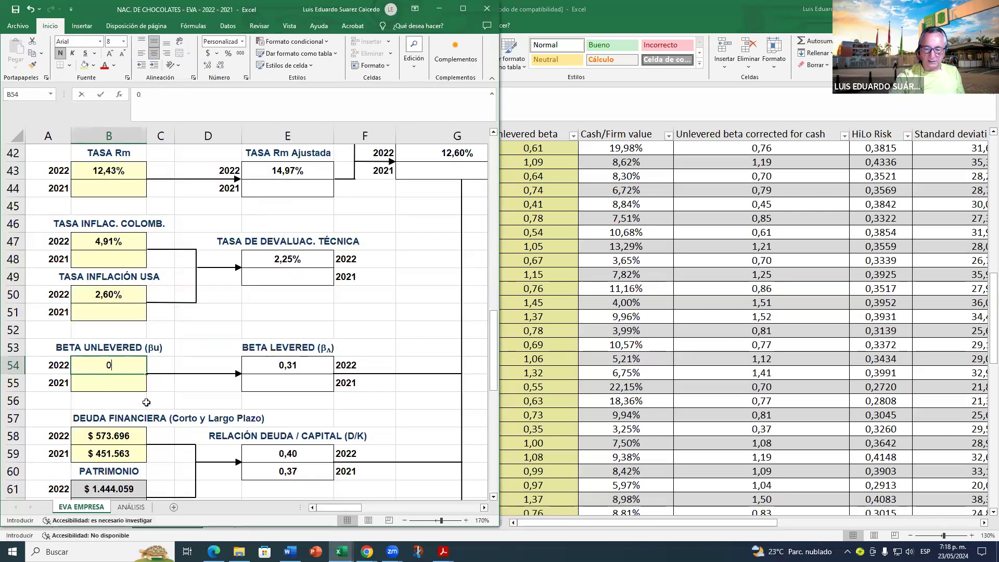
type(",7")
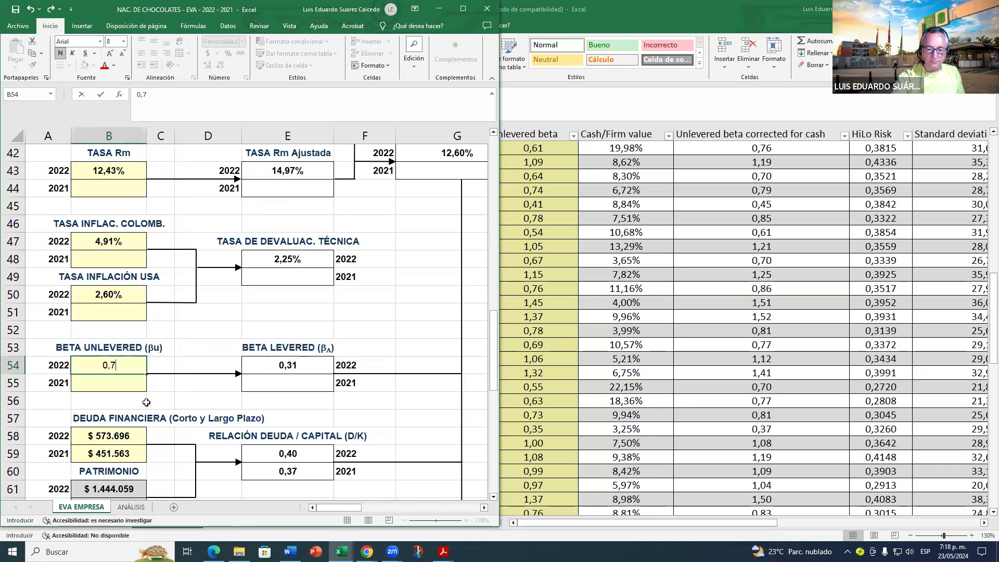
key("ctrl+Return")
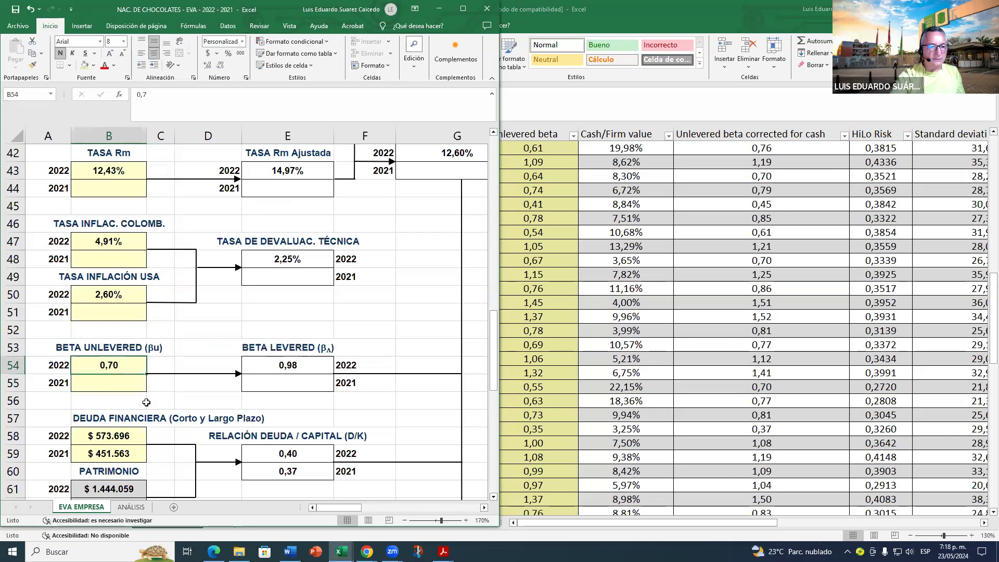
type("0,78")
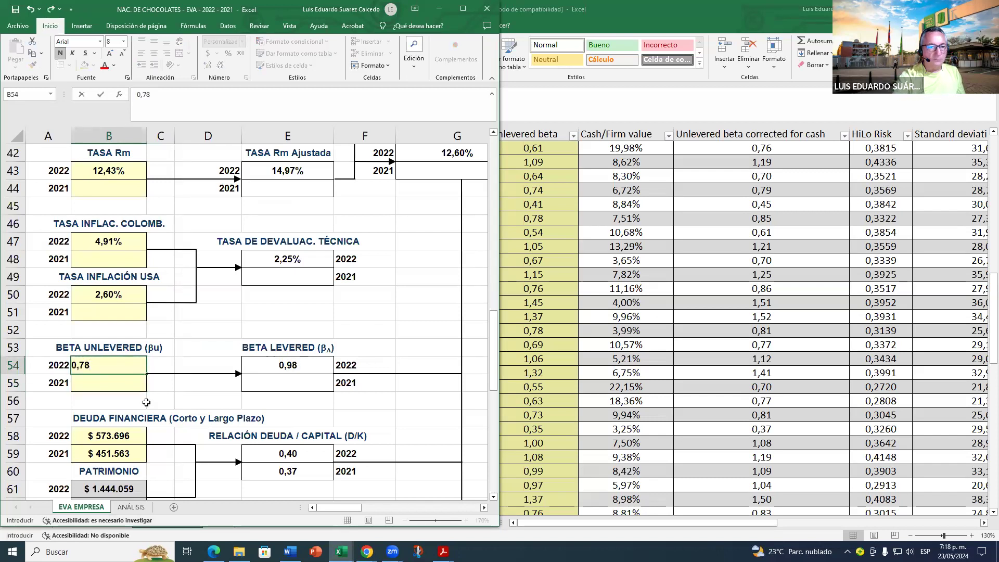
key("Return")
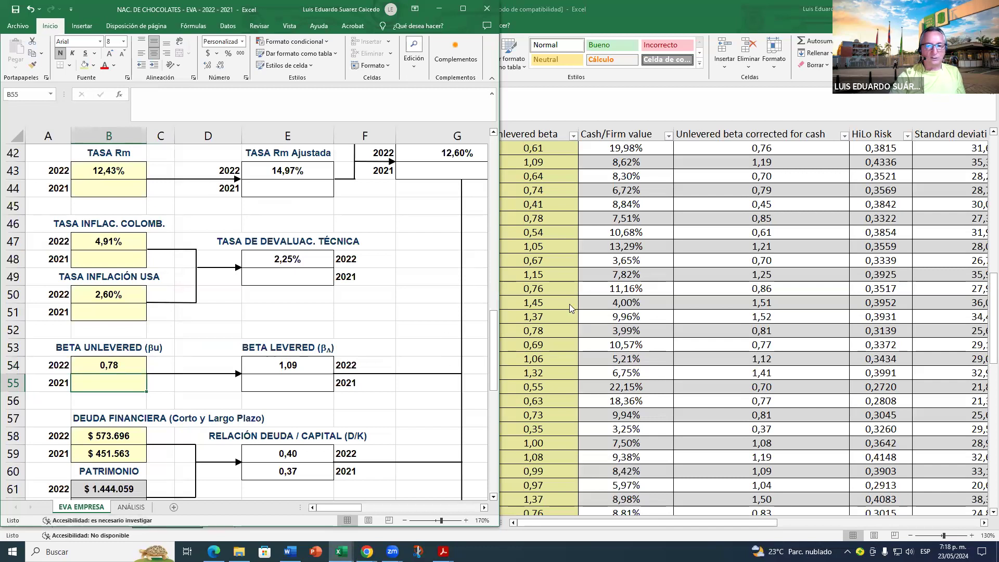
Step: Back in betaemerg21, select the Food Processing row from A45 to F45
key("alt+Tab")
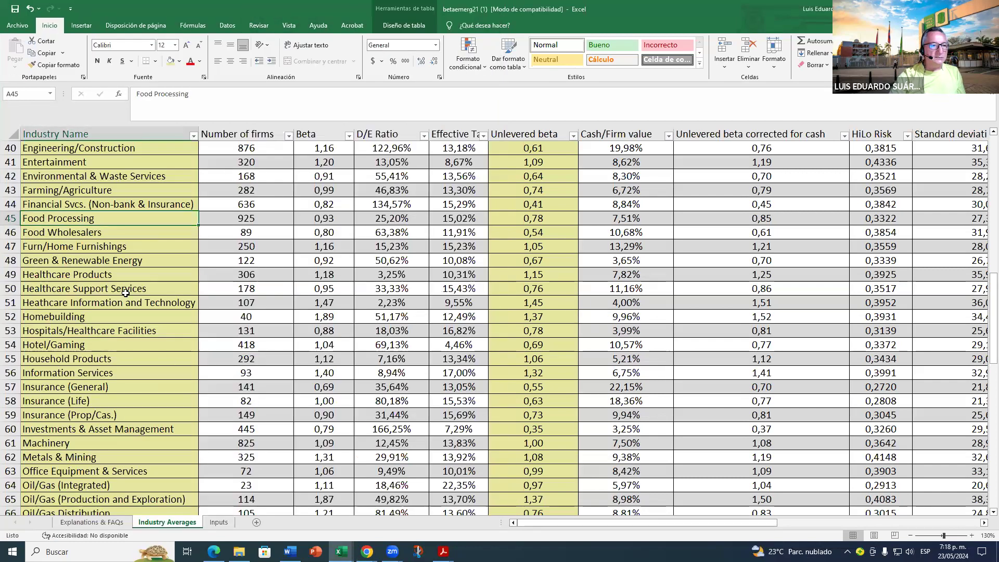
left_click_drag(104, 221, 522, 211)
left_click_drag(290, 166, 290, 165)
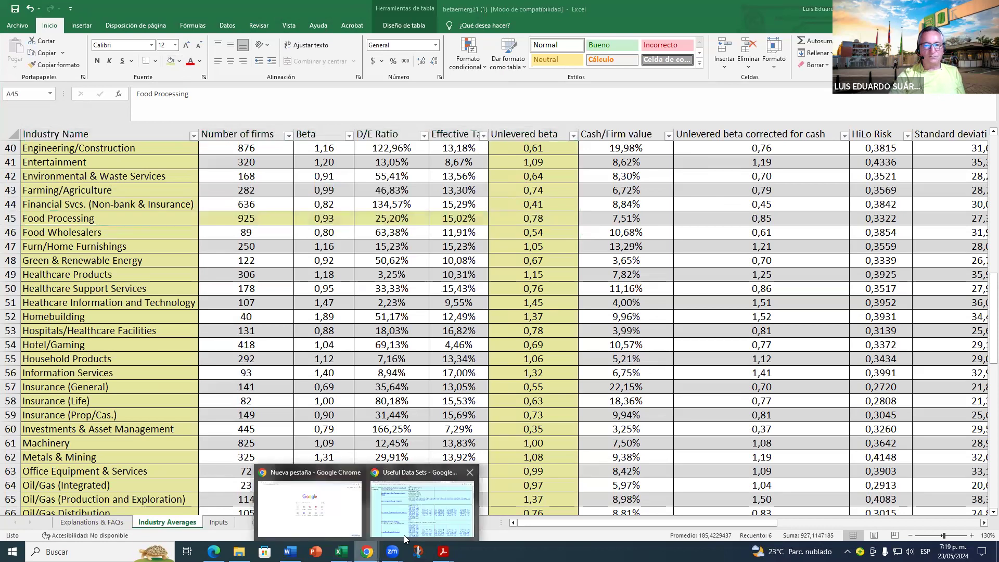
Step: Review the Useful Data Sets page, then bring the NAC. DE CHOCOLATES workbook back in front
left_click(421, 507)
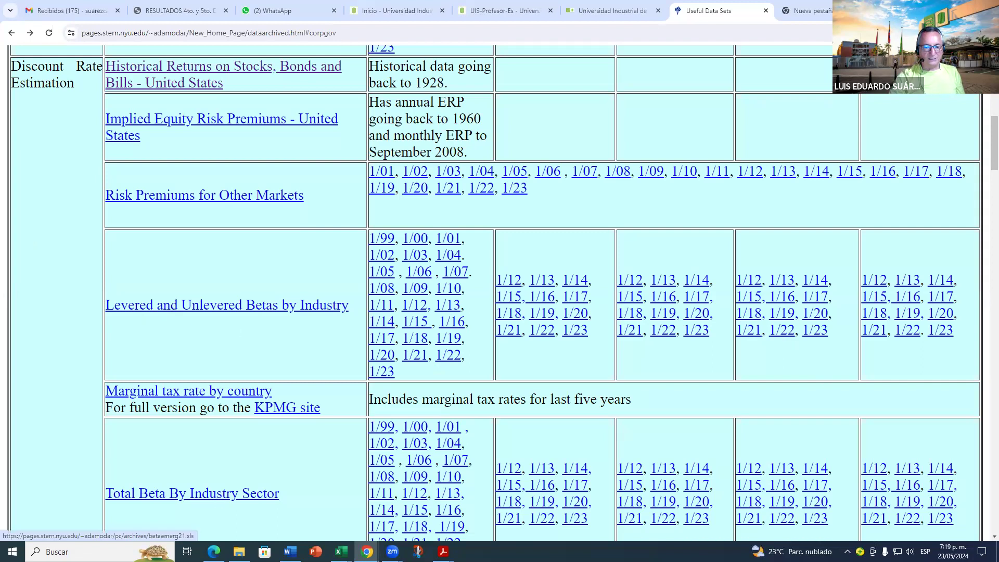
left_click(341, 552)
left_click(147, 502)
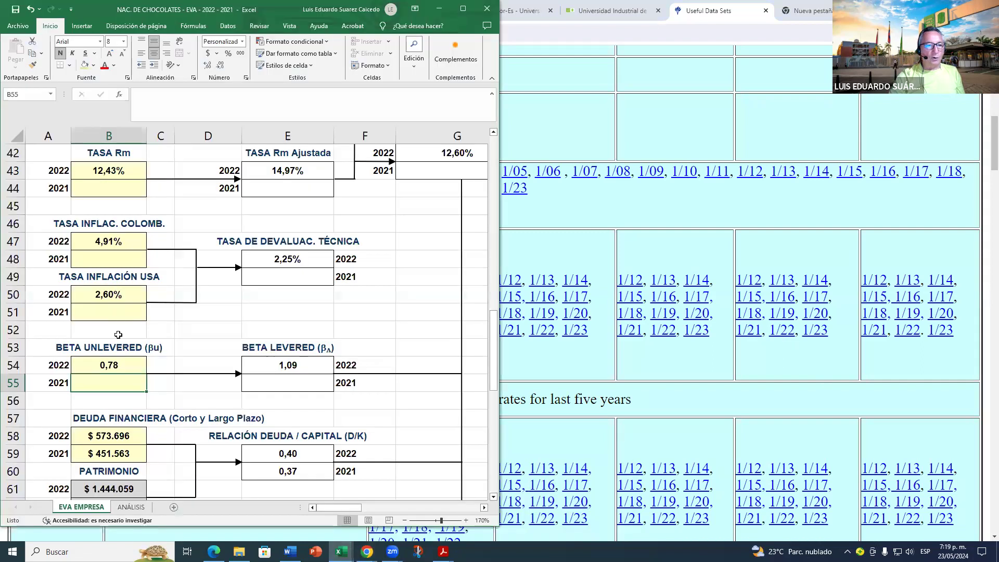
left_click(105, 359)
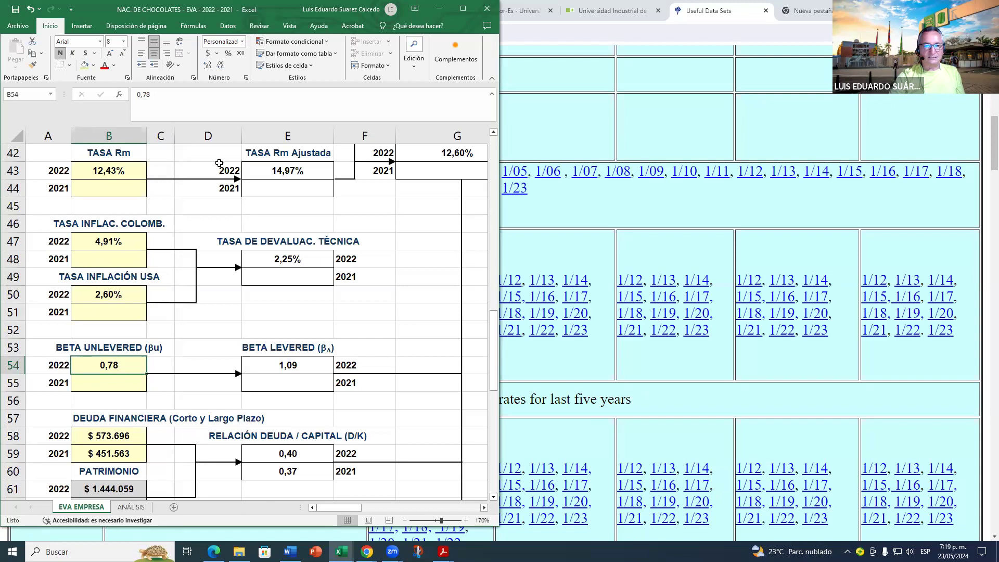
type("0")
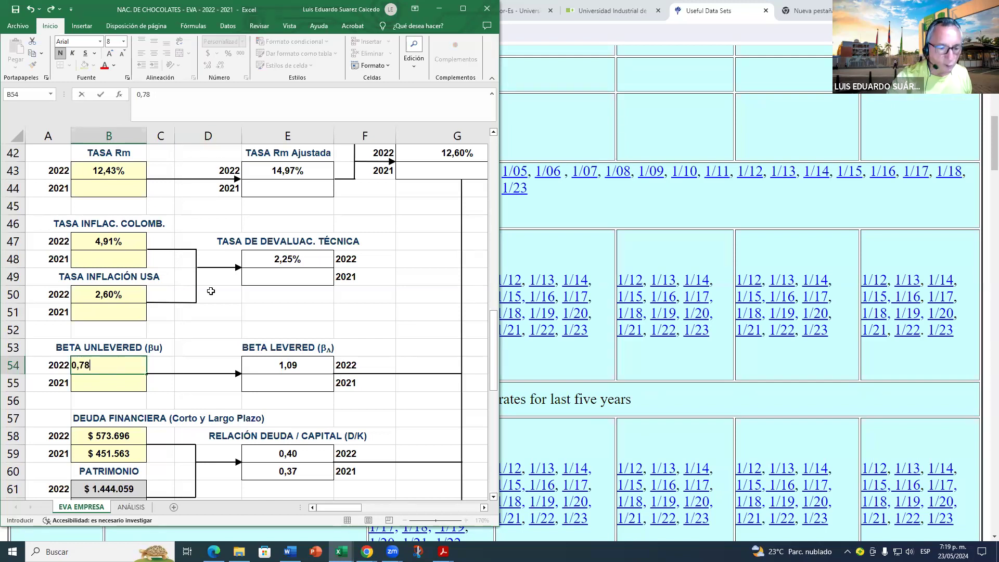
type(",78")
key("Return")
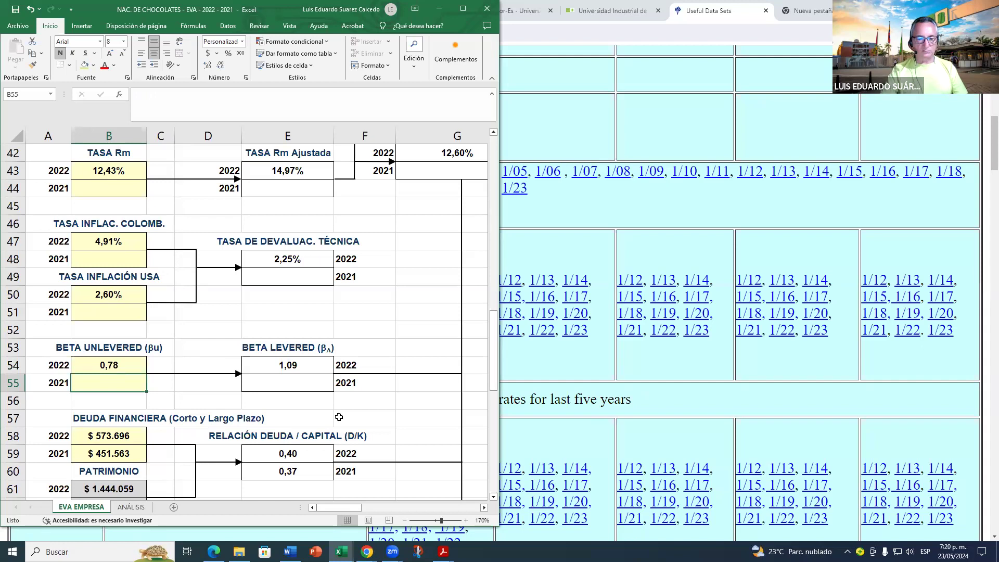
mouse_move(341, 552)
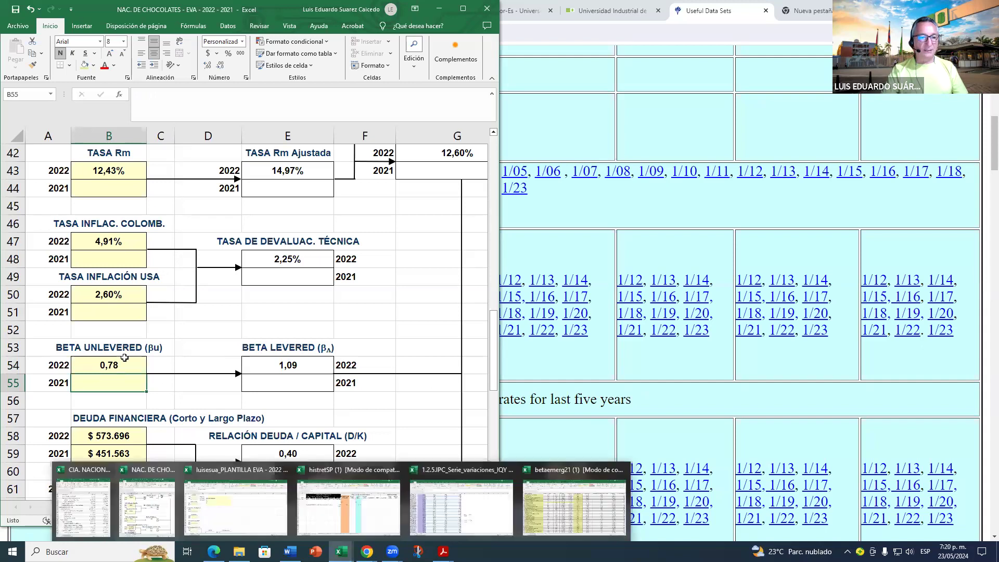
left_click(100, 368)
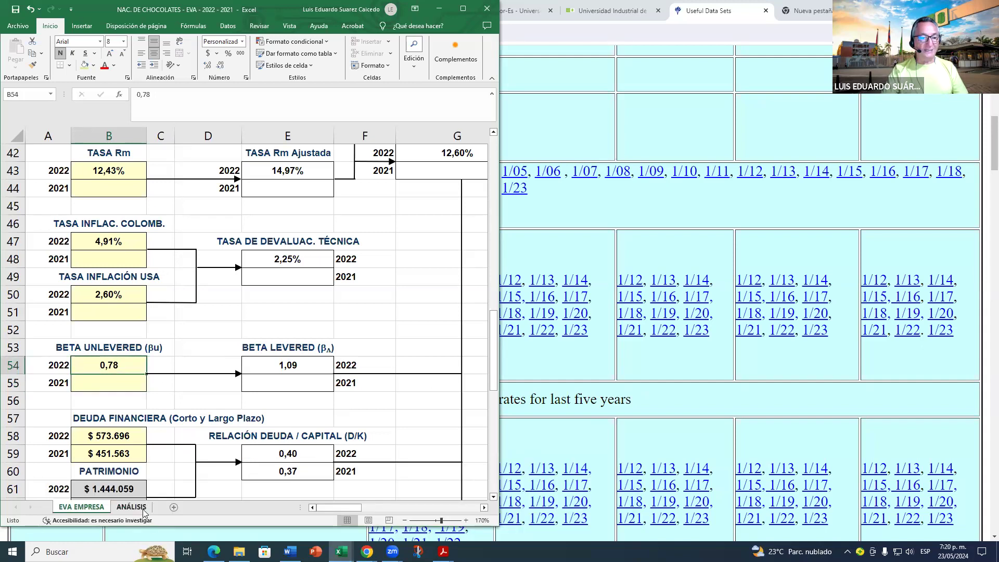
Step: Select the ANÁLISIS note in A6 and cross-check the betaemerg21 industry table
left_click(133, 507)
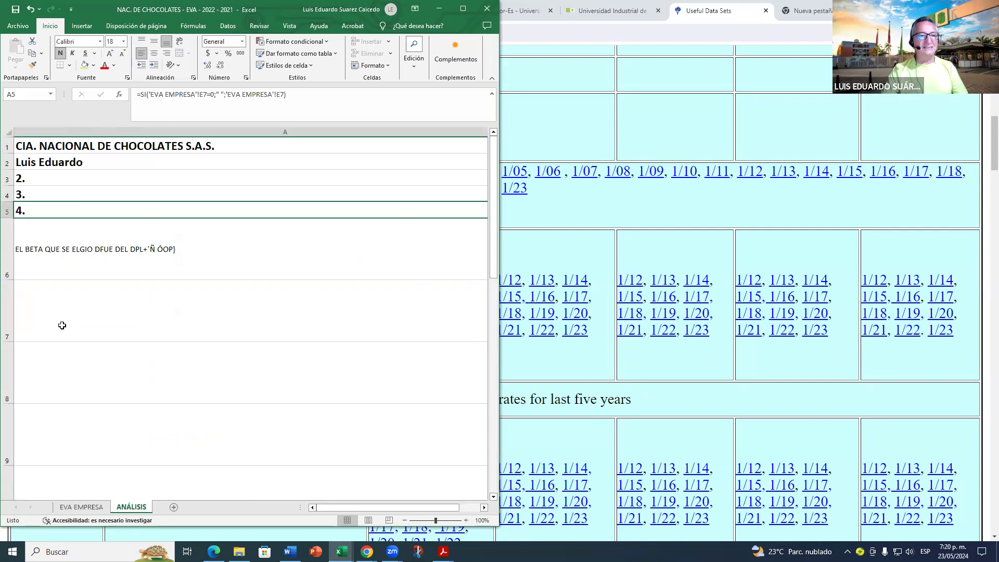
left_click(79, 264)
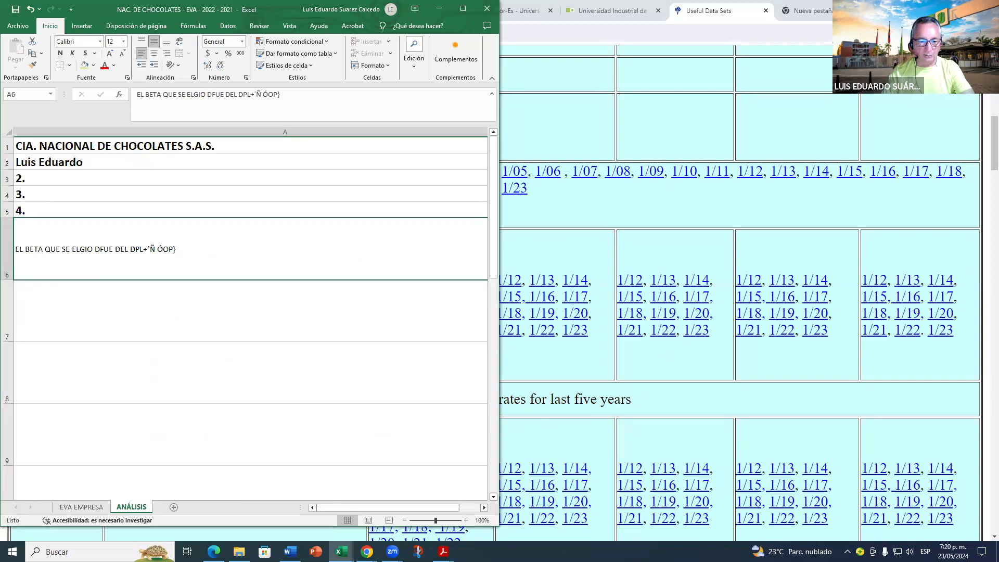
left_click(341, 552)
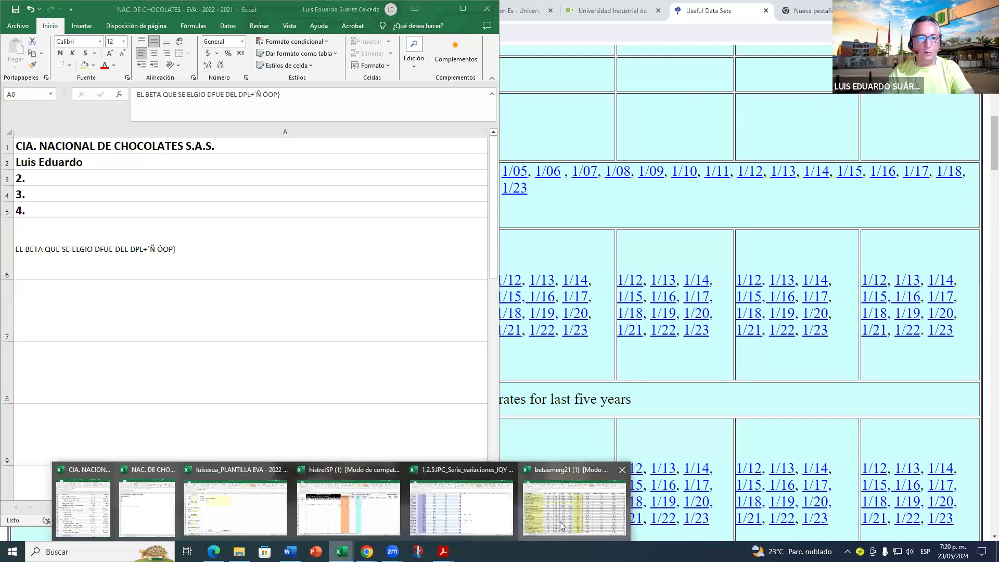
left_click(574, 507)
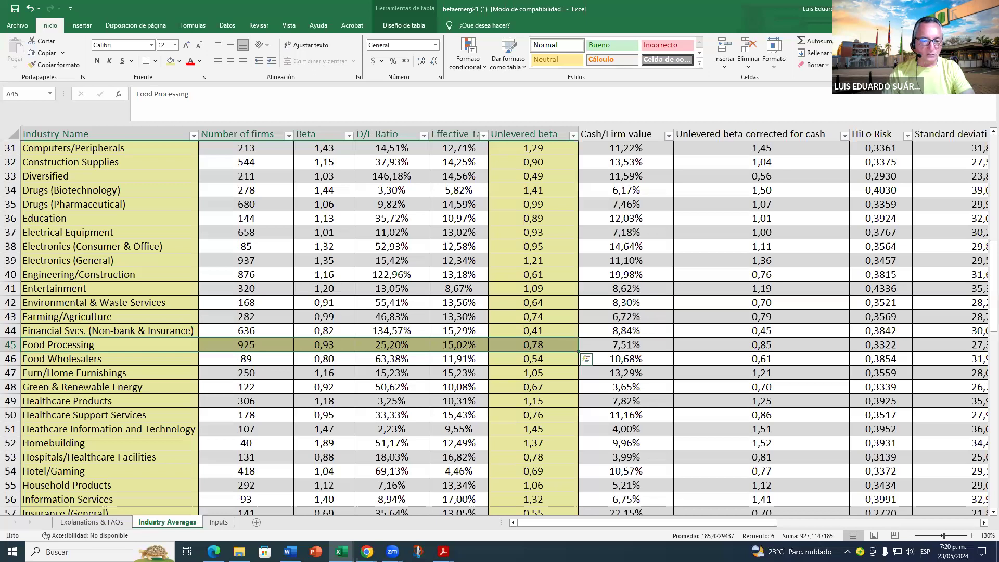
left_click(341, 552)
left_click(224, 513)
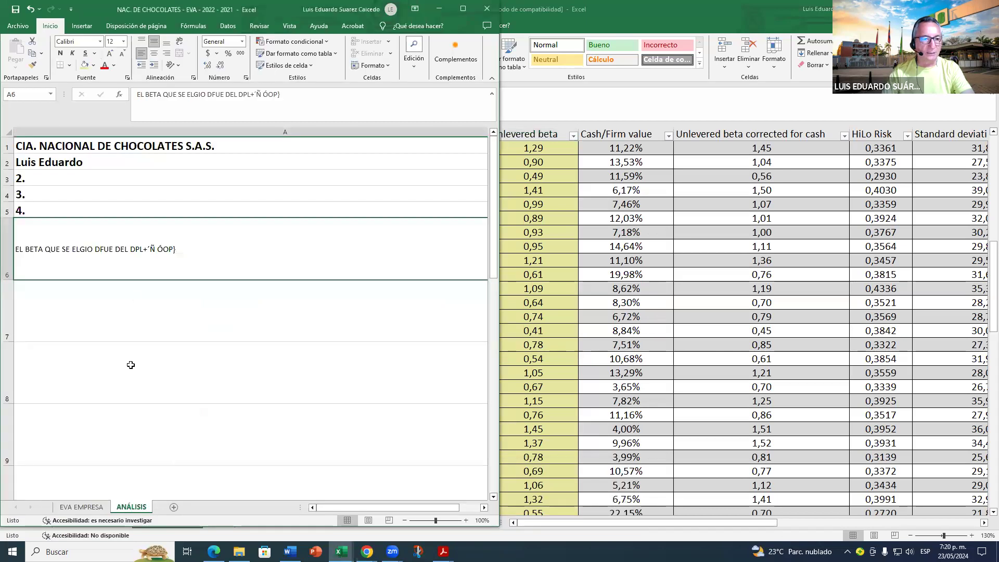
Step: Replace A6's garbled ending with ' alimenos procesados' and highlight the betaemerg21 Food Processing row
key("F2")
key("BackSpace")
key("BackSpace")
key("BackSpace")
key("BackSpace")
key("BackSpace")
key("BackSpace")
key("BackSpace")
key("BackSpace")
key("BackSpace")
key("BackSpace")
key("BackSpace")
key("BackSpace")
key("BackSpace")
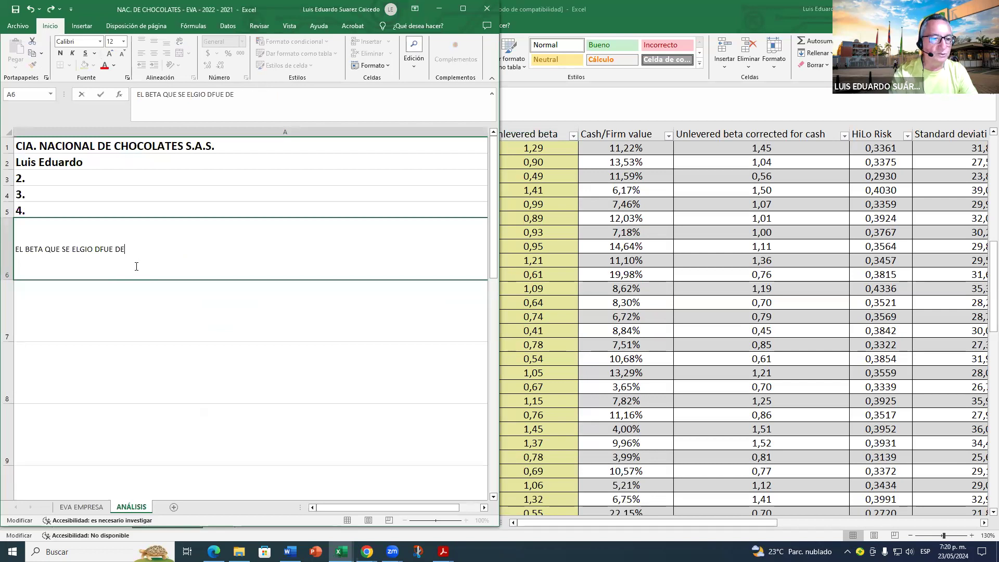
type("alimen")
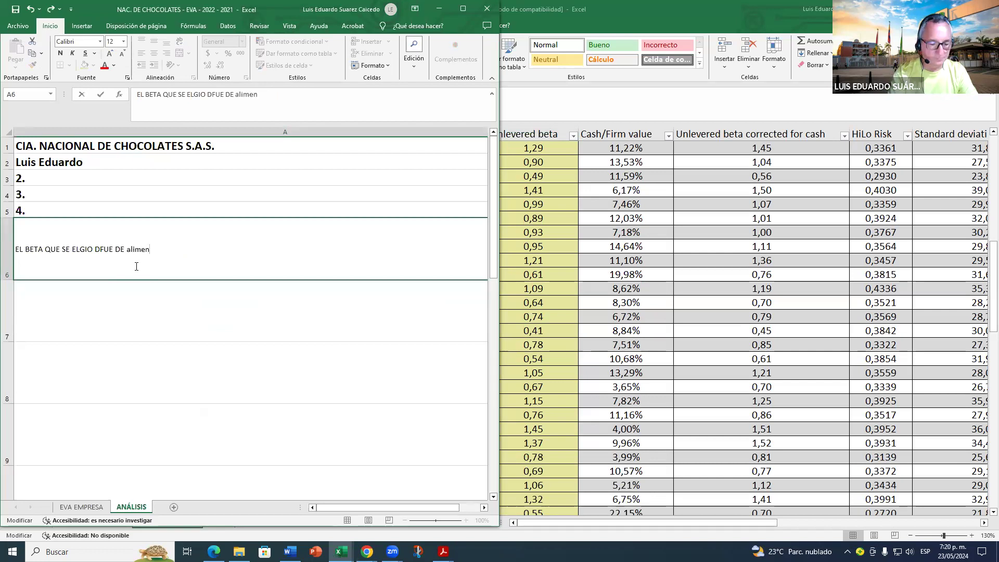
type("os proces")
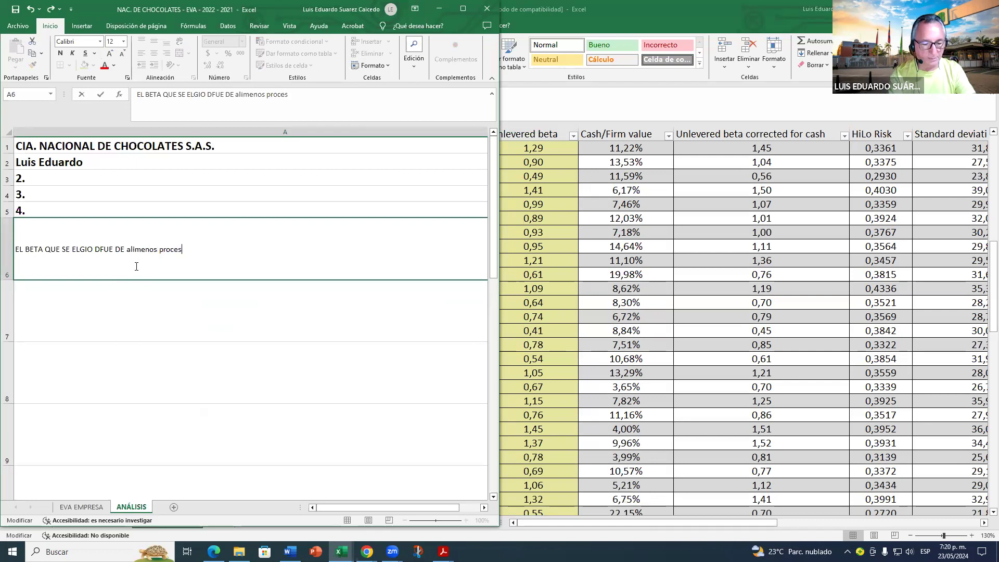
type("ado")
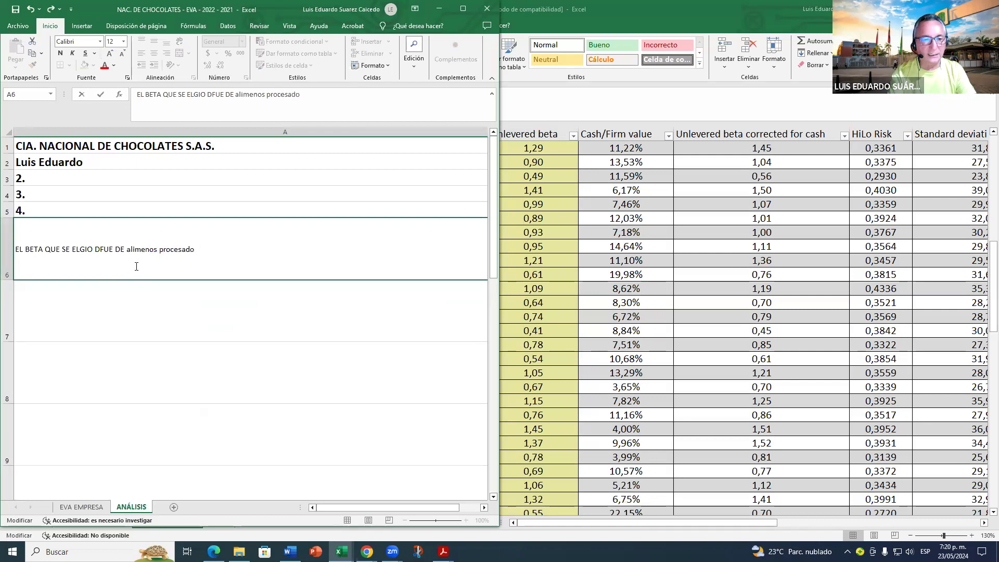
type("s")
key("Return")
left_click(548, 349)
left_click_drag(78, 344, 527, 350)
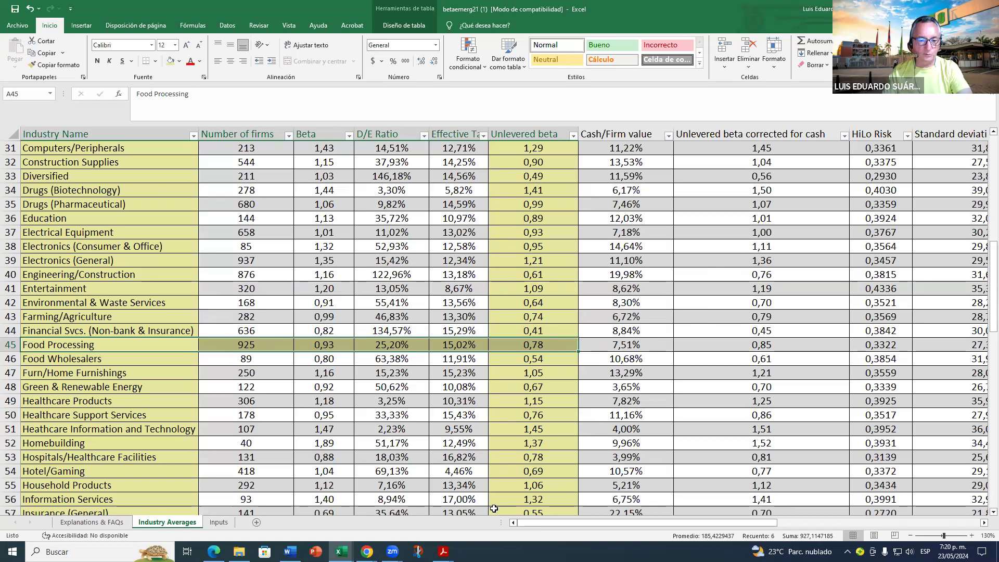
Step: Bring the NAC. DE CHOCOLATES workbook forward on its EVA EMPRESA sheet
mouse_move(341, 552)
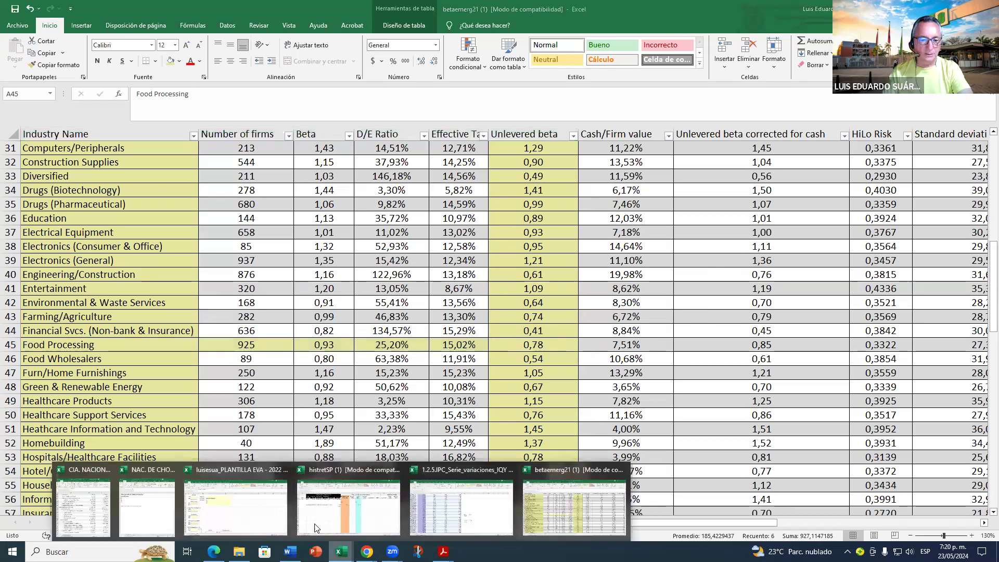
left_click(220, 518)
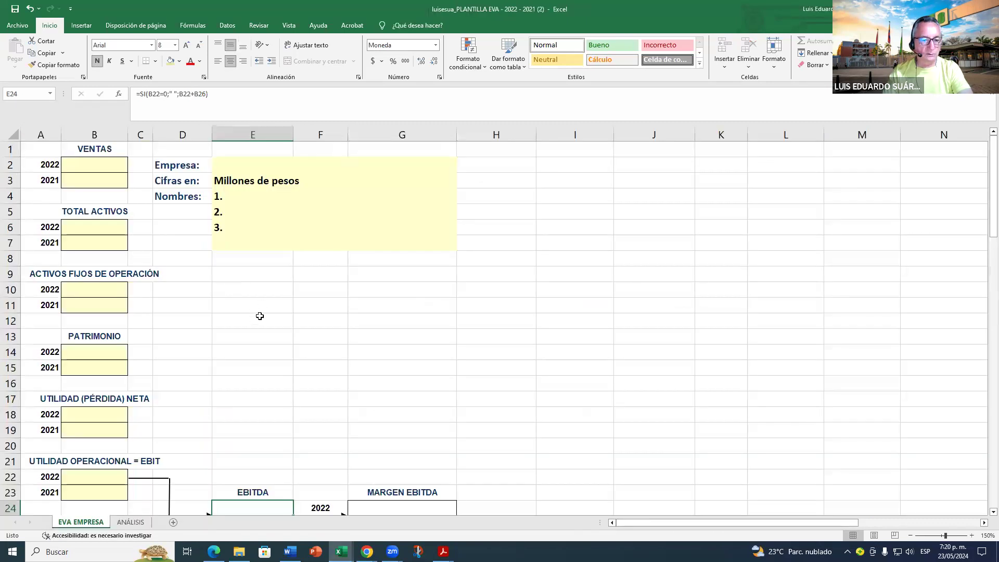
mouse_move(340, 552)
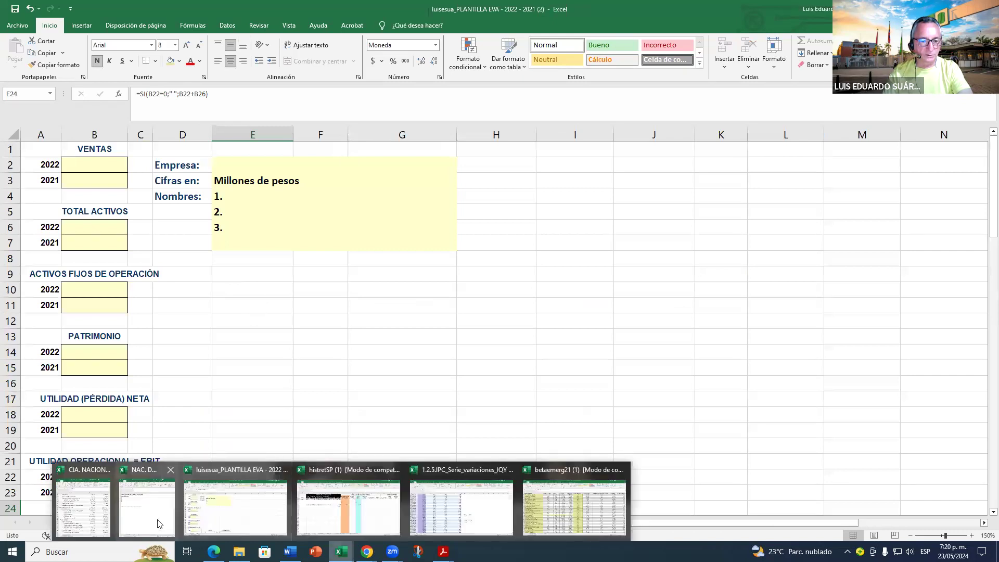
left_click(159, 522)
left_click(80, 506)
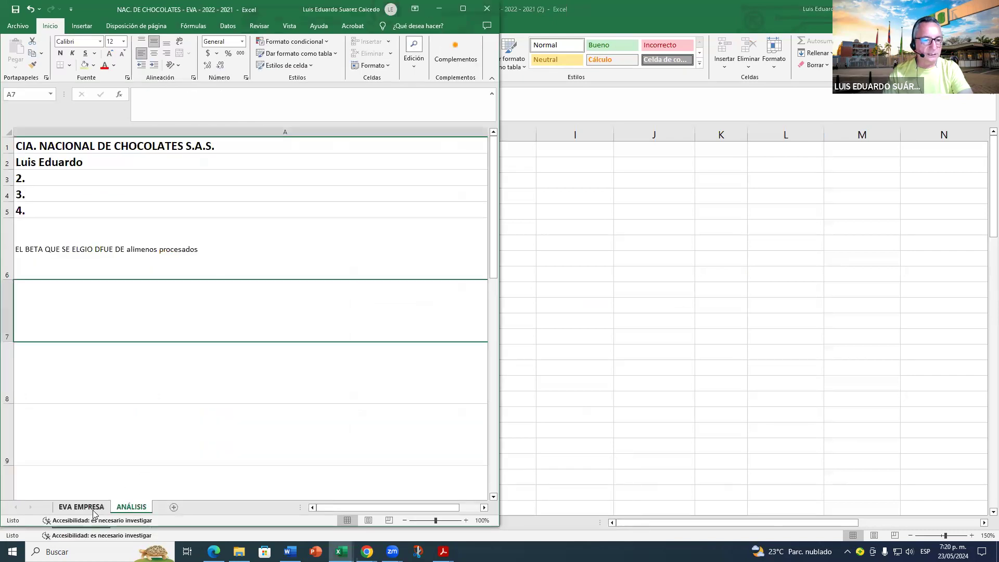
Step: Check the 2022 equity value formula and select the 2022 income tax rate cell B65
scroll(190, 401, "down", 2)
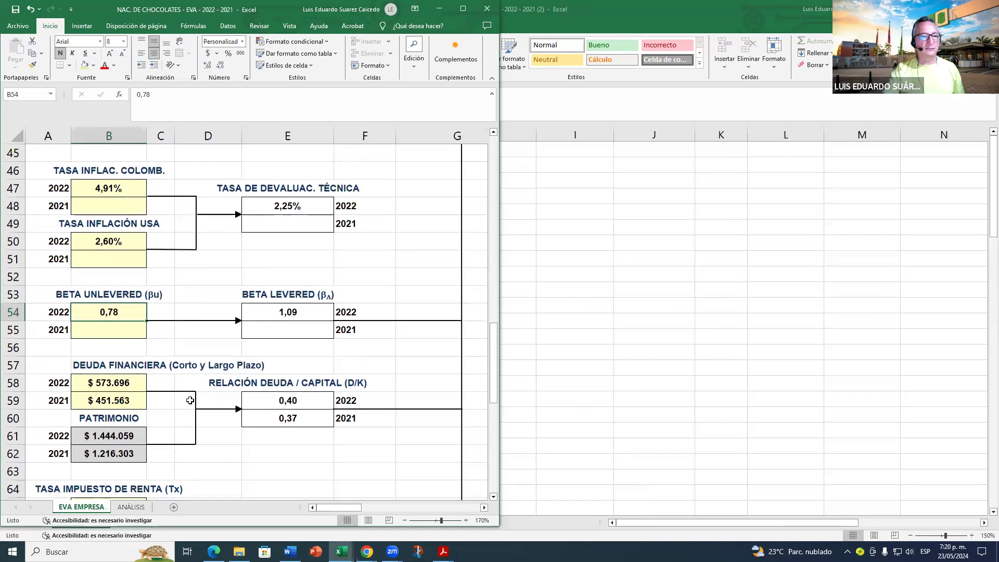
scroll(223, 413, "down", 1)
scroll(136, 331, "down", 1)
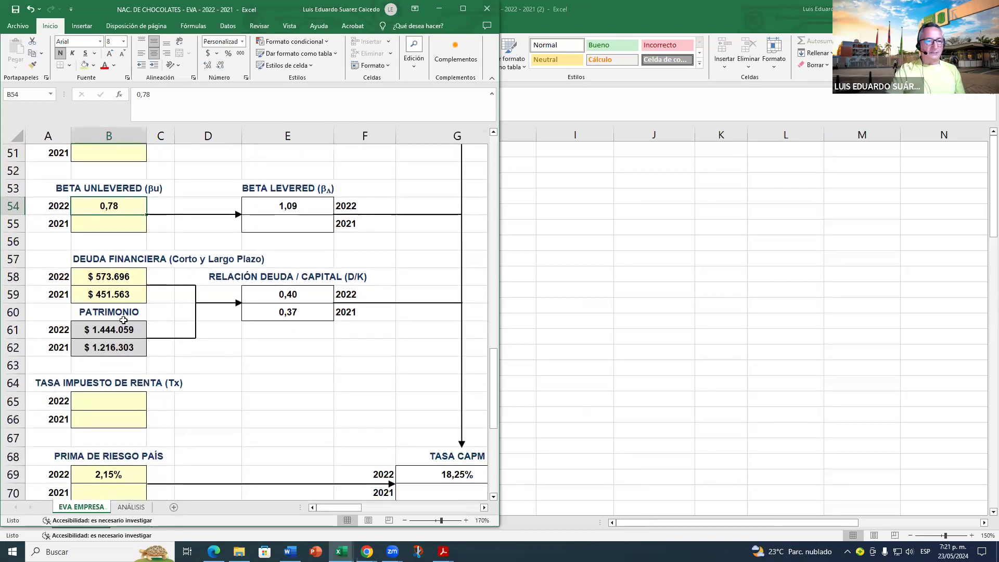
left_click(126, 327)
scroll(97, 307, "down", 1)
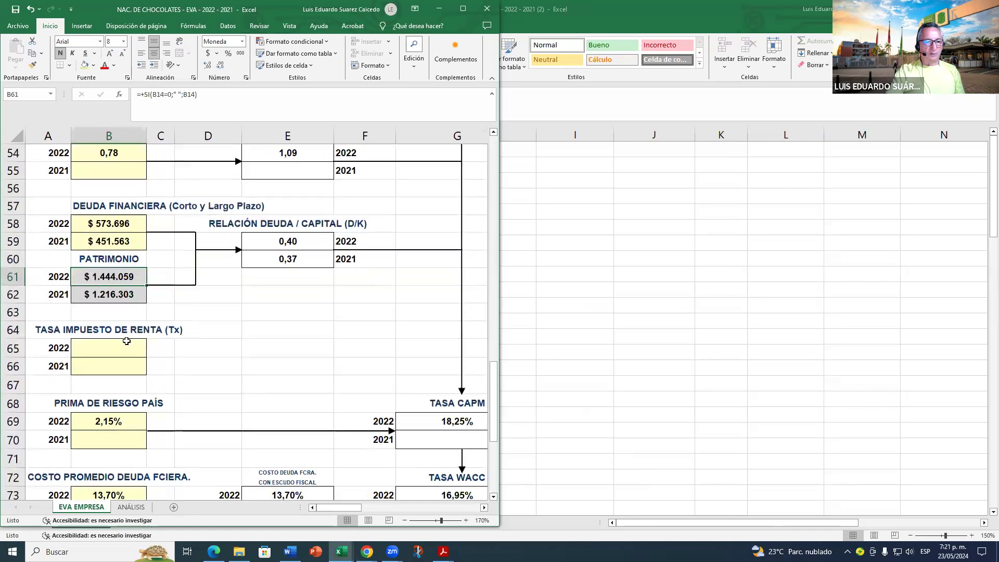
left_click(126, 347)
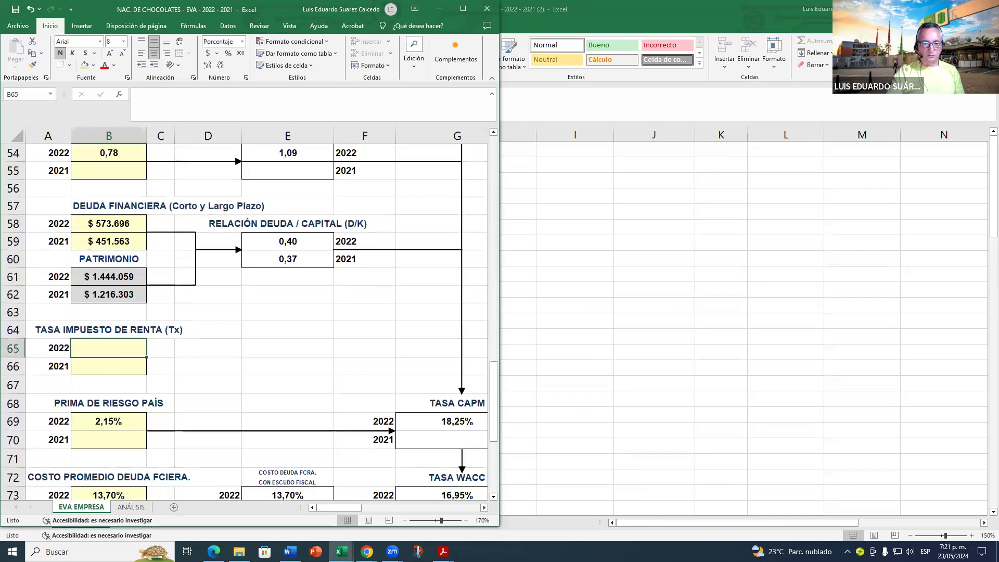
left_click(367, 551)
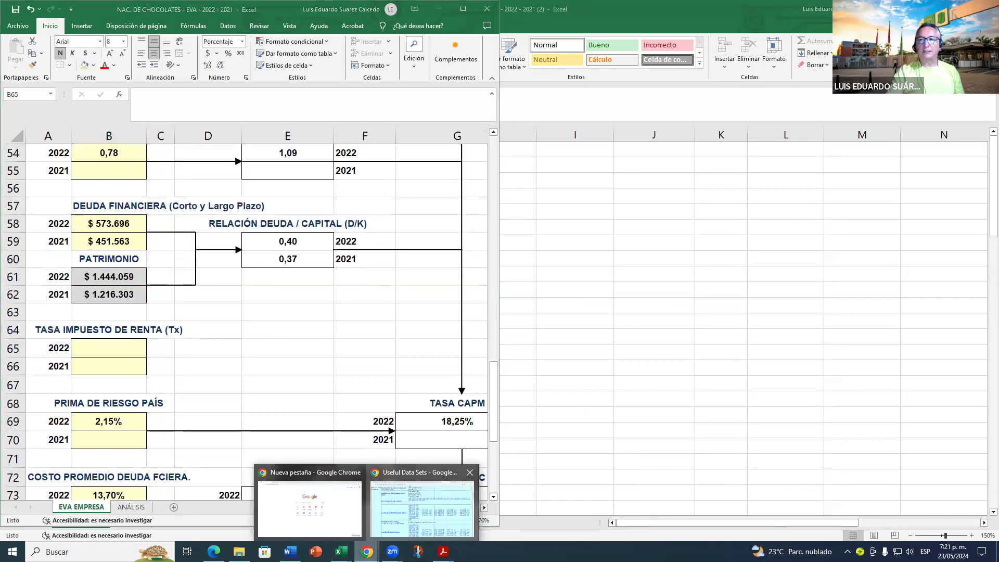
left_click(421, 508)
Step: Search Google in a new tab for 'TASA IMPUESTO DE RENTA 2021 Y 2022' and zoom the results
key("ctrl+t")
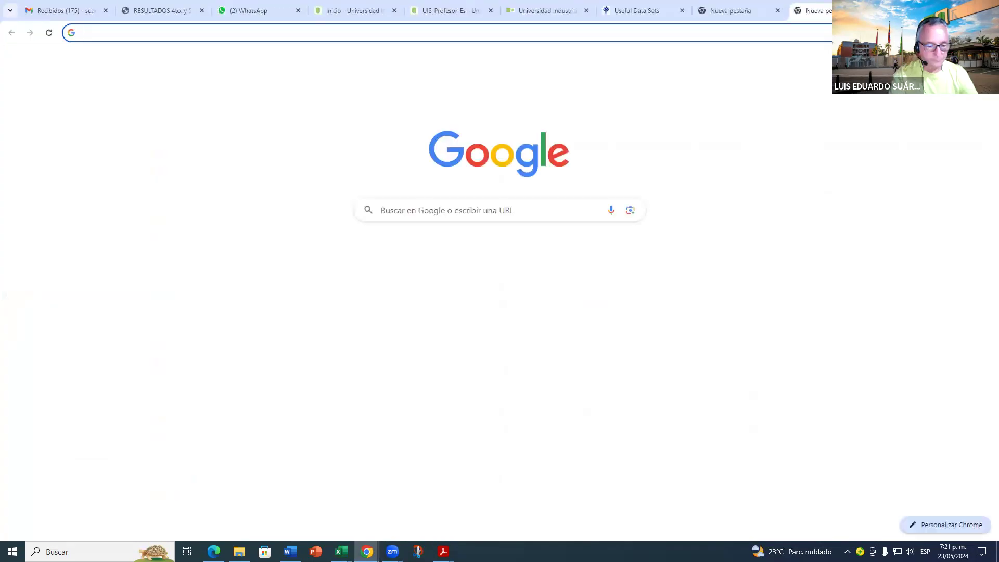
type("tasa")
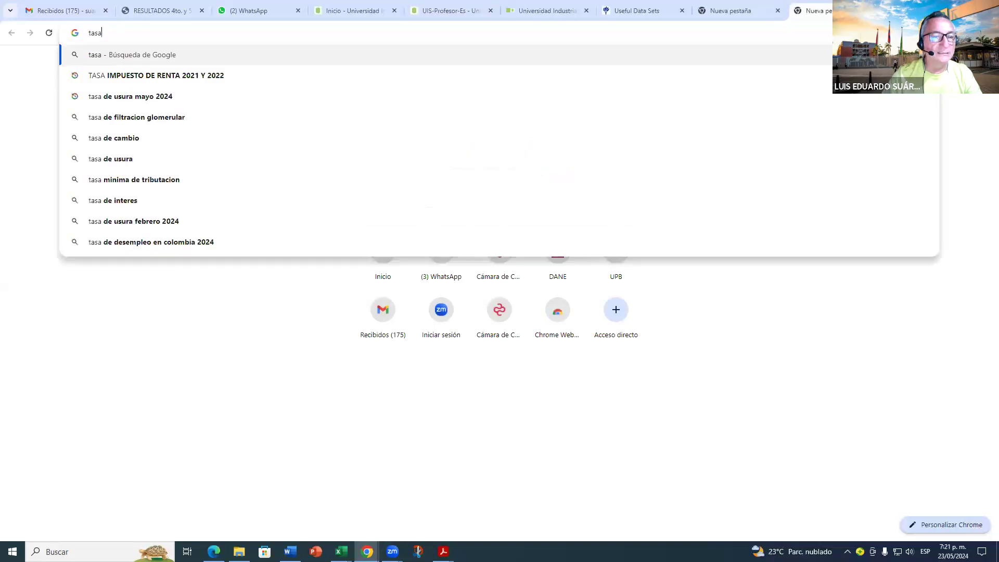
left_click(205, 81)
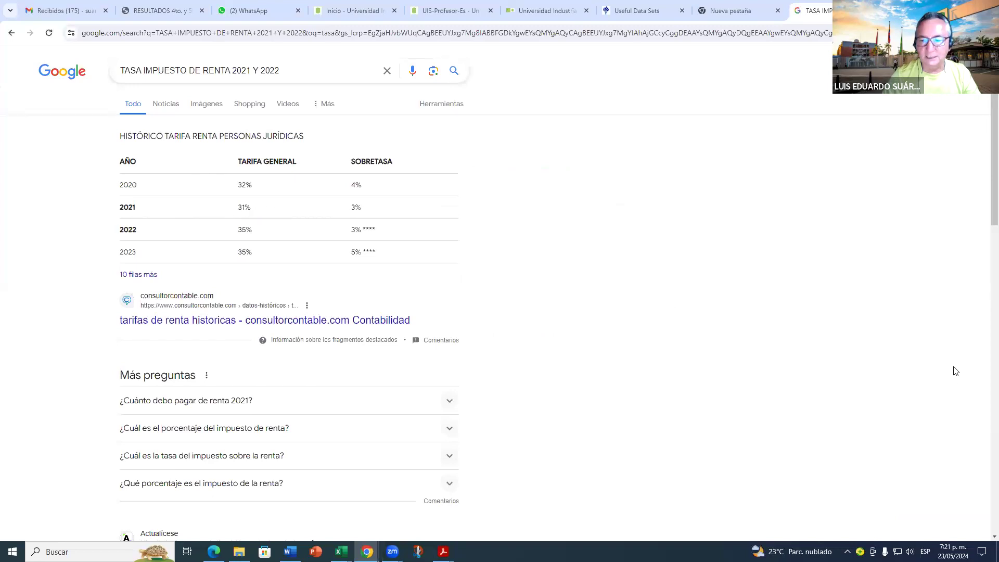
key("ctrl+plus")
key("ctrl+plus")
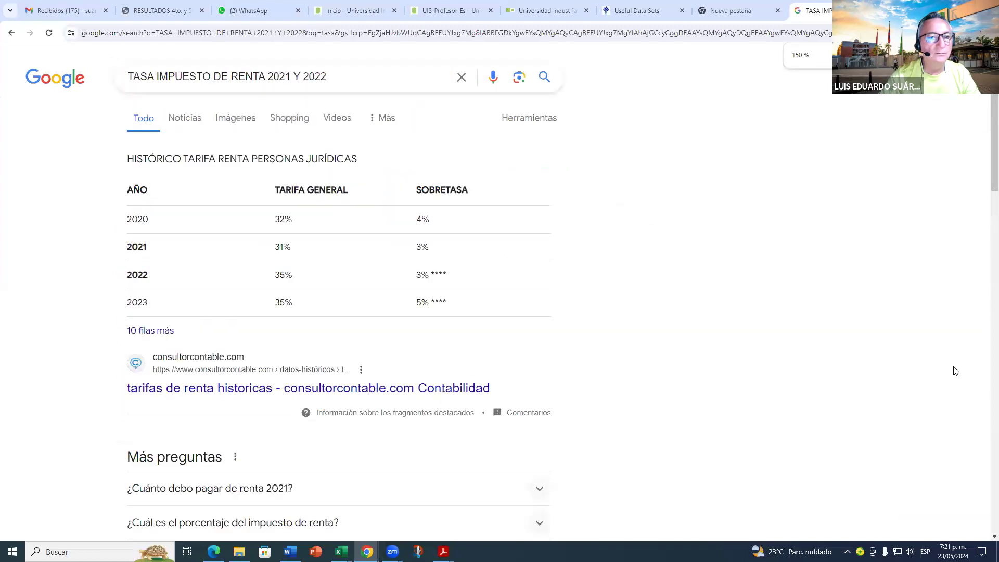
key("ctrl+plus")
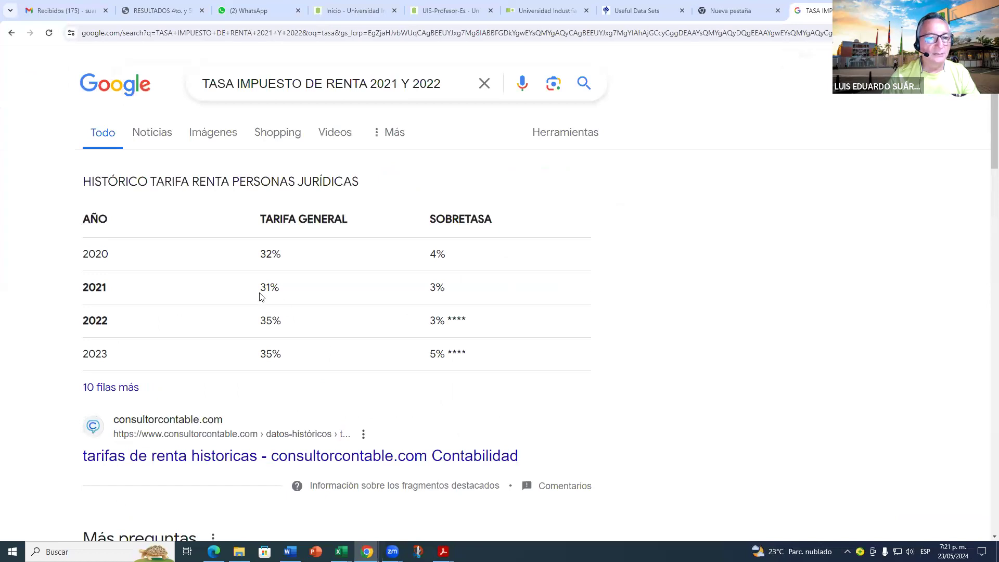
Step: Highlight the 31% rate for 2021 and the 35% rate for 2022 in the results
left_click_drag(283, 290, 259, 295)
left_click_drag(287, 327, 260, 324)
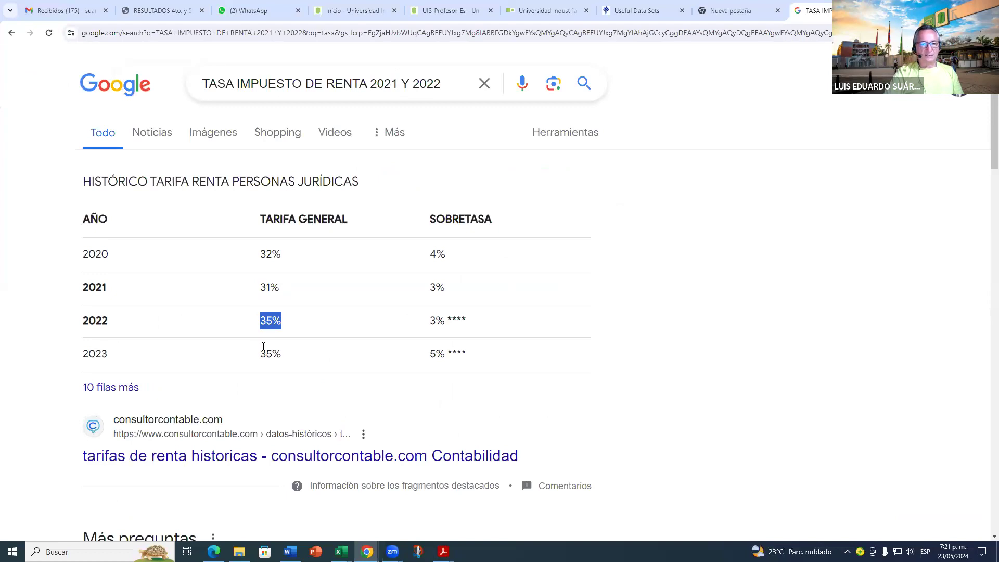
left_click(269, 288)
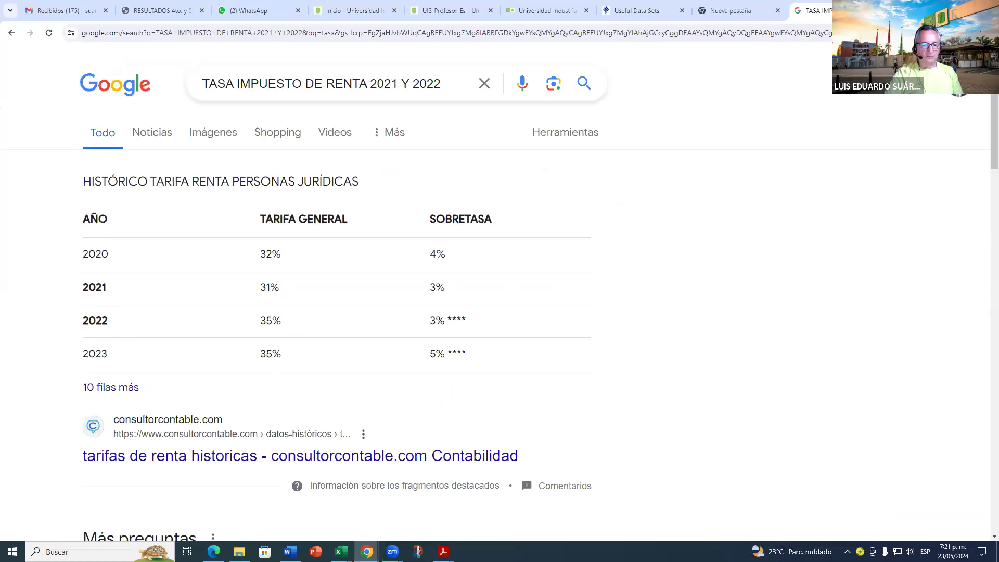
key("alt+Tab")
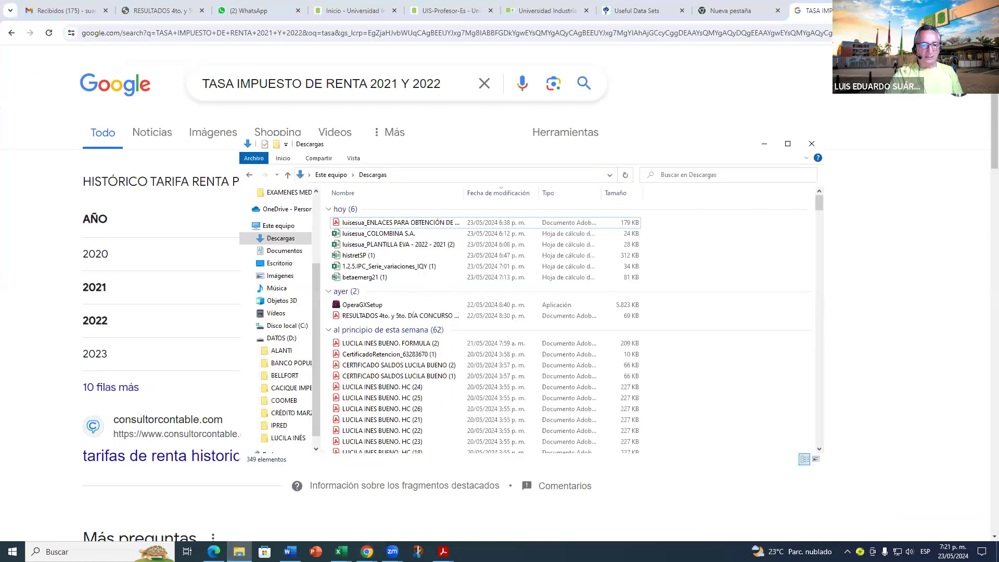
Step: Enter income tax rates of 31 in B66 for 2021 and 35 in B65 for 2022
key("alt+Tab")
left_click(109, 367)
type("31")
key("Return")
key("Up")
key("Up")
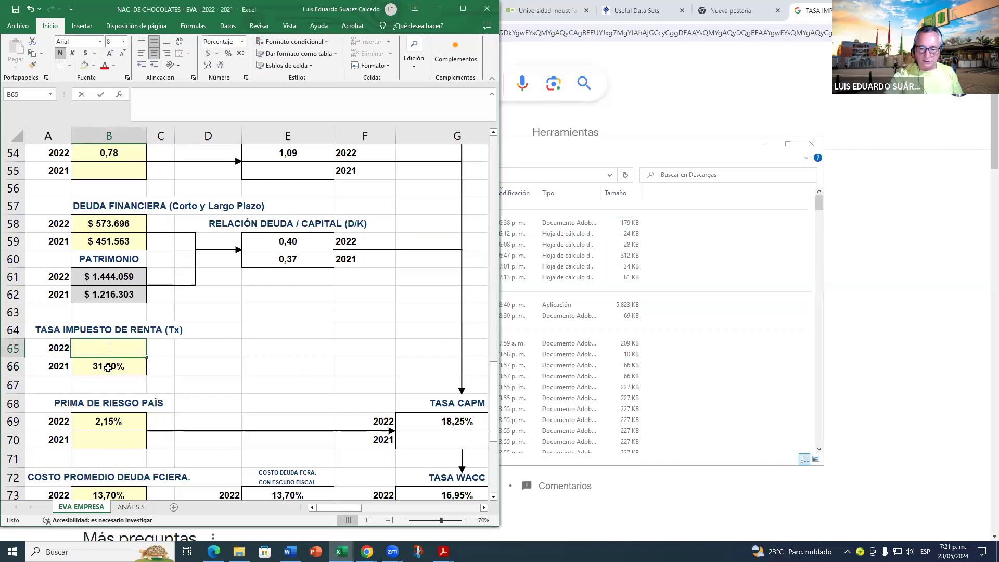
type("35")
key("Return")
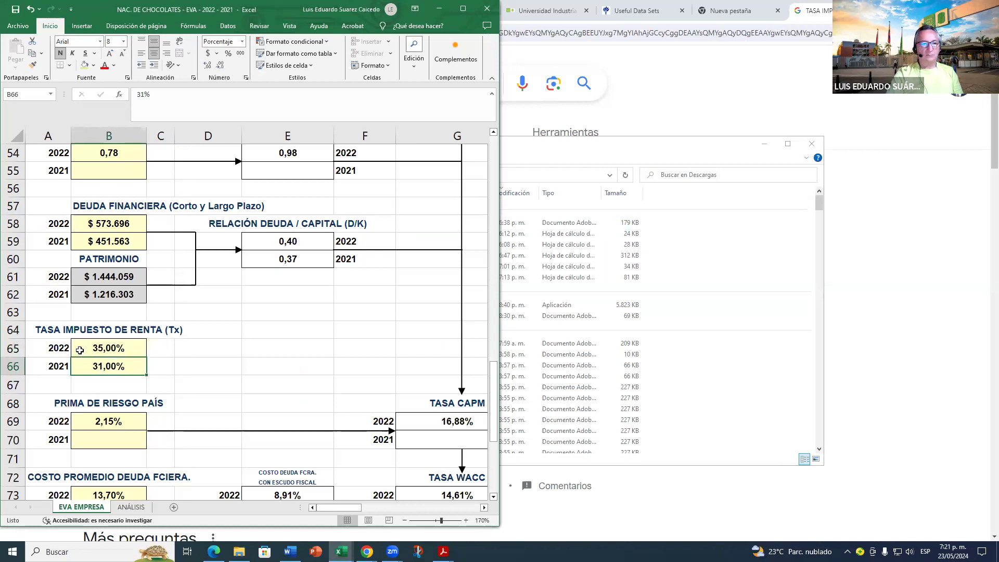
Step: Recheck the 2021 rate in B66 and review the 2,15% country risk premium in B69
left_click(65, 368)
left_click(103, 374)
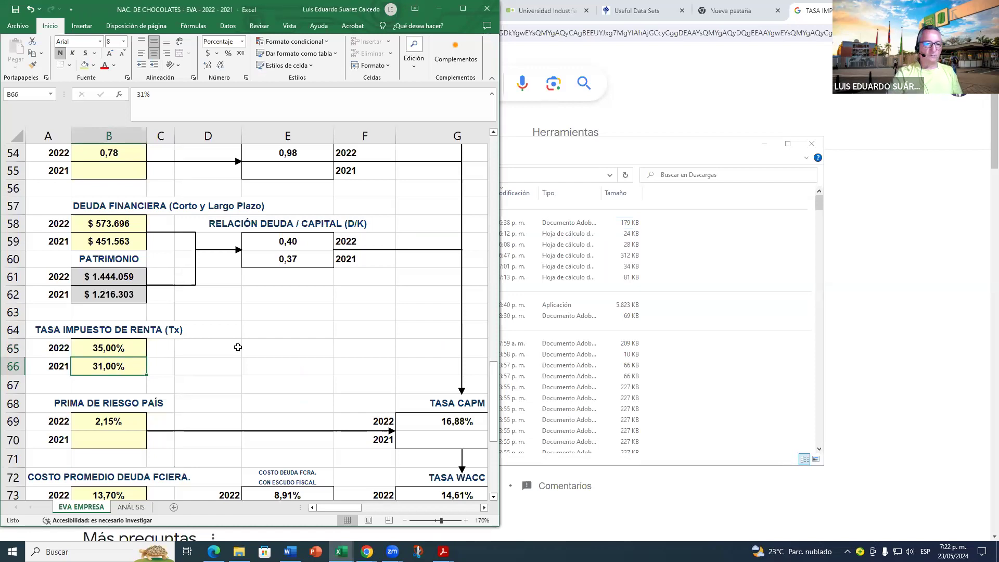
scroll(280, 358, "down", 2)
left_click(126, 316)
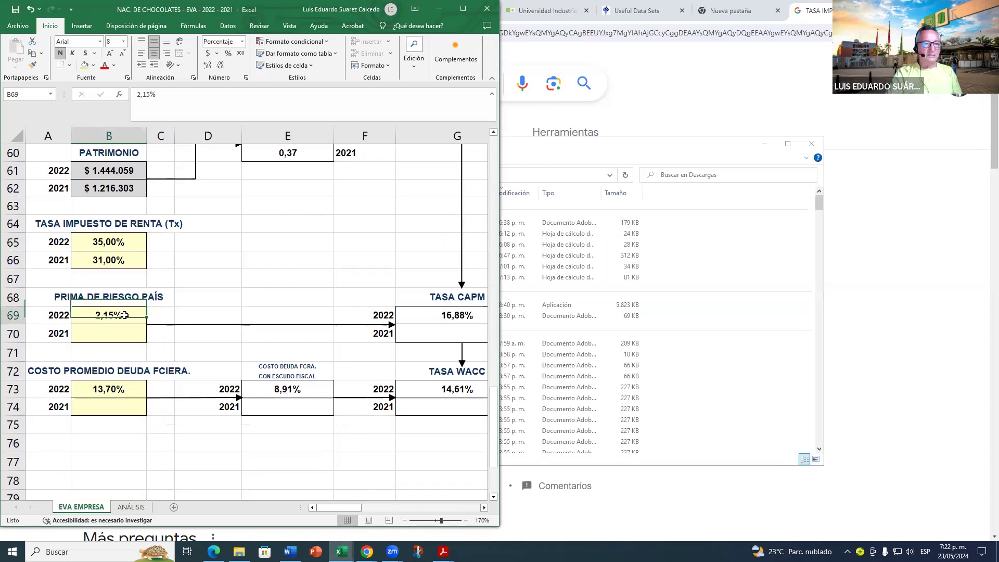
left_click(444, 551)
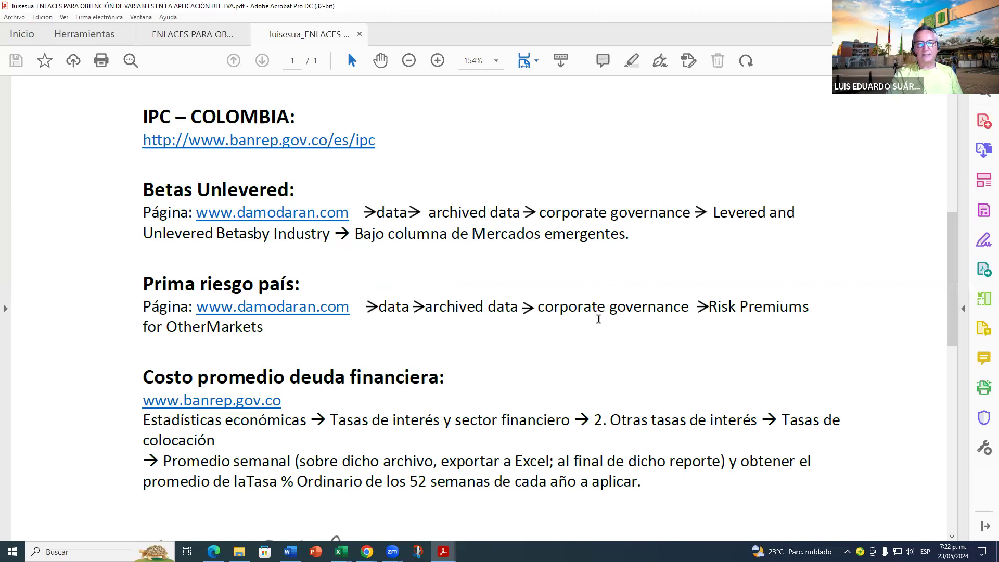
left_click(232, 215)
left_click_drag(232, 215, 692, 213)
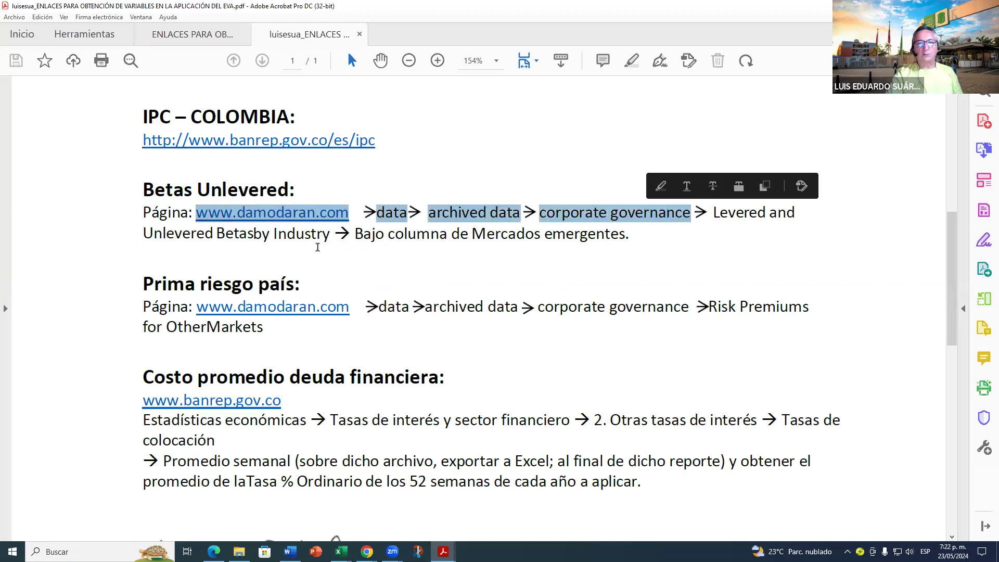
scroll(317, 247, "up", 4)
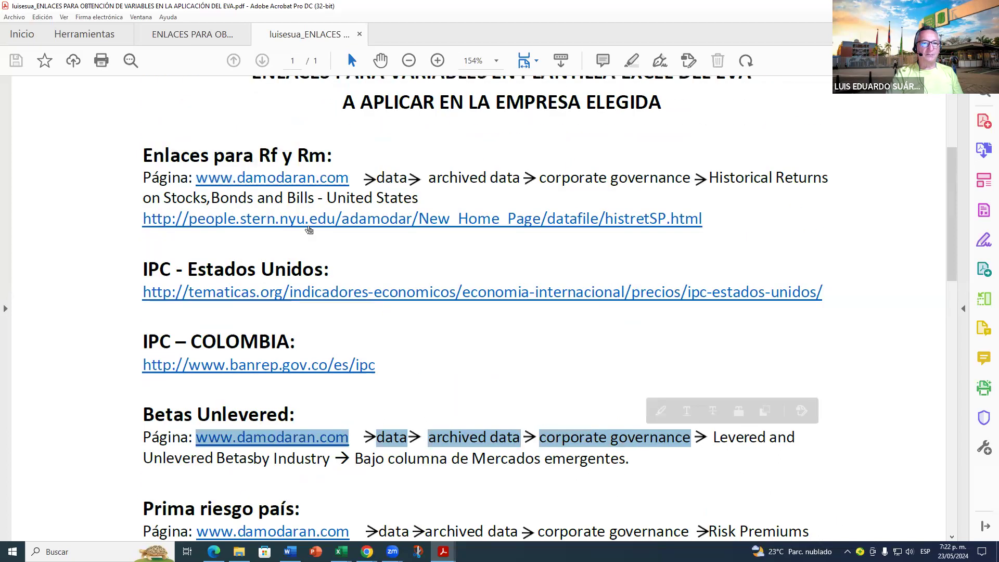
left_click_drag(211, 183, 691, 184)
scroll(397, 341, "down", 4)
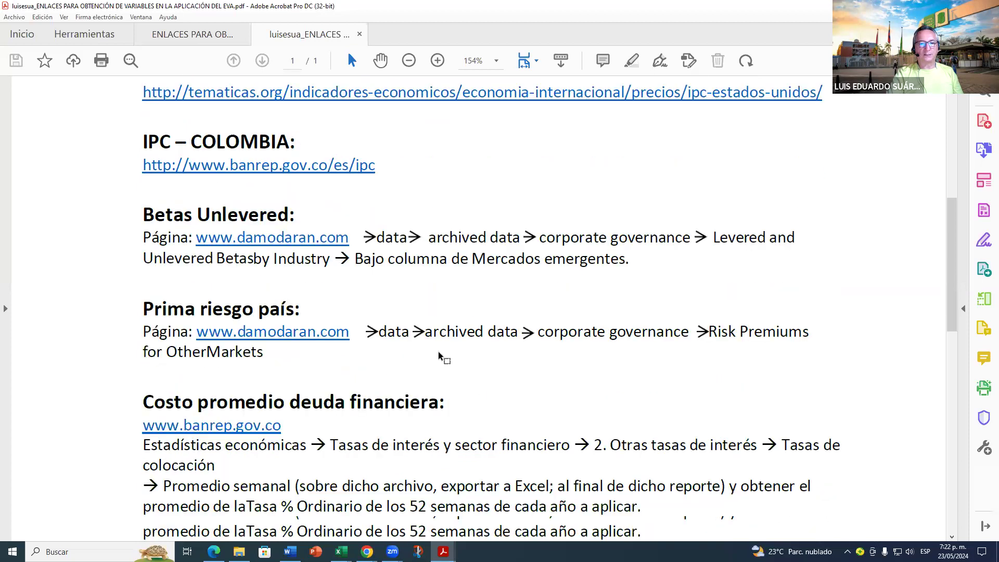
scroll(442, 354, "down", 1)
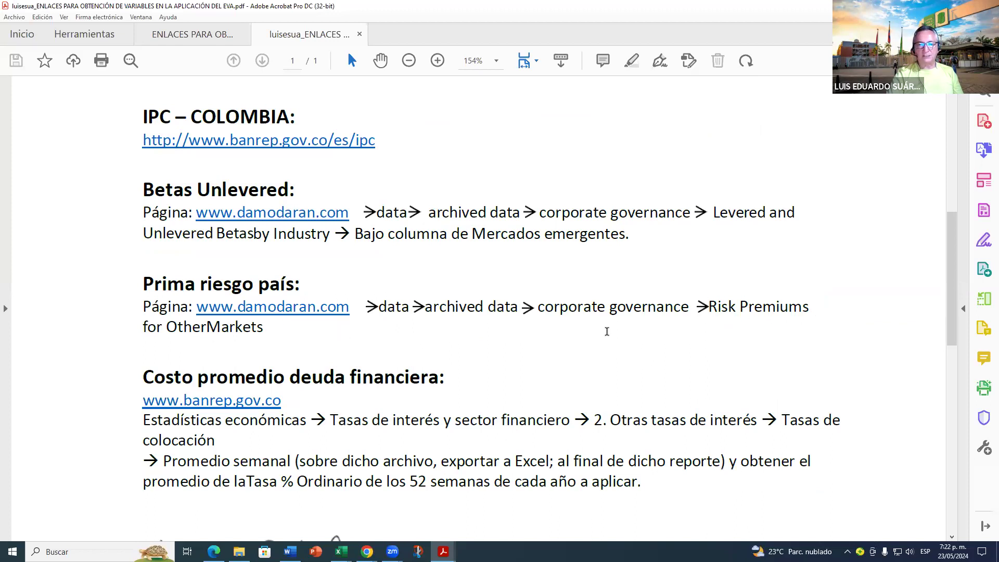
mouse_move(367, 551)
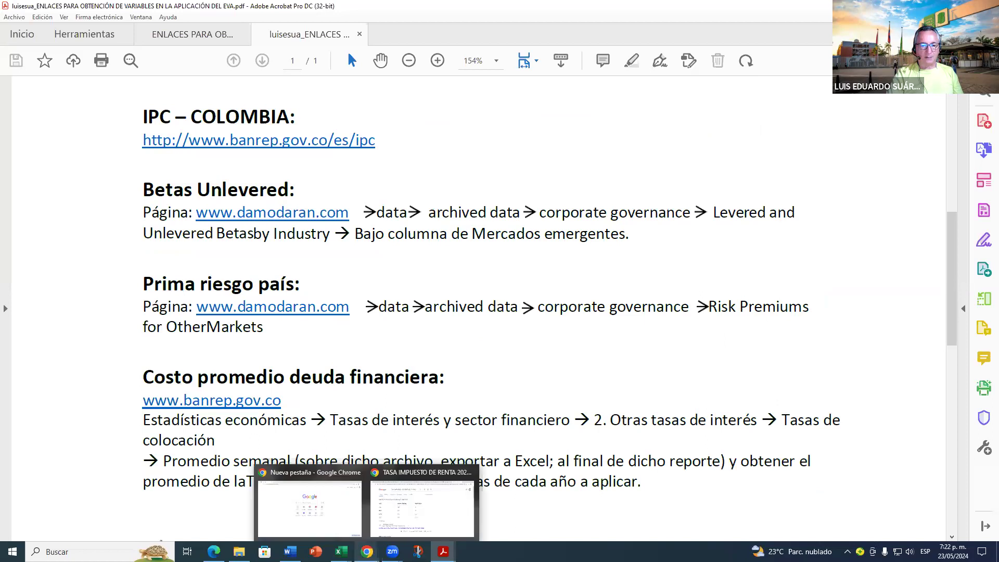
Step: Return Chrome to the Damodaran archived data sets page at the Risk Premiums for Other Markets row
left_click(397, 535)
left_click(637, 11)
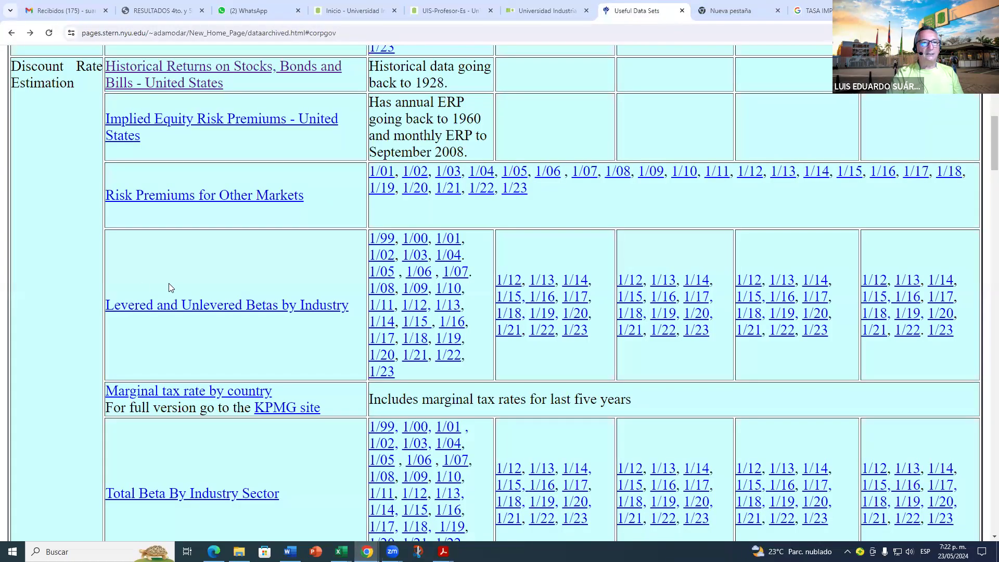
scroll(169, 287, "up", 7)
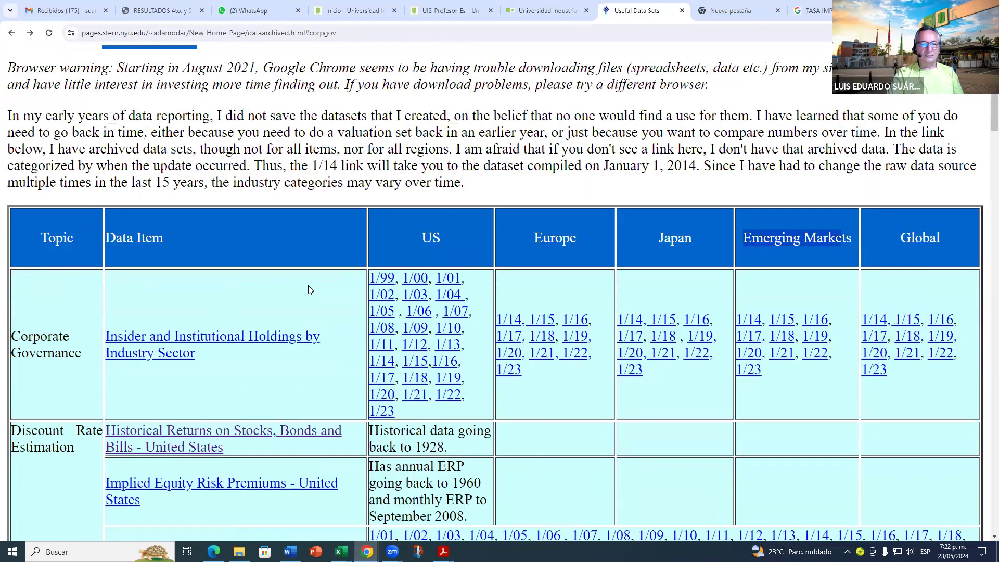
scroll(310, 279, "up", 1)
scroll(338, 280, "down", 9)
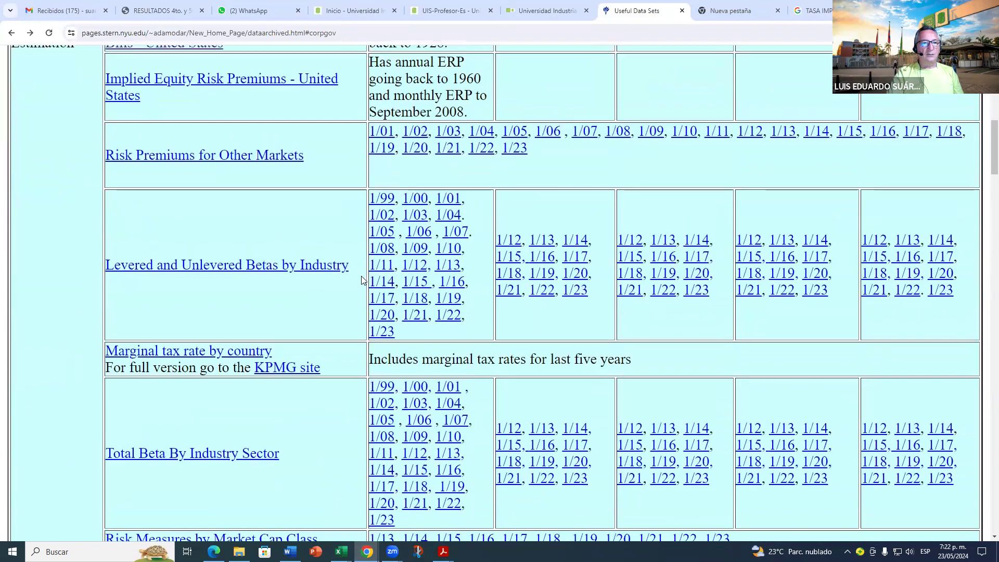
scroll(363, 280, "up", 1)
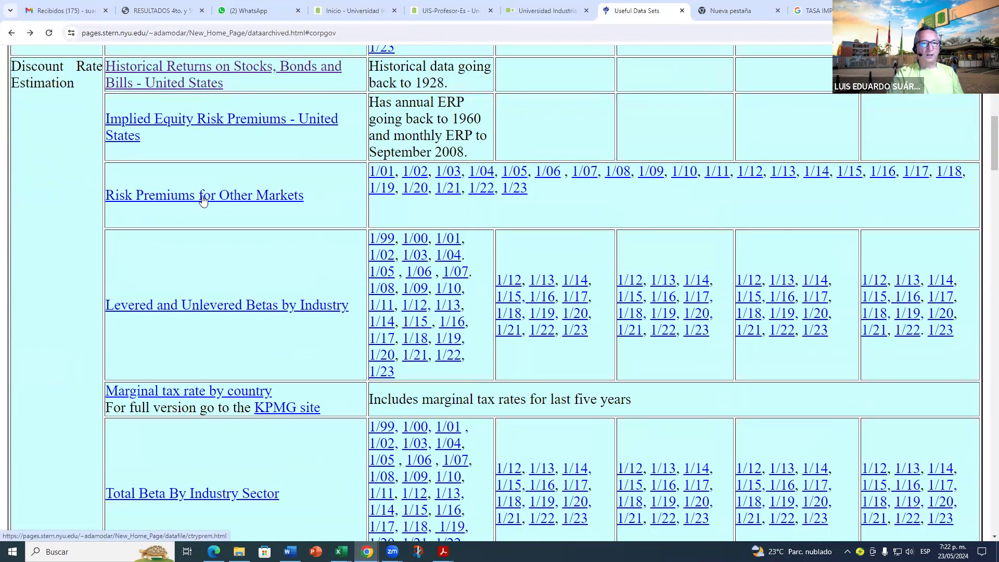
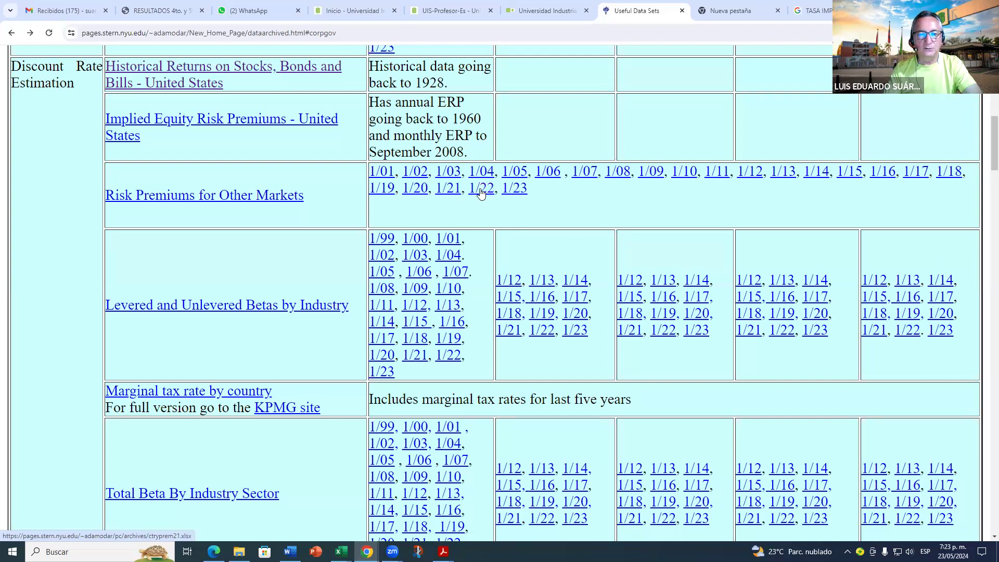
Step: Download the 1/22 Risk Premiums for Other Markets file (ctryprem21) and view it in Excel
left_click(482, 189)
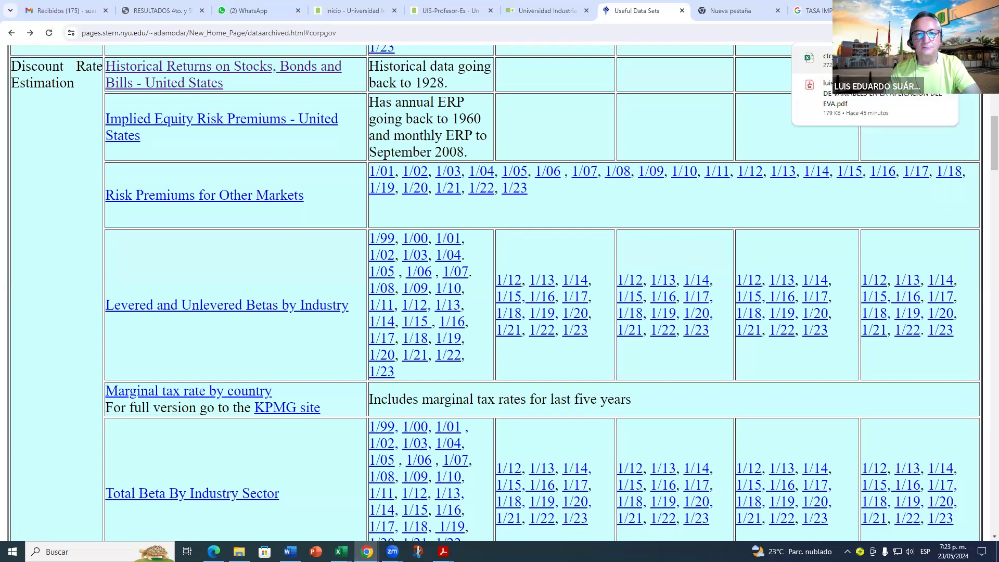
key("alt+Tab")
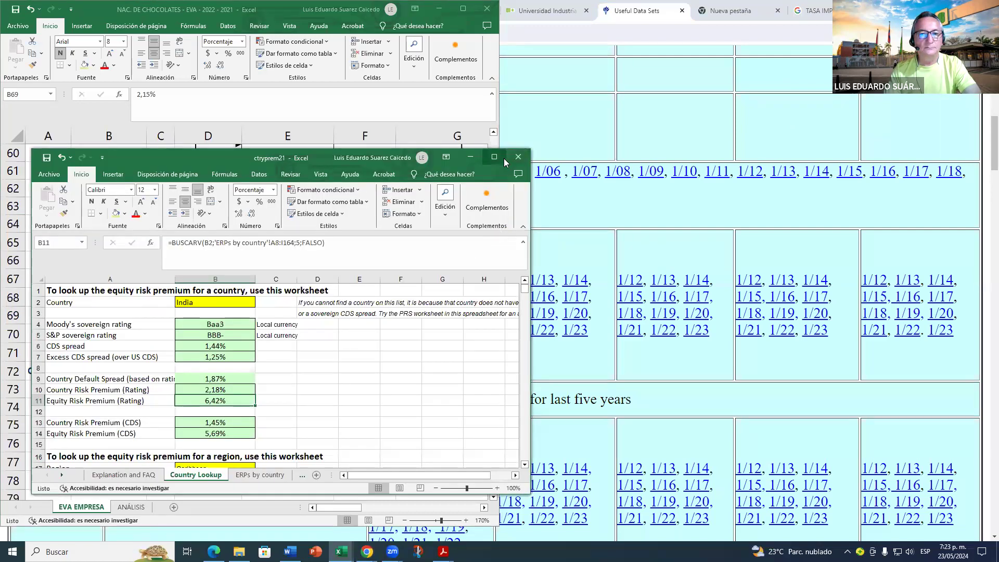
Step: Maximize the ctryprem21 window, browse Country Lookup, and go to the ERPs by country sheet
left_click(493, 156)
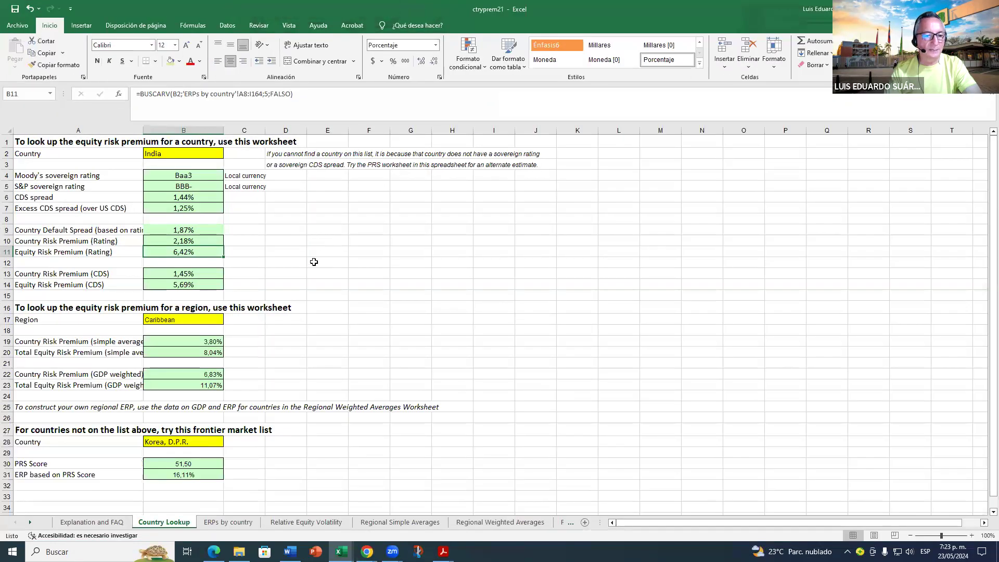
scroll(200, 306, "down", 2)
scroll(163, 257, "up", 2)
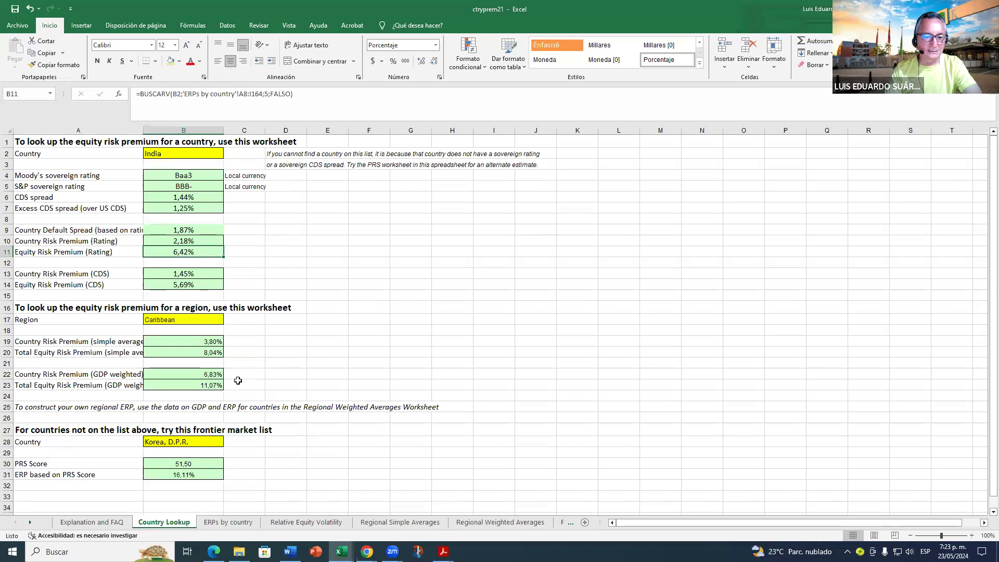
scroll(185, 463, "down", 1)
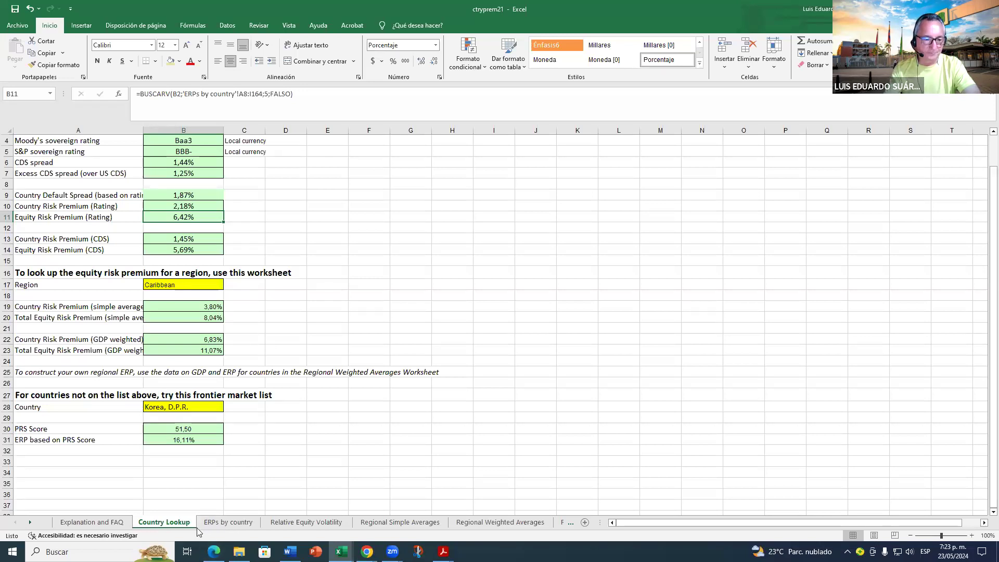
left_click(223, 523)
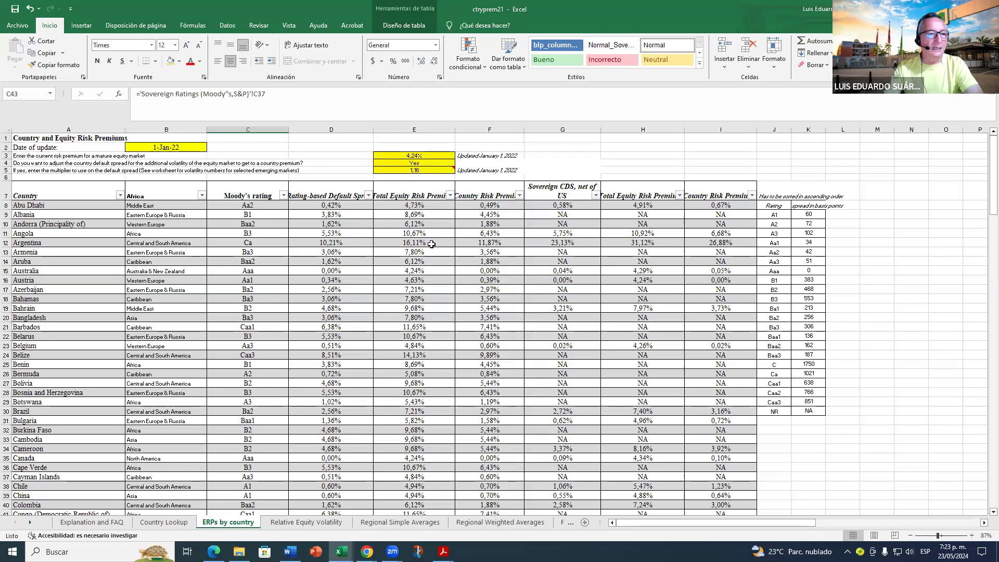
Step: Highlight the Country and Country Risk Premium columns (A and F) in yellow
left_click(62, 126)
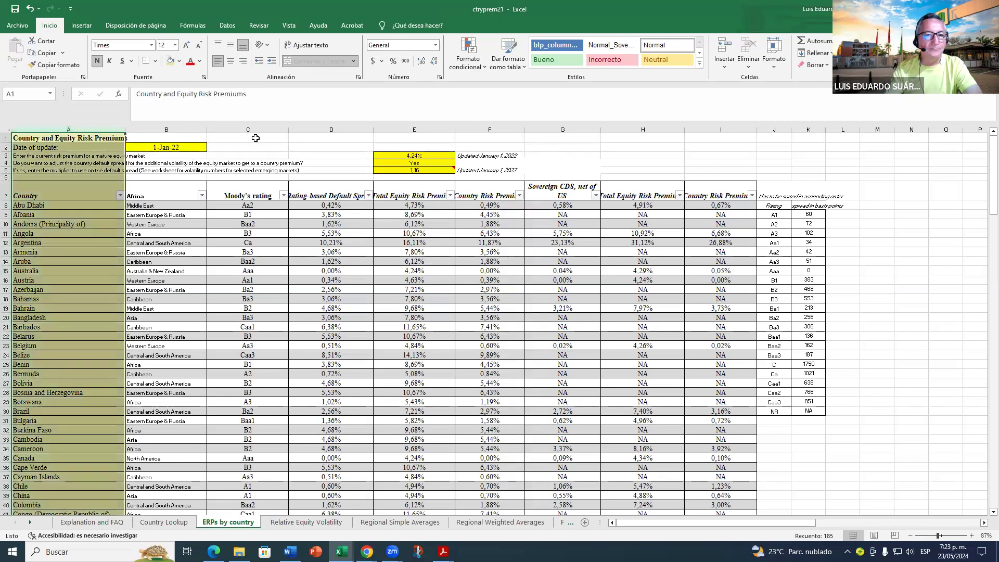
left_click(498, 197)
left_click(489, 129)
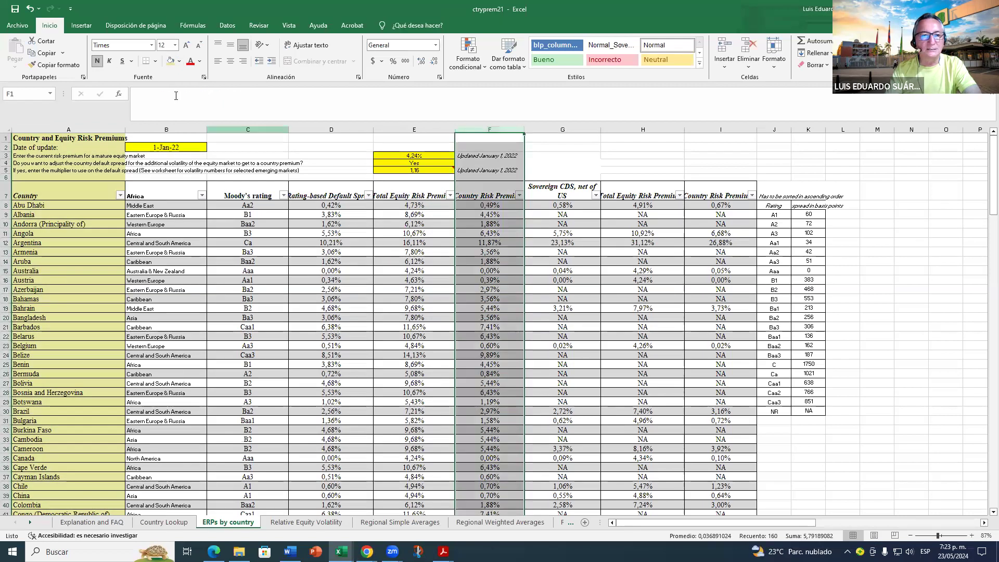
left_click(173, 63)
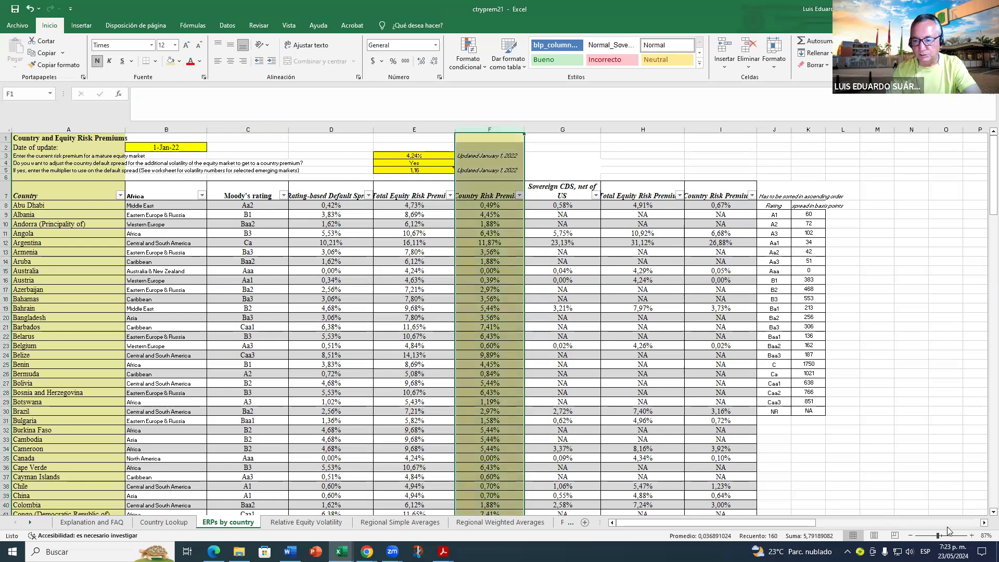
Step: Zoom the sheet to 150% and locate Colombia's row in the table
left_click(971, 536)
left_click(971, 536)
left_click(972, 535)
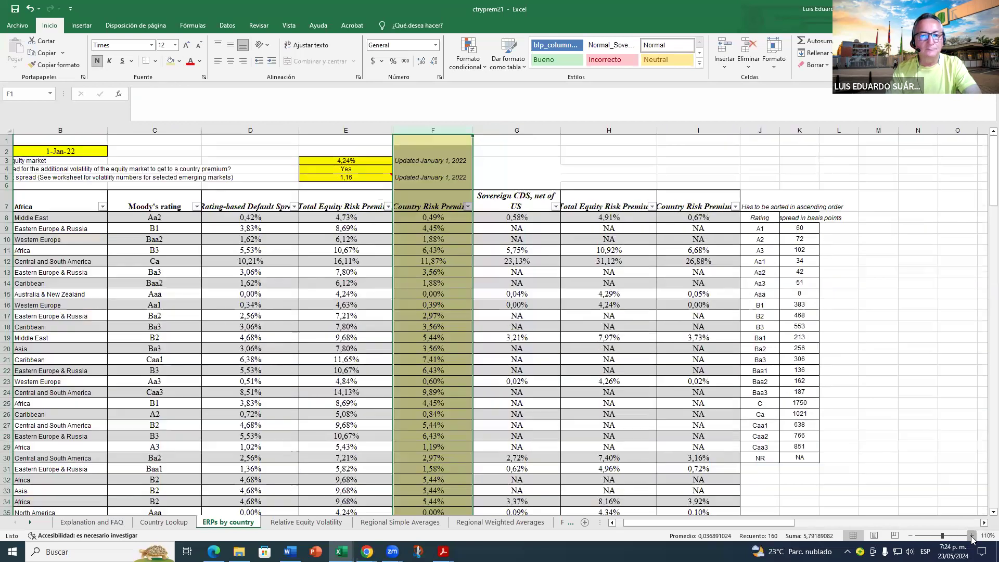
left_click(971, 535)
left_click(972, 536)
left_click(971, 535)
left_click(971, 535)
left_click_drag(733, 525, 553, 534)
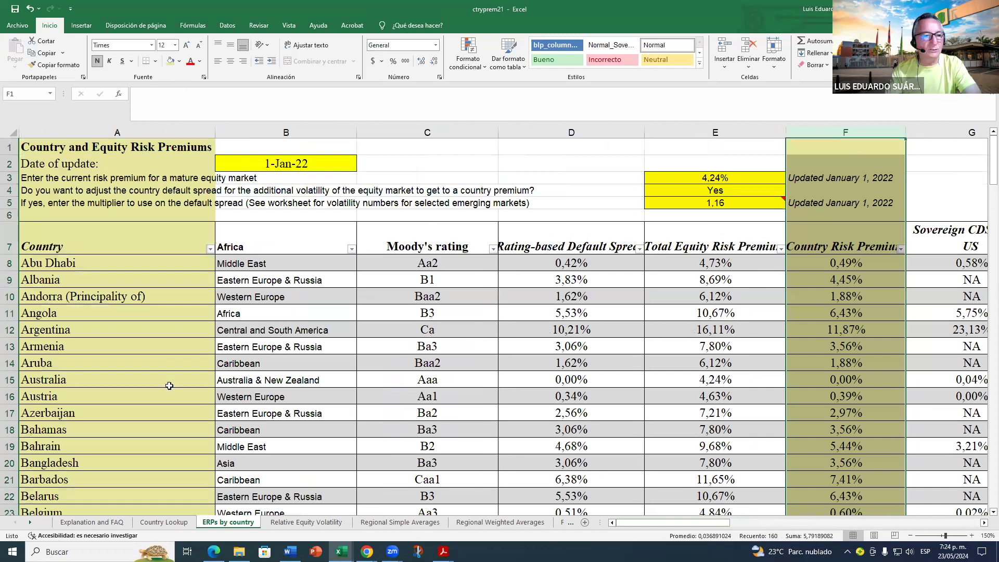
scroll(112, 332, "down", 12)
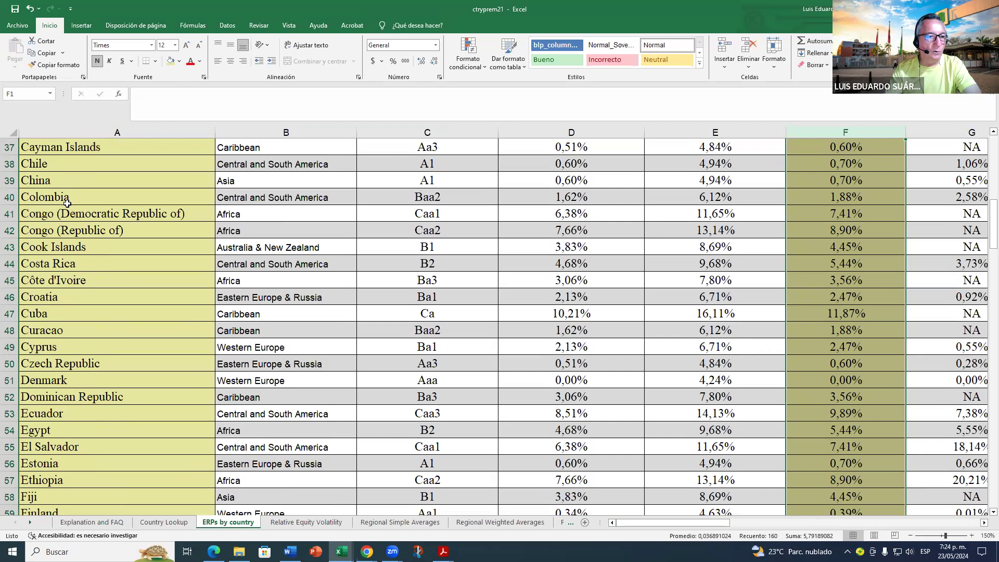
left_click_drag(78, 196, 811, 189)
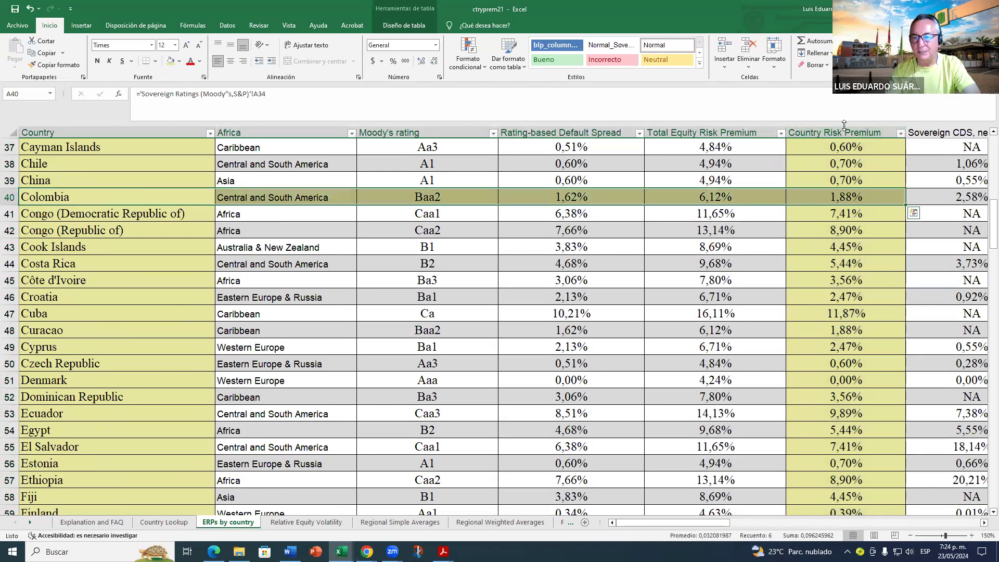
Step: Select Colombia's 1,88% country risk premium in F40, then return to the EVA workbook
scroll(844, 141, "up", 2)
scroll(846, 155, "up", 10)
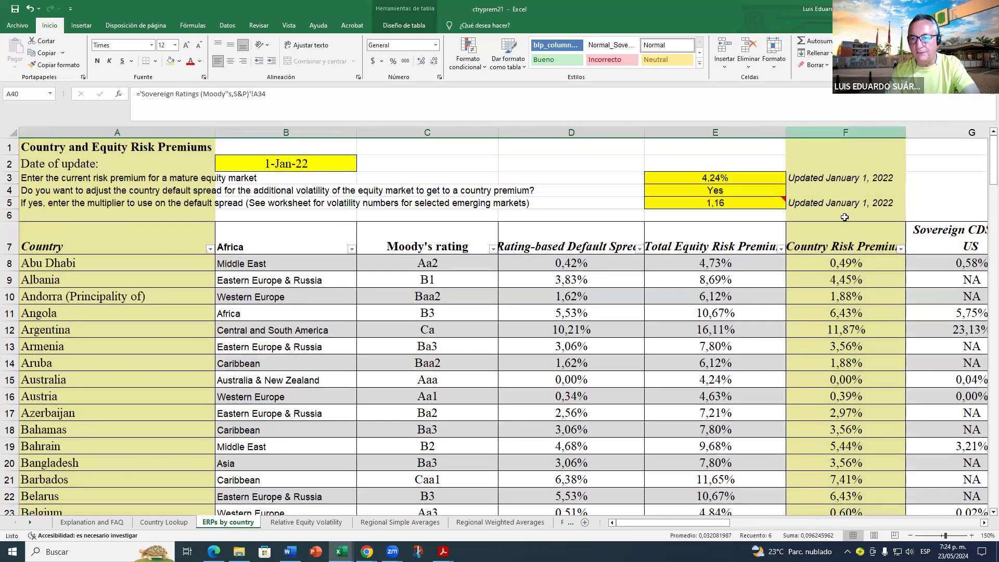
scroll(825, 244, "down", 1)
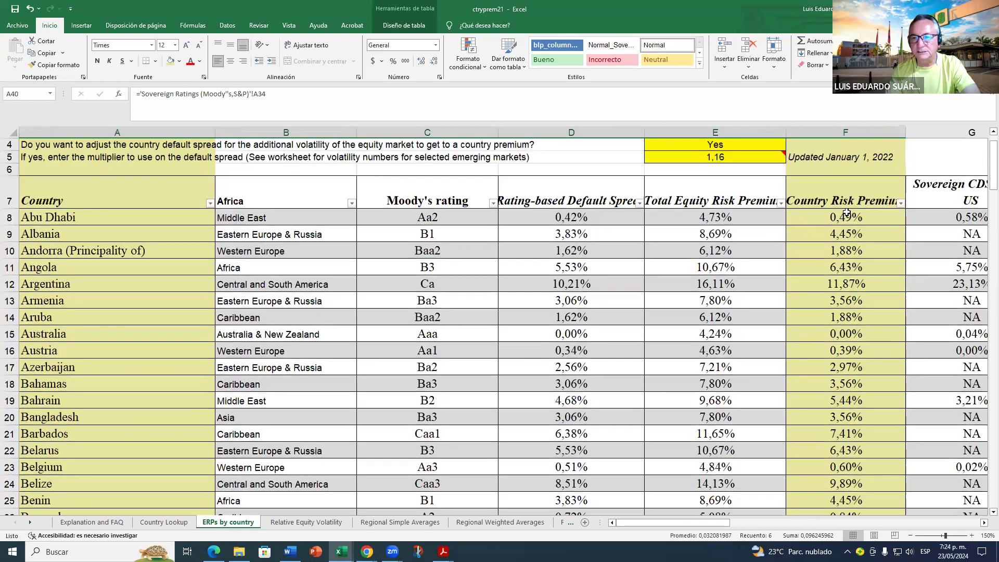
scroll(847, 213, "down", 12)
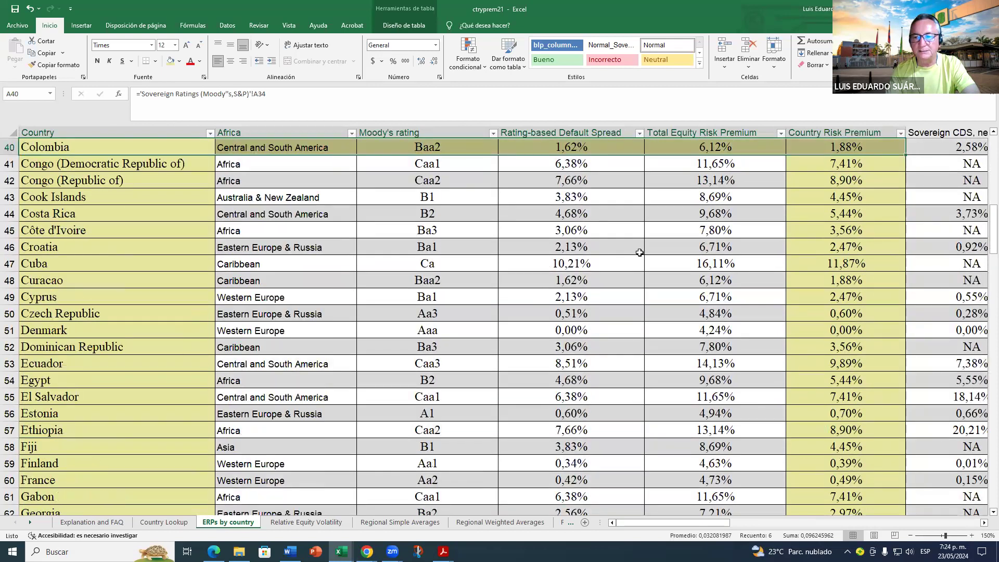
scroll(688, 196, "up", 1)
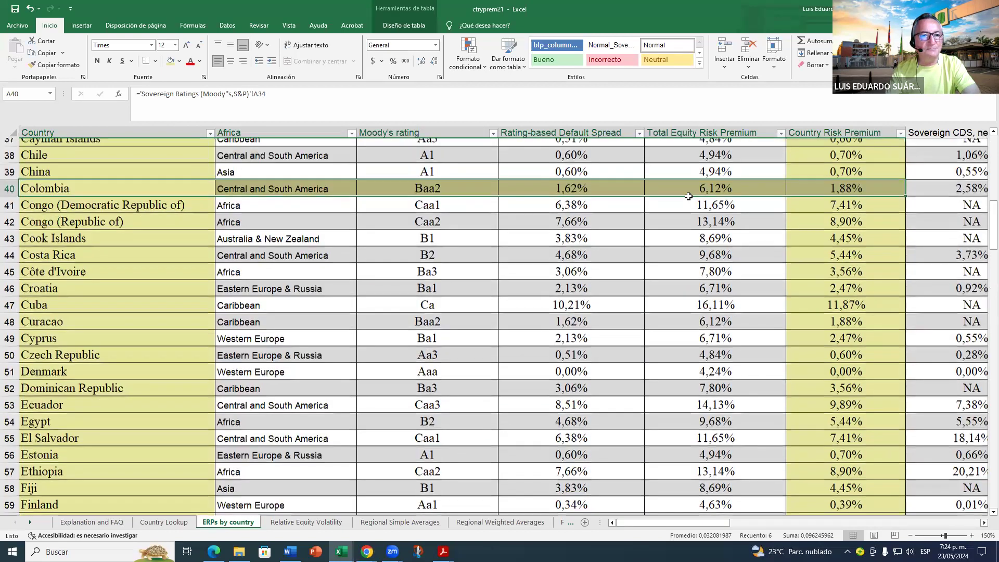
left_click(853, 199)
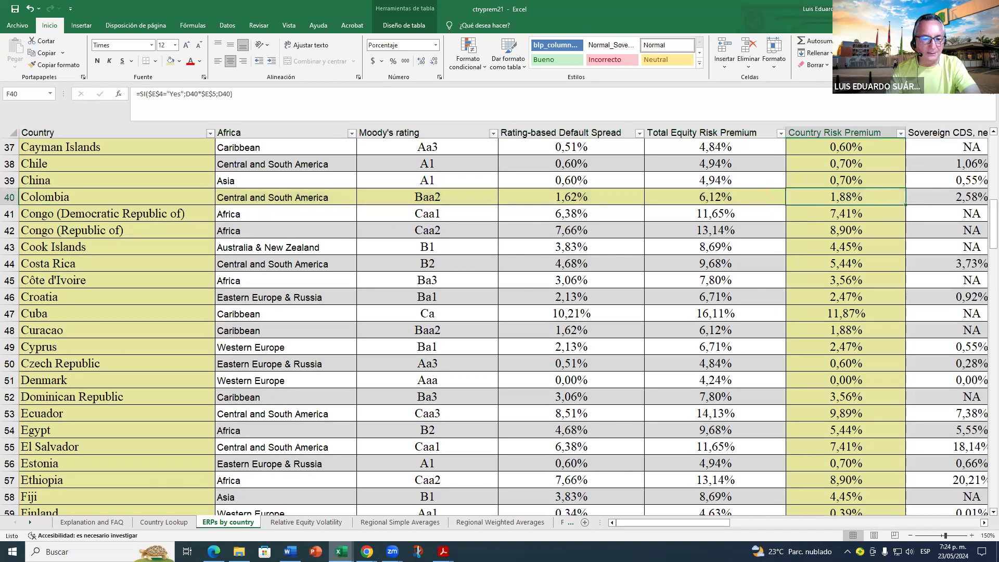
left_click(342, 551)
left_click(114, 522)
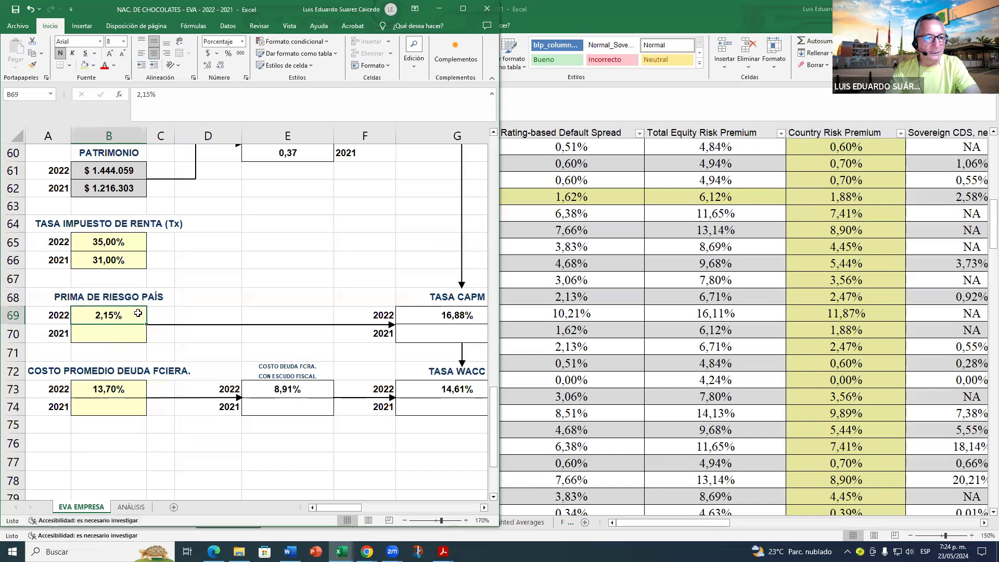
Step: Enter 1,88 as the 2022 country risk premium in B69, then bring ctryprem21 forward
type("1,88")
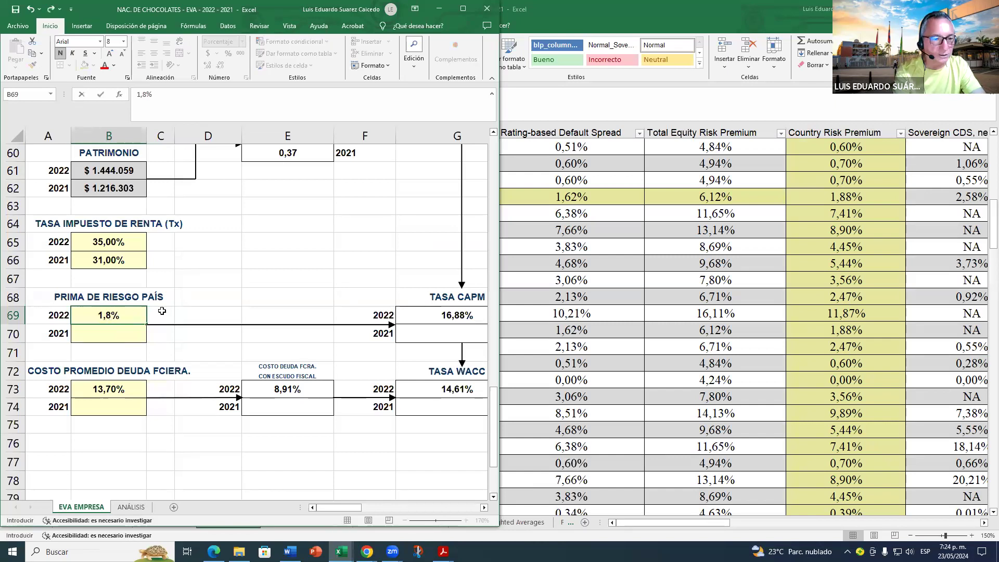
key("Return")
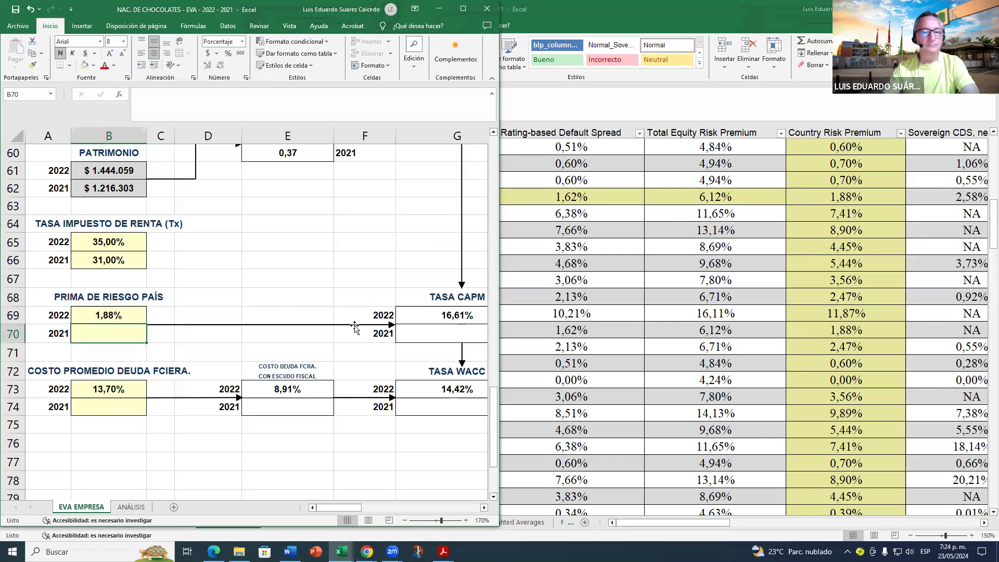
left_click(839, 195)
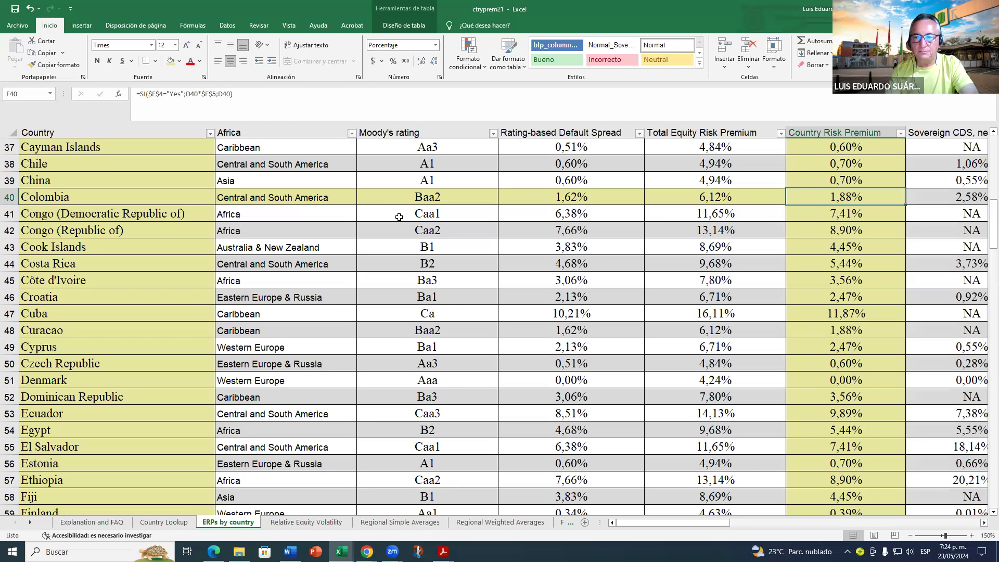
Step: Inspect Colombia's Baa2 rating and the formula behind its 1,88% premium
left_click(439, 202)
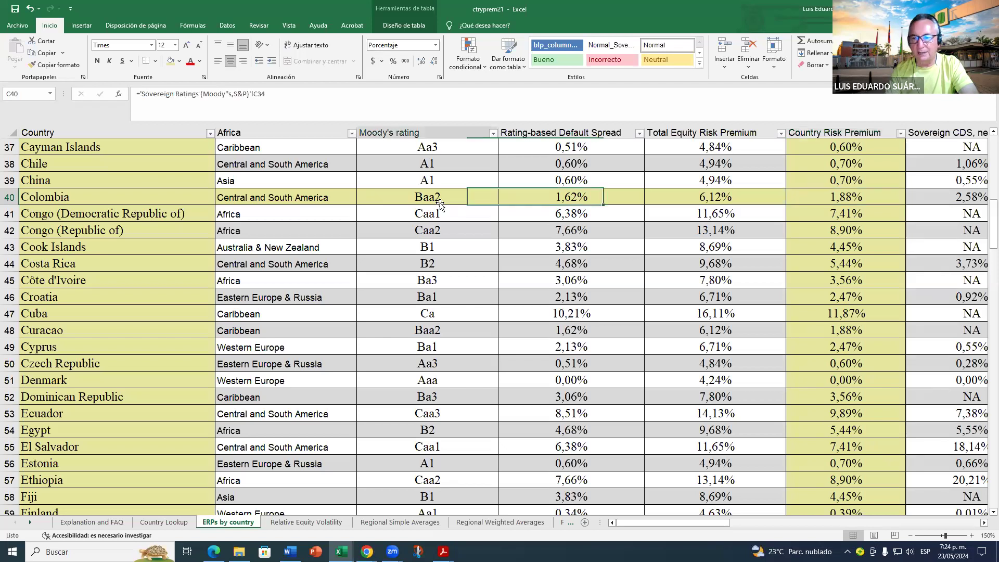
left_click(848, 200)
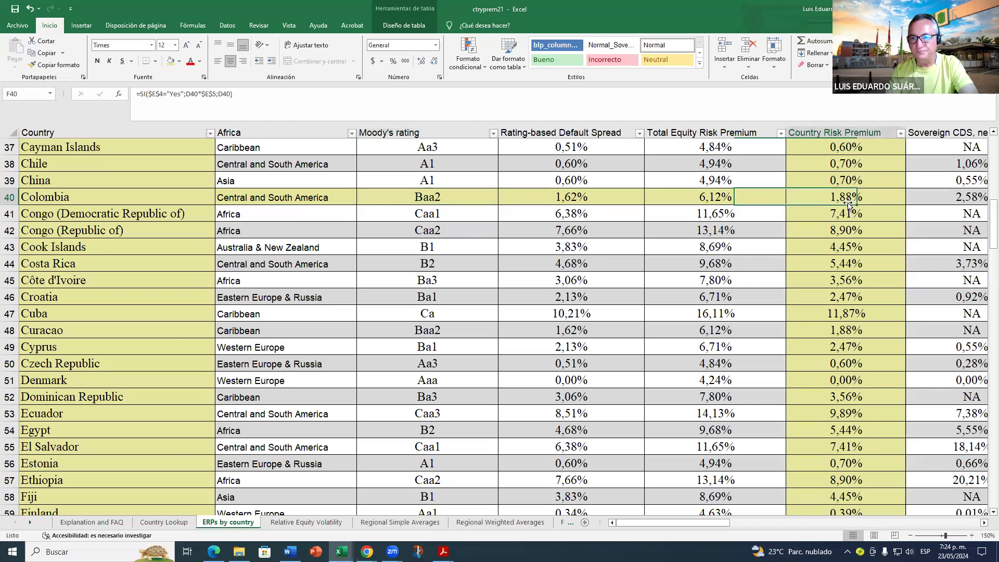
left_click(441, 203)
scroll(432, 183, "up", 3)
scroll(431, 183, "up", 9)
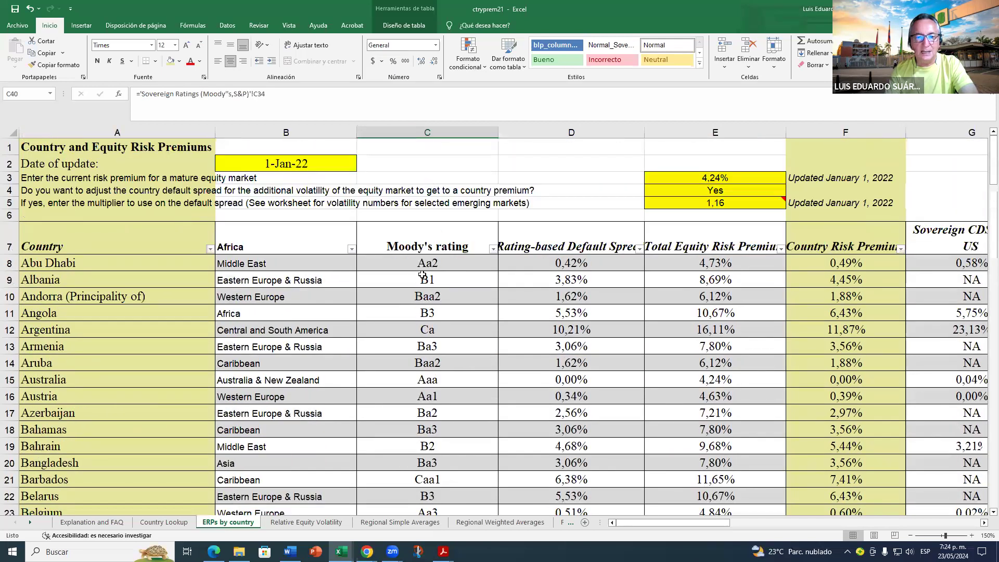
scroll(422, 275, "down", 2)
Step: Check the Aaa ratings and premium formulas for Australia, Canada and Germany
left_click(431, 300)
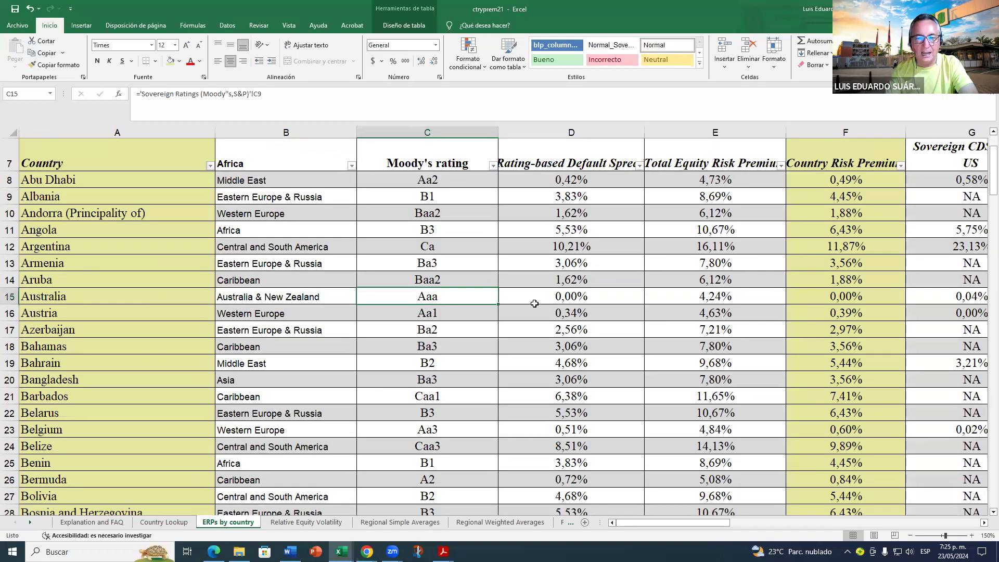
left_click(851, 297)
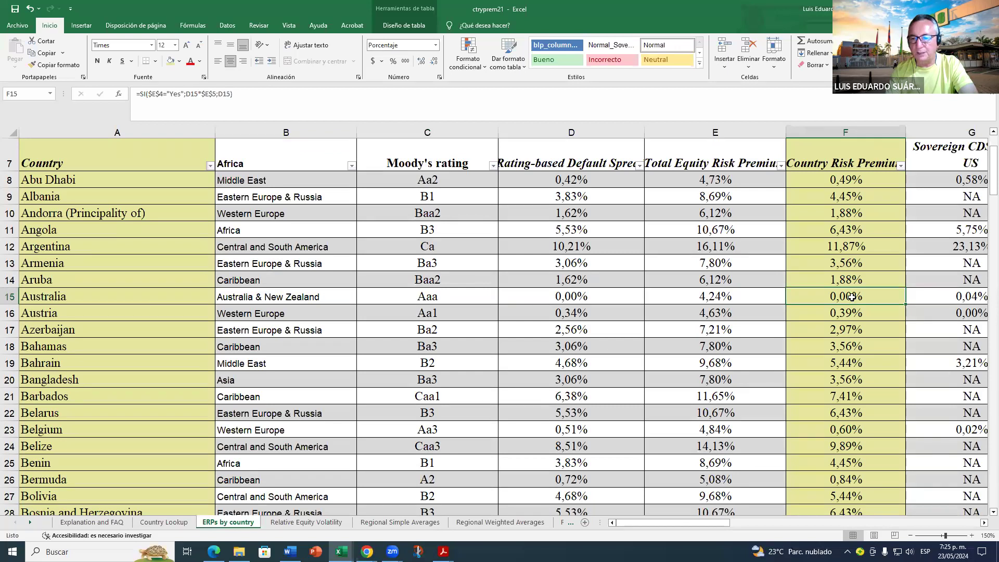
left_click(90, 299)
scroll(347, 312, "down", 1)
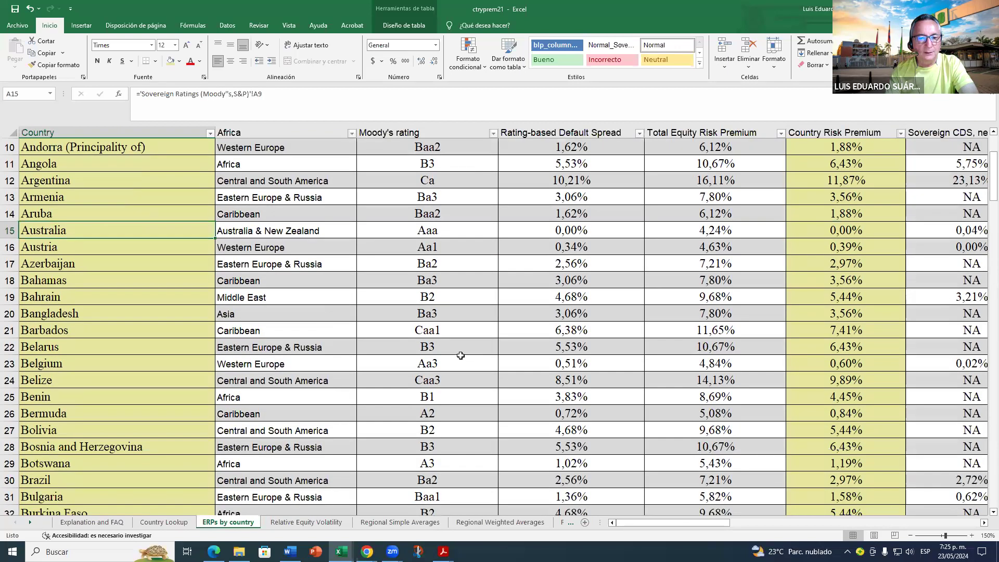
scroll(435, 261, "down", 4)
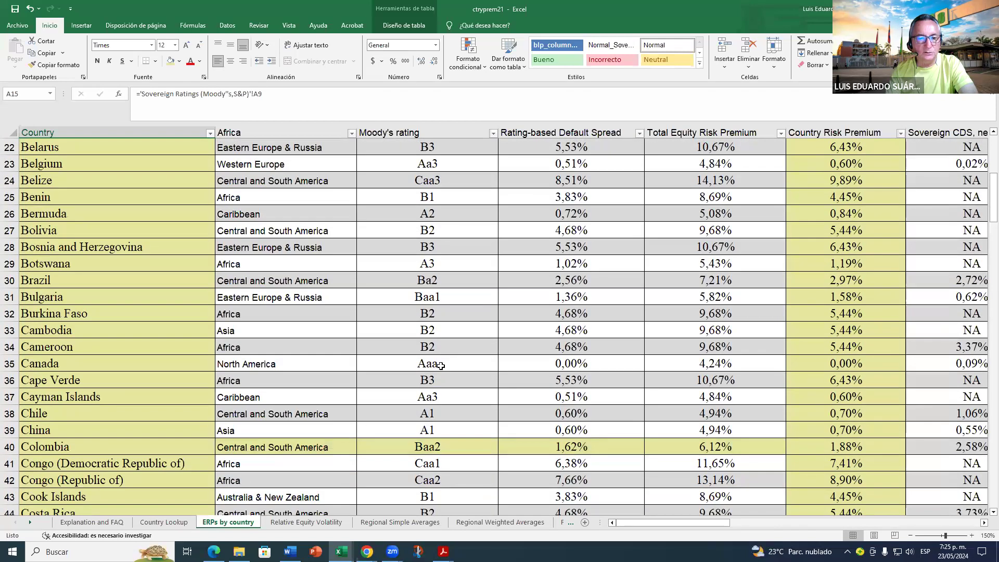
left_click(440, 366)
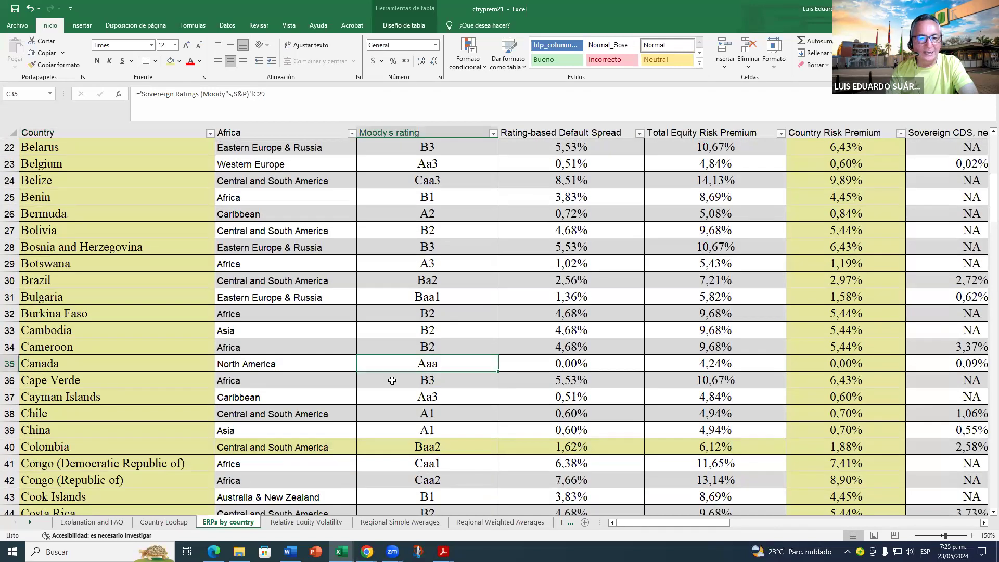
scroll(452, 374, "down", 2)
scroll(458, 354, "down", 2)
scroll(453, 343, "down", 4)
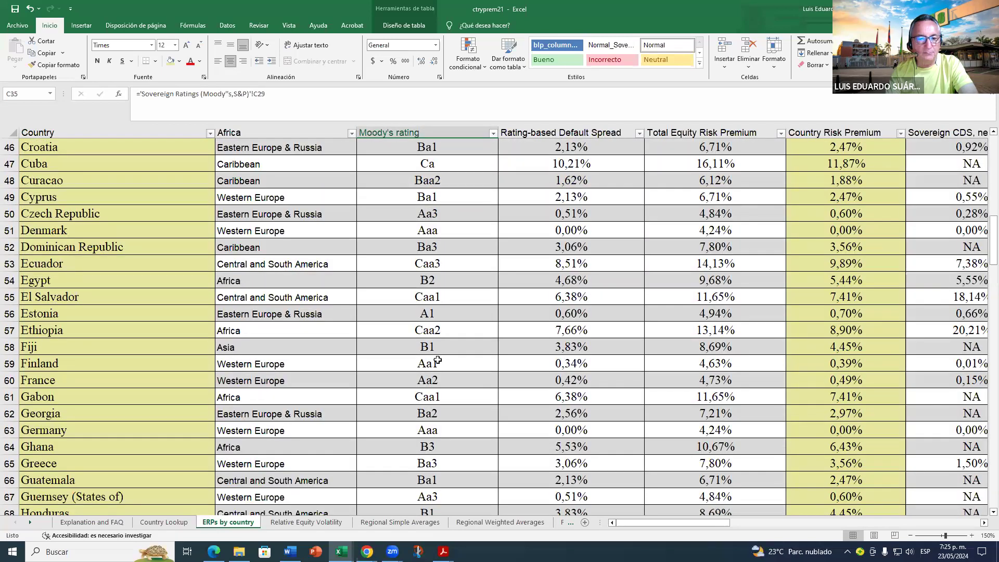
scroll(438, 361, "down", 1)
left_click(440, 384)
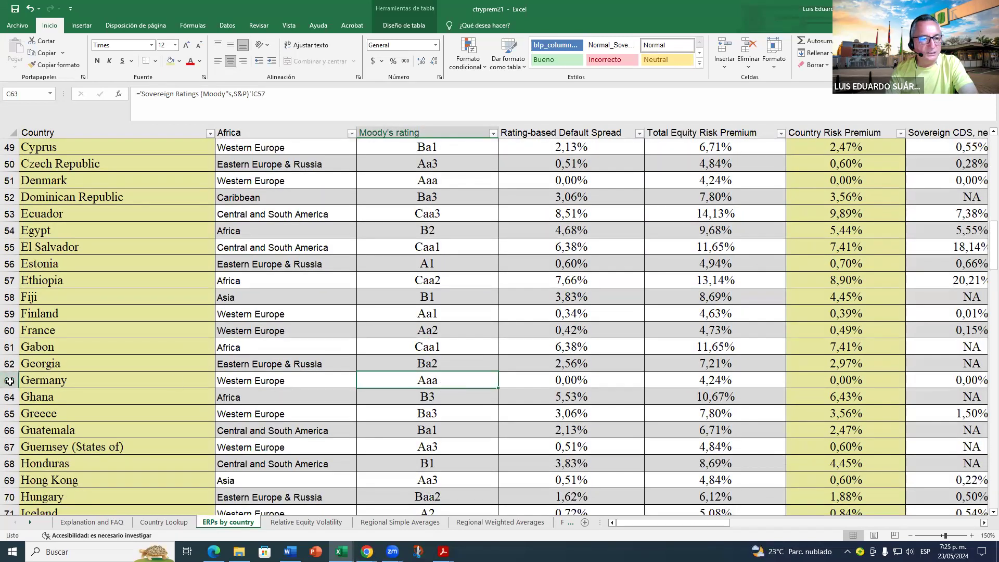
left_click(73, 380)
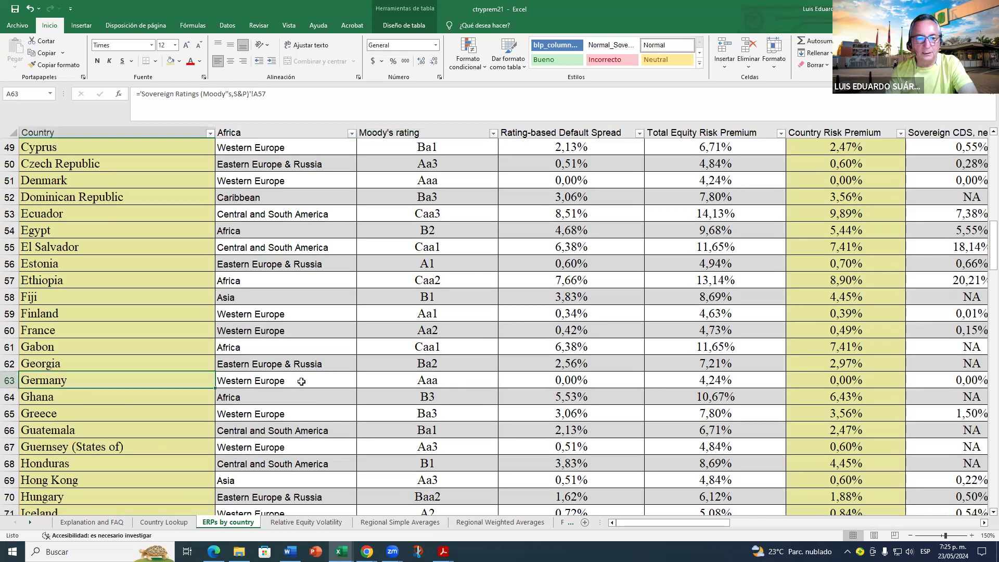
Step: Inspect Austria's Aa1 rating and how its 0,39% country risk premium is computed
scroll(437, 383, "down", 2)
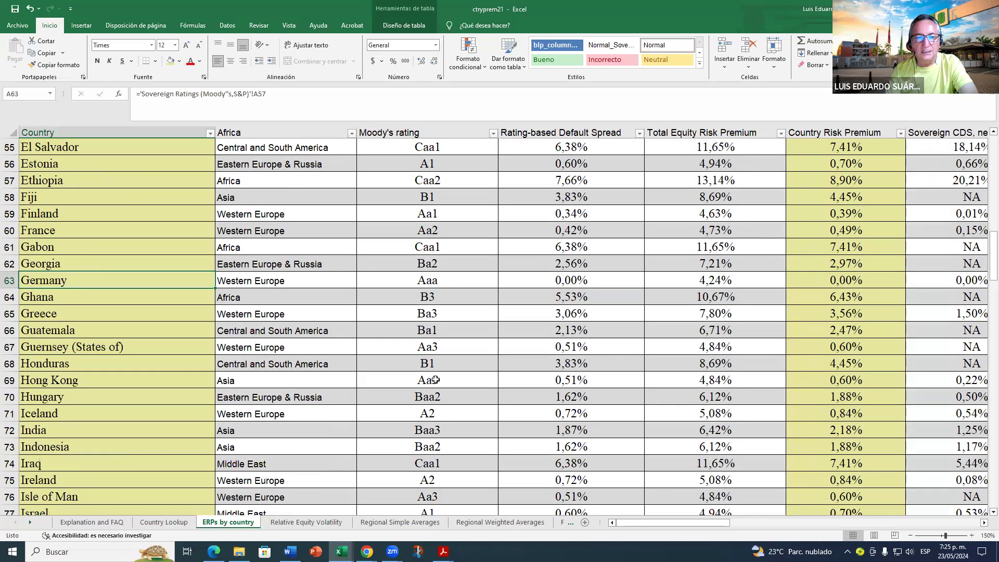
scroll(436, 380, "up", 13)
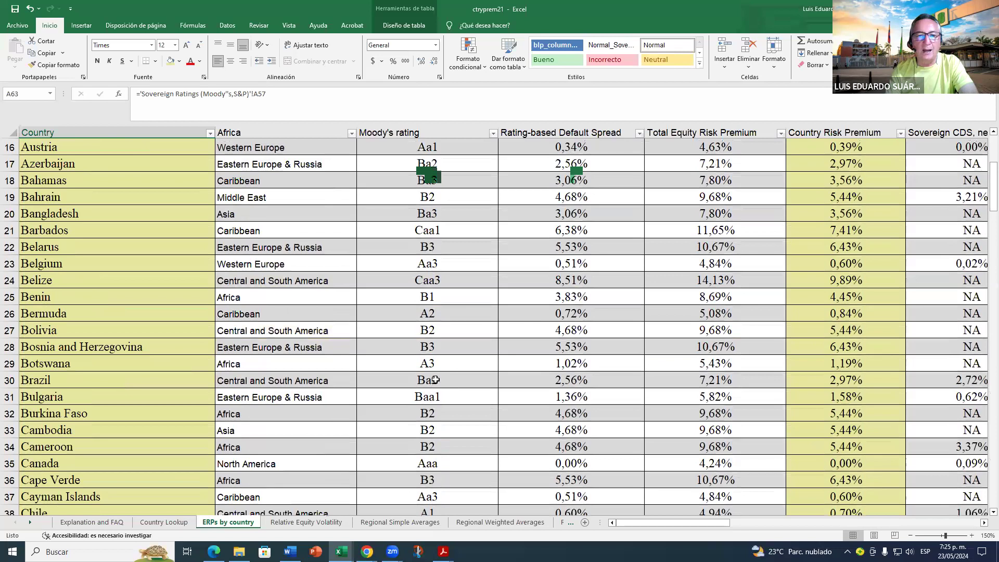
scroll(435, 380, "up", 3)
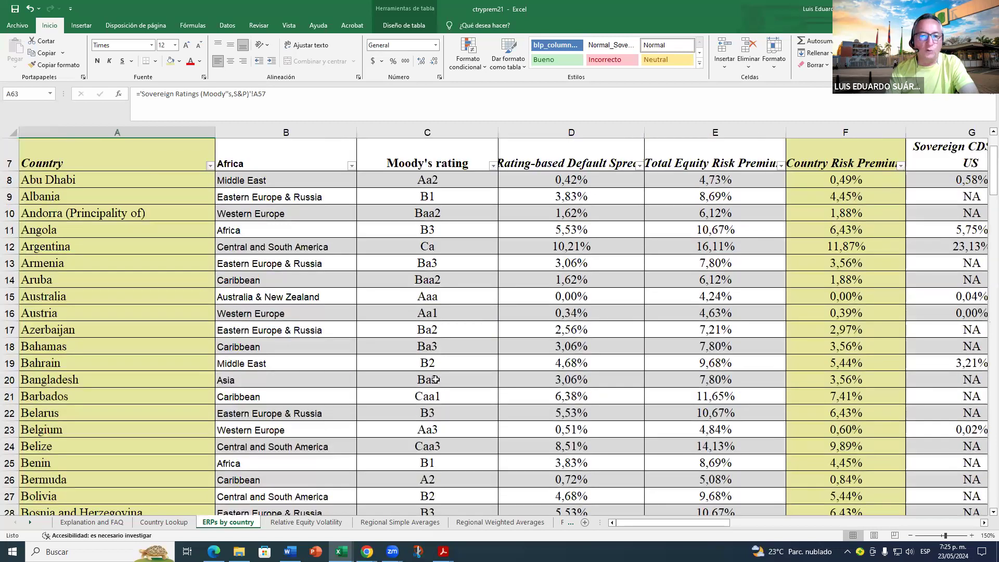
left_click(432, 301)
left_click(426, 310)
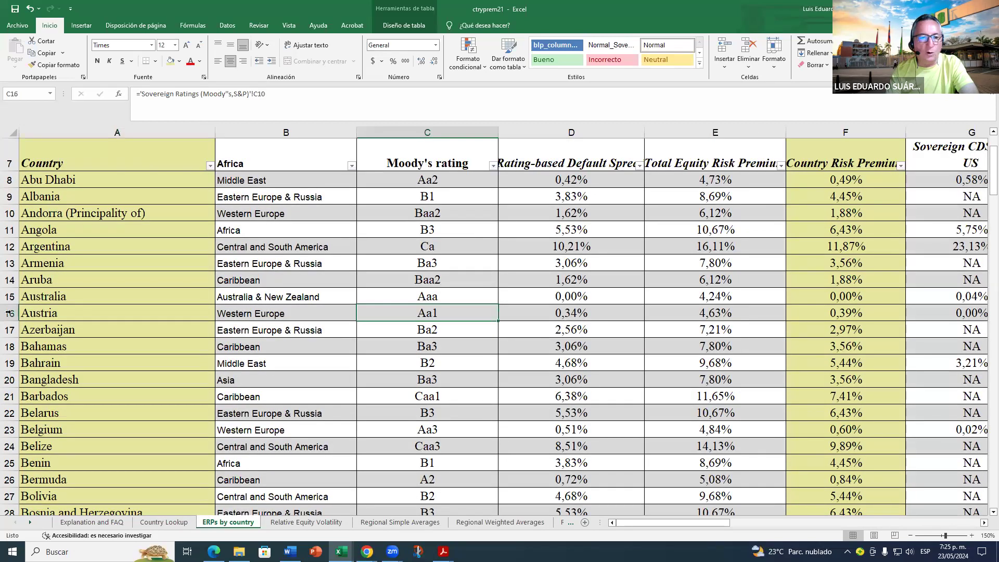
left_click(32, 314)
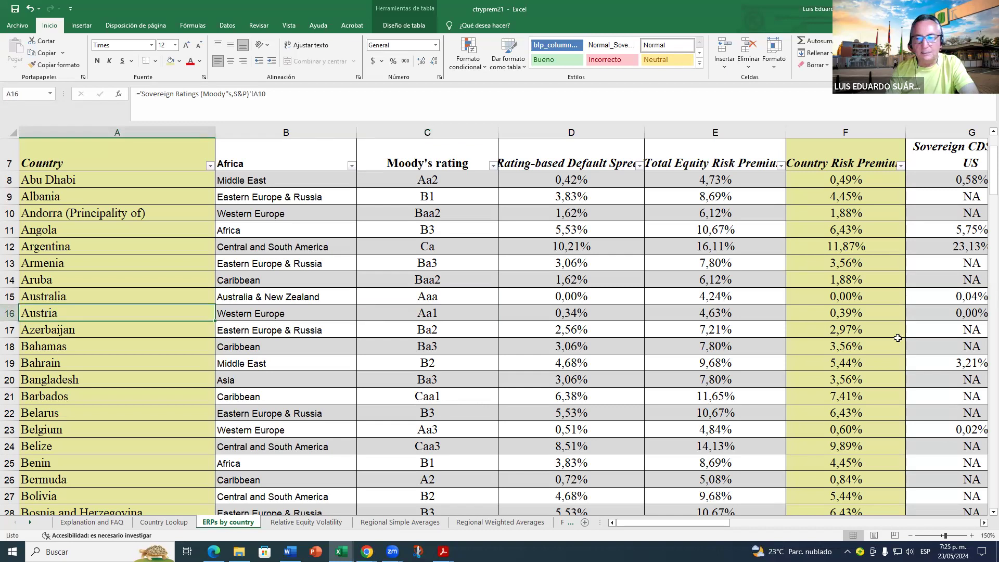
left_click(854, 311)
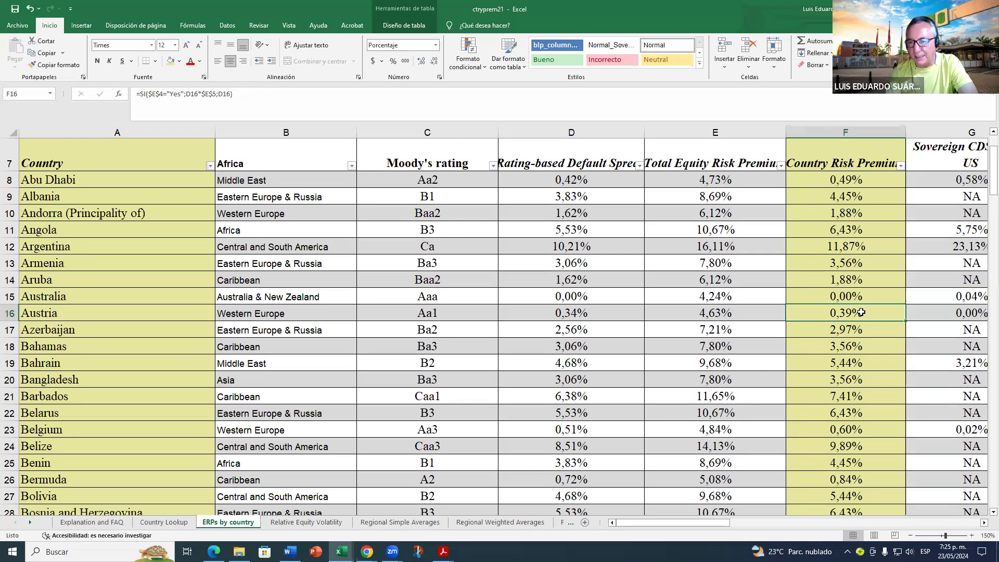
left_click(447, 316)
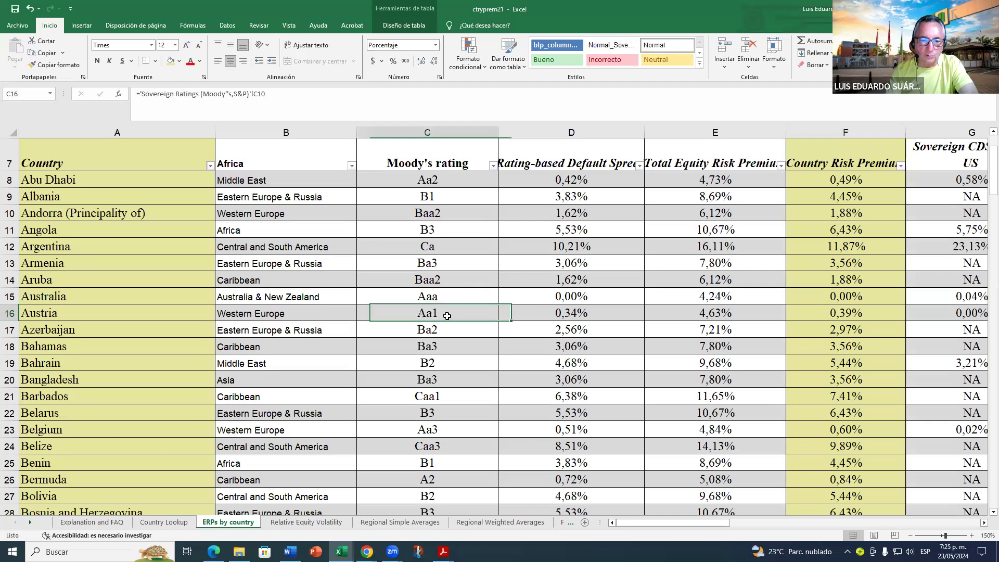
Step: Compare France's 0,49% country risk premium formula with Austria's
scroll(447, 316, "down", 2)
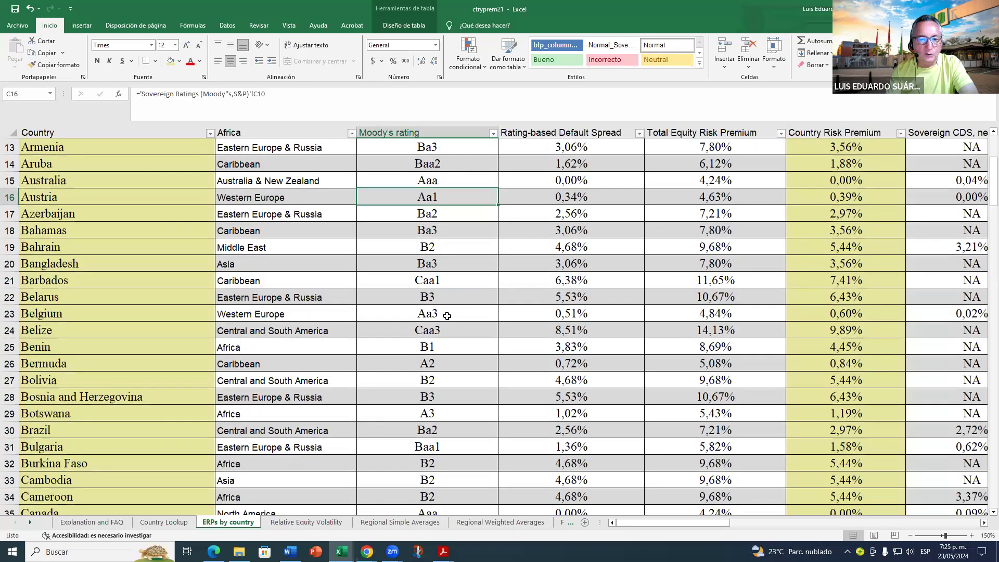
scroll(447, 316, "down", 1)
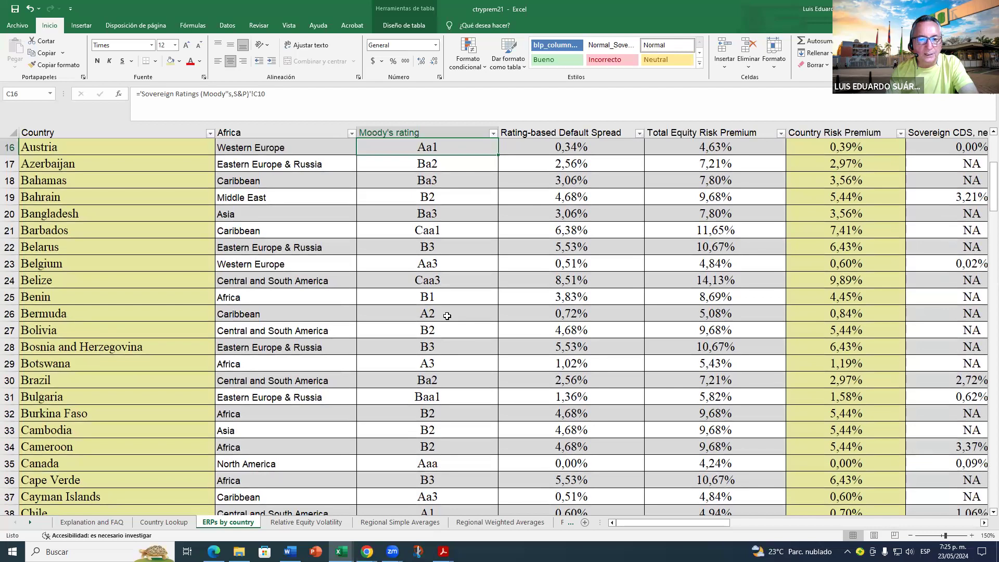
scroll(447, 316, "down", 2)
scroll(447, 316, "down", 4)
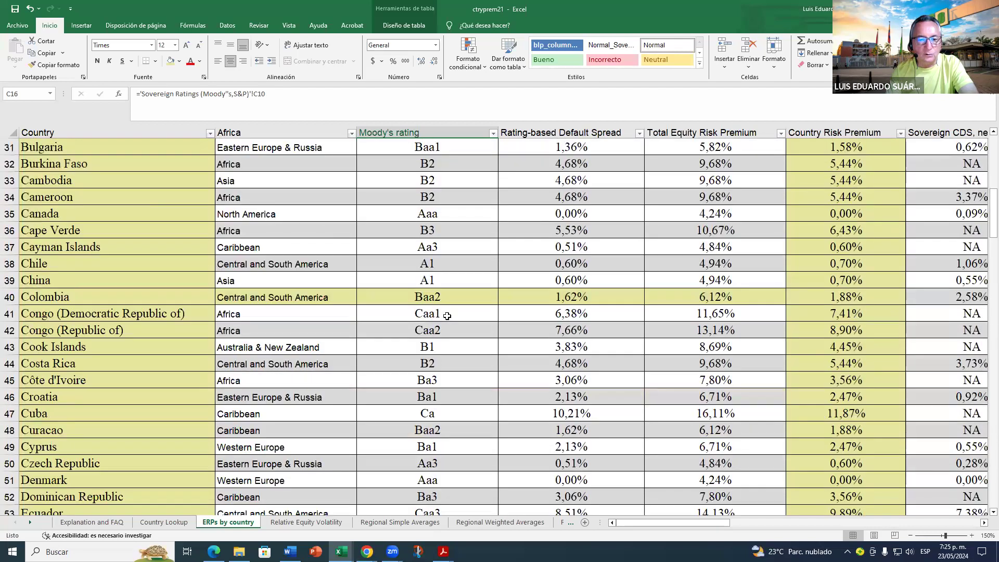
scroll(447, 316, "down", 4)
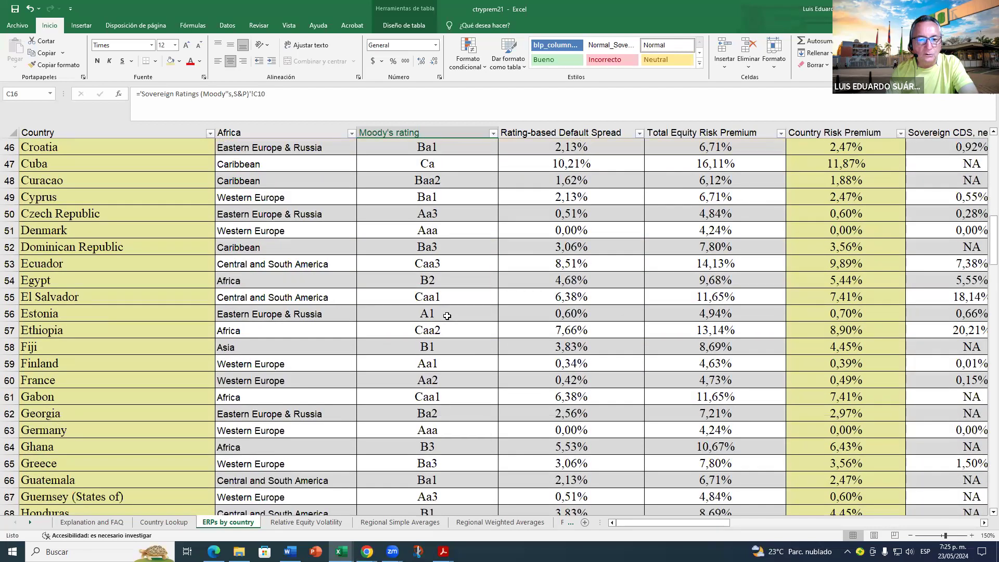
left_click(66, 381)
left_click(849, 381)
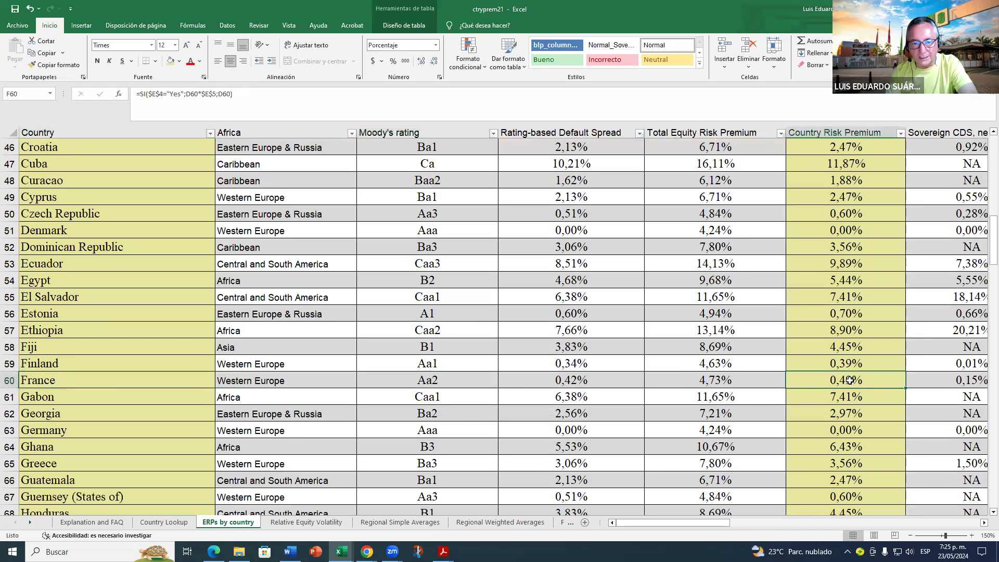
scroll(505, 243, "up", 6)
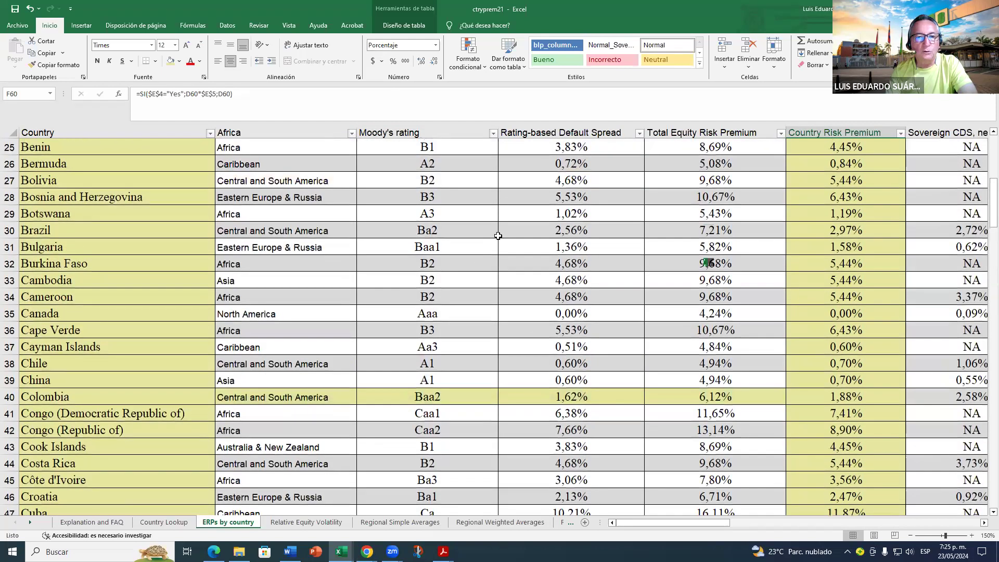
scroll(453, 208, "up", 1)
scroll(459, 206, "up", 2)
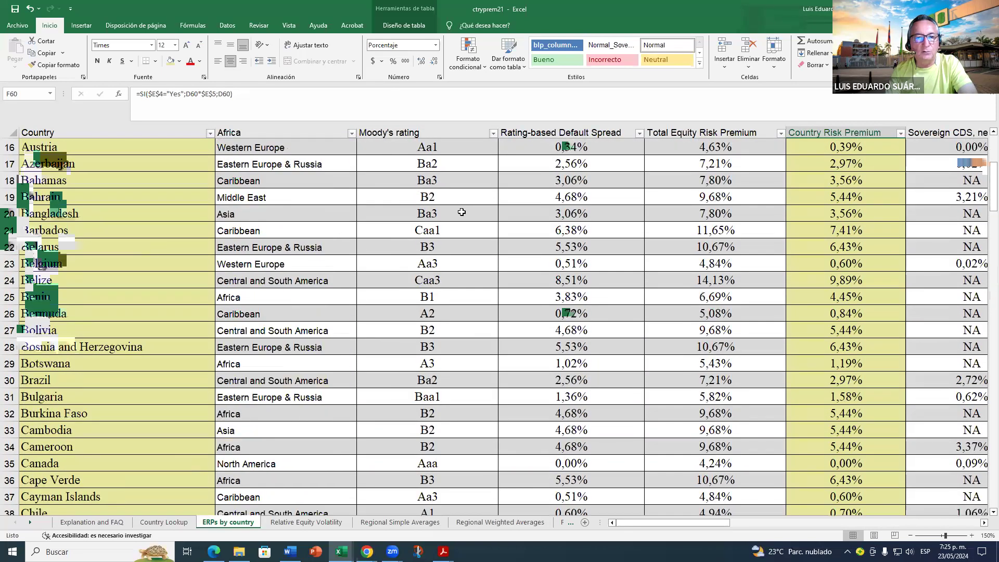
left_click(847, 148)
scroll(164, 339, "down", 11)
scroll(156, 345, "down", 3)
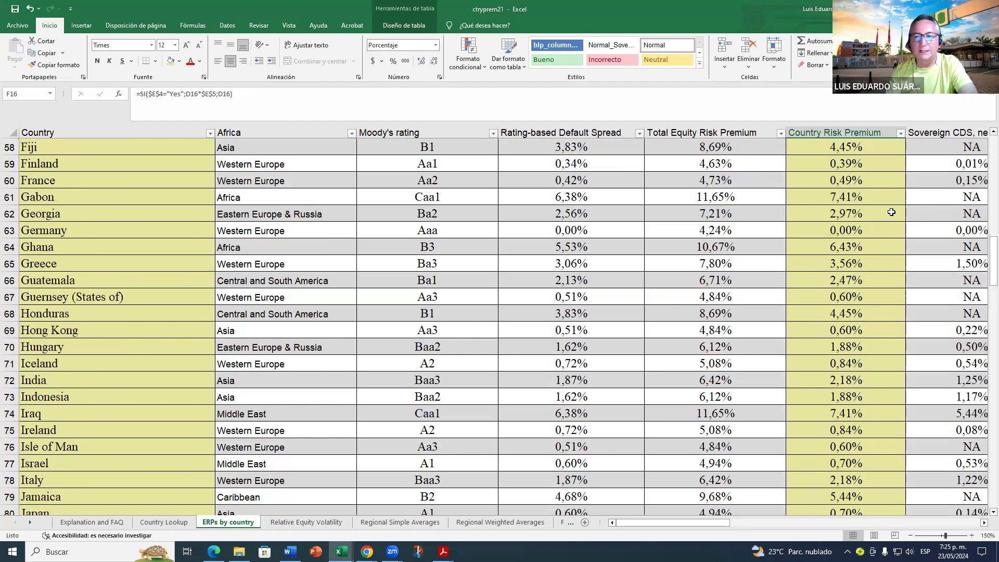
left_click(870, 181)
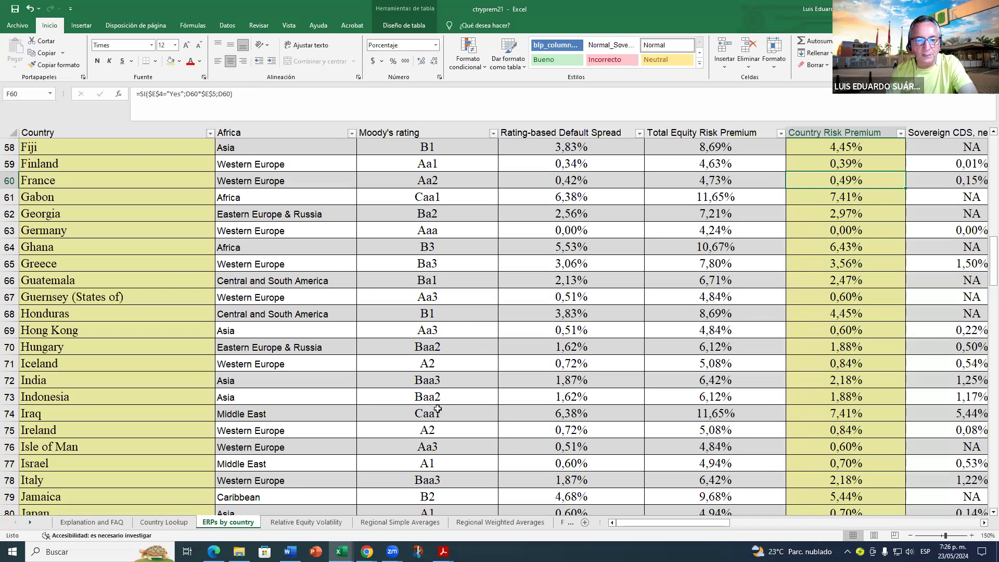
Step: Check Bulgaria's 1,58% premium and Brazil's Ba2 rating with its 2,97% premium
scroll(448, 364, "up", 4)
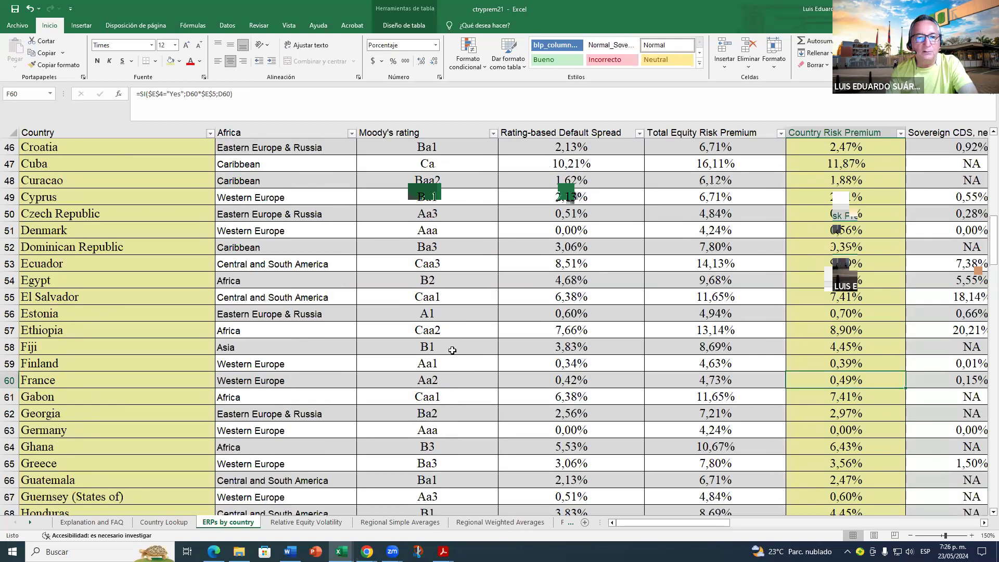
scroll(452, 350, "up", 4)
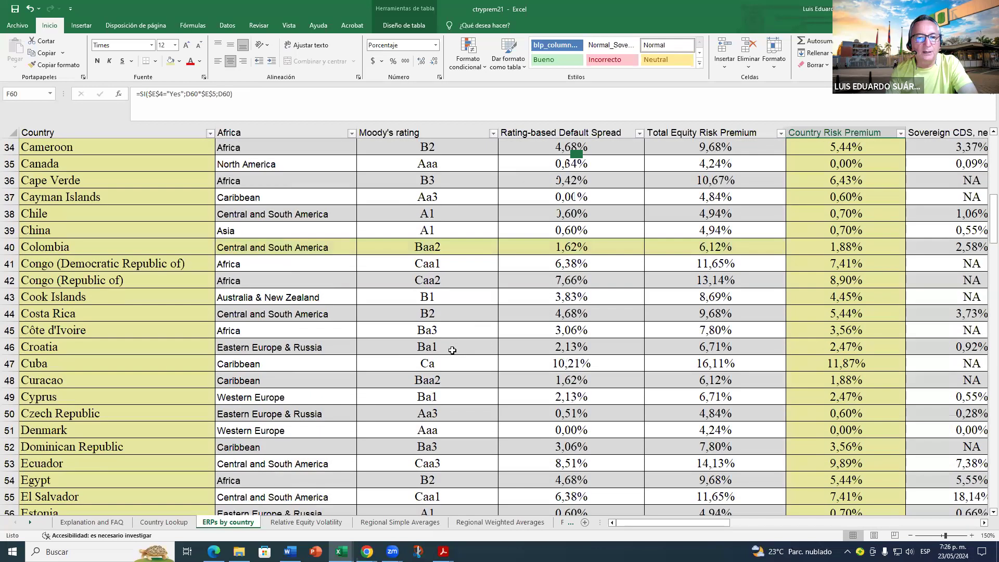
scroll(452, 350, "up", 3)
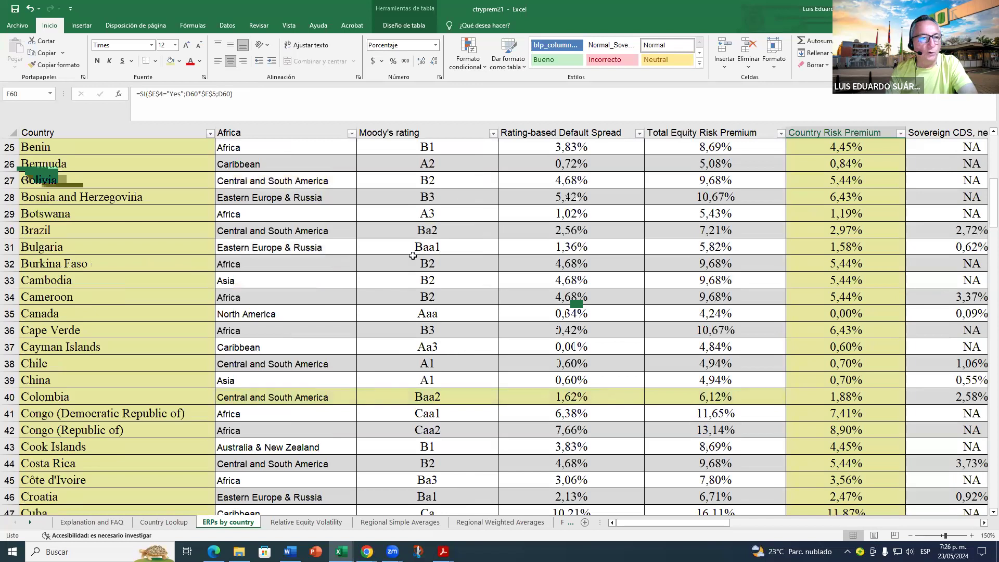
left_click(148, 249)
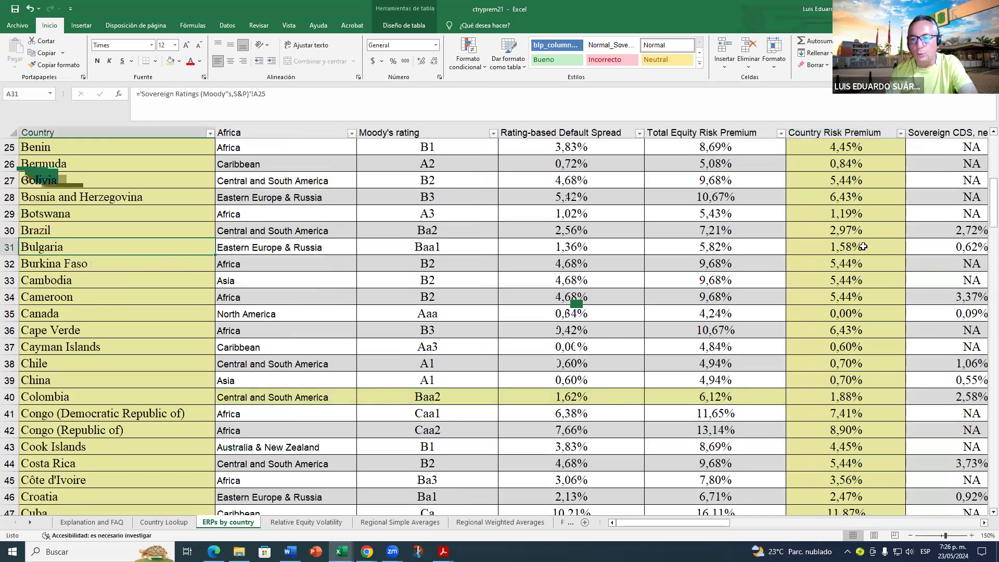
left_click(863, 247)
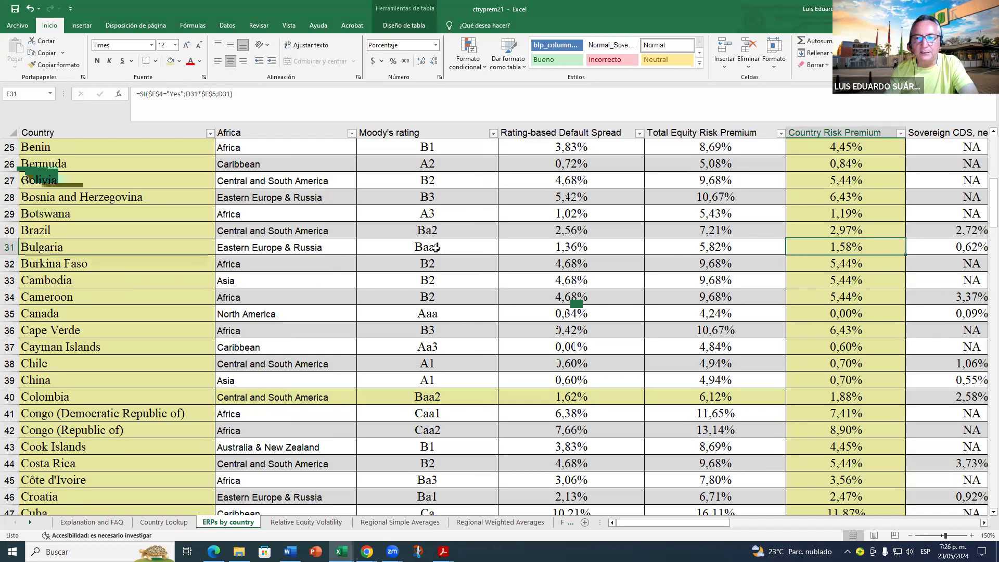
left_click(420, 231)
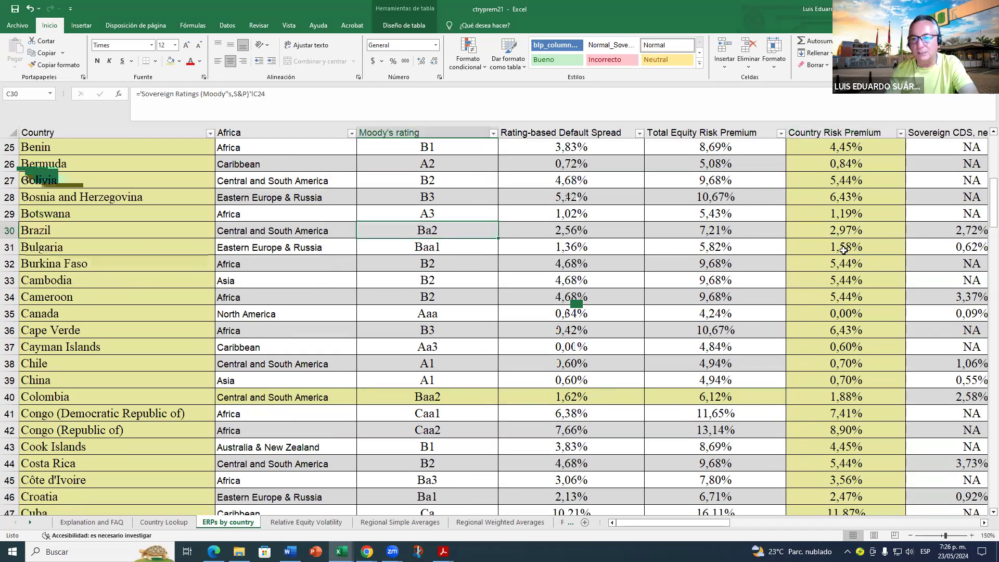
left_click(822, 228)
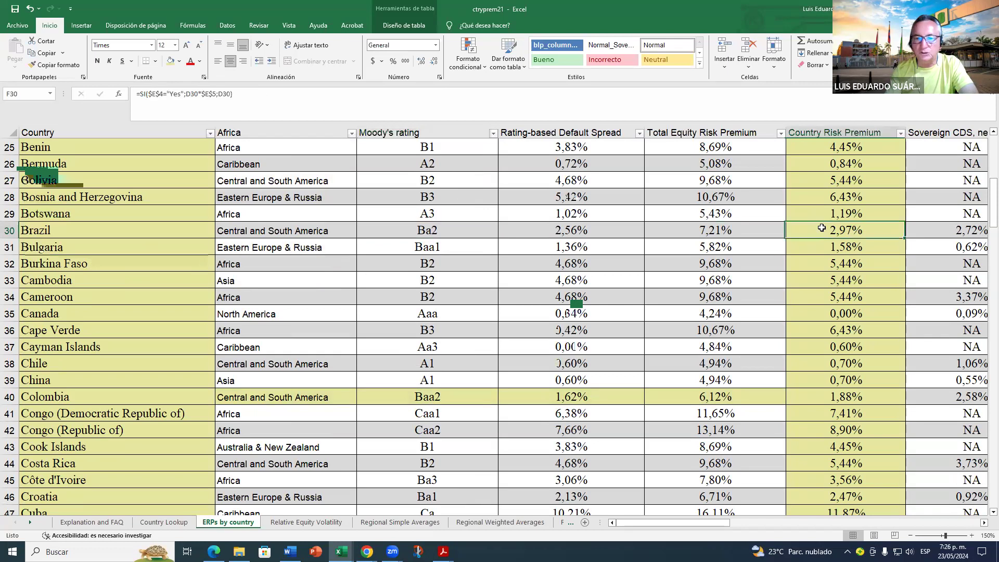
left_click(96, 227)
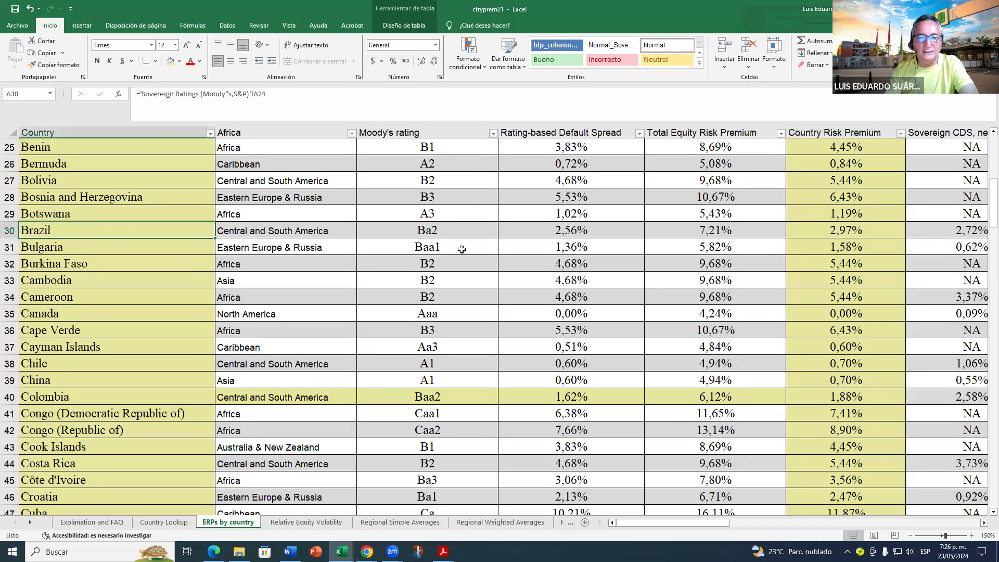
Step: Check Cameroon (B2, 5,44%), Cape Verde (B3), and Colombia (Baa2, 1,88%)
left_click(435, 300)
left_click(860, 301)
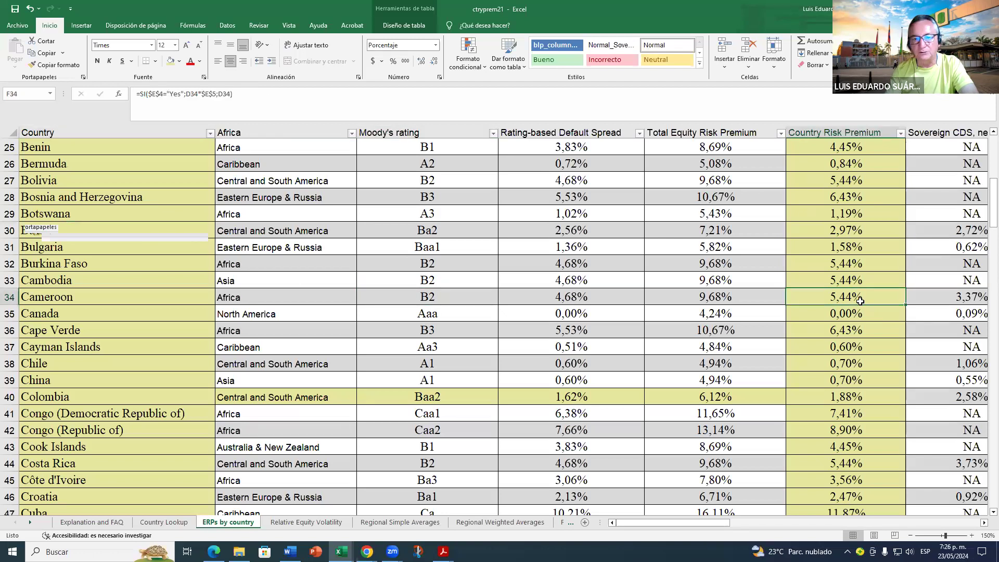
left_click(443, 331)
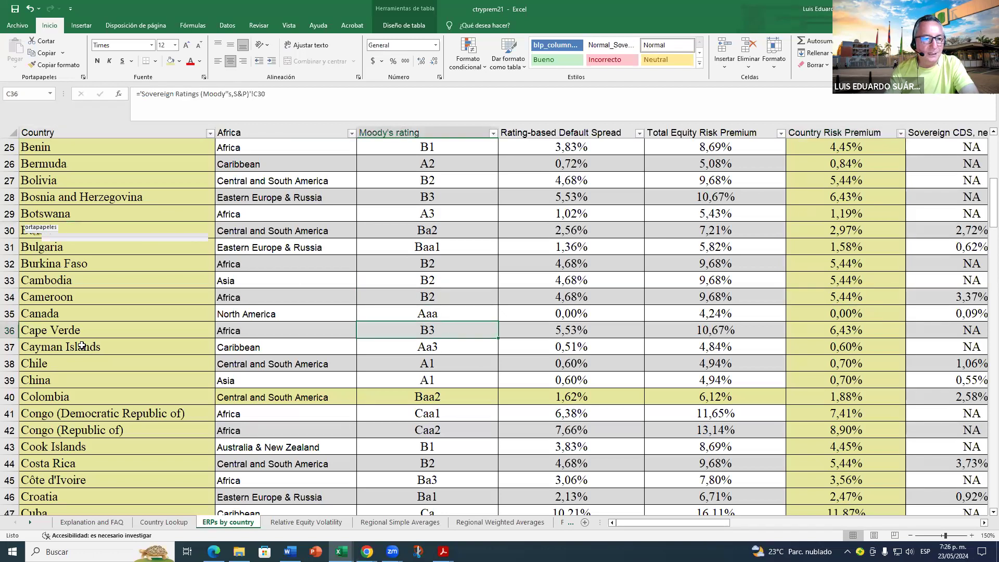
left_click(844, 329)
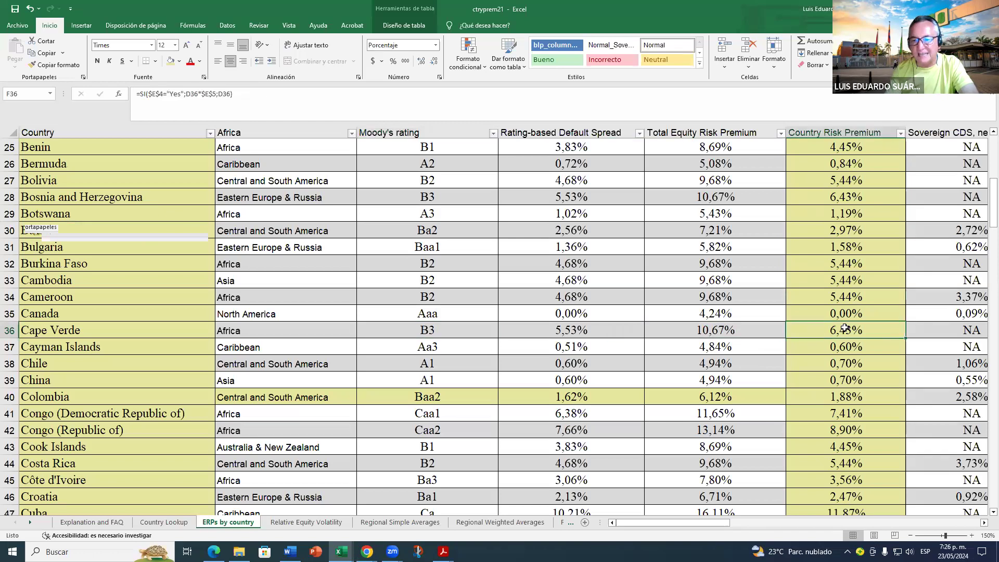
scroll(520, 367, "down", 1)
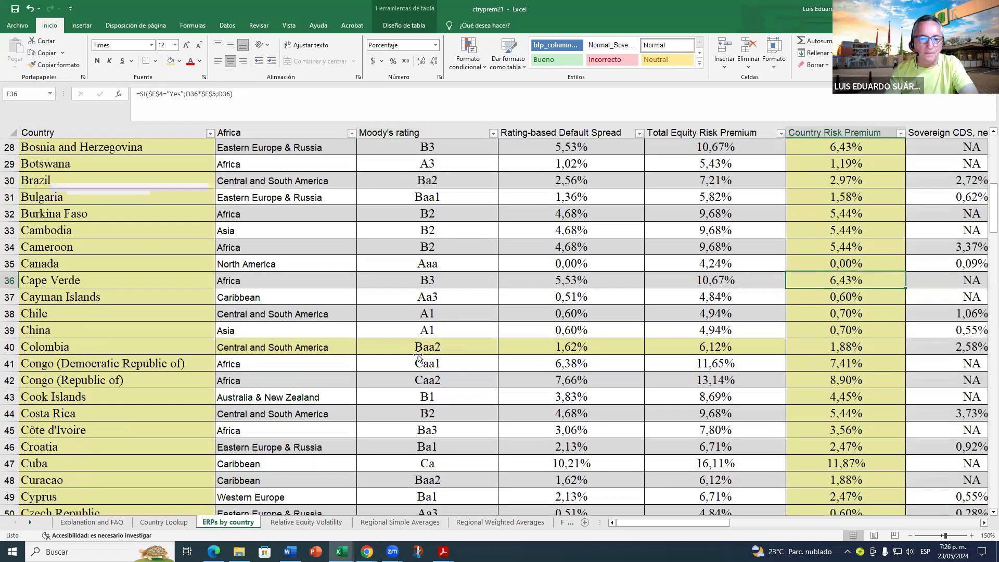
left_click(424, 349)
left_click(858, 349)
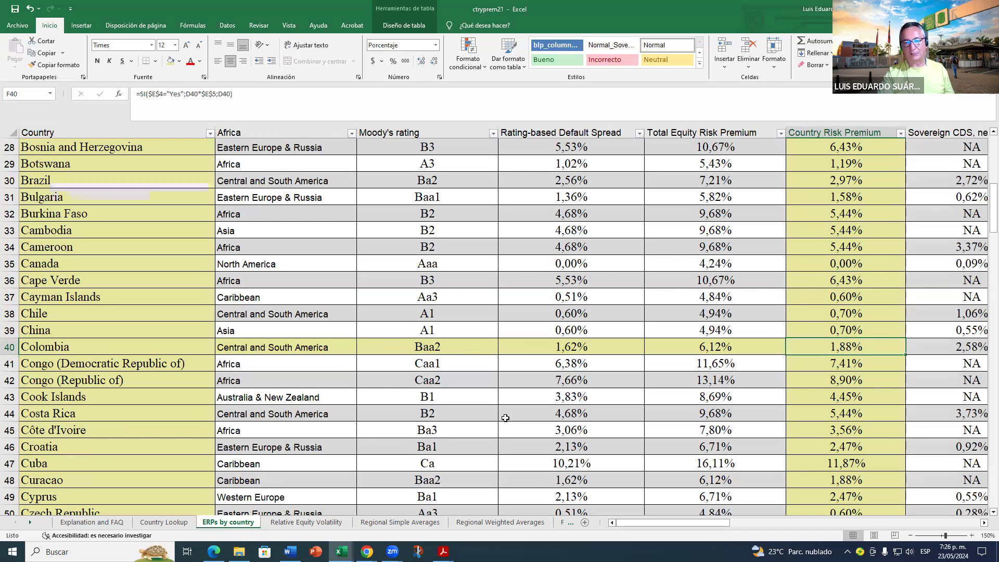
scroll(505, 418, "down", 1)
left_click(438, 380)
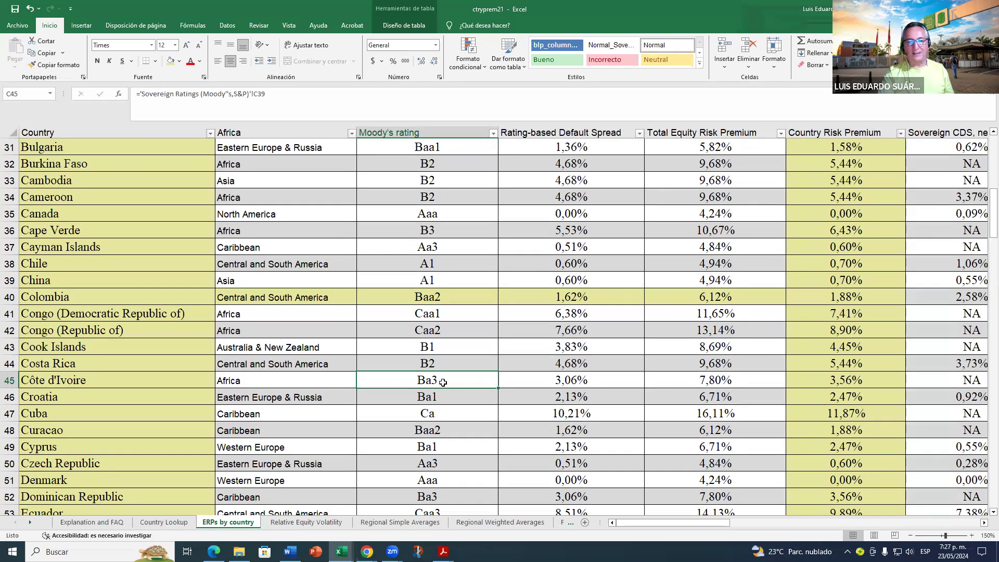
left_click(864, 381)
left_click(853, 296)
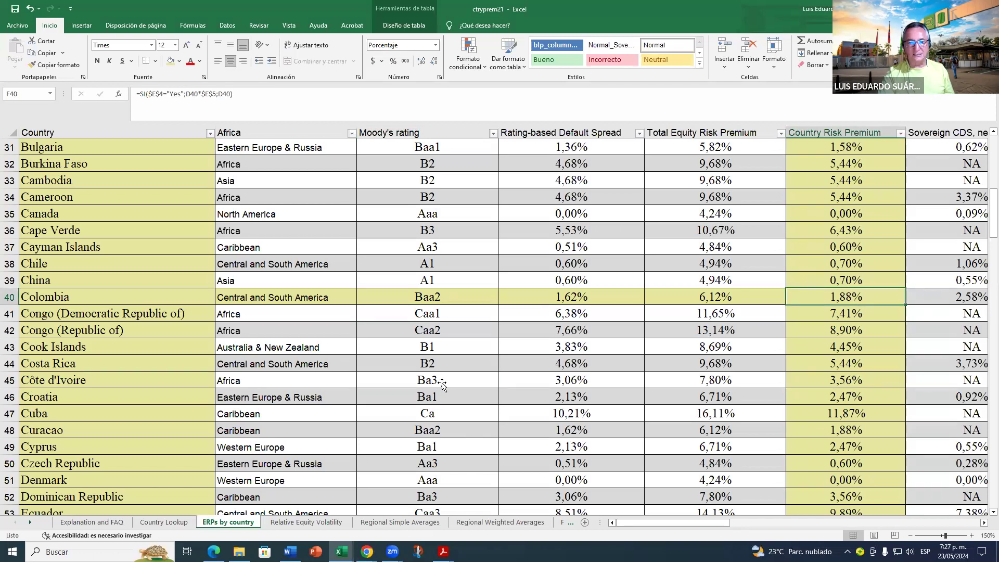
scroll(436, 385, "down", 2)
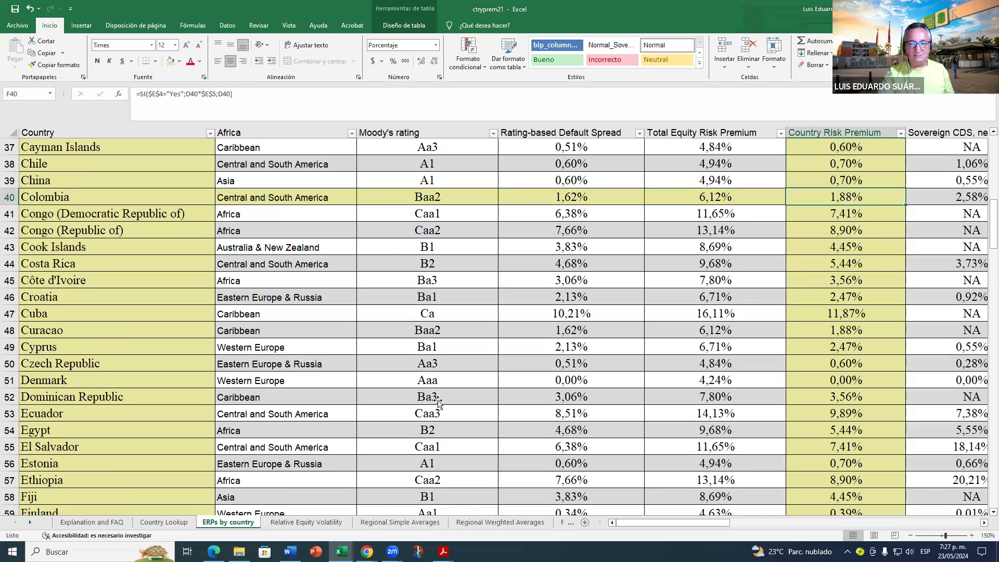
left_click(437, 399)
scroll(457, 397, "down", 1)
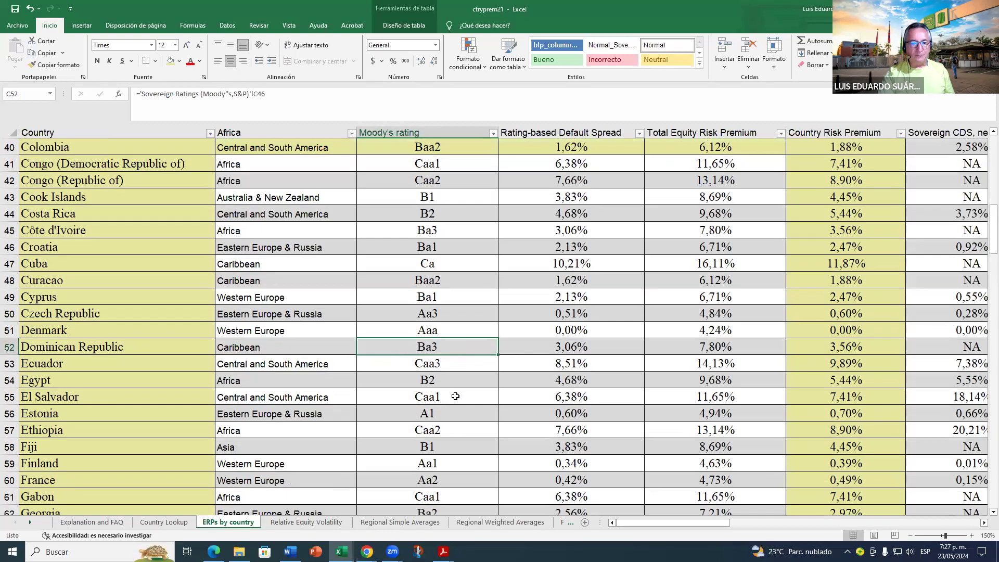
scroll(456, 396, "down", 5)
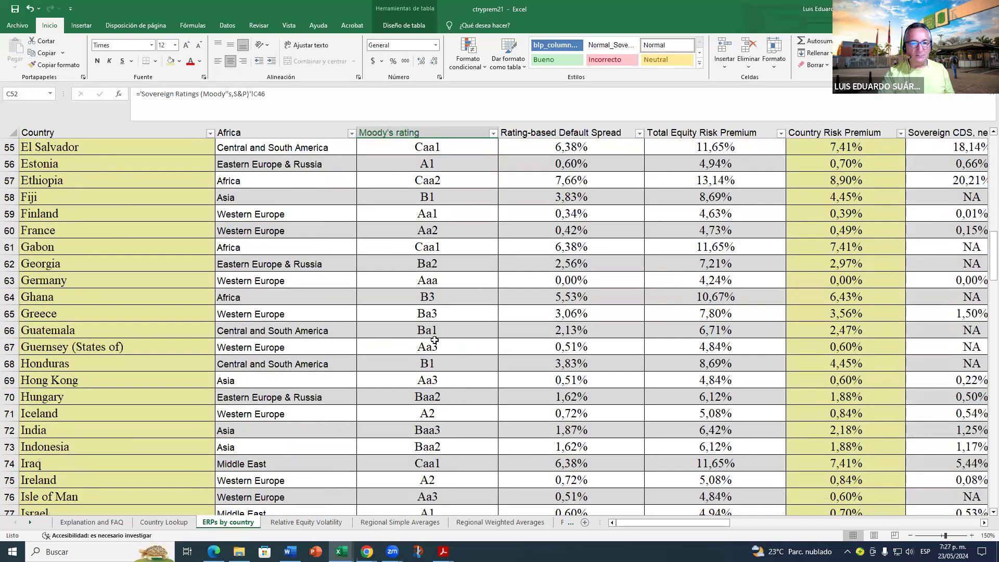
scroll(438, 401, "down", 2)
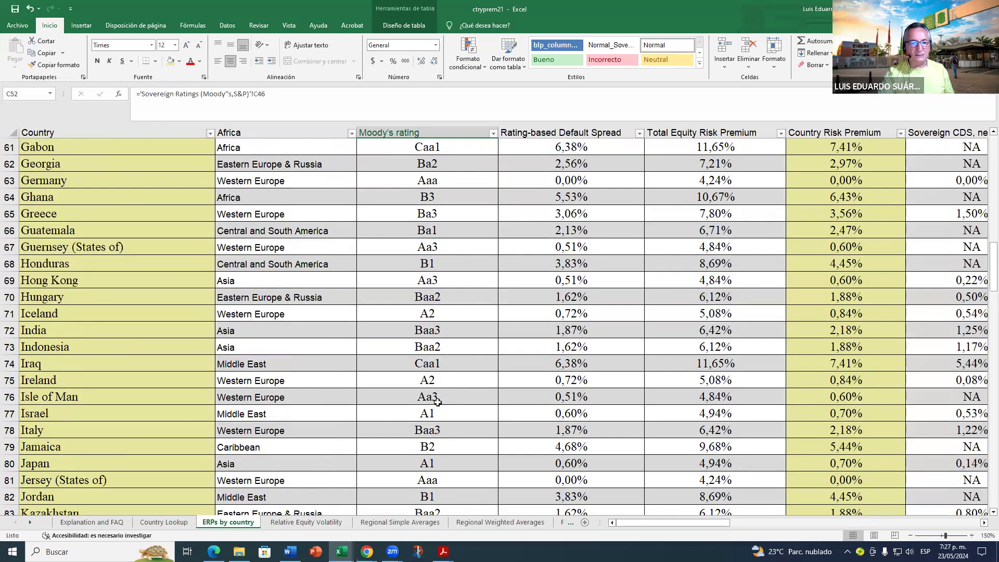
scroll(438, 401, "down", 1)
left_click(427, 313)
left_click(436, 379)
left_click(847, 384)
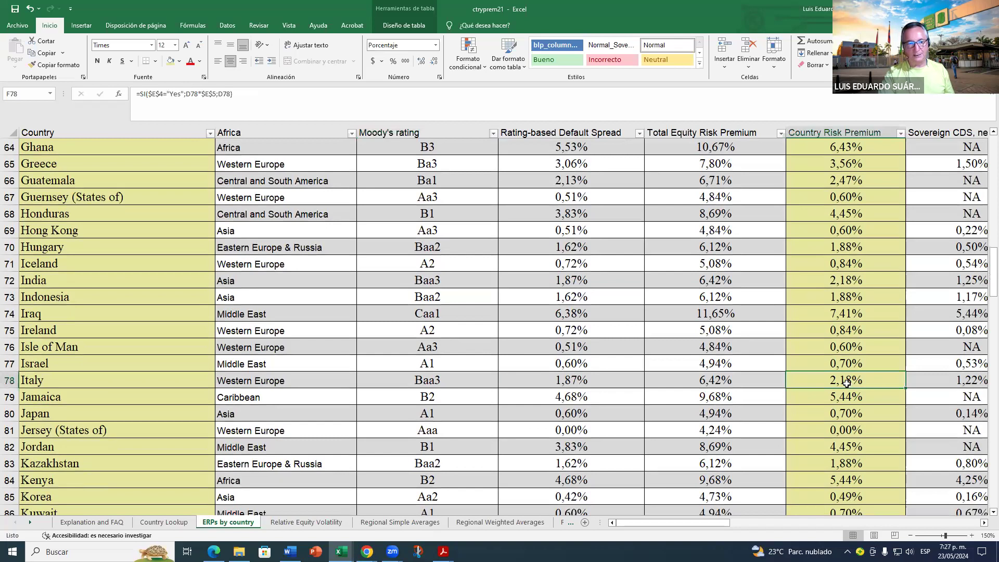
left_click(91, 381)
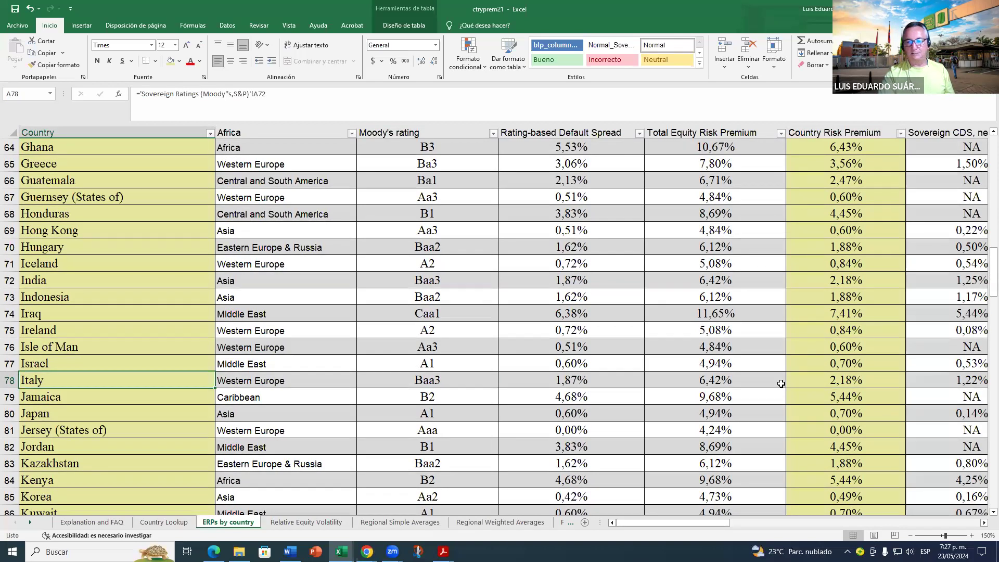
left_click(828, 381)
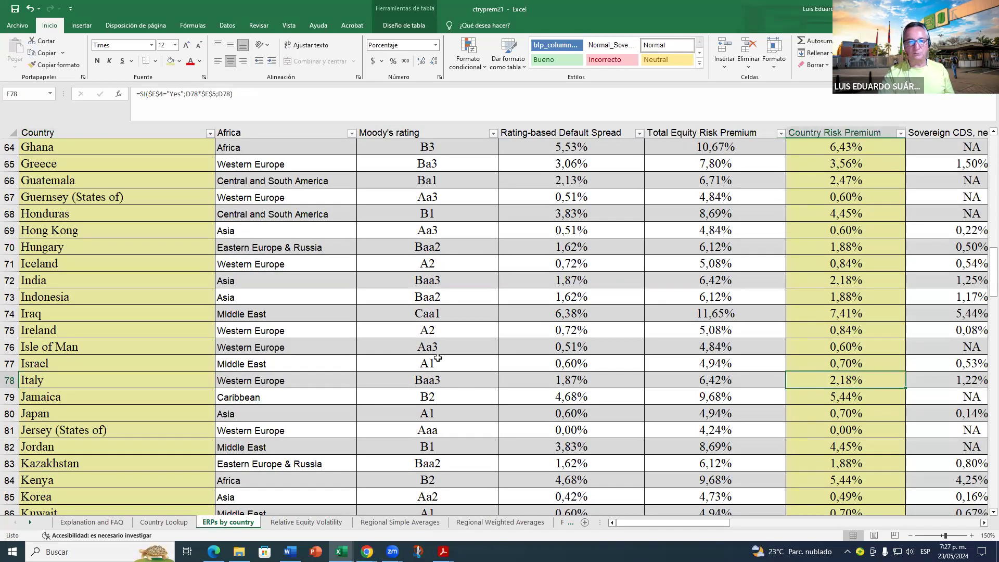
scroll(779, 314, "up", 3)
scroll(599, 342, "down", 14)
scroll(241, 374, "down", 18)
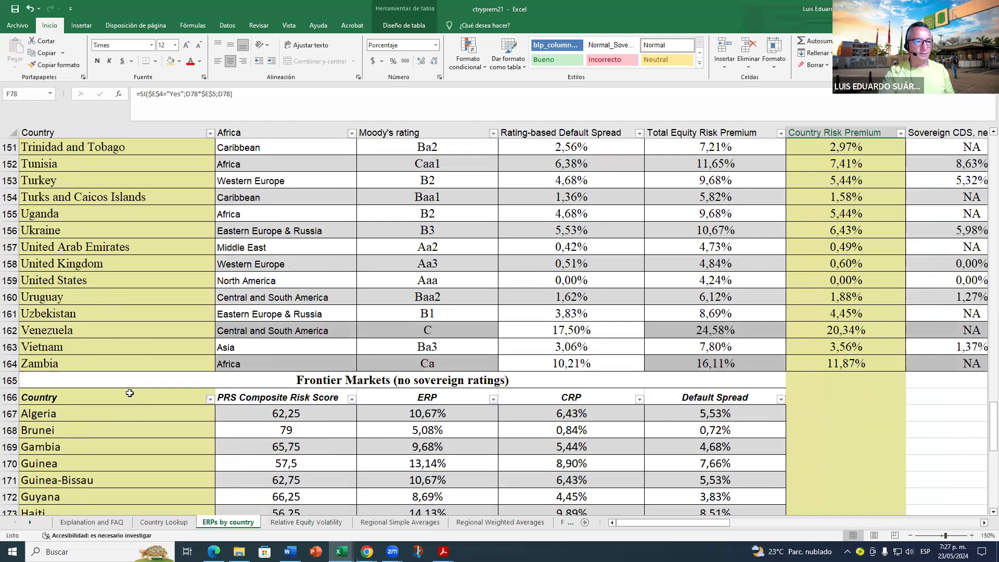
Step: Check Venezuela's C rating and 20,34% premium against Zambia's Ca rating
scroll(135, 391, "down", 3)
scroll(295, 356, "up", 2)
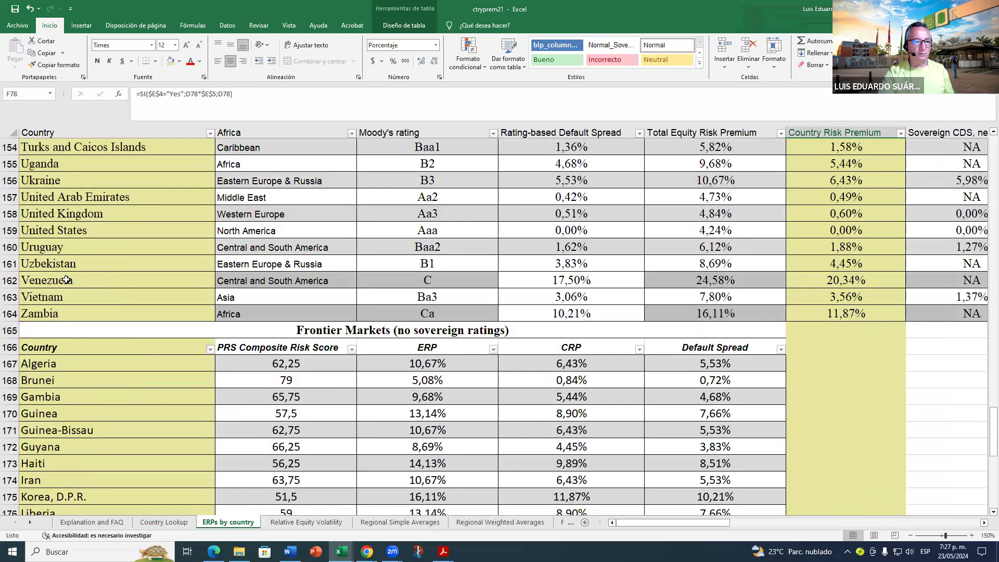
left_click(66, 280)
left_click(452, 282)
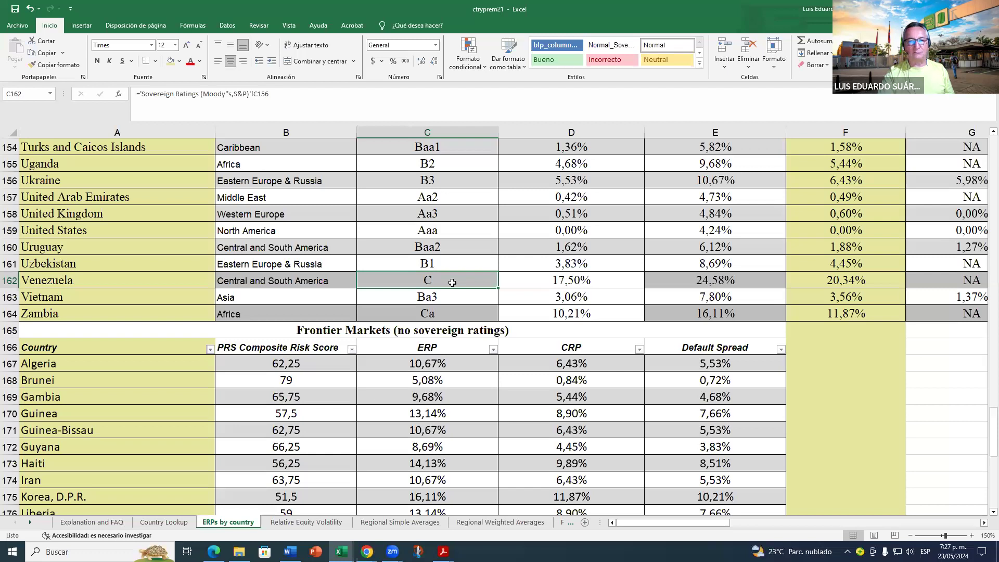
left_click(437, 313)
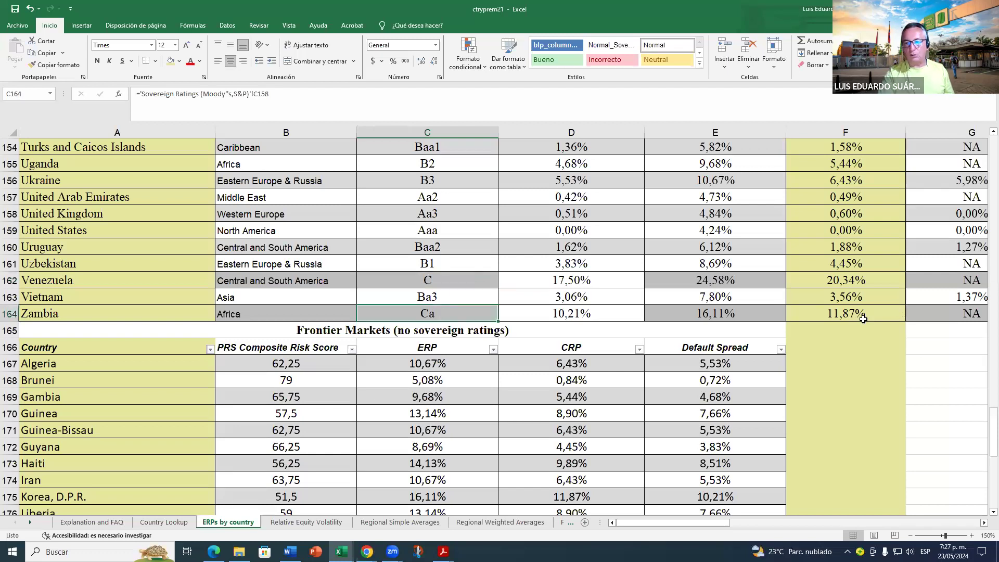
left_click(802, 299)
left_click(440, 283)
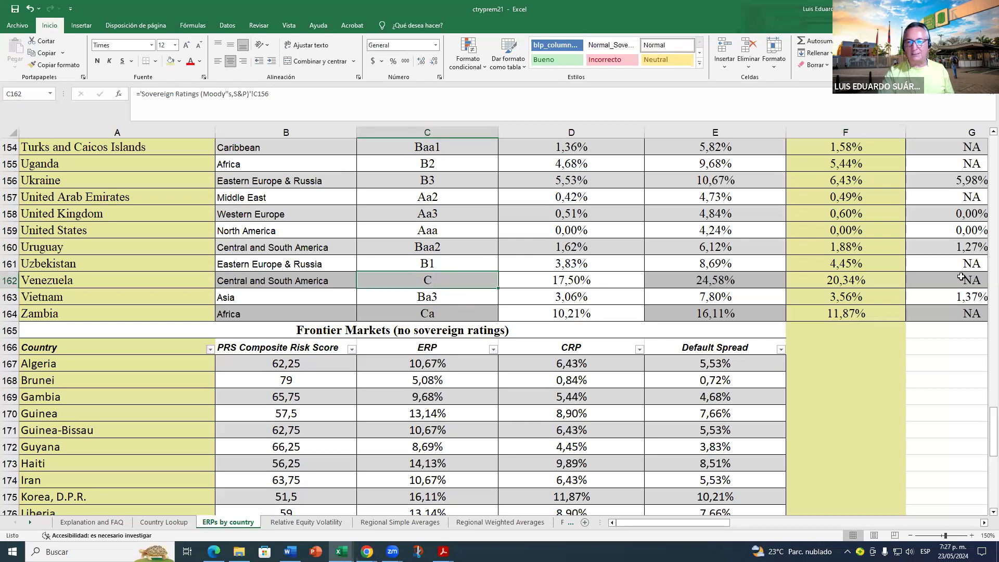
left_click(854, 282)
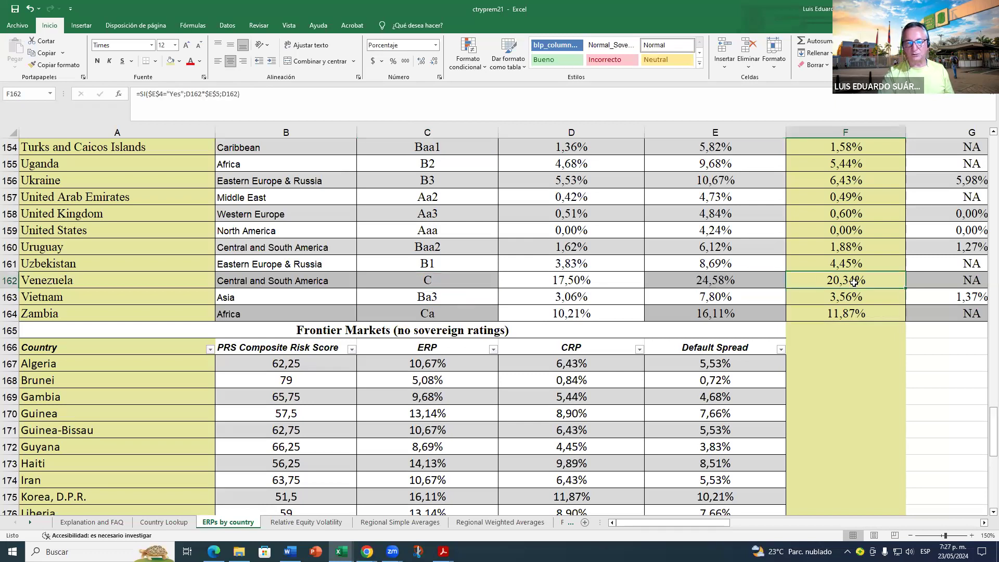
Step: Check Mozambique's 8,90% premium, Laos's Caa2 rating, and Gabon's Caa1 rating with 7,41%
scroll(543, 321, "up", 5)
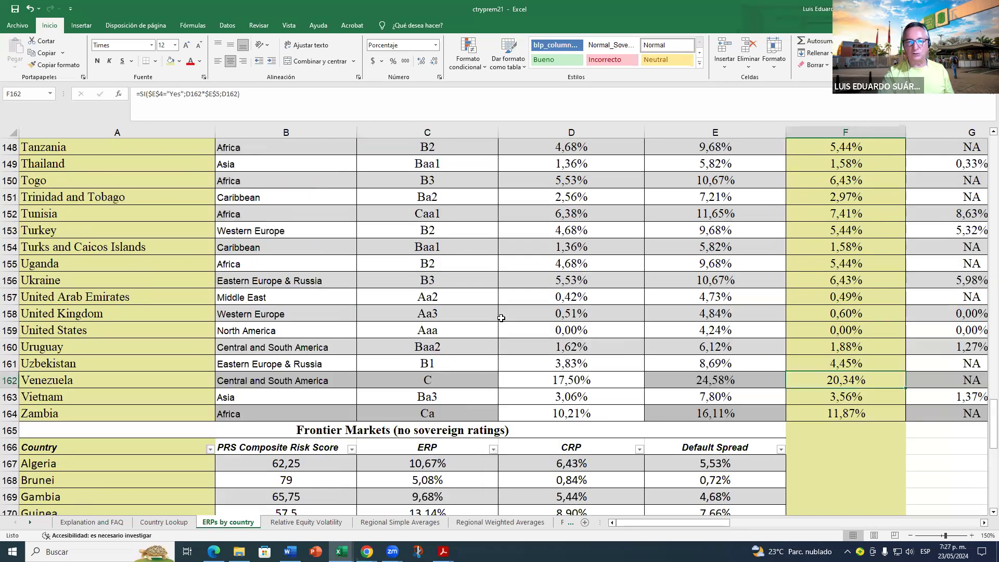
scroll(504, 318, "up", 11)
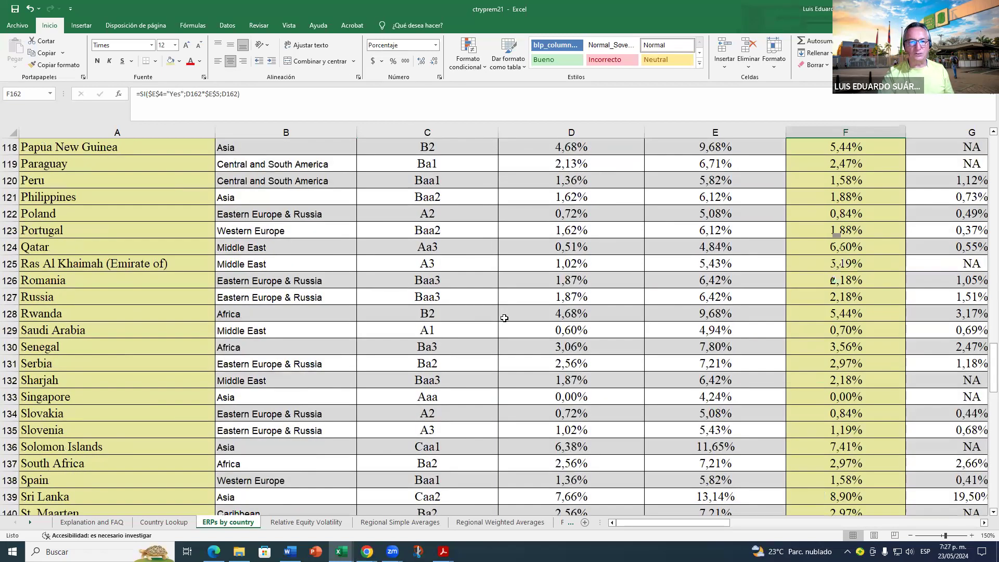
scroll(489, 310, "up", 1)
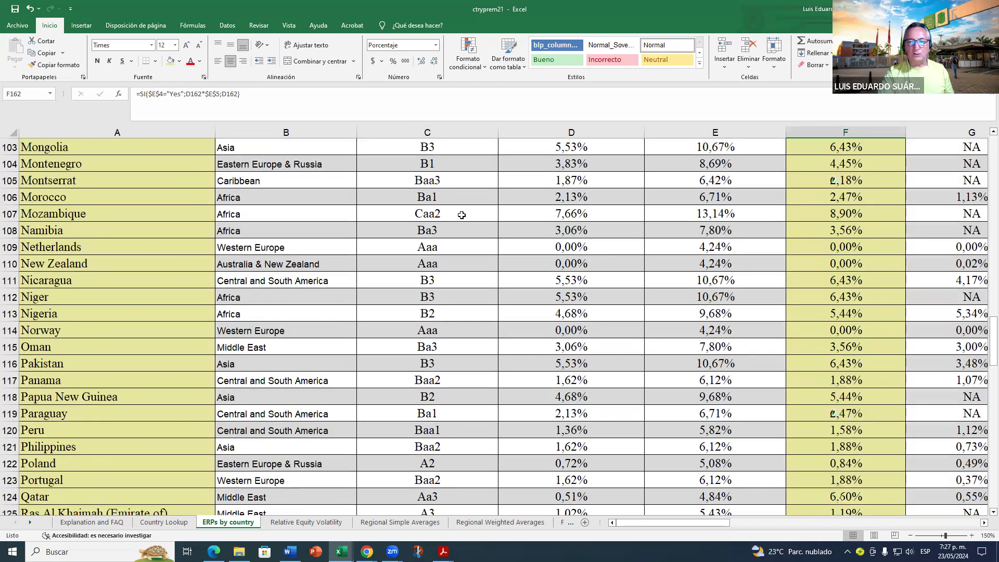
left_click(873, 212)
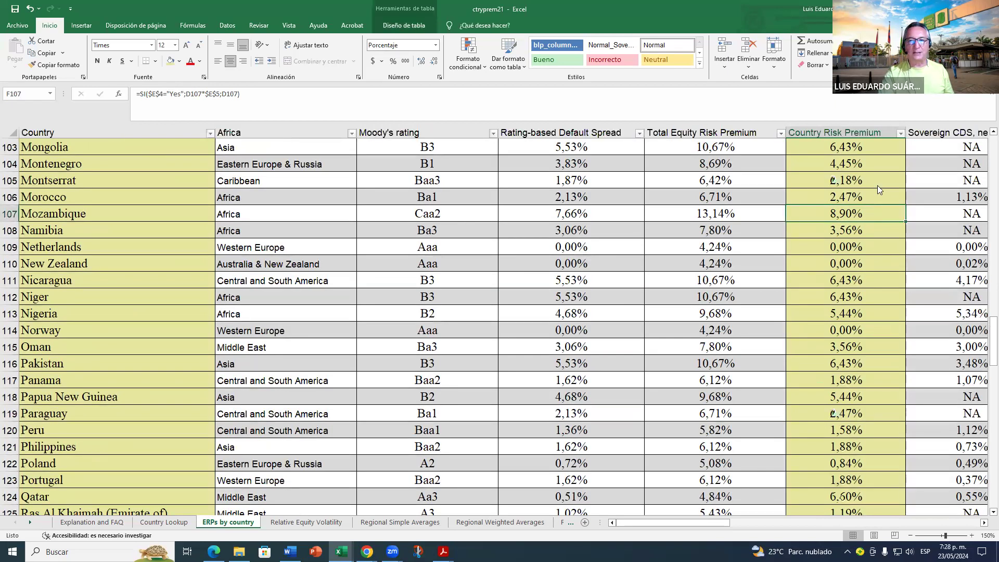
scroll(267, 370, "up", 5)
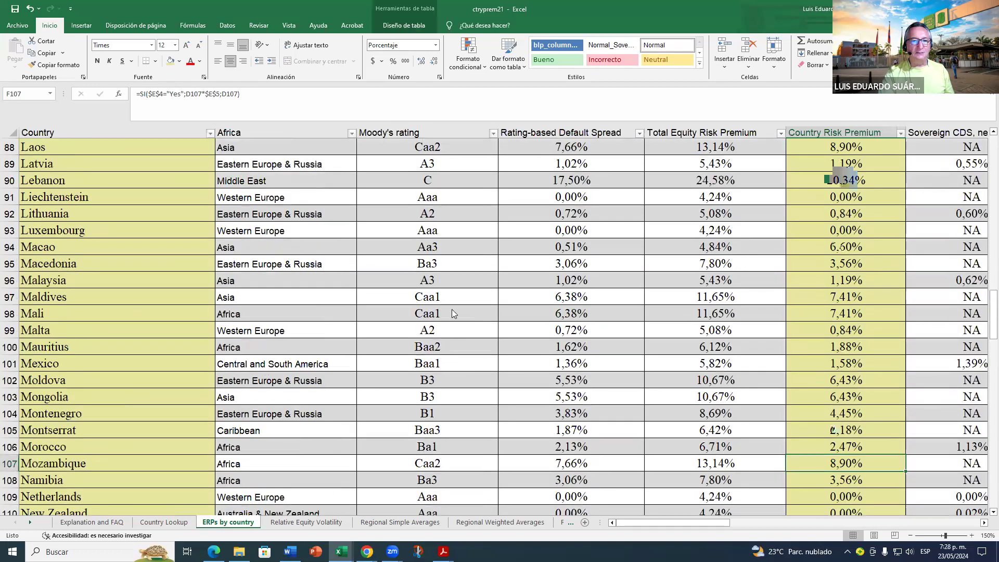
scroll(452, 312, "up", 2)
left_click(435, 253)
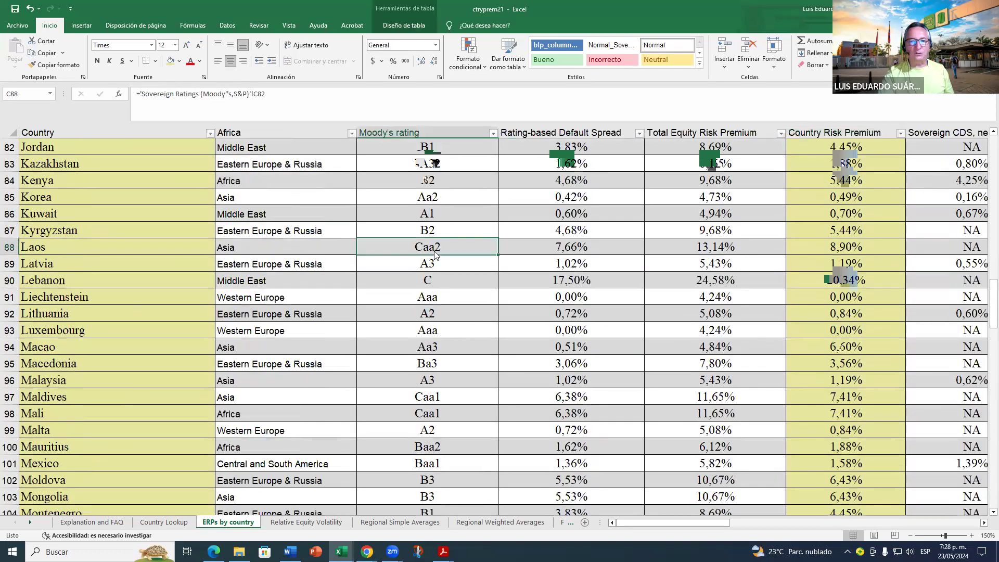
scroll(464, 256, "up", 4)
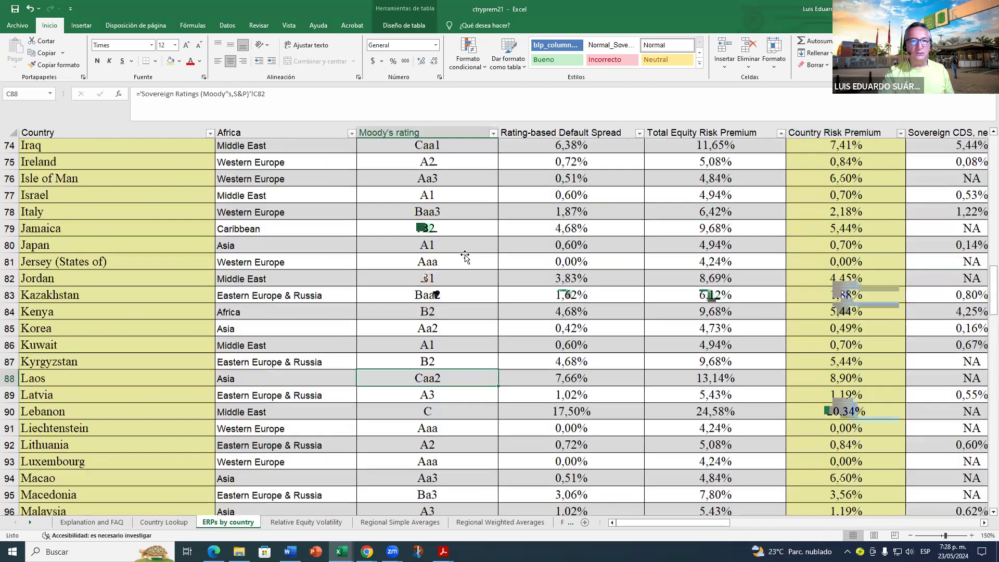
scroll(465, 257, "up", 4)
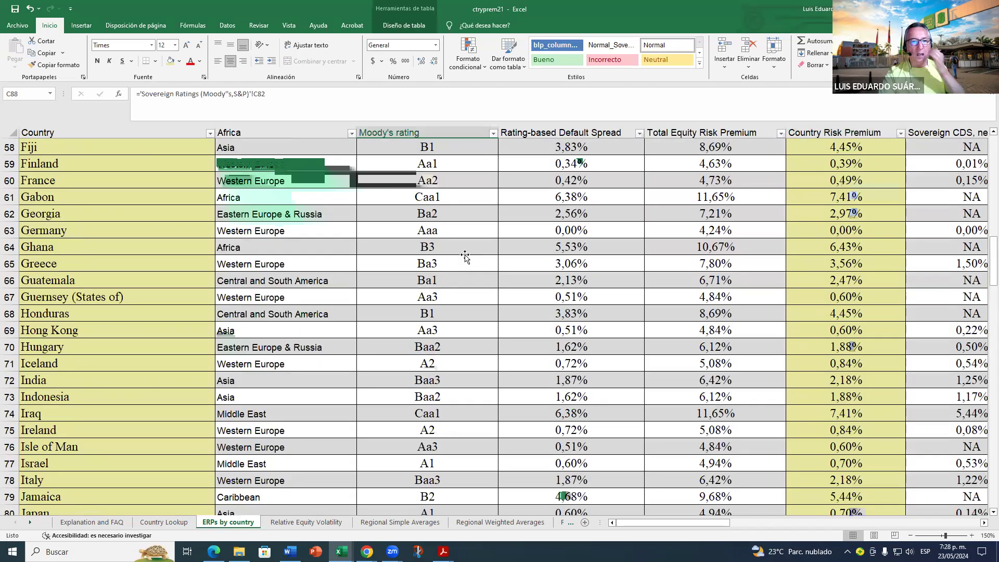
left_click(450, 201)
left_click(809, 195)
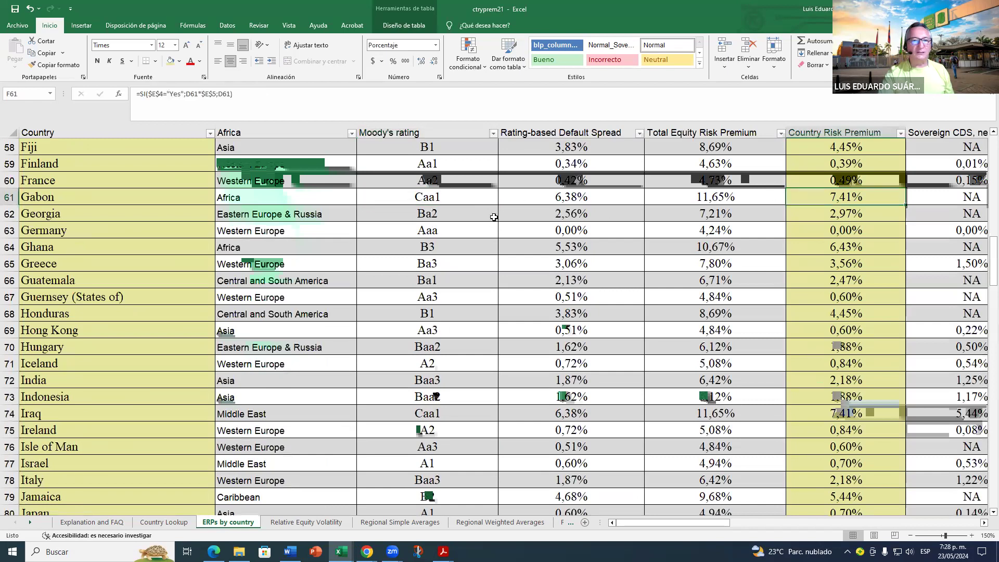
Step: Check Ecuador (Caa3, 9,89%), El Salvador's Caa1 rating, and Ethiopia's rating
scroll(456, 226, "up", 2)
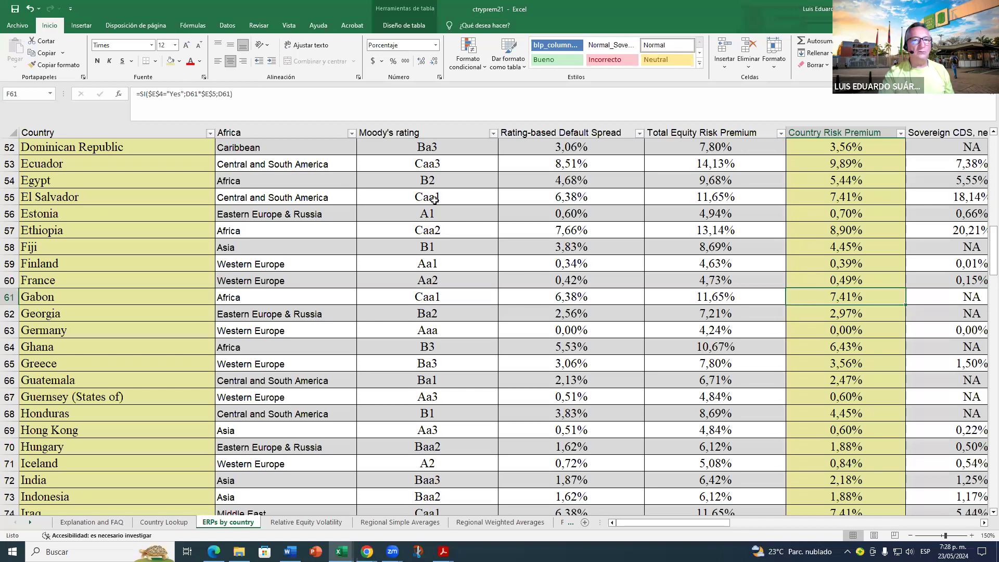
left_click(440, 169)
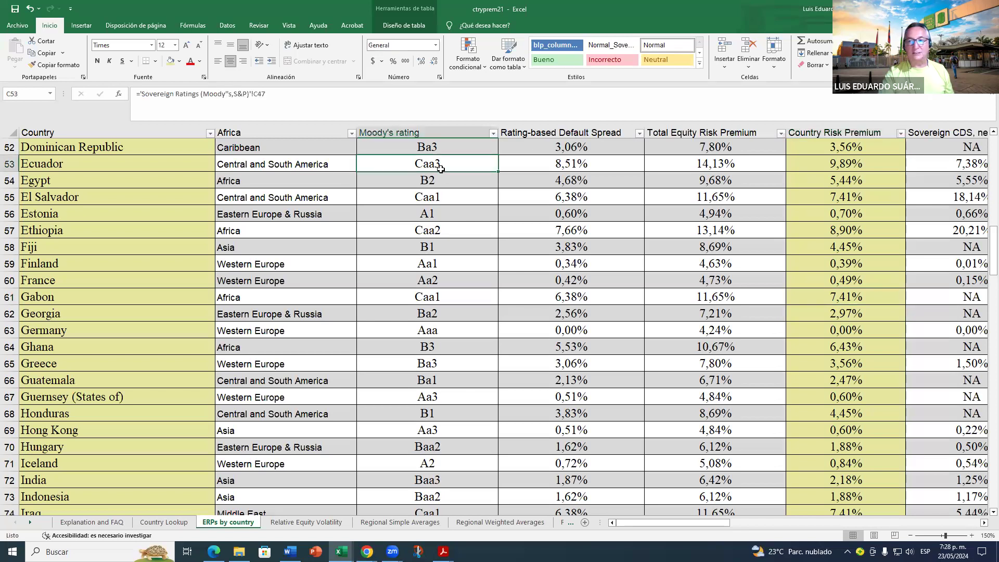
left_click(835, 164)
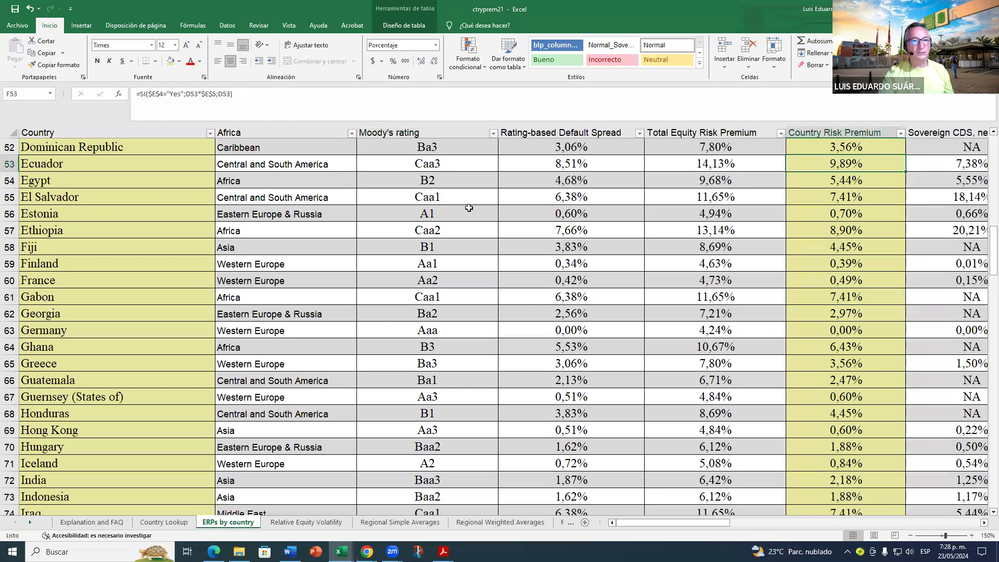
left_click(445, 198)
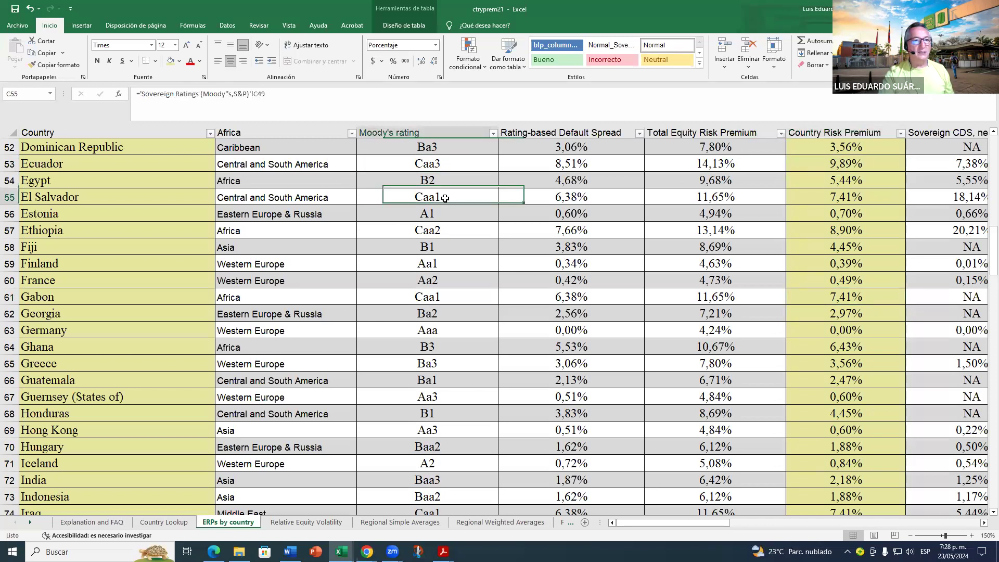
left_click(443, 234)
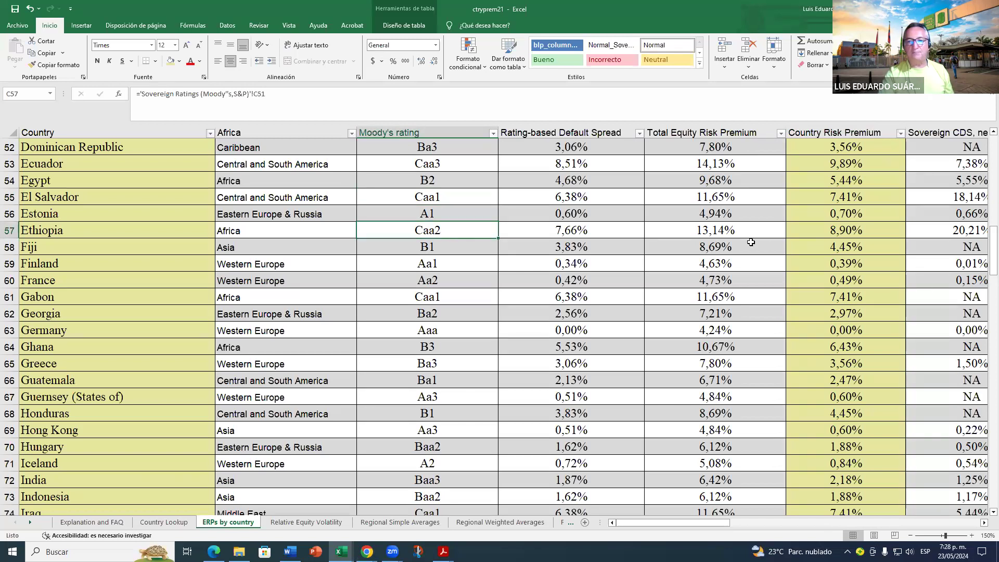
Step: Inspect Lebanon's rating and country risk premium formulas
scroll(419, 250, "up", 6)
scroll(419, 250, "up", 6)
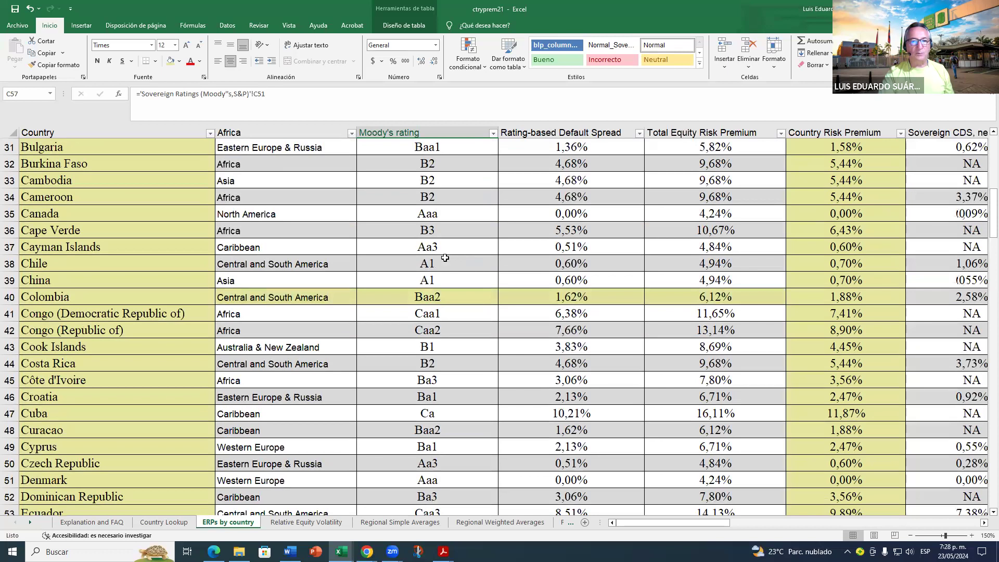
scroll(446, 259, "up", 5)
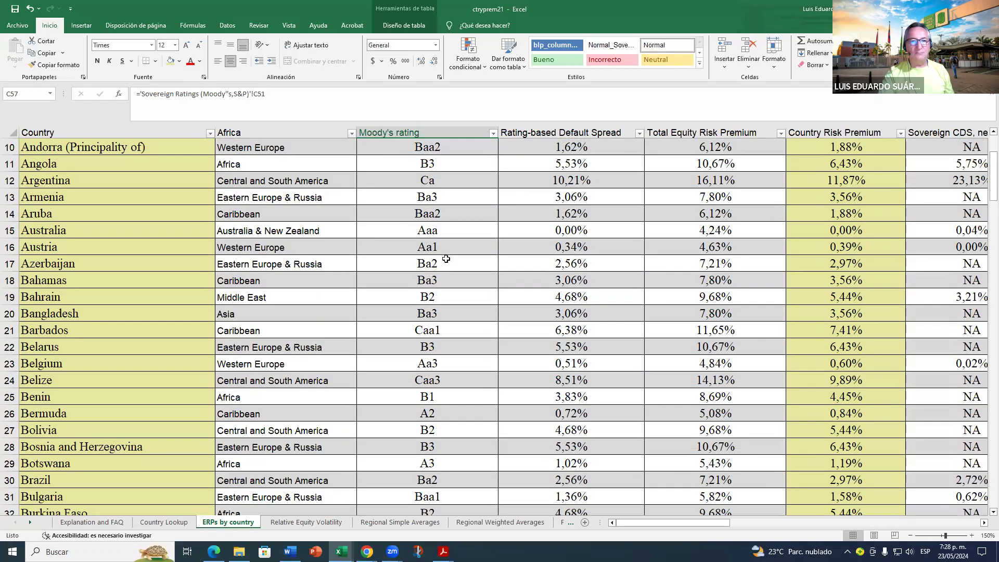
scroll(446, 258, "down", 6)
scroll(446, 259, "down", 15)
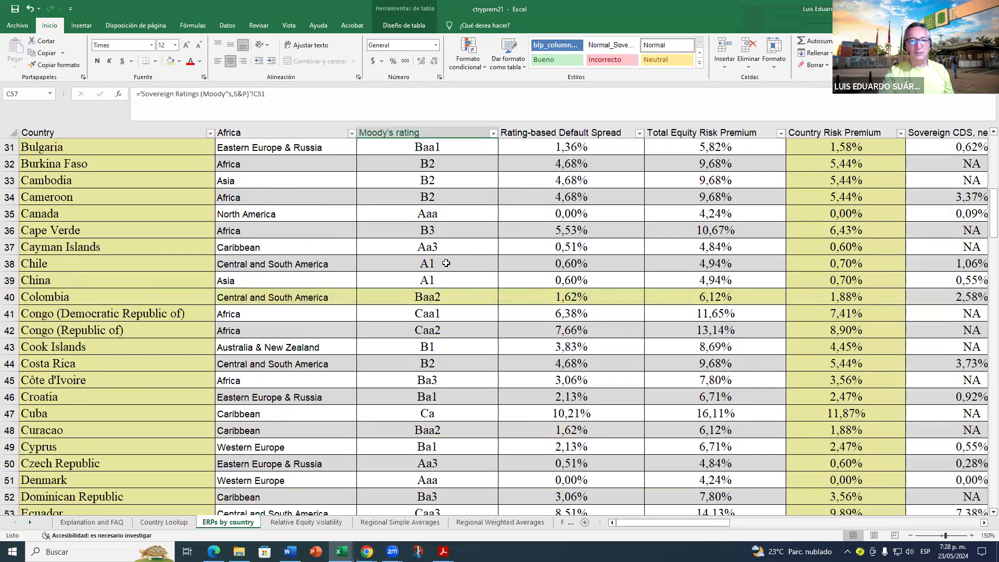
scroll(446, 265, "down", 10)
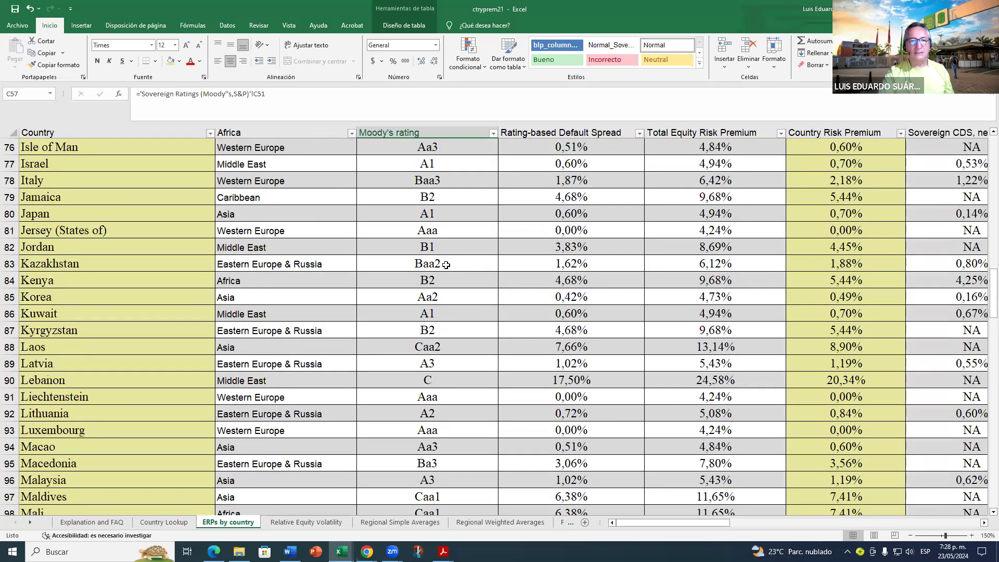
scroll(443, 266, "up", 2)
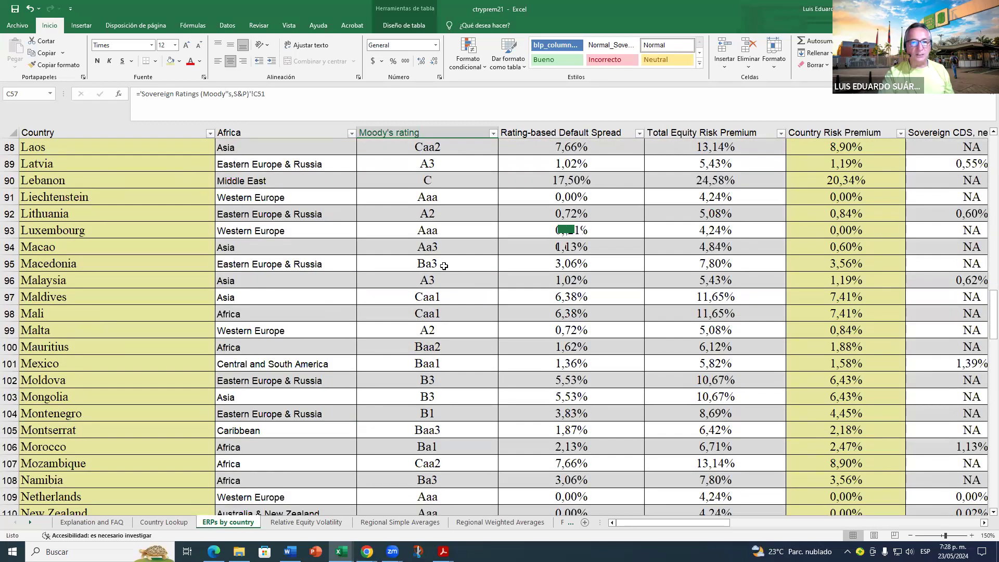
left_click(433, 183)
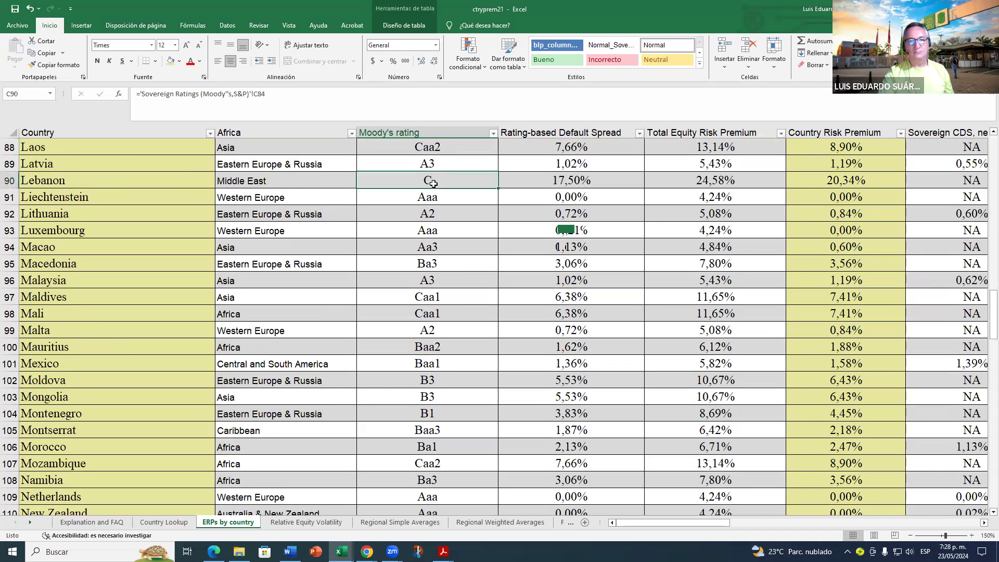
left_click(821, 181)
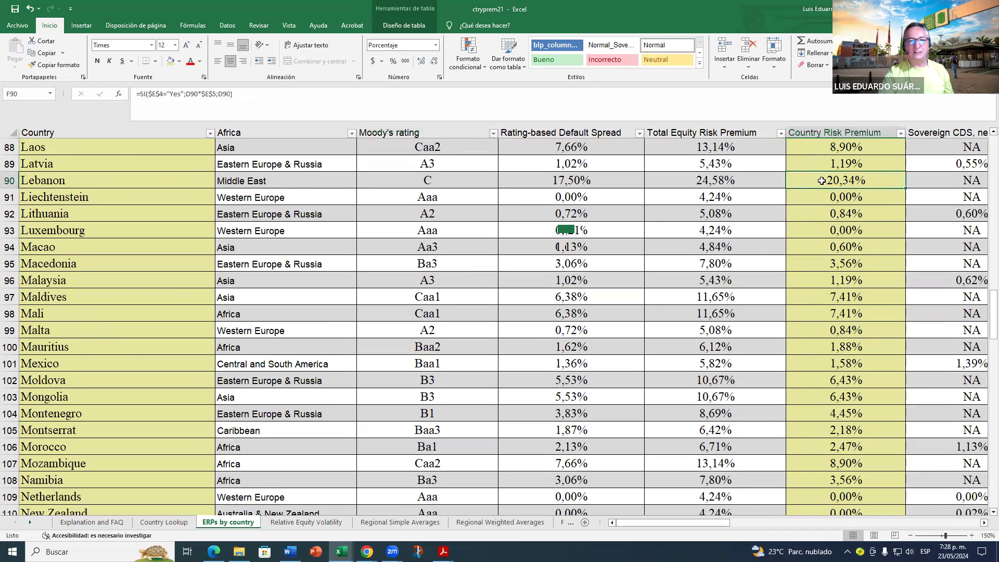
Step: Review Venezuela's premium formula, then select Colombia's 1,88% country risk premium
scroll(458, 302, "down", 5)
scroll(419, 344, "down", 14)
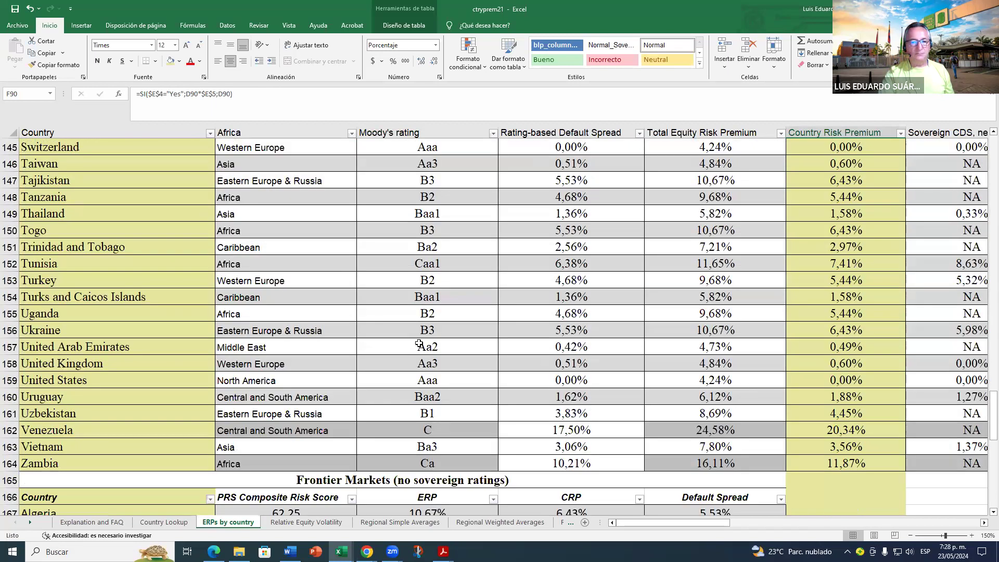
scroll(419, 344, "down", 3)
left_click(429, 280)
left_click(838, 280)
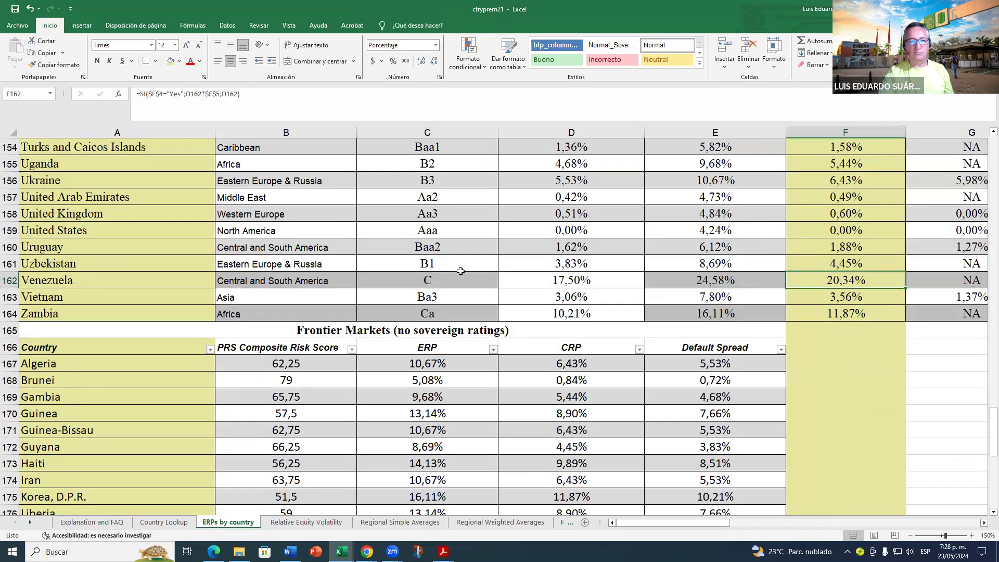
scroll(800, 274, "up", 16)
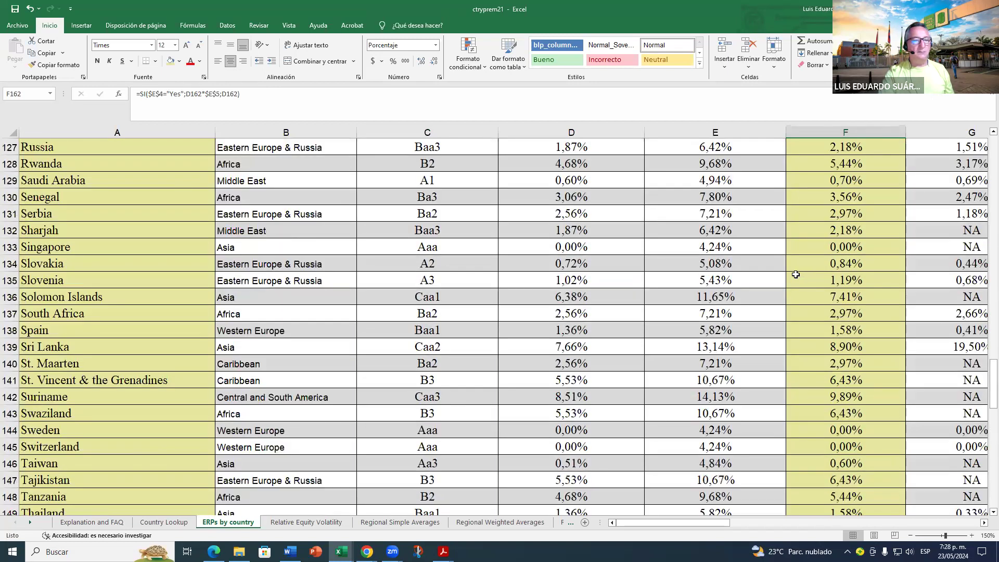
scroll(796, 274, "up", 2)
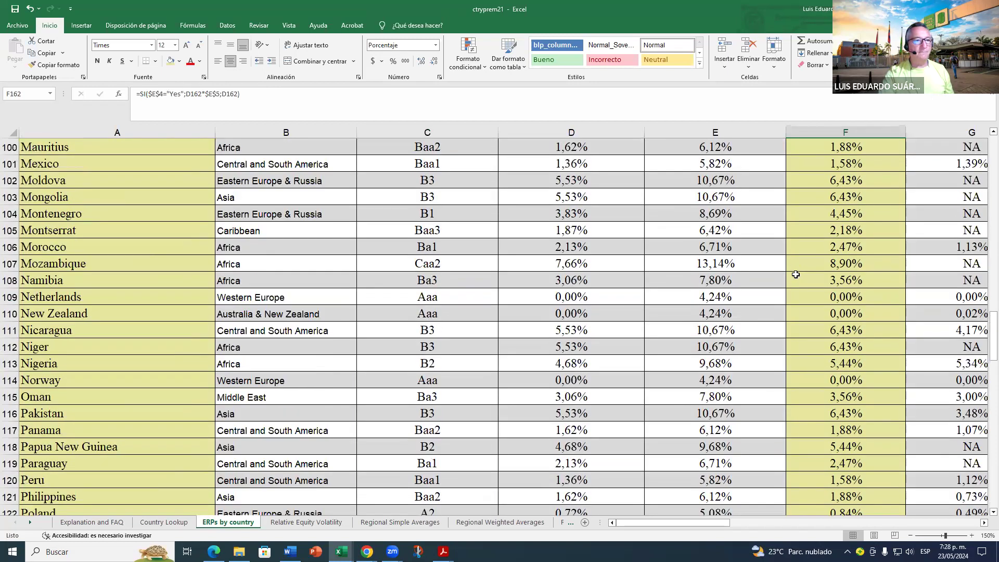
scroll(796, 275, "up", 15)
scroll(791, 274, "up", 10)
scroll(802, 319, "down", 3)
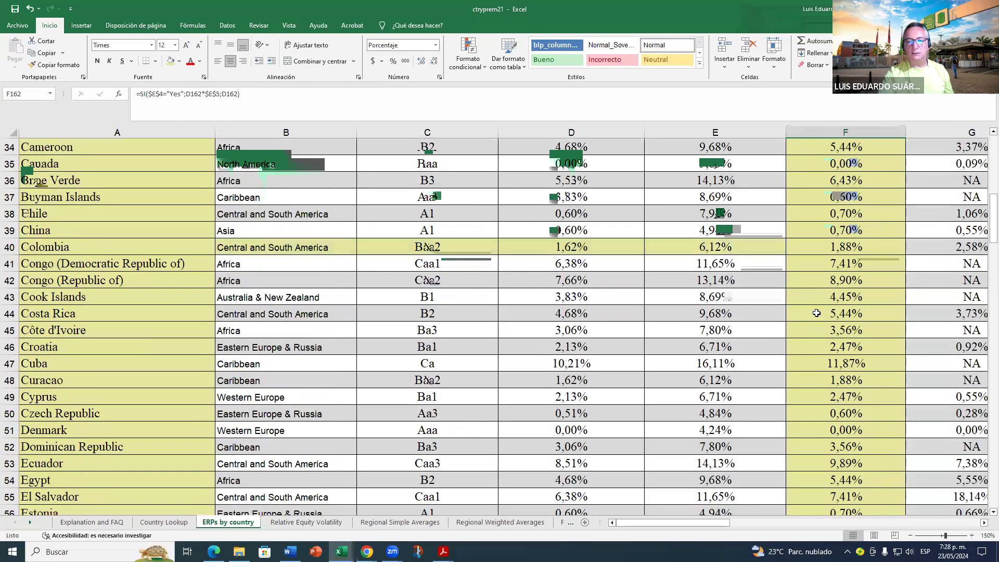
left_click(843, 248)
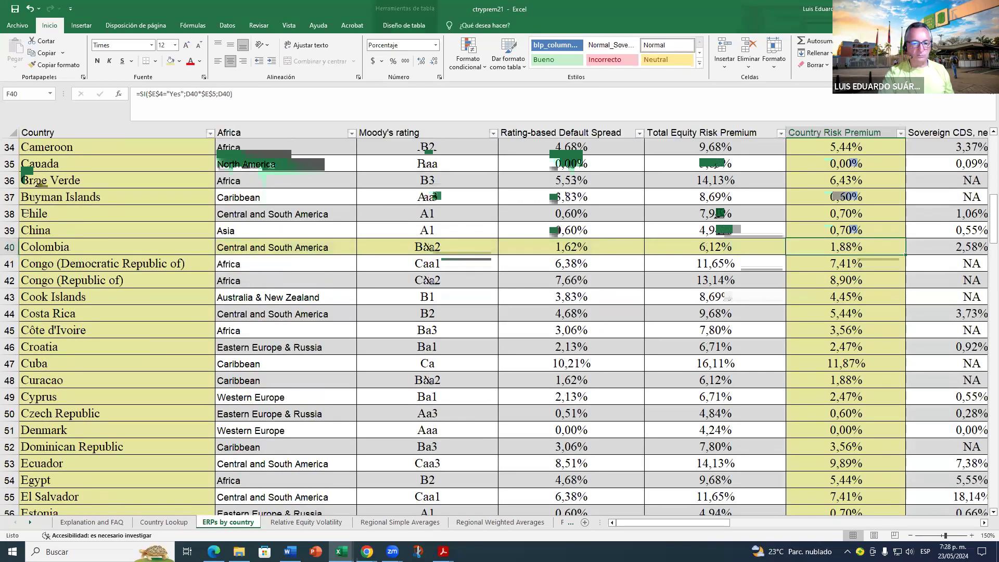
Step: Confirm the EVA workbook's 2022 country risk premium of 1,88% in B69
mouse_move(341, 552)
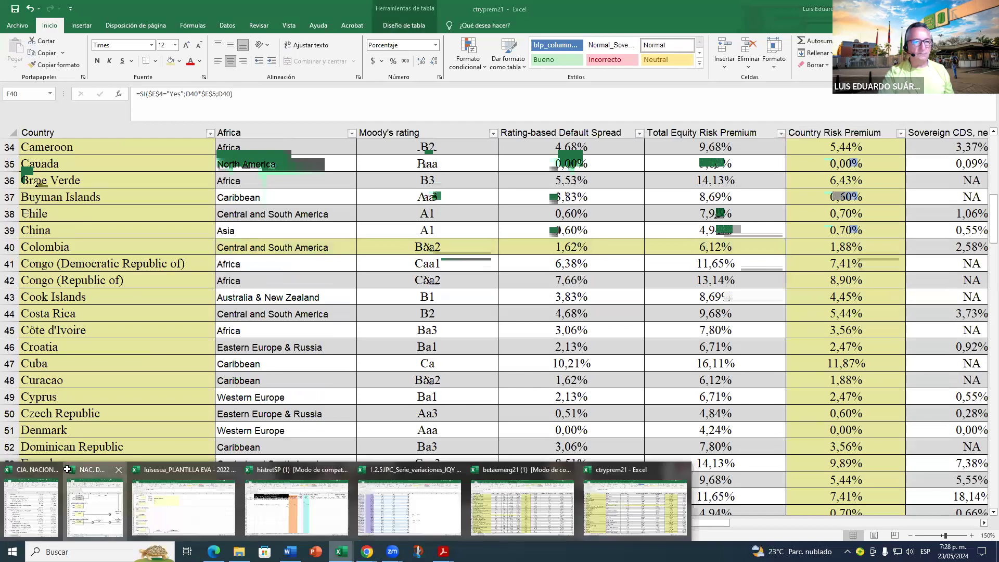
left_click(79, 518)
left_click(119, 316)
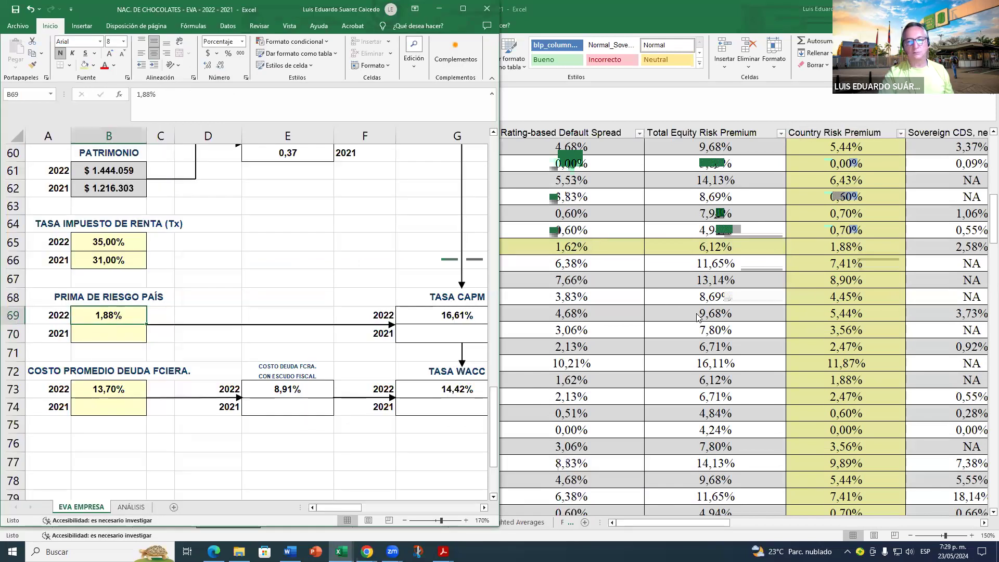
key("alt+Tab")
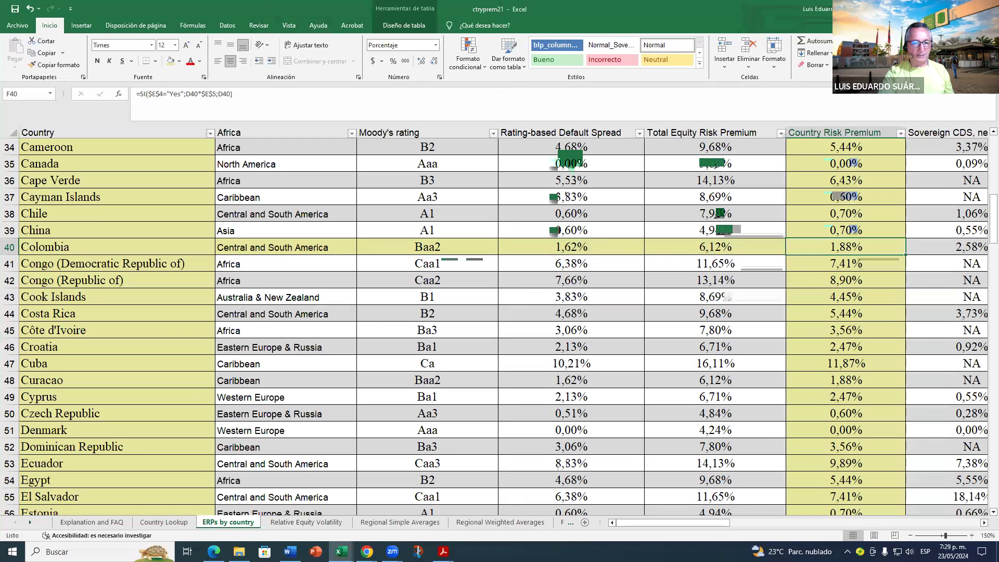
Step: Check the 2022 average debt cost of 13,70% in B73, then view the PDF data-source guide
mouse_move(341, 551)
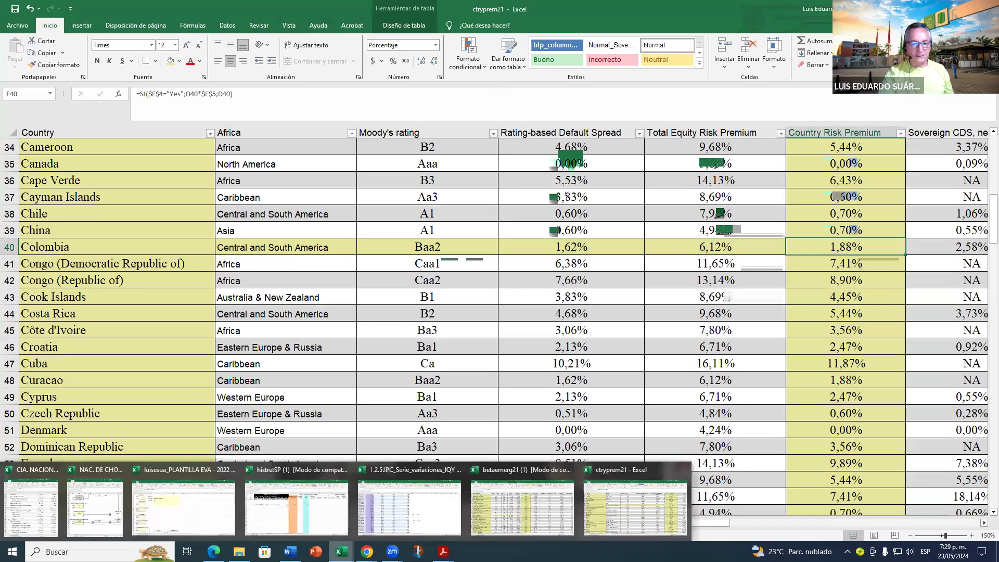
left_click(94, 507)
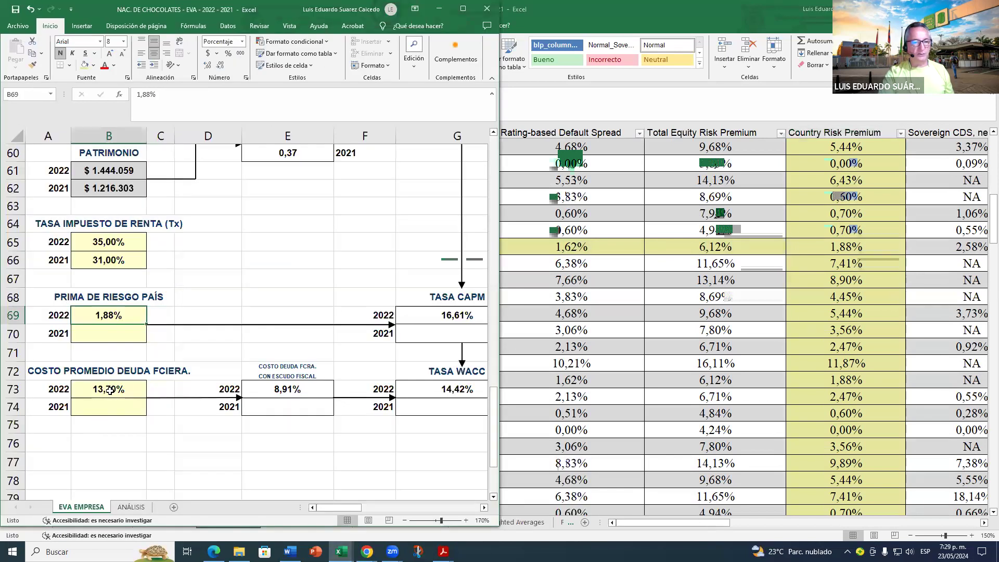
left_click(106, 390)
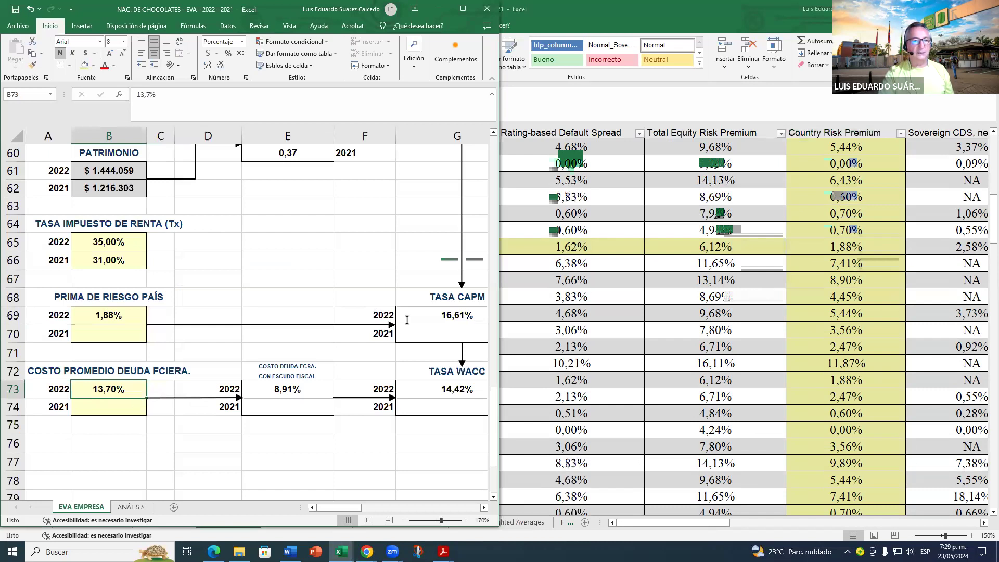
key("alt+Tab")
scroll(645, 301, "down", 1)
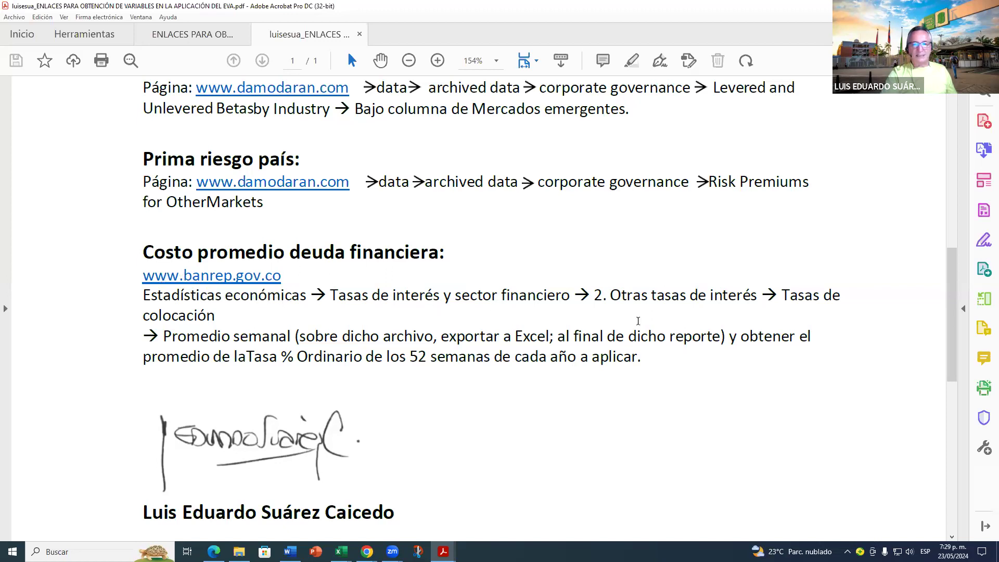
left_click(208, 278)
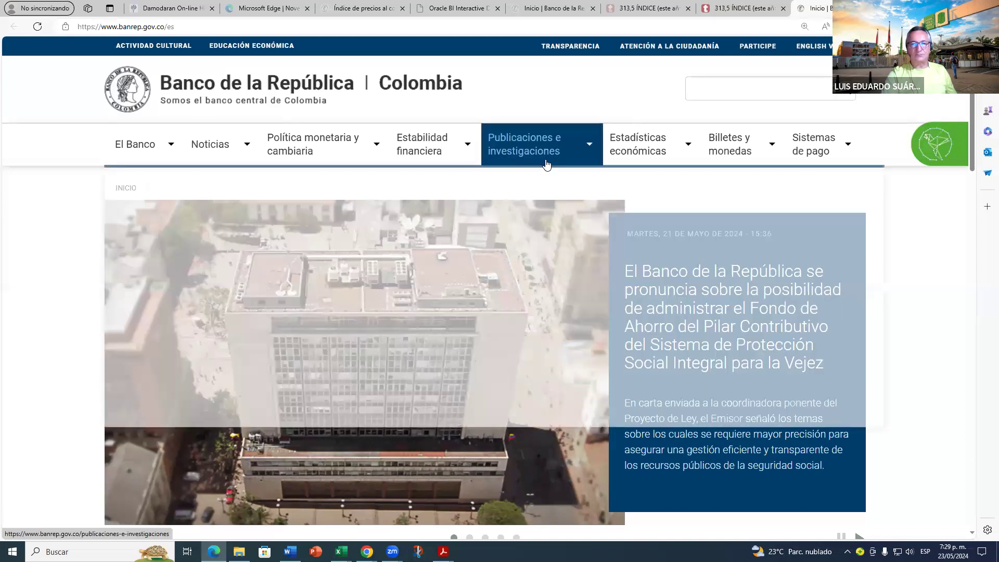
Step: Open the Tasas de interés y sector financiero statistics, then return to the PDF guide
mouse_move(660, 149)
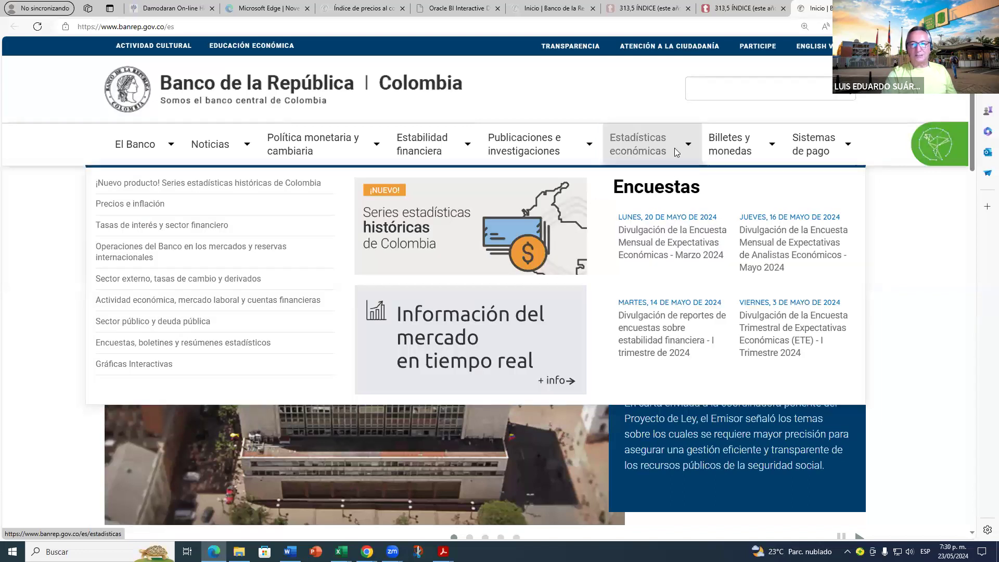
left_click(139, 227)
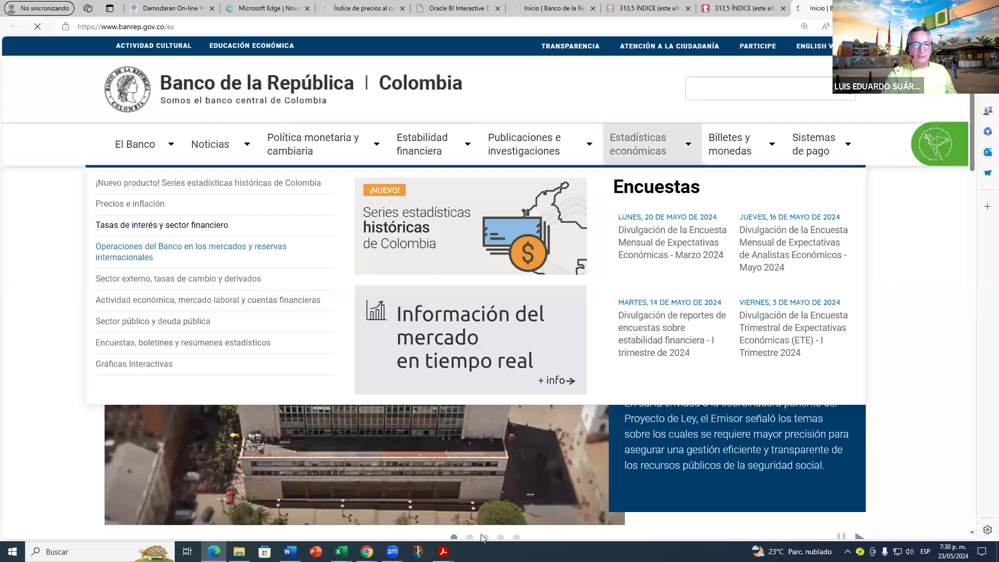
key("alt+Tab")
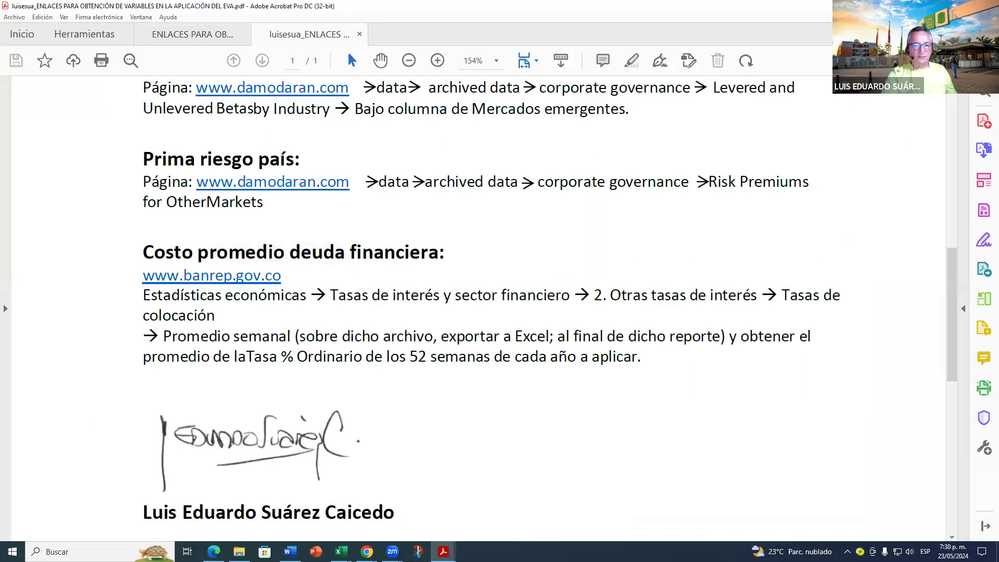
Step: Bring the Chrome window with Useful Data Sets forward and switch to its new tab
left_click(367, 552)
left_click(404, 531)
left_click(731, 12)
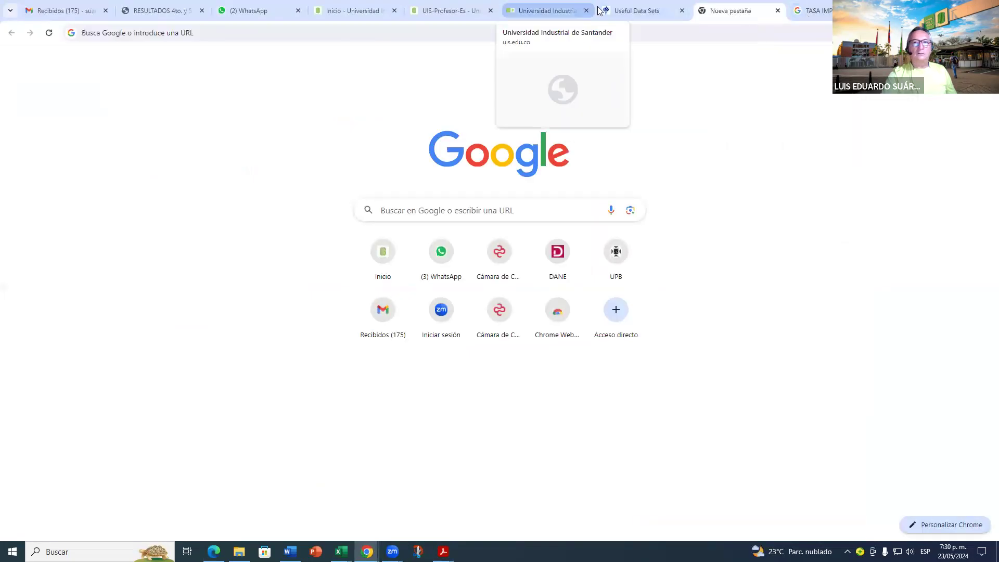
left_click(639, 10)
left_click(728, 10)
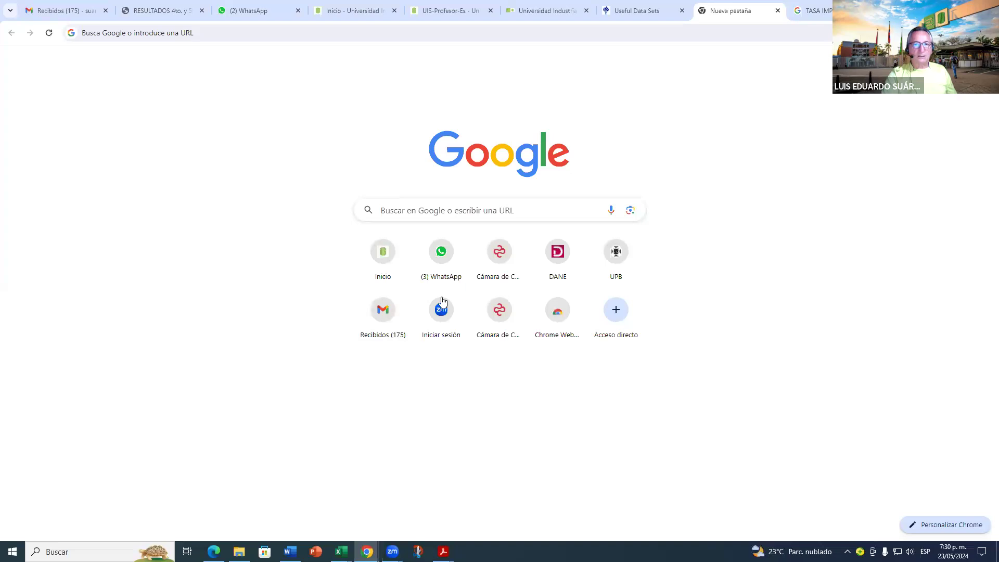
left_click(49, 34)
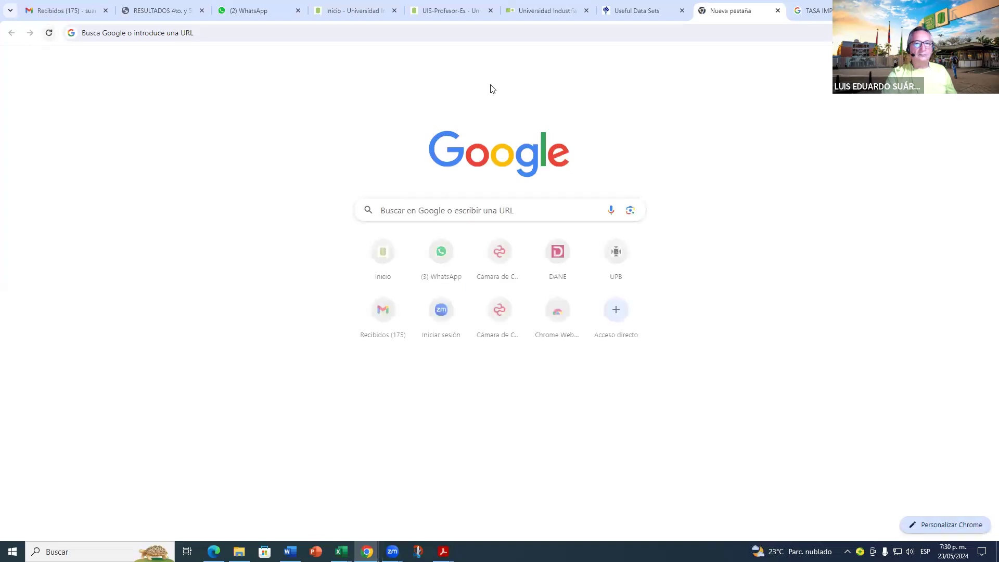
left_click(629, 15)
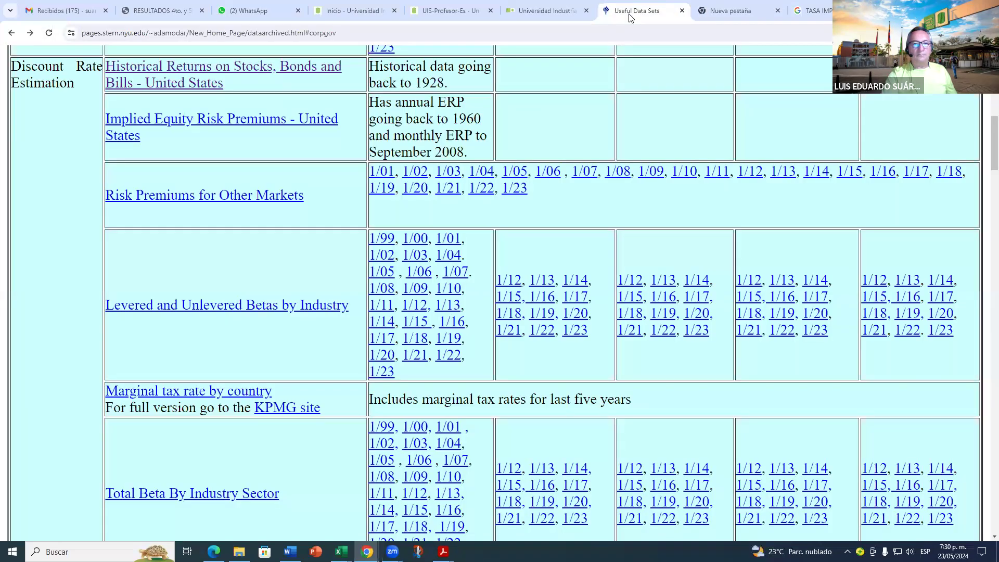
left_click(815, 11)
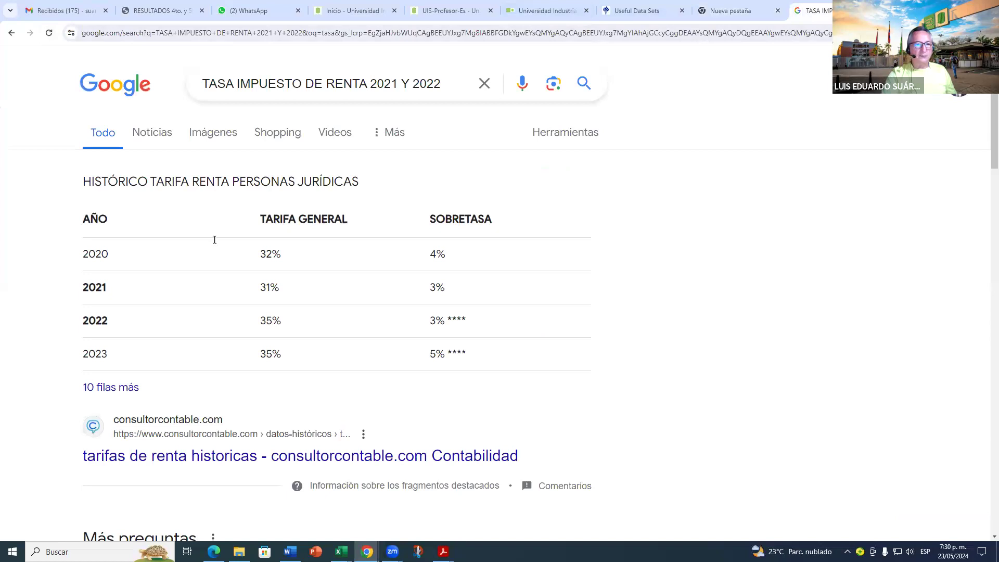
key("alt+Tab")
left_click(218, 281)
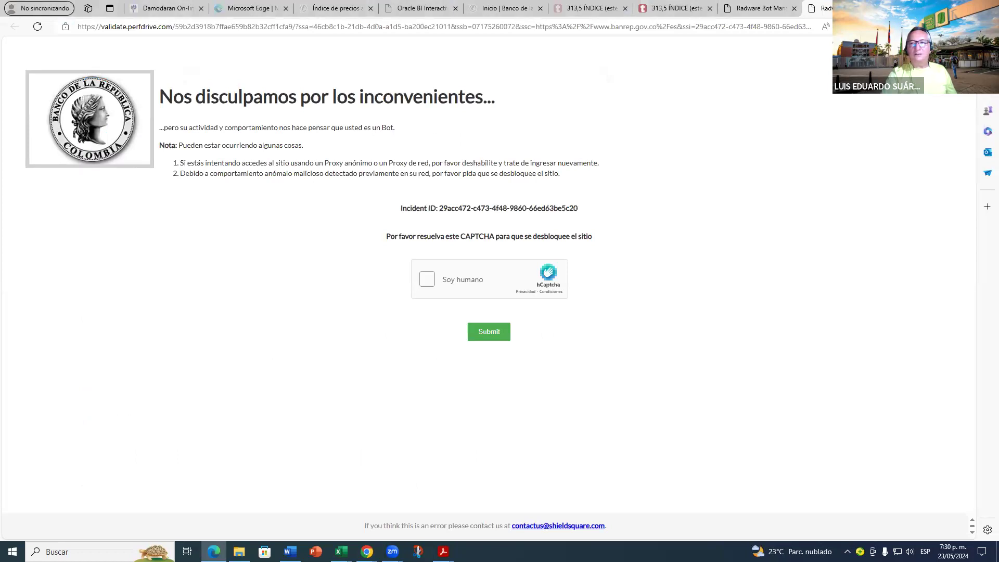
Step: Close the duplicate tab and solve the 'Soy humano' captcha by choosing the race car, then submit
left_click(879, 9)
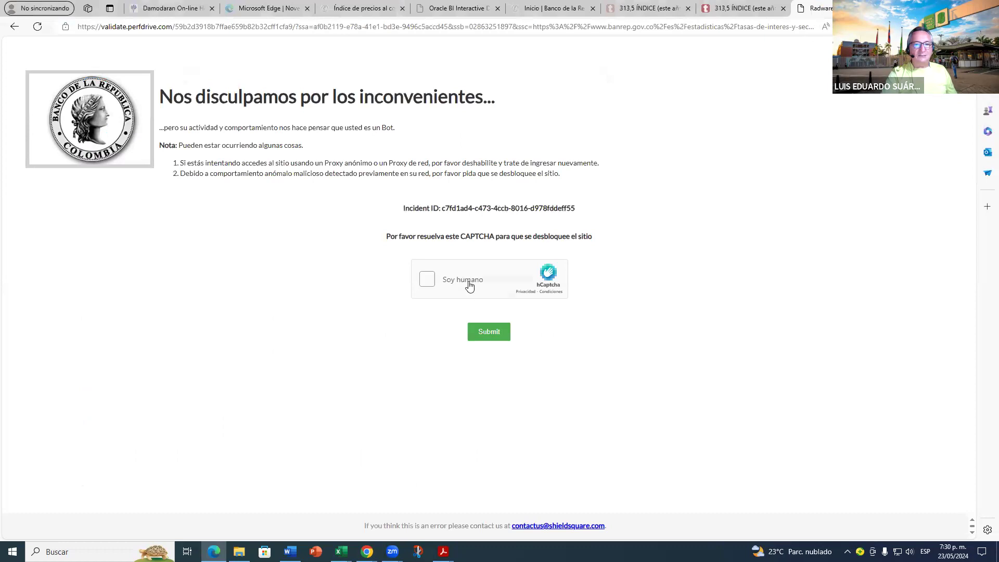
left_click(429, 282)
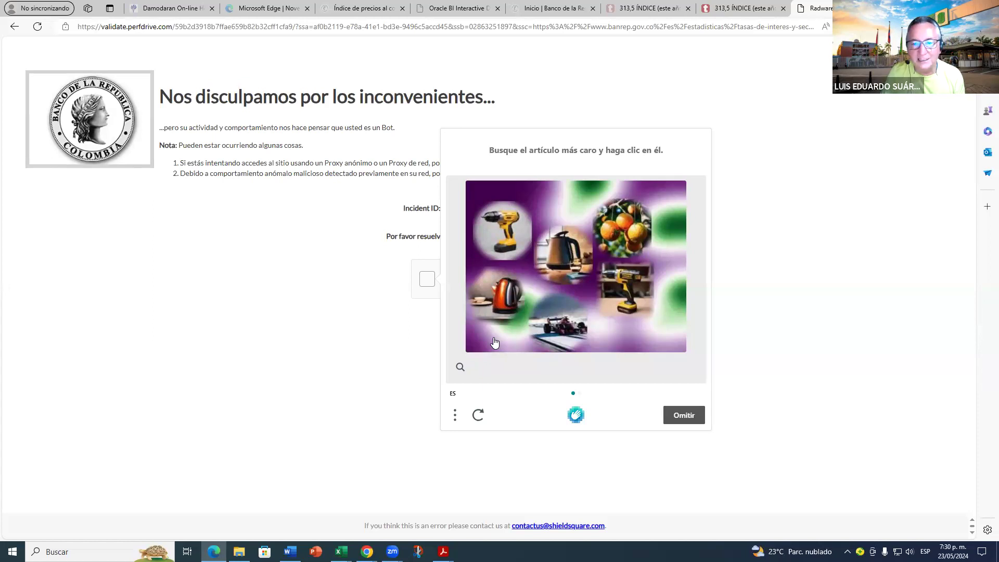
left_click(569, 324)
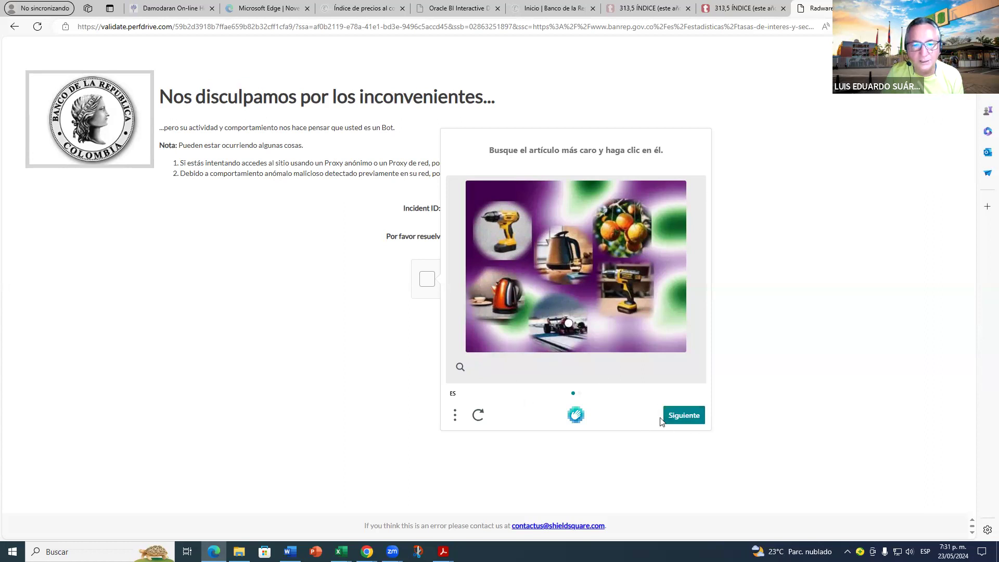
left_click(683, 417)
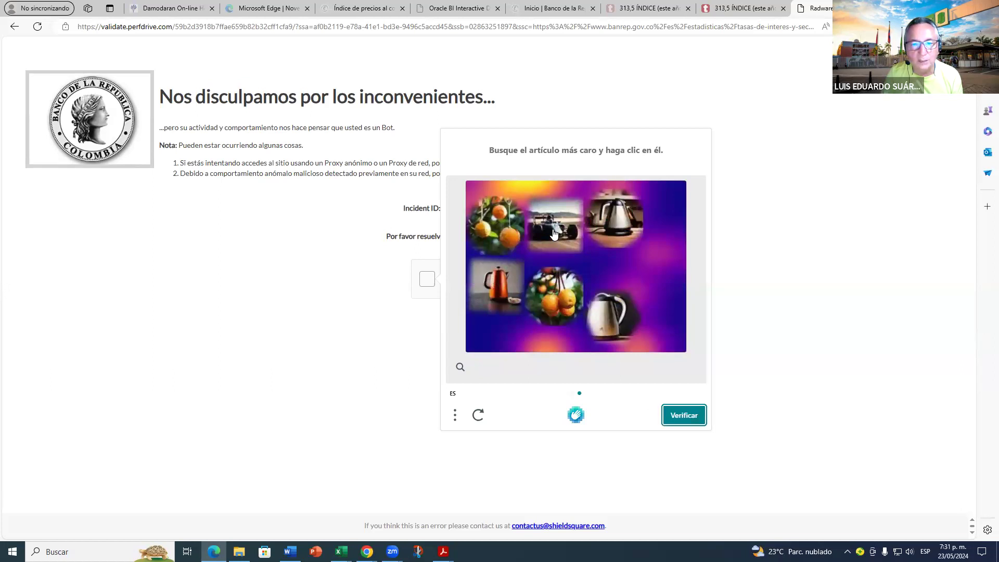
left_click(671, 417)
left_click(489, 336)
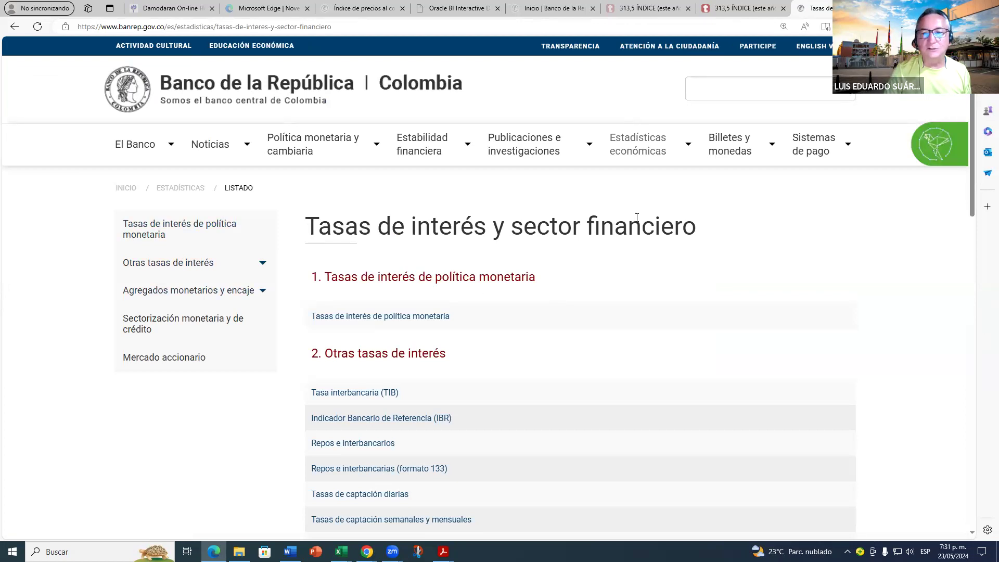
Step: Check the PDF's banrep steps, glance at the Chrome tabs, and return to the bank's homepage
scroll(635, 218, "down", 1)
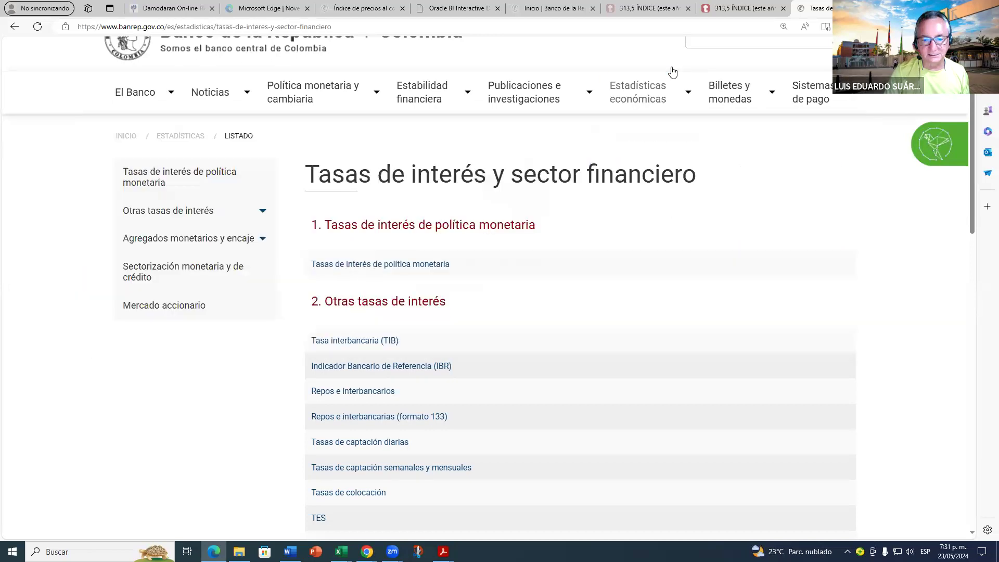
key("alt+Tab")
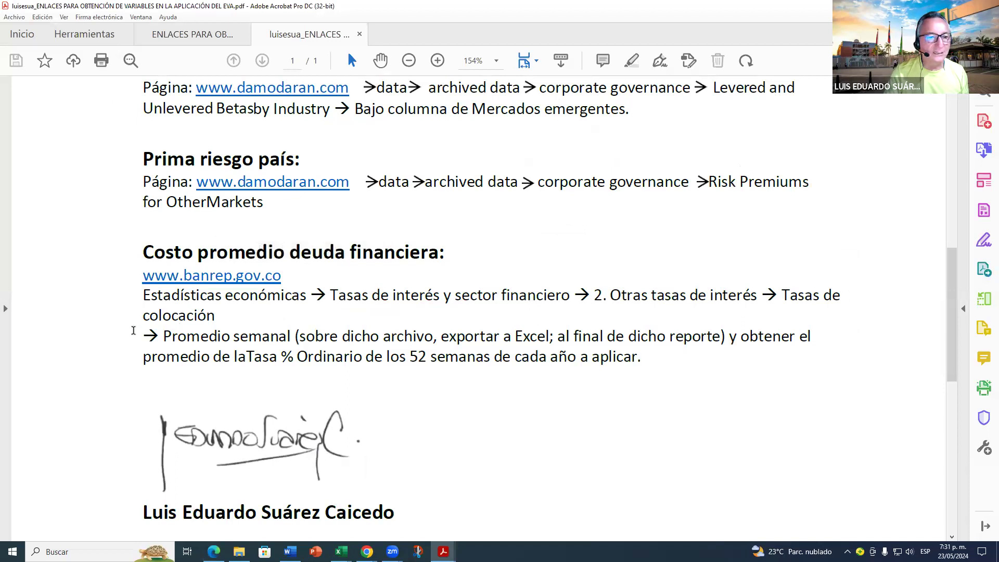
mouse_move(420, 536)
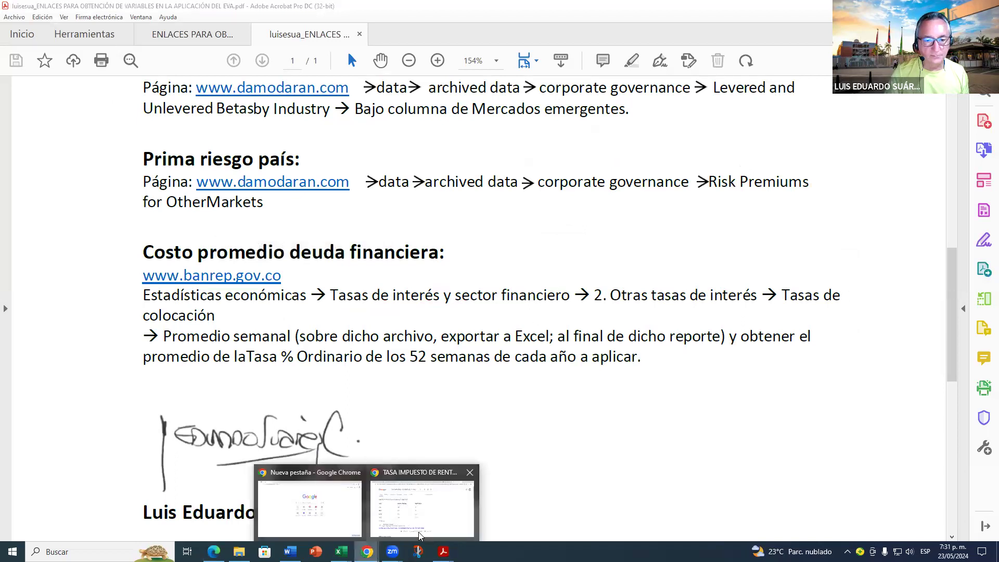
left_click(420, 536)
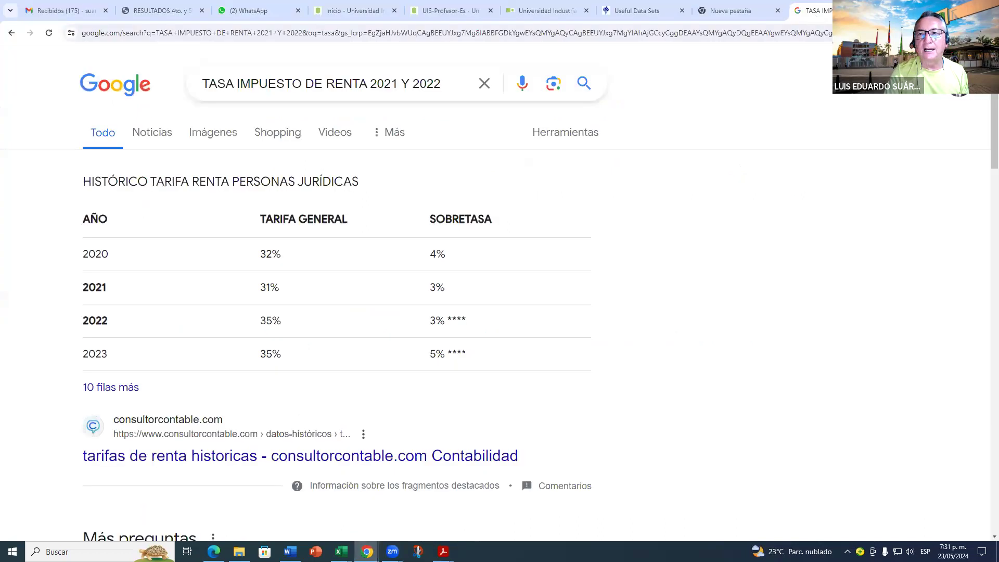
left_click(755, 10)
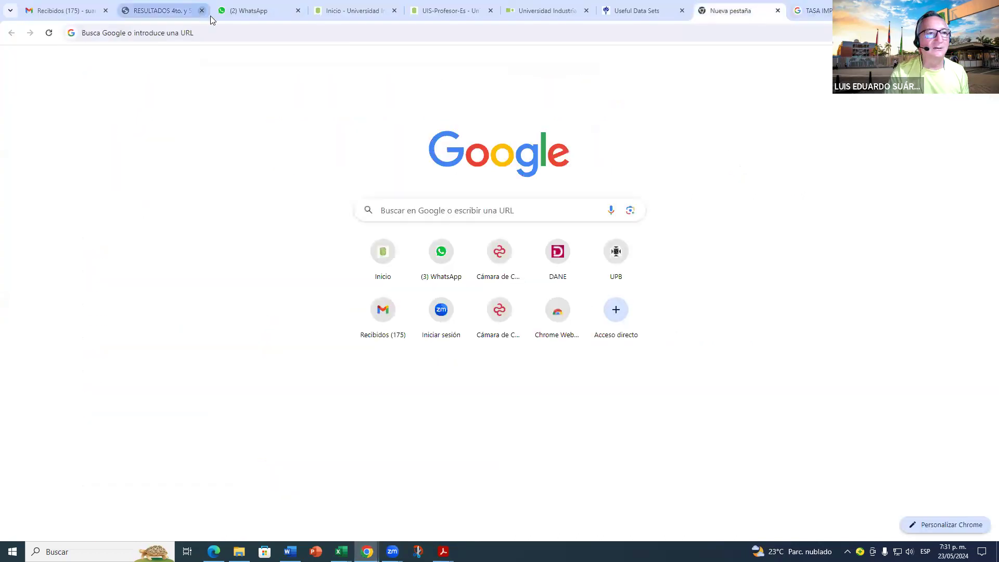
left_click(843, 11)
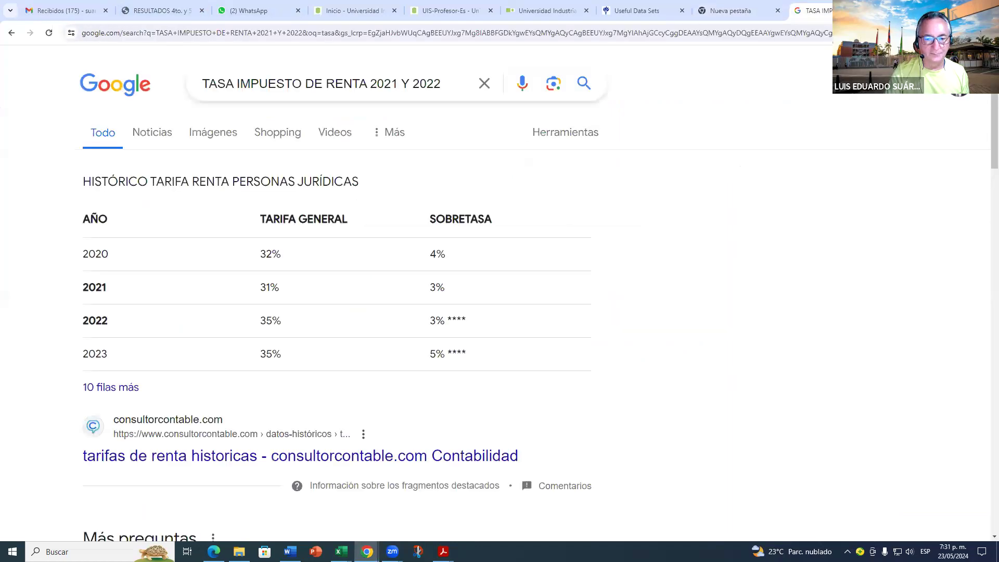
key("alt+Tab")
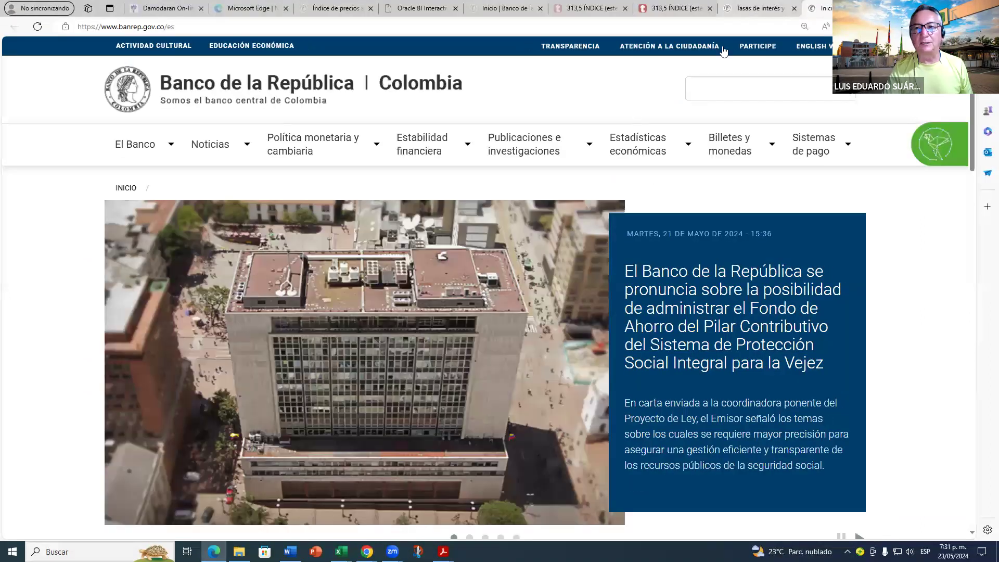
Step: On the interest-rate statistics page, zoom to 175% and open Tasas de colocación
left_click(757, 8)
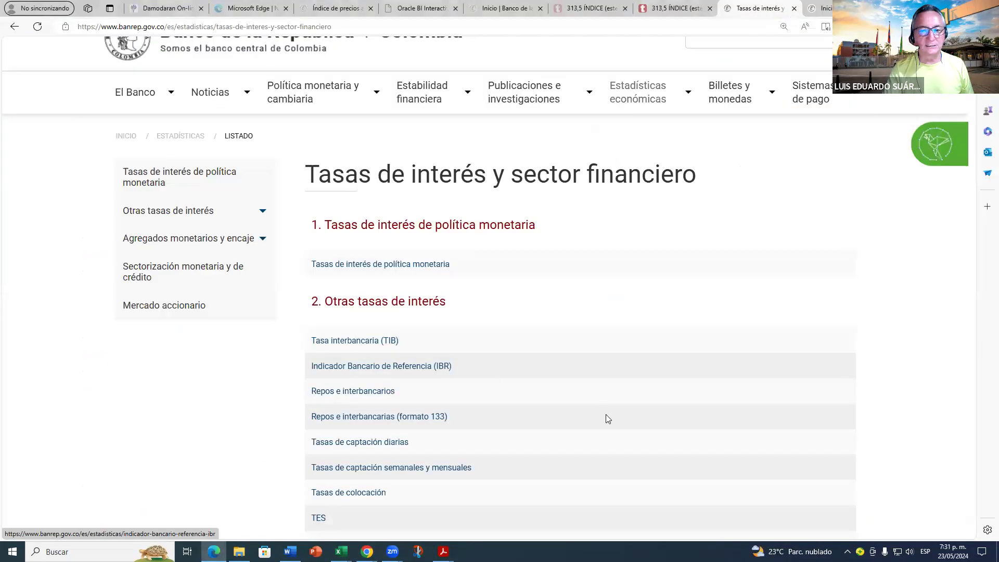
scroll(416, 323, "down", 2)
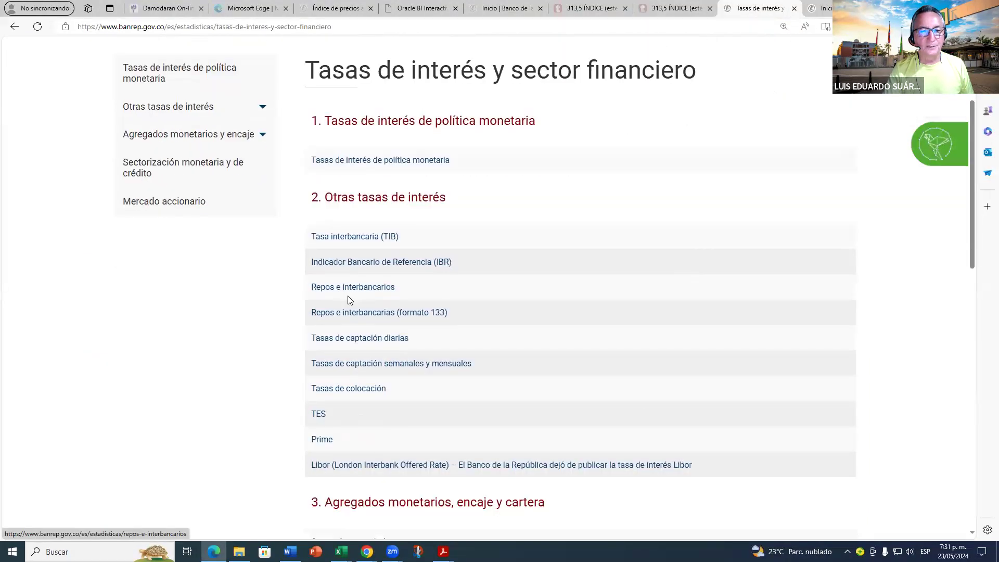
scroll(359, 266, "down", 1)
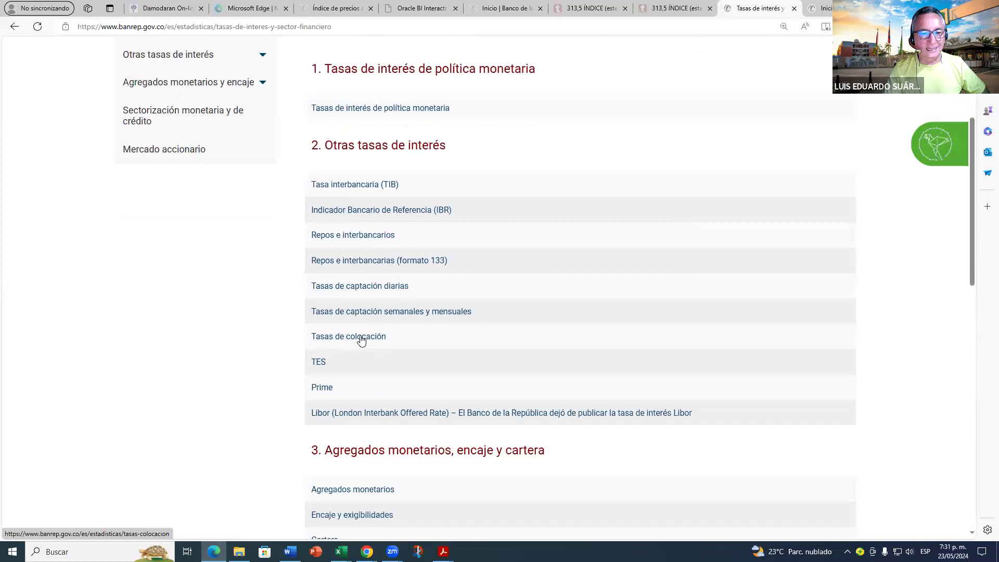
key("ctrl+plus")
key("ctrl+plus")
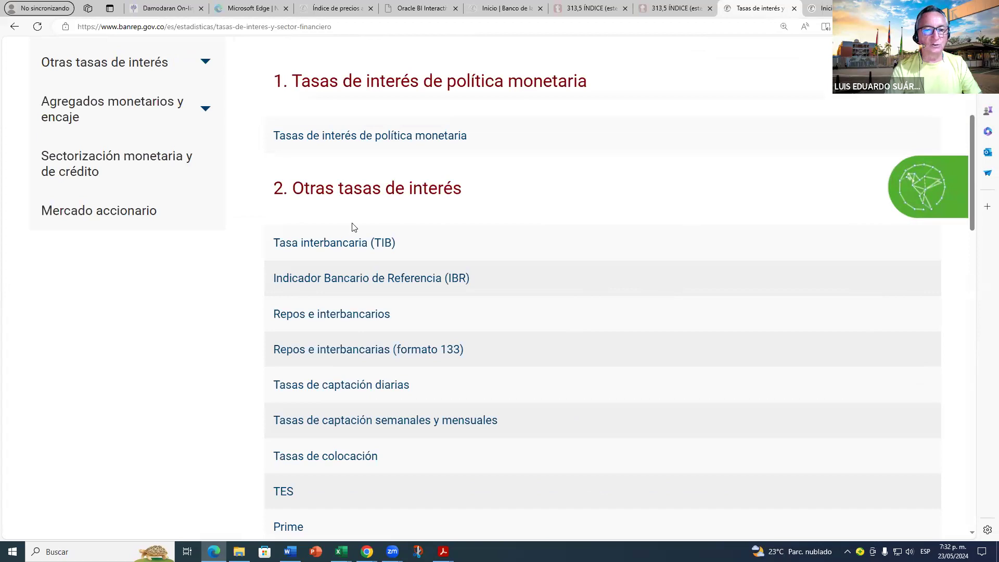
scroll(352, 226, "down", 4)
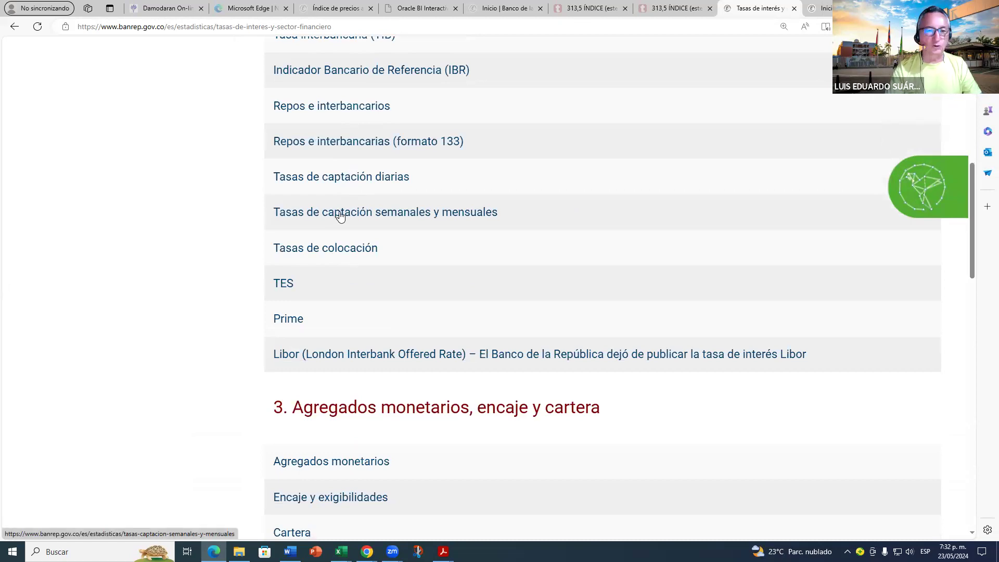
left_click(336, 249)
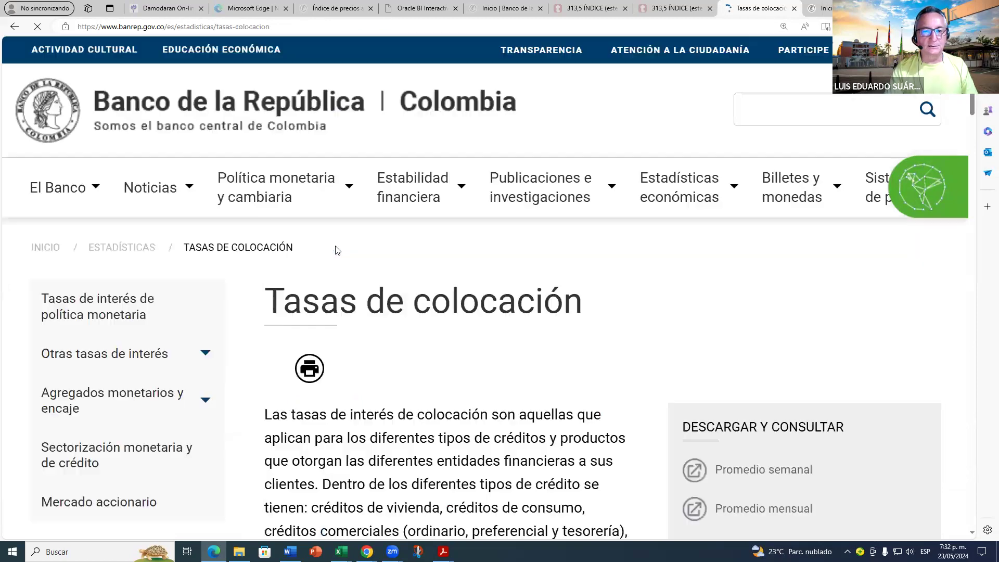
scroll(598, 245, "down", 3)
scroll(597, 246, "down", 1)
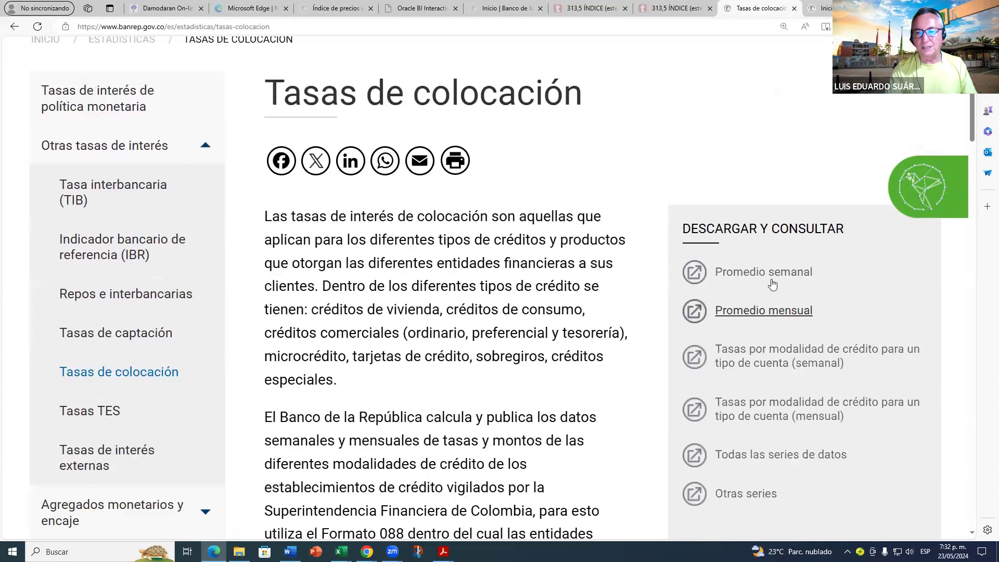
Step: Open the Promedio semanal report and mark the 2024-12 Ordinario amount
left_click(736, 279)
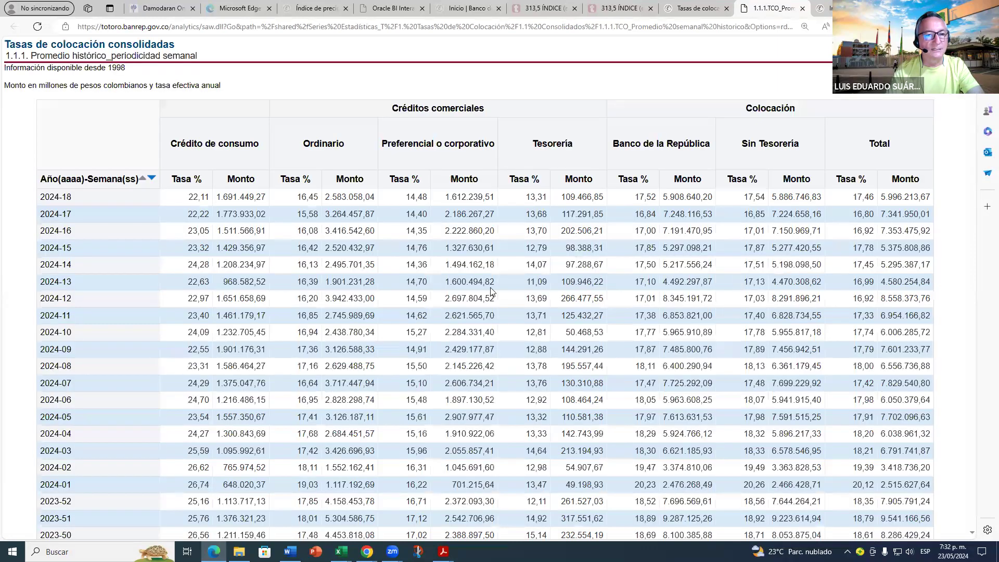
scroll(334, 263, "down", 1)
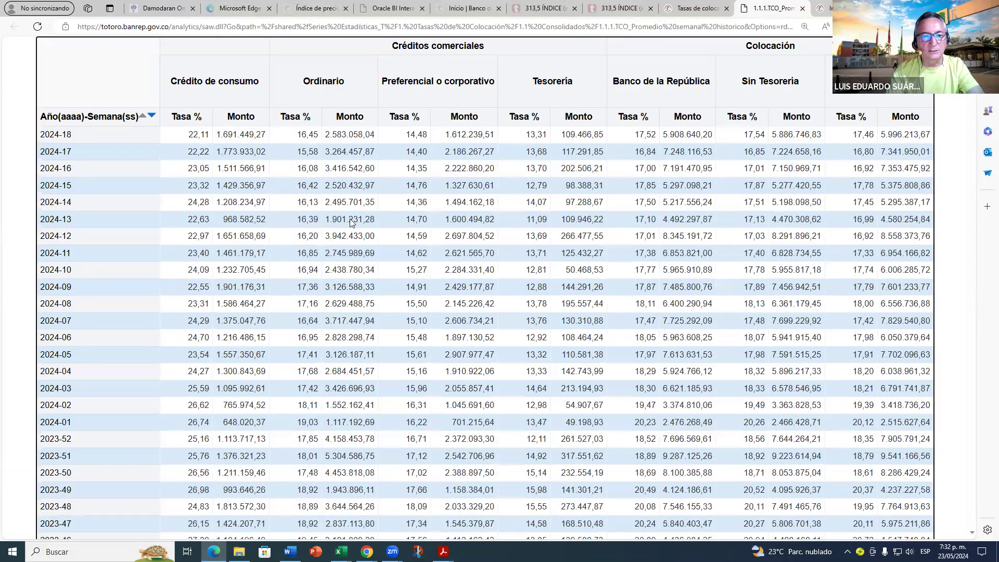
scroll(418, 251, "up", 1)
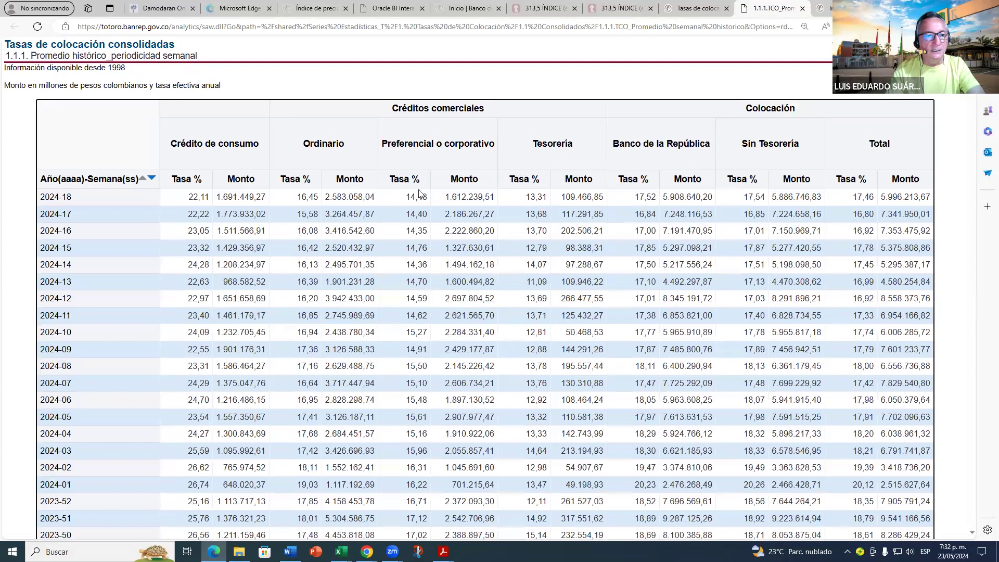
left_click(350, 298)
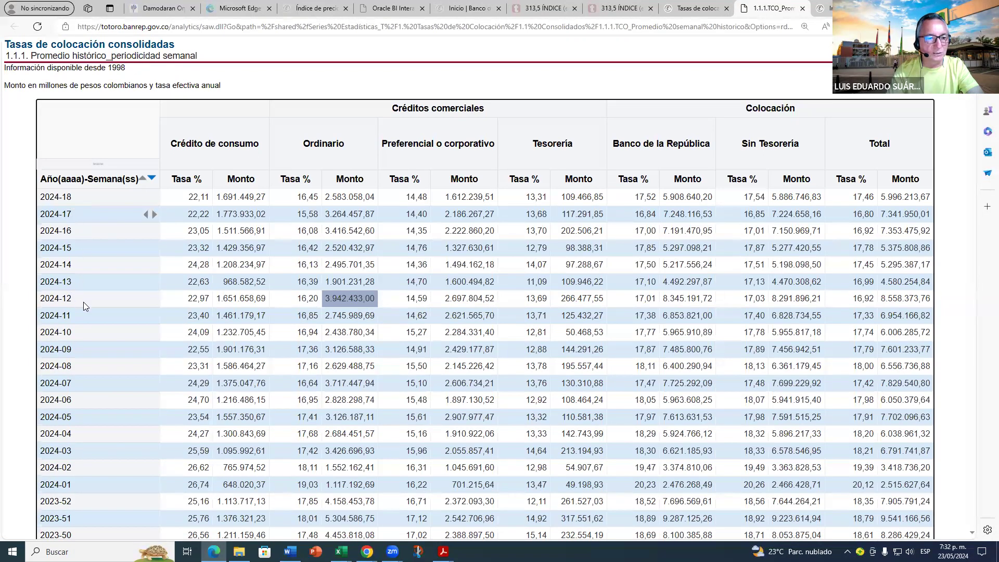
scroll(83, 314, "down", 1)
scroll(83, 314, "down", 2)
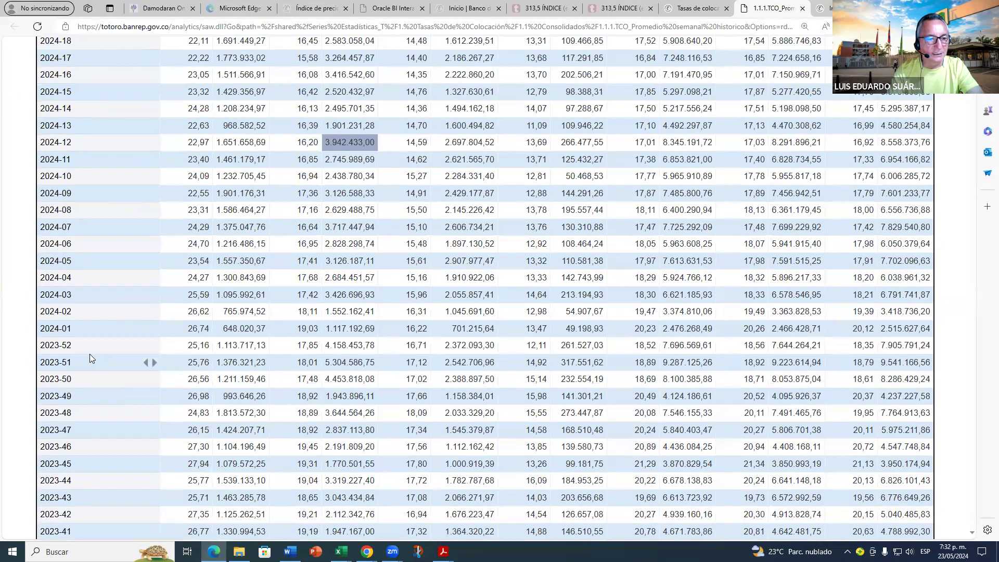
Step: Mark the 2023-52 week row and drag over the Ordinario Tasa % values for 2023
left_click(72, 344)
scroll(52, 312, "down", 1)
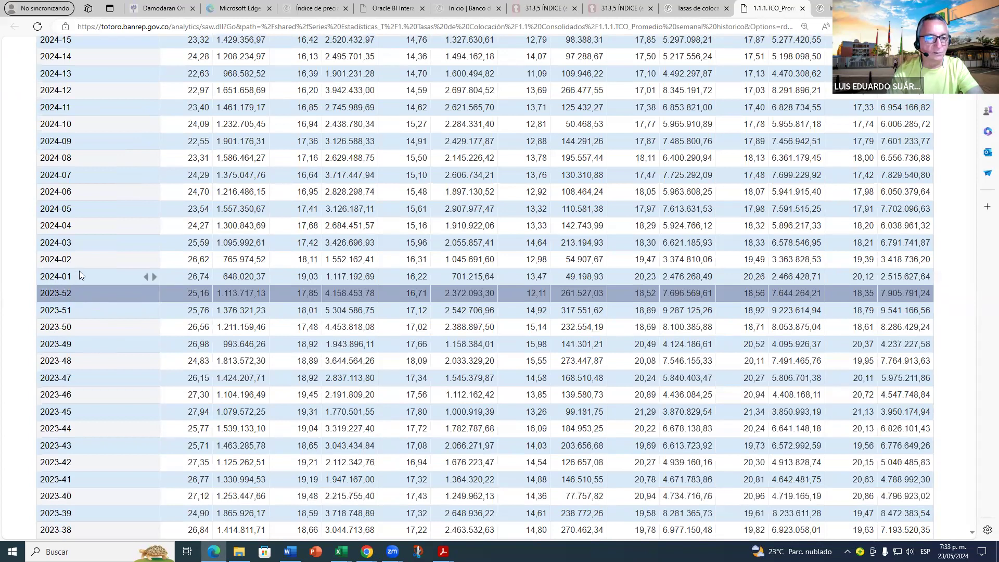
scroll(81, 271, "up", 2)
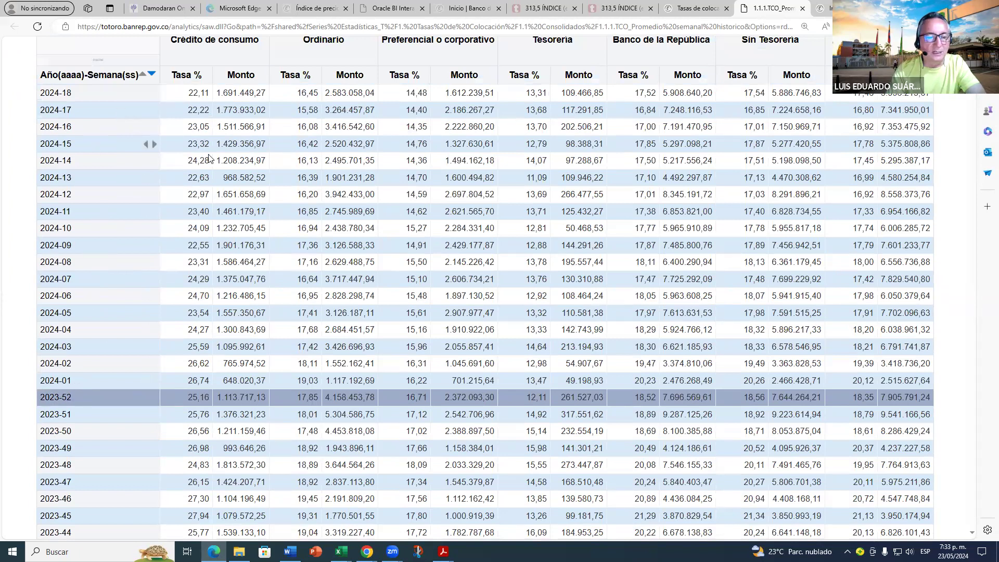
scroll(234, 218, "up", 1)
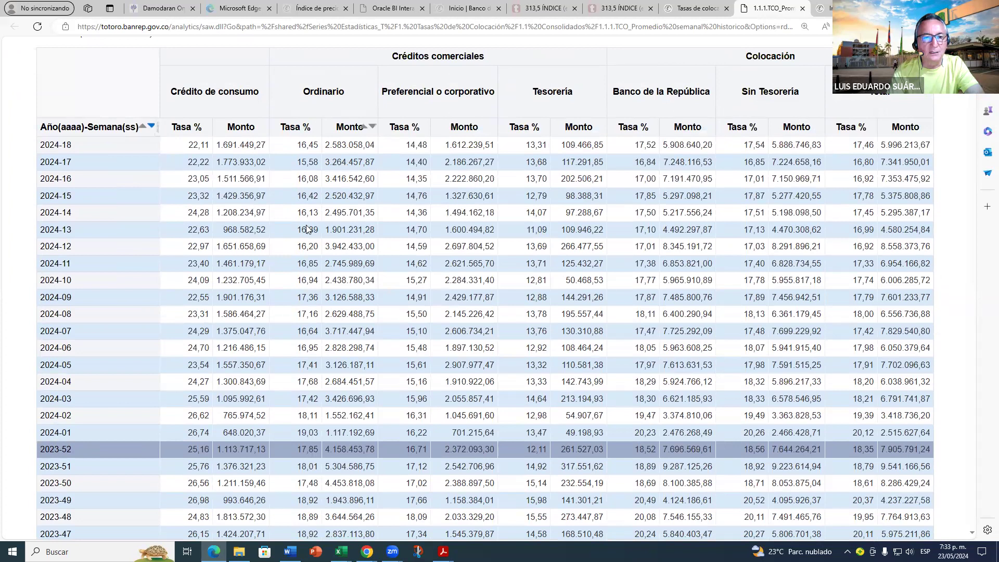
scroll(314, 254, "down", 1)
left_click_drag(295, 136, 310, 206)
scroll(314, 207, "down", 3)
scroll(314, 207, "down", 6)
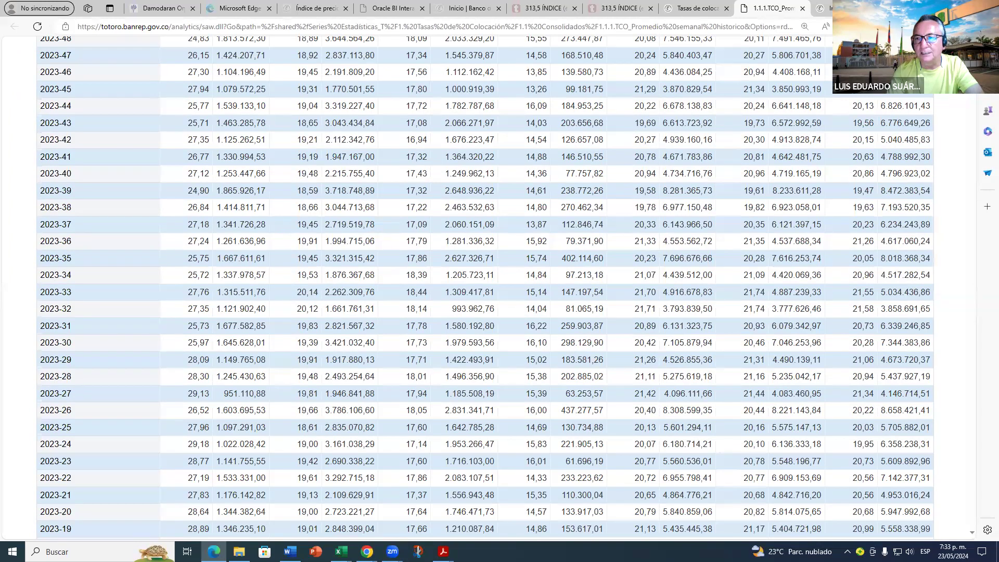
scroll(965, 408, "down", 10)
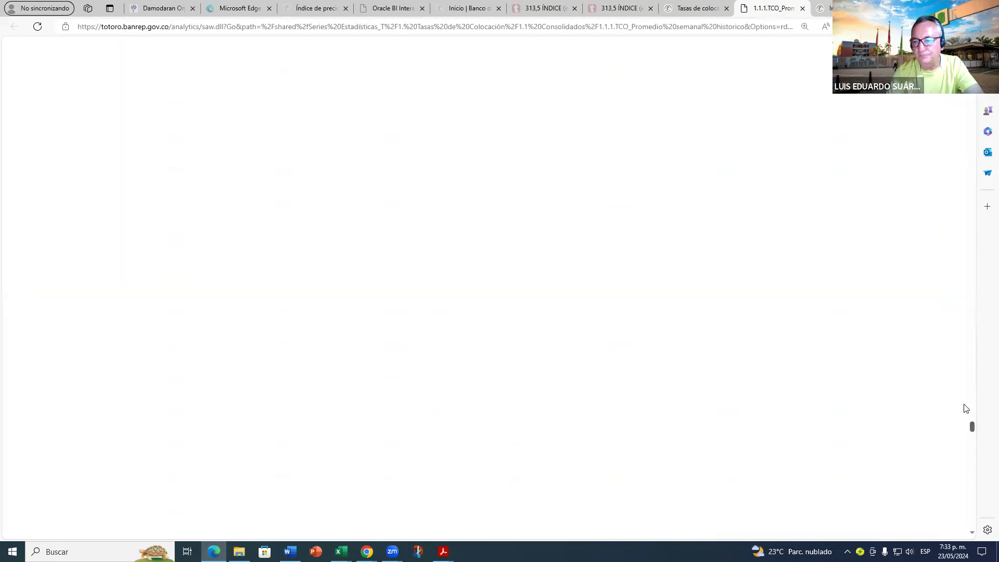
Step: Scroll to the end of the weekly rates table and zoom the page to 175%
scroll(965, 409, "down", 15)
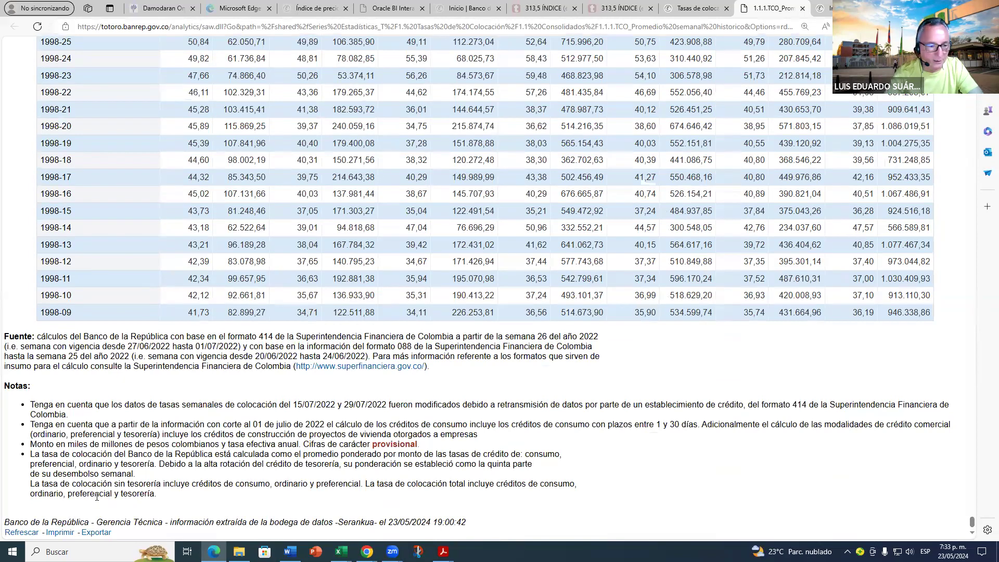
key("ctrl+plus")
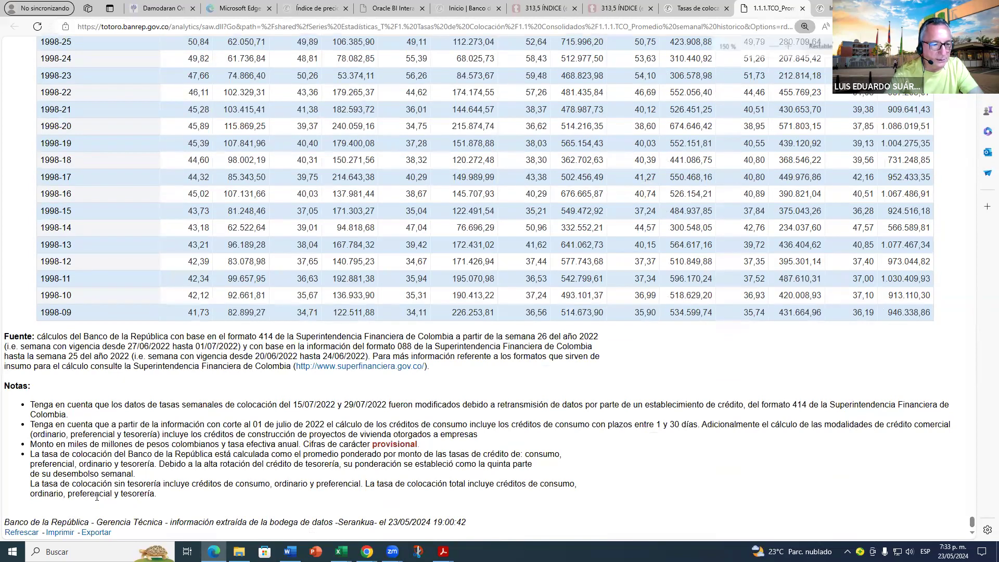
key("ctrl+plus")
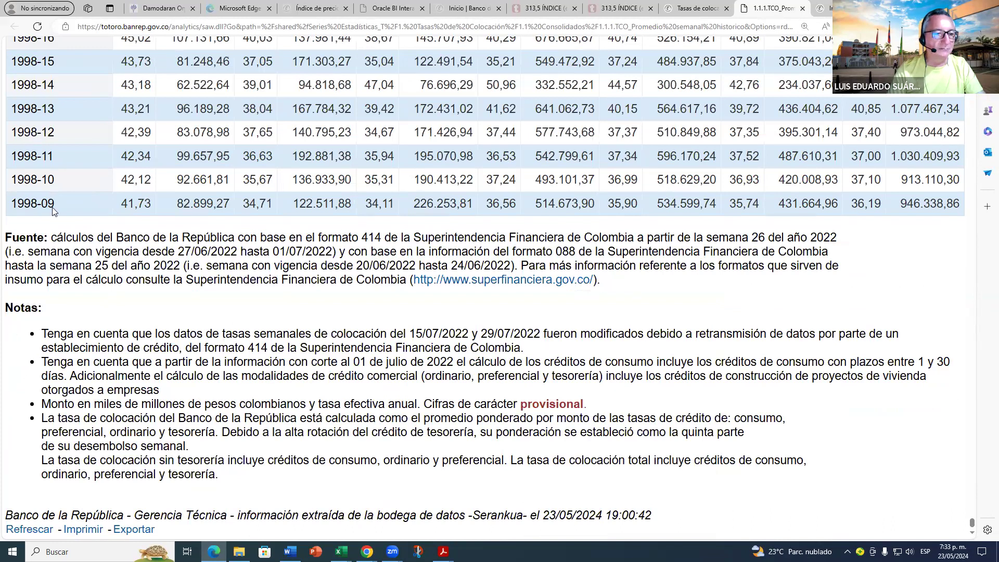
mouse_move(52, 209)
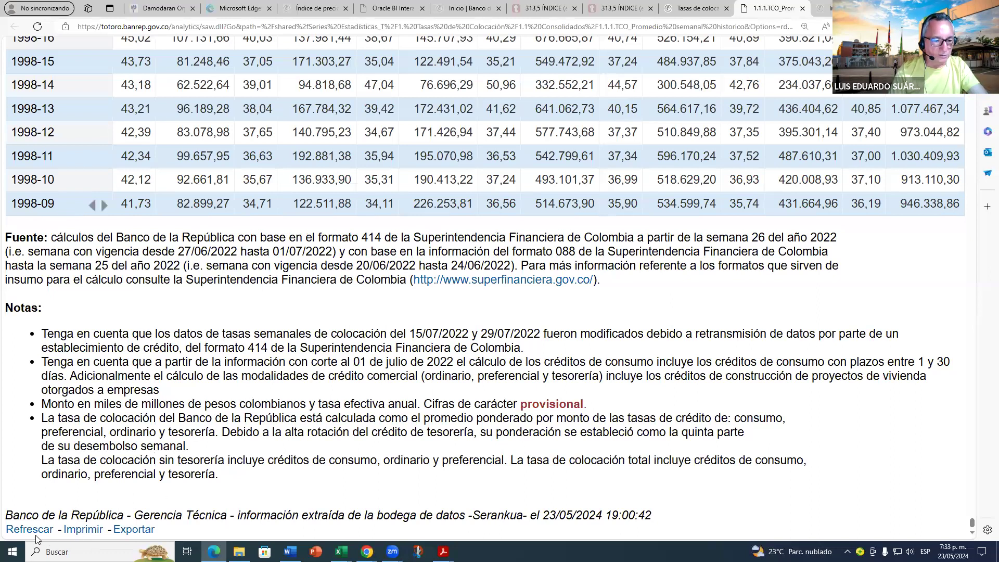
Step: Export the weekly lending-rates table via Exportar > Excel and accept the confirmation
left_click(126, 534)
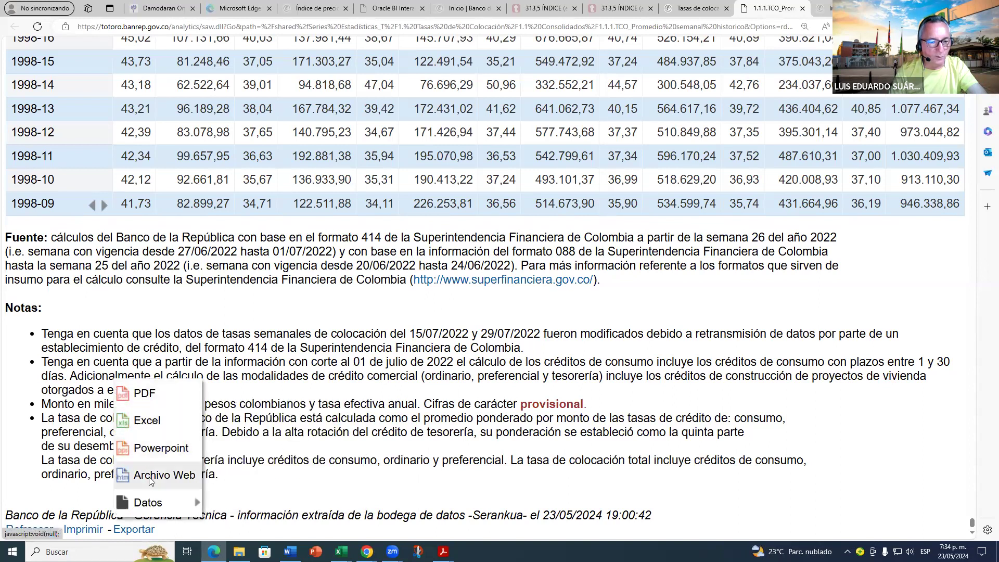
left_click(146, 422)
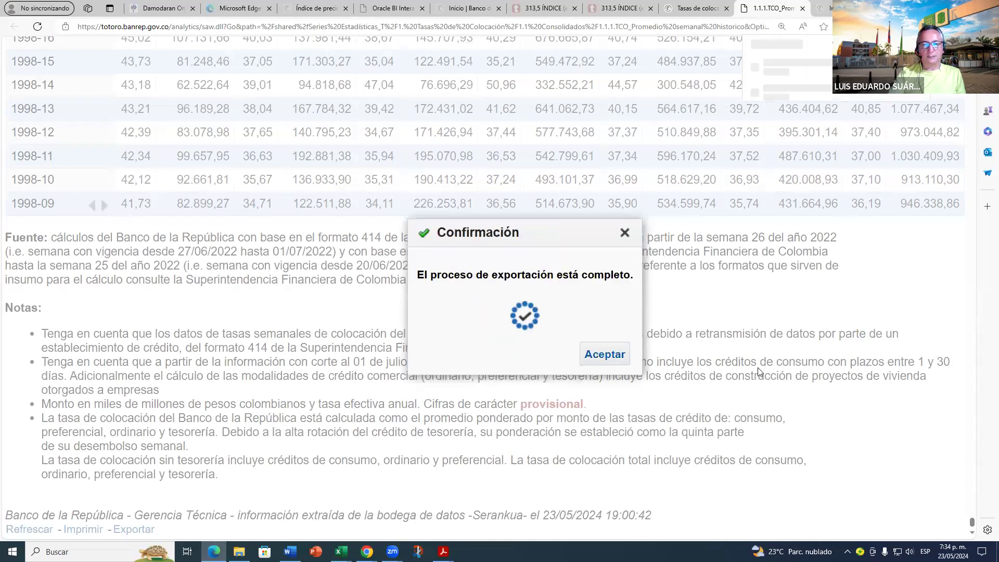
left_click(597, 362)
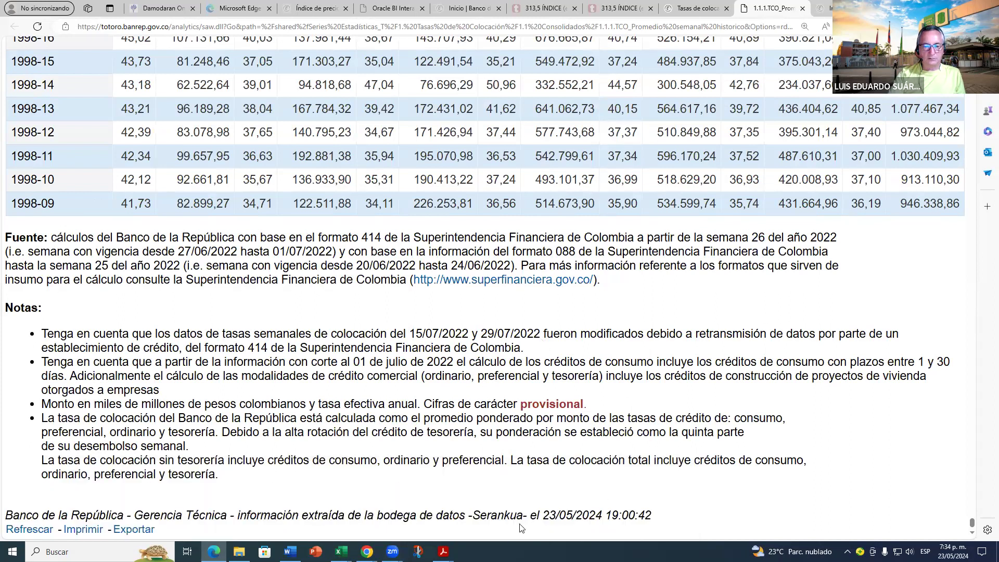
Step: Open 1.1.1.TCO_Promedio semanal historico (1) from the Descargas folder
mouse_move(393, 552)
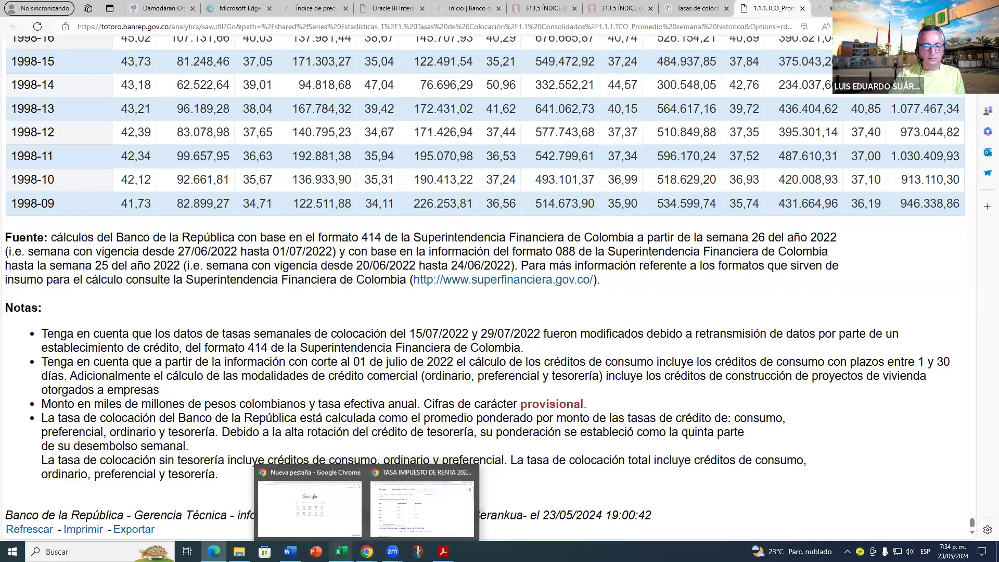
mouse_move(341, 552)
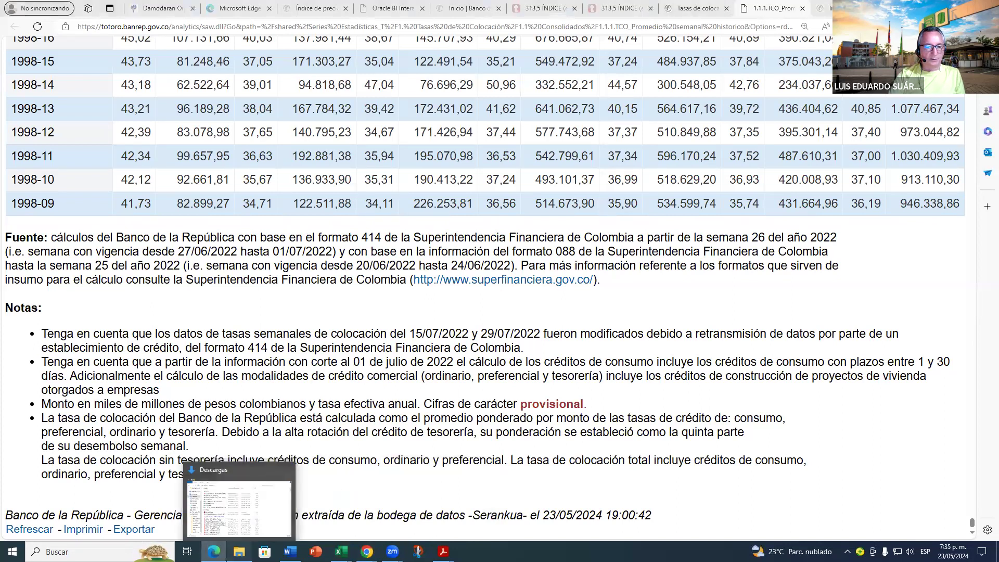
left_click(238, 551)
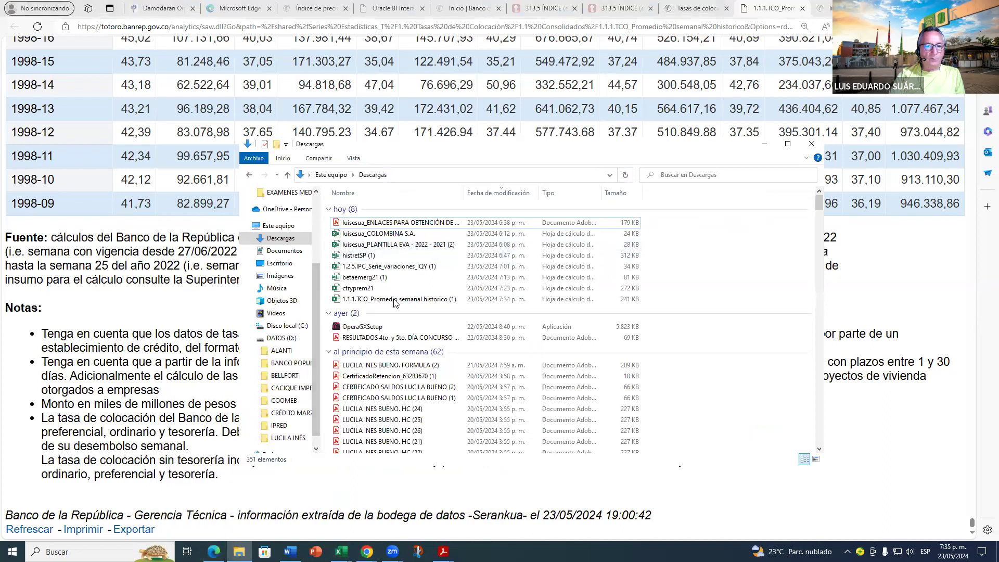
double_click(420, 301)
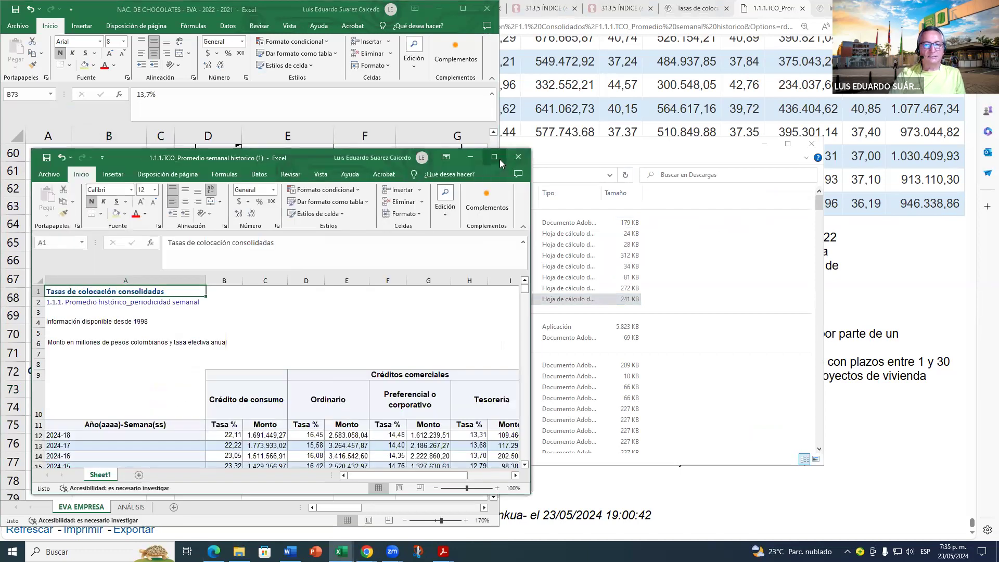
Step: Maximize the workbook, narrow column A, heighten row 11 and zoom in
left_click(498, 158)
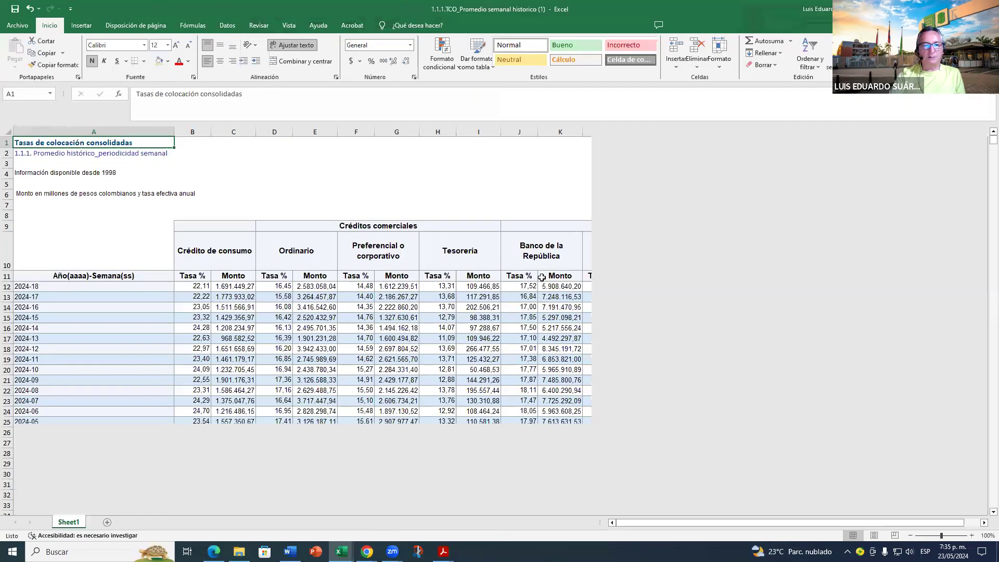
scroll(364, 171, "down", 1)
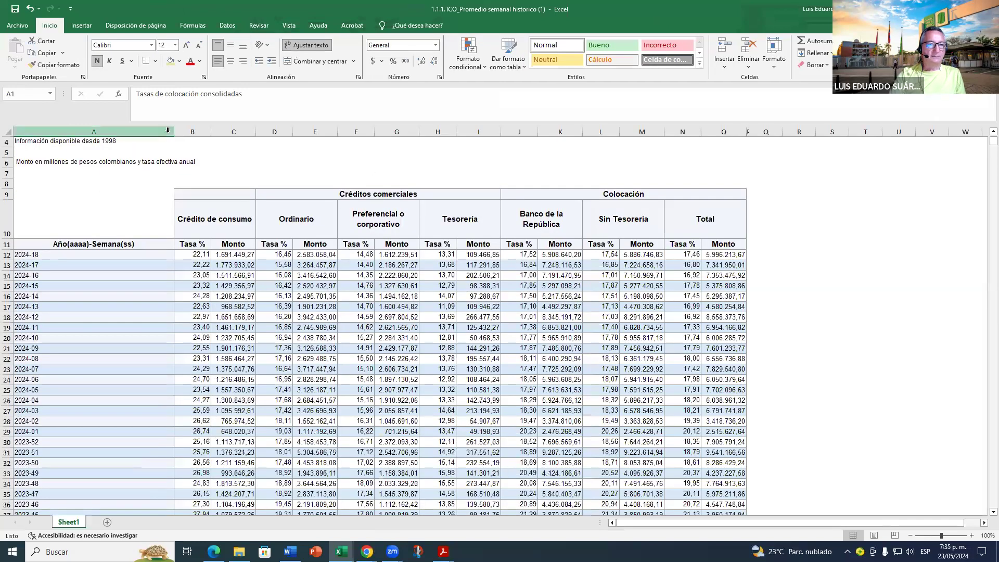
left_click_drag(170, 128, 71, 156)
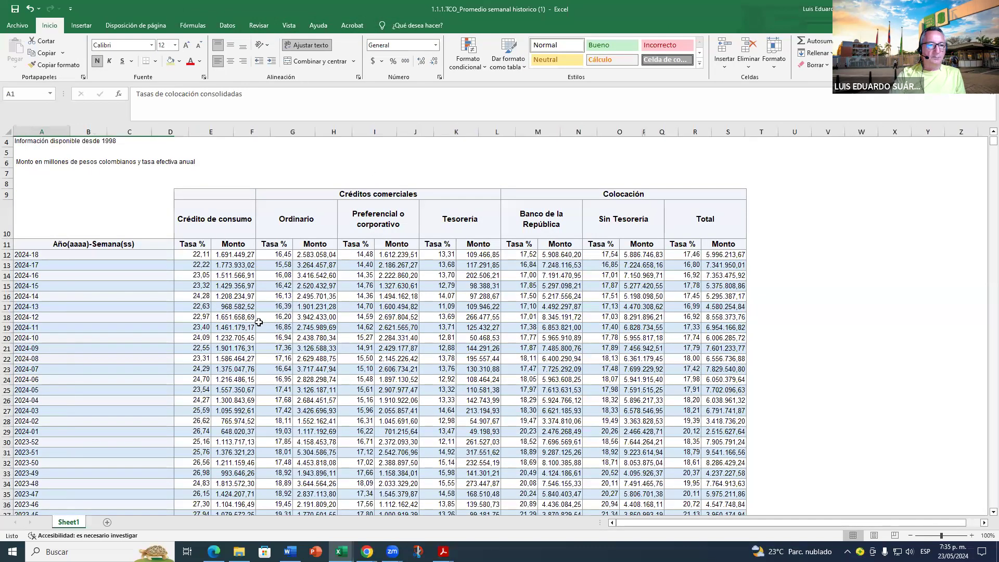
left_click_drag(6, 250, 7, 255)
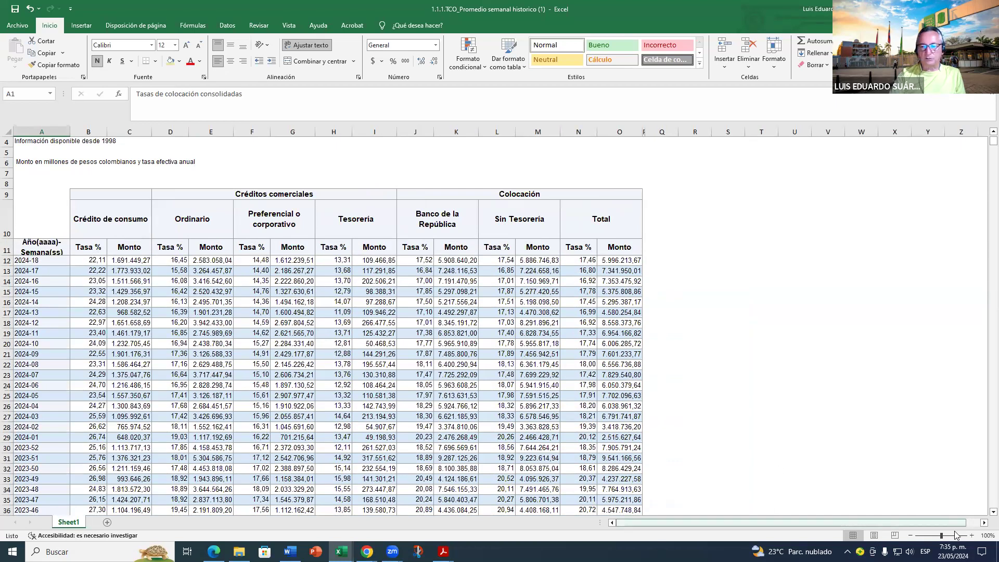
left_click(972, 536)
left_click(971, 536)
left_click(971, 536)
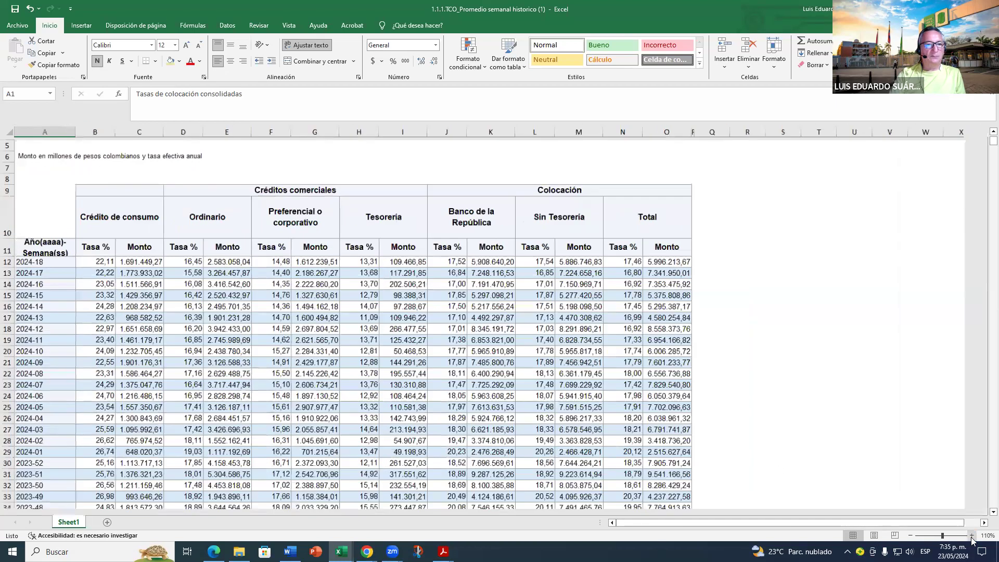
scroll(412, 423, "up", 2, "ctrl")
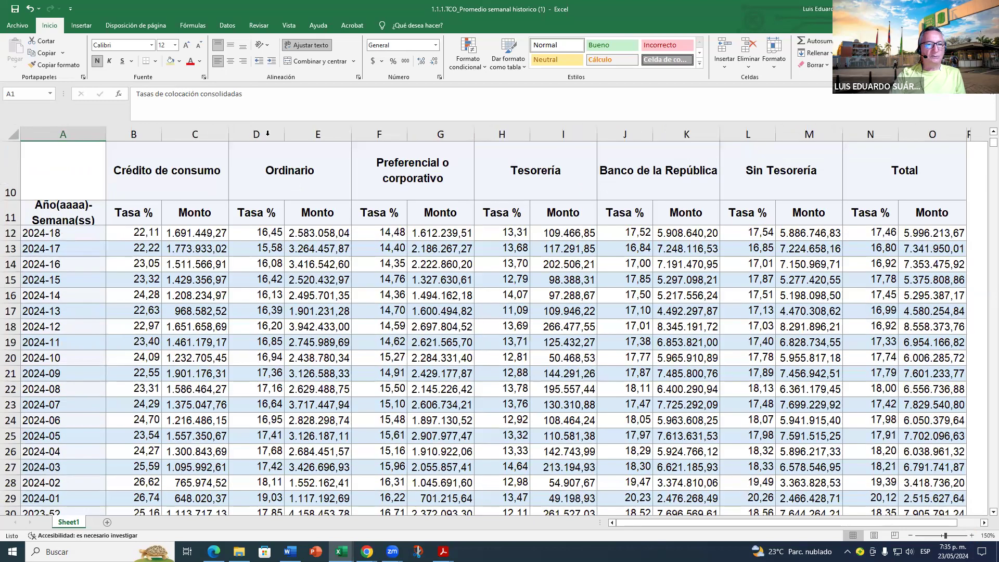
Step: Fill column D (Ordinario) and the column A year-week labels with yellow
left_click(266, 129)
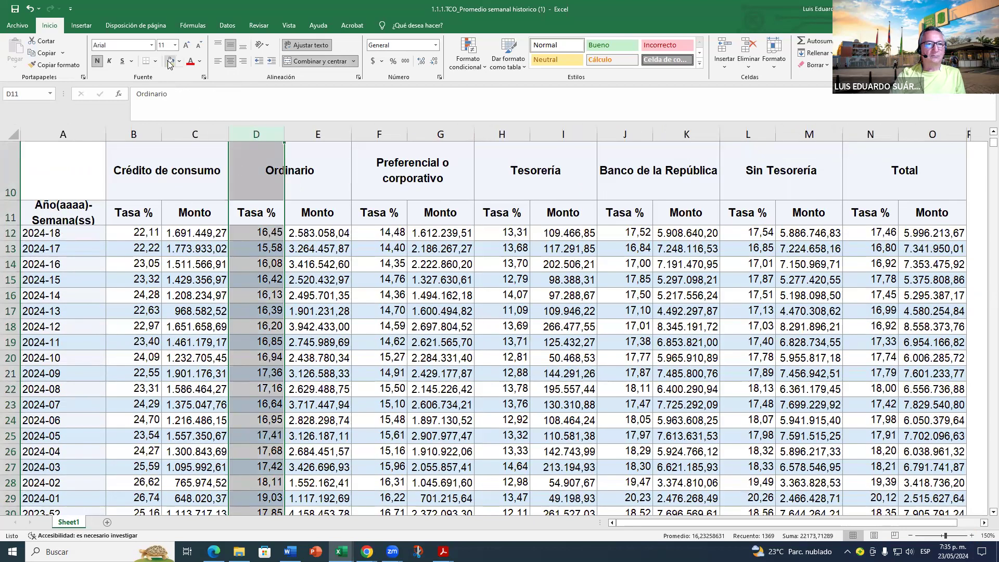
left_click(171, 61)
left_click(48, 160)
key("ctrl+shift+Down")
left_click(170, 61)
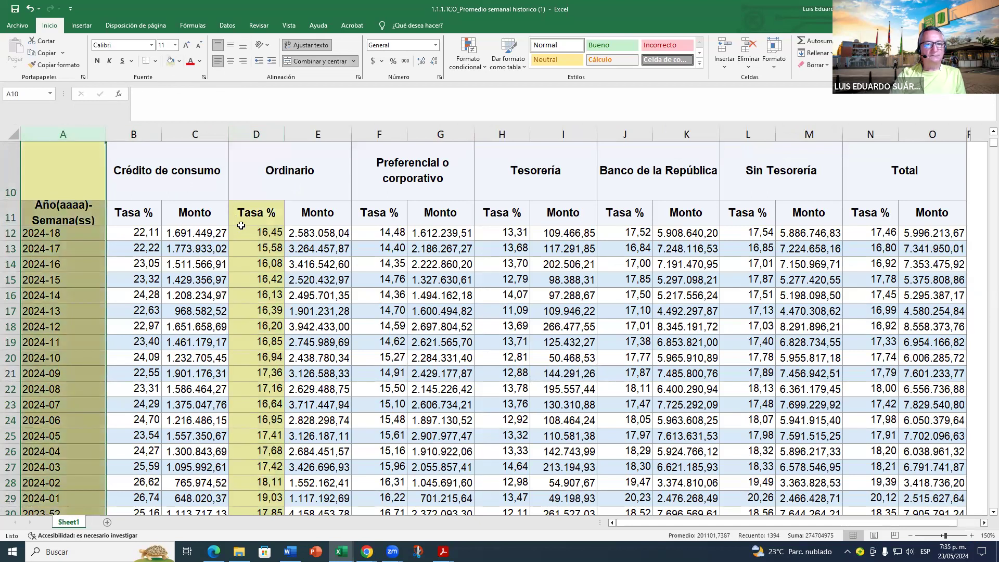
Step: Review the credit-type headers and row 12 rates, then fill the Ordinario header yellow
left_click(241, 229)
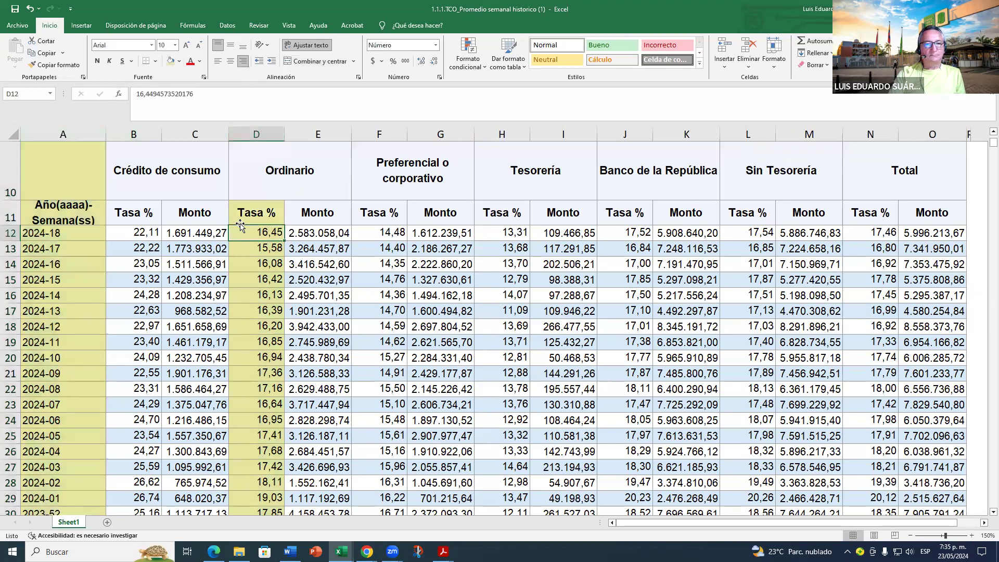
left_click(160, 163)
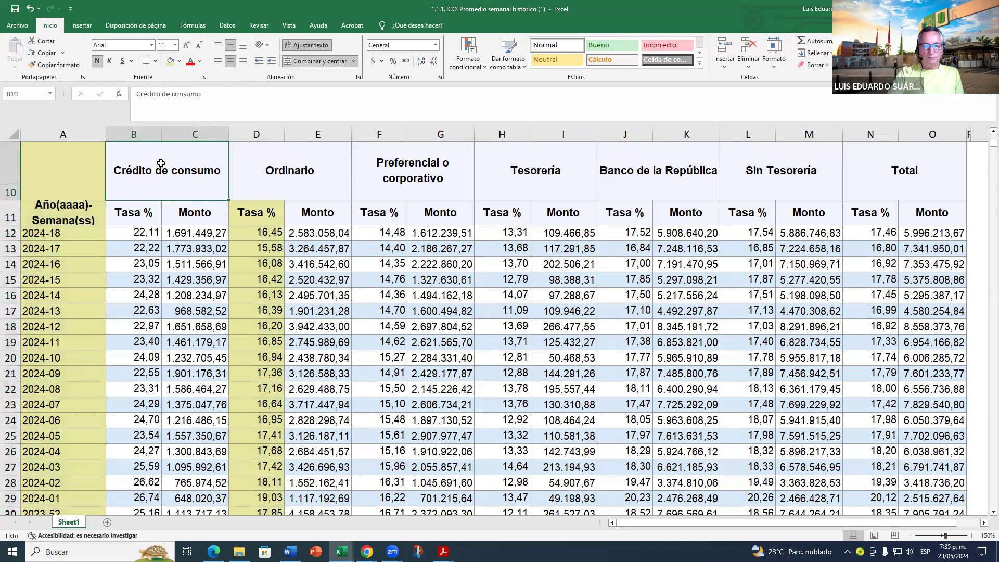
left_click(145, 237)
left_click(281, 181)
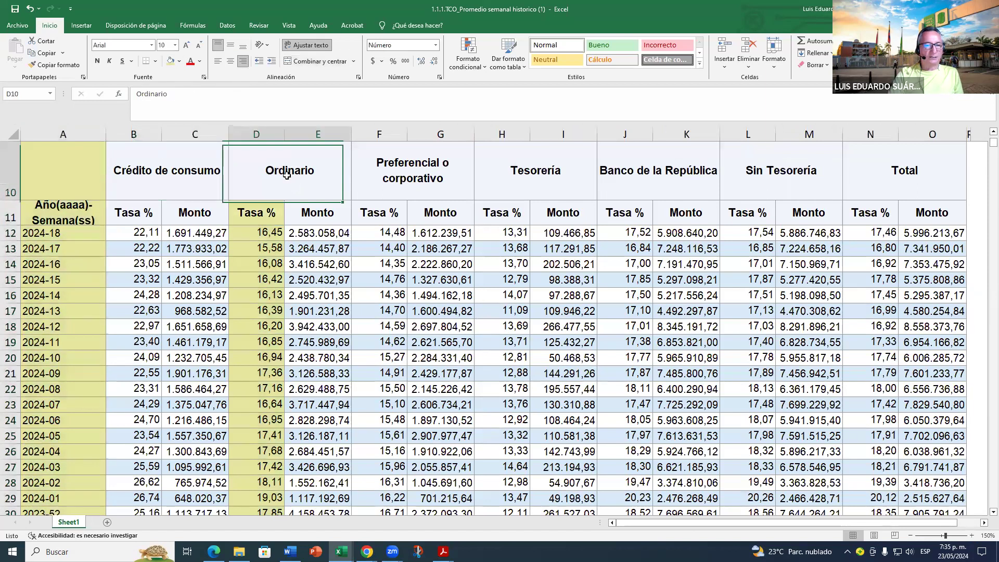
left_click(422, 173)
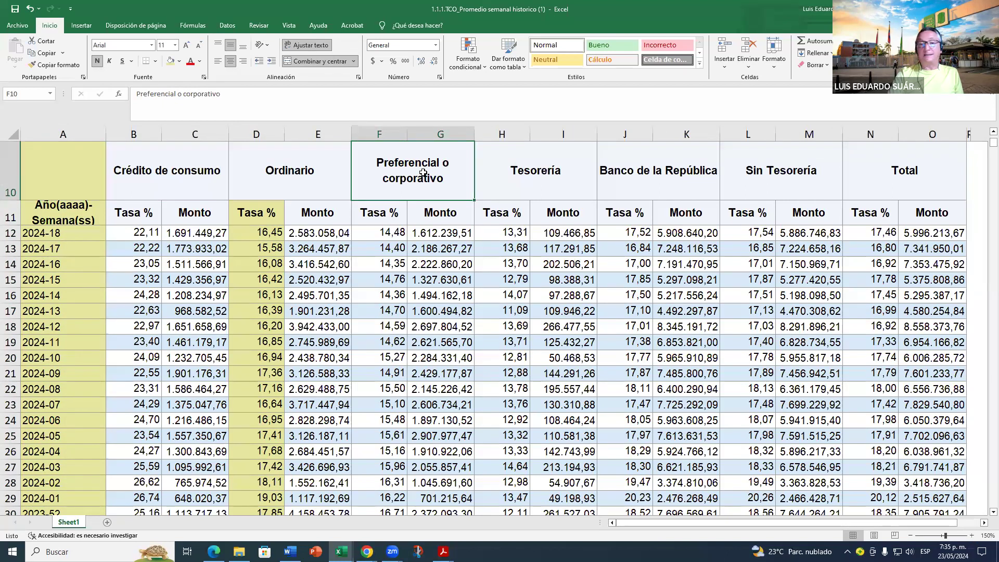
left_click(561, 177)
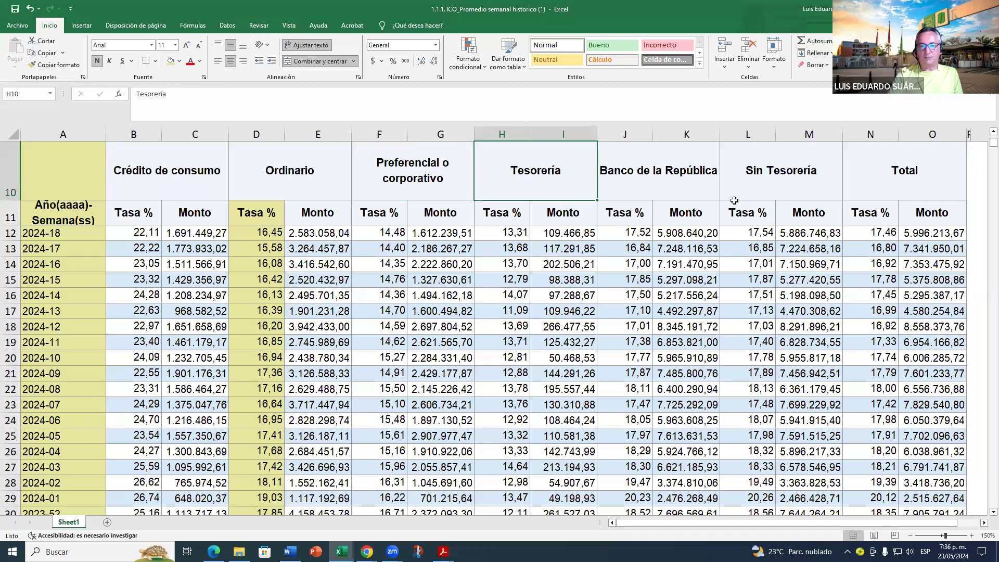
left_click(681, 175)
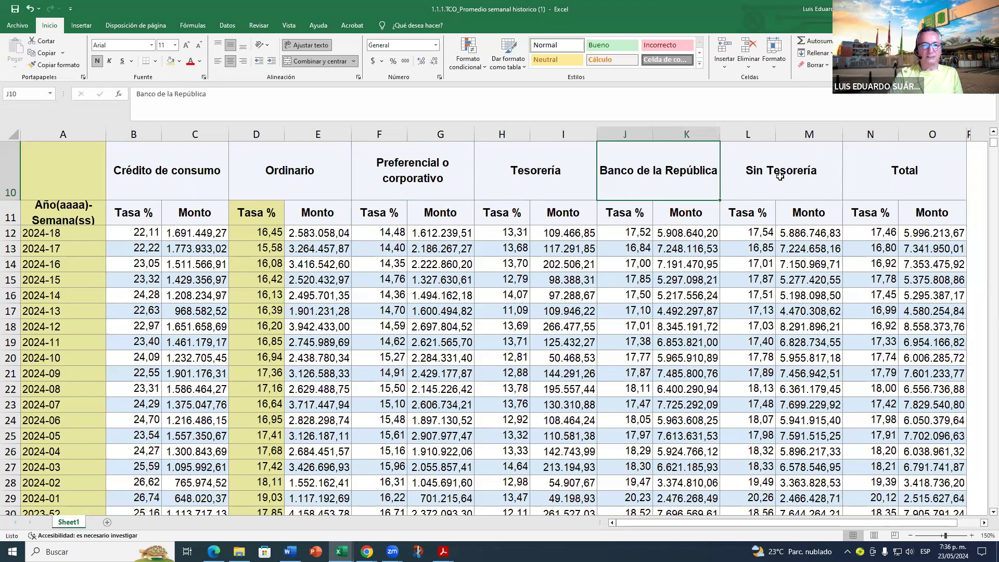
left_click(271, 168)
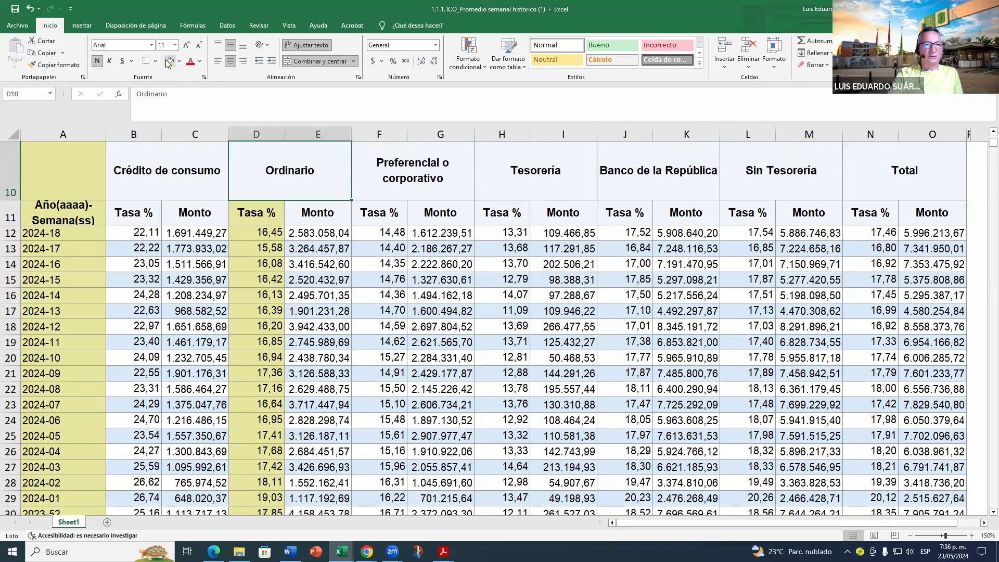
left_click(173, 64)
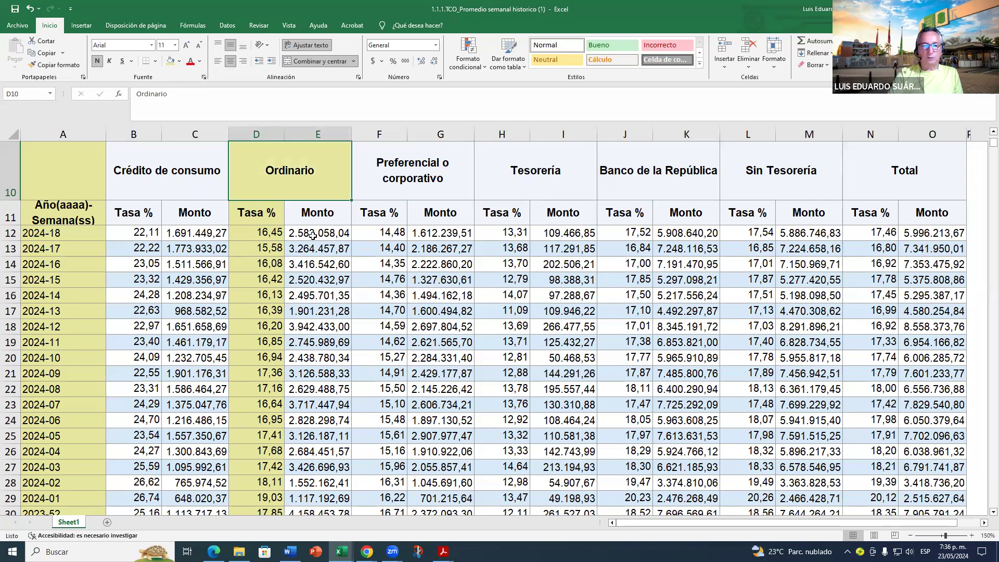
Step: Check week 2024-18 amounts for consumer, preferential, treasury and Banco de la República credit
scroll(325, 242, "up", 2)
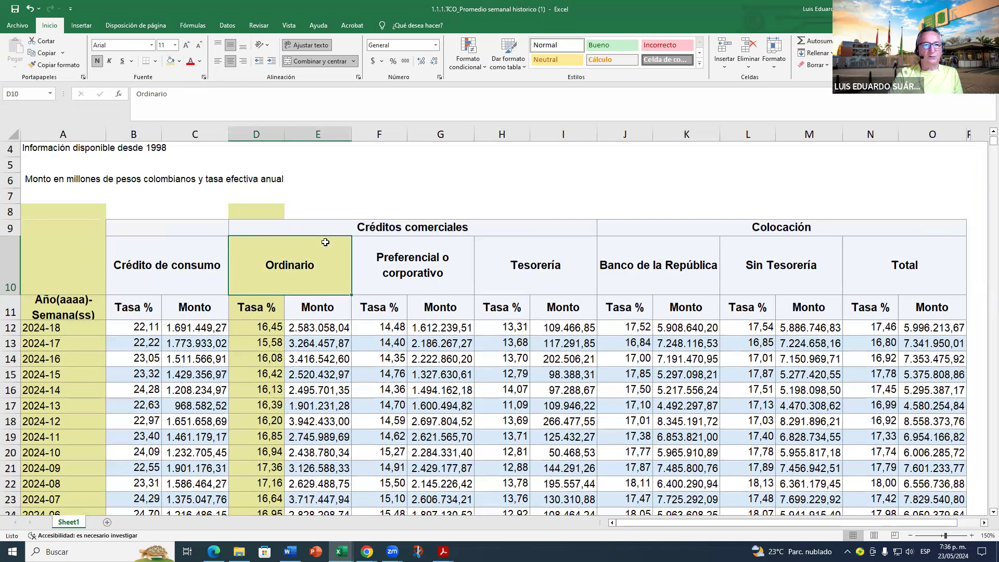
scroll(328, 307, "down", 1)
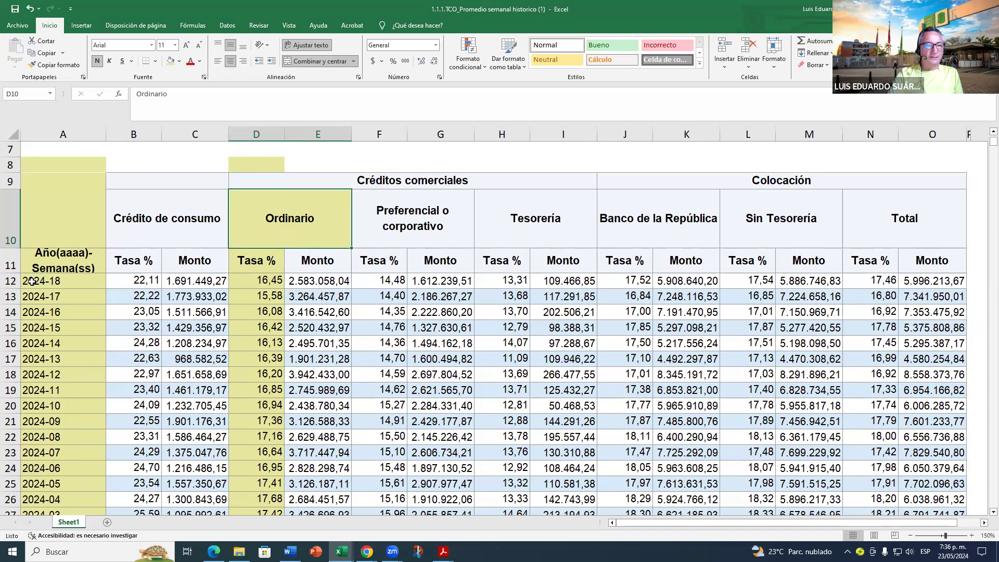
left_click(185, 282)
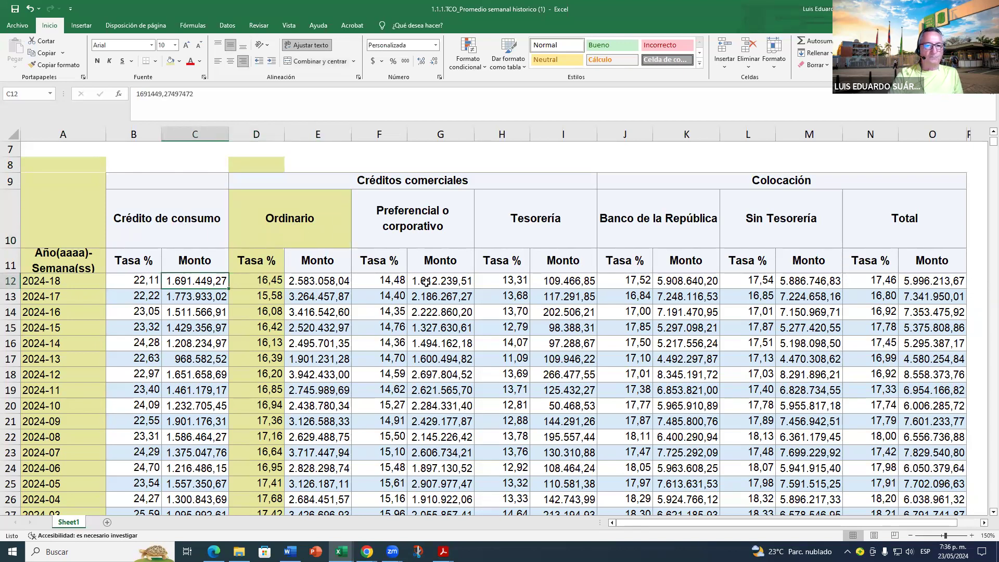
left_click(442, 281)
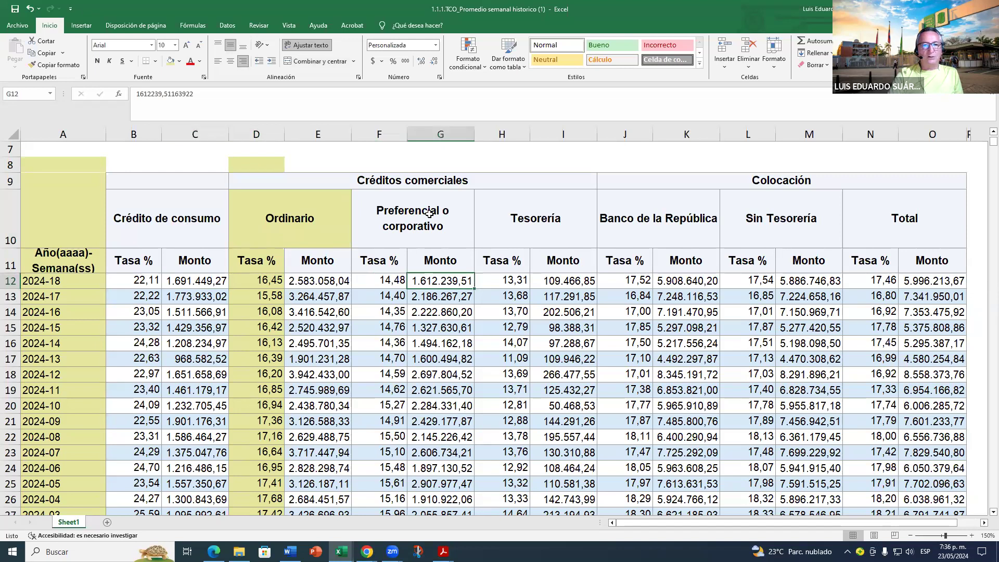
left_click(573, 285)
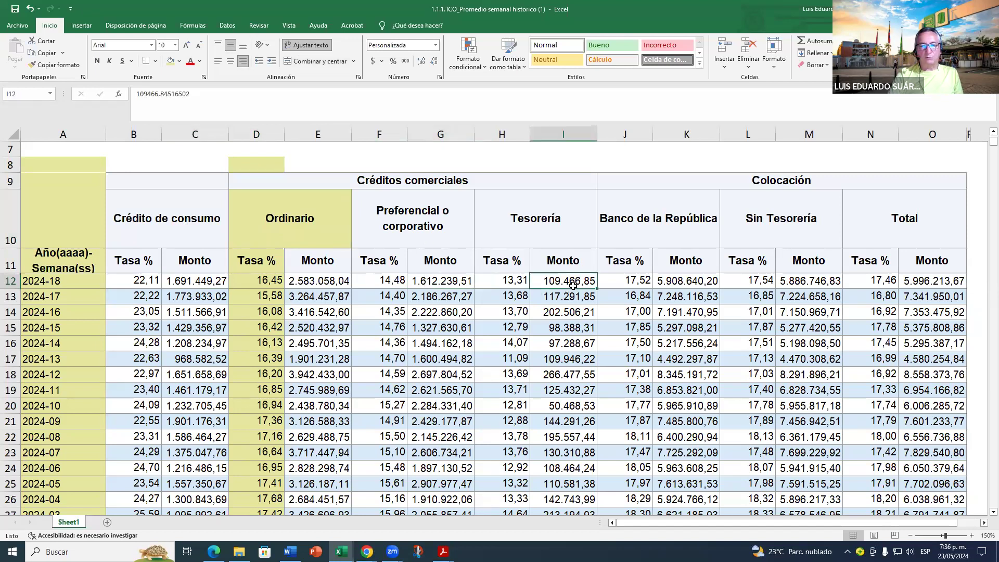
left_click(669, 288)
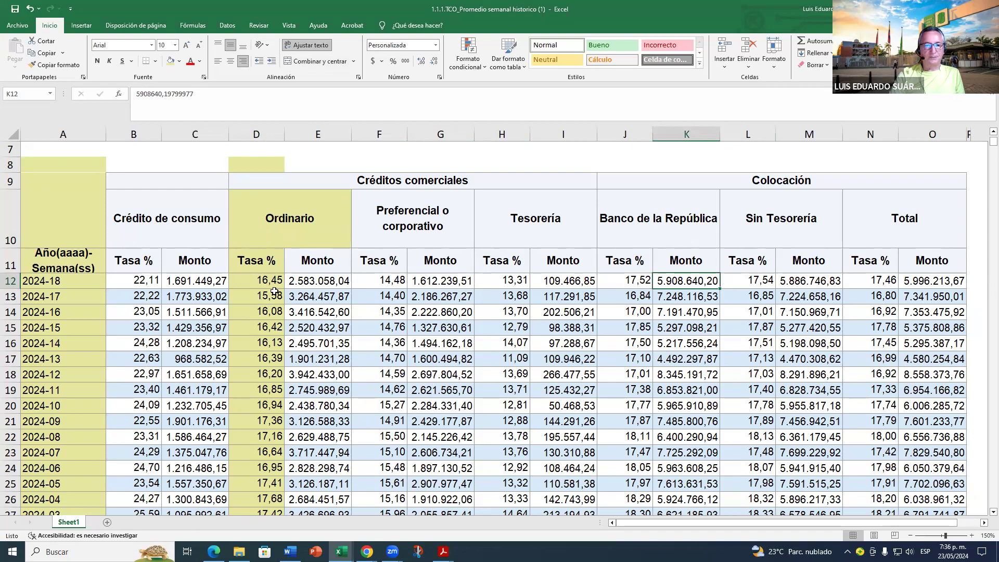
Step: Scroll down the history, selecting week 2023-52 and then week 2022-52 in A82
scroll(270, 284, "down", 2)
scroll(261, 250, "up", 2)
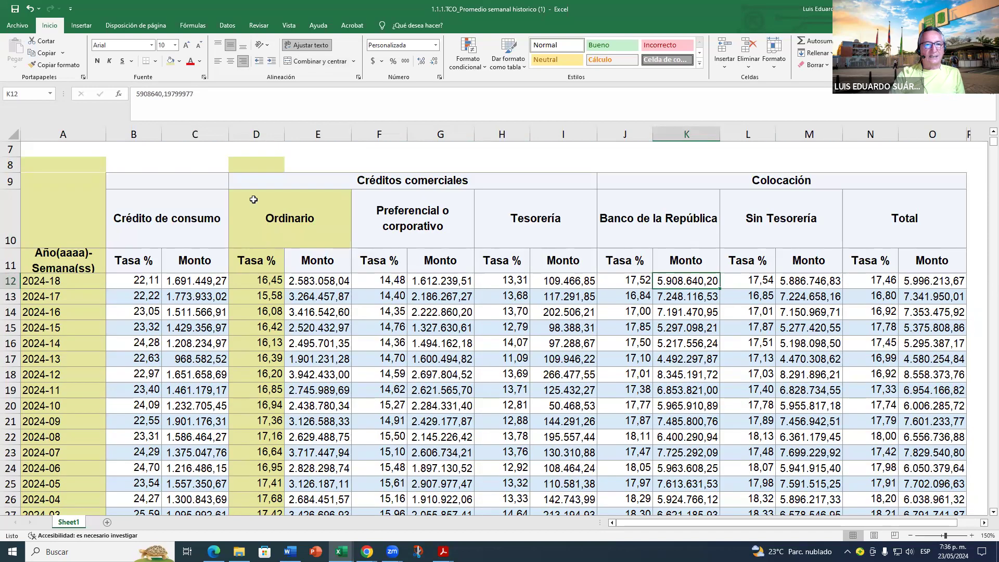
scroll(68, 349, "down", 10)
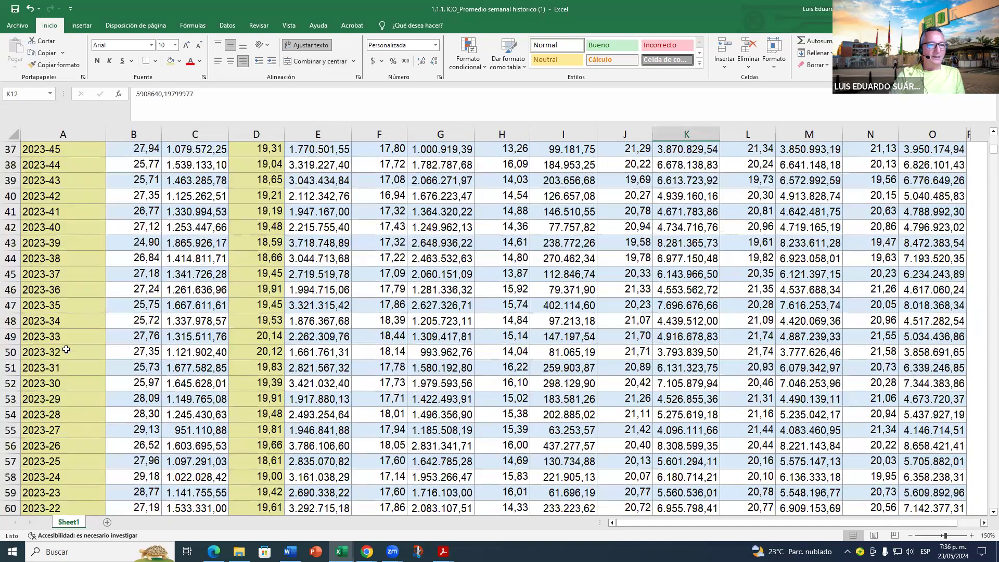
scroll(67, 349, "down", 4)
scroll(48, 307, "down", 3)
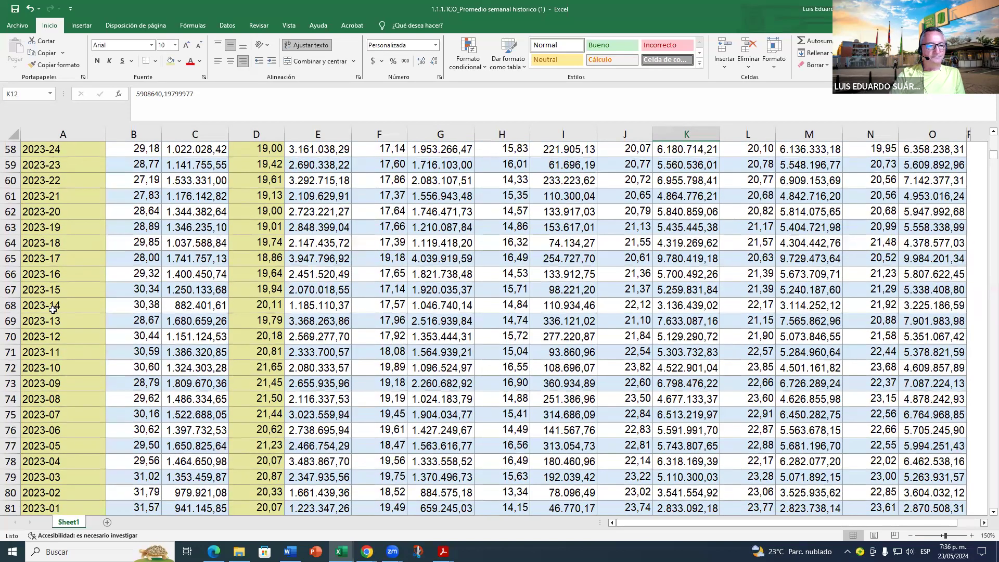
scroll(55, 313, "up", 4)
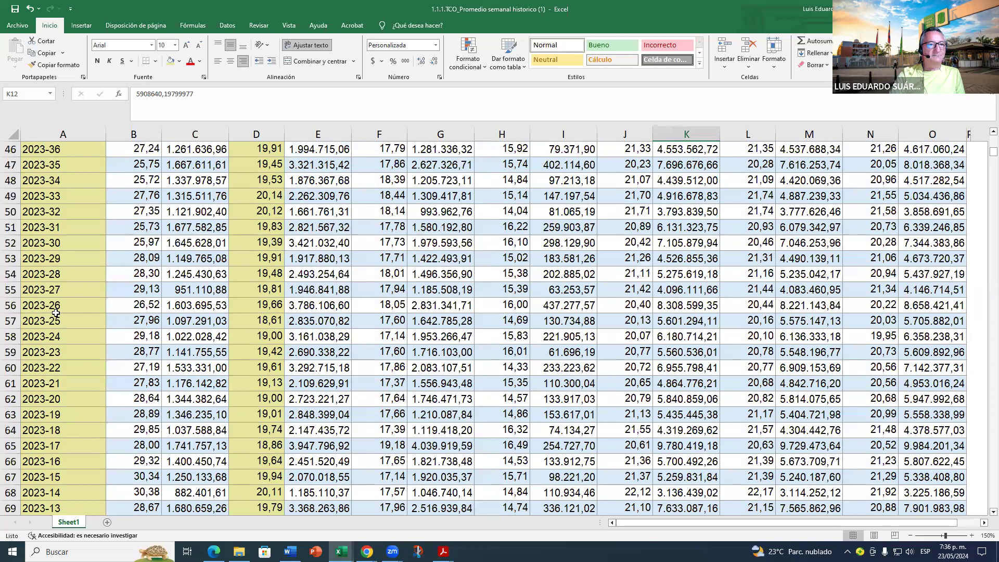
scroll(55, 313, "up", 7)
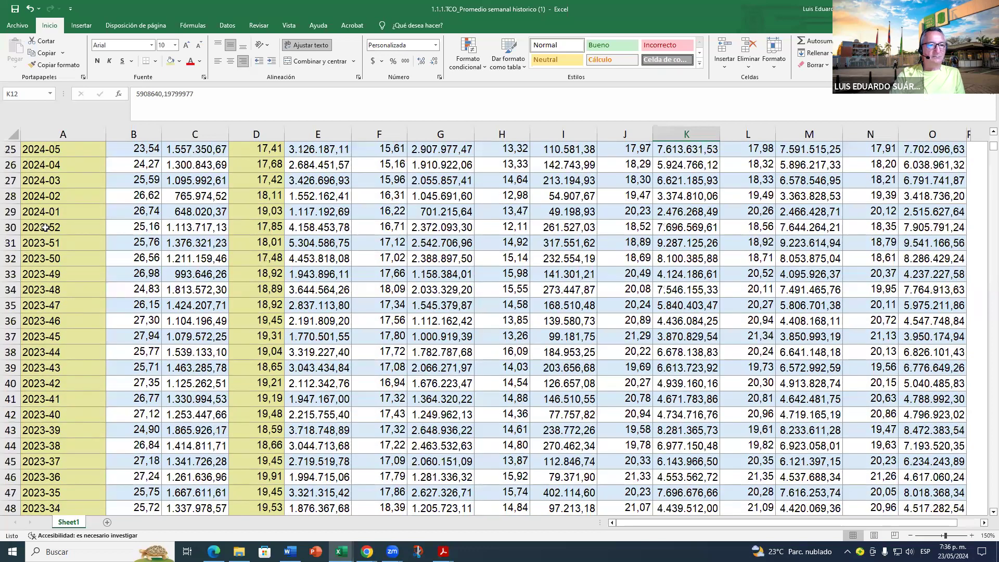
left_click(45, 228)
scroll(54, 323, "down", 8)
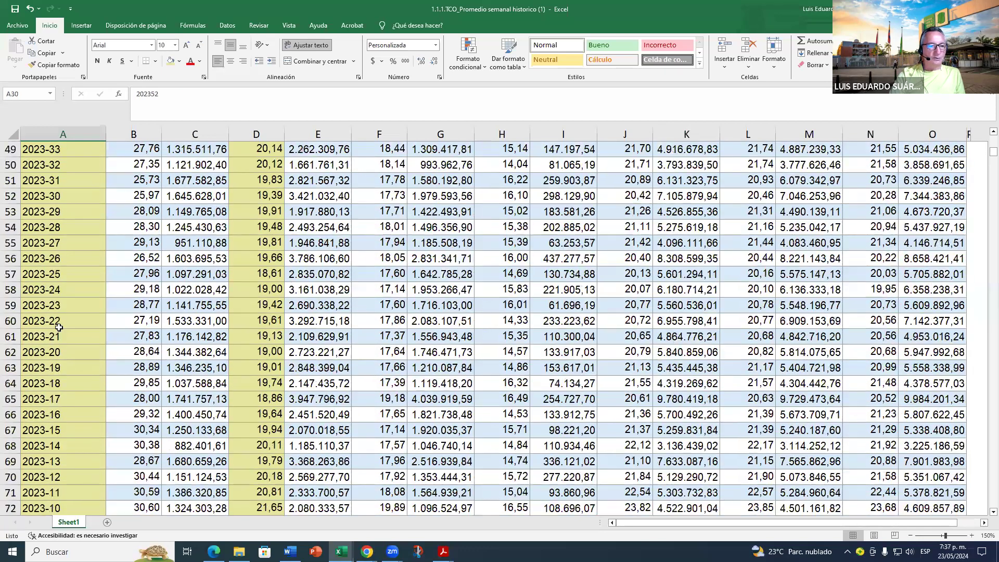
scroll(59, 327, "down", 10)
left_click(51, 197)
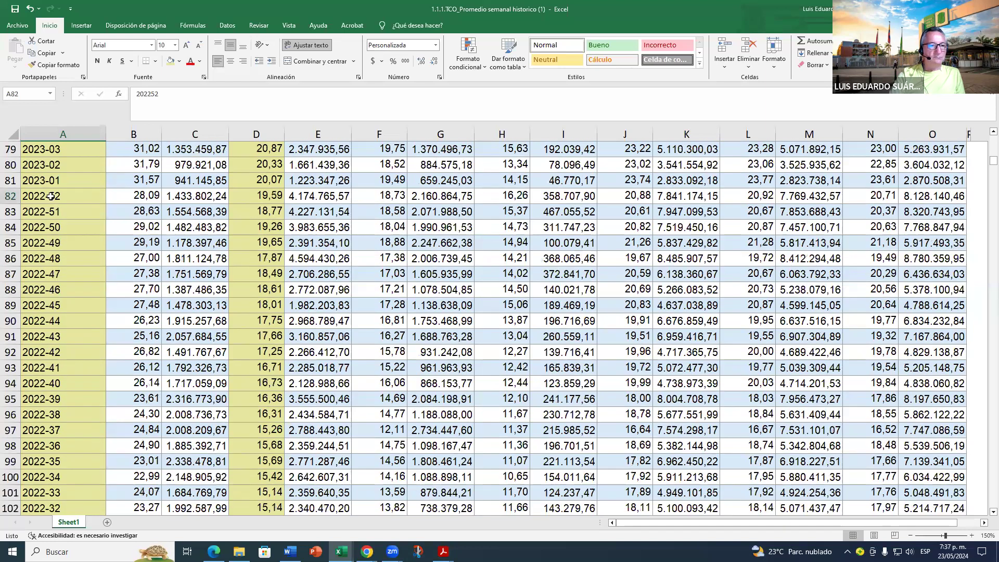
Step: Select the 52 weekly 2022 Ordinario rates in D82:D133 to show their 13,70% average
left_click(272, 195)
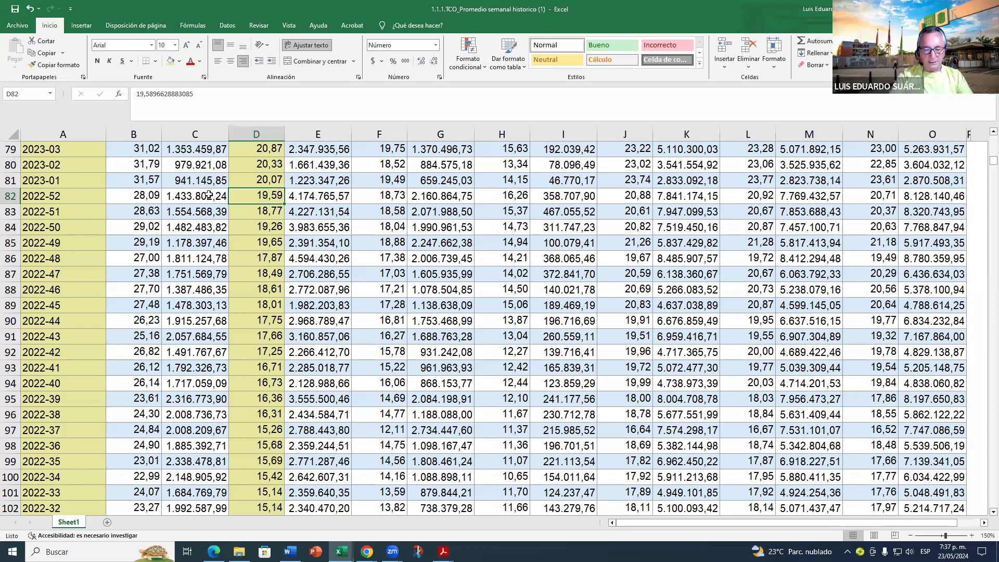
key("shift+Down")
key("shift+Down")
key("shift+Down")
key("shift+Down")
key("shift+Down")
key("shift+Down")
key("shift+Down")
key("shift+Down")
key("shift+Down")
key("shift+Down")
key("shift+Down")
key("shift+Down")
key("shift+Down")
key("shift+Down")
key("shift+Down")
key("shift+Down")
key("shift+Down")
key("shift+Down")
key("shift+Down")
key("shift+Down")
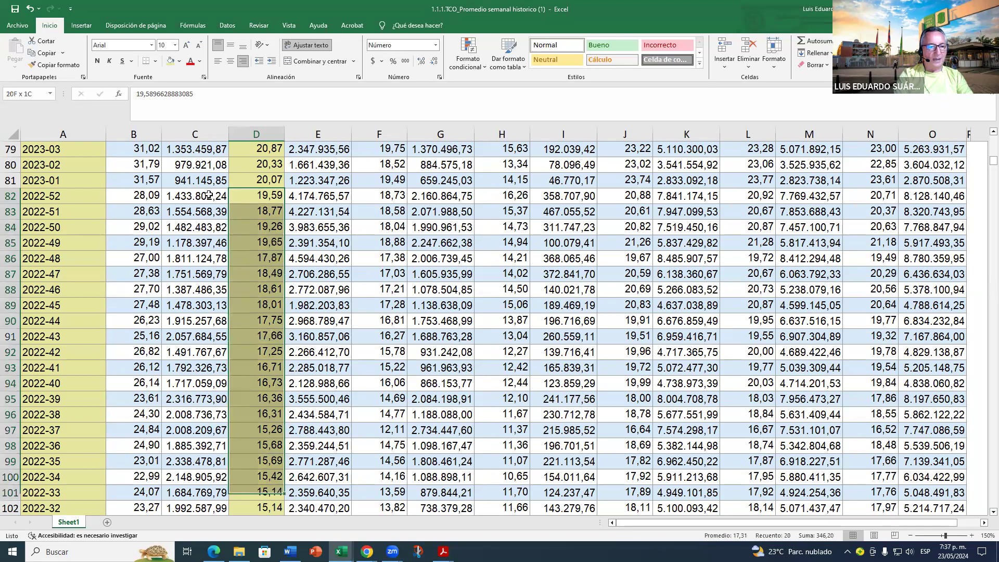
key("shift+Down")
key("shift+Down")
key("shift+Down")
key("shift+Down")
key("shift+Down")
key("shift+Down")
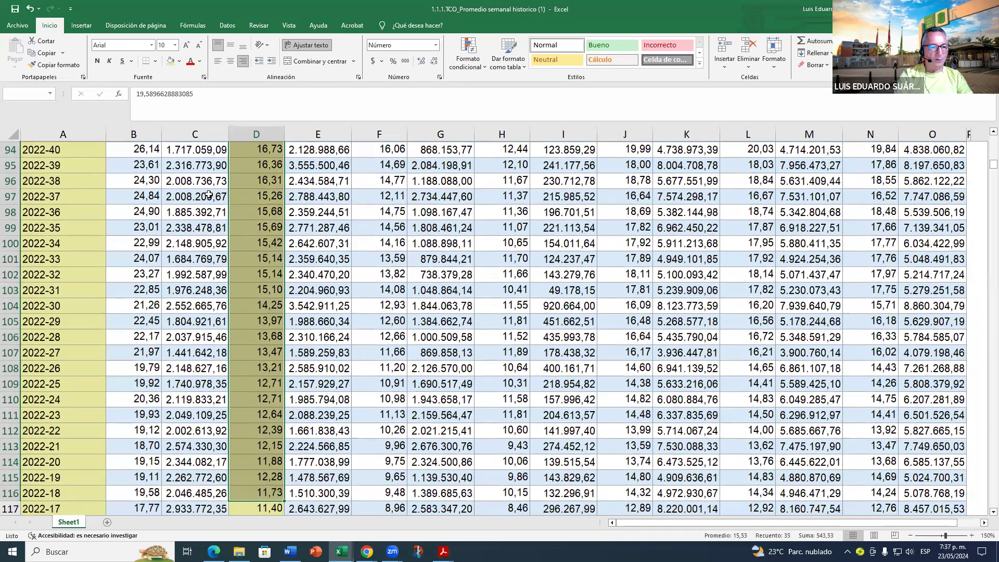
key("shift+Down")
key("shift+Down")
key("shift+Down")
key("shift+Down")
key("shift+Down")
key("shift+Down")
key("shift+Down")
key("shift+Down")
key("shift+Down")
key("shift+Down")
key("shift+Down")
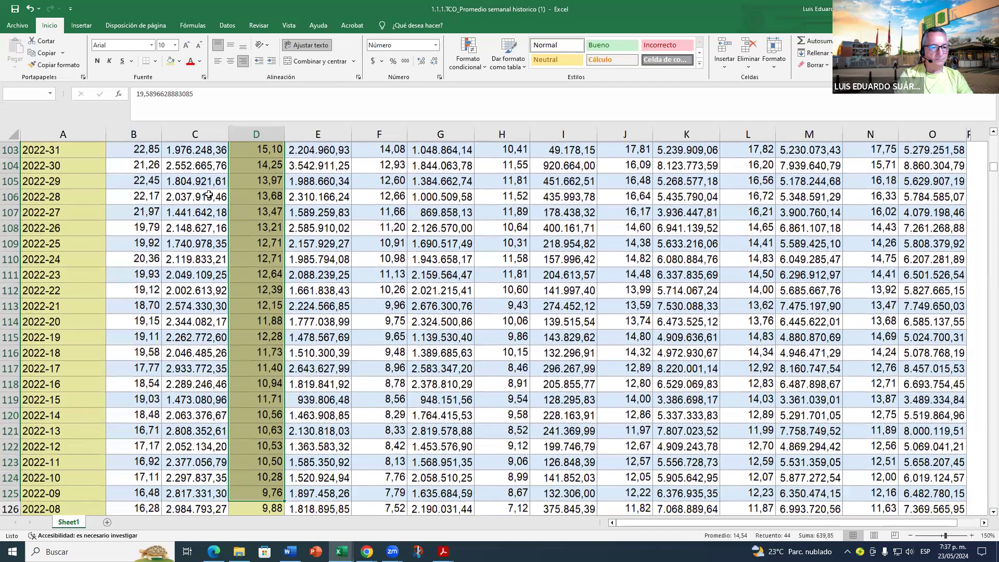
key("shift+Down")
key("shift+Down")
key("shift+Down")
key("shift+Down")
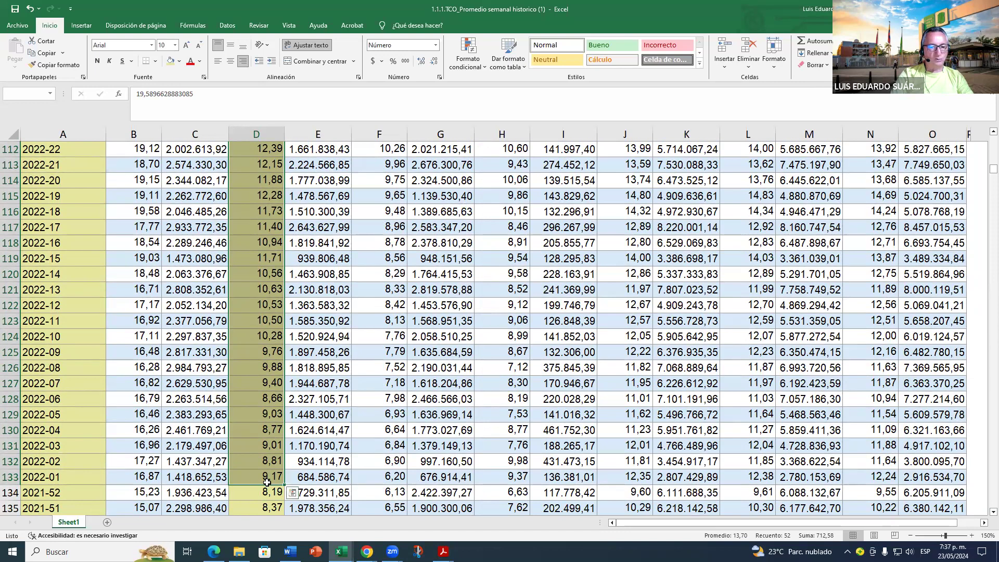
scroll(267, 482, "up", 14)
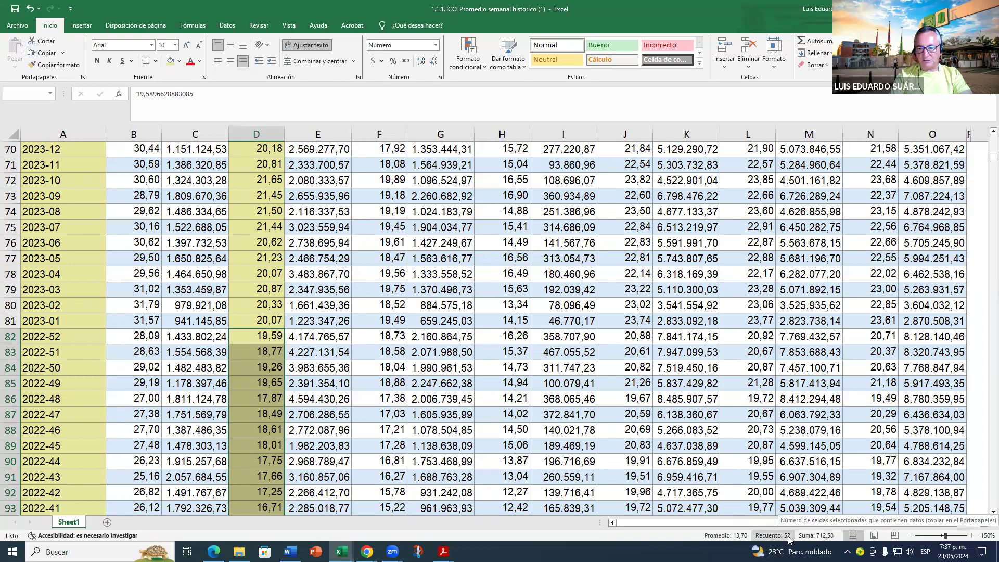
Step: Copy the 13,70 average and check it against the EVA sheet's 2022 debt cost
left_click(742, 539)
left_click(341, 552)
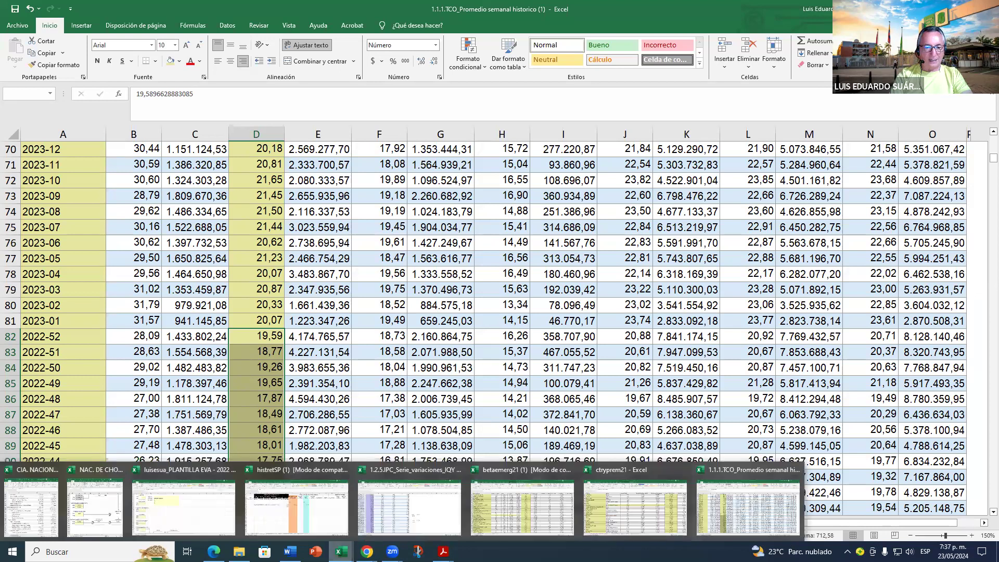
left_click(81, 516)
left_click(134, 388)
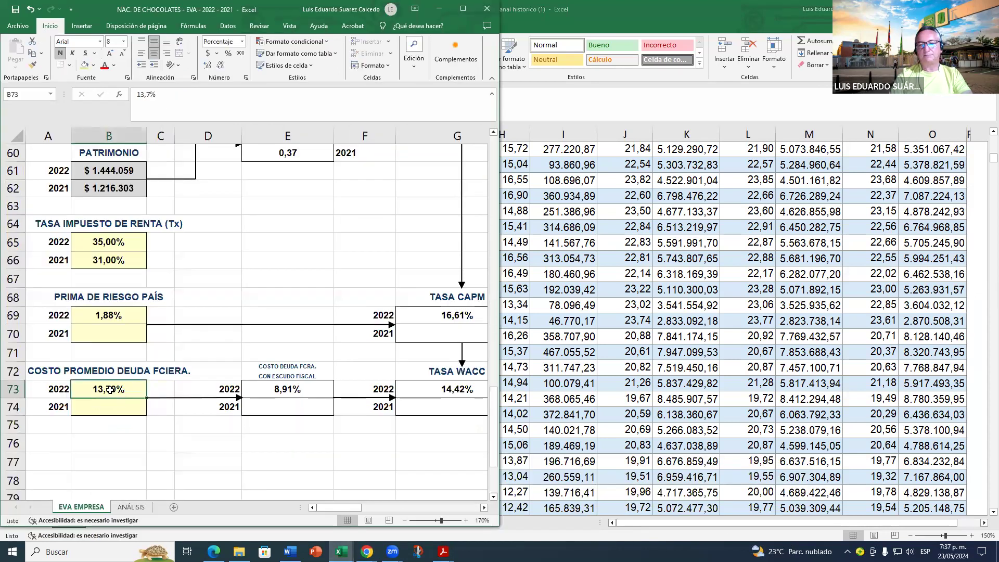
left_click(532, 422)
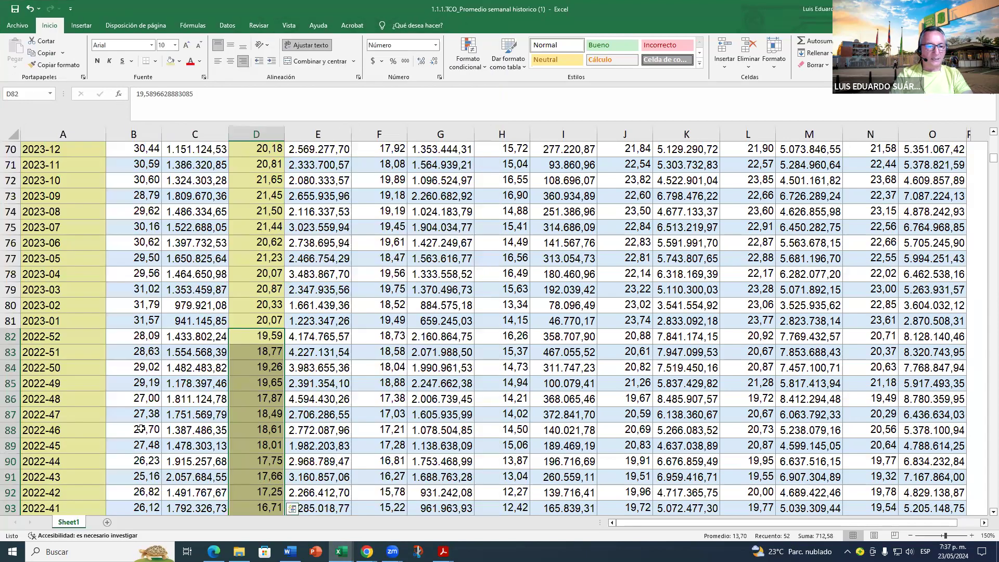
Step: Bring the NAC. DE CHOCOLATES EVA workbook forward and select the empty 2021 risk-free rate cell B41
scroll(72, 411, "down", 3)
scroll(104, 450, "down", 11)
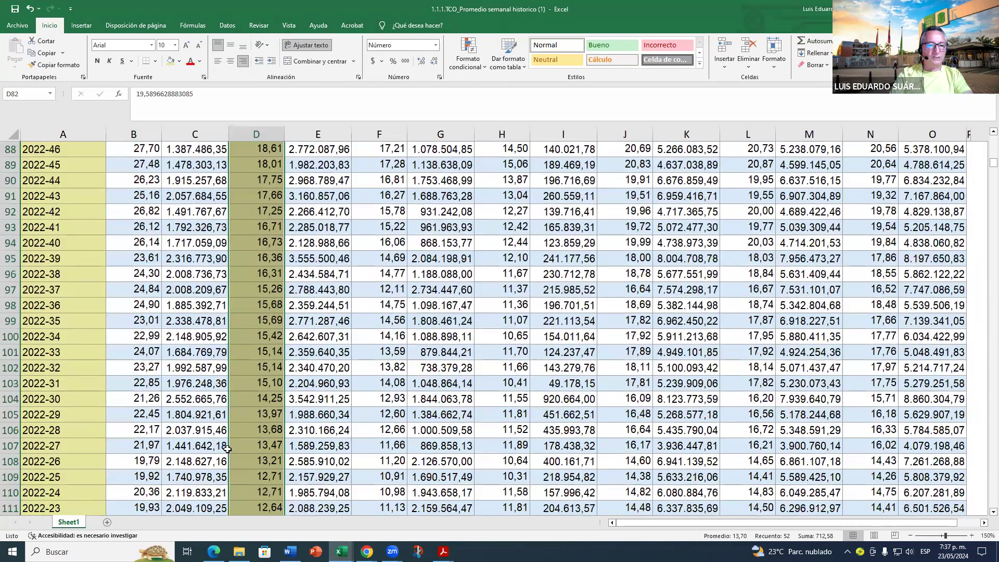
scroll(258, 420, "down", 2)
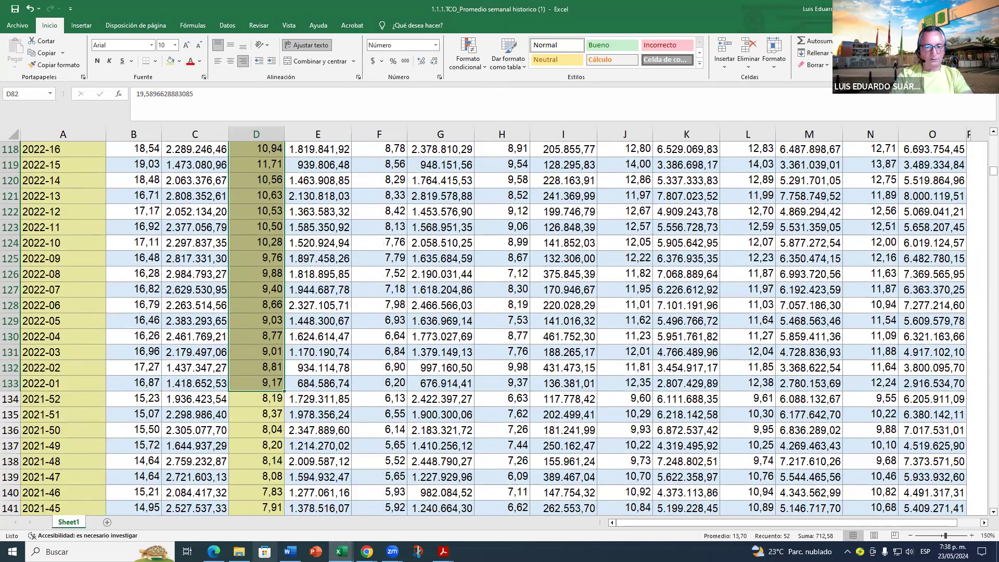
mouse_move(340, 552)
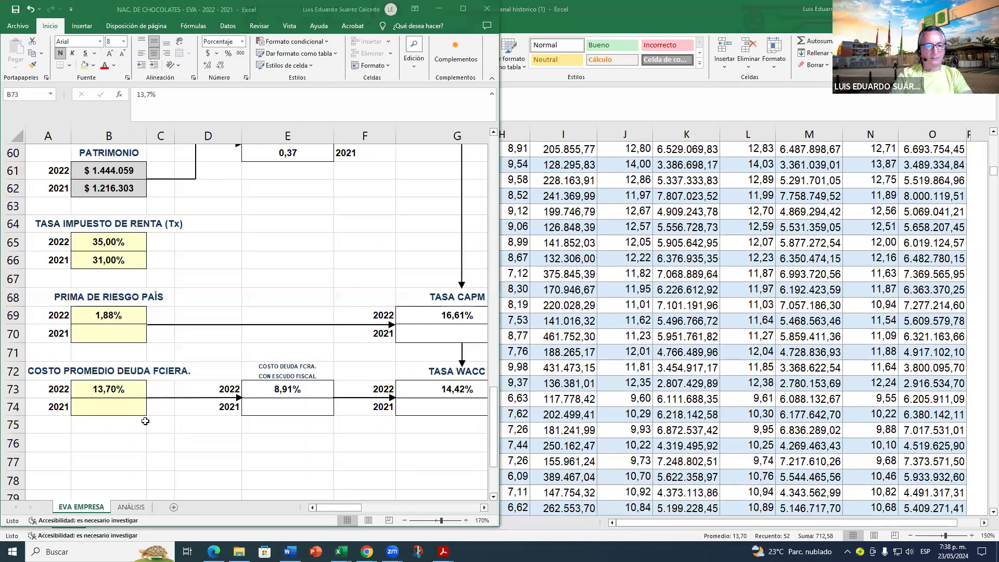
left_click(94, 507)
left_click(126, 411)
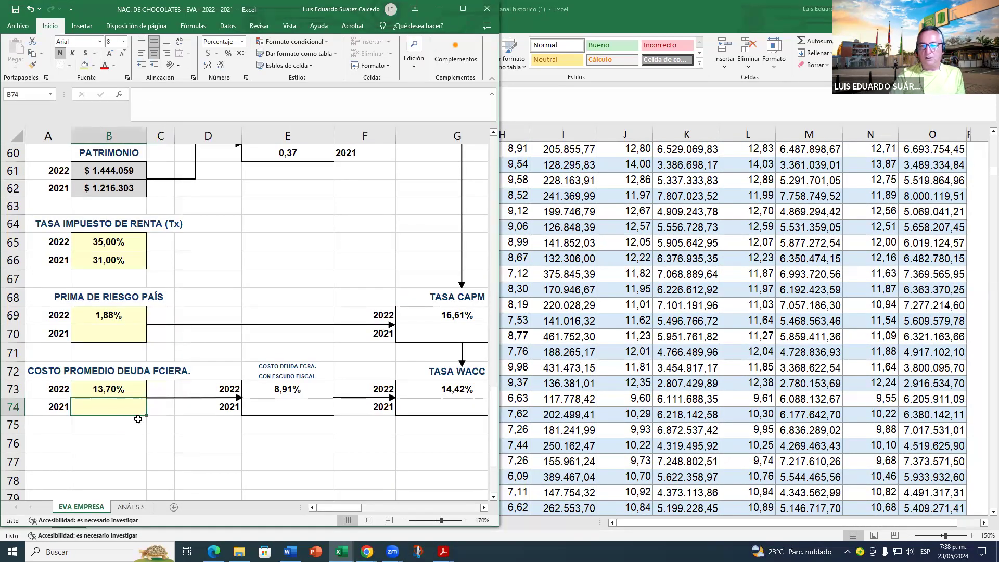
scroll(195, 413, "up", 16)
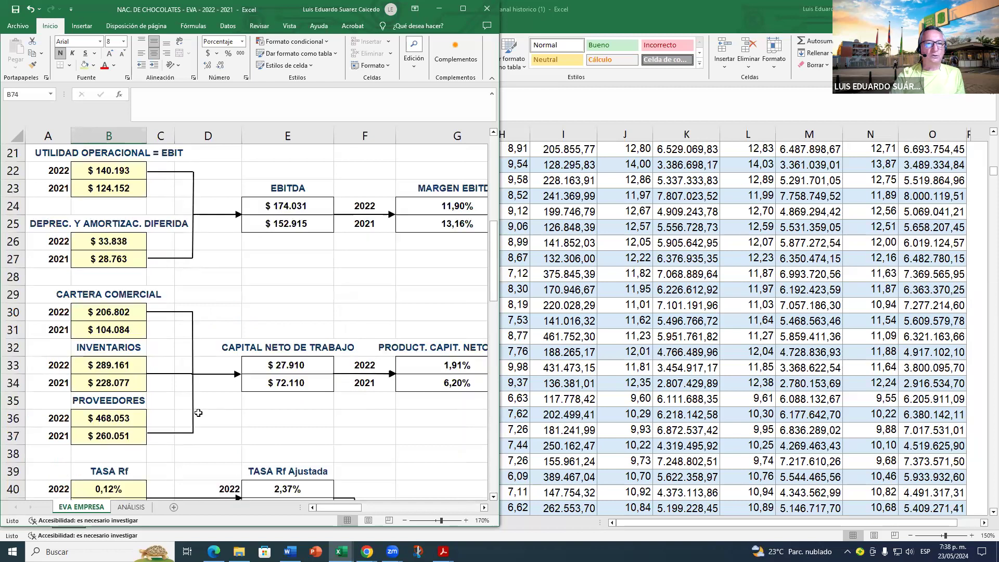
scroll(198, 412, "up", 4)
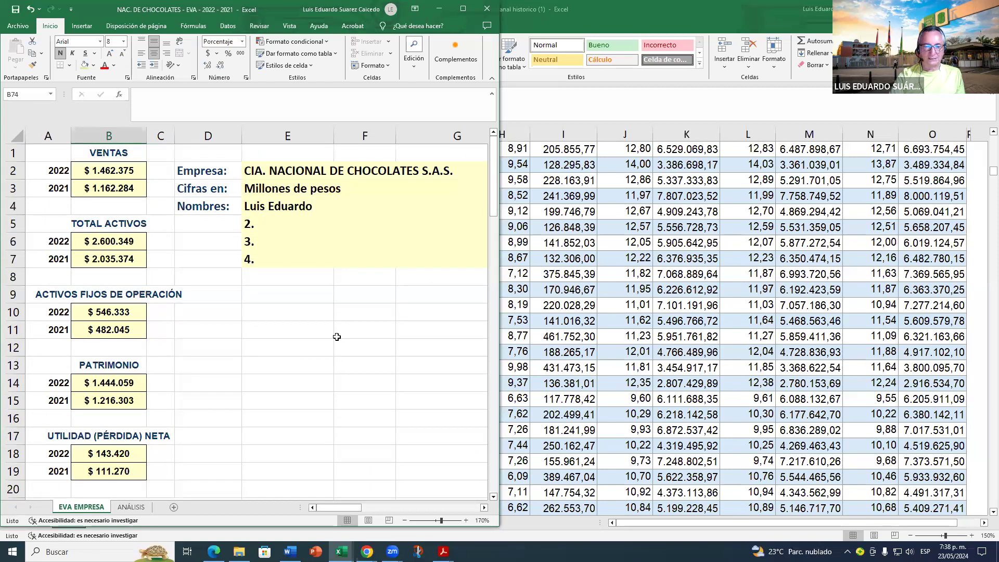
scroll(337, 337, "down", 8)
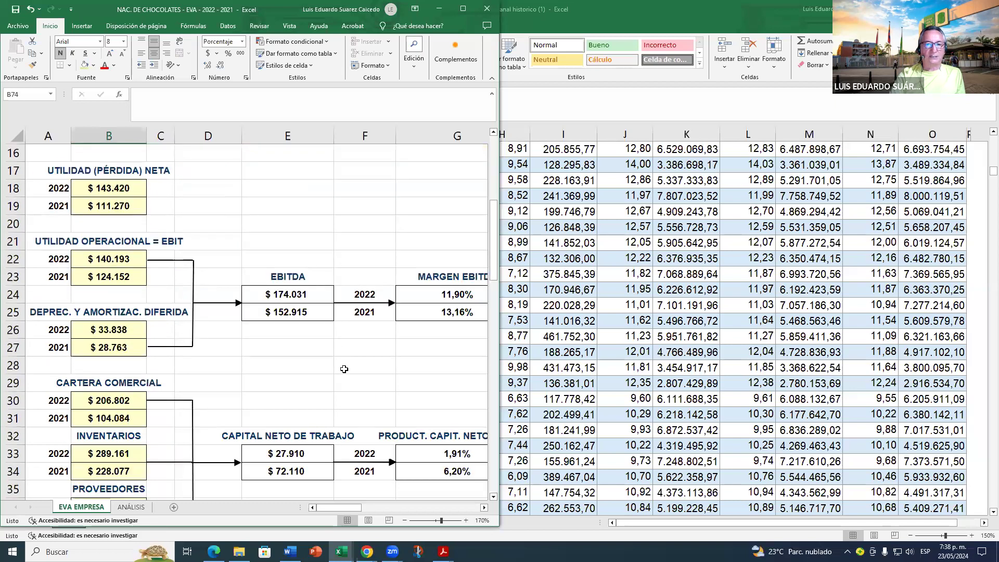
scroll(343, 378, "down", 7)
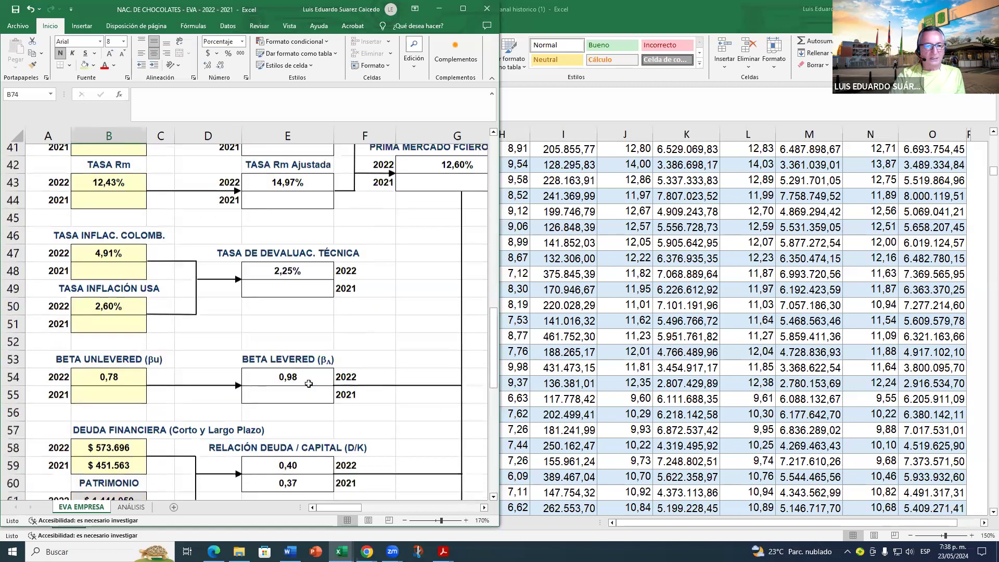
scroll(309, 384, "up", 4)
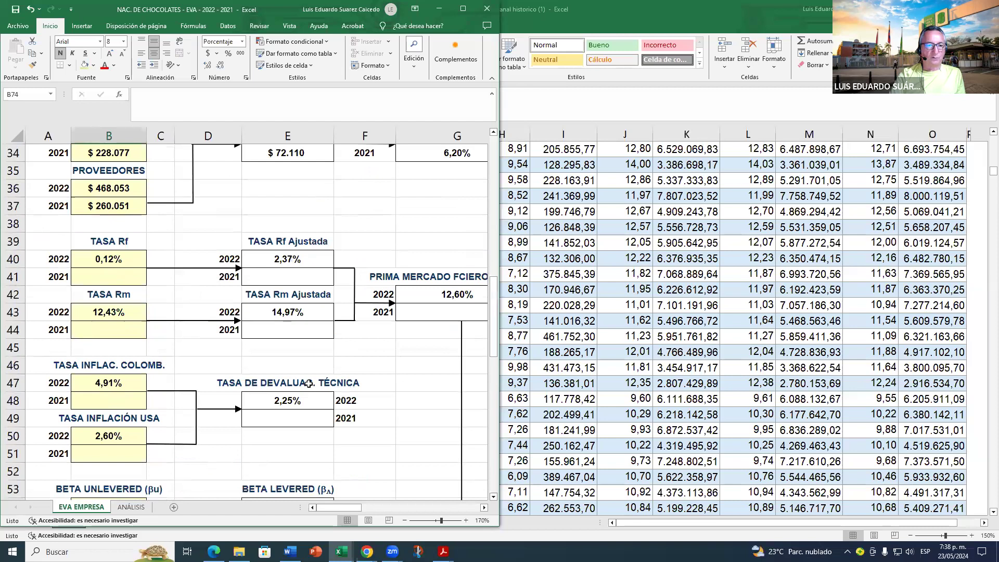
scroll(309, 383, "up", 2)
left_click(130, 385)
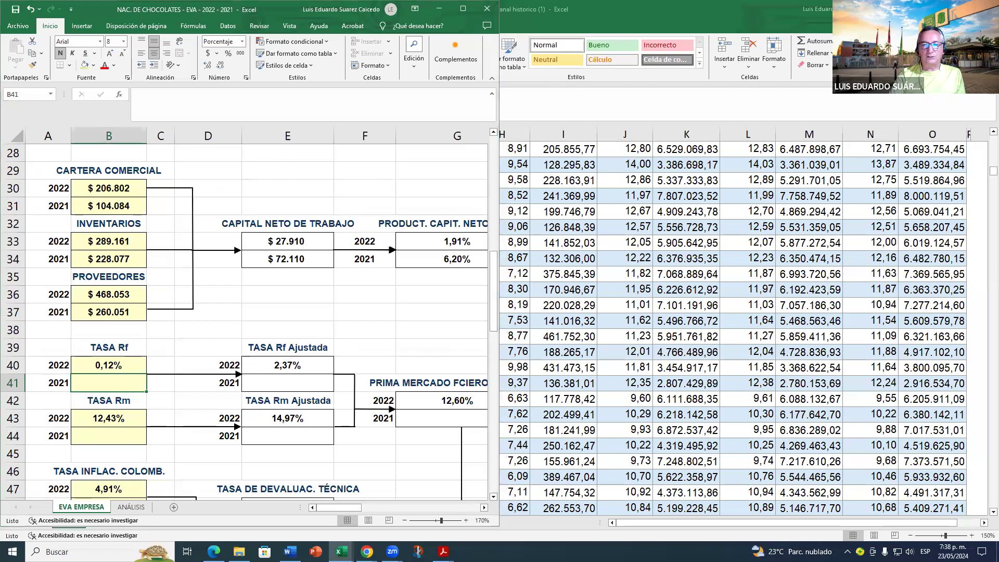
Step: Switch to the browser and dismiss its downloads window to look up rates
key("alt+Tab")
left_click(766, 146)
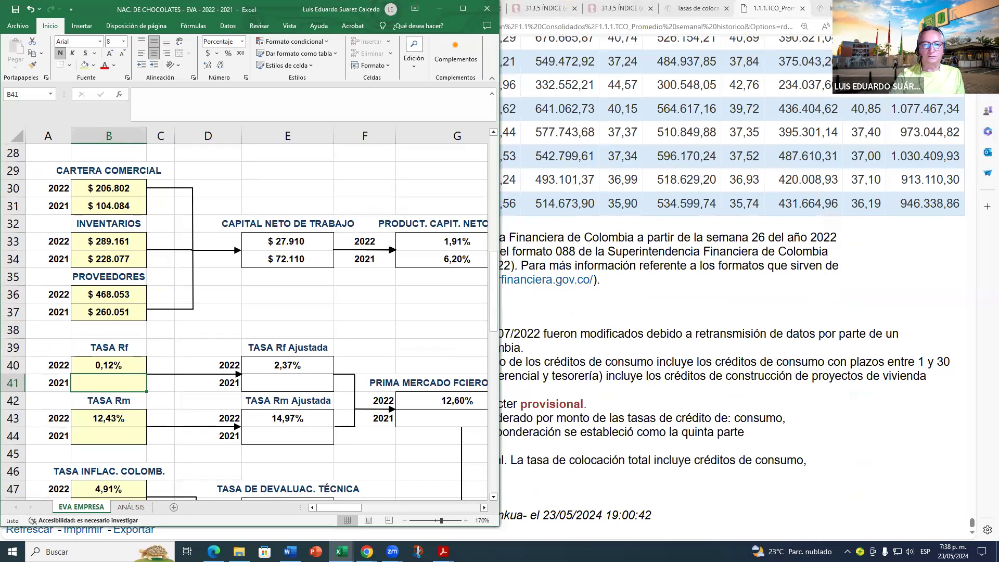
key("alt+Tab")
key("alt+Tab")
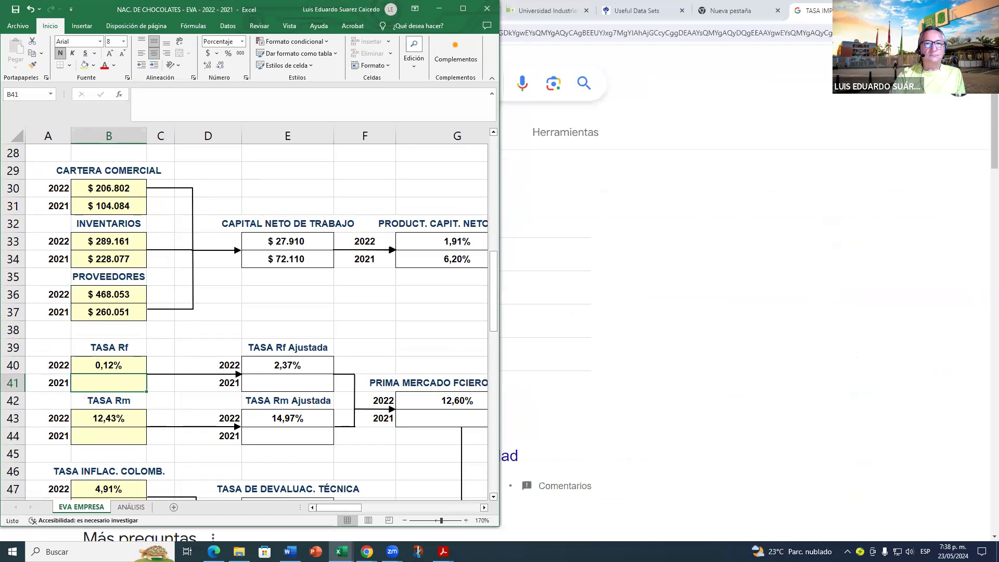
Step: Maximize Excel and enter the 2021 Tasa Rf of 2,15 in B41
left_click(463, 8)
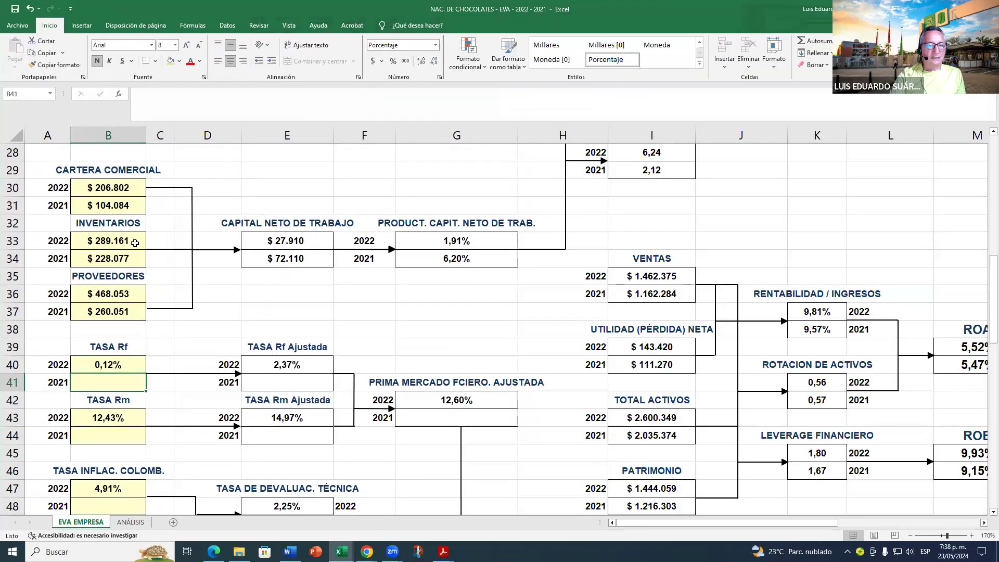
left_click(112, 293)
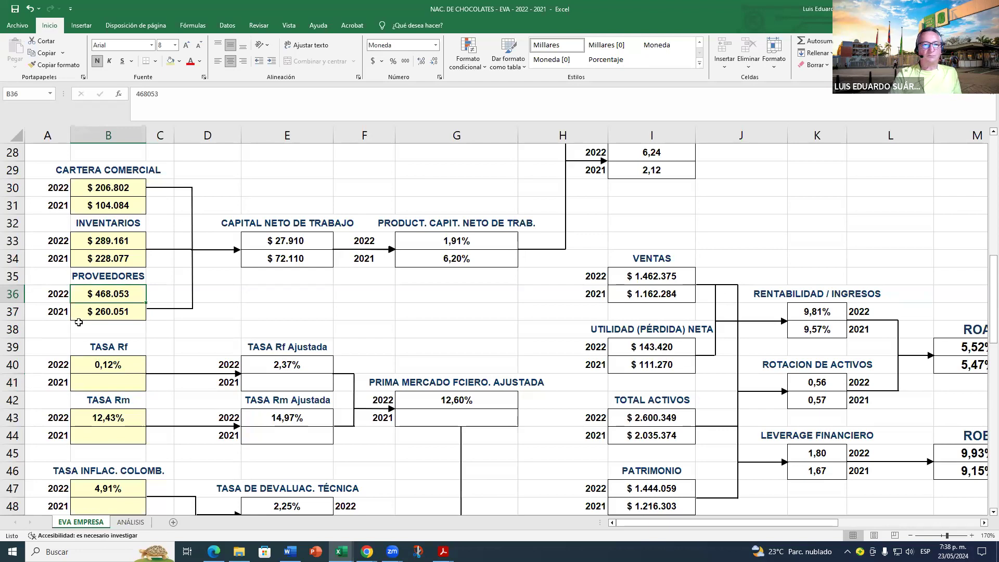
scroll(112, 272, "up", 1)
scroll(110, 281, "down", 2)
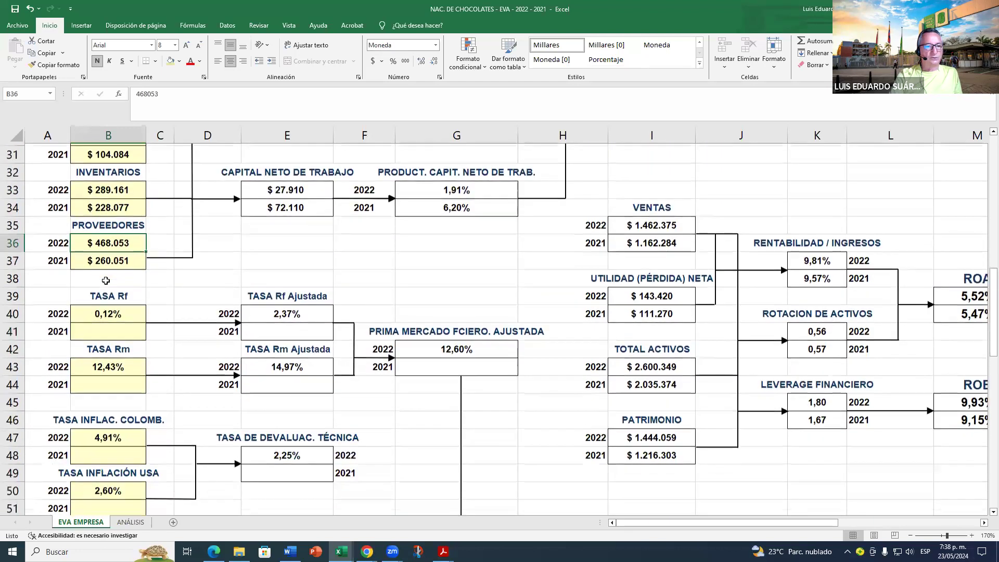
scroll(110, 339, "down", 4)
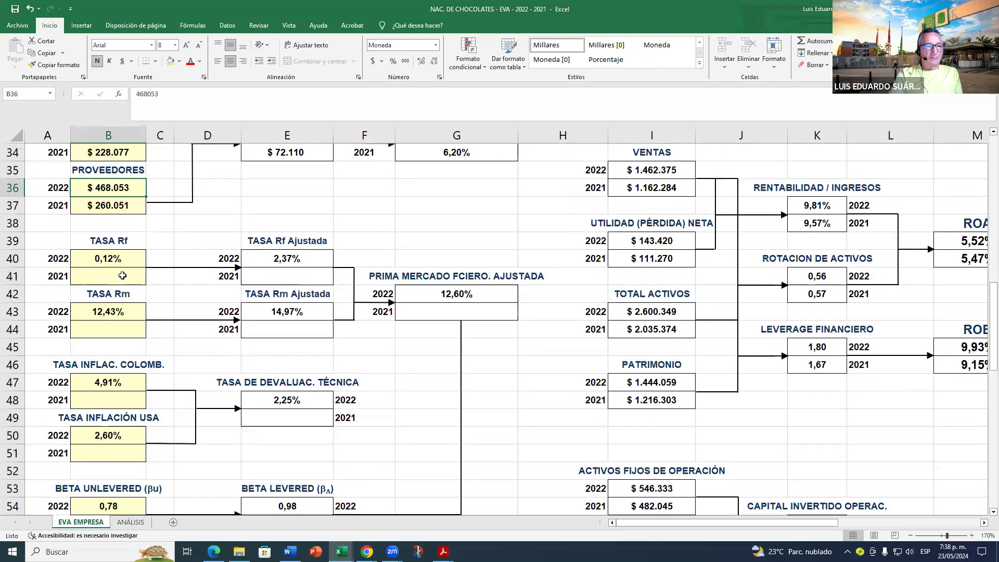
scroll(115, 386, "down", 4)
scroll(114, 384, "up", 6)
left_click(123, 333)
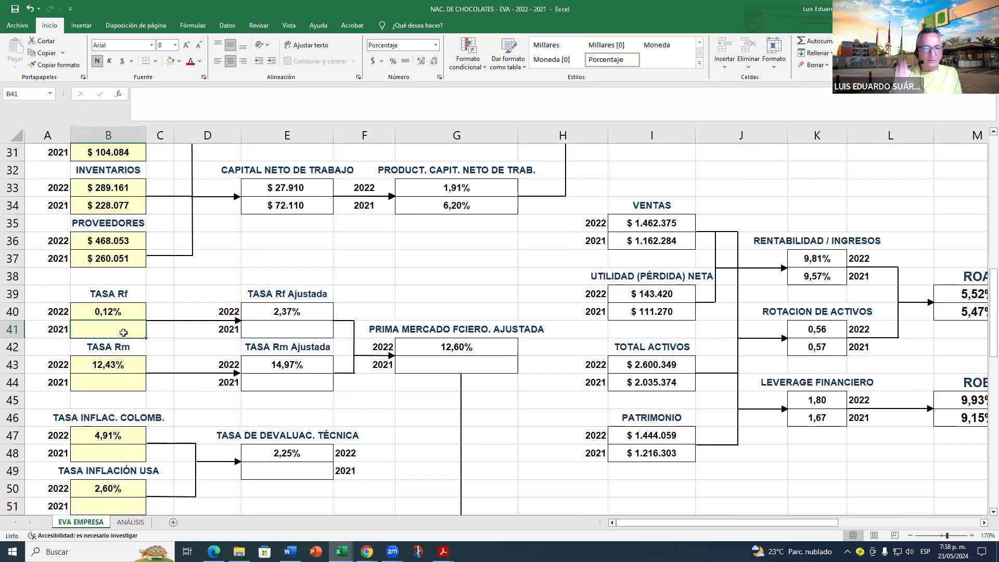
type("2,15")
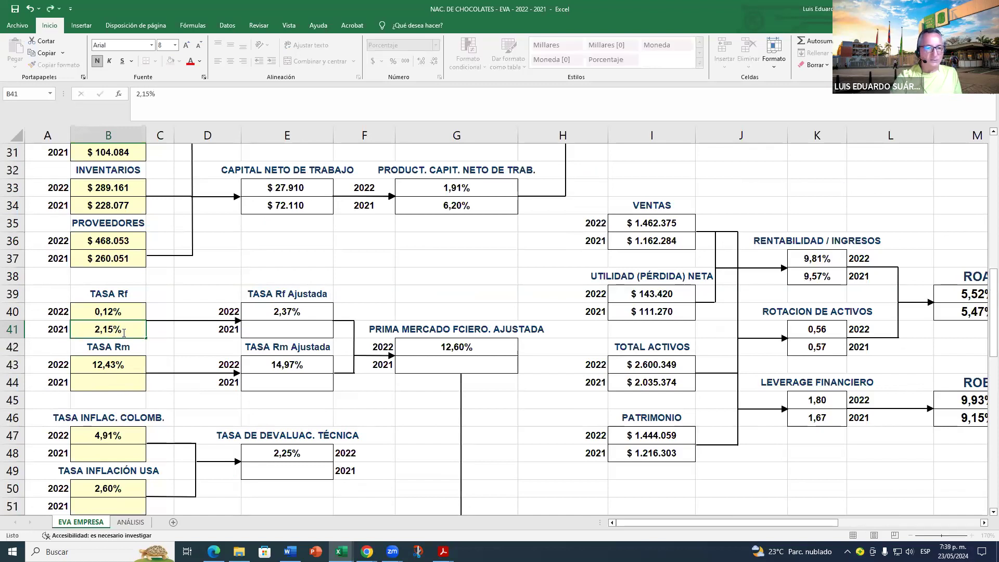
key("Return")
left_click(127, 322)
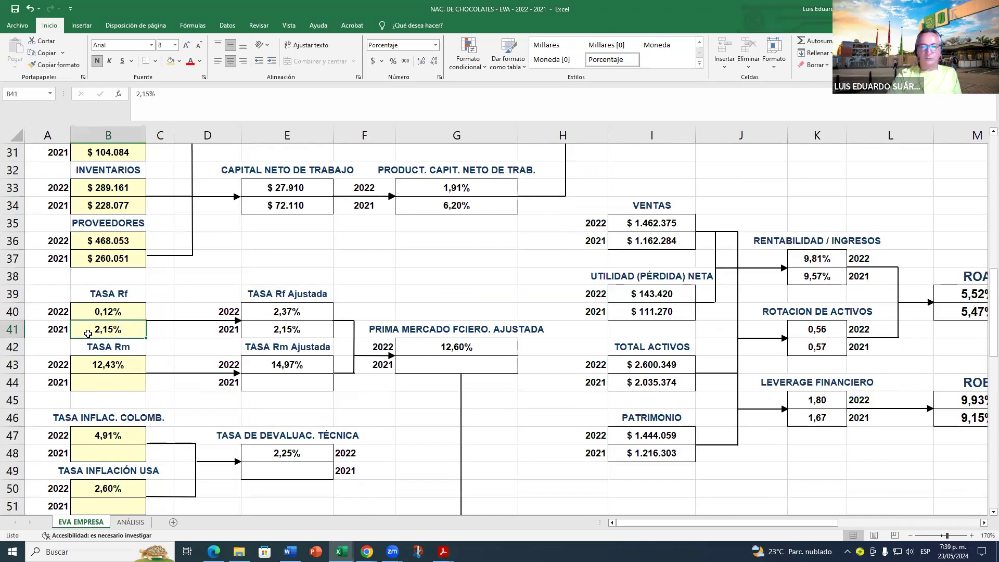
Step: Enter the 2021 Tasa Rm 16,21 in B44 and Colombian inflation 6,45 in B48
left_click(121, 381)
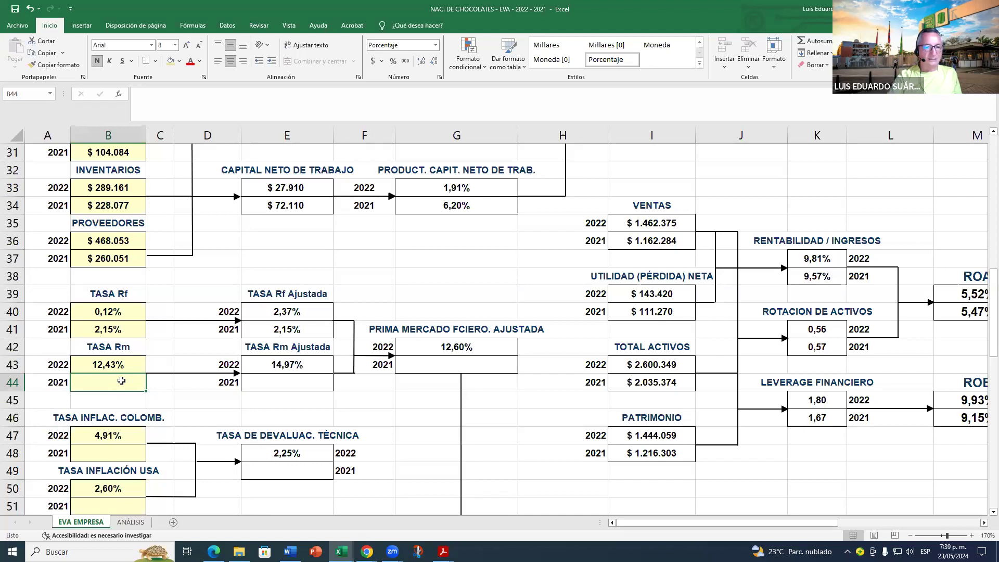
type("16,")
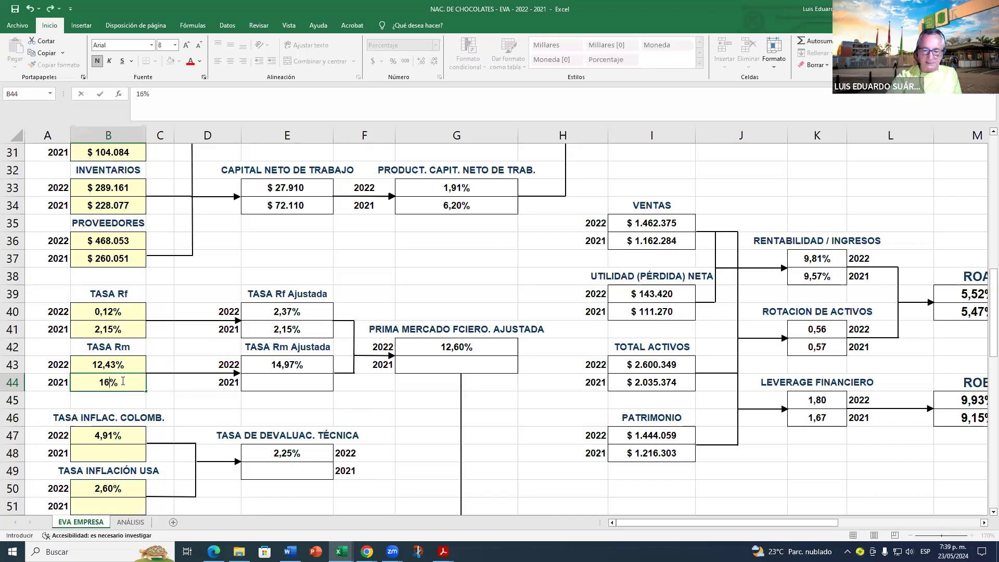
type("2")
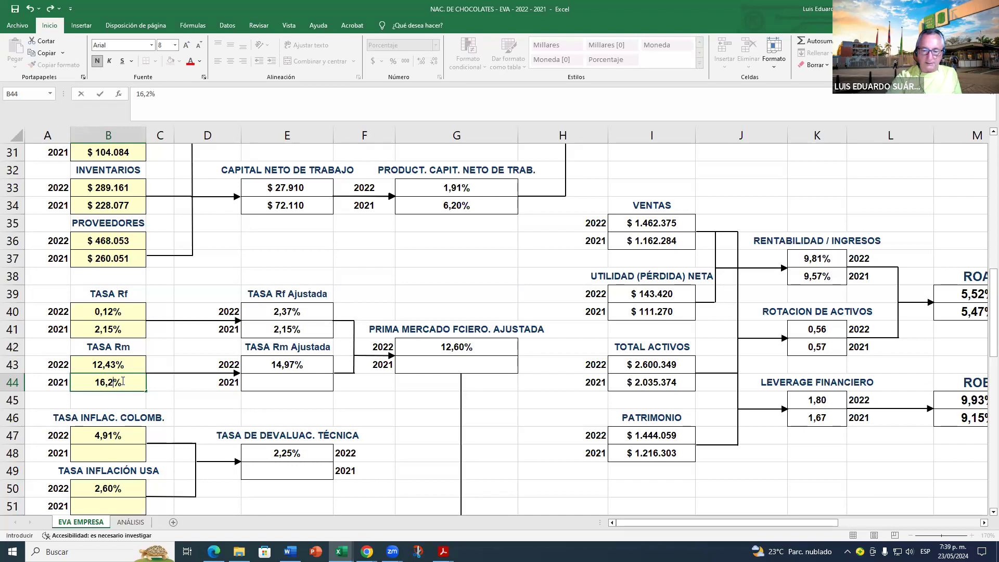
type("1")
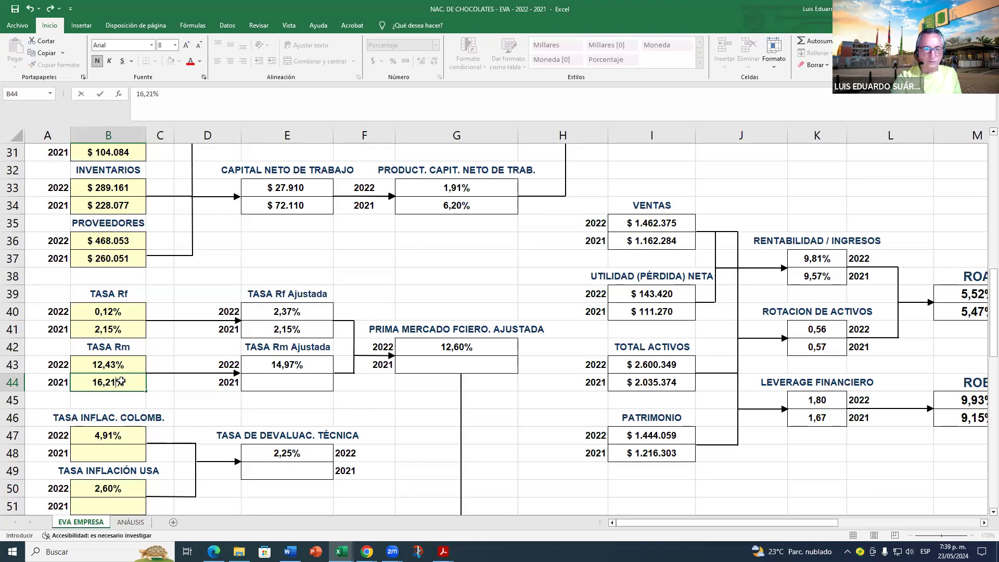
key("Return")
scroll(121, 382, "down", 1)
left_click(120, 385)
left_click(117, 397)
type("6,45")
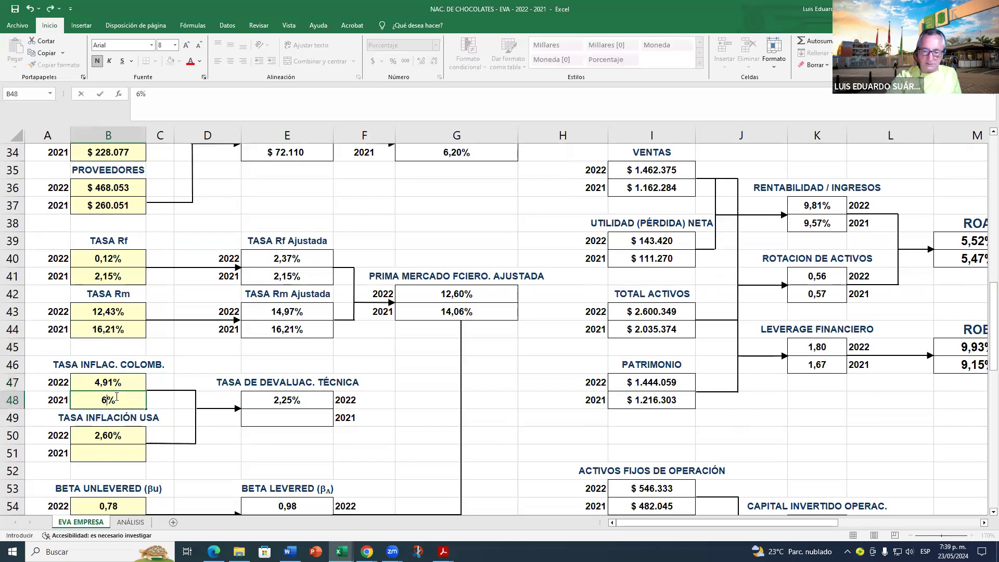
key("Return")
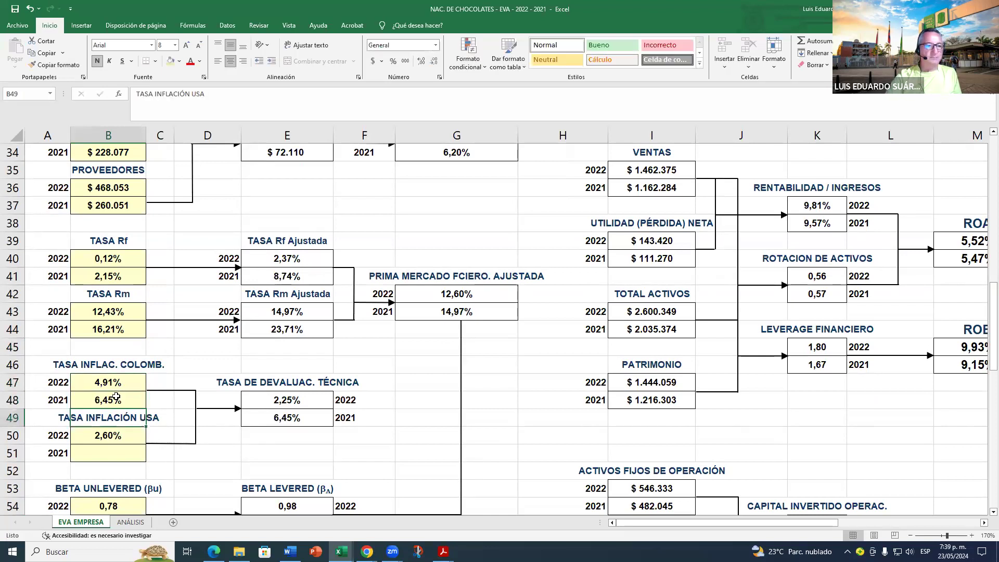
Step: Review the 2022 reference values, then enter 2021 US inflation of 2,77 in B51
left_click(128, 377)
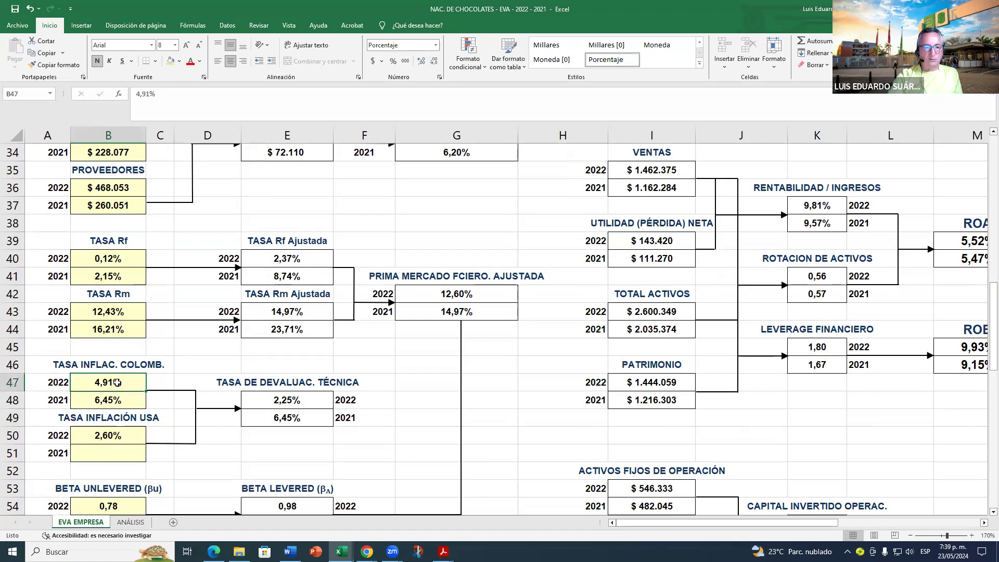
left_click(63, 386)
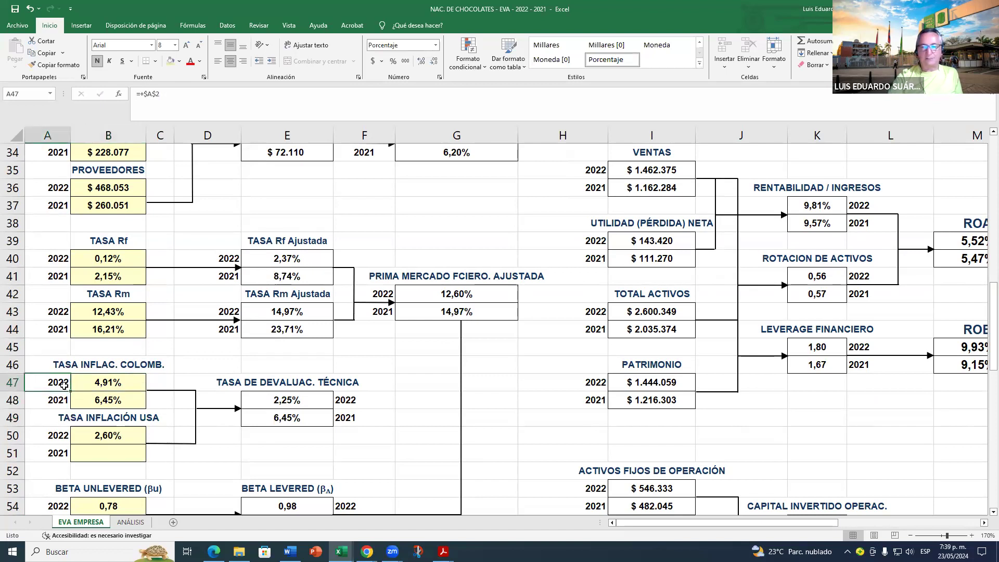
left_click(121, 386)
left_click(130, 262)
left_click(117, 315)
scroll(108, 324, "down", 1)
scroll(108, 323, "down", 2)
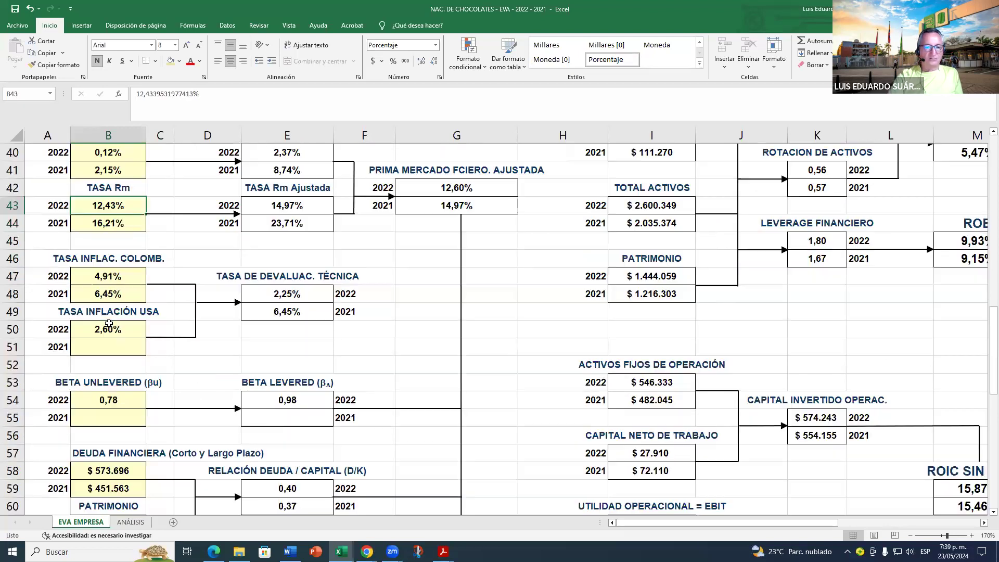
left_click(117, 344)
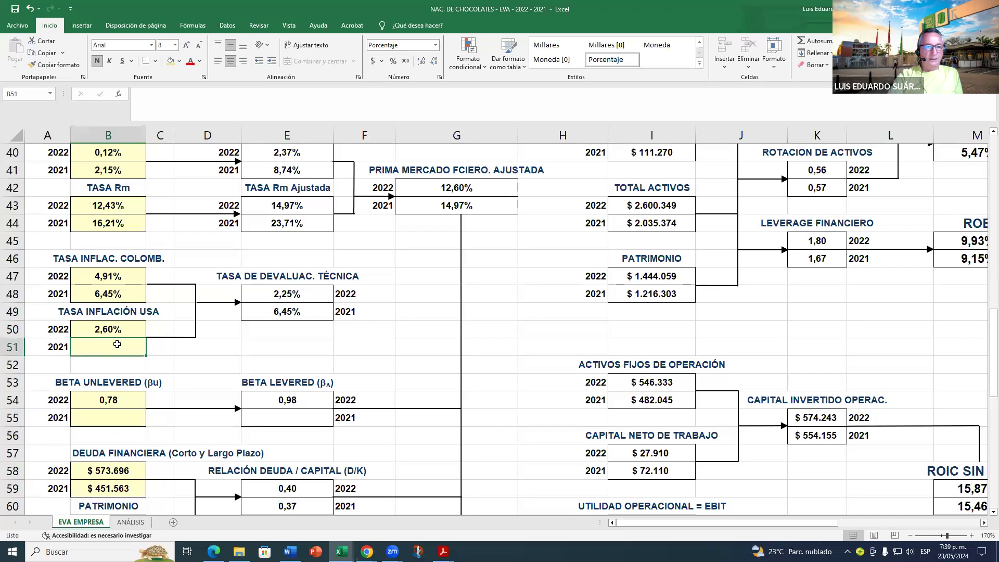
type("2,")
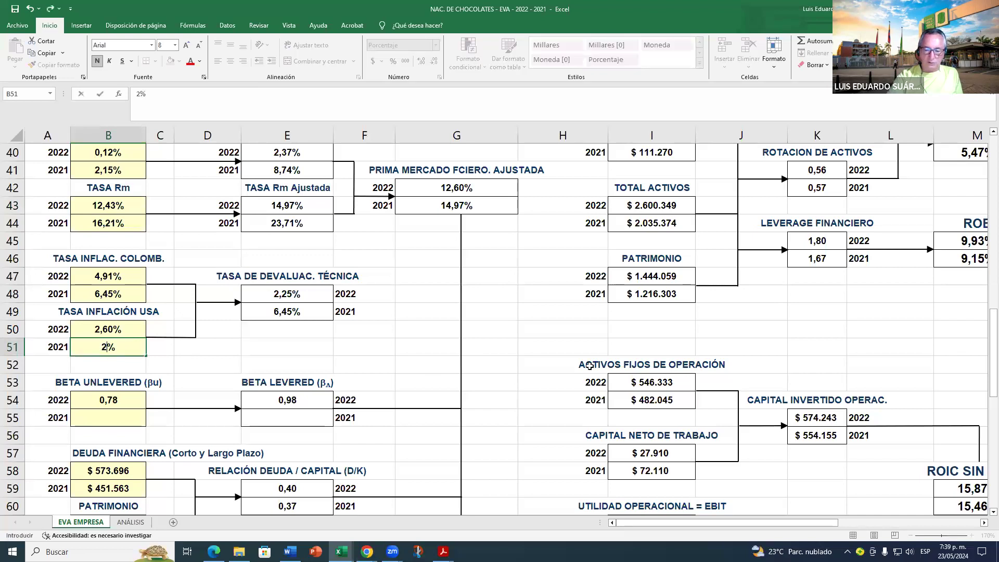
type("5")
key("BackSpace")
type("77")
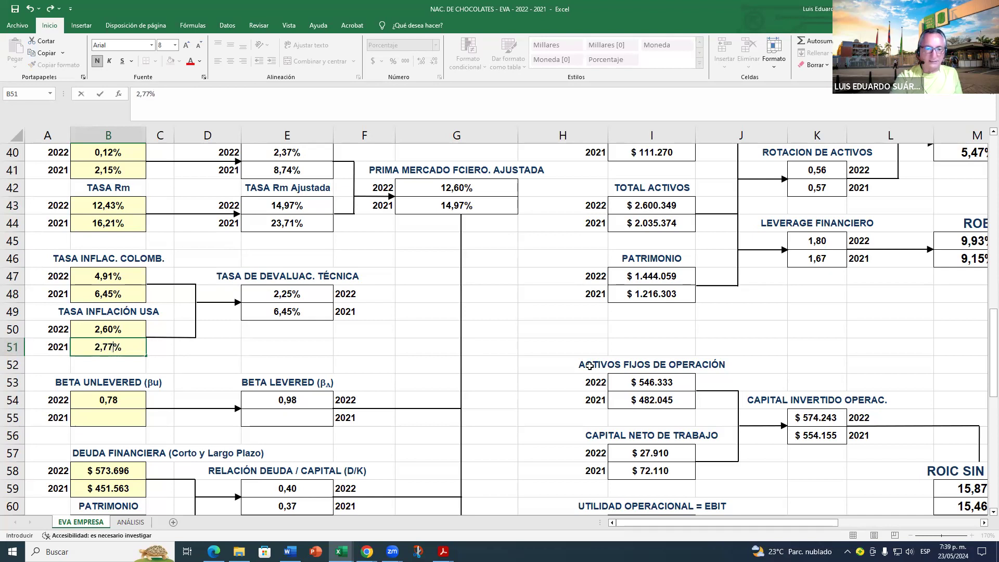
key("Return")
Step: Enter the 2021 unlevered beta of 0,84 in B55
key("Down")
left_click(115, 404)
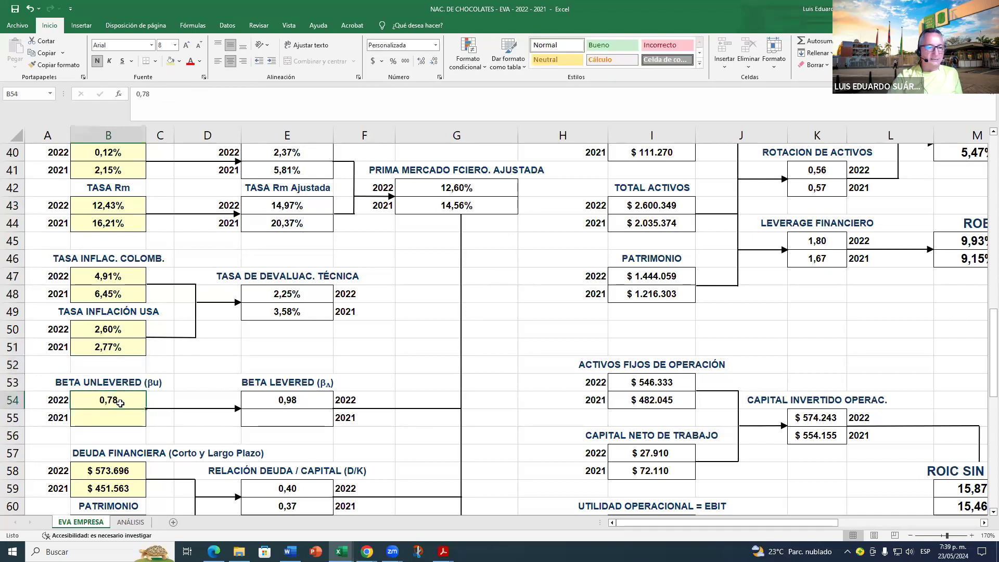
left_click(111, 418)
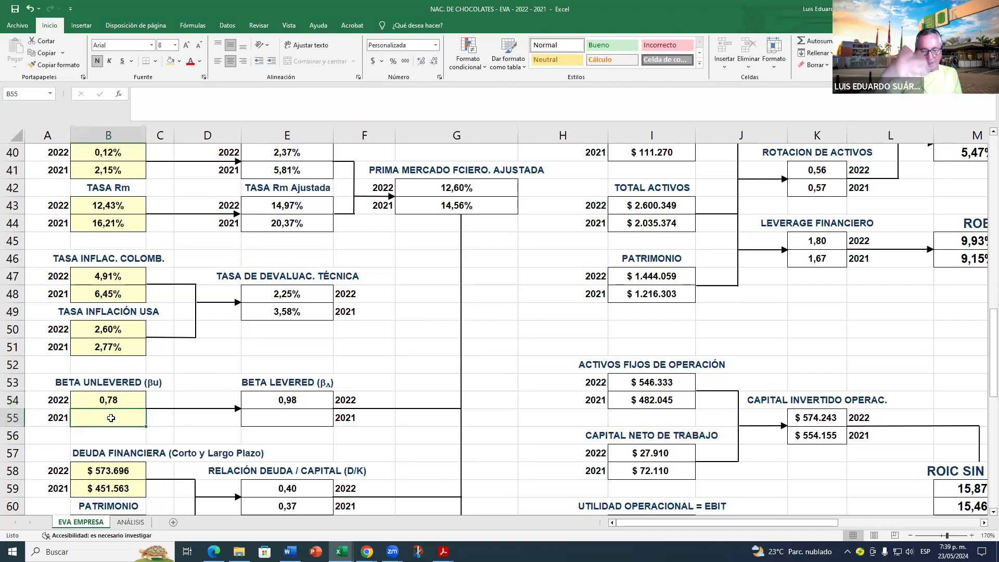
scroll(110, 417, "down", 1)
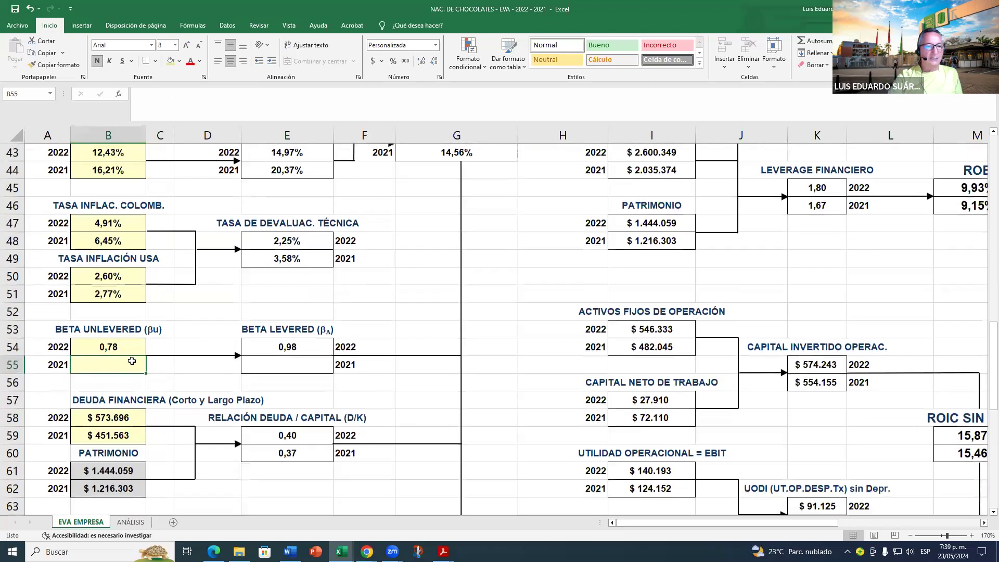
type("0,")
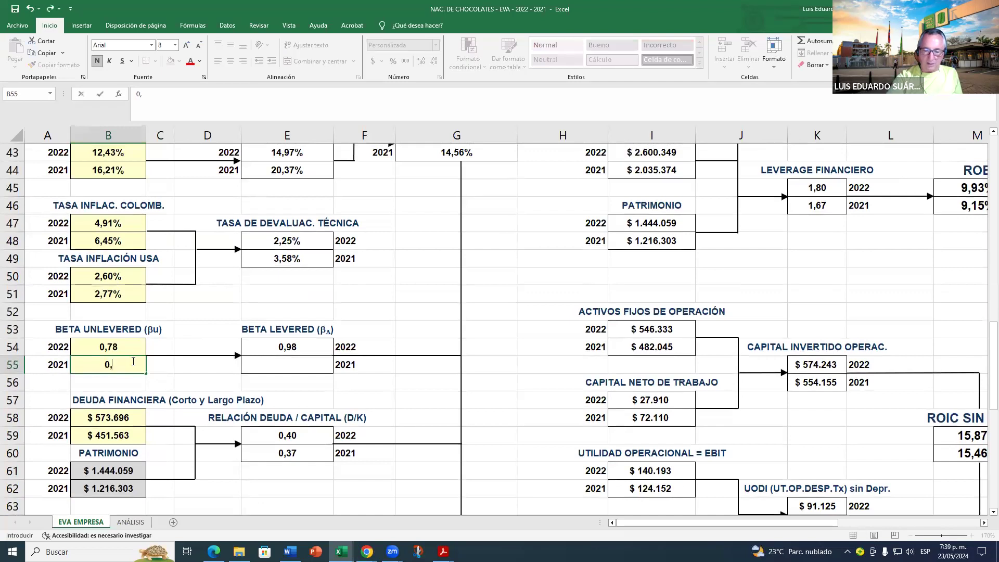
type("84")
key("Return")
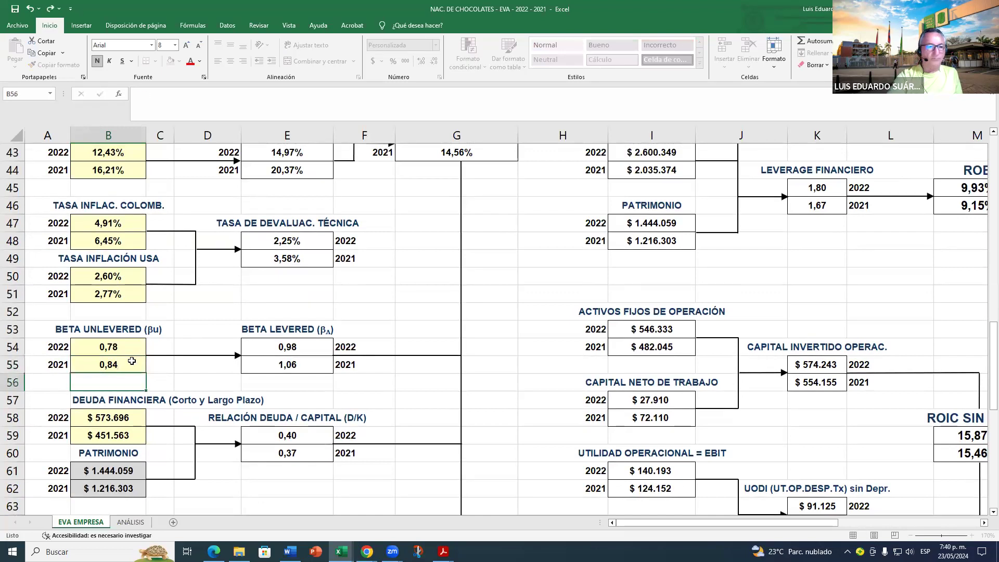
Step: Enter the 2021 country risk premium of 2,15 in B70
scroll(178, 426, "down", 5)
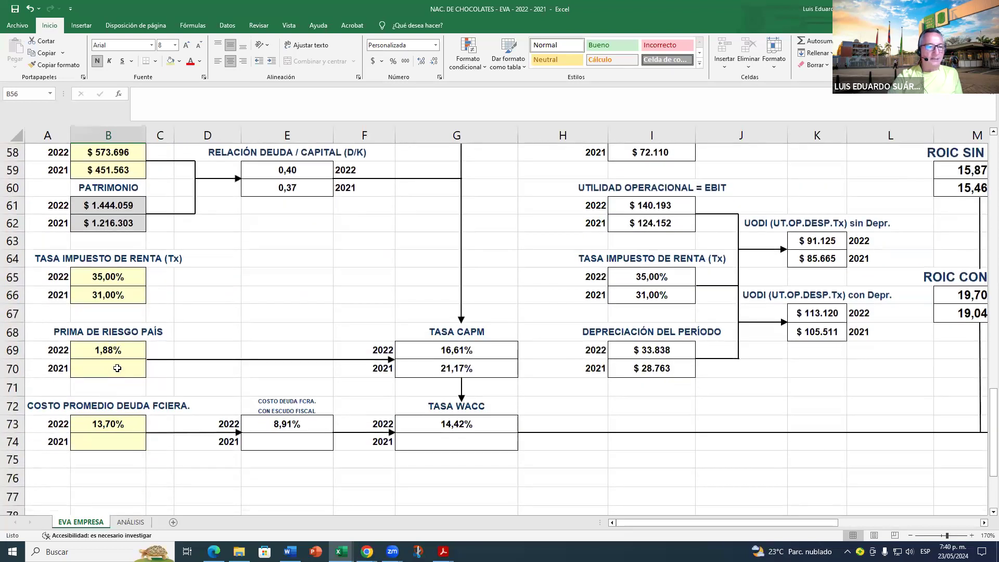
left_click(117, 368)
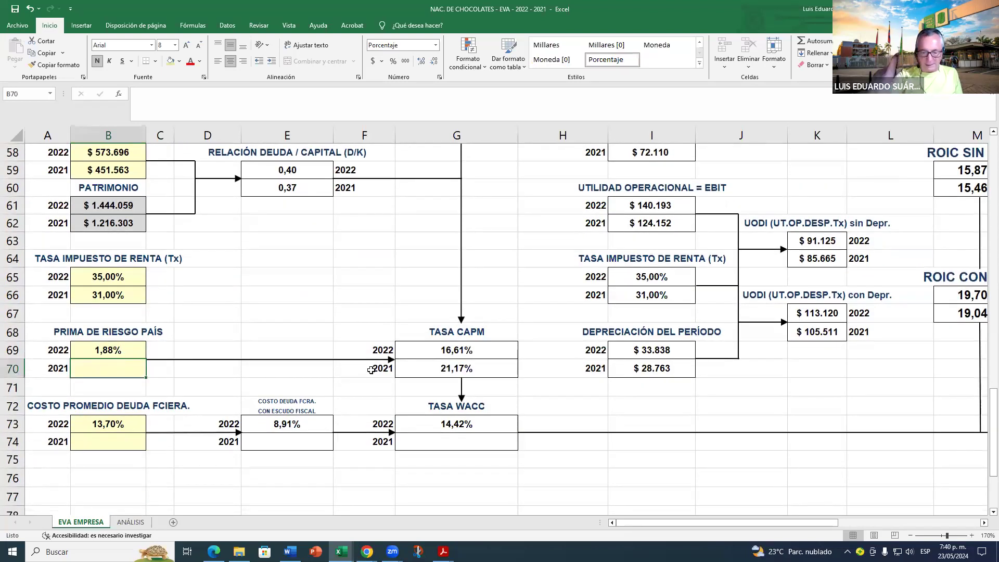
type("2,15")
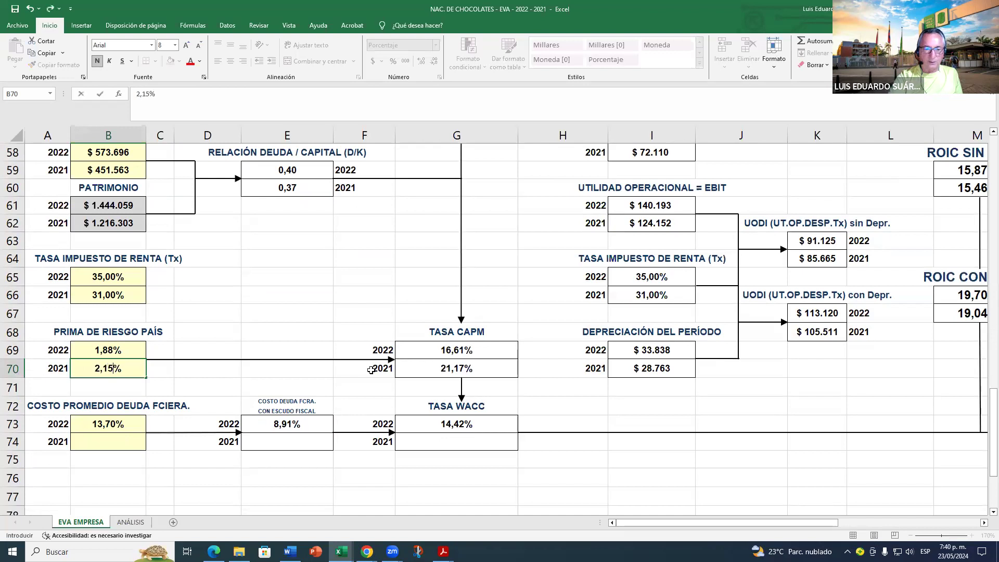
key("Return")
left_click(136, 363)
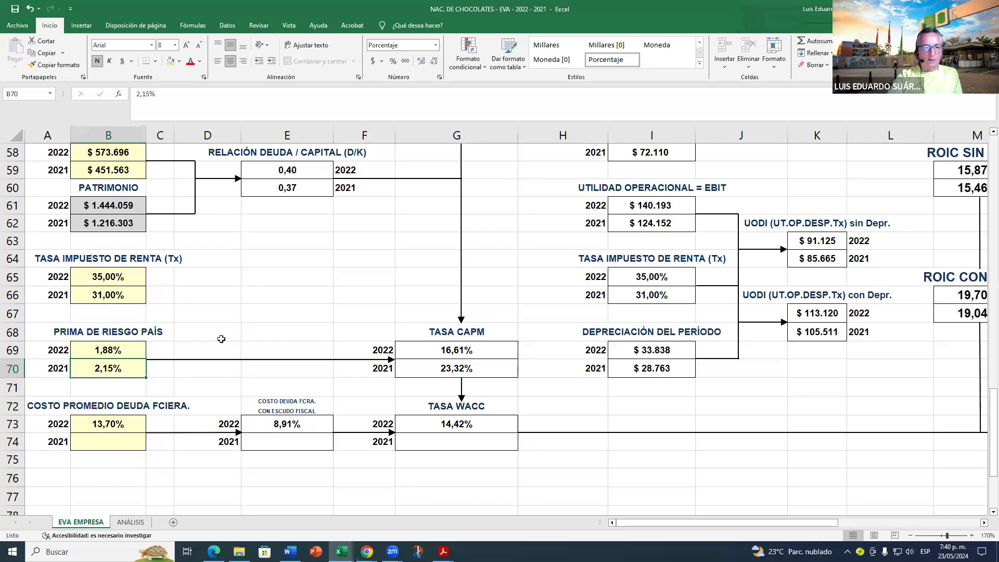
Step: Enter the 2021 average debt cost of 15,55 in B74
left_click(120, 444)
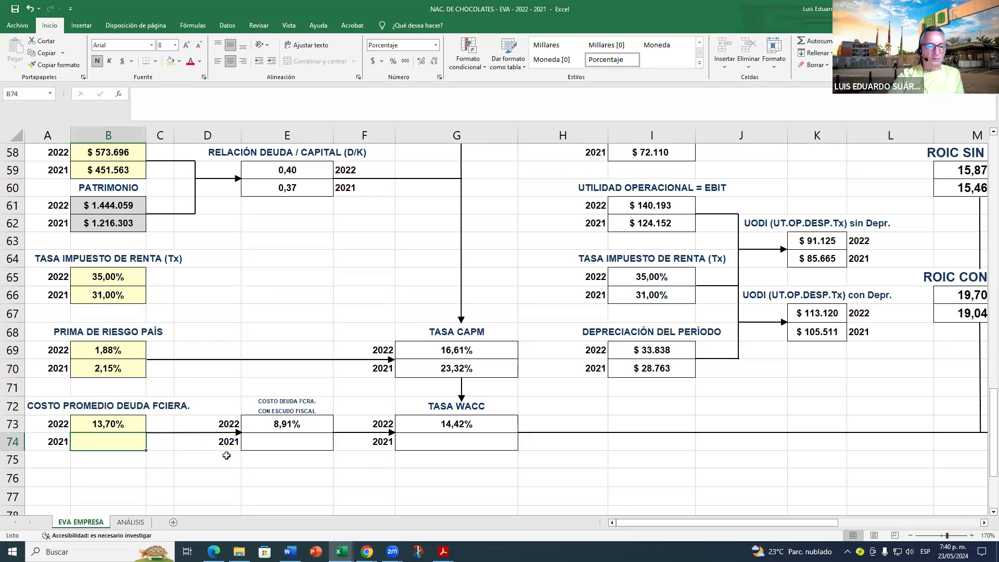
type("15,55")
key("Return")
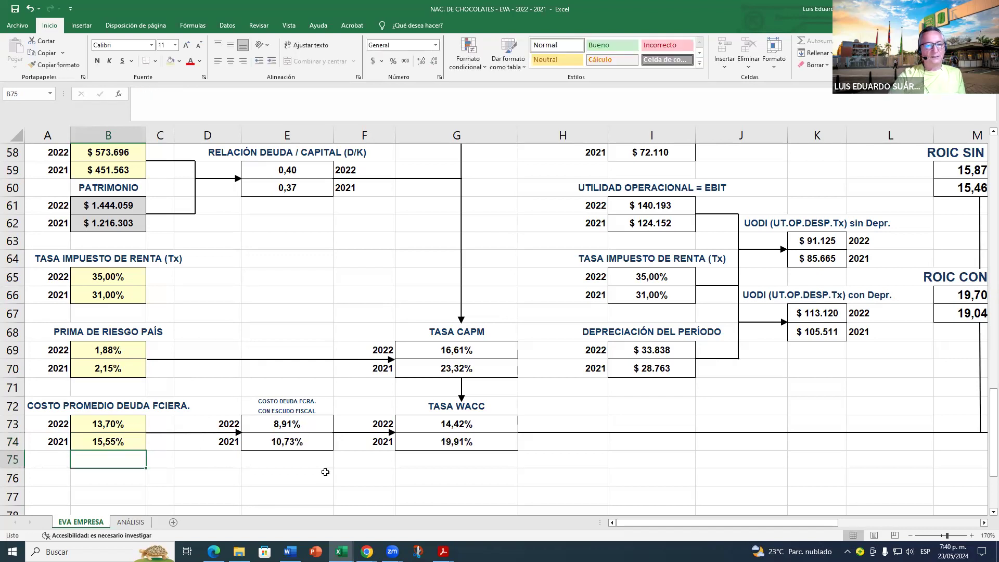
scroll(359, 385, "up", 5)
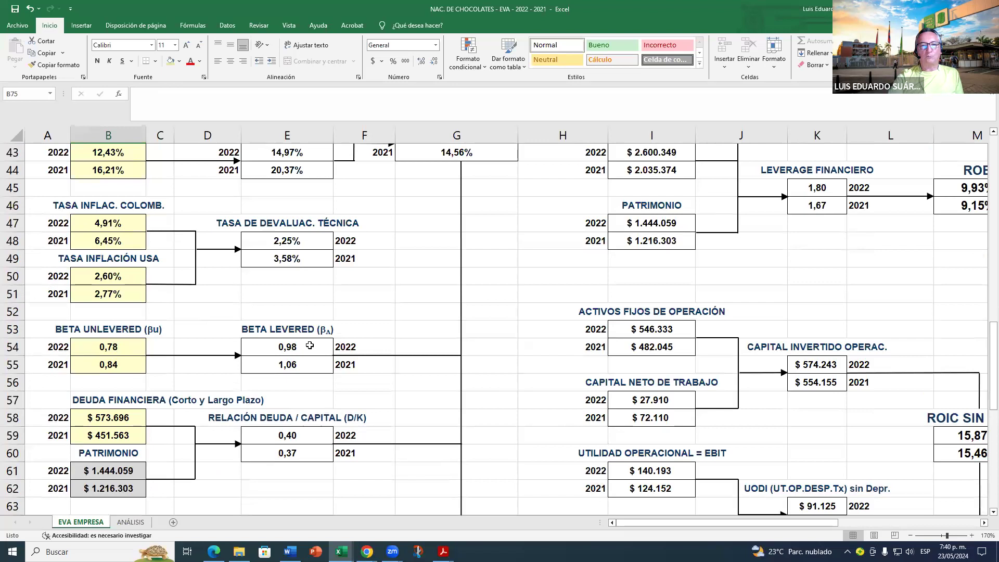
scroll(309, 346, "up", 9)
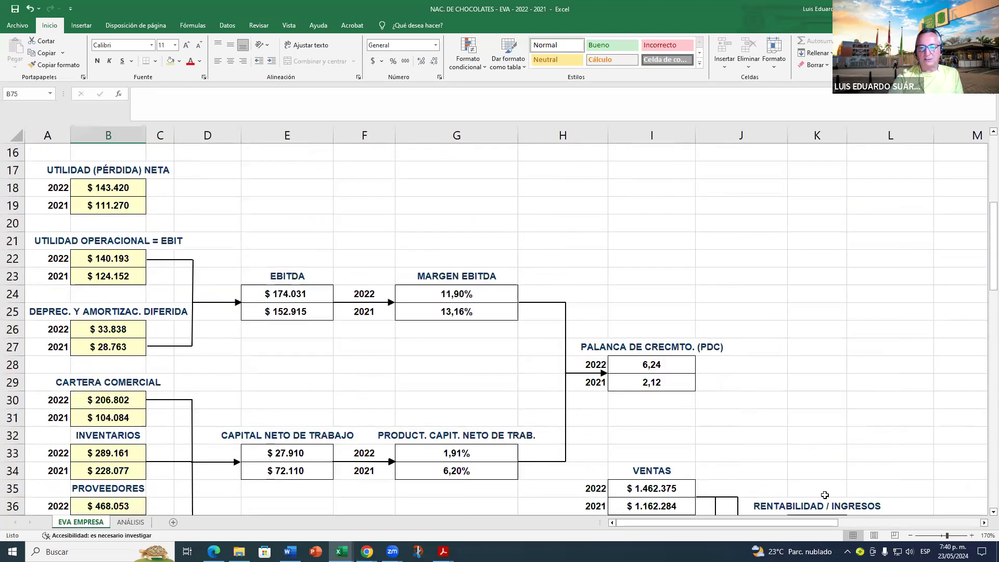
left_click_drag(789, 521, 922, 521)
scroll(723, 396, "down", 13)
scroll(724, 395, "left", 1)
scroll(776, 361, "down", 1)
left_click_drag(791, 522, 812, 522)
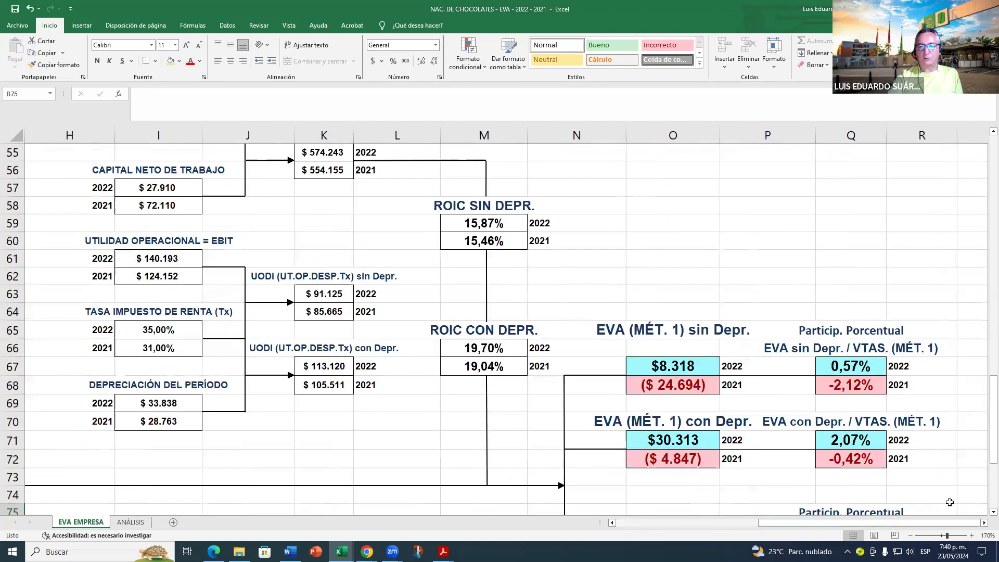
left_click(694, 367)
left_click(696, 388)
left_click_drag(810, 523, 666, 523)
scroll(419, 408, "up", 8)
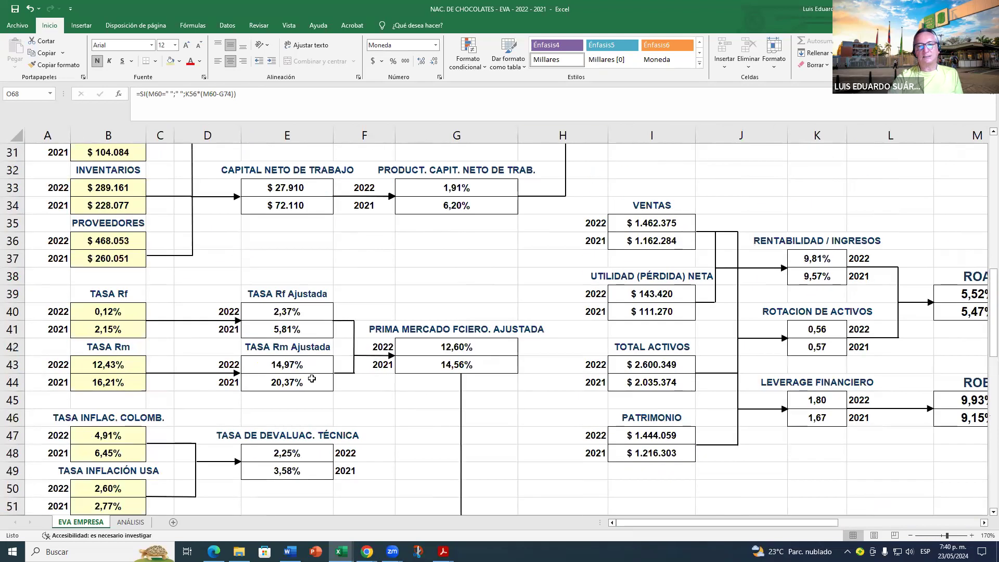
scroll(491, 313, "up", 3)
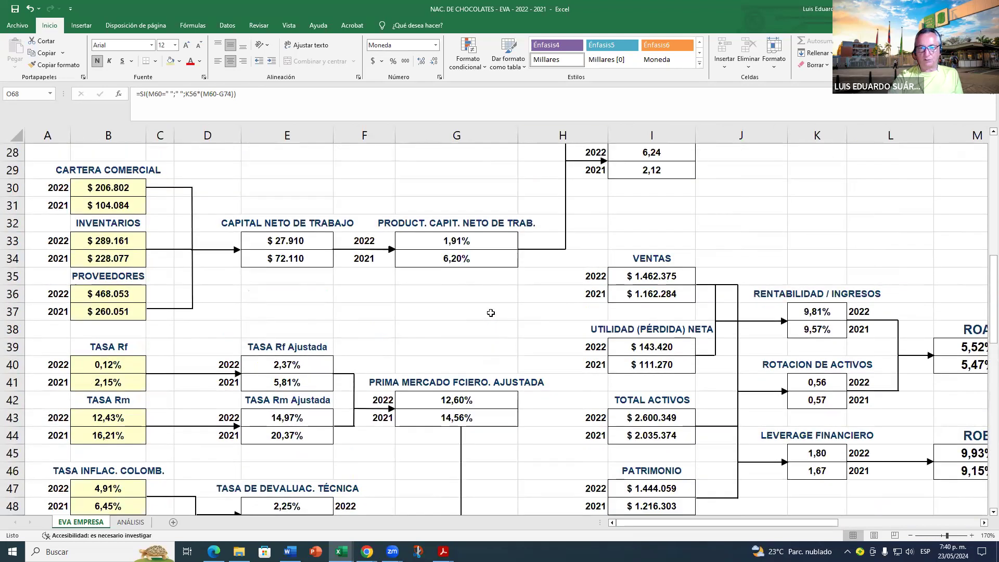
scroll(491, 313, "up", 3)
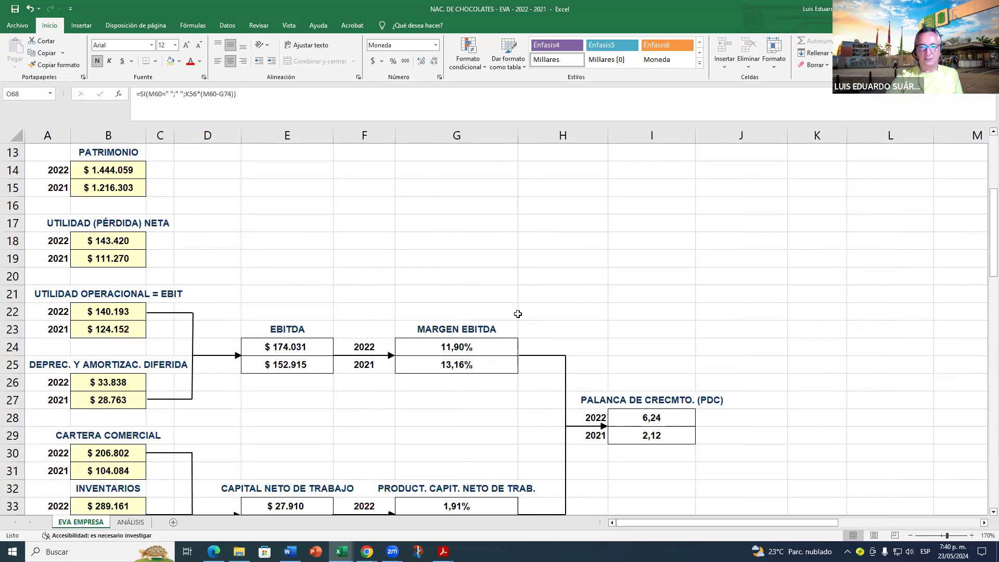
scroll(519, 315, "down", 1)
scroll(519, 315, "down", 3)
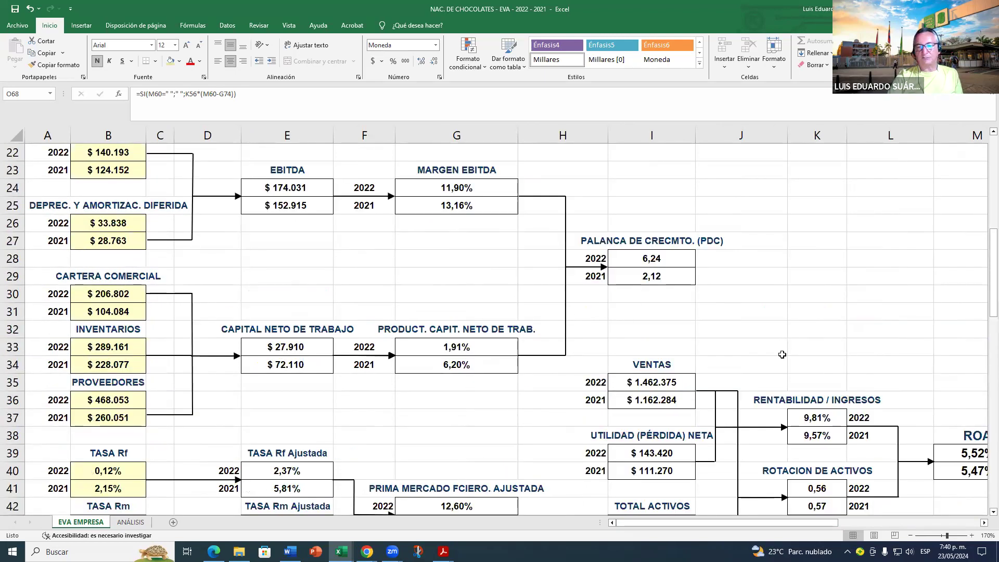
scroll(391, 291, "up", 4)
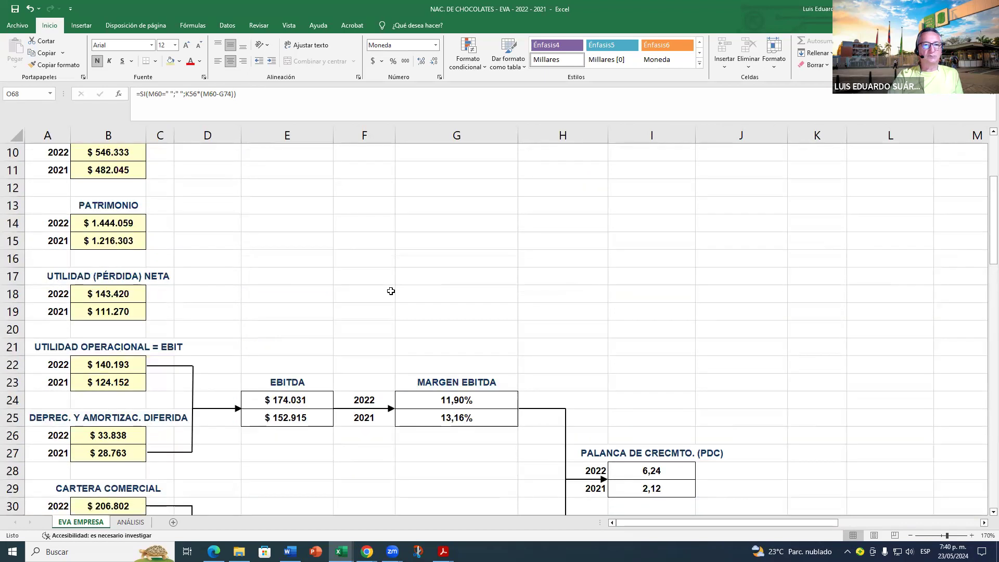
scroll(391, 291, "up", 3)
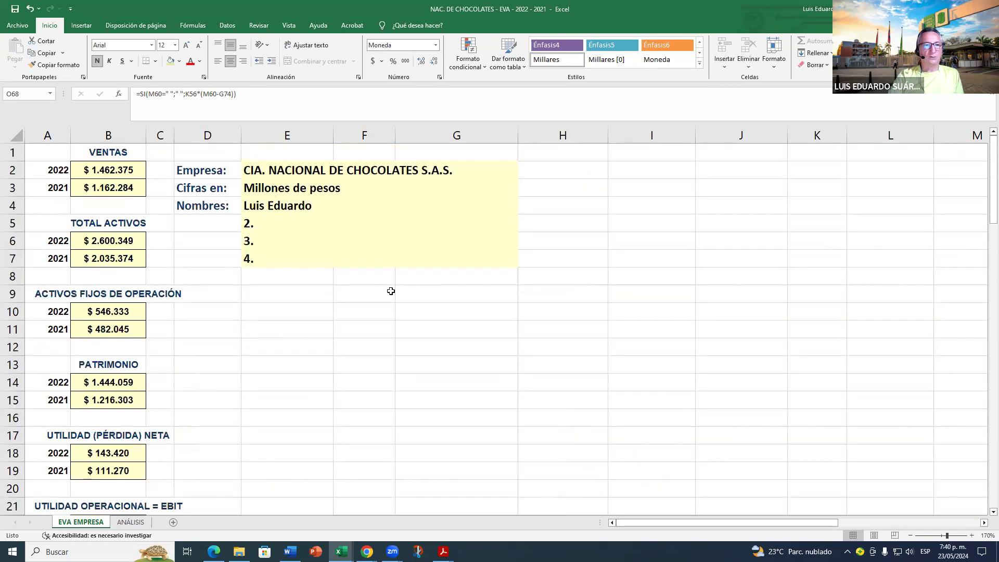
scroll(391, 291, "down", 4)
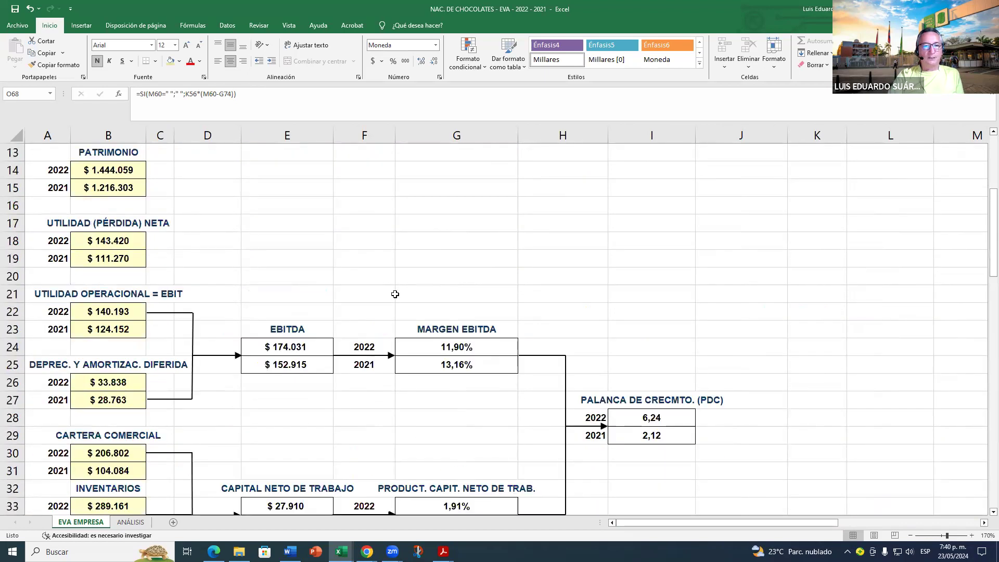
scroll(374, 308, "down", 2)
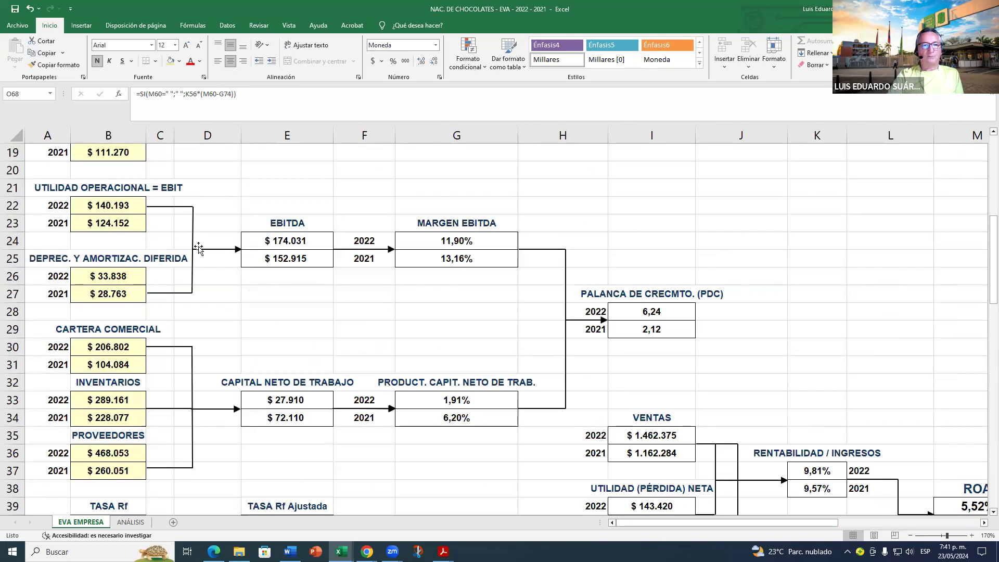
left_click(293, 239)
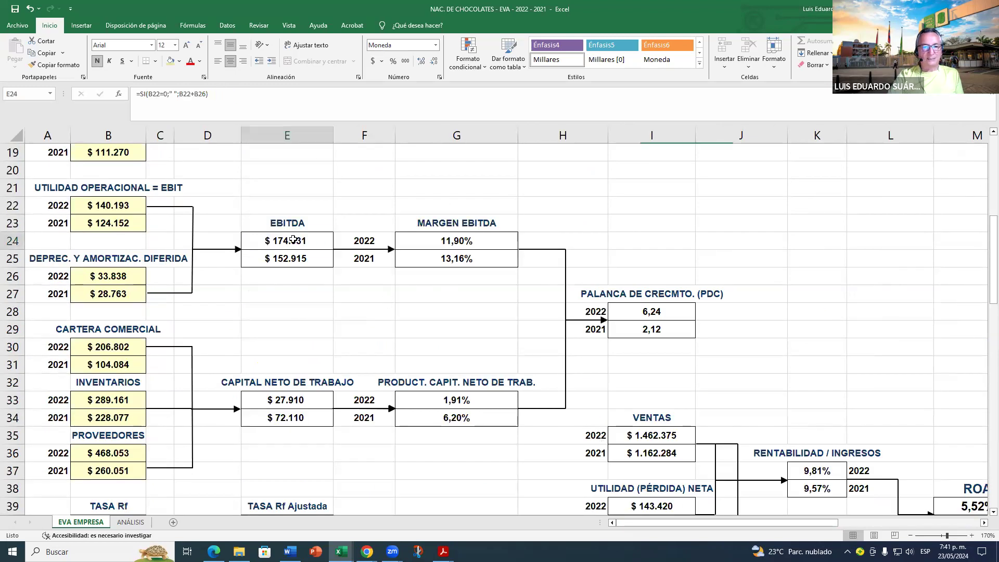
left_click(465, 240)
left_click(289, 227)
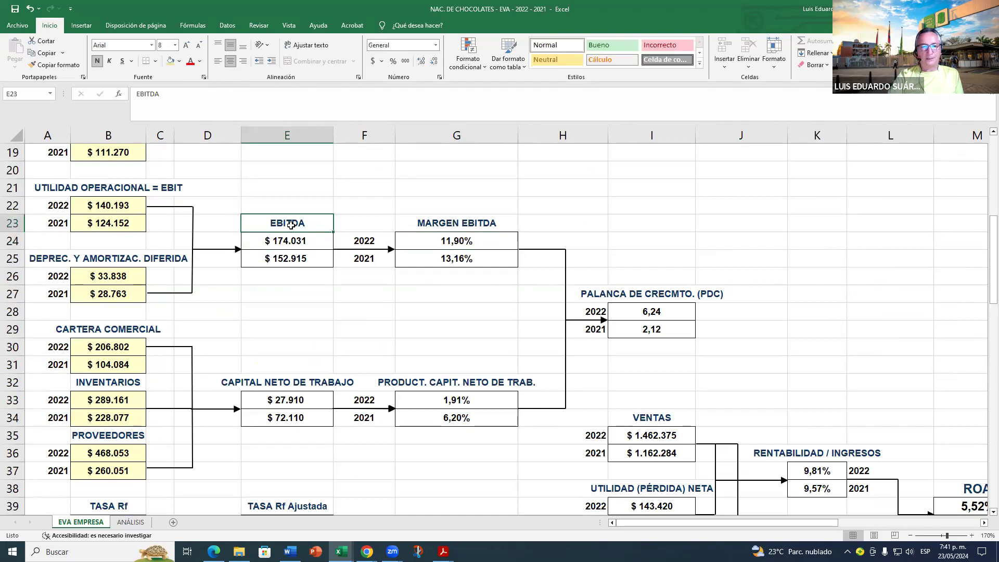
scroll(291, 225, "up", 5)
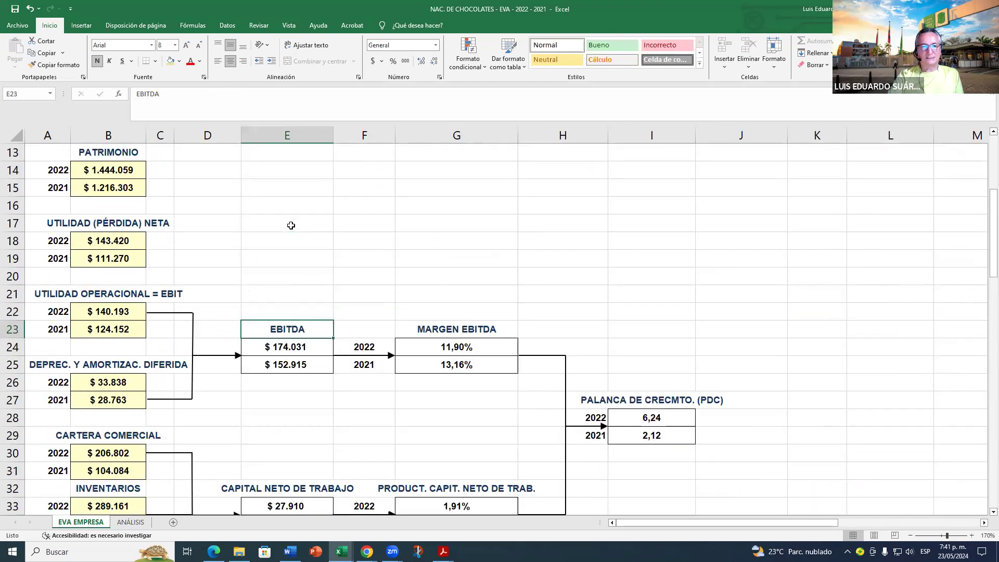
left_click(292, 172)
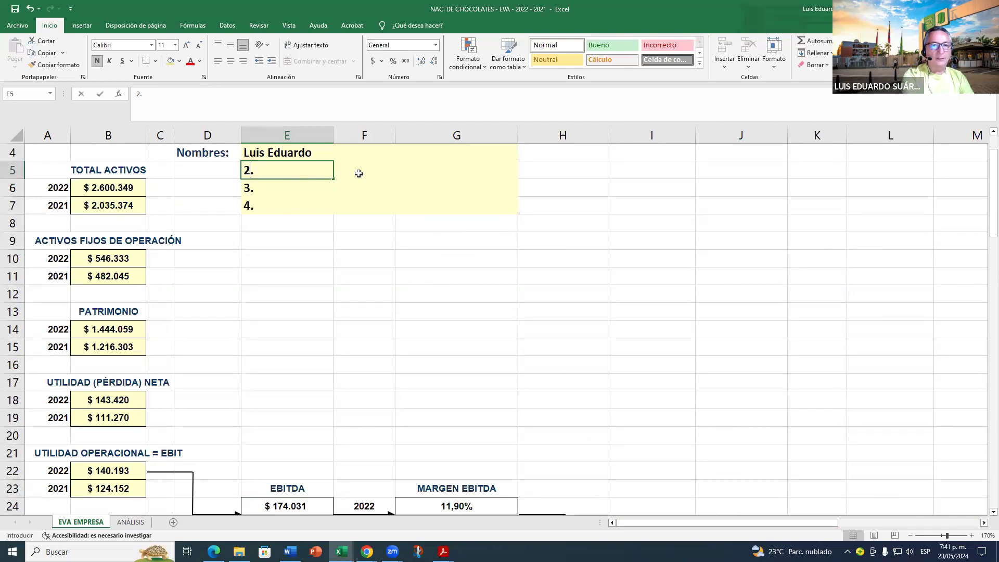
Step: Type 'Earning Before Interest Tax Depreciation' in E5 and 'Amortization' in E6
type("Earnin")
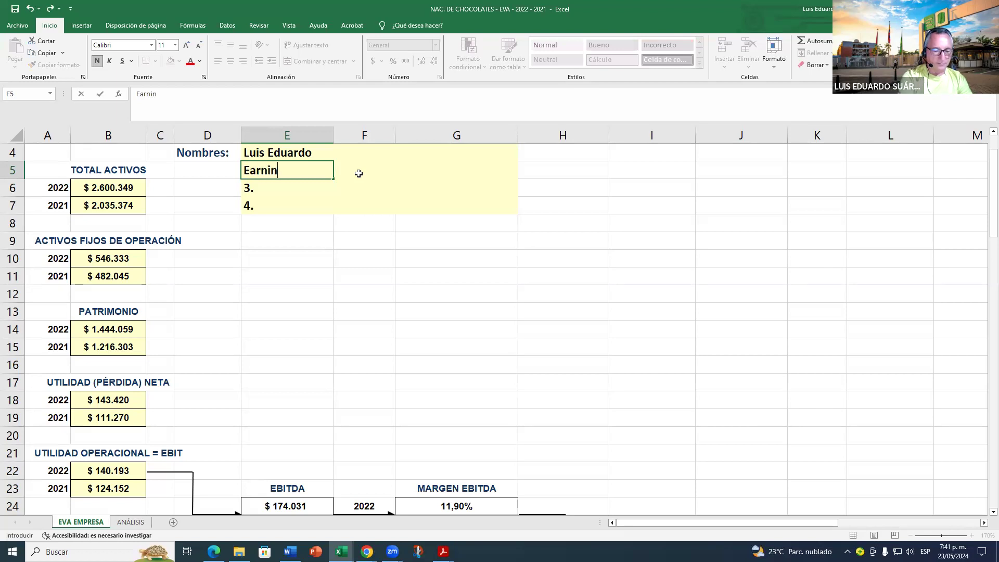
type("g  Before")
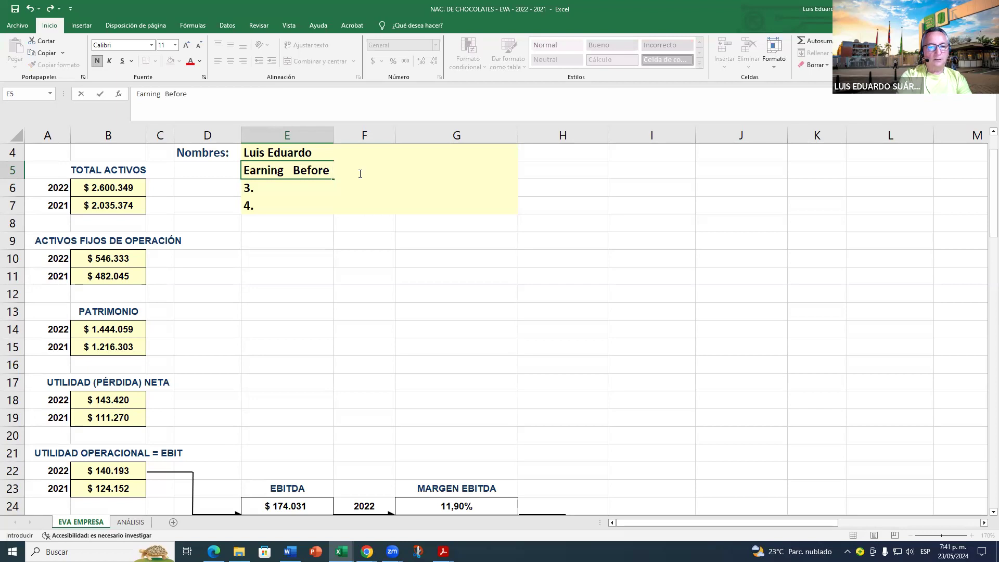
type("  Interes")
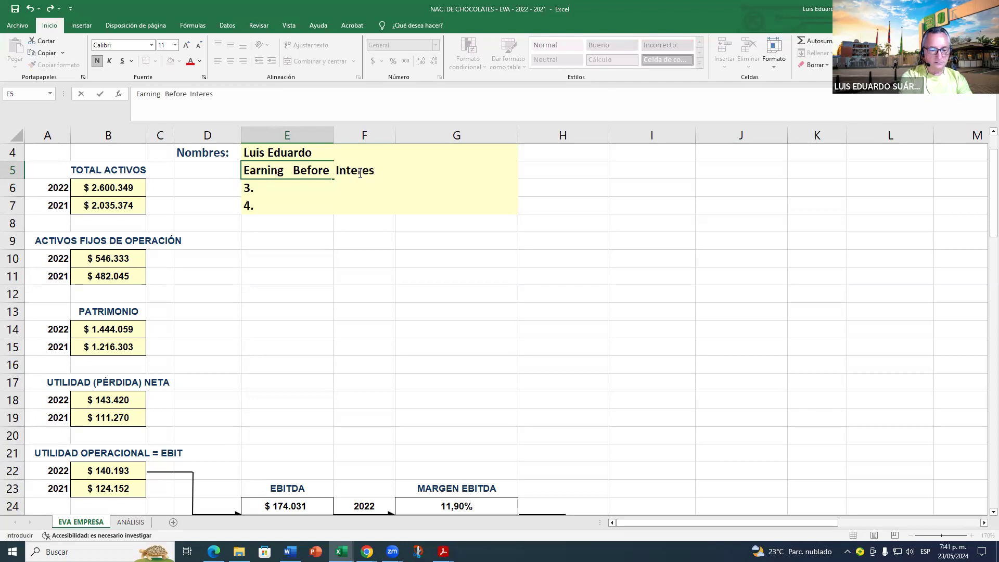
type("t  Tax")
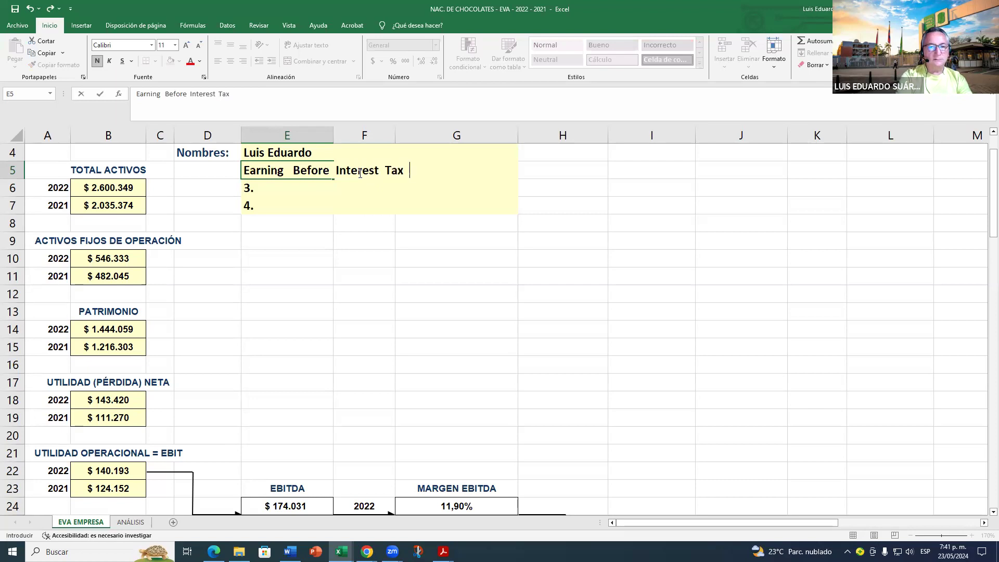
type("  Deprecia")
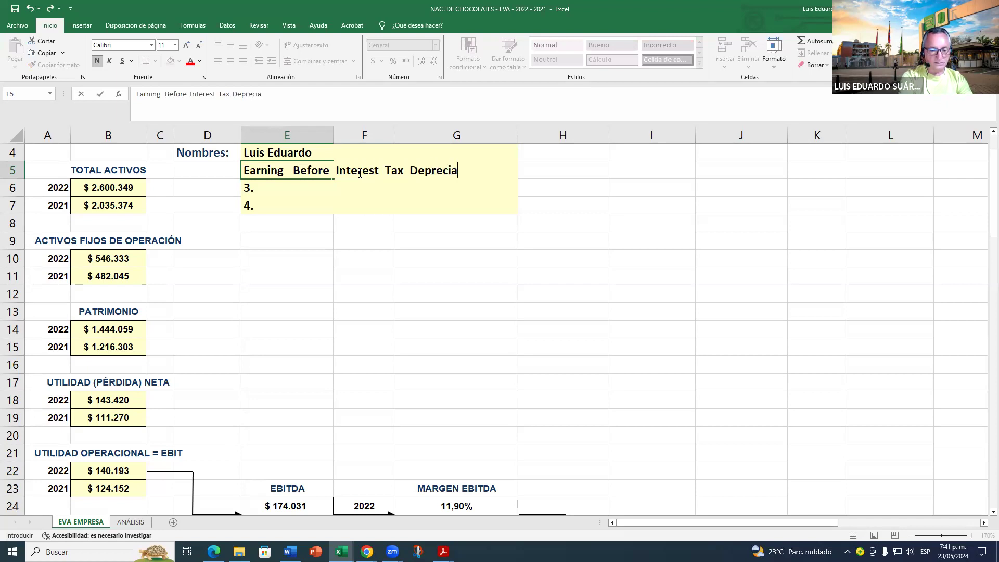
type("tion")
key("Return")
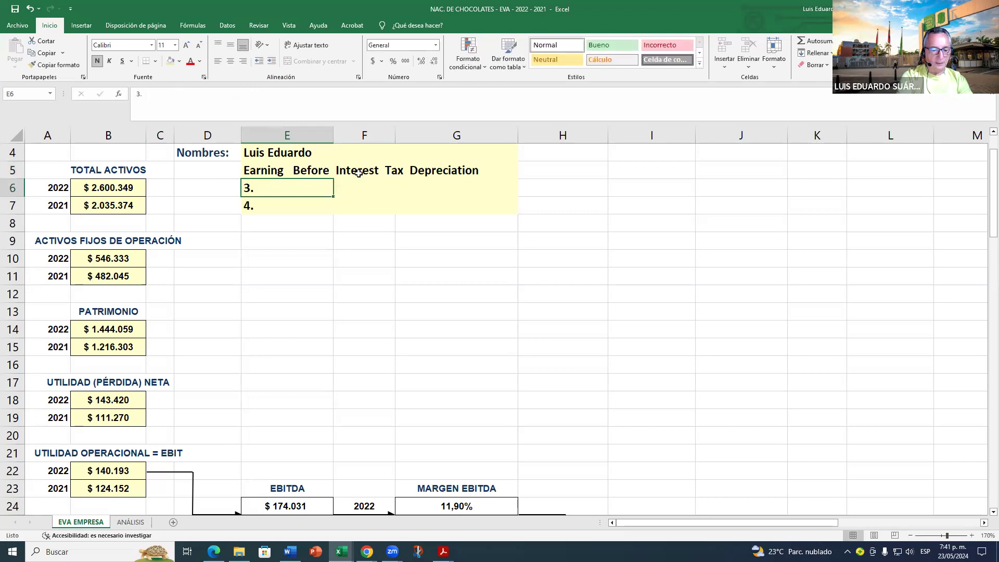
type("Amort")
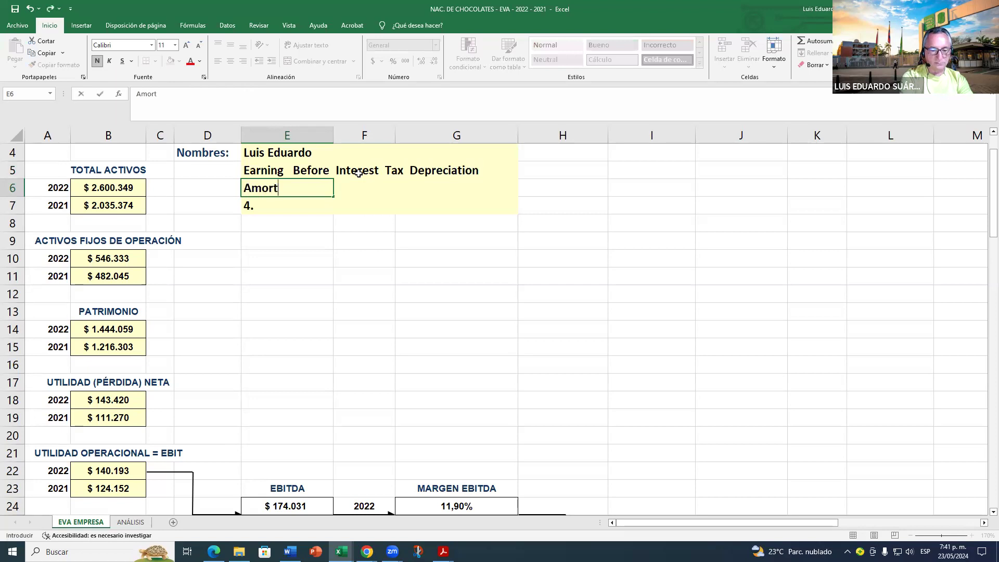
type("ization")
key("Return")
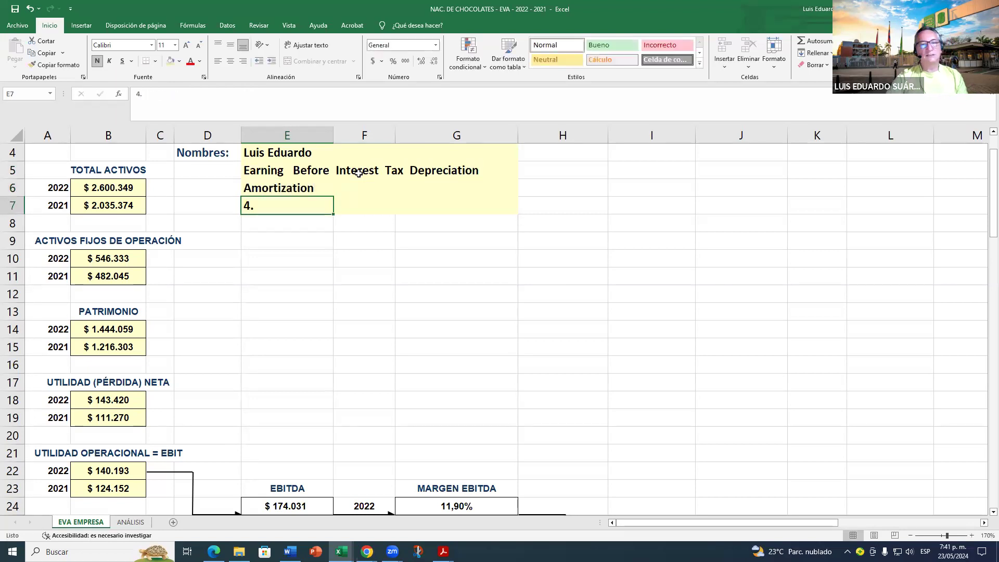
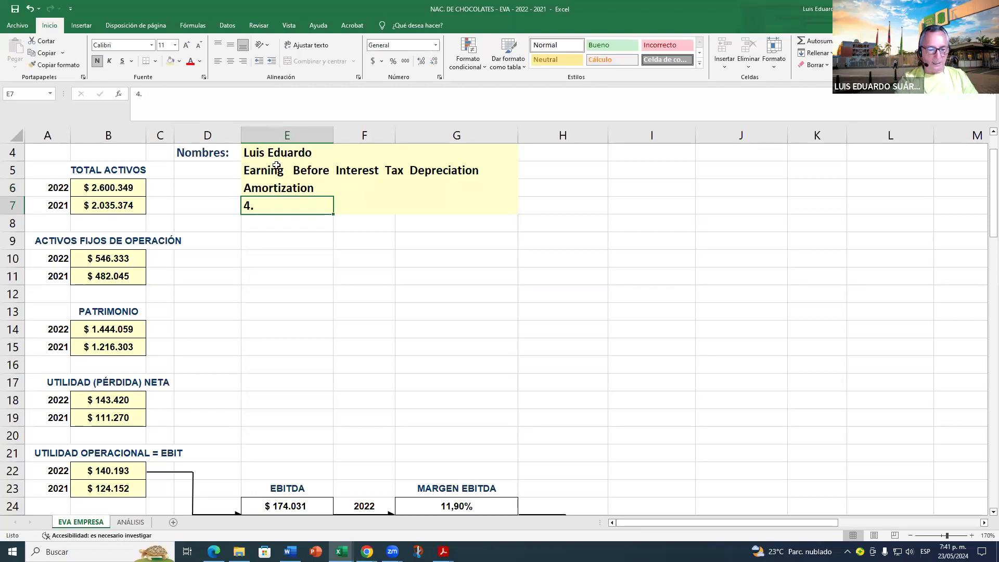
Step: Enter 'Ganancia antes Intereses Impuesto Depreciac. Amortizac.' in E7 as the Spanish EBITDA label
type("Ganan")
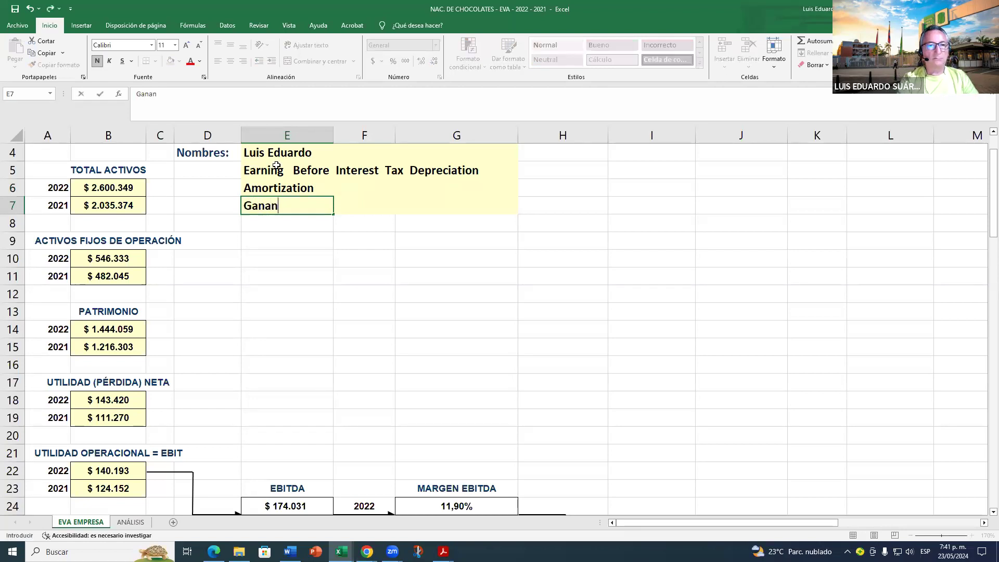
type("cia antes")
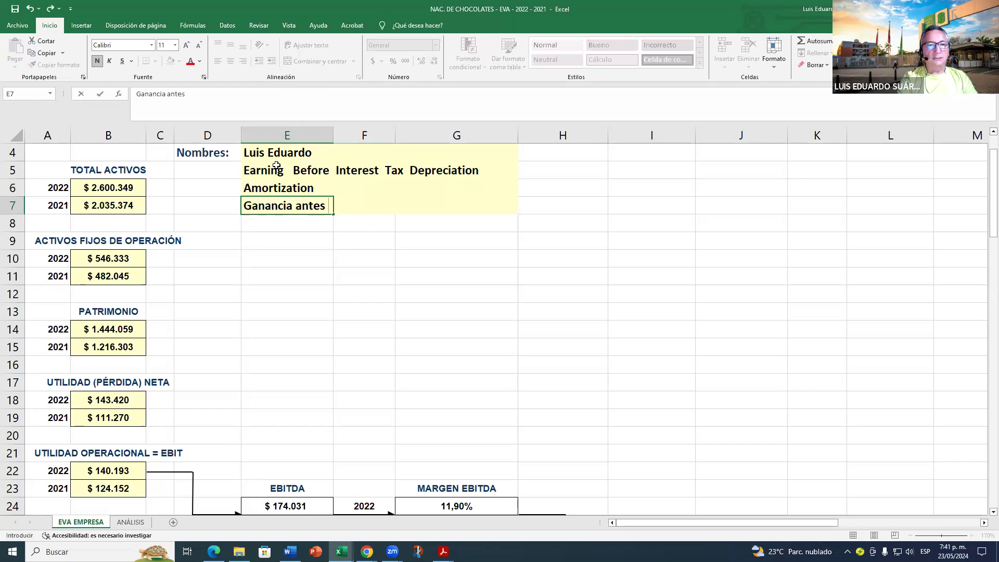
type(" Intere")
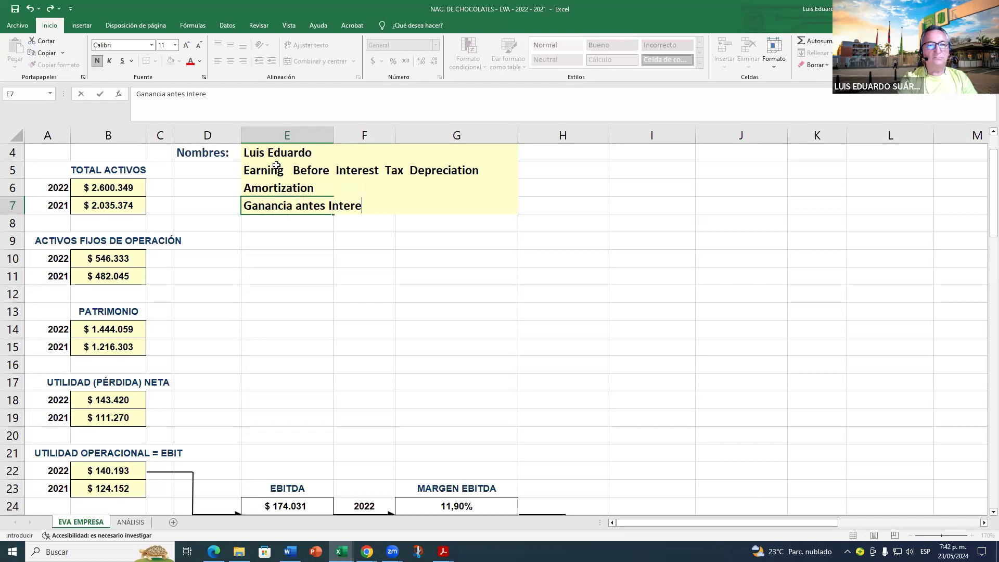
type("ses Impuesto")
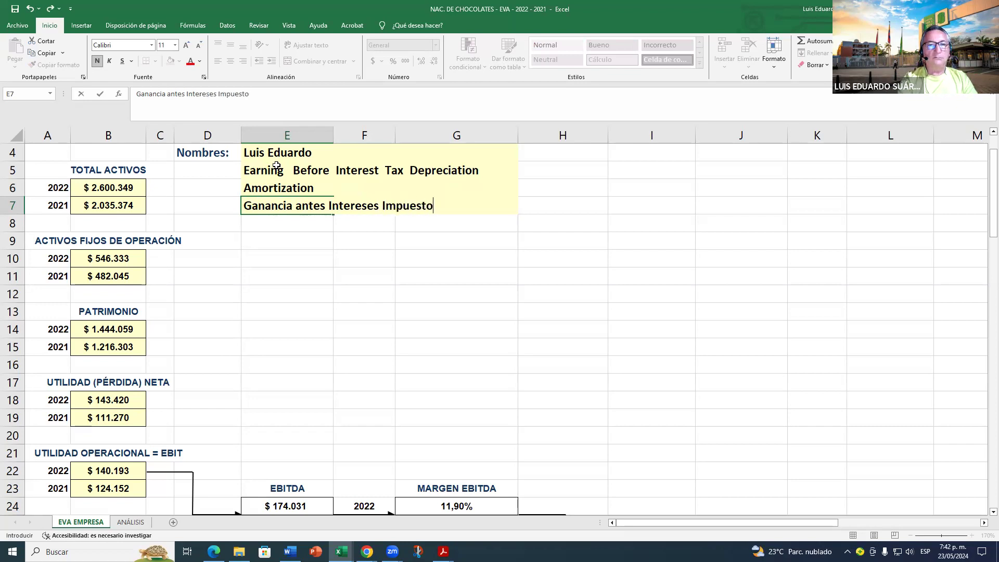
type(" Dep")
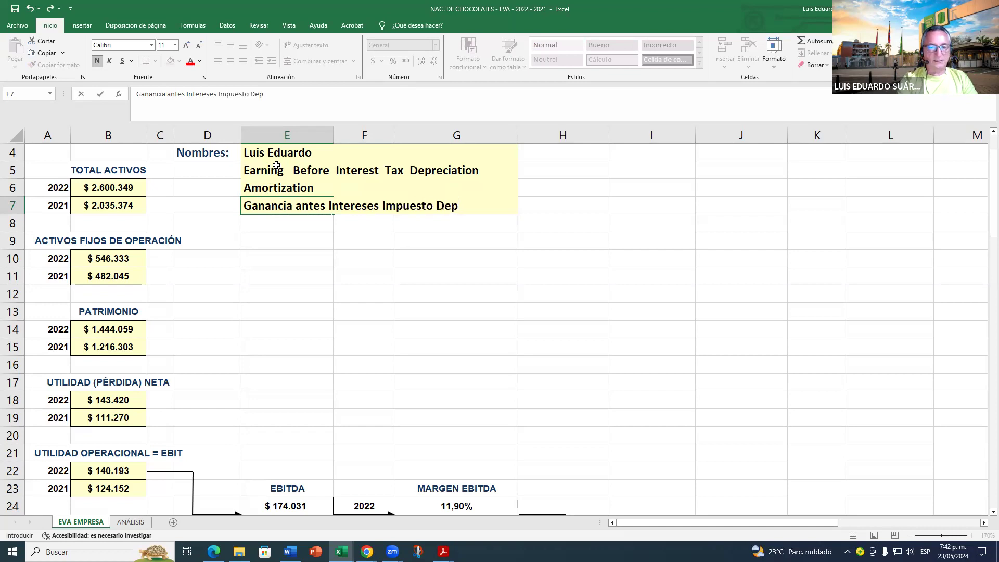
type("reciac")
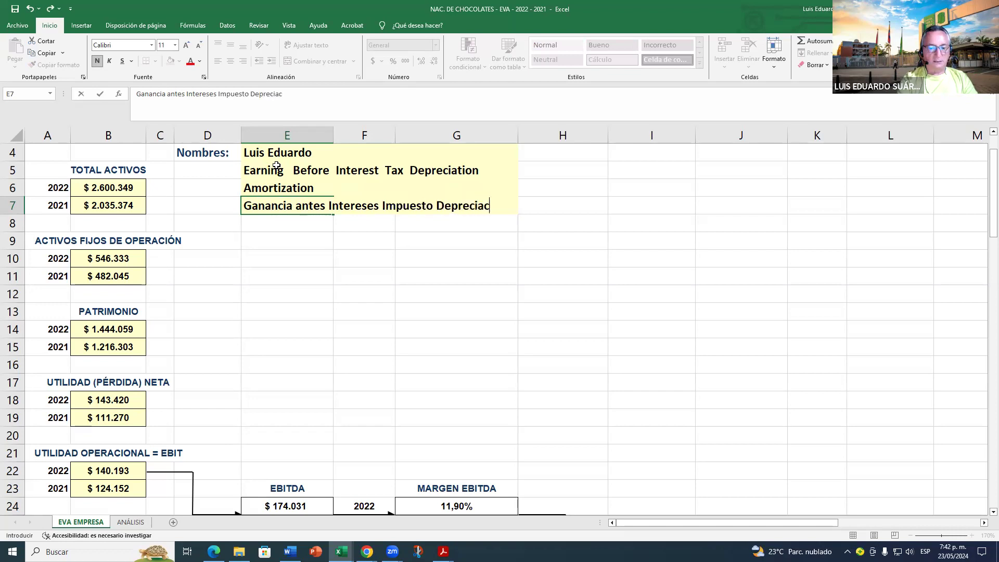
type(", A")
key("BackSpace")
key("BackSpace")
type("Amortizac")
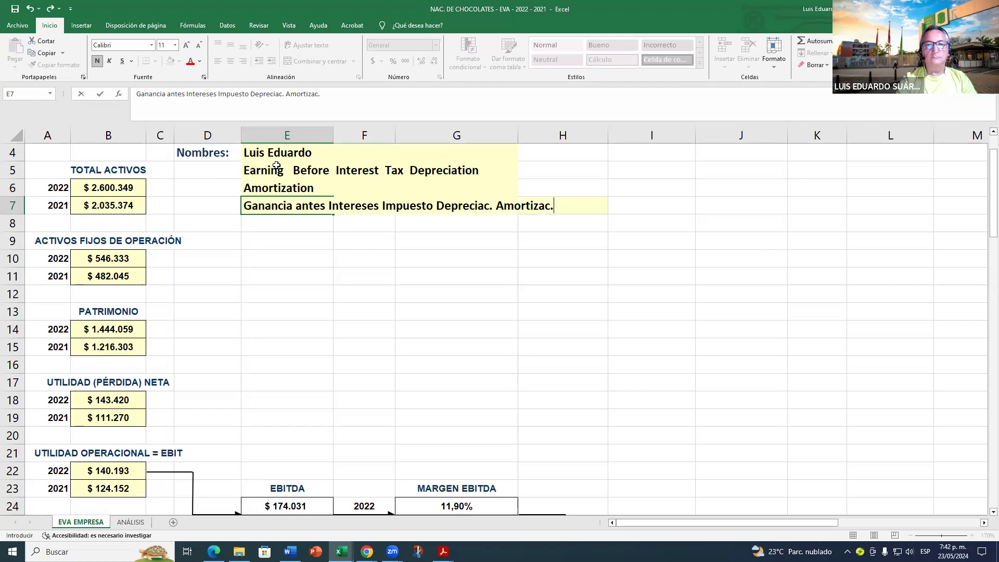
type(".")
key("Return")
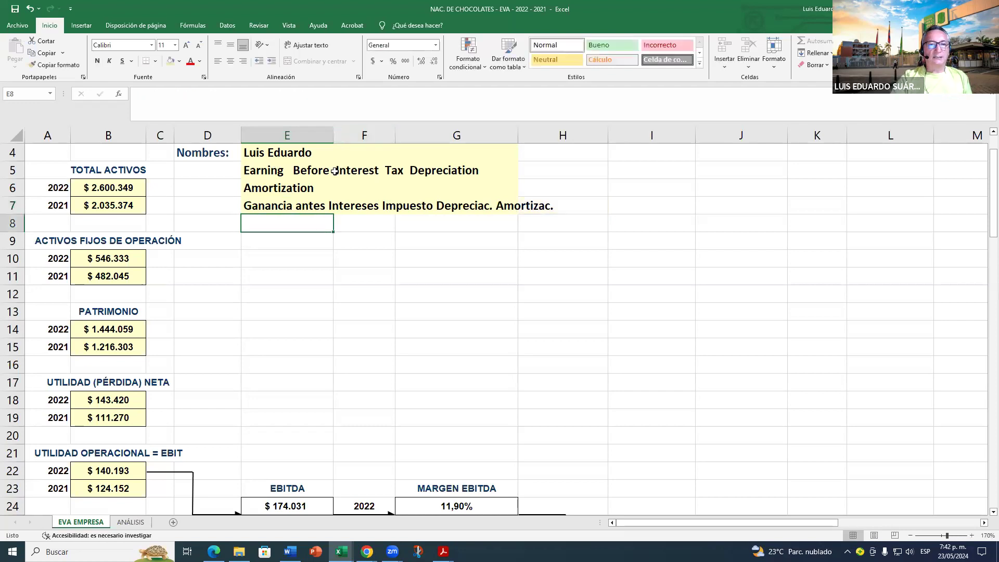
Step: Review the English EBITDA expansion in E5 and the Spanish label in E7
left_click(334, 170)
left_click(262, 169)
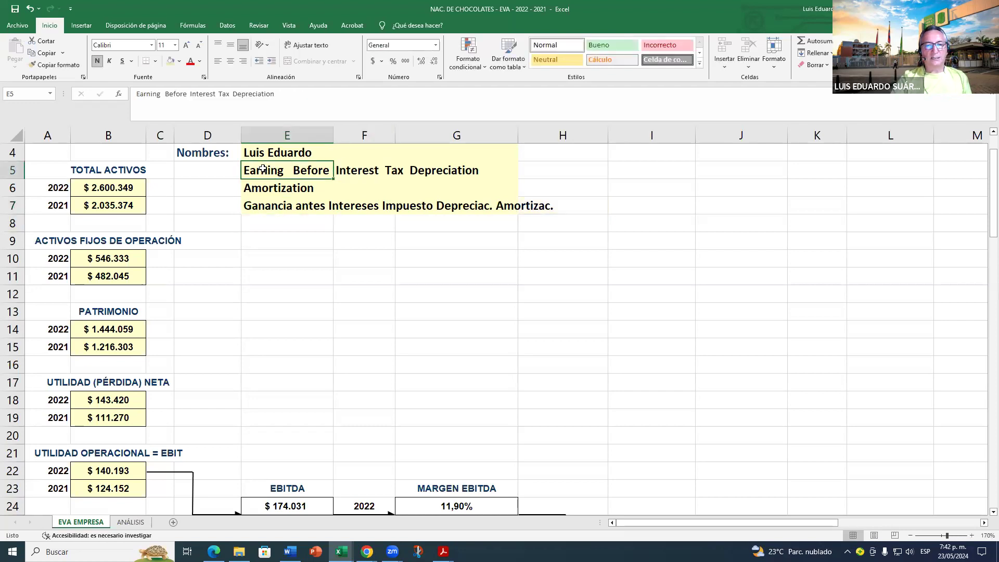
left_click(265, 211)
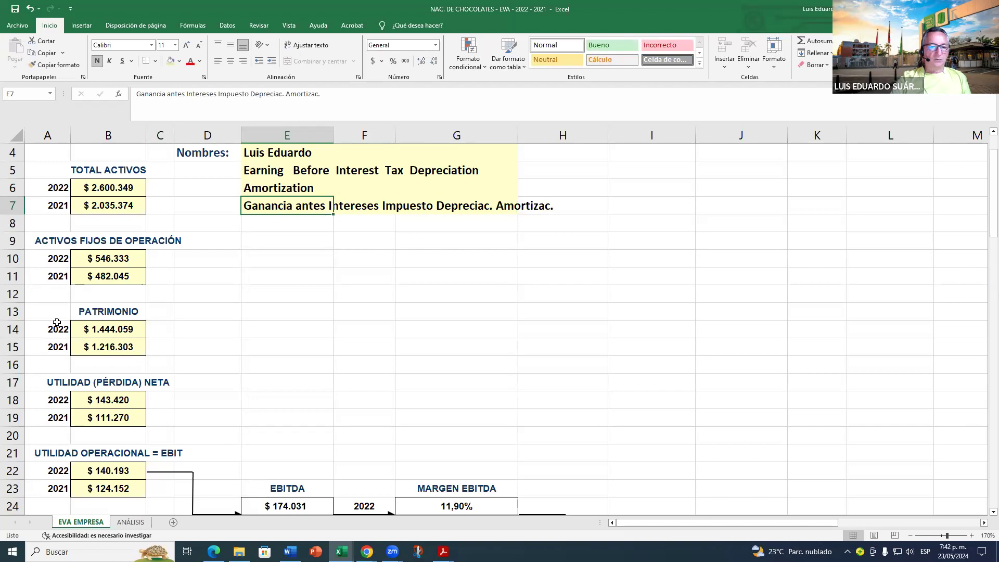
Step: Check that the 2022 EBITDA in E24 adds the EBIT in B22 and the depreciation in B26
scroll(295, 421, "down", 2)
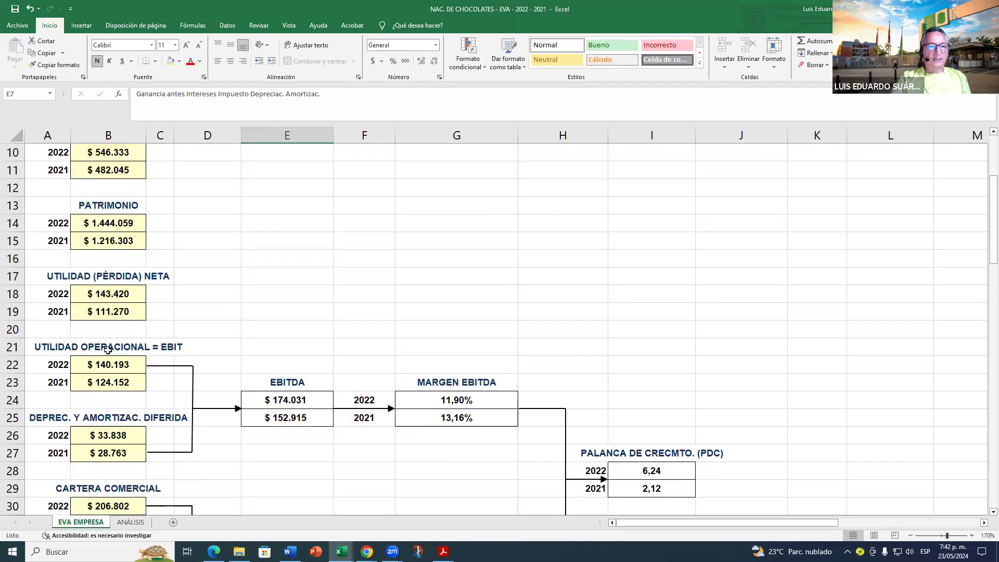
left_click(104, 349)
left_click(107, 367)
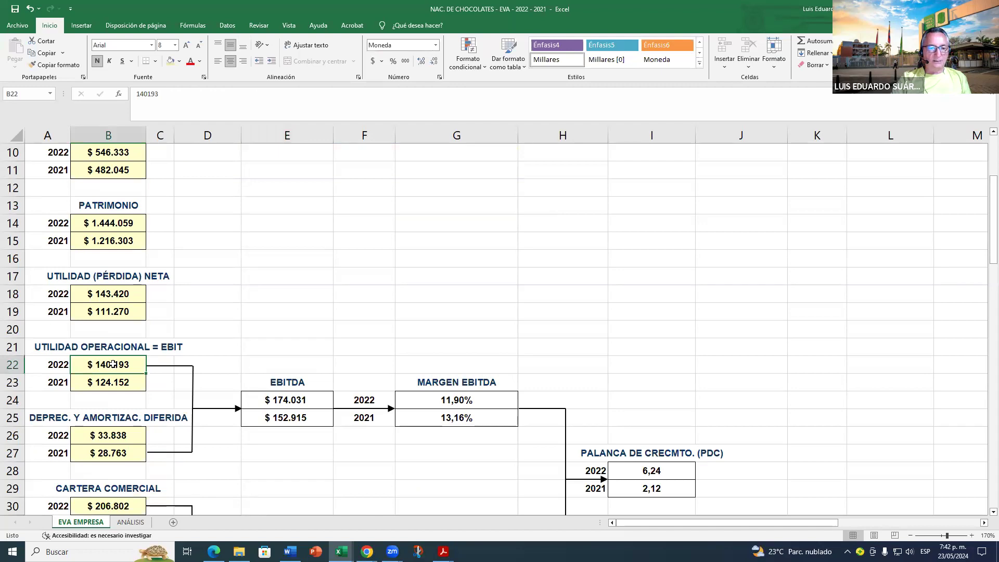
left_click(109, 437)
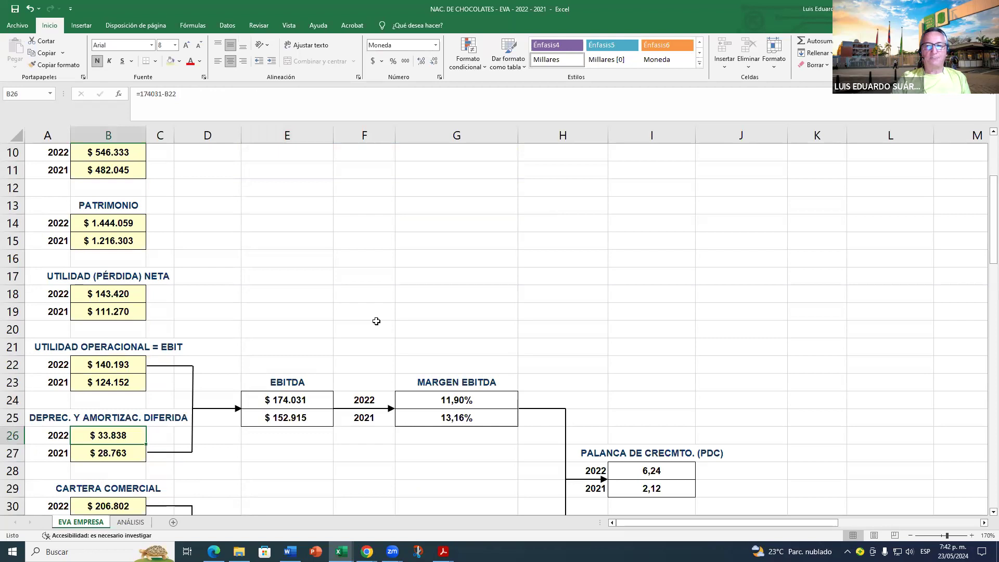
left_click(302, 402)
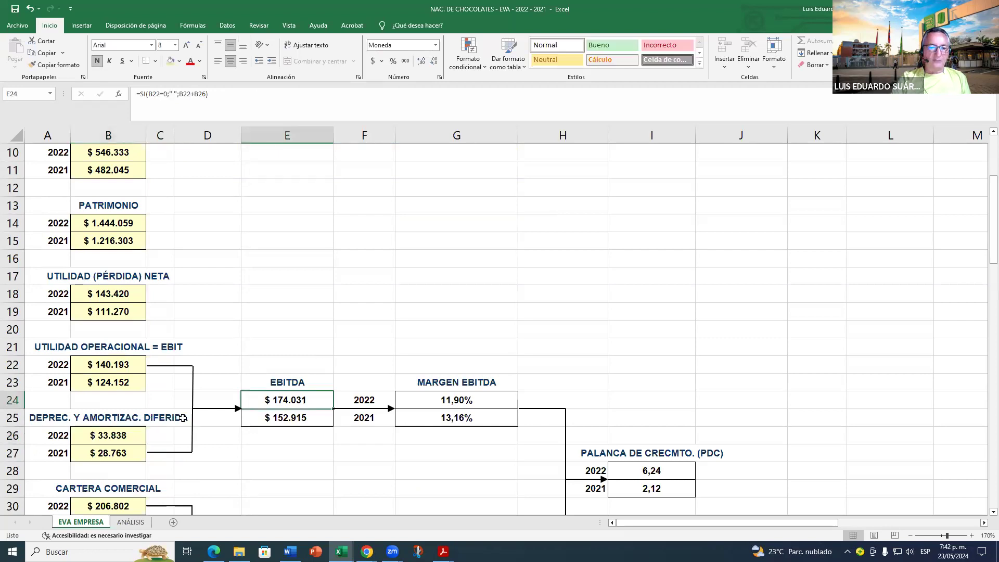
left_click(121, 437)
left_click(128, 367)
left_click(178, 344)
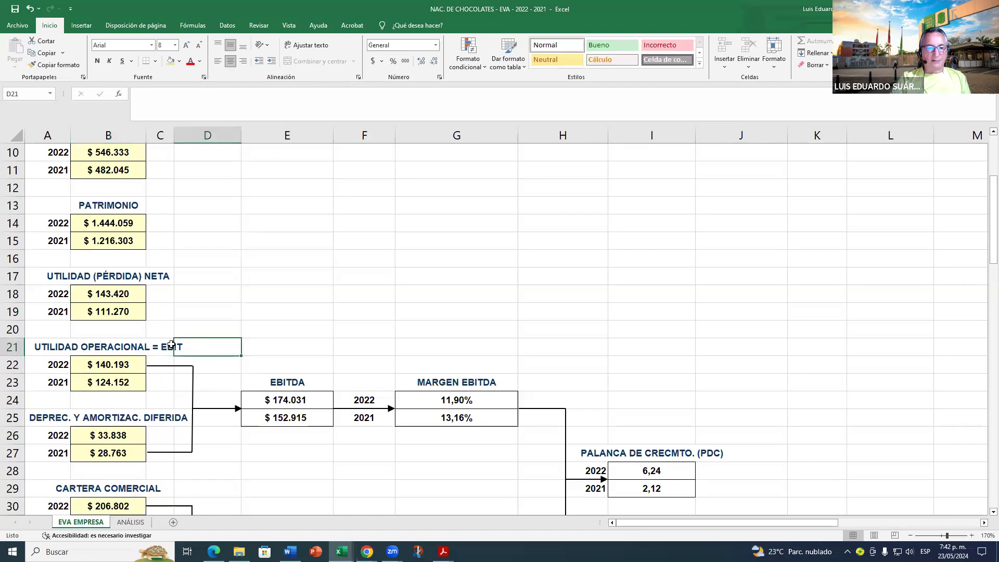
left_click(64, 419)
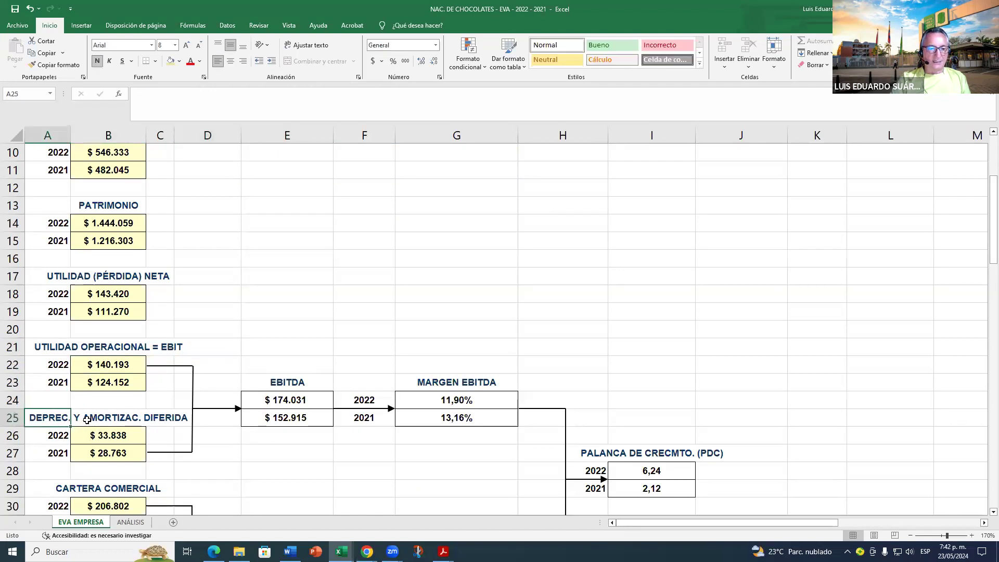
left_click(159, 348)
Step: Recheck the English EBITDA expansion and the EBIT heading, then show the open workbook previews
scroll(238, 287, "up", 3)
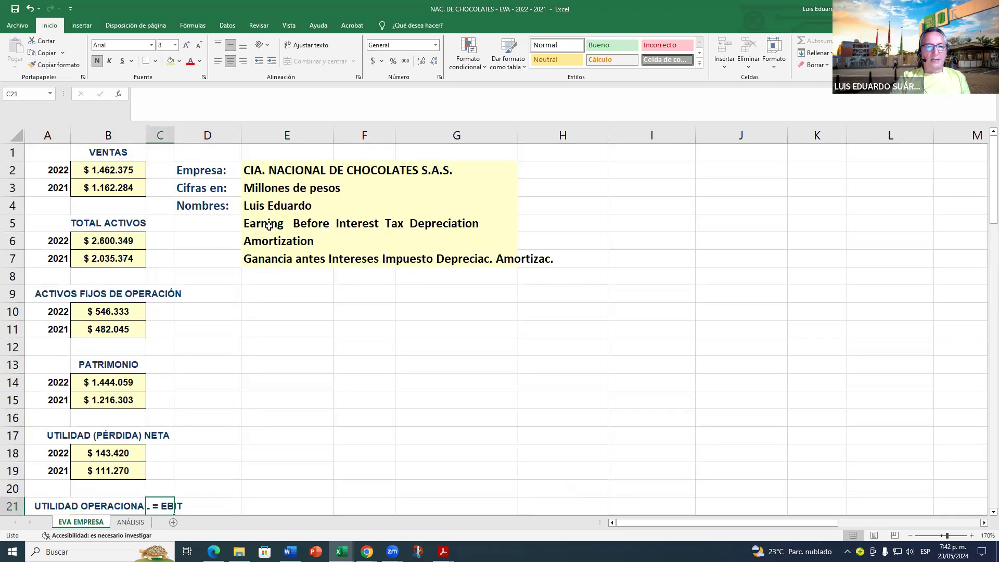
left_click_drag(396, 223, 352, 225)
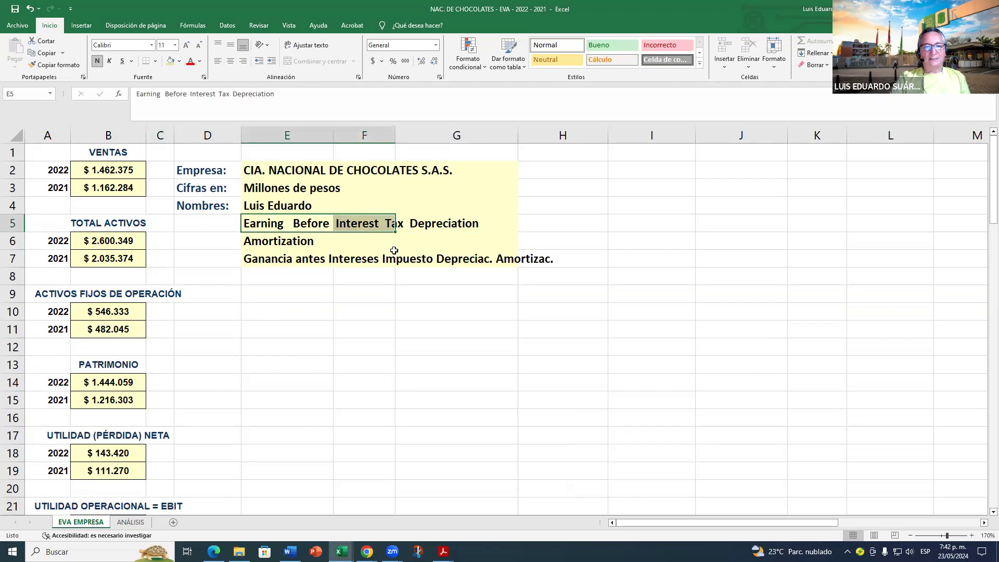
scroll(231, 363, "down", 5)
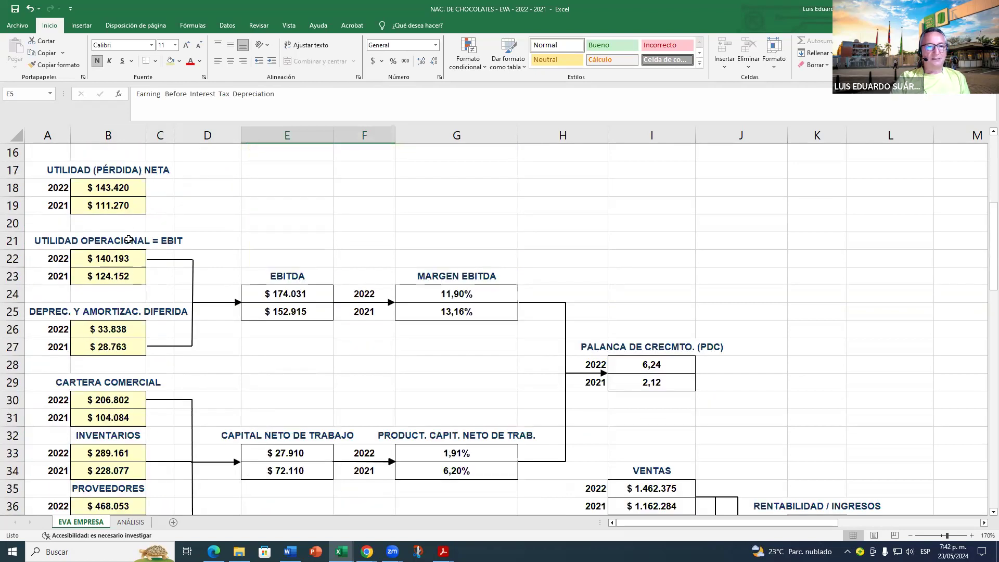
left_click(108, 240)
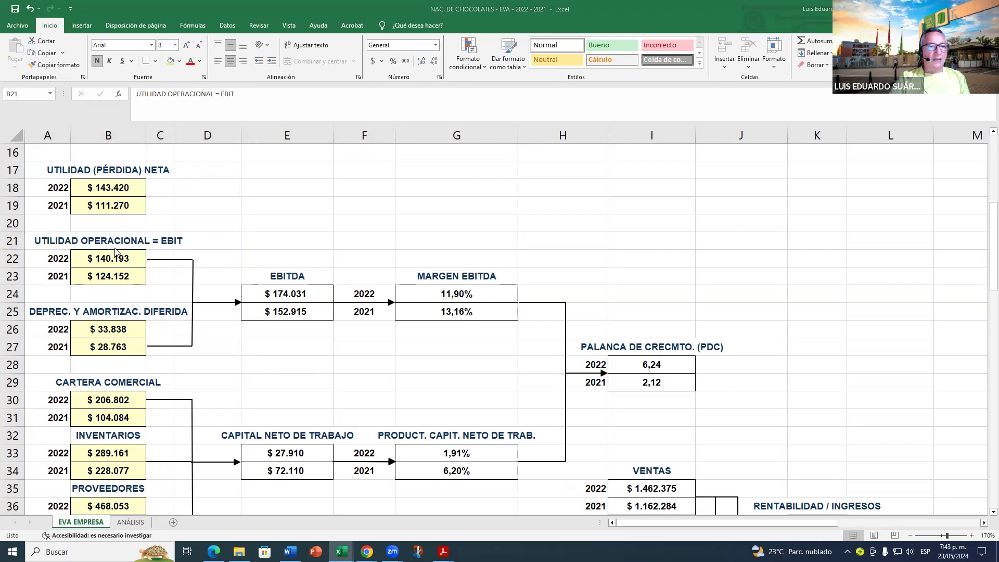
left_click(155, 240)
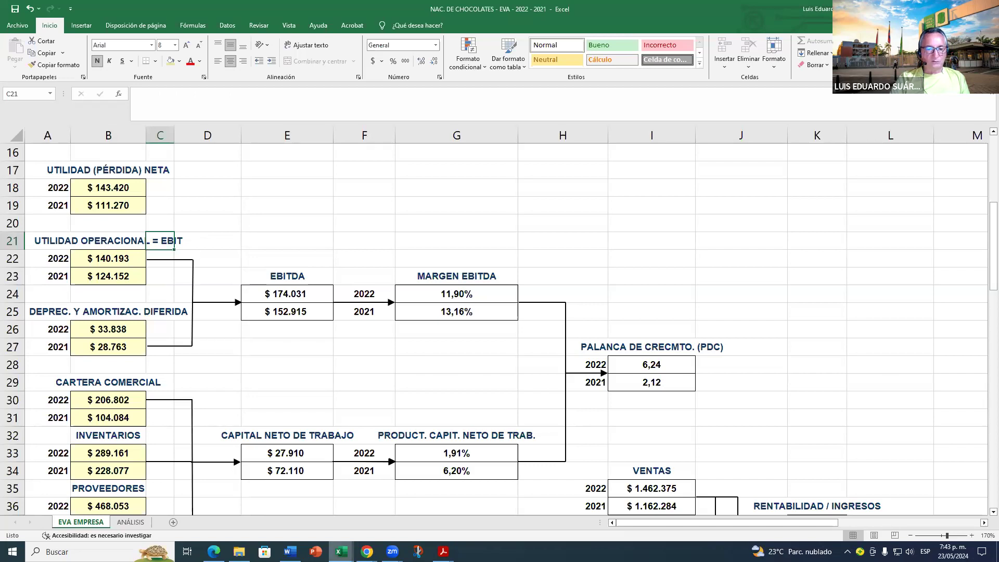
left_click(341, 550)
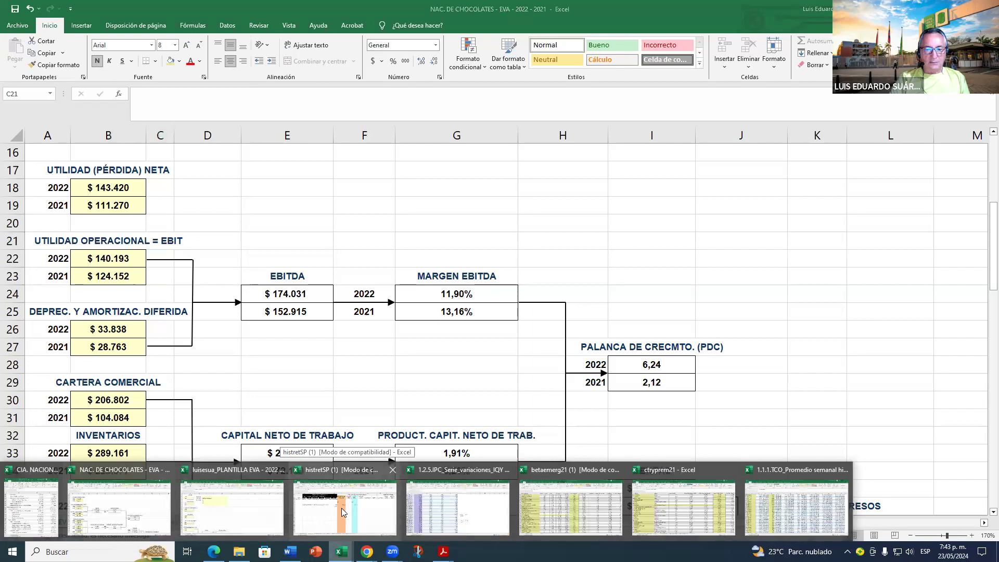
Step: Bring up the CIA. NACIONAL DE CHOCOLATES statements workbook maximised
left_click(38, 524)
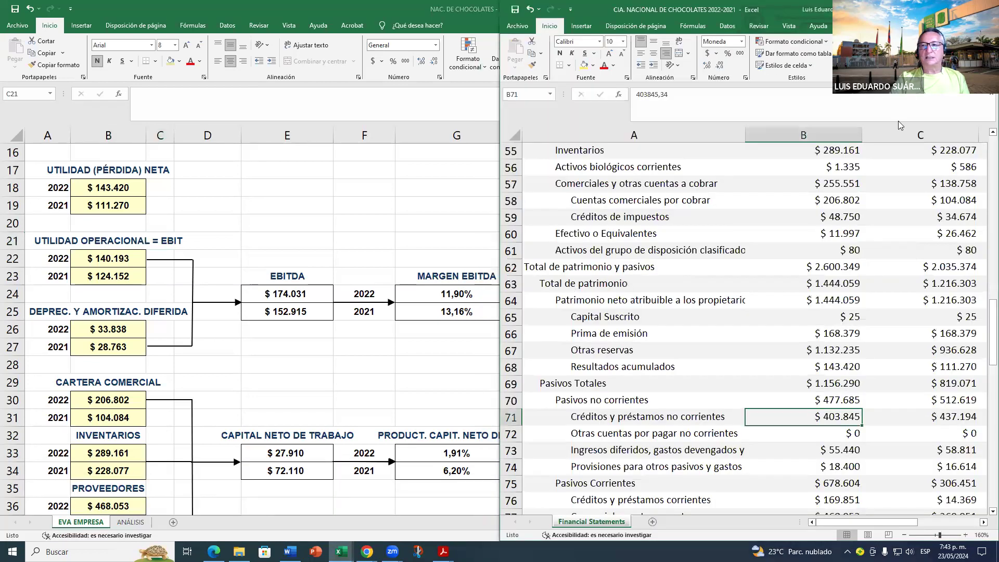
key("super+Up")
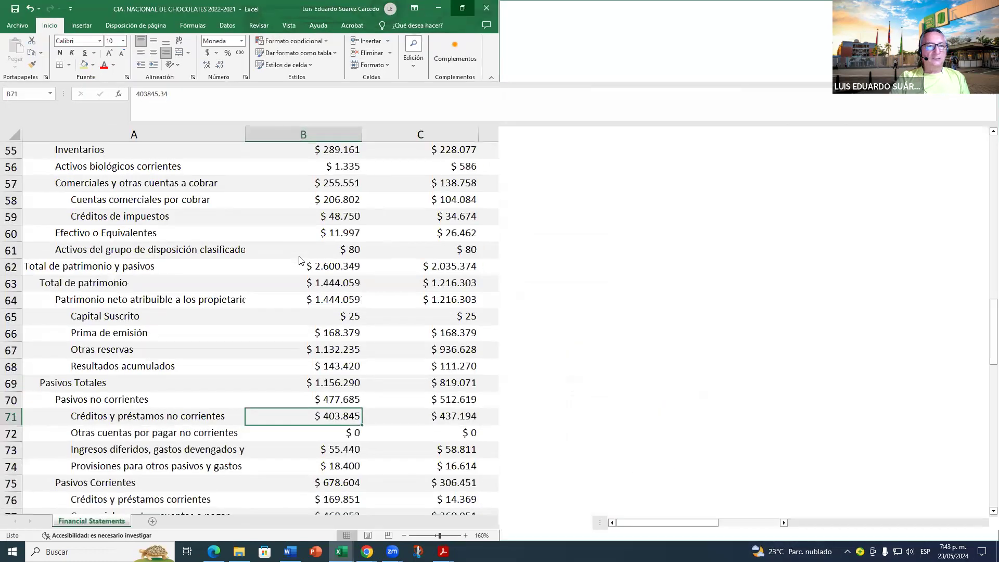
scroll(303, 259, "up", 14)
scroll(303, 260, "up", 4)
scroll(303, 278, "down", 5)
Step: Check the 2022 EBIT of 140.193, financial expenses and income tax in the statements
left_click(346, 248)
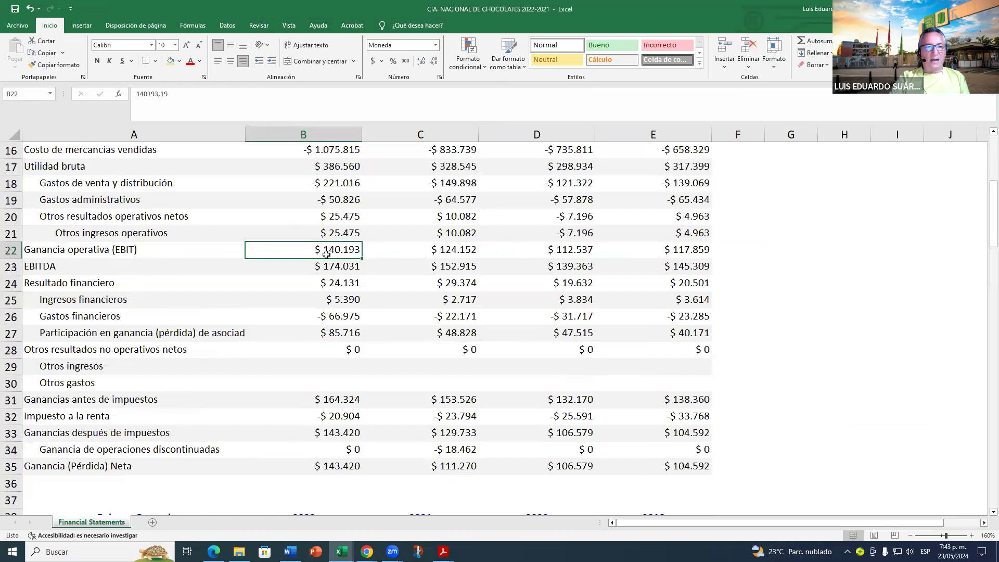
left_click(99, 322)
left_click(350, 317)
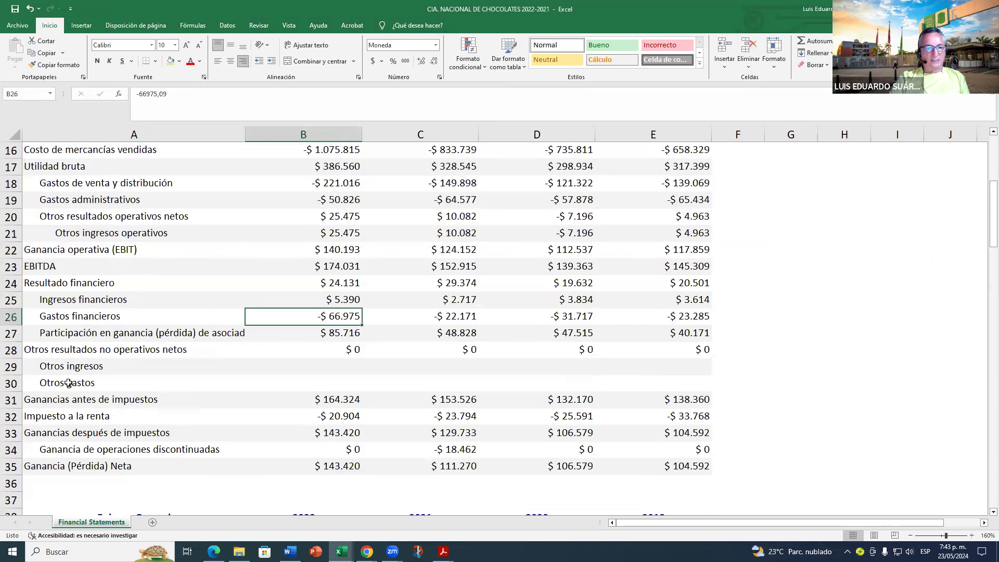
left_click(92, 418)
left_click(312, 416)
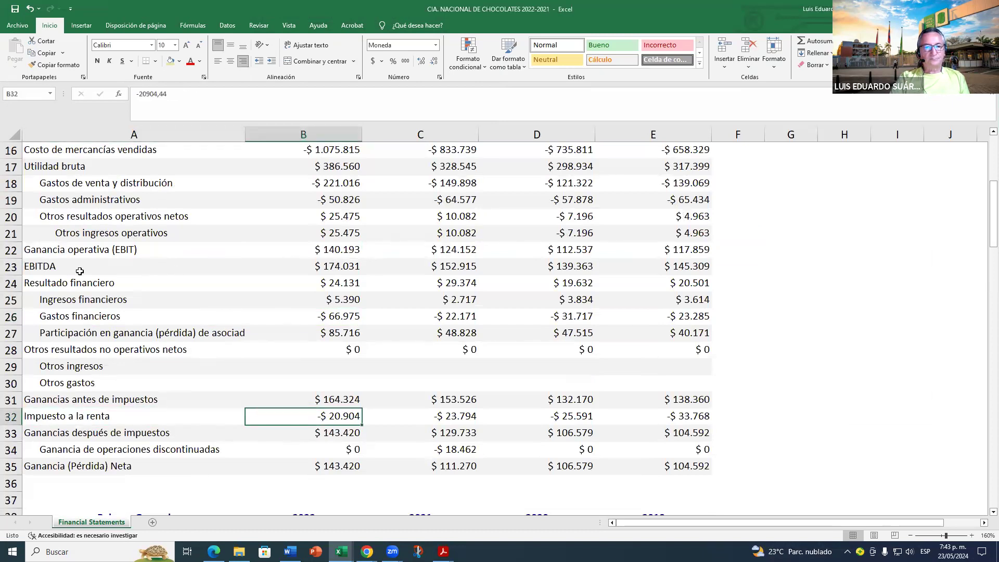
Step: Confirm EBIT 140.193, financial expenses -66.975 and income tax, then return to the EVA workbook
left_click(219, 250)
left_click(337, 249)
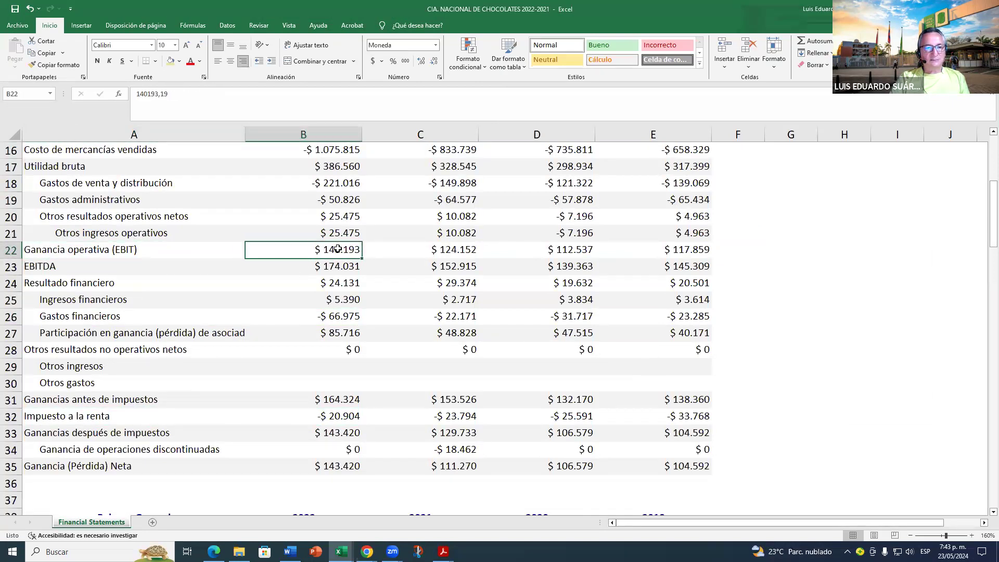
left_click(141, 318)
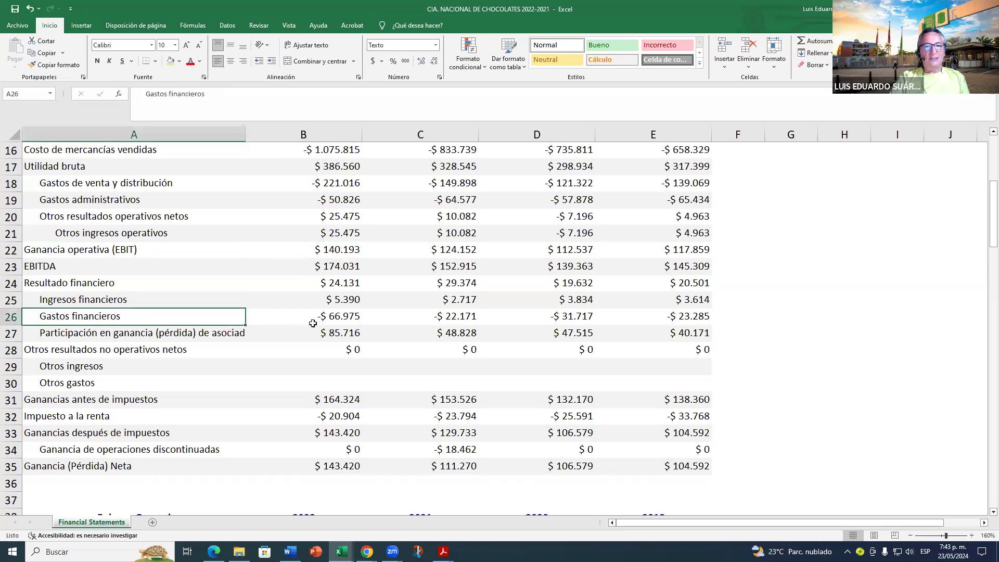
left_click(343, 314)
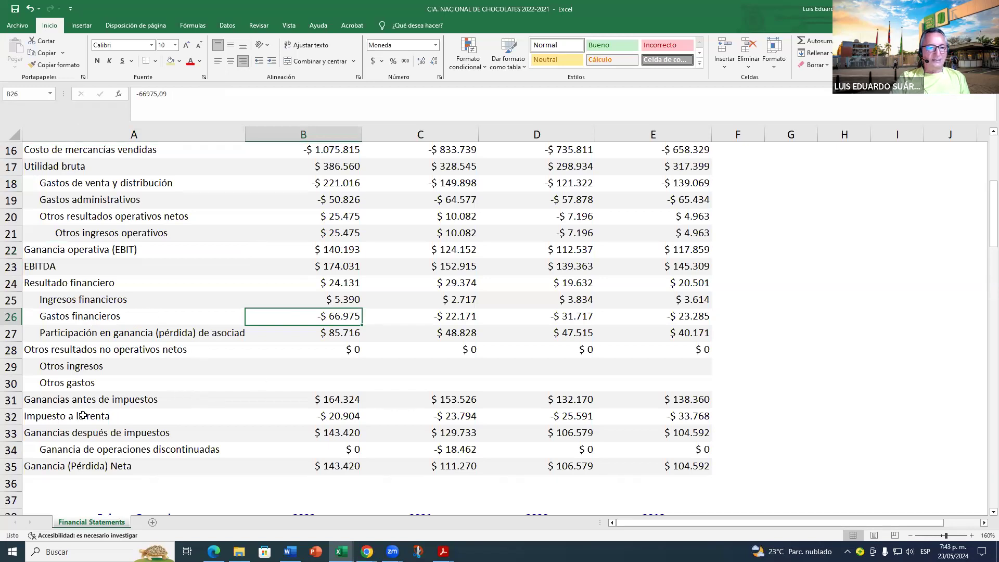
left_click(155, 422)
left_click(336, 419)
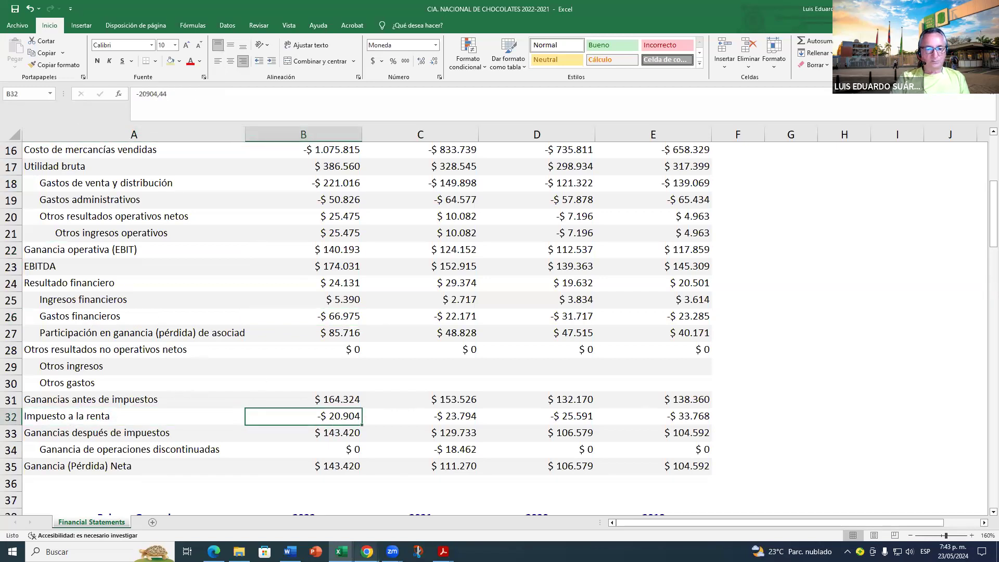
left_click(342, 551)
left_click(154, 517)
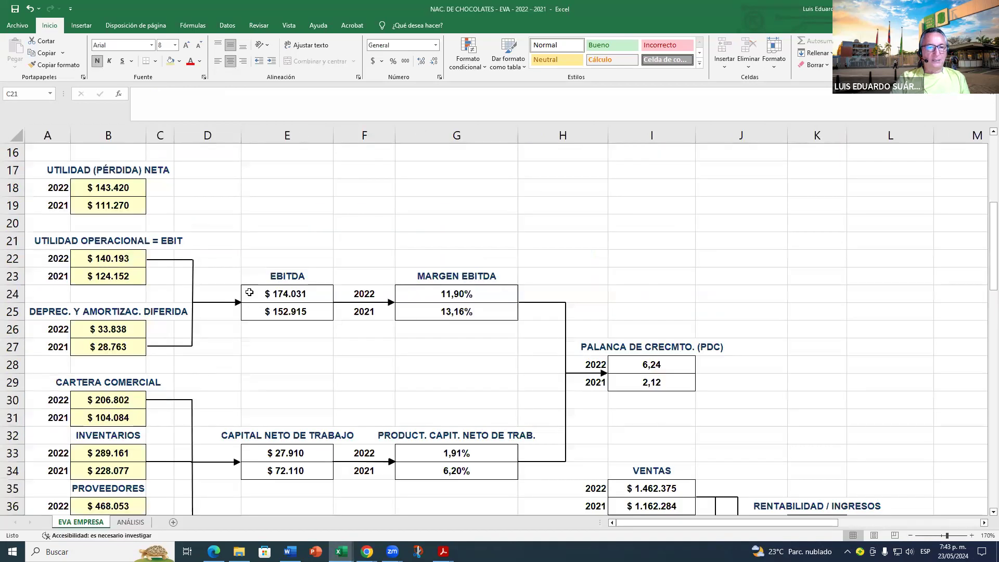
Step: Compare the EVA sheet's EBIT heading with the statements' exact 2022 Ganancia operativa value
left_click(107, 241)
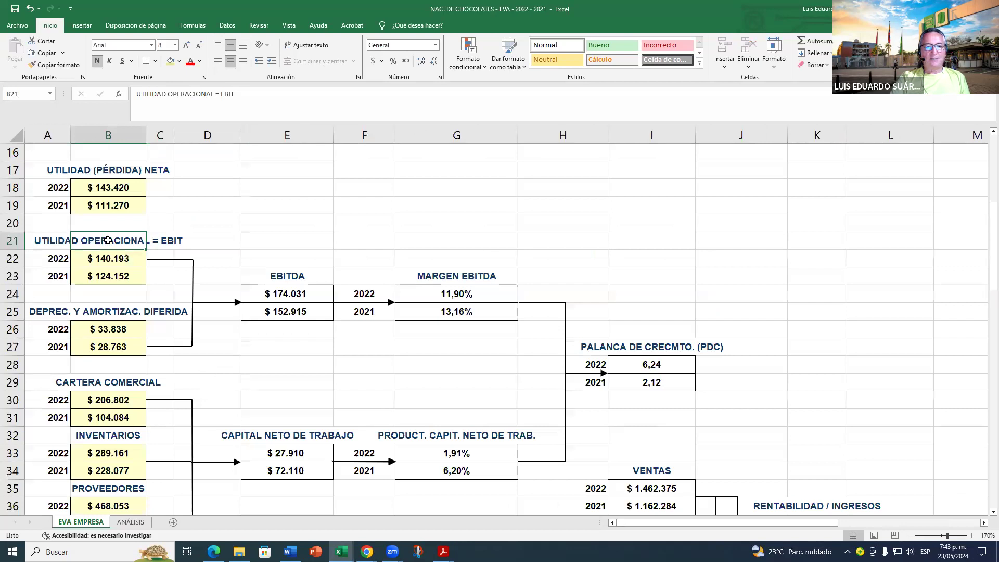
mouse_move(341, 551)
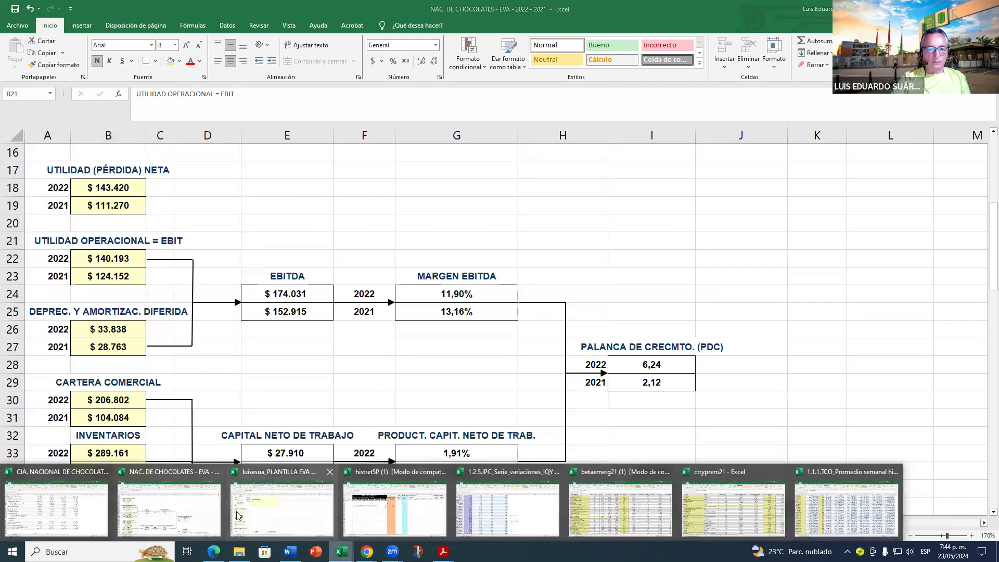
left_click(96, 517)
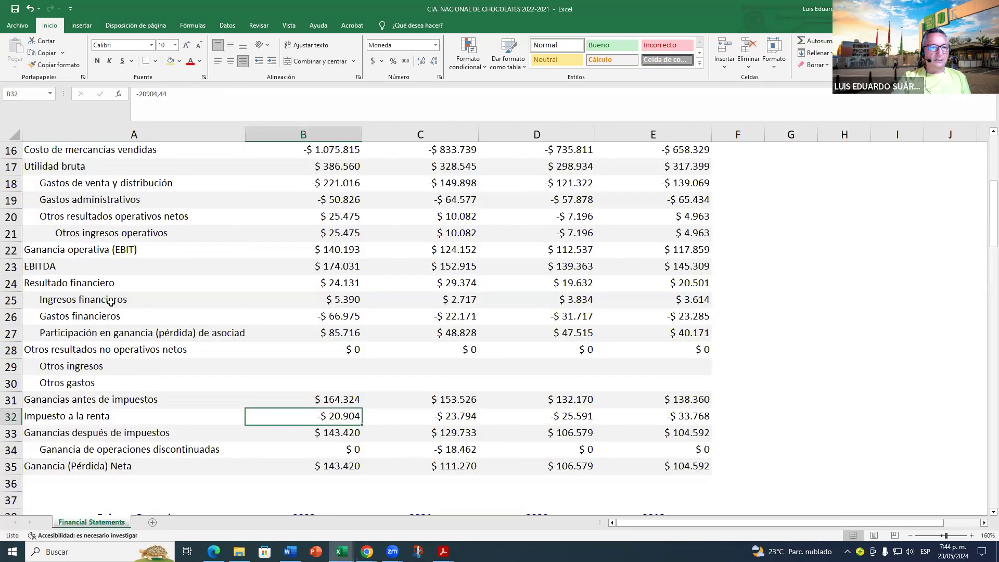
left_click(80, 251)
left_click(319, 246)
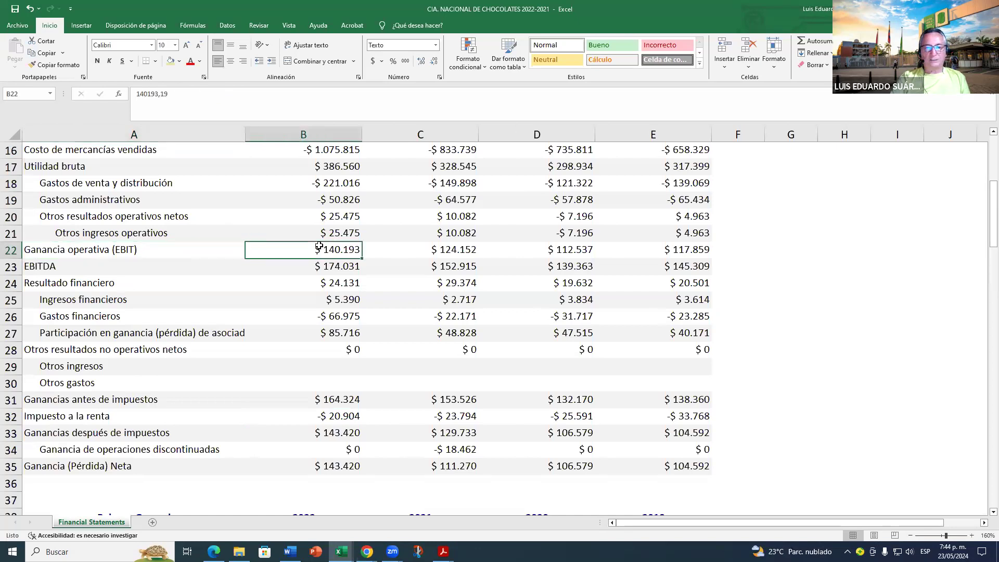
Step: Back in the EVA workbook, inspect the 2022 depreciation and EBITDA formulas
mouse_move(341, 551)
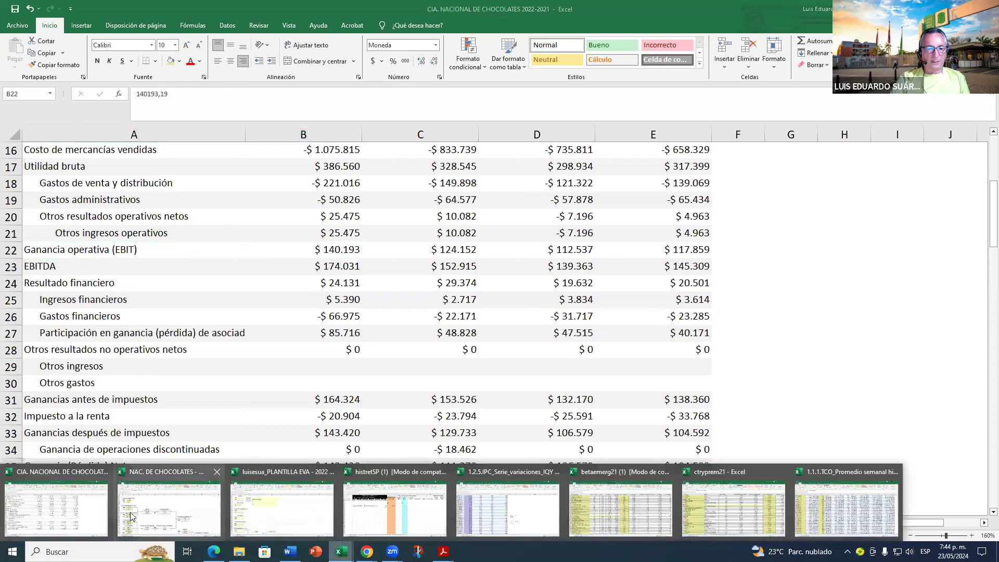
left_click(140, 495)
left_click(106, 333)
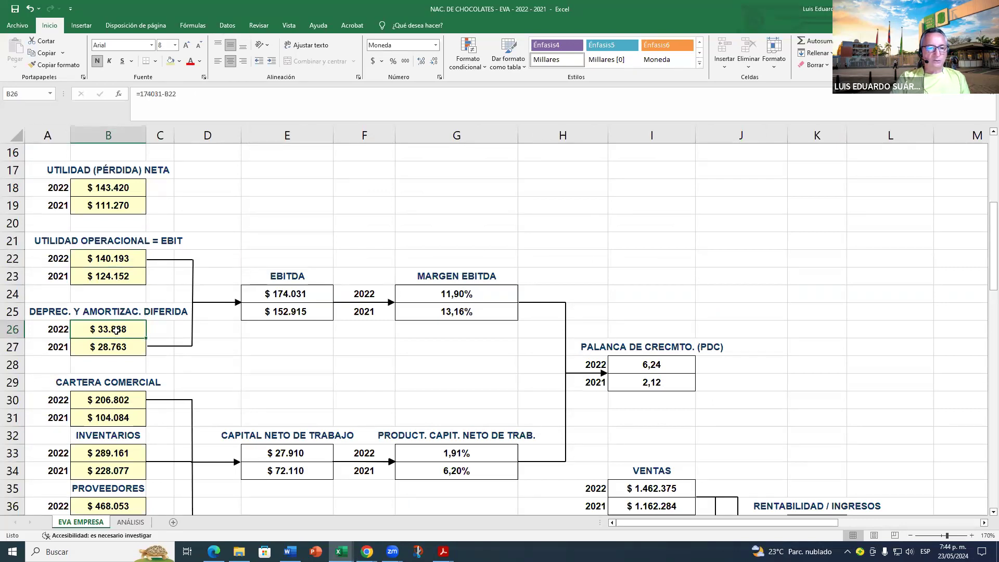
left_click(292, 299)
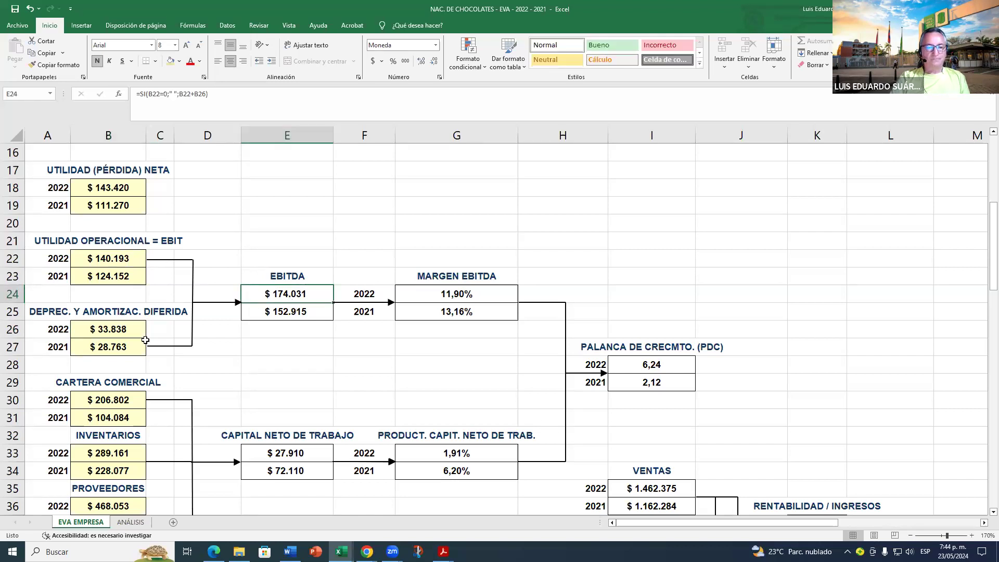
left_click(119, 330)
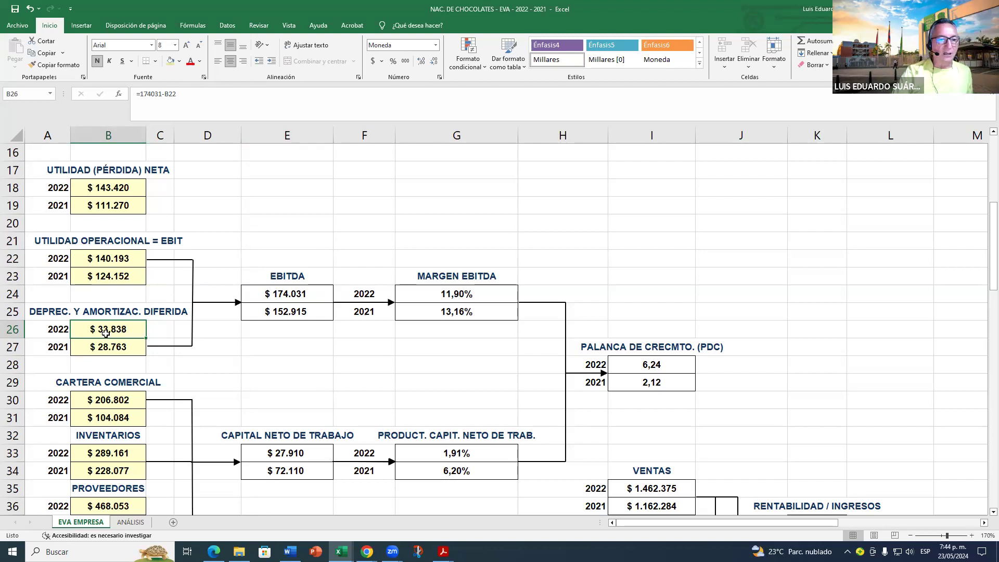
left_click(296, 297)
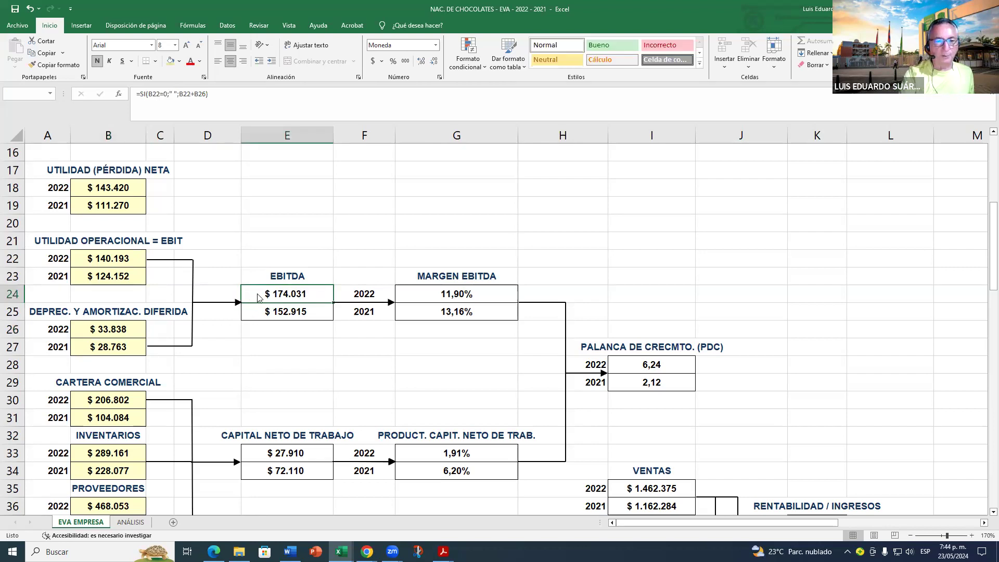
Step: Try editing the protected 2022 EBITDA cell and compare it with the statements' EBITDA row sum
double_click(259, 298)
key("Return")
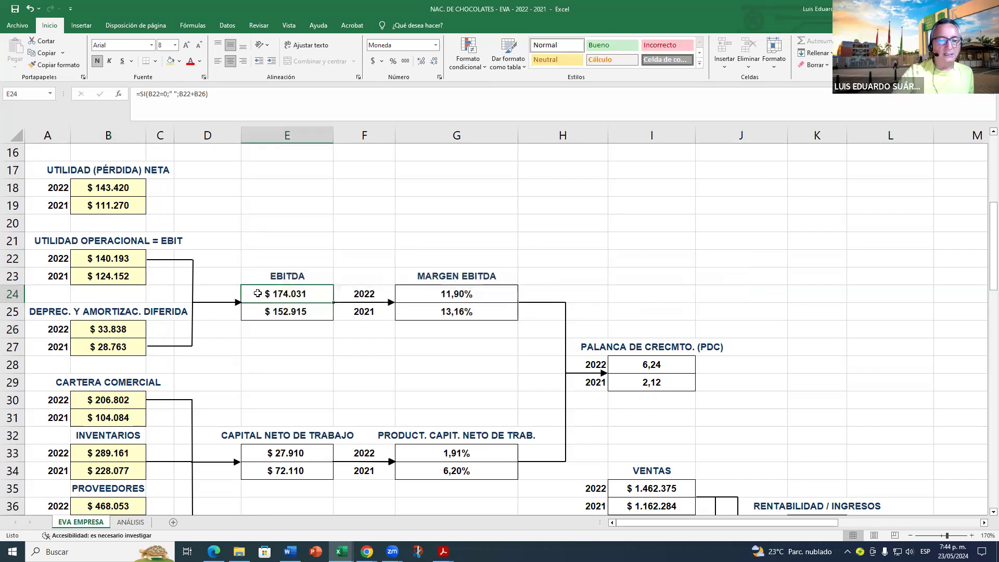
mouse_move(341, 551)
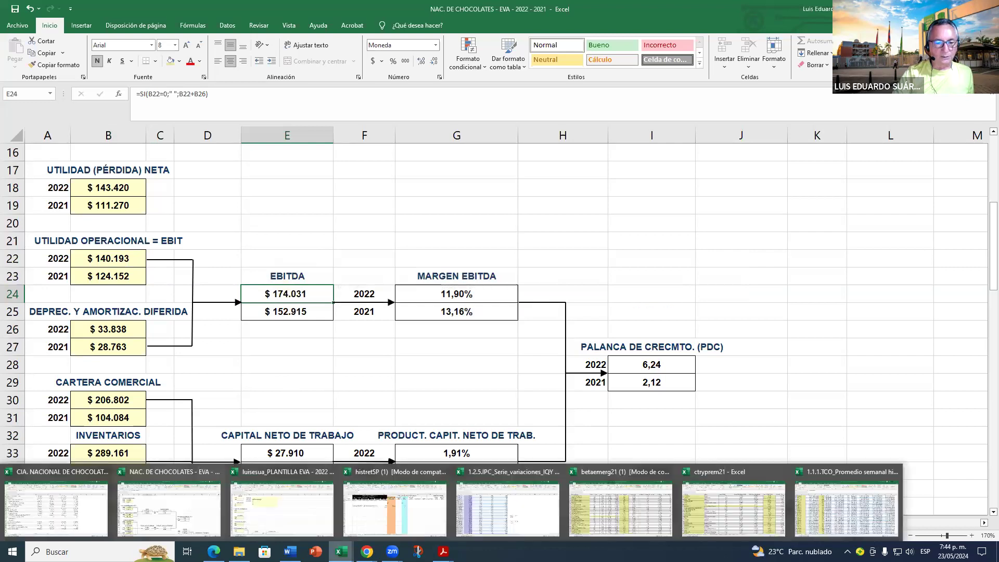
left_click(94, 524)
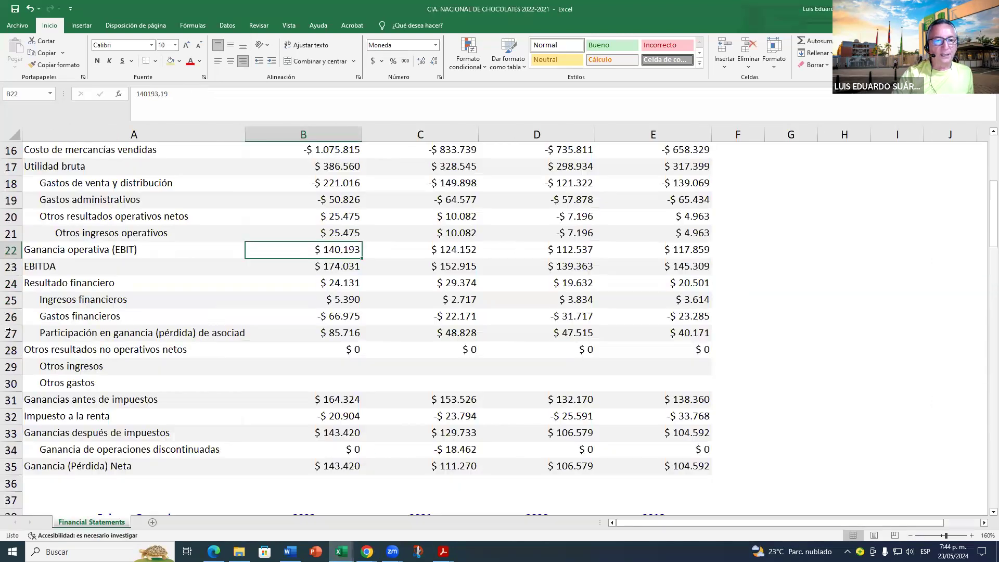
left_click_drag(51, 269, 294, 266)
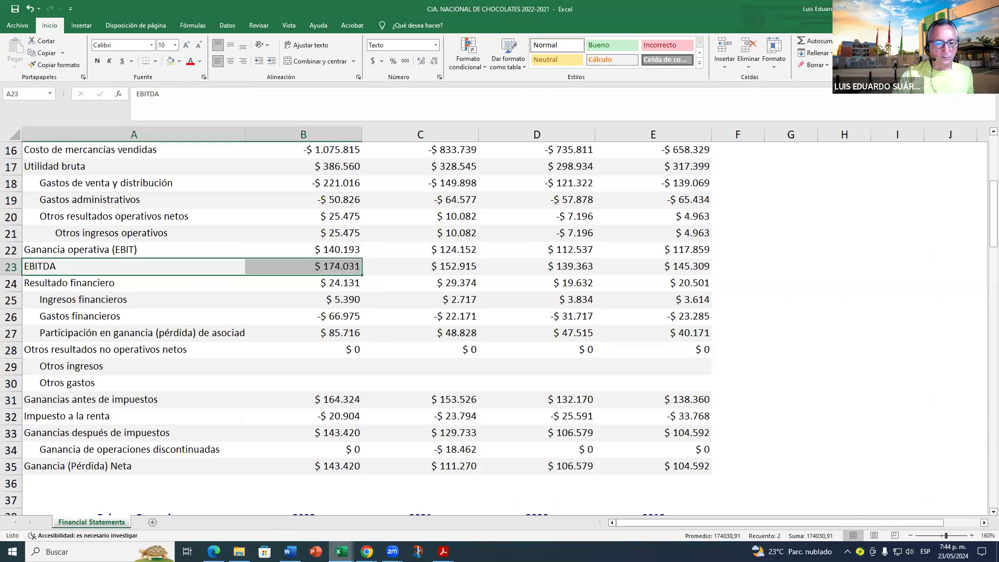
mouse_move(341, 551)
left_click(167, 500)
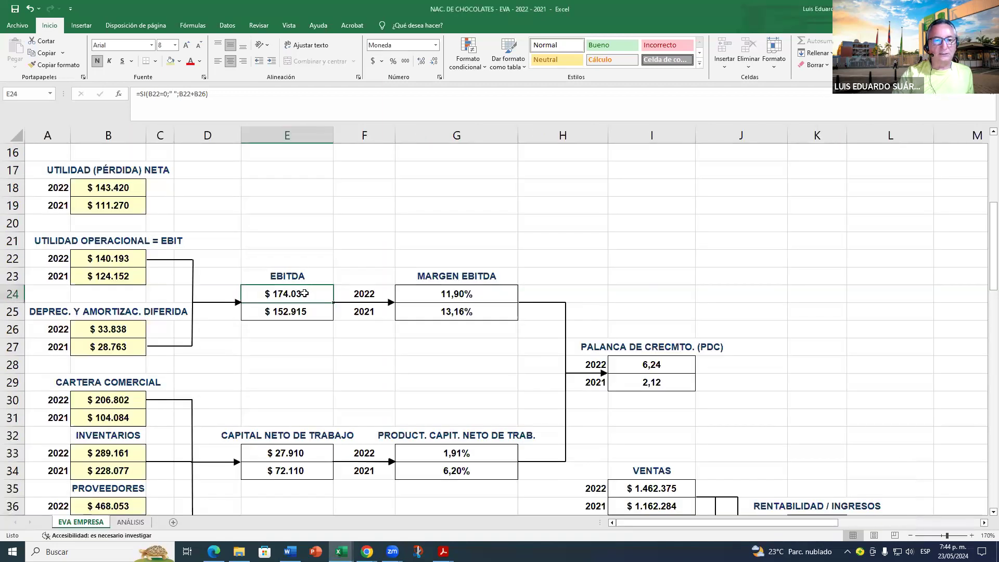
double_click(284, 282)
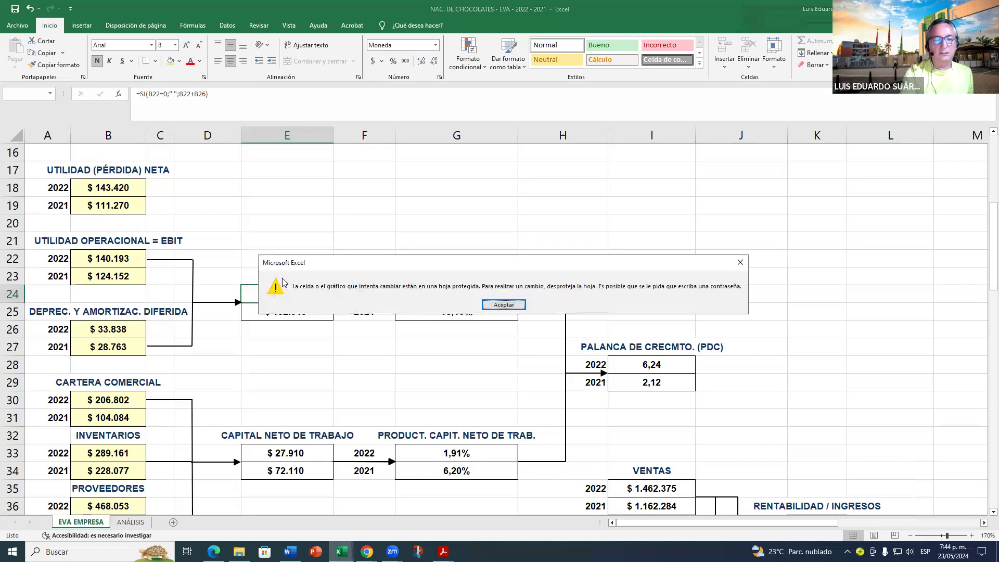
Step: Close the protected-sheet warning, review the B26 depreciation formula, and go to the statements workbook
key("Return")
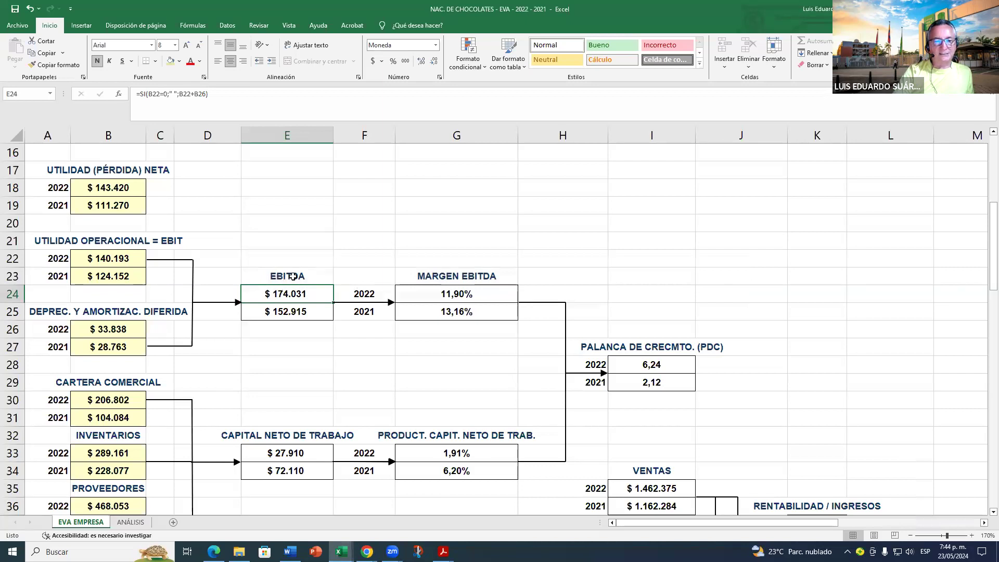
left_click(123, 332)
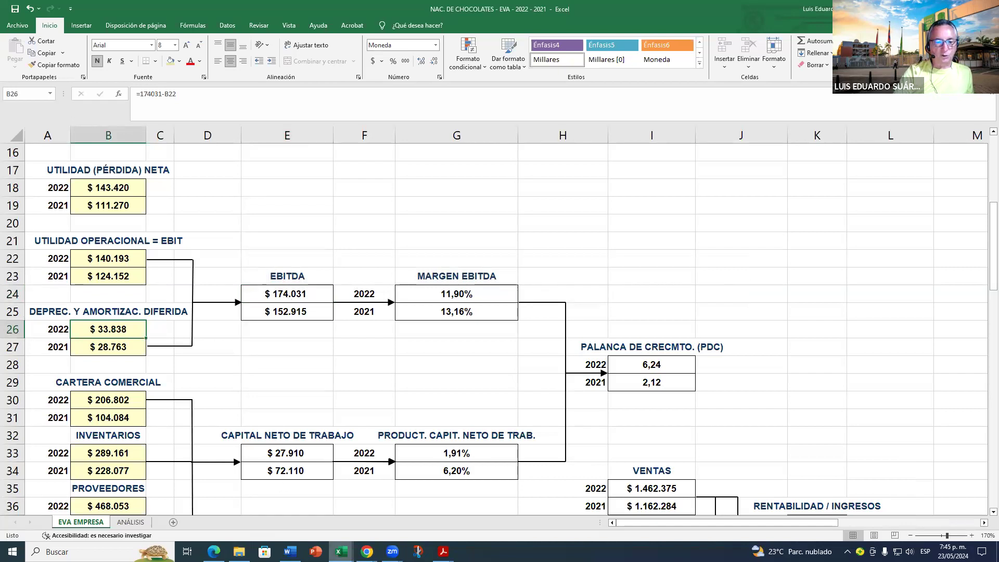
mouse_move(341, 552)
left_click(72, 510)
Step: Inspect the 2022 cost of goods sold, EBIT and selling expenses in the statements
scroll(123, 400, "up", 2)
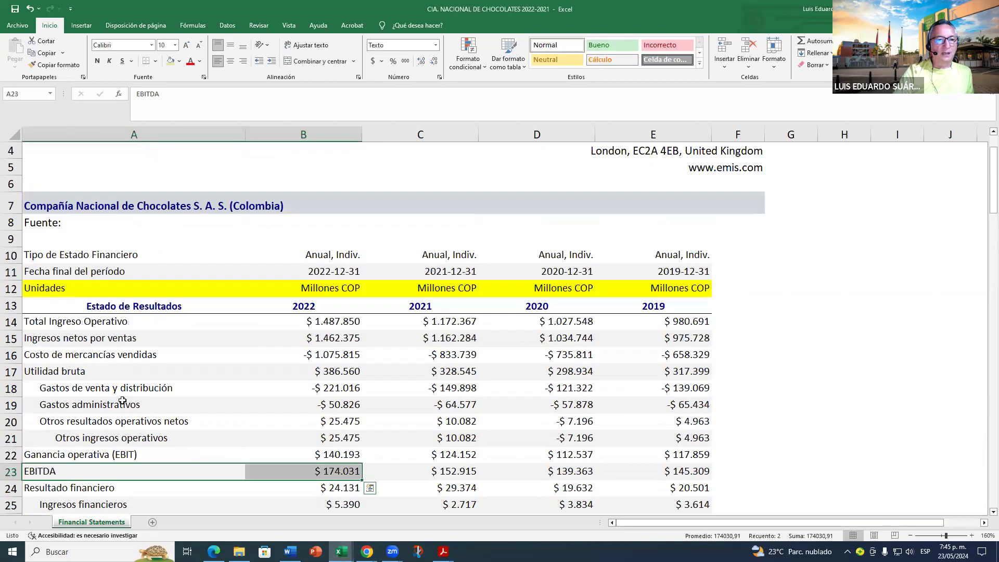
left_click(327, 355)
scroll(328, 355, "down", 1)
left_click_drag(344, 339, 348, 362)
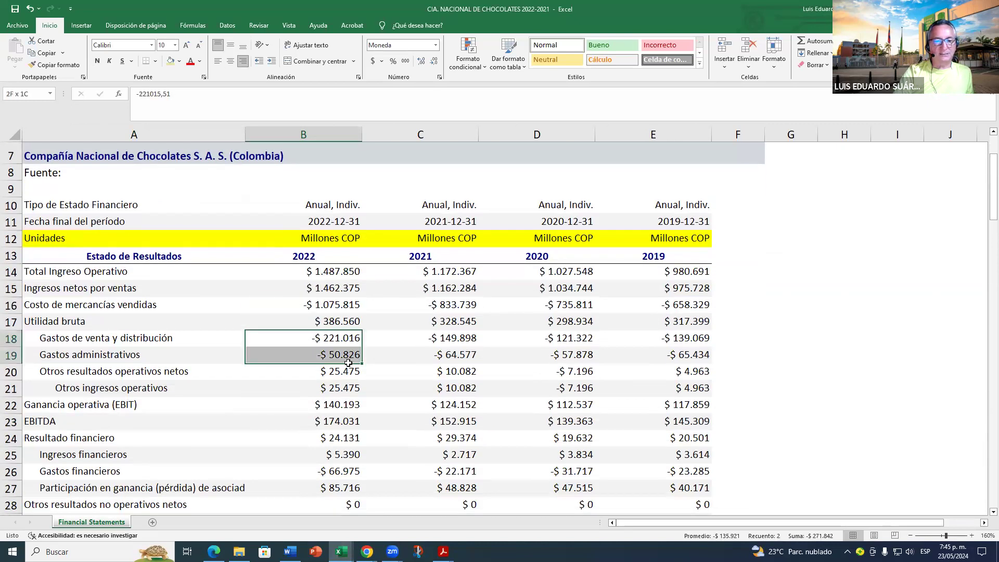
left_click(327, 306)
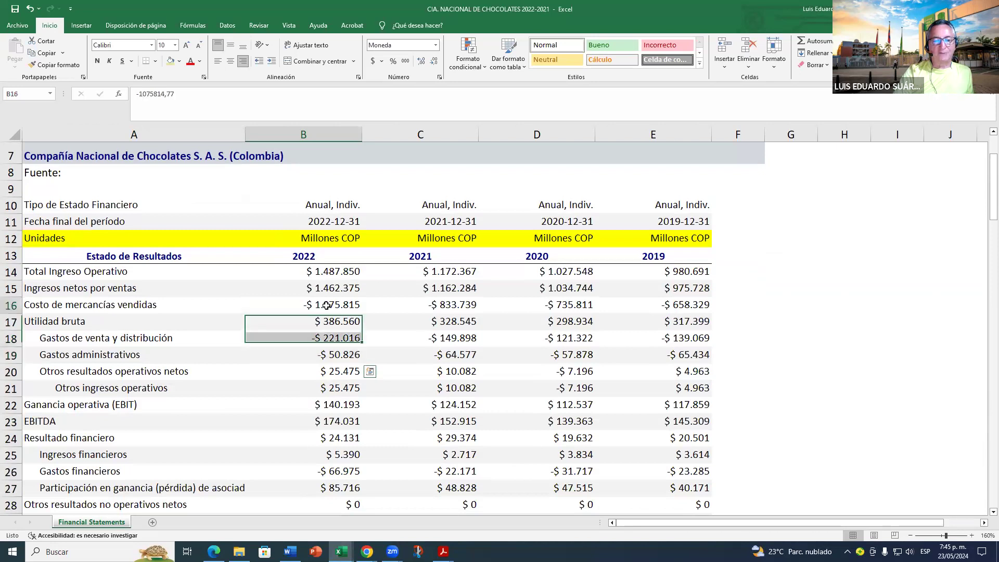
left_click(344, 406)
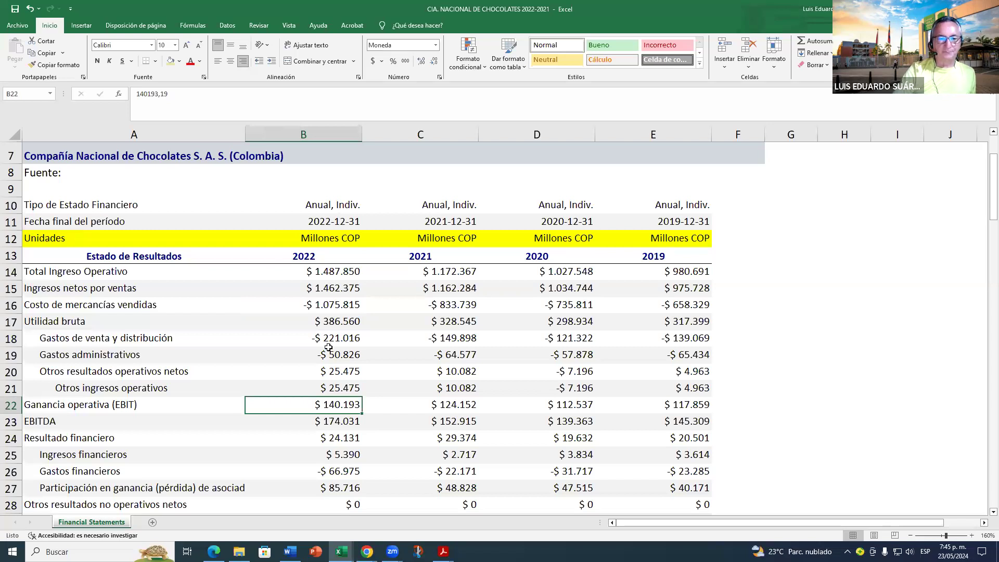
left_click(355, 307)
left_click(349, 344)
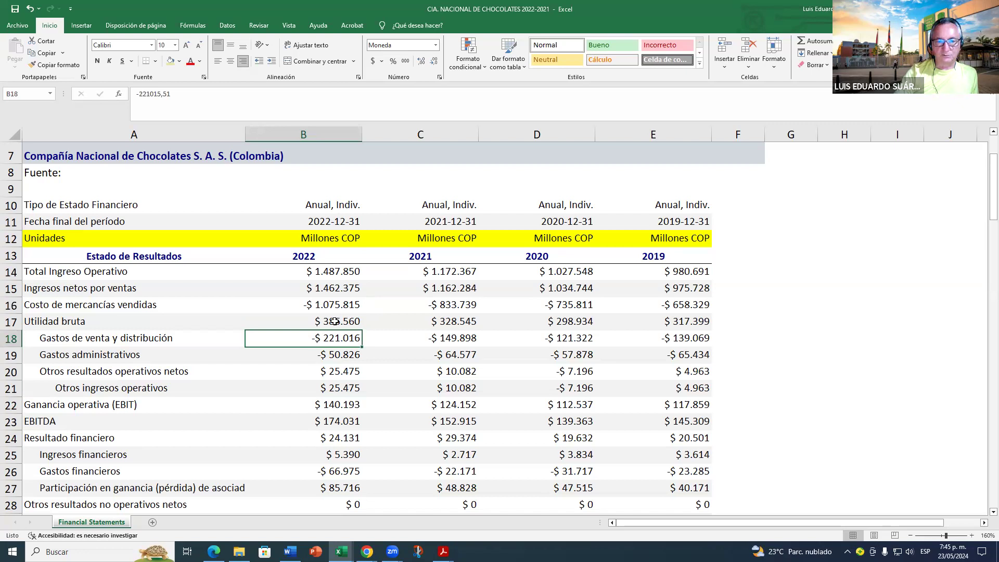
left_click(337, 306)
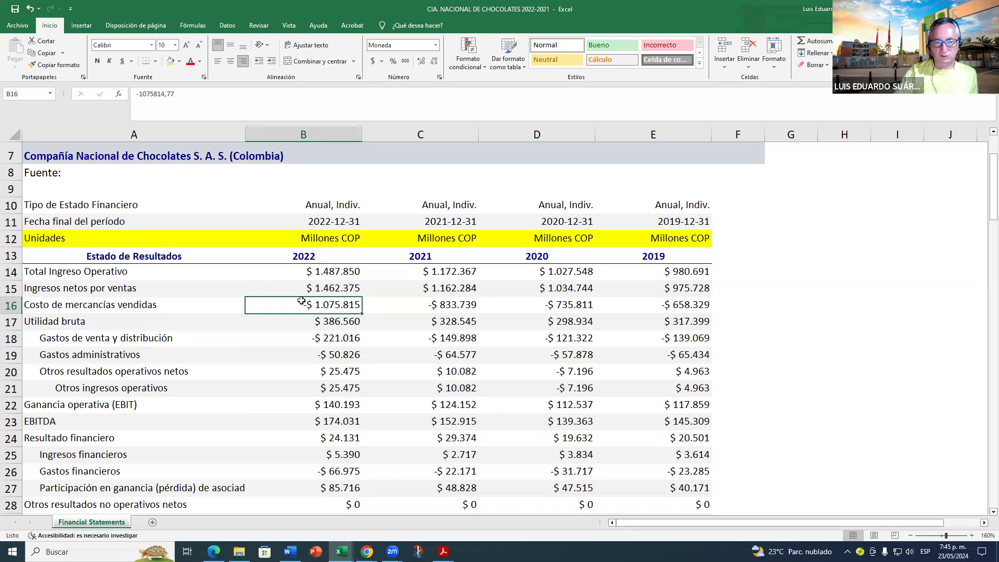
Step: Read the 2022 selling and distribution and administrative expense values
left_click(136, 347)
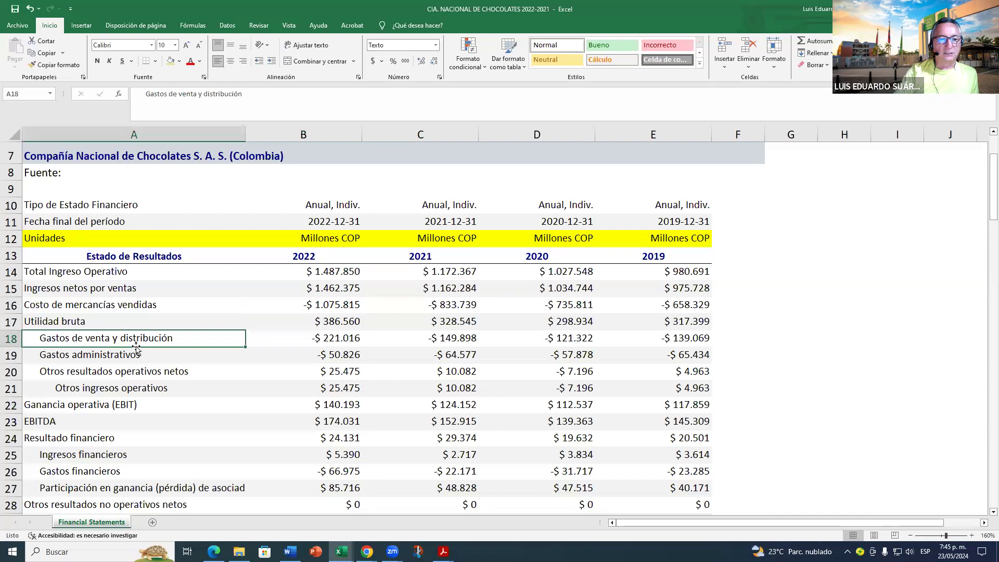
left_click(339, 340)
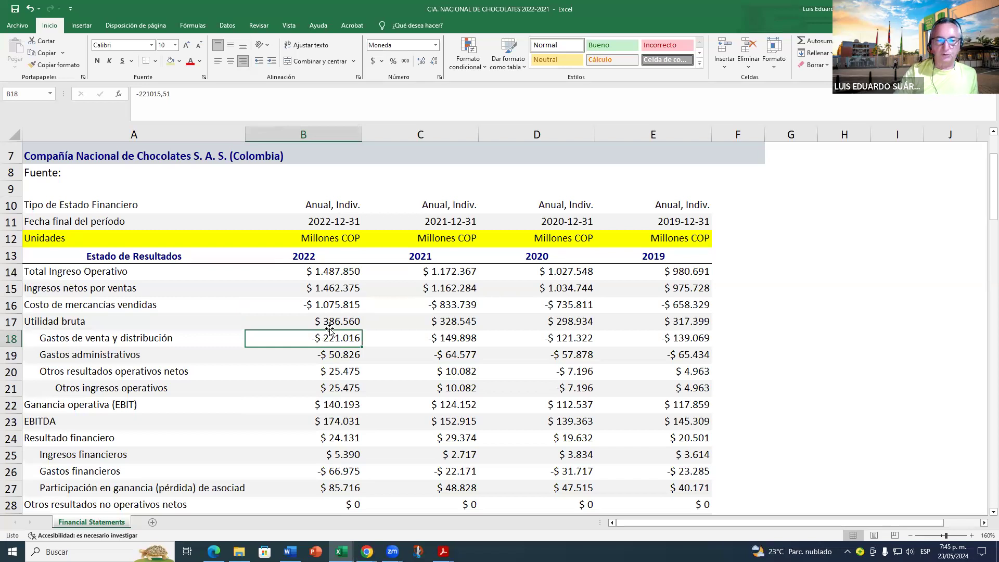
left_click(335, 306)
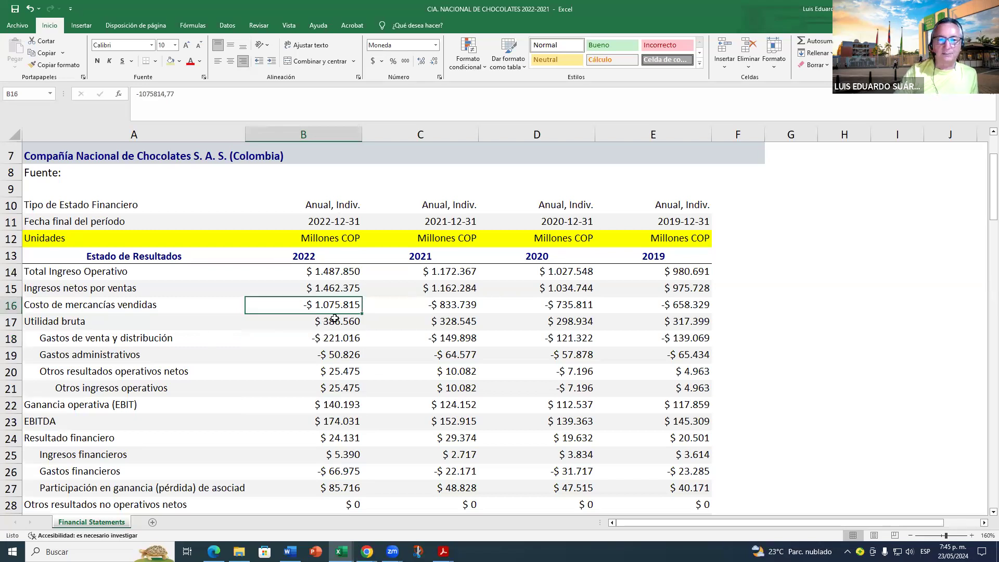
left_click(84, 343)
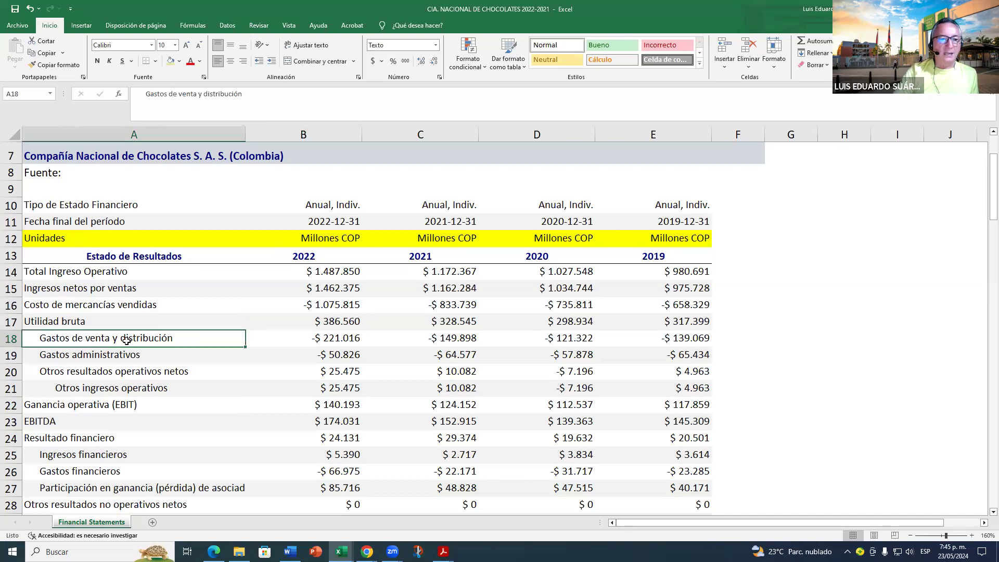
left_click(324, 341)
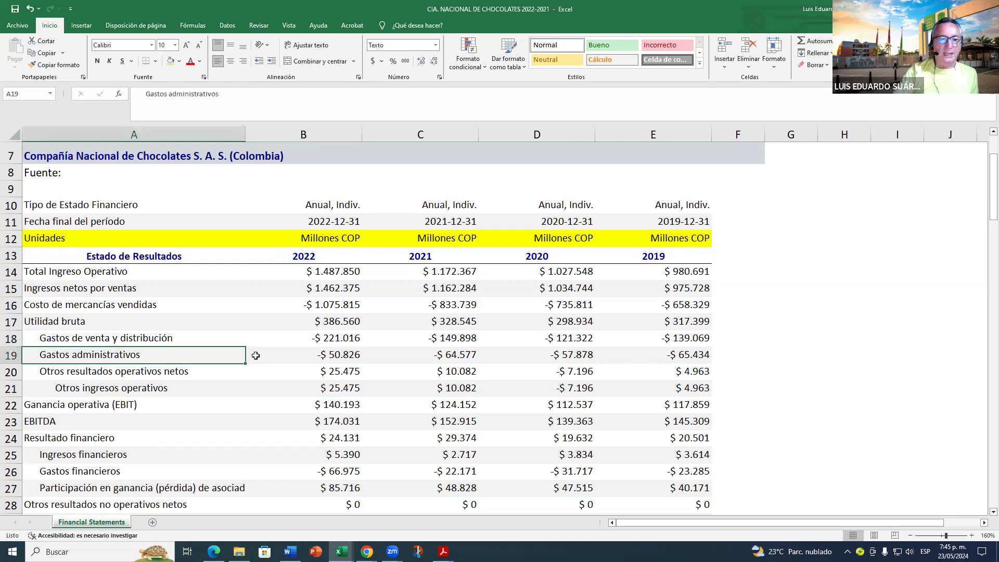
left_click(344, 355)
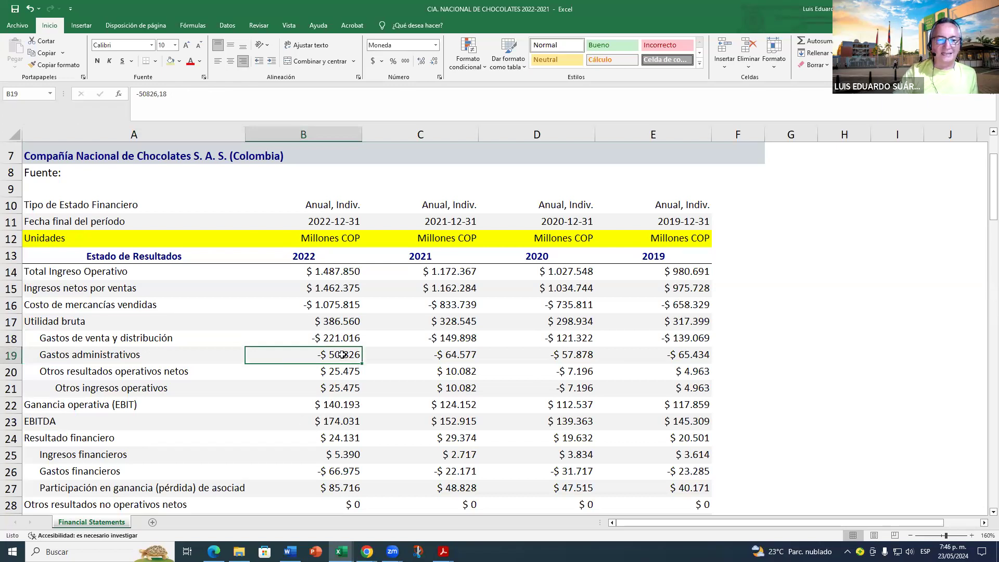
left_click(88, 355)
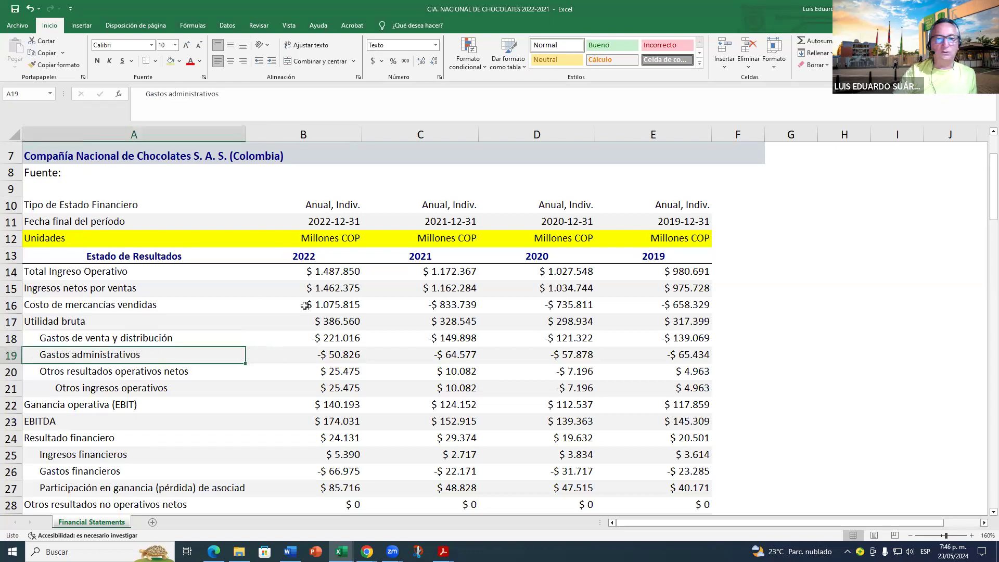
Step: Recheck exact 2022 cost of sales, selling and administrative expenses, then return to the EVA workbook
left_click(320, 299)
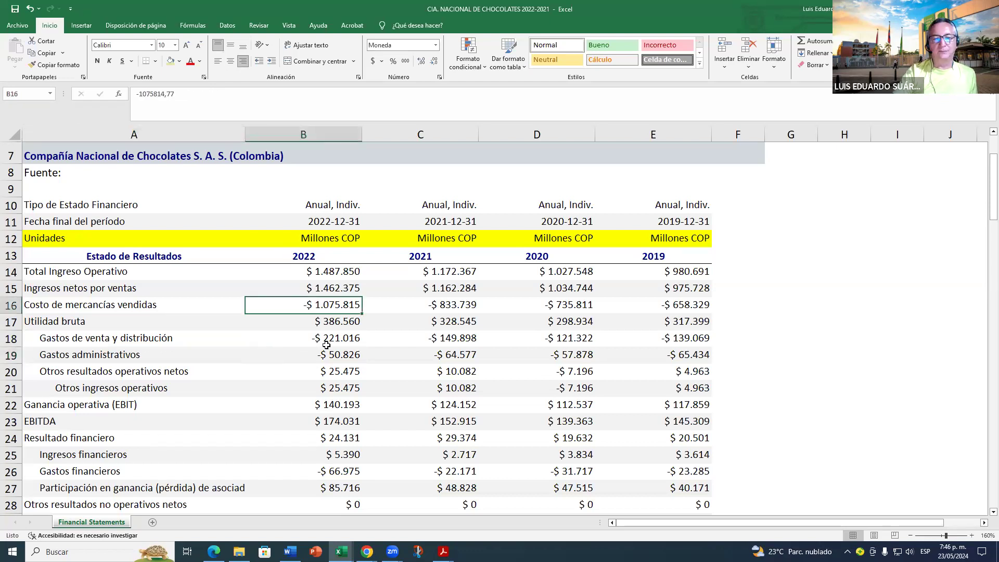
left_click(337, 356)
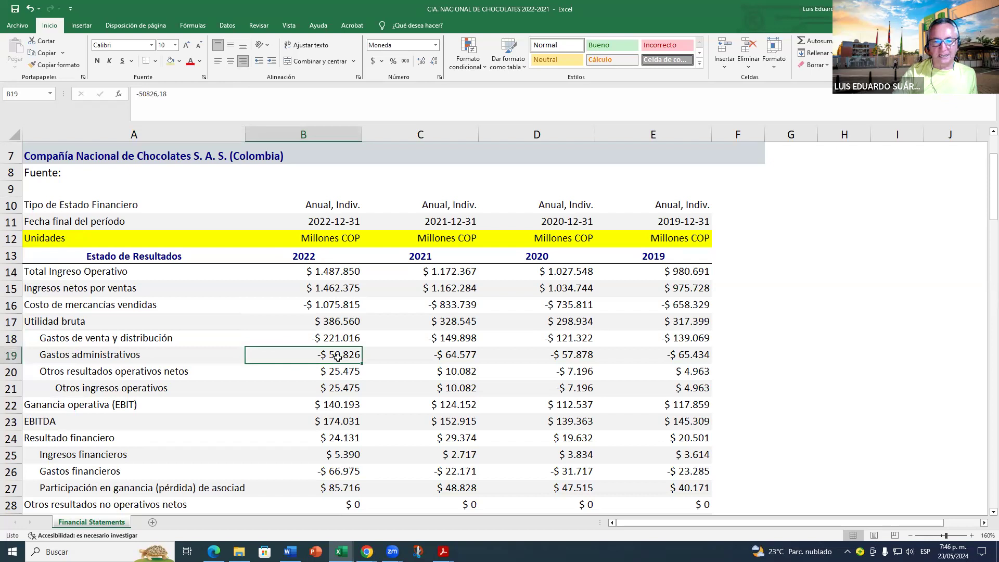
left_click(335, 307)
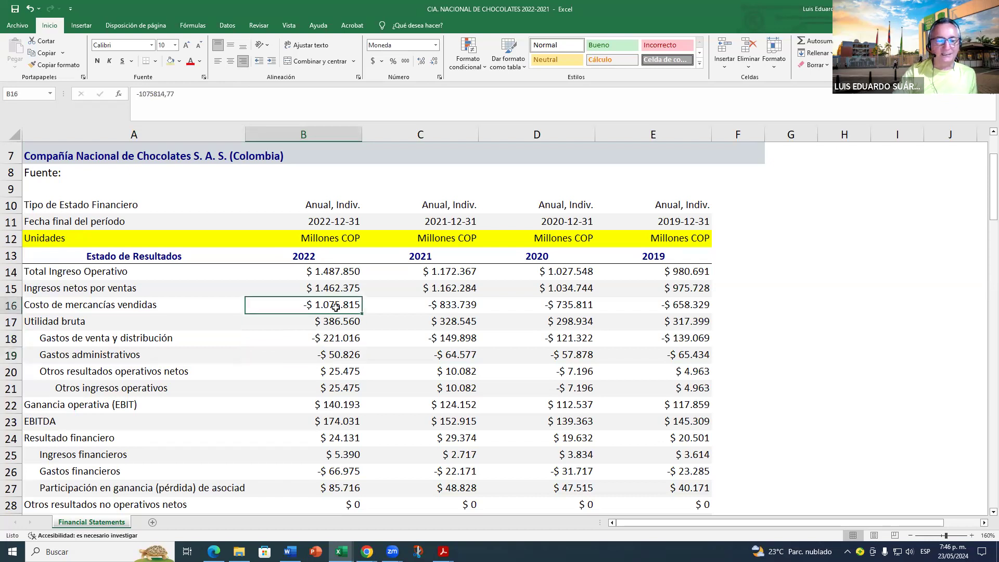
left_click(338, 339)
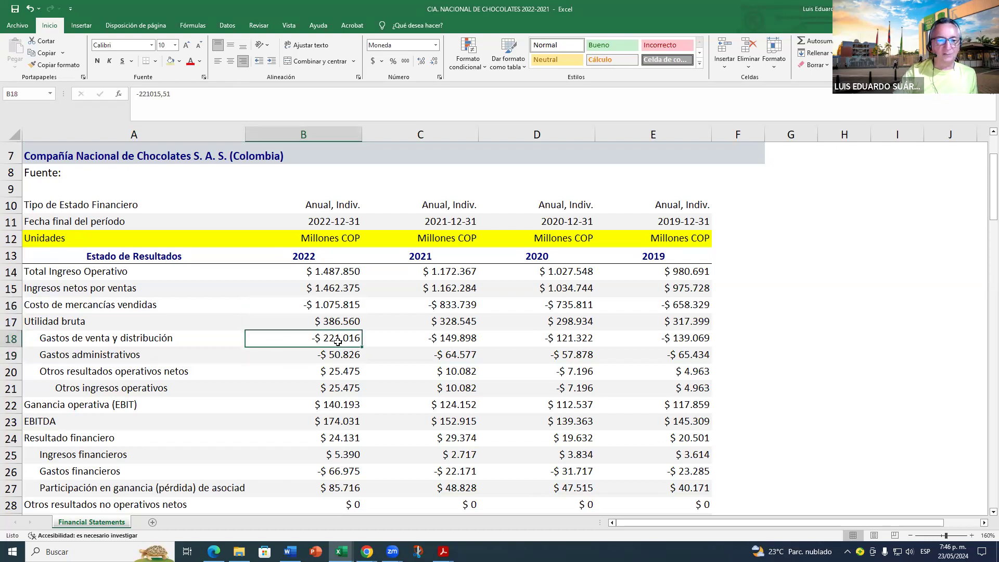
left_click(339, 359)
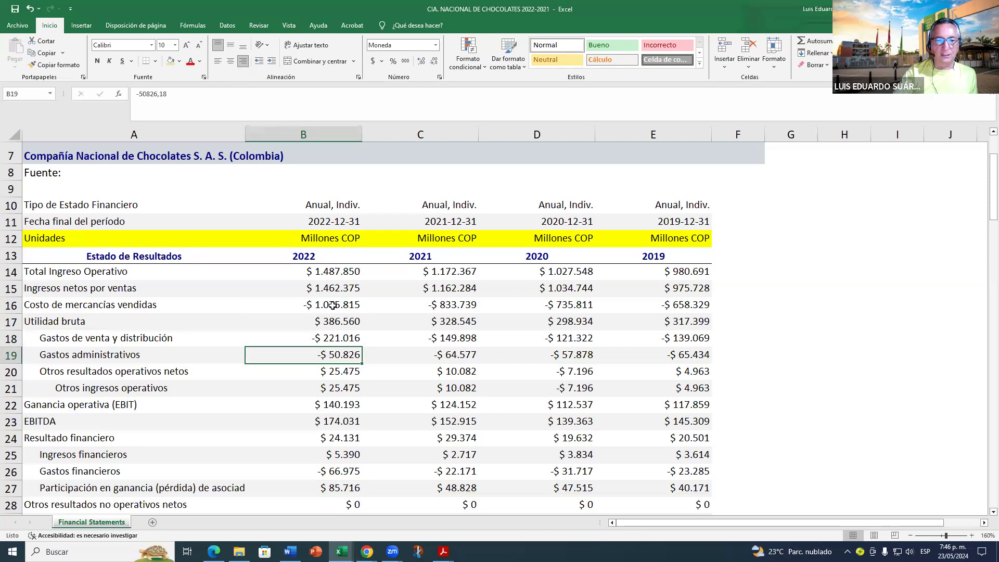
mouse_move(341, 552)
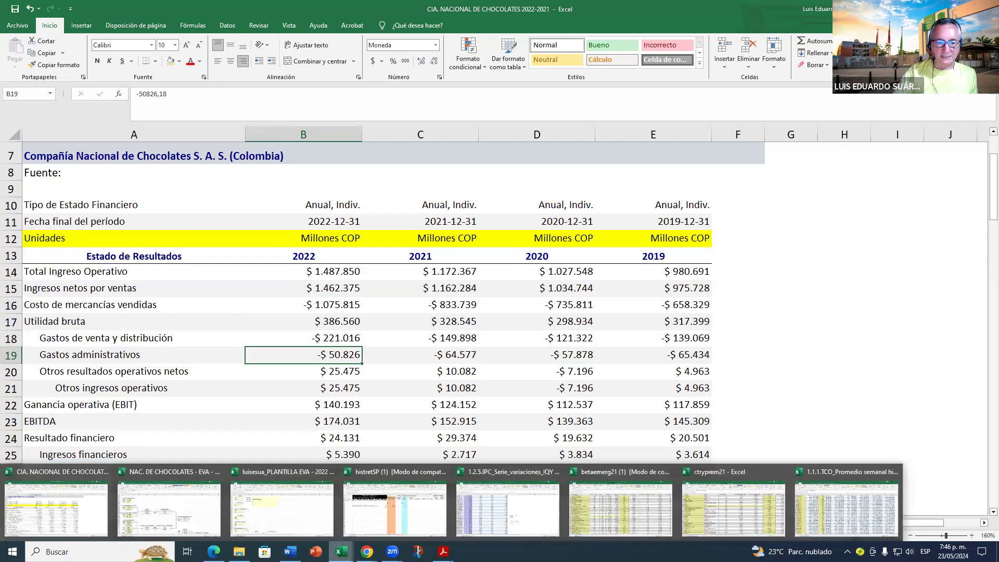
left_click(172, 500)
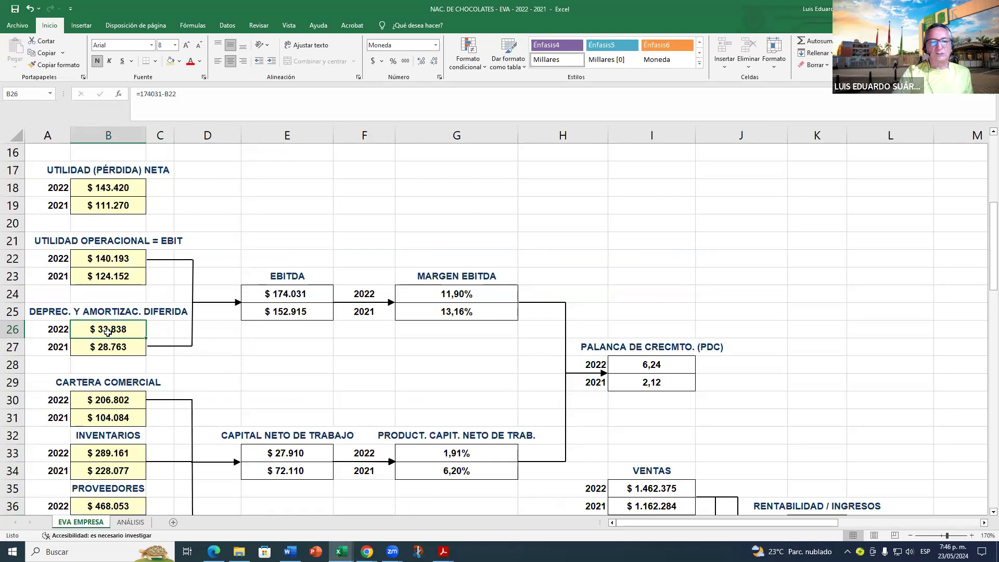
left_click(93, 259)
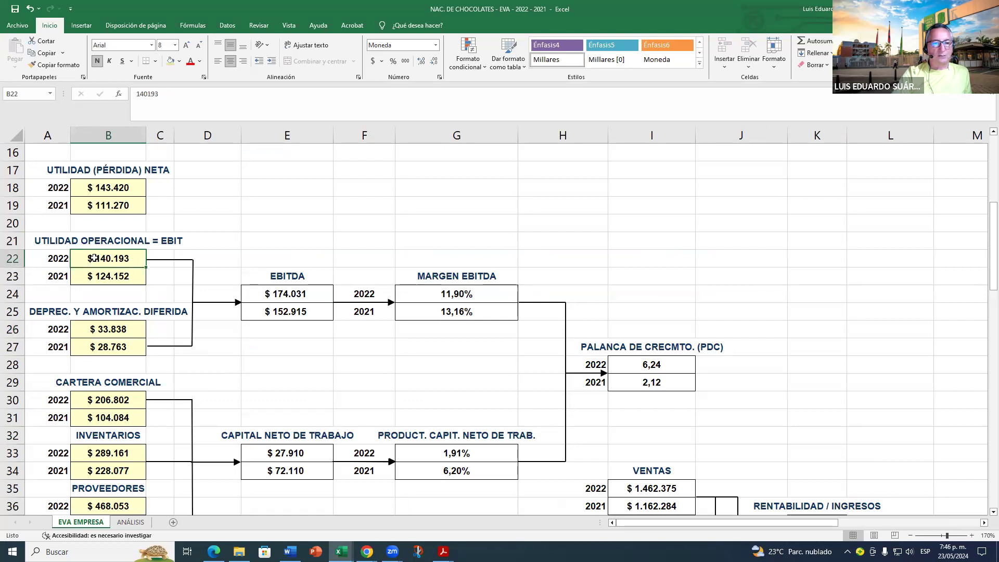
left_click(114, 331)
left_click(278, 293)
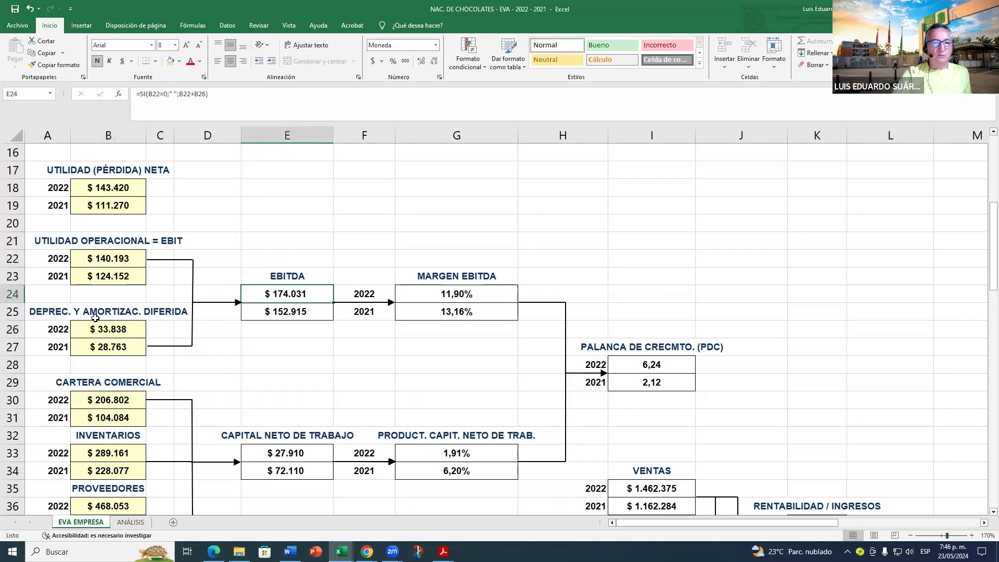
left_click(54, 312)
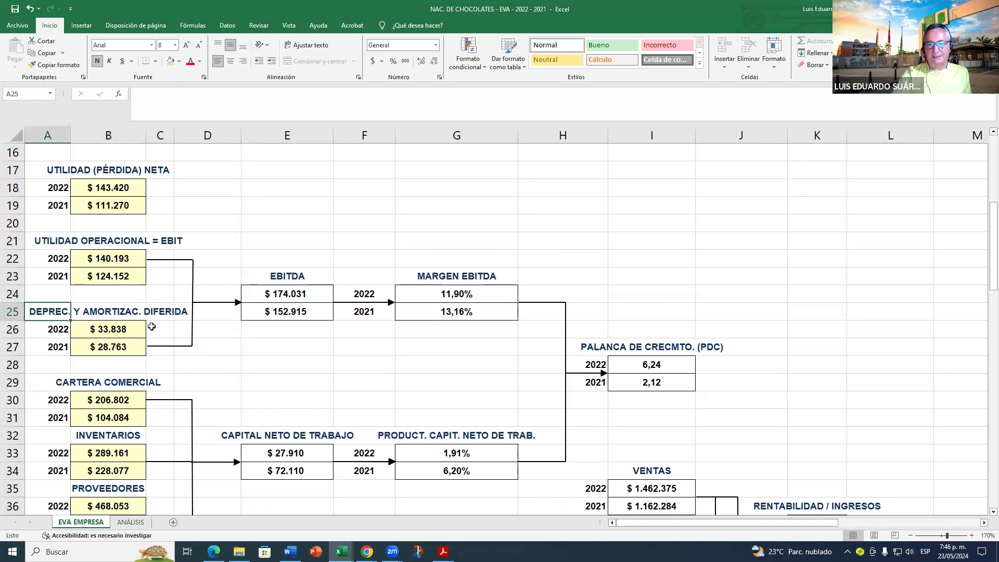
mouse_move(340, 551)
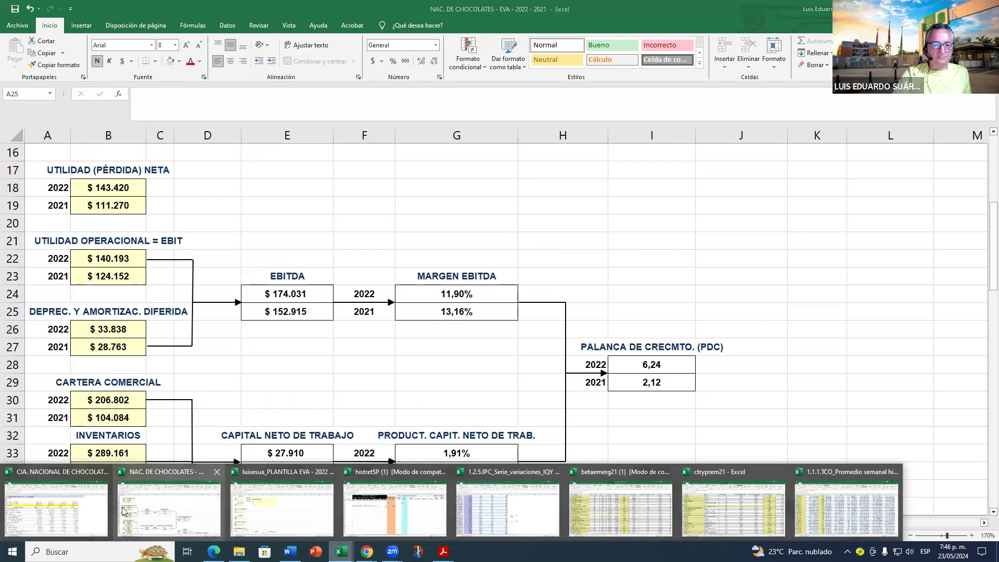
left_click(90, 508)
left_click(329, 308)
left_click(337, 339)
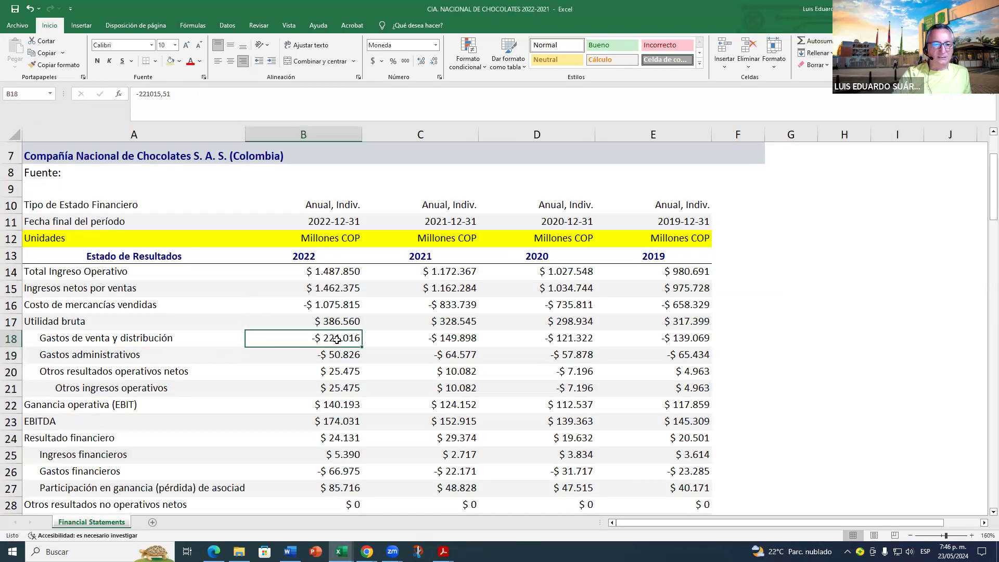
left_click(332, 358)
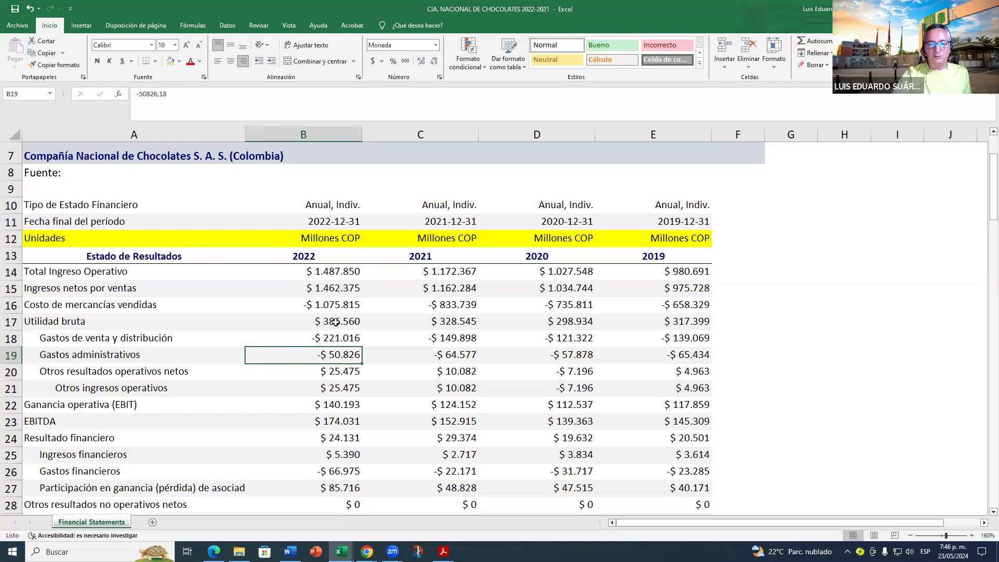
mouse_move(341, 551)
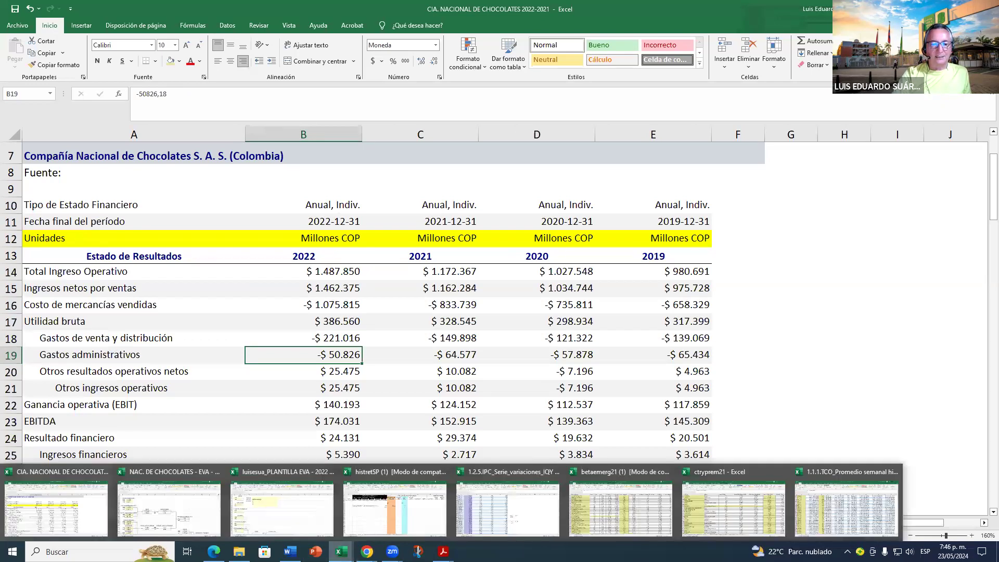
left_click(168, 502)
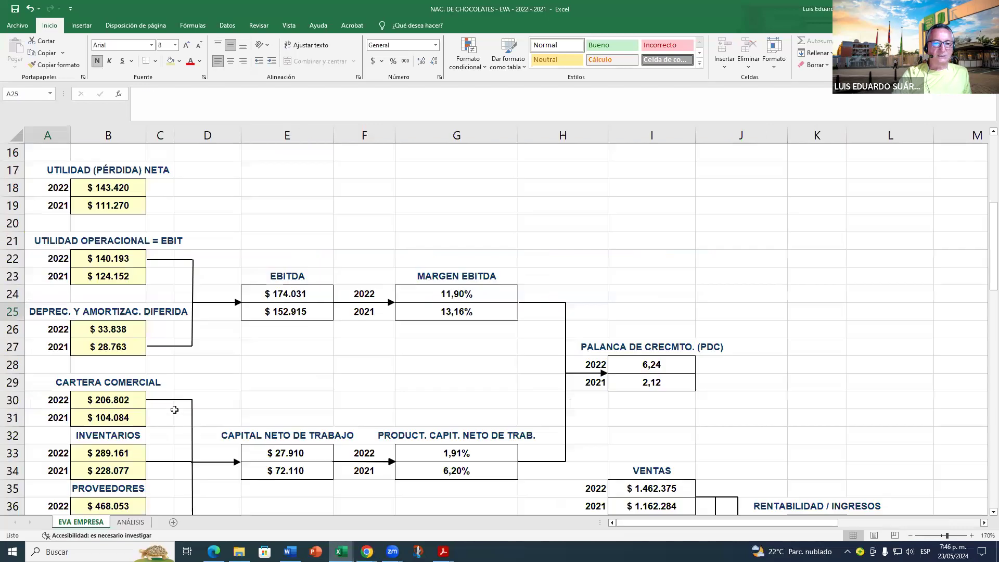
left_click(99, 264)
left_click(99, 333)
left_click(121, 260)
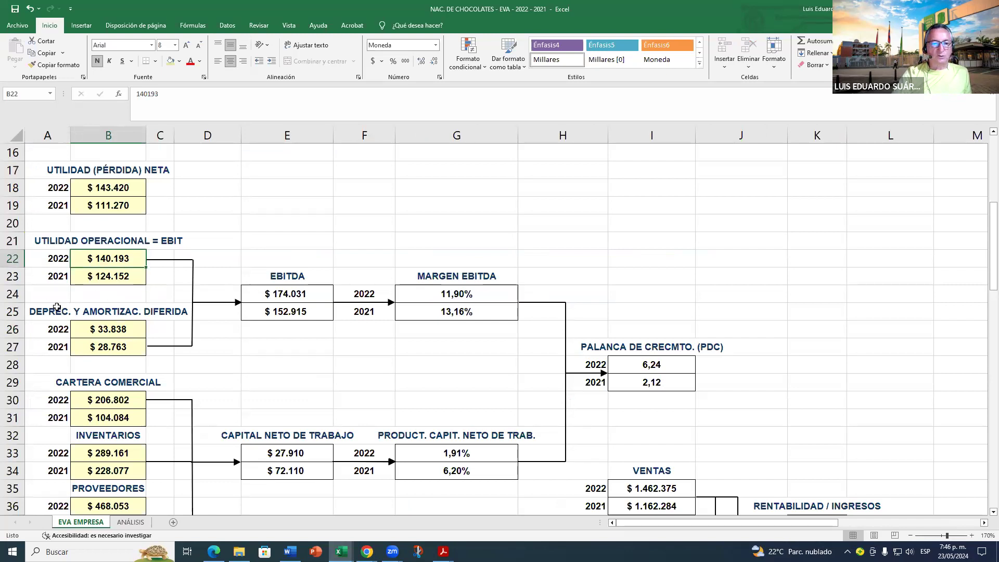
left_click(111, 329)
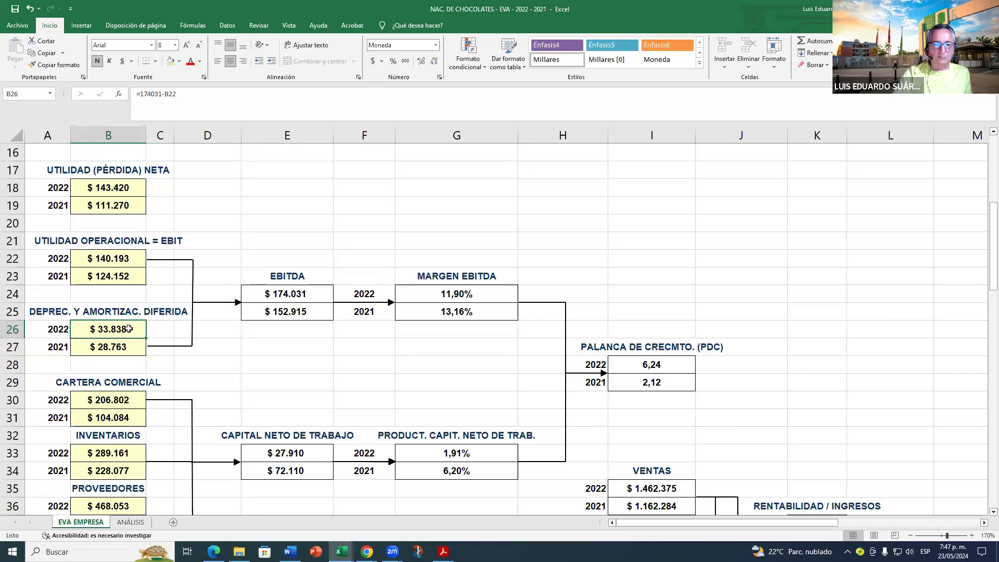
left_click(280, 293)
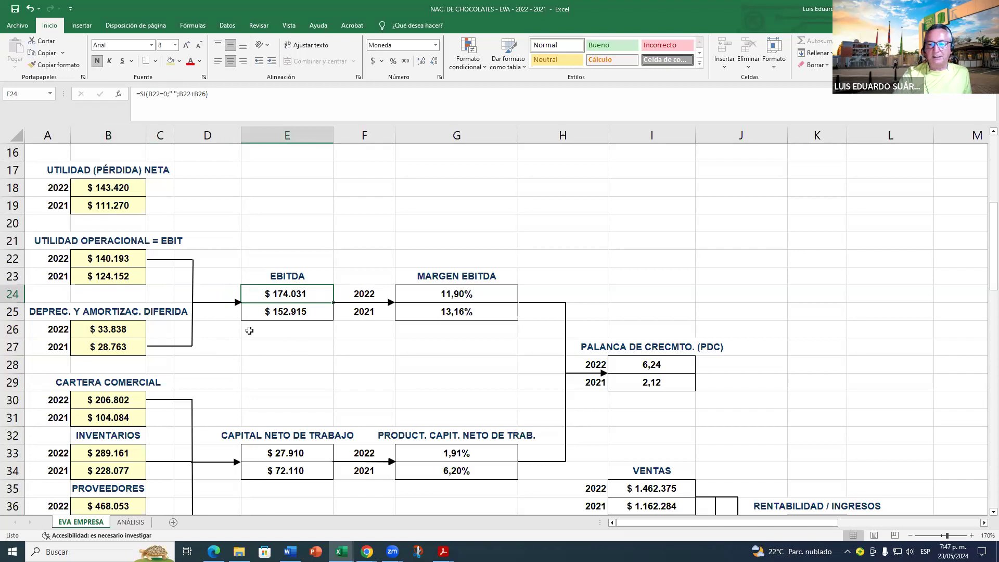
left_click(126, 259)
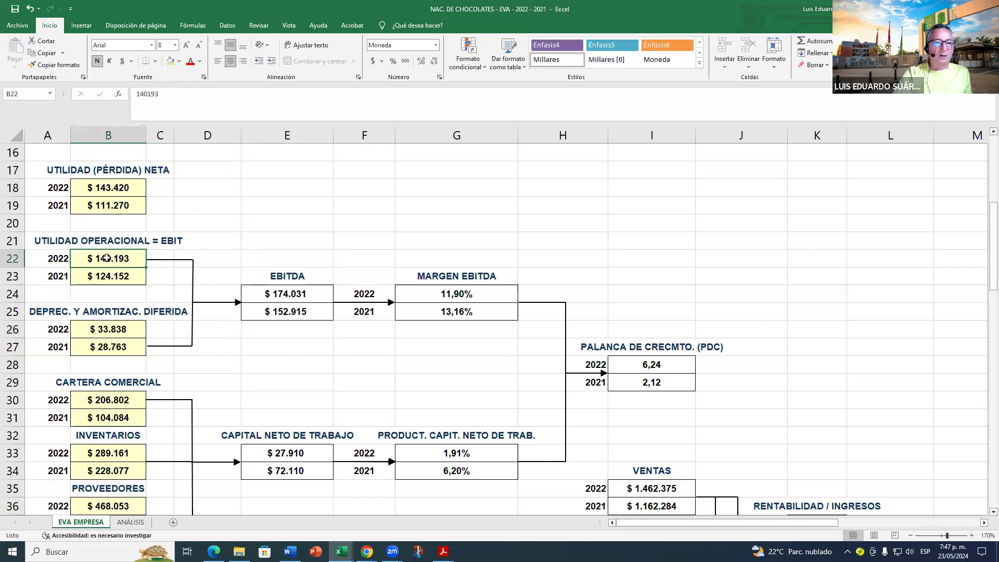
left_click(286, 295)
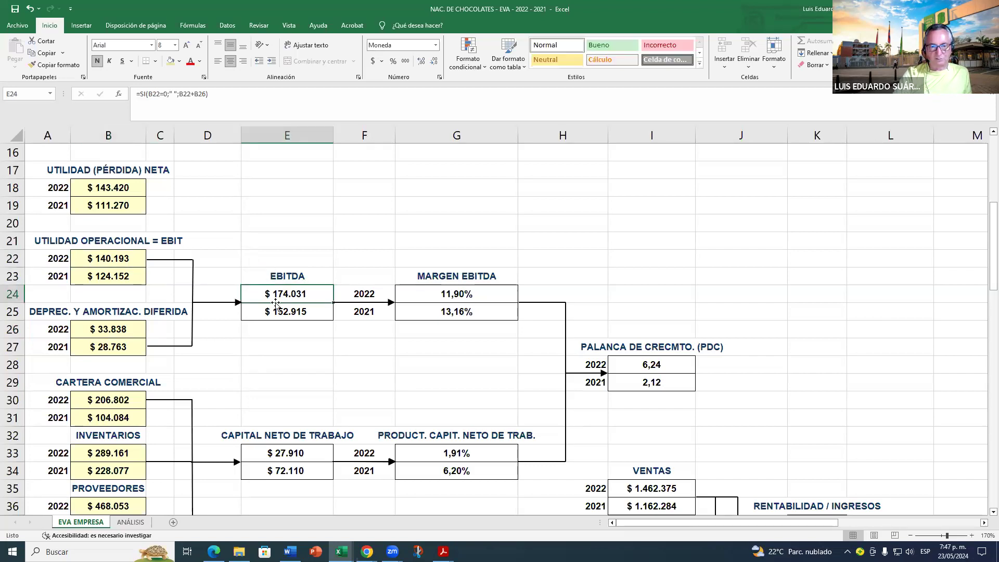
left_click(124, 328)
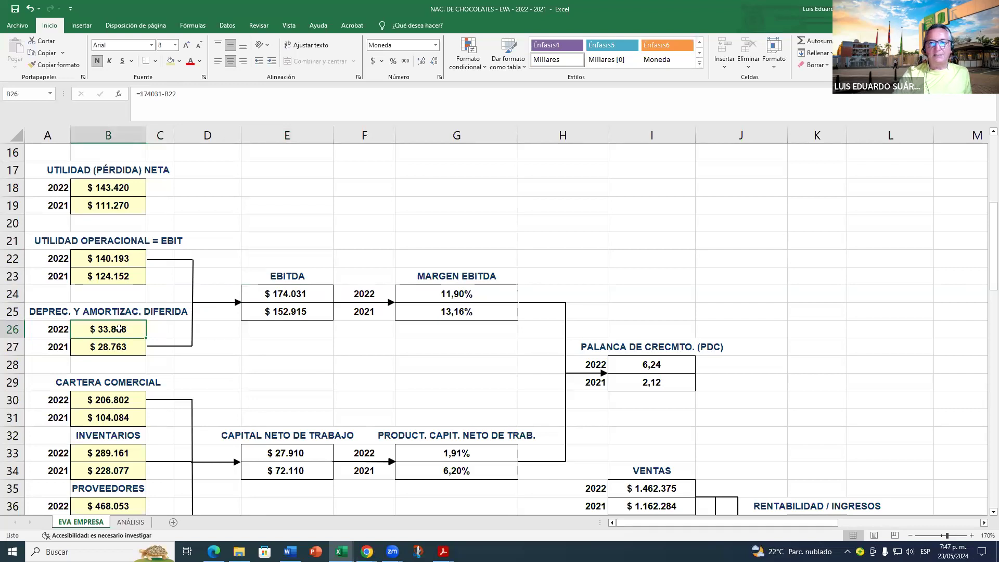
left_click(275, 294)
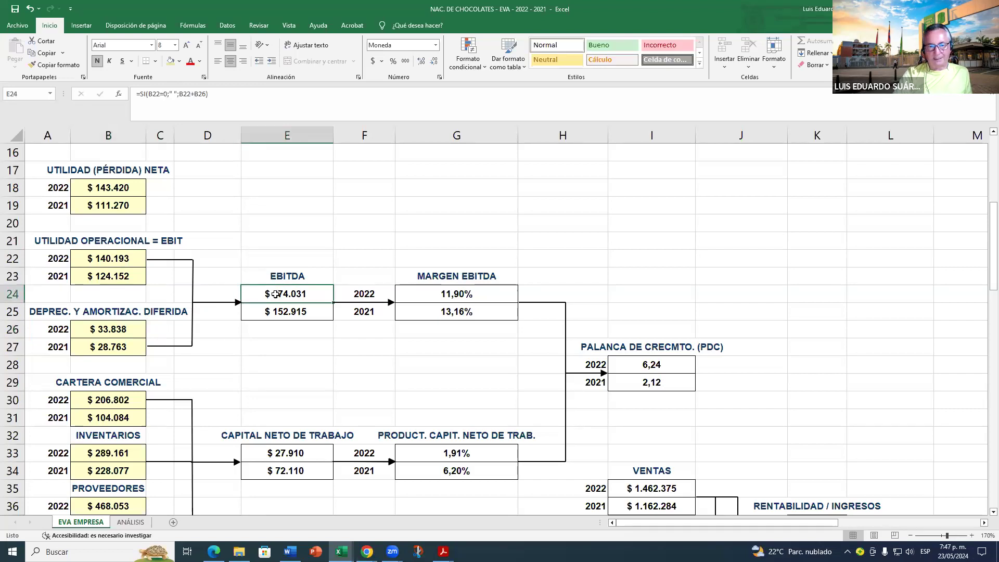
left_click(106, 259)
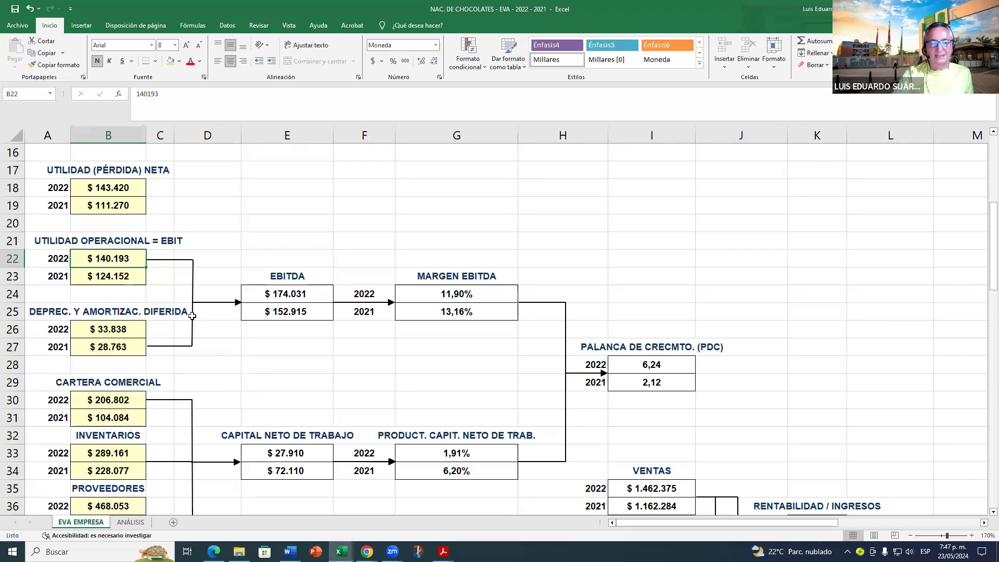
left_click(269, 295)
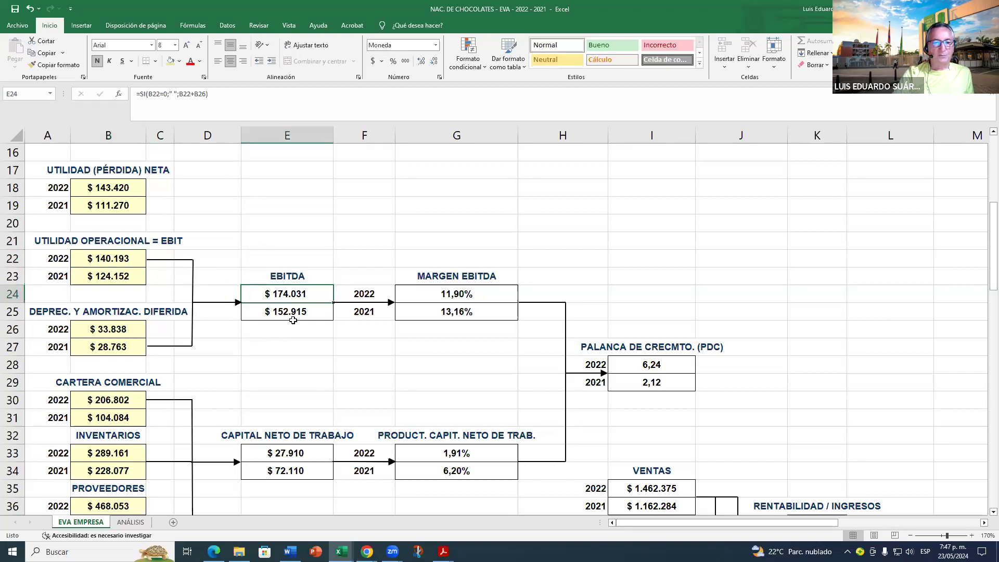
left_click(462, 292)
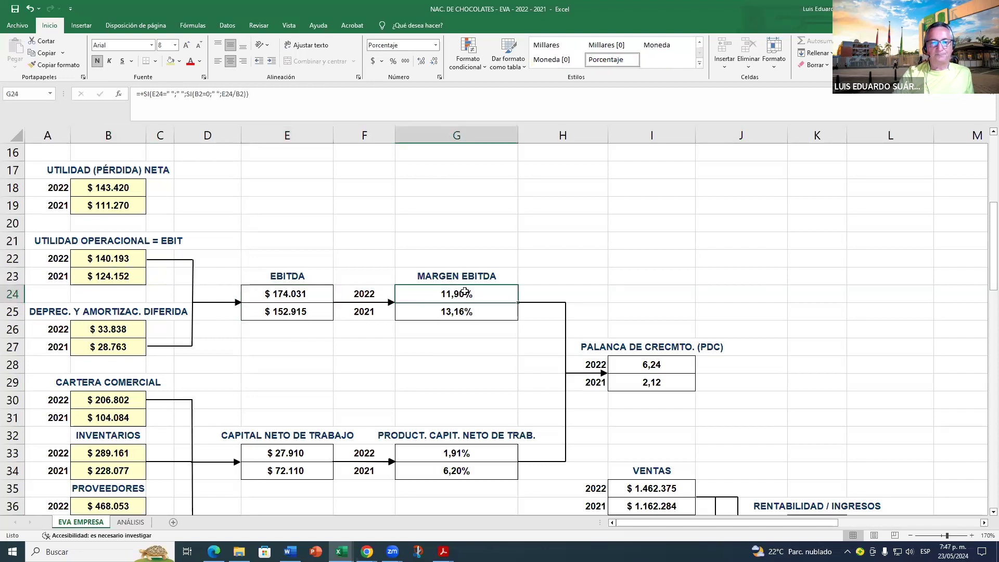
Step: Compare the 2022 EBITDA margin formula in G24 with the EBITDA and 2022 sales figures
left_click(290, 296)
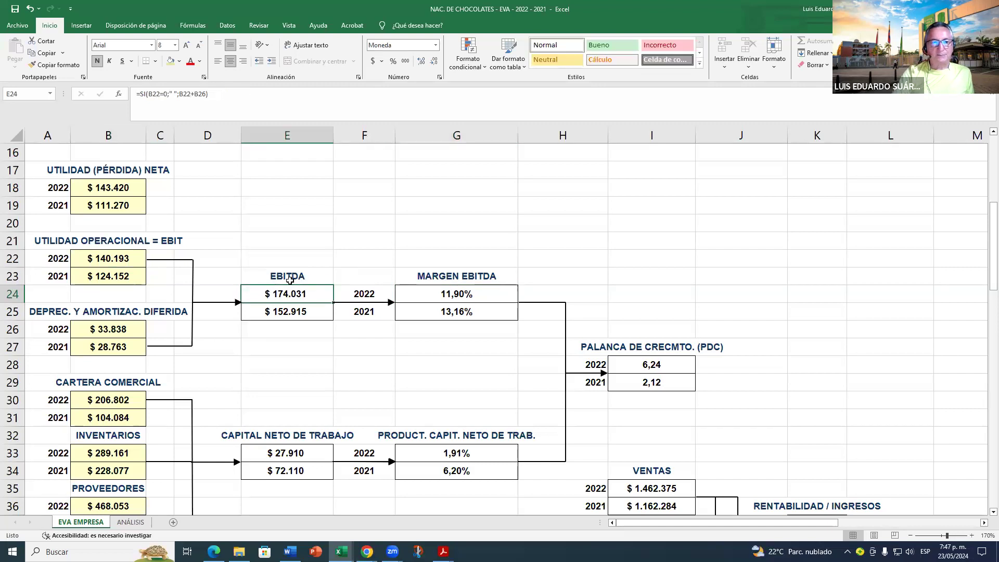
scroll(301, 278, "up", 5)
scroll(307, 375, "down", 2)
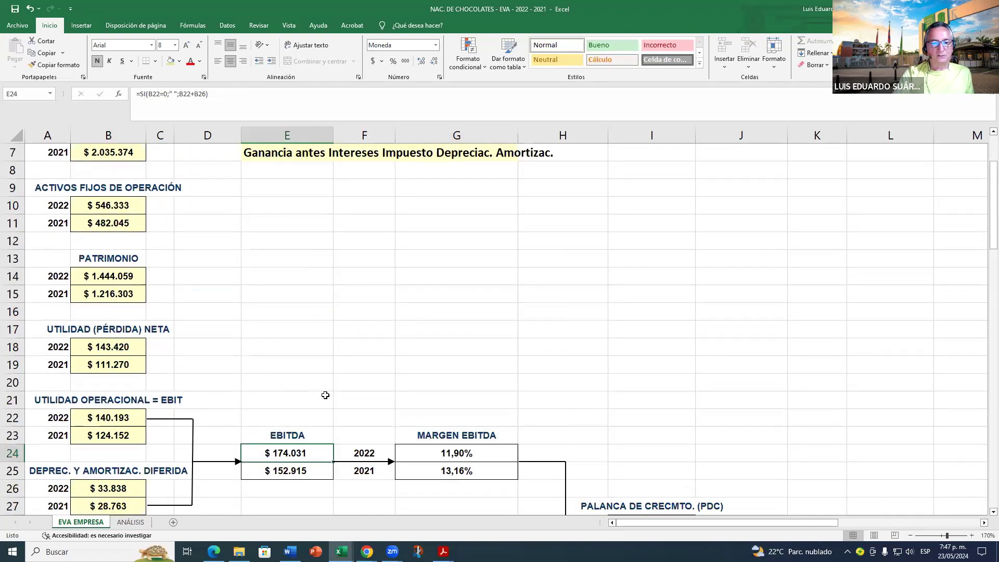
scroll(314, 390, "down", 2)
left_click(466, 348)
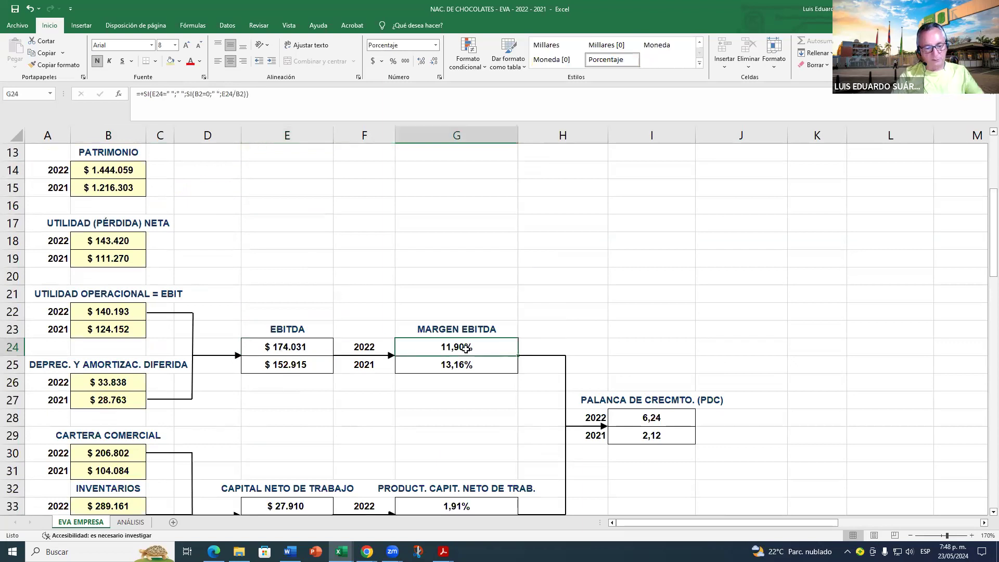
left_click(295, 348)
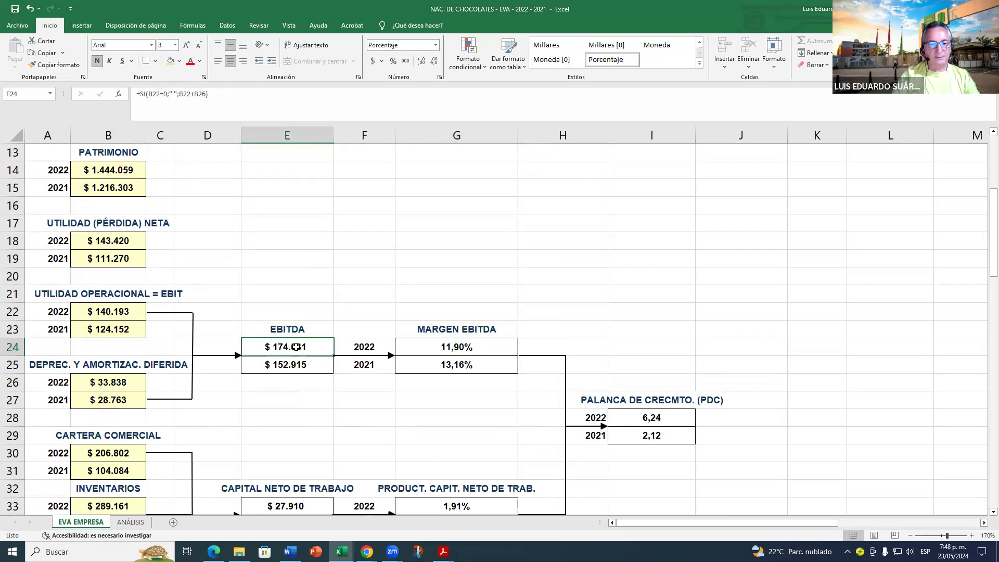
scroll(308, 359, "up", 4)
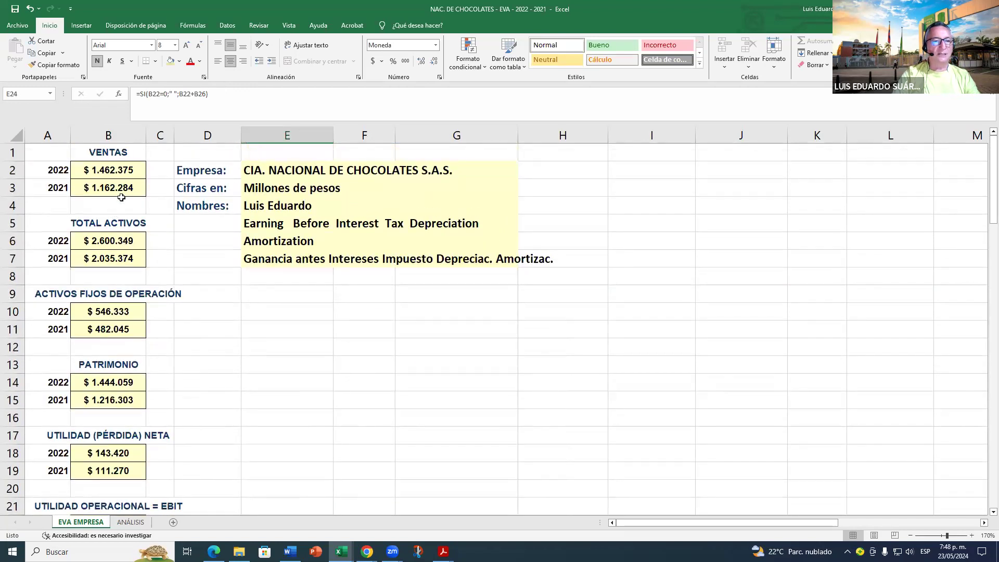
left_click(126, 168)
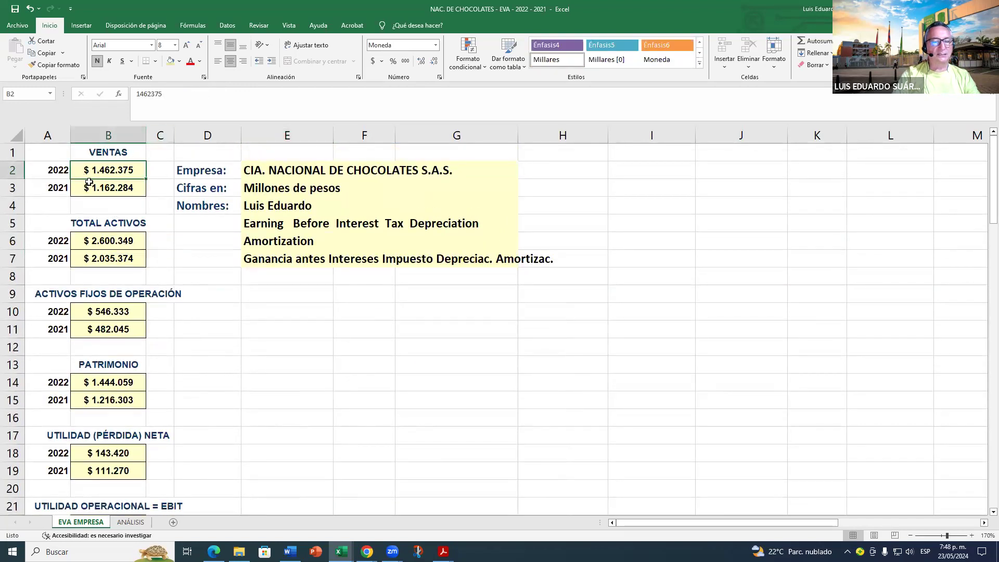
scroll(346, 355, "down", 4)
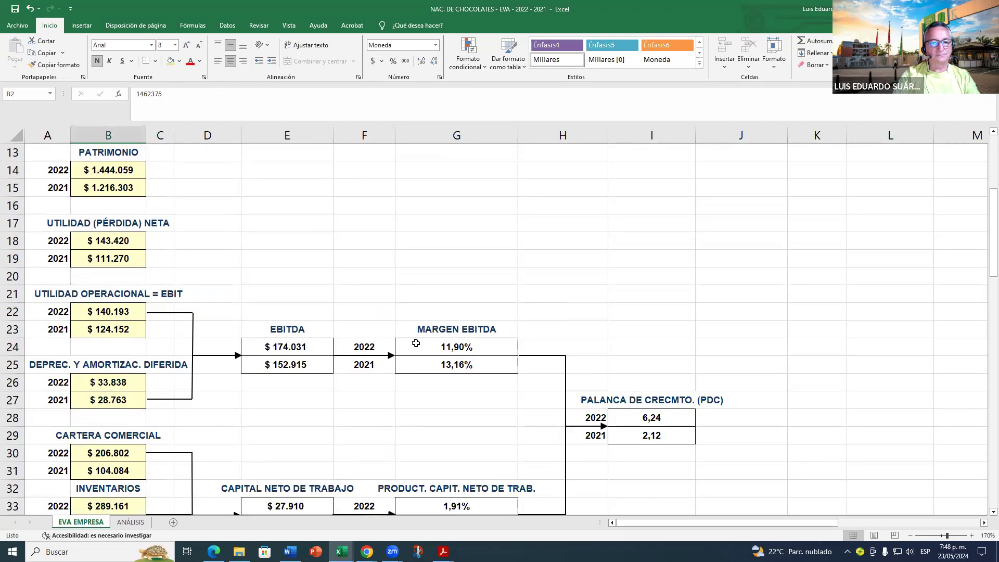
left_click(448, 347)
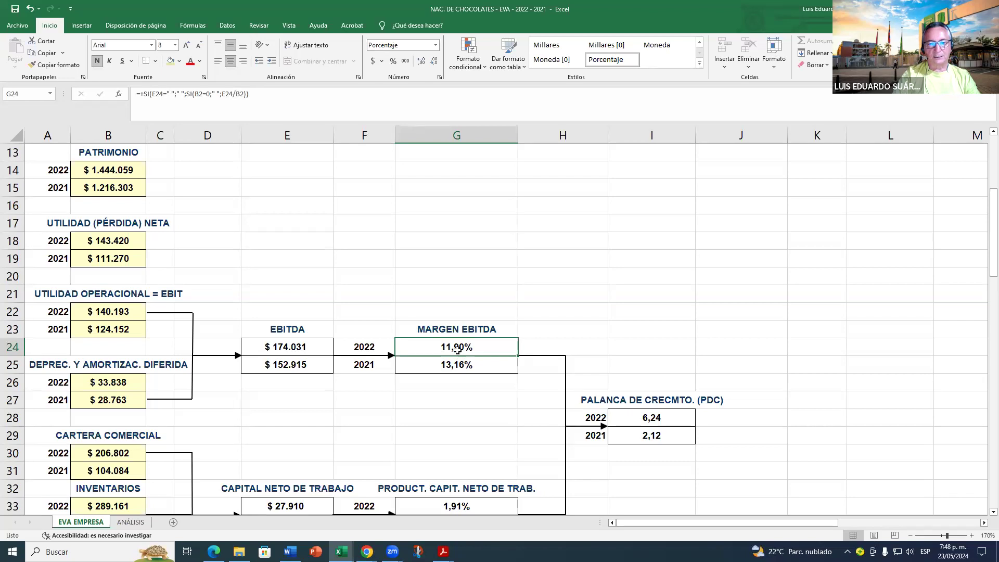
Step: Select both EBITDA margins G24:G25 to read the status-bar totals before moving to ANÁLISIS
left_click_drag(458, 350, 454, 364)
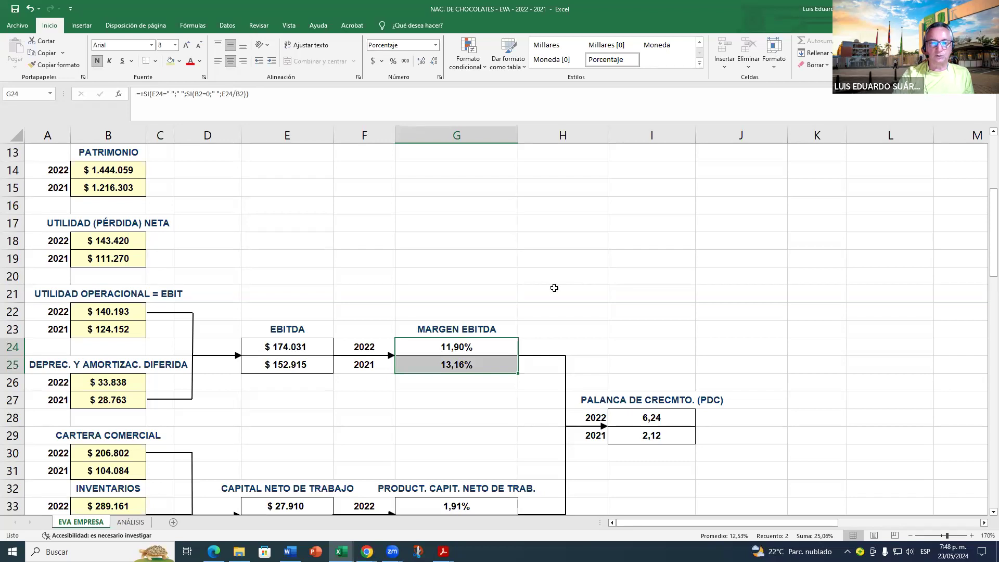
left_click(445, 348)
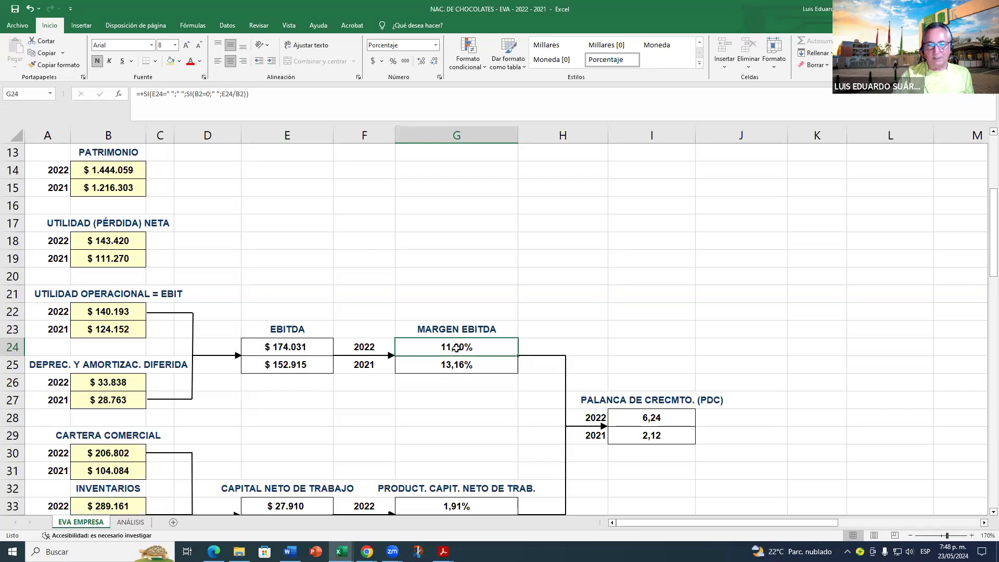
left_click_drag(456, 348, 458, 364)
scroll(462, 350, "down", 1)
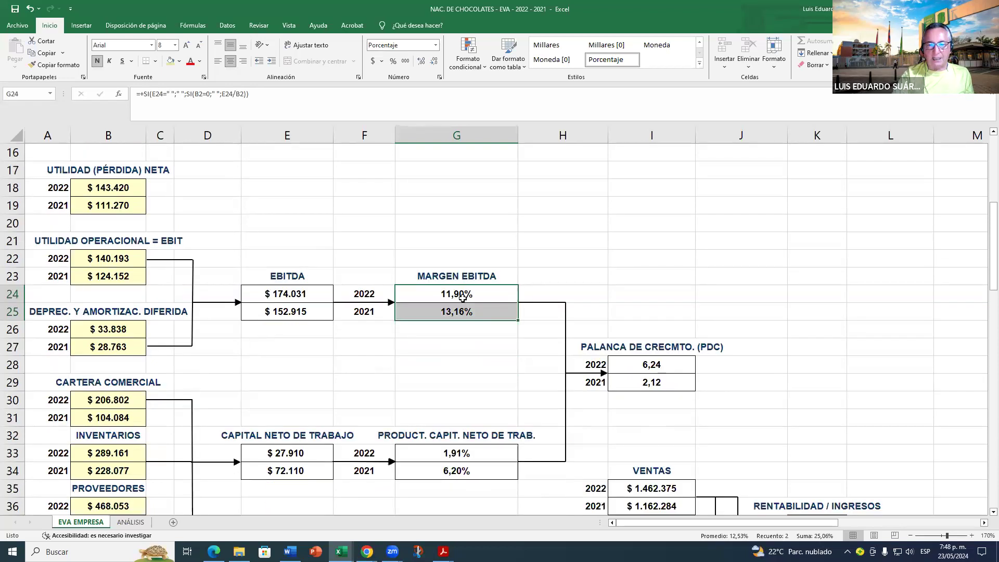
left_click(130, 522)
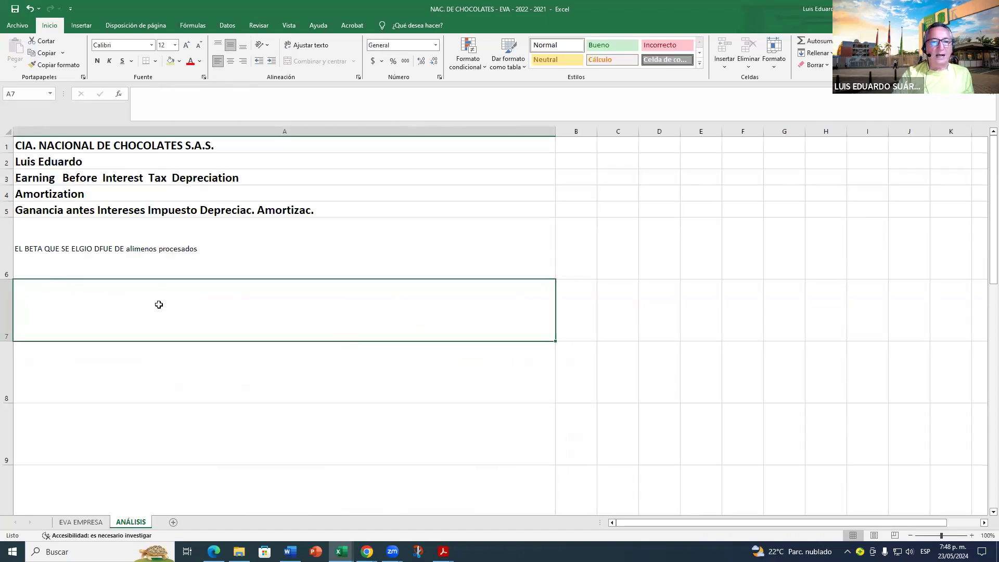
Step: On EVA EMPRESA, check the VENTAS heading, the G24 margin formula and the F24 year label
left_click(83, 522)
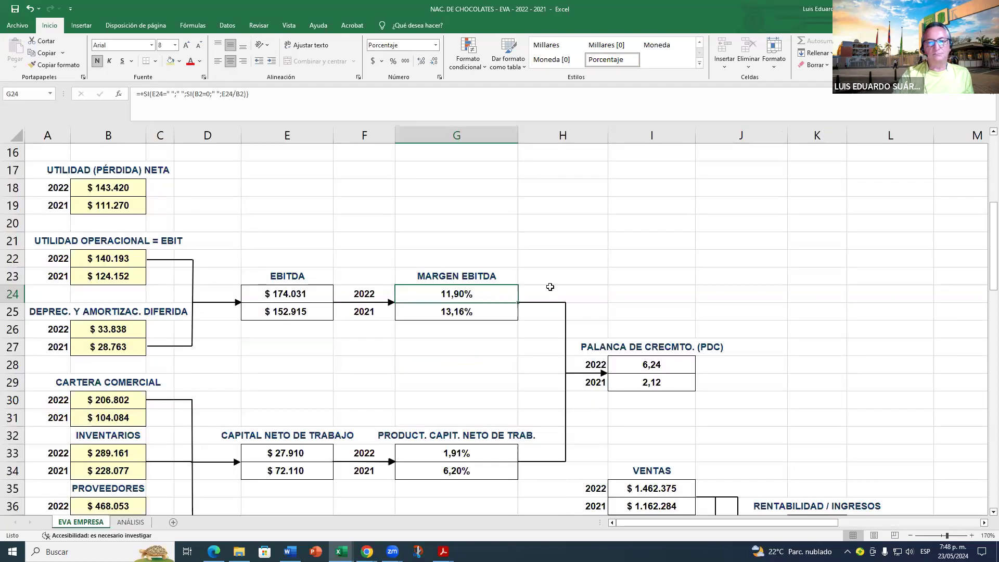
scroll(161, 297, "up", 5)
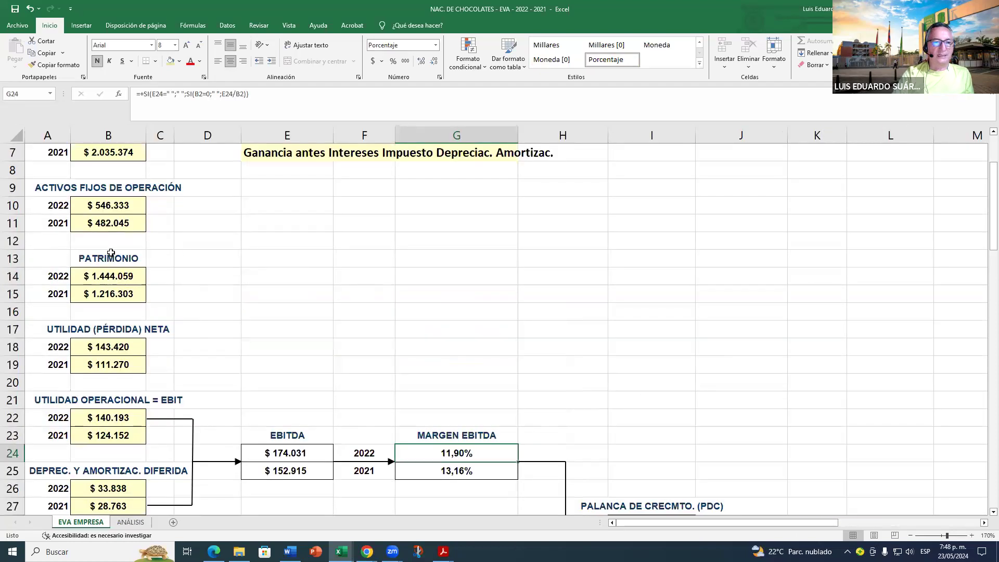
left_click(109, 152)
scroll(521, 336, "down", 4)
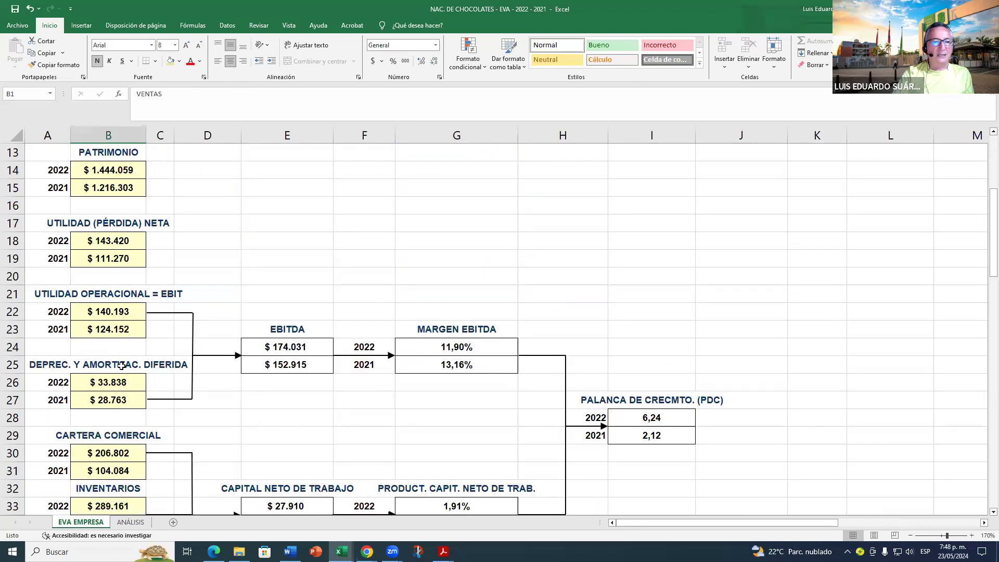
left_click(456, 342)
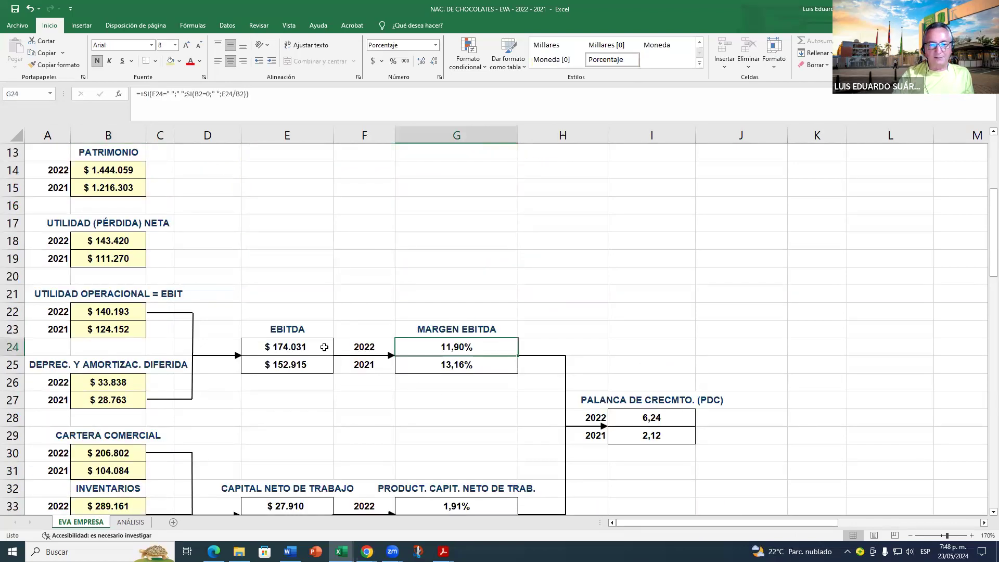
left_click(356, 347)
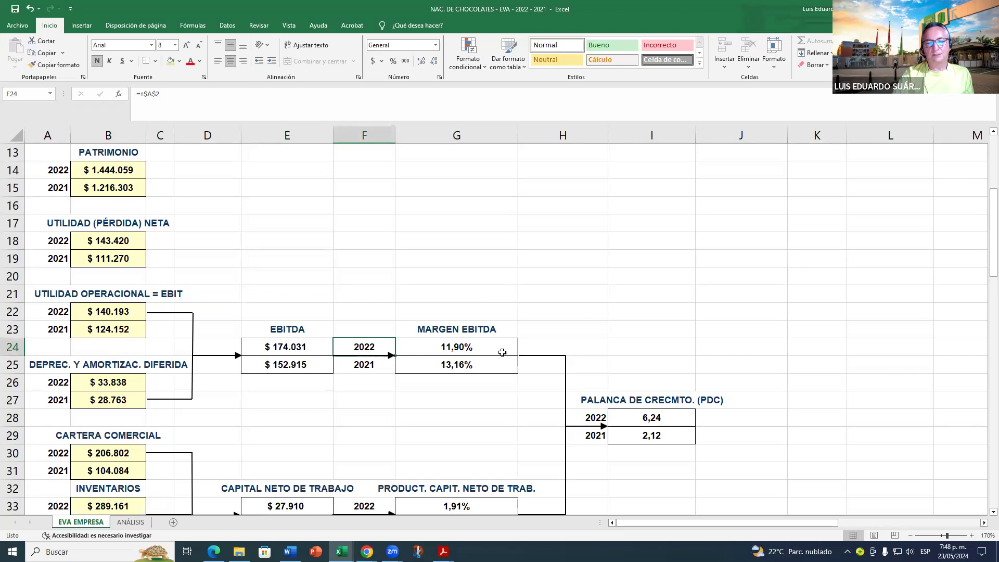
left_click(477, 350)
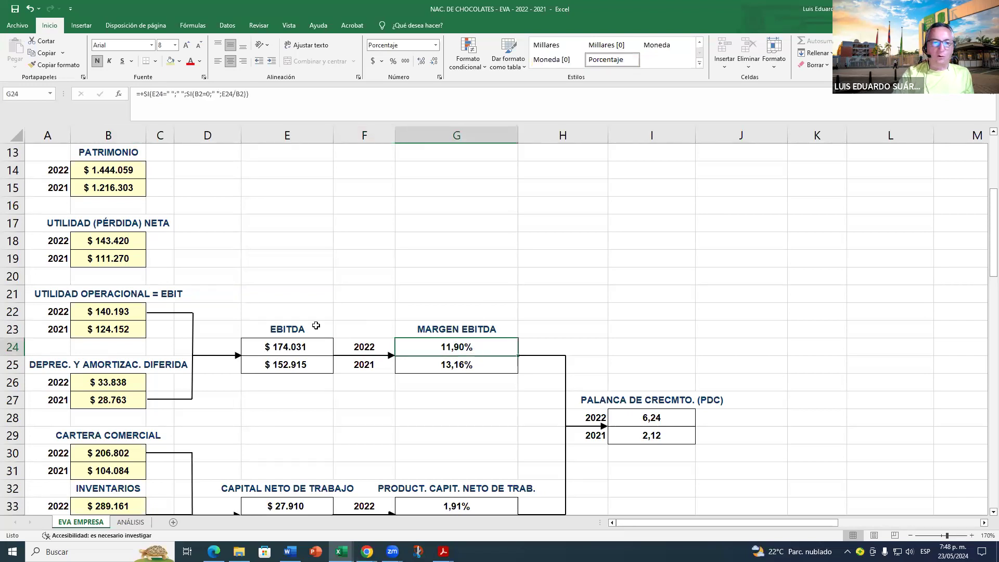
scroll(316, 326, "up", 4)
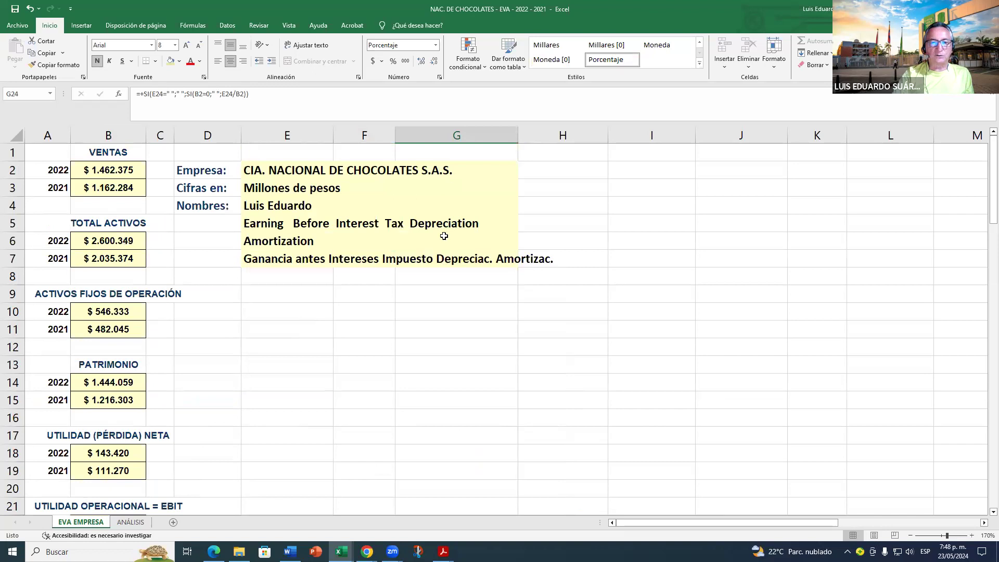
scroll(444, 237, "down", 7)
left_click(363, 189)
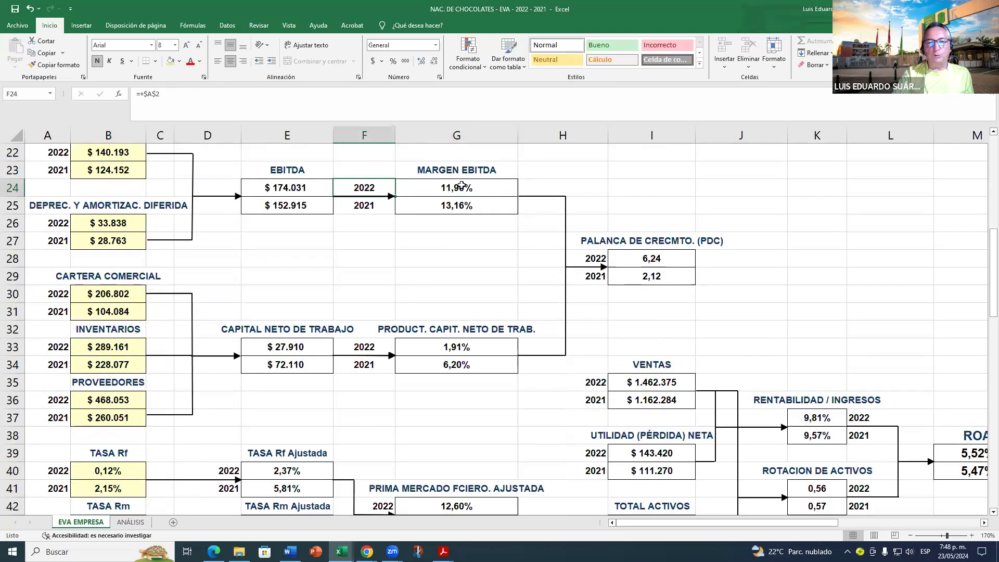
left_click(289, 170)
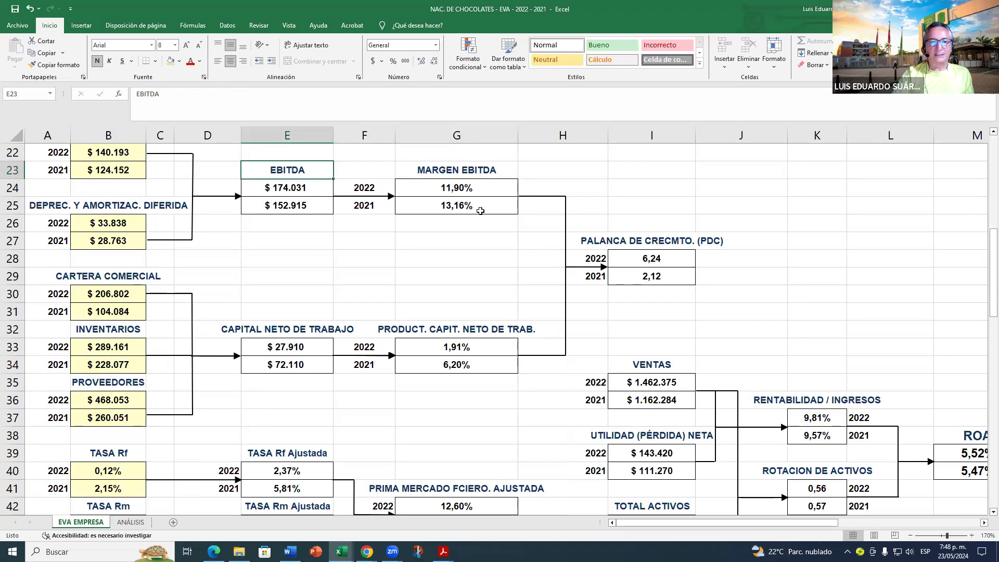
left_click(472, 192)
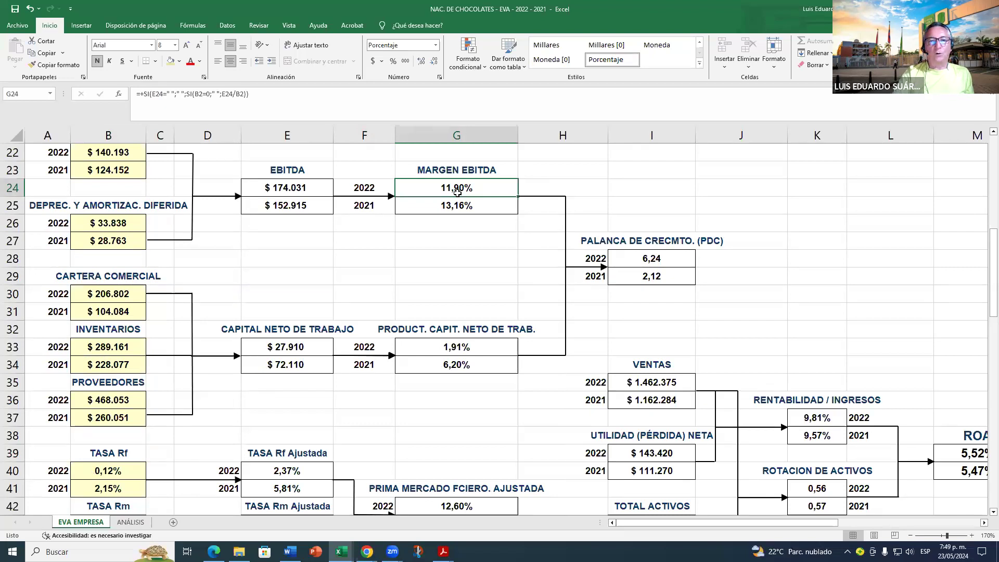
left_click(289, 169)
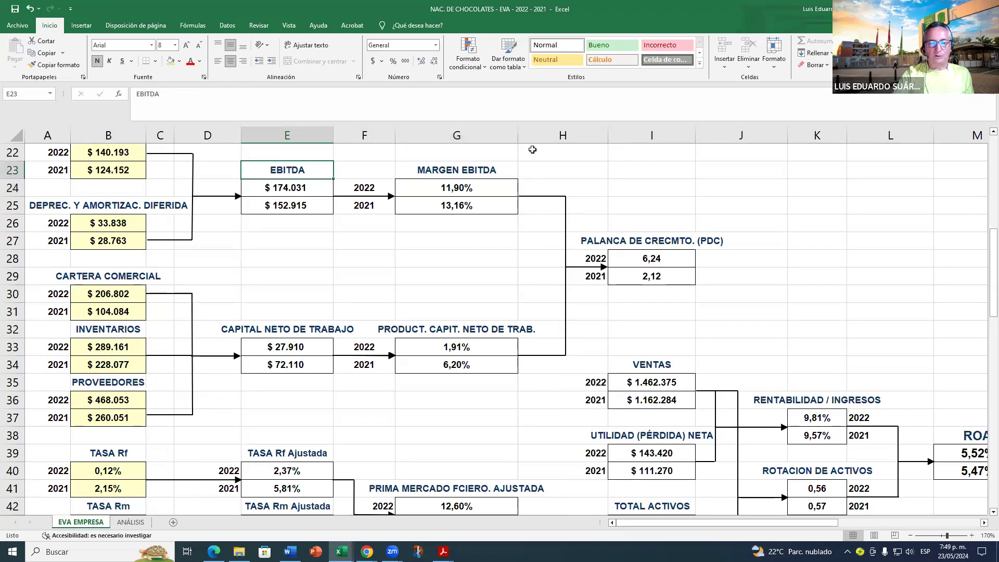
left_click(462, 187)
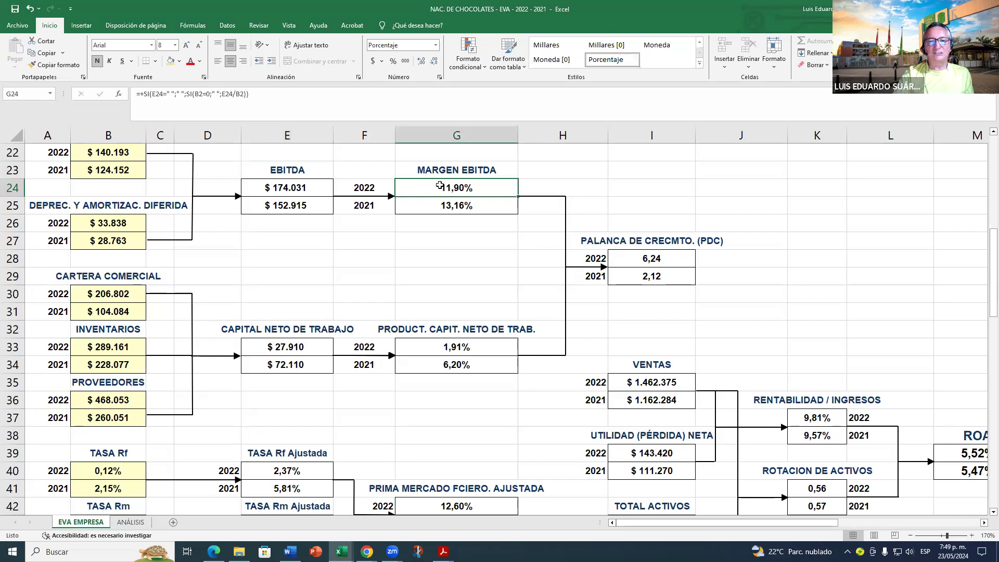
left_click(462, 206)
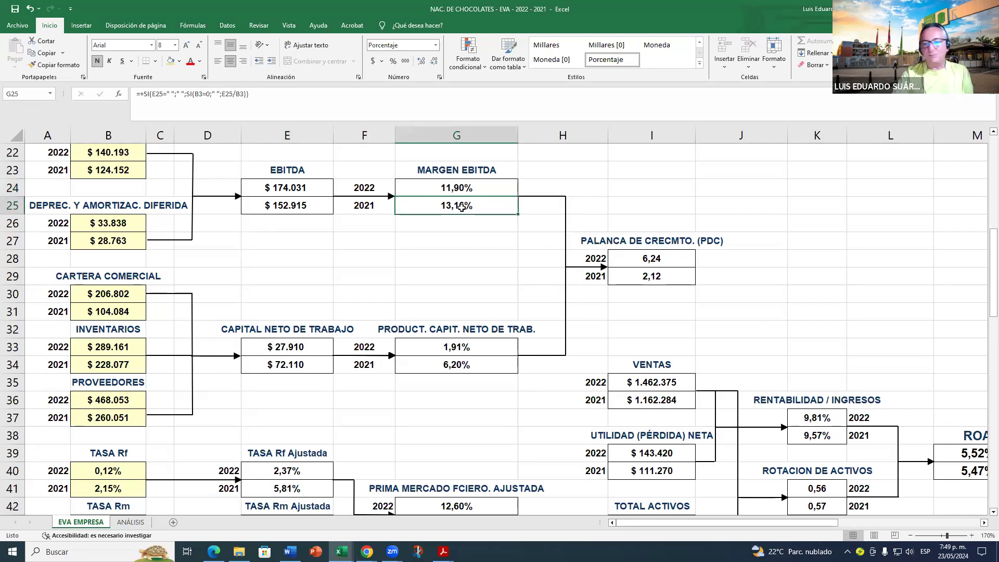
scroll(462, 207, "up", 6)
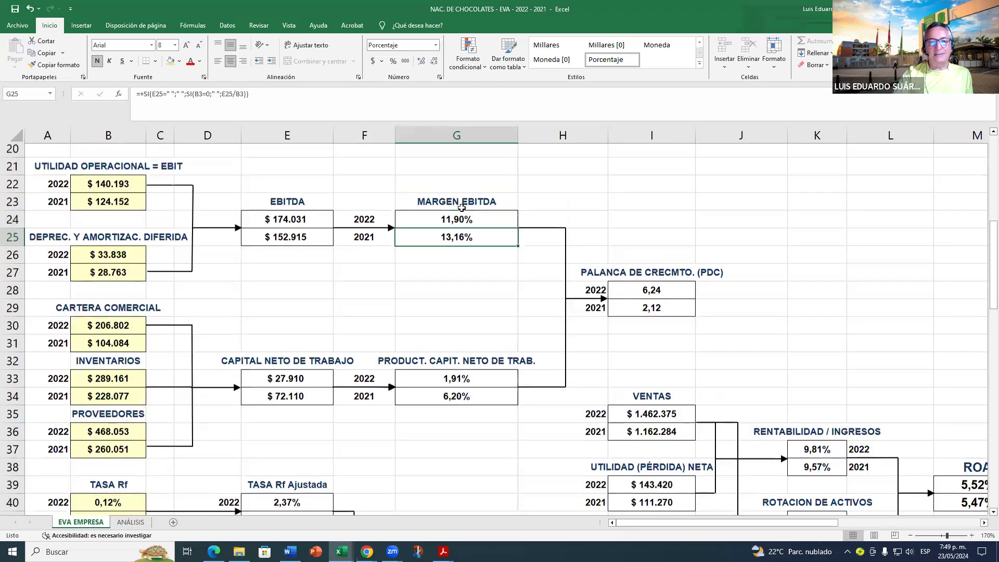
scroll(462, 207, "up", 1)
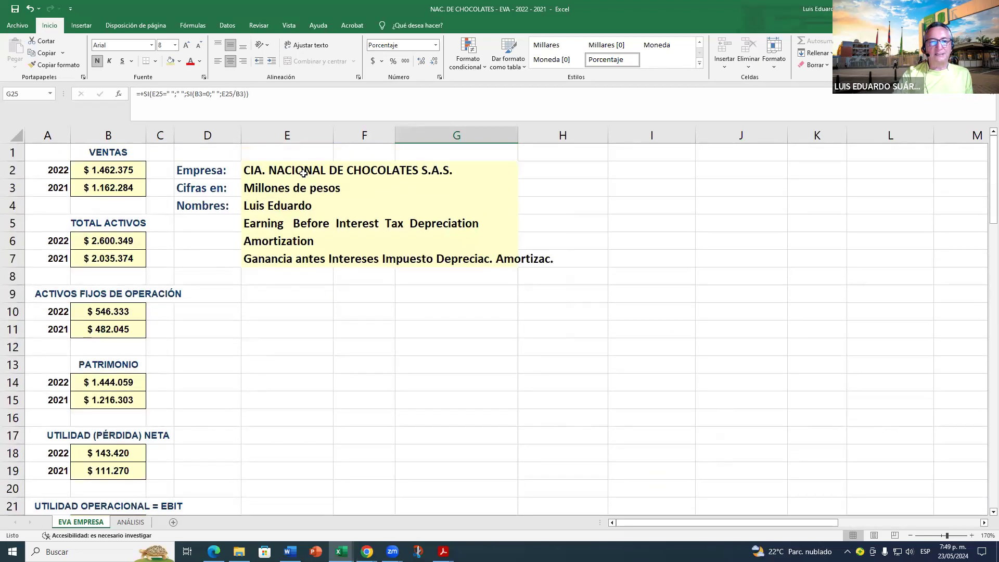
left_click(302, 171)
scroll(409, 179, "down", 1)
scroll(419, 188, "up", 1)
scroll(336, 254, "down", 5)
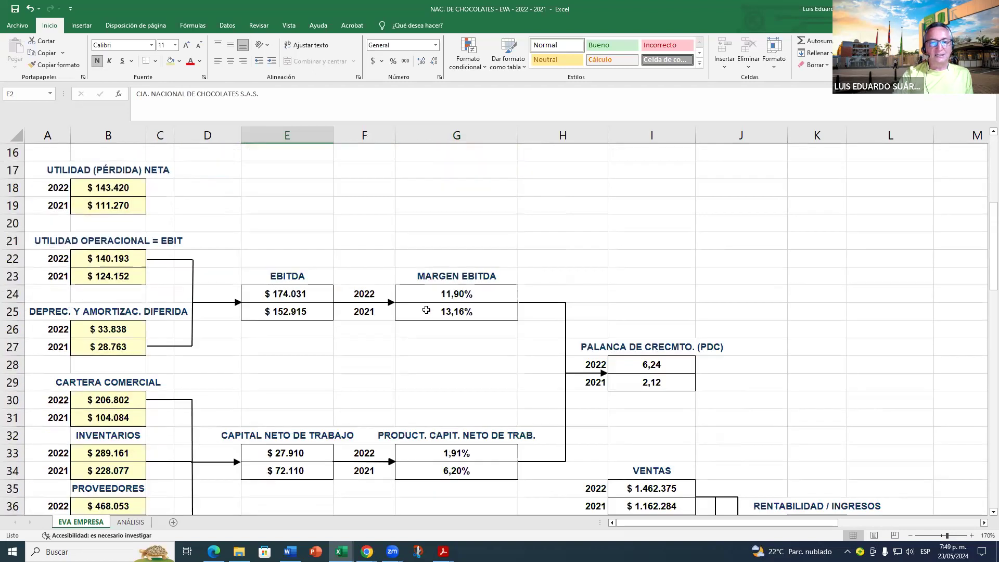
scroll(426, 310, "up", 4)
scroll(37, 211, "up", 1)
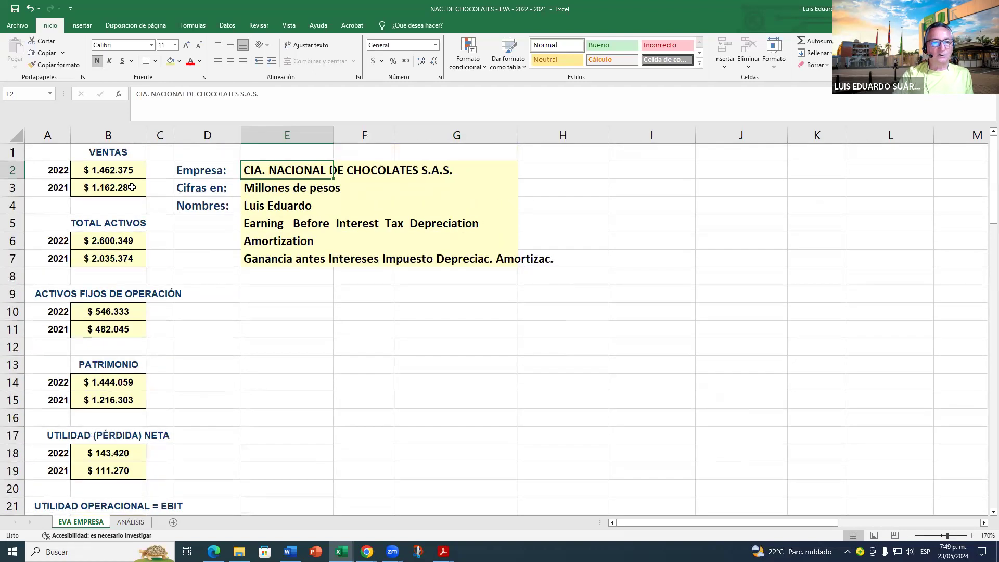
left_click(103, 188)
scroll(437, 326, "down", 1)
scroll(436, 326, "down", 4)
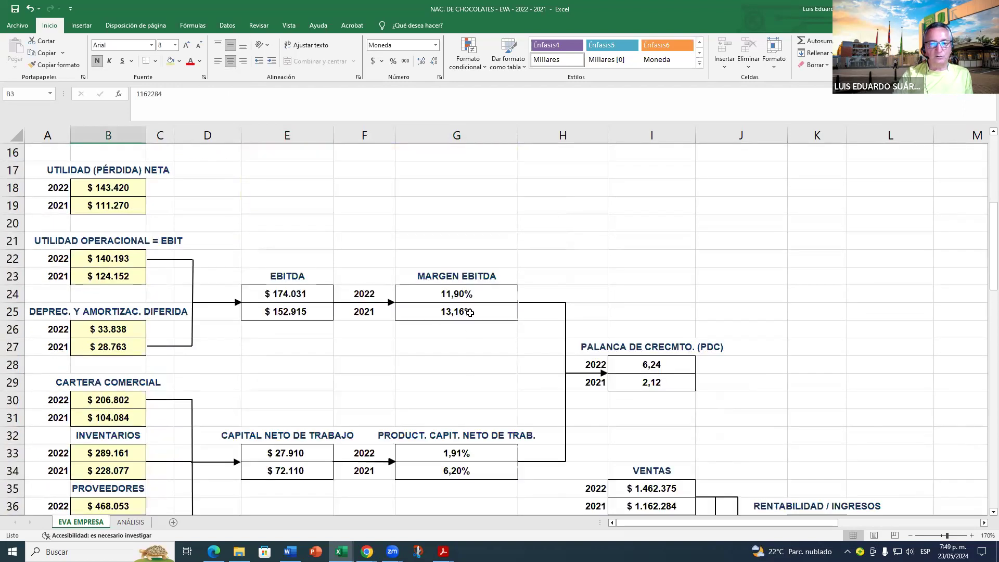
left_click(469, 310)
left_click(280, 281)
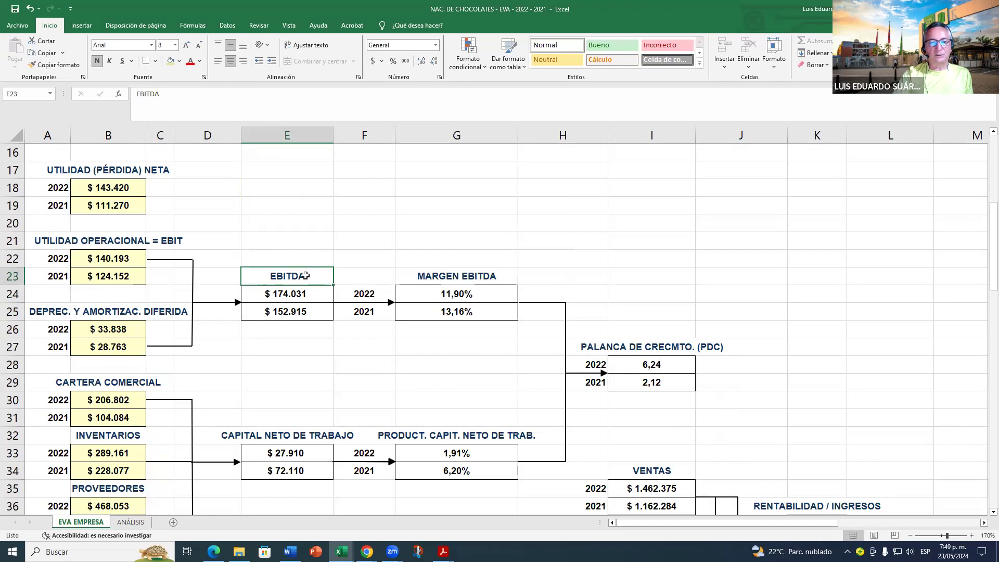
left_click(461, 315)
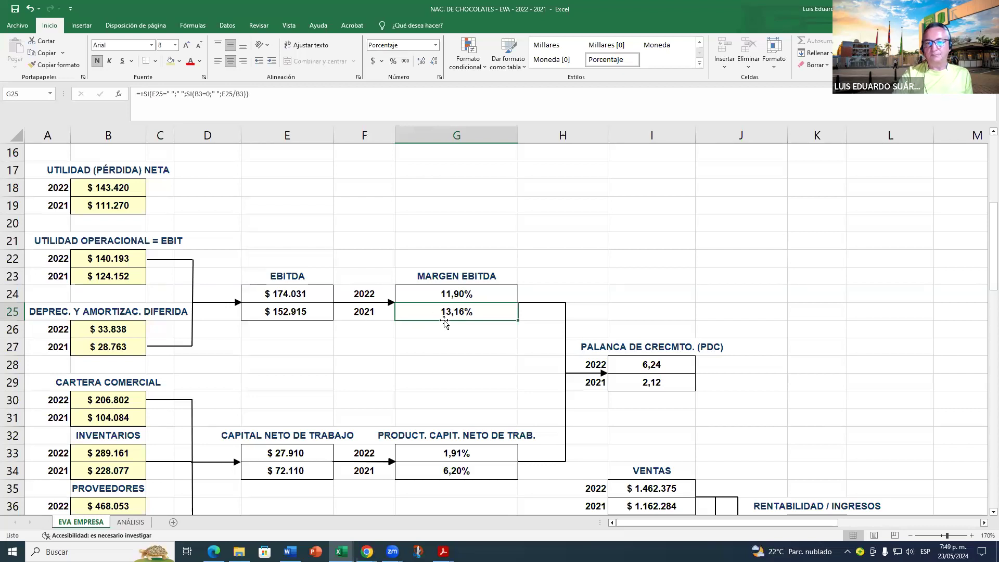
left_click(453, 294)
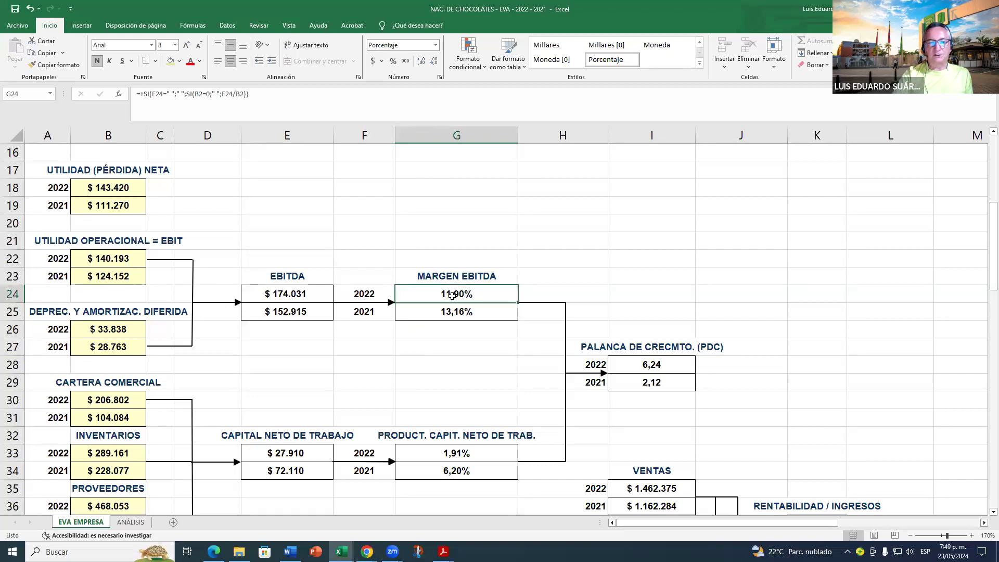
left_click(446, 312)
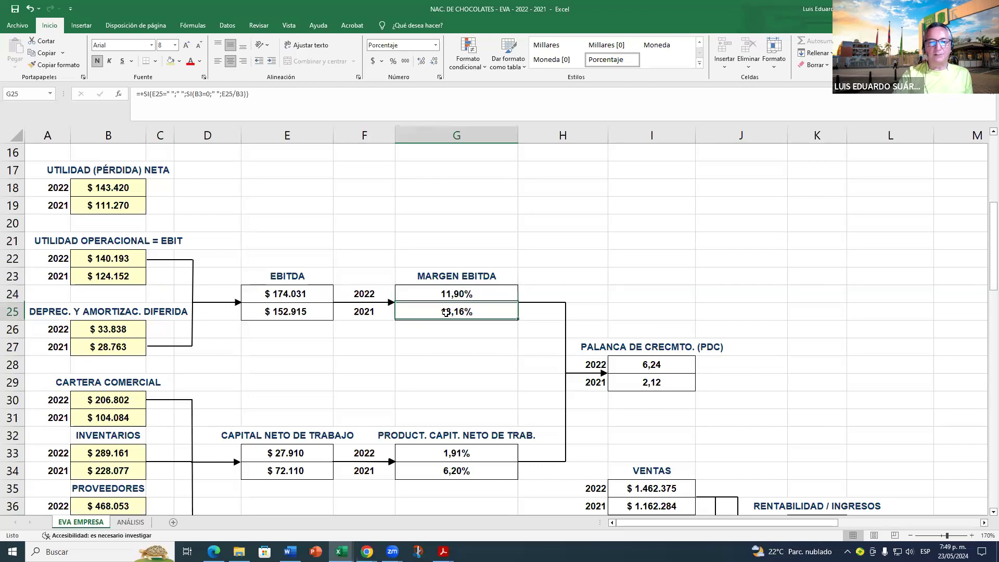
left_click(286, 315)
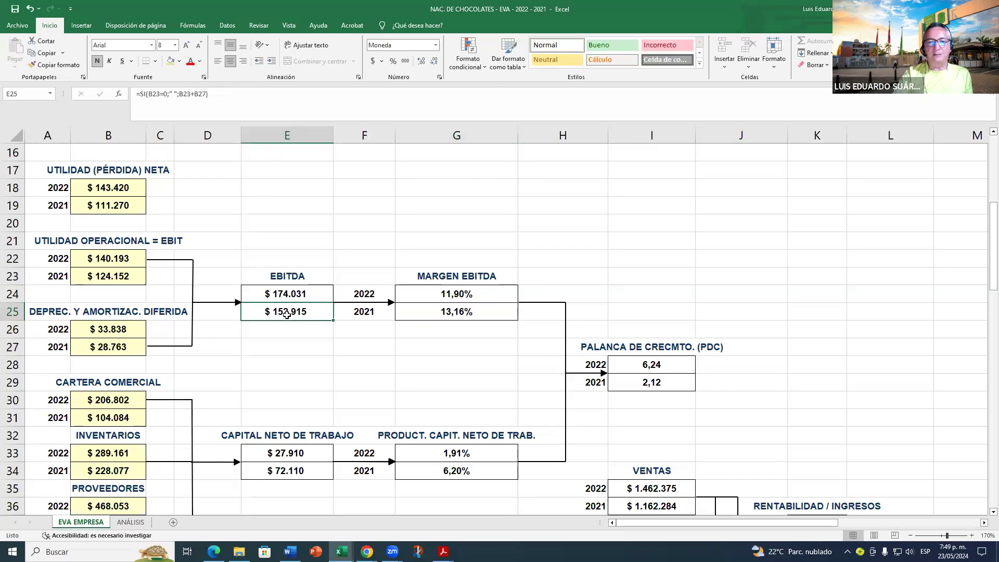
left_click(291, 295)
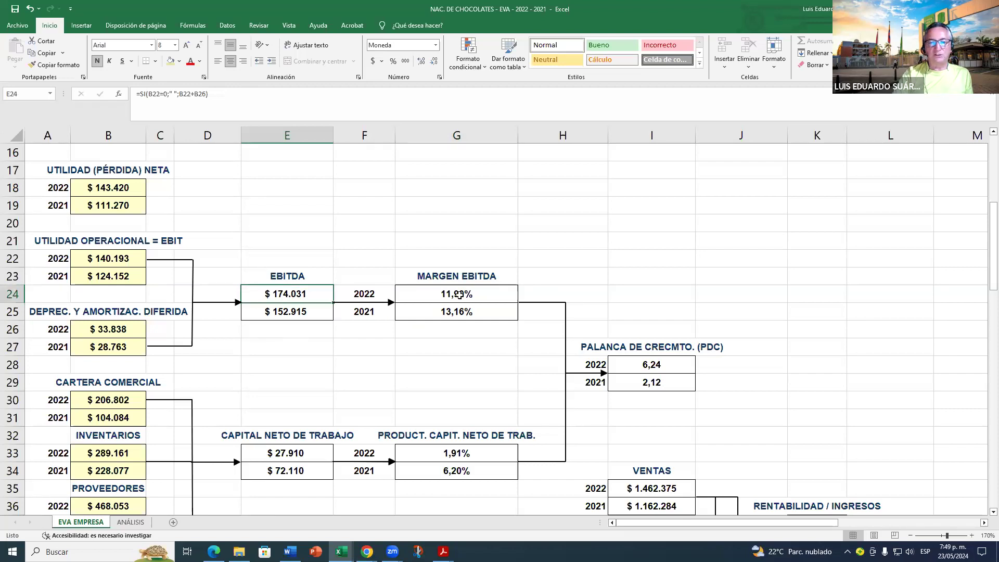
left_click(480, 291)
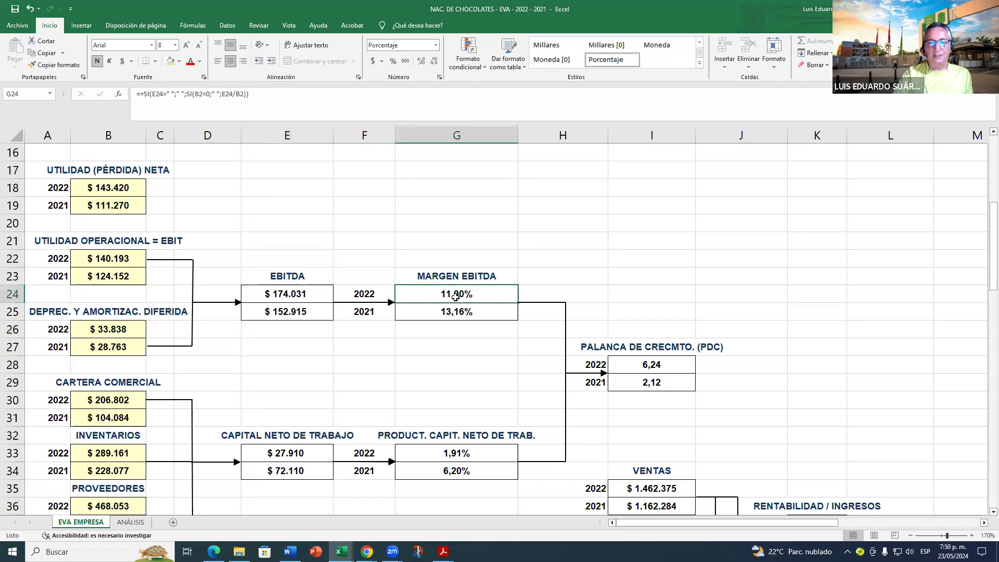
left_click(358, 314)
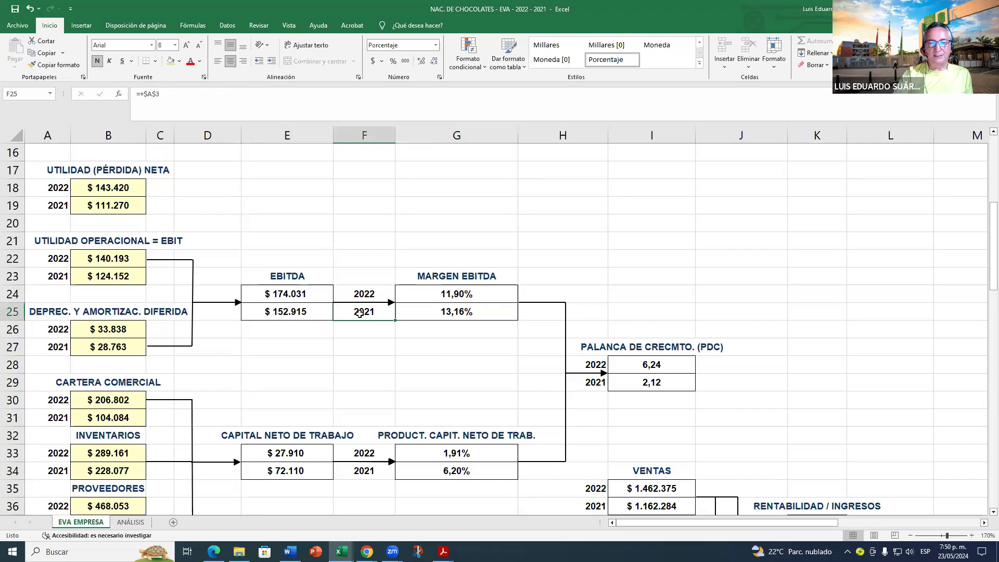
left_click(276, 293)
scroll(277, 293, "up", 5)
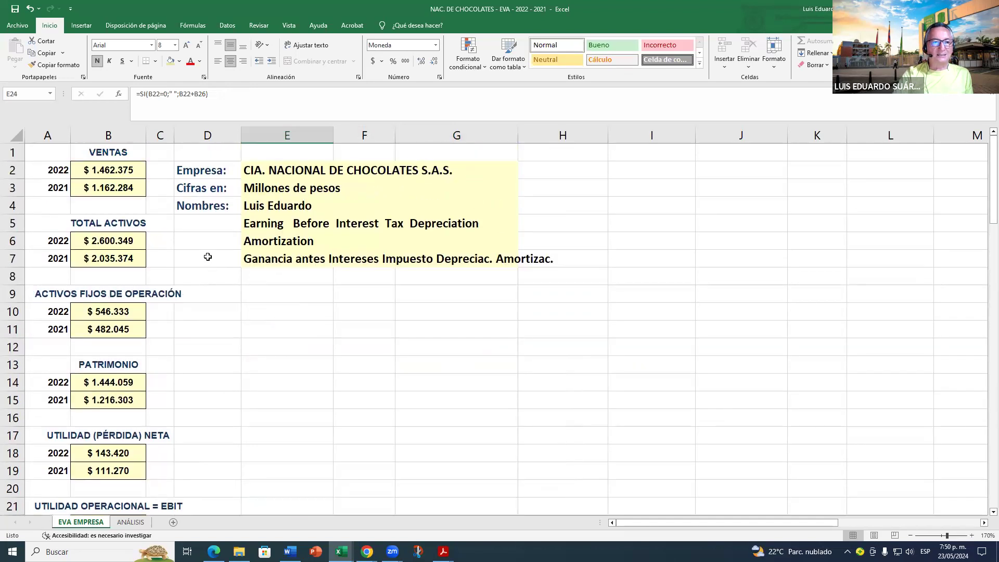
left_click(103, 189)
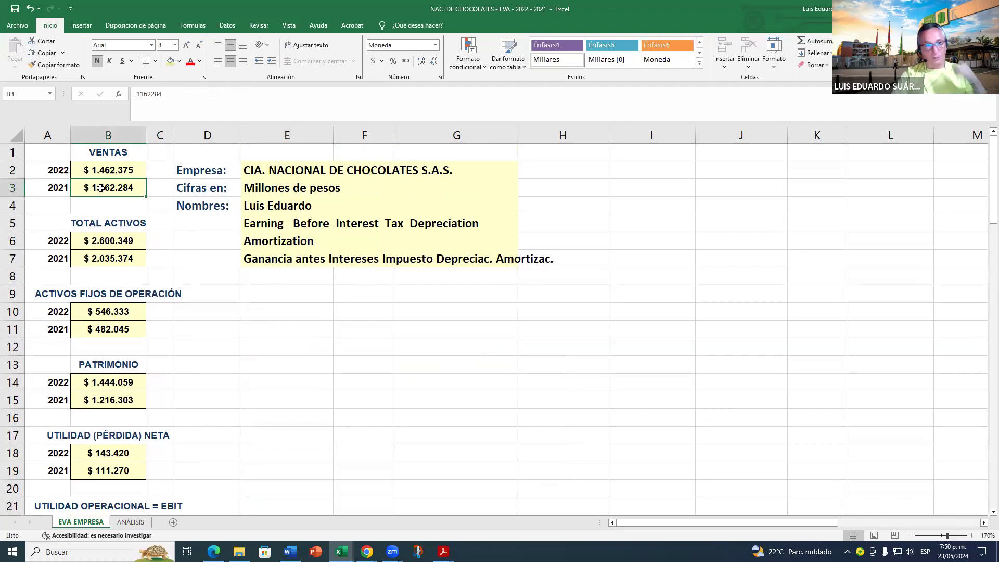
left_click(104, 168)
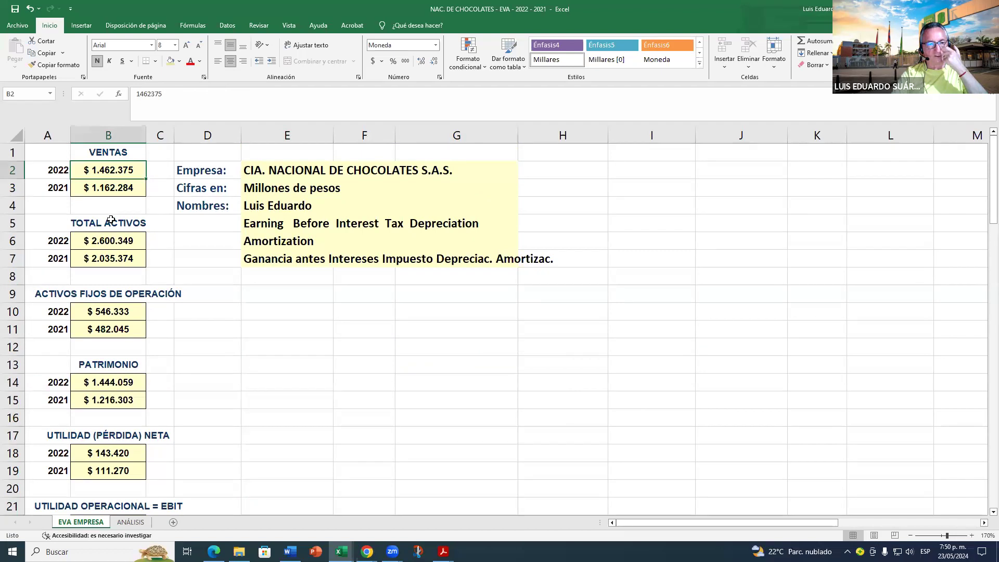
scroll(110, 179, "down", 5)
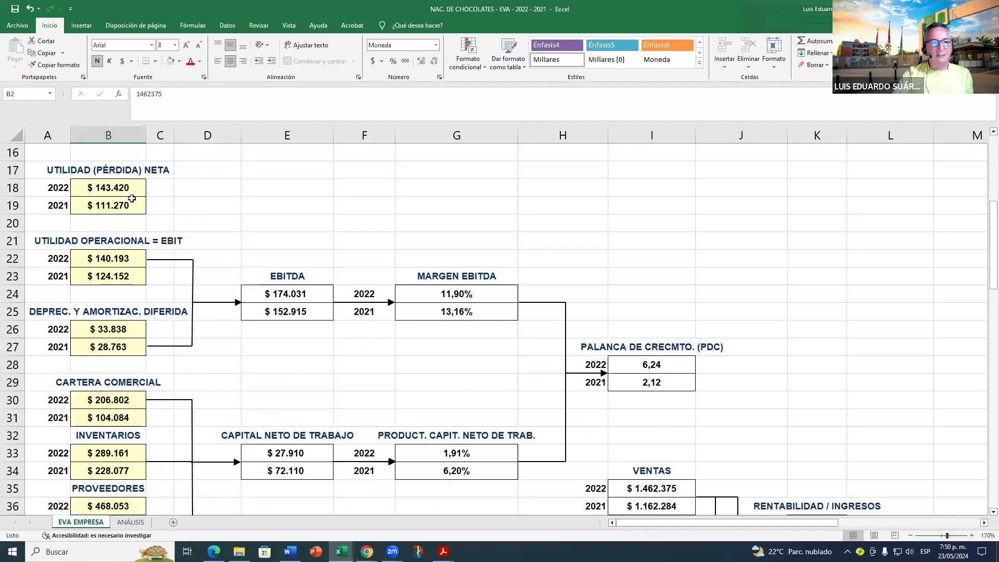
scroll(191, 272, "down", 1)
left_click(120, 223)
left_click(114, 205)
left_click(115, 224)
left_click(113, 207)
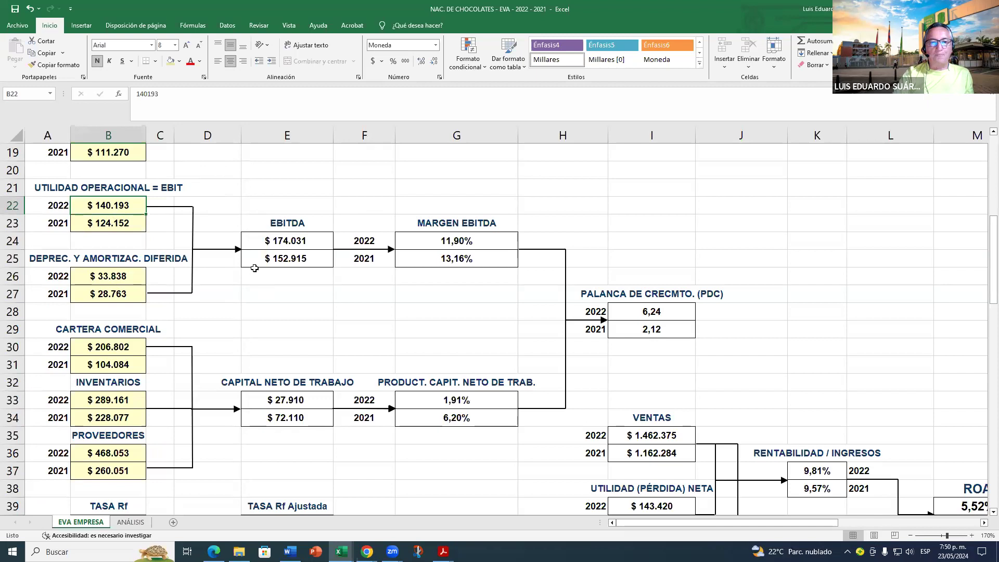
left_click(293, 247)
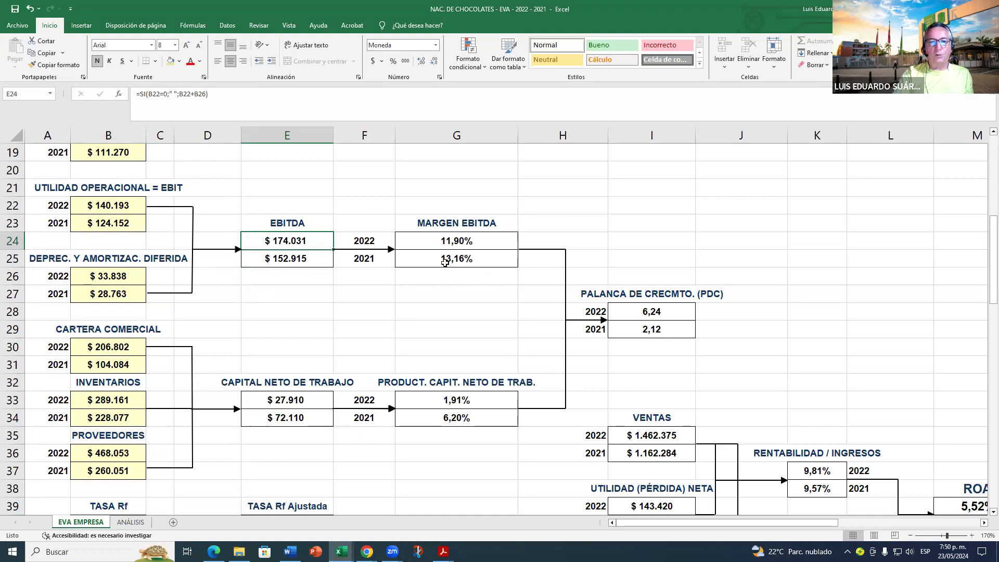
left_click(432, 240)
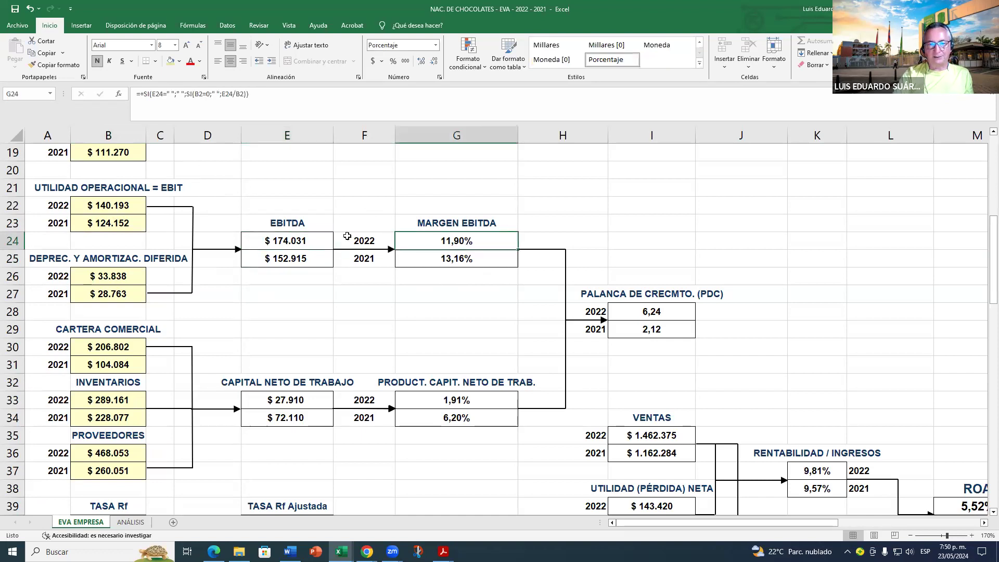
left_click(310, 244)
Step: Verify the G24 and G25 EBITDA margin formulas against 2022 and 2021 sales in B2 and B3
scroll(104, 331, "up", 6)
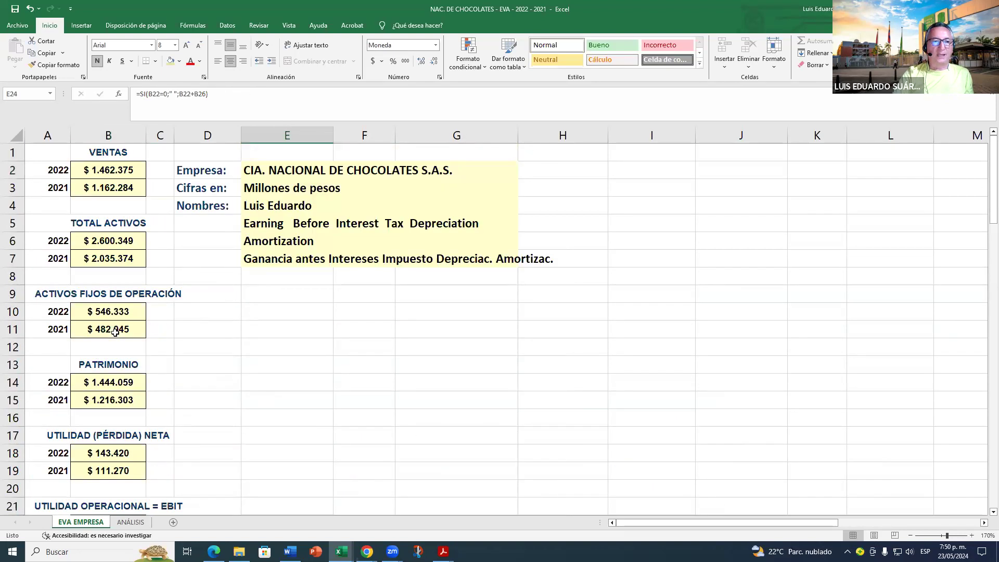
left_click(121, 188)
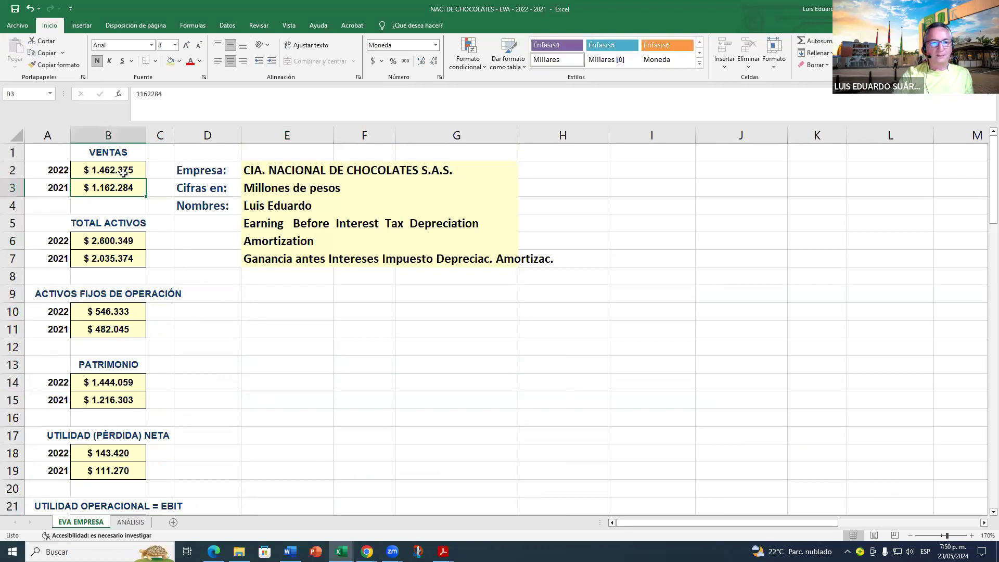
left_click(123, 165)
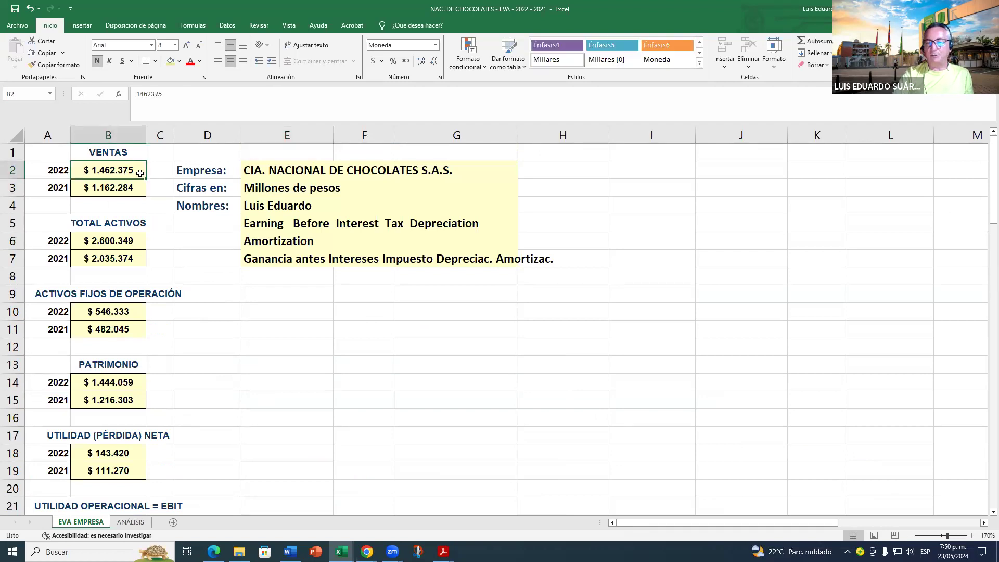
scroll(291, 309, "down", 6)
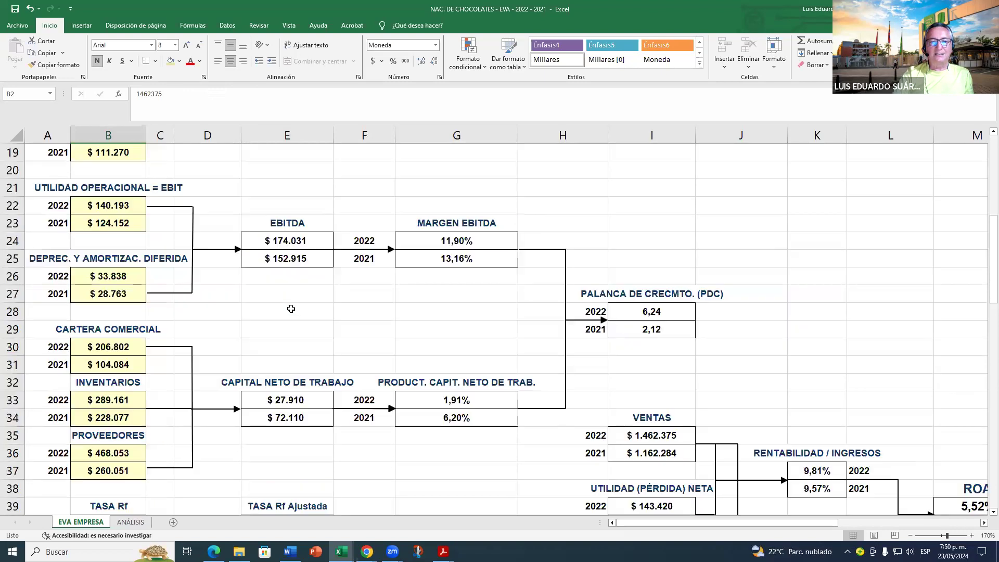
left_click(487, 246)
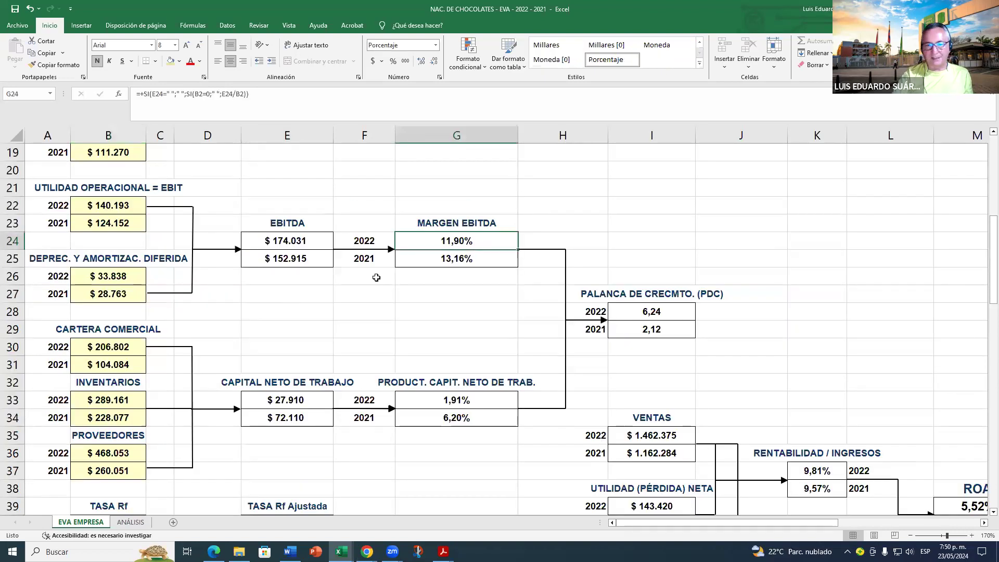
left_click(459, 259)
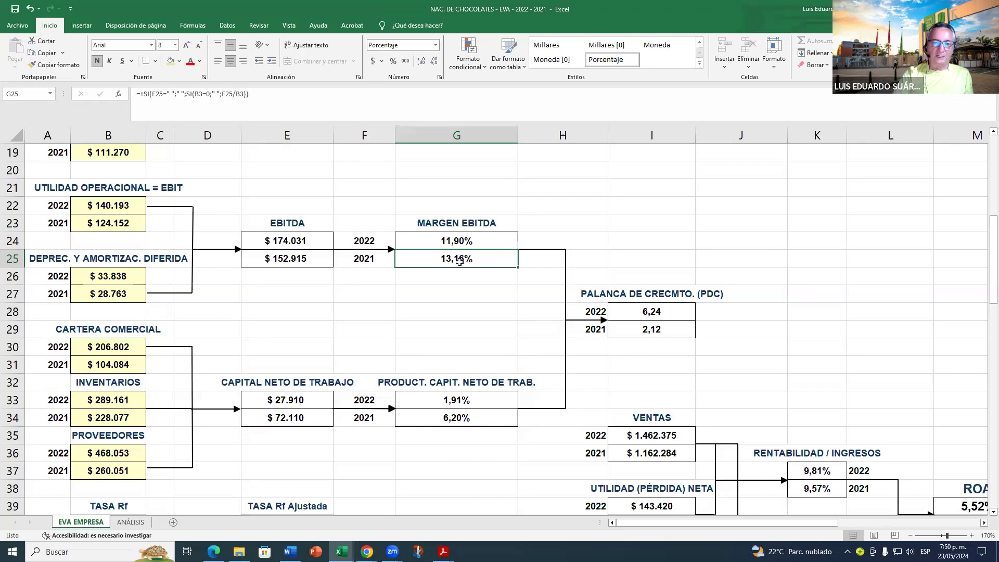
left_click(463, 243)
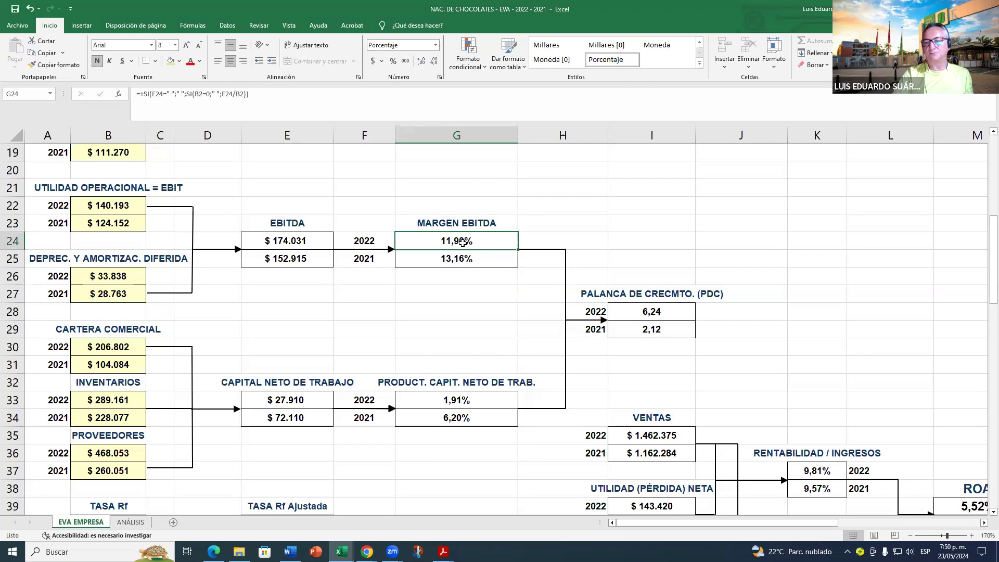
scroll(476, 278, "down", 4)
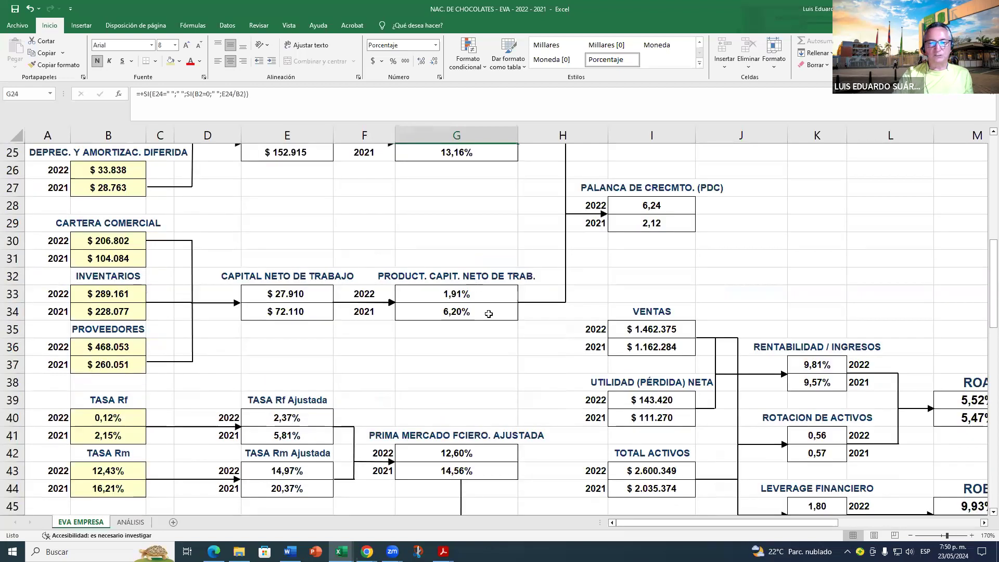
left_click(393, 516)
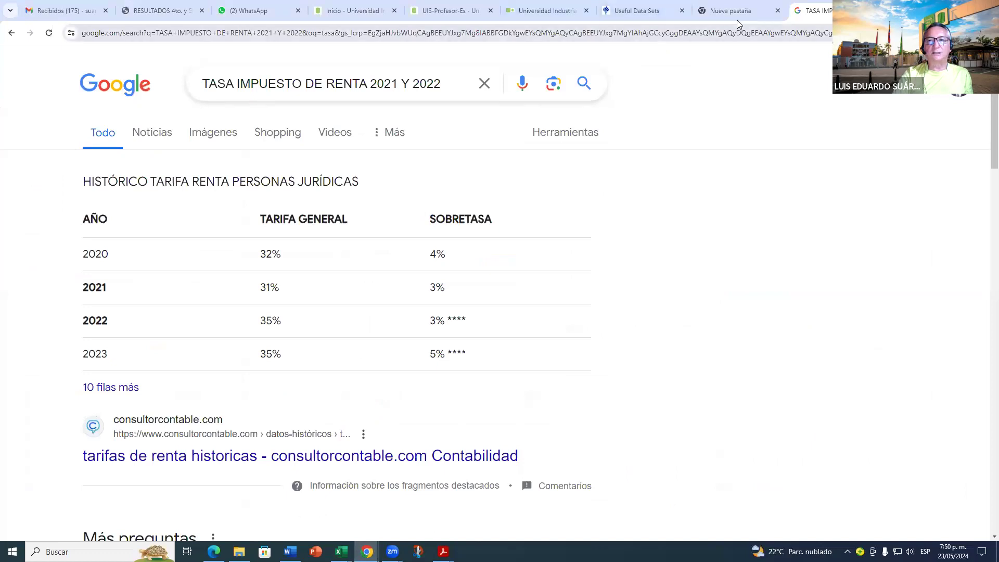
Step: Go from the UIS professors portal to the iPred Aula Virtual login
left_click(566, 11)
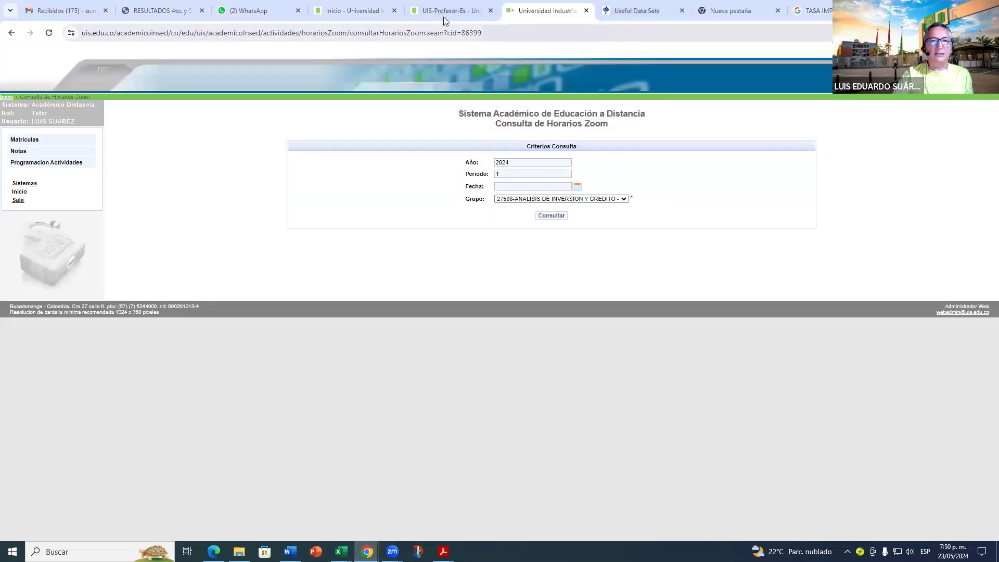
left_click(443, 17)
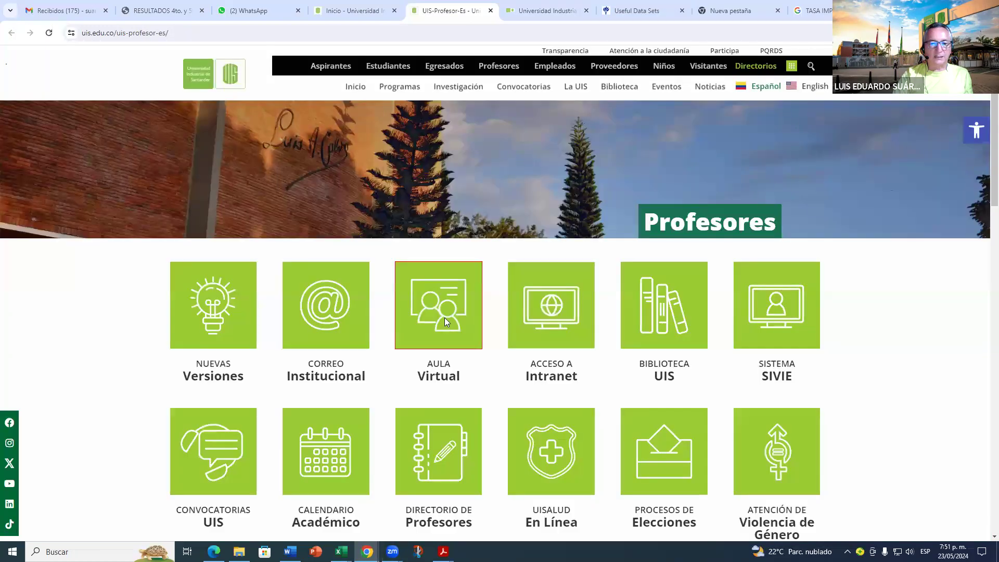
left_click(445, 319)
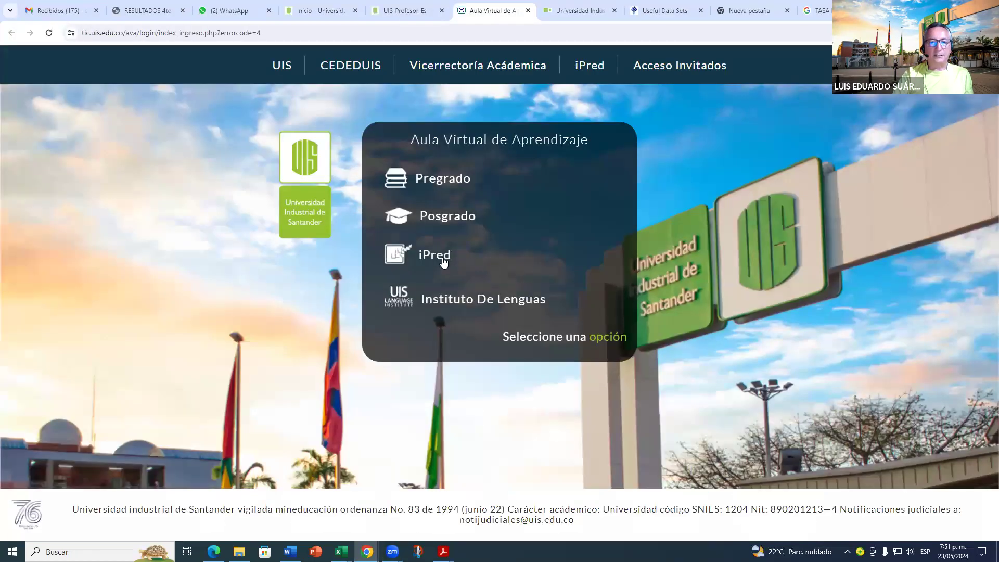
left_click(445, 259)
Step: Sign in with the account username and password
left_click(446, 227)
type("luisesua")
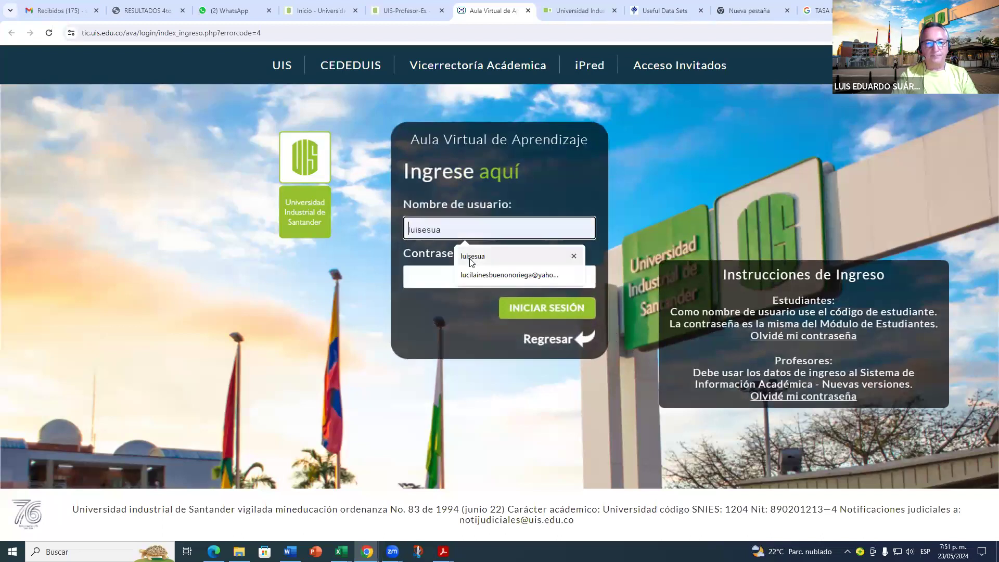
left_click(422, 280)
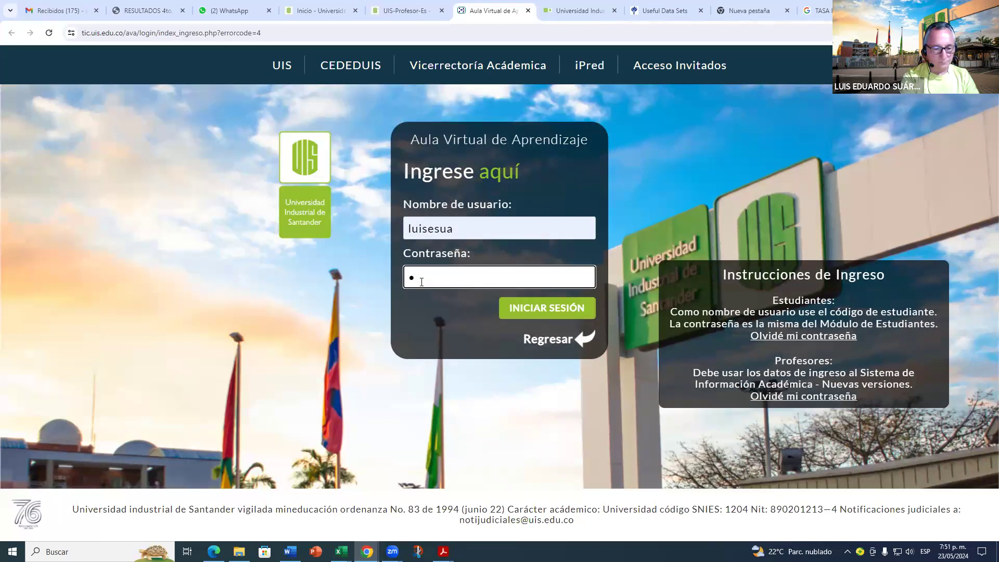
type("••••••••")
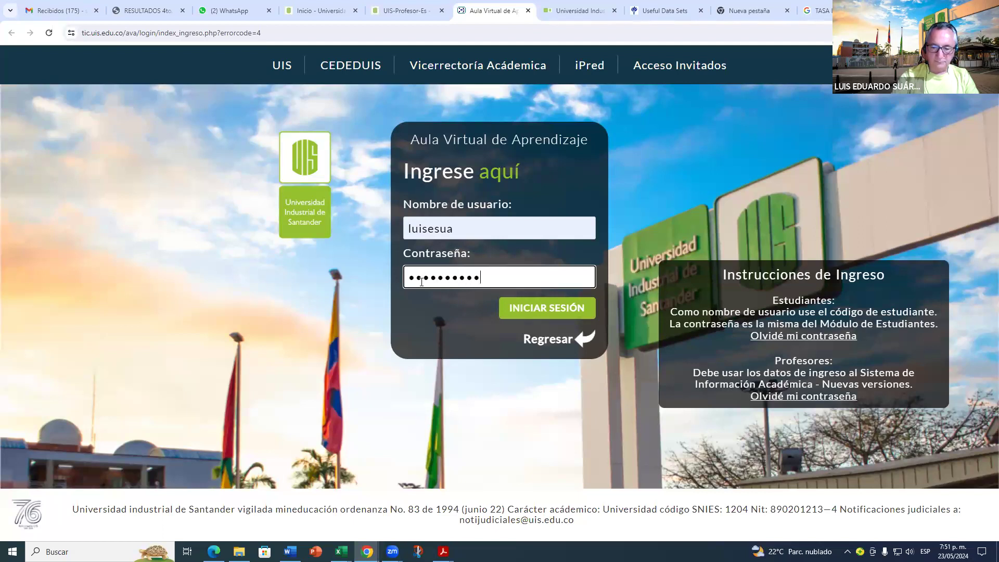
key("Return")
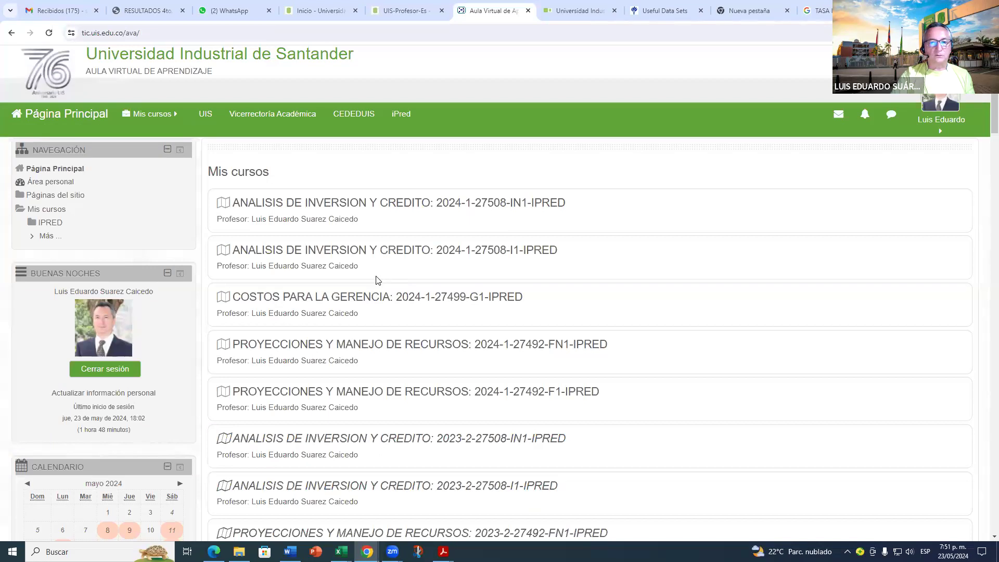
left_click(410, 208)
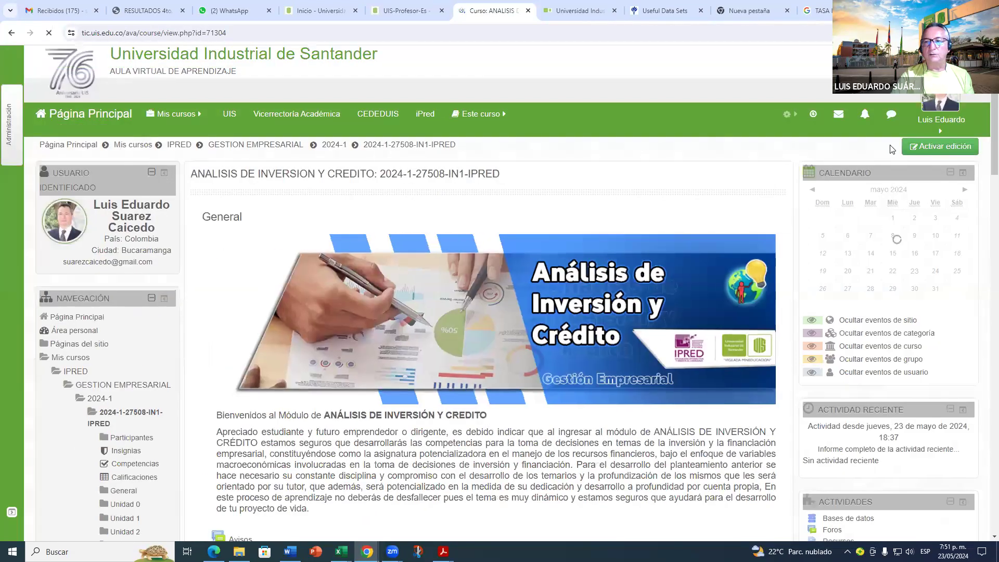
left_click(937, 147)
mouse_move(916, 306)
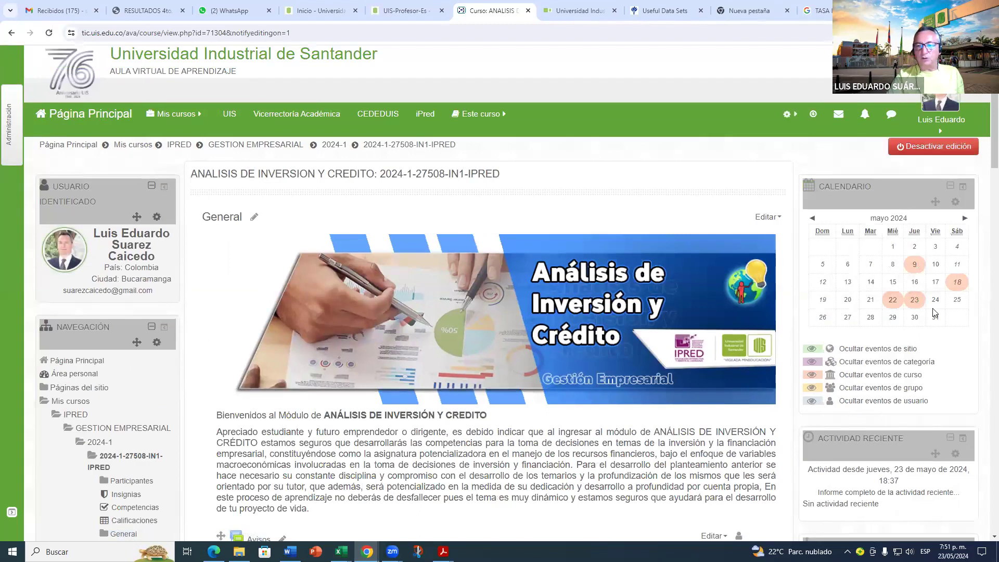
left_click(963, 222)
mouse_move(923, 265)
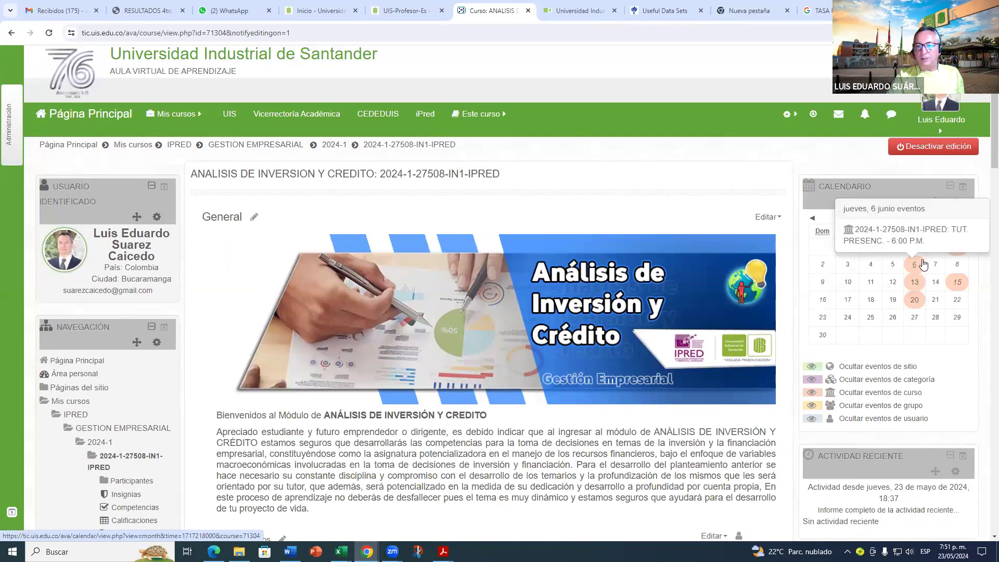
mouse_move(961, 252)
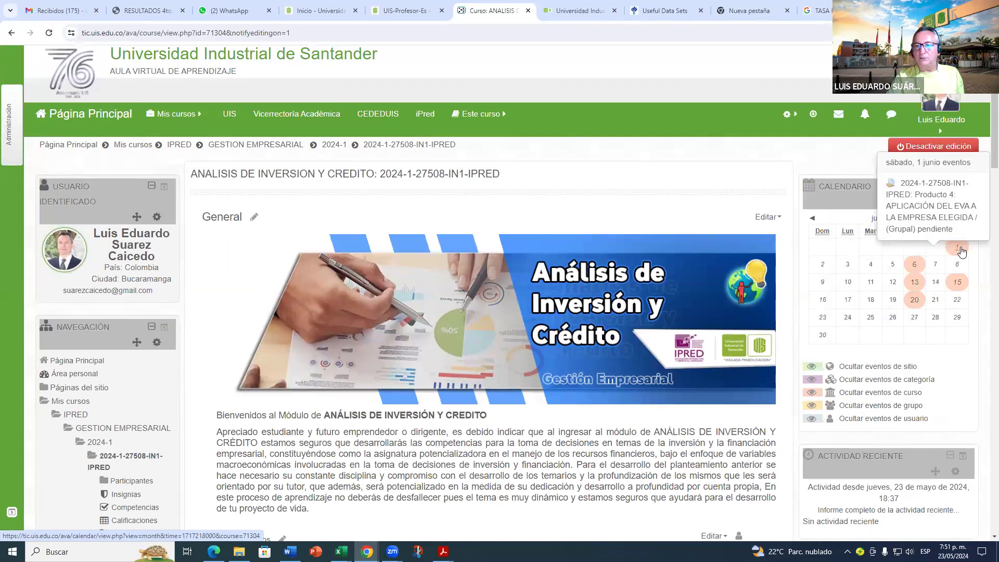